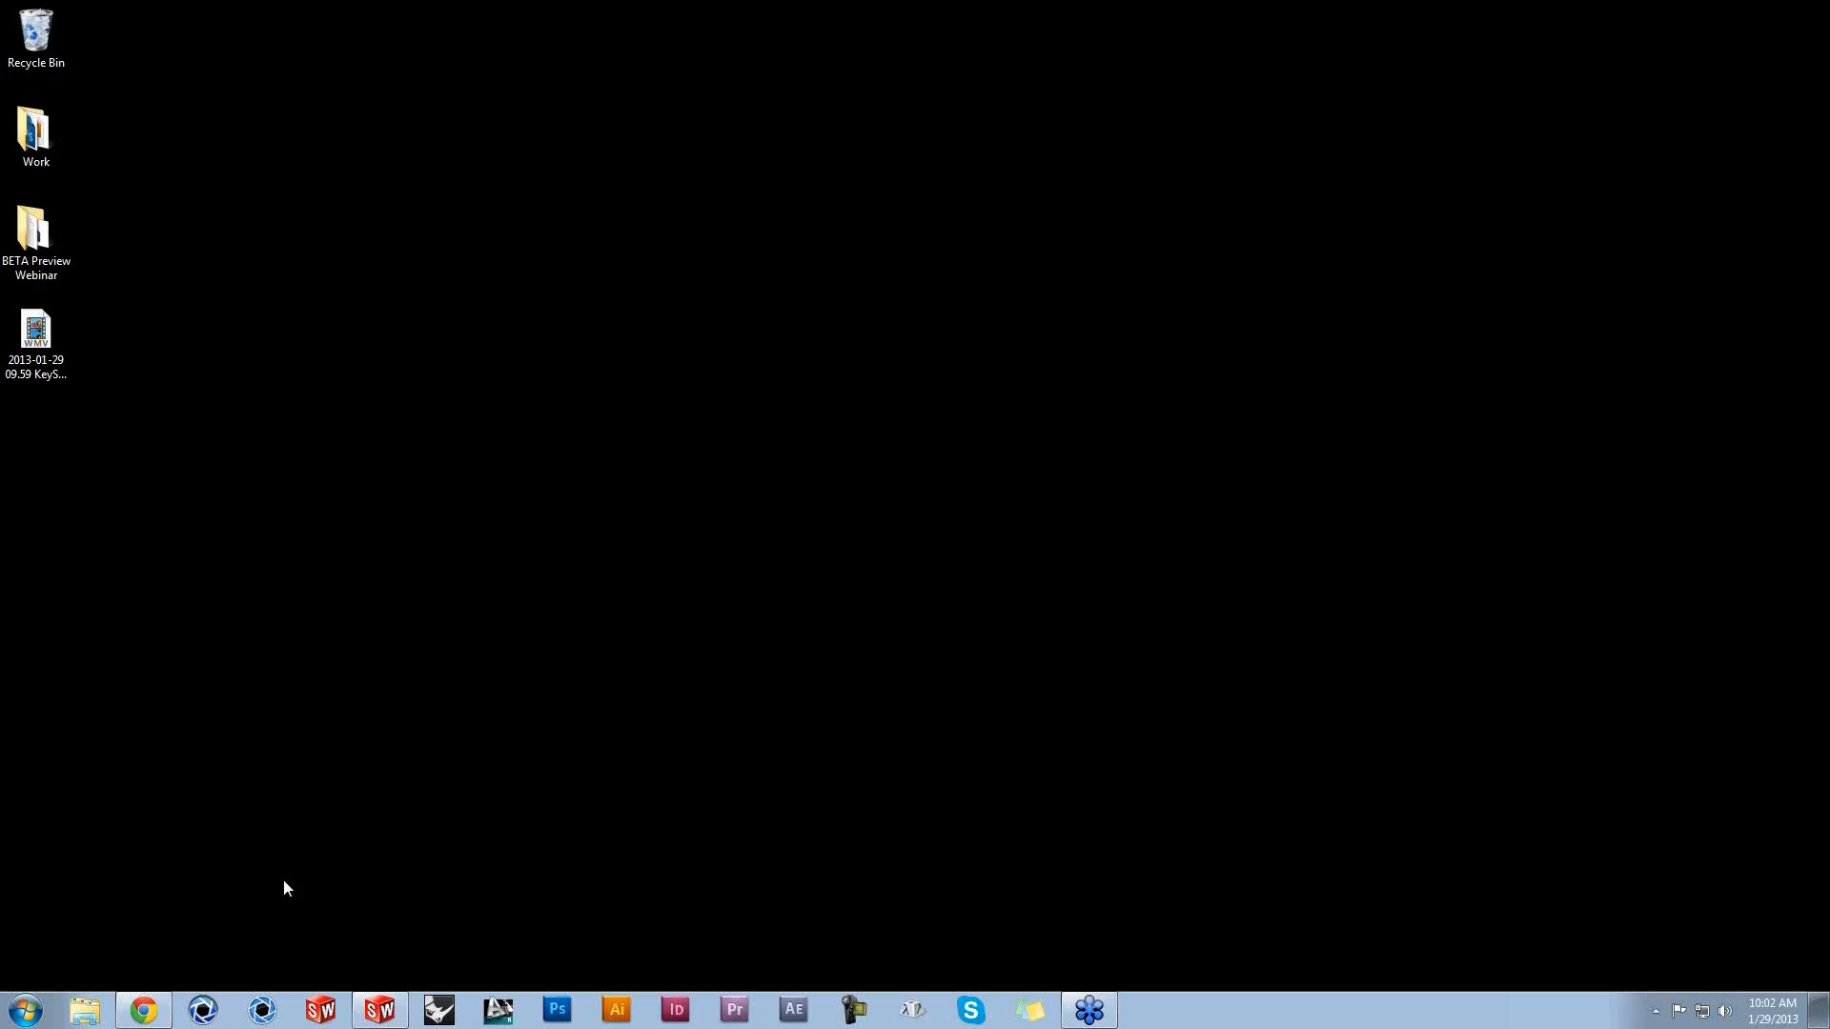
Step: Open KeyShot 4.0 BETA Pro and maximize its window
{"action": "left_click", "coordinate": [261, 1013]}
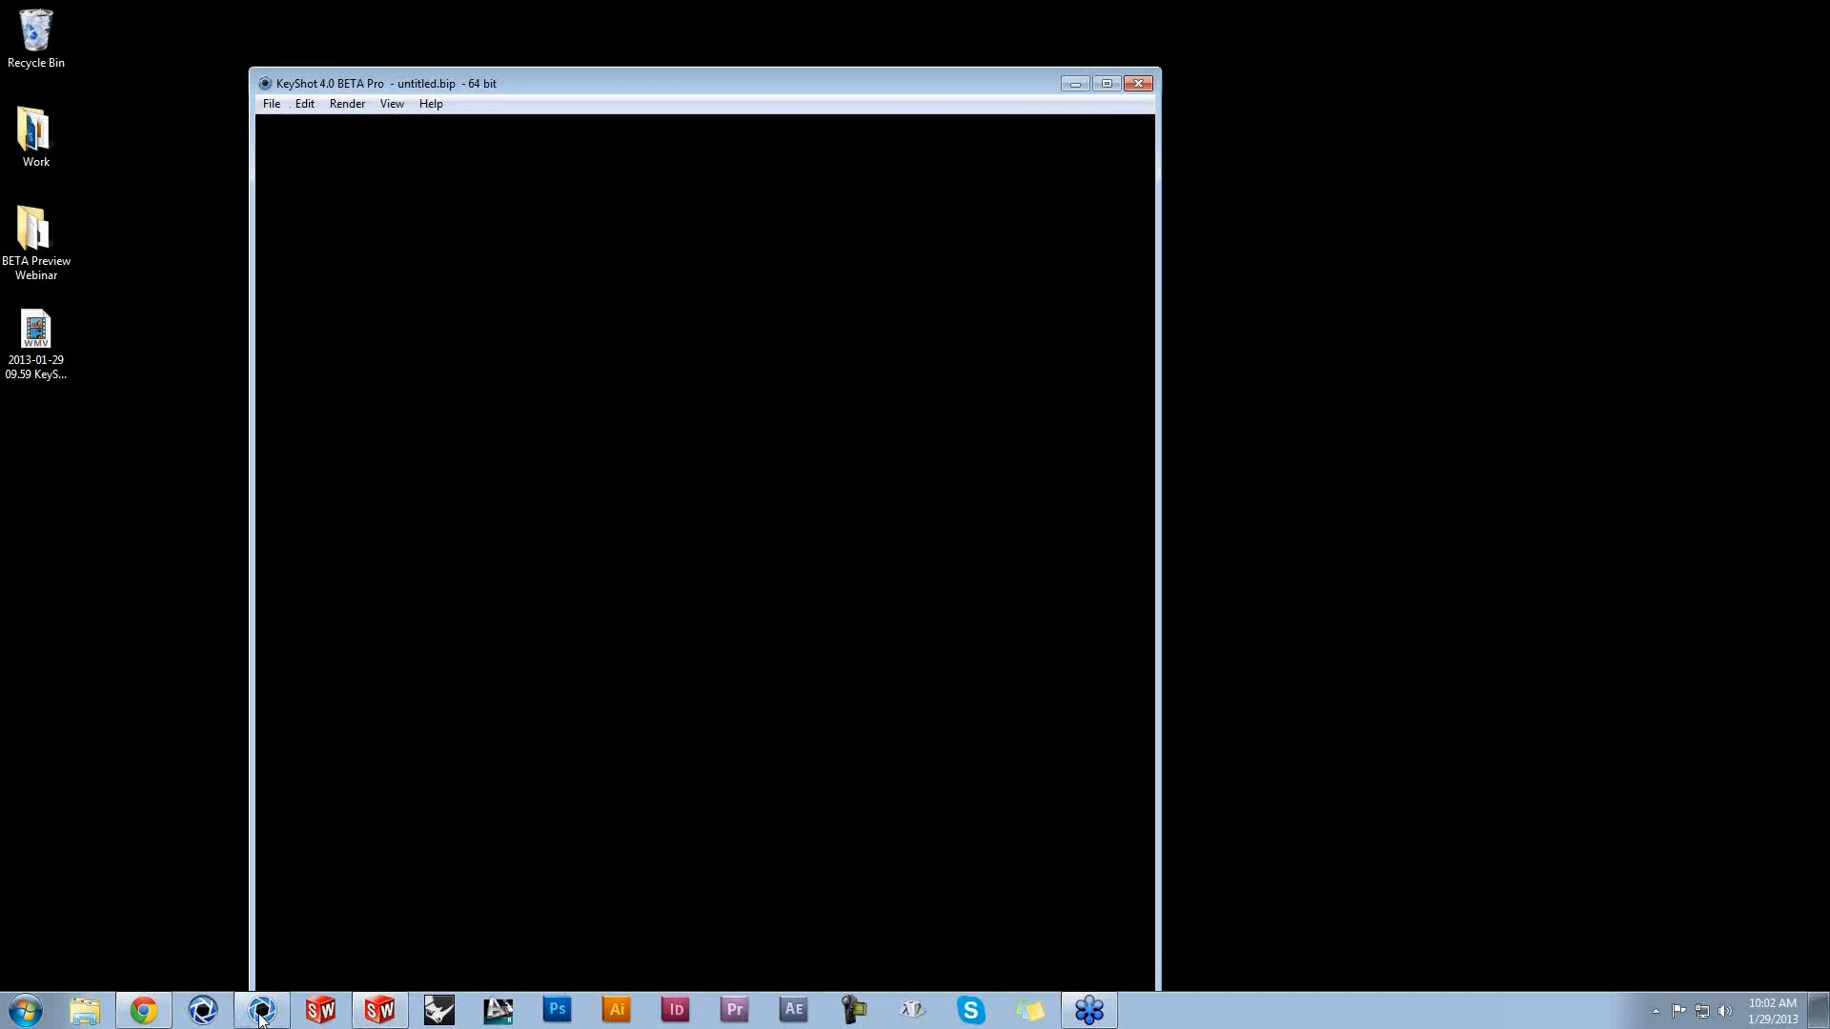
{"action": "mouse_move", "coordinate": [253, 988]}
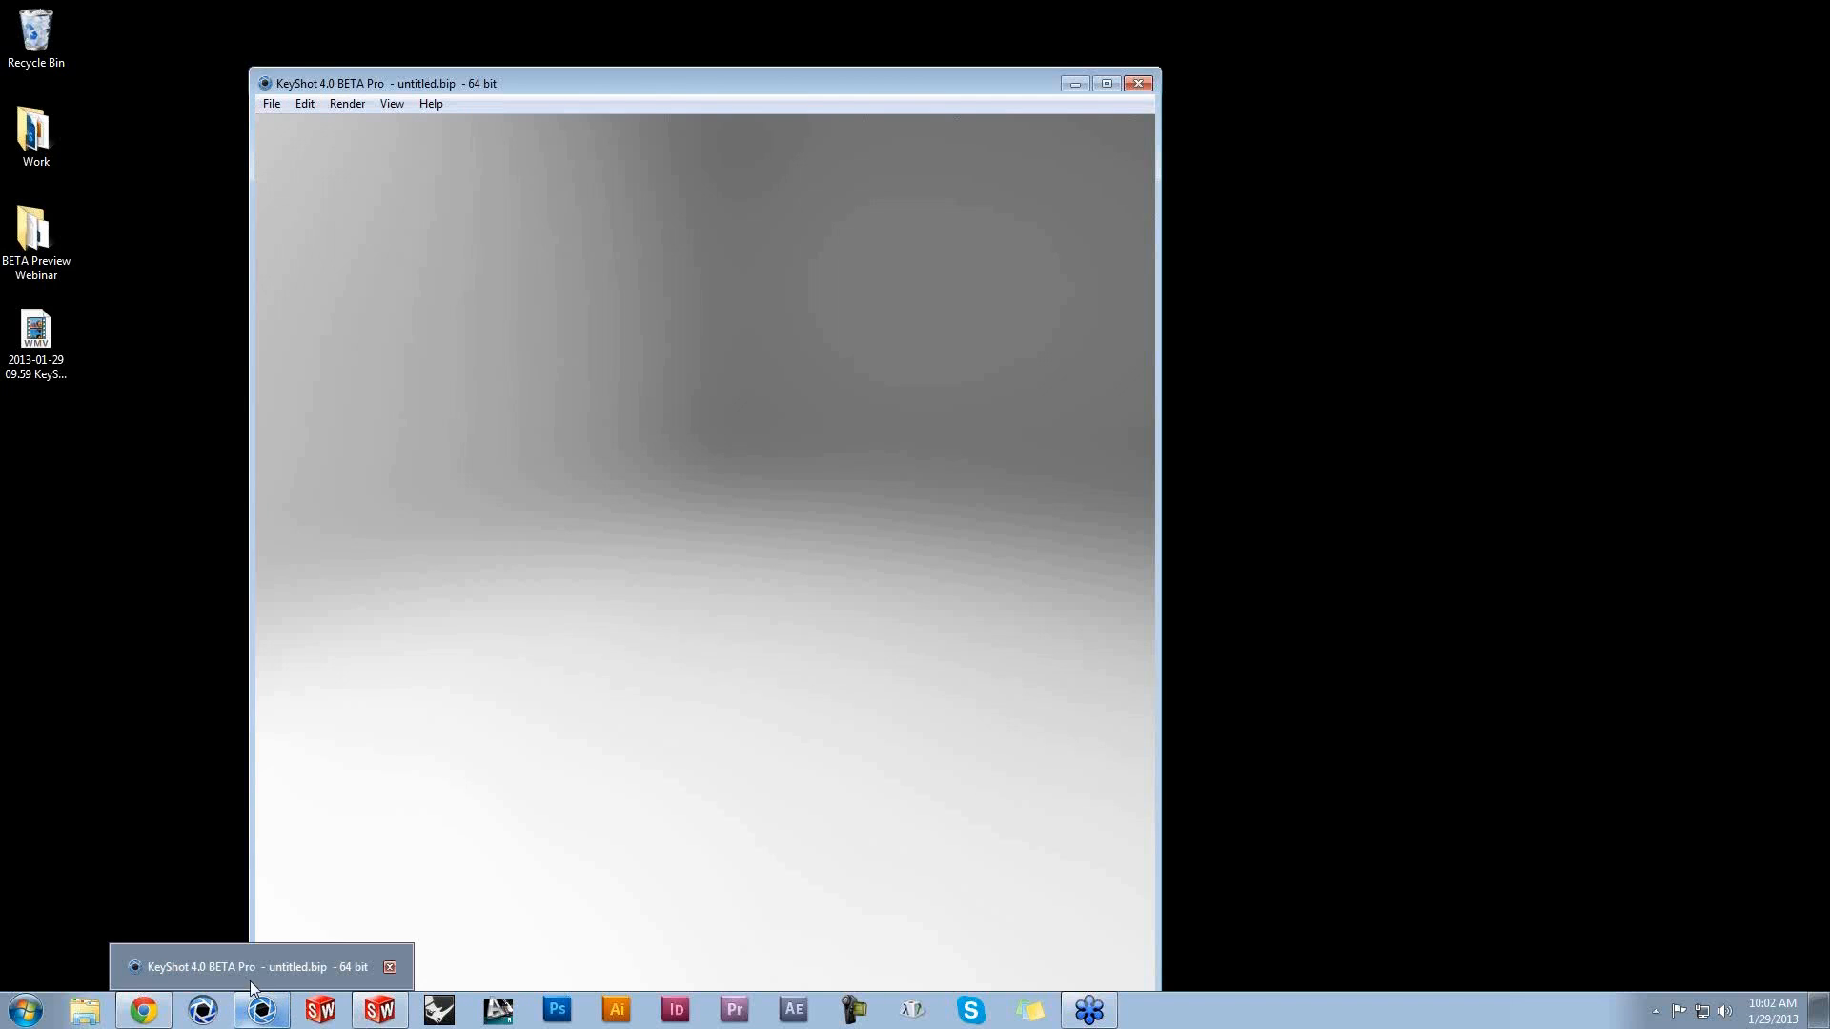
{"action": "double_click", "coordinate": [837, 83]}
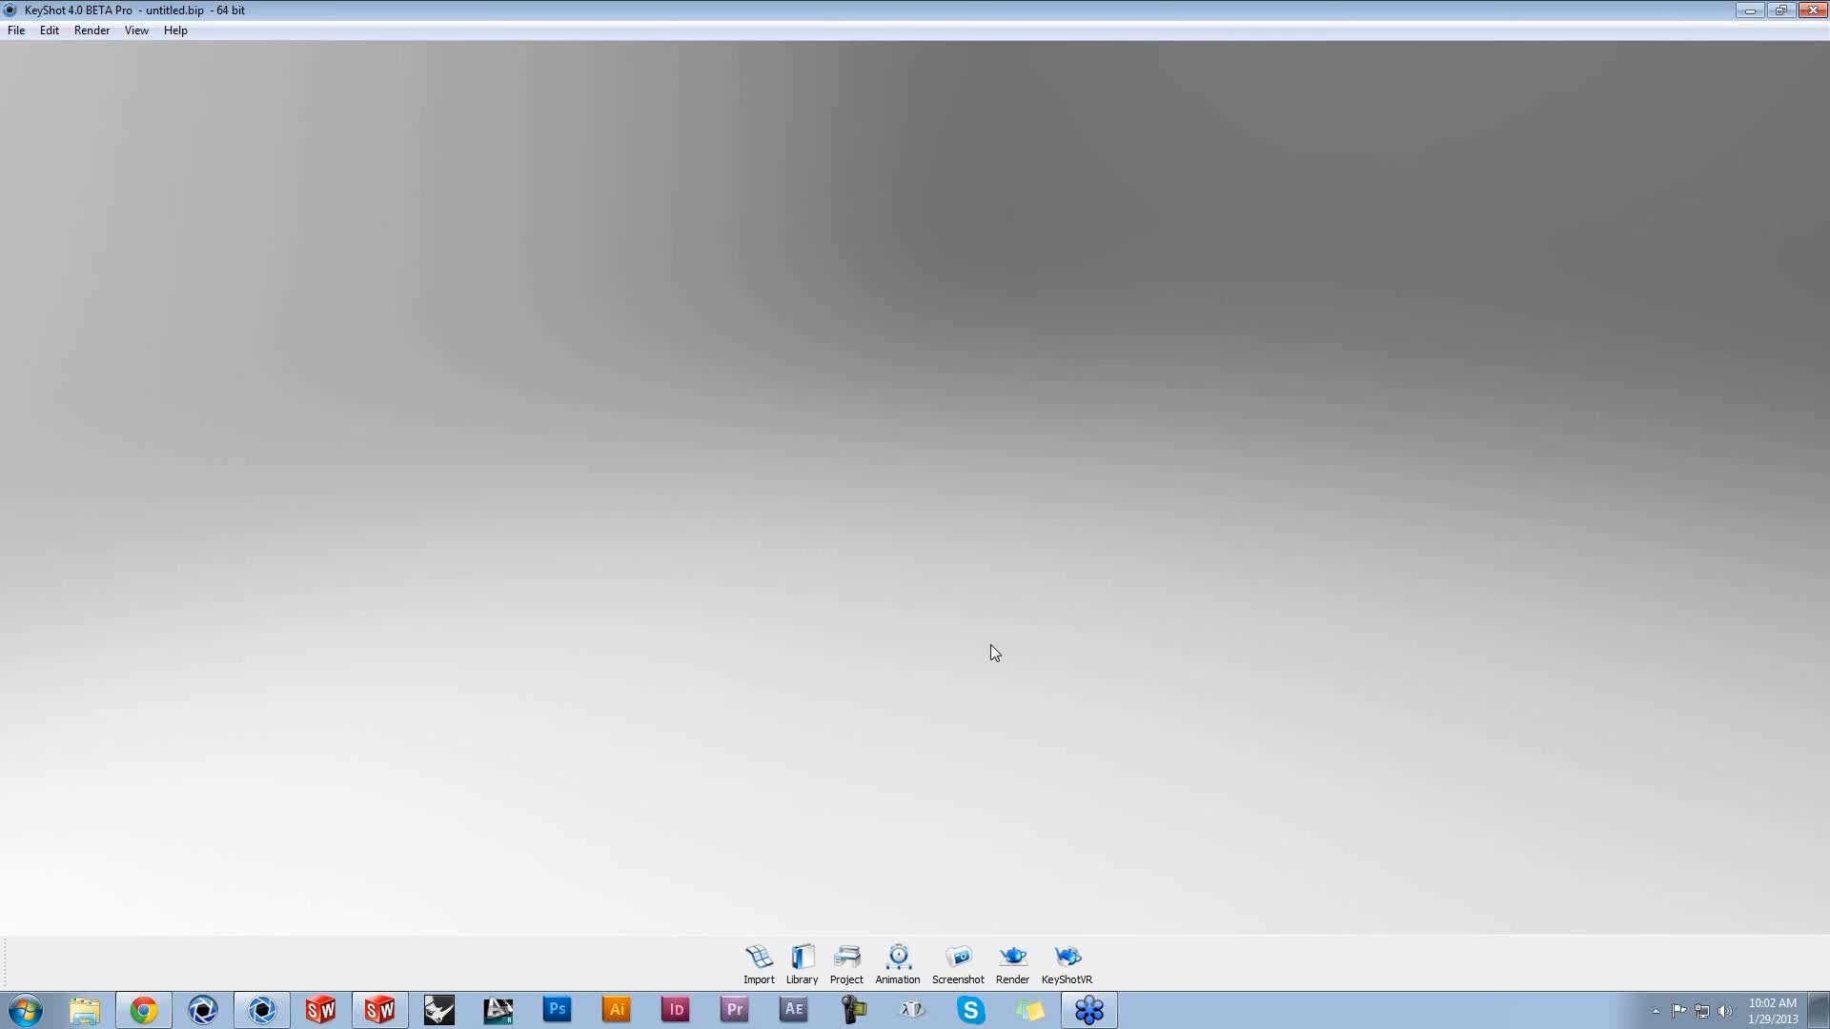
Step: Show the Project window and dock it along the right side of the real-time view
{"action": "key", "text": "space"}
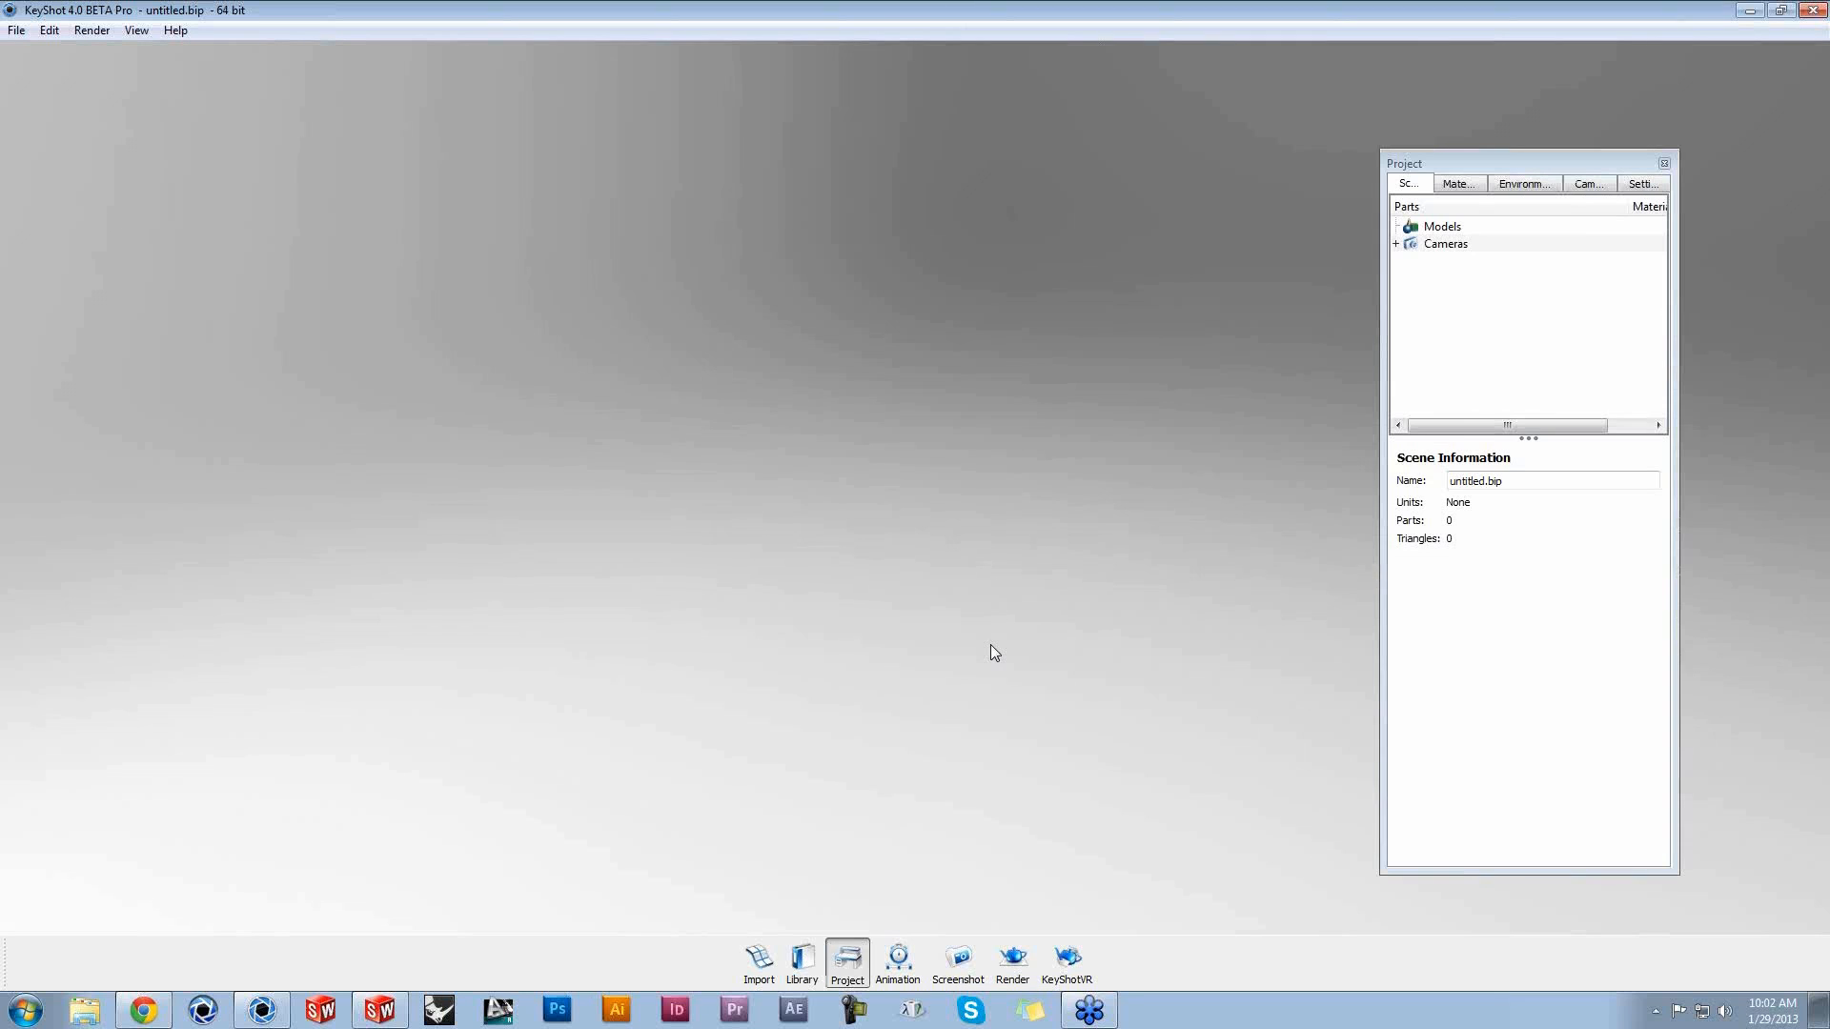
{"action": "left_click_drag", "start_coordinate": [1559, 162], "coordinate": [1463, 139]}
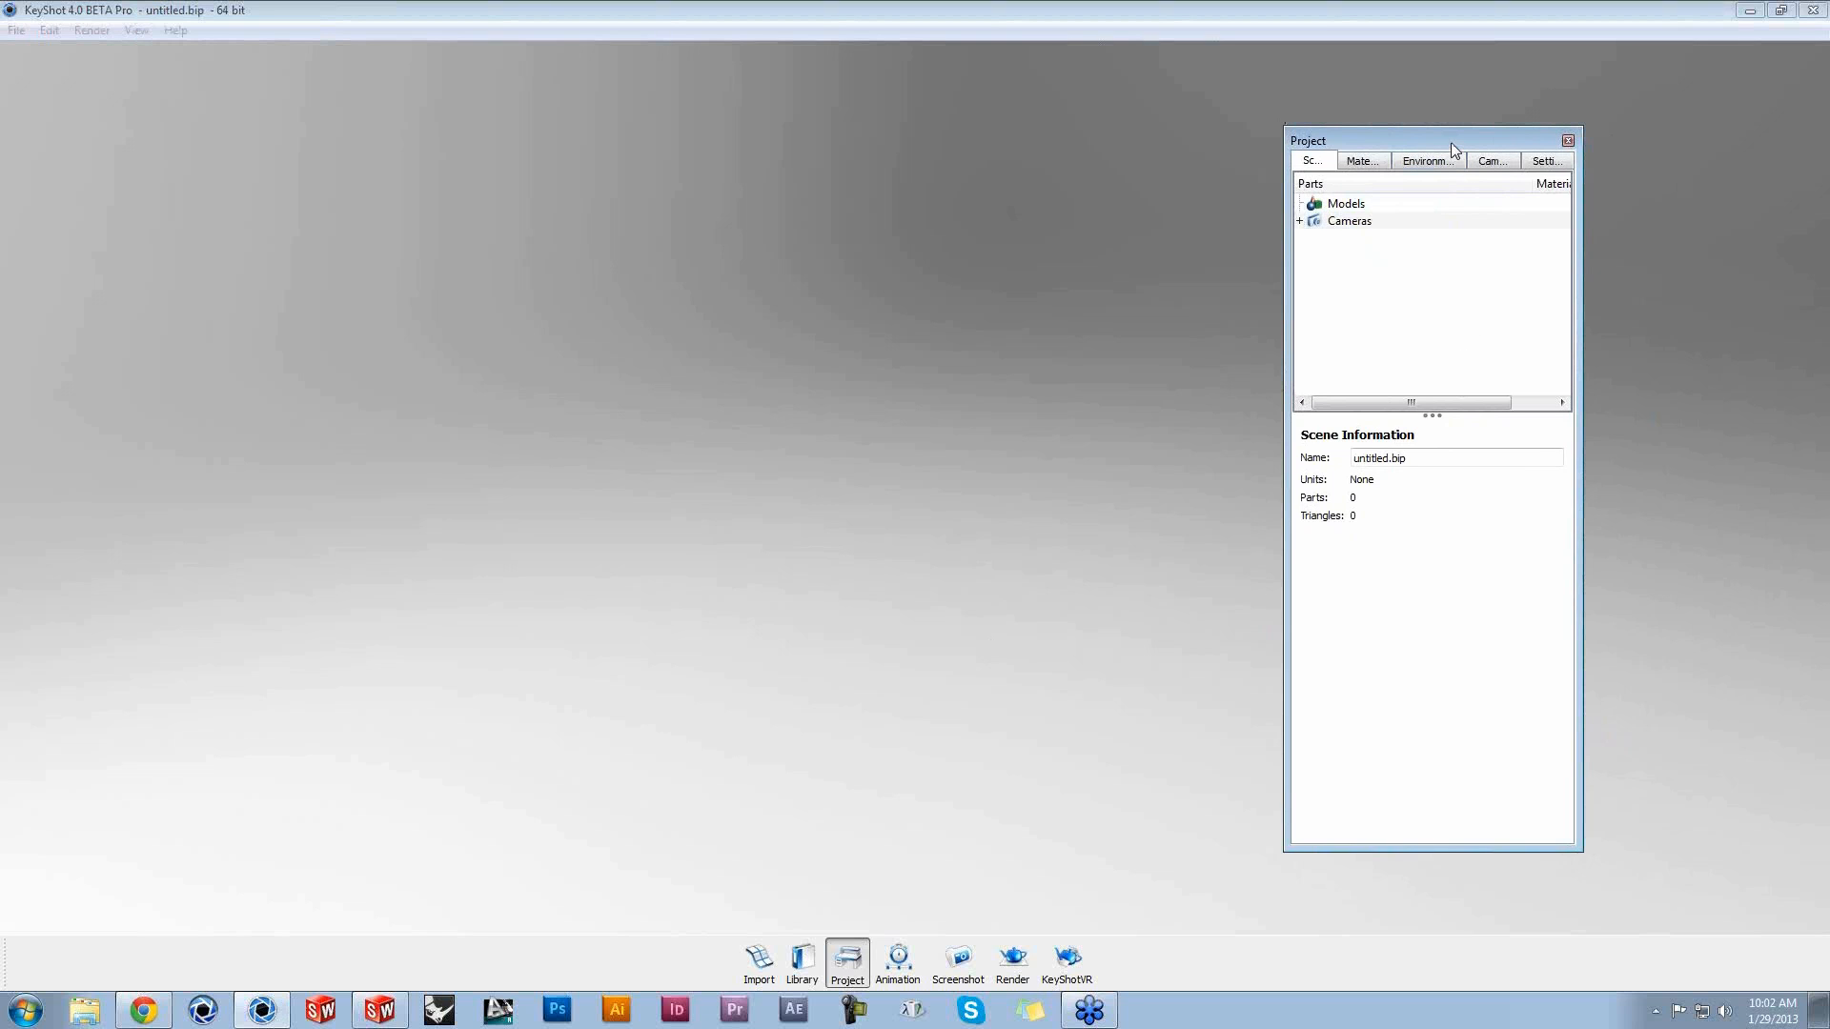
{"action": "double_click", "coordinate": [1450, 141]}
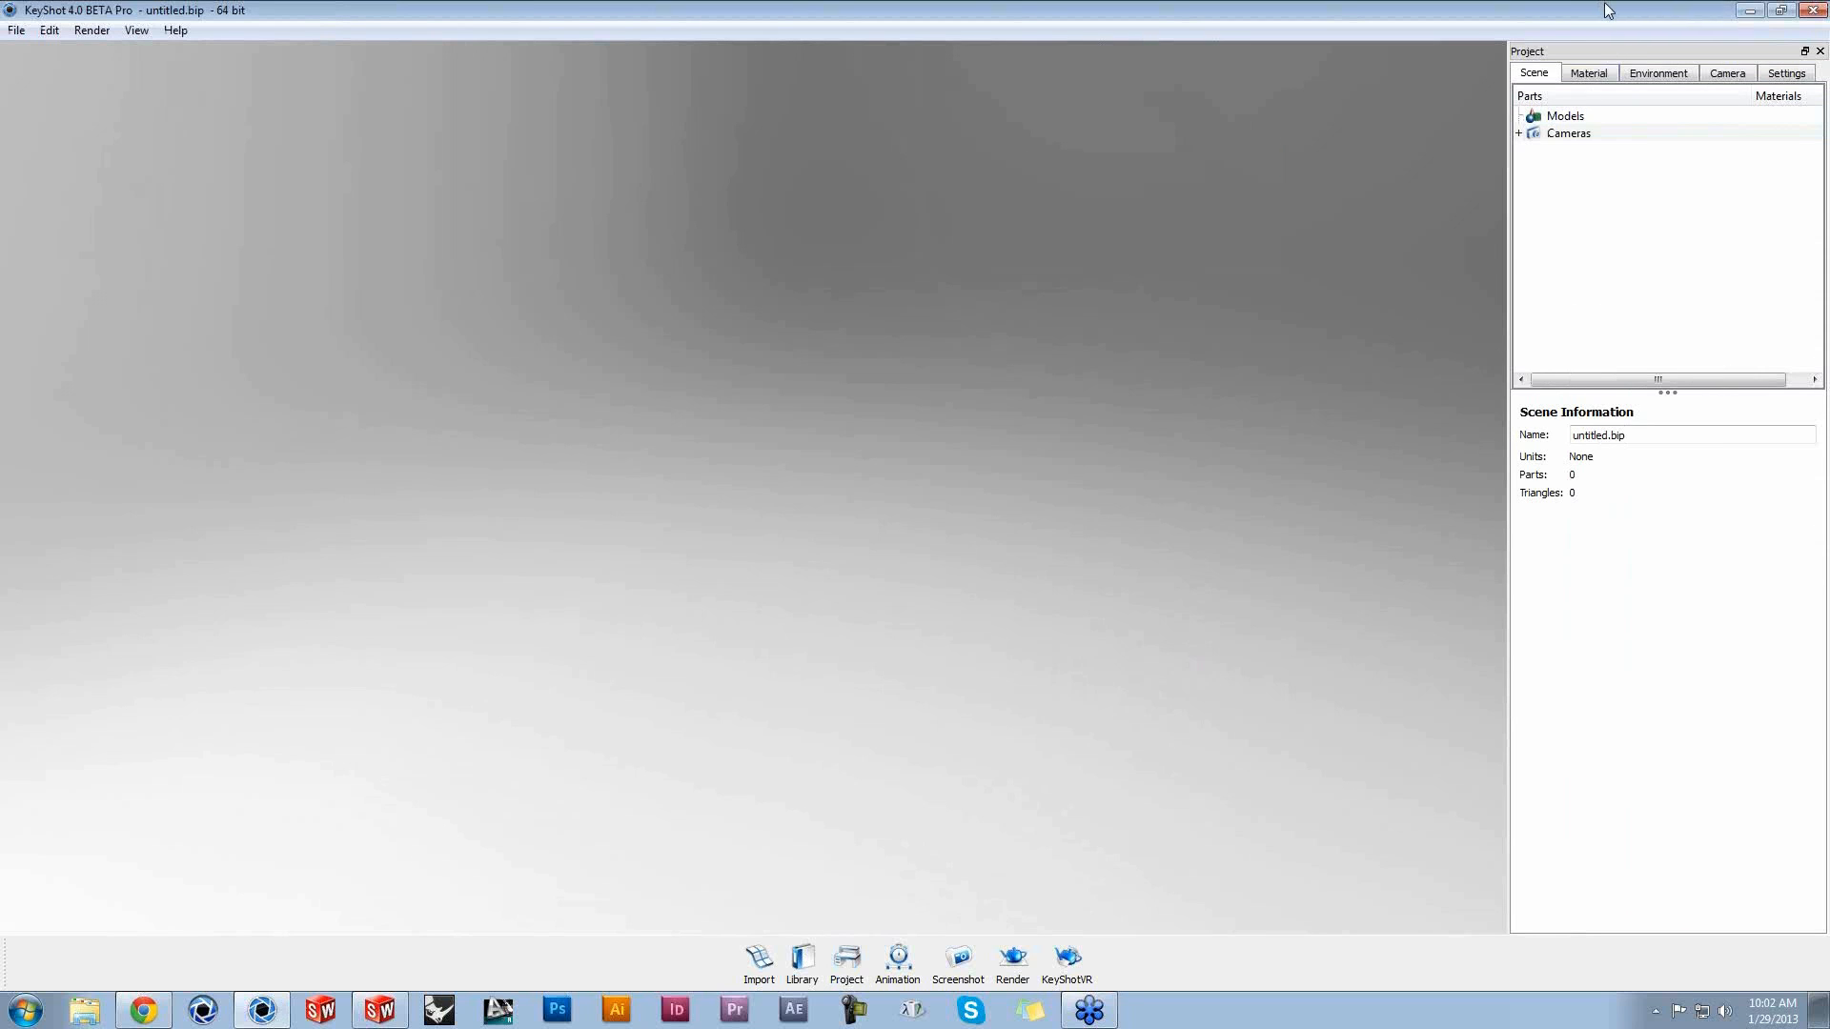
{"action": "left_click_drag", "start_coordinate": [1608, 9], "coordinate": [1277, 2]}
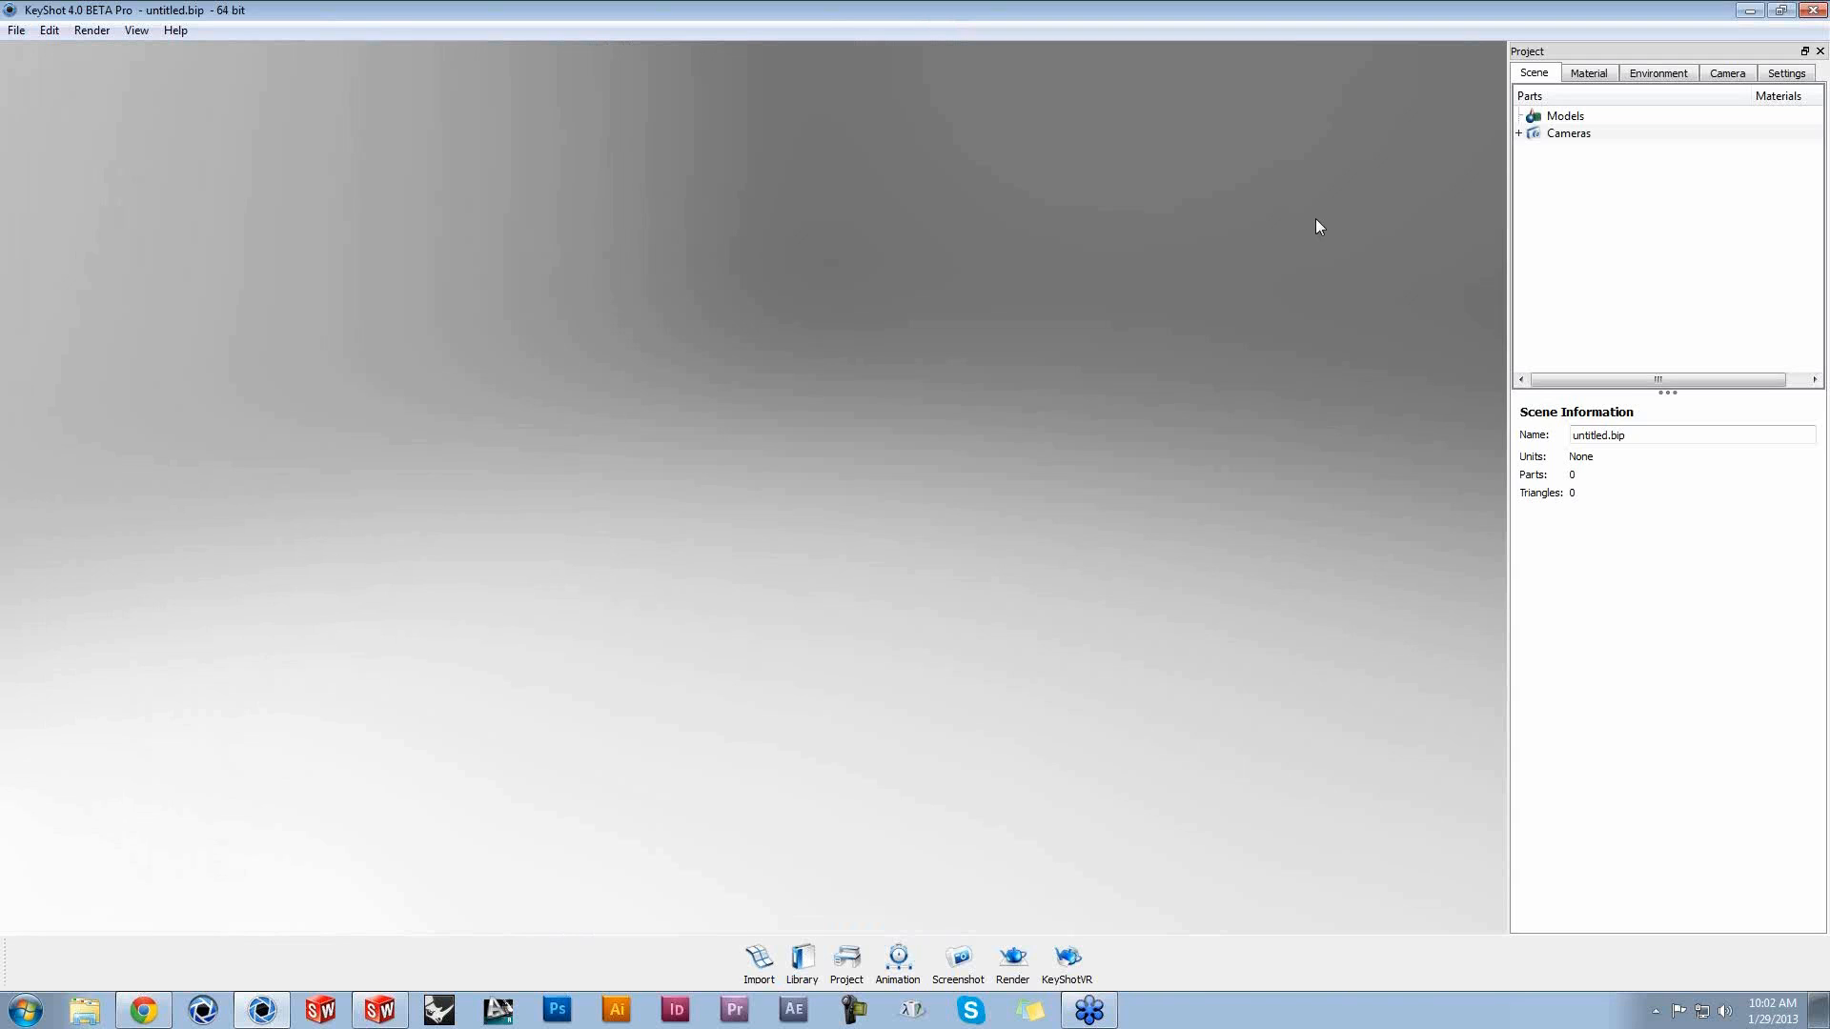
Step: Show the Library and Animation windows, docking the Library left of the real-time view and the Animation timeline below it
{"action": "key", "text": "m"}
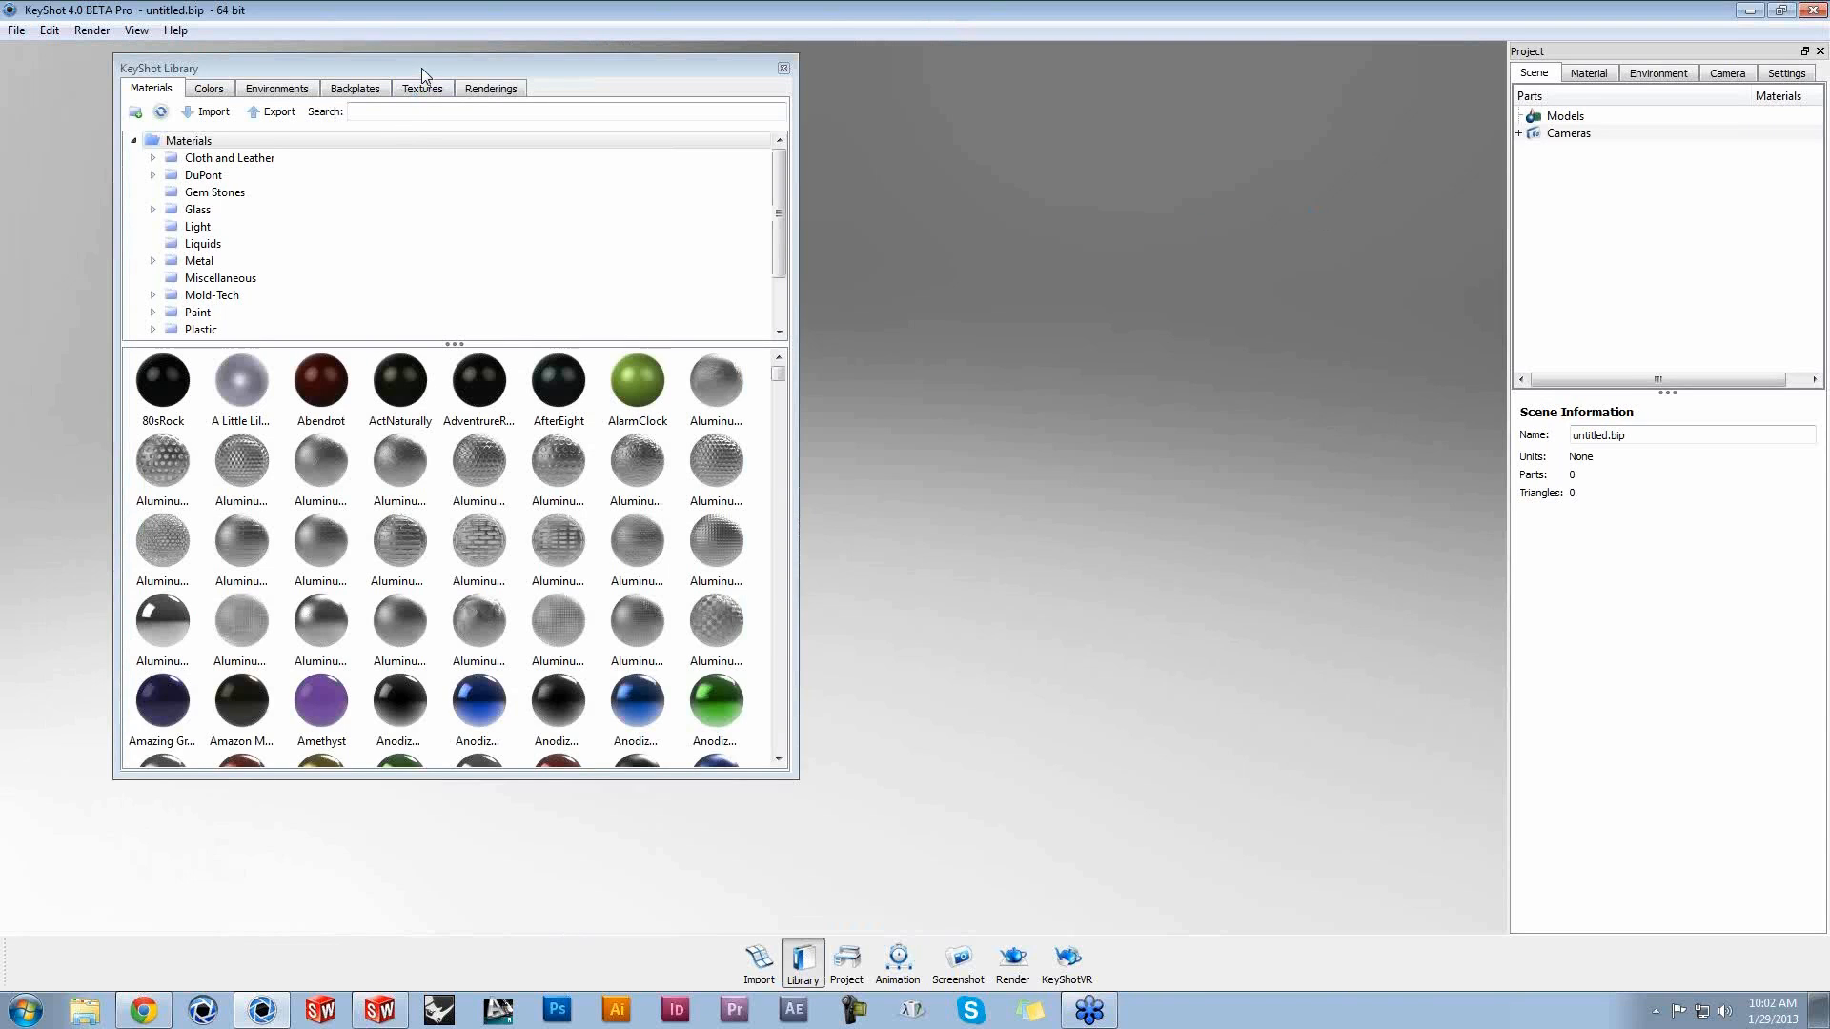
{"action": "double_click", "coordinate": [419, 67]}
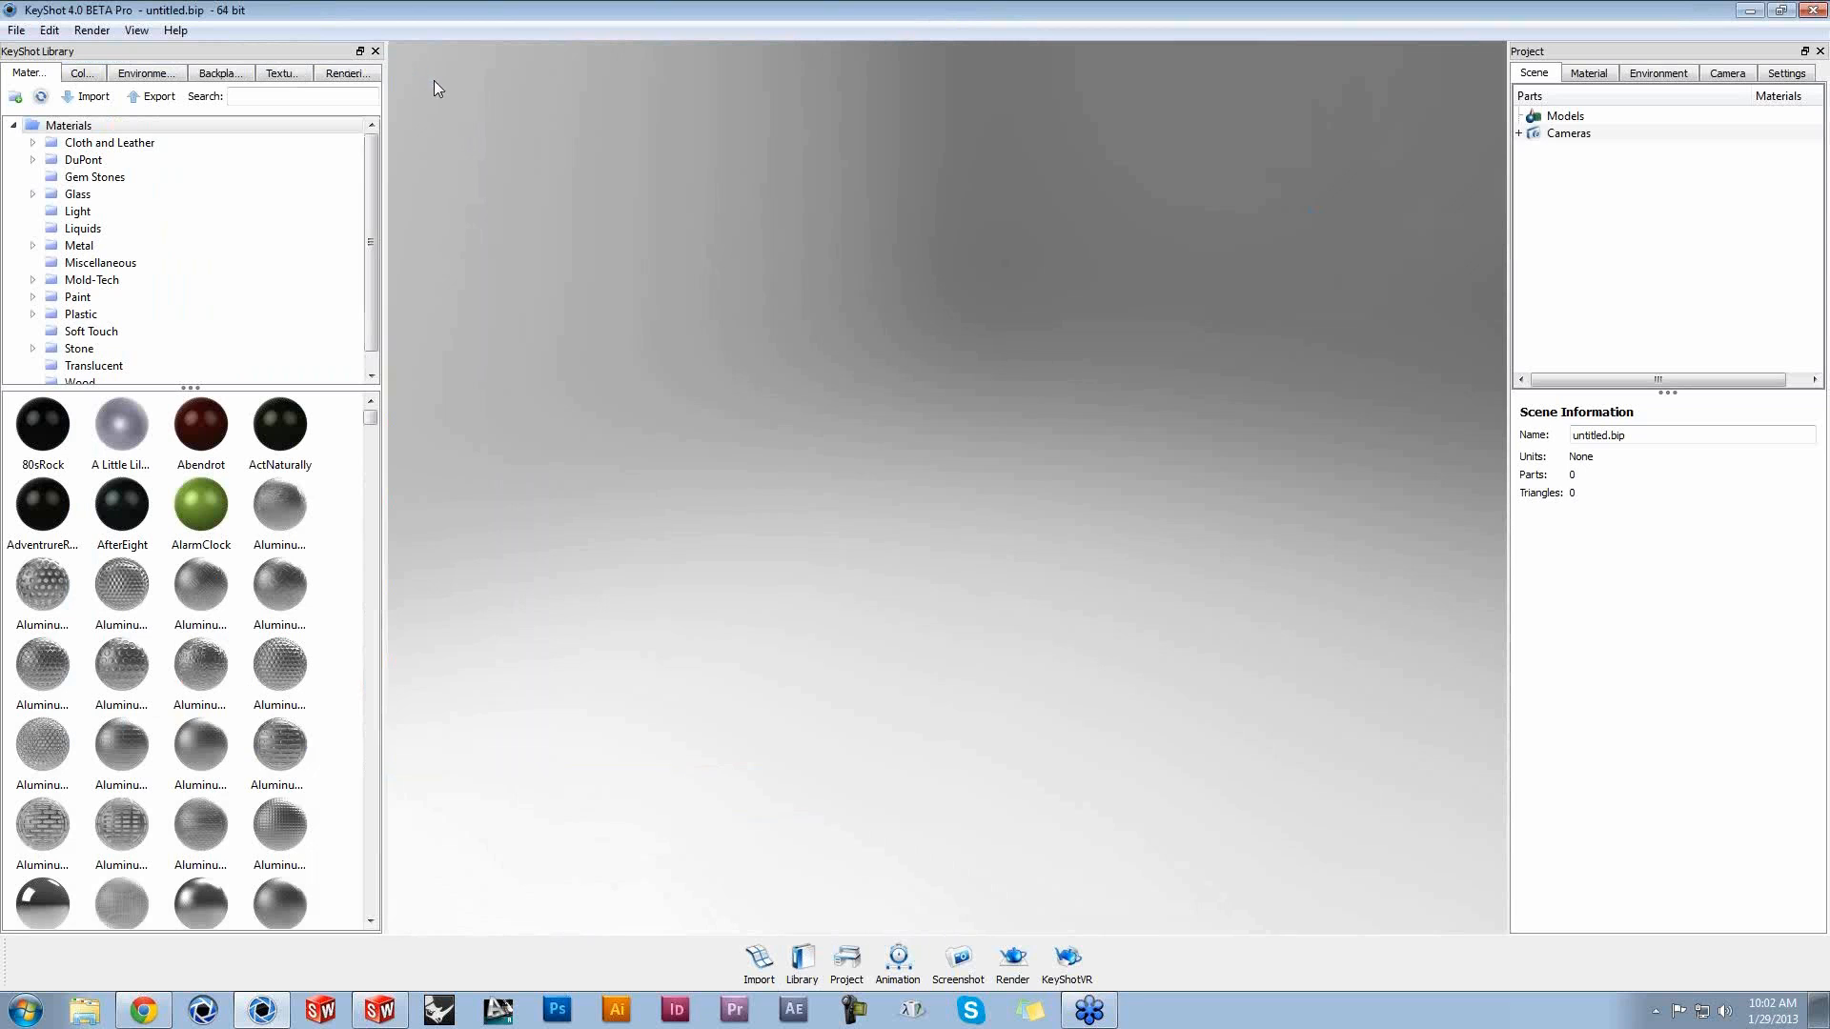
{"action": "key", "text": "n"}
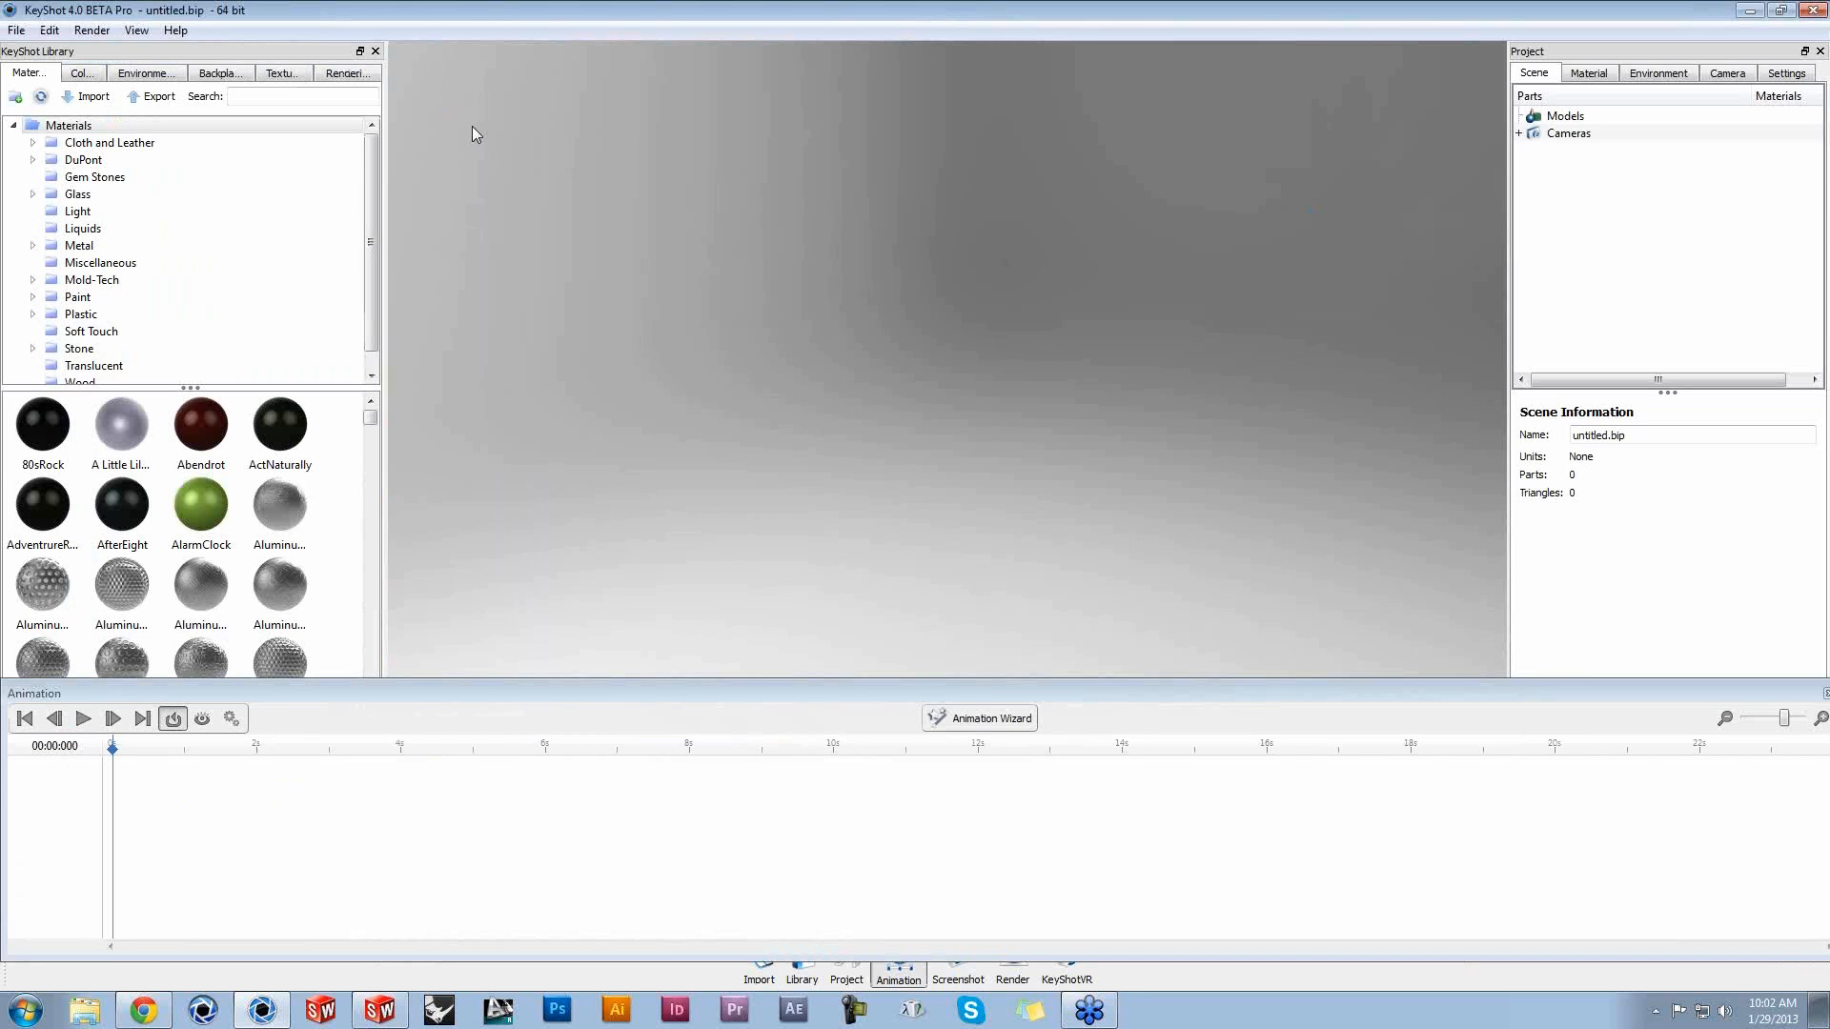
{"action": "double_click", "coordinate": [1049, 686]}
{"action": "left_click_drag", "start_coordinate": [1187, 11], "coordinate": [1031, 7]}
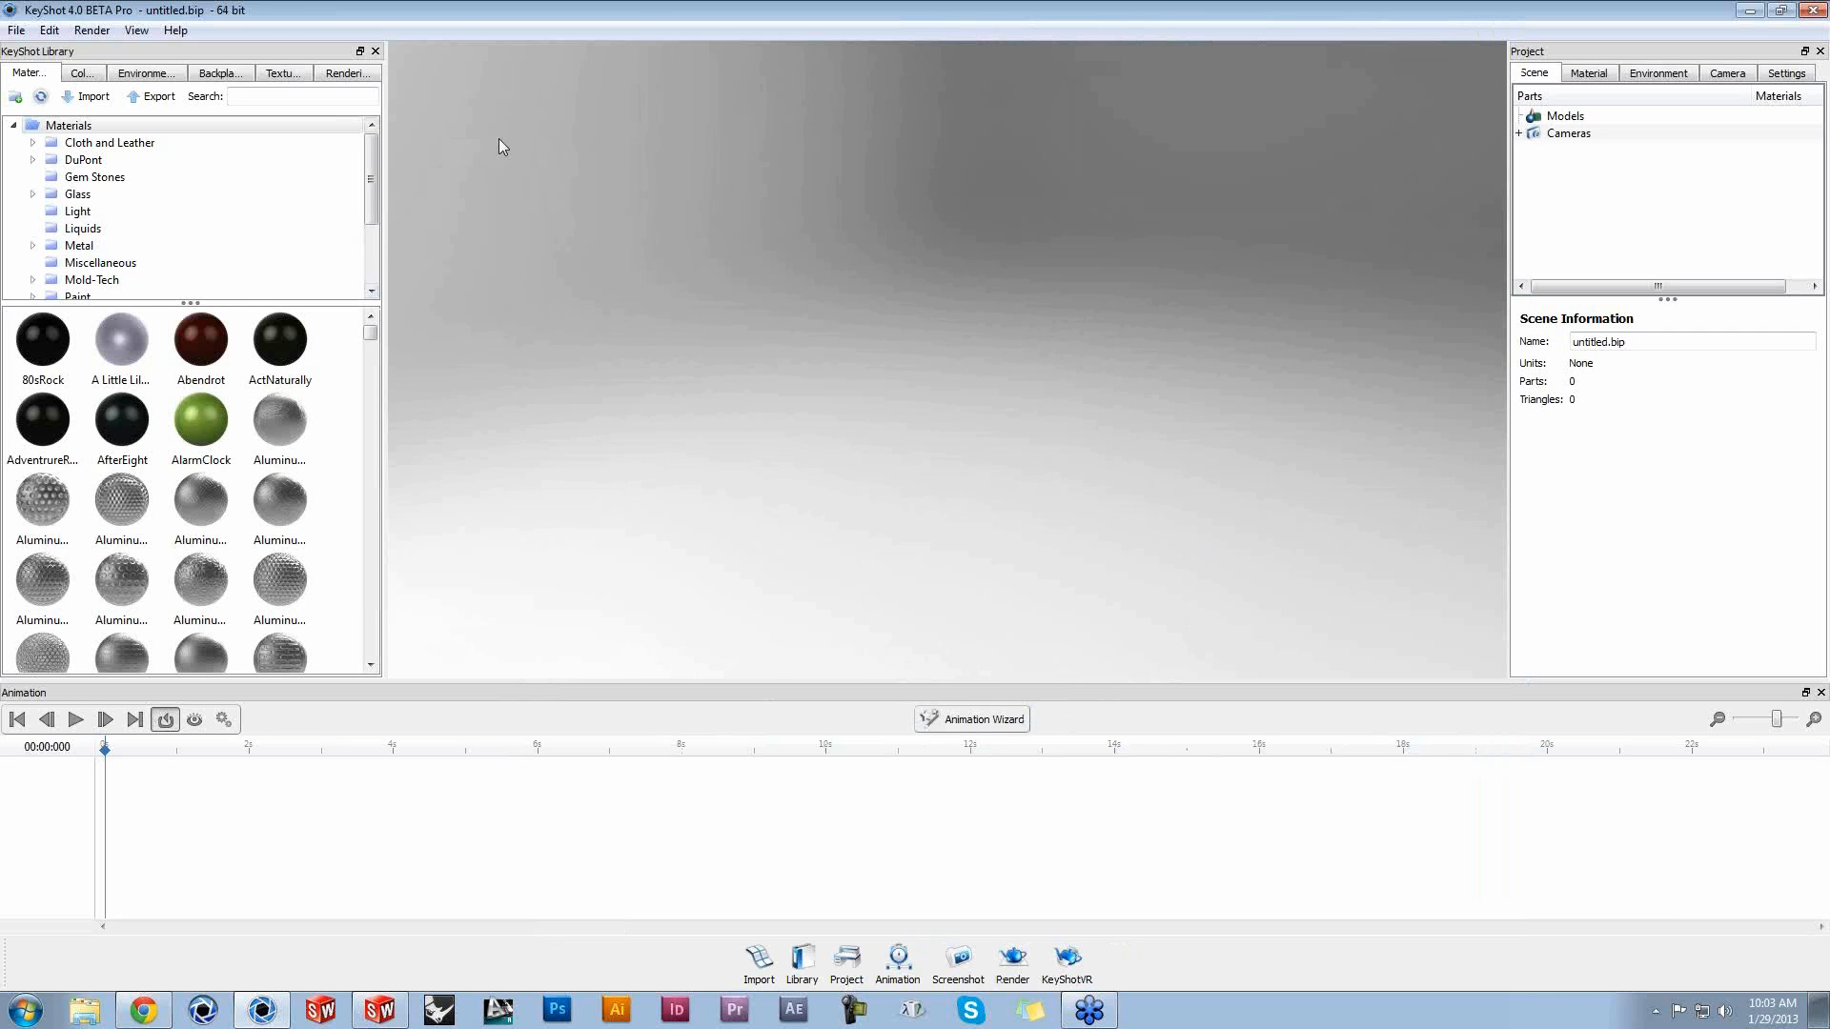
Step: Float the Library outside the reduced main window and redock it on the left, finishing with the main window maximized
{"action": "left_click_drag", "start_coordinate": [642, 12], "coordinate": [658, 69]}
{"action": "left_click_drag", "start_coordinate": [548, 83], "coordinate": [386, 198]}
{"action": "left_click_drag", "start_coordinate": [631, 42], "coordinate": [984, 30]}
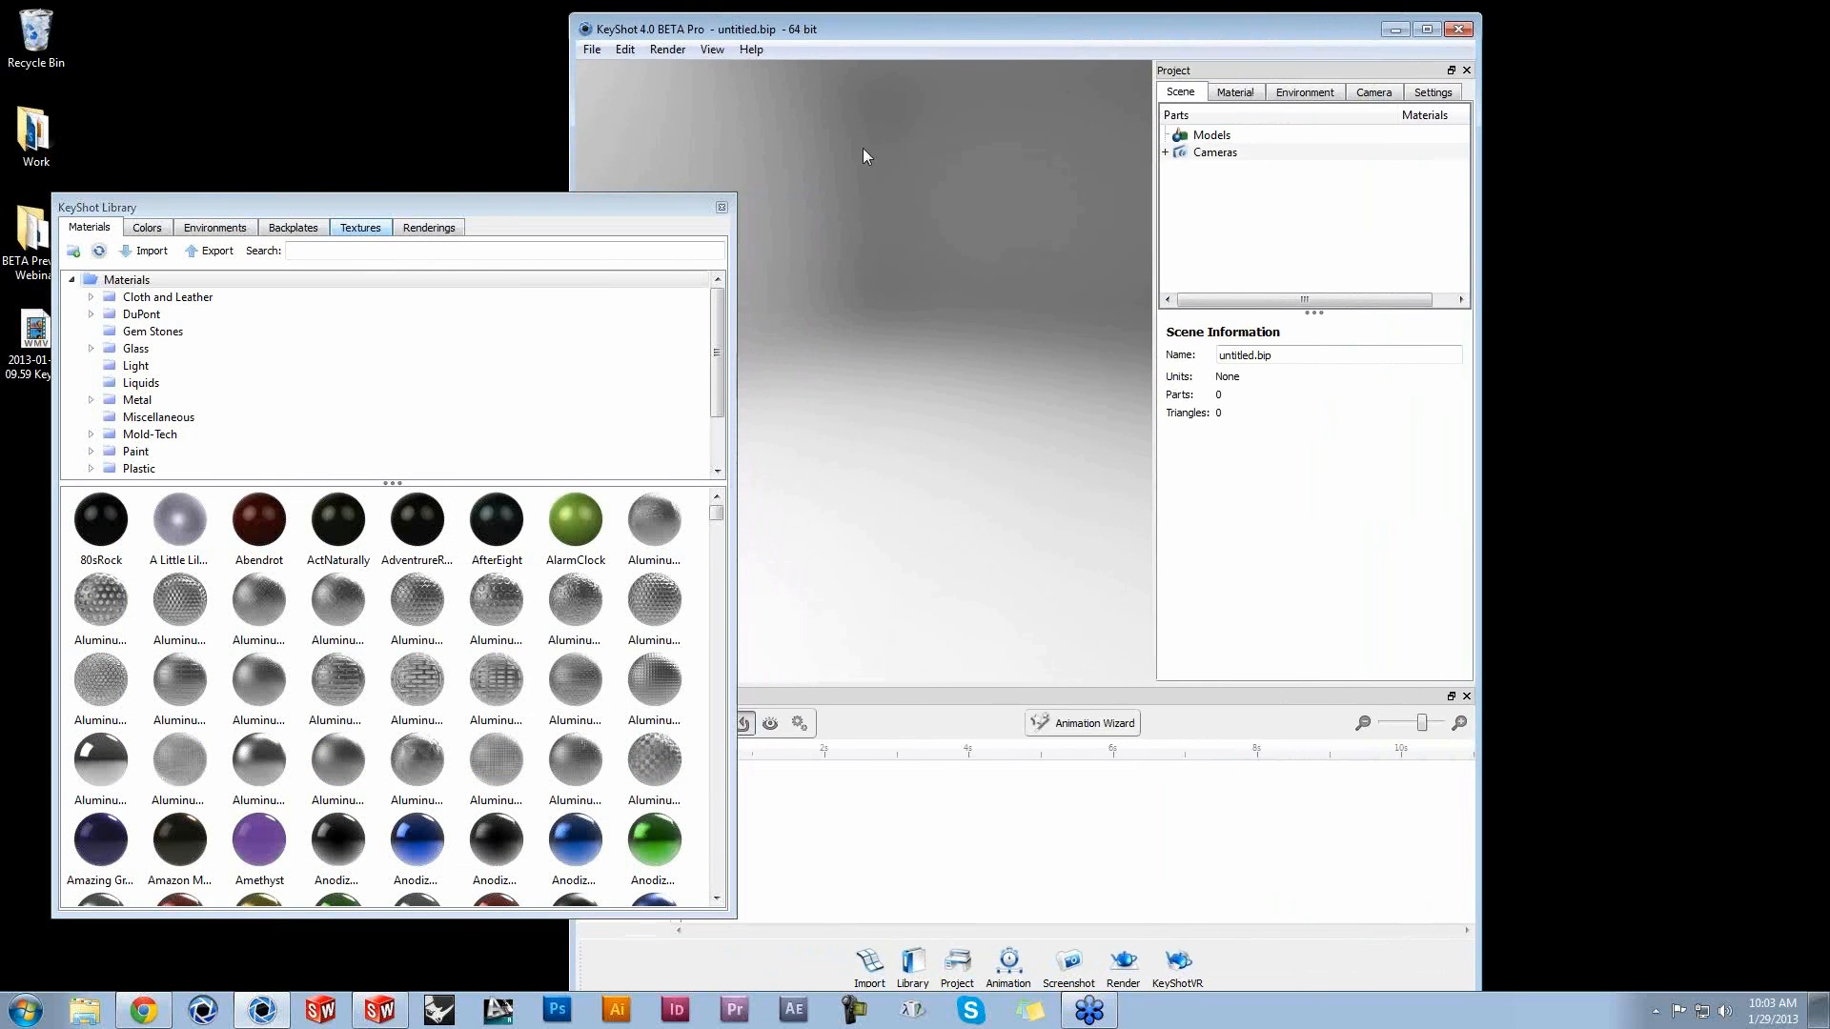
{"action": "double_click", "coordinate": [631, 206]}
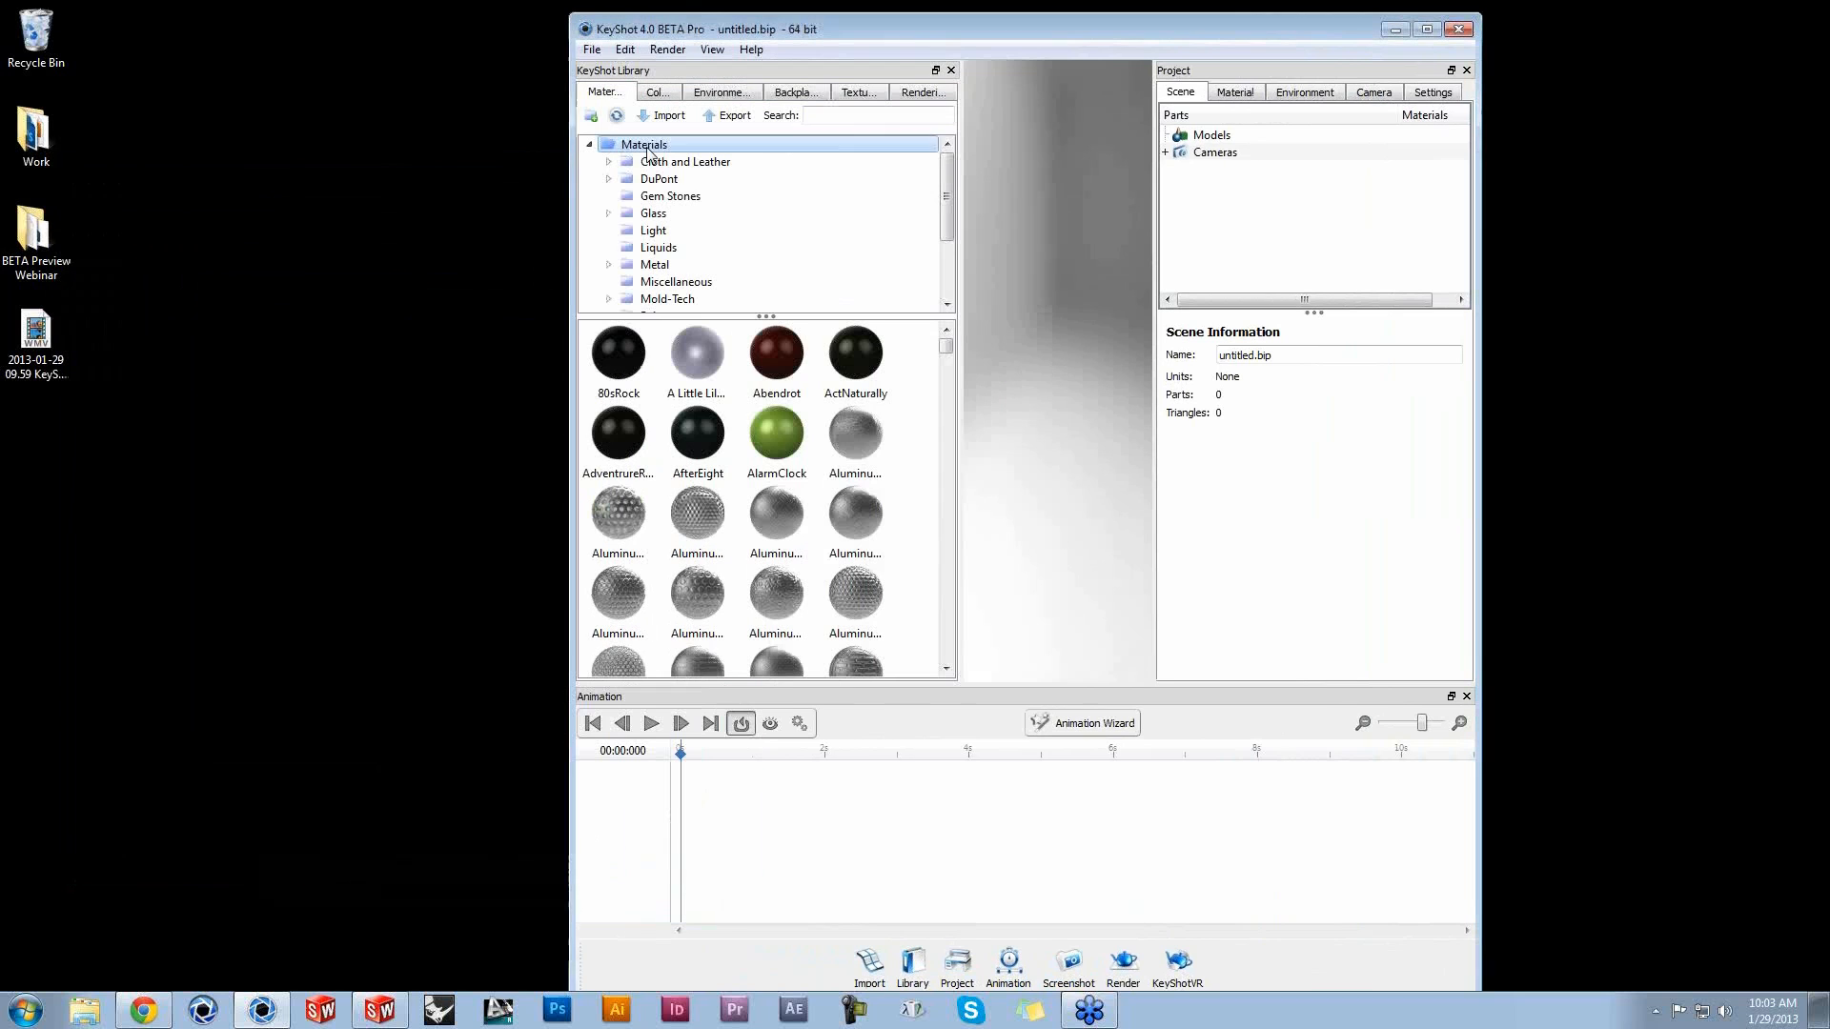
{"action": "left_click_drag", "start_coordinate": [848, 72], "coordinate": [436, 122]}
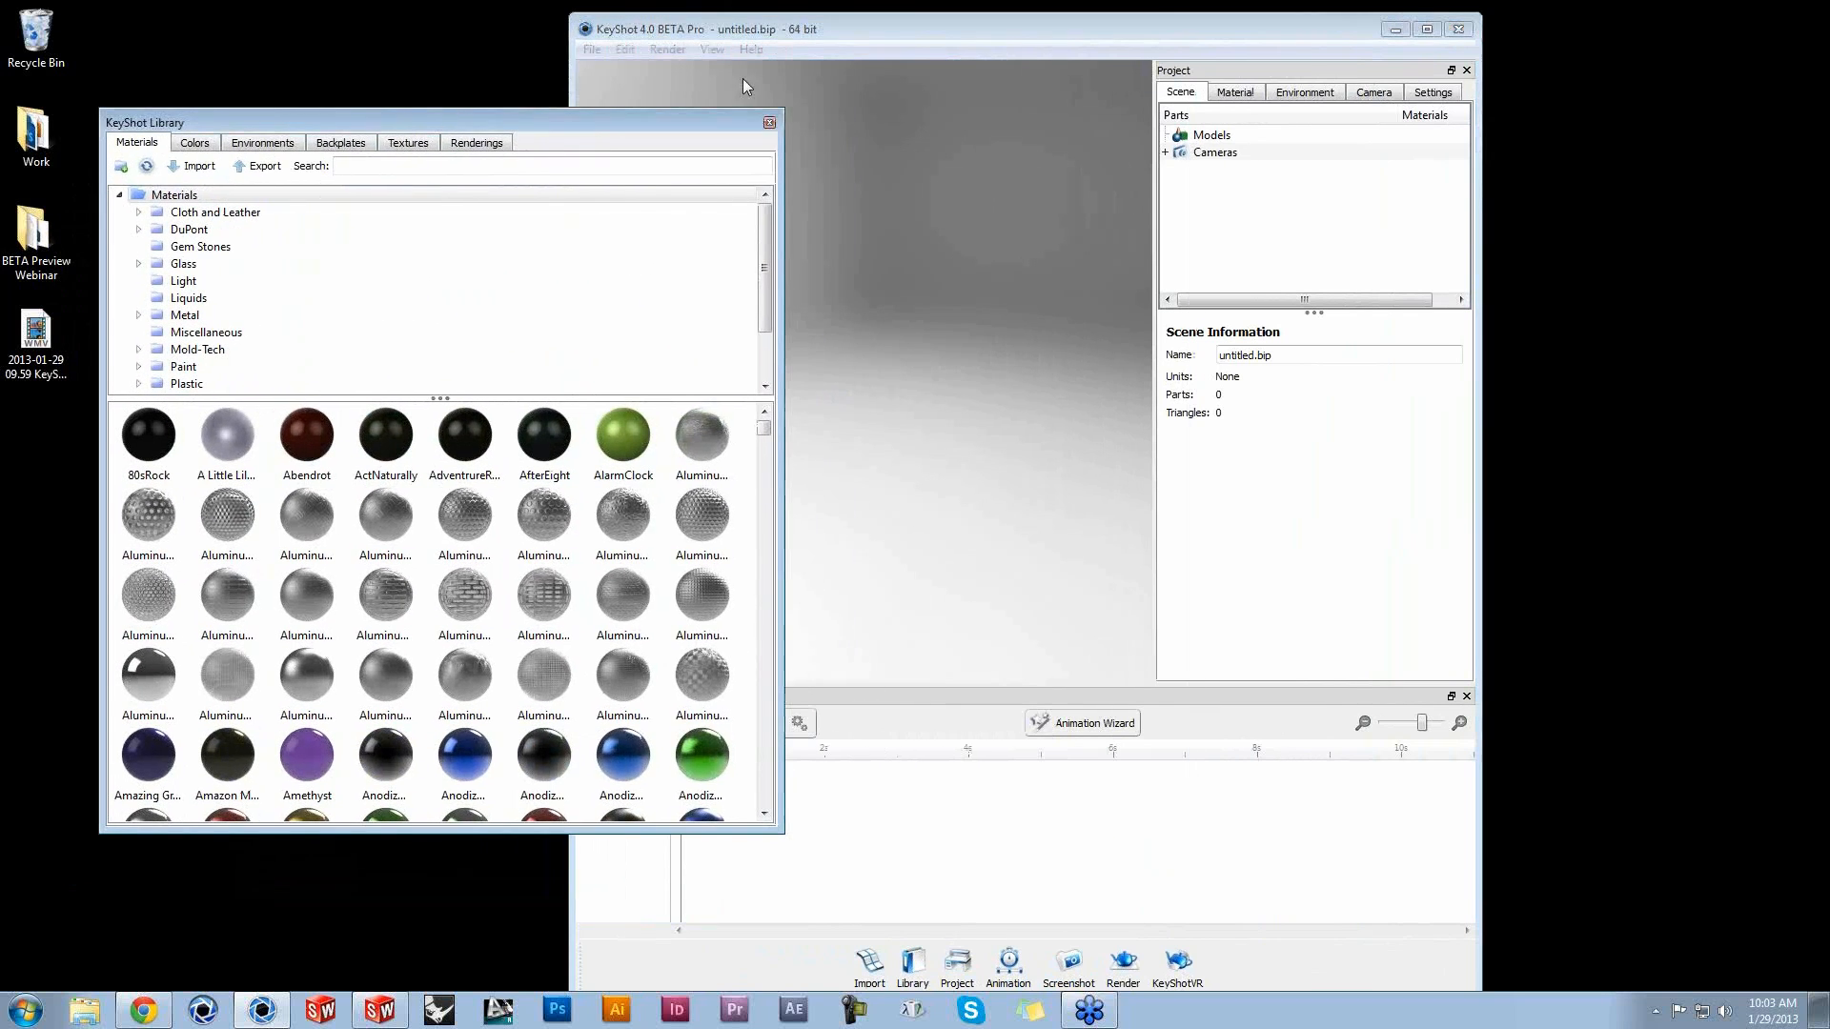
{"action": "left_click_drag", "start_coordinate": [933, 42], "coordinate": [1000, 41]}
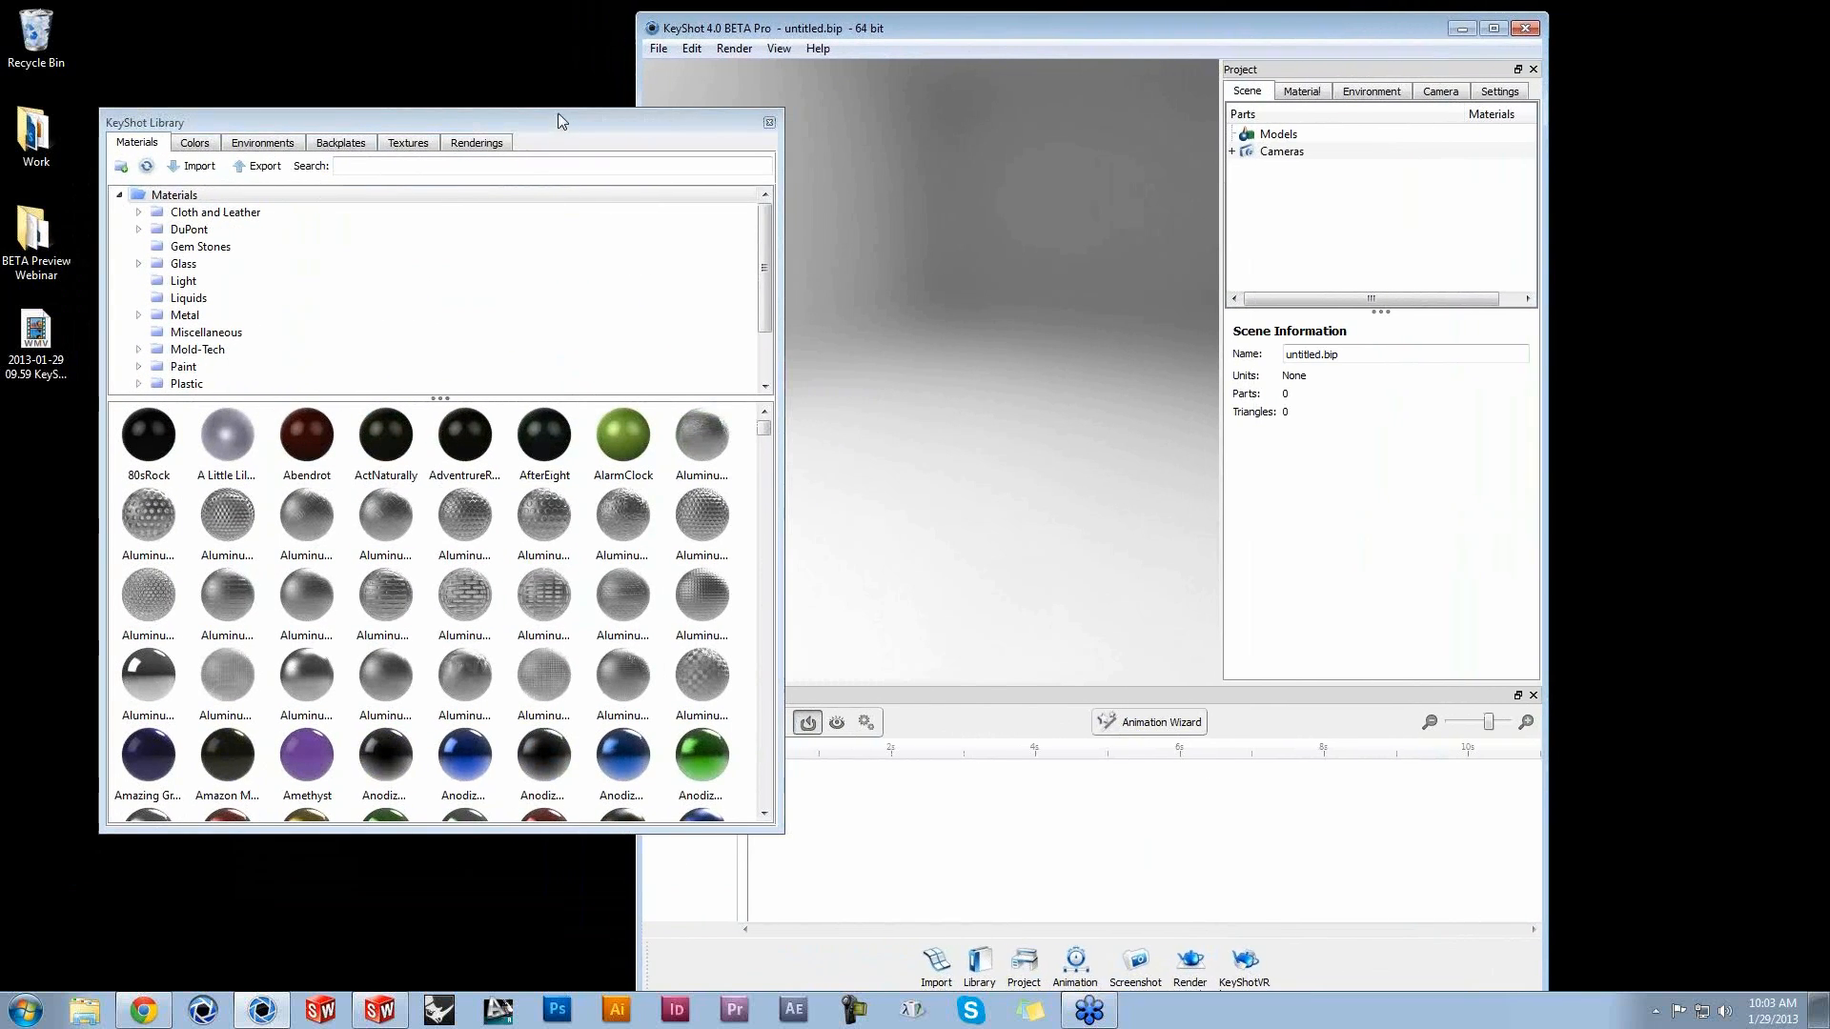
{"action": "left_click_drag", "start_coordinate": [558, 116], "coordinate": [1067, 32]}
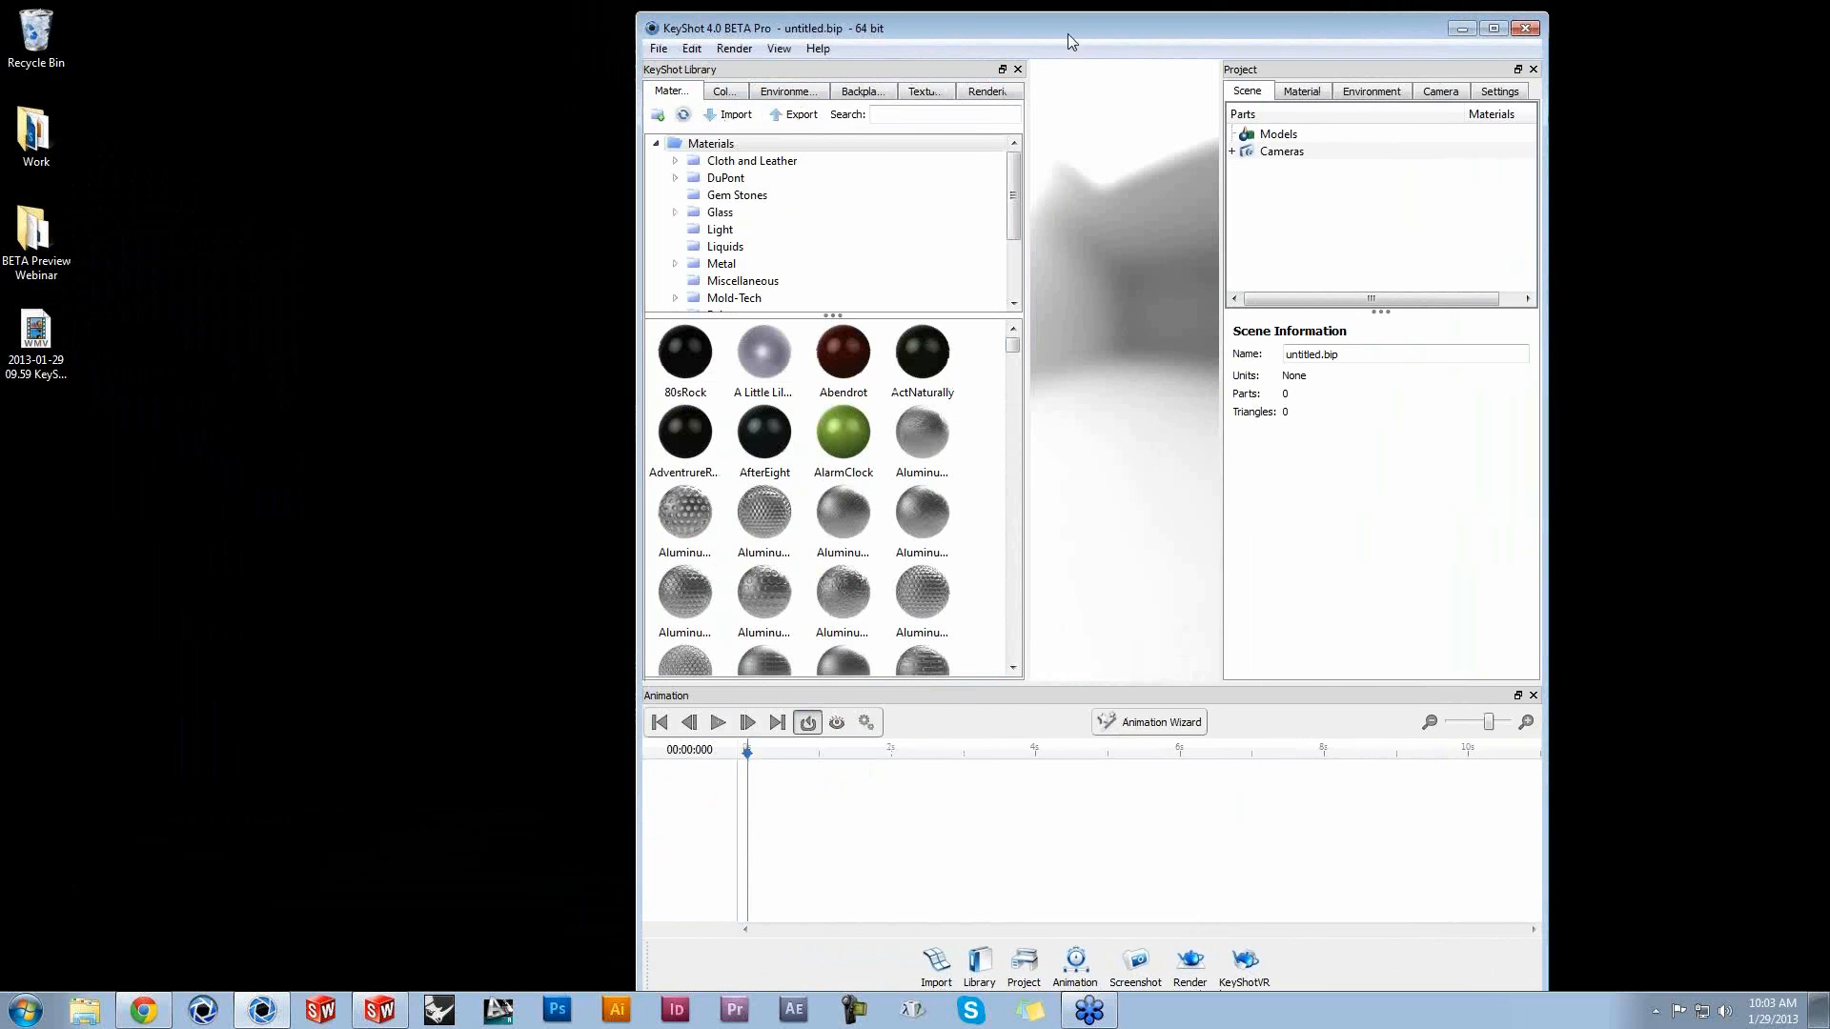
{"action": "double_click", "coordinate": [1079, 23]}
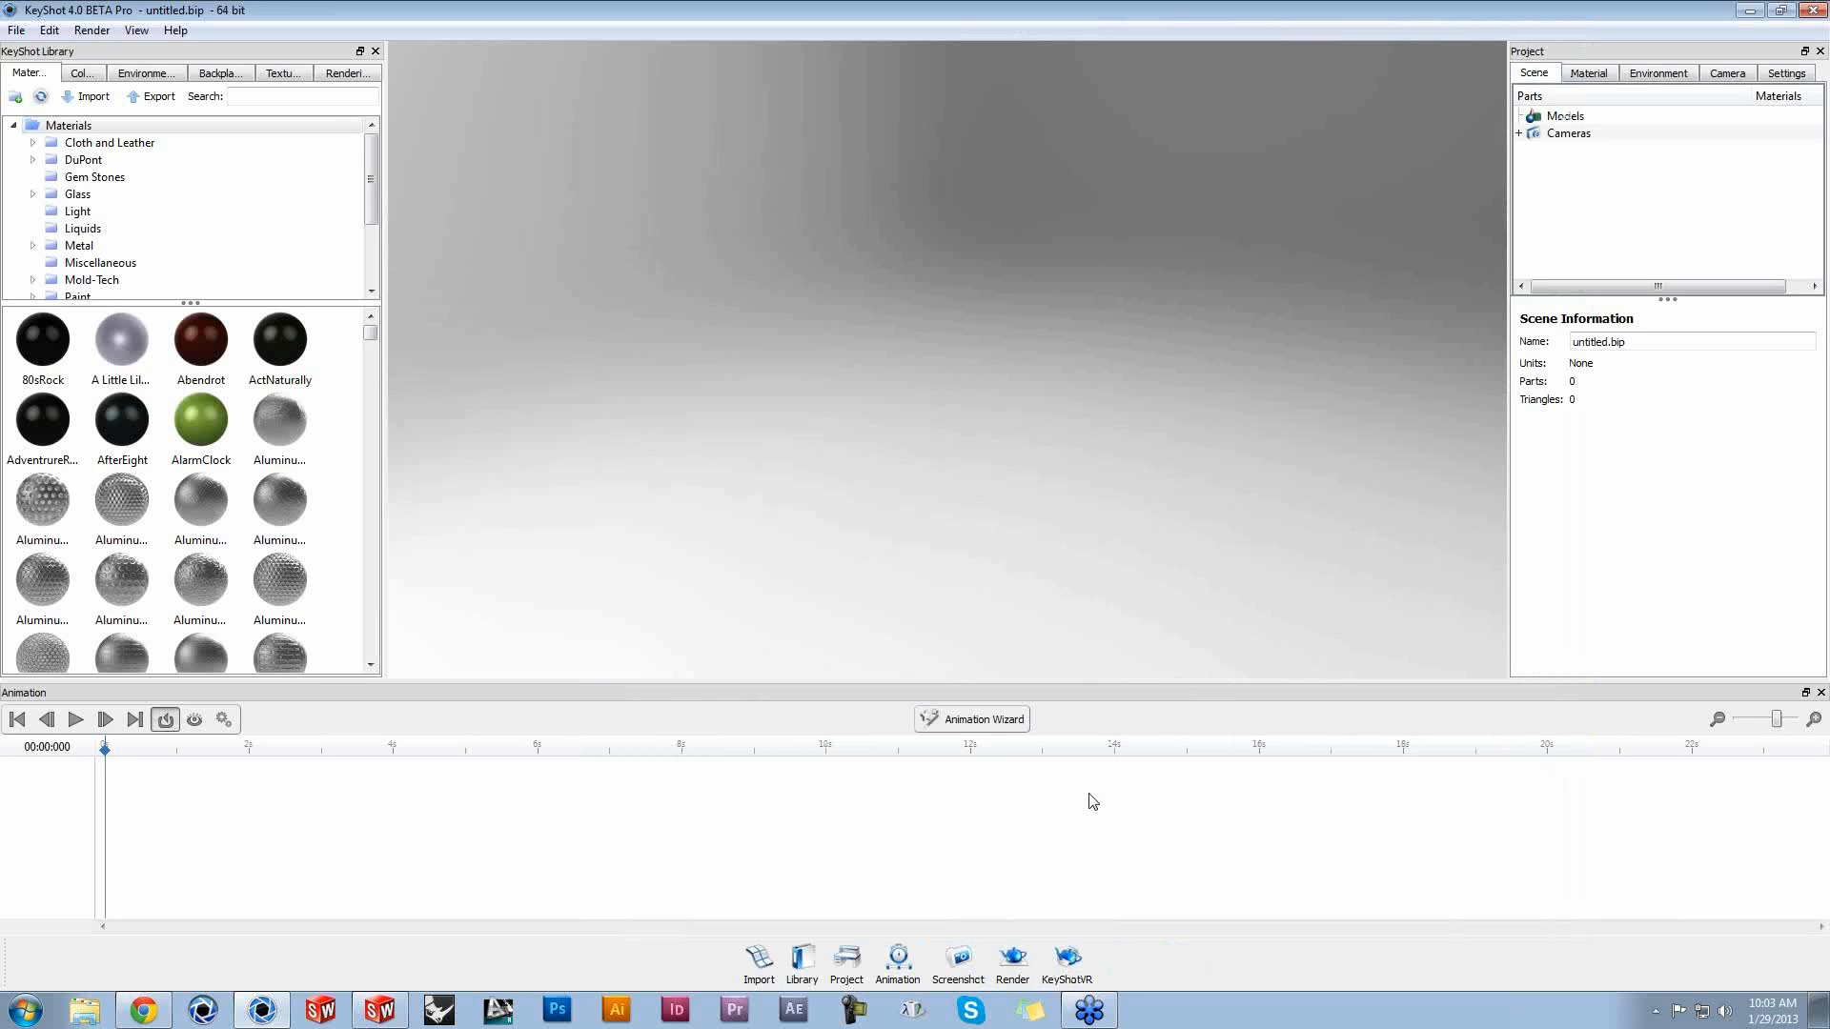
Step: Hide the Animation and Library windows, keeping only the Project window docked
{"action": "left_click", "coordinate": [897, 980]}
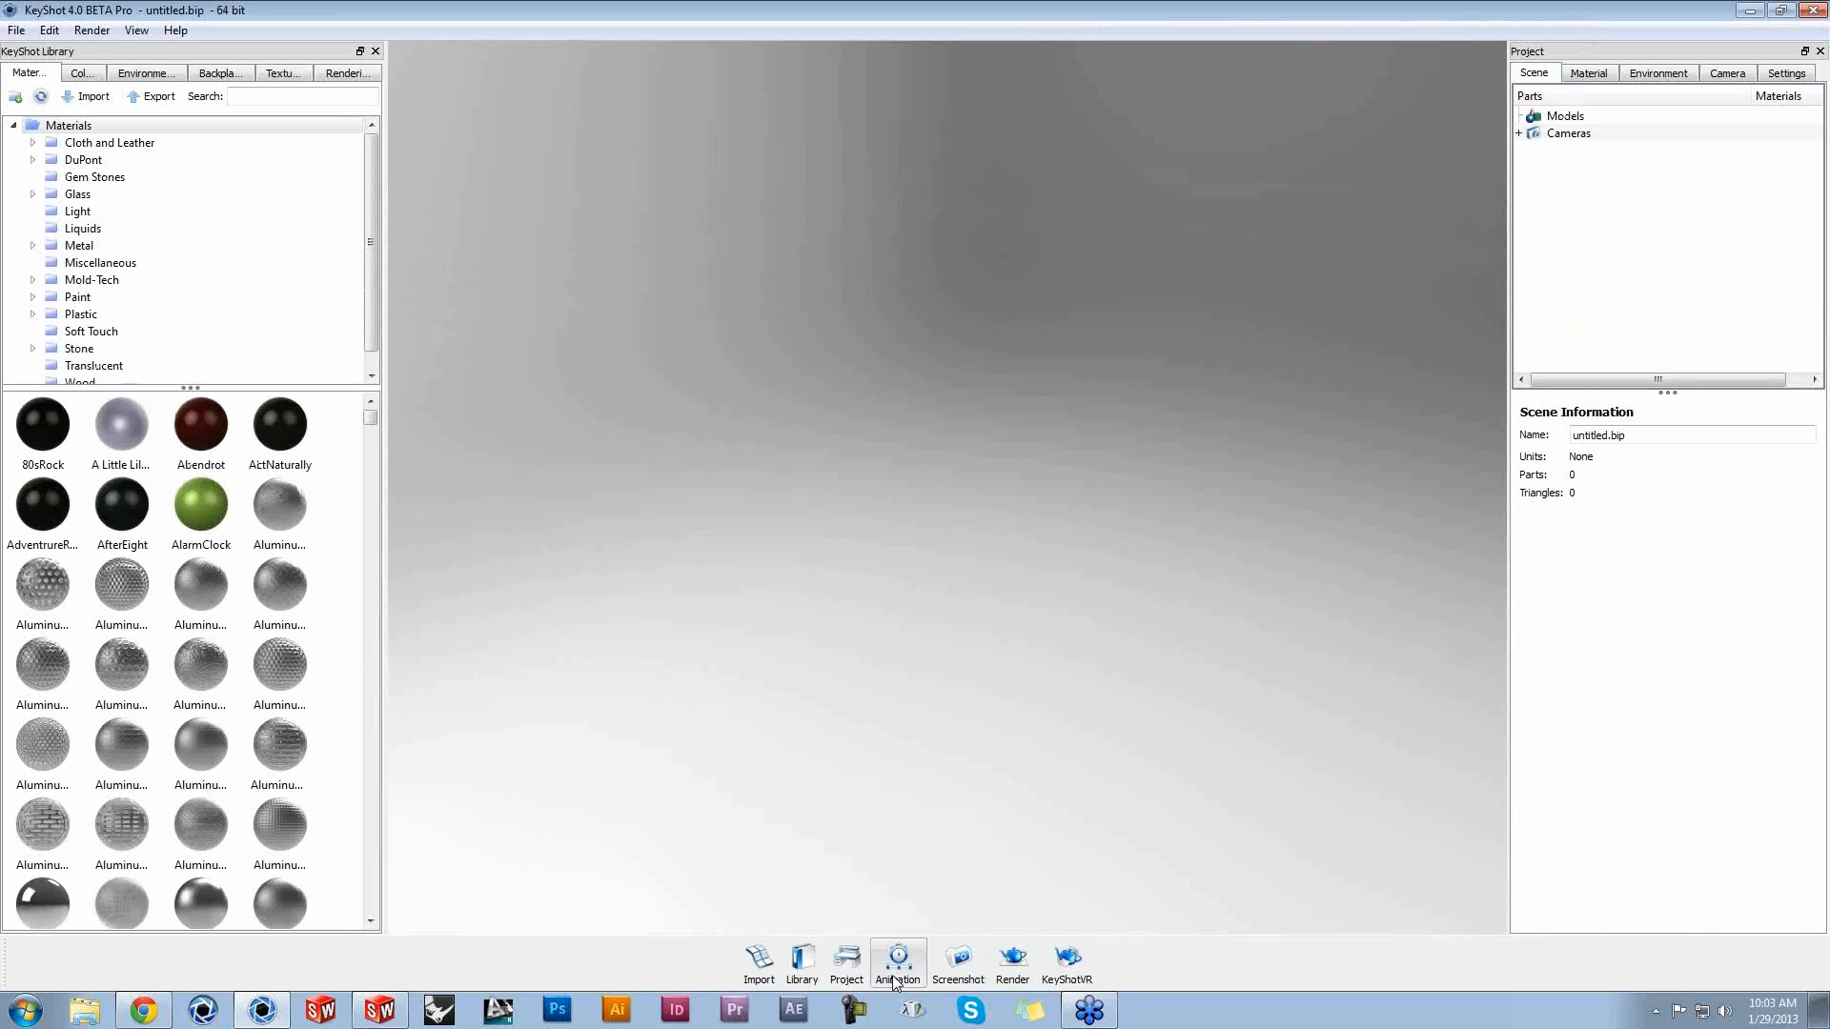
{"action": "left_click", "coordinate": [820, 961]}
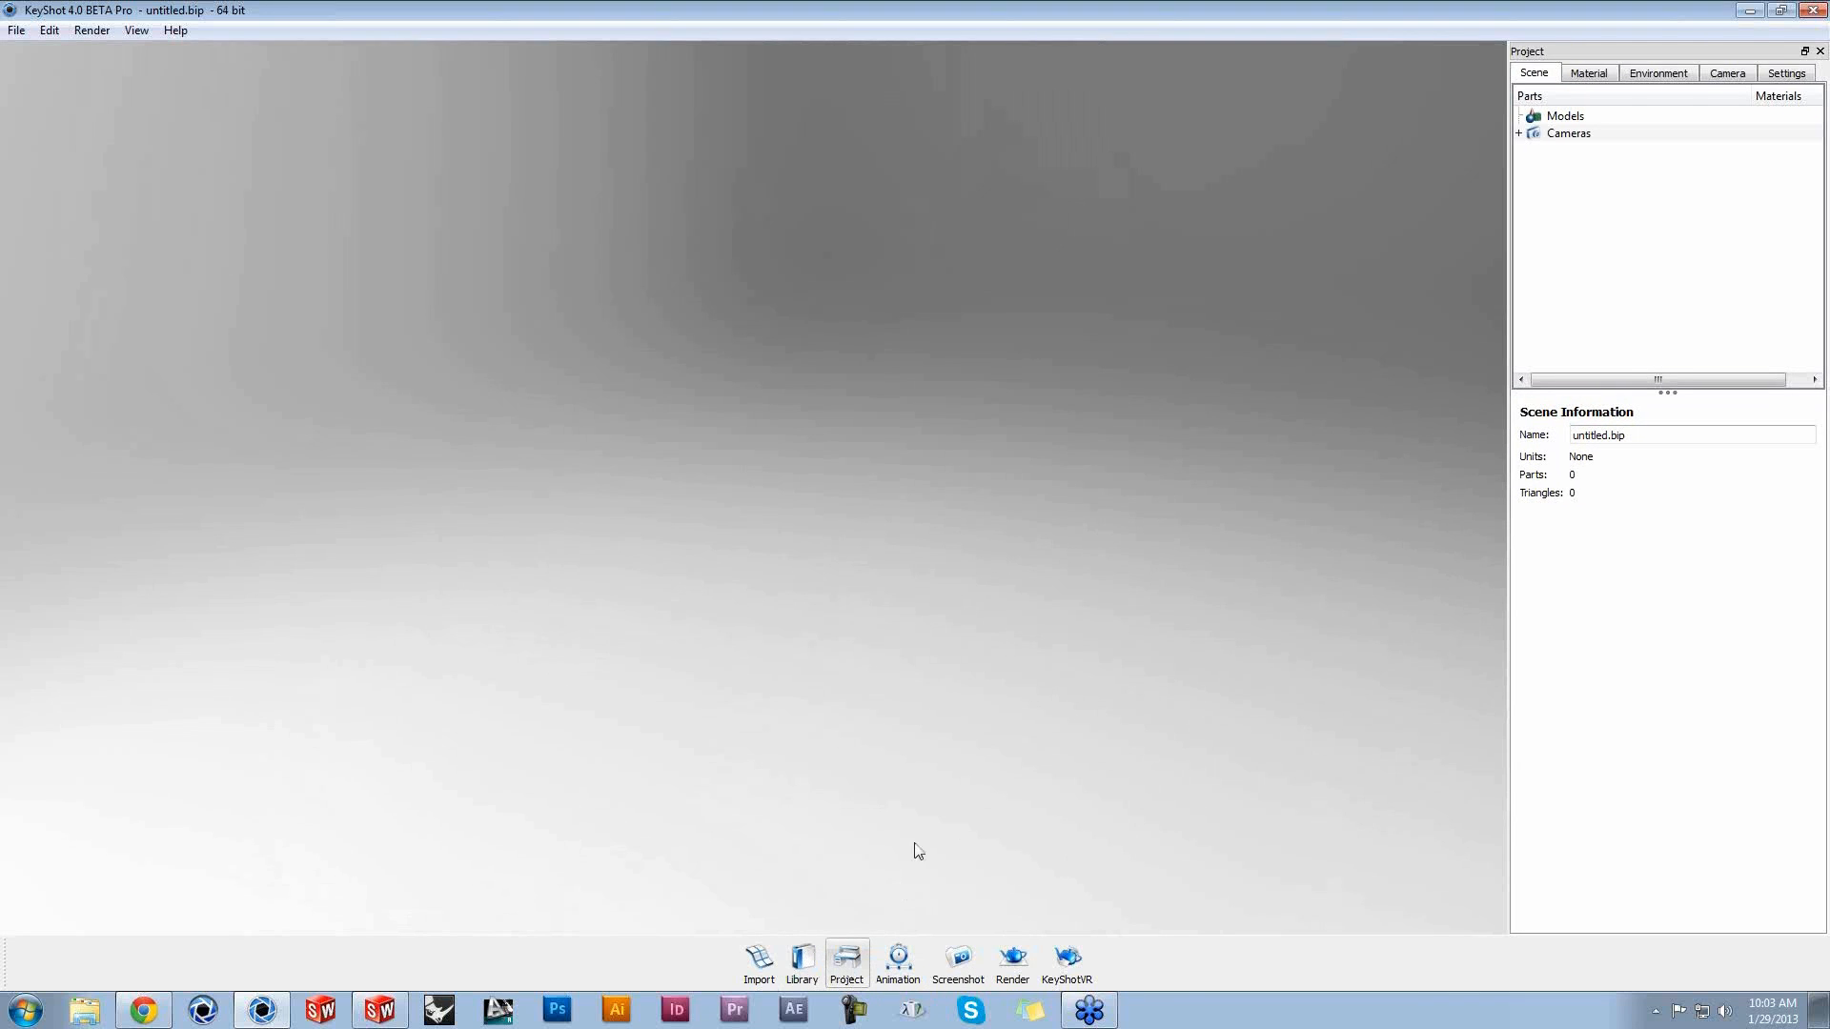
Step: Choose ring flat.3dm from the desktop folder BETA Preview Webinar as the model to import
{"action": "left_click", "coordinate": [752, 965]}
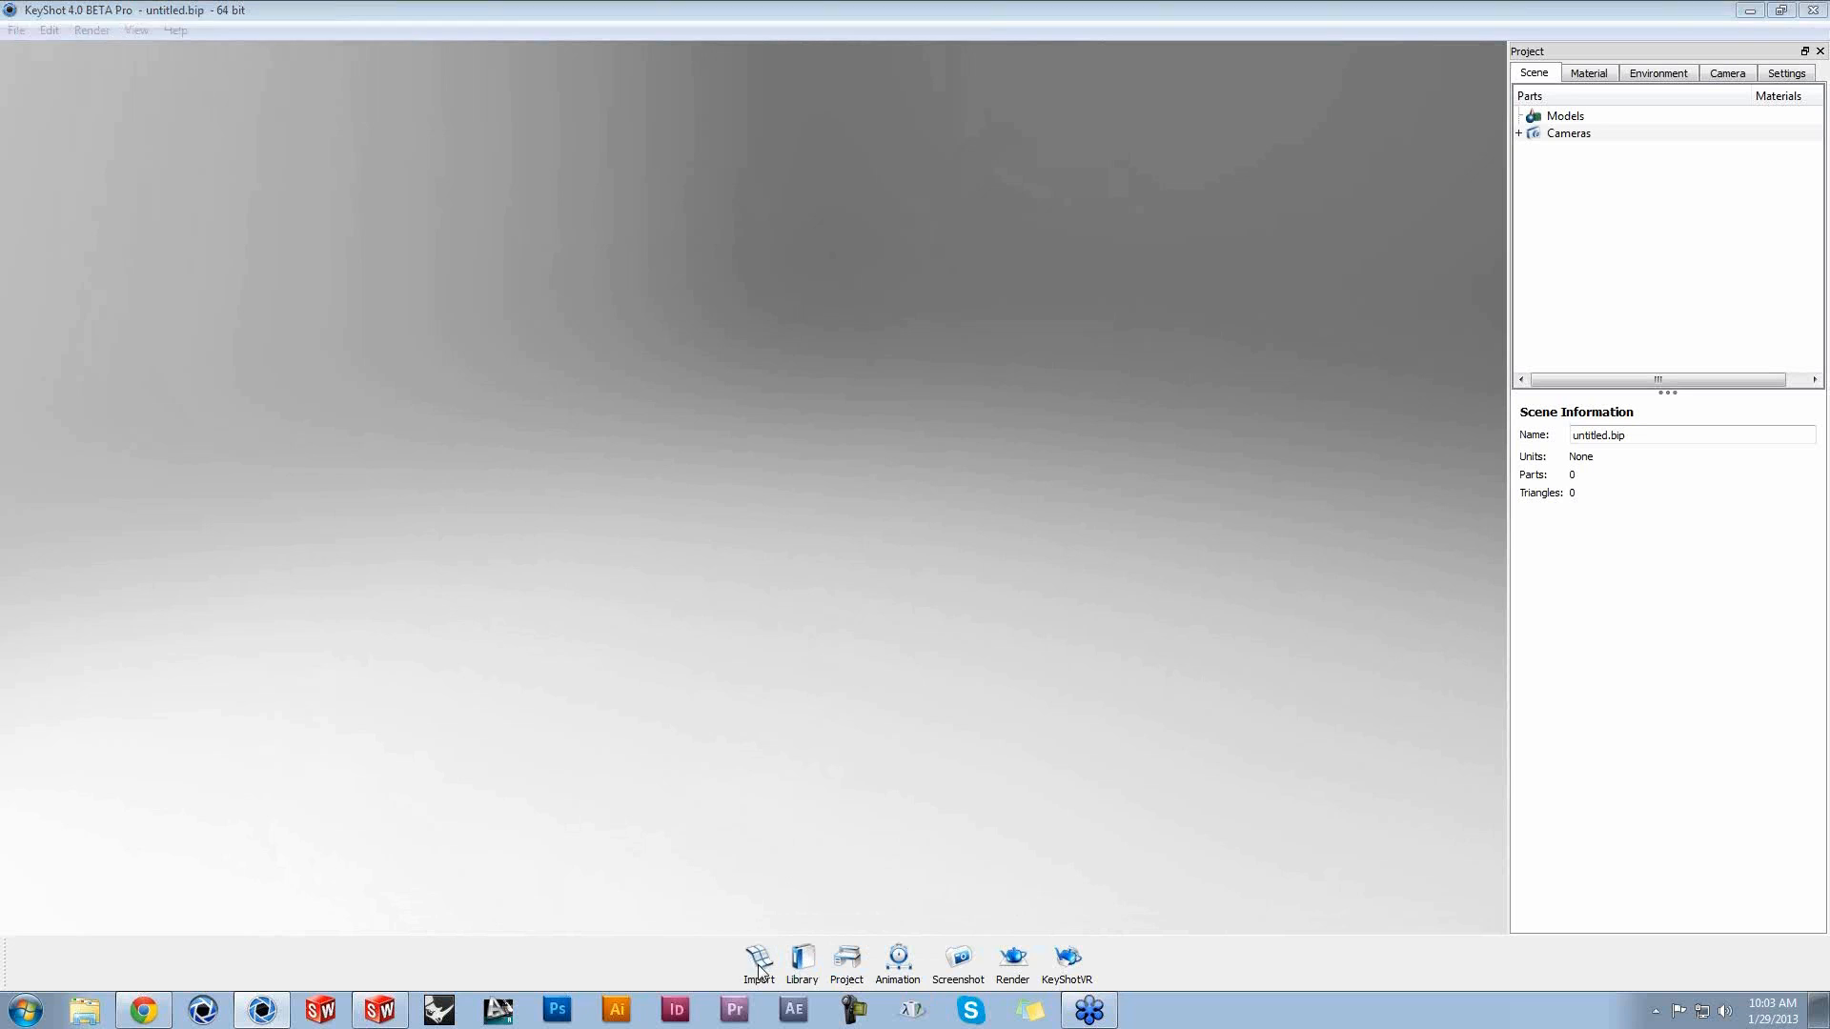
{"action": "left_click", "coordinate": [80, 150]}
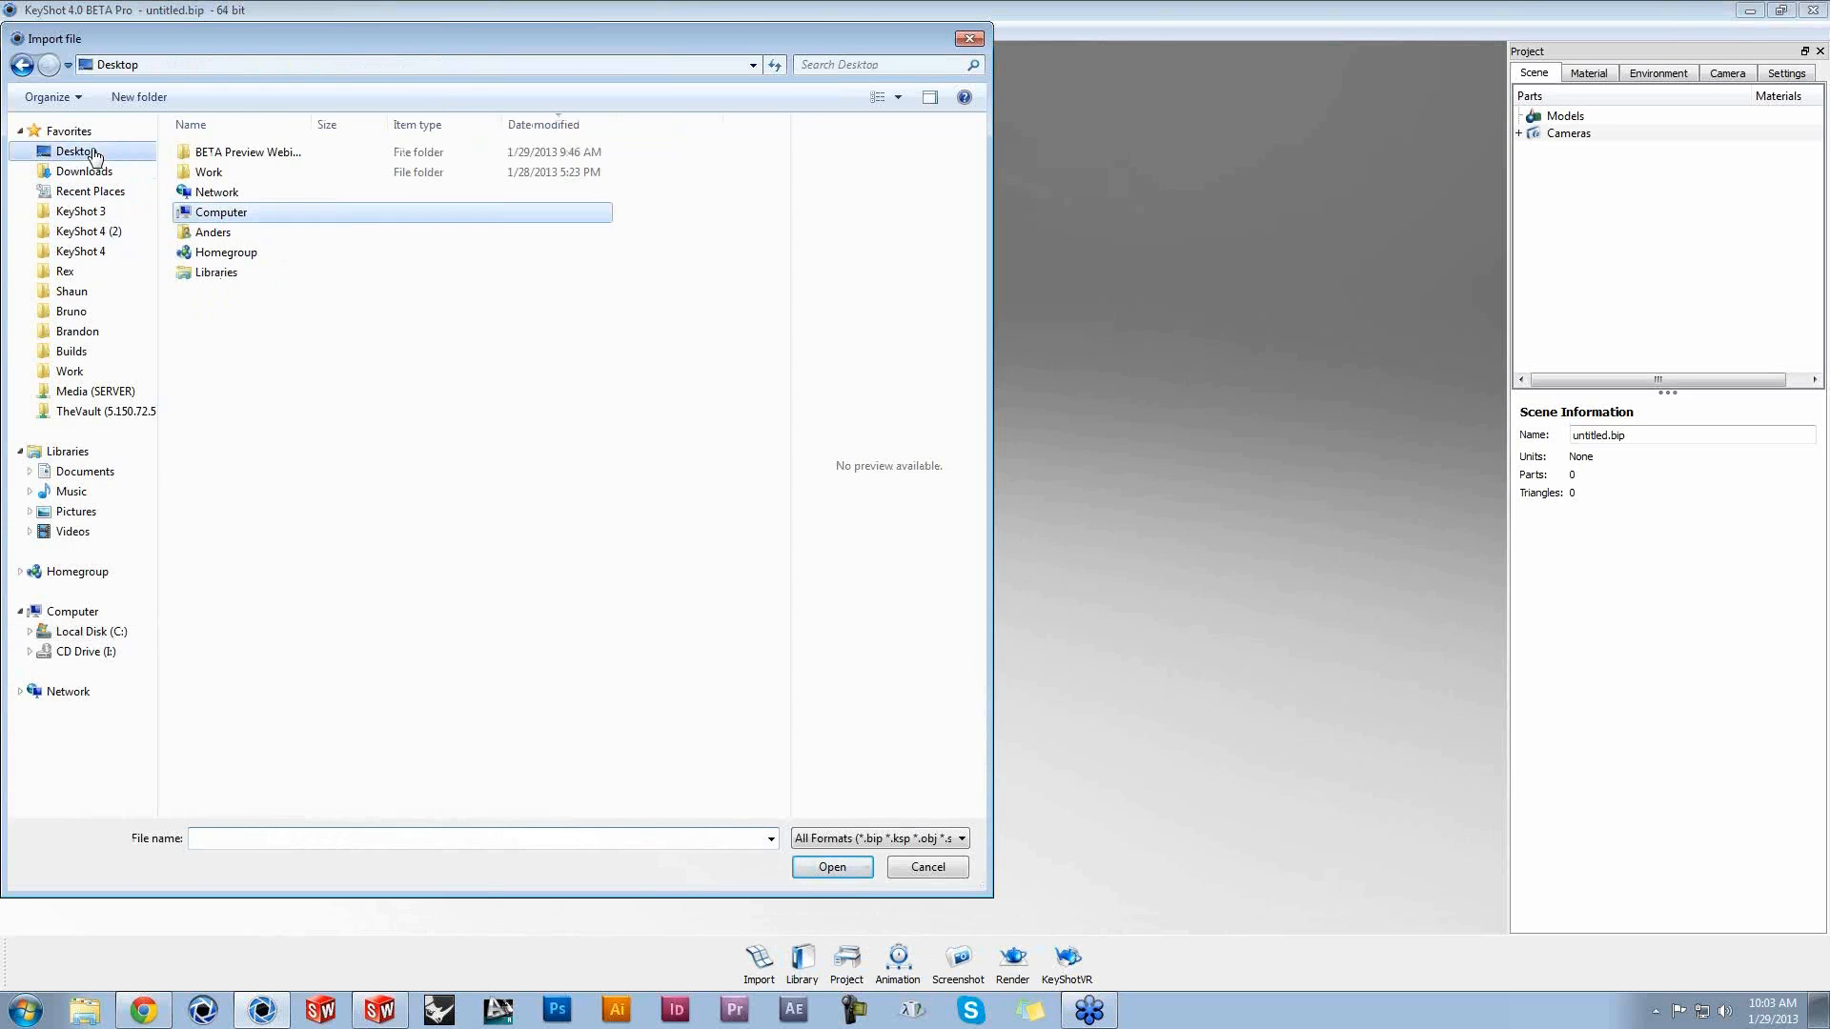
{"action": "double_click", "coordinate": [188, 152]}
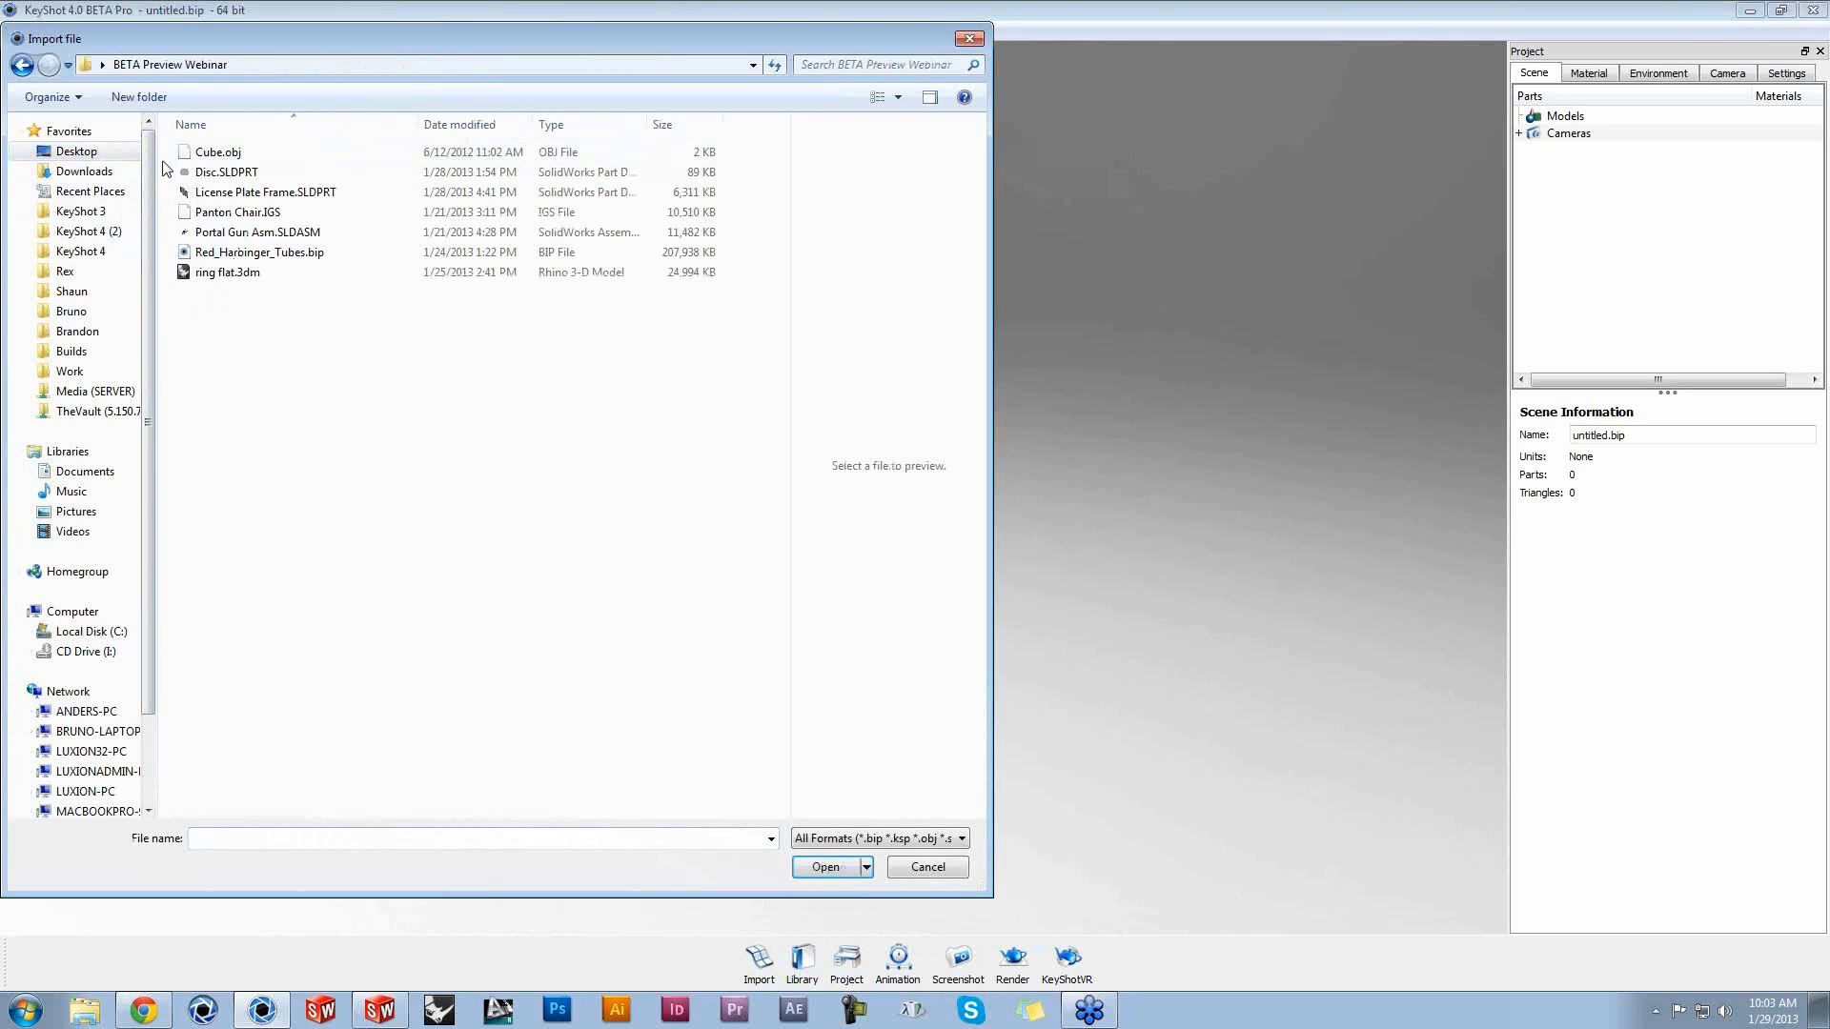
{"action": "left_click", "coordinate": [235, 153]}
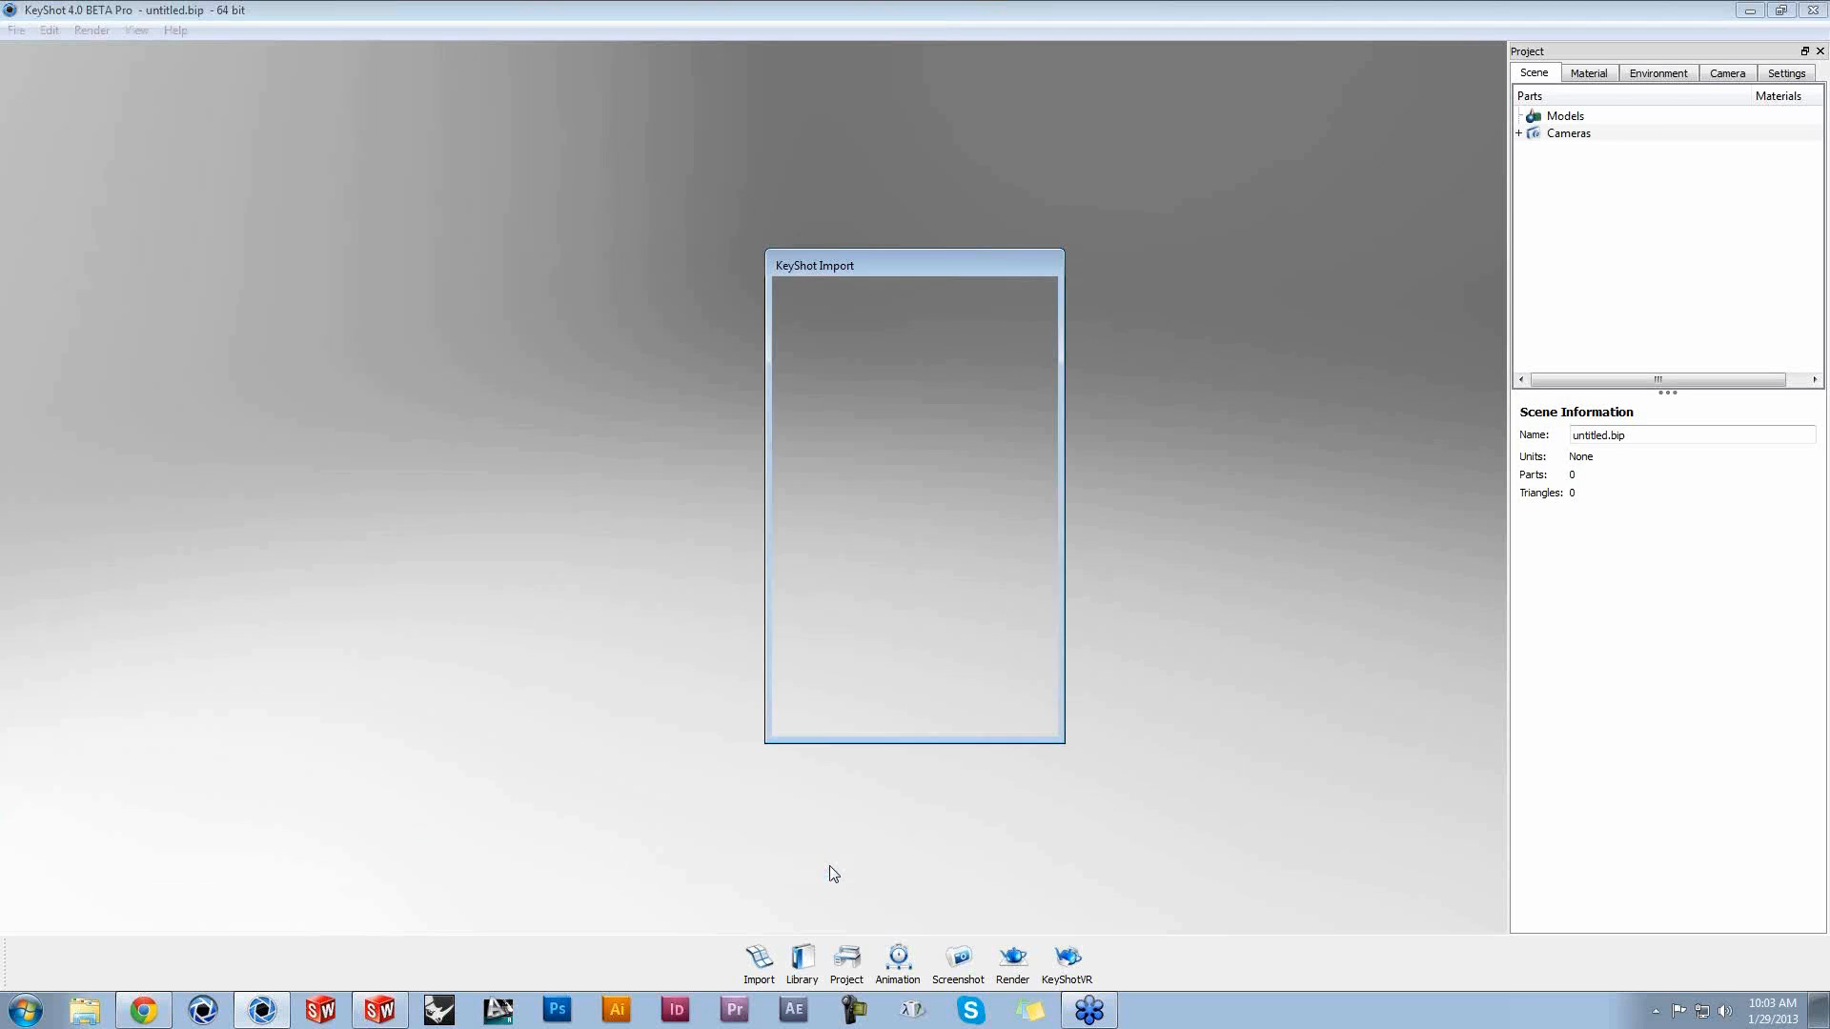
{"action": "left_click", "coordinate": [826, 867]}
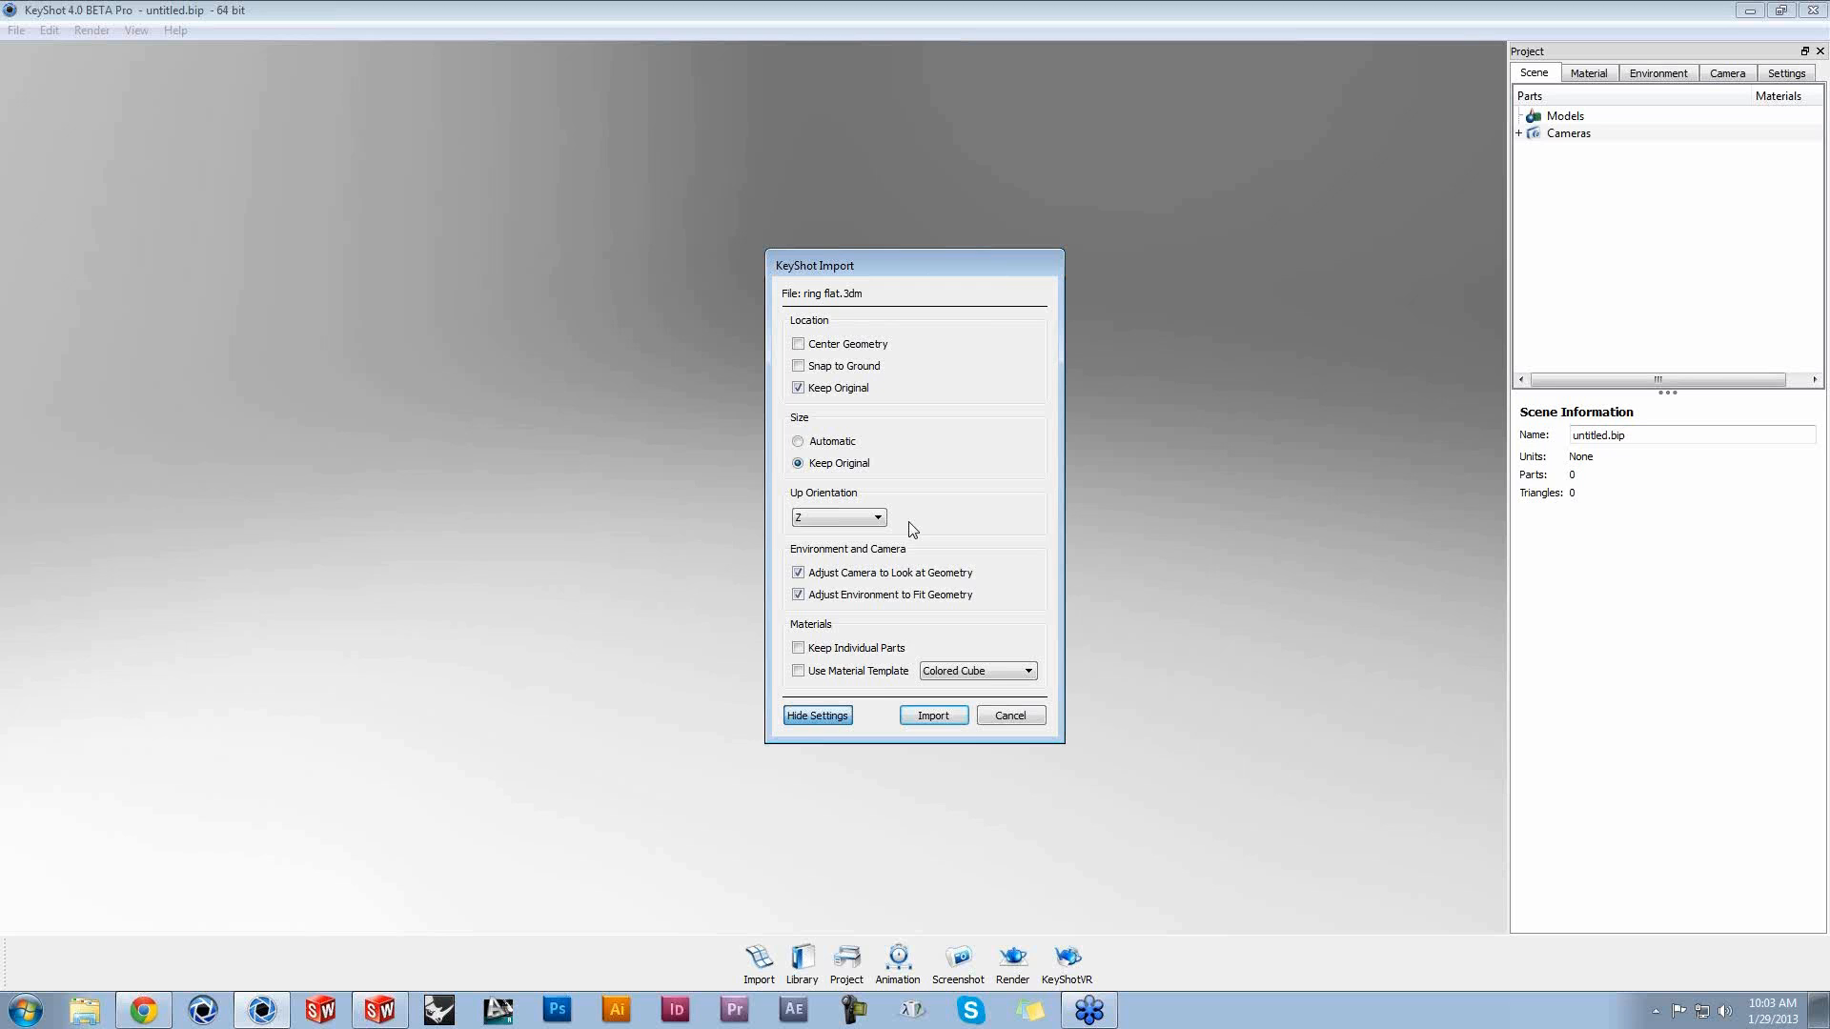
Step: Review the import settings and import the ring model with its original location and size and Z up orientation
{"action": "left_click", "coordinate": [839, 716]}
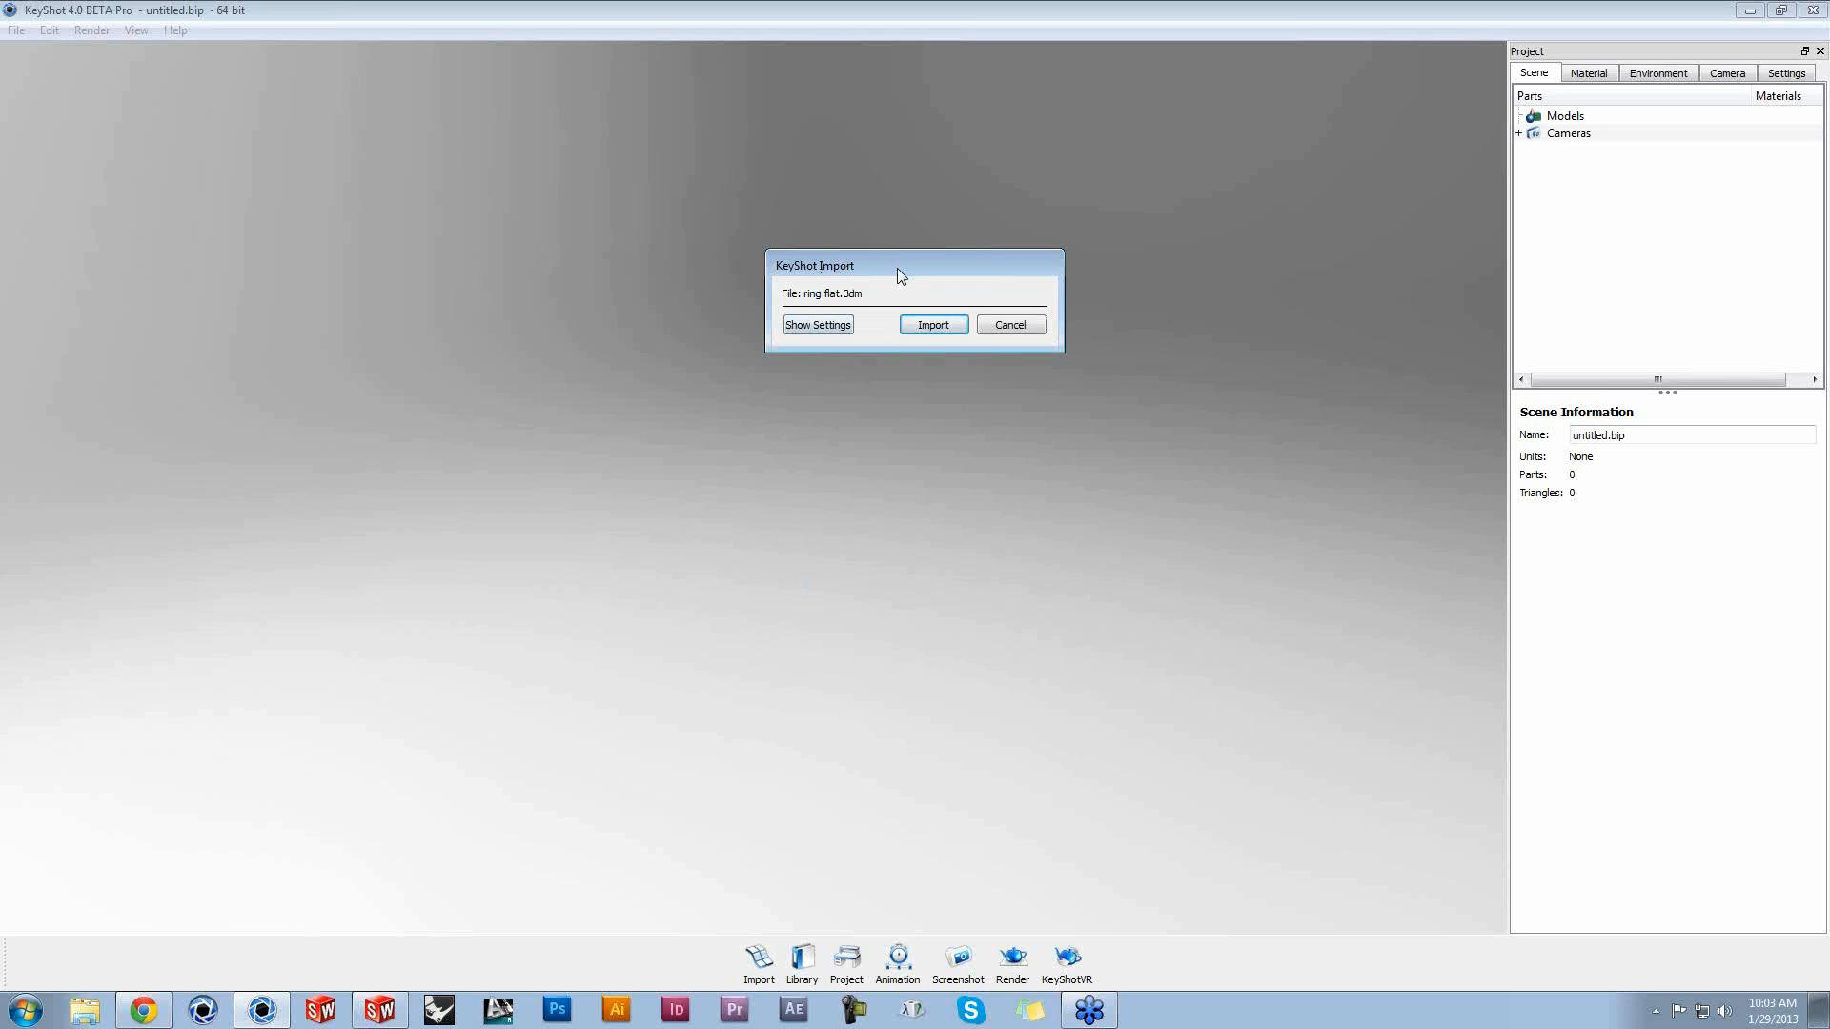
{"action": "left_click_drag", "start_coordinate": [896, 267], "coordinate": [856, 389]}
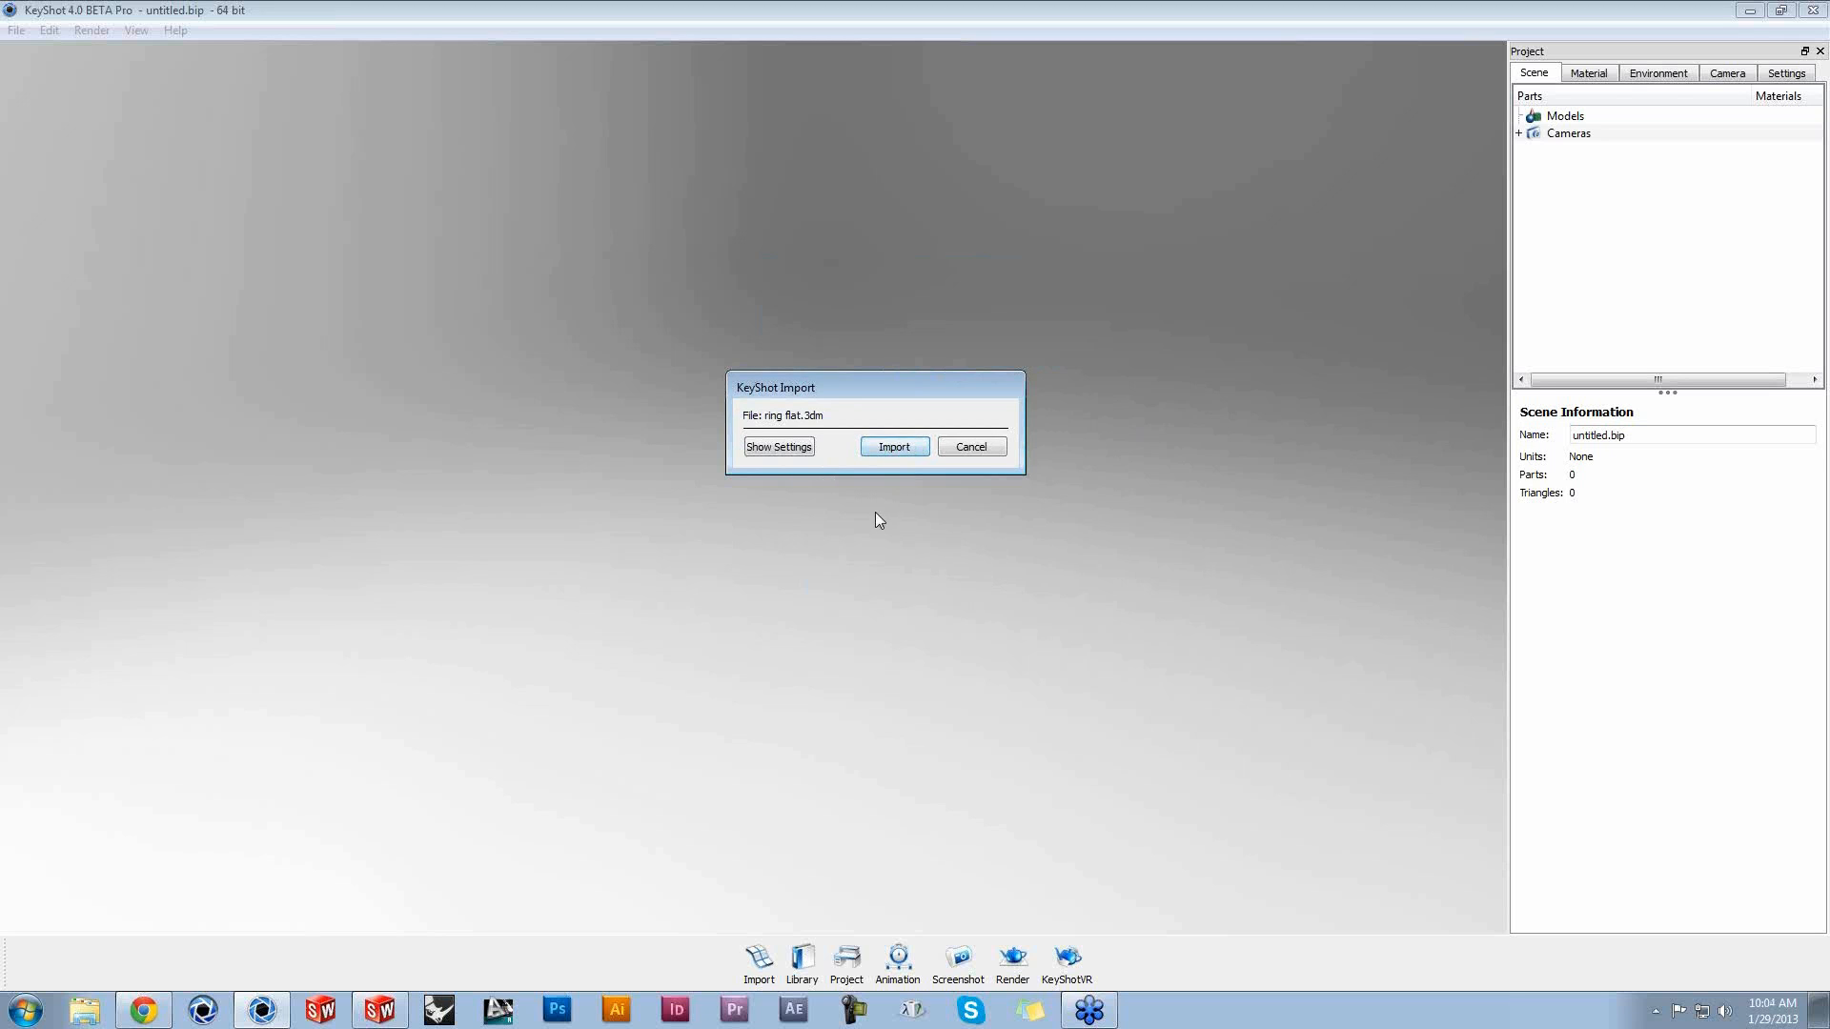
{"action": "left_click", "coordinate": [794, 454]}
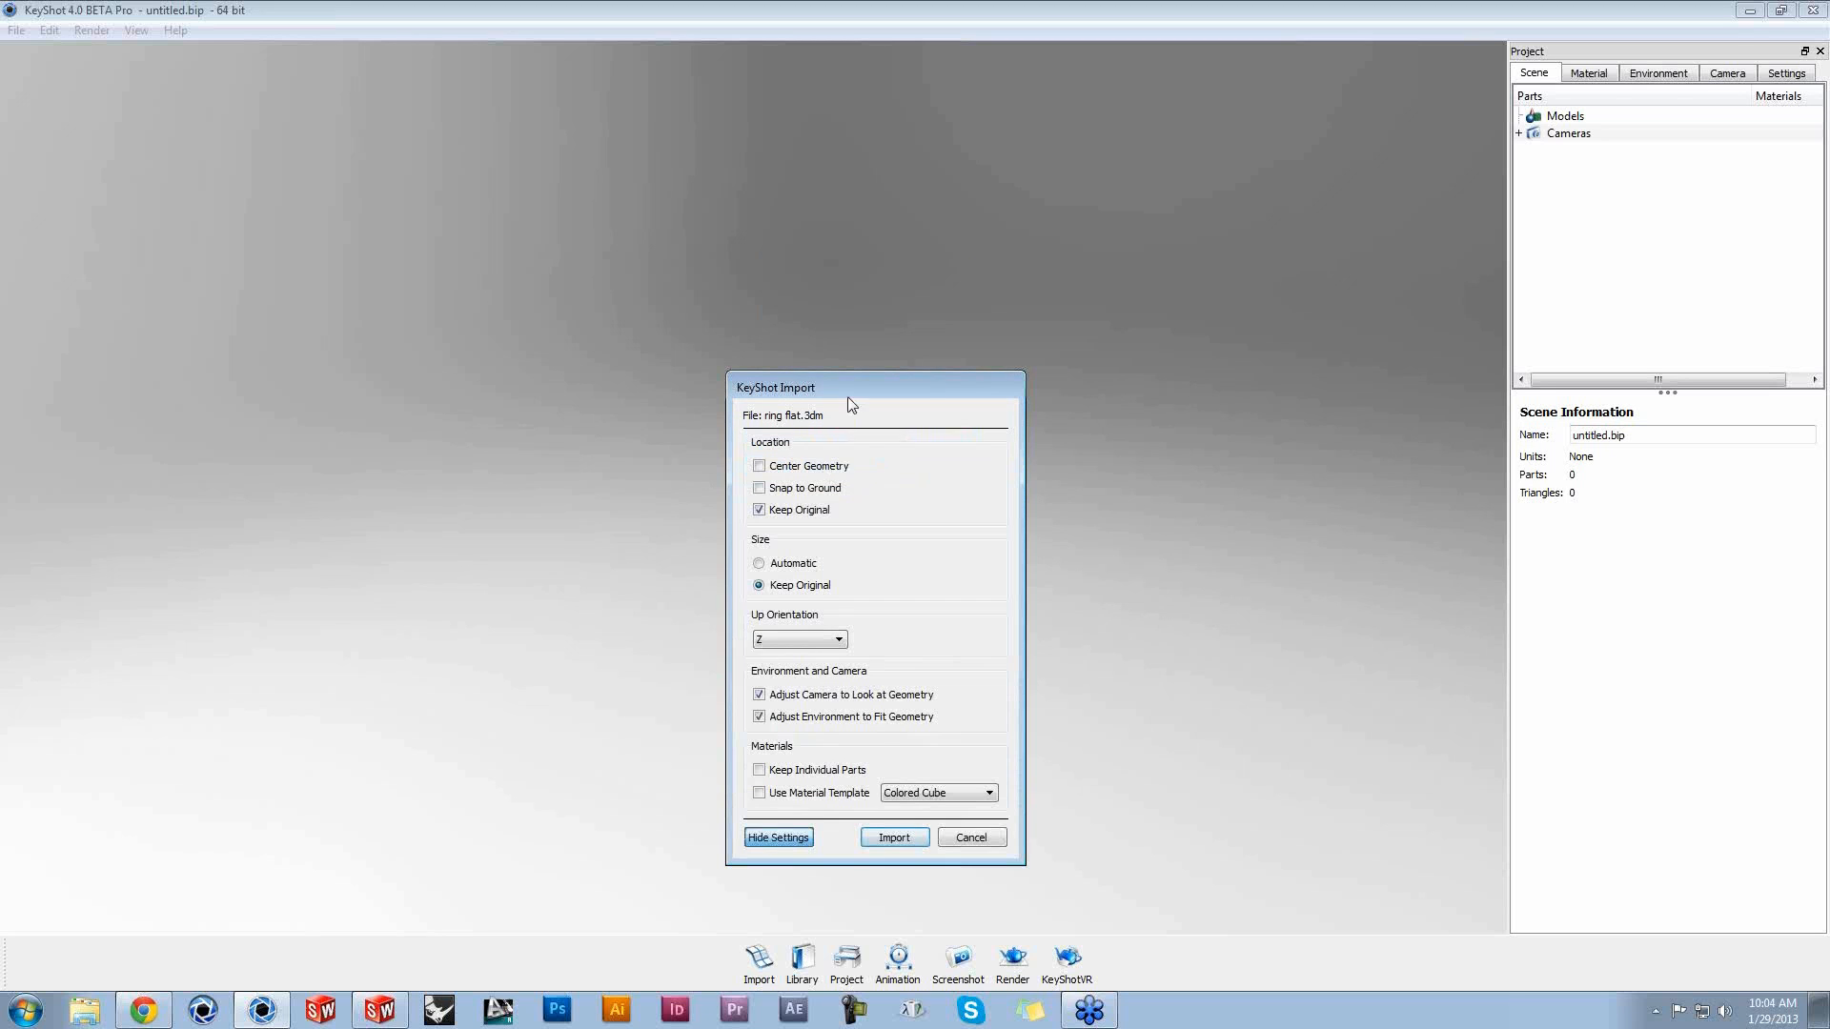
{"action": "left_click_drag", "start_coordinate": [881, 381], "coordinate": [884, 255]}
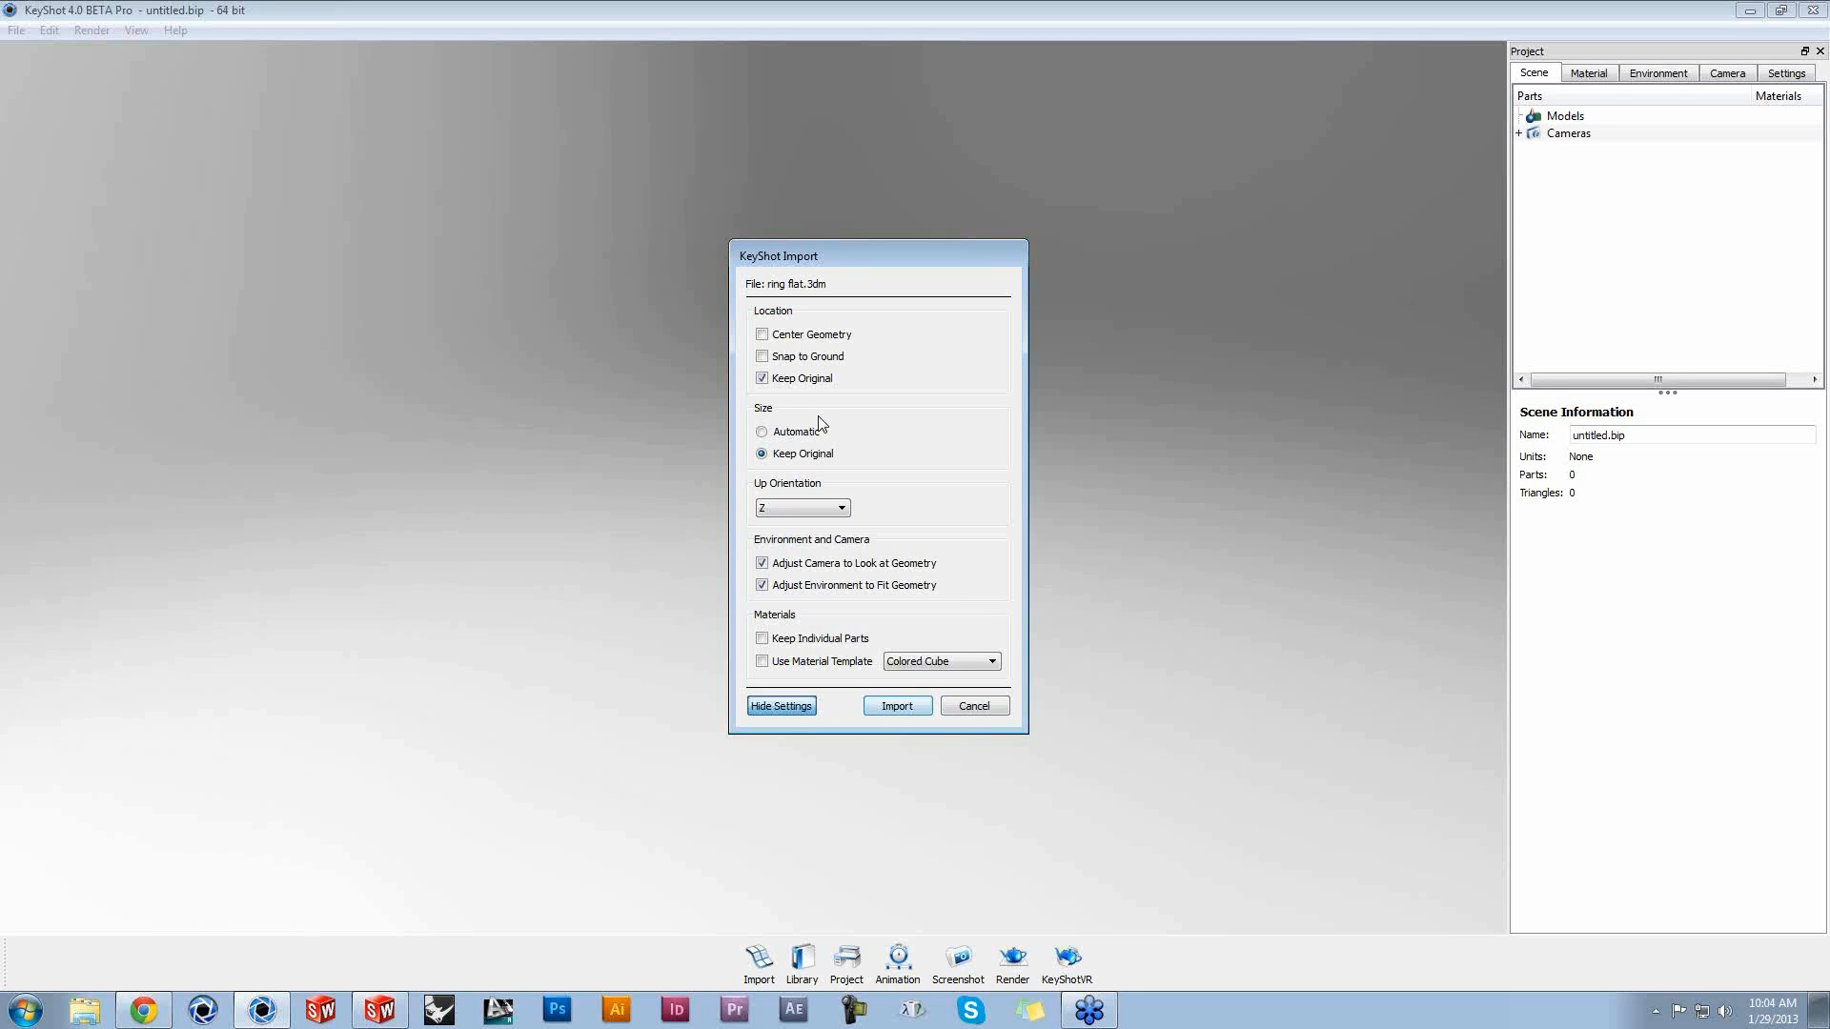
{"action": "left_click", "coordinate": [908, 705]}
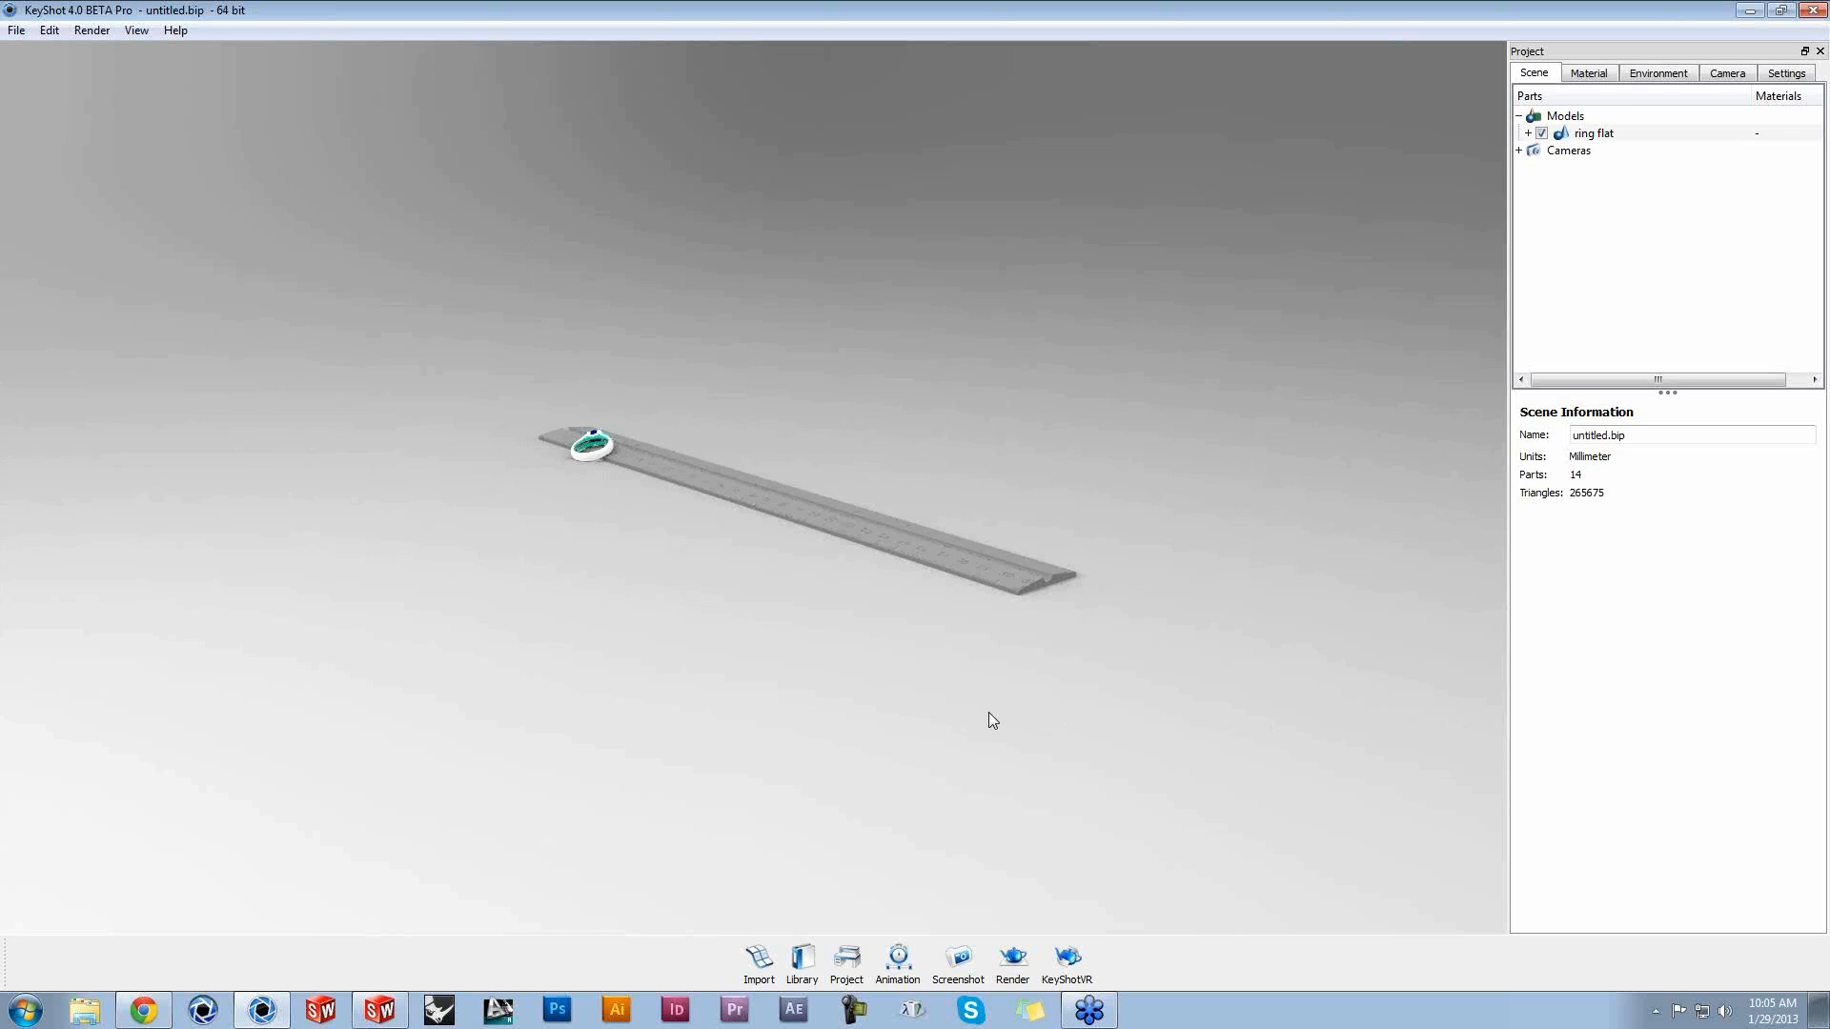
Step: Set the size of the lighting environment around the imported ring and ruler to 2000
{"action": "scroll", "coordinate": [989, 720], "scroll_direction": "down", "scroll_amount": 8}
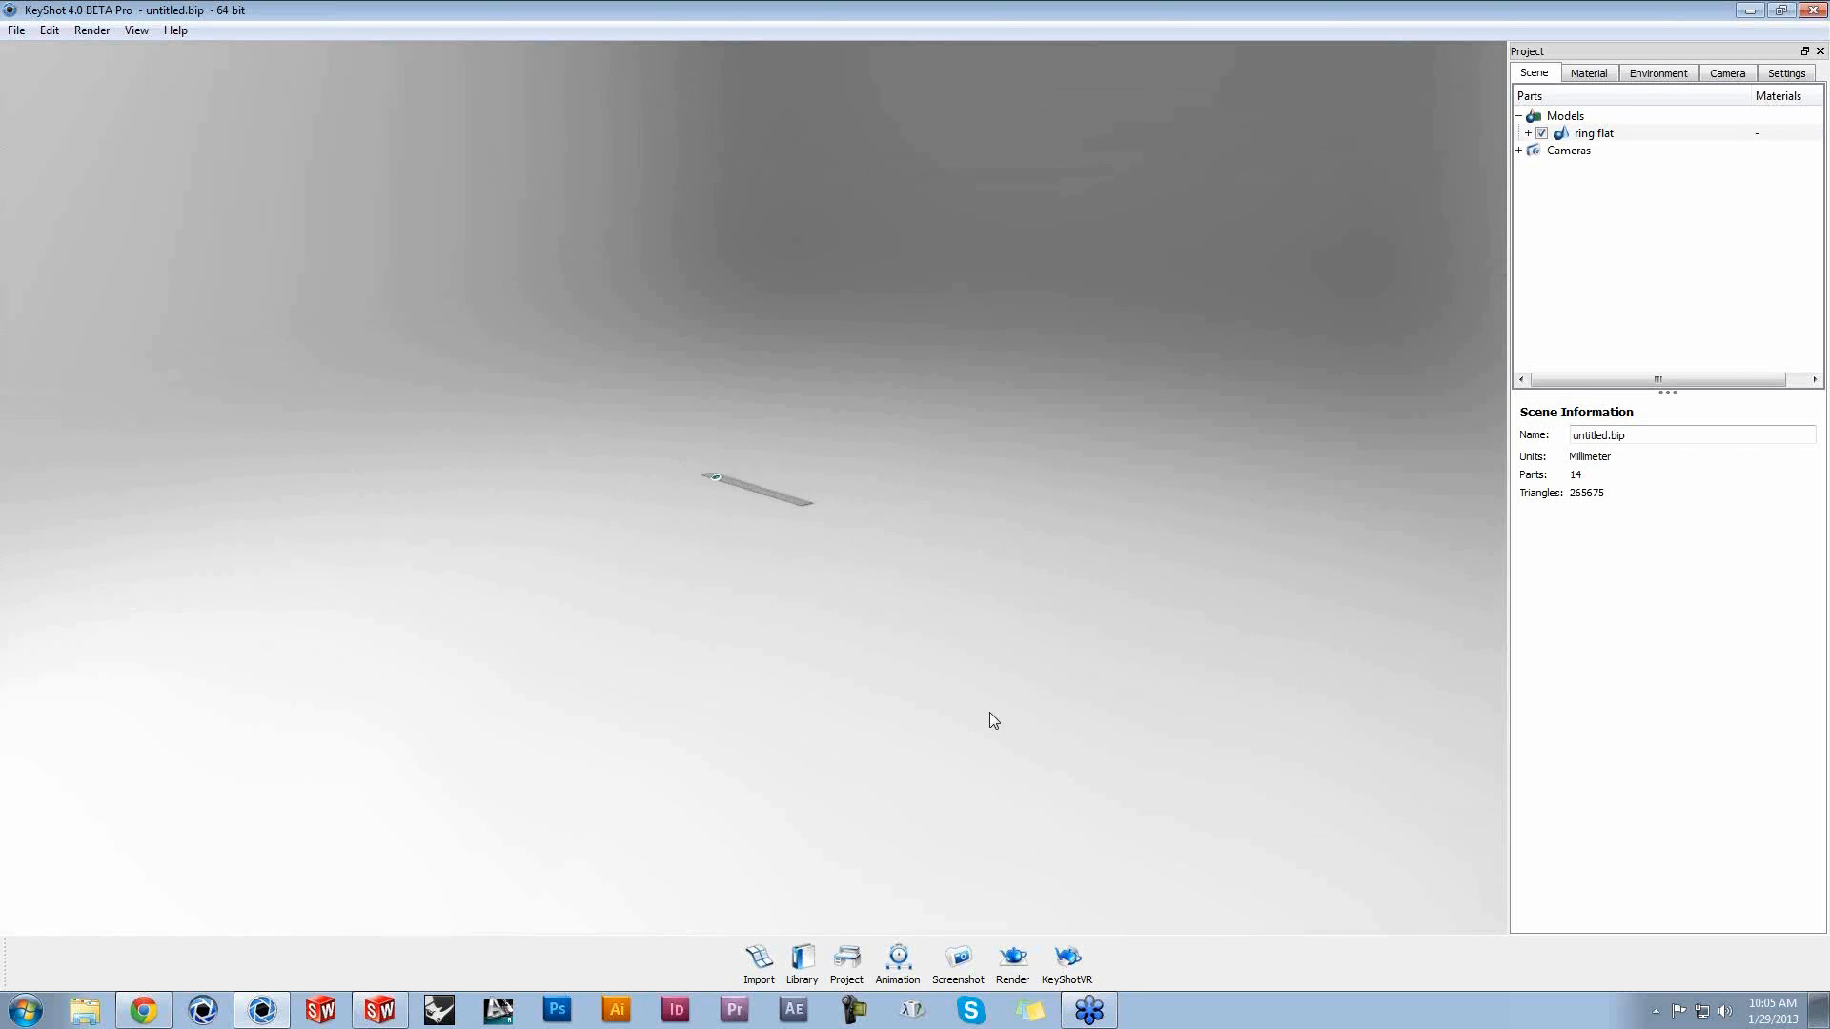
{"action": "scroll", "coordinate": [990, 719], "scroll_direction": "down", "scroll_amount": 8}
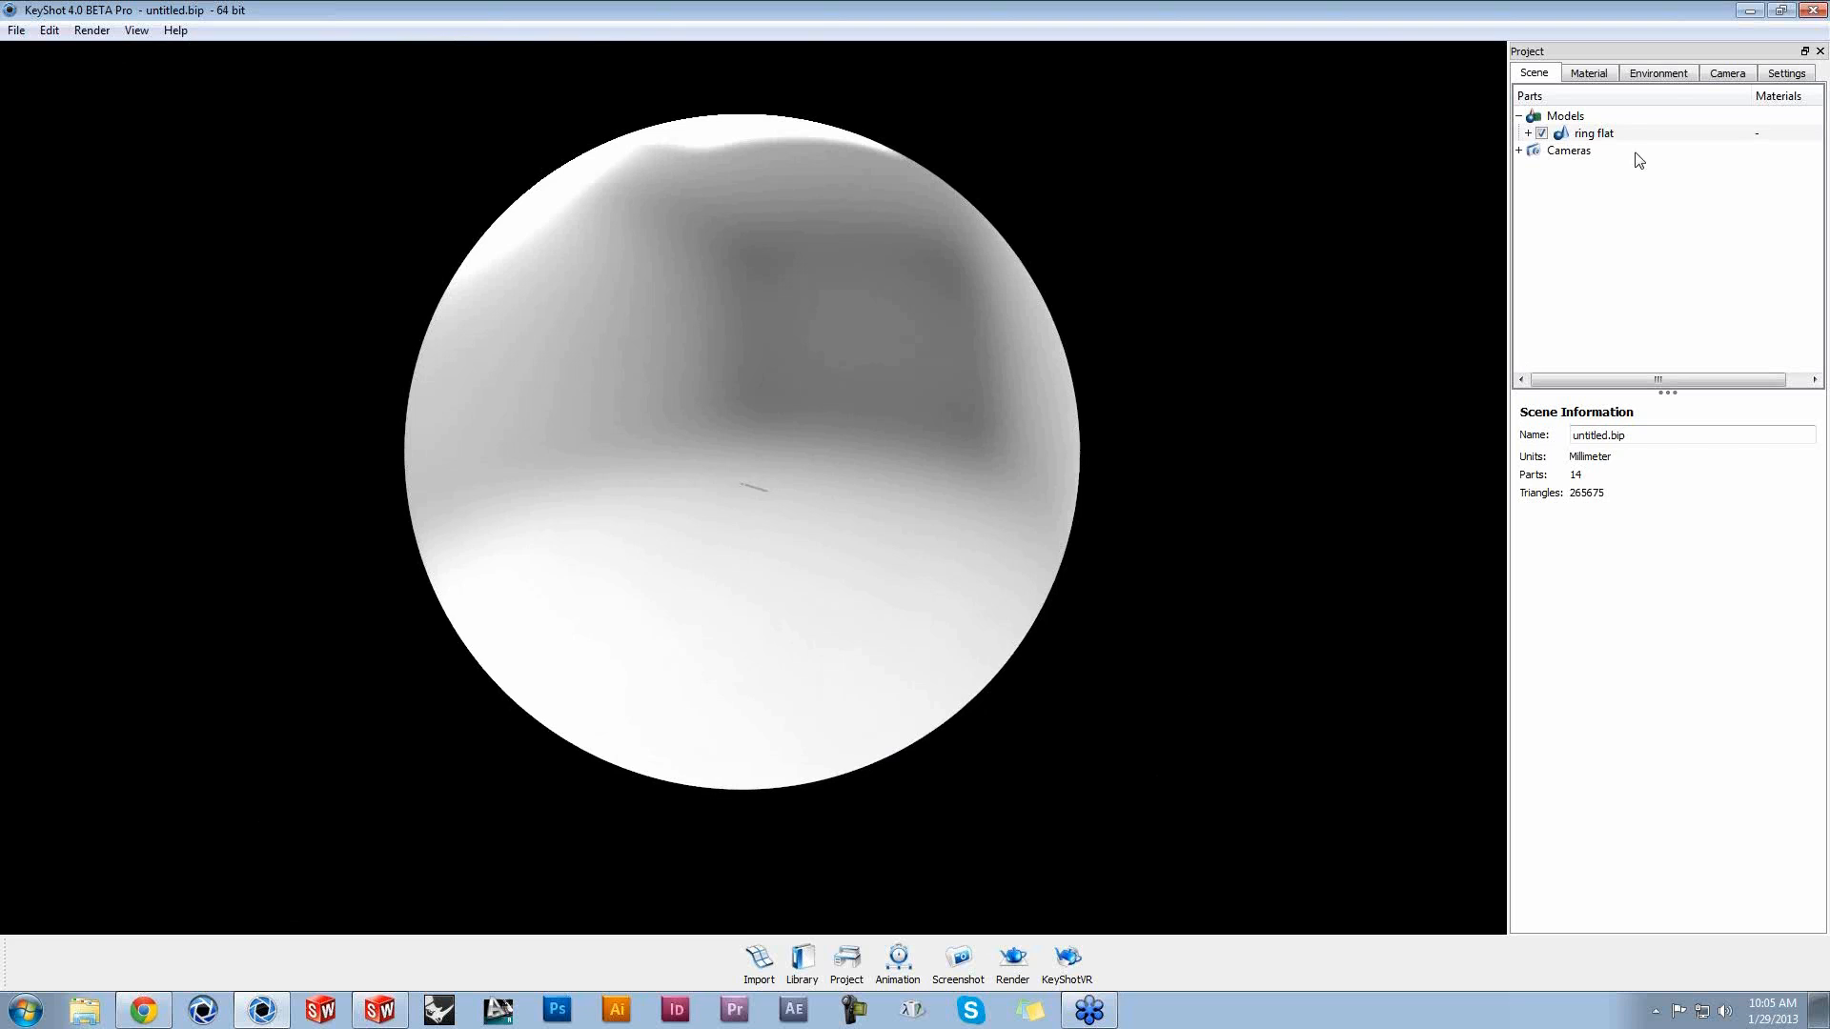
{"action": "left_click", "coordinate": [1664, 76]}
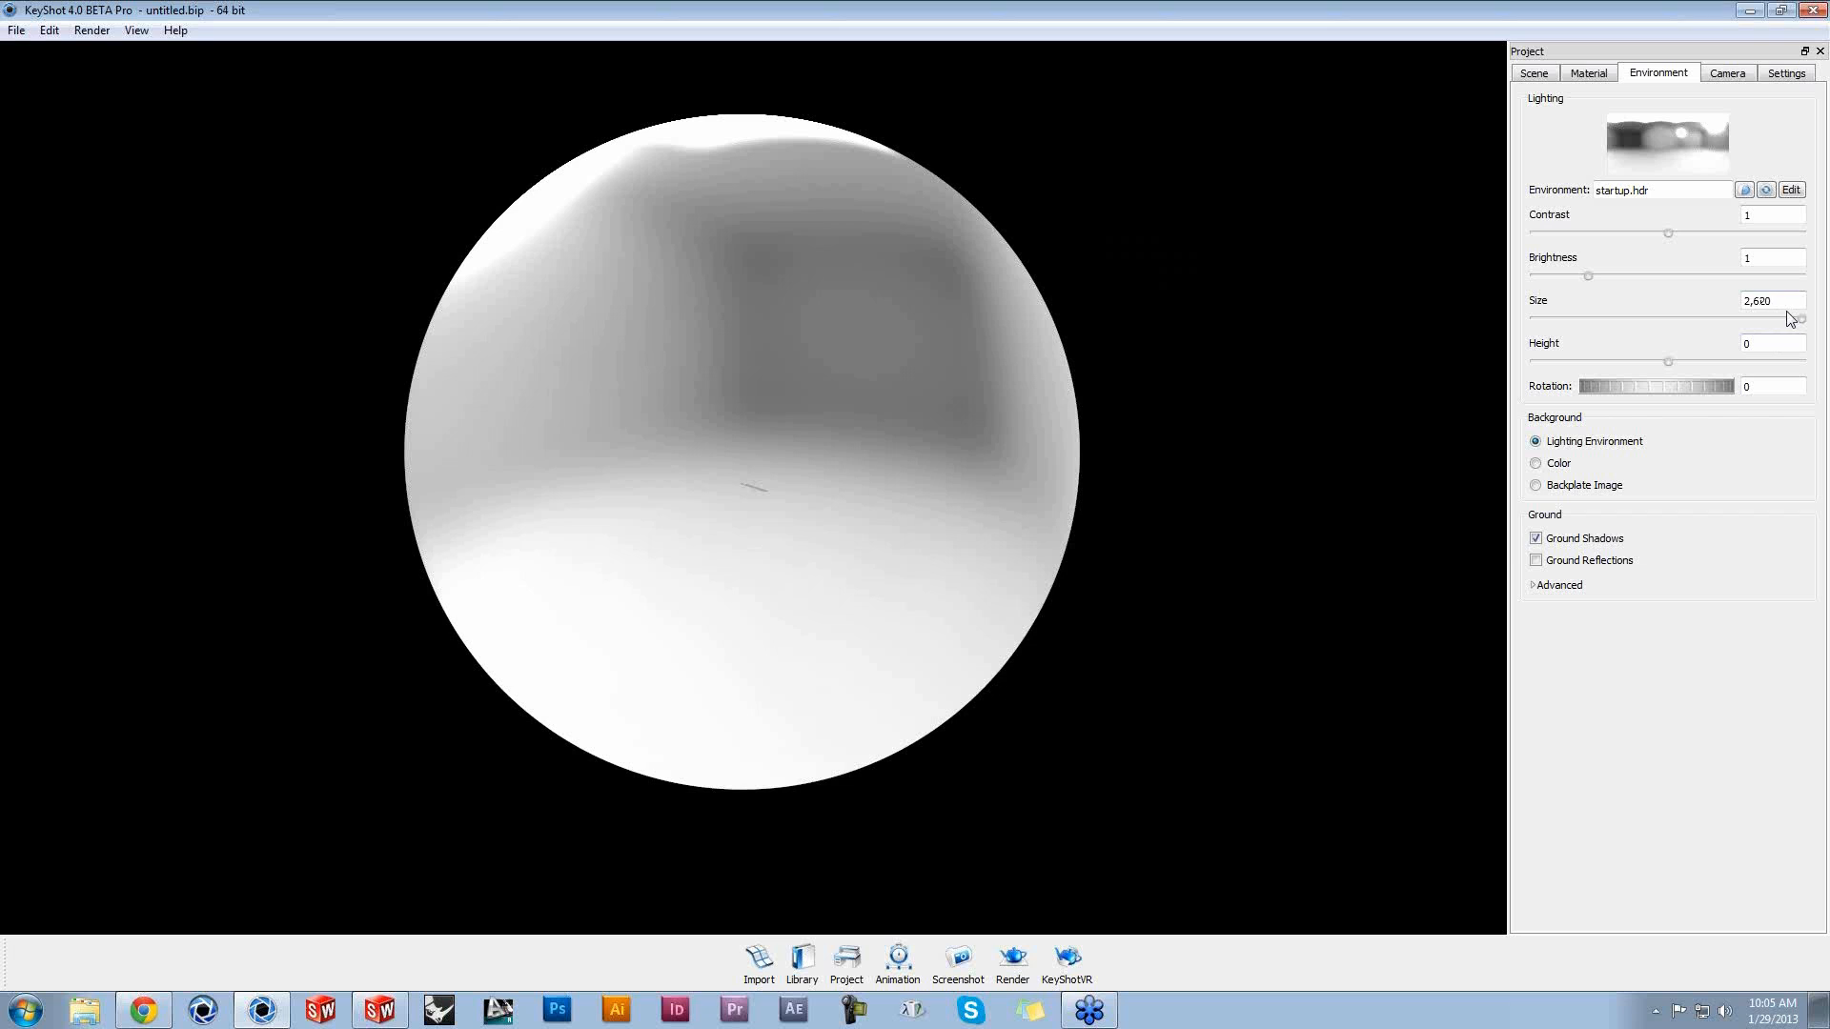
{"action": "left_click_drag", "start_coordinate": [1771, 301], "coordinate": [1728, 301]}
{"action": "type", "text": "2000"}
{"action": "key", "text": "Return"}
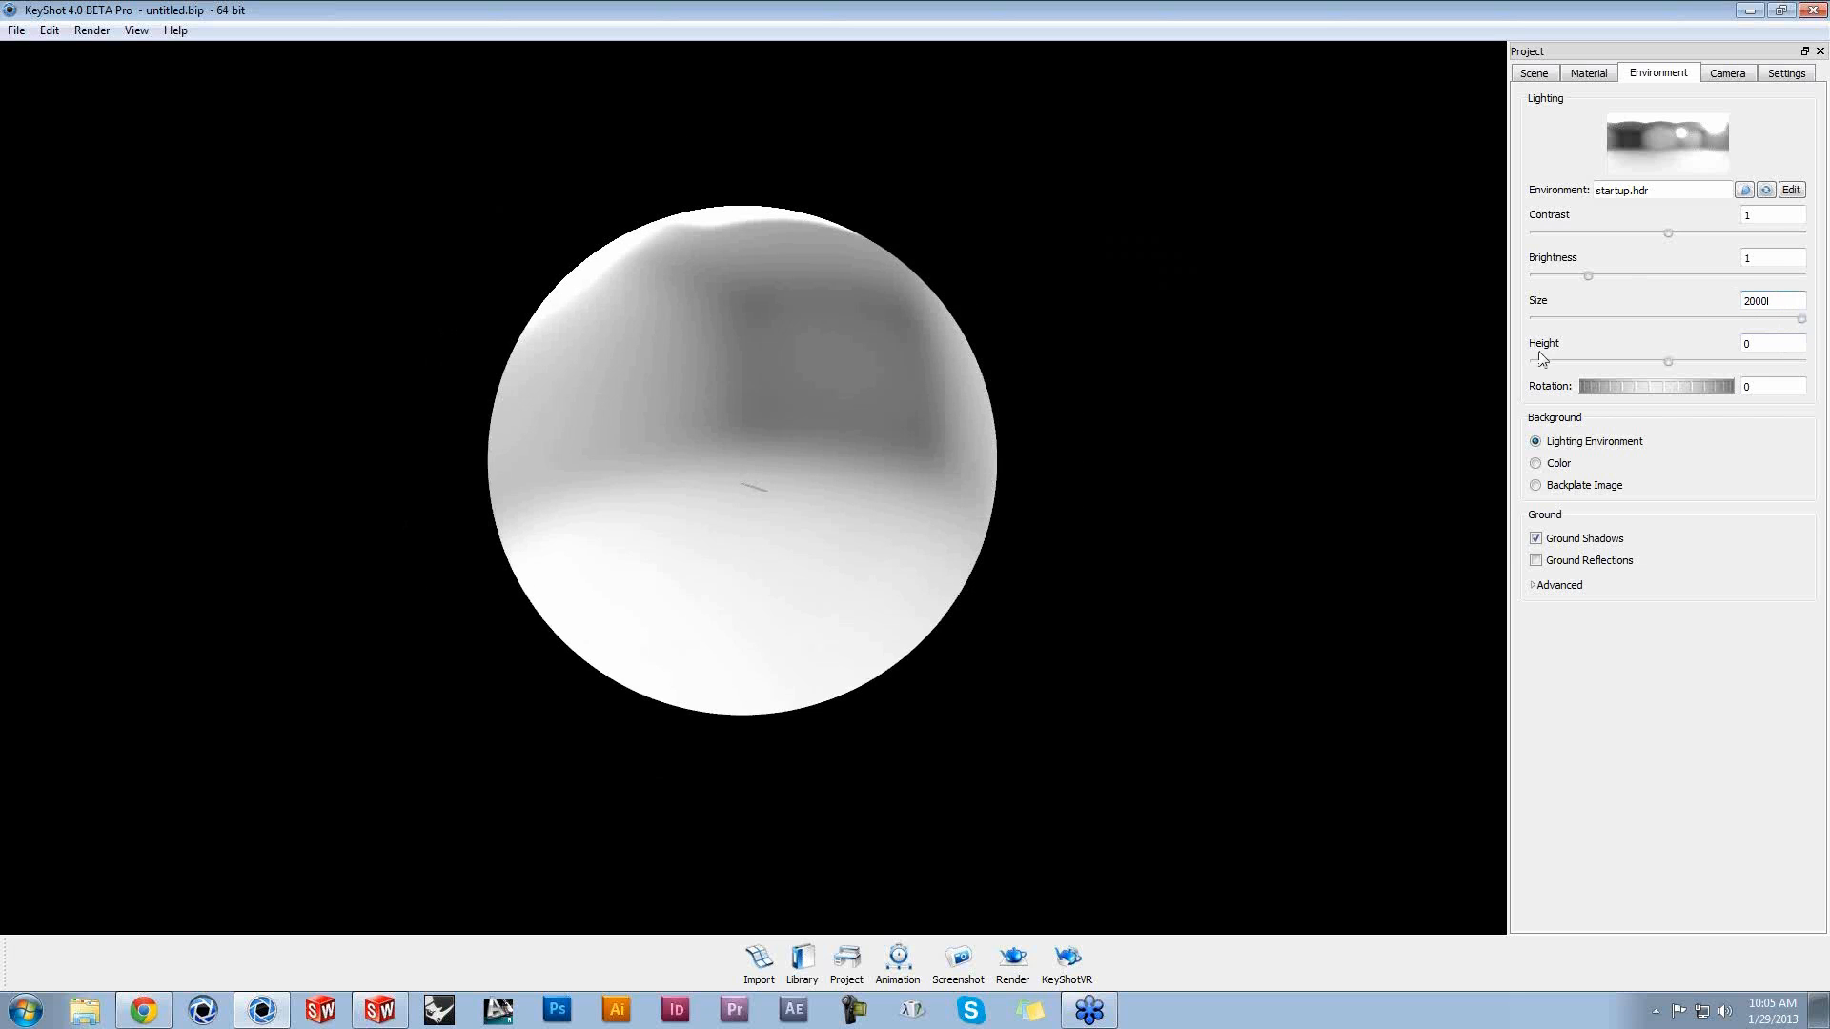
{"action": "scroll", "coordinate": [952, 483], "scroll_direction": "up", "scroll_amount": 1}
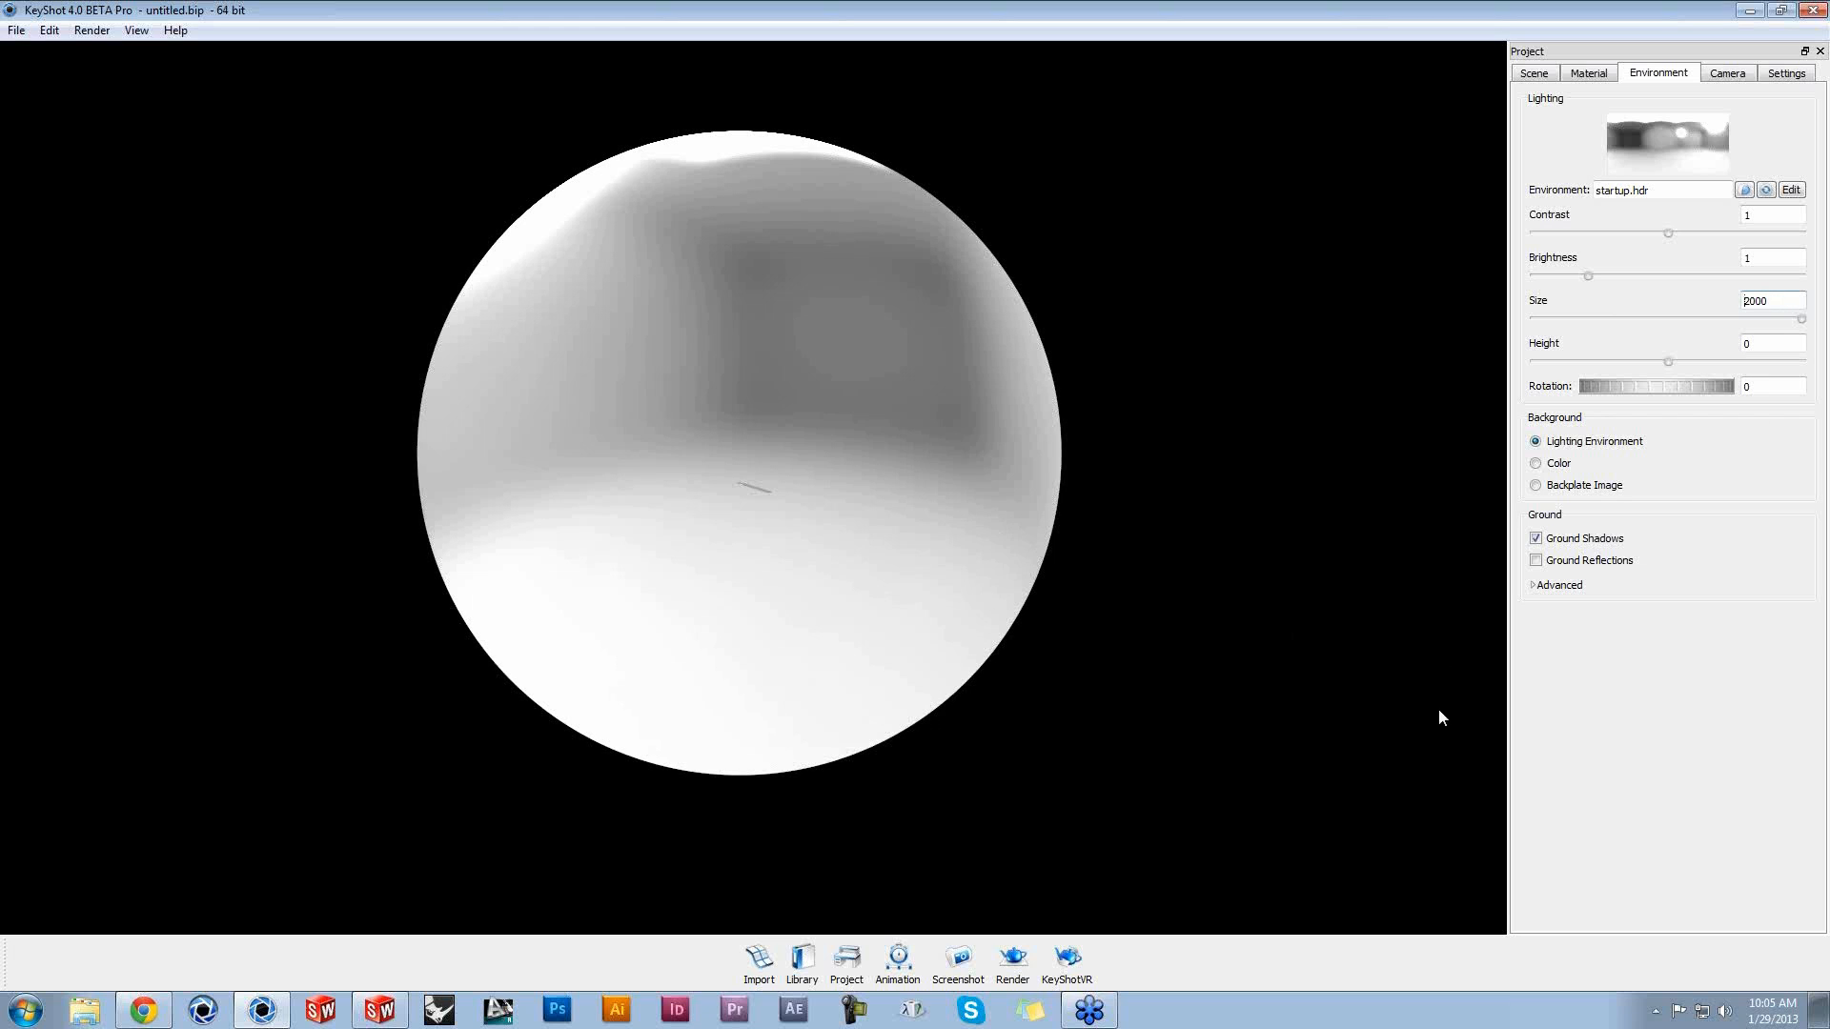
Step: Review the Update Geometry import option for ring flat.3dm and cancel the import
{"action": "left_click", "coordinate": [754, 957]}
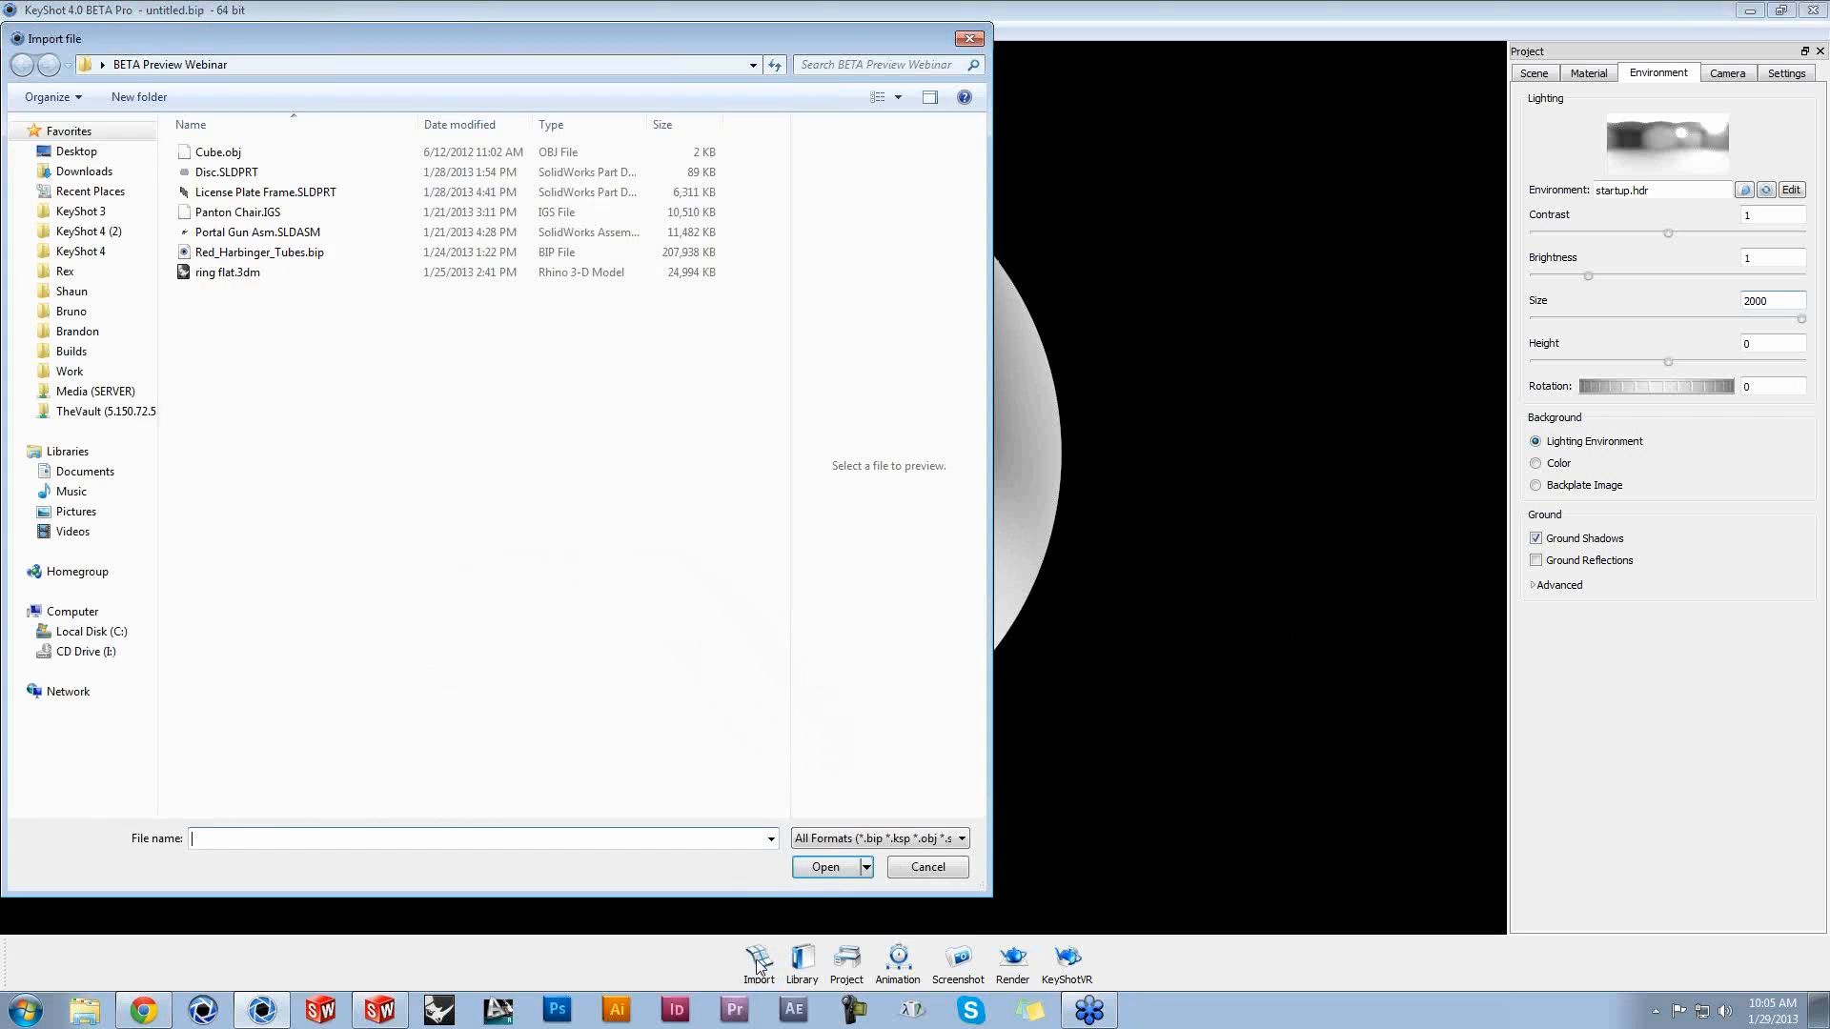
{"action": "left_click", "coordinate": [295, 274]}
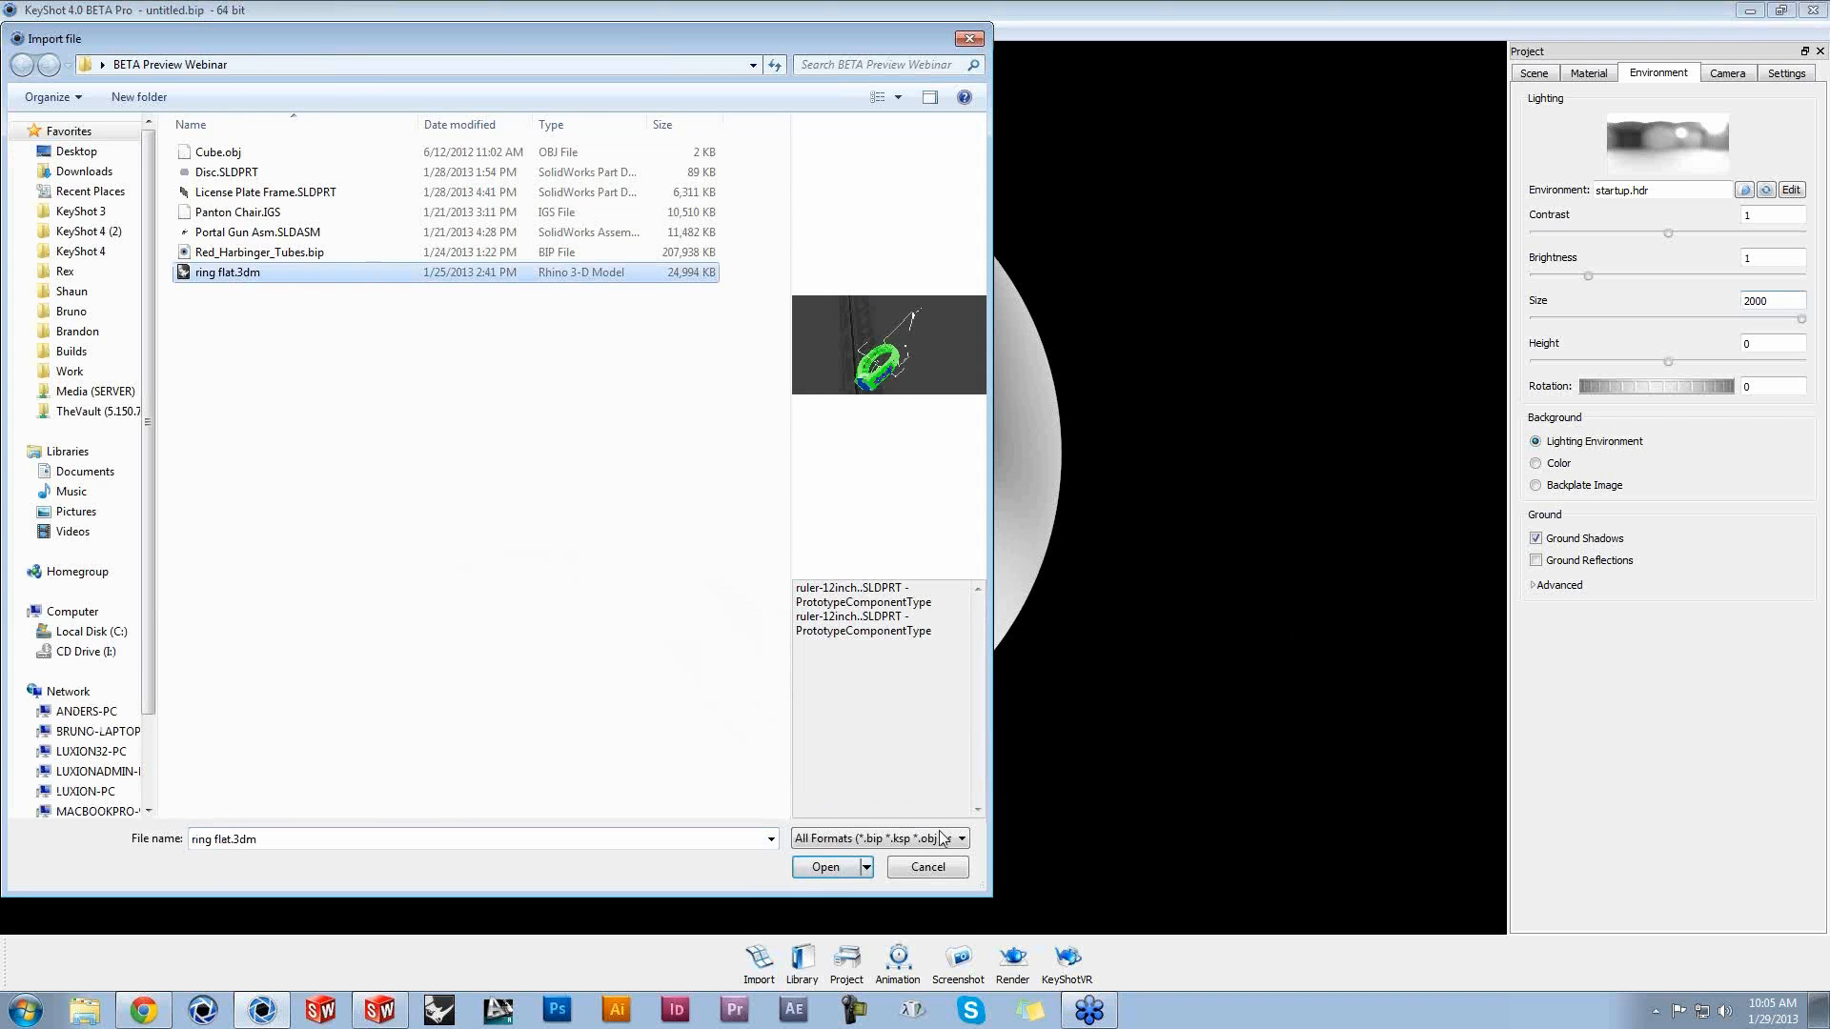
{"action": "left_click", "coordinate": [829, 867]}
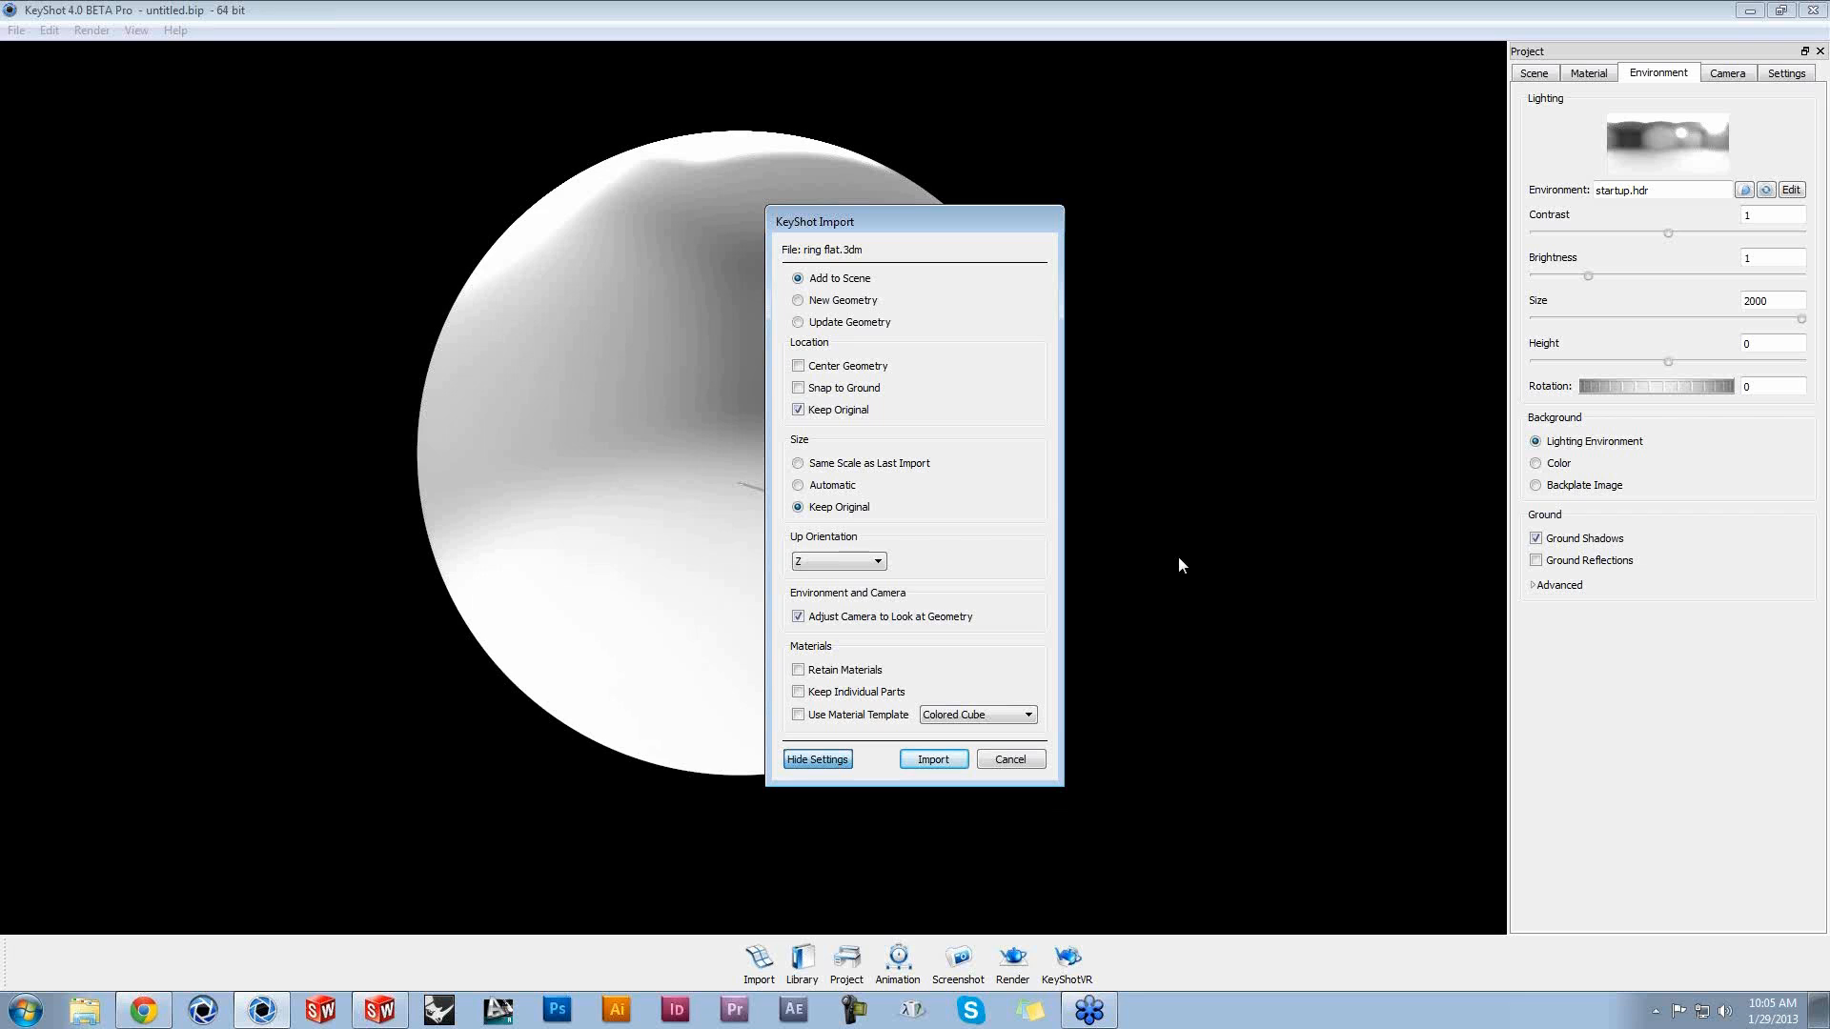
{"action": "left_click", "coordinate": [845, 324]}
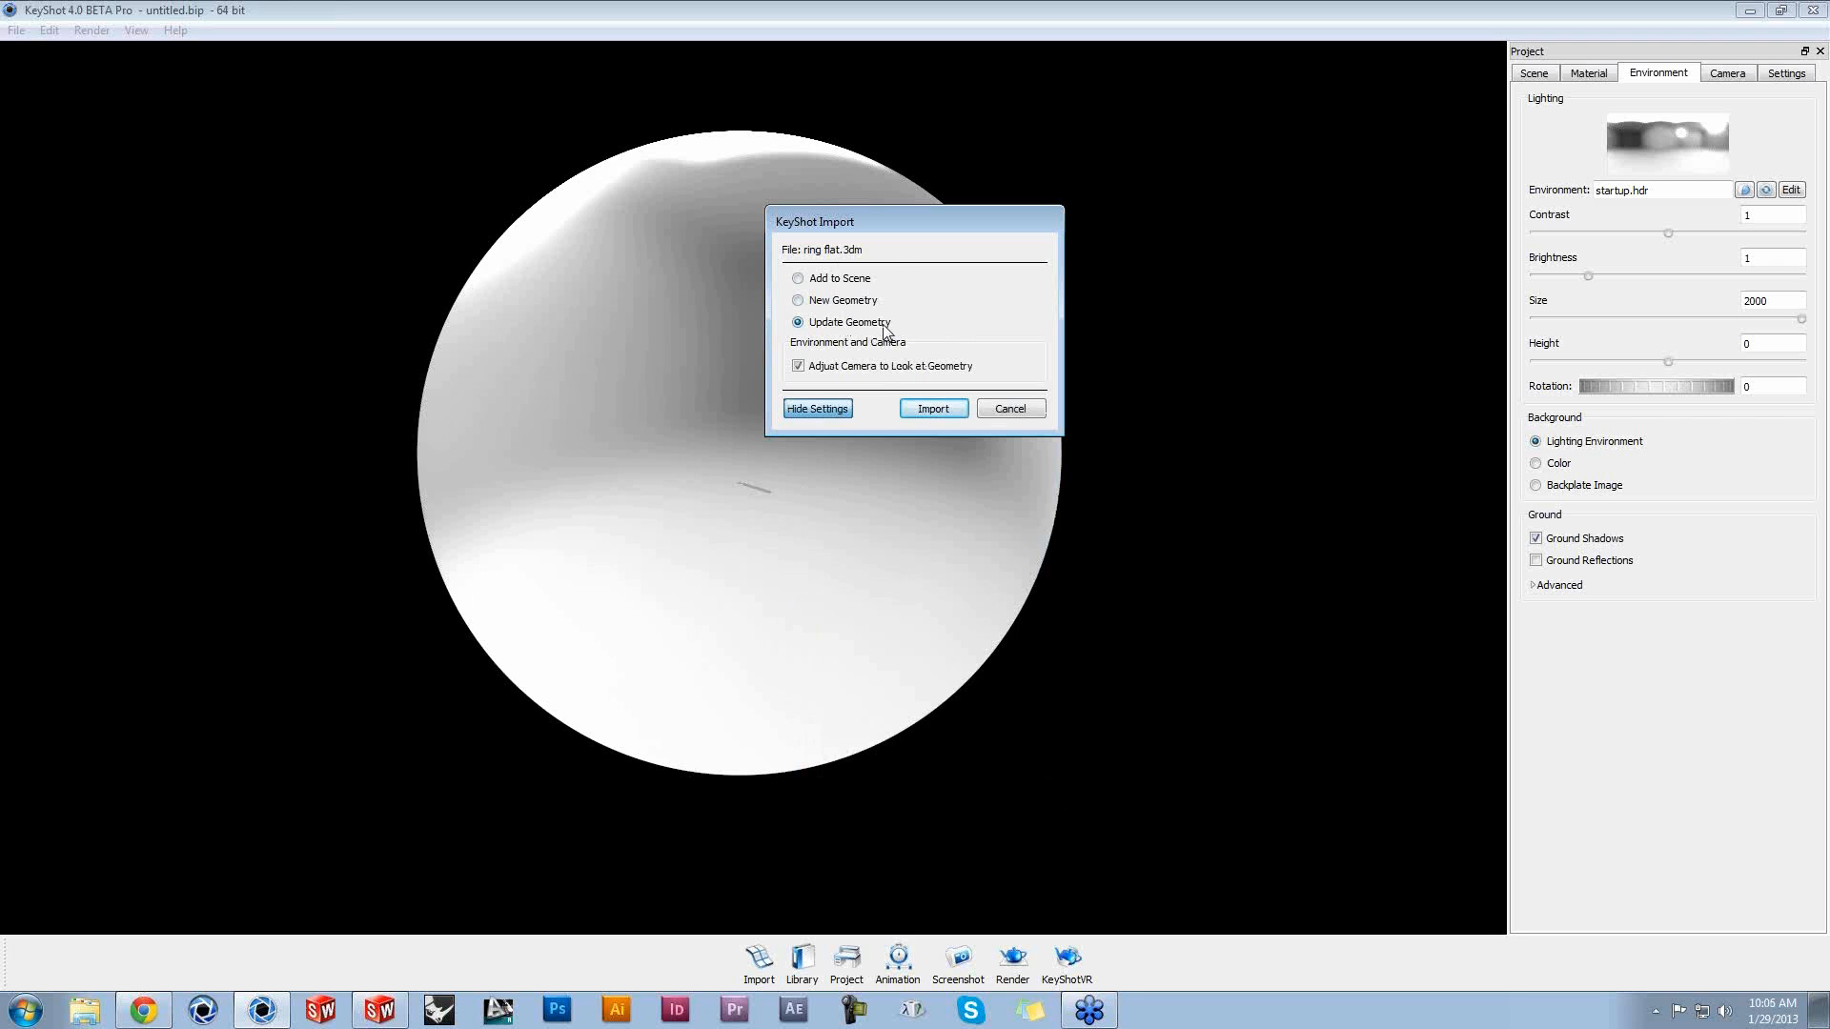
{"action": "left_click_drag", "start_coordinate": [900, 223], "coordinate": [1251, 345]}
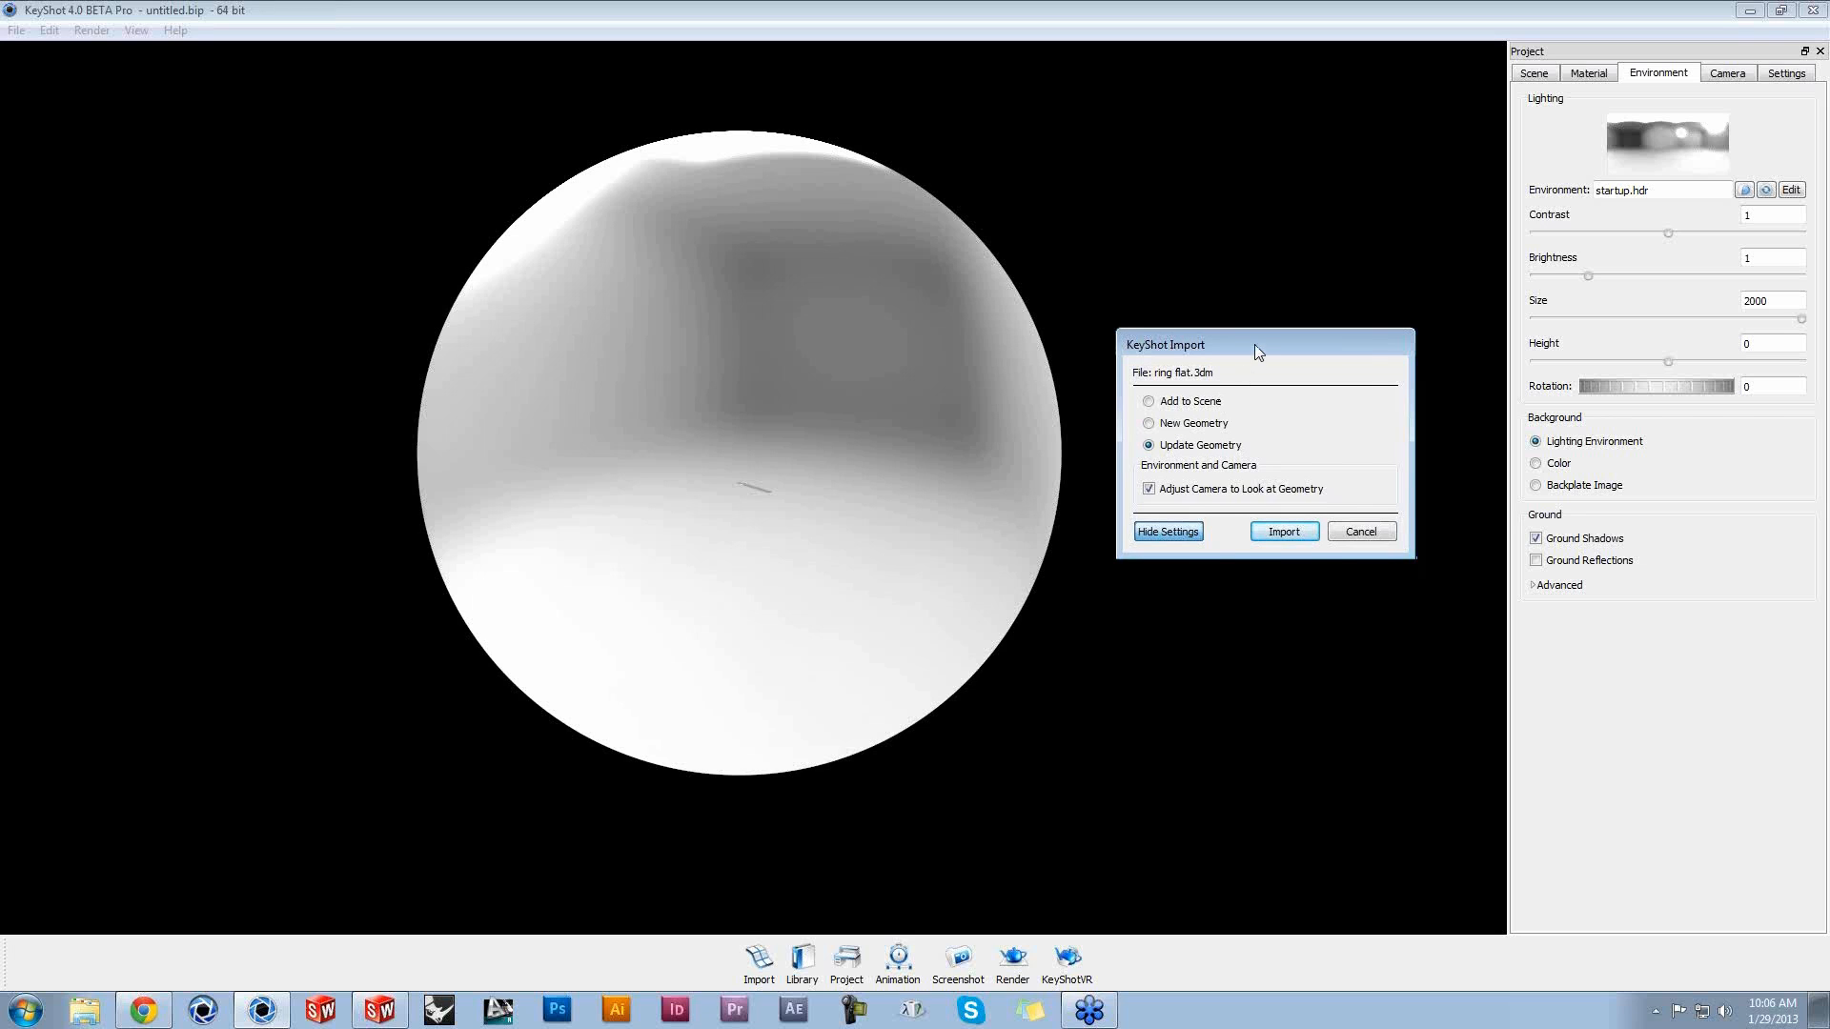
{"action": "left_click_drag", "start_coordinate": [1254, 345], "coordinate": [1245, 336]}
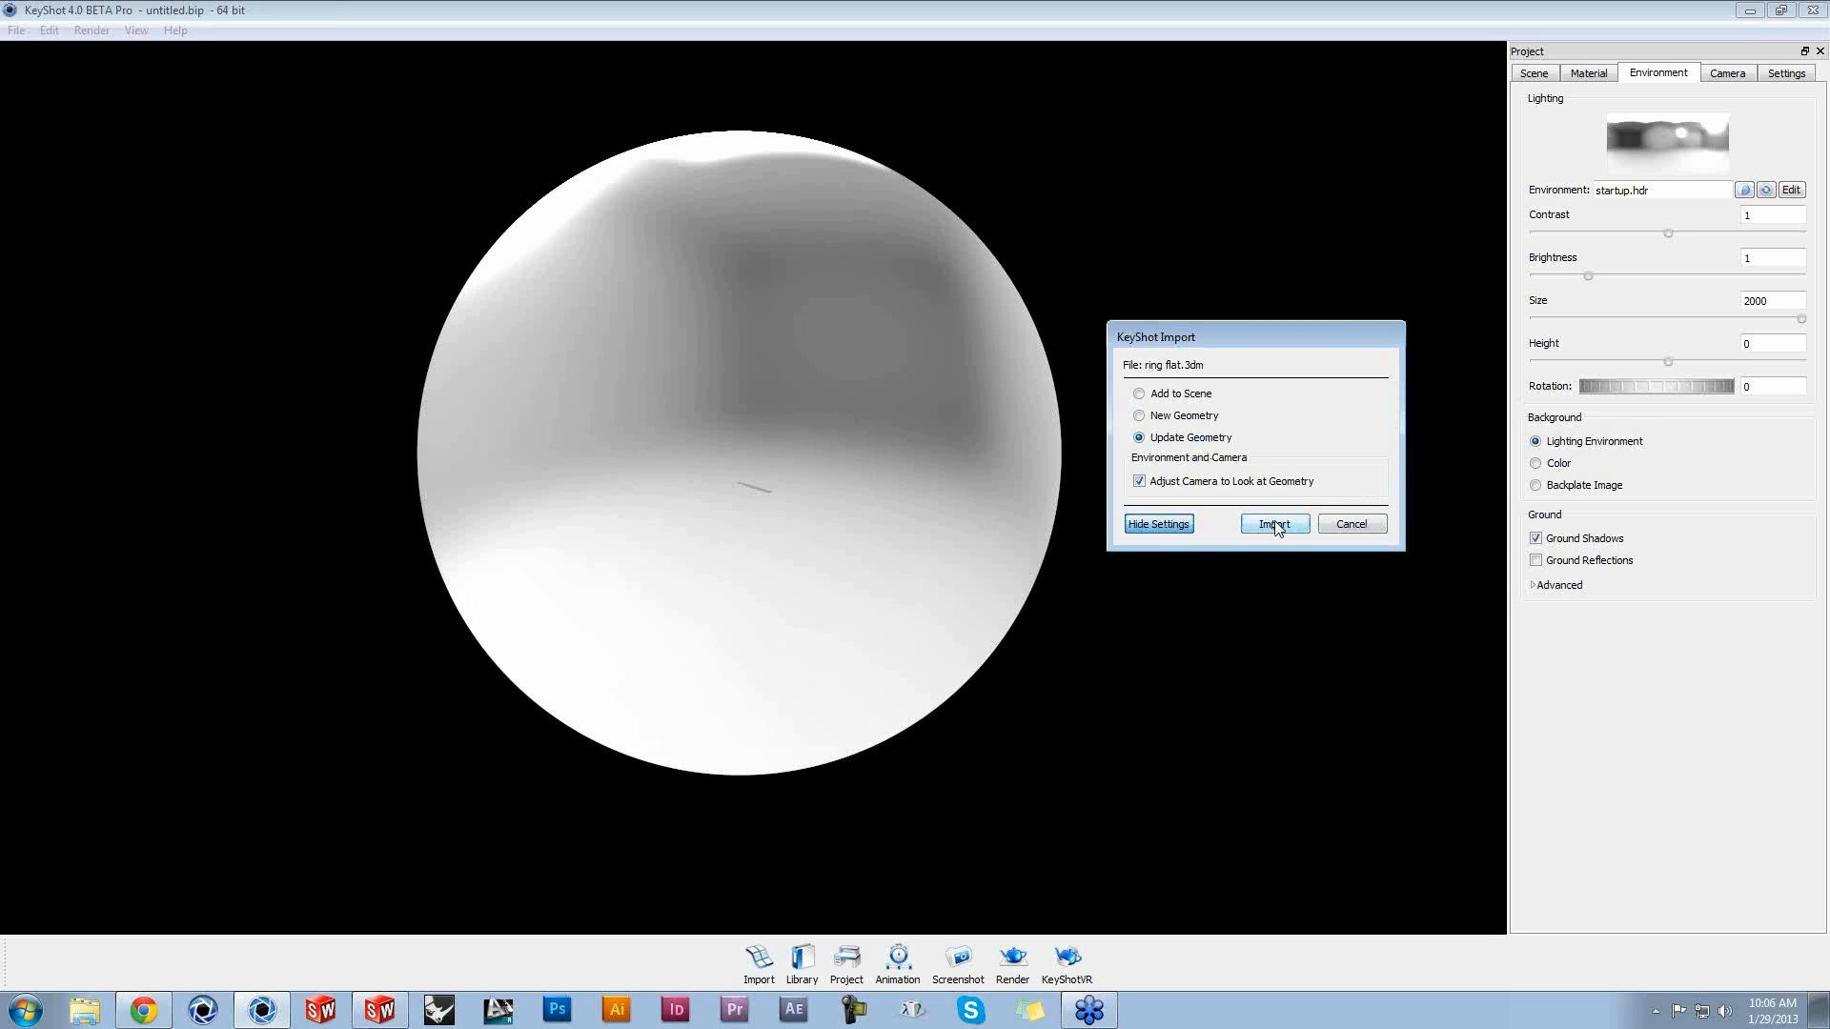
{"action": "left_click", "coordinate": [1353, 523]}
Step: Close KeyShot and discard the changes to the ring scene
{"action": "double_click", "coordinate": [1665, 25]}
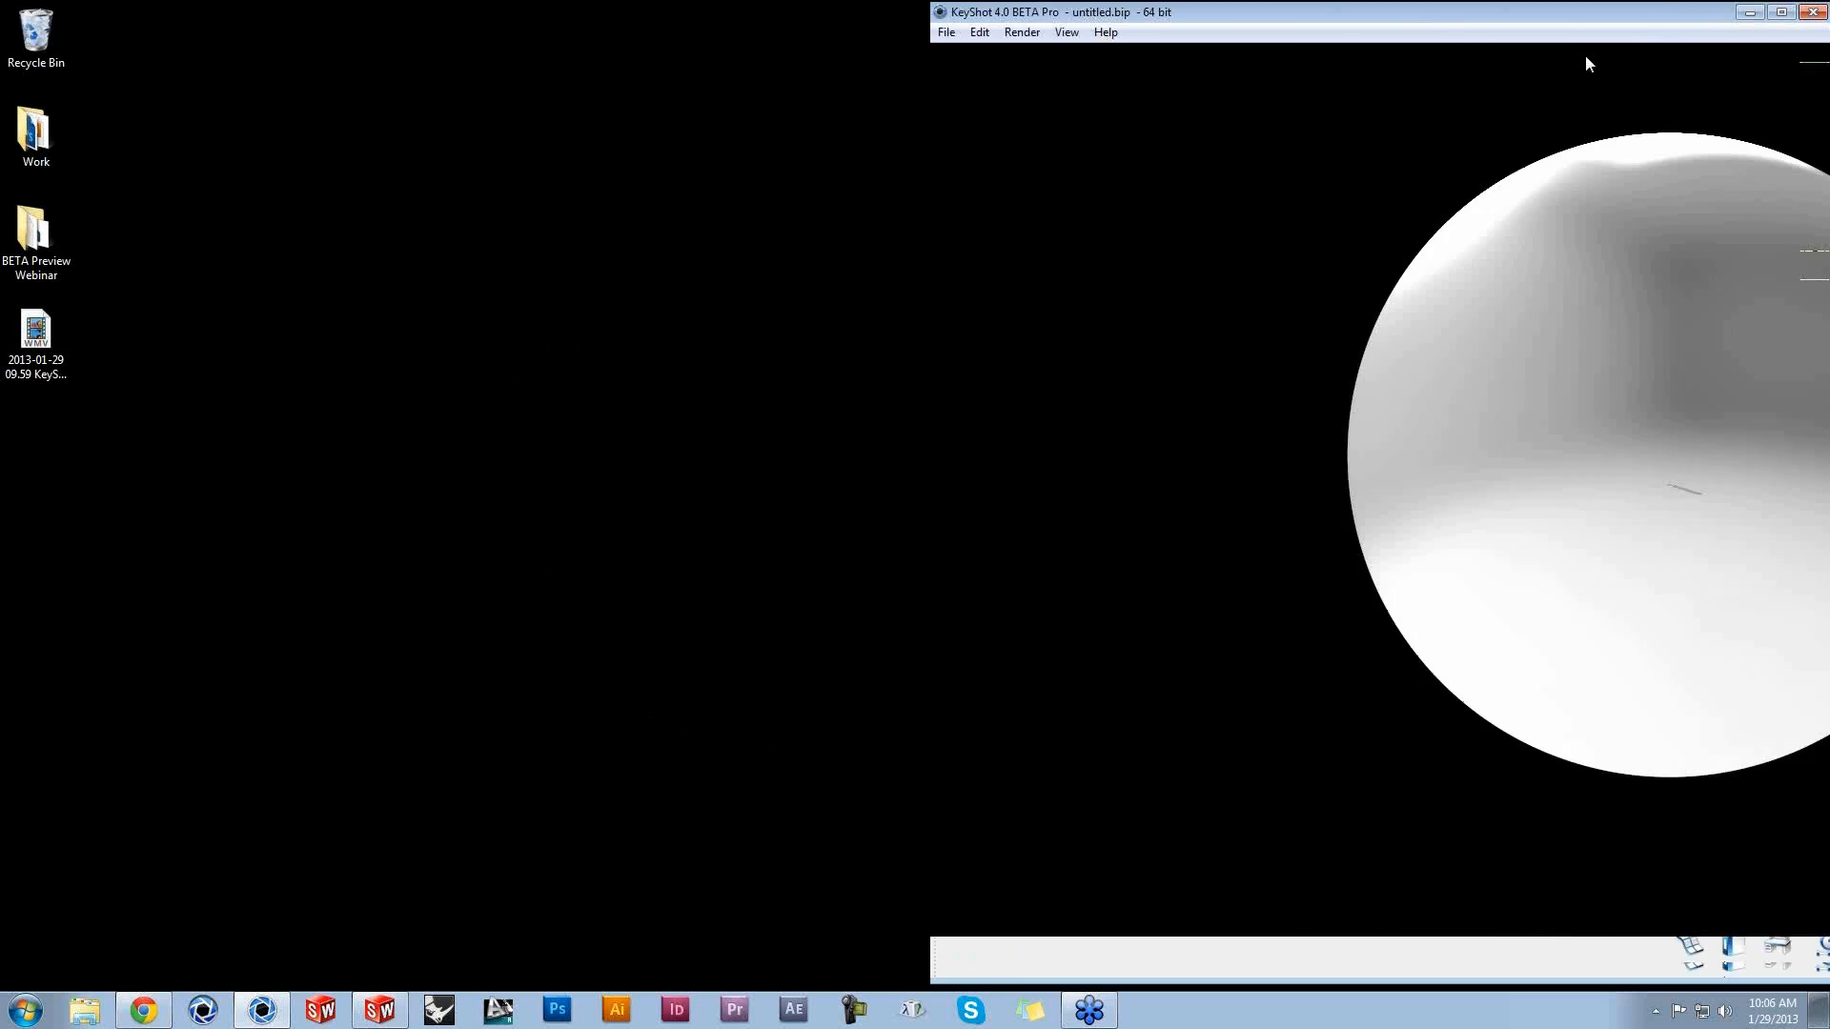
{"action": "left_click", "coordinate": [1614, 106]}
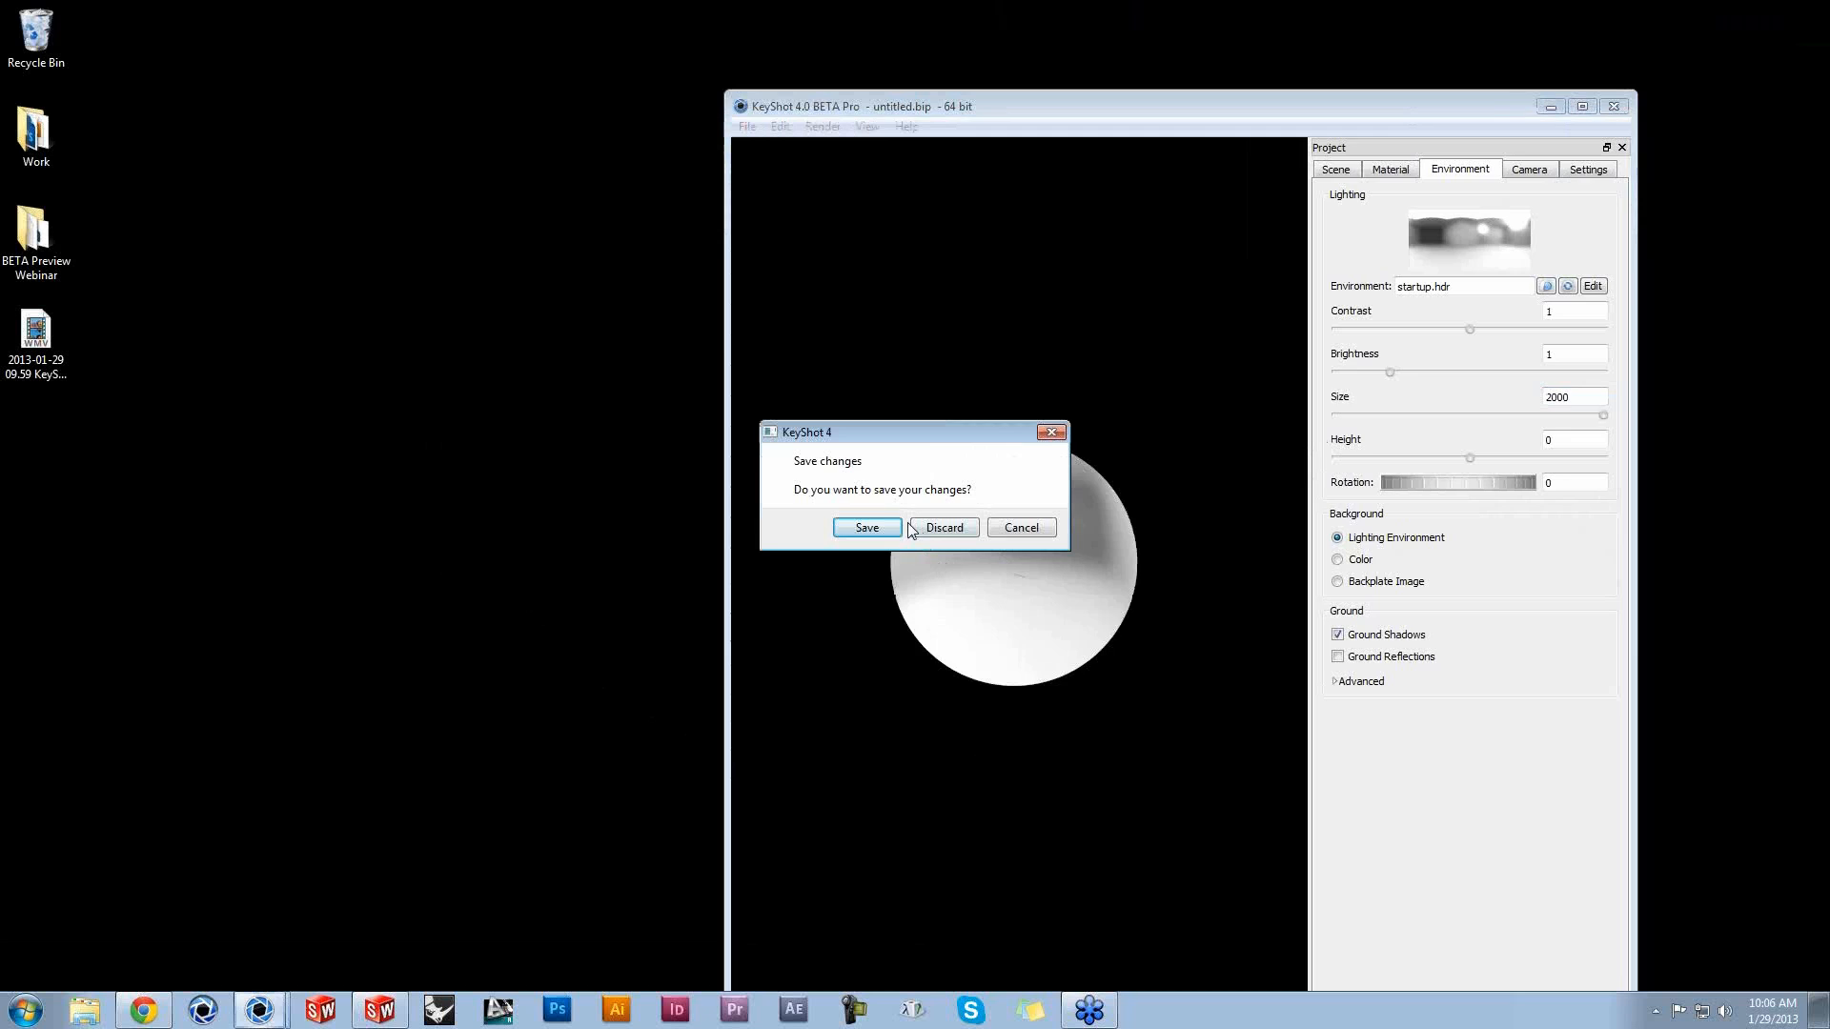
{"action": "left_click", "coordinate": [944, 530]}
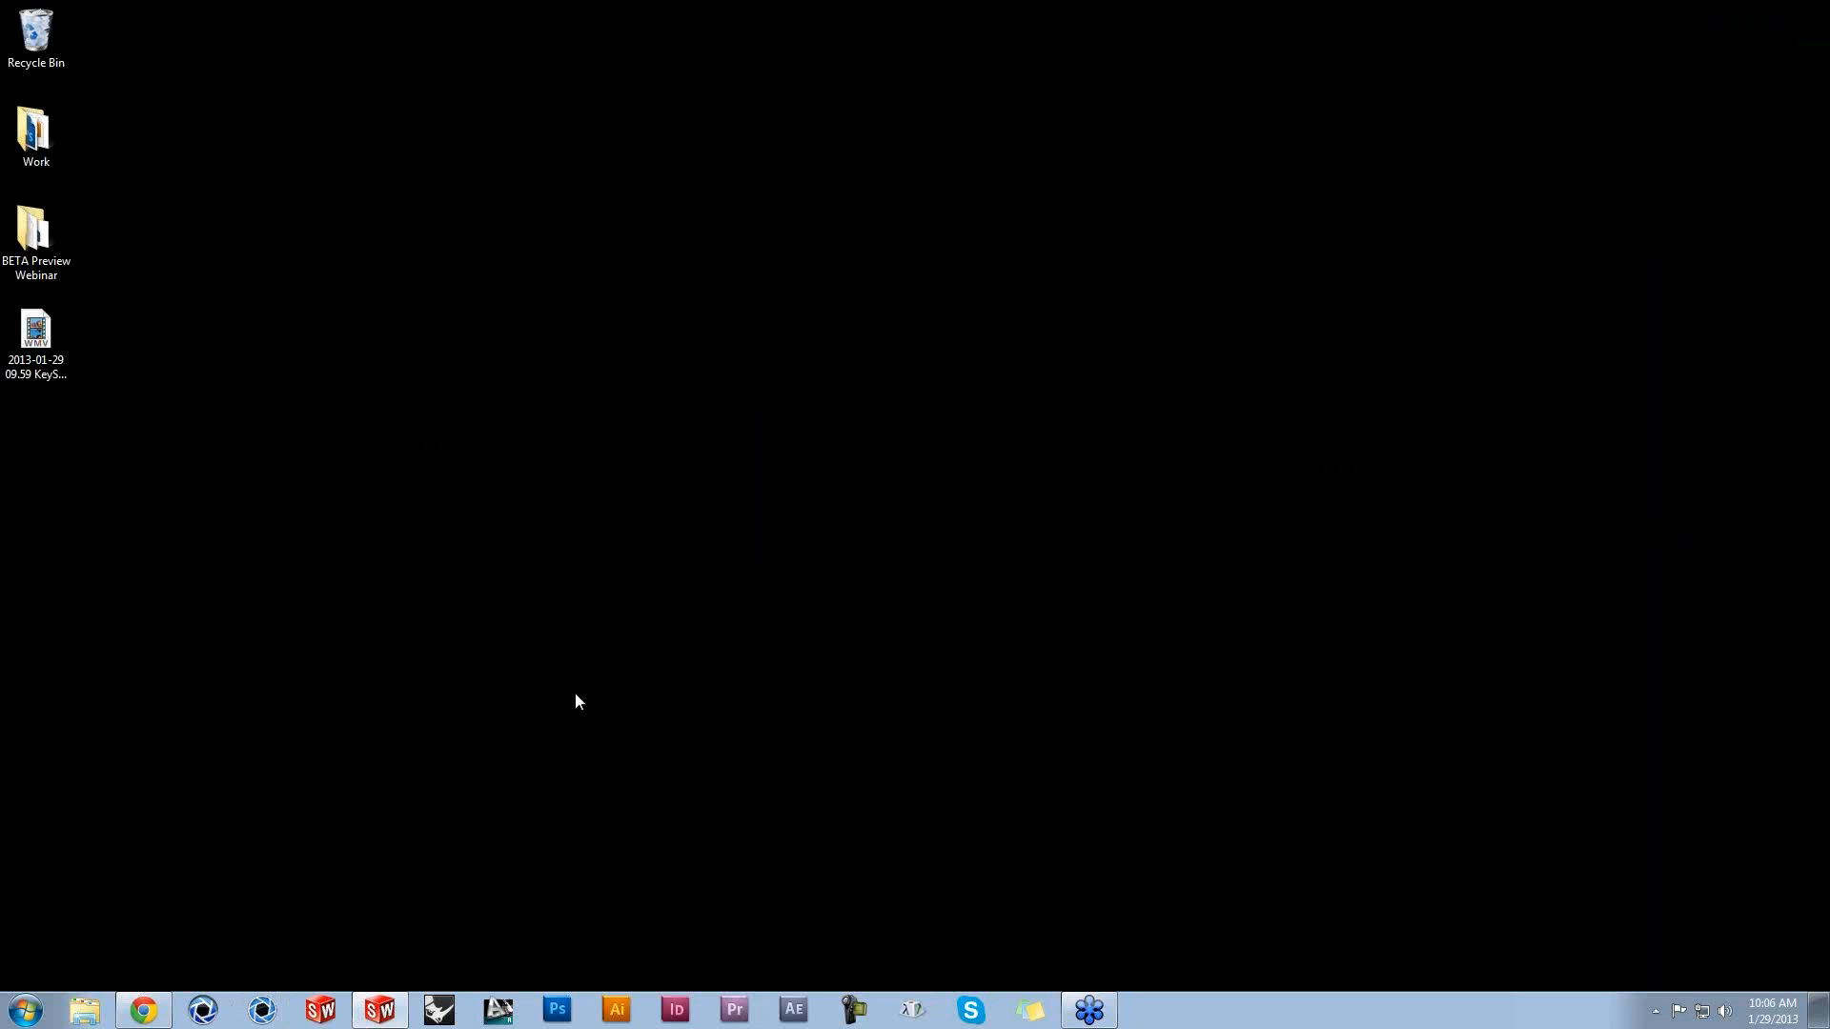
Step: Switch to SolidWorks and send the License Plate Frame part to KeyShot 4 with the plugin's Render command
{"action": "left_click", "coordinate": [400, 996]}
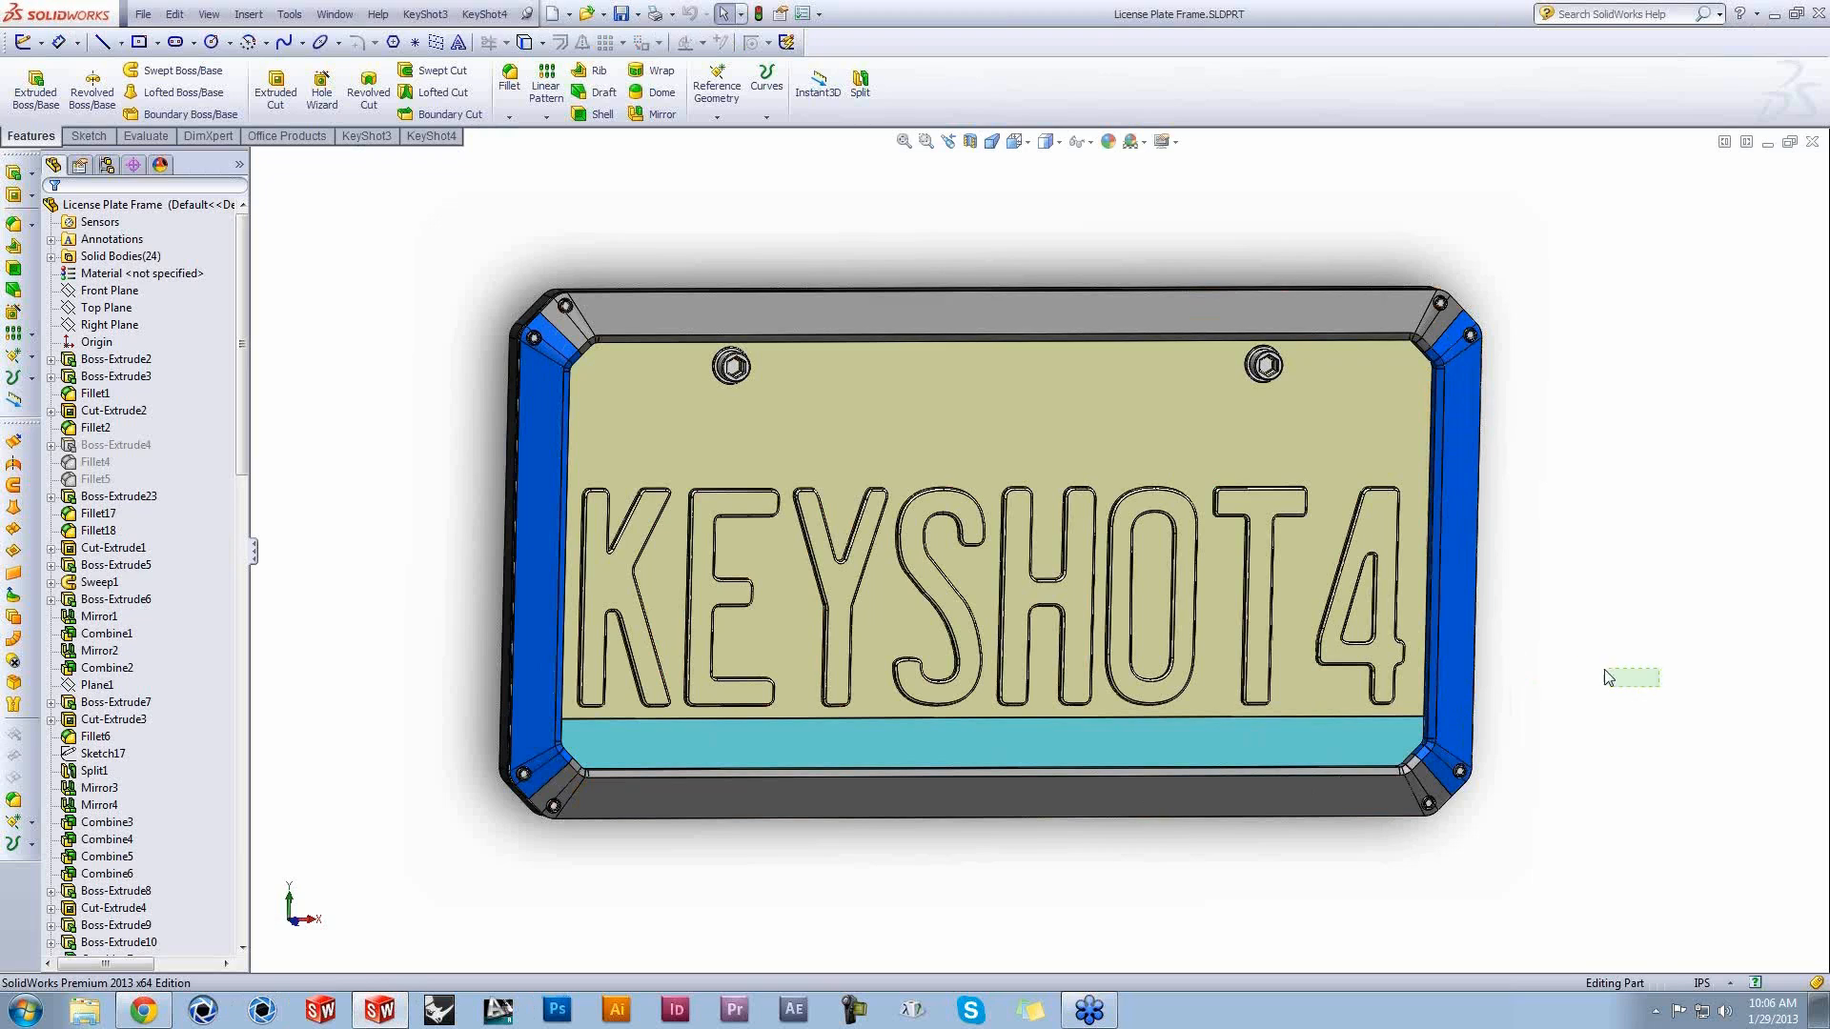
{"action": "middle_click_drag", "start_coordinate": [1621, 678], "coordinate": [1504, 652]}
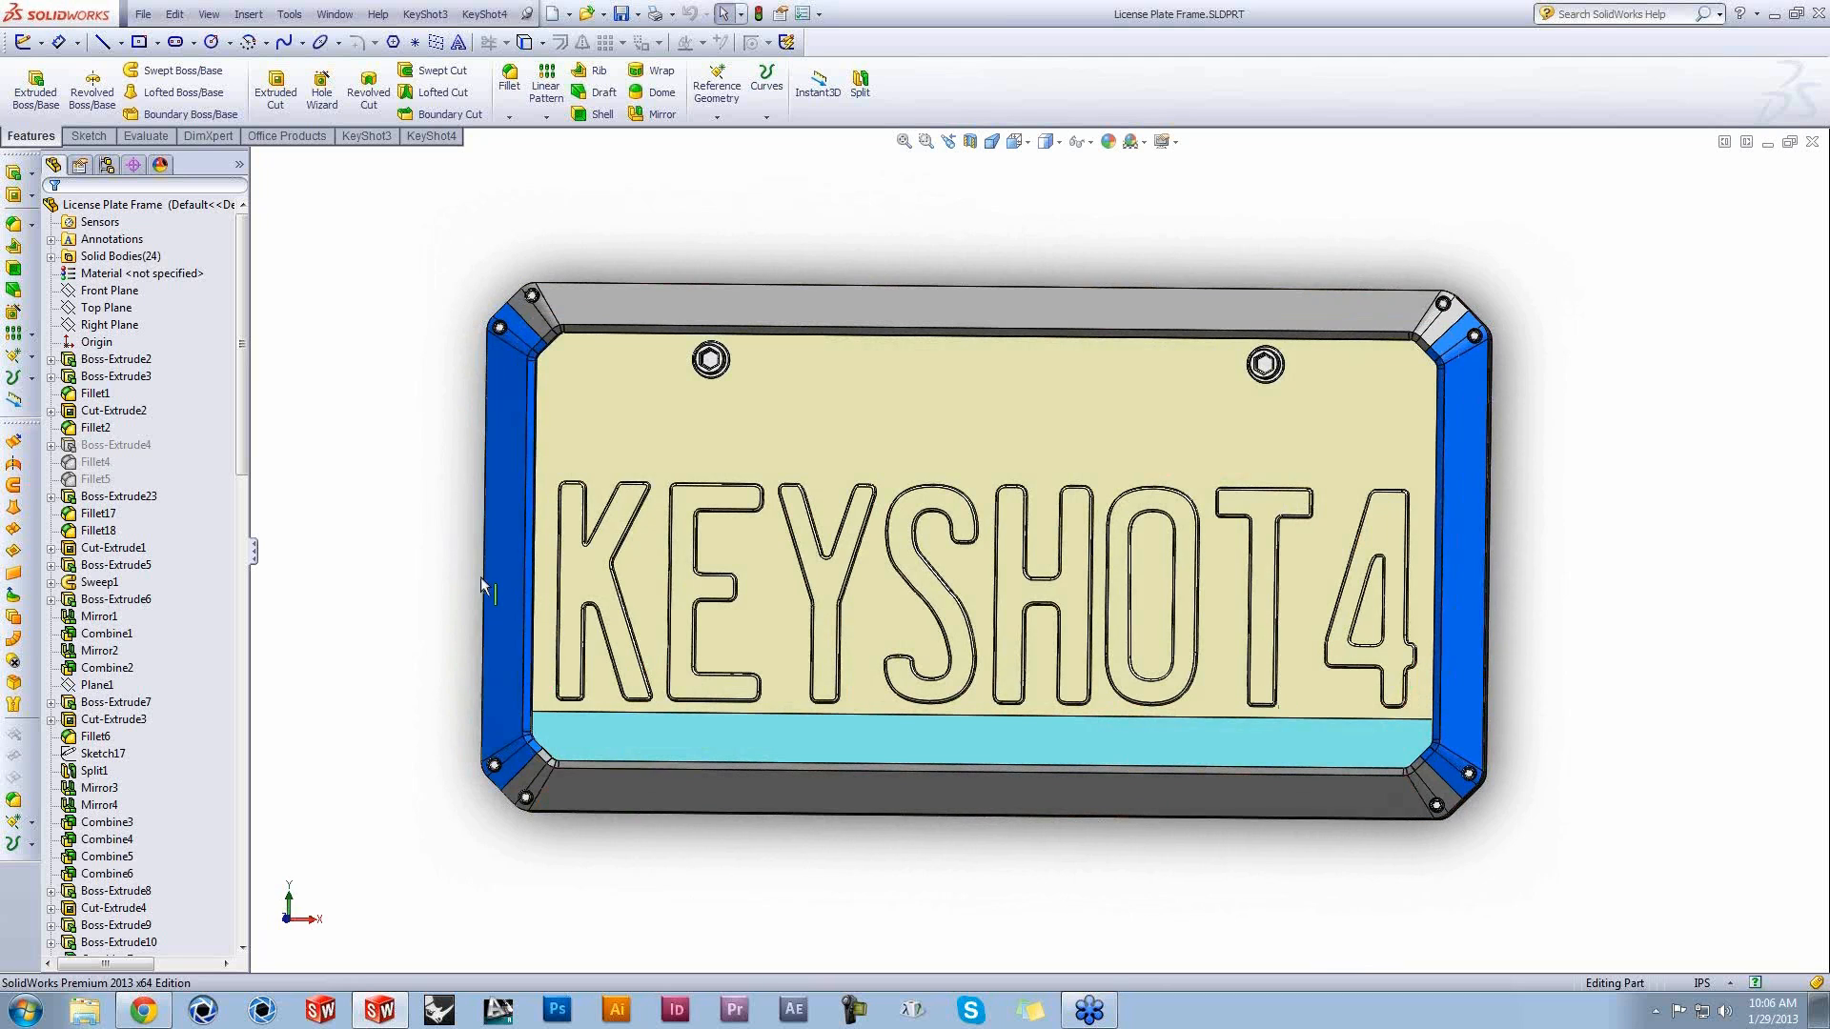
{"action": "middle_click_drag", "start_coordinate": [457, 532], "coordinate": [589, 553]}
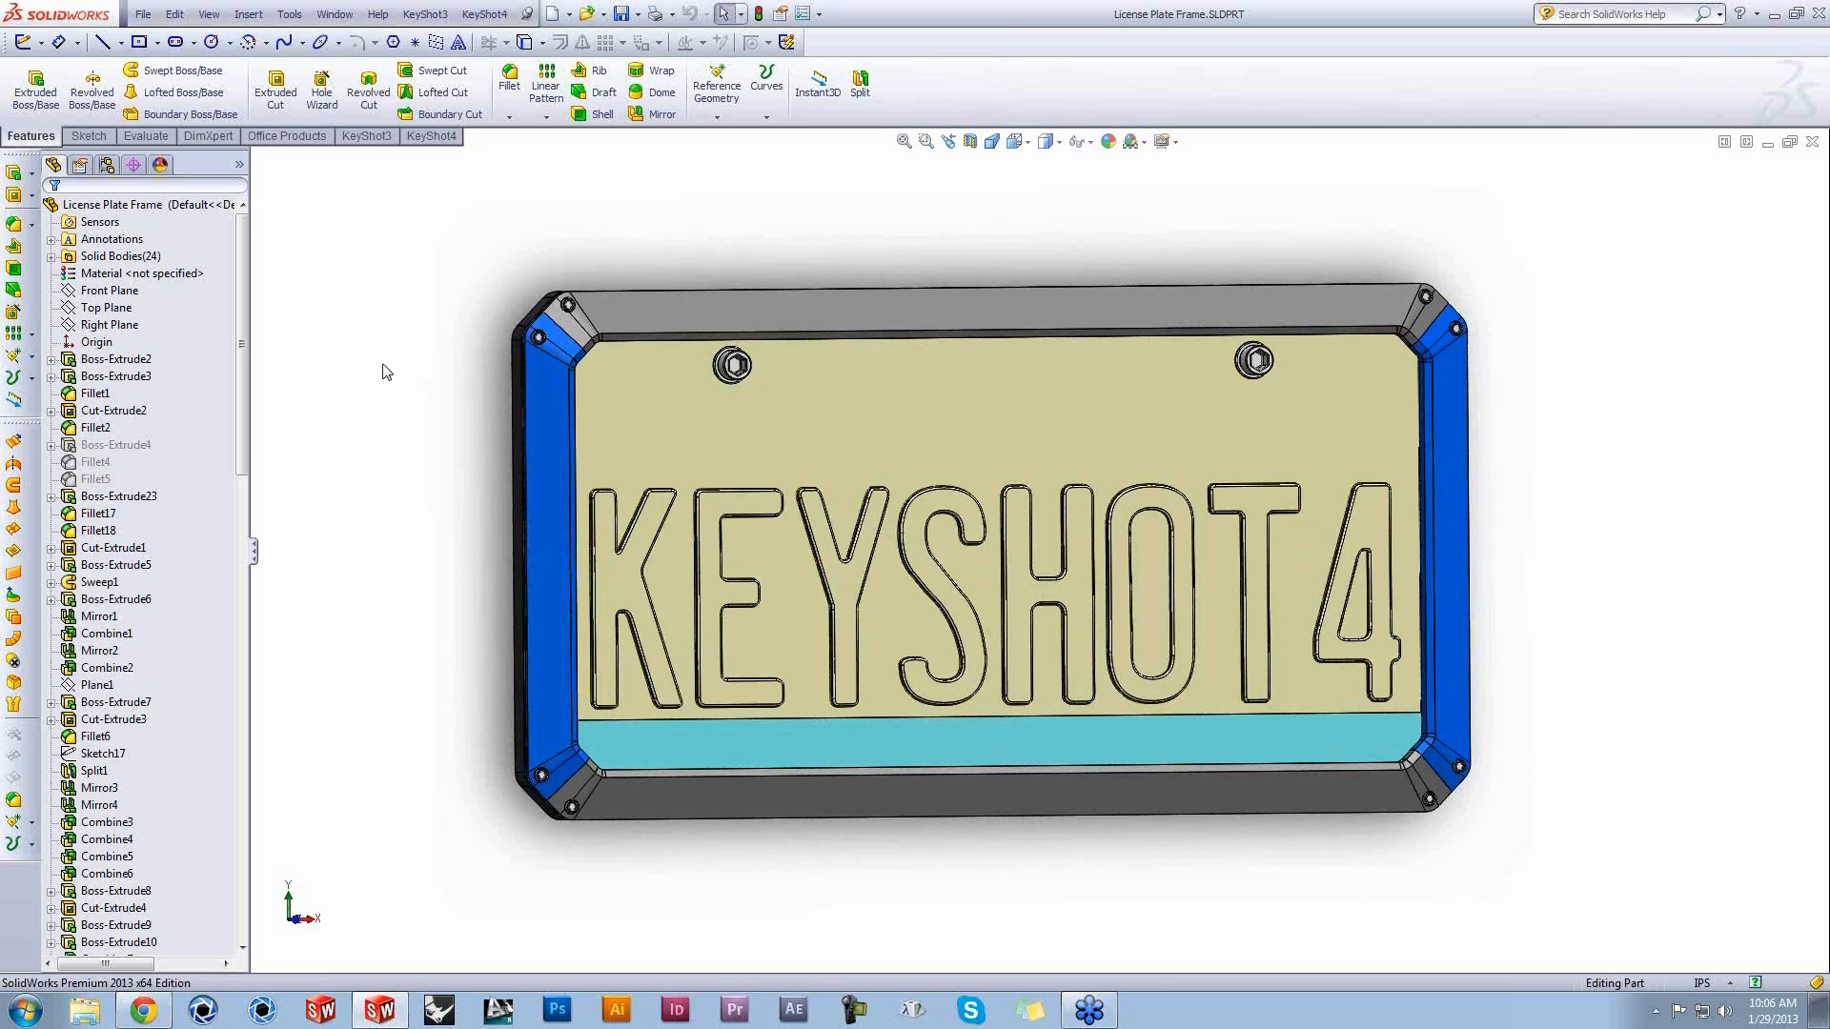
{"action": "left_click", "coordinate": [425, 15]}
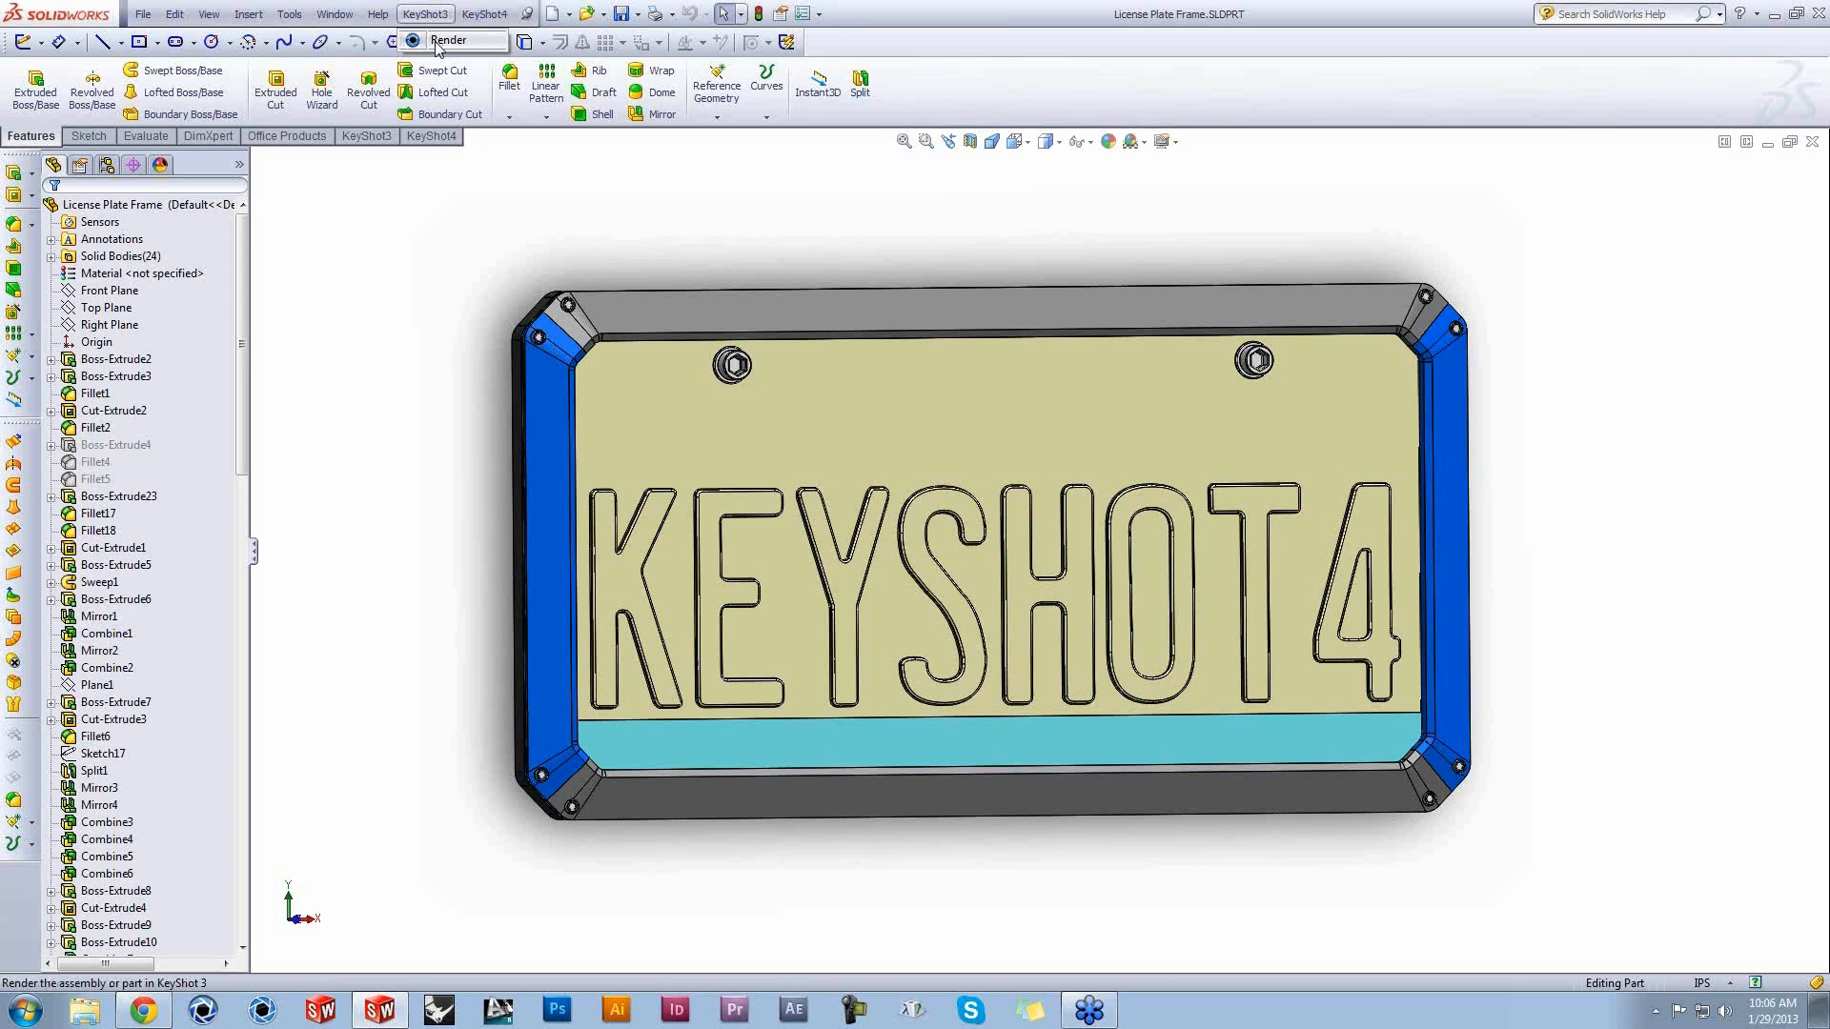
{"action": "left_click", "coordinate": [476, 15]}
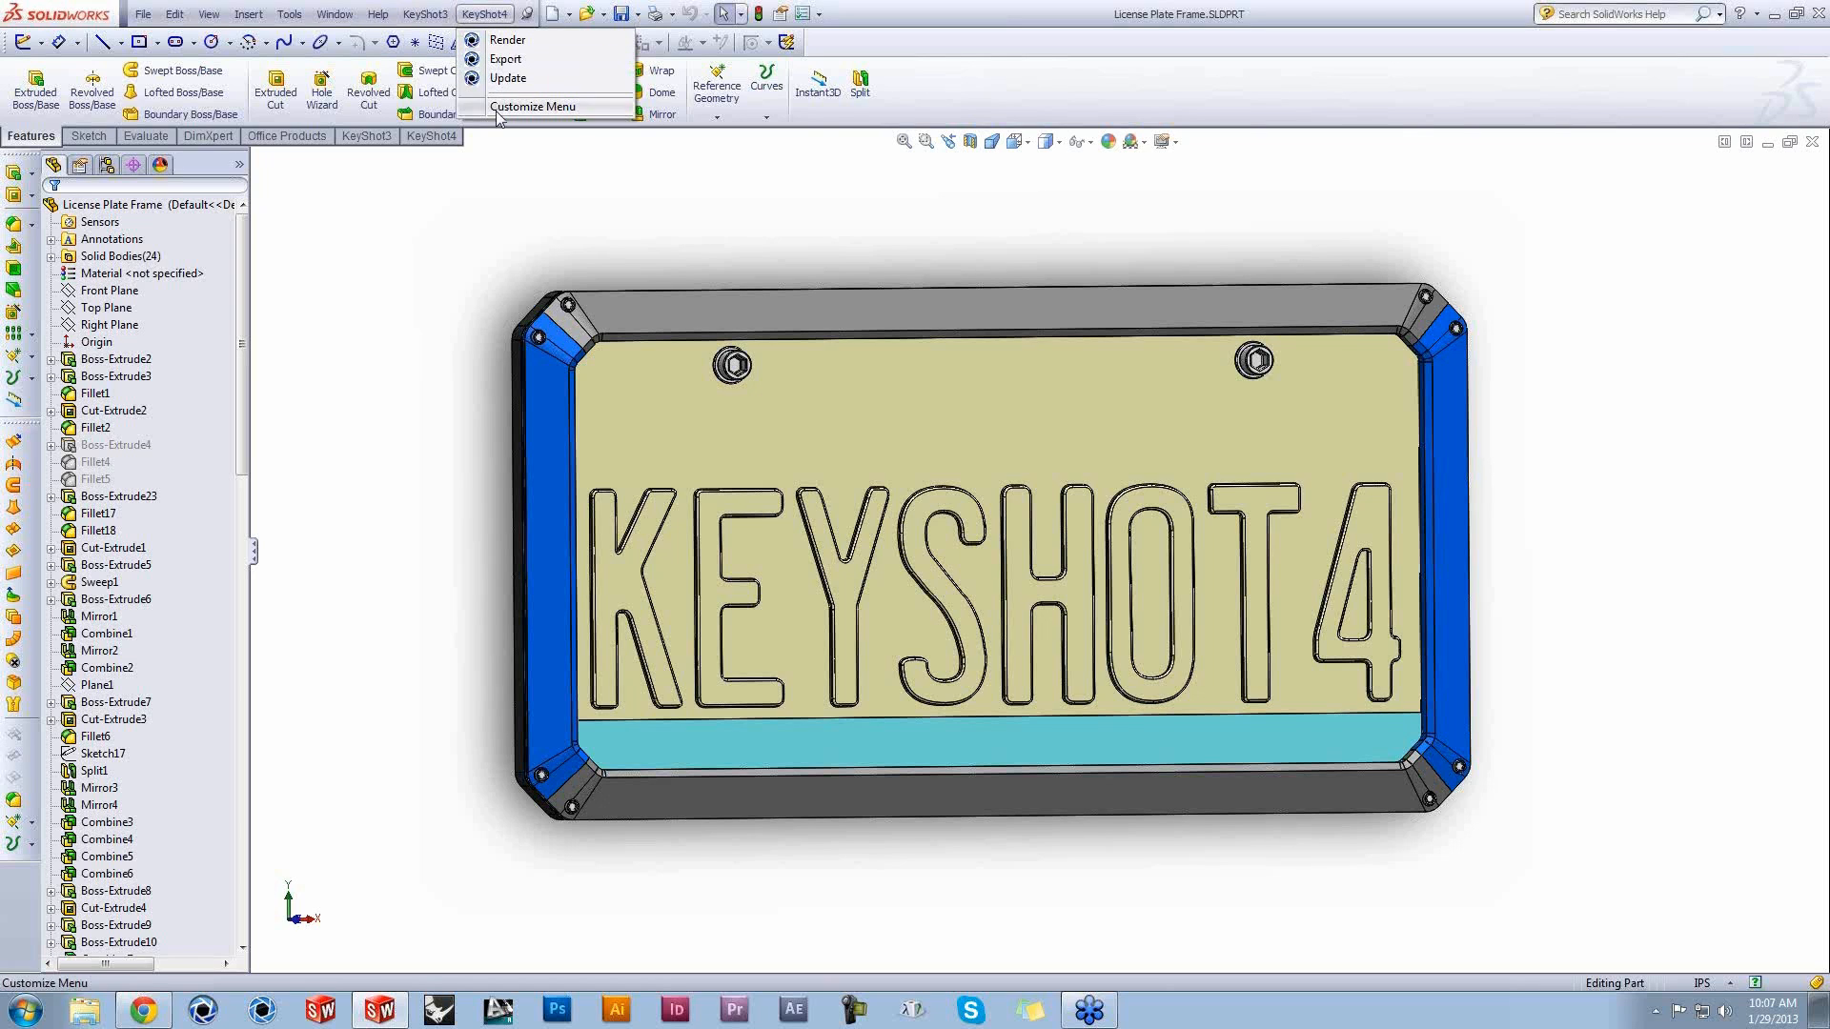
{"action": "left_click", "coordinate": [515, 45]}
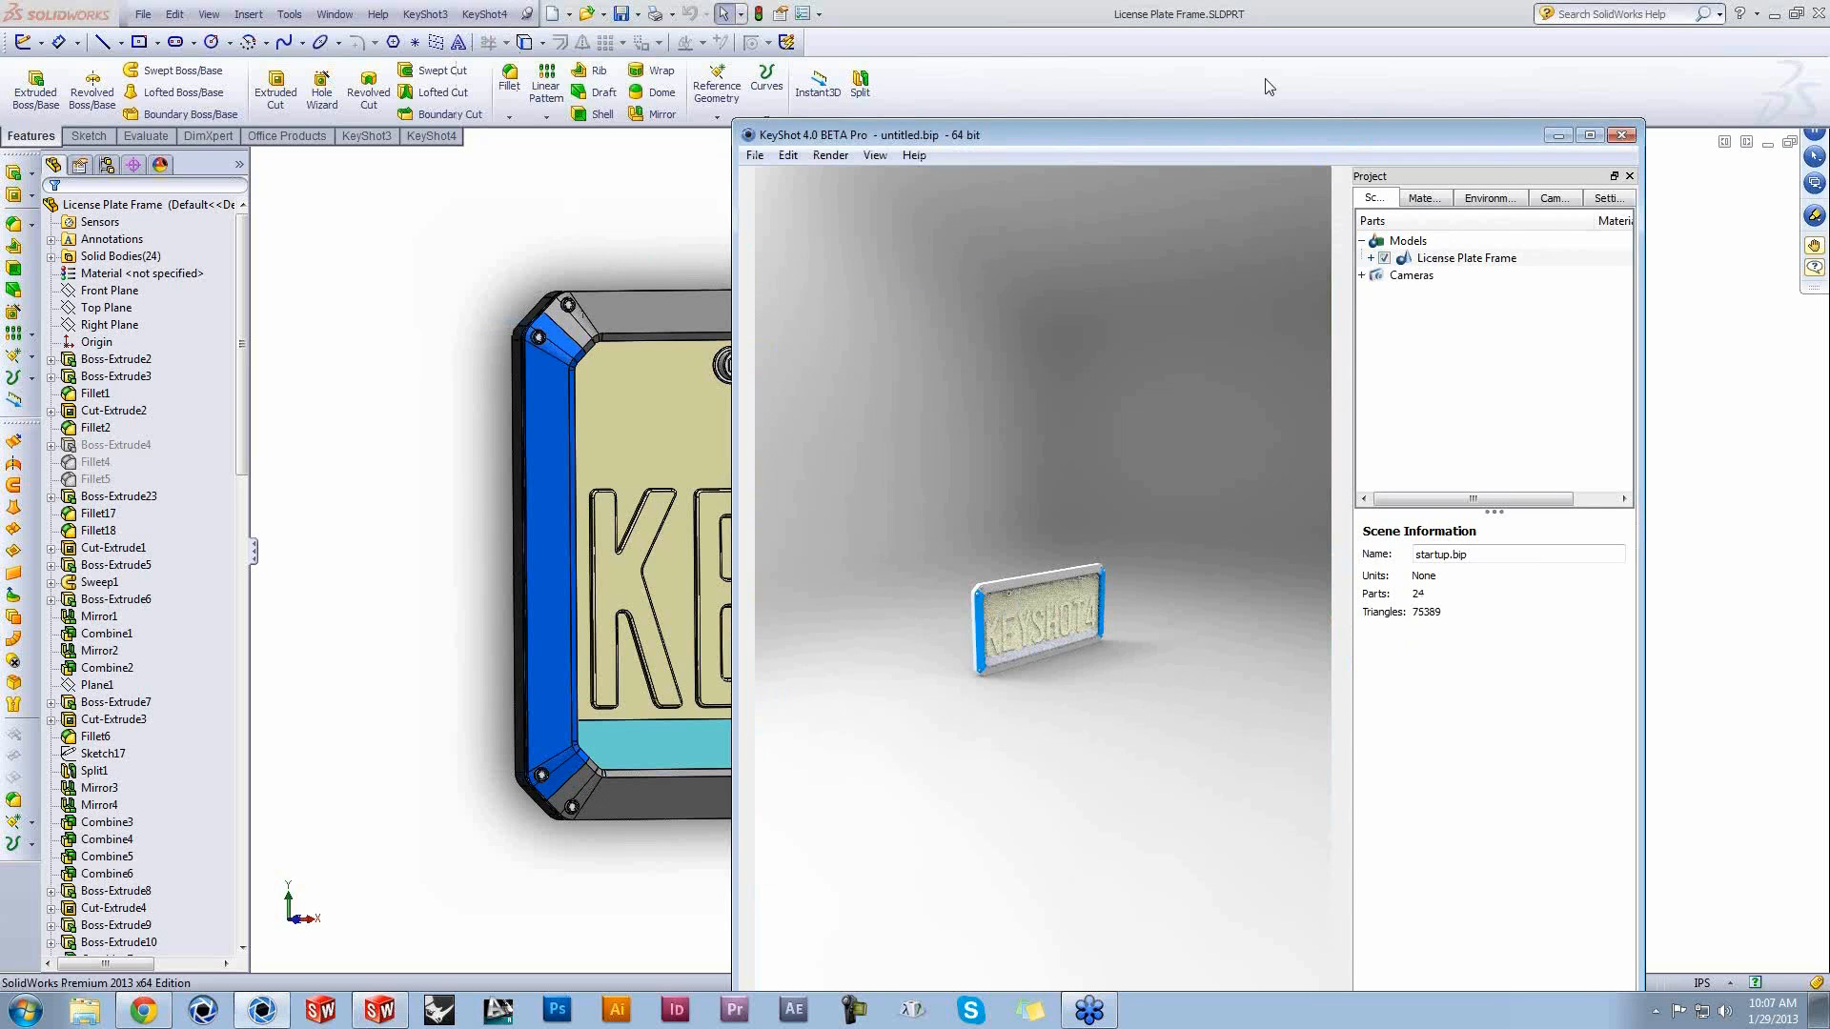
Step: Arrange SolidWorks and KeyShot side by side, each filling half of the display
{"action": "left_click_drag", "start_coordinate": [1247, 17], "coordinate": [1093, 102]}
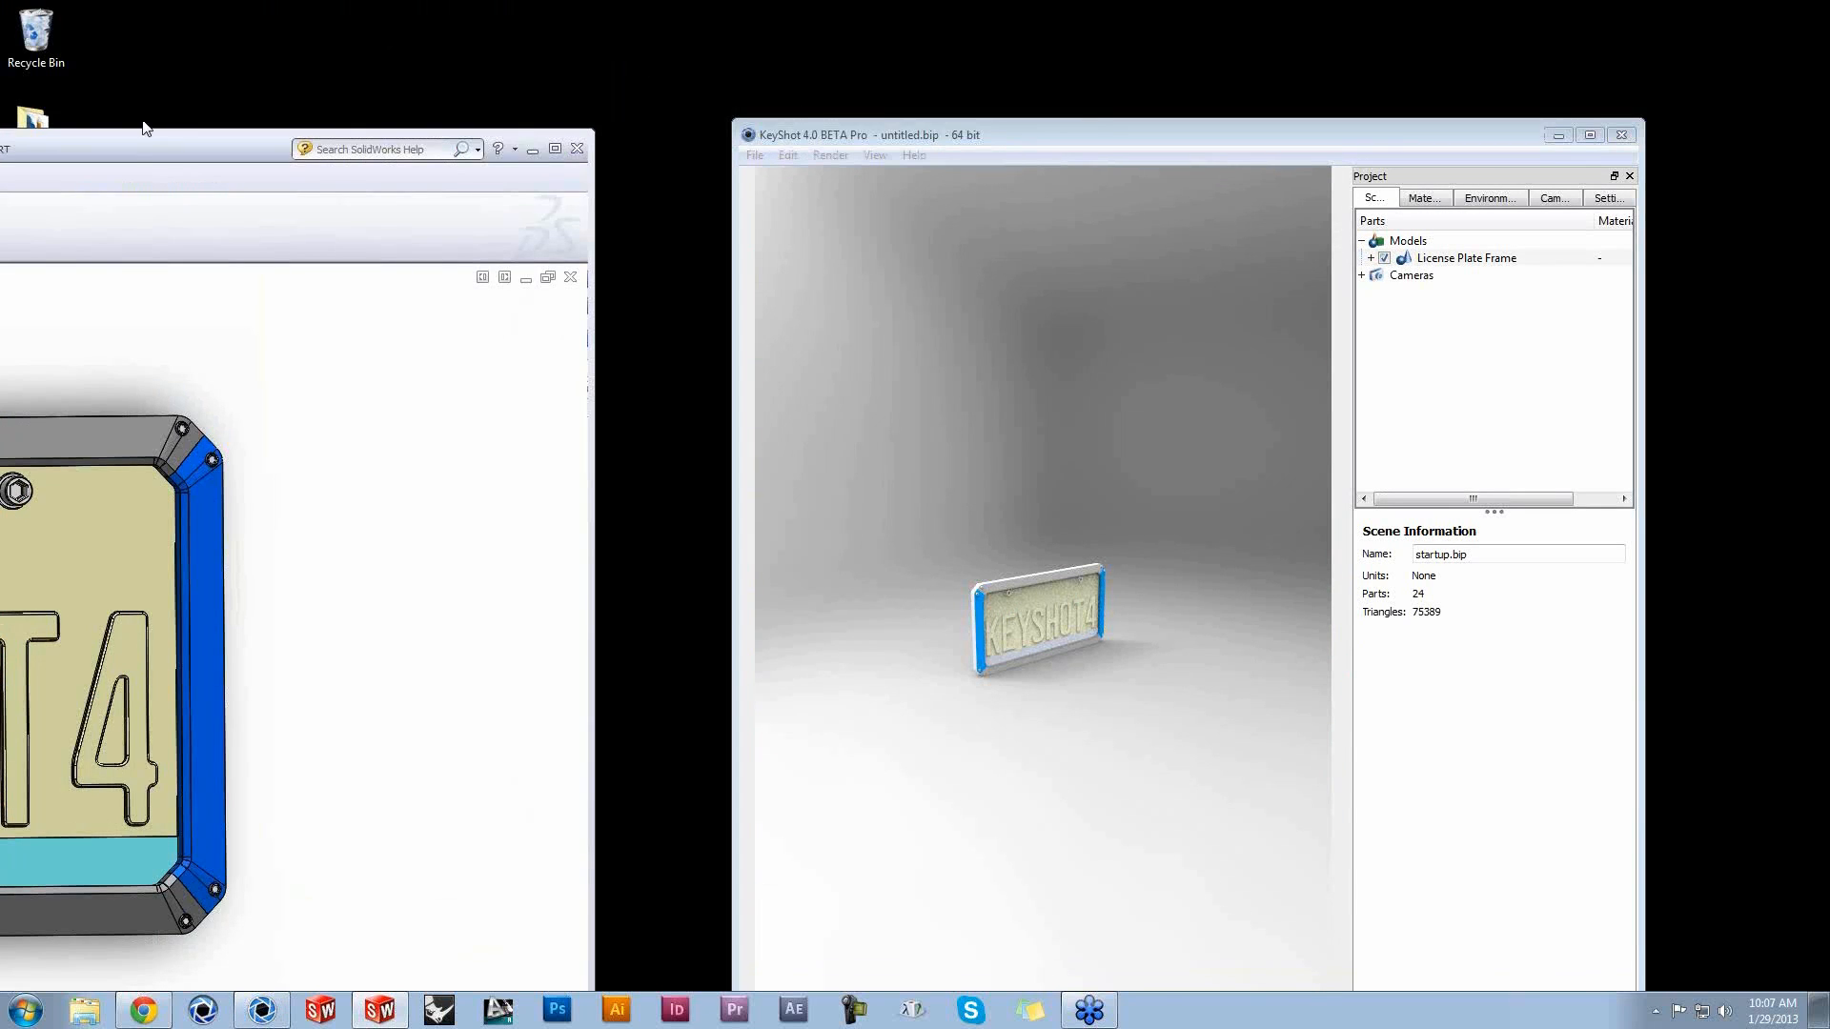
{"action": "left_click_drag", "start_coordinate": [146, 157], "coordinate": [2, 153]}
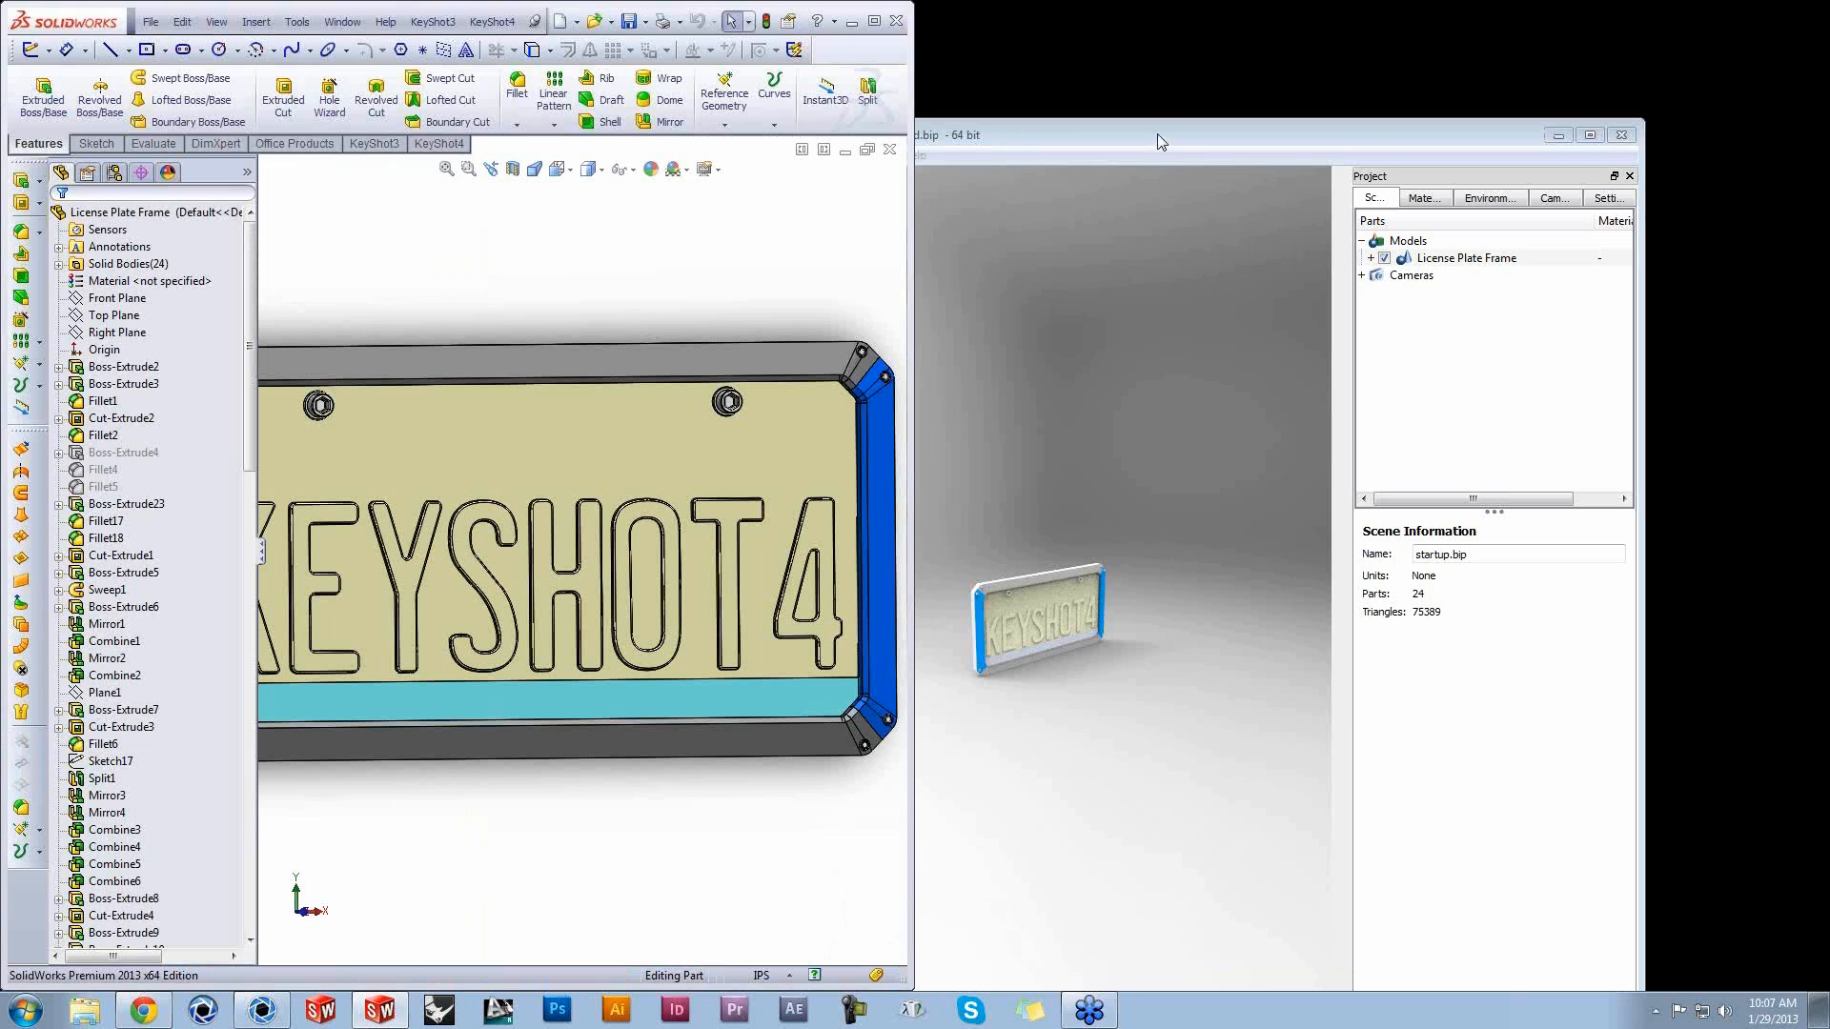
{"action": "left_click_drag", "start_coordinate": [1157, 134], "coordinate": [1827, 152]}
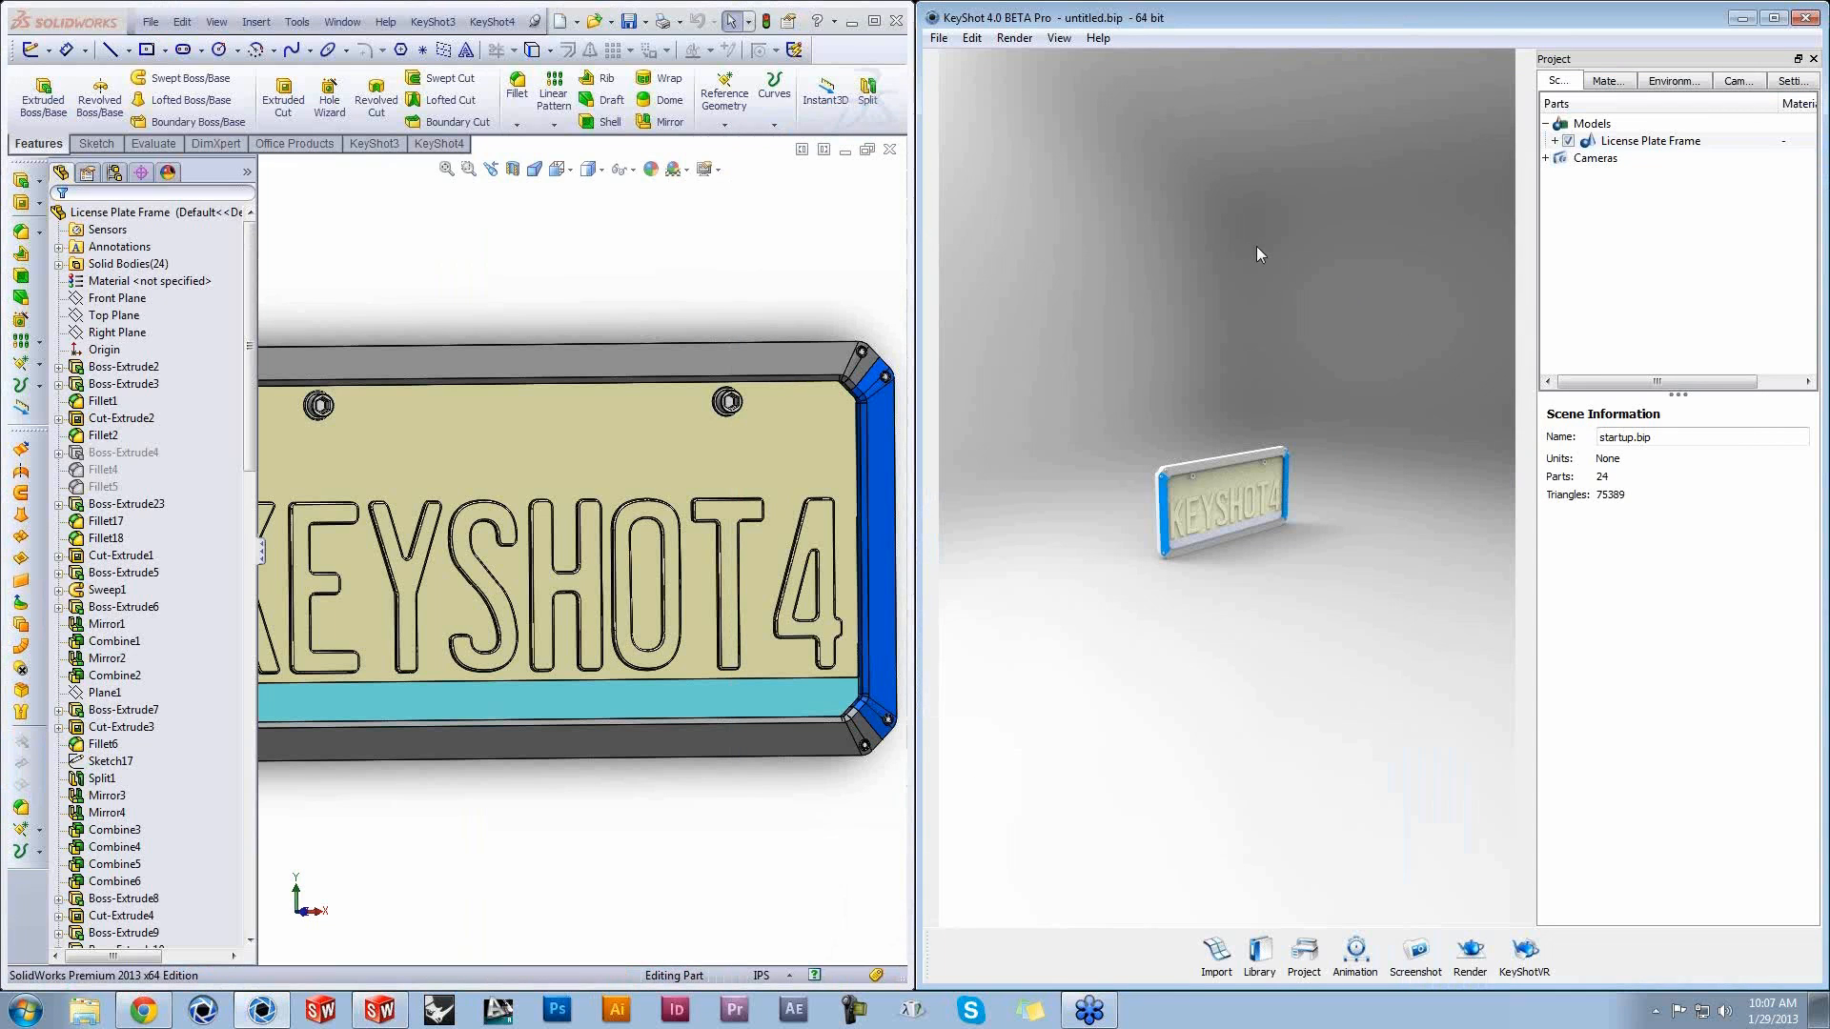
Step: Examine the license plate model up close in KeyShot and expand its list of parts in the scene tree
{"action": "left_click_drag", "start_coordinate": [1301, 611], "coordinate": [1203, 632]}
{"action": "scroll", "coordinate": [1354, 541], "scroll_direction": "up", "scroll_amount": 5}
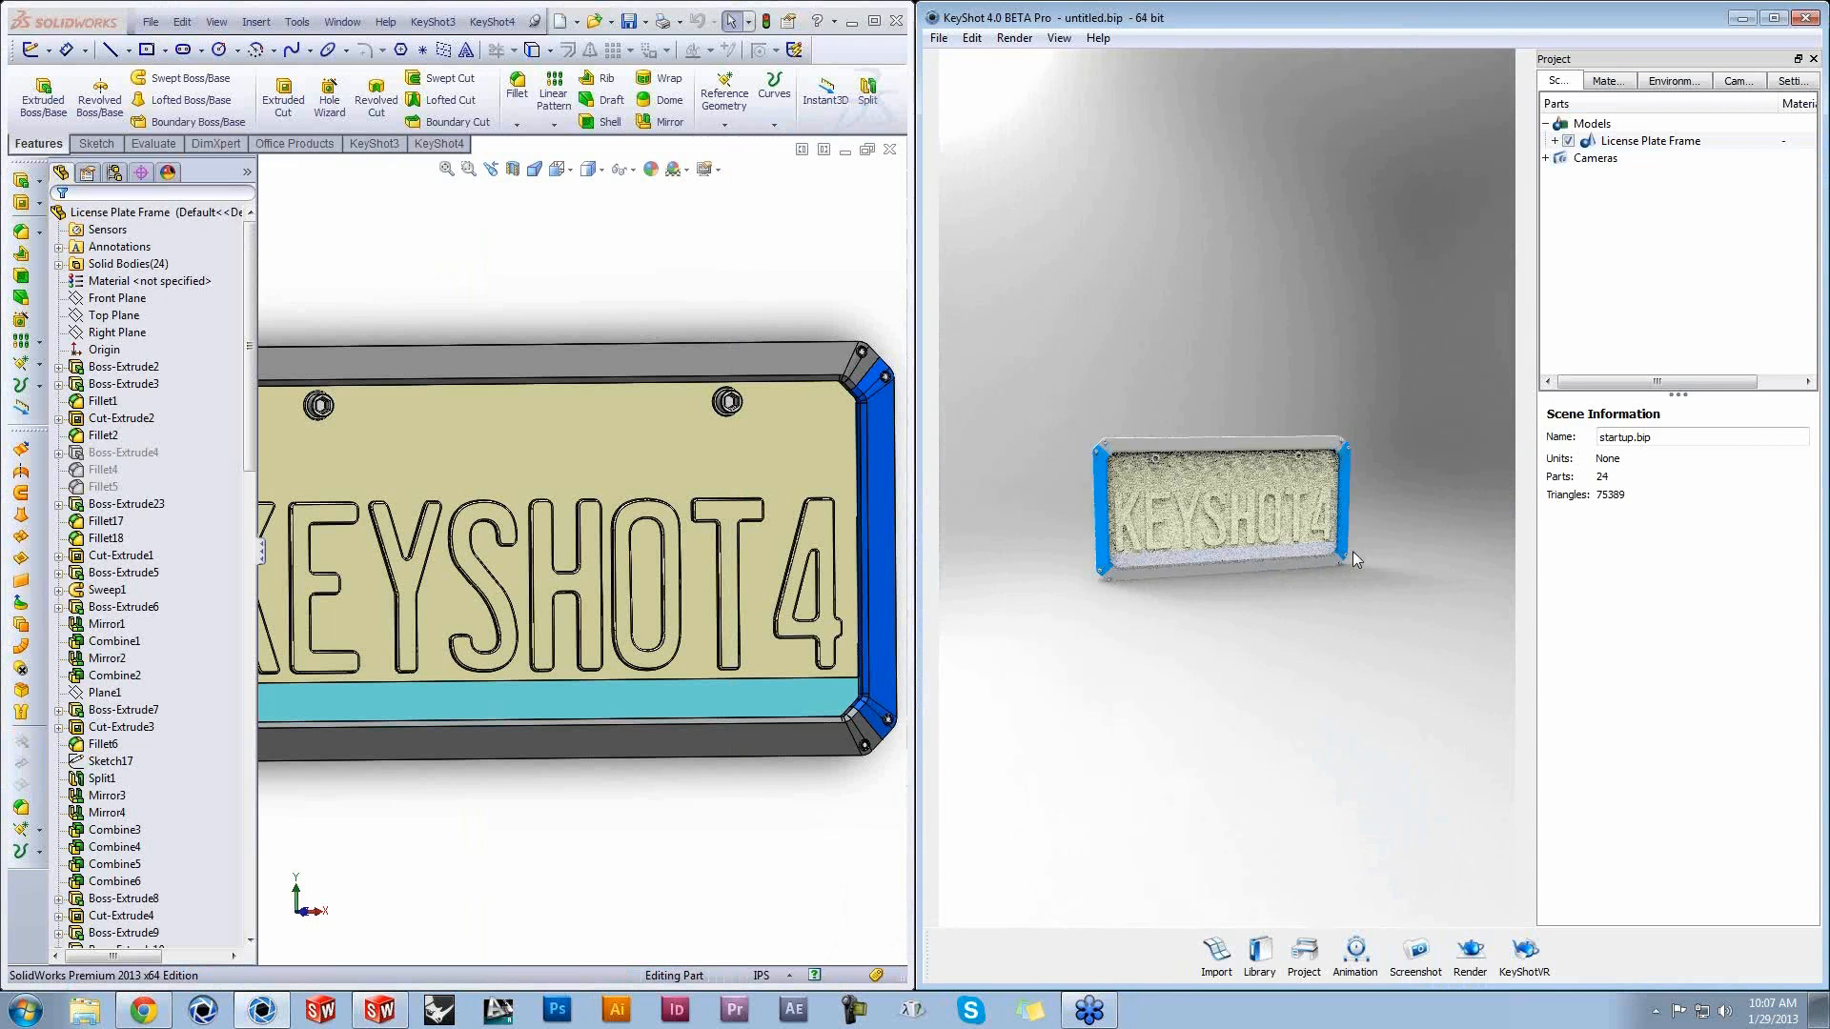
{"action": "left_click", "coordinate": [1554, 141]}
{"action": "scroll", "coordinate": [1643, 225], "scroll_direction": "down", "scroll_amount": 1}
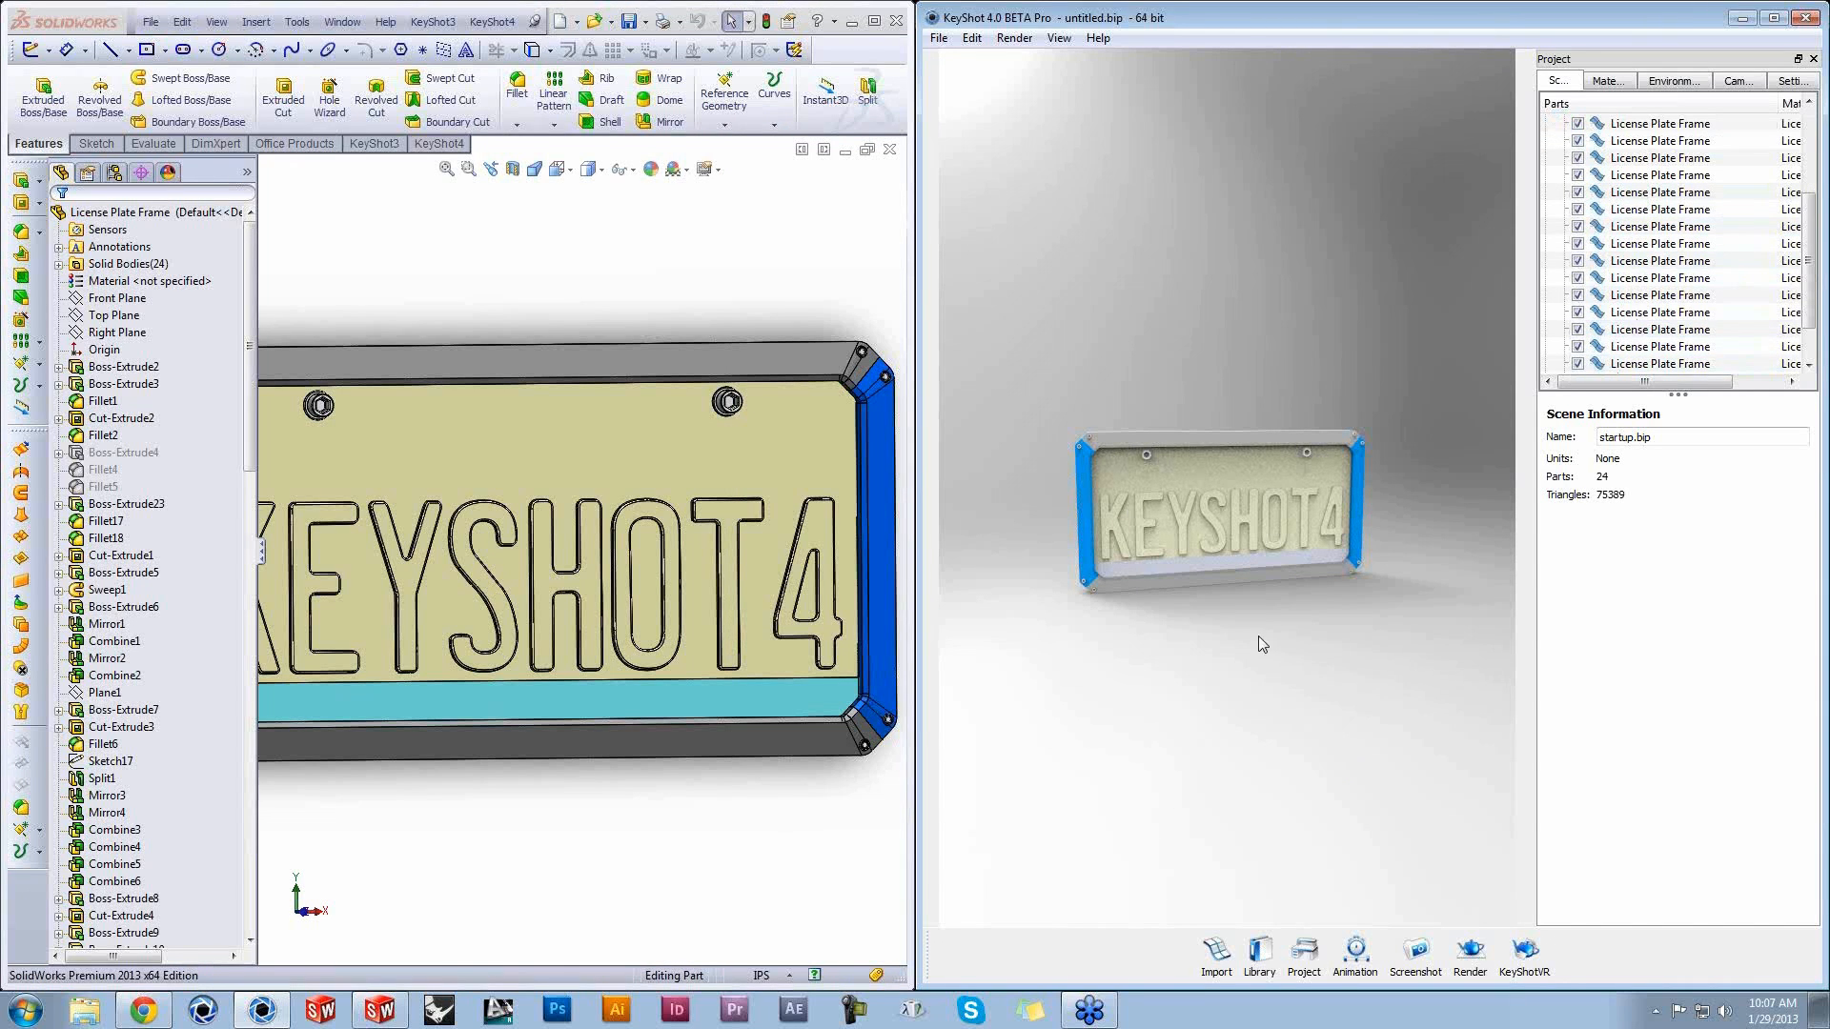
{"action": "scroll", "coordinate": [1237, 660], "scroll_direction": "up", "scroll_amount": 5}
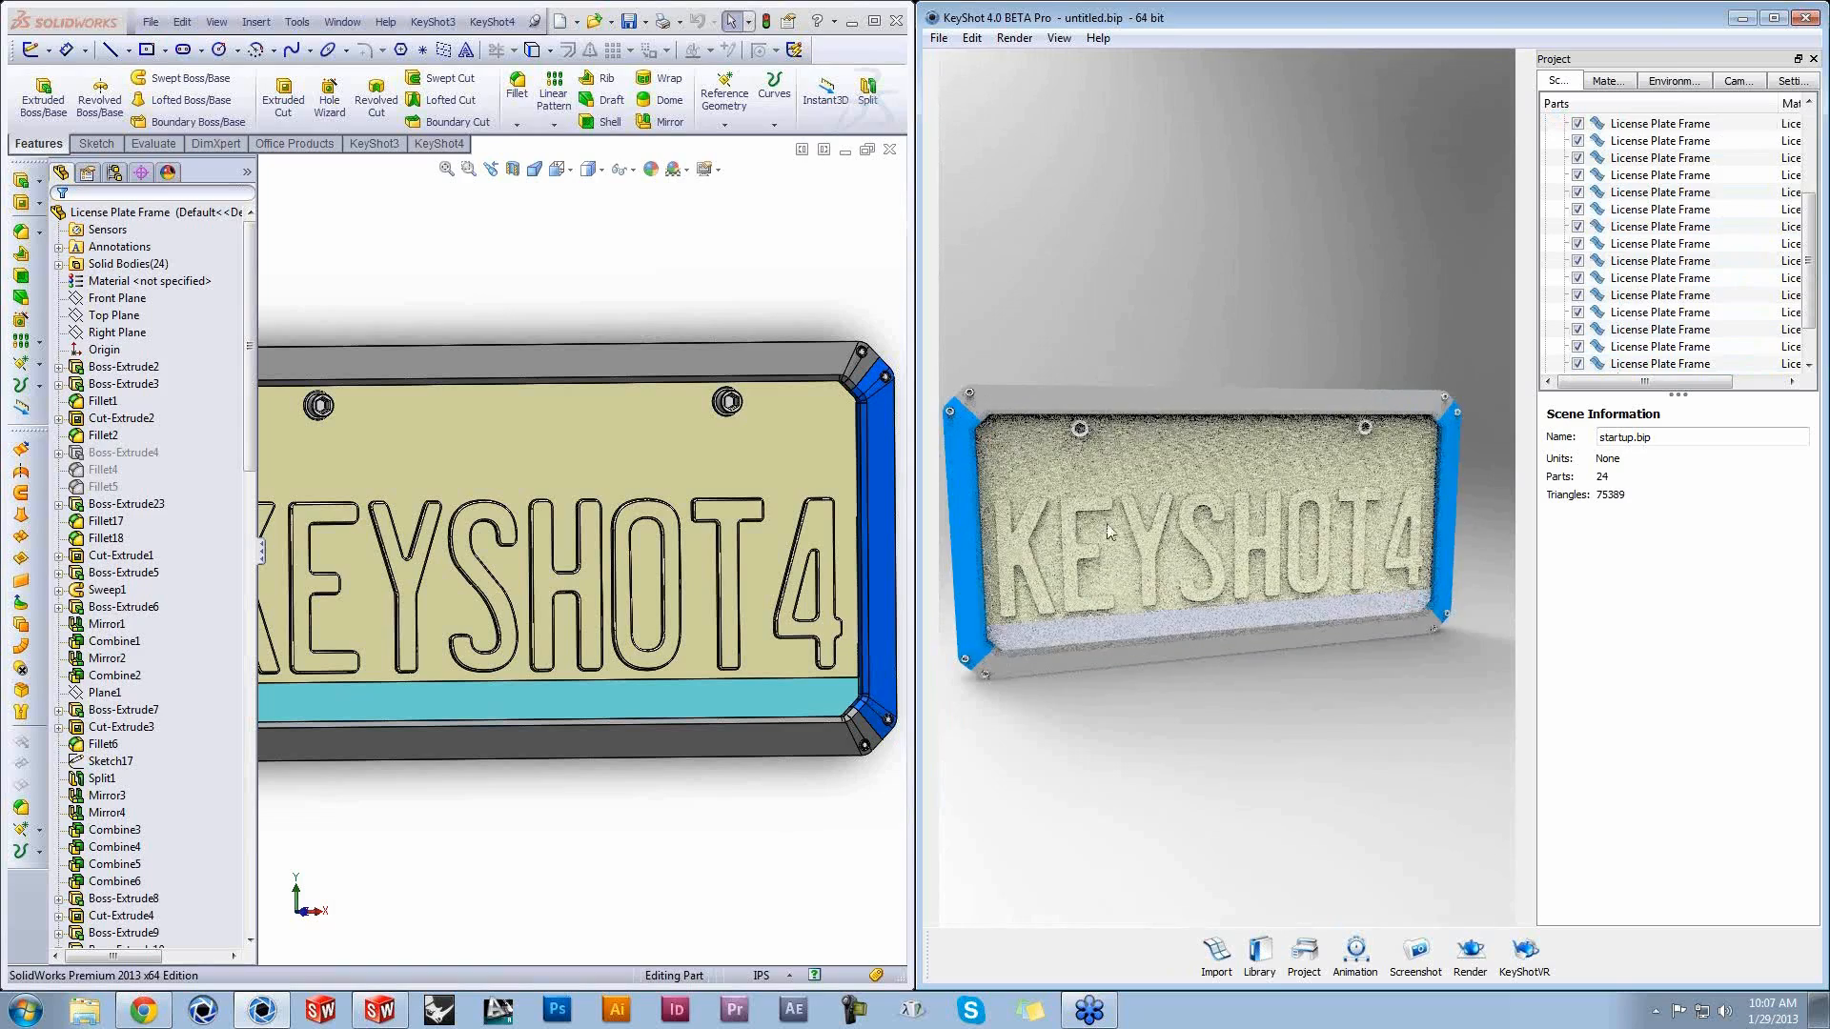
{"action": "middle_click_drag", "start_coordinate": [1250, 559], "coordinate": [1315, 566]}
{"action": "scroll", "coordinate": [1307, 618], "scroll_direction": "up", "scroll_amount": 2}
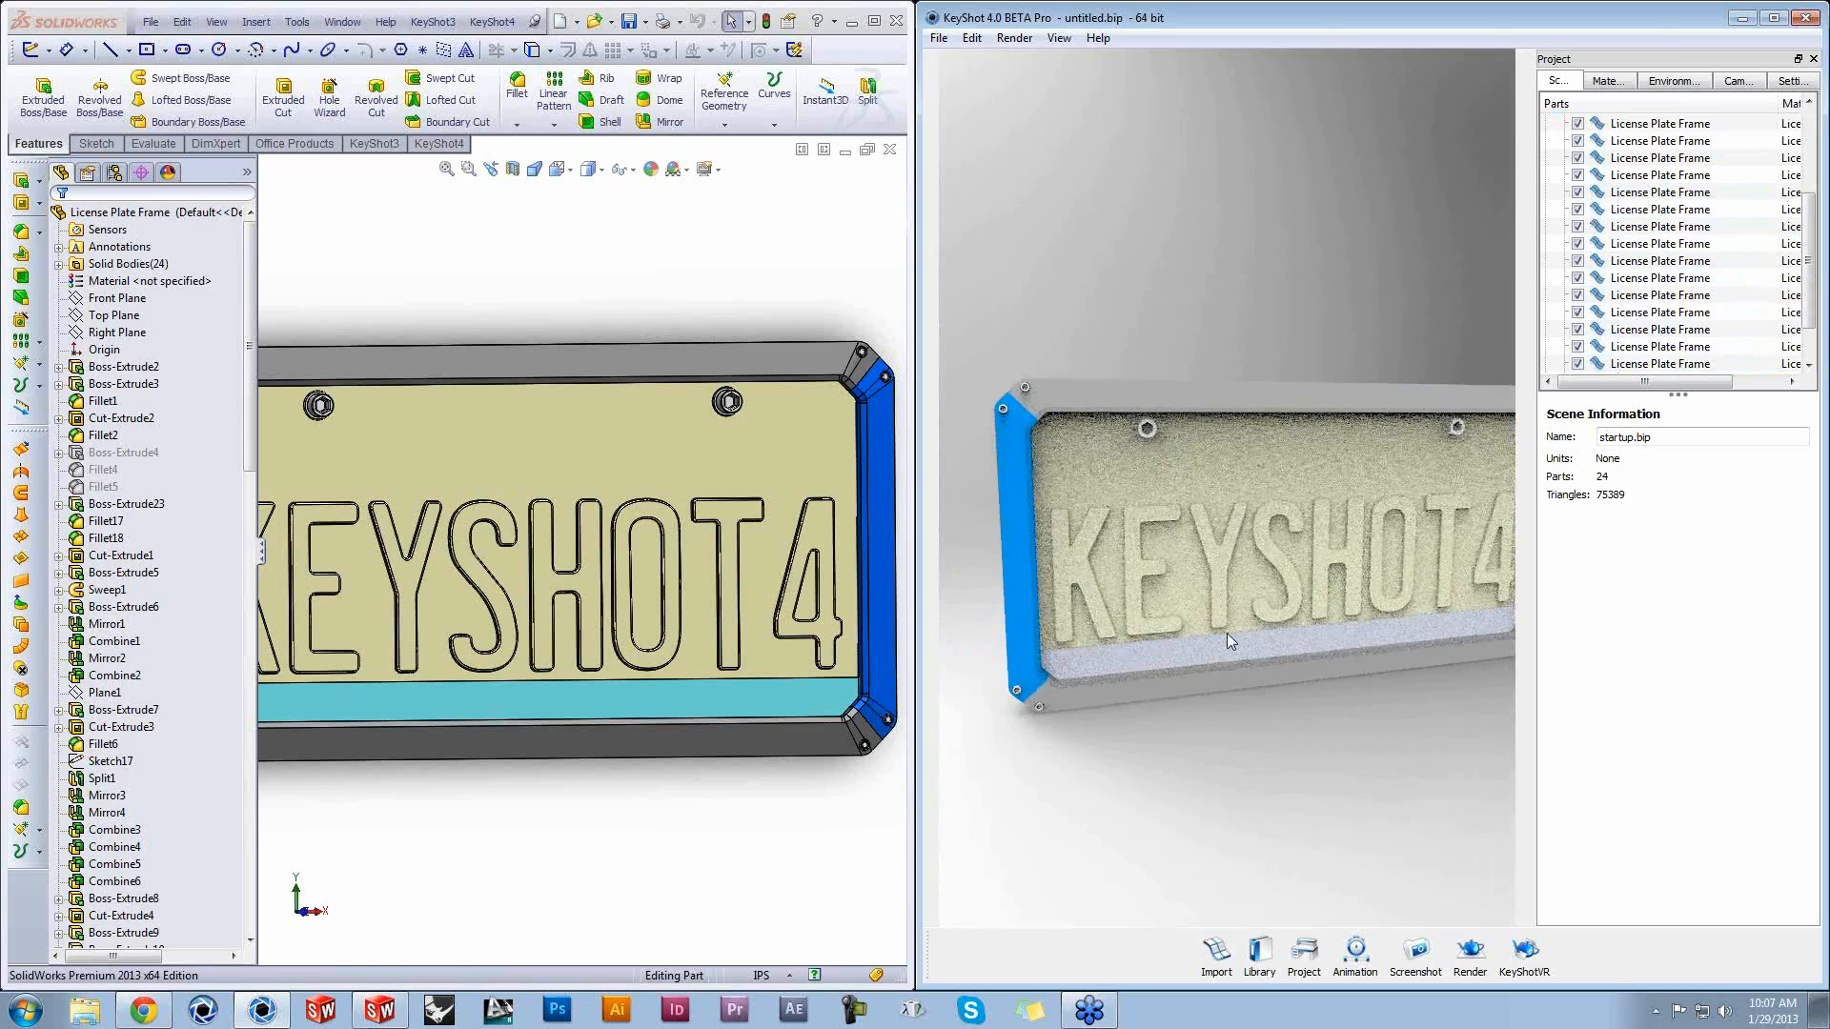
{"action": "middle_click_drag", "start_coordinate": [1232, 633], "coordinate": [1306, 647]}
{"action": "left_click_drag", "start_coordinate": [1205, 737], "coordinate": [1189, 724]}
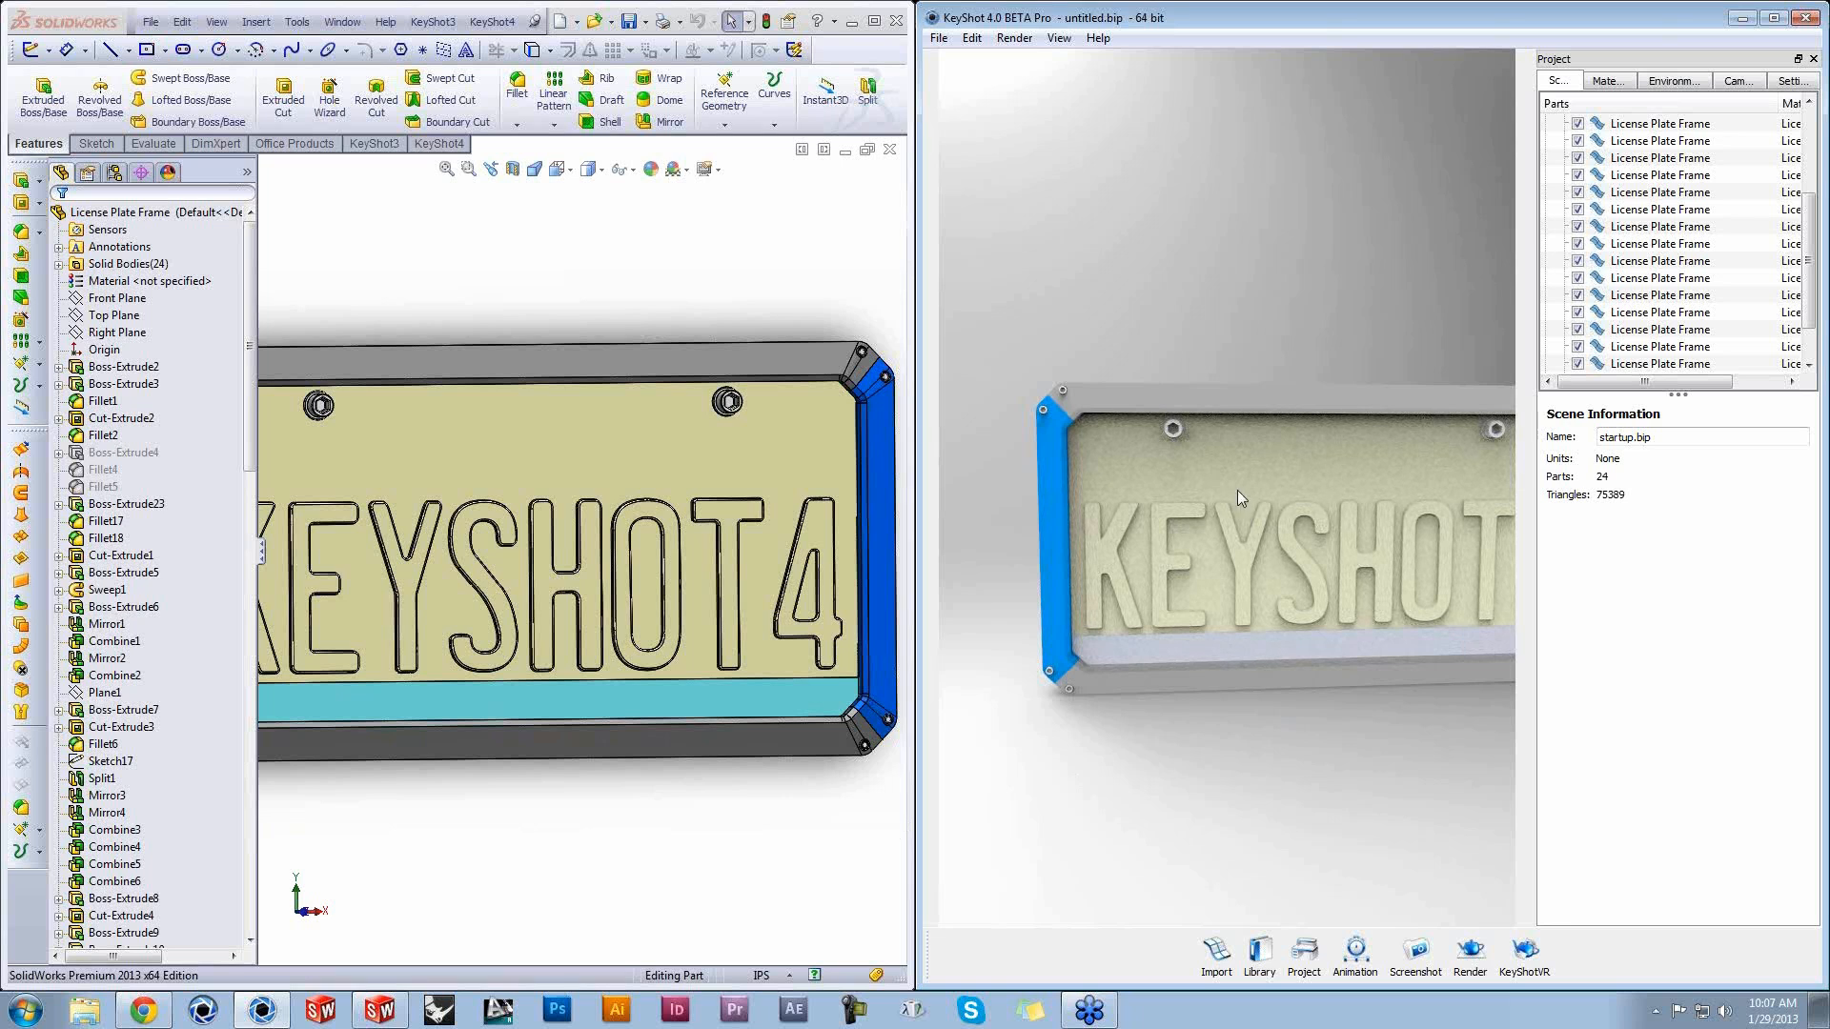
Step: Show the material library in a widened KeyShot window and search it for anodized
{"action": "key", "text": "m"}
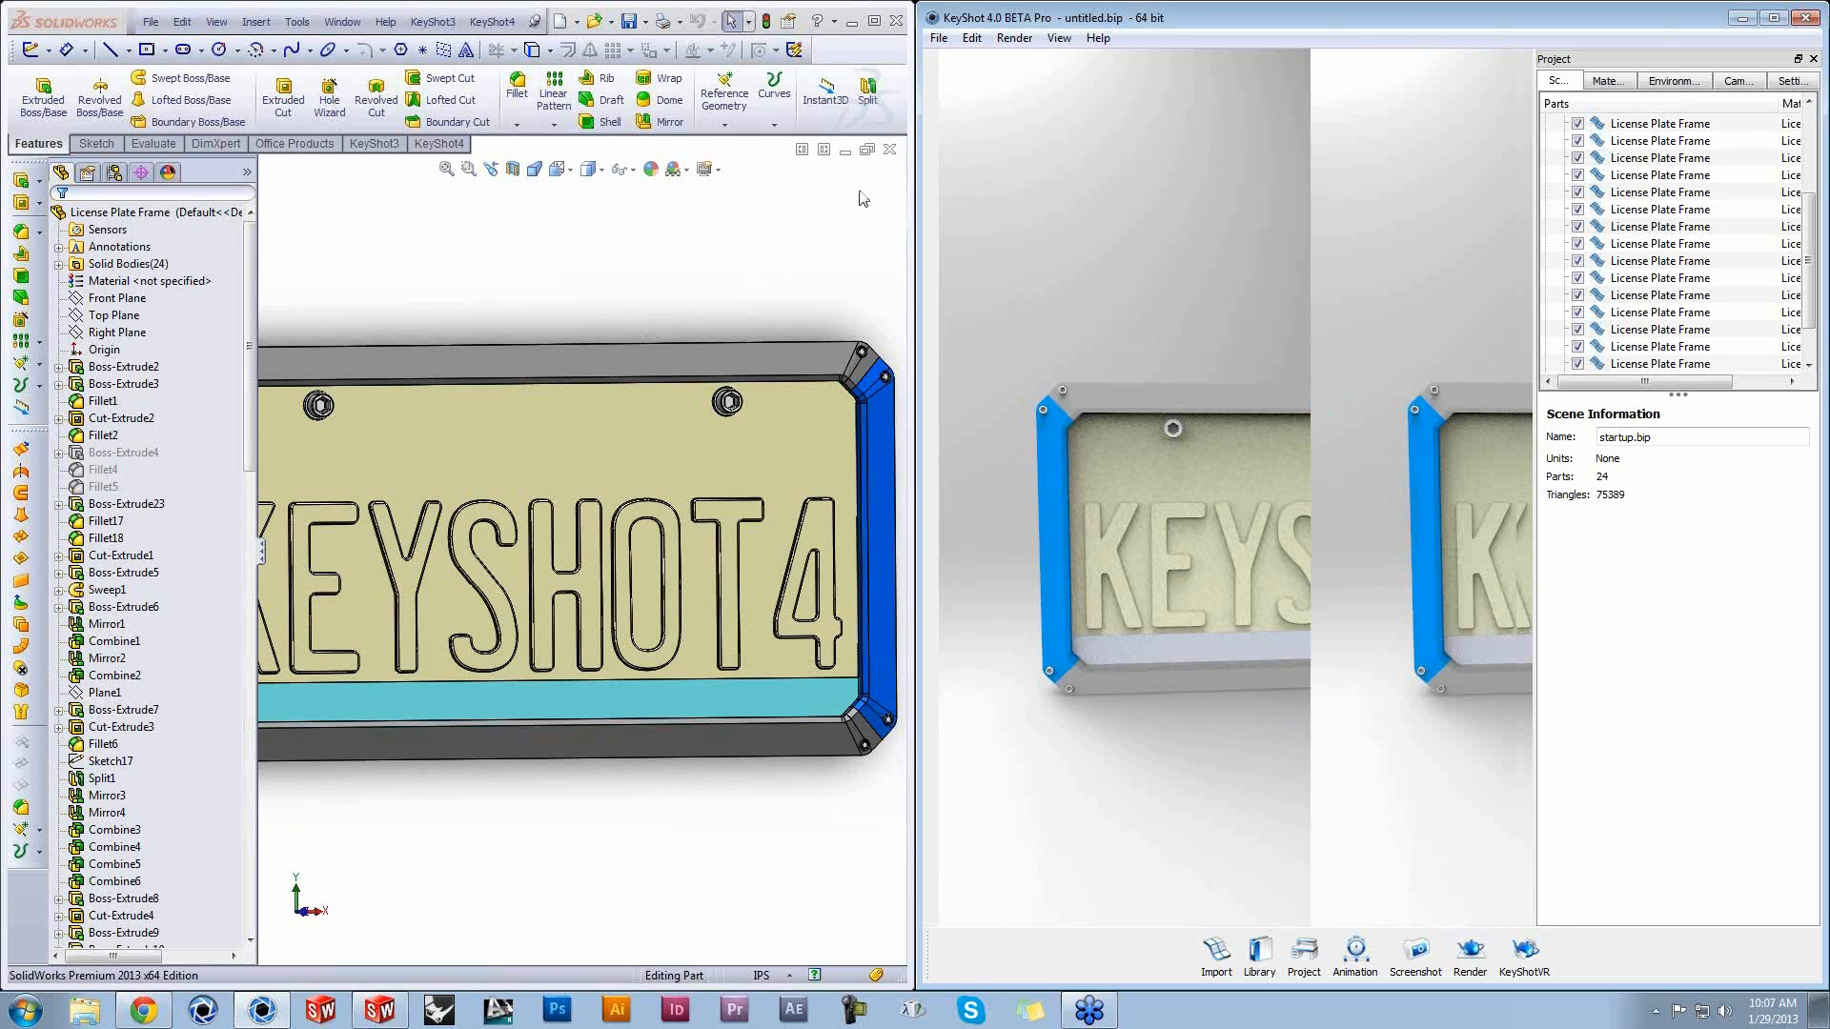
{"action": "left_click_drag", "start_coordinate": [919, 143], "coordinate": [284, 143]}
{"action": "left_click", "coordinate": [551, 102]}
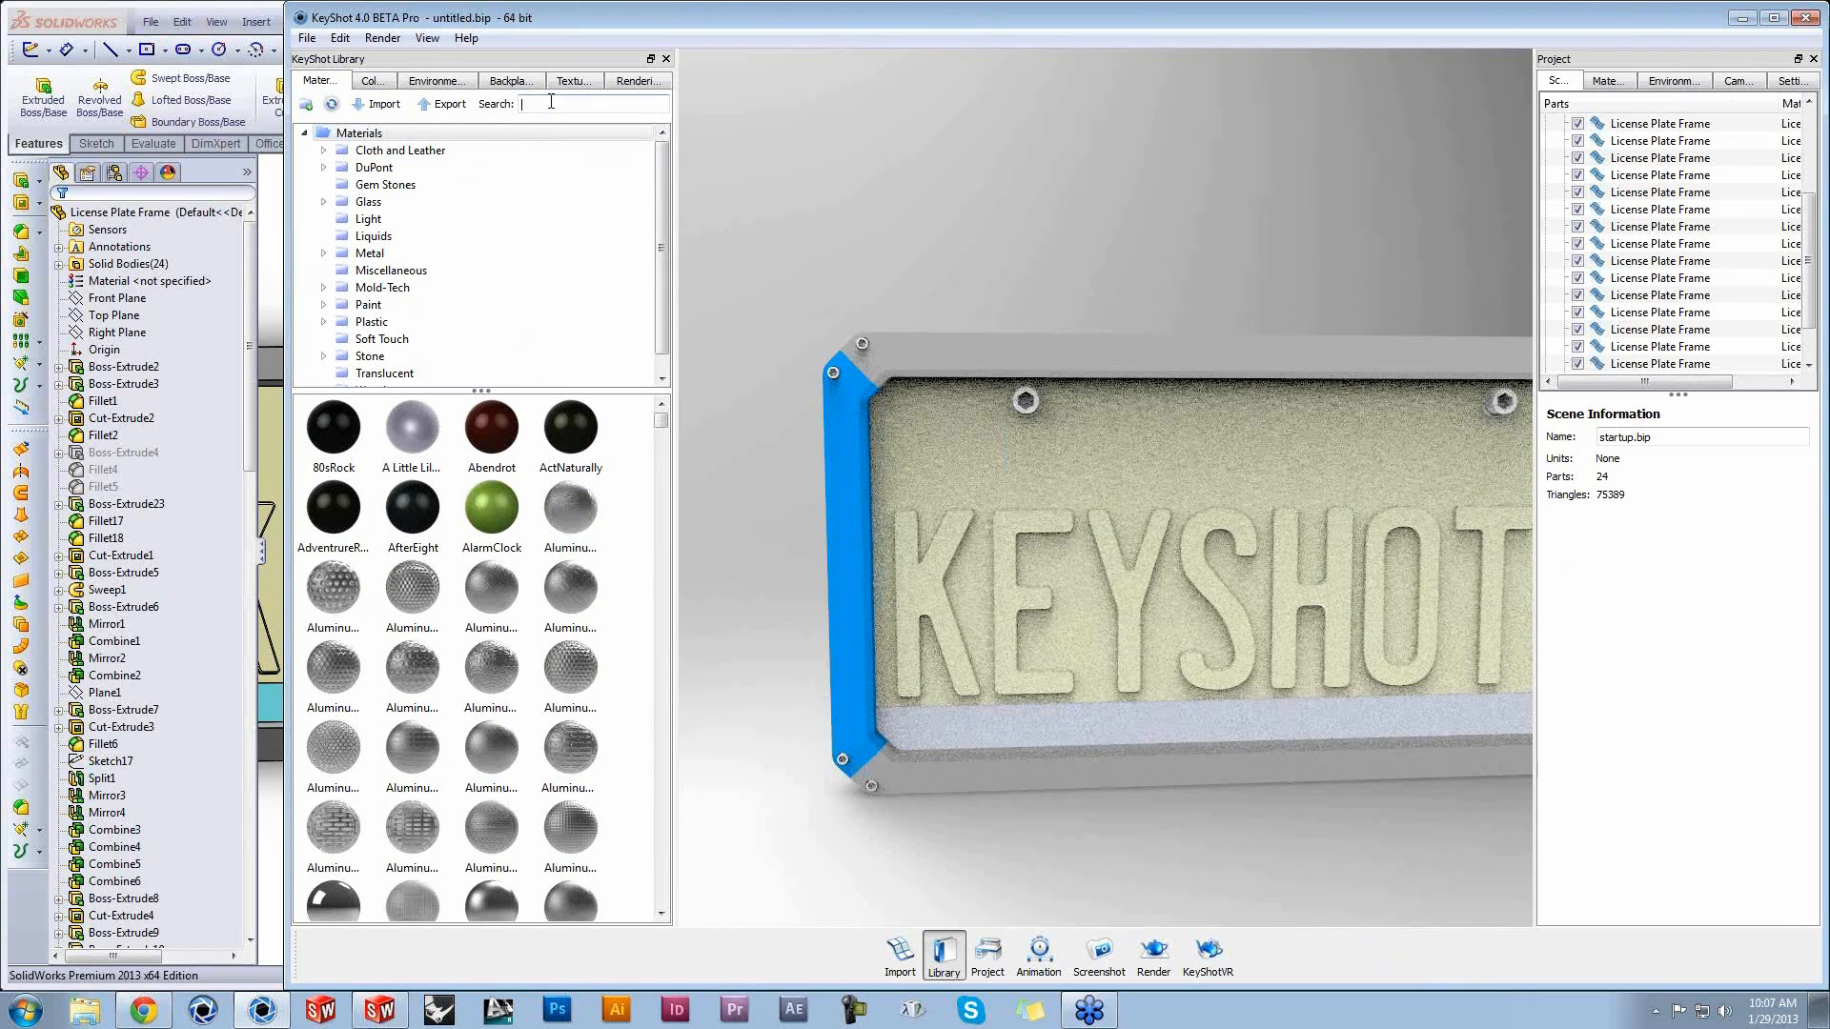
{"action": "type", "text": "alum"}
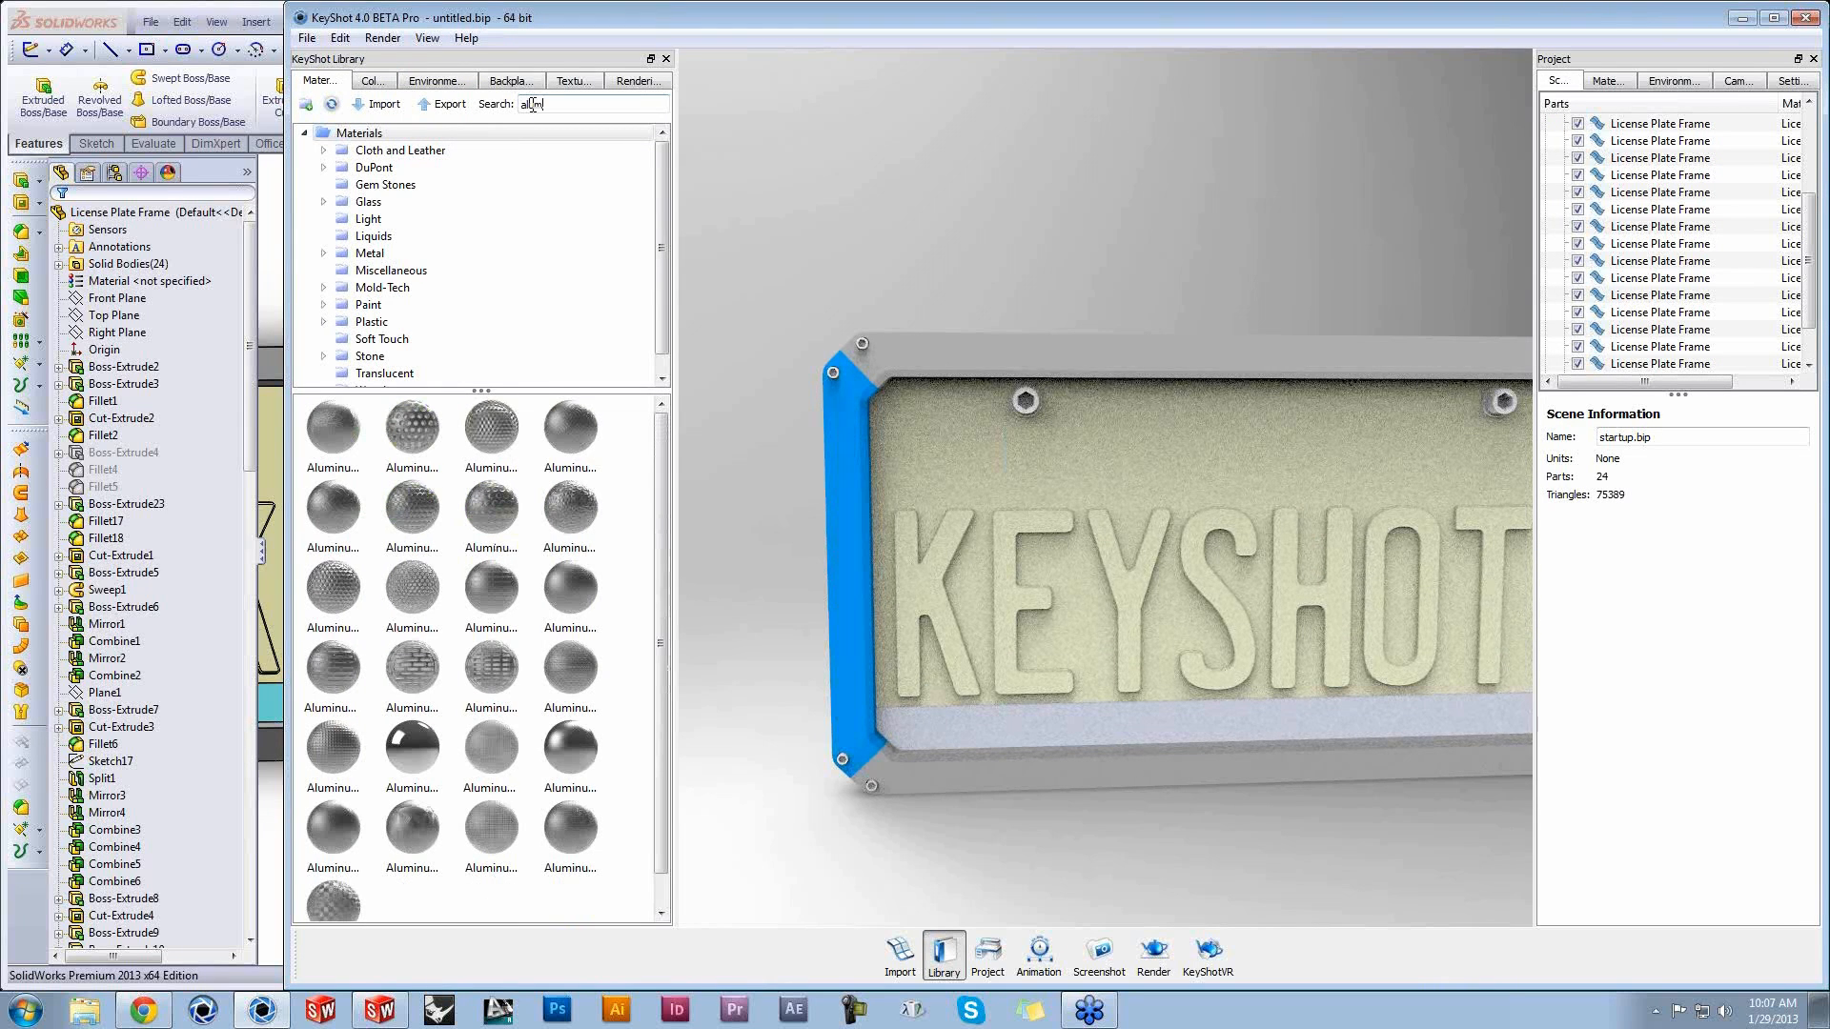
{"action": "key", "text": "BackSpace"}
{"action": "key", "text": "BackSpace"}
{"action": "key", "text": "BackSpace"}
{"action": "type", "text": "nodized"}
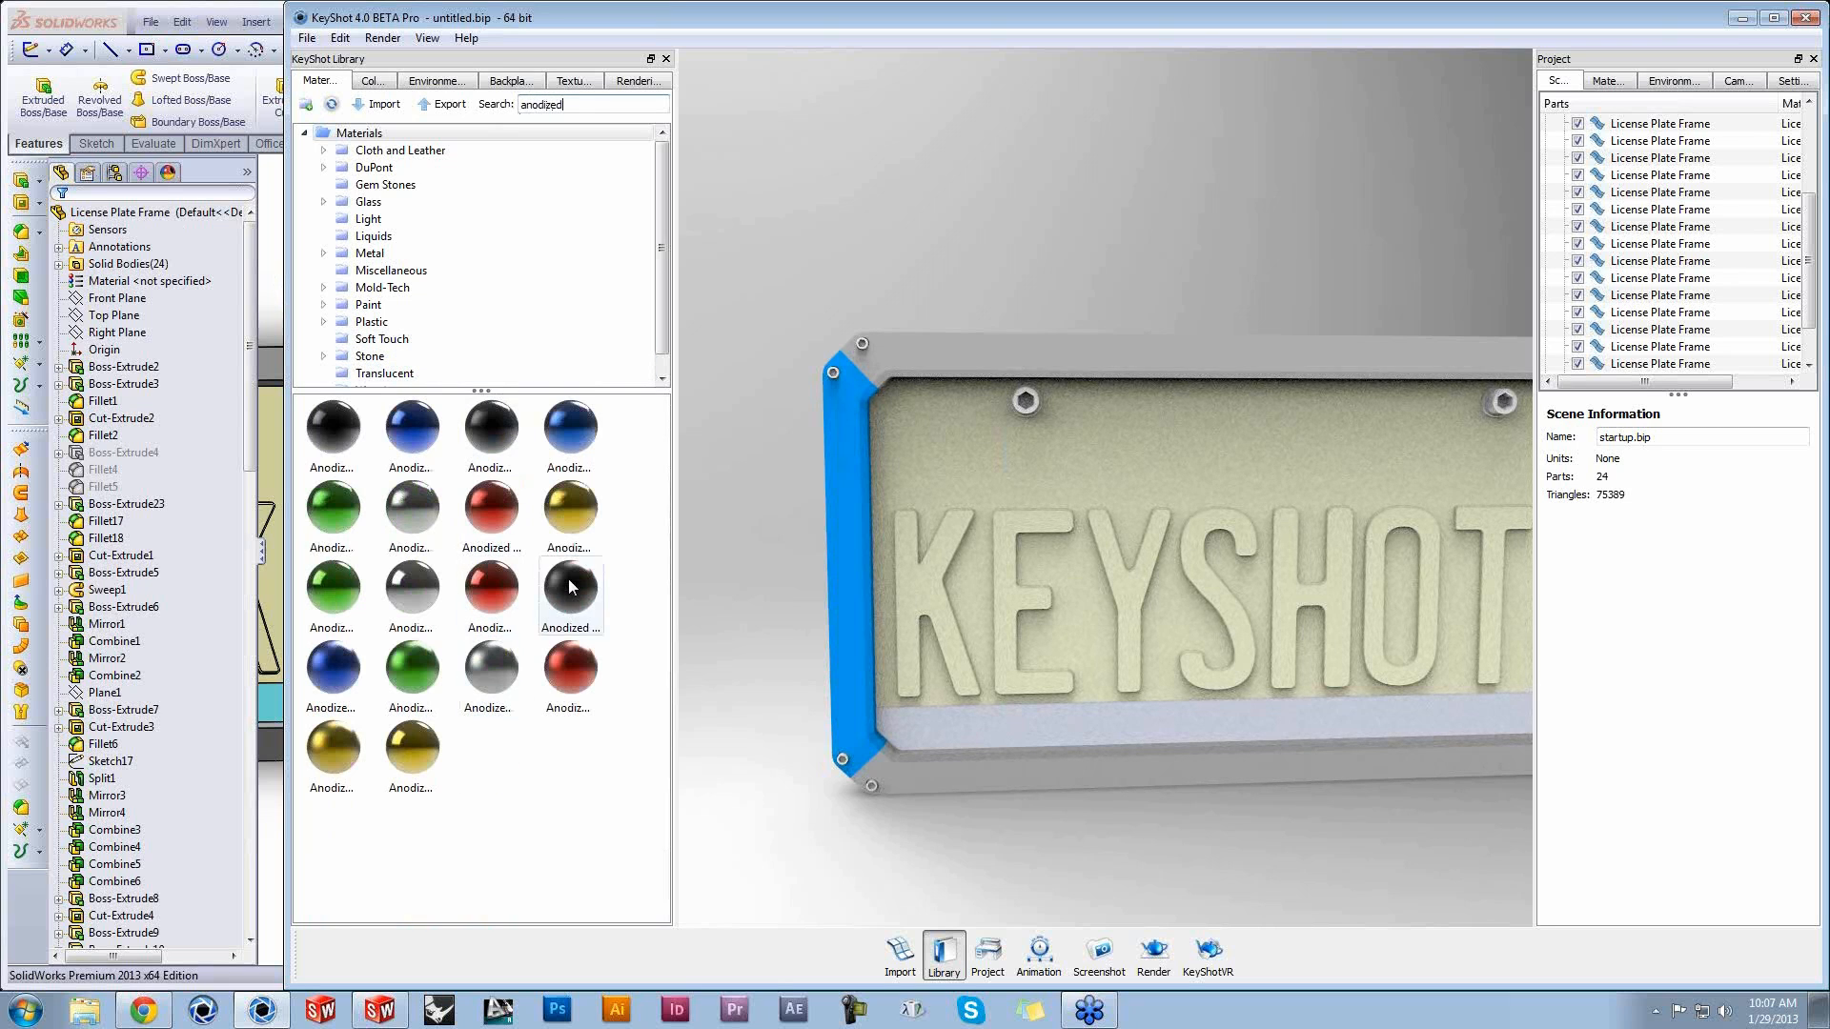
Step: Apply anodized materials to the license plate: black on the lower strip, grey on the outer frame and blue on the side piece
{"action": "left_click_drag", "start_coordinate": [568, 580], "coordinate": [890, 707]}
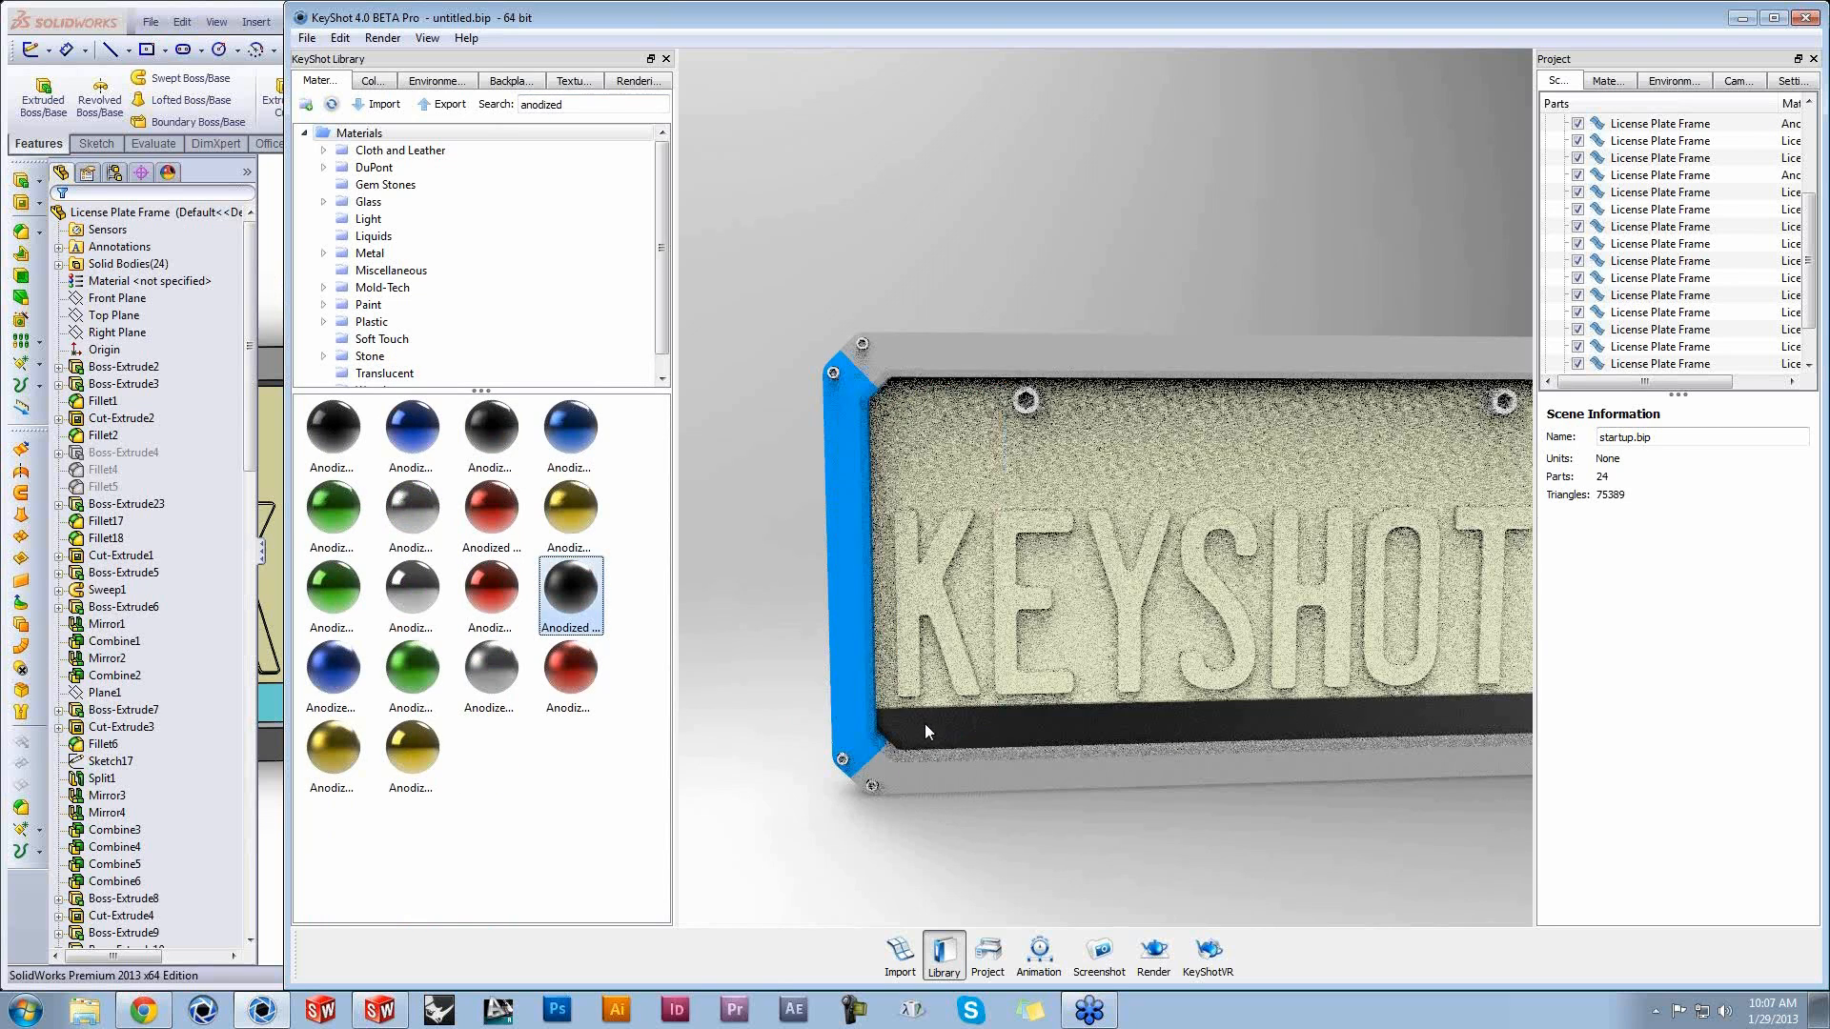
{"action": "left_click_drag", "start_coordinate": [500, 682], "coordinate": [936, 774]}
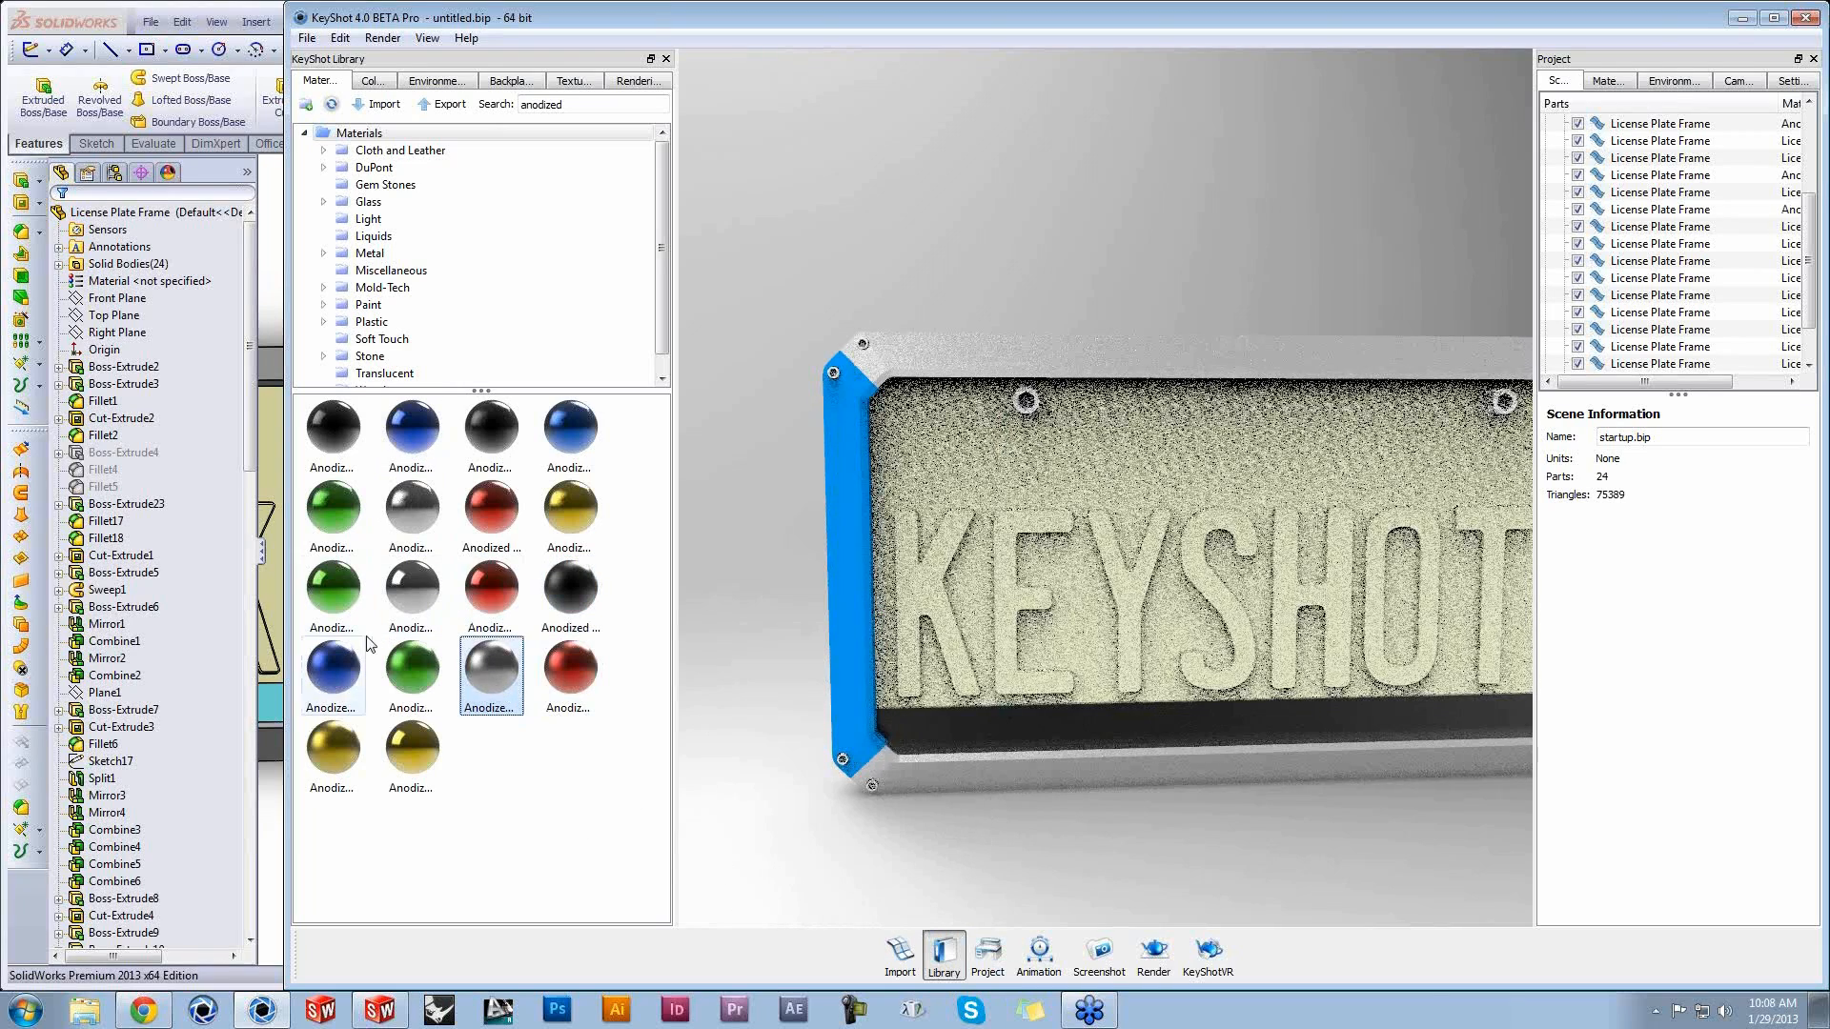
{"action": "left_click_drag", "start_coordinate": [360, 652], "coordinate": [848, 626]}
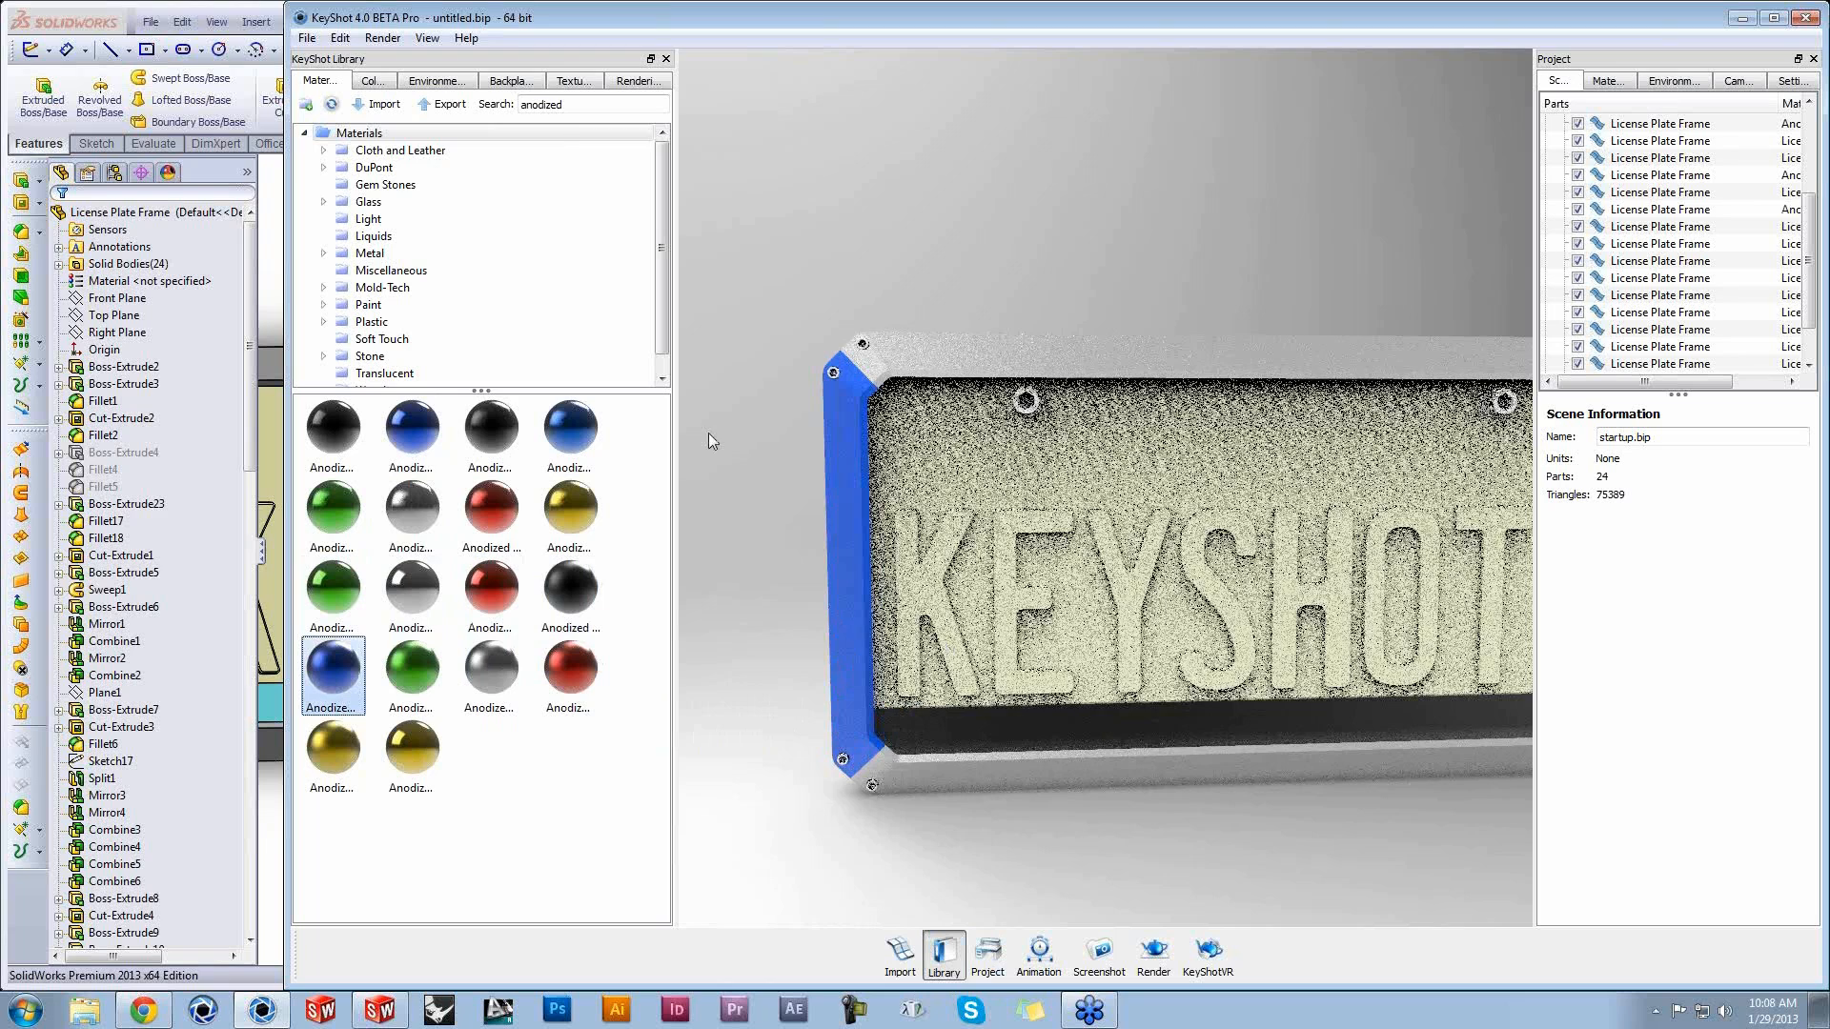
Step: Search the material library for metallic paint white and apply the paint found to the plate's background
{"action": "left_click_drag", "start_coordinate": [585, 101], "coordinate": [375, 109]}
{"action": "type", "text": "met"}
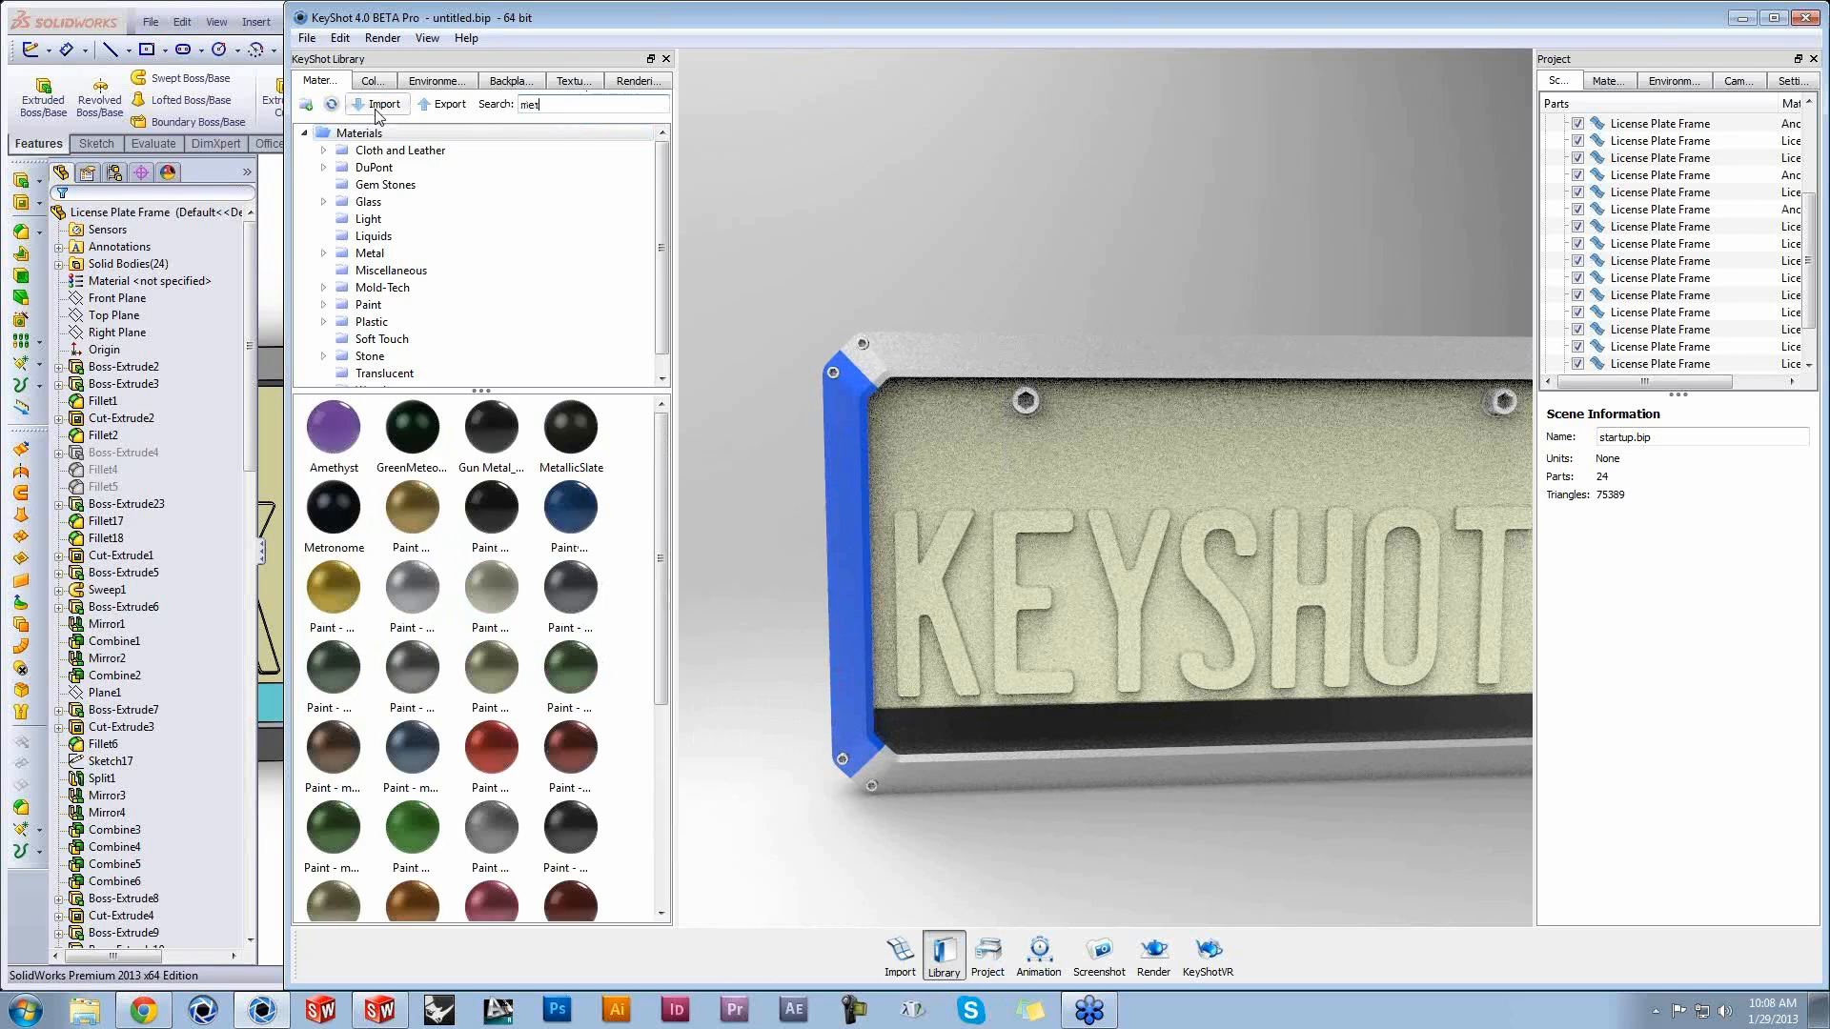
{"action": "type", "text": "allic paint"}
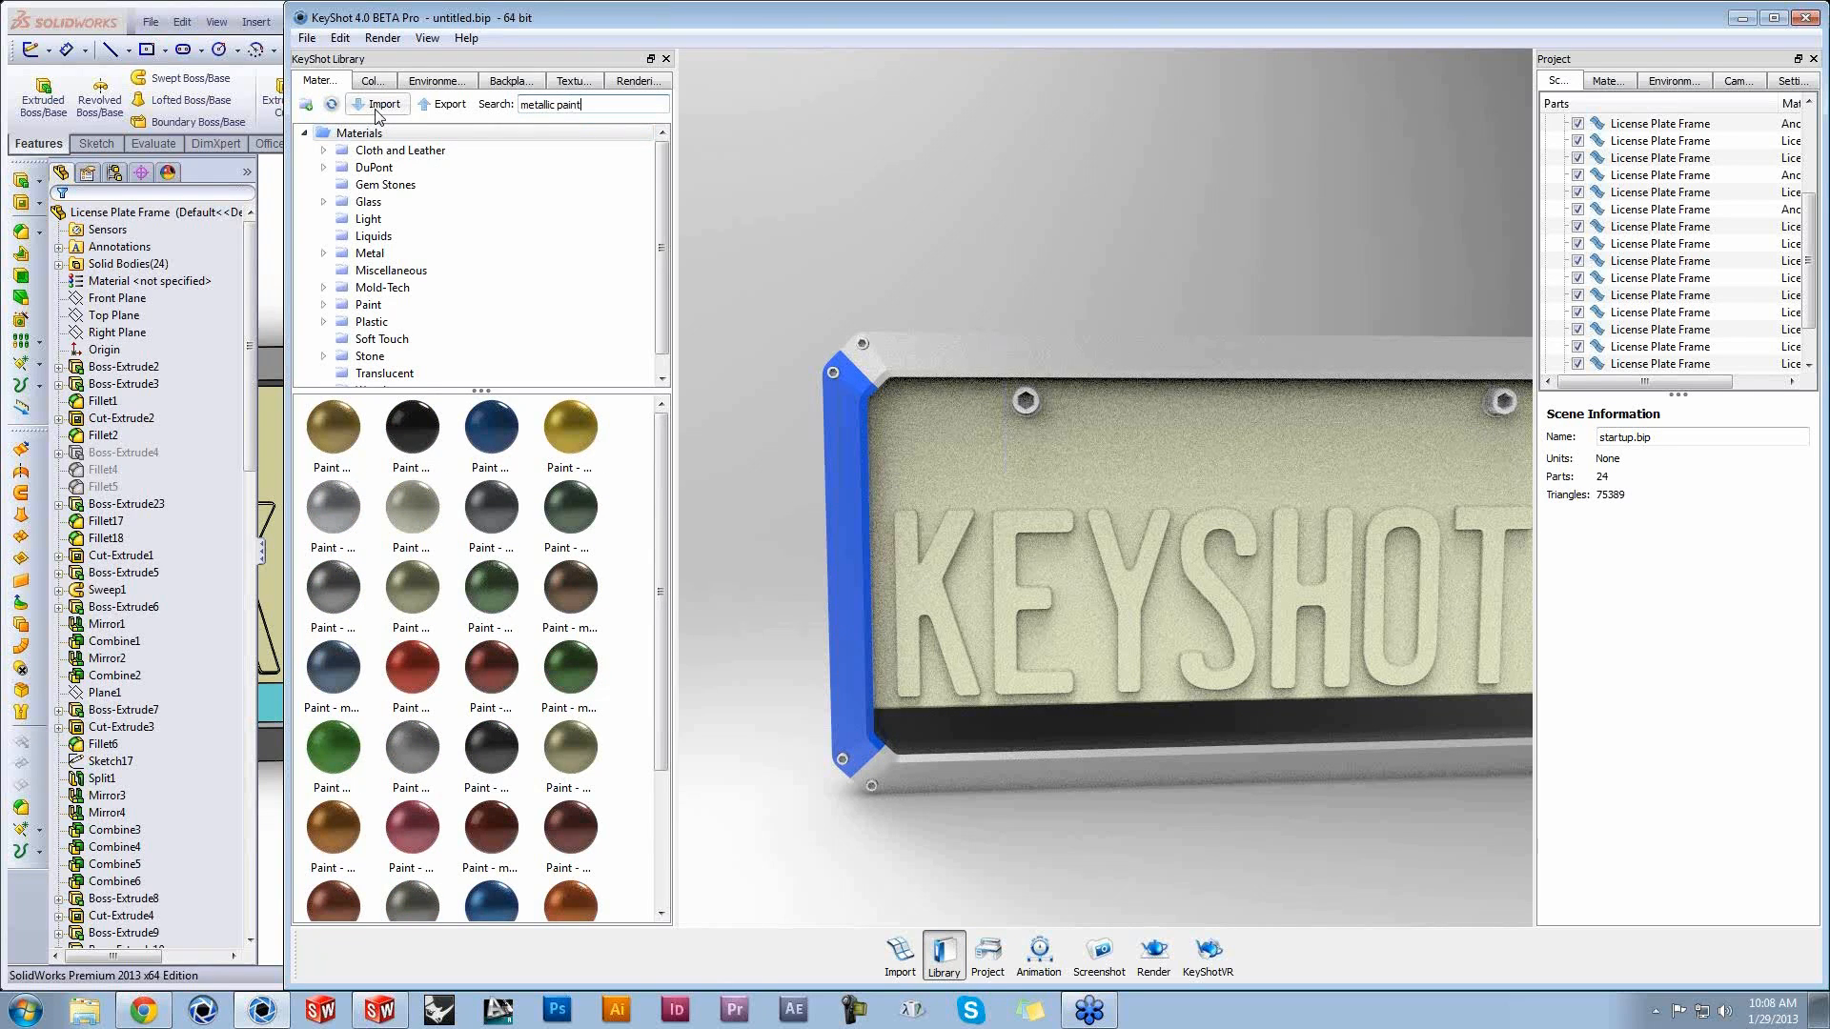
{"action": "type", "text": " white"}
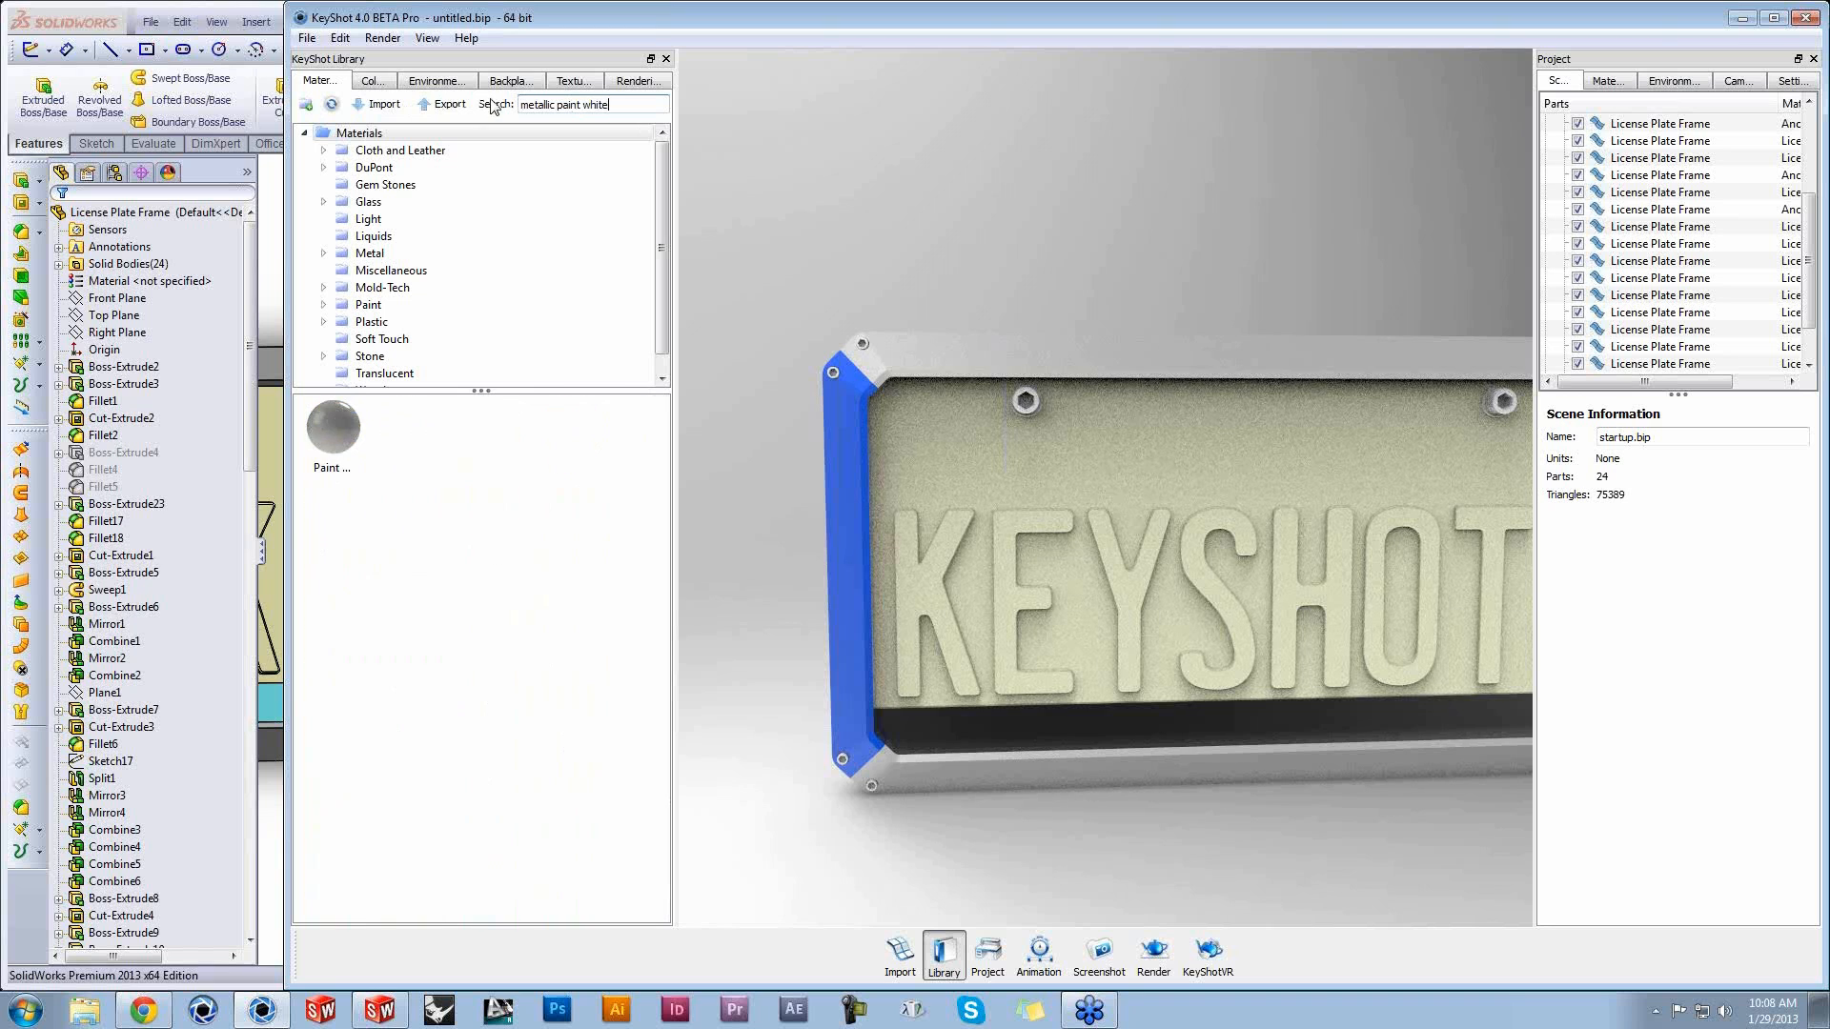
{"action": "left_click_drag", "start_coordinate": [332, 431], "coordinate": [1029, 503]}
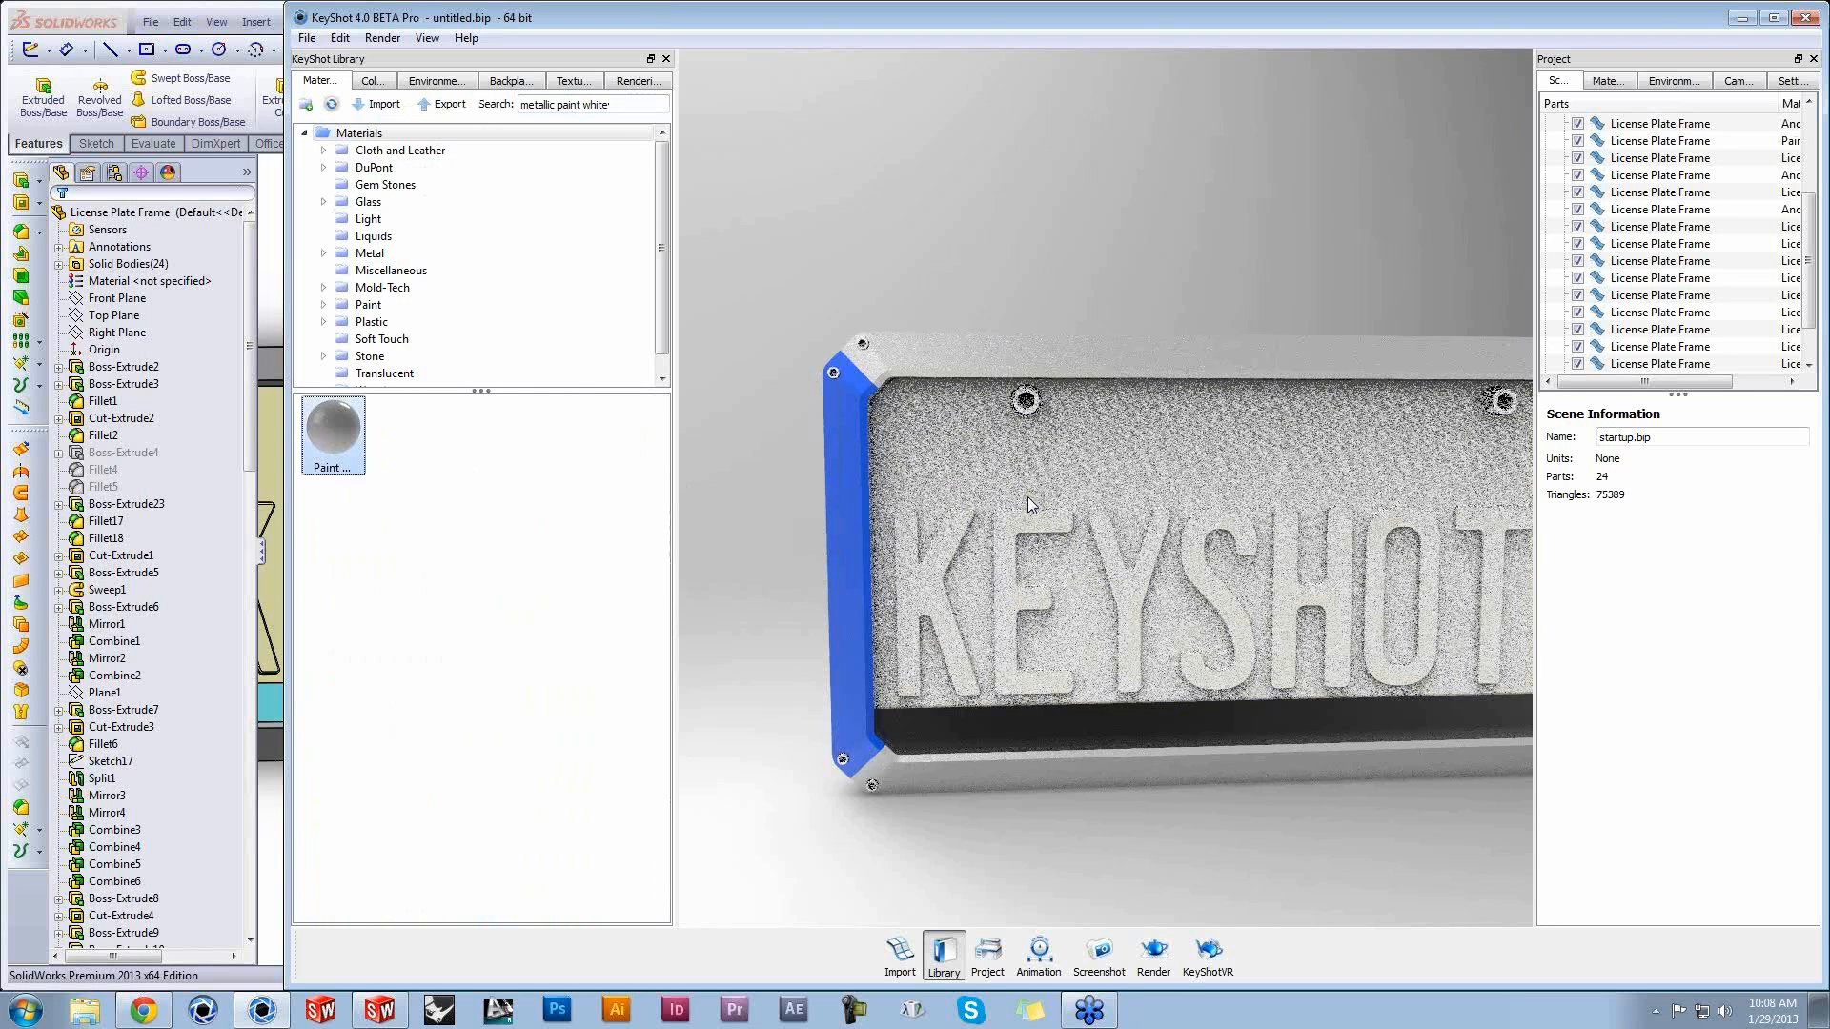
Step: Search the material library for stainless steel and apply the second stainless steel material to the license plate's screws
{"action": "left_click_drag", "start_coordinate": [633, 106], "coordinate": [402, 127]}
{"action": "type", "text": "s"}
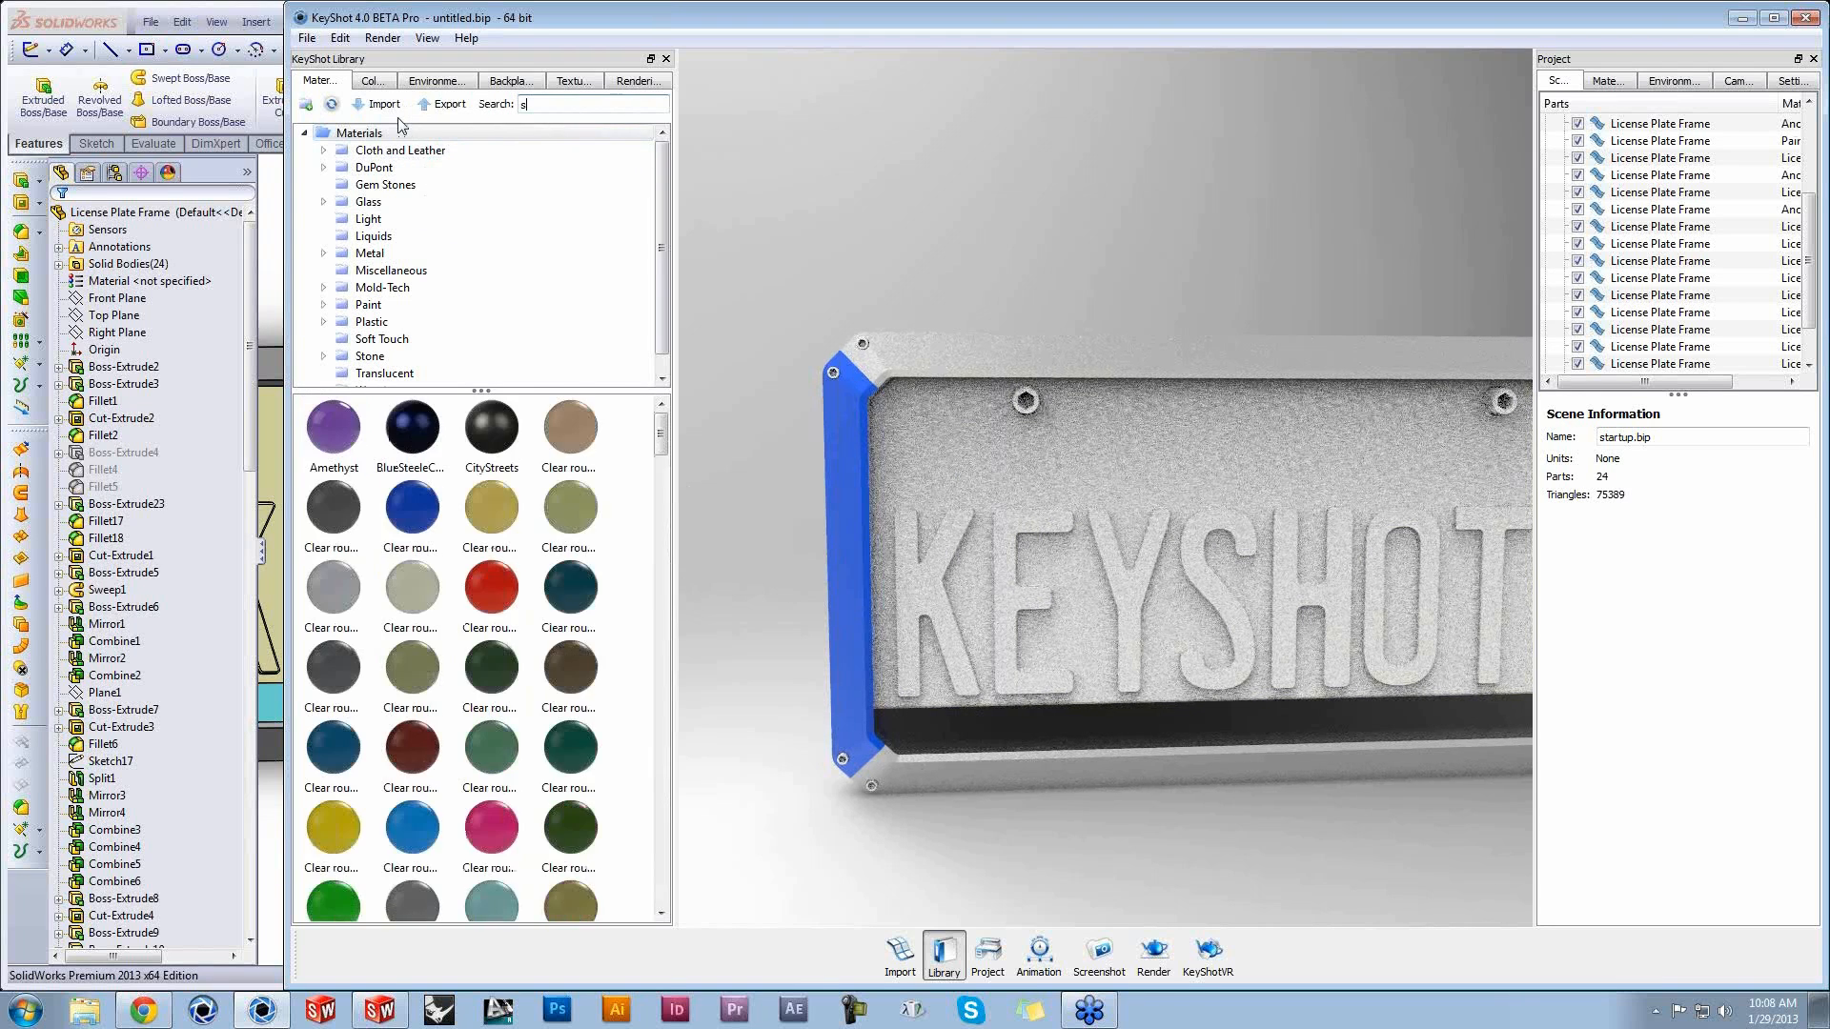
{"action": "type", "text": "tainless st"}
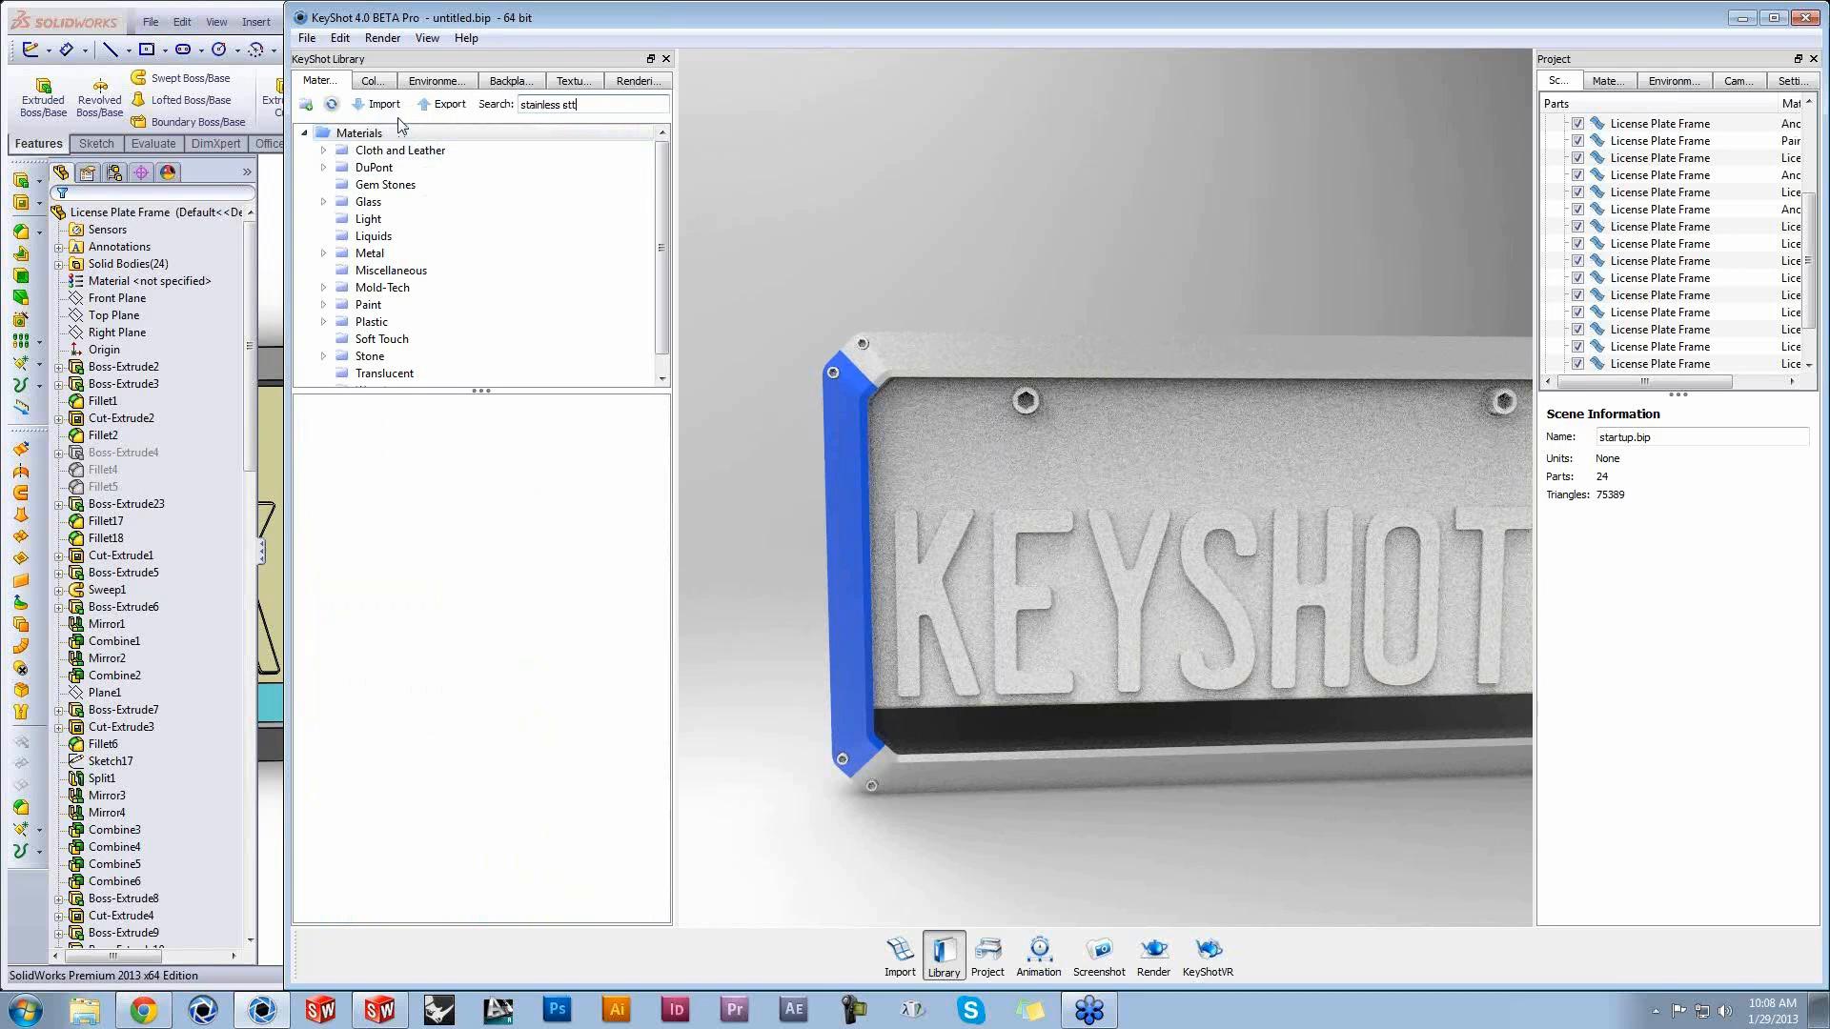
{"action": "type", "text": "eel"}
{"action": "left_click_drag", "start_coordinate": [411, 431], "coordinate": [1024, 400]}
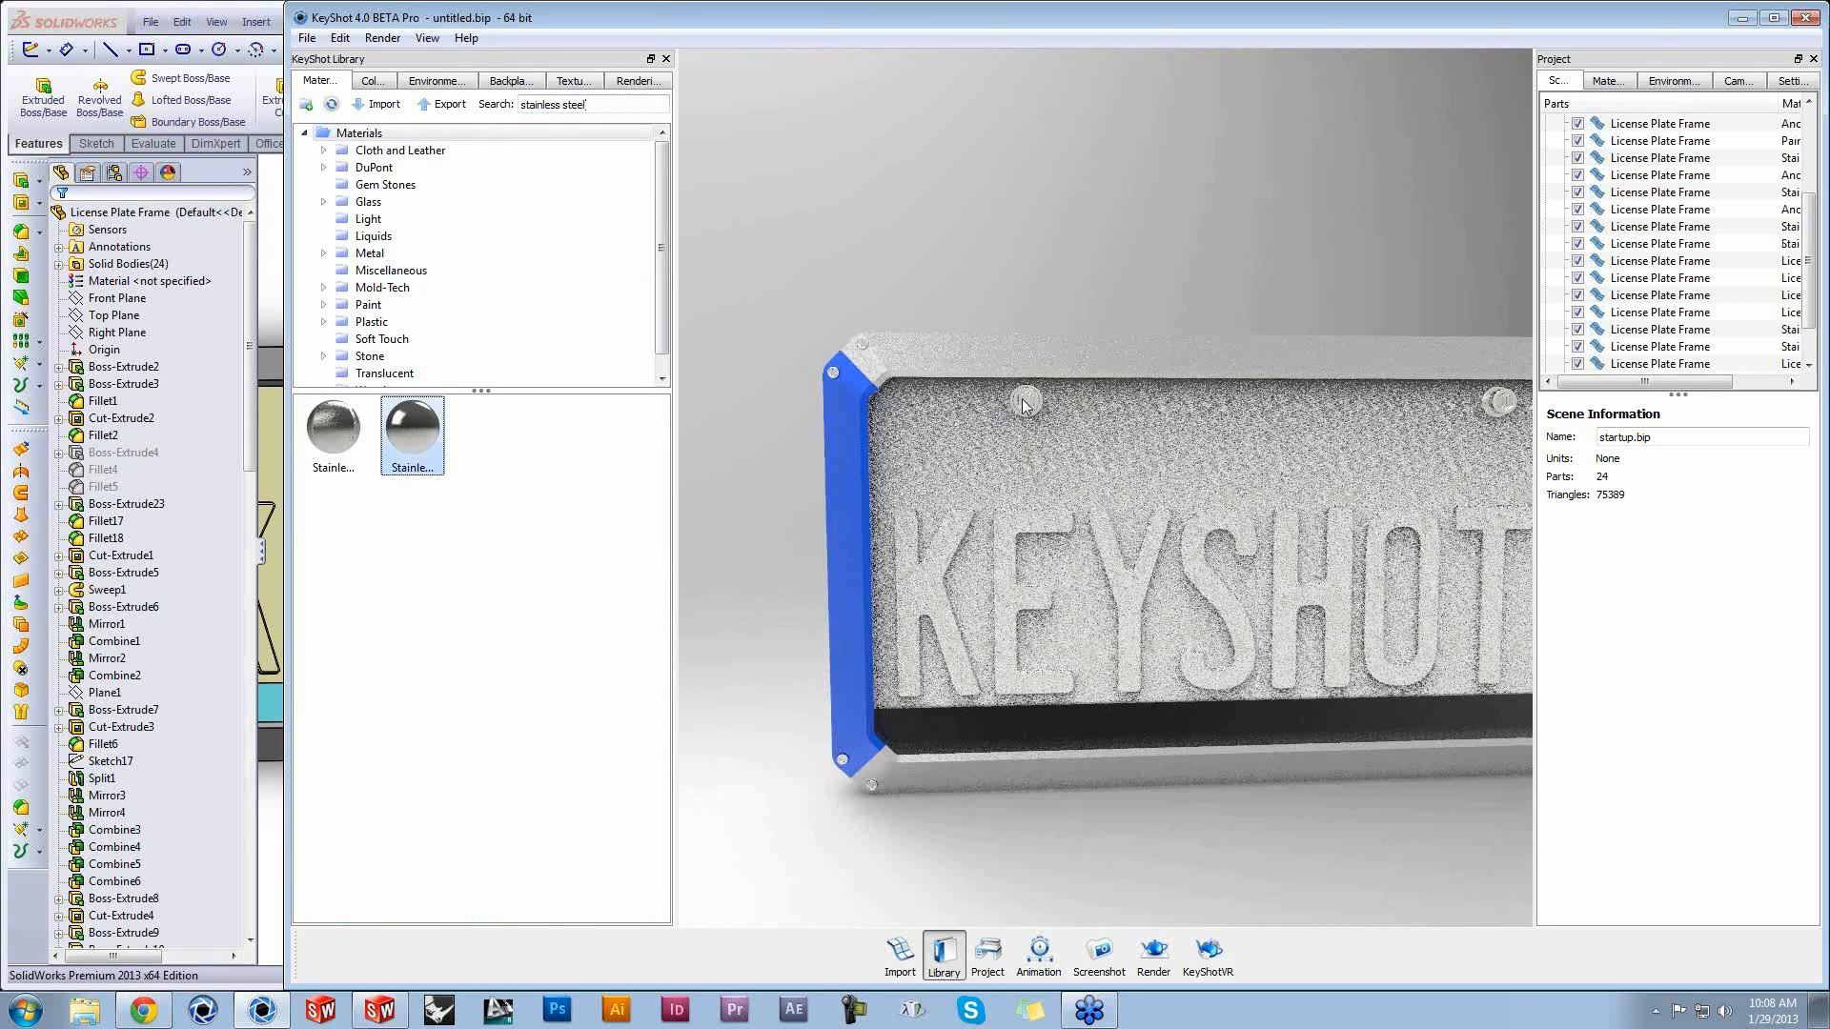
Step: Search the material library for rubber and apply it to the round bumpers on the back of the license plate
{"action": "left_click_drag", "start_coordinate": [737, 523], "coordinate": [1163, 505]}
{"action": "left_click_drag", "start_coordinate": [610, 105], "coordinate": [388, 122]}
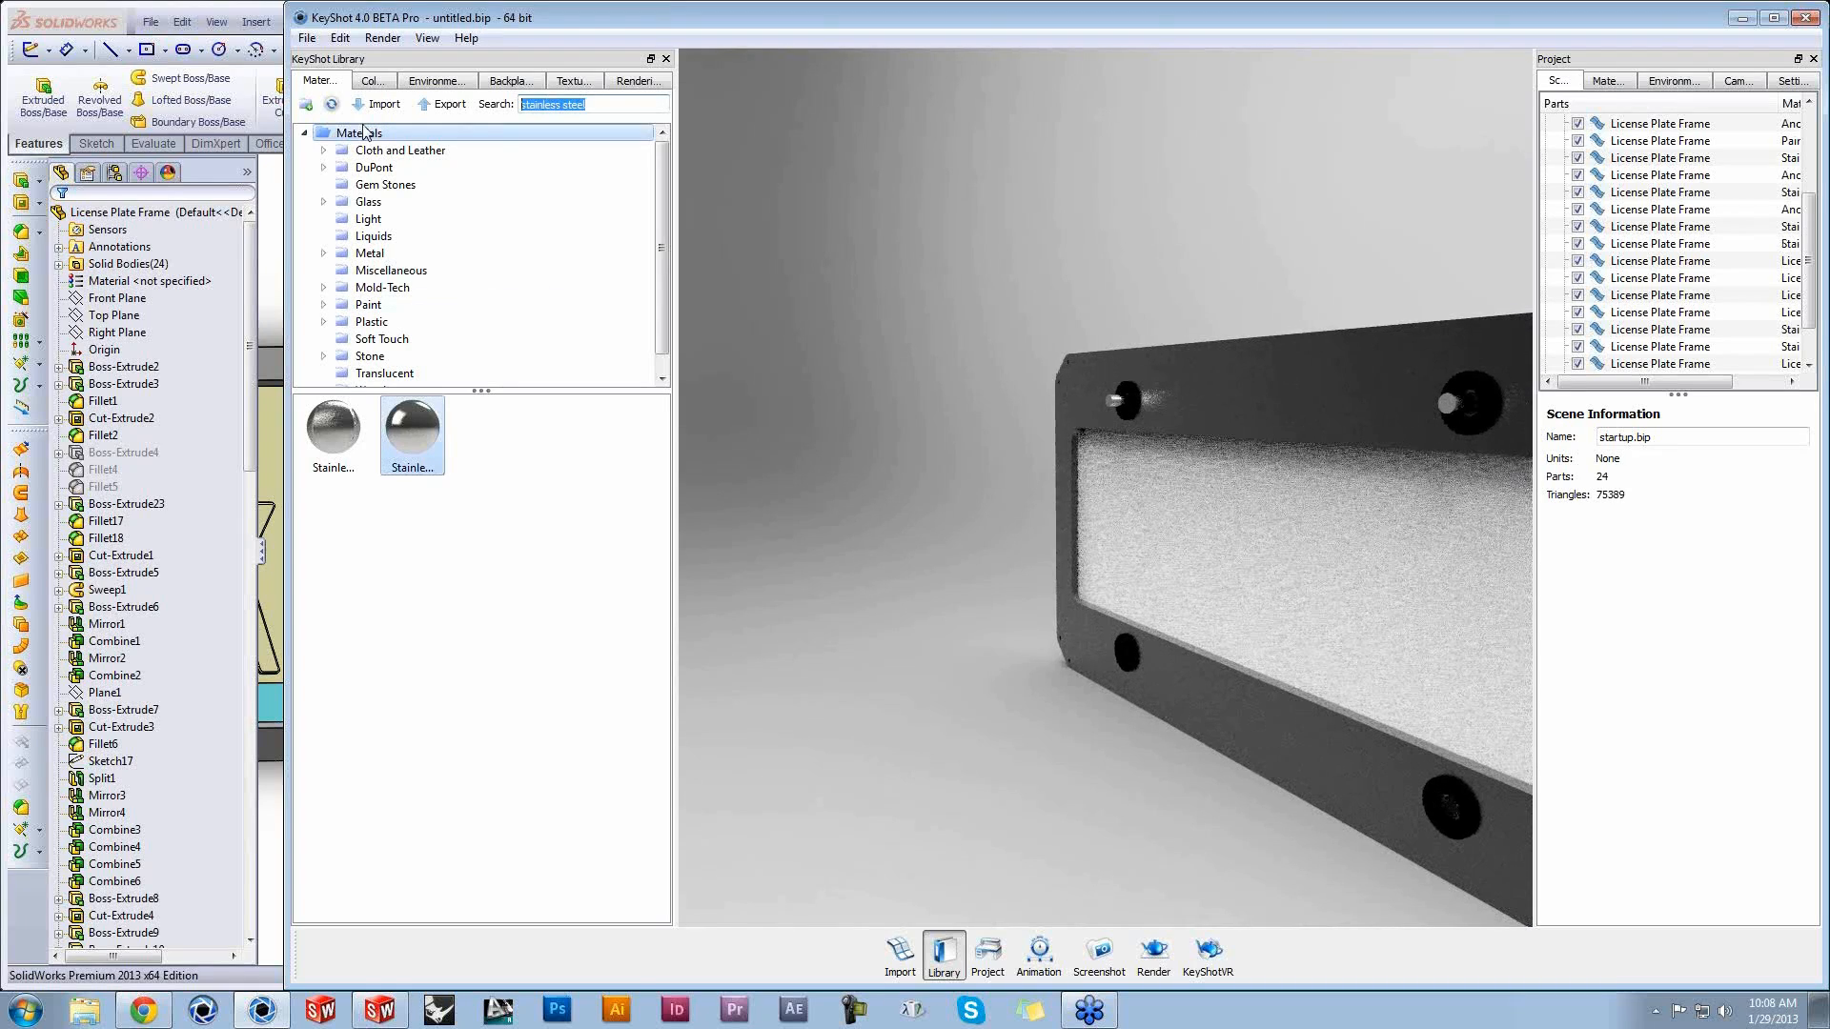
{"action": "type", "text": "rubber"}
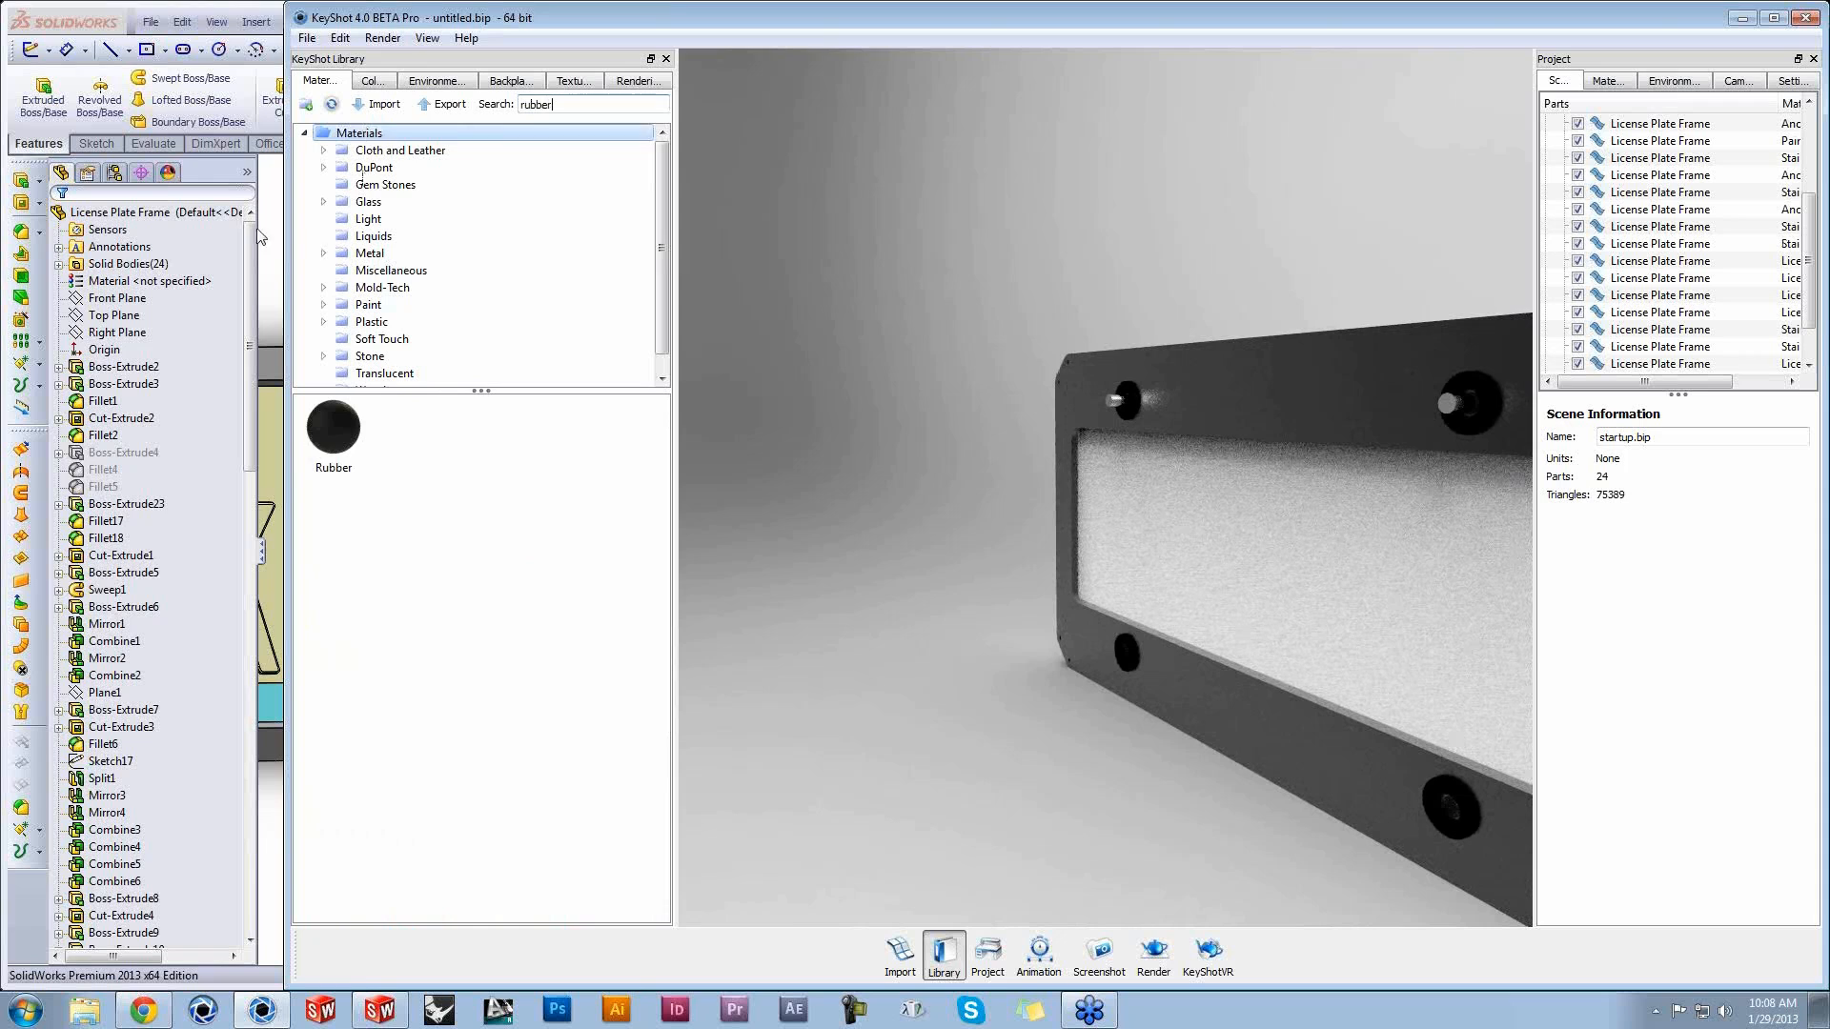
{"action": "left_click_drag", "start_coordinate": [349, 406], "coordinate": [1130, 661]}
Step: Hide the library and project windows and narrow KeyShot to fit beside SolidWorks with the whole plate front centred in view
{"action": "left_click_drag", "start_coordinate": [1281, 209], "coordinate": [762, 168]}
{"action": "left_click", "coordinate": [666, 59]}
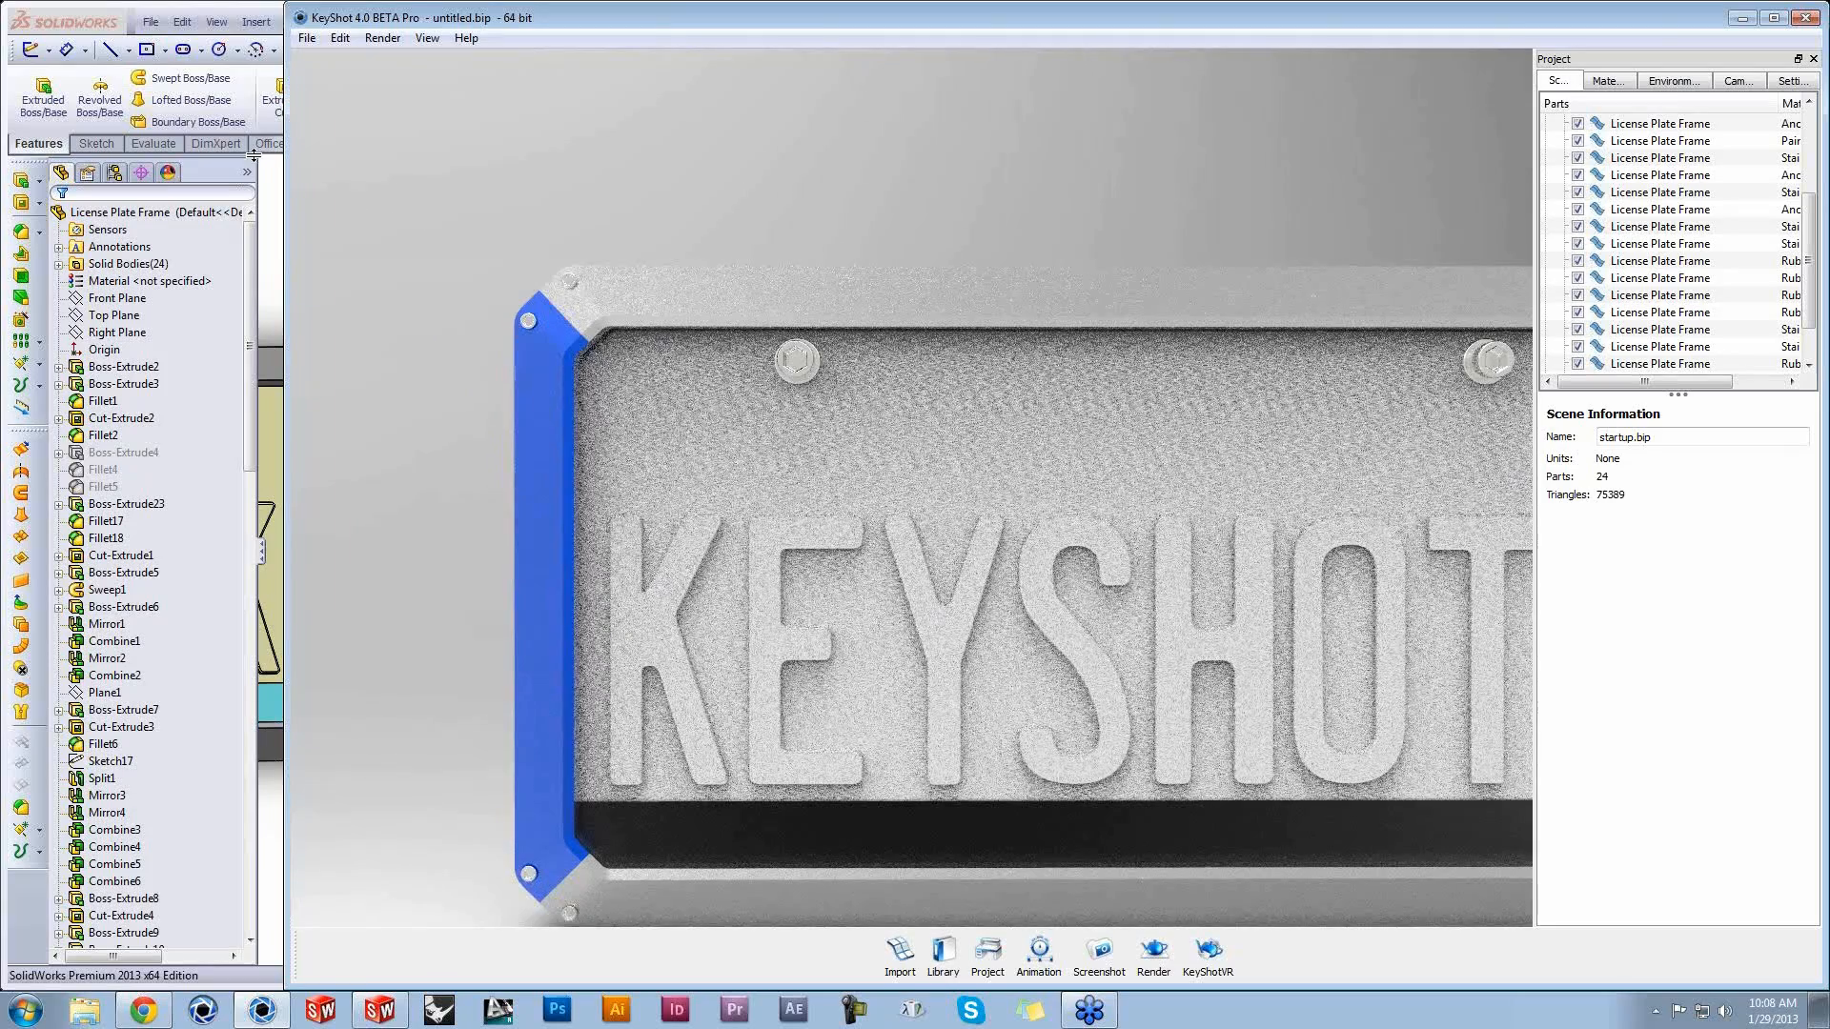
{"action": "left_click_drag", "start_coordinate": [291, 155], "coordinate": [819, 154]}
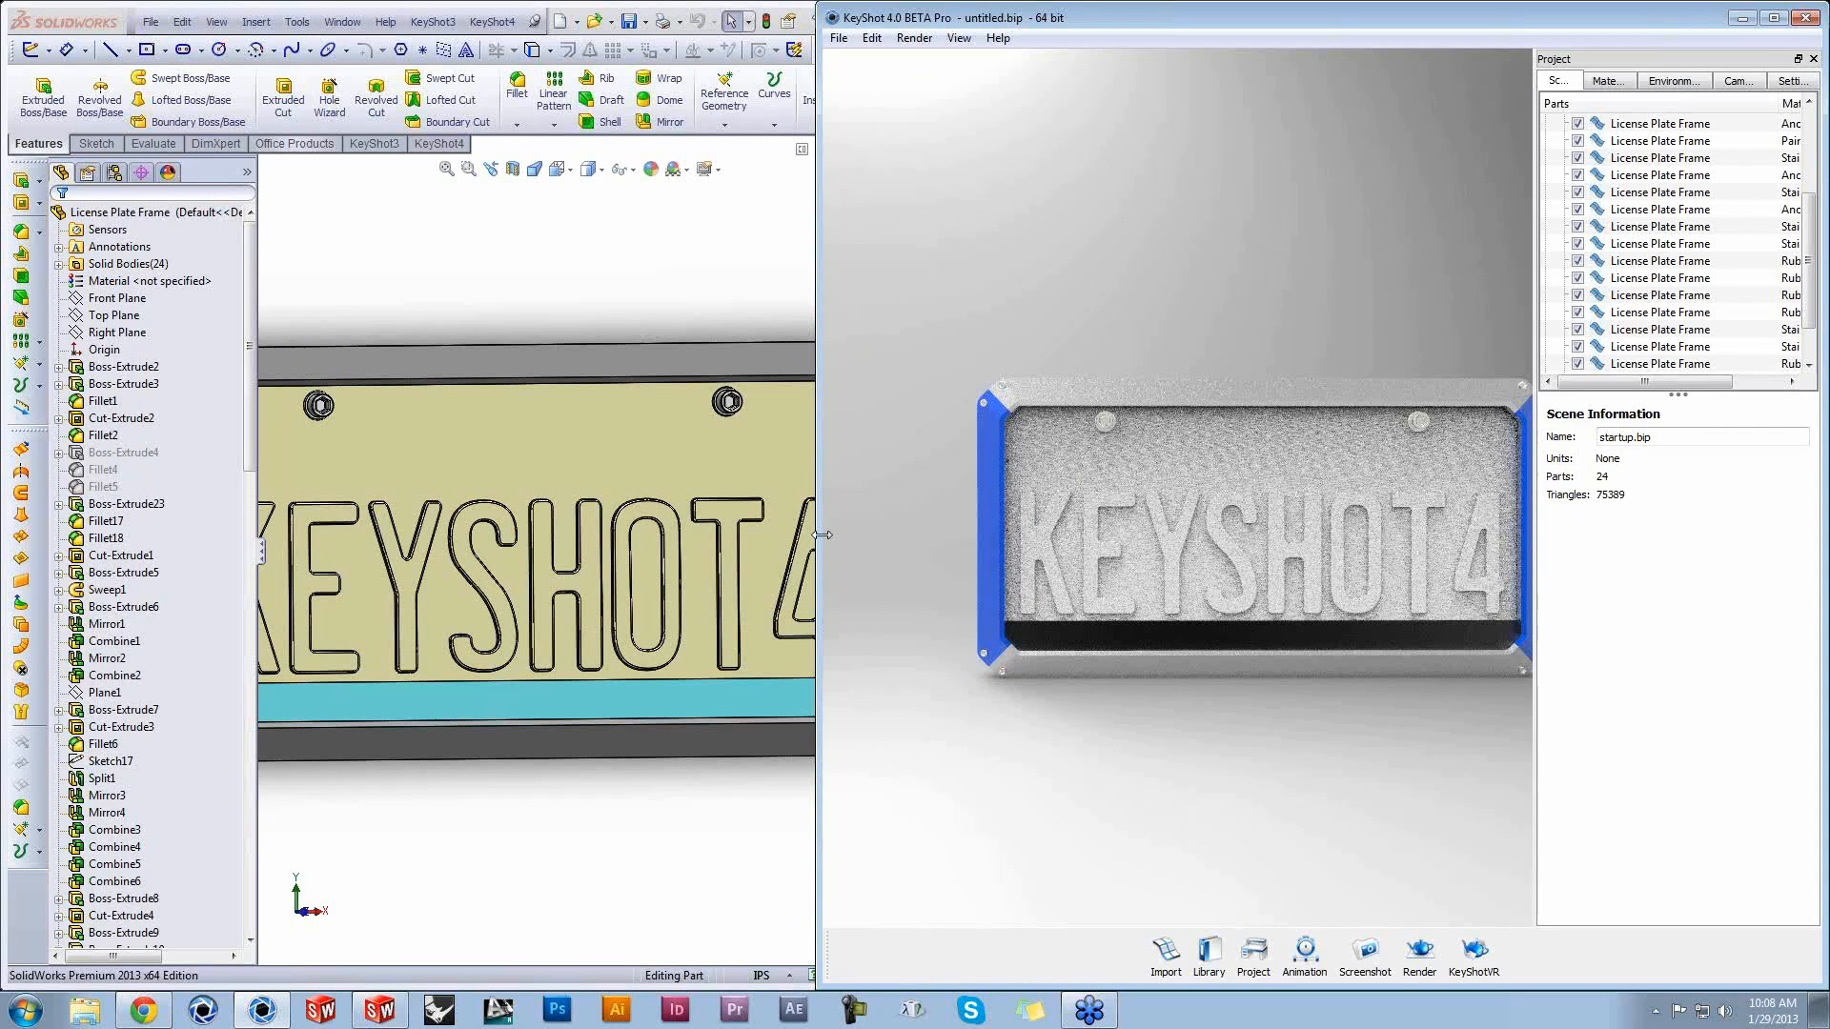
{"action": "left_click_drag", "start_coordinate": [820, 540], "coordinate": [933, 543]}
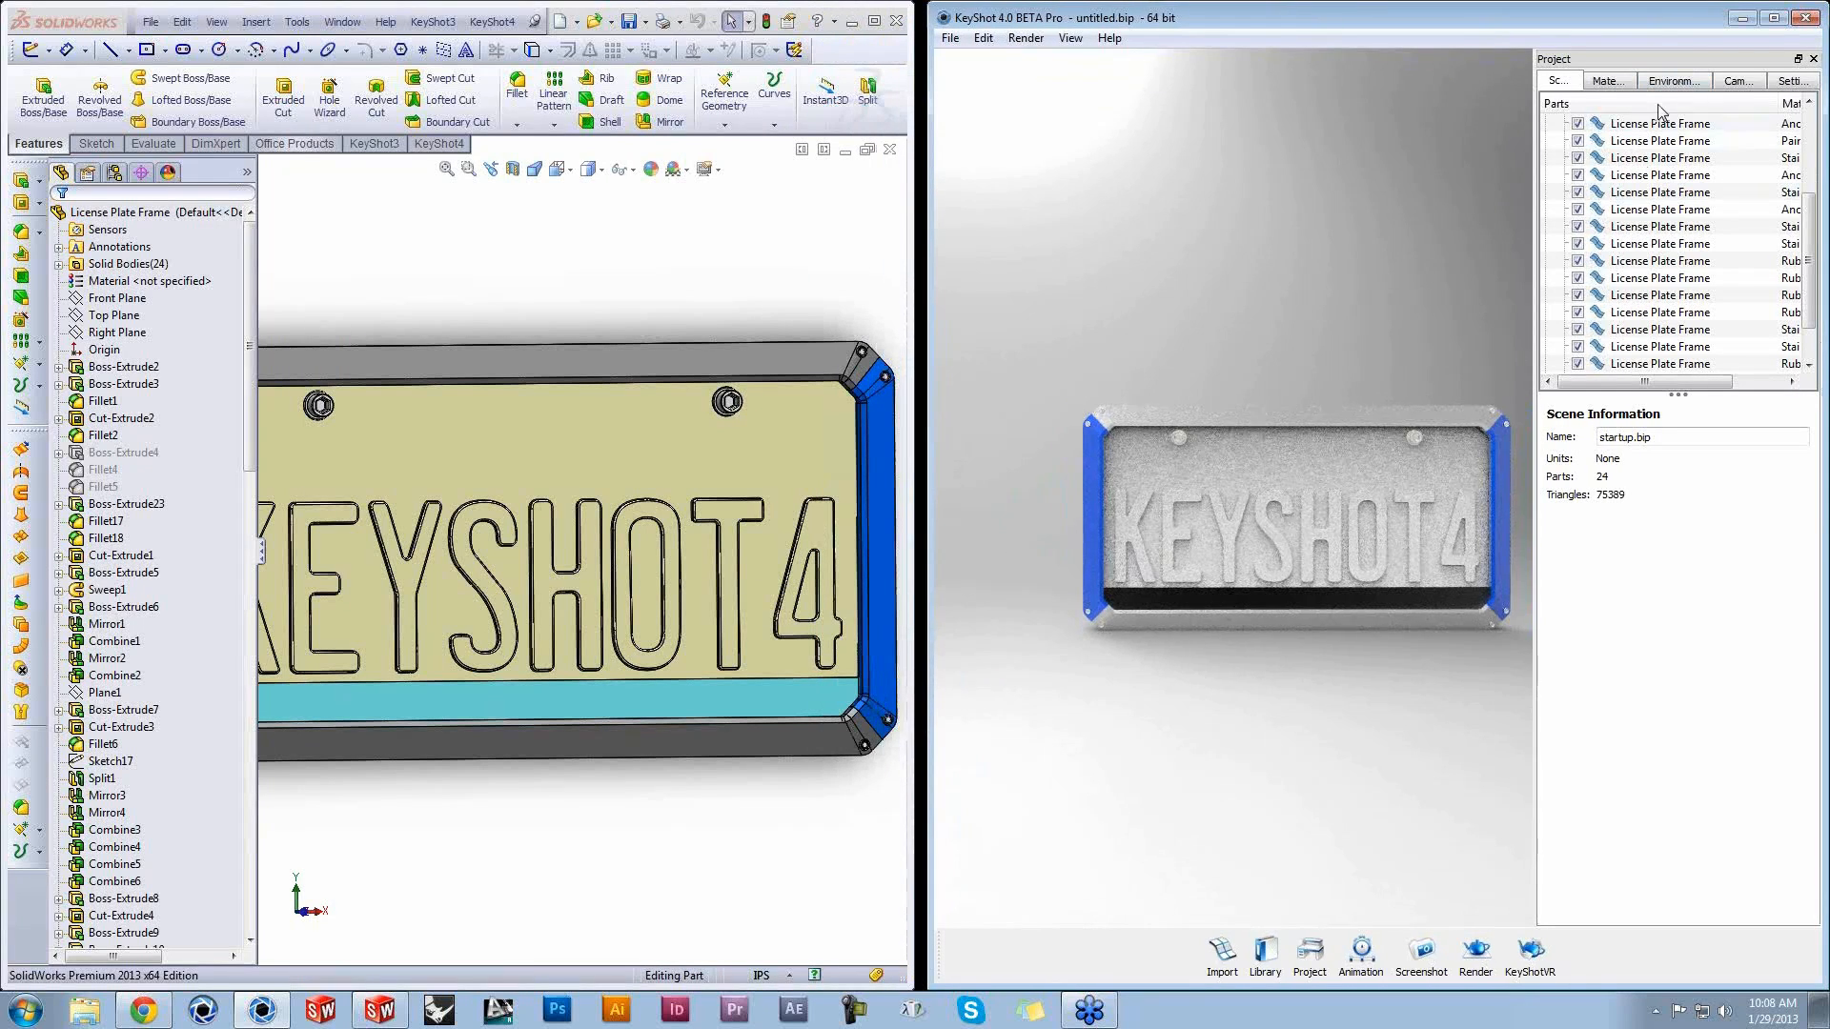
{"action": "key", "text": "space"}
{"action": "left_click_drag", "start_coordinate": [1492, 345], "coordinate": [1360, 349]}
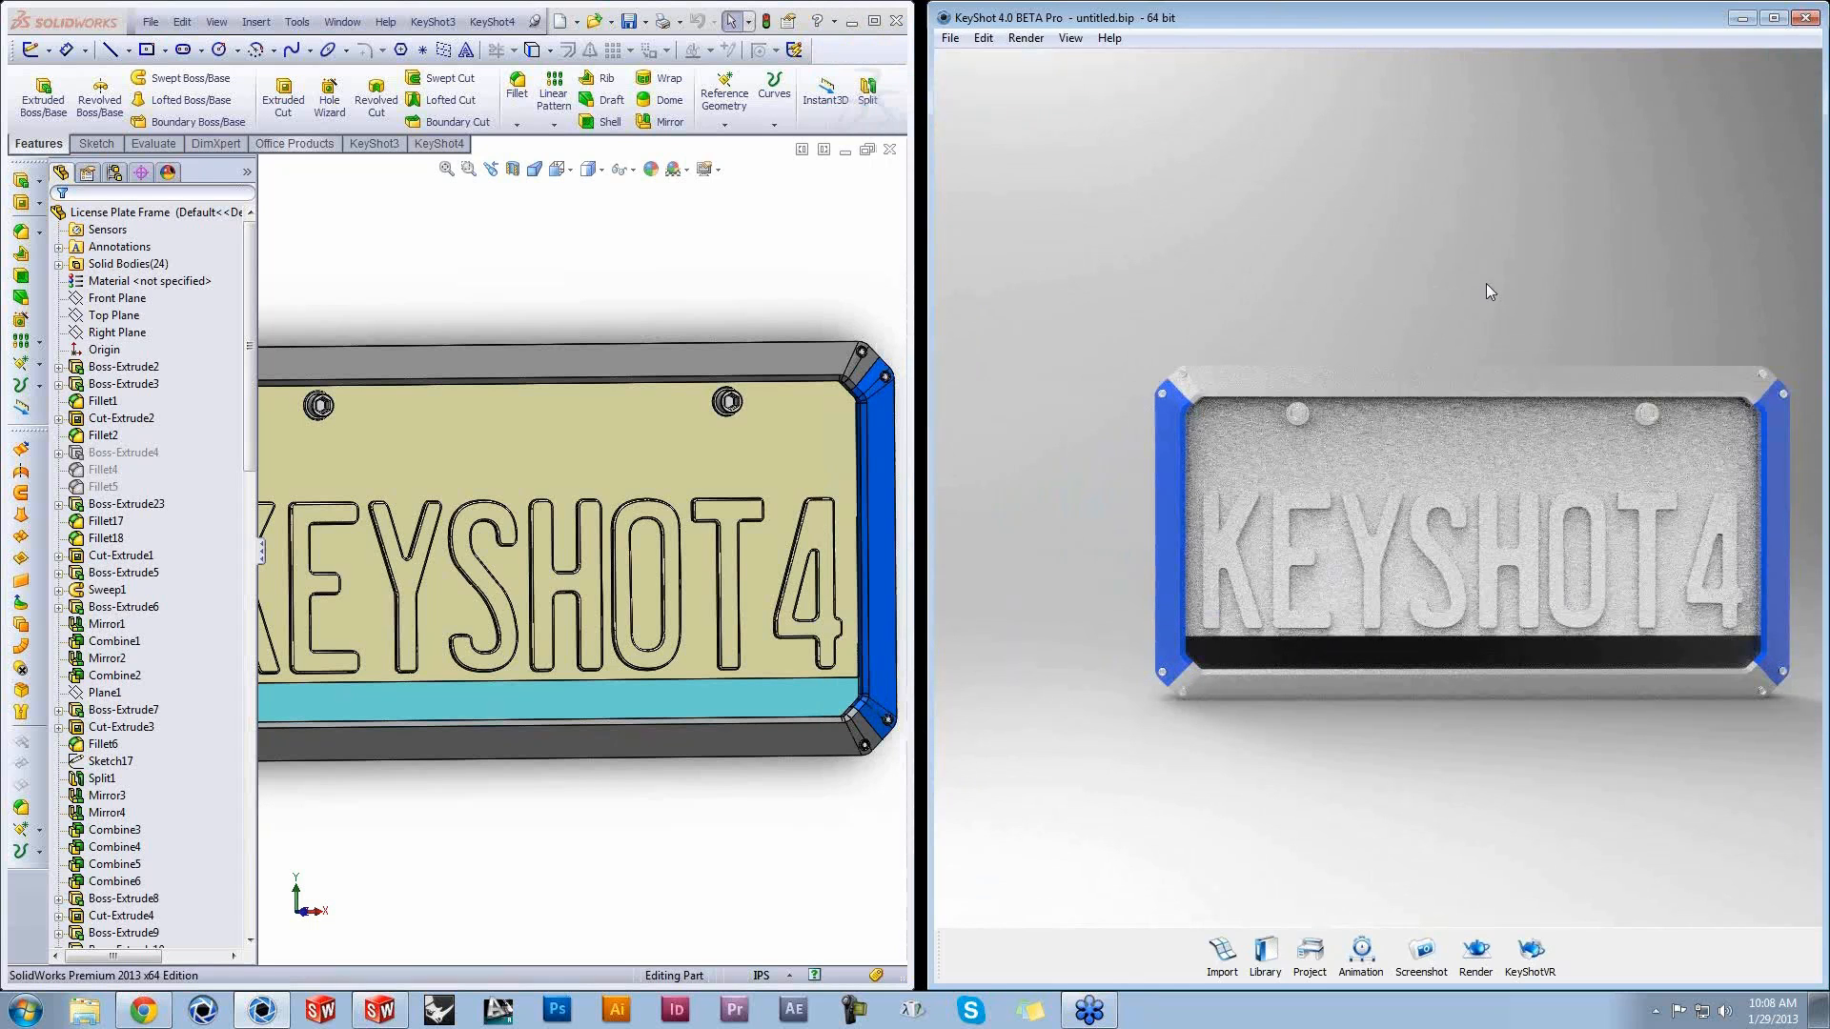
{"action": "middle_click_drag", "start_coordinate": [1484, 283], "coordinate": [1317, 259]}
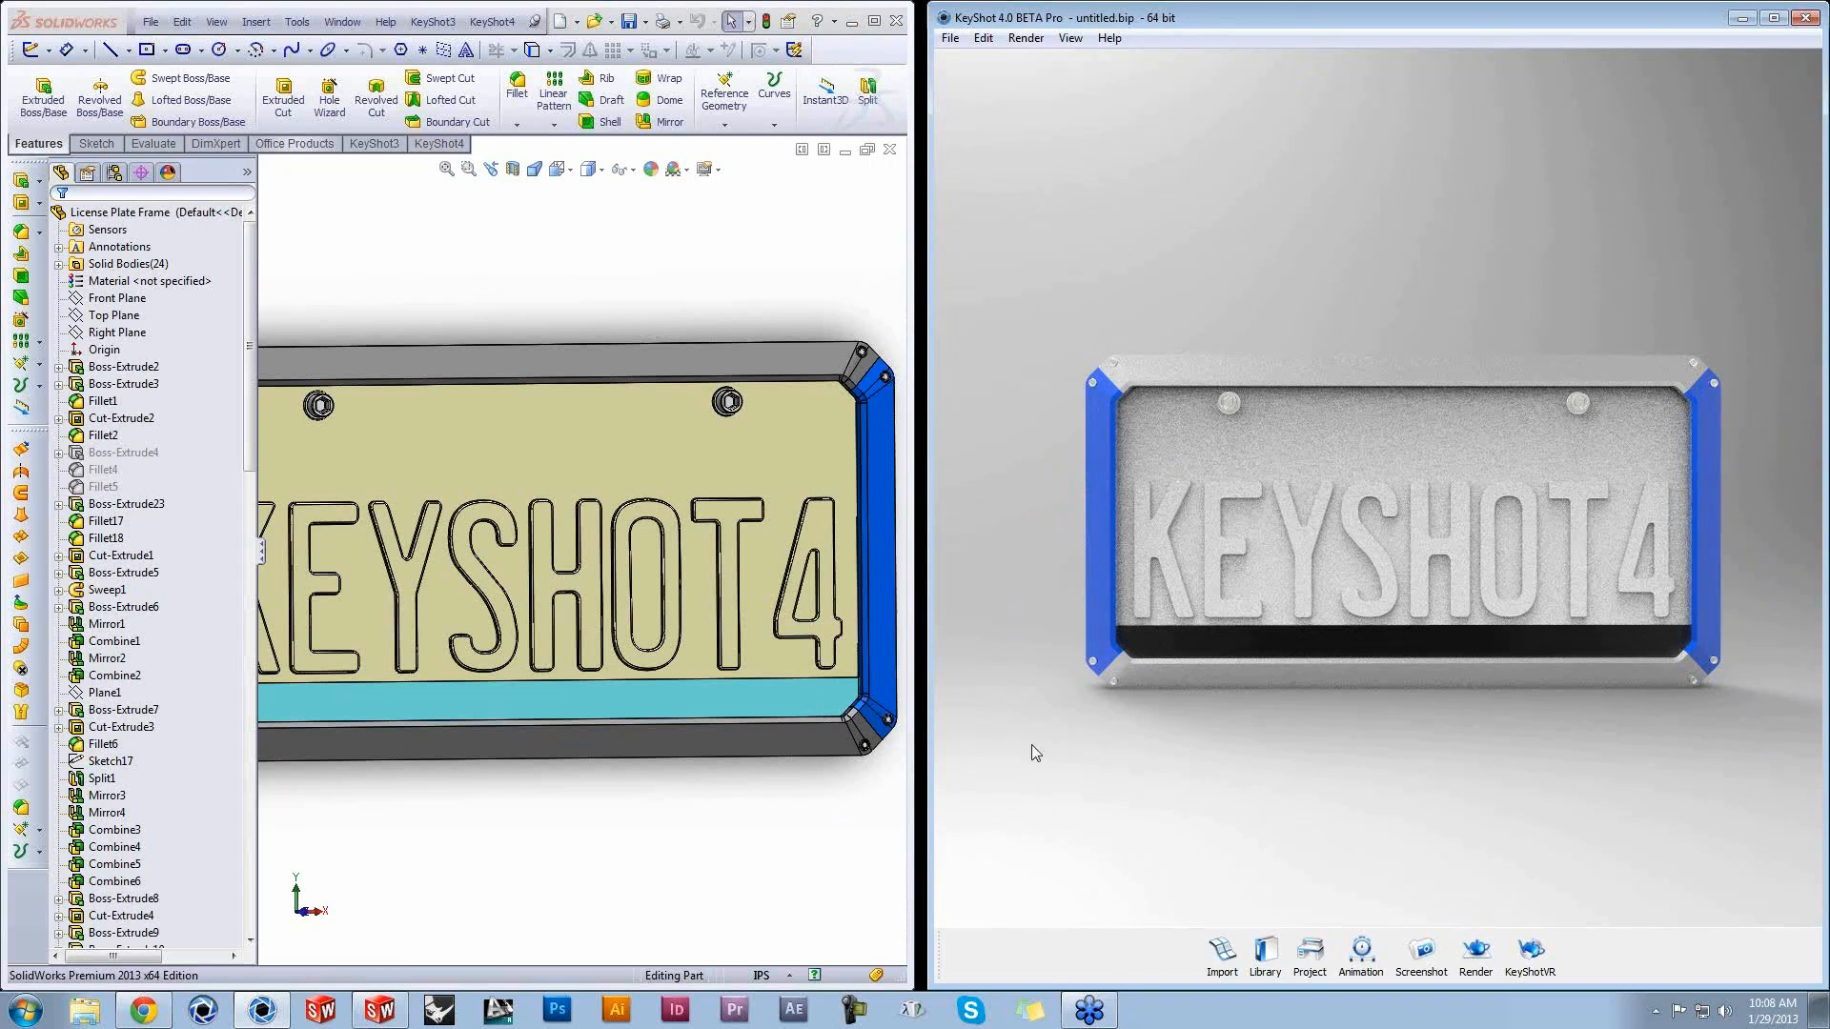
Step: Switch to SolidWorks and roll the license plate's feature history forward to include Cut-Extrude15
{"action": "left_click", "coordinate": [455, 845]}
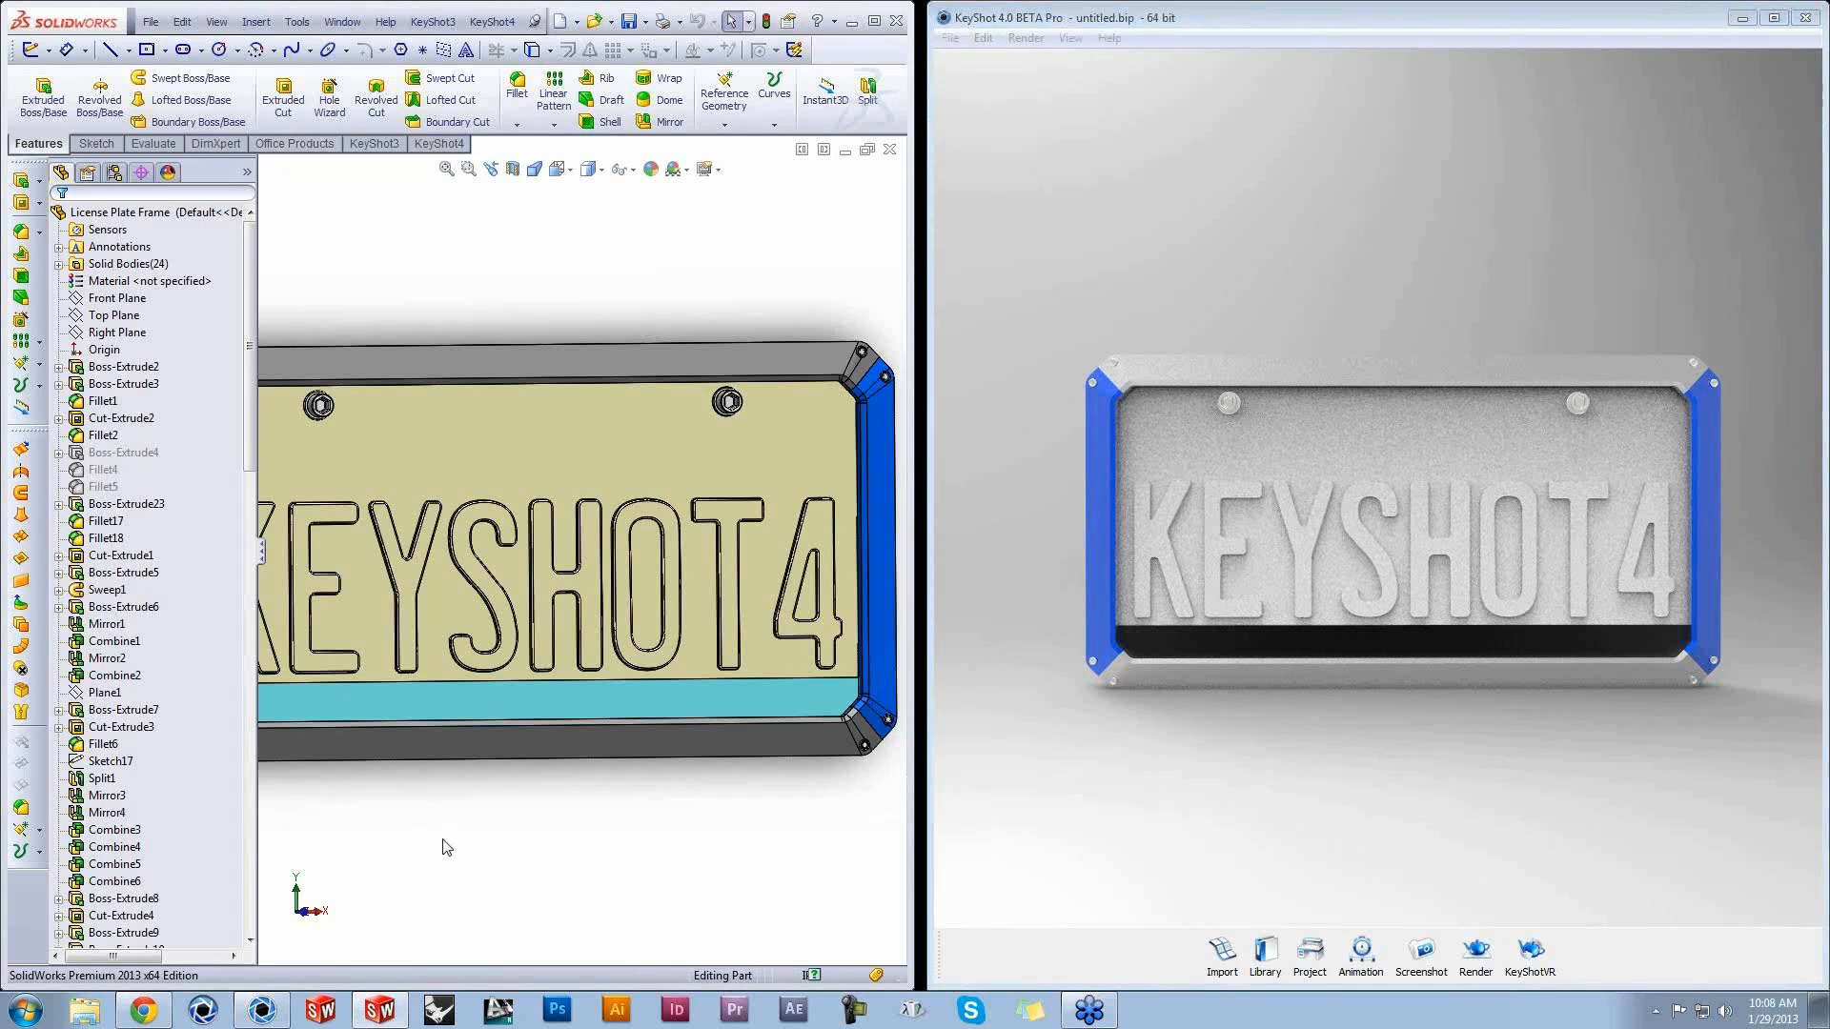
{"action": "scroll", "coordinate": [458, 839], "scroll_direction": "up", "scroll_amount": 2}
{"action": "scroll", "coordinate": [118, 682], "scroll_direction": "down", "scroll_amount": 15}
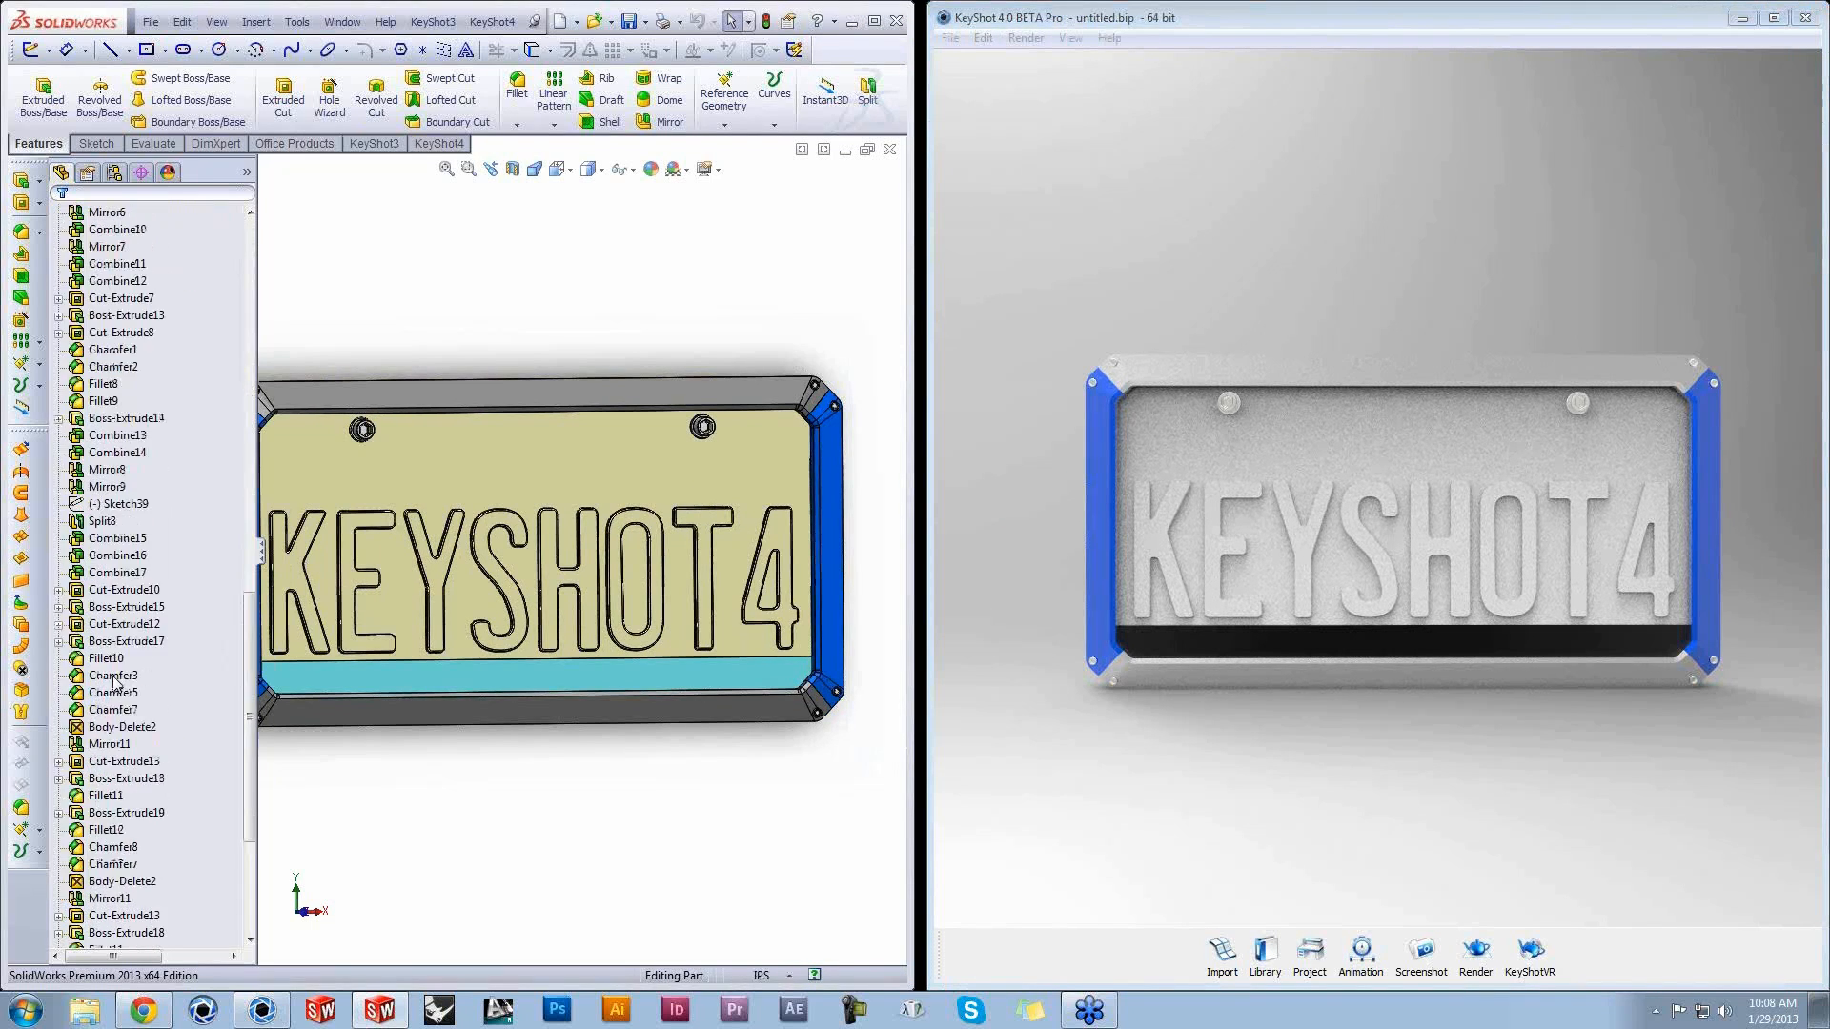
{"action": "middle_click_drag", "start_coordinate": [410, 825], "coordinate": [443, 810]}
{"action": "left_click_drag", "start_coordinate": [177, 924], "coordinate": [177, 942]}
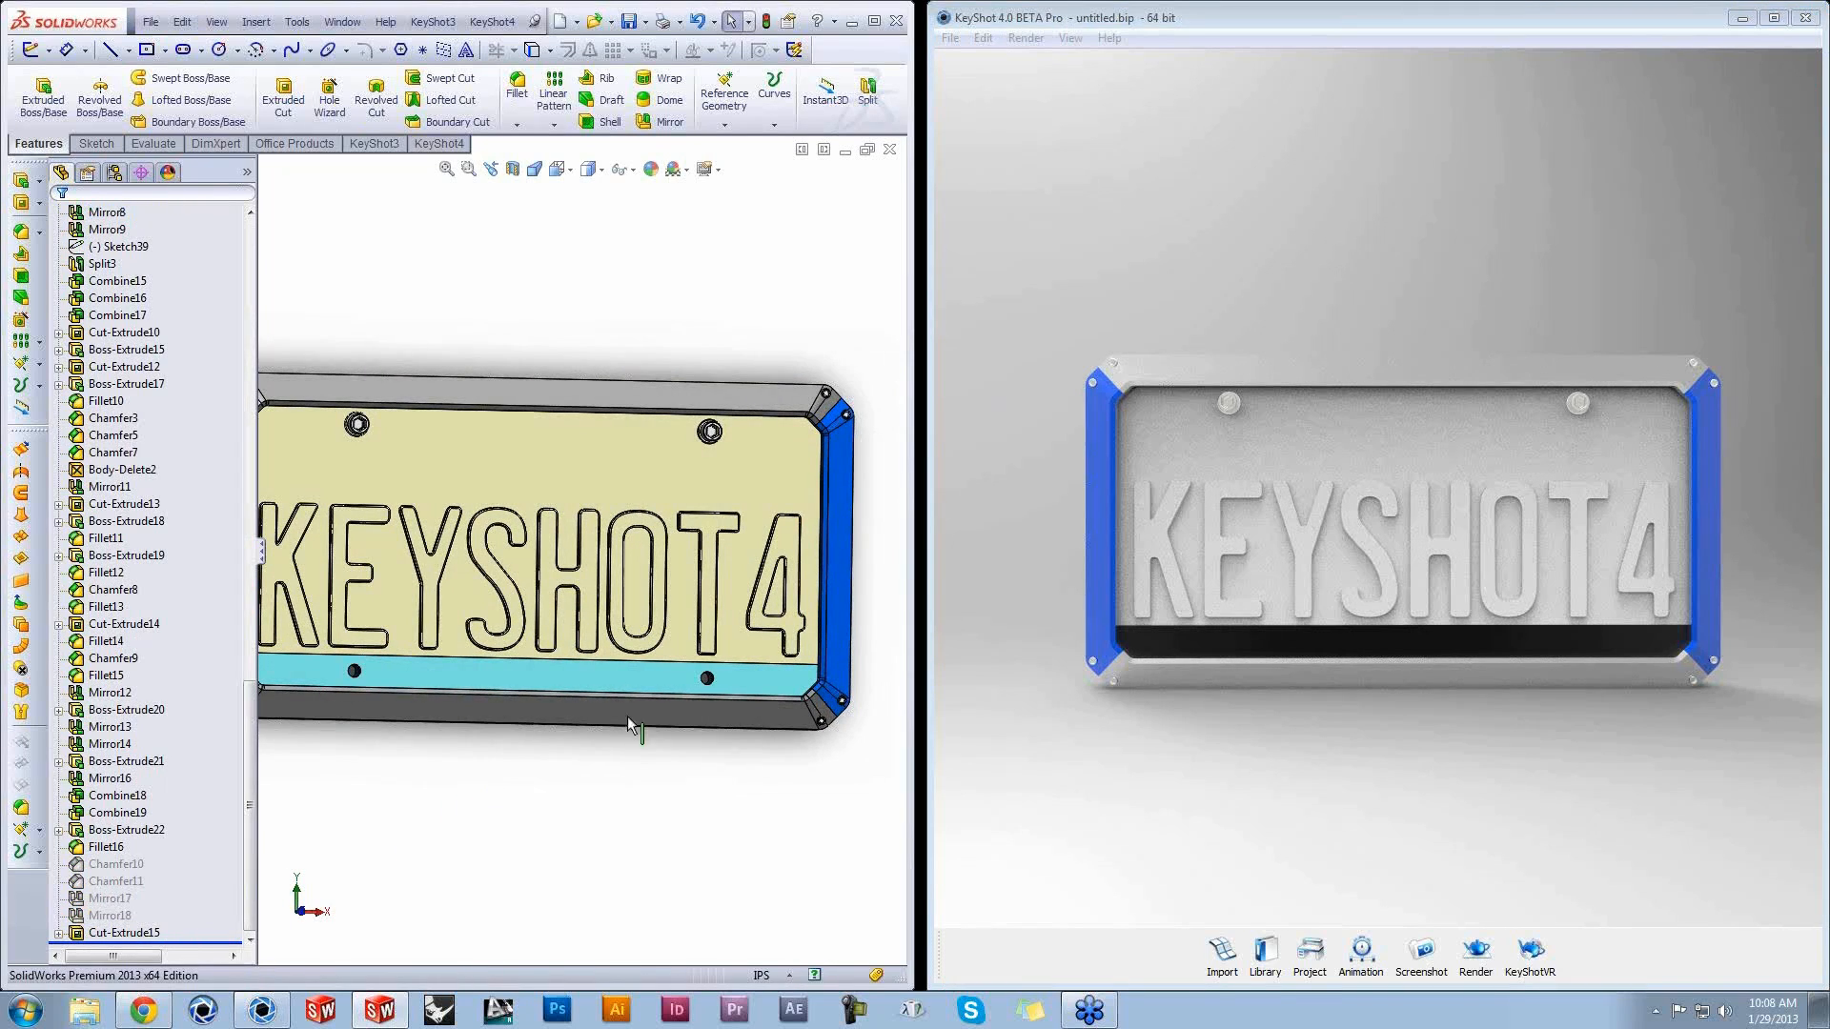
{"action": "middle_click_drag", "start_coordinate": [714, 803], "coordinate": [659, 822]}
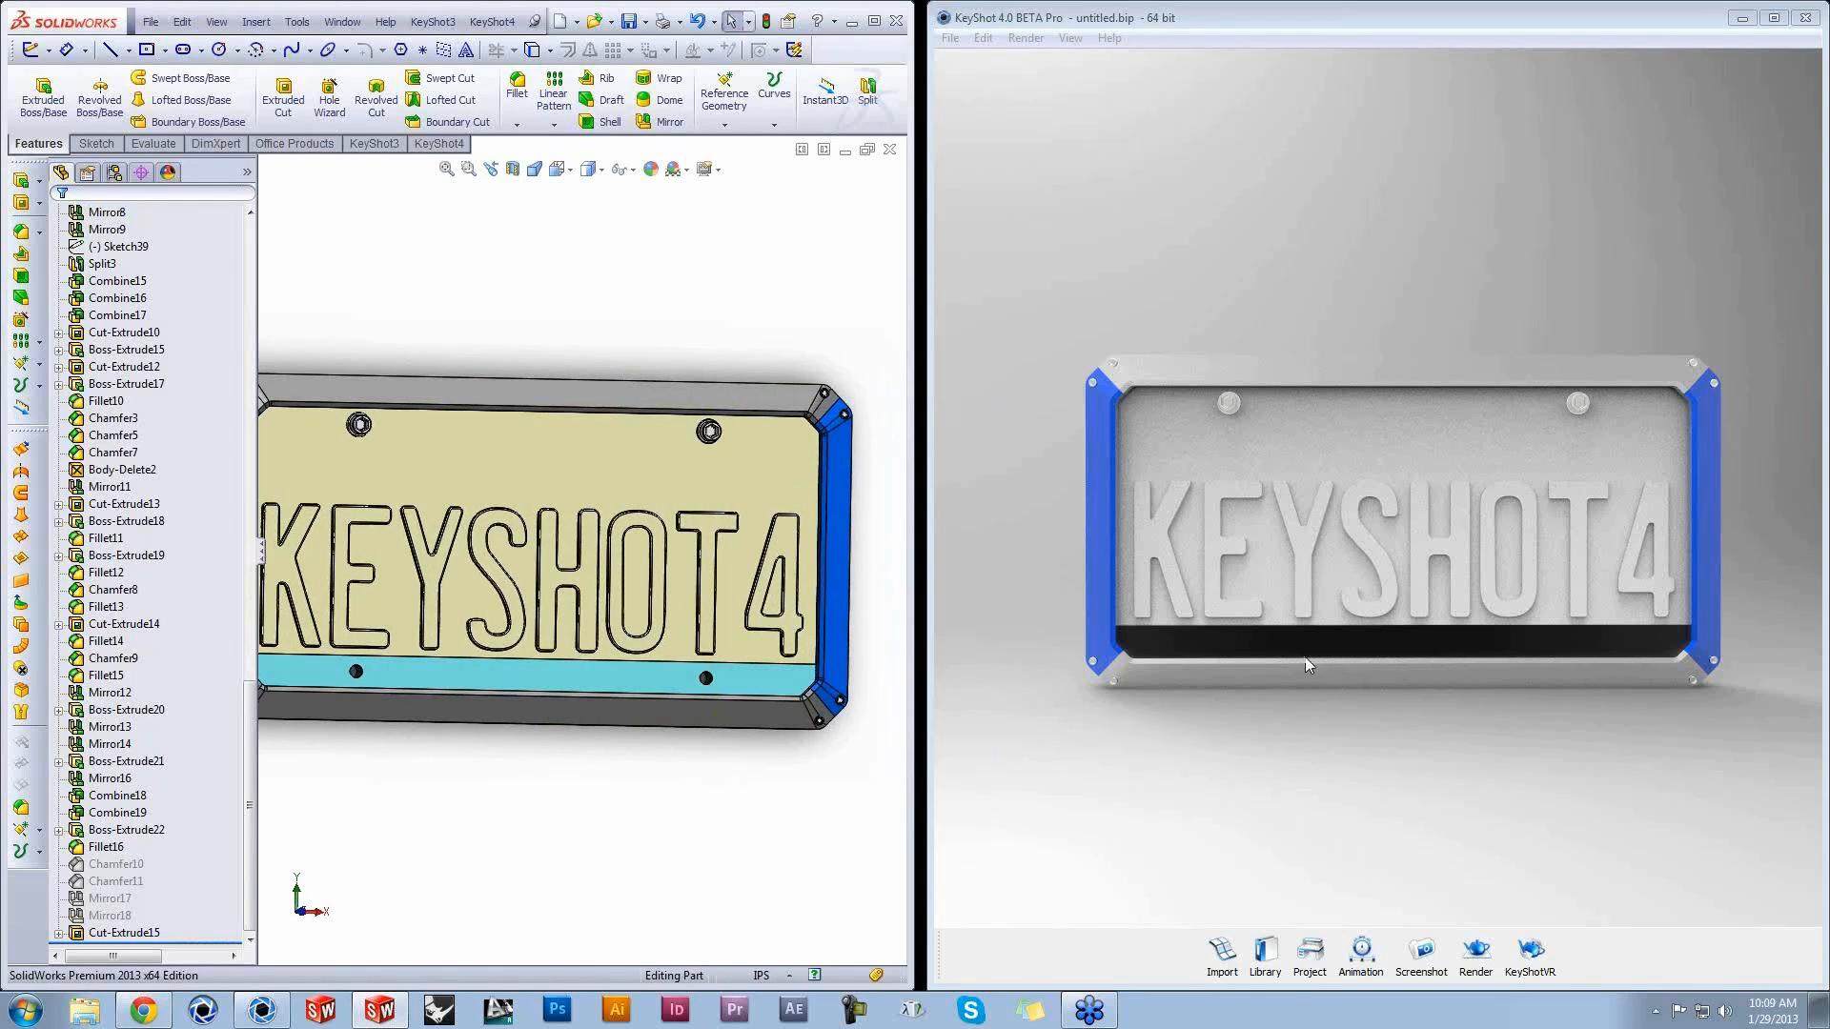
Step: Update the KeyShot scene from SolidWorks via live link and inspect the lower strip of the plate
{"action": "left_click", "coordinate": [501, 23]}
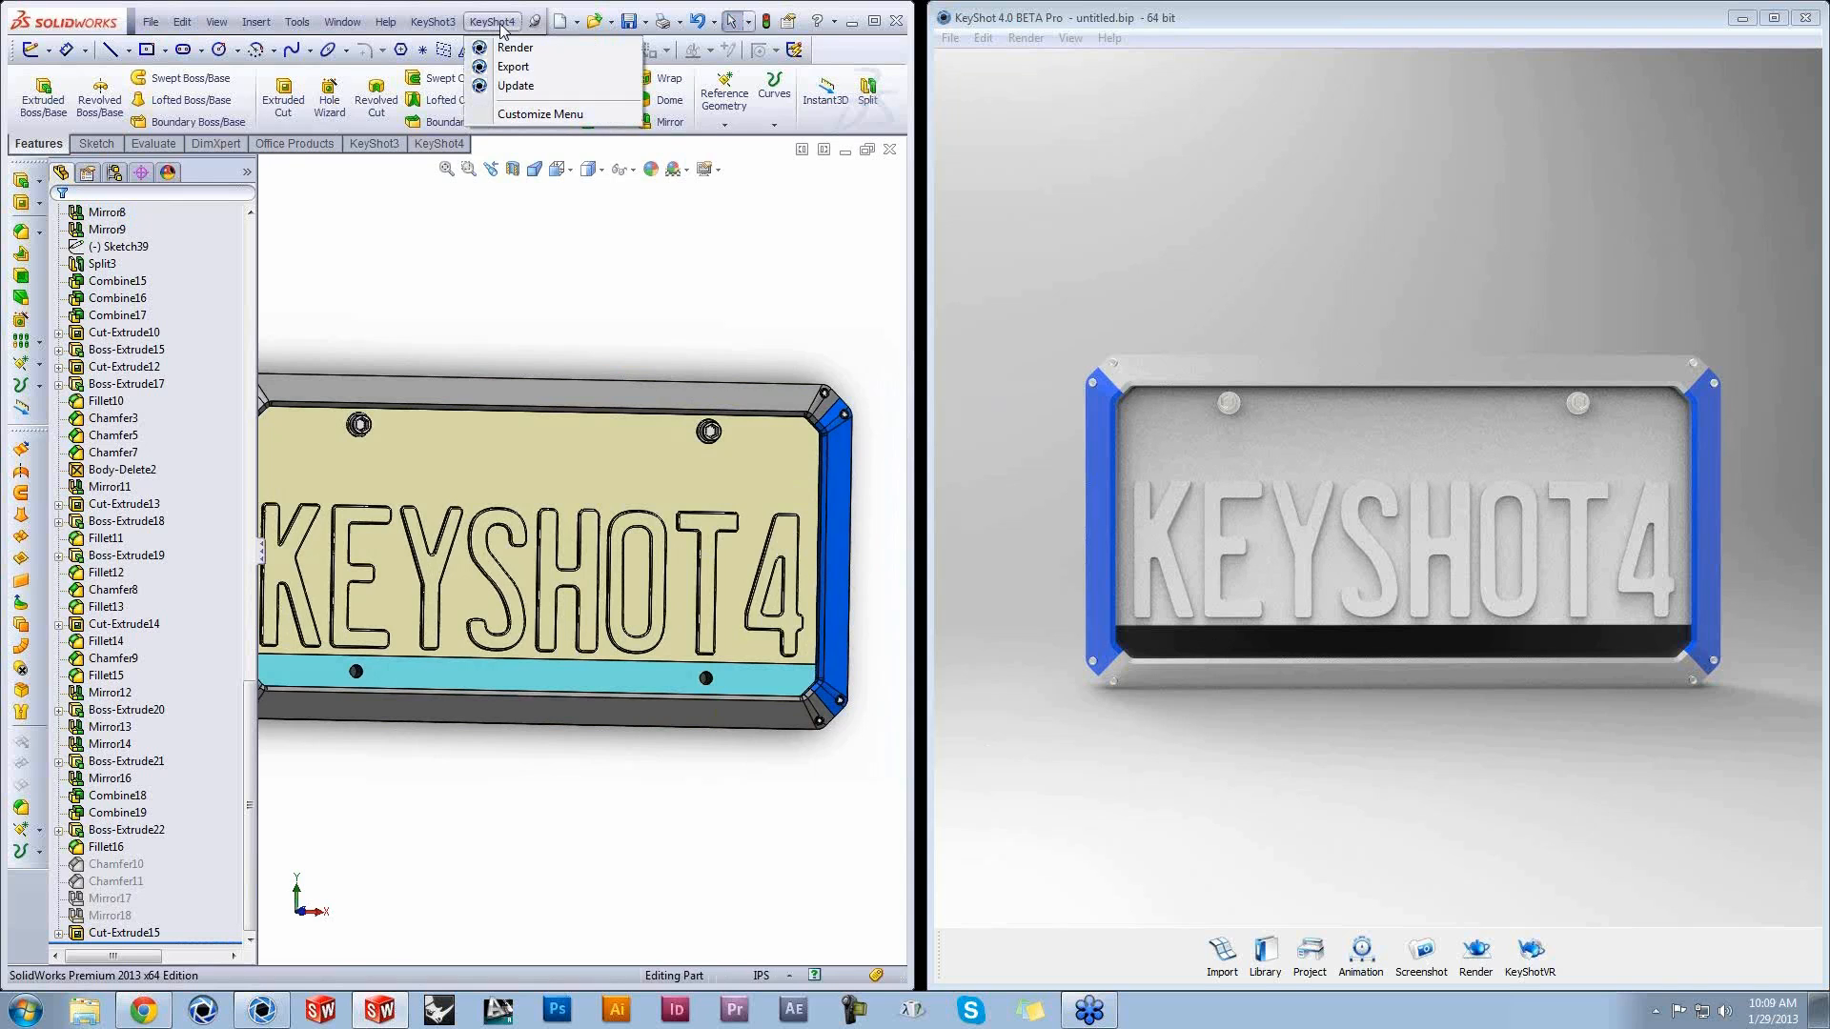
{"action": "left_click", "coordinate": [520, 85]}
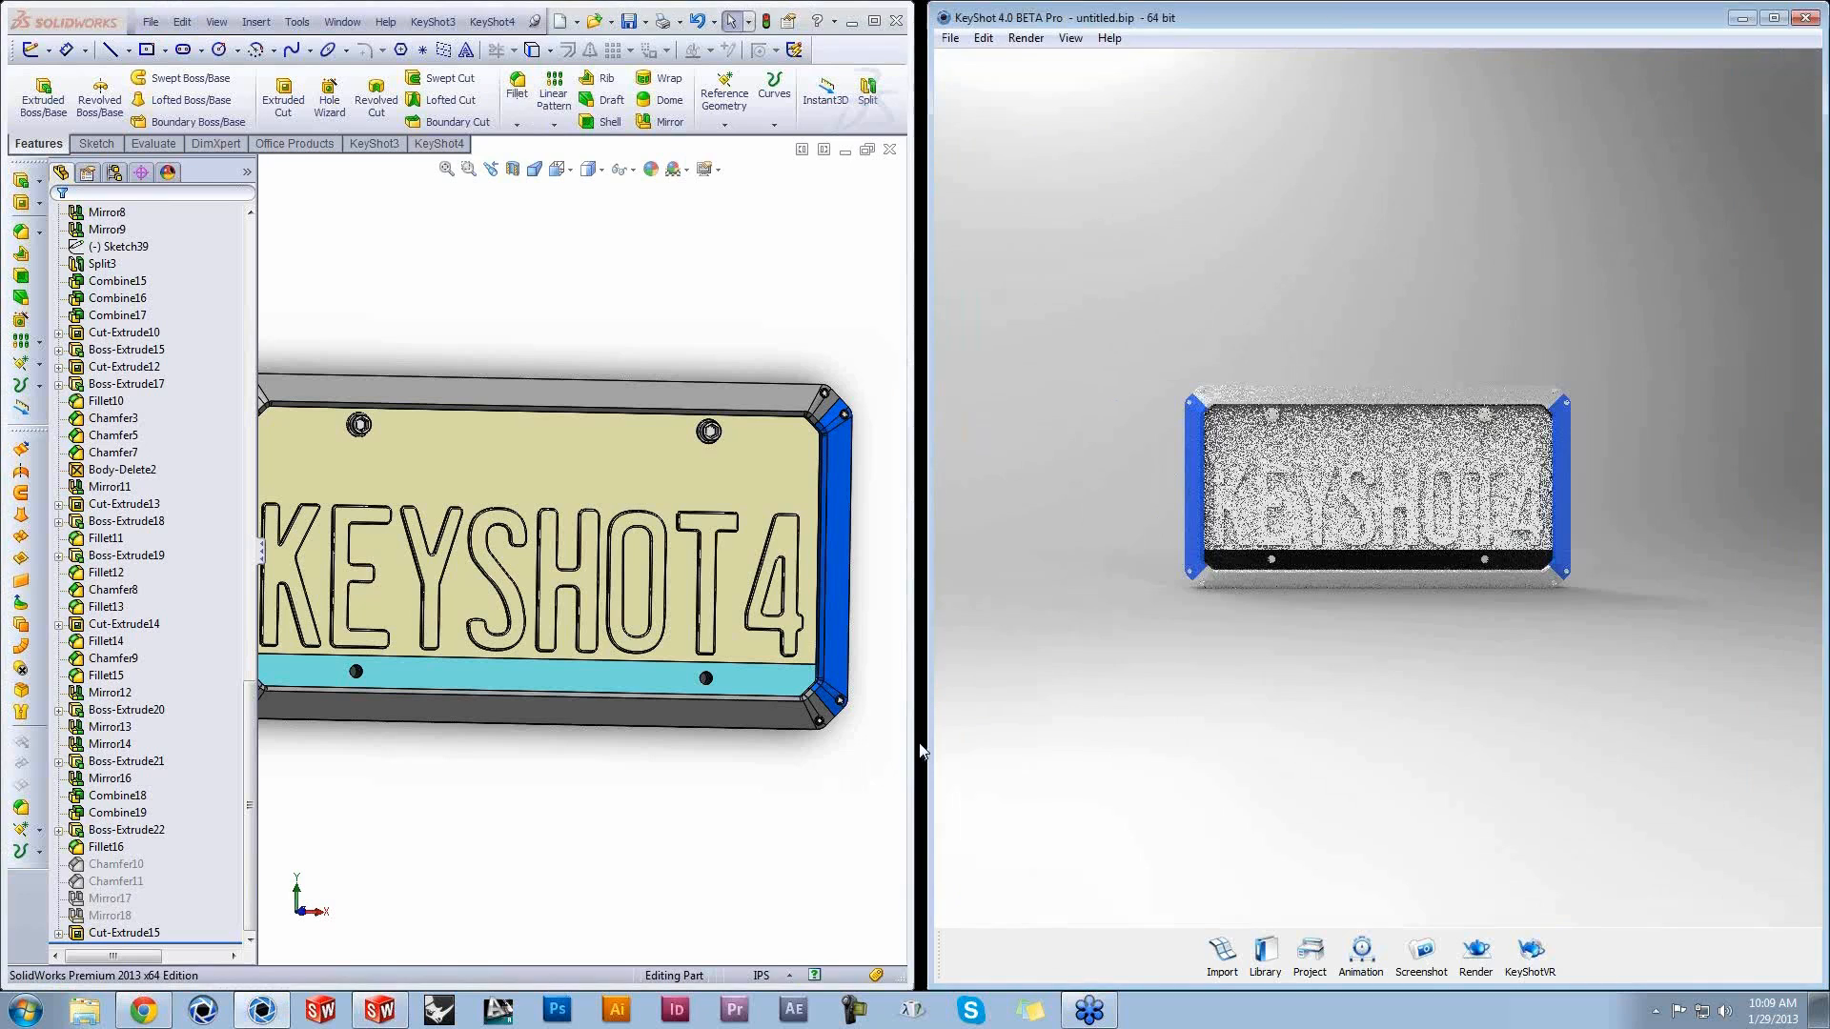
{"action": "scroll", "coordinate": [1671, 572], "scroll_direction": "up", "scroll_amount": 3}
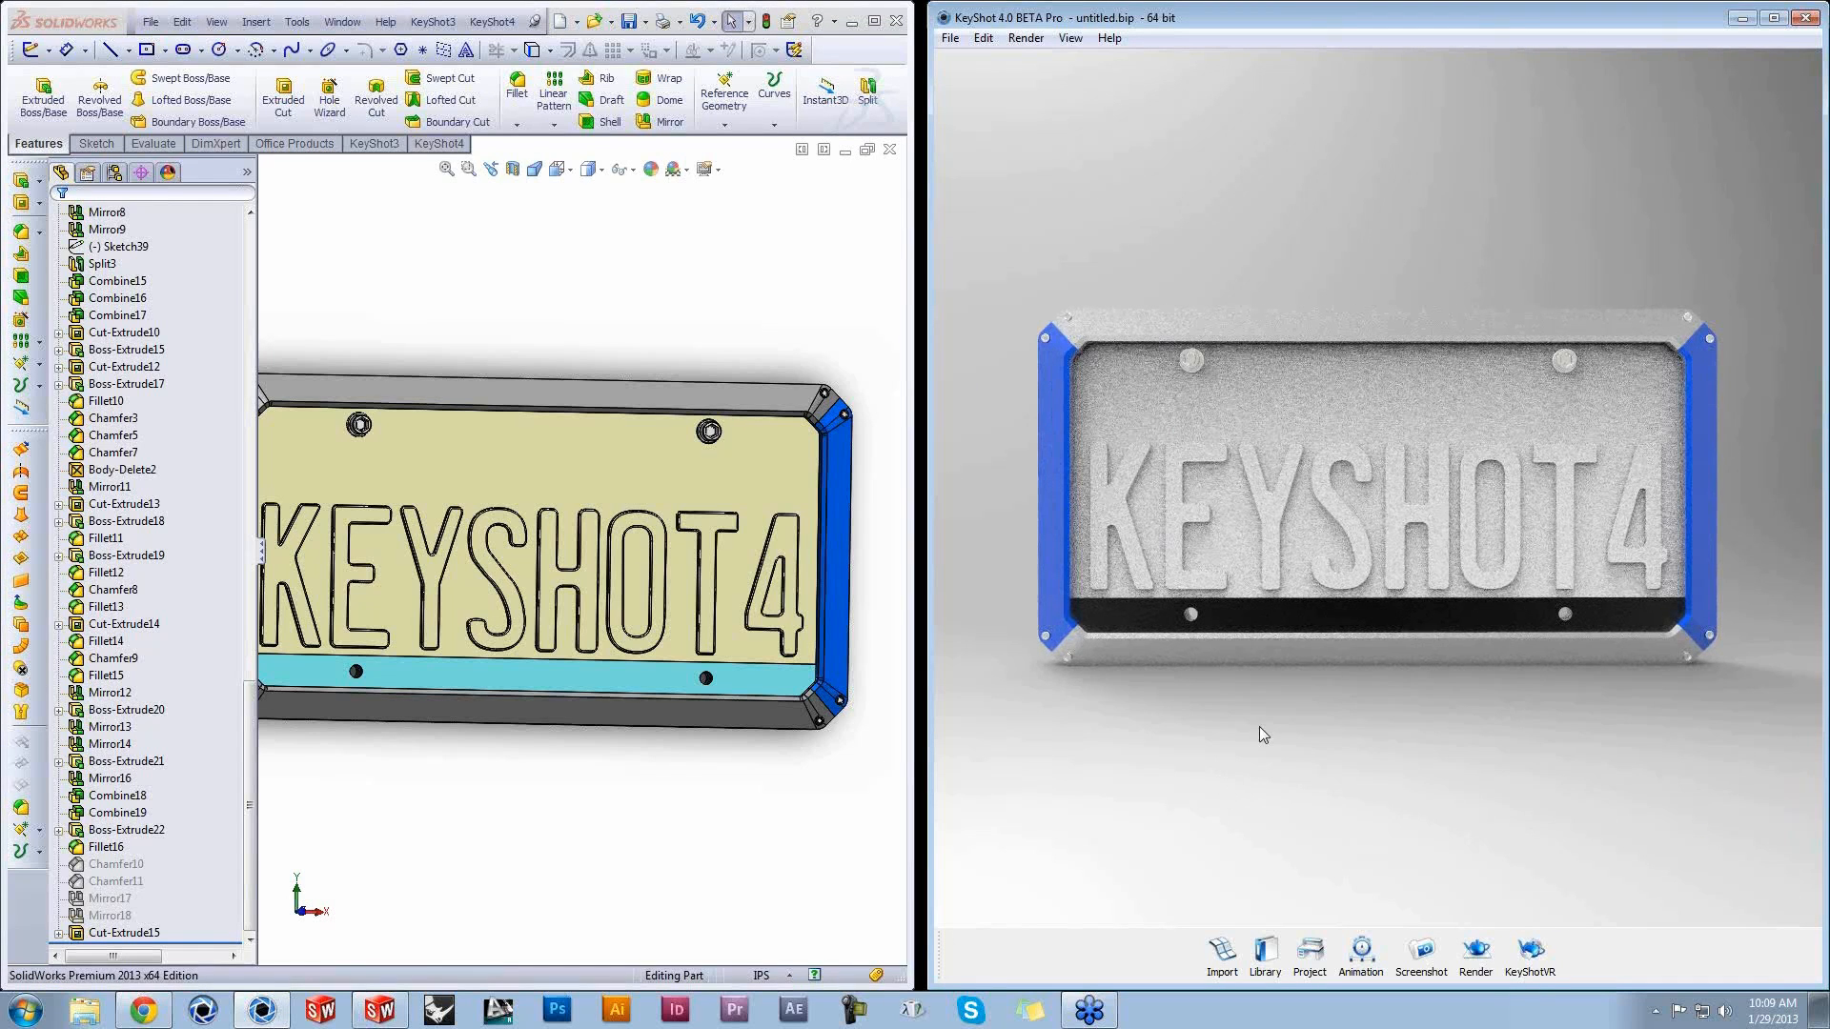
{"action": "left_click_drag", "start_coordinate": [1301, 765], "coordinate": [1338, 769]}
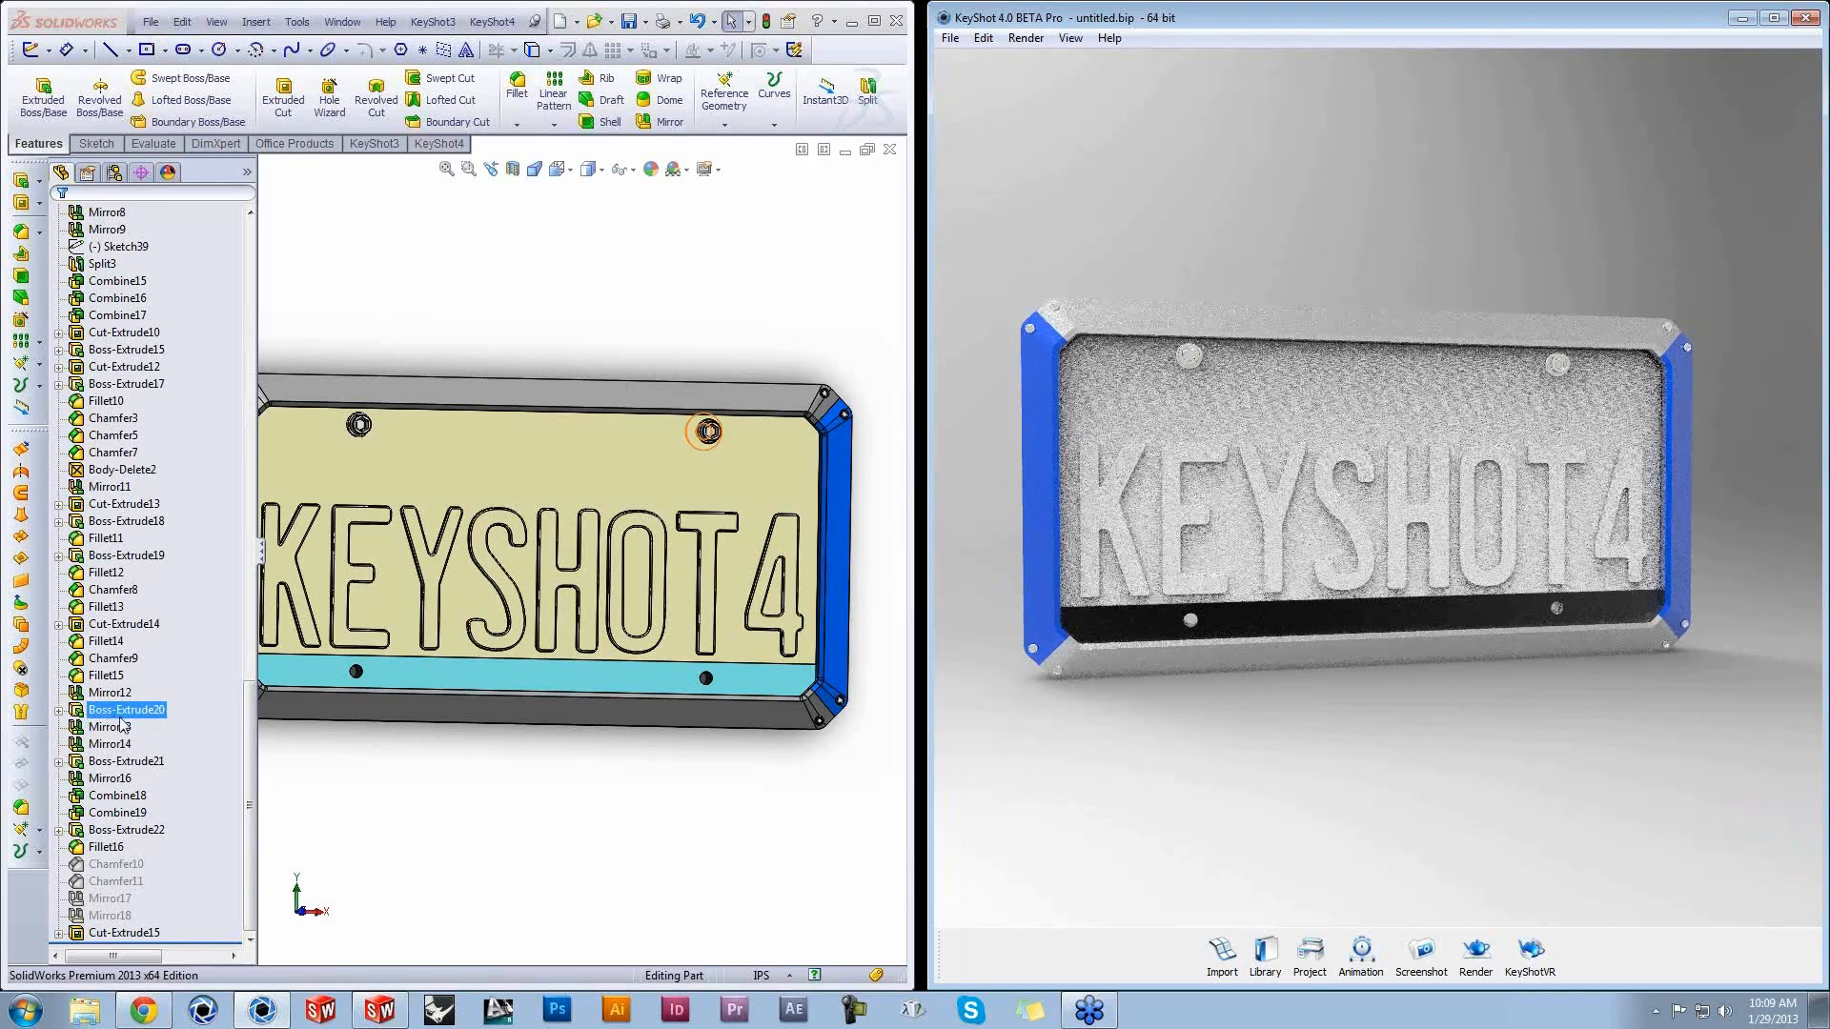
Step: Roll the SolidWorks feature history back to before Cut-Extrude15 and update the KeyShot scene with the change
{"action": "left_click_drag", "start_coordinate": [203, 942], "coordinate": [196, 927]}
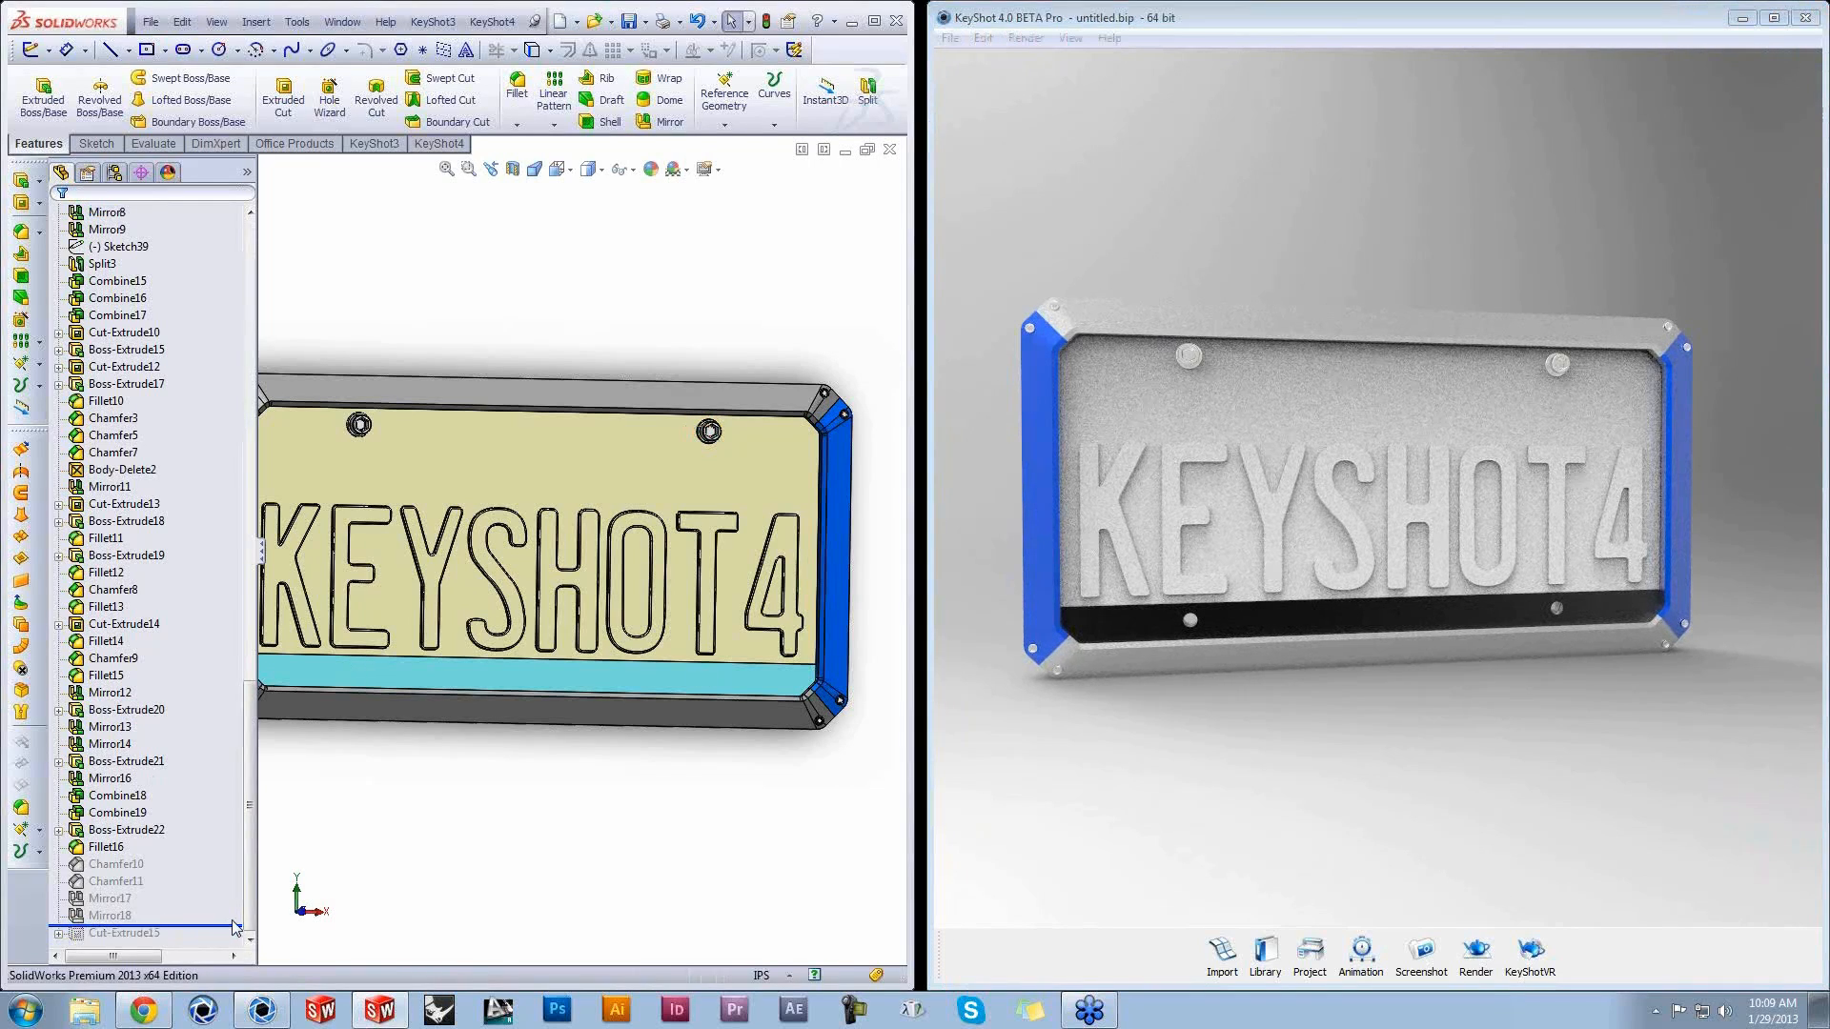
{"action": "left_click", "coordinate": [492, 21]}
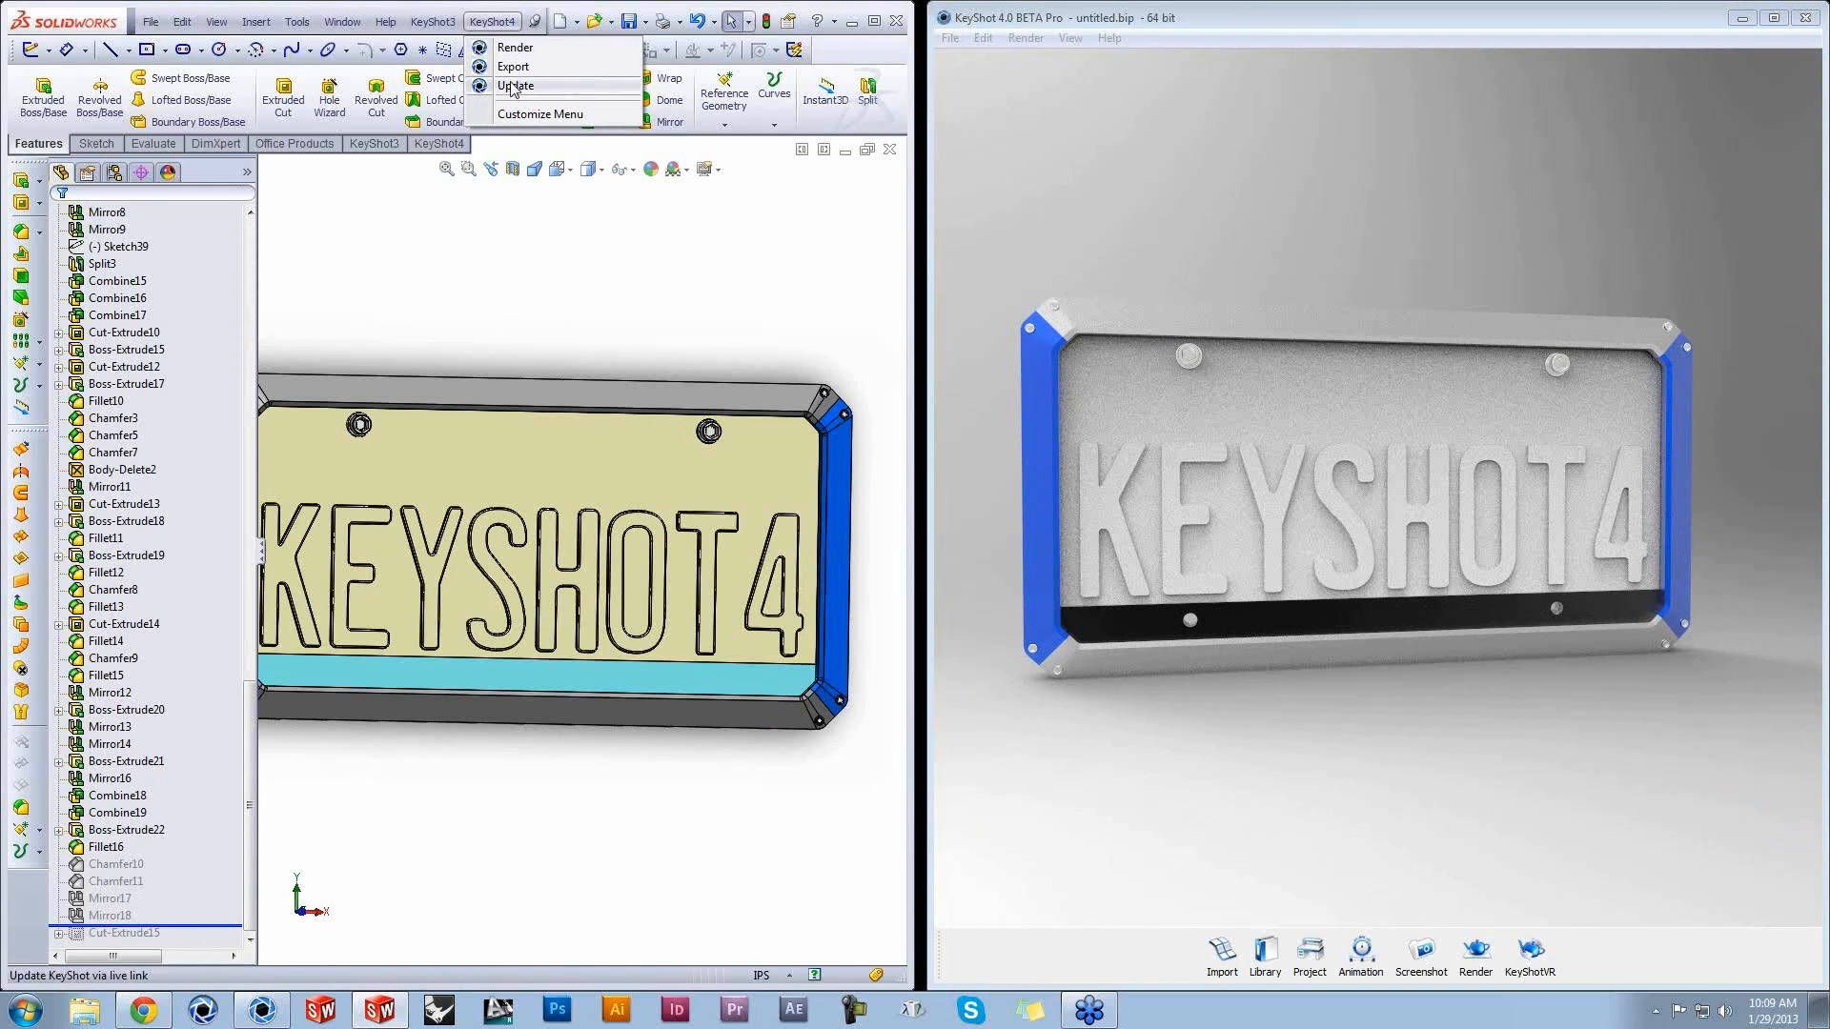
{"action": "left_click", "coordinate": [505, 44]}
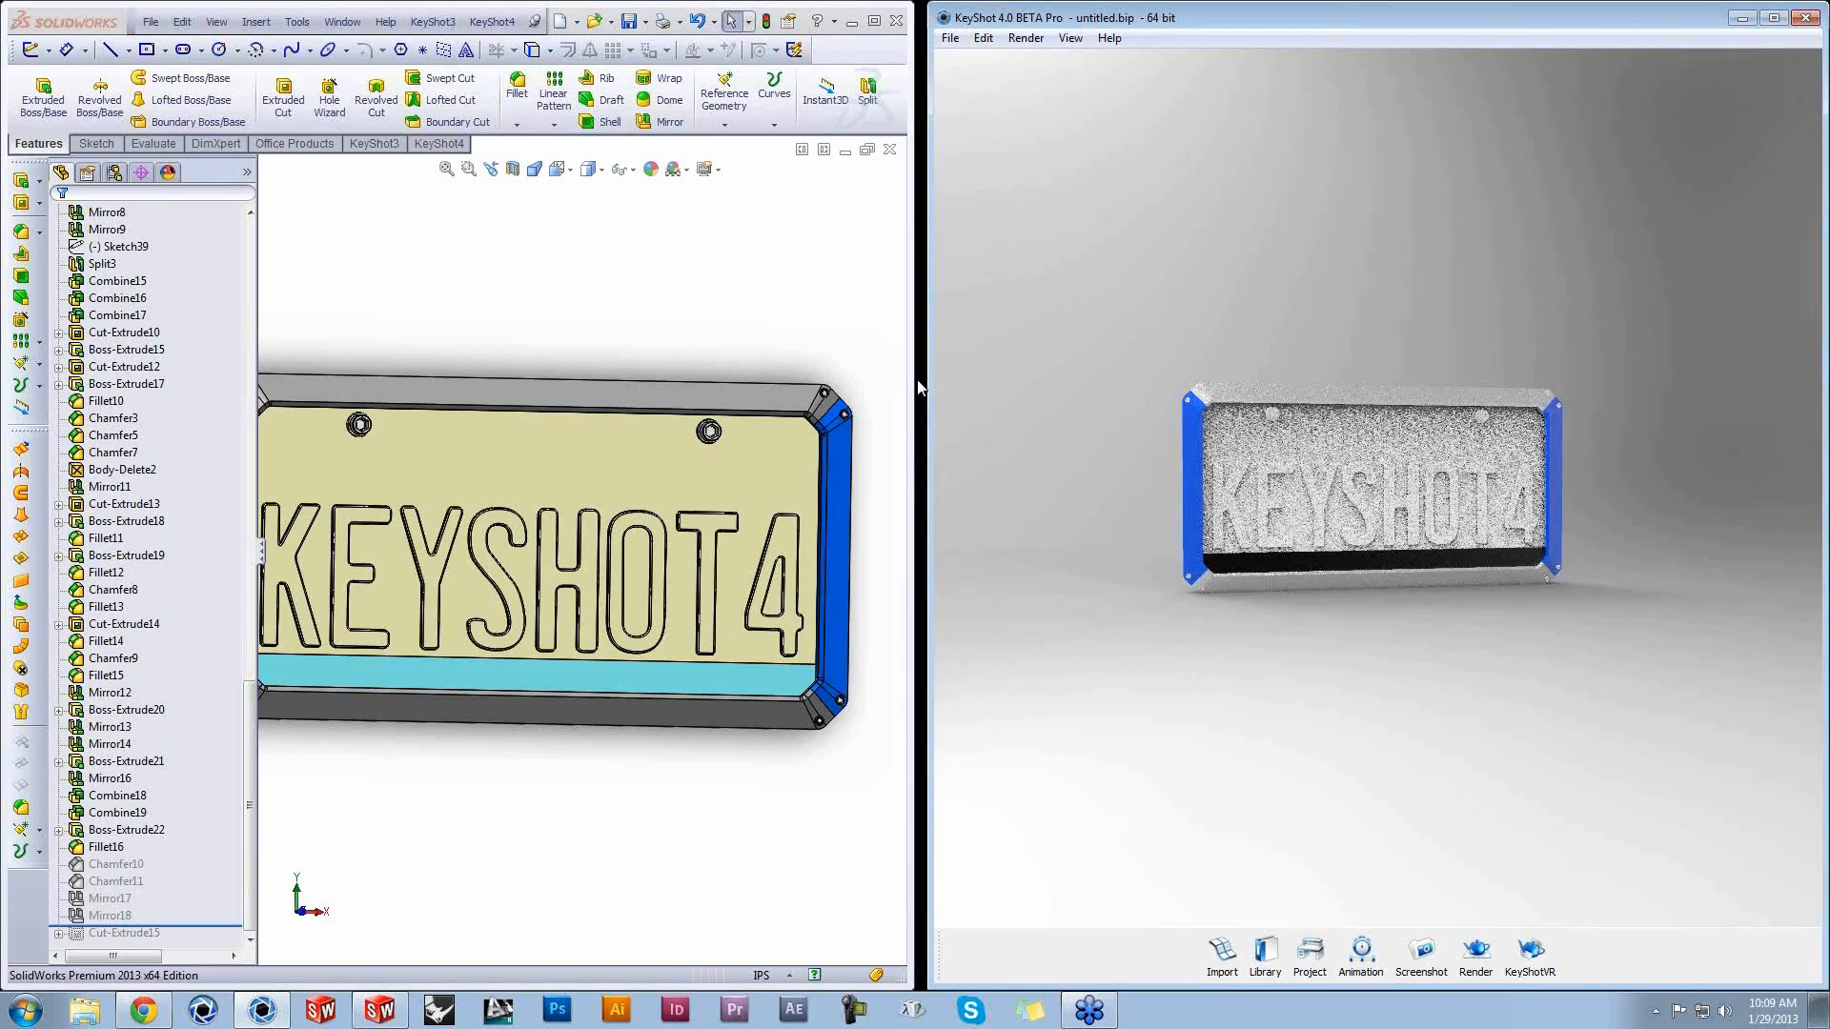
{"action": "scroll", "coordinate": [1473, 649], "scroll_direction": "up", "scroll_amount": 4}
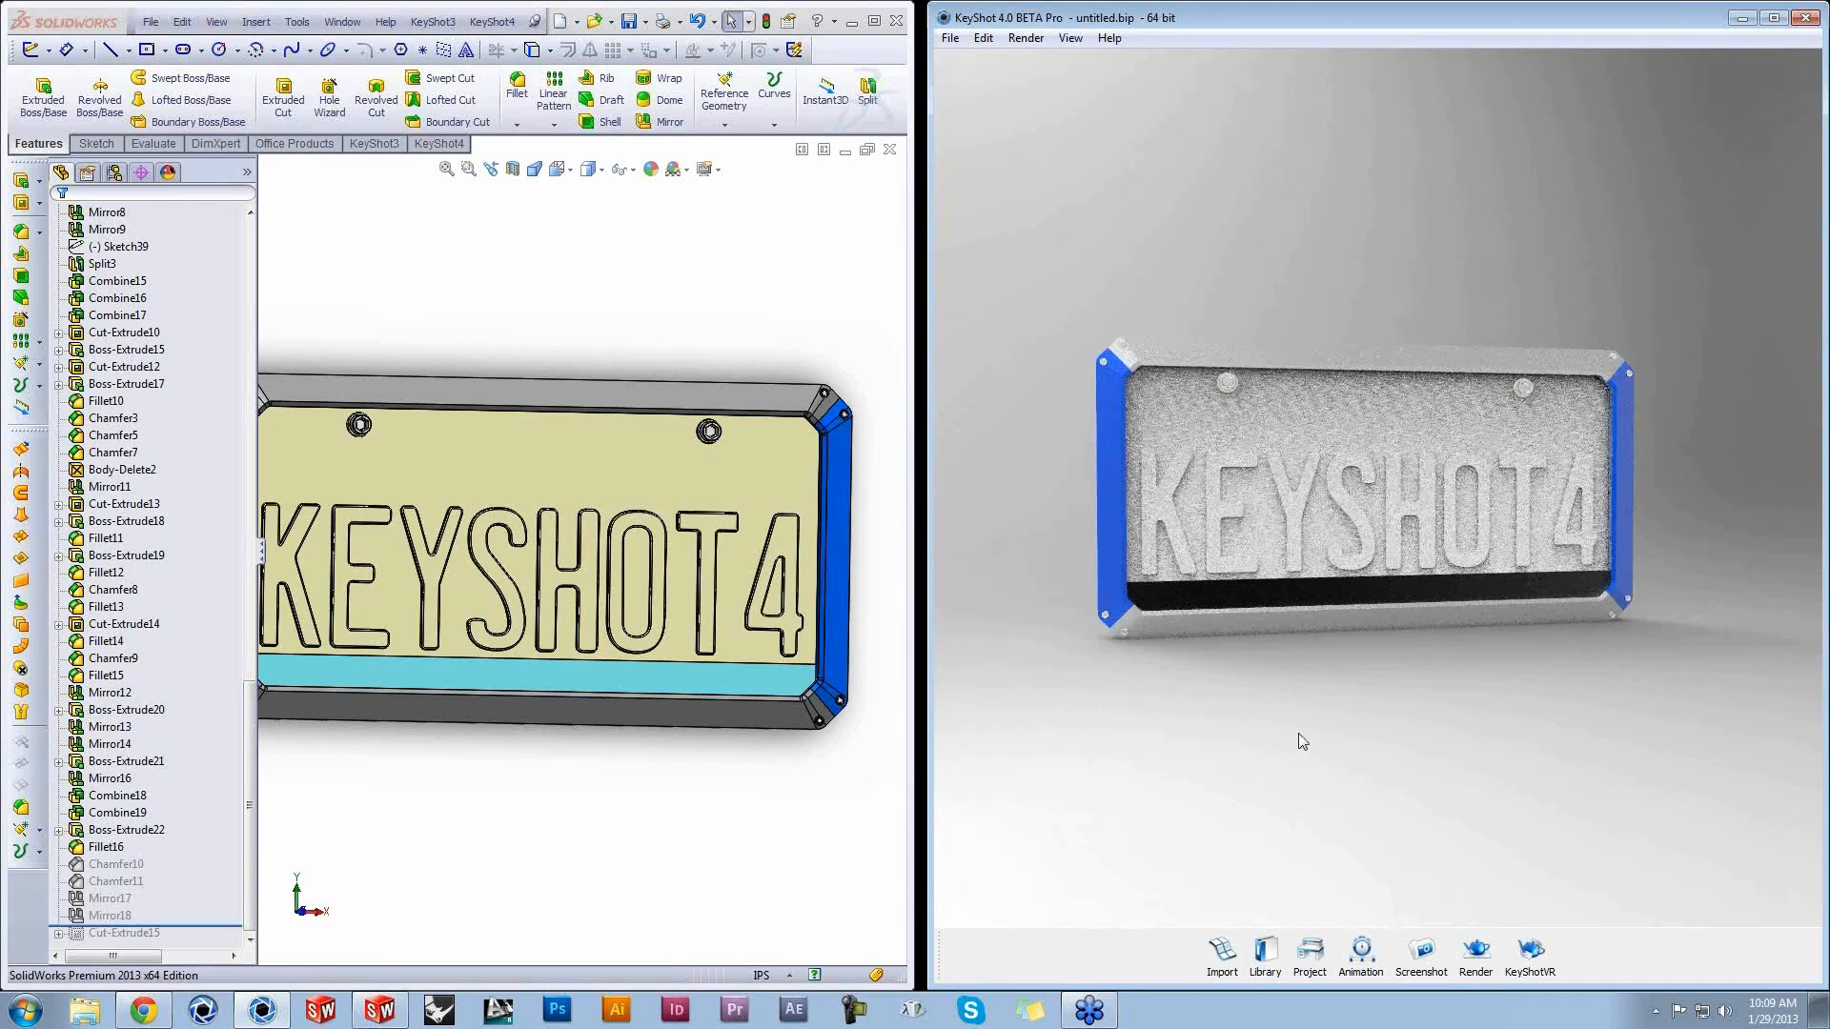
{"action": "left_click_drag", "start_coordinate": [1287, 718], "coordinate": [1298, 718]}
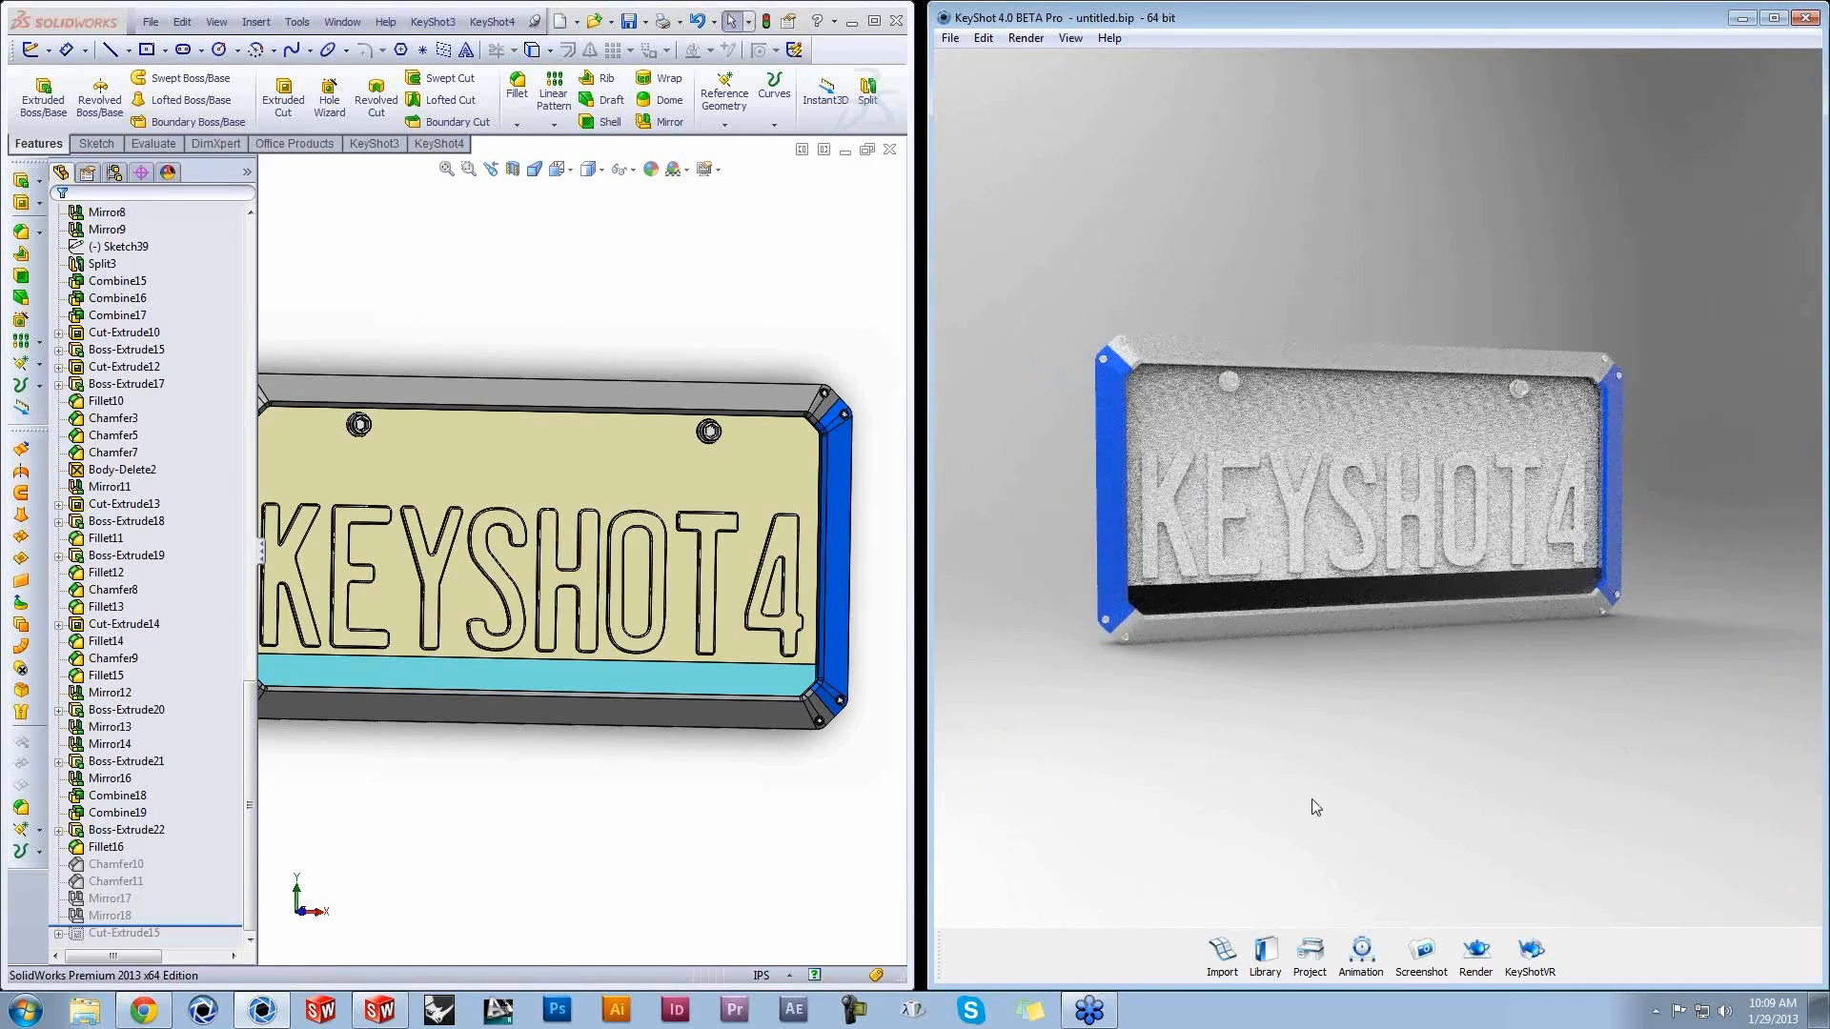
Step: Maximize the KeyShot window and show the animation timeline and the project window
{"action": "double_click", "coordinate": [1223, 19]}
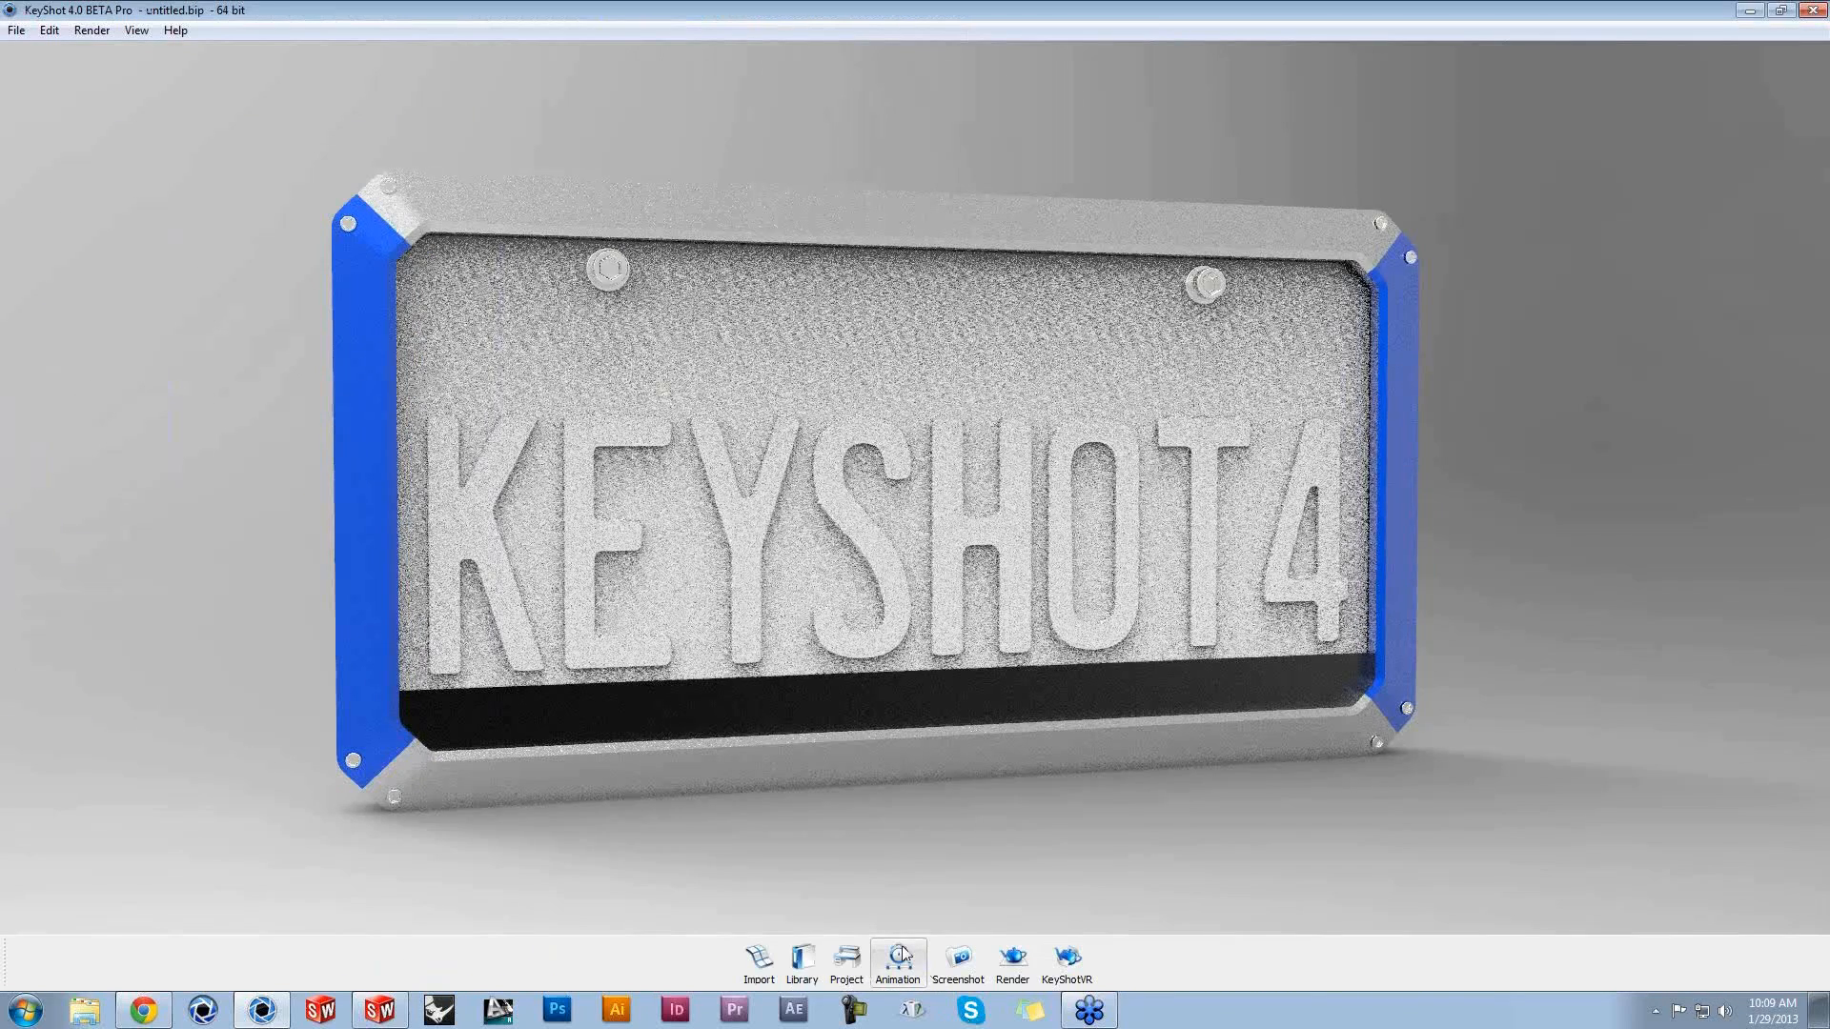
{"action": "left_click", "coordinate": [898, 960]}
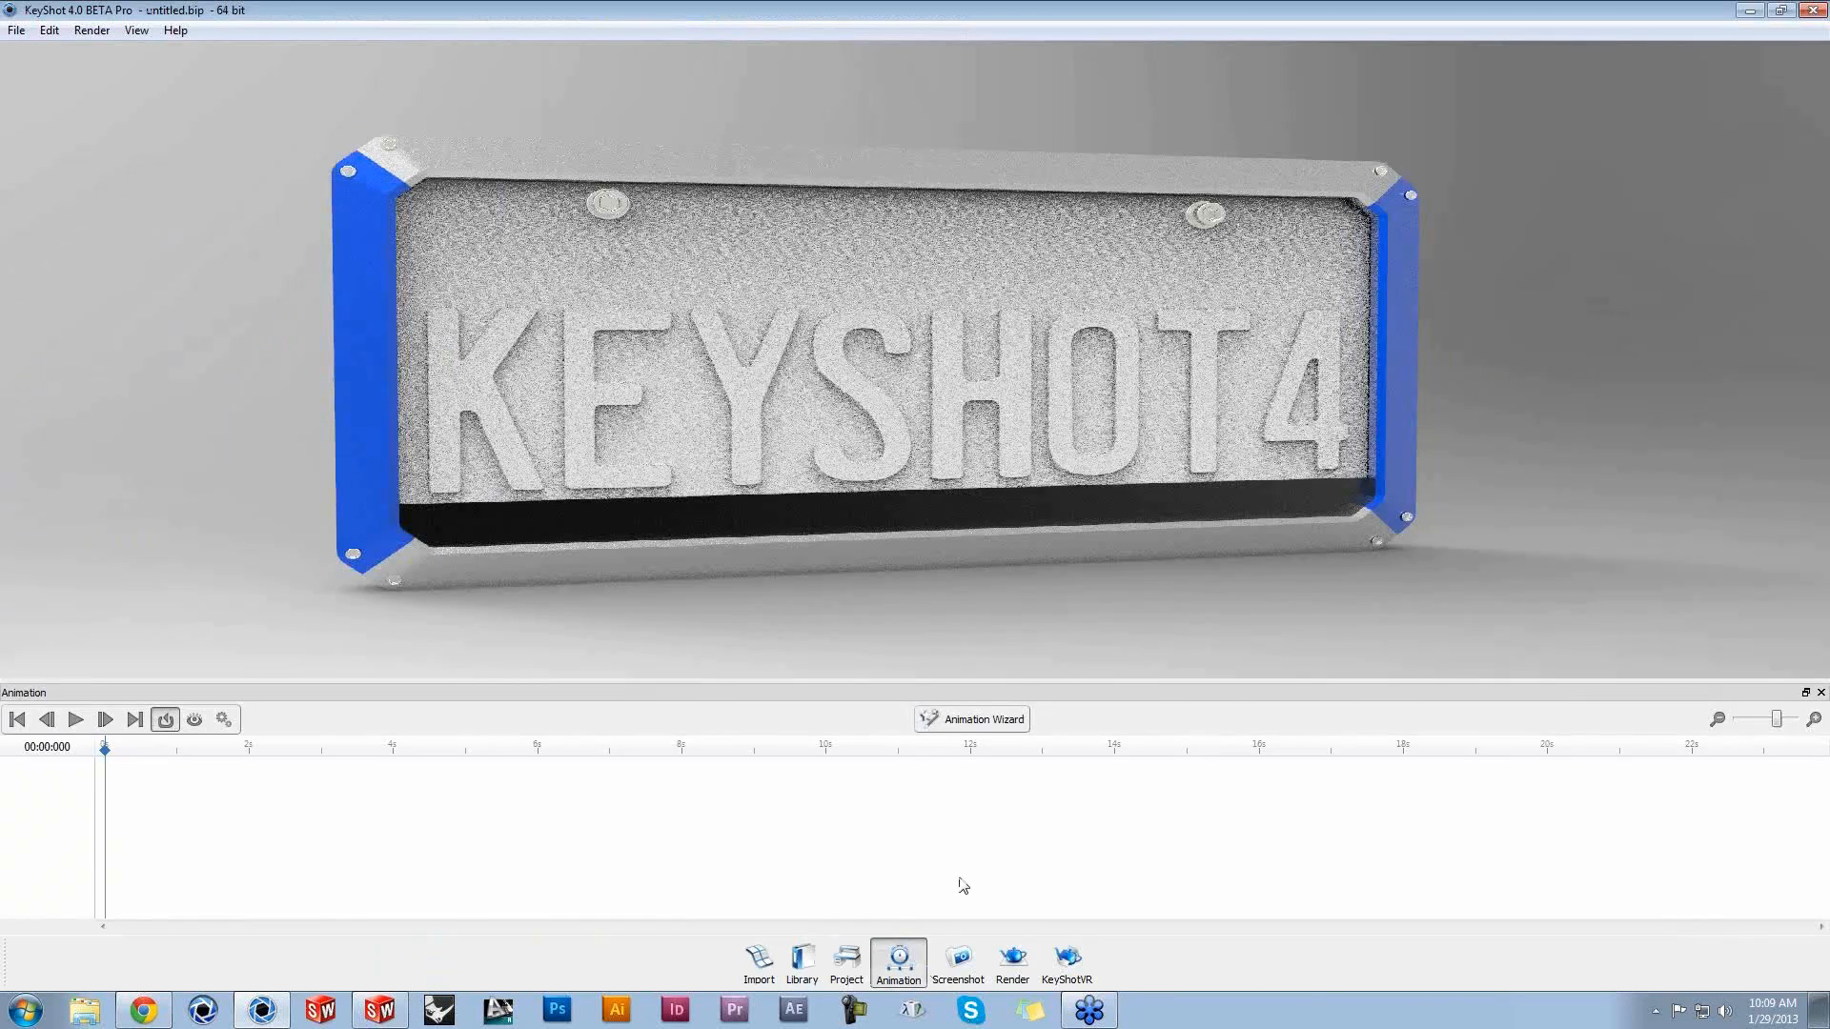
{"action": "key", "text": "space"}
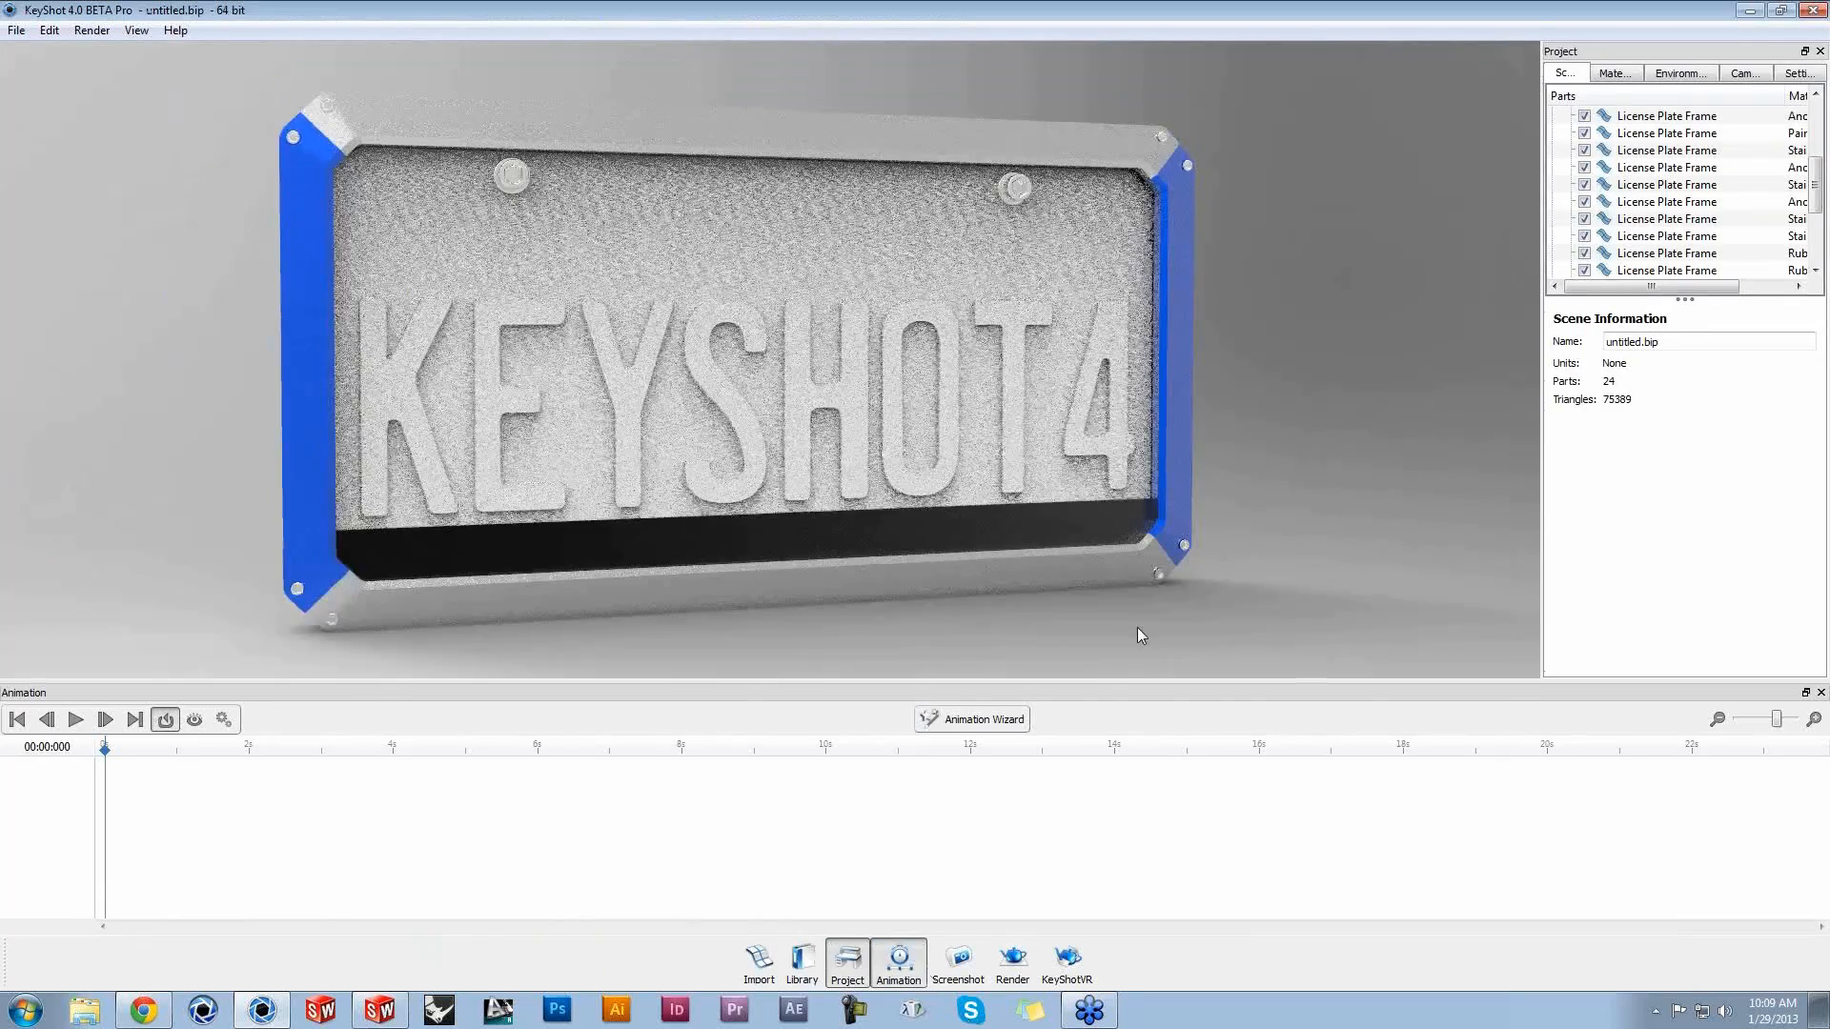
{"action": "left_click", "coordinate": [1094, 550]}
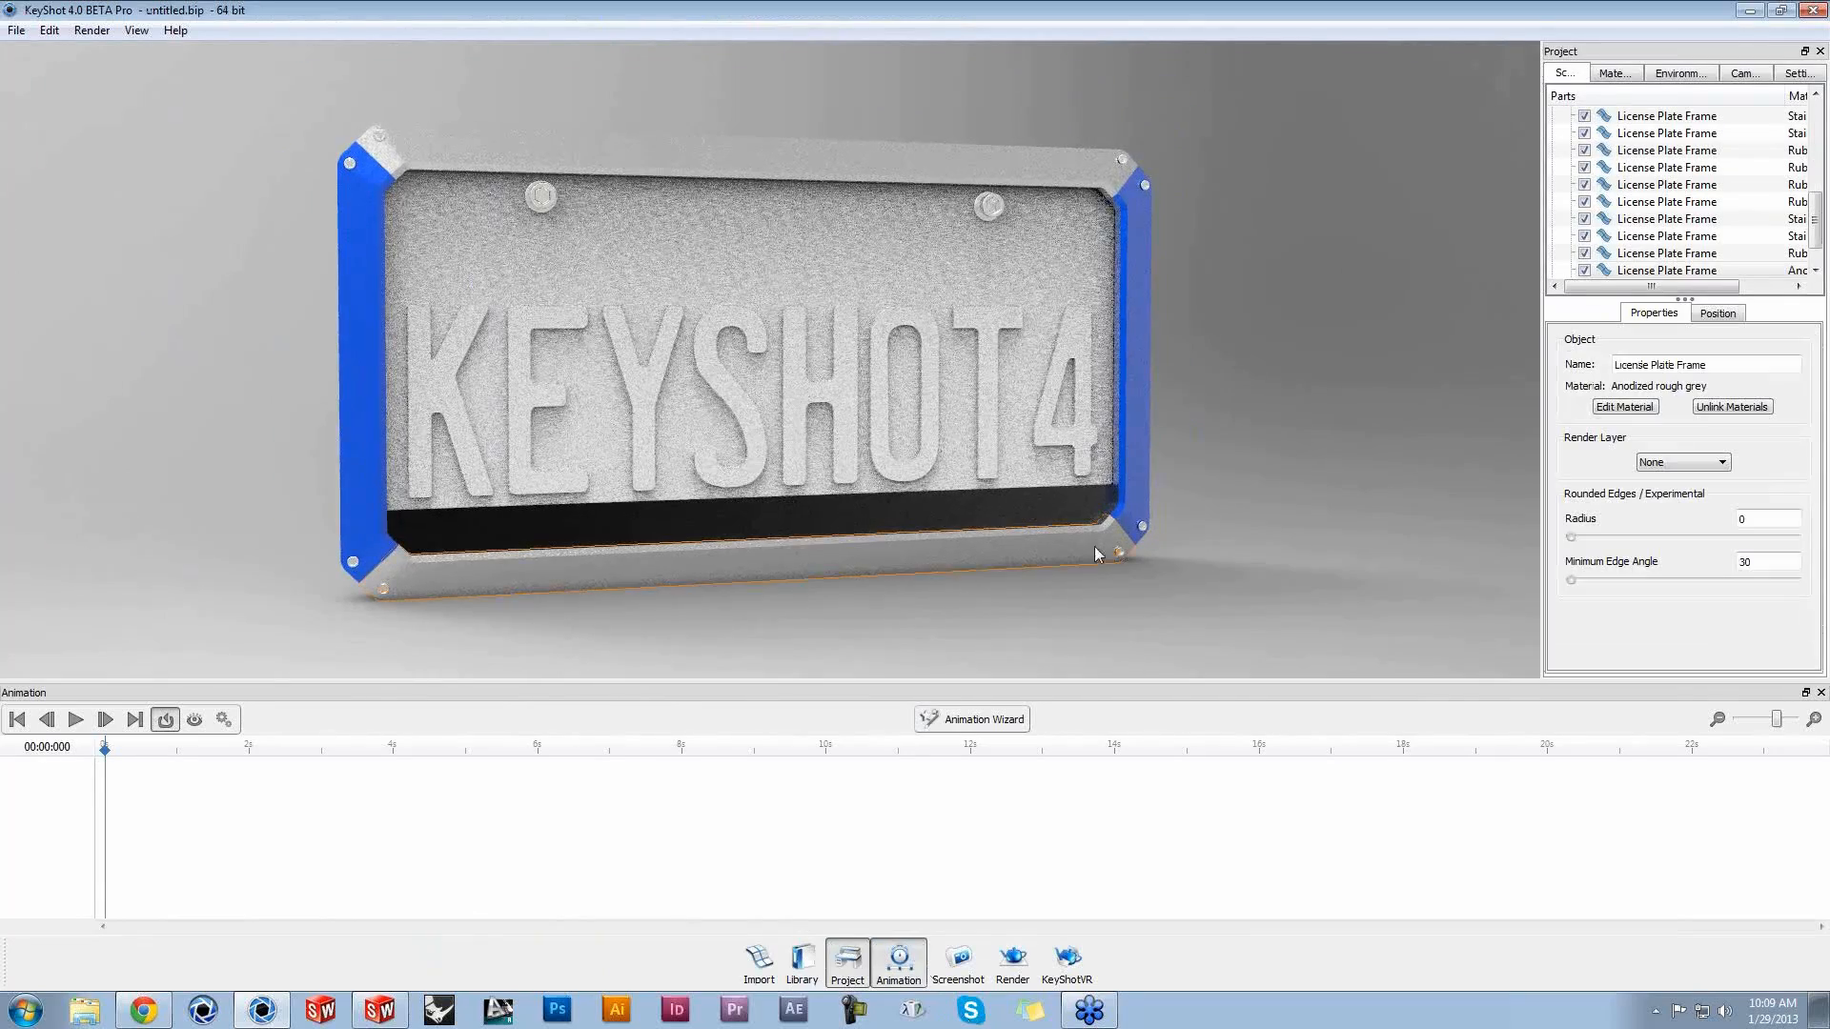
{"action": "left_click", "coordinate": [1134, 446], "text": "shift"}
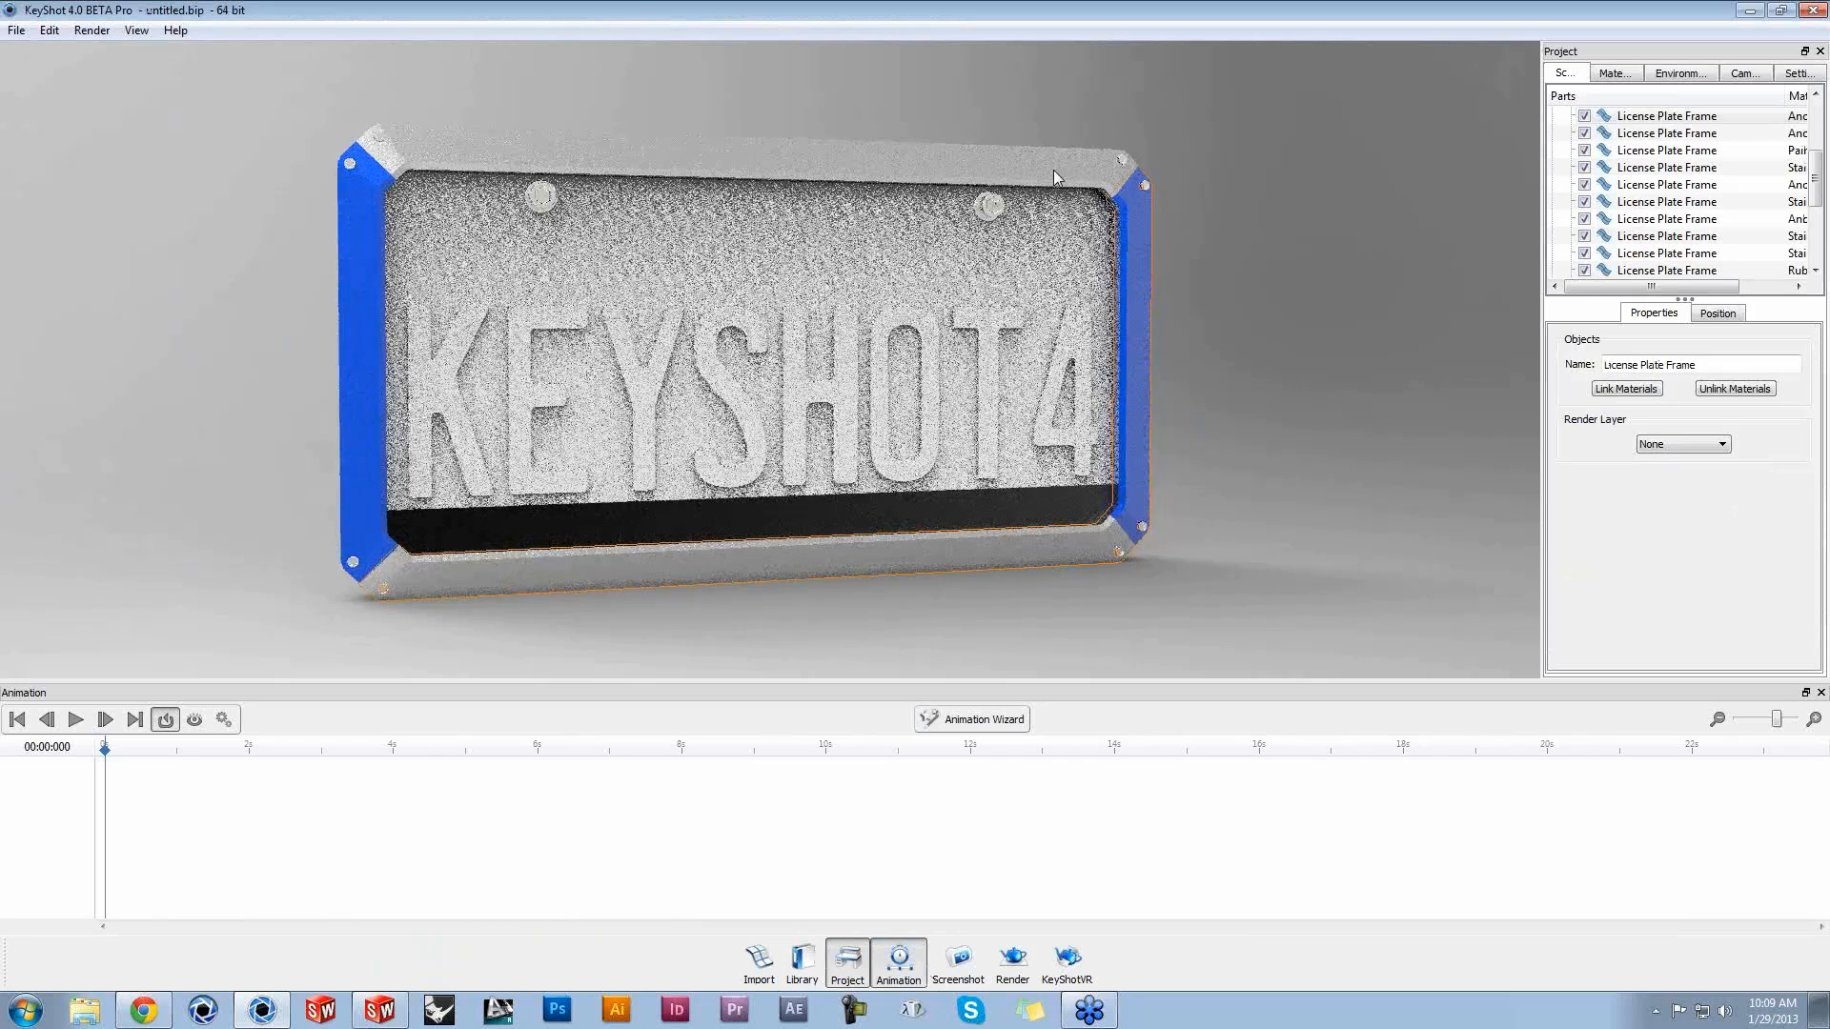
{"action": "left_click", "coordinate": [1048, 174], "text": "shift"}
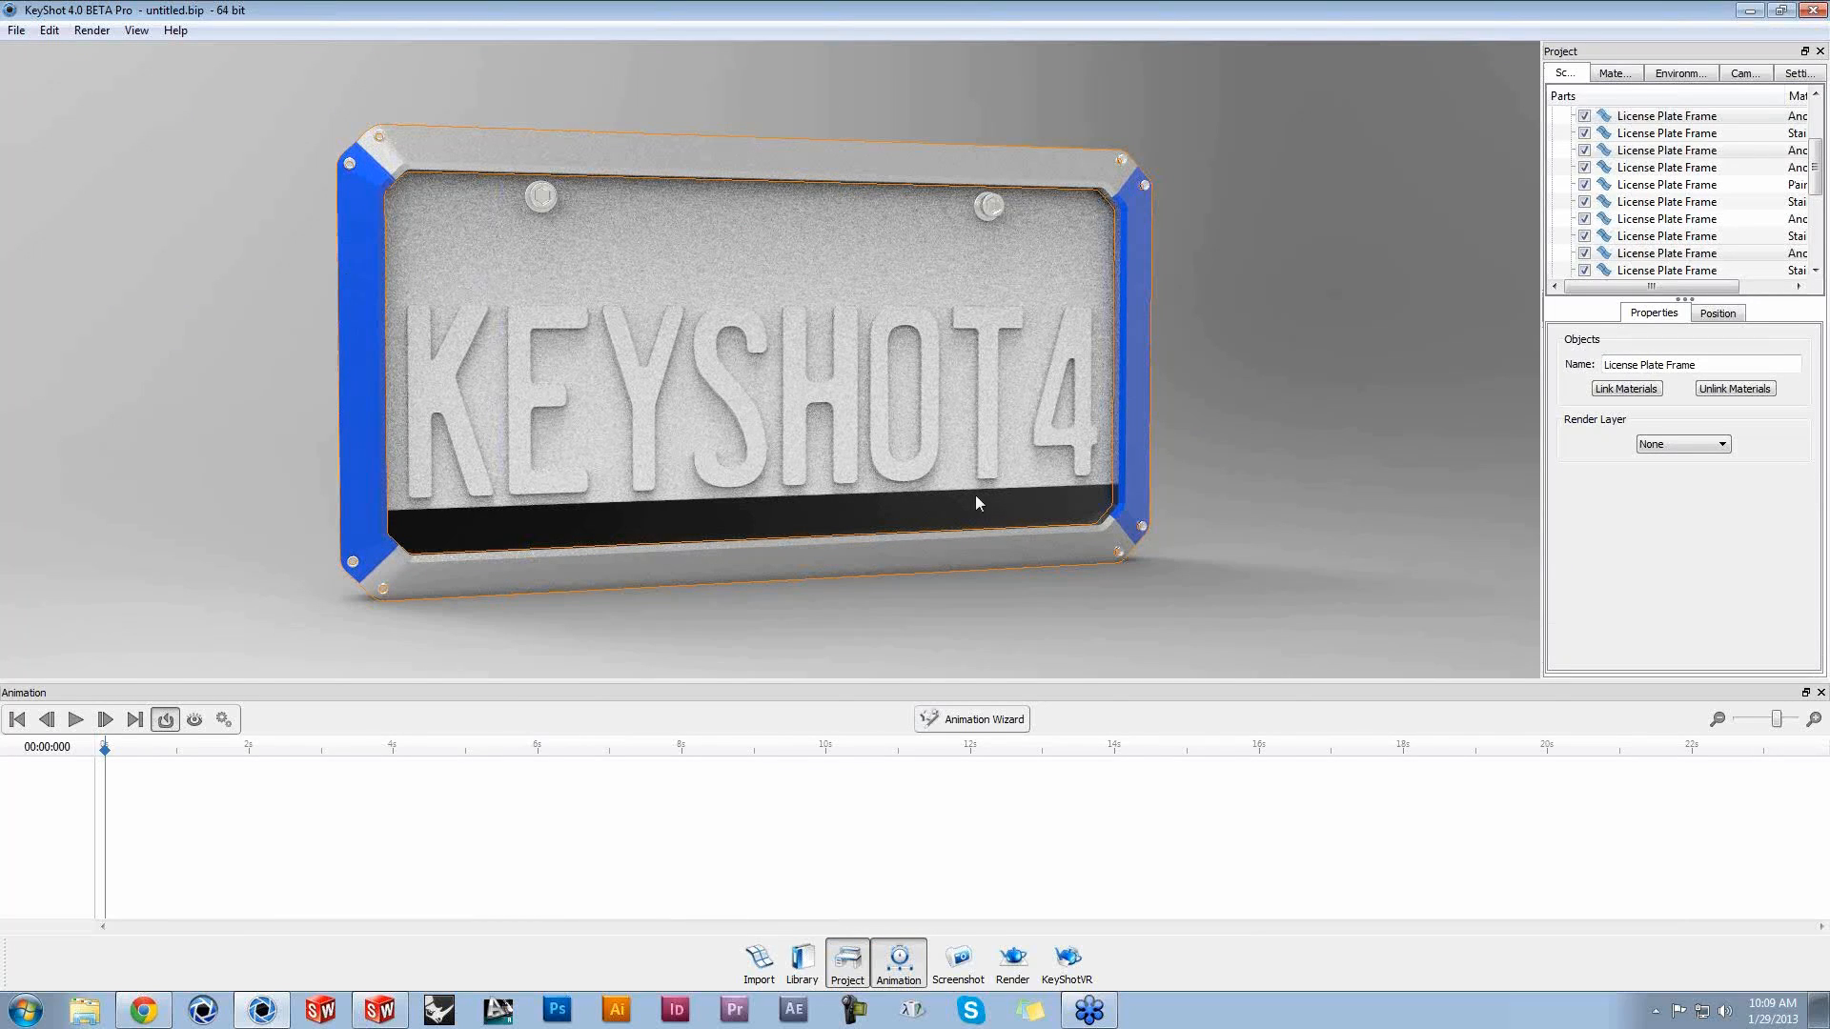
{"action": "right_click", "coordinate": [1669, 155]}
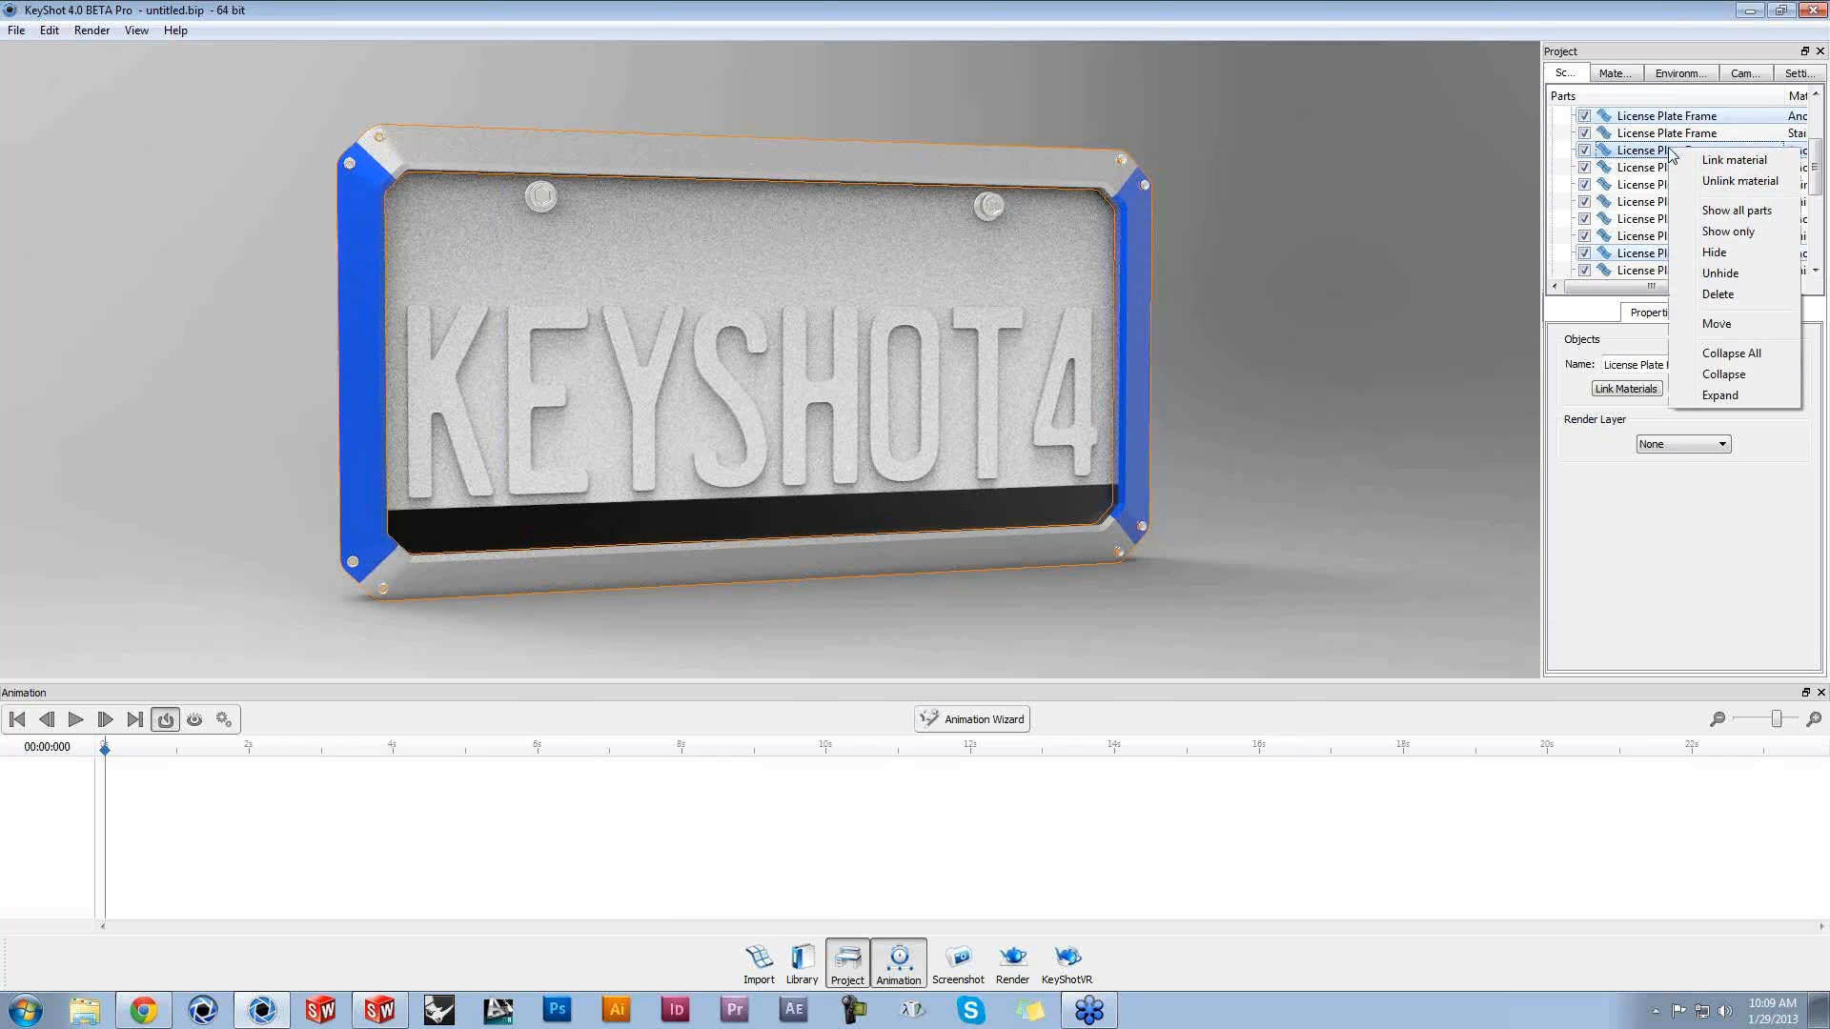
{"action": "left_click", "coordinate": [1176, 267]}
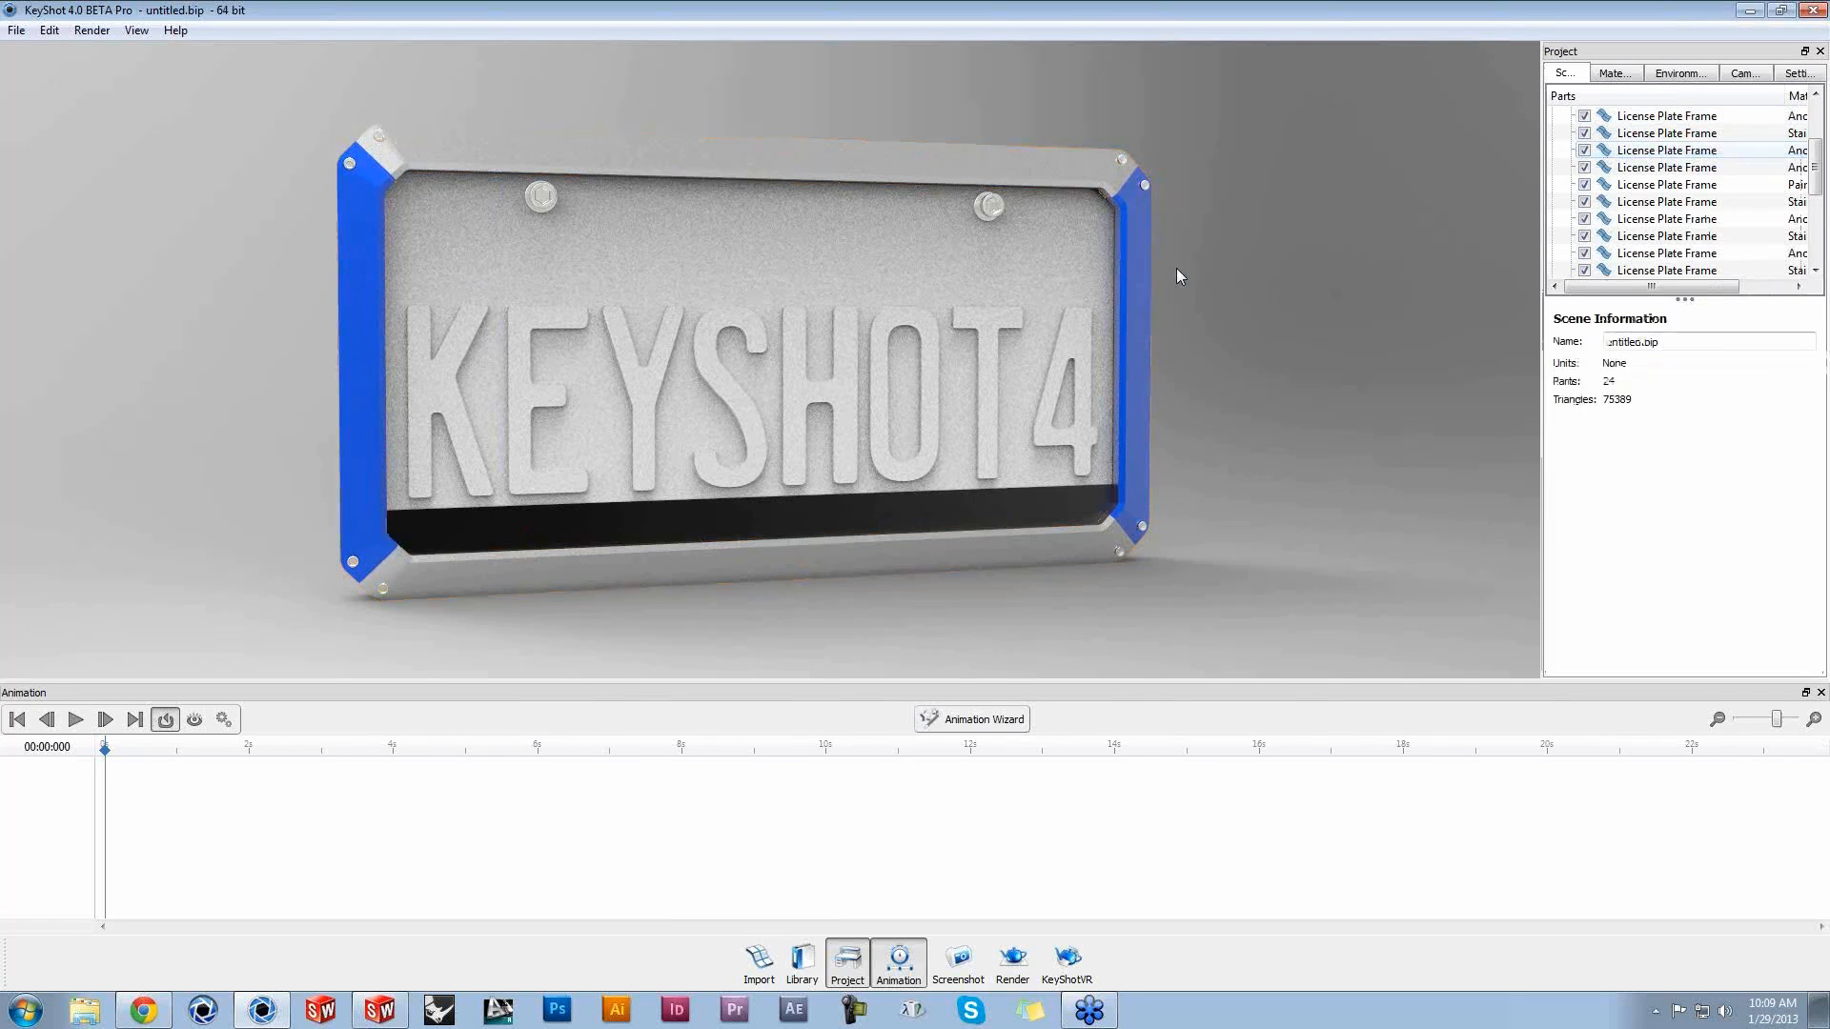
Step: Add a translation animation to the plate's right blue frame piece and scrub the timeline to the end of its motion
{"action": "left_click", "coordinate": [1135, 266]}
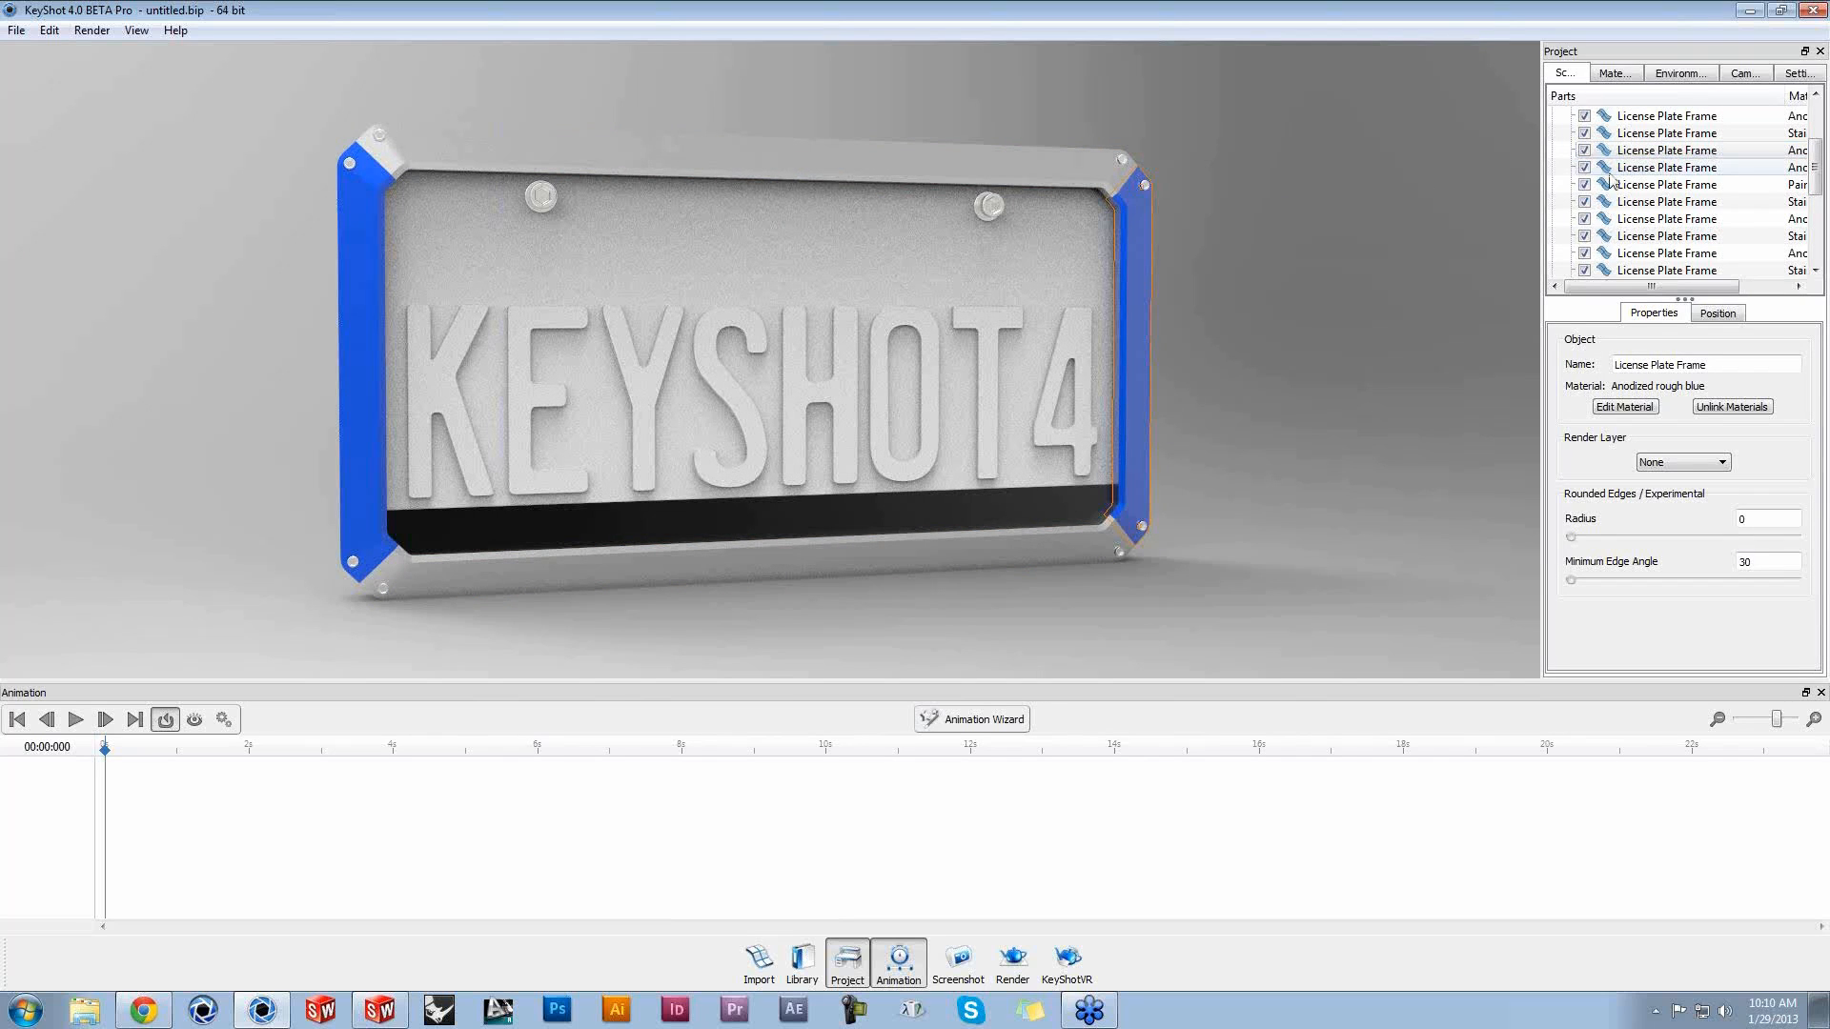
{"action": "right_click", "coordinate": [1655, 153]}
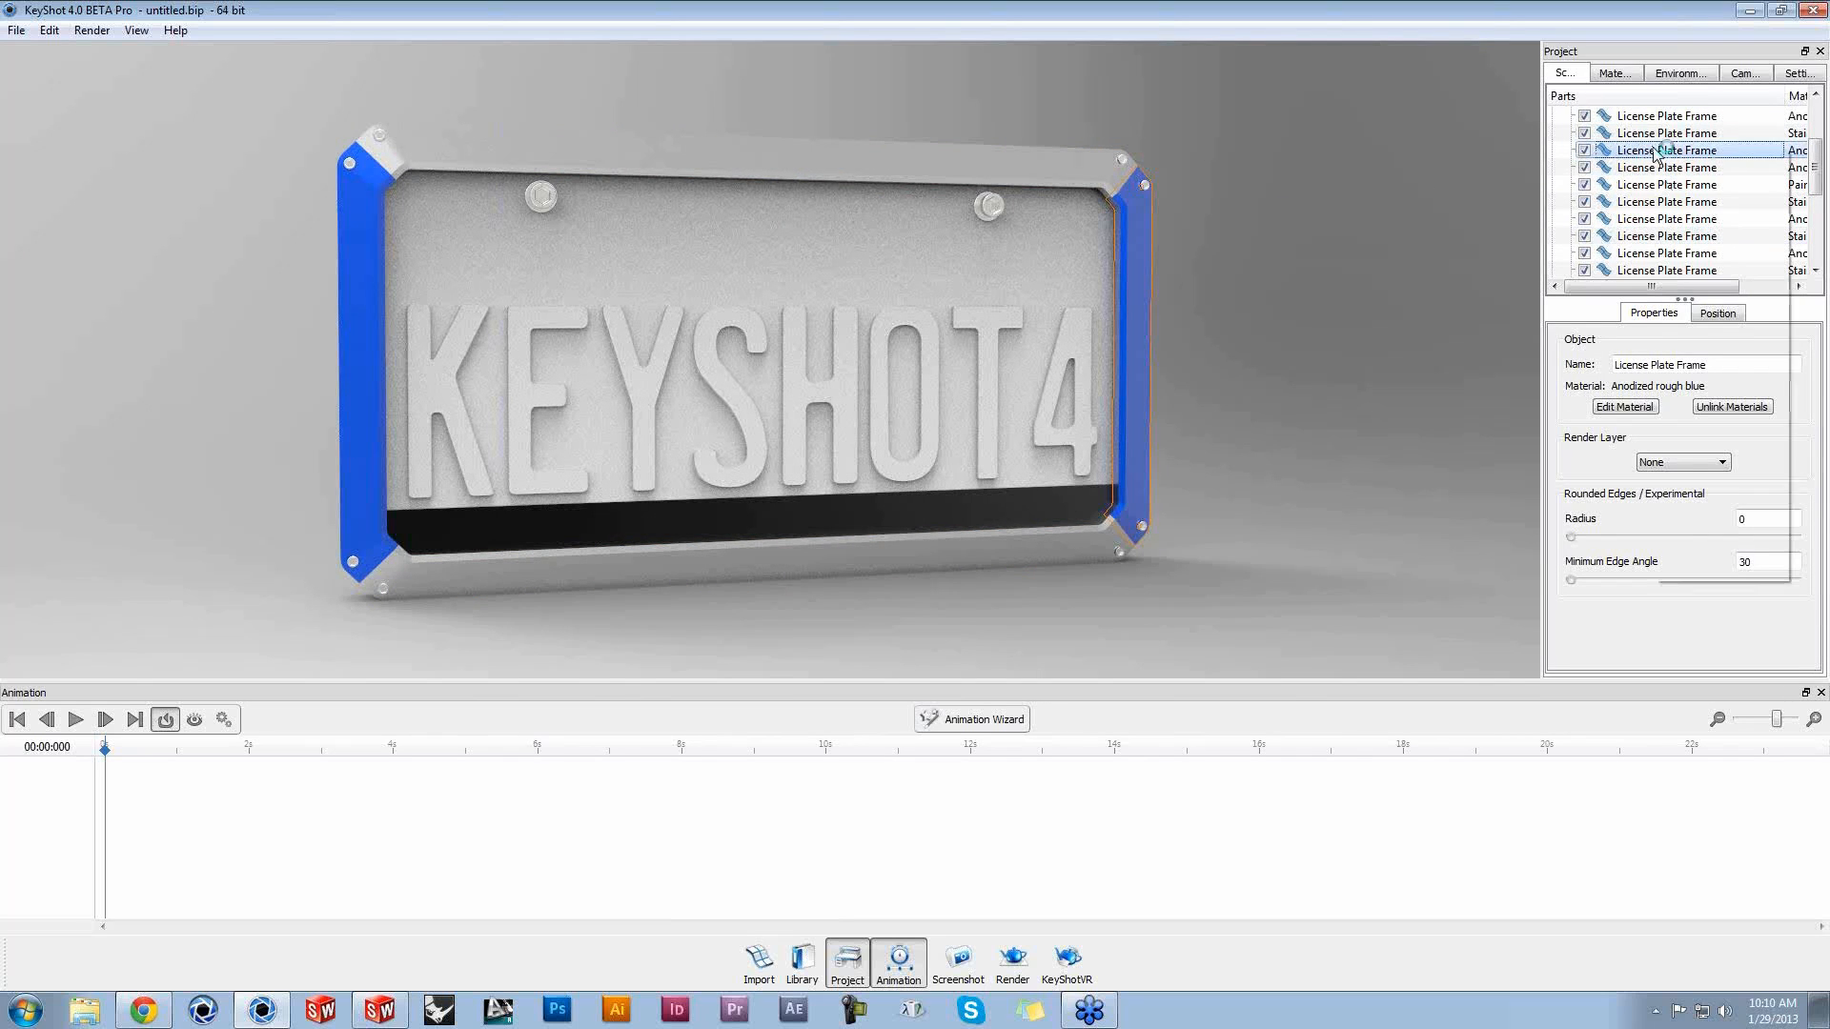
{"action": "left_click", "coordinate": [1725, 160]}
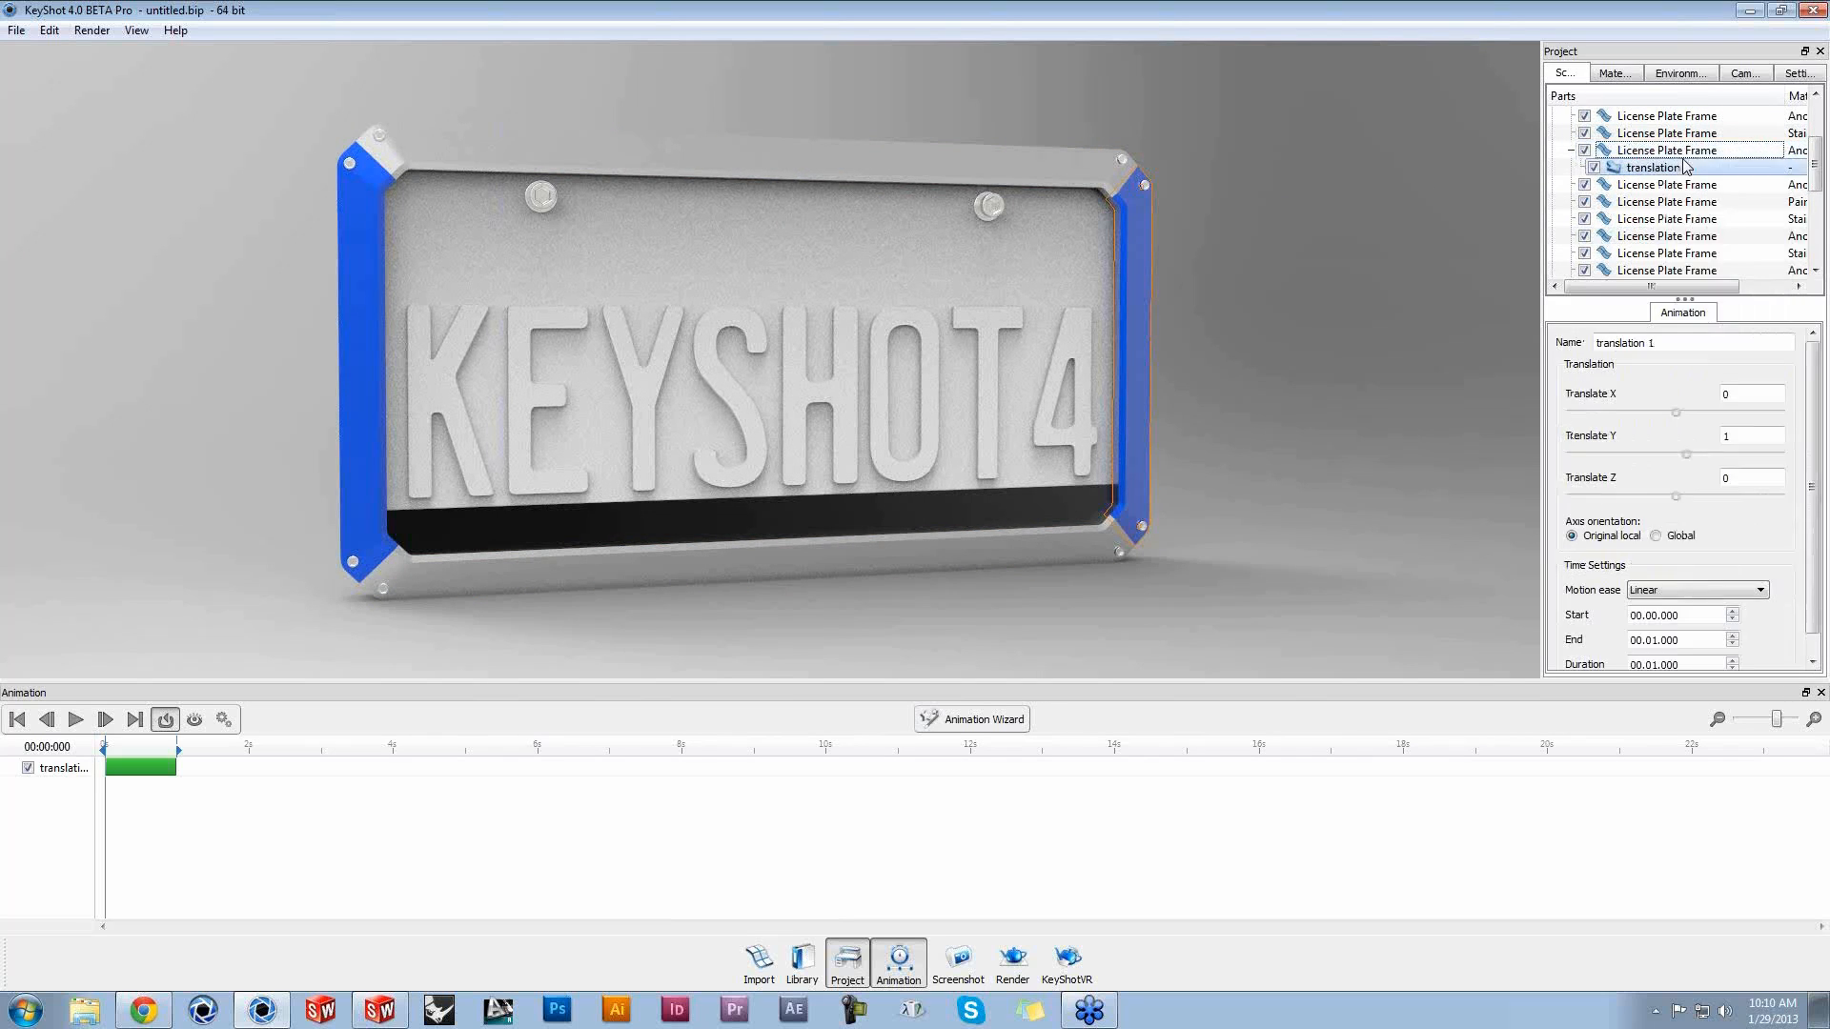
{"action": "left_click_drag", "start_coordinate": [114, 749], "coordinate": [178, 746]}
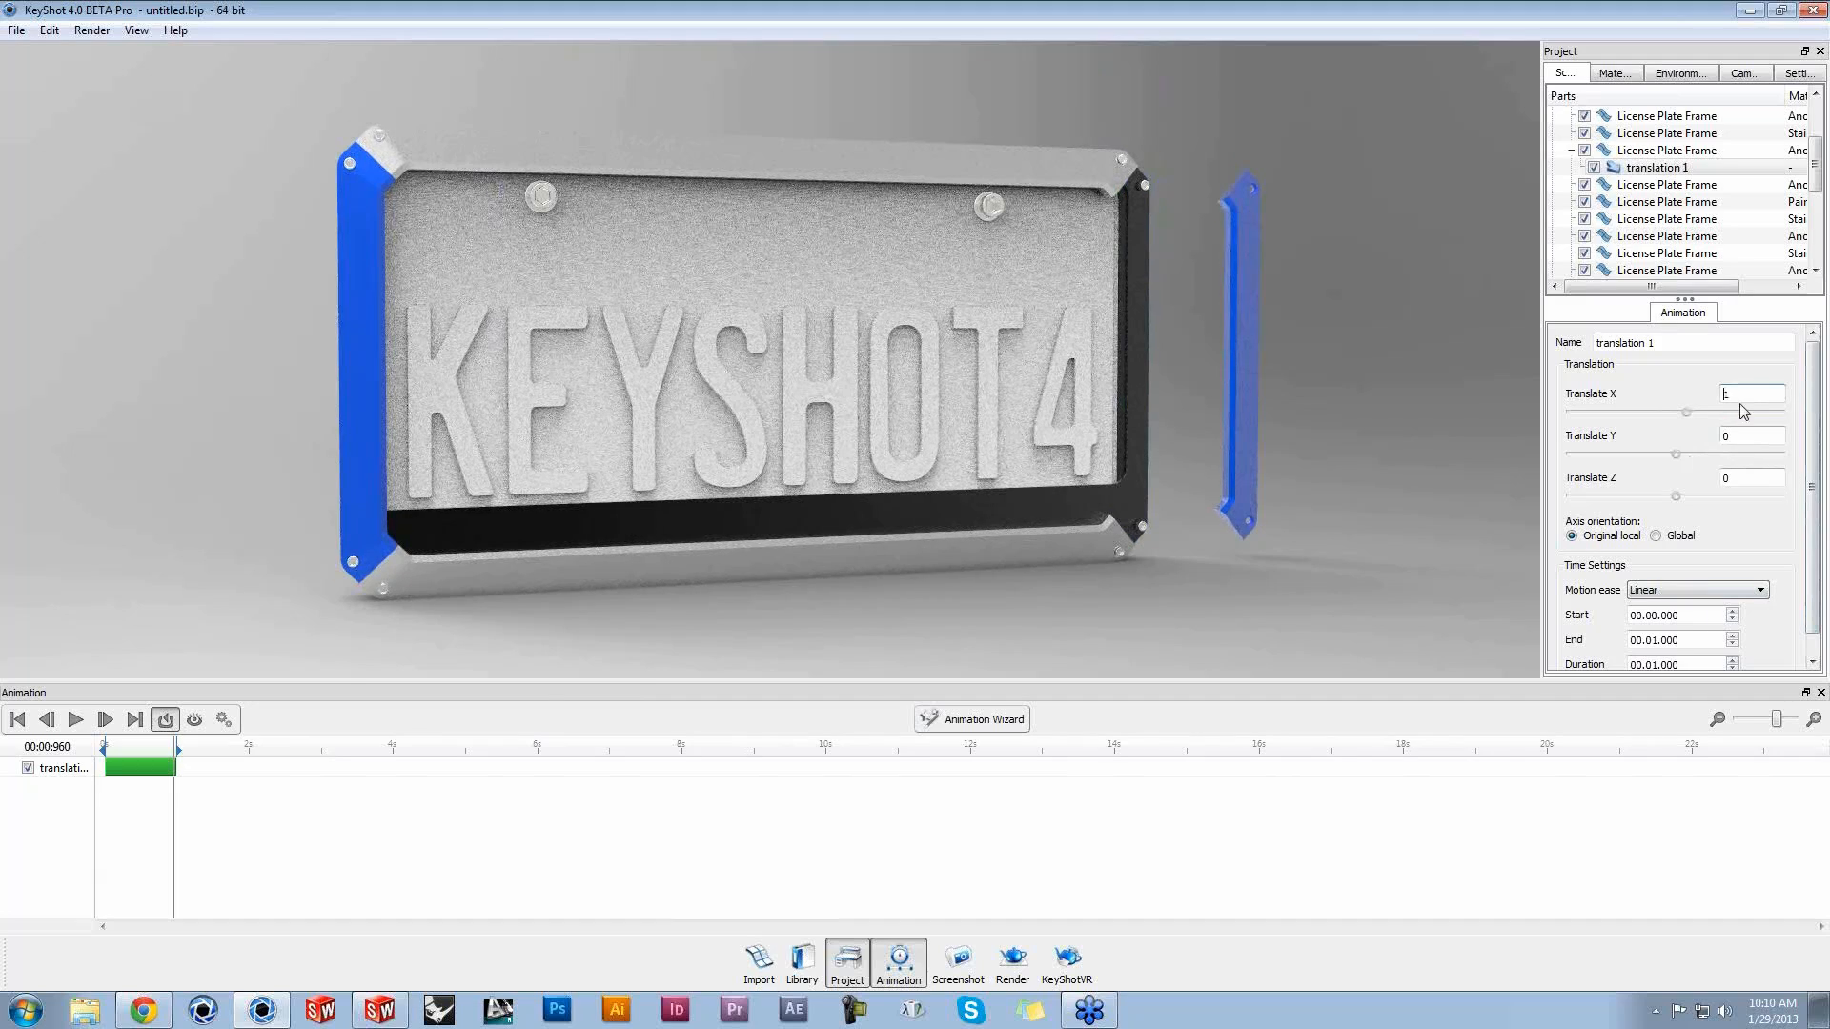
Step: Set the right blue frame piece's translation to 0 in X and 1 in Z
{"action": "left_click", "coordinate": [1697, 408]}
{"action": "left_click_drag", "start_coordinate": [1737, 398], "coordinate": [1674, 396]}
{"action": "type", "text": "0"}
{"action": "key", "text": "Return"}
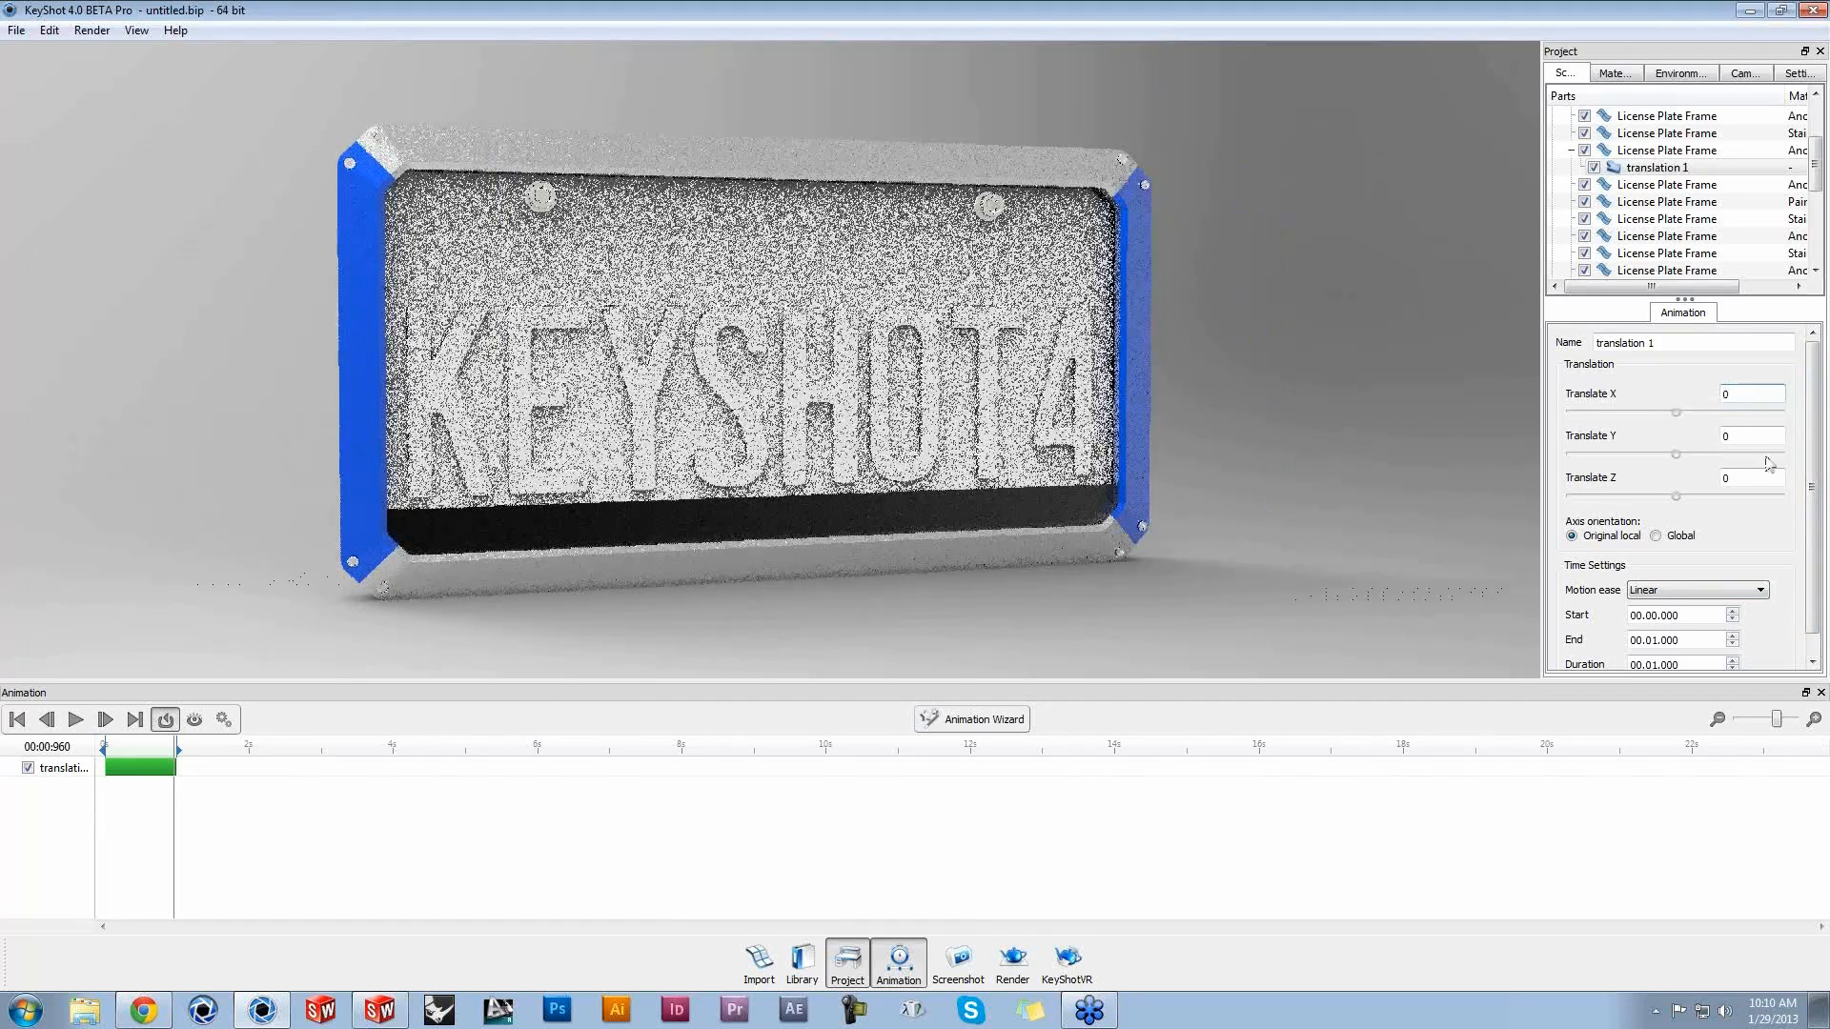
{"action": "left_click_drag", "start_coordinate": [1760, 479], "coordinate": [1669, 476]}
{"action": "type", "text": "1"}
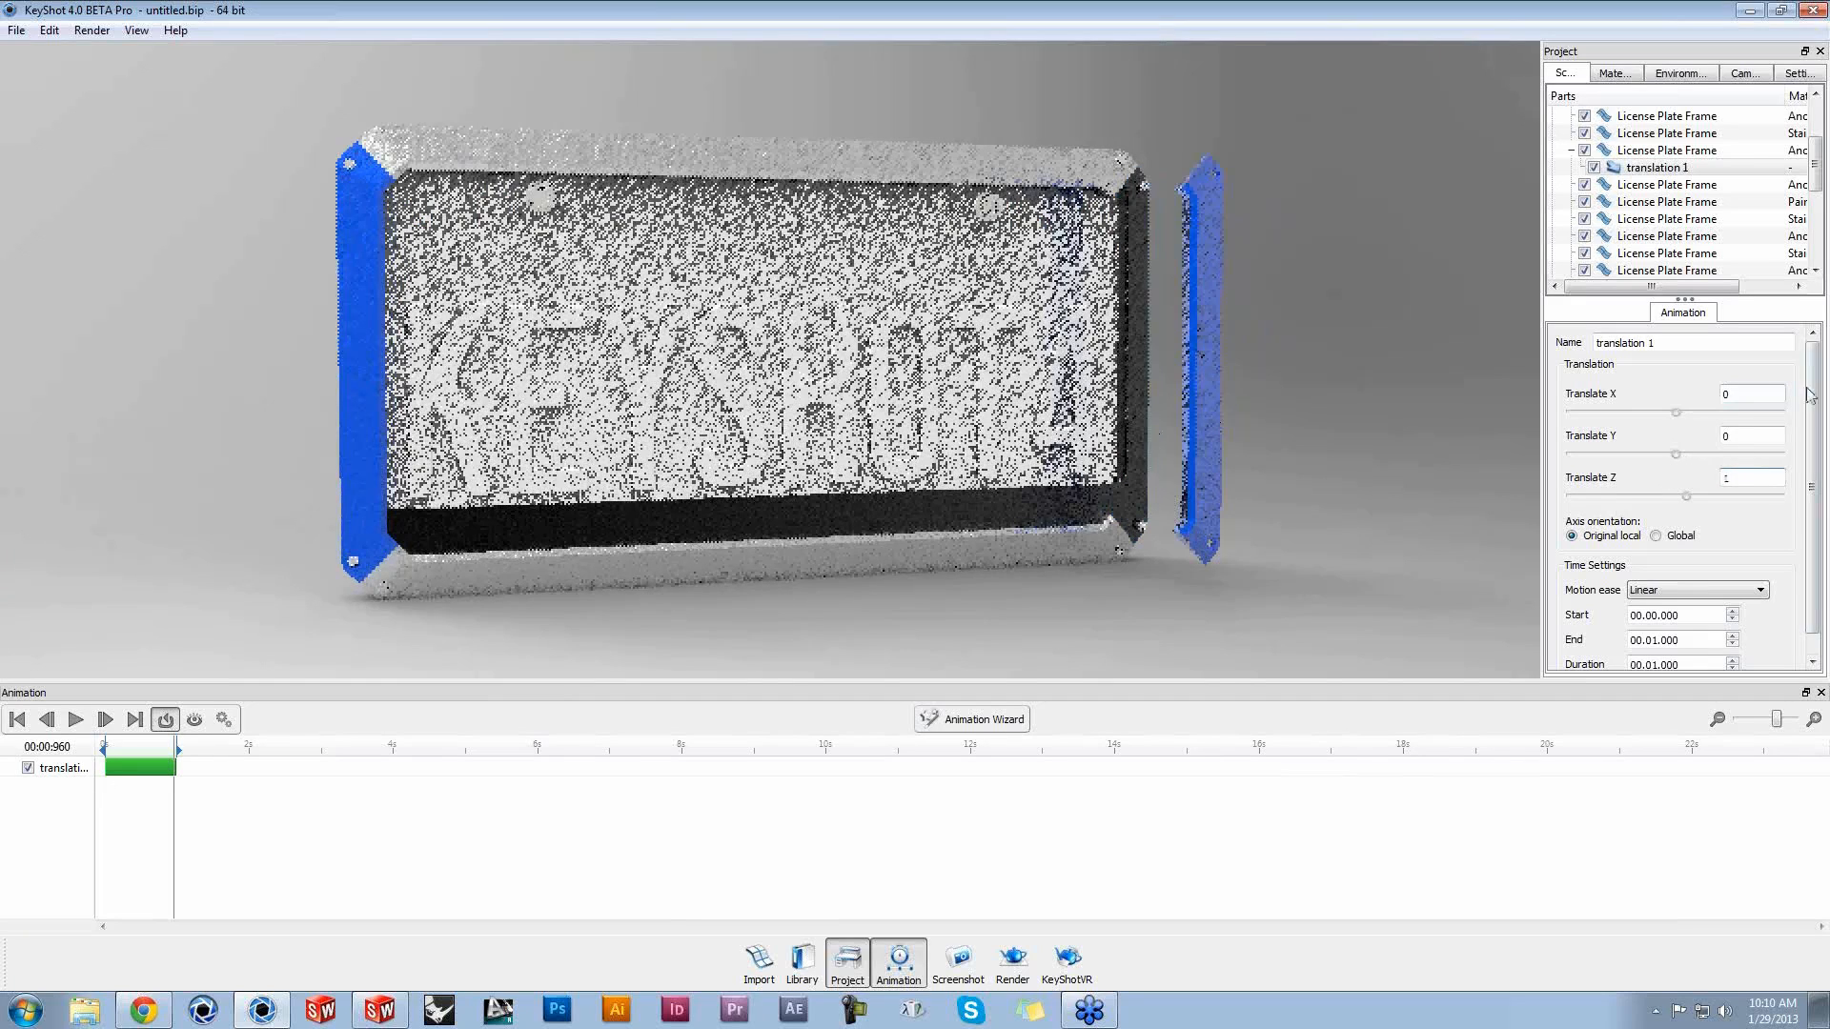
Step: Copy the right frame piece's translation and paste it as a linked animation onto the left blue frame piece
{"action": "right_click", "coordinate": [1696, 169]}
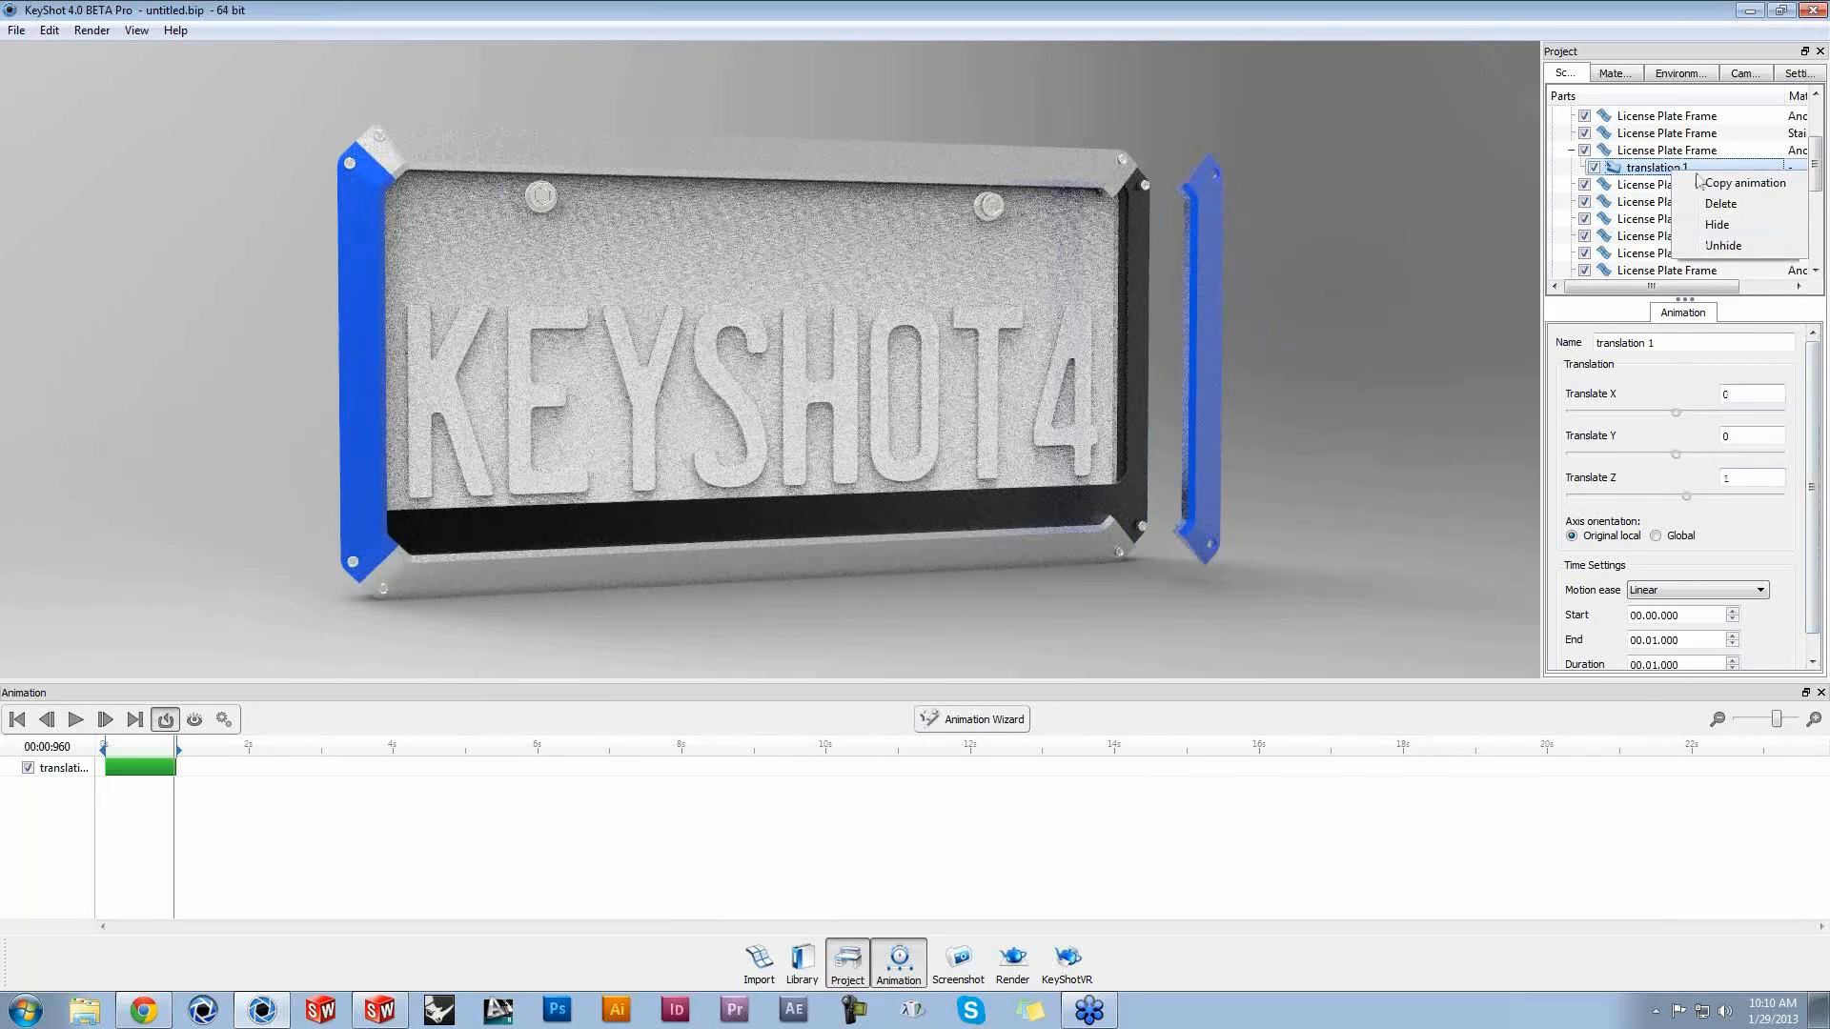
{"action": "left_click", "coordinate": [1714, 184]}
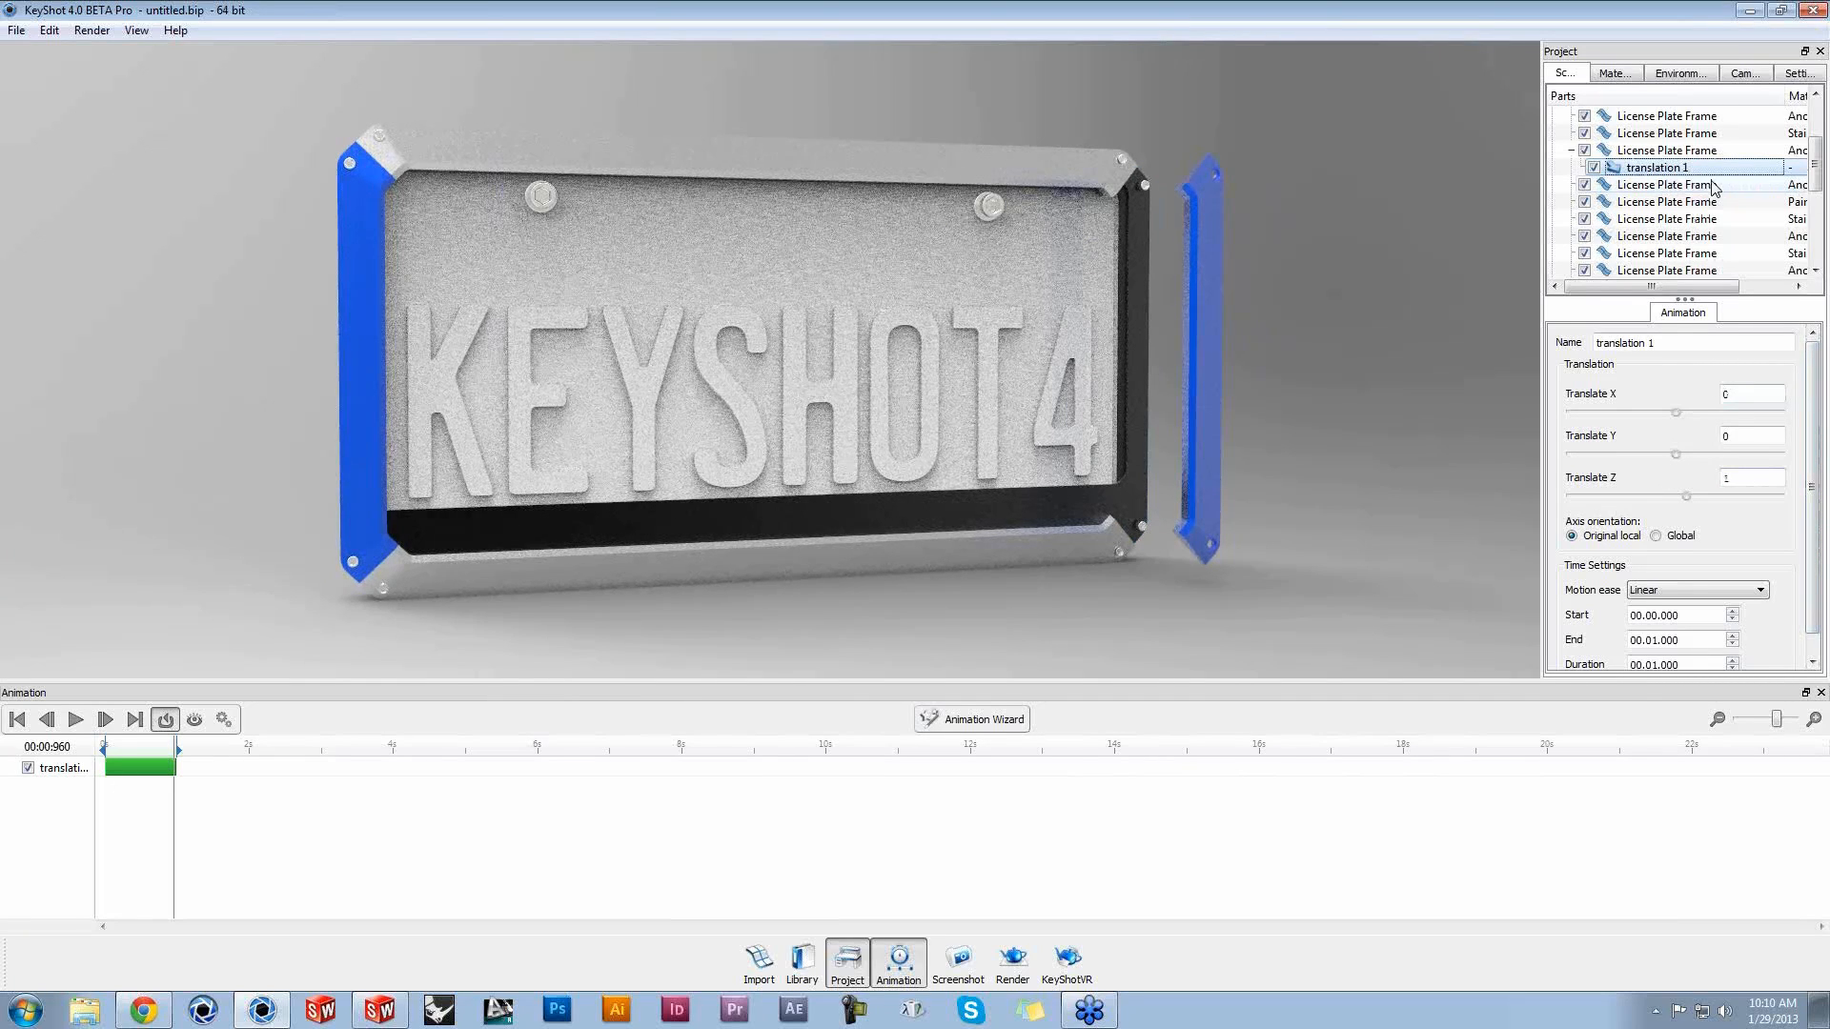
{"action": "left_click", "coordinate": [363, 326]}
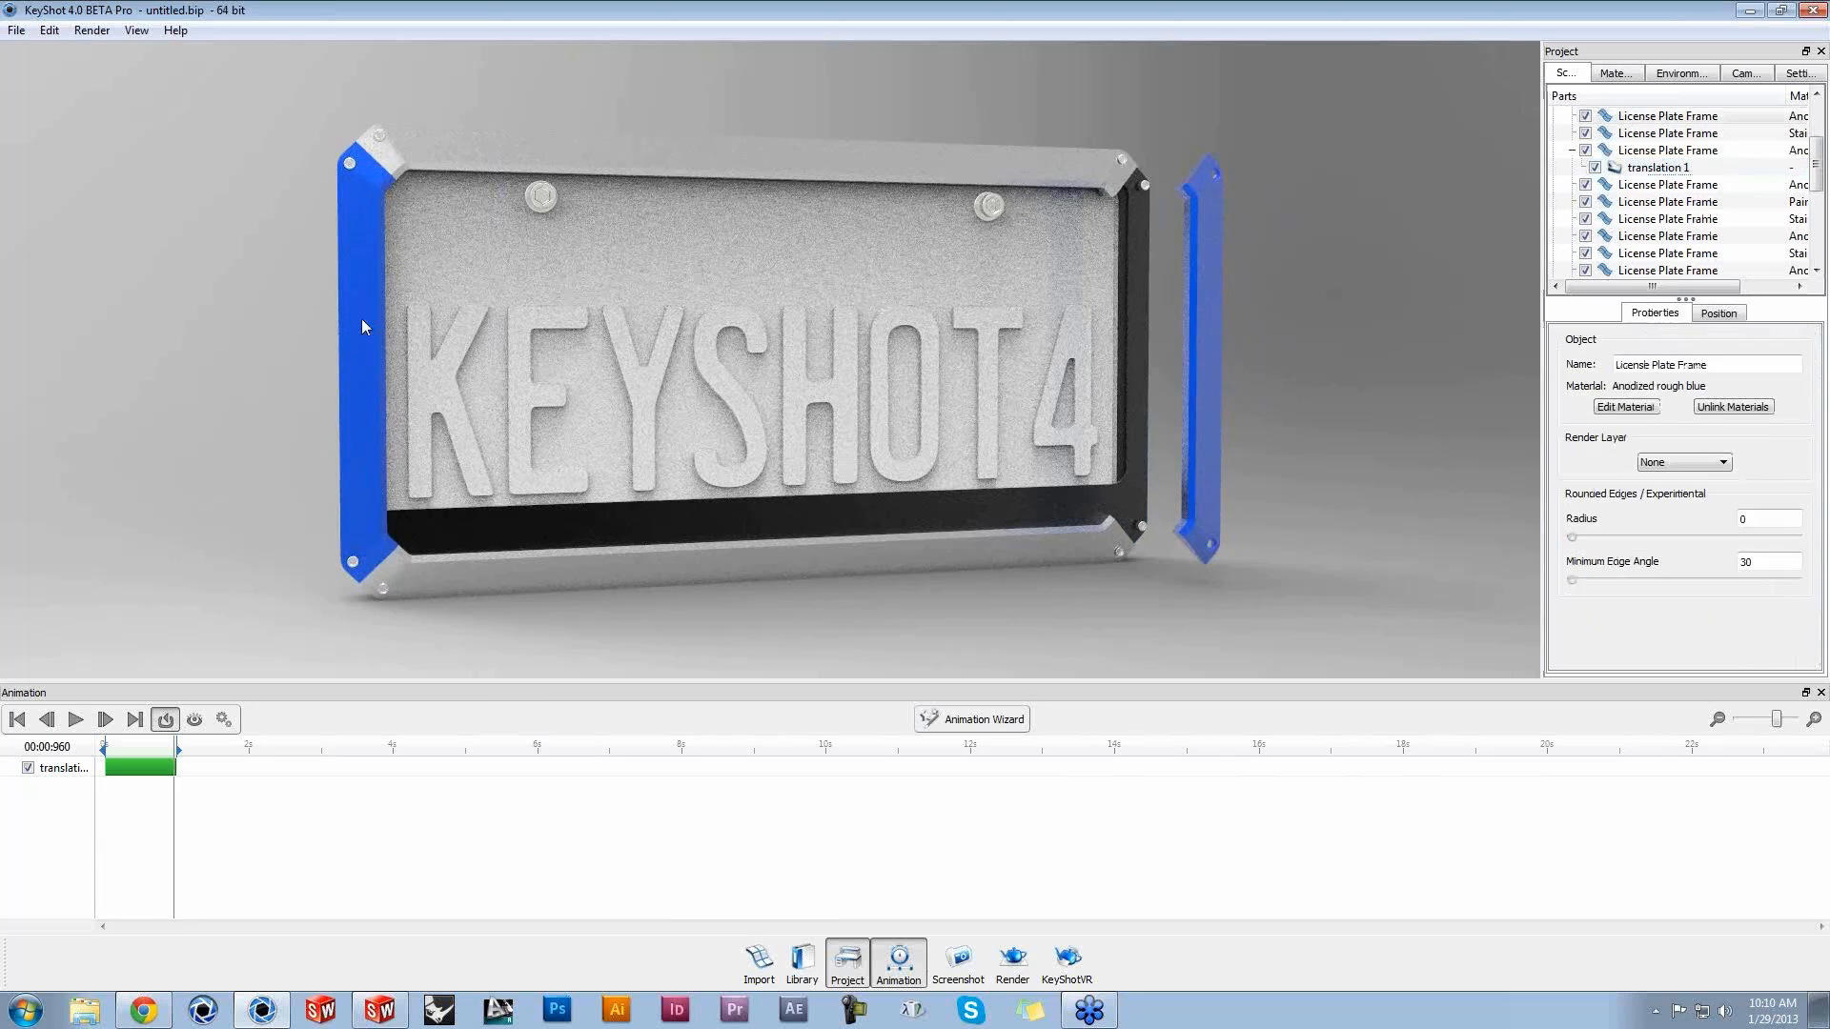
{"action": "right_click", "coordinate": [1617, 116]}
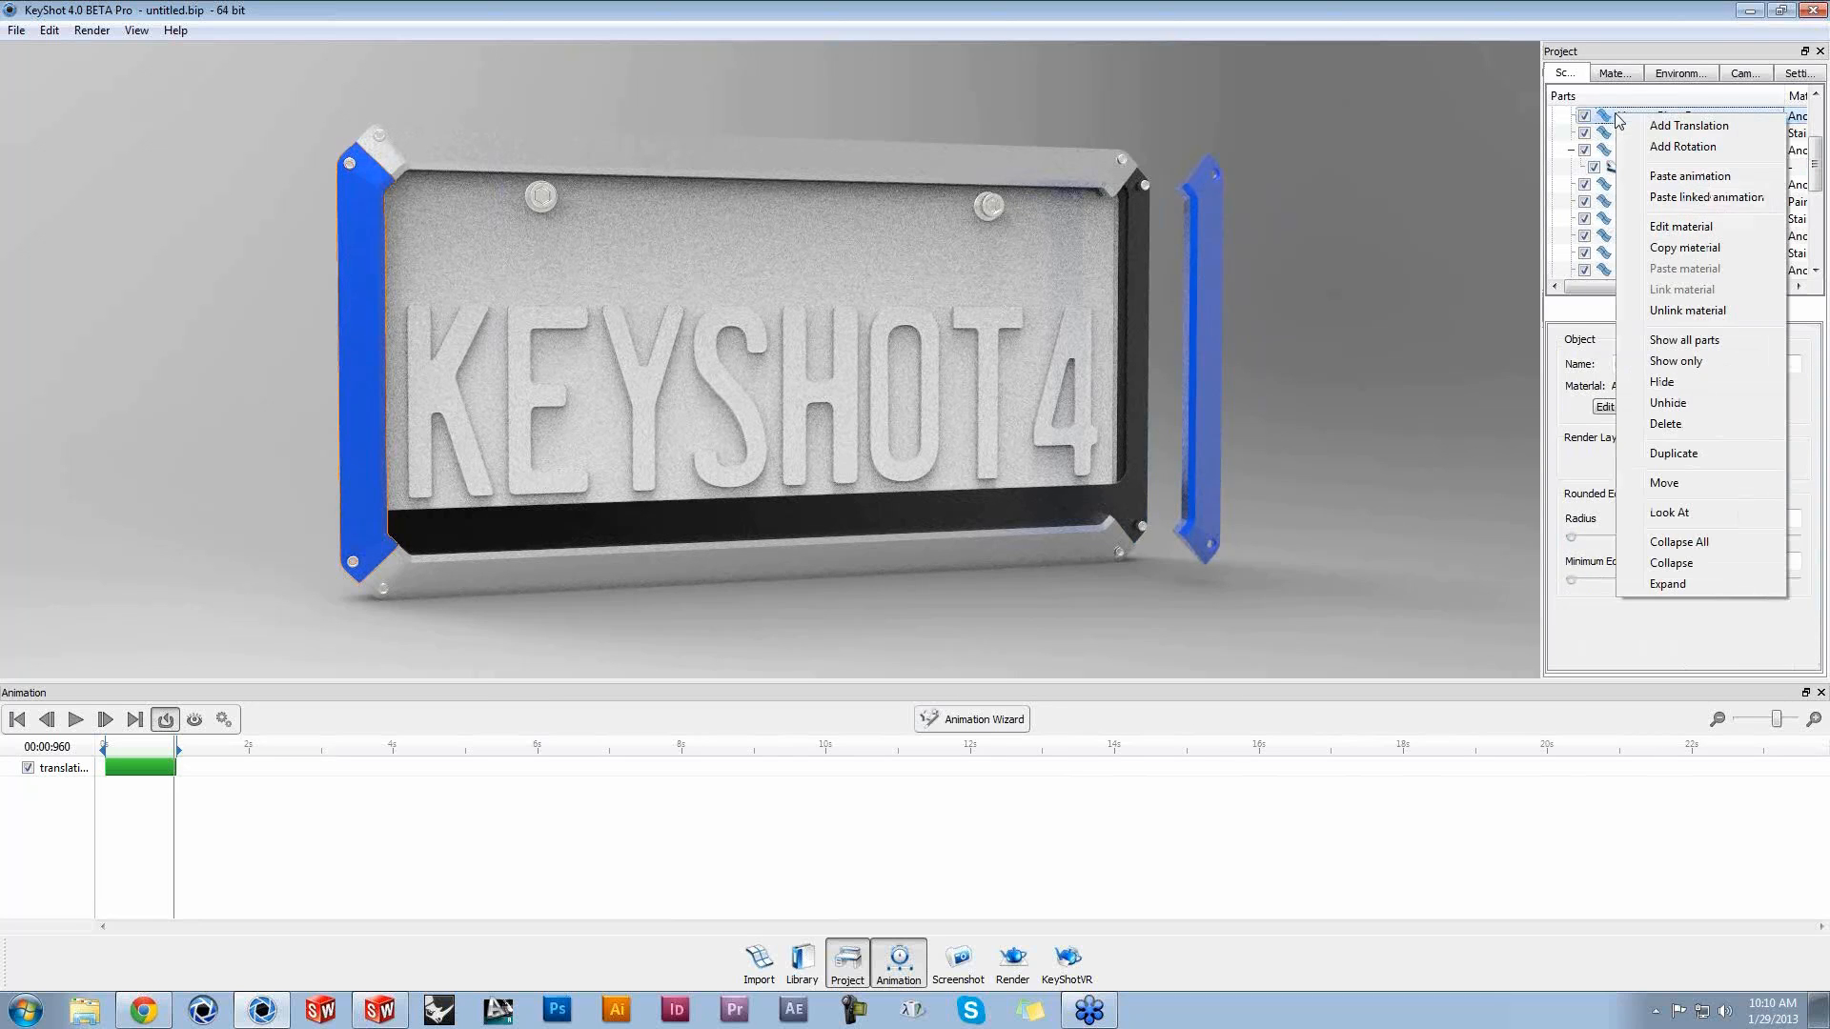
{"action": "left_click", "coordinate": [1693, 197]}
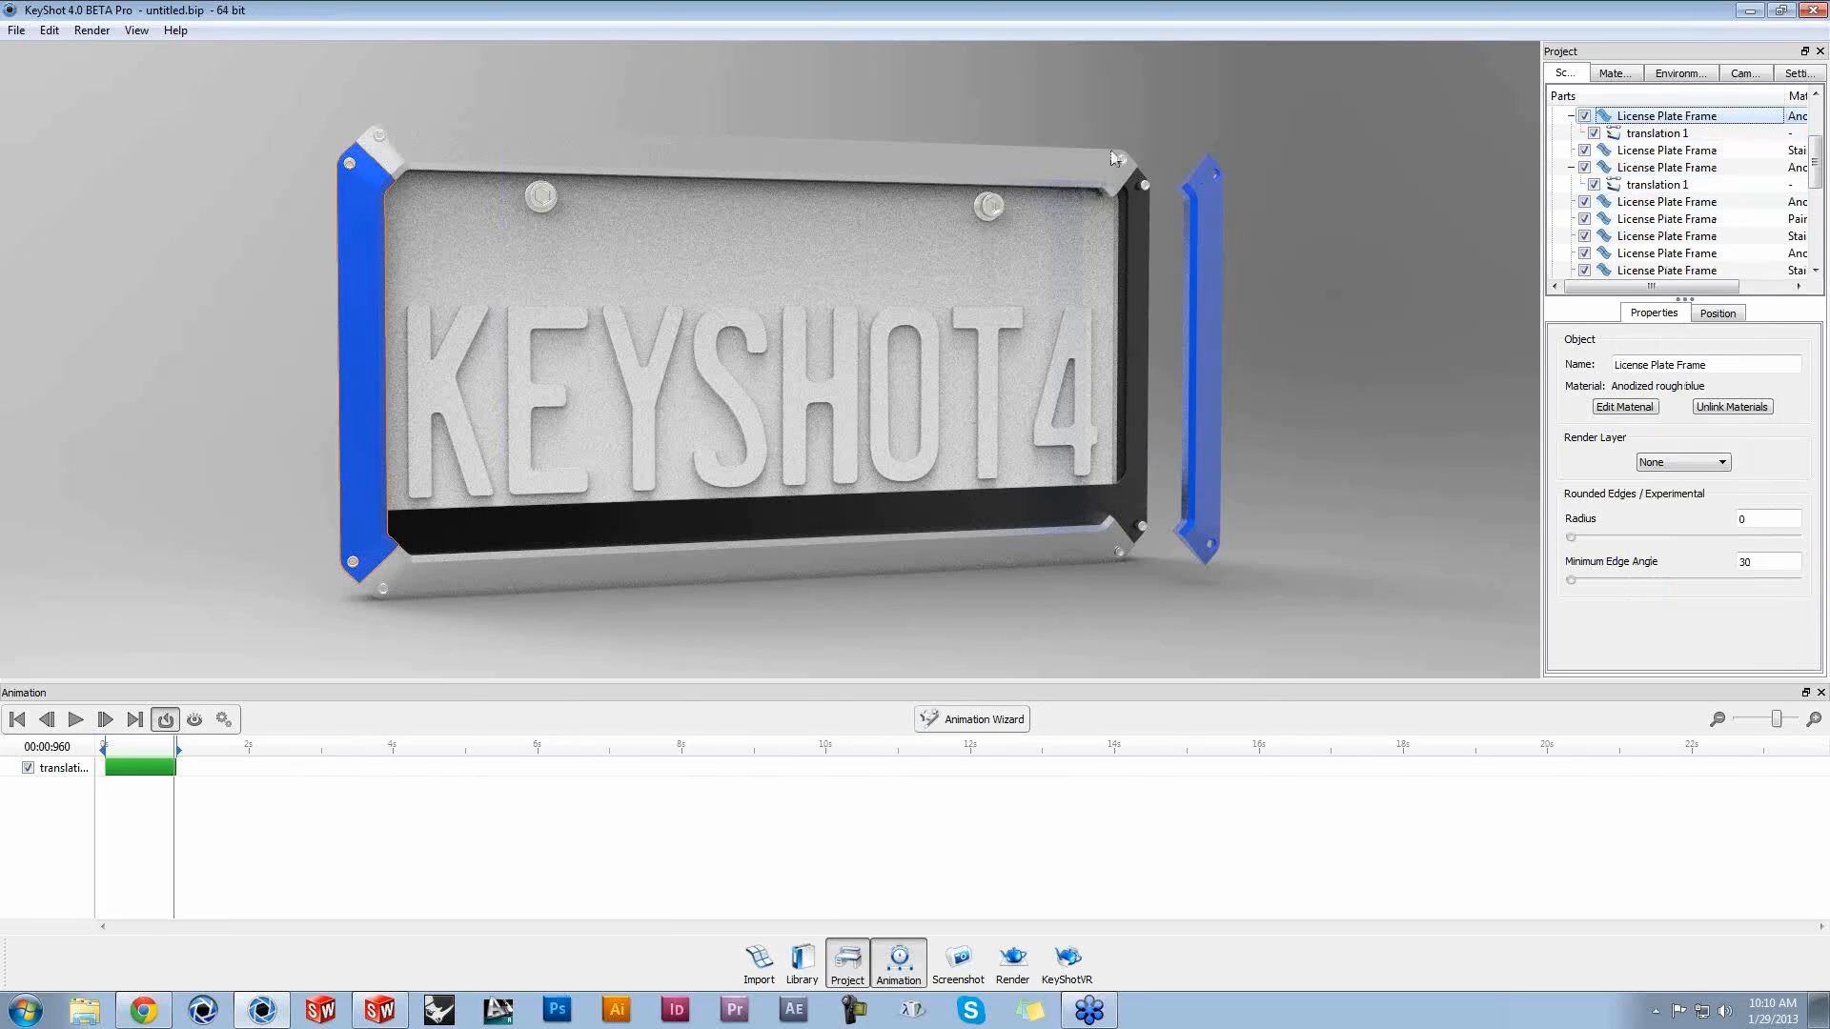
Step: Paste the linked translation onto the upper and lower grey frame pieces, and return the timeline to its start
{"action": "left_click", "coordinate": [1007, 163]}
{"action": "right_click", "coordinate": [1684, 274]}
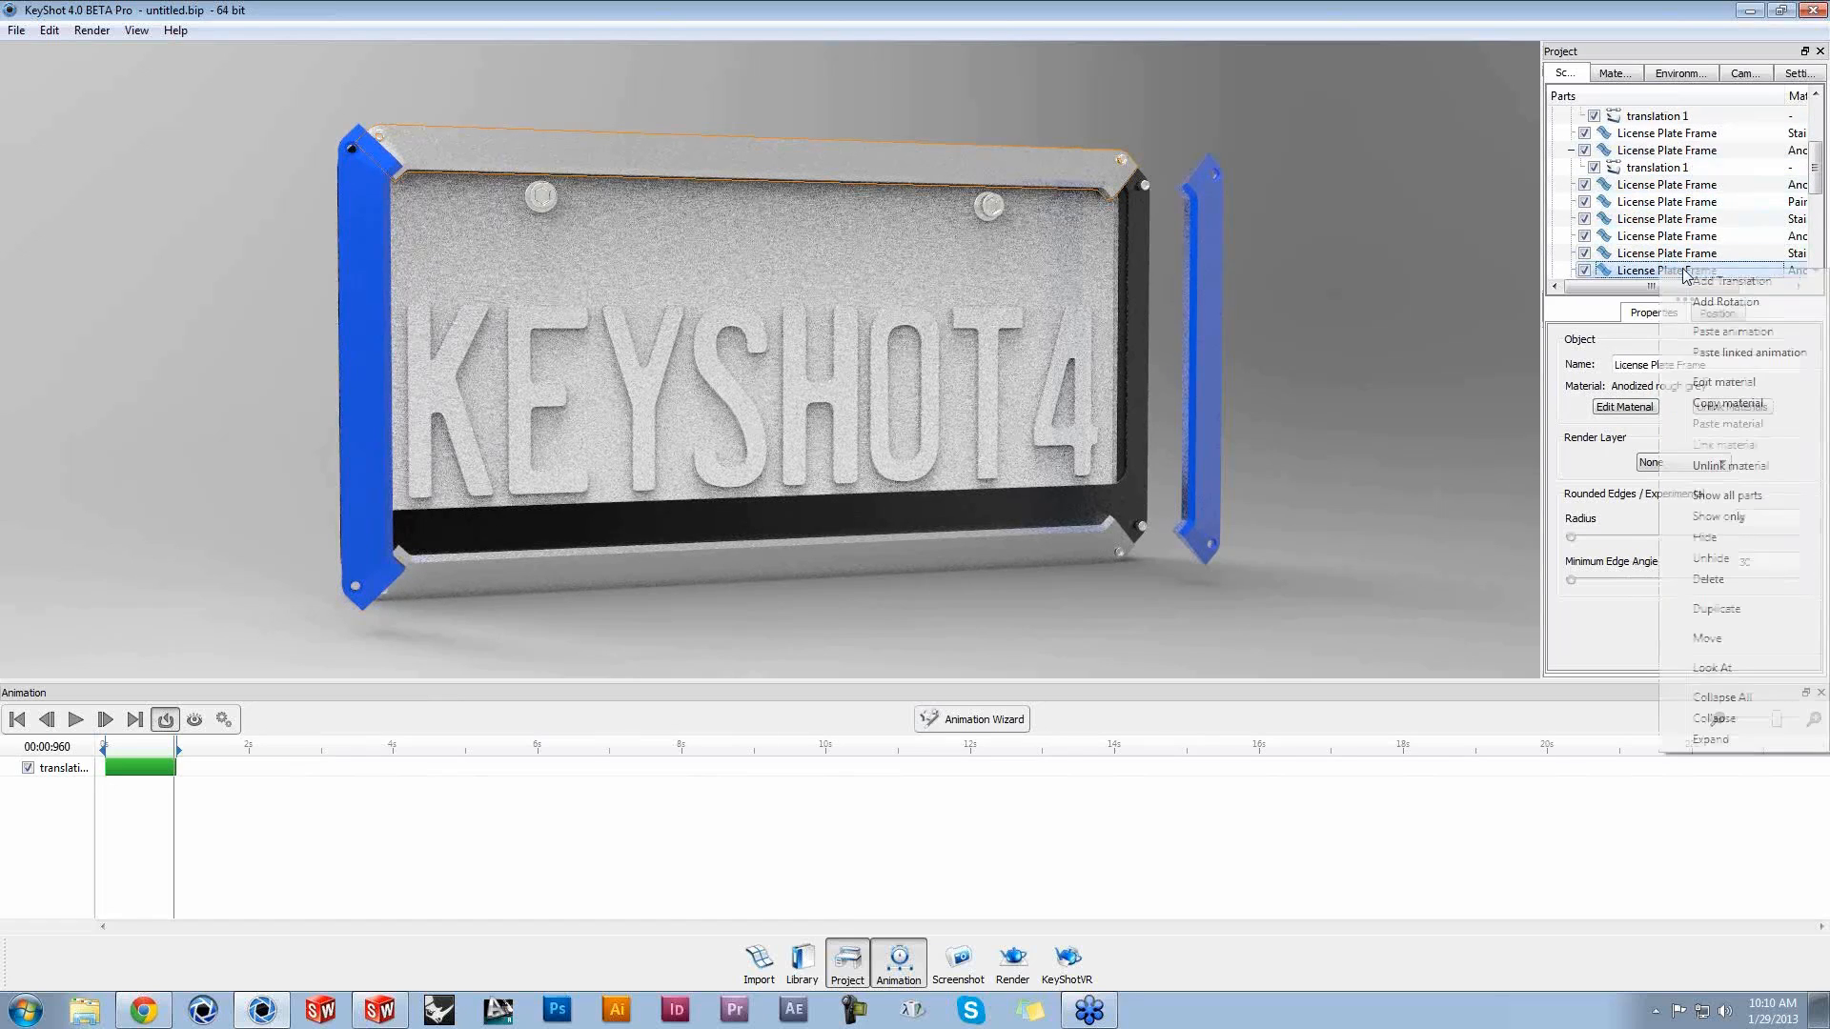
{"action": "left_click", "coordinate": [1734, 352]}
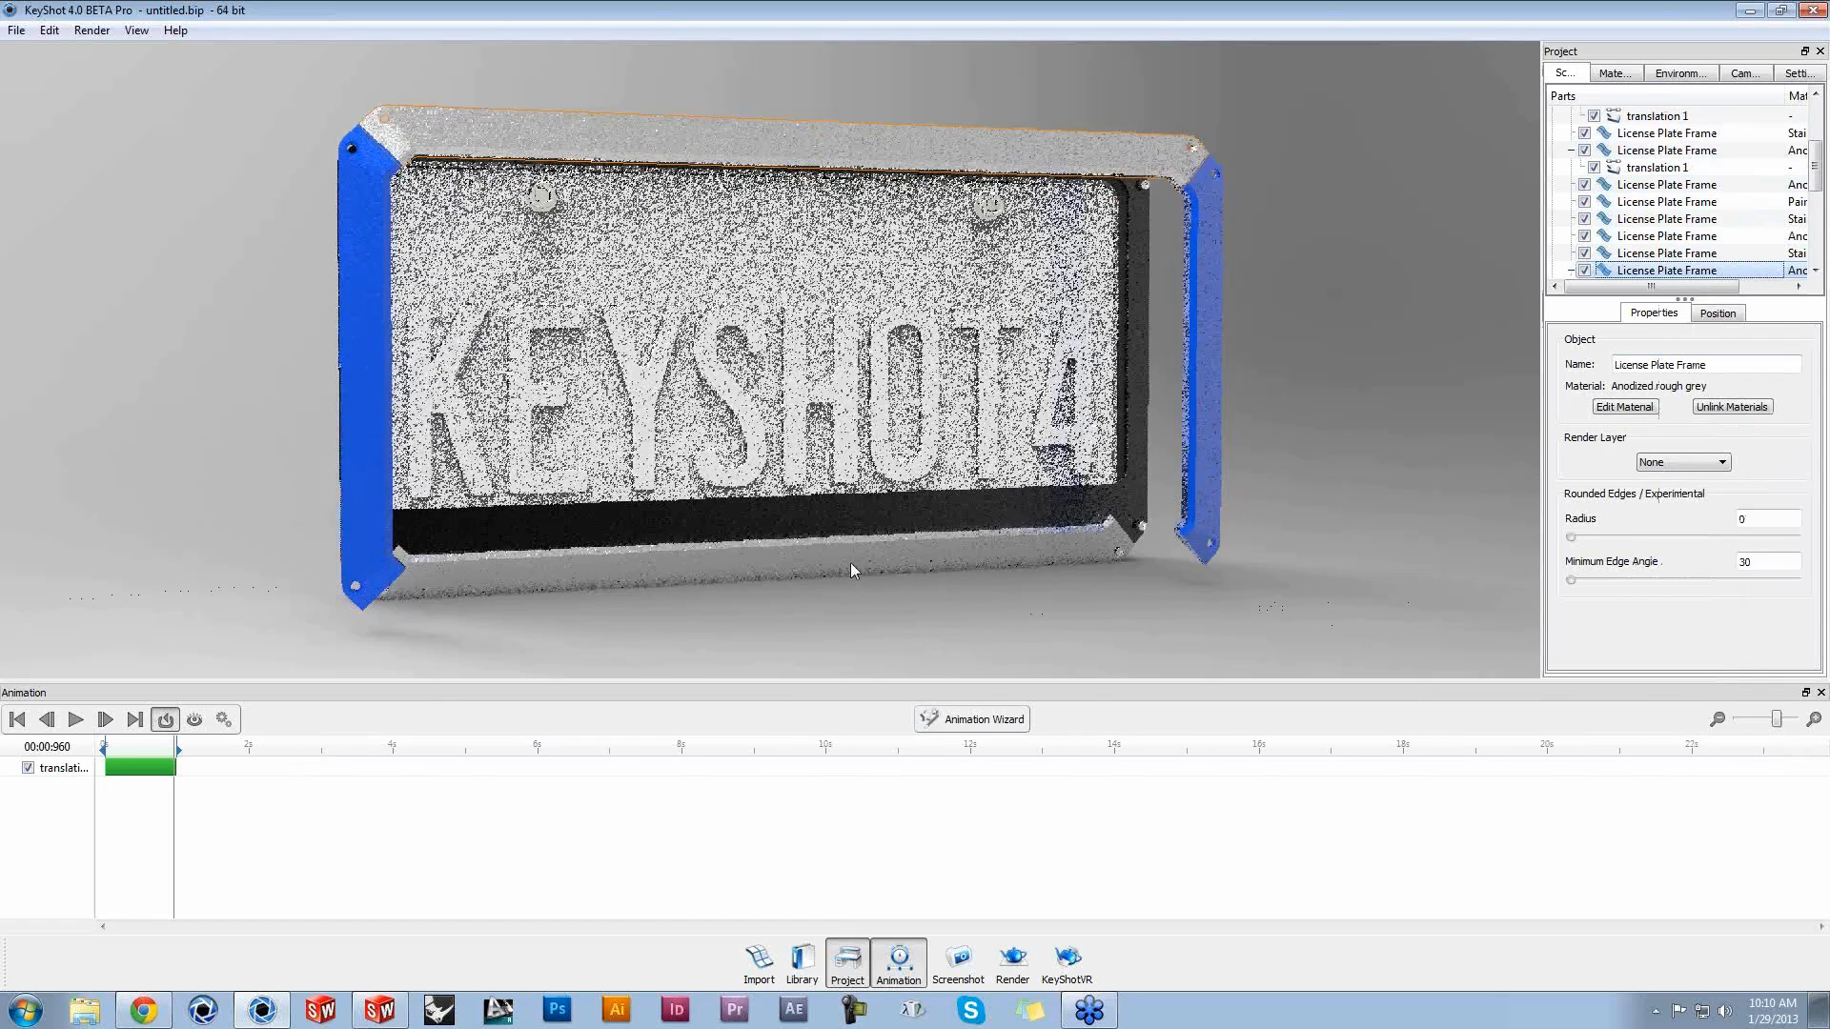
{"action": "left_click", "coordinate": [852, 564]}
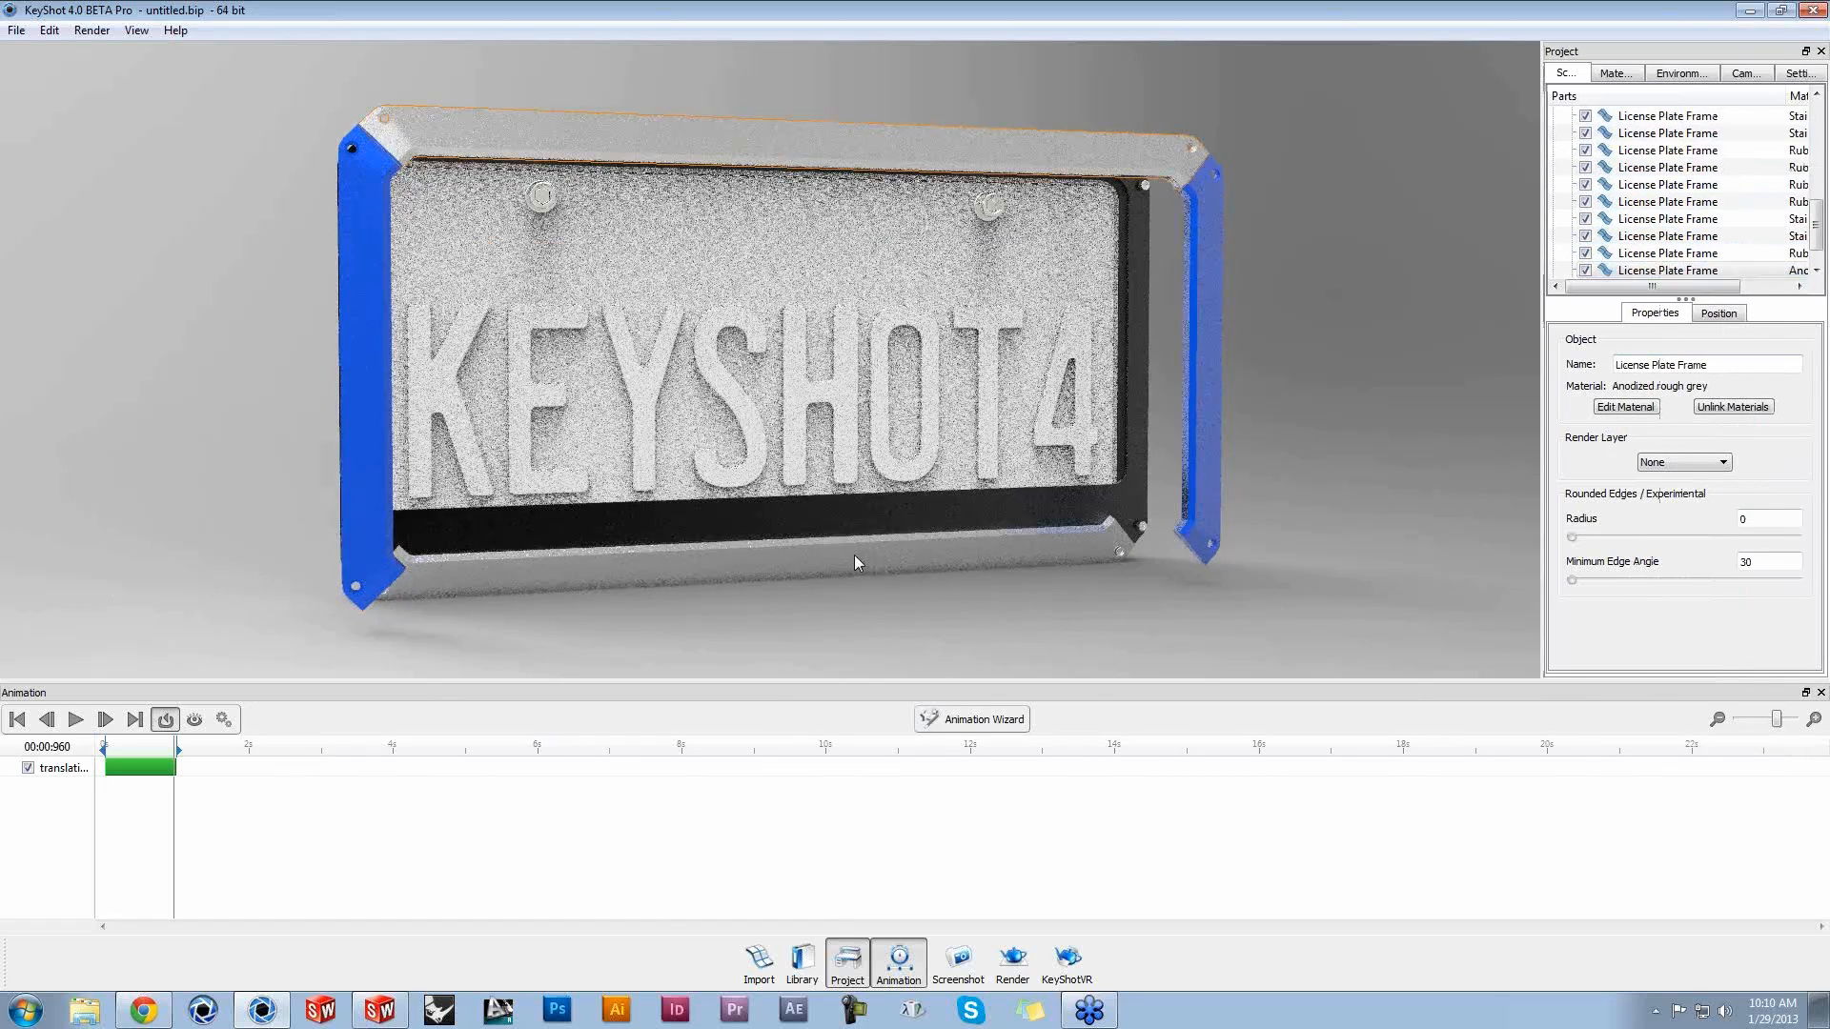
{"action": "right_click", "coordinate": [1636, 274]}
{"action": "left_click", "coordinate": [1637, 357]}
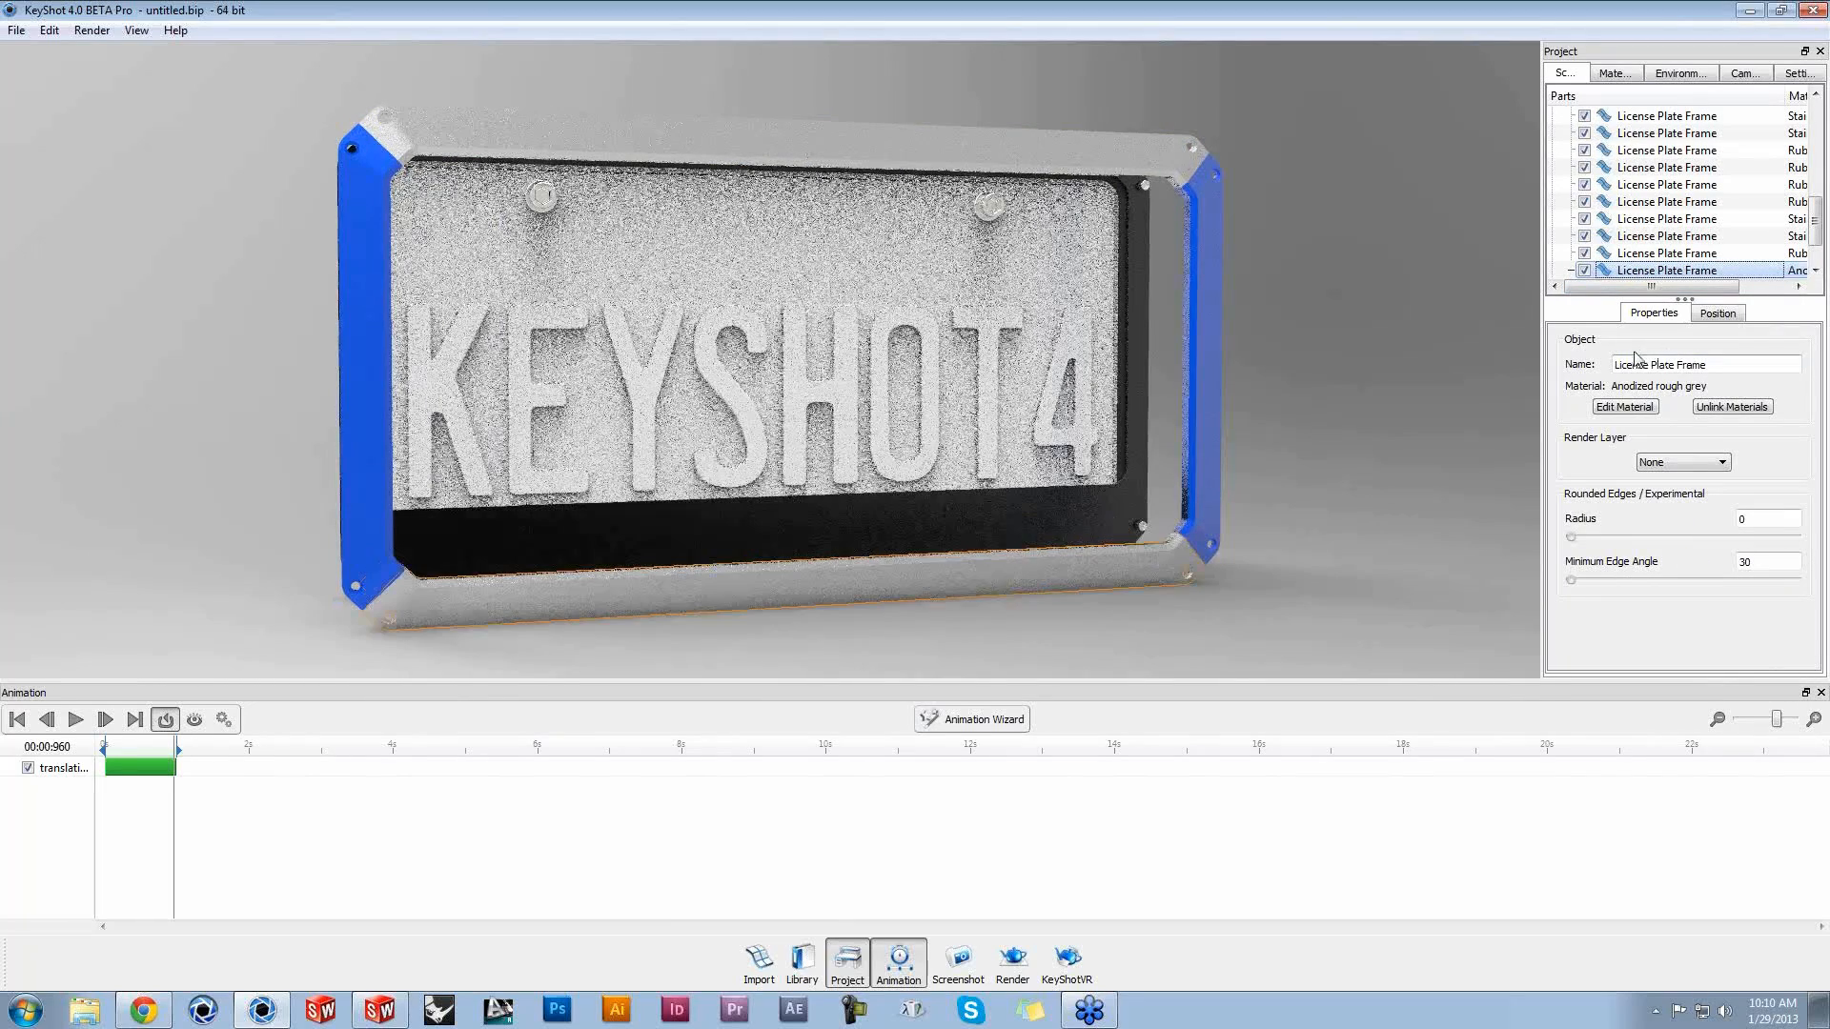
{"action": "left_click_drag", "start_coordinate": [175, 750], "coordinate": [13, 755]}
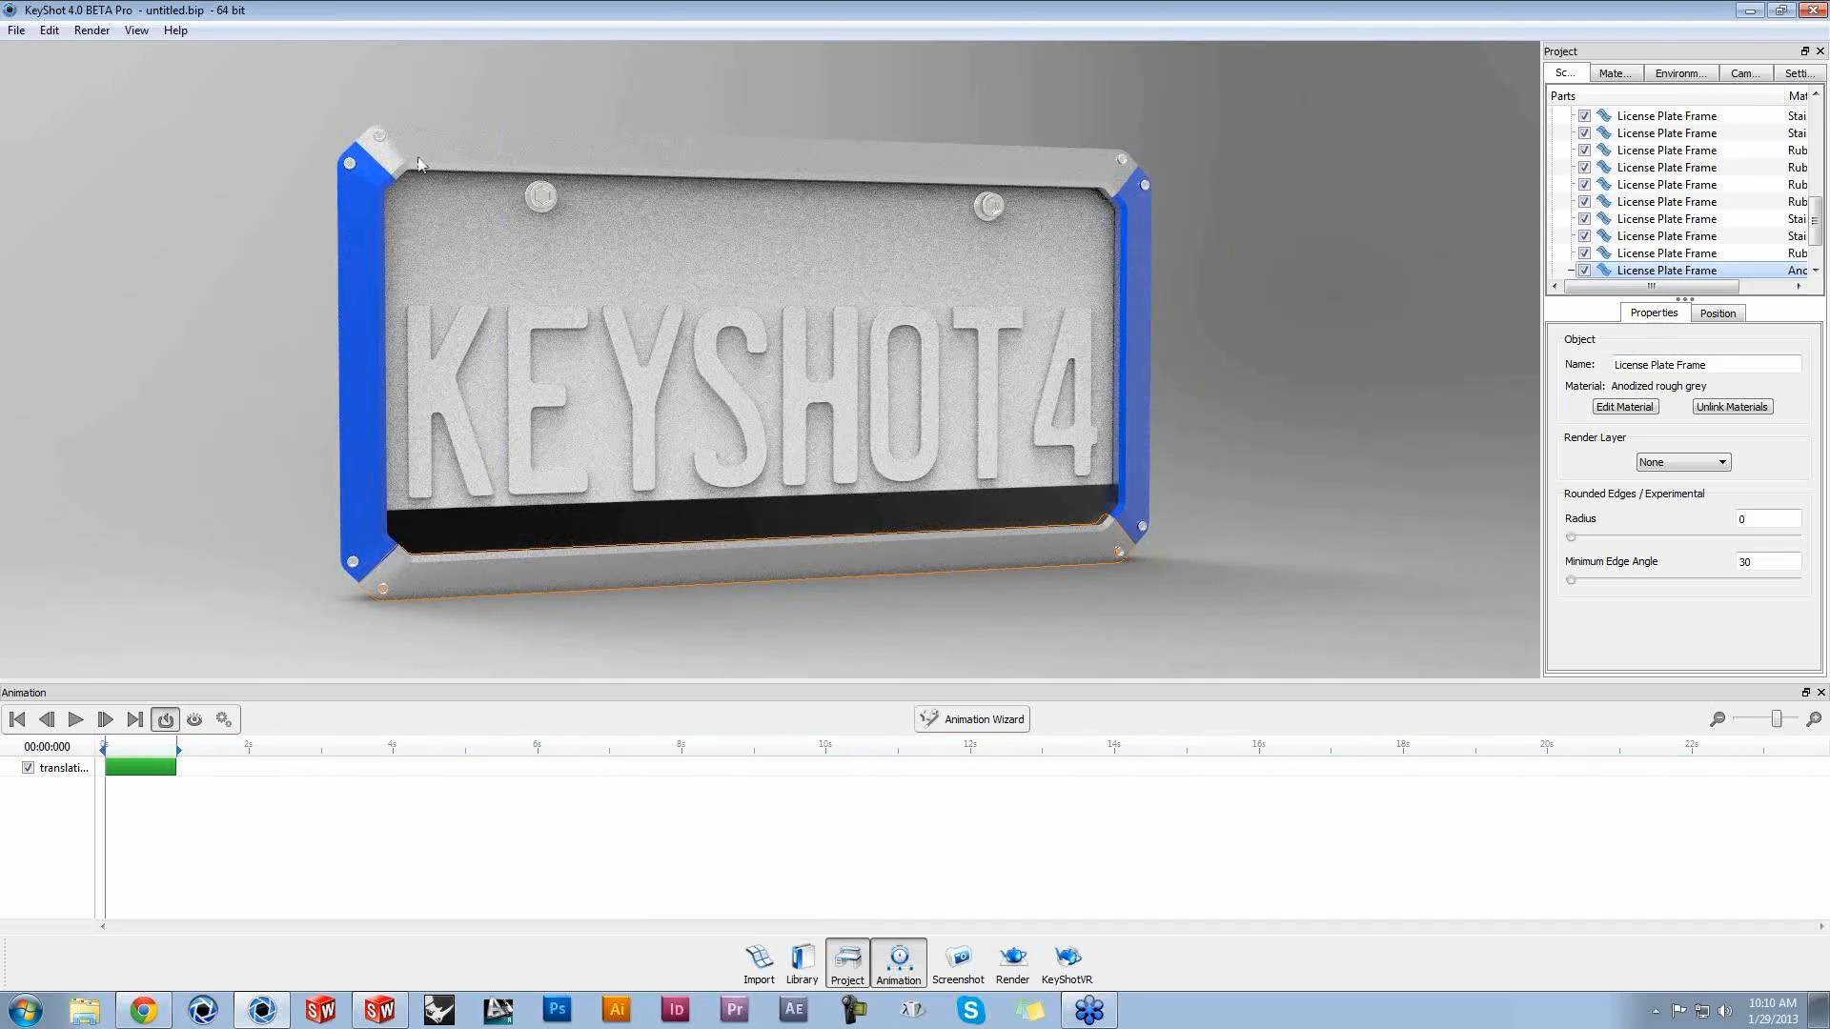
Step: Switch to SolidWorks, roll the feature history forward to include Cut-Extrude15, and update the KeyShot scene via live link
{"action": "double_click", "coordinate": [672, 19]}
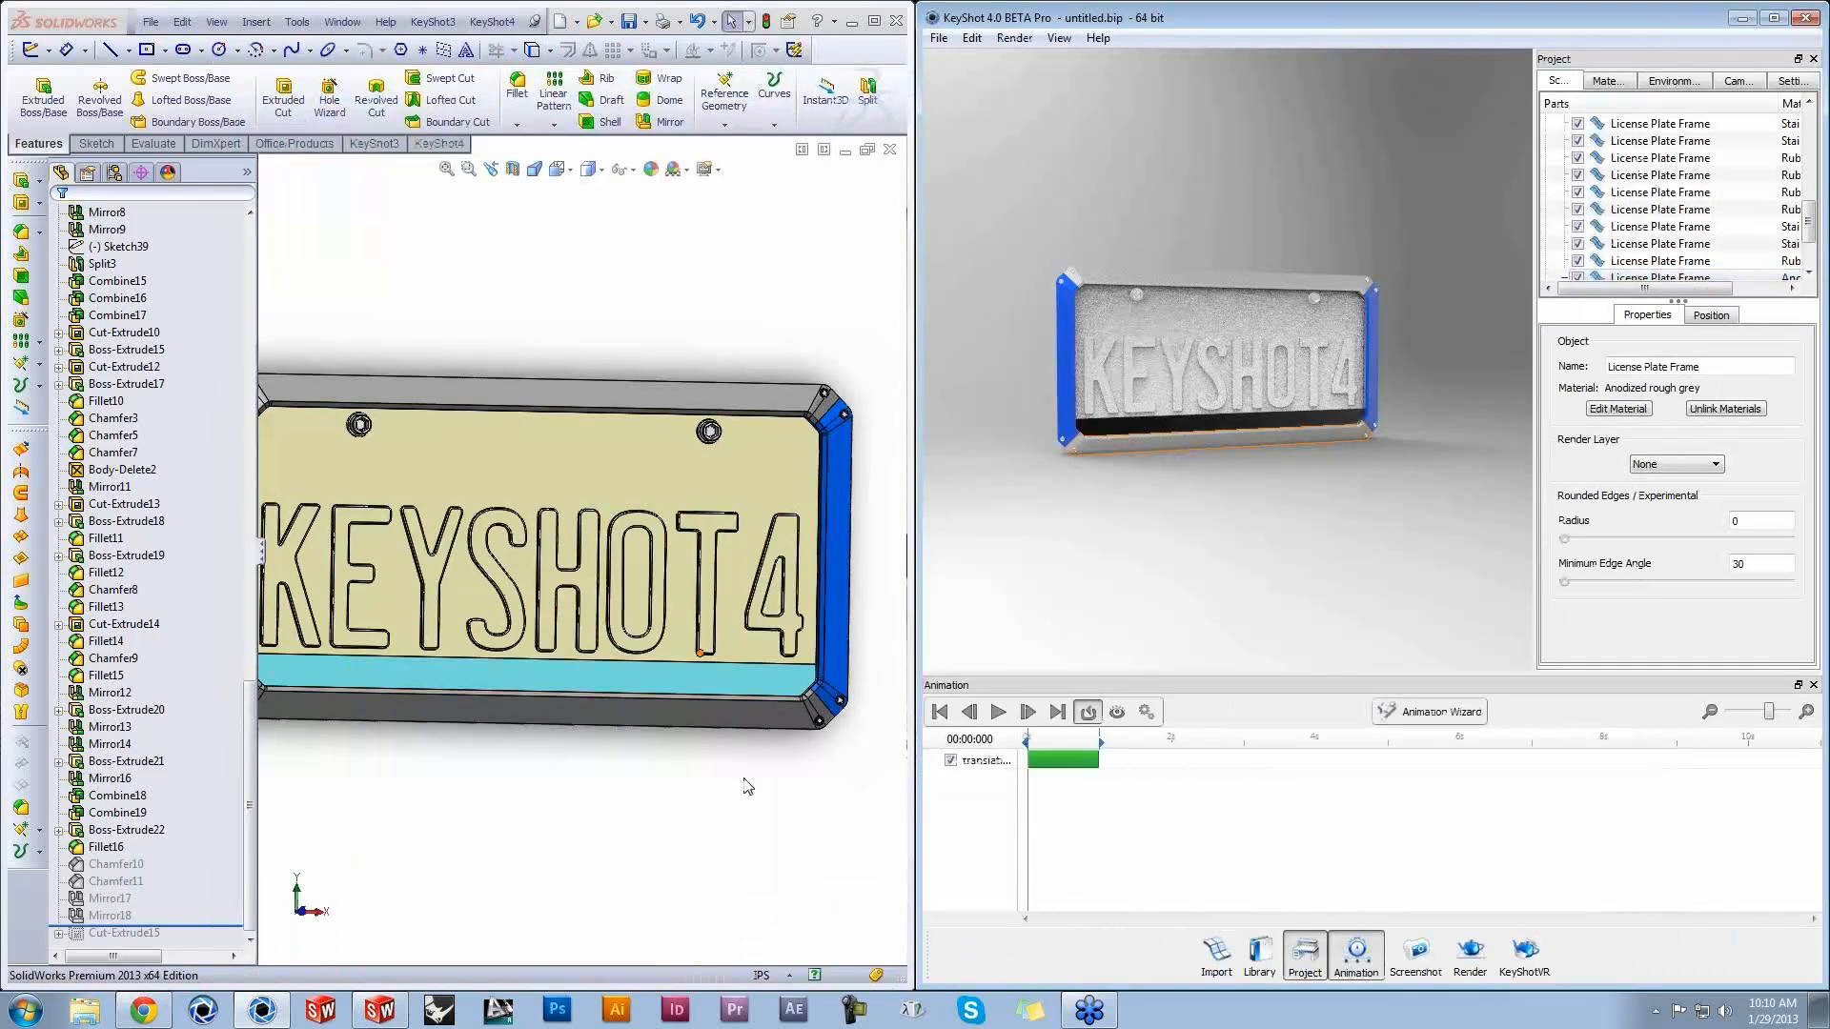
{"action": "left_click", "coordinate": [735, 294]}
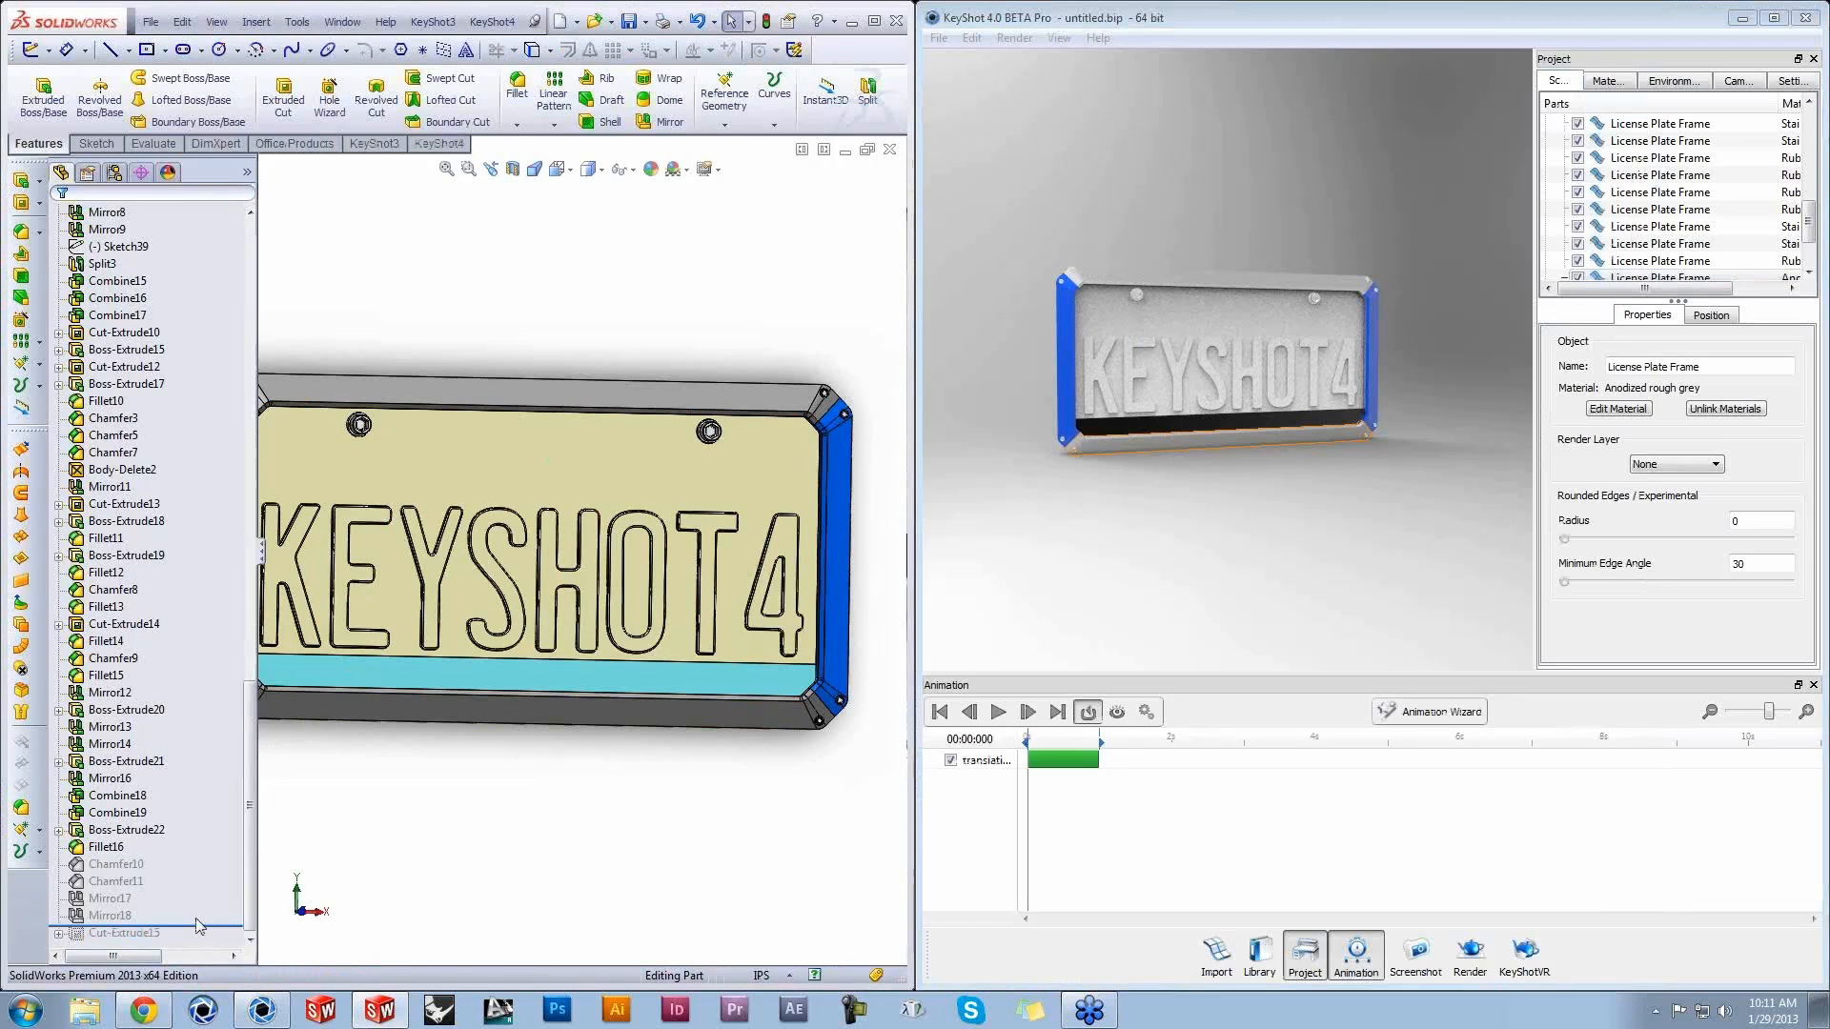
{"action": "left_click_drag", "start_coordinate": [212, 925], "coordinate": [215, 941]}
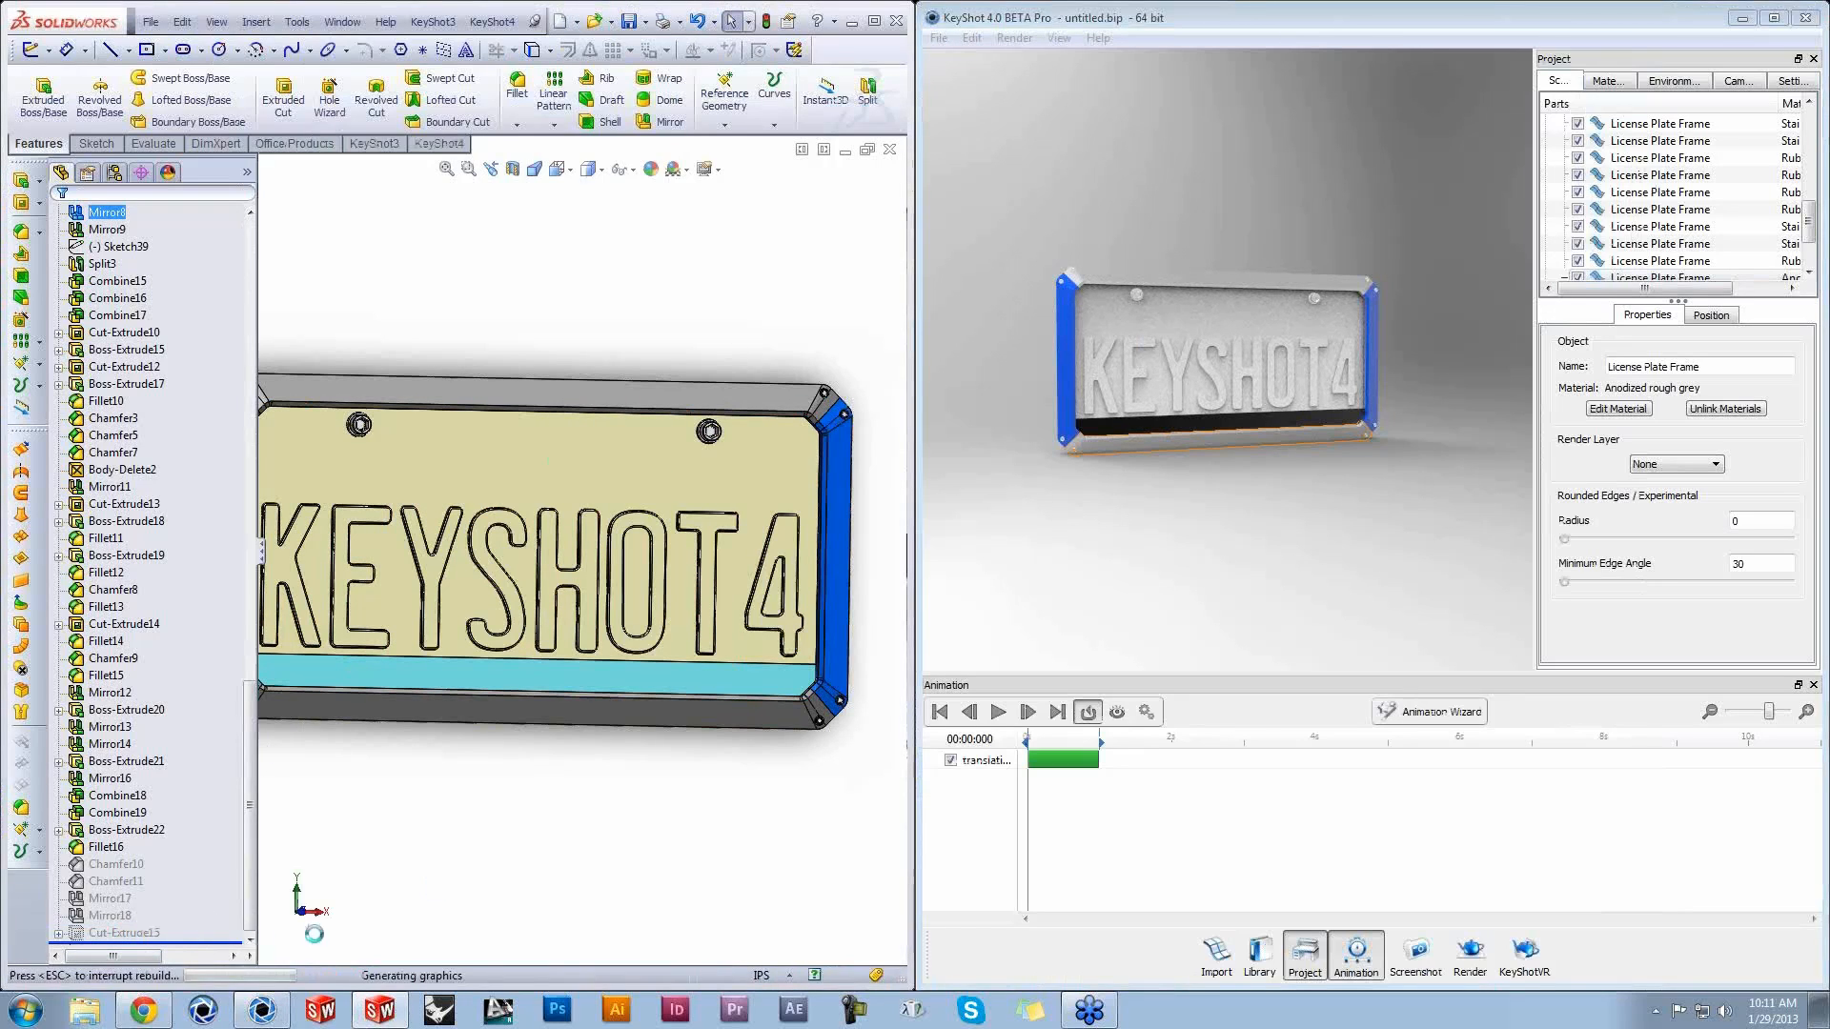
{"action": "left_click", "coordinate": [492, 21]}
{"action": "left_click", "coordinate": [514, 50]}
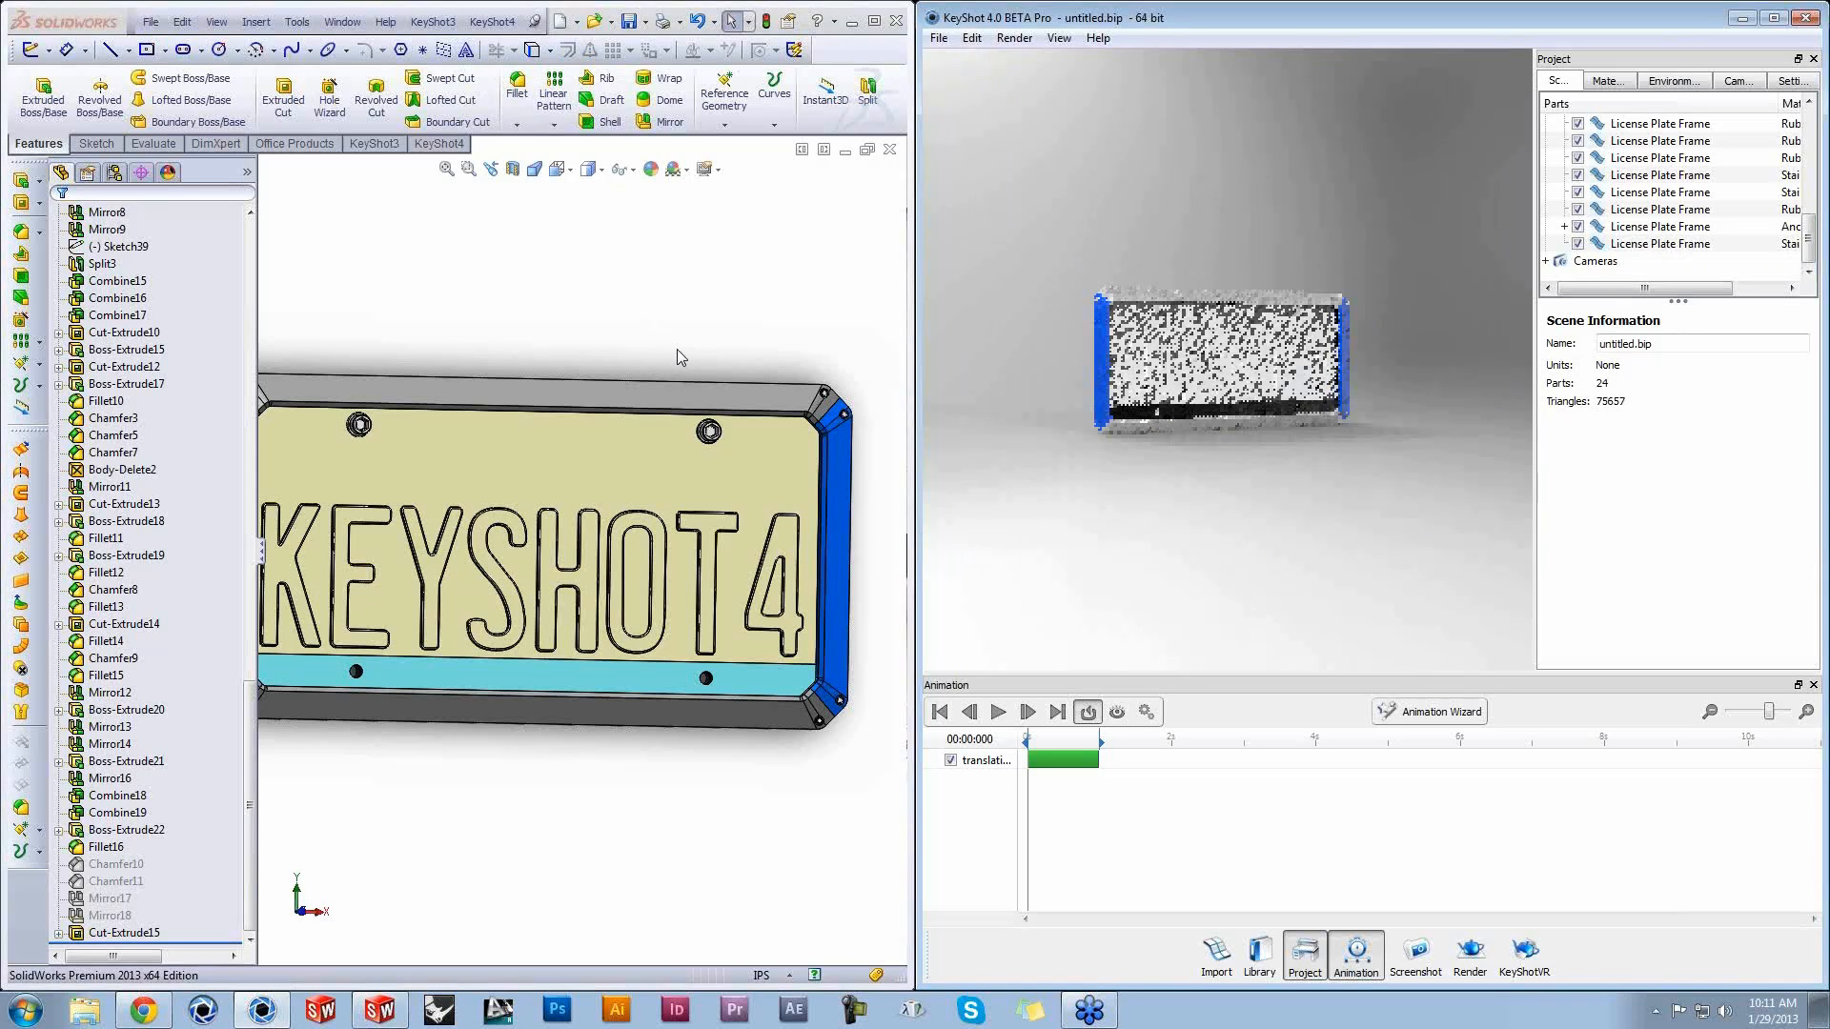
Step: Scrub the KeyShot animation to about 0.36 seconds and inspect the updated license plate's frame motion
{"action": "left_click", "coordinate": [1051, 739]}
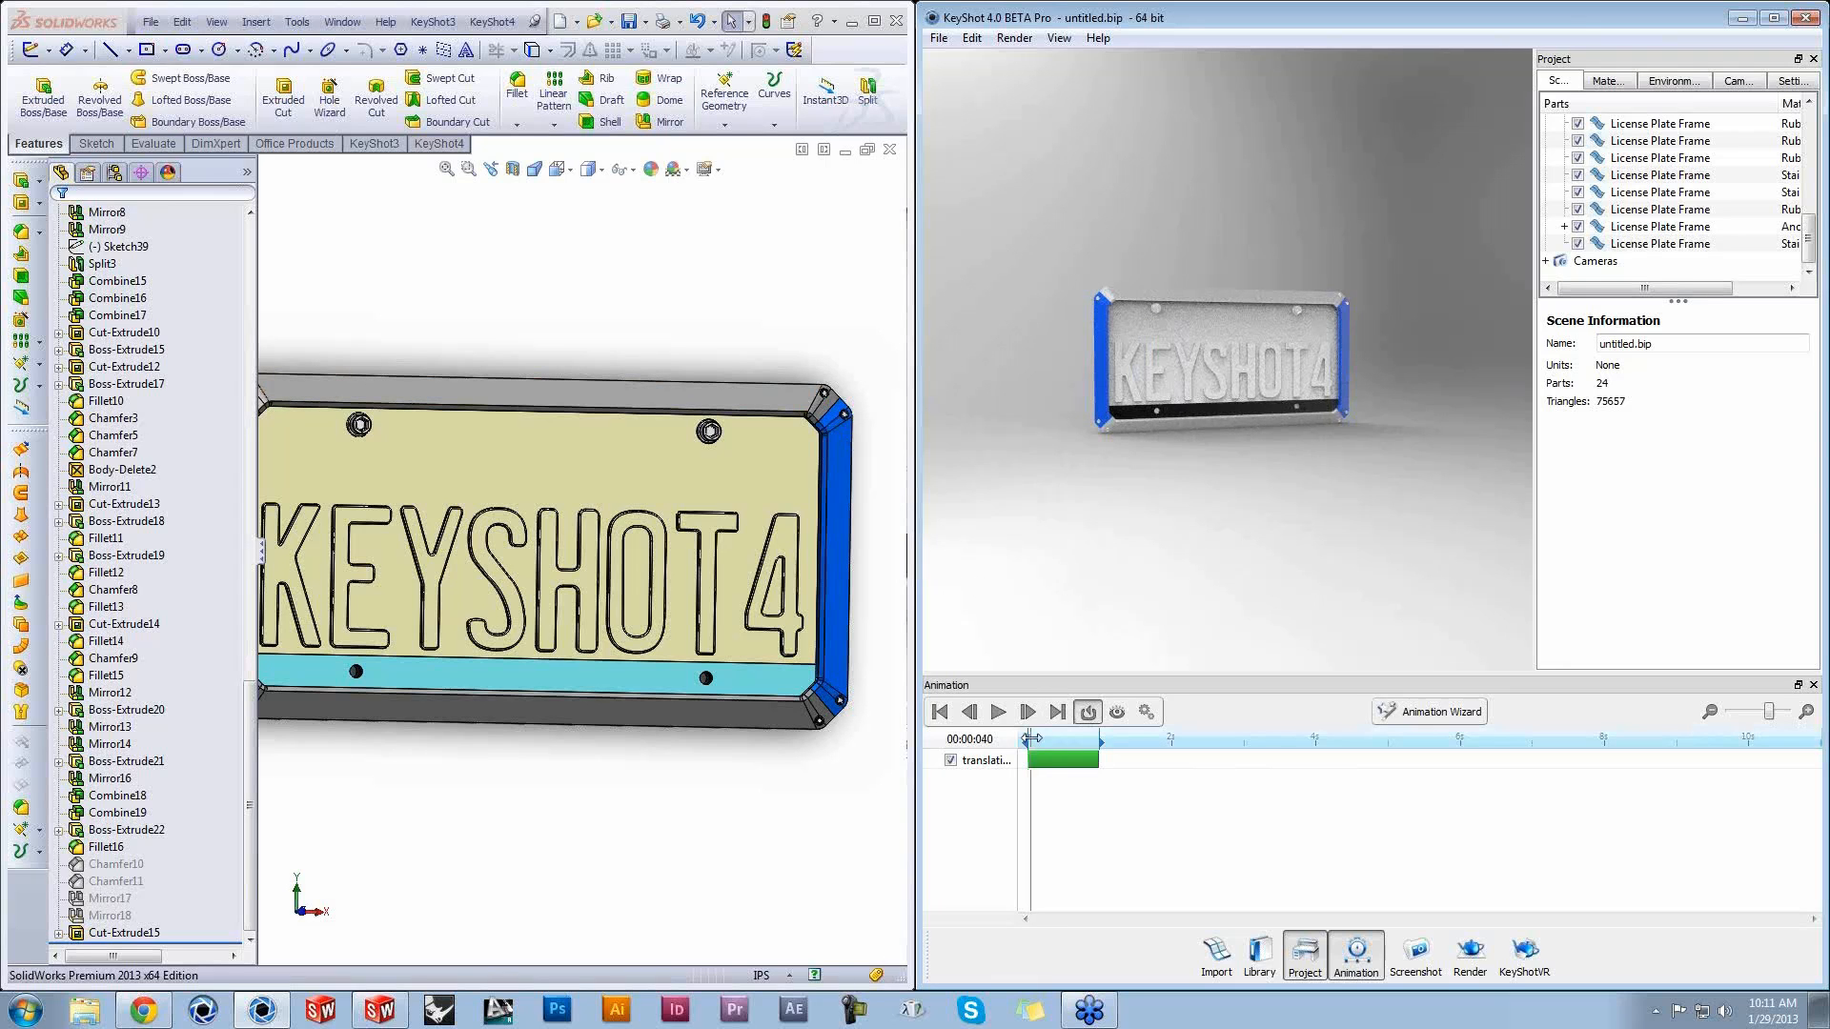
{"action": "left_click_drag", "start_coordinate": [1053, 739], "coordinate": [1054, 739]}
{"action": "left_click_drag", "start_coordinate": [1153, 549], "coordinate": [1227, 572]}
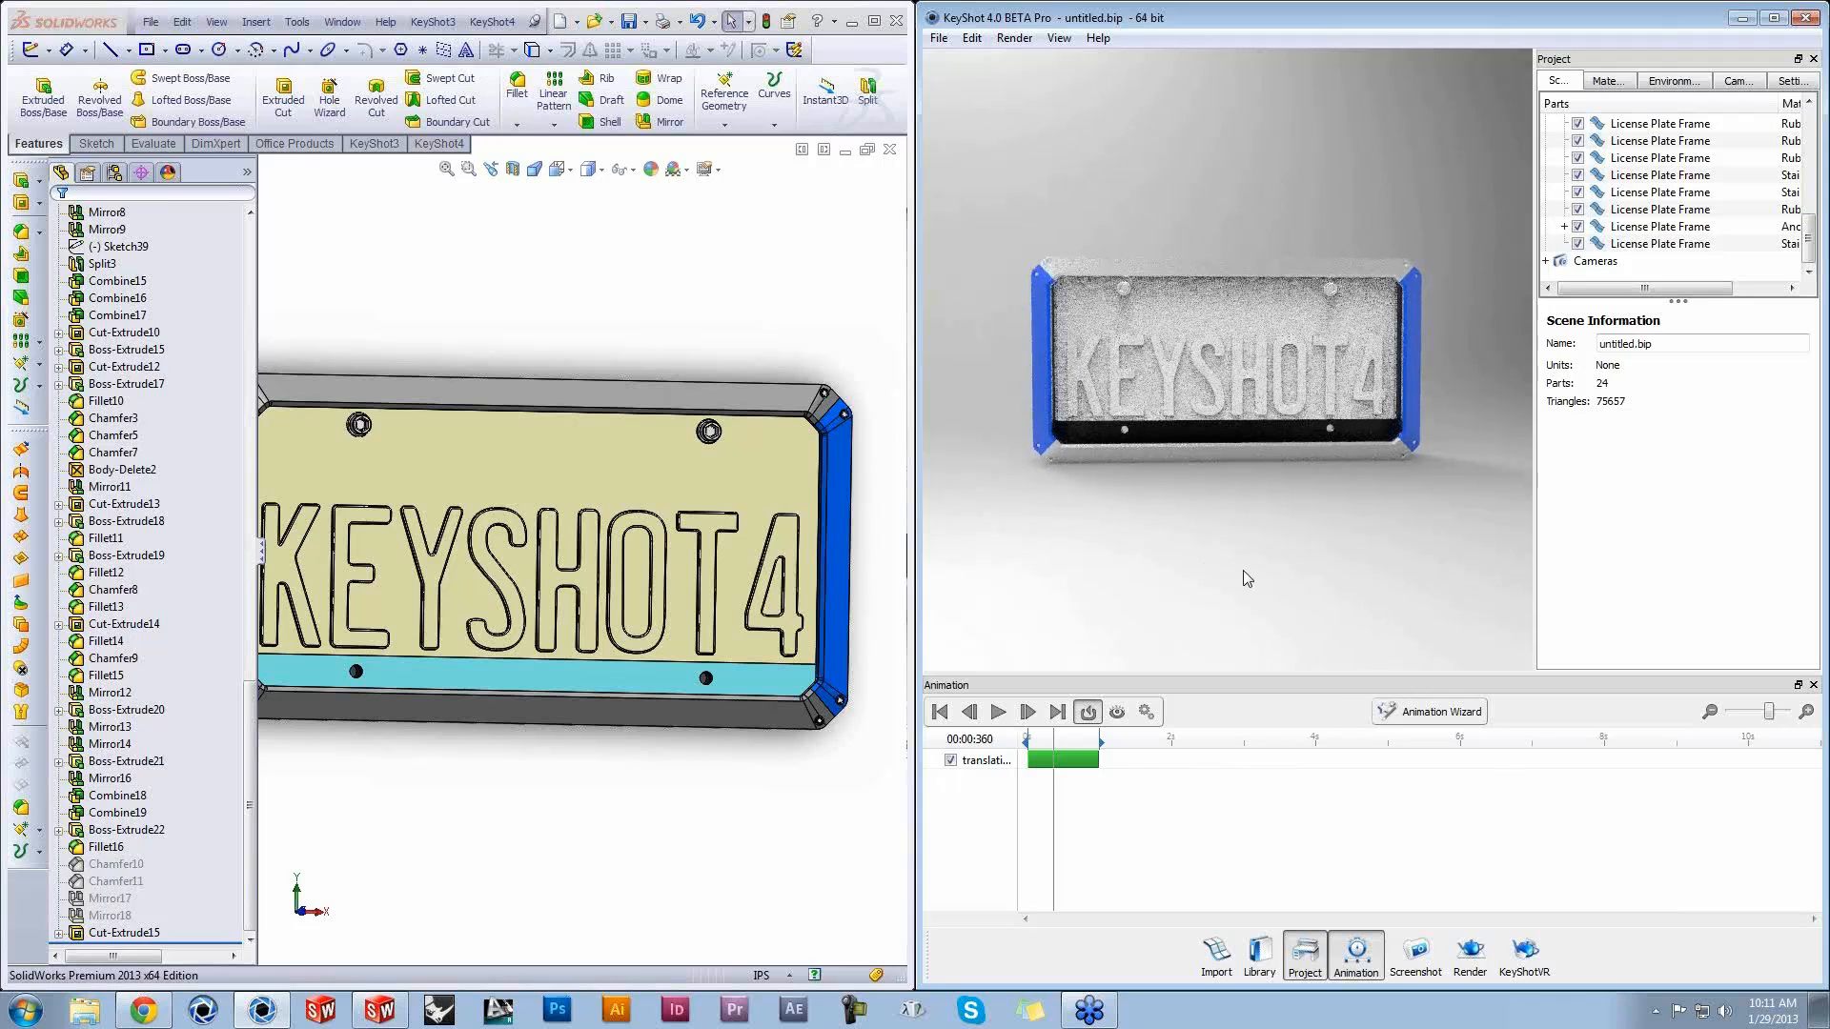
{"action": "scroll", "coordinate": [1305, 546], "scroll_direction": "up", "scroll_amount": 1}
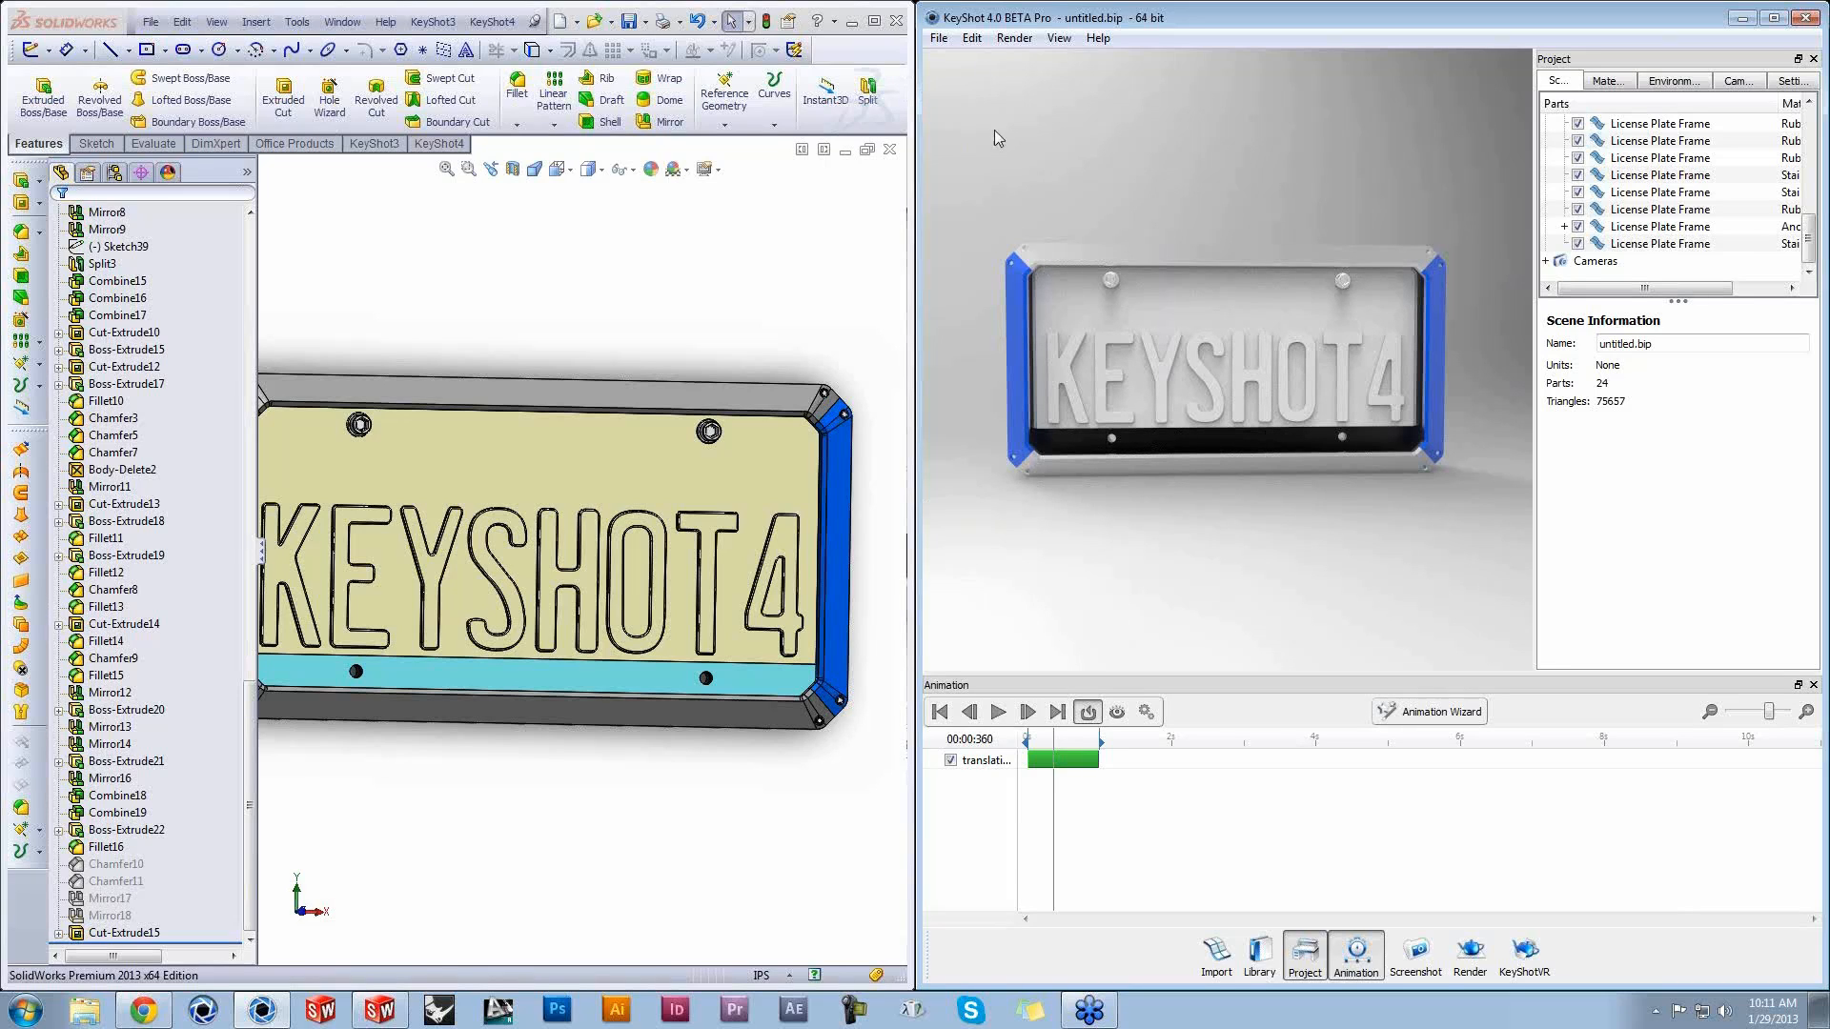
Step: Minimize SolidWorks, expand the KeyShot window to the full screen width, and hide the animation timeline
{"action": "left_click", "coordinate": [851, 20]}
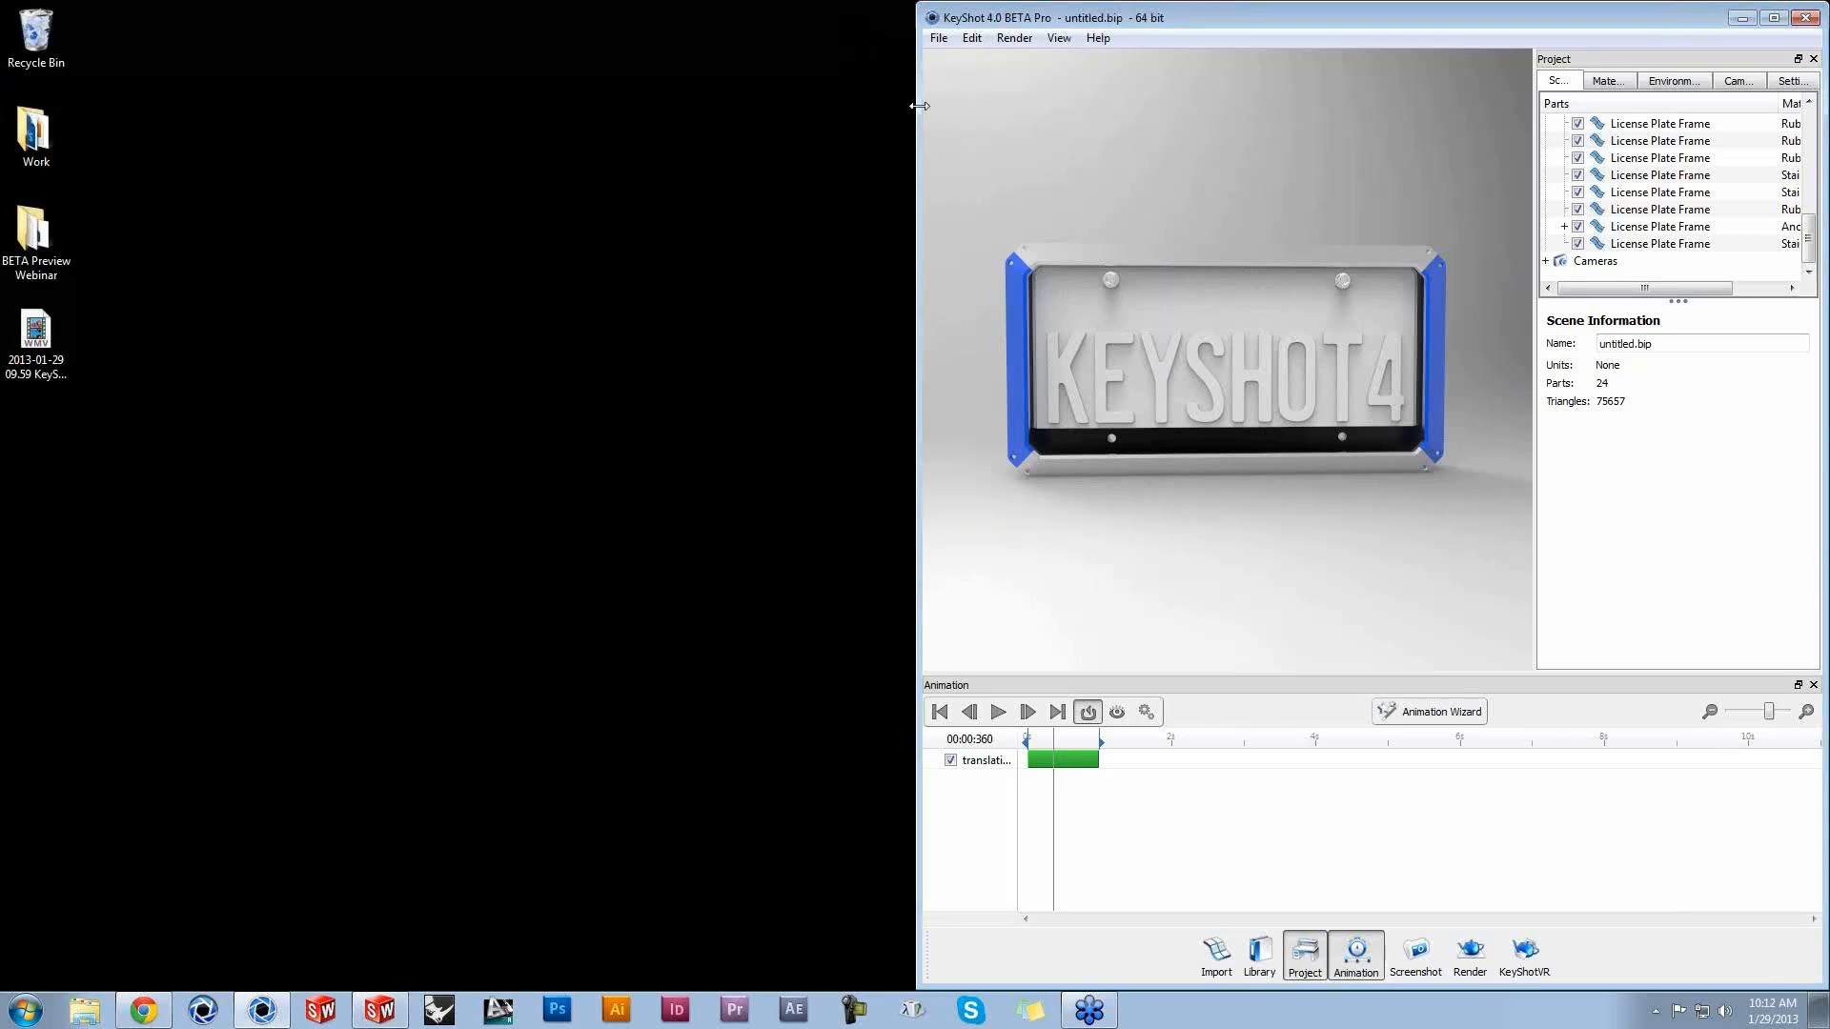
{"action": "left_click_drag", "start_coordinate": [953, 17], "coordinate": [255, 8]}
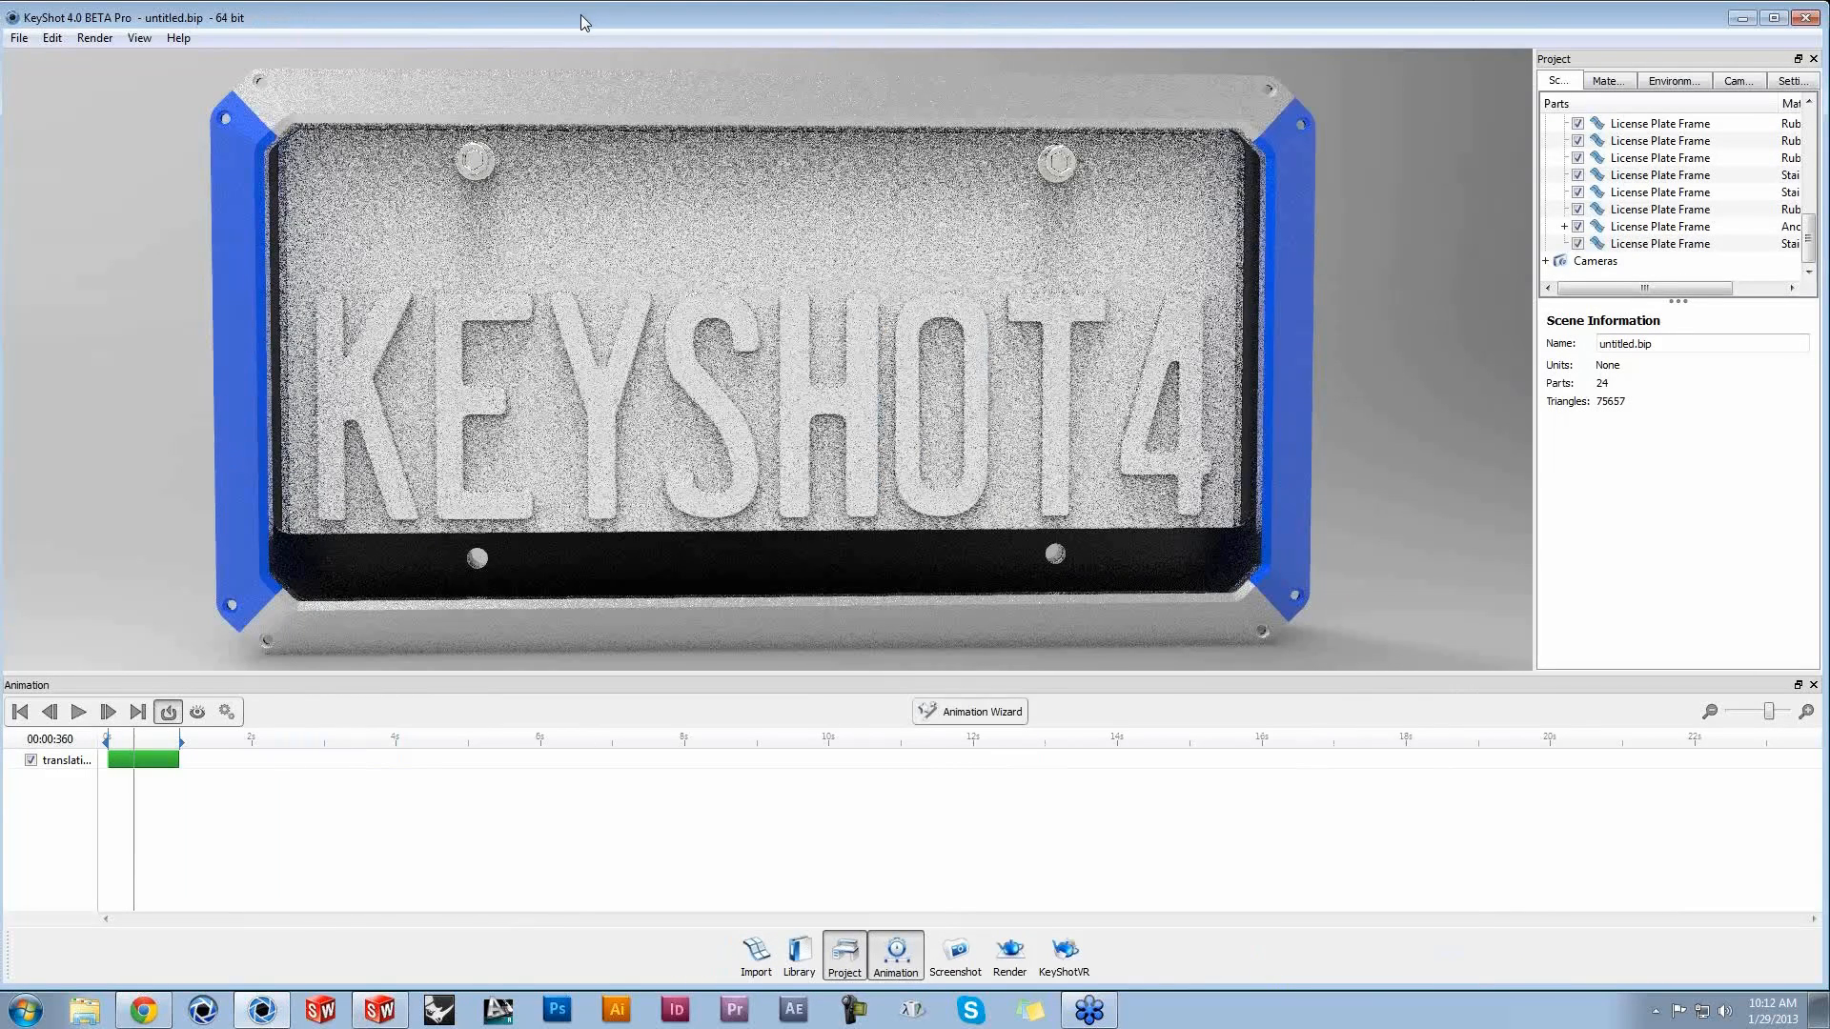
{"action": "key", "text": "a"}
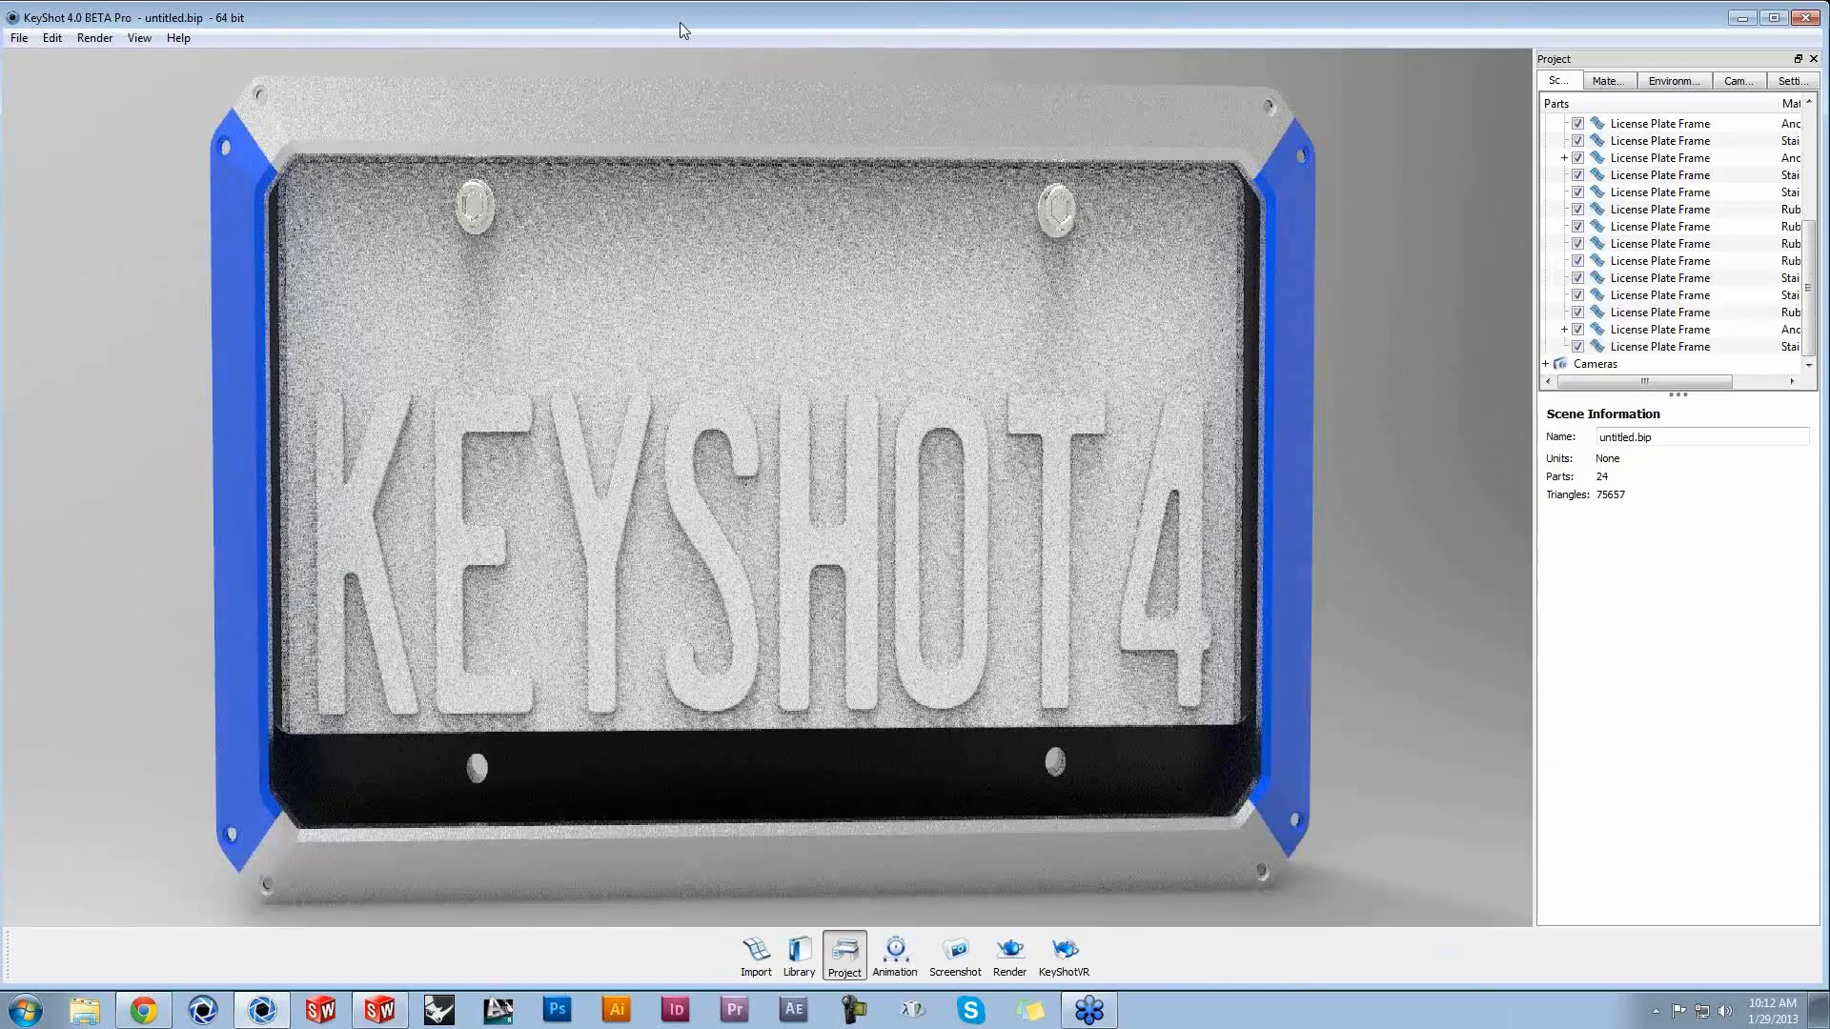
Step: Show the KeyShot library and widen it until all its category names are fully readable
{"action": "scroll", "coordinate": [985, 730], "scroll_direction": "down", "scroll_amount": 3}
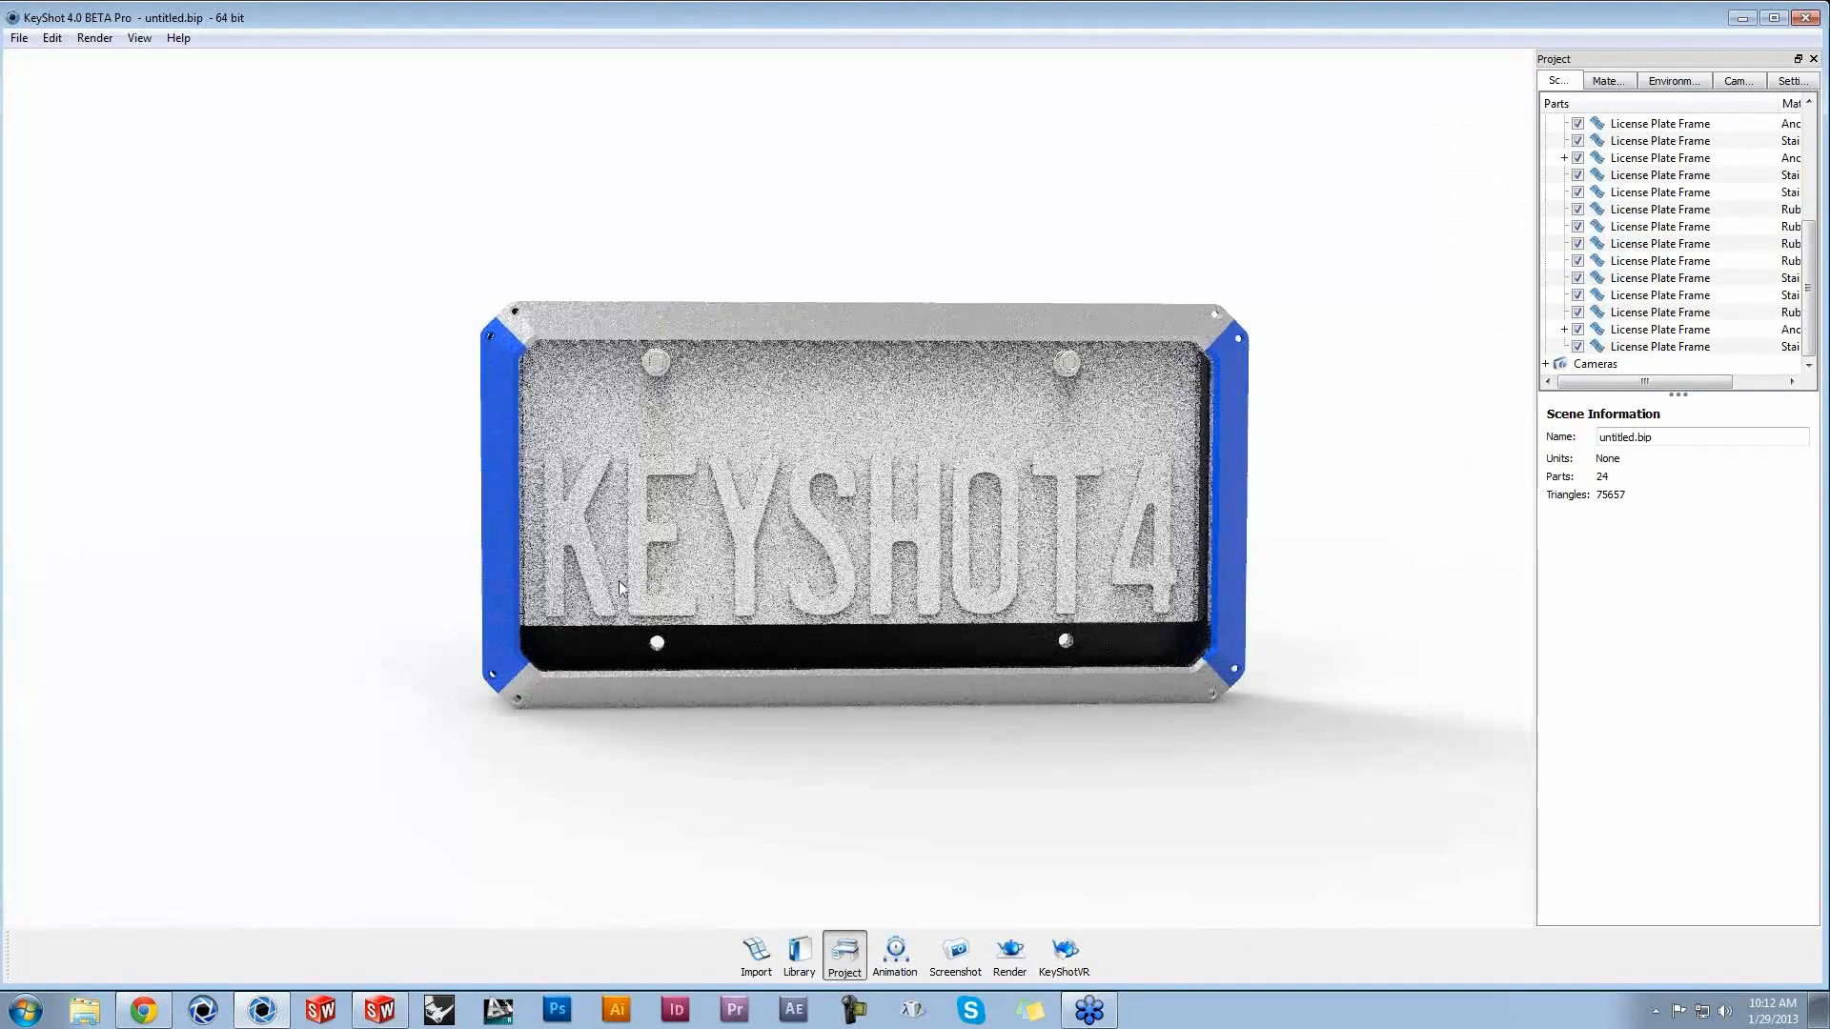
{"action": "left_click_drag", "start_coordinate": [370, 573], "coordinate": [515, 574]}
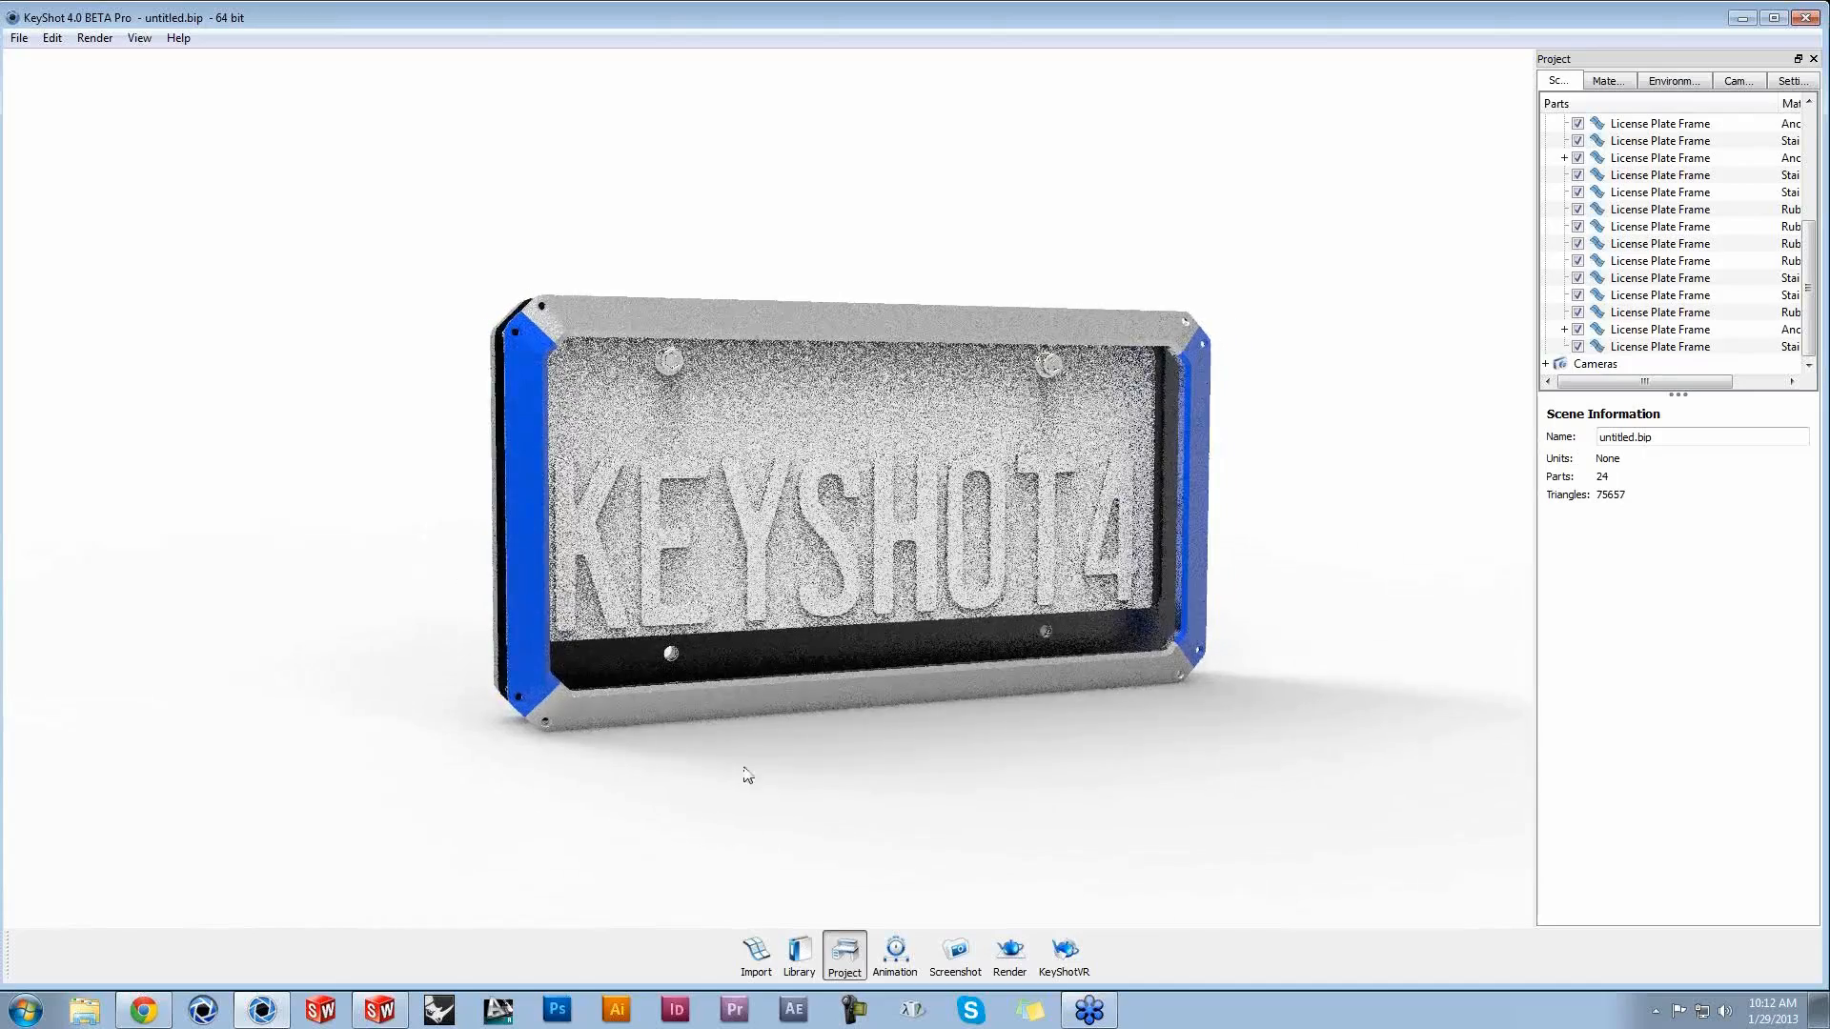
{"action": "left_click_drag", "start_coordinate": [1027, 813], "coordinate": [1270, 825]}
{"action": "key", "text": "m"}
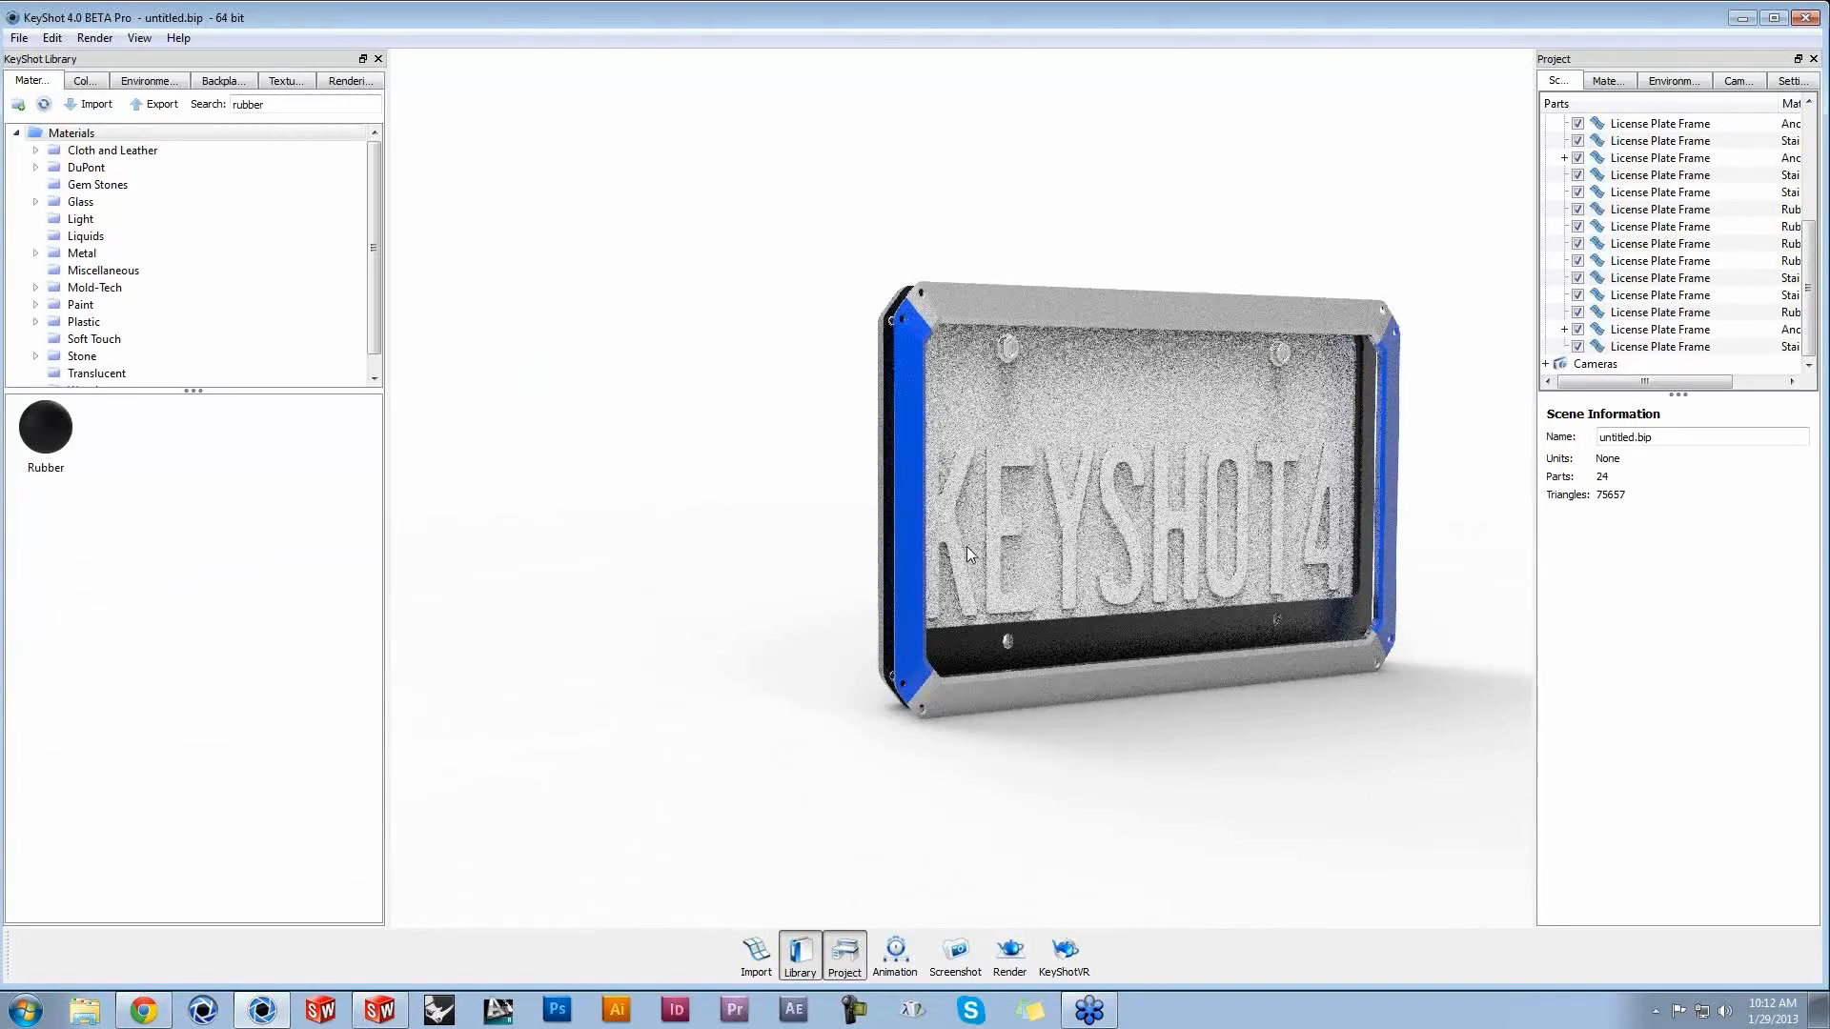
{"action": "middle_click_drag", "start_coordinate": [863, 557], "coordinate": [600, 552]}
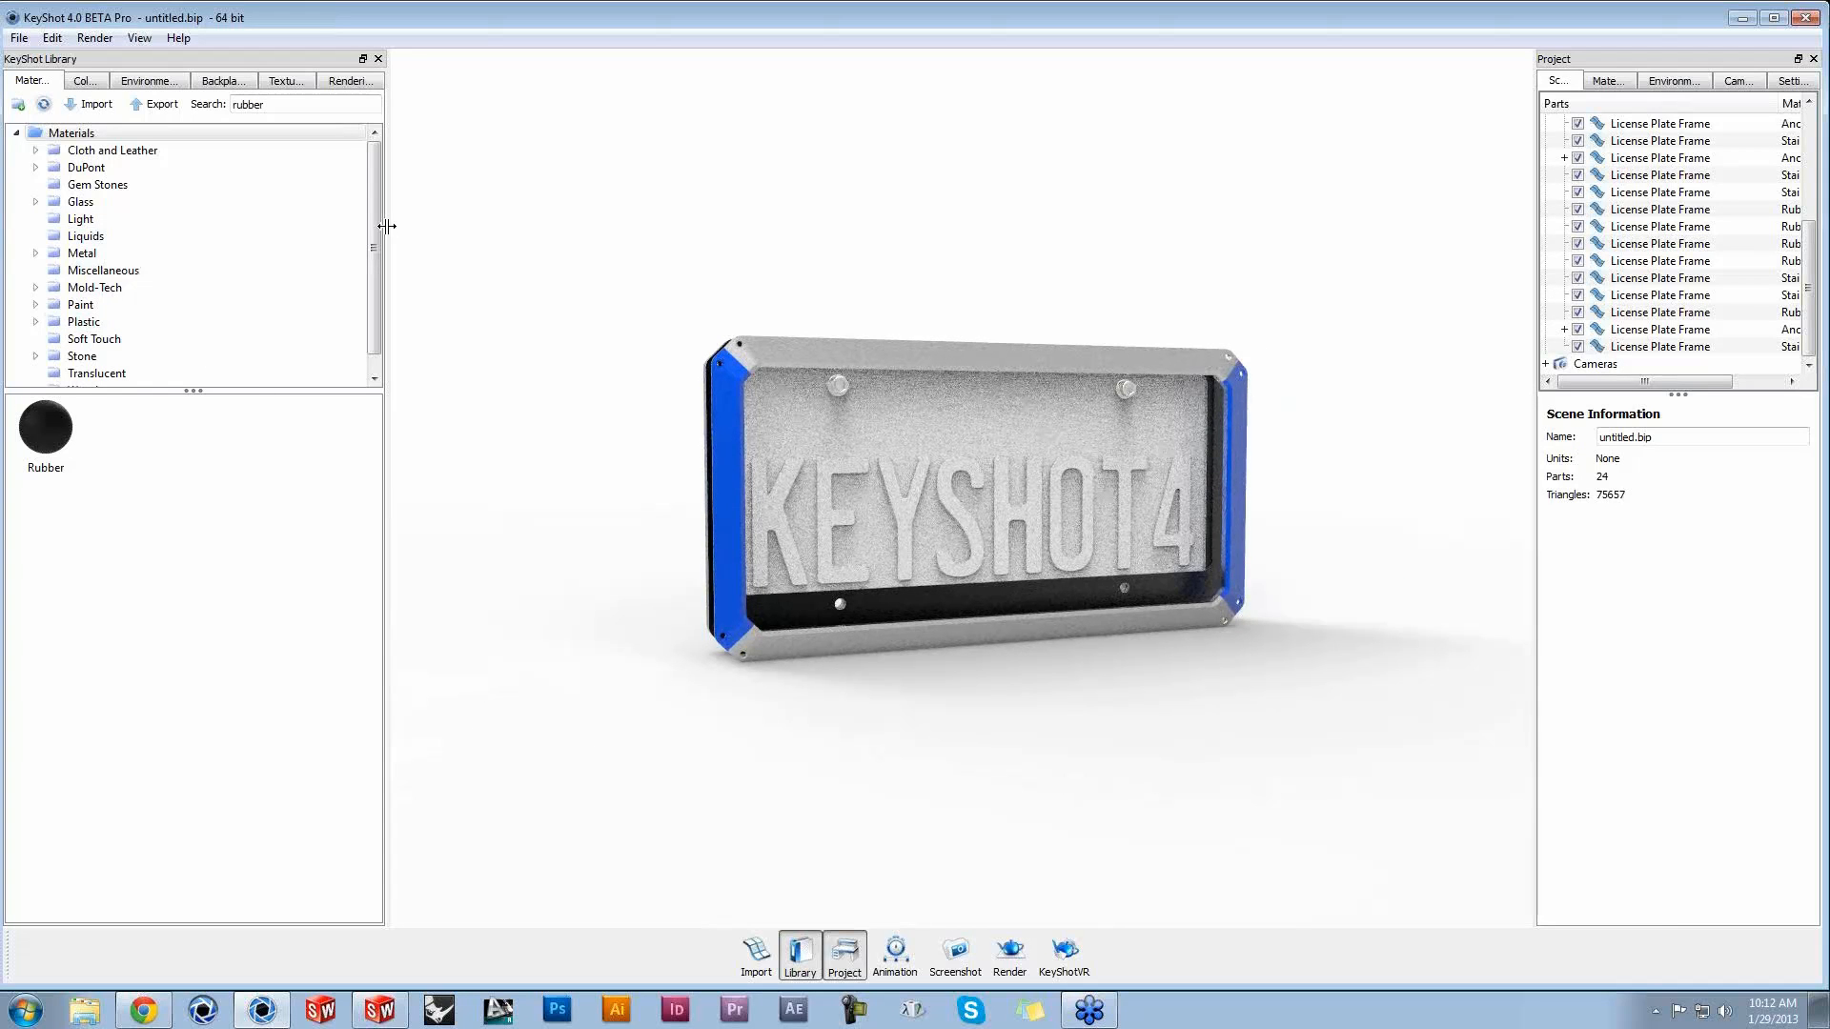
{"action": "left_click_drag", "start_coordinate": [386, 226], "coordinate": [435, 226]}
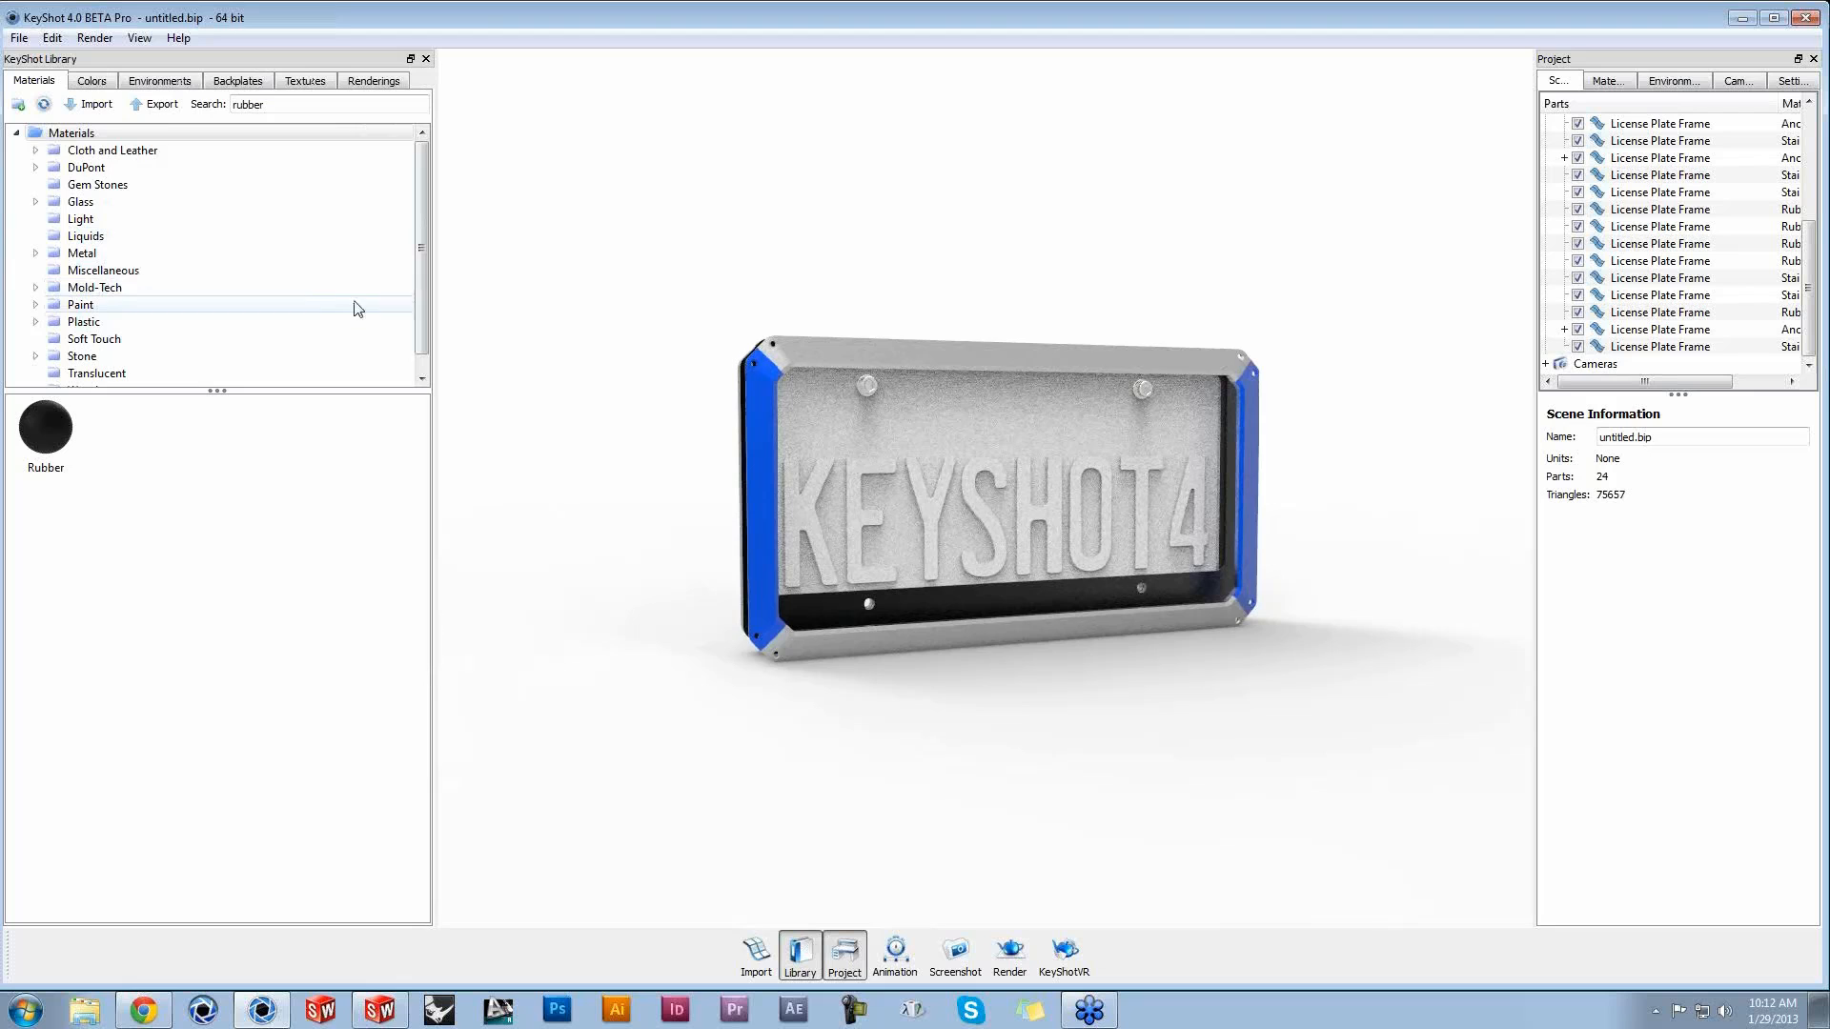
Step: Browse the library's color collections, including PANTONE+ Metallics Coated and the RAL Colours group
{"action": "left_click", "coordinate": [96, 84]}
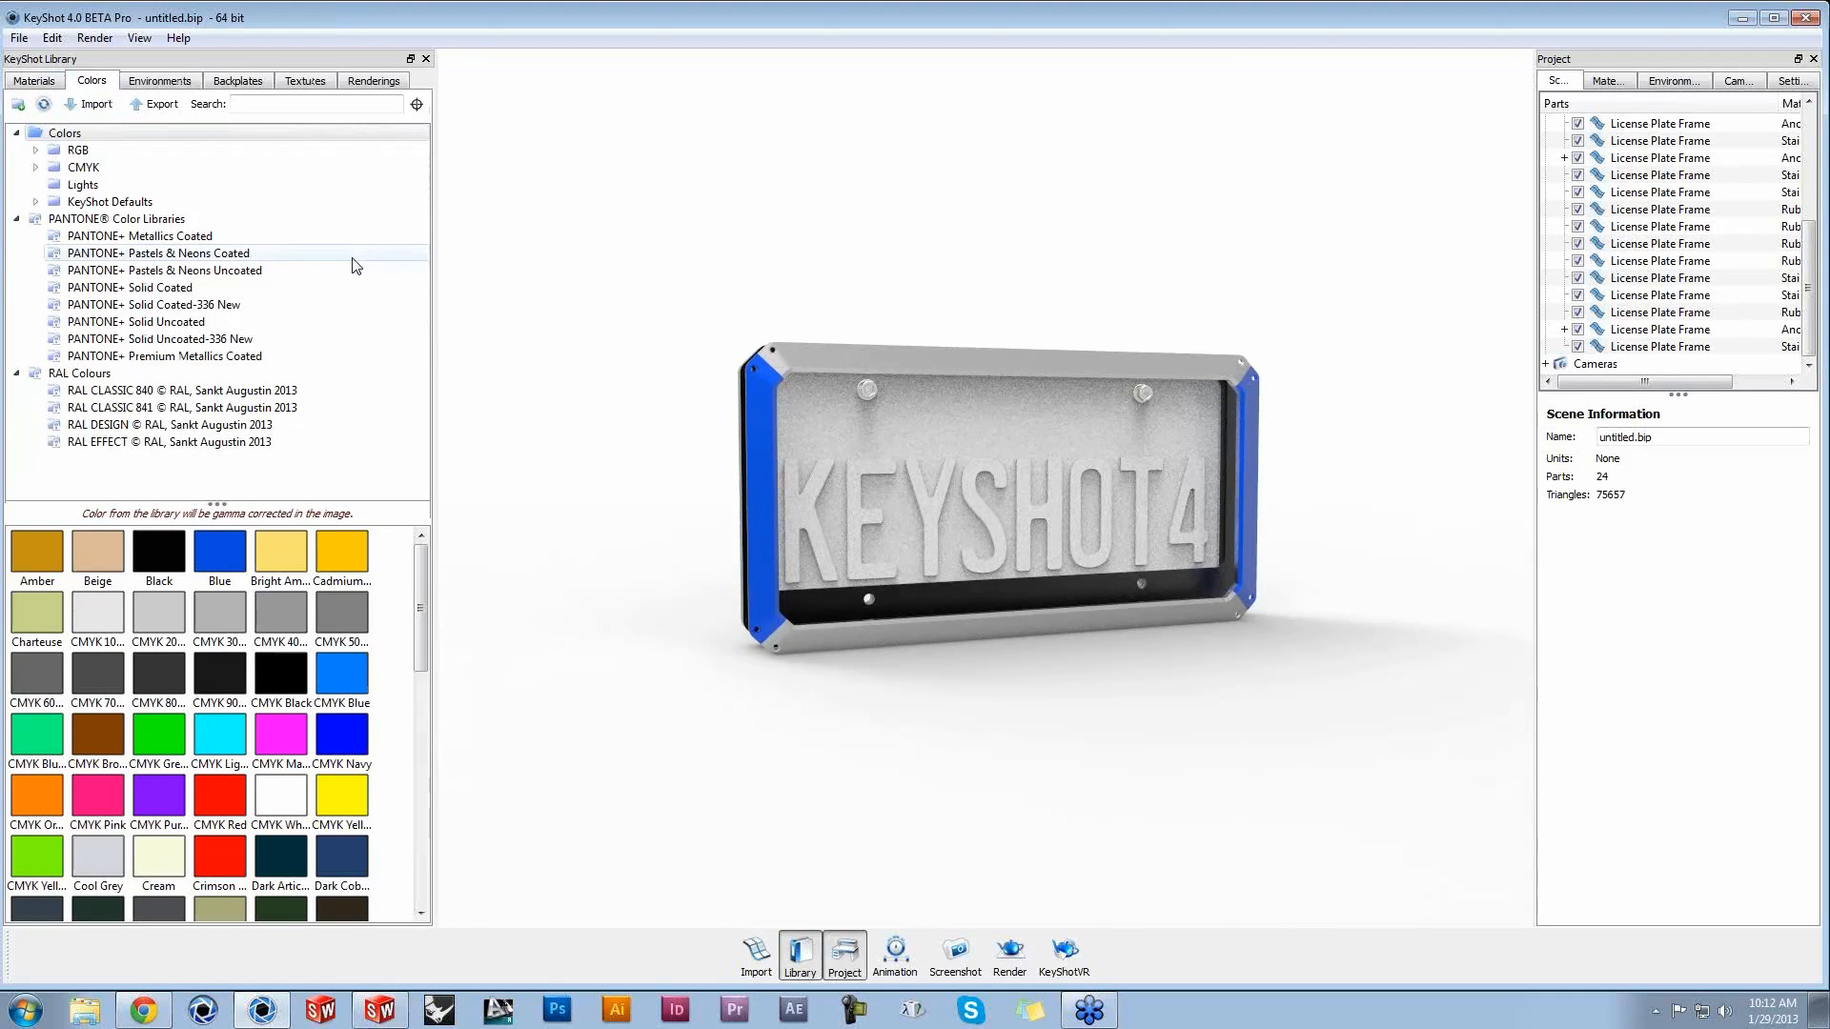
{"action": "left_click", "coordinate": [136, 220]}
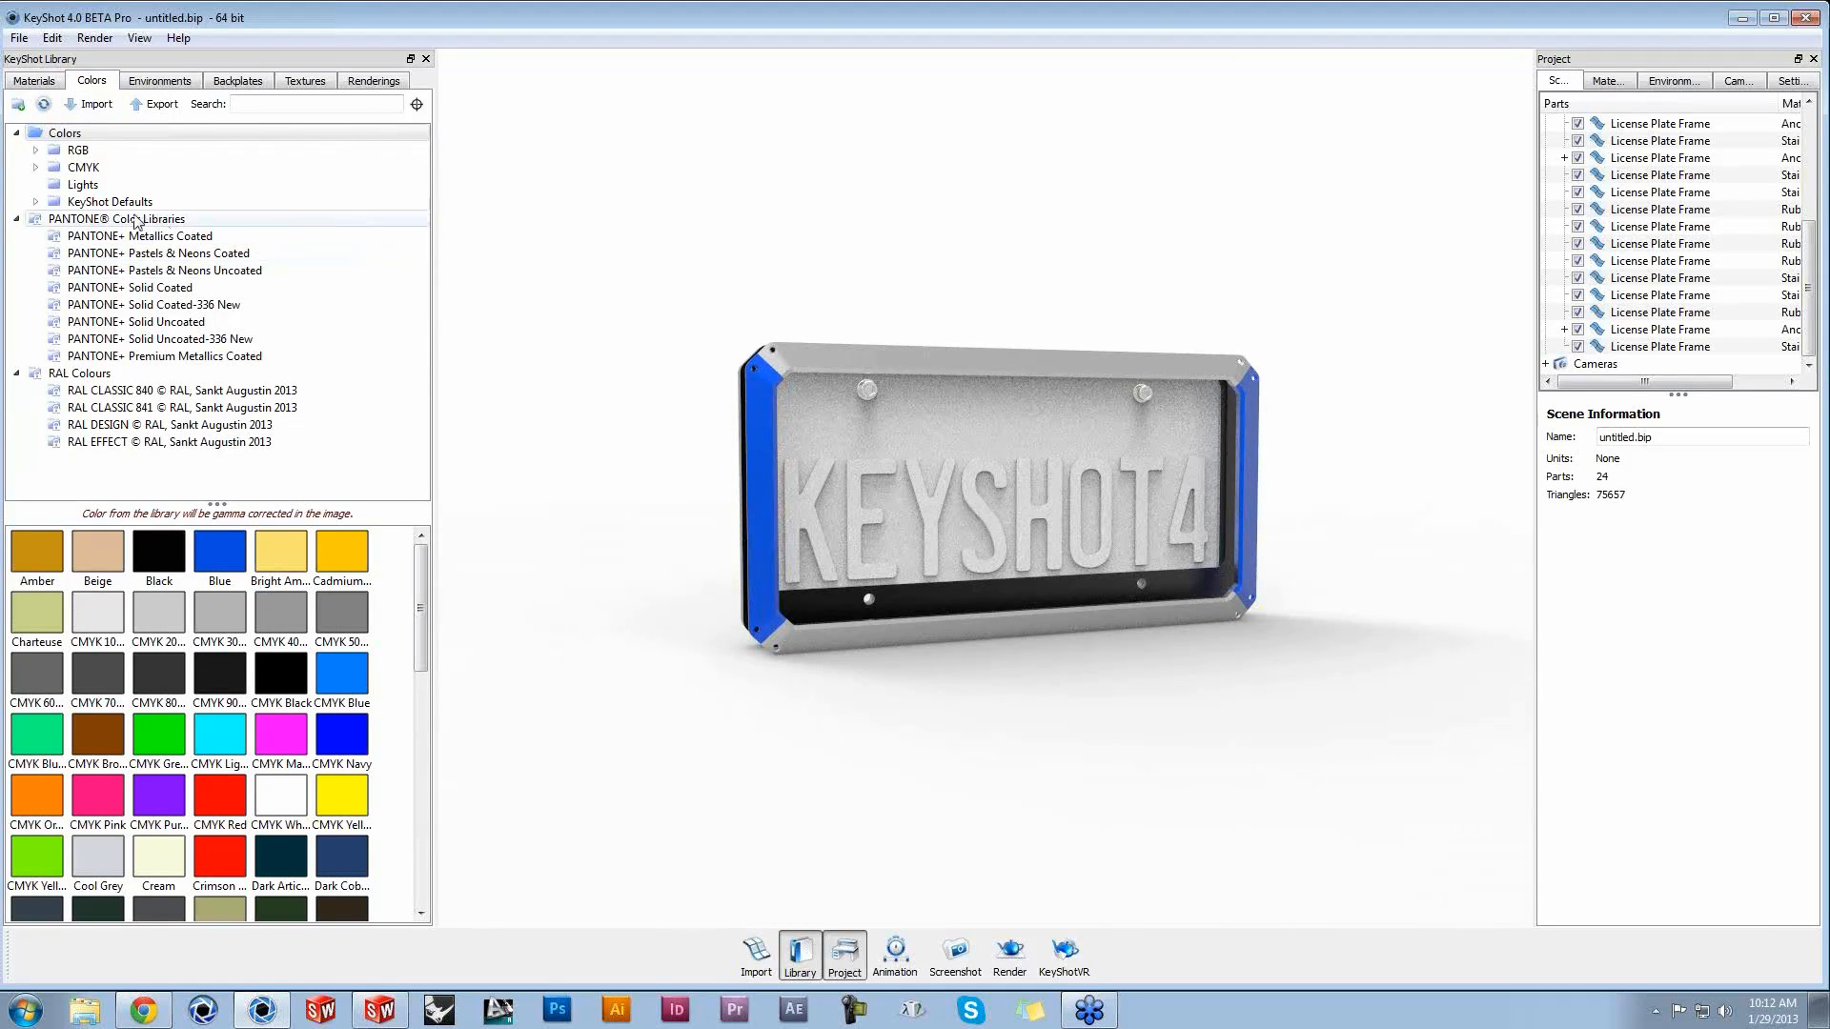
{"action": "left_click", "coordinate": [143, 234]}
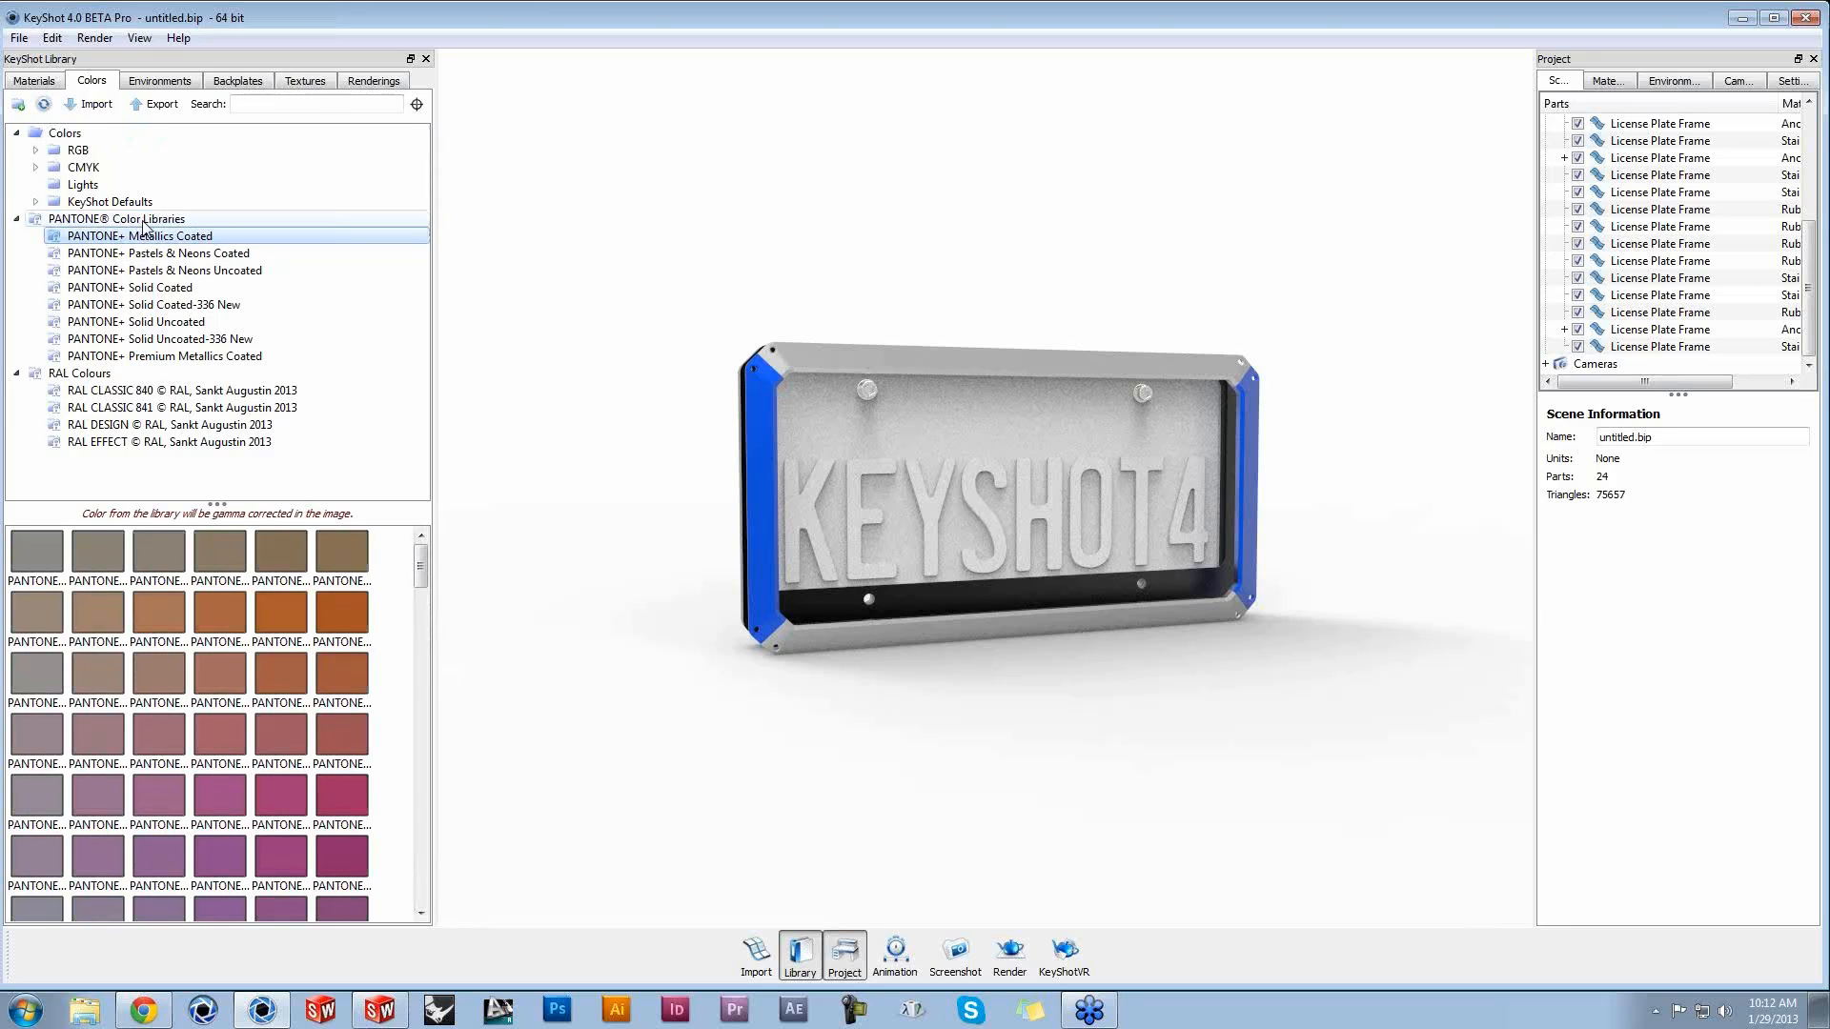
{"action": "left_click", "coordinate": [96, 375]}
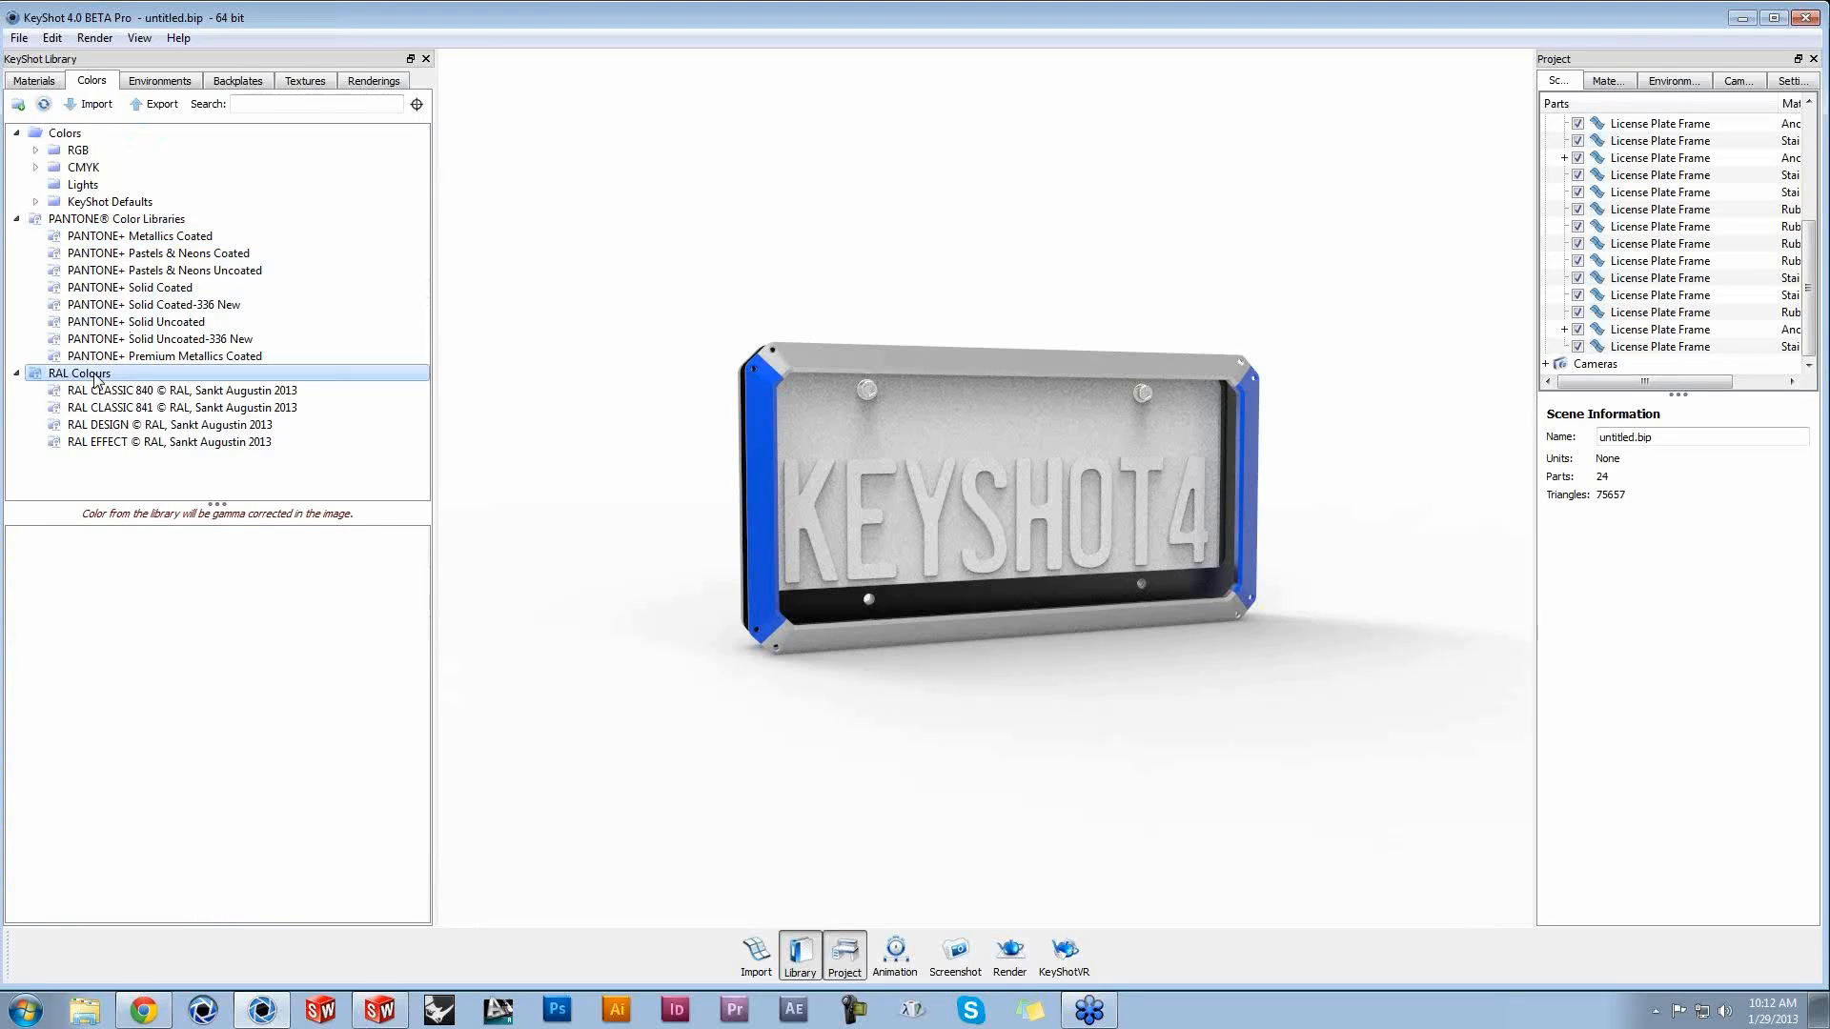
Step: Try the Cadmium and Deep Turquoise colors from KeyShot Defaults on the license plate frame's side rails
{"action": "left_click", "coordinate": [86, 203]}
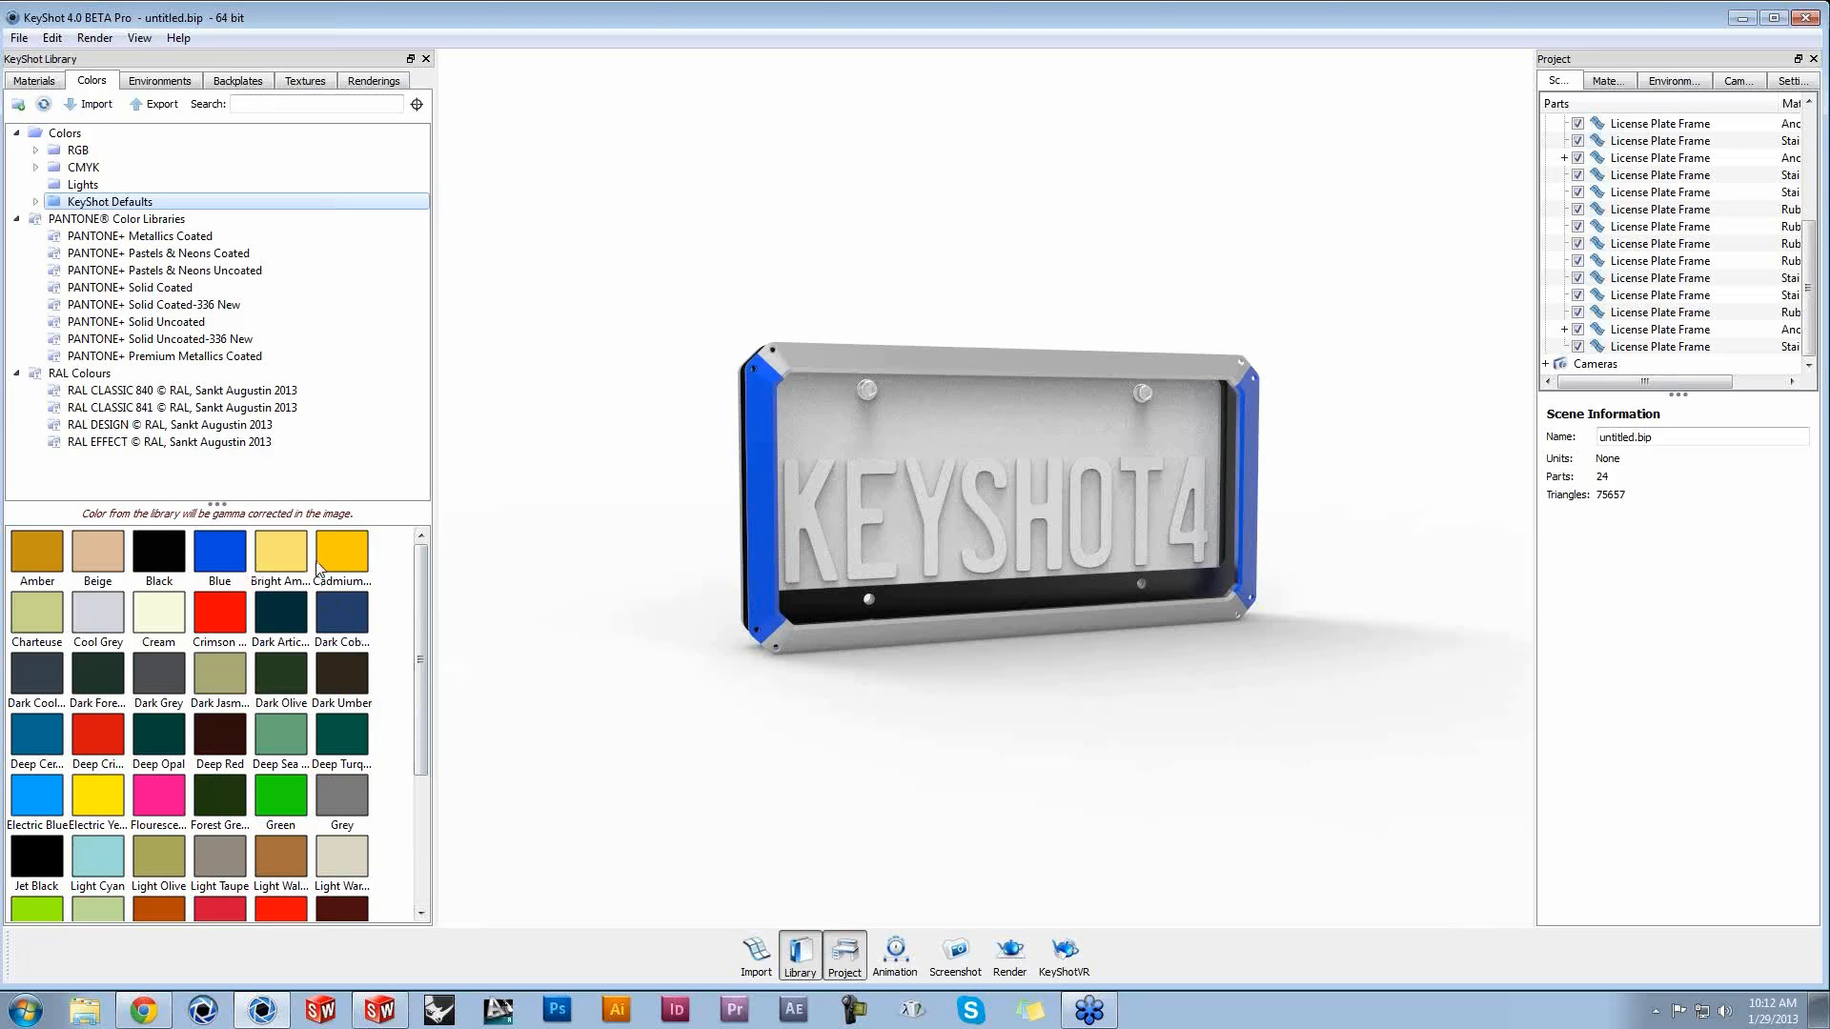
{"action": "left_click_drag", "start_coordinate": [329, 564], "coordinate": [766, 555]}
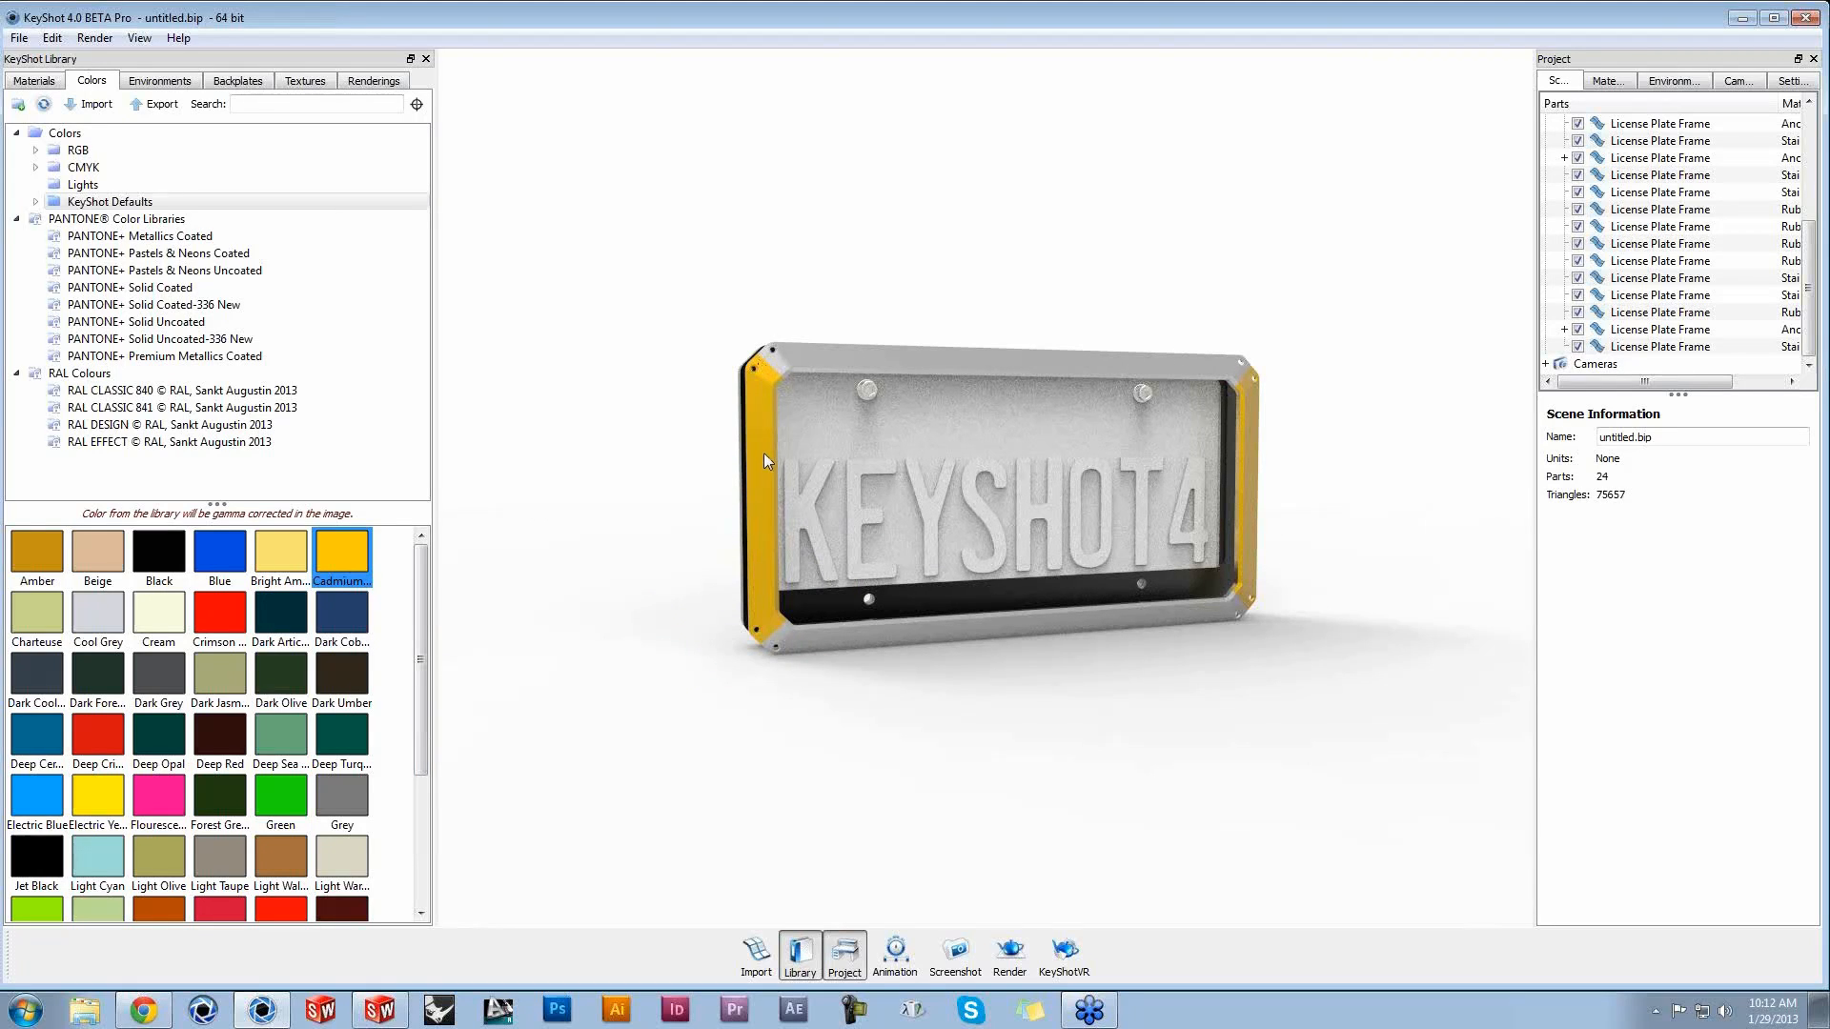
{"action": "left_click_drag", "start_coordinate": [334, 743], "coordinate": [594, 621]}
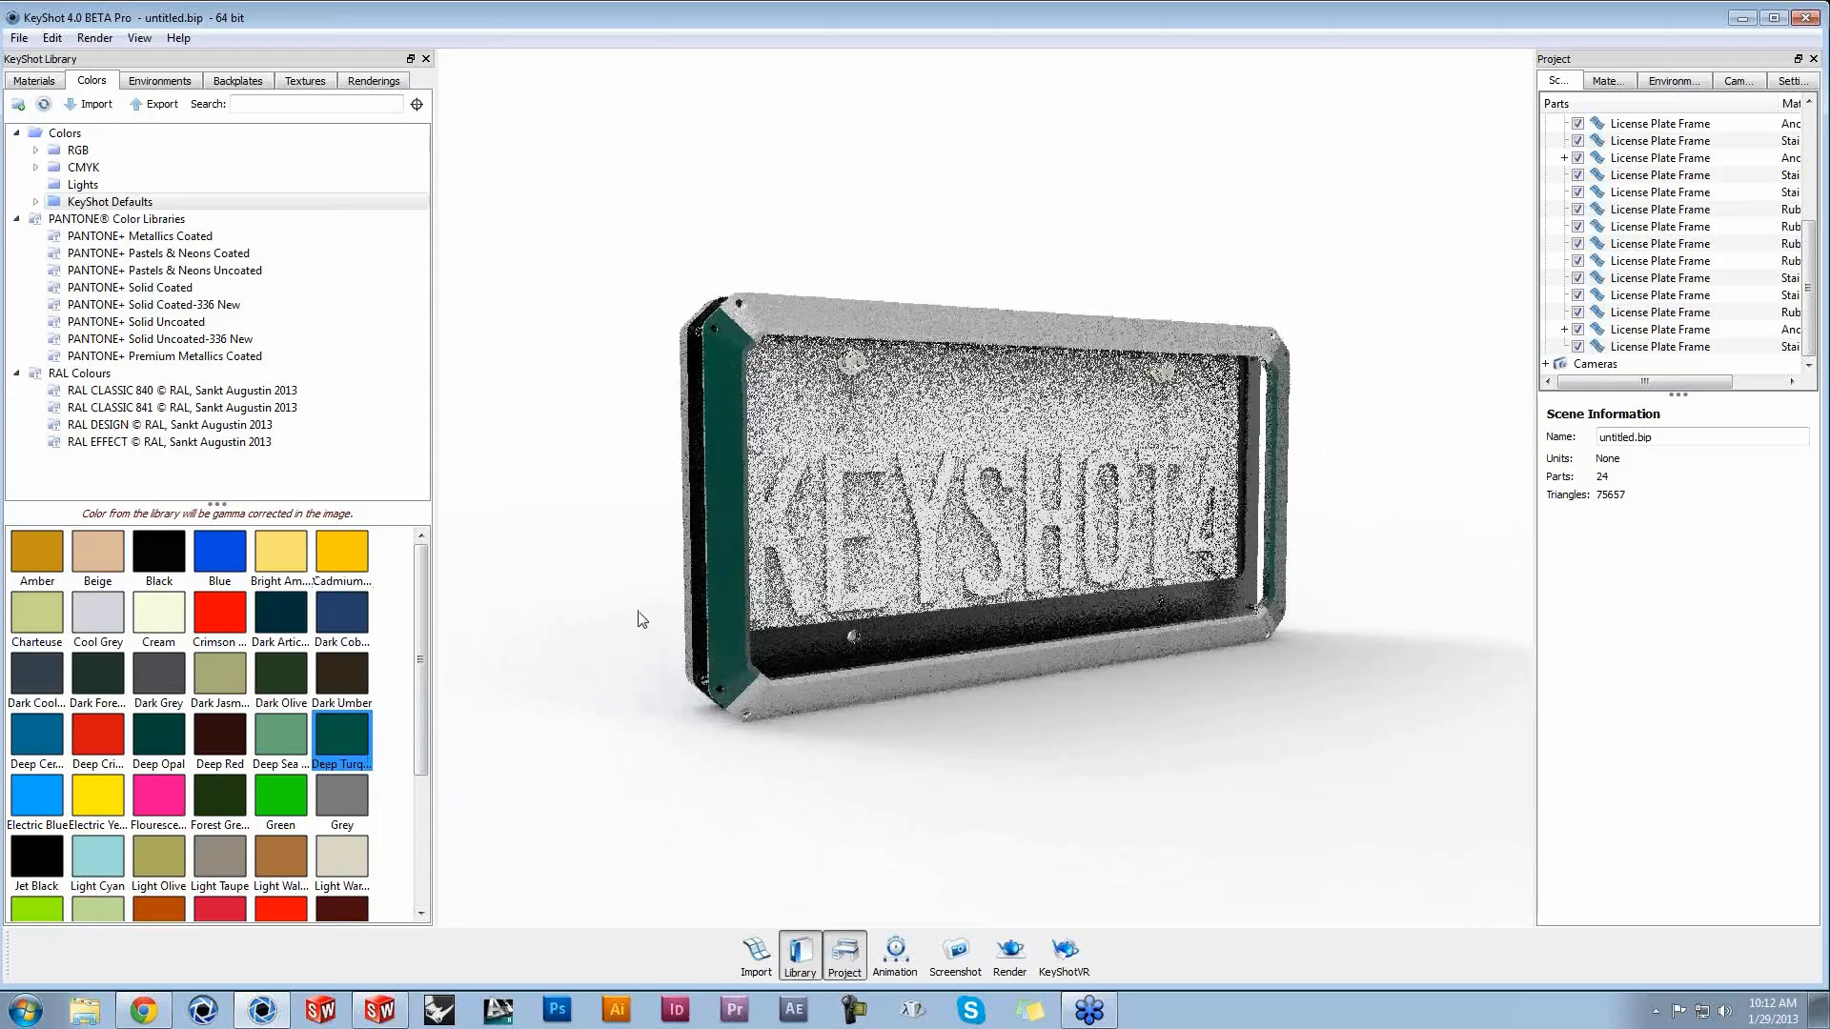
{"action": "scroll", "coordinate": [641, 620], "scroll_direction": "up", "scroll_amount": 1}
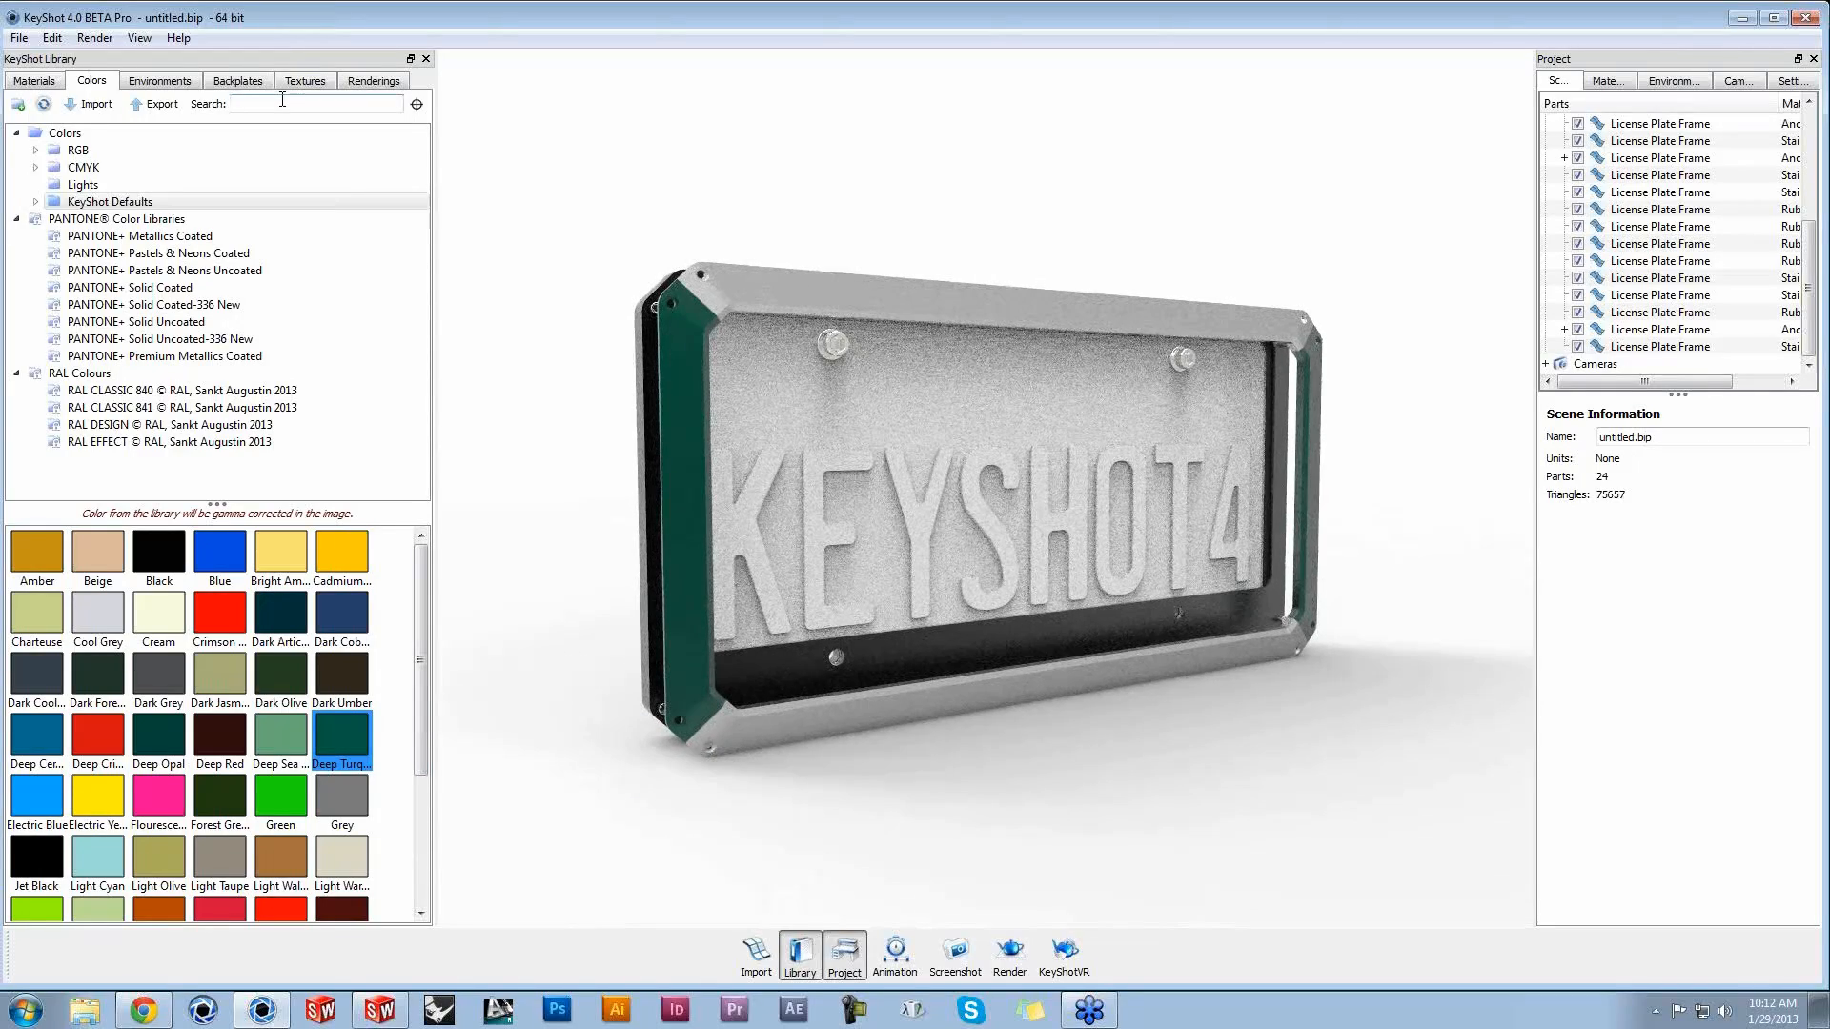
Step: Search the color library for red and for blue, and apply a dark PANTONE blue to the frame's side rails
{"action": "type", "text": "red"}
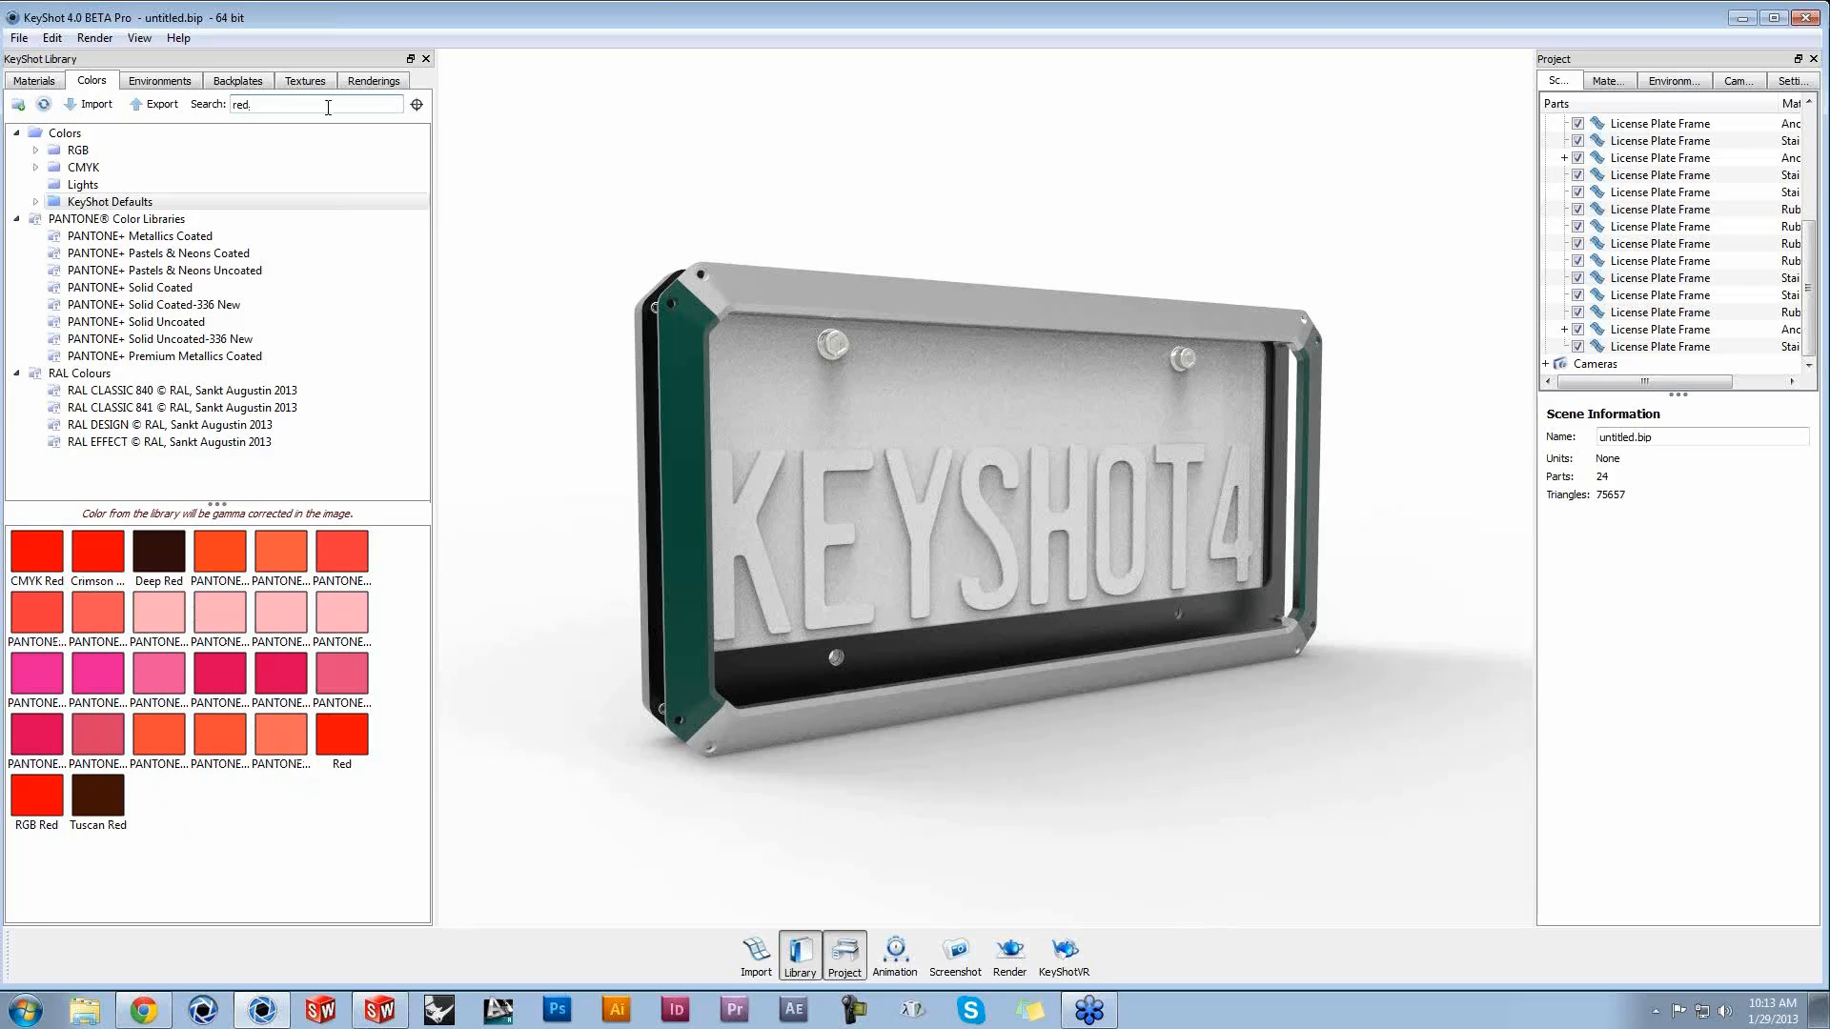
{"action": "left_click_drag", "start_coordinate": [329, 107], "coordinate": [161, 108]}
{"action": "type", "text": "blue"}
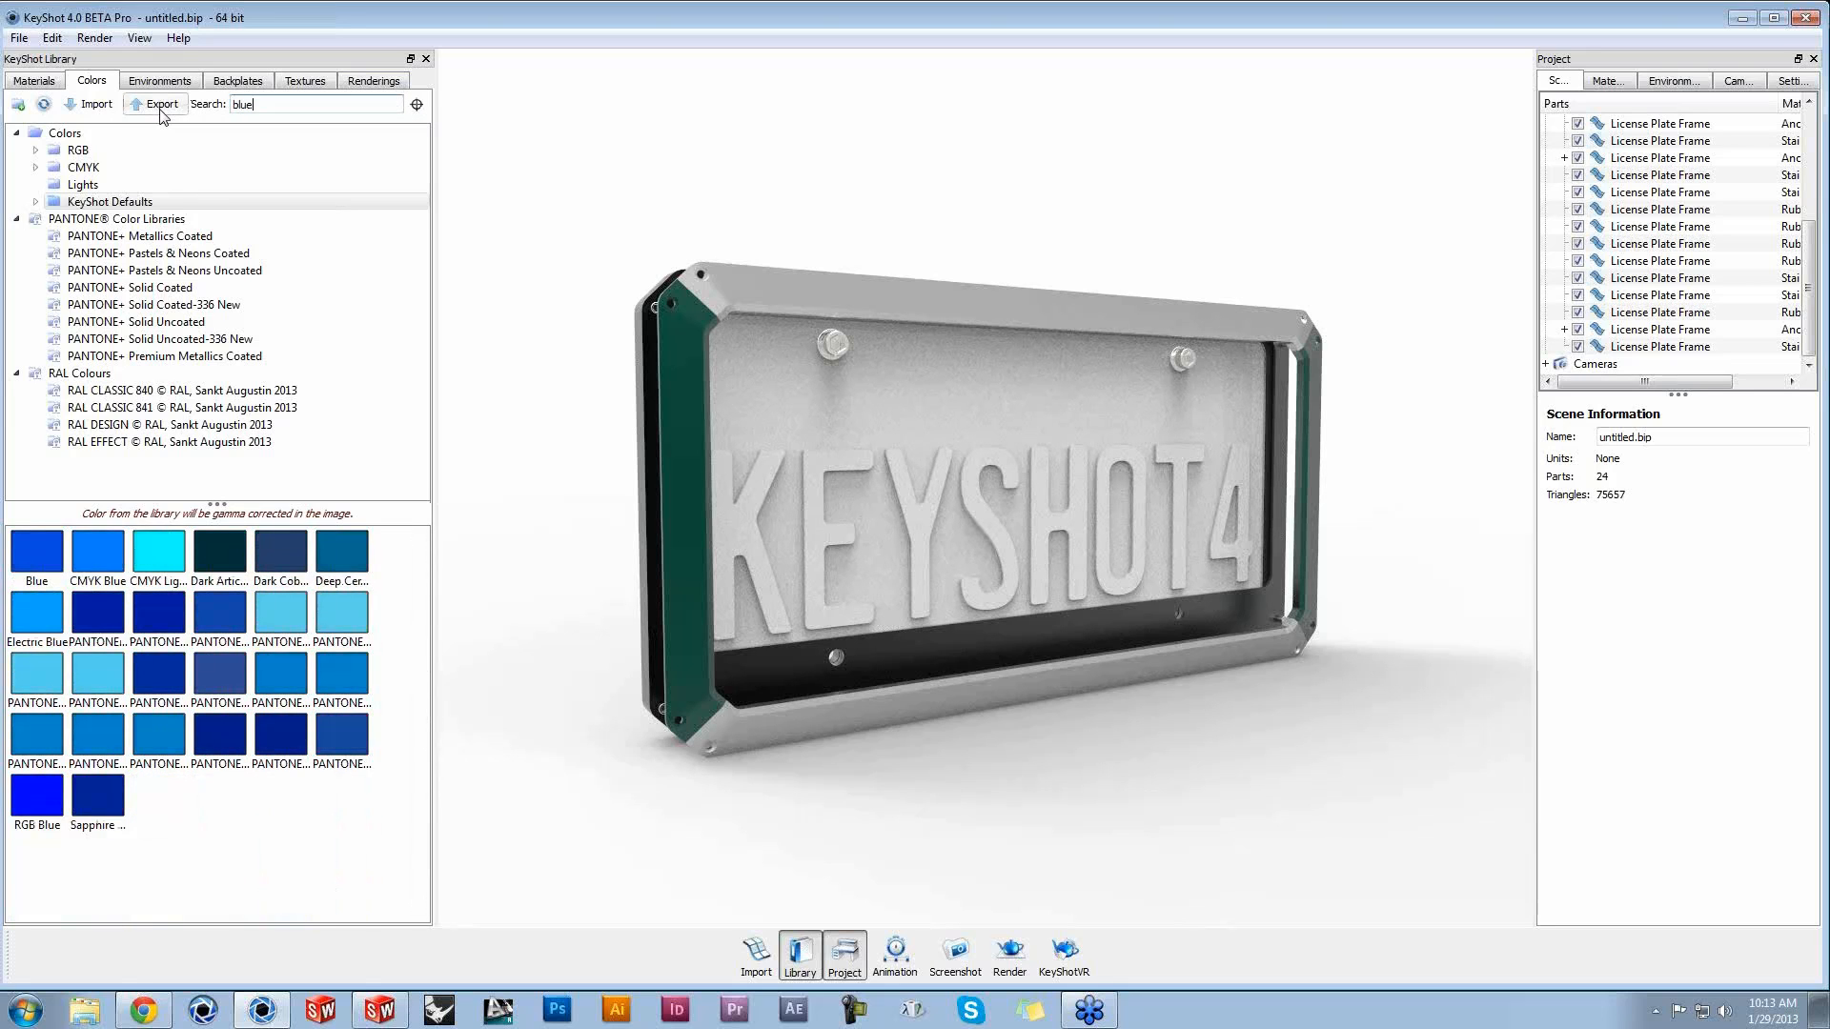
{"action": "left_click_drag", "start_coordinate": [95, 613], "coordinate": [682, 590]}
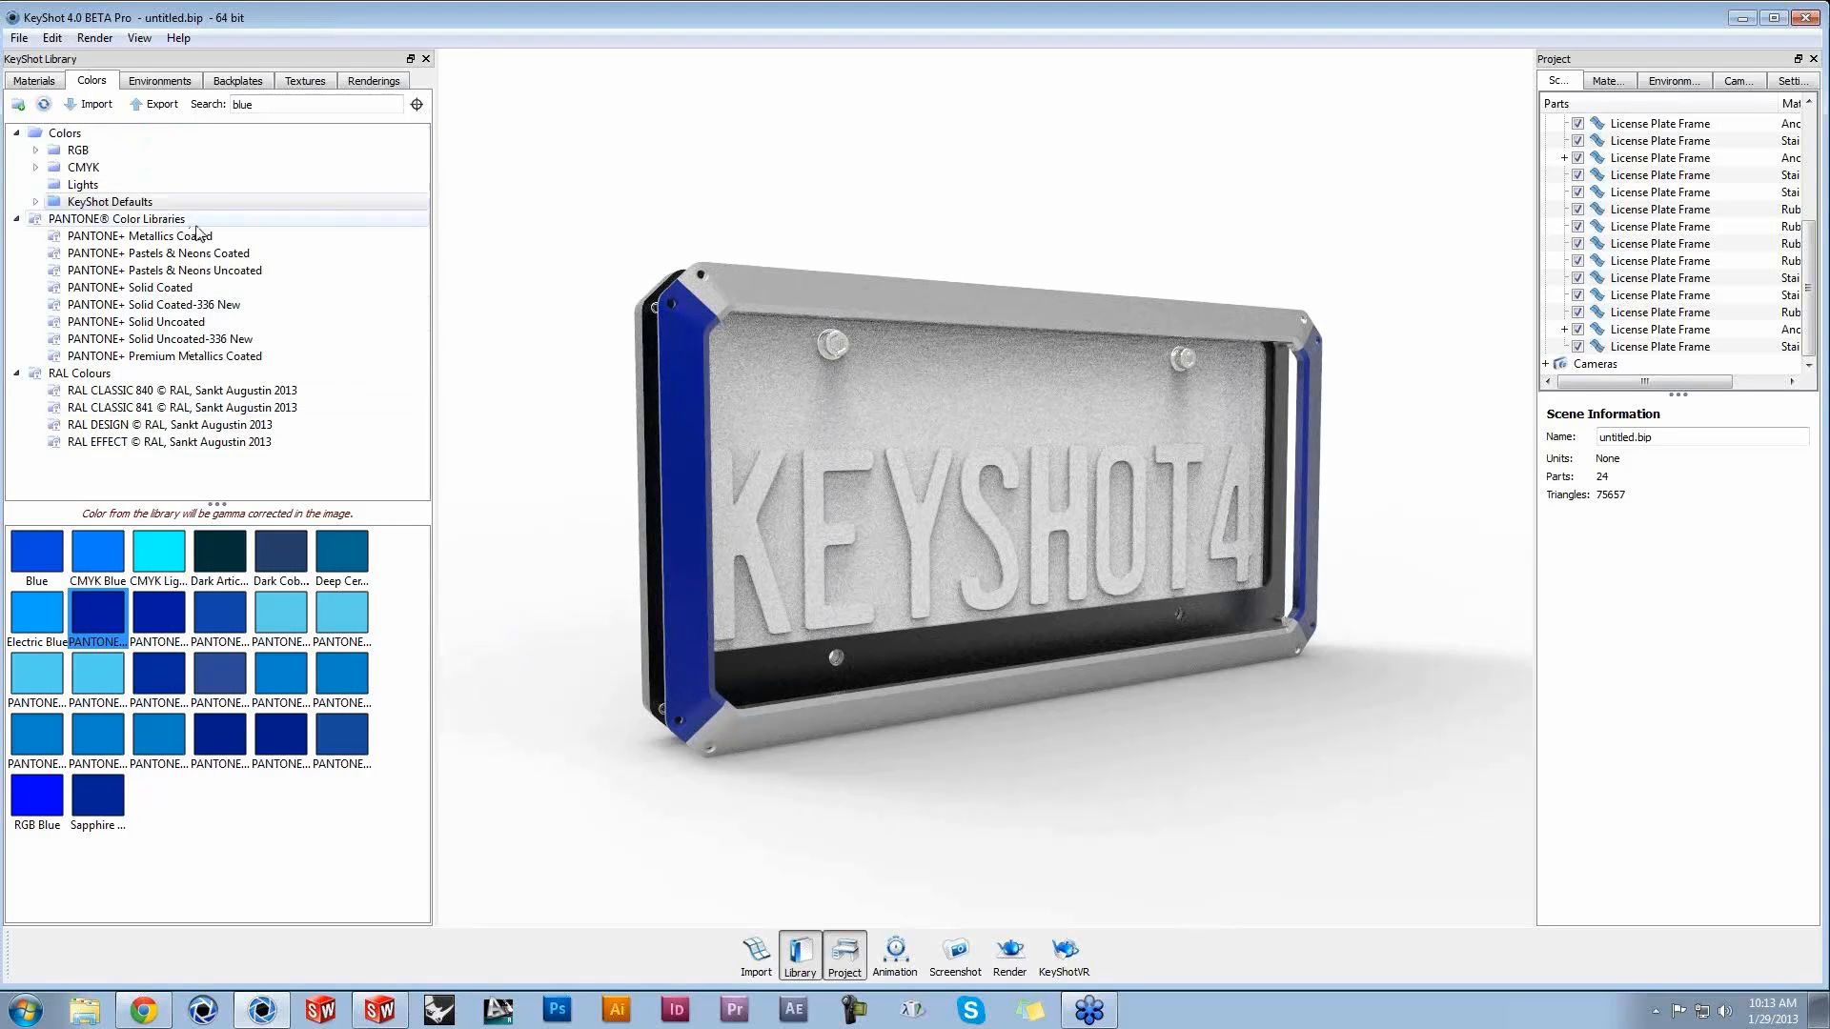
Step: Search the library by color, sampling the frame's blue side rail and raising the Blue value to 255
{"action": "left_click", "coordinate": [417, 105]}
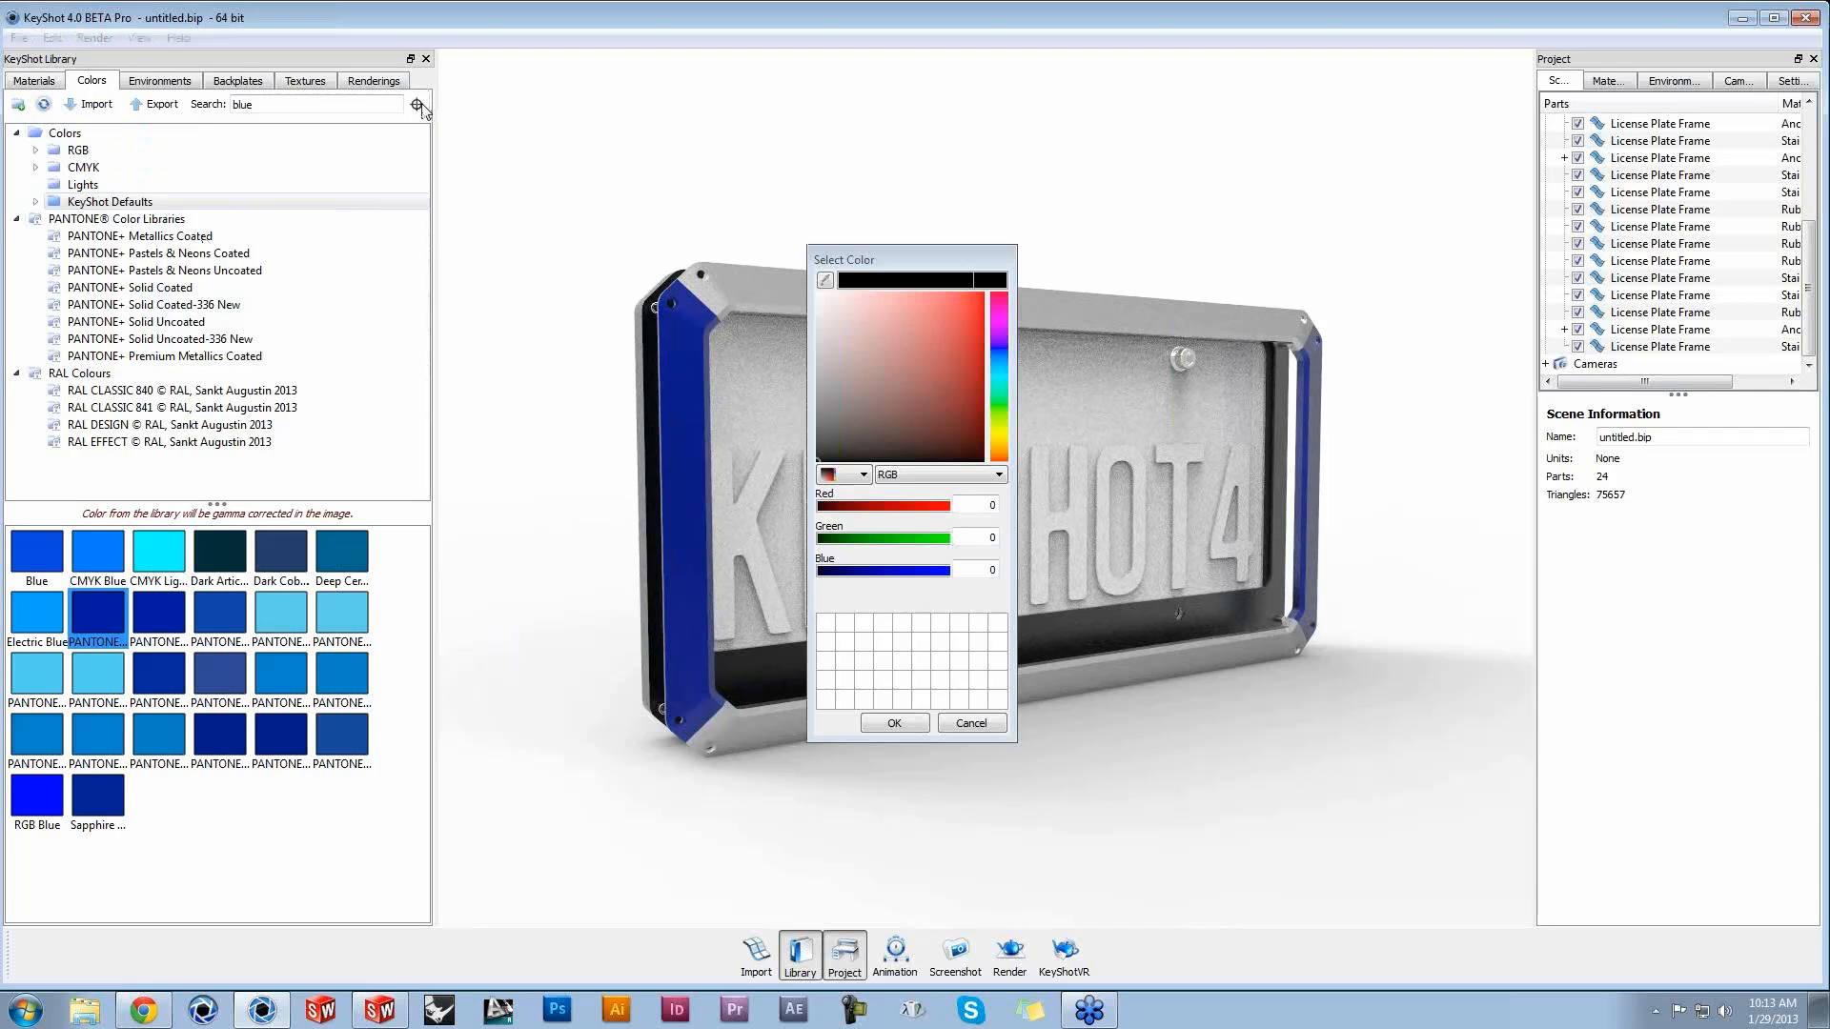
{"action": "left_click_drag", "start_coordinate": [987, 262], "coordinate": [600, 261]}
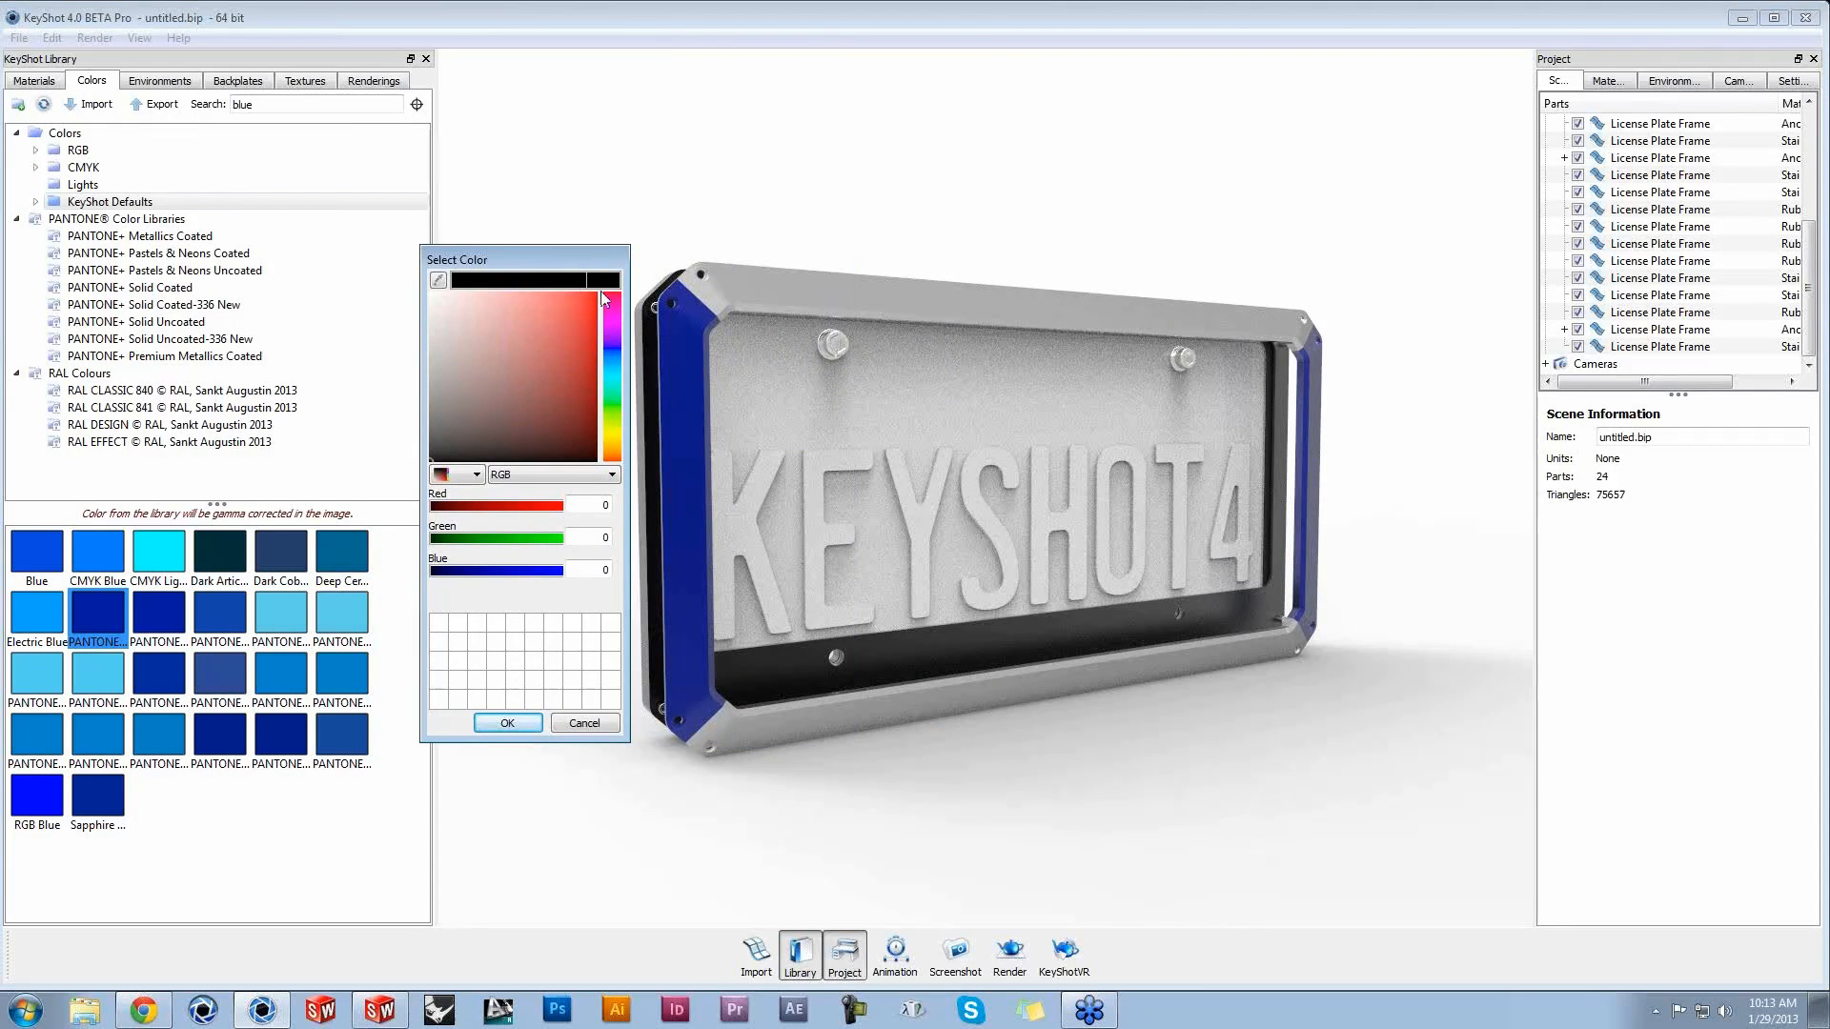
{"action": "left_click", "coordinate": [438, 284]}
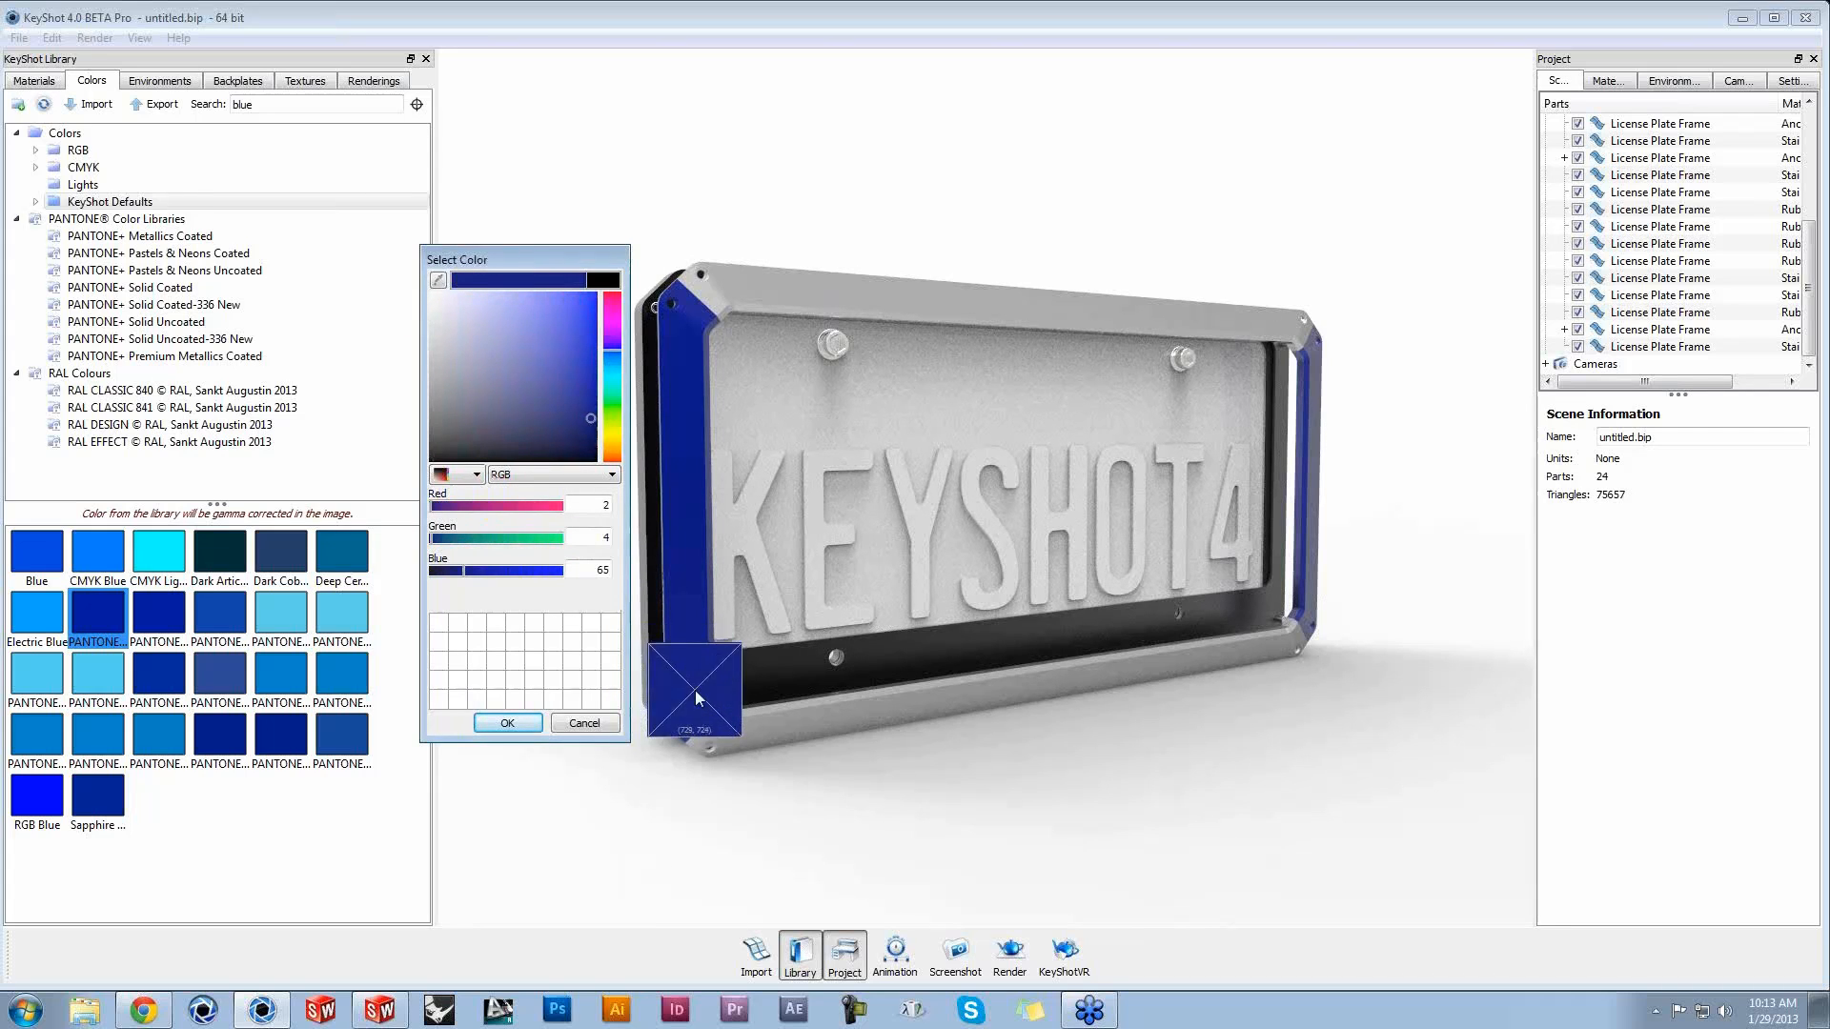
{"action": "left_click_drag", "start_coordinate": [536, 347], "coordinate": [600, 357]}
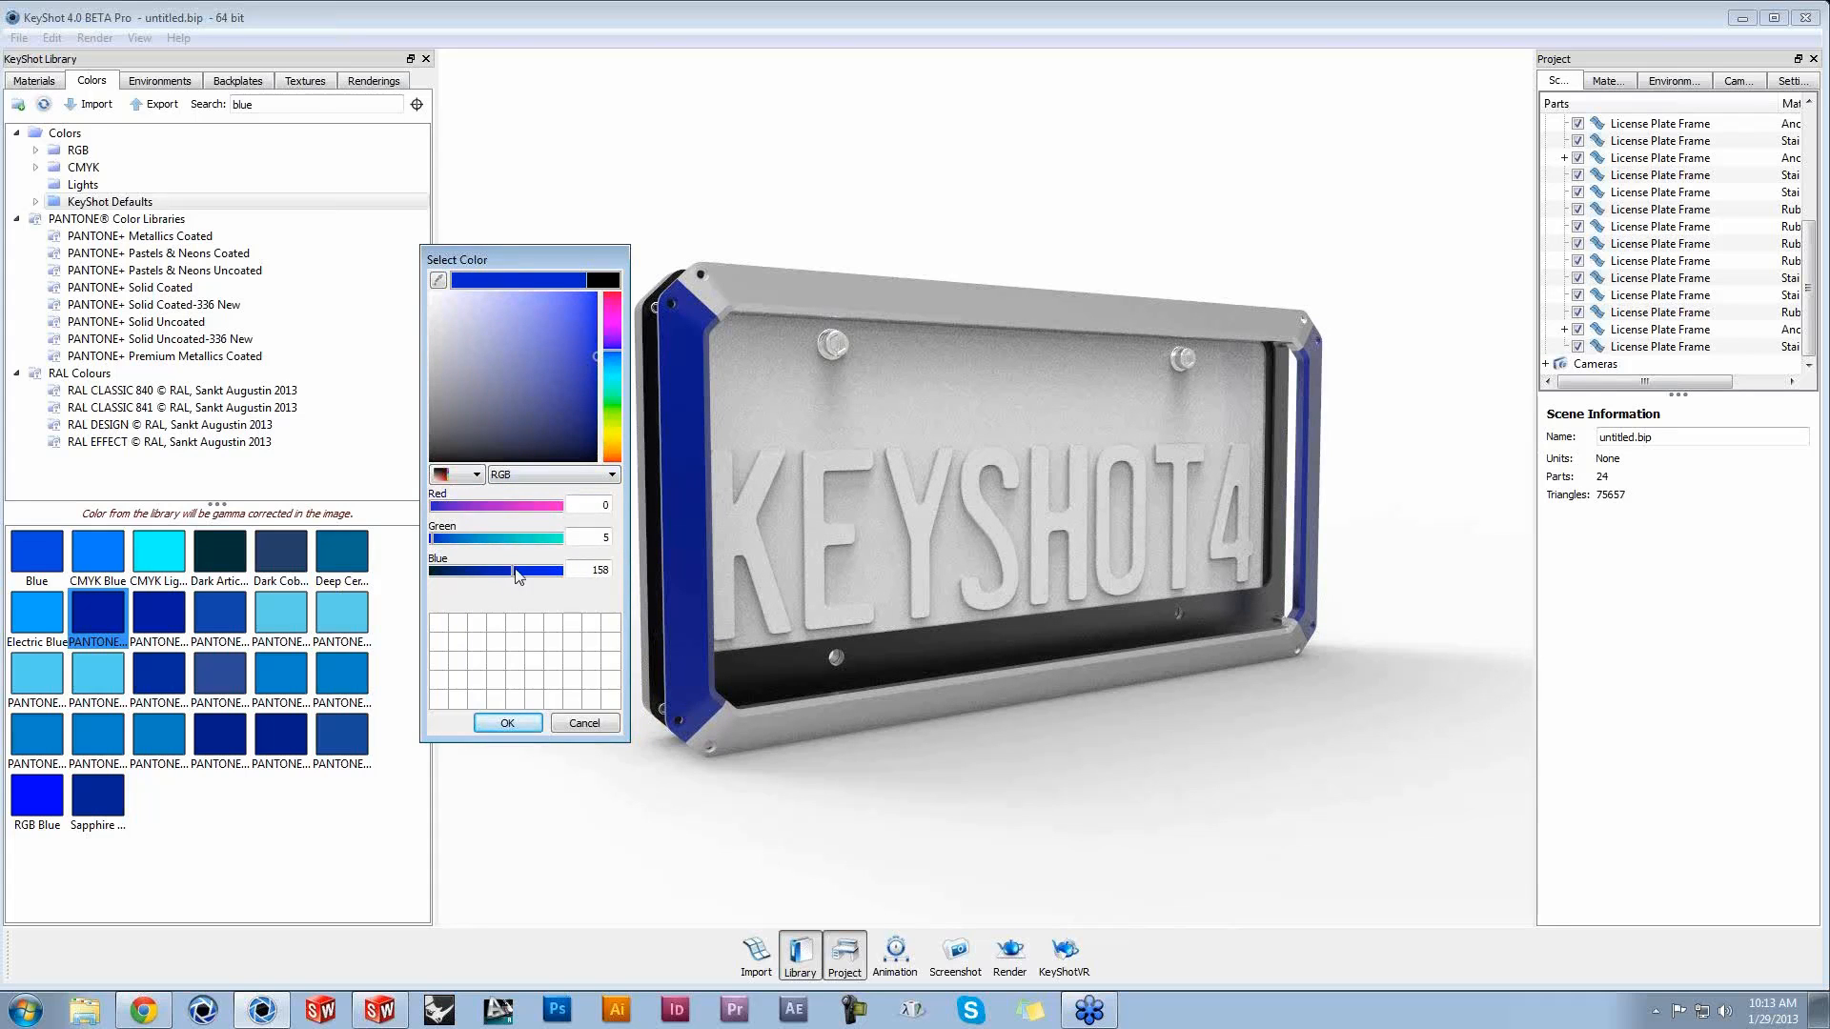
{"action": "left_click_drag", "start_coordinate": [517, 576], "coordinate": [610, 584]}
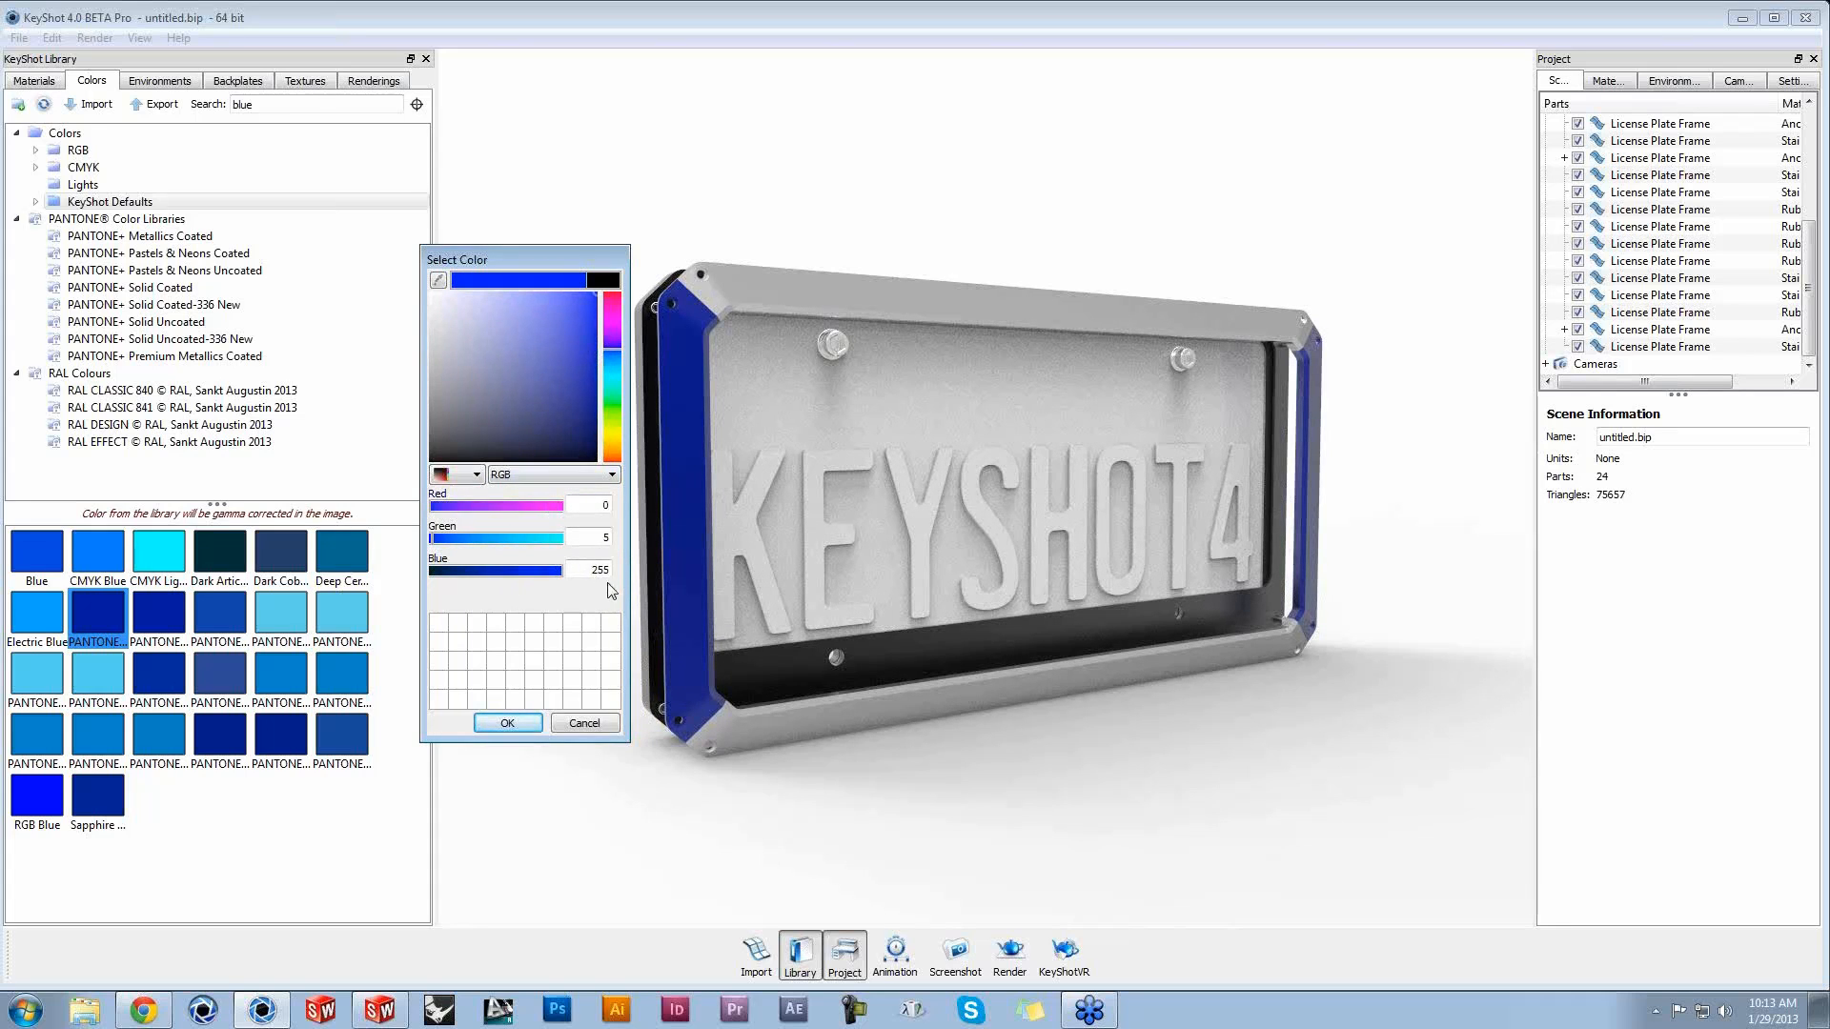
{"action": "left_click", "coordinate": [508, 722]}
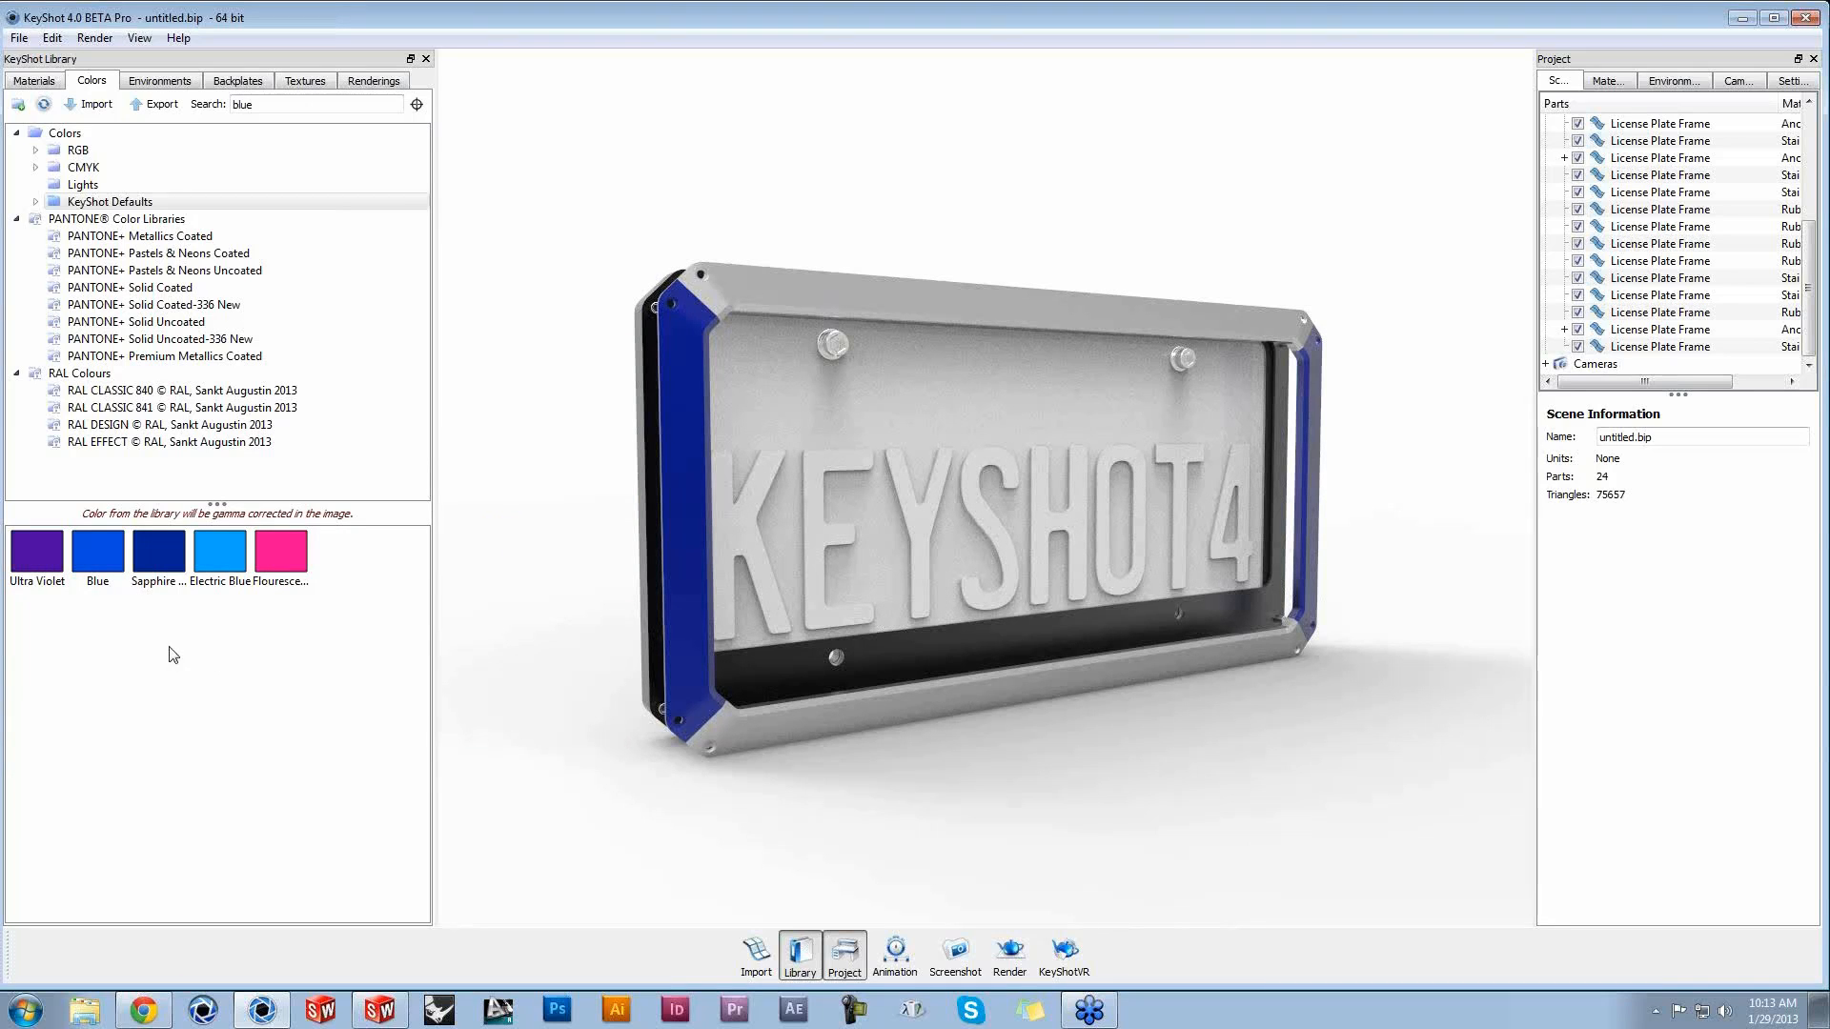
Step: Hide the library, widen the project window until material names are readable, and select the frame's upper rail
{"action": "left_click", "coordinate": [426, 59]}
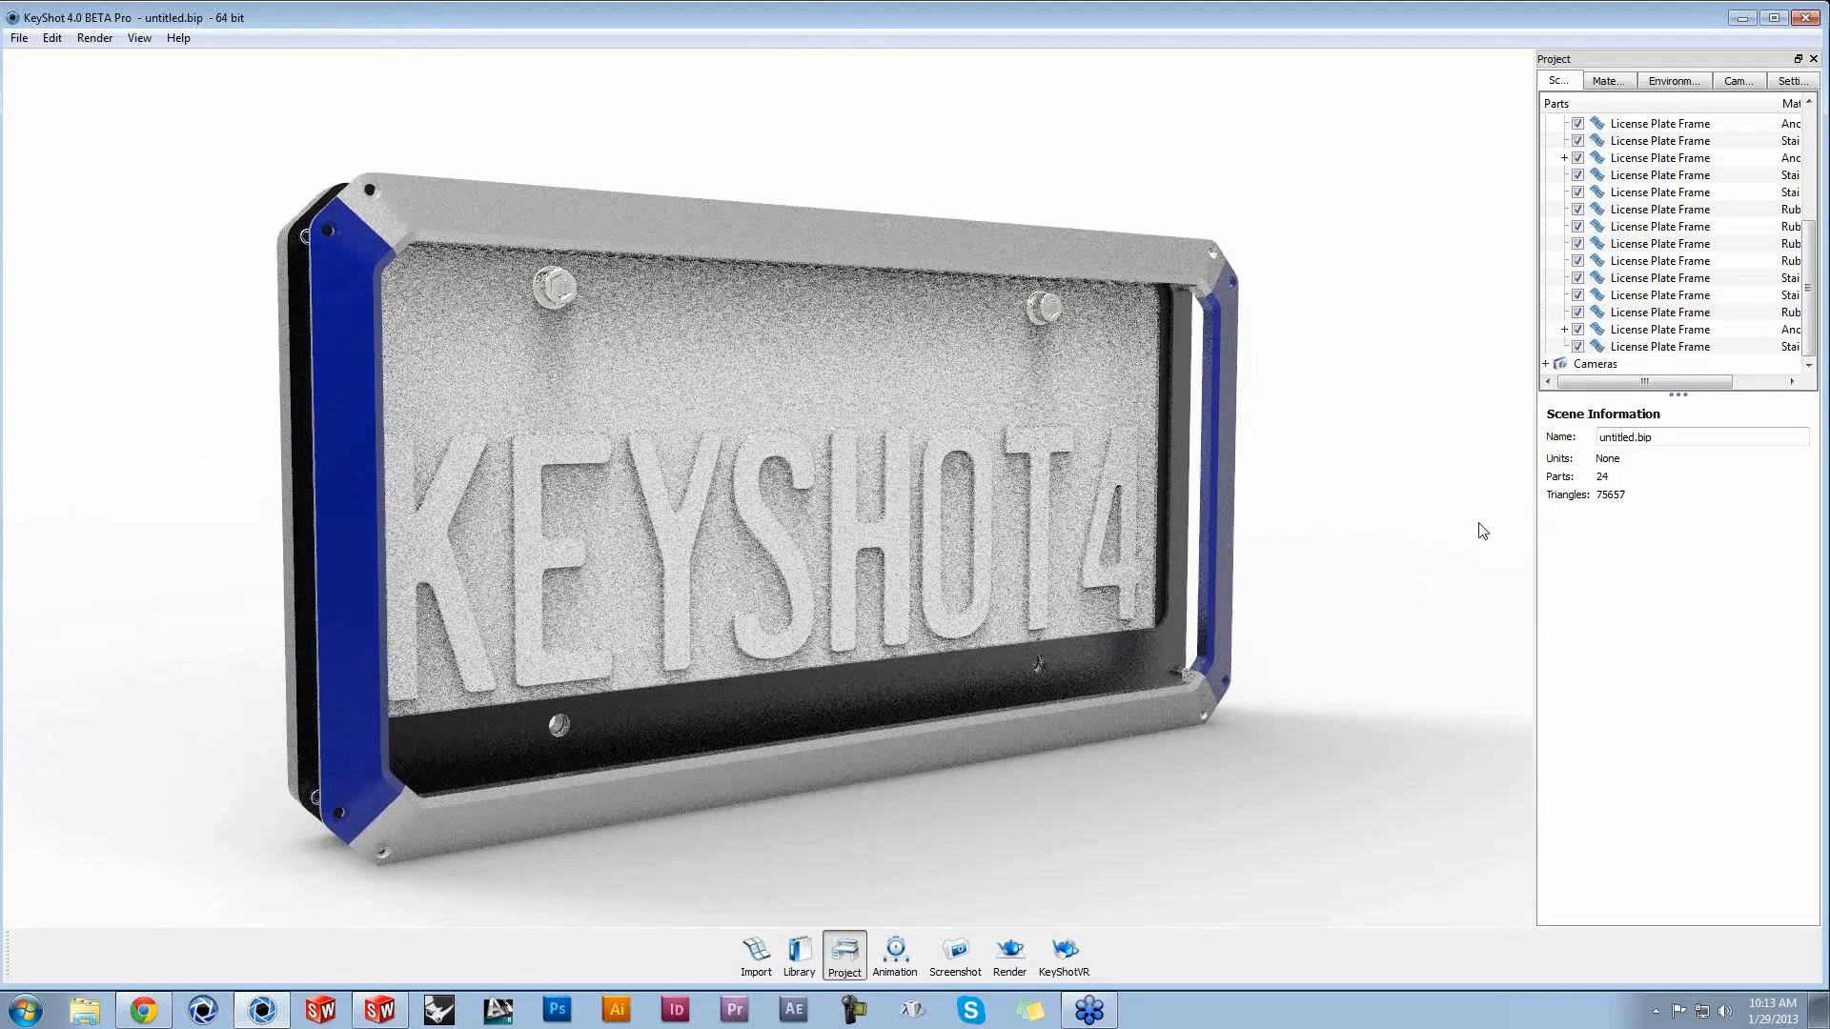
{"action": "left_click_drag", "start_coordinate": [1534, 484], "coordinate": [1368, 464]}
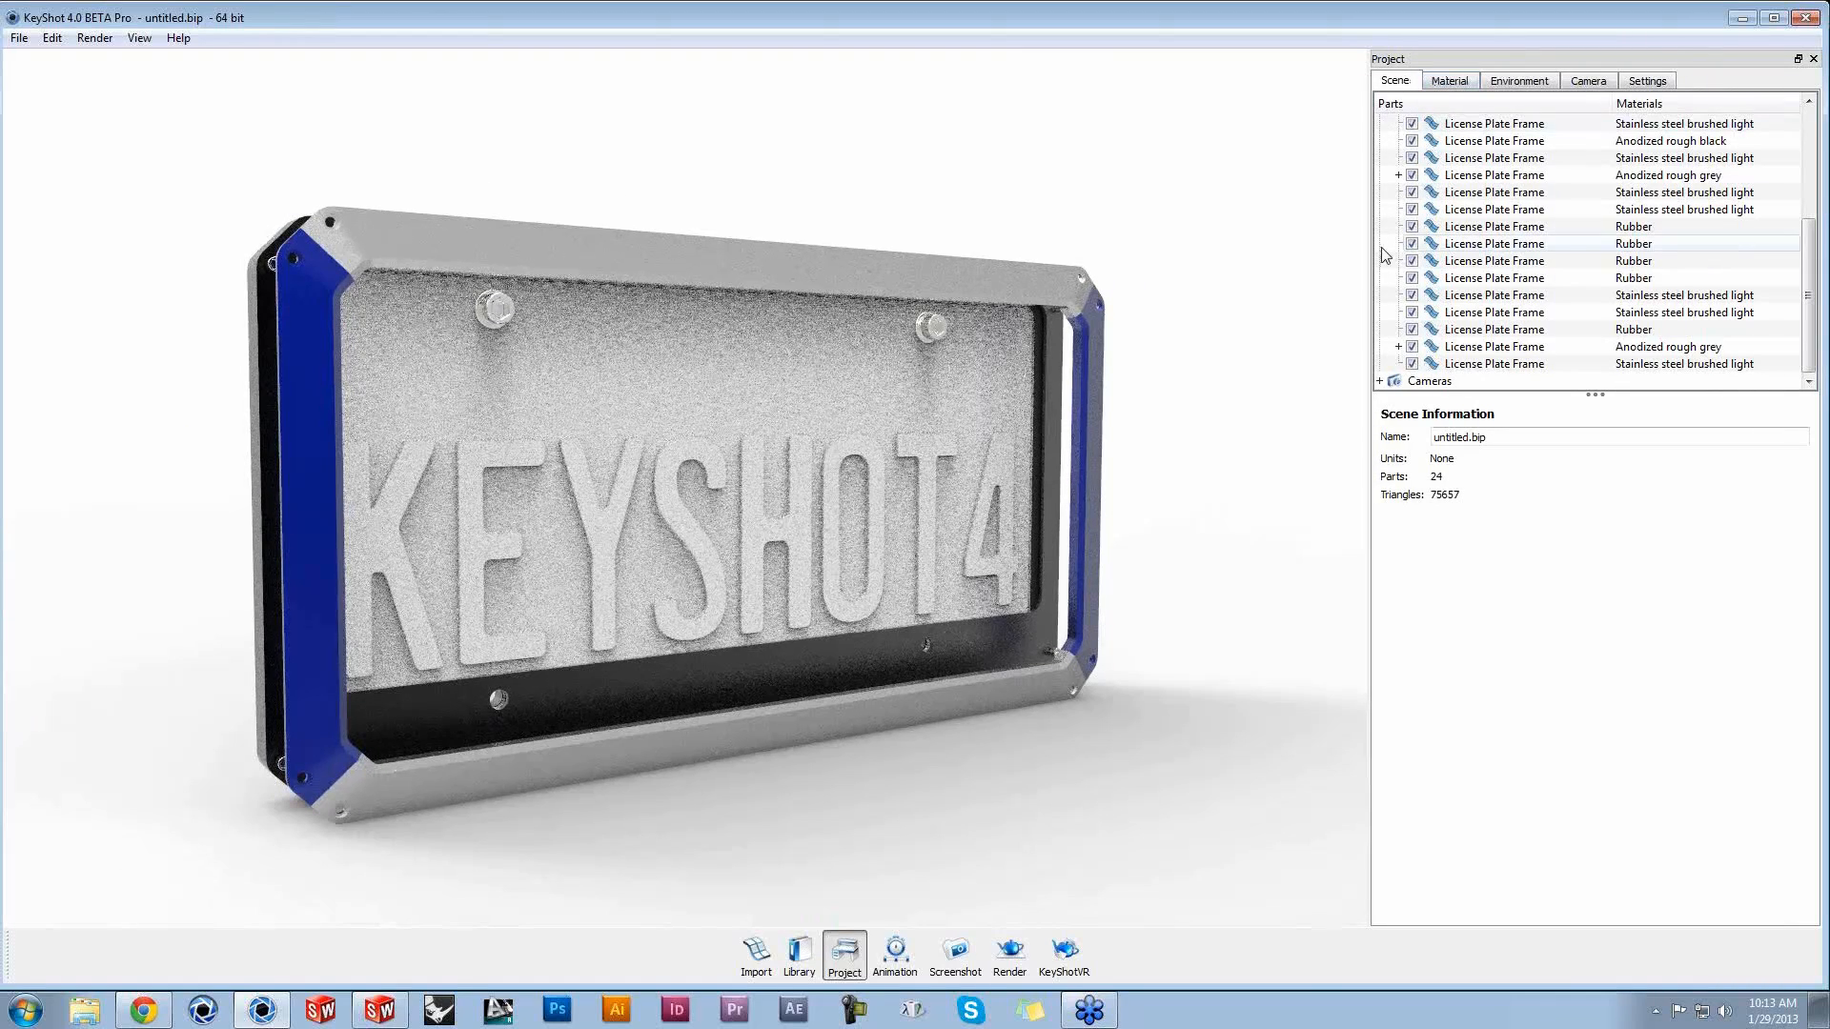
{"action": "left_click", "coordinate": [1039, 289]}
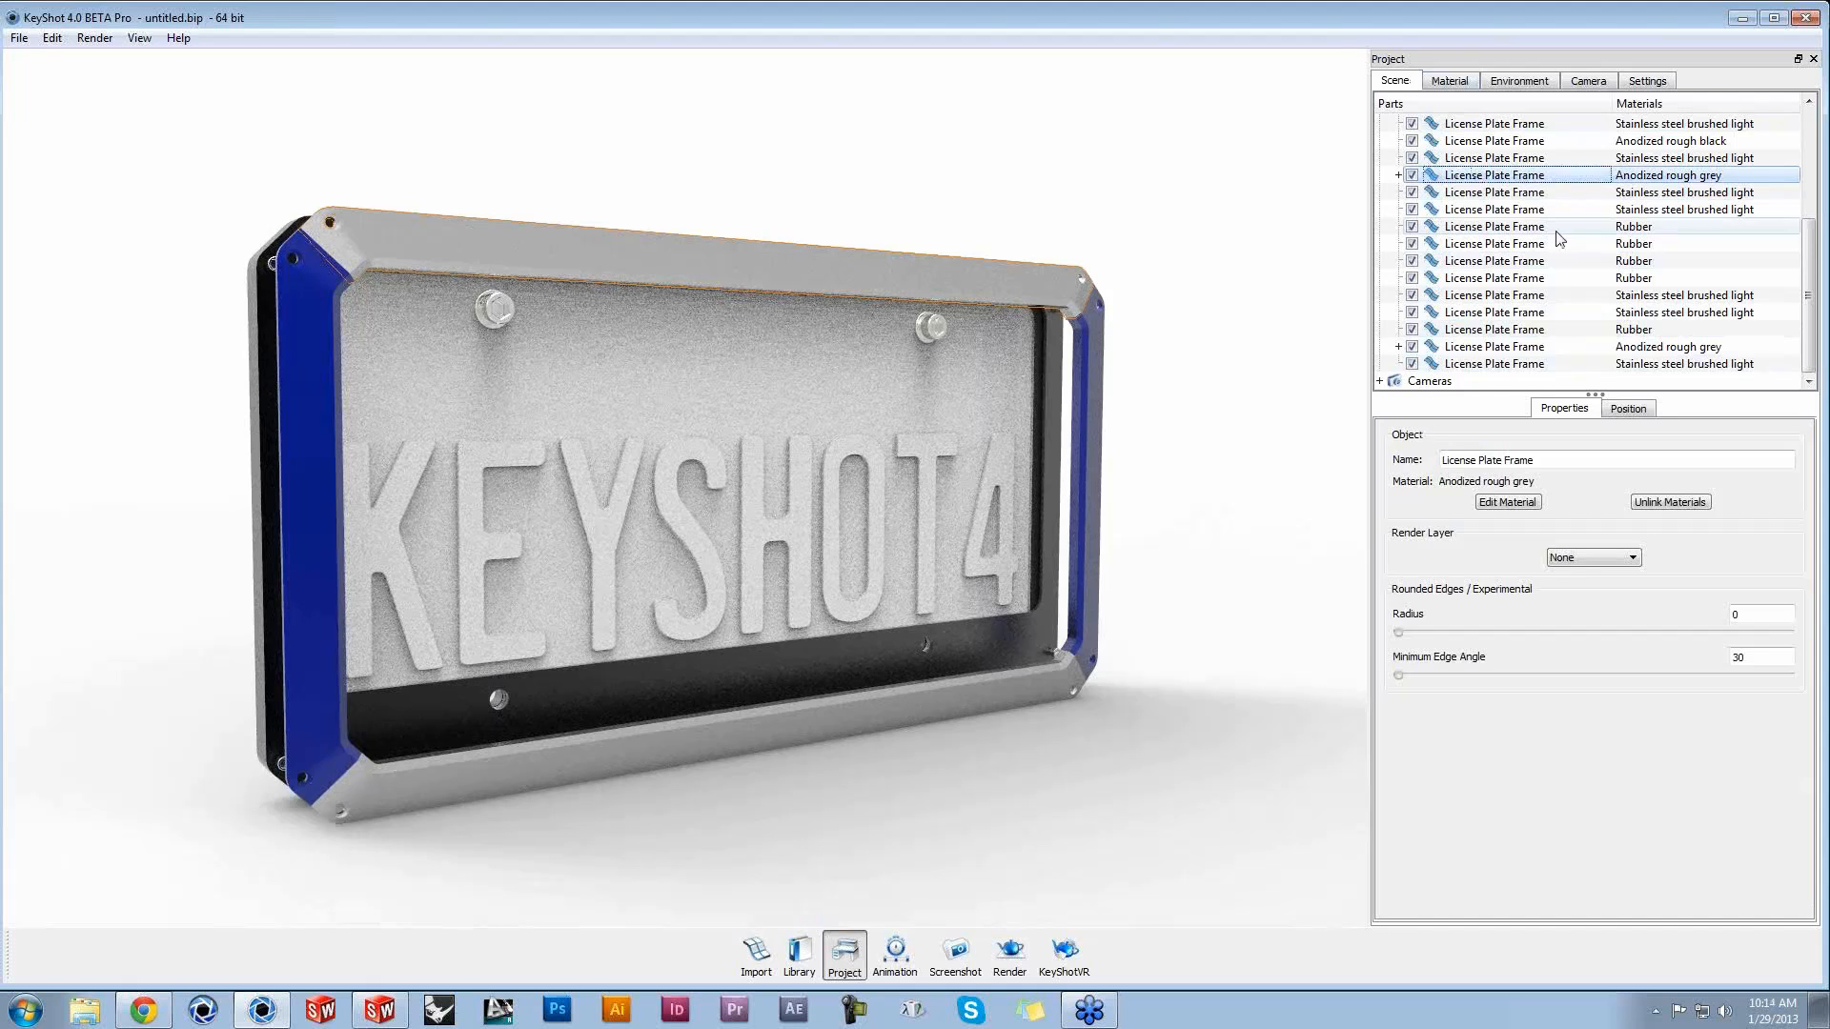
Step: Collapse the model's part tree and show the position settings of the License Plate Frame group
{"action": "scroll", "coordinate": [1444, 234], "scroll_direction": "up", "scroll_amount": 4}
{"action": "left_click", "coordinate": [1389, 141]}
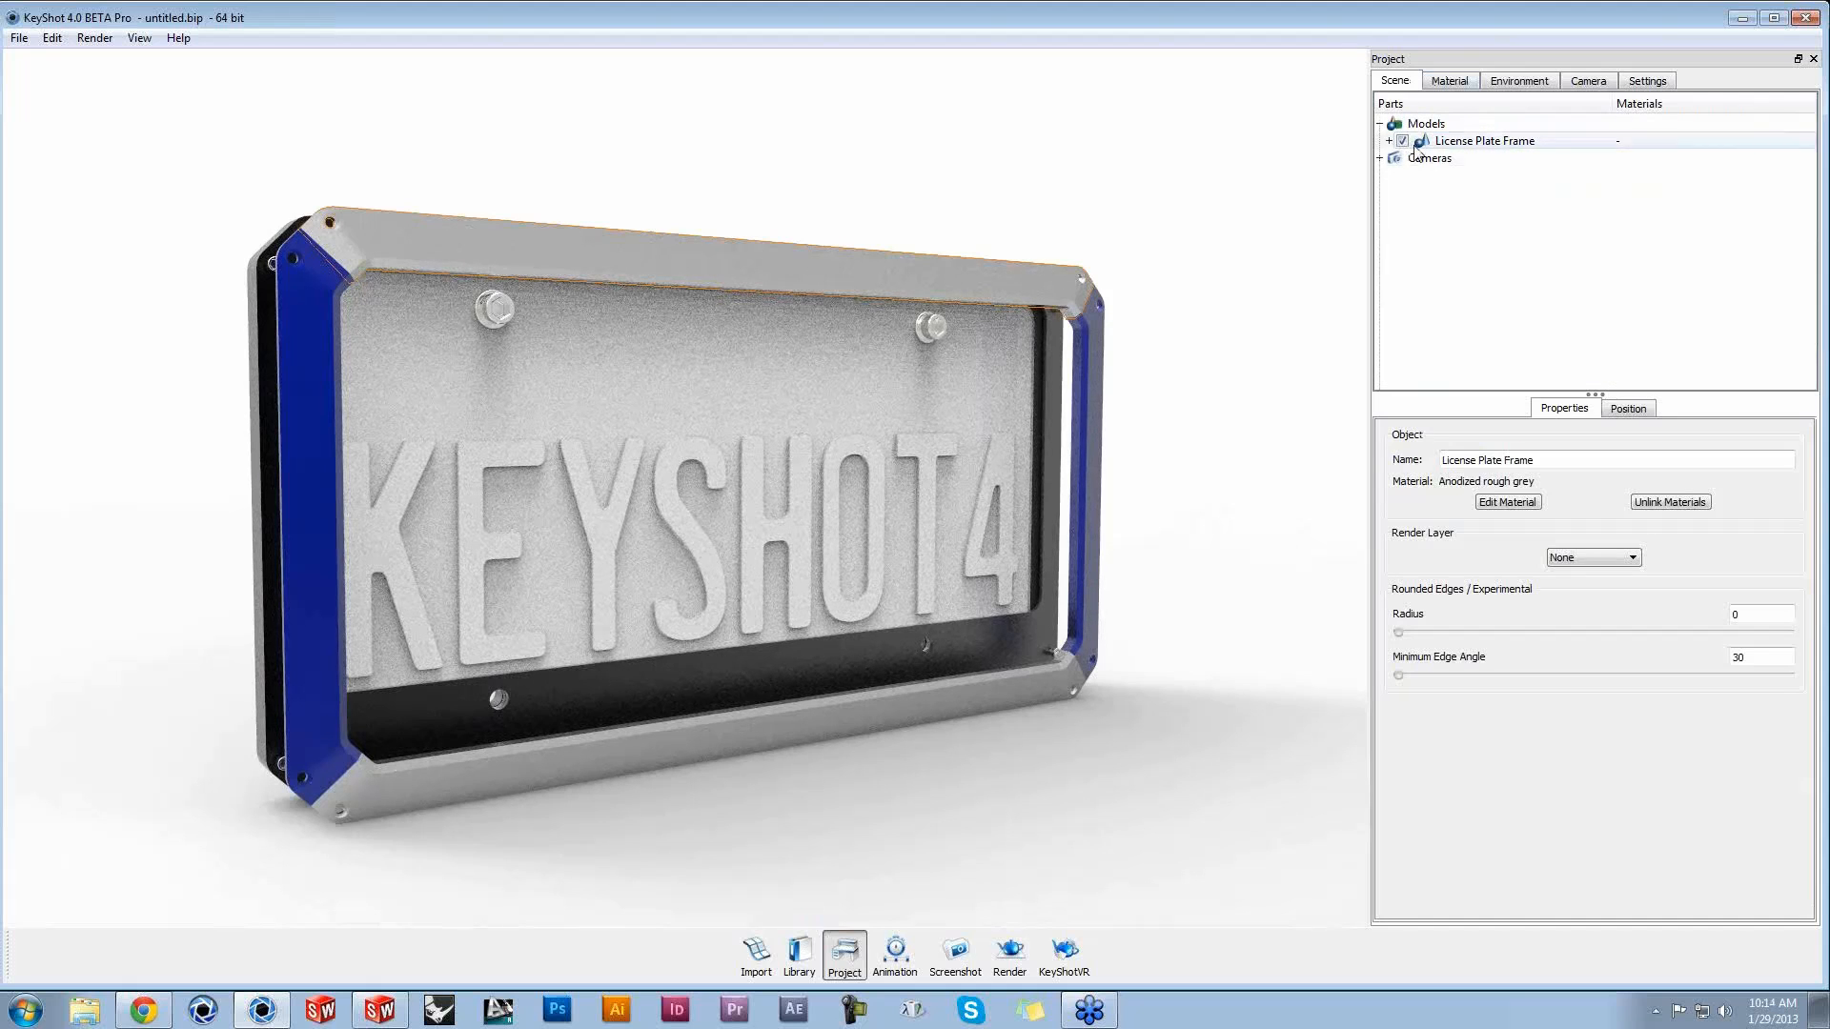
{"action": "left_click", "coordinate": [1486, 141]}
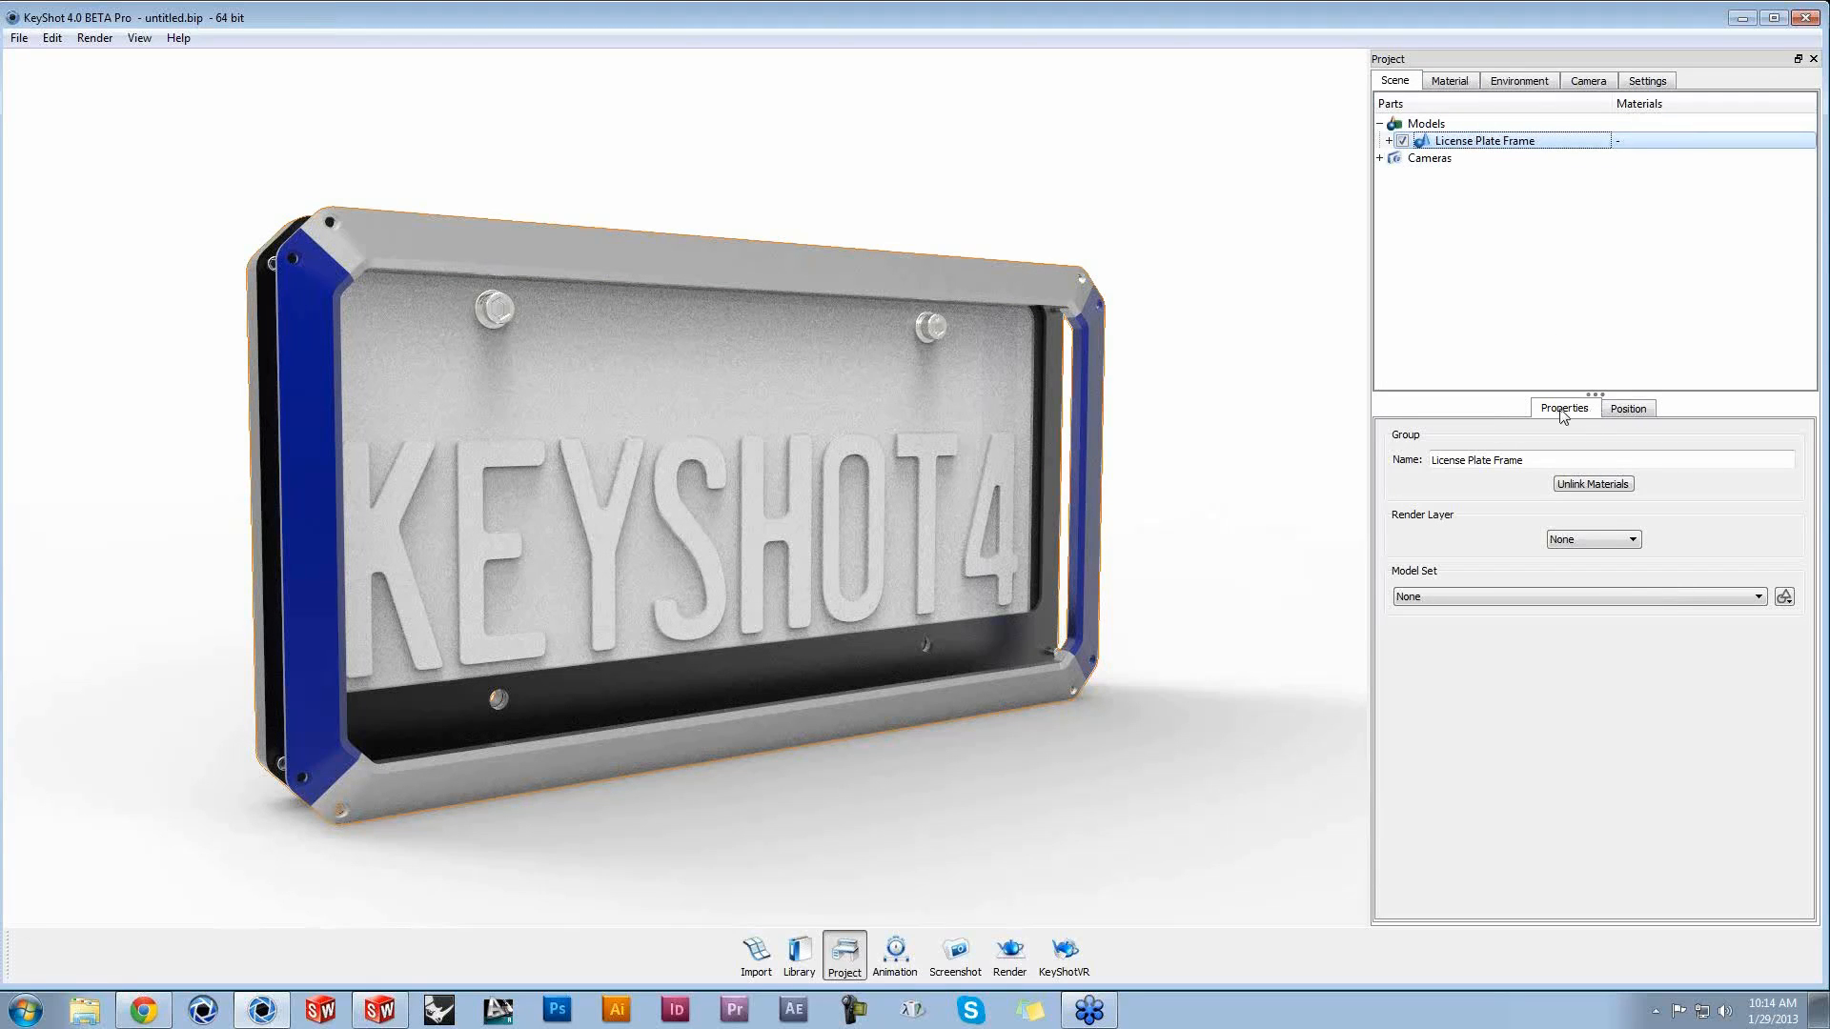
{"action": "left_click", "coordinate": [1628, 412]}
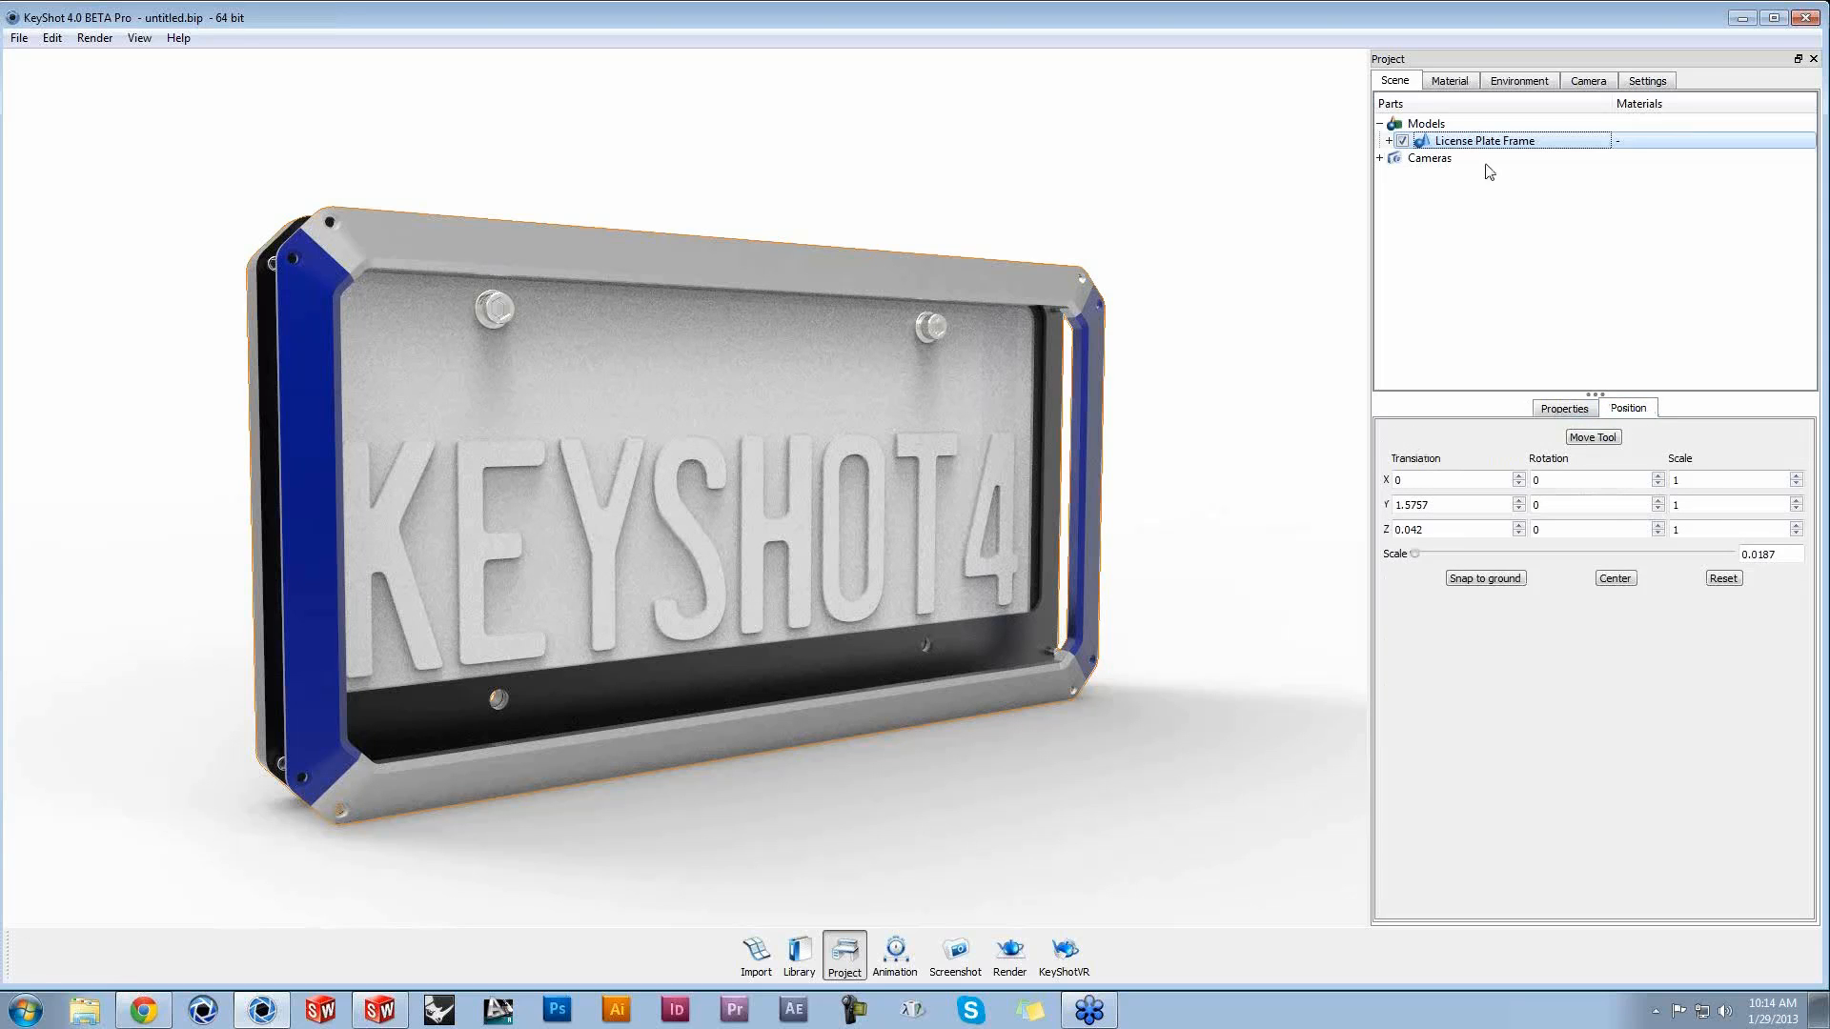
Step: Try raising the whole plate frame with the Move Tool, view its rotate and scale modes, and cancel the move
{"action": "left_click", "coordinate": [1595, 439]}
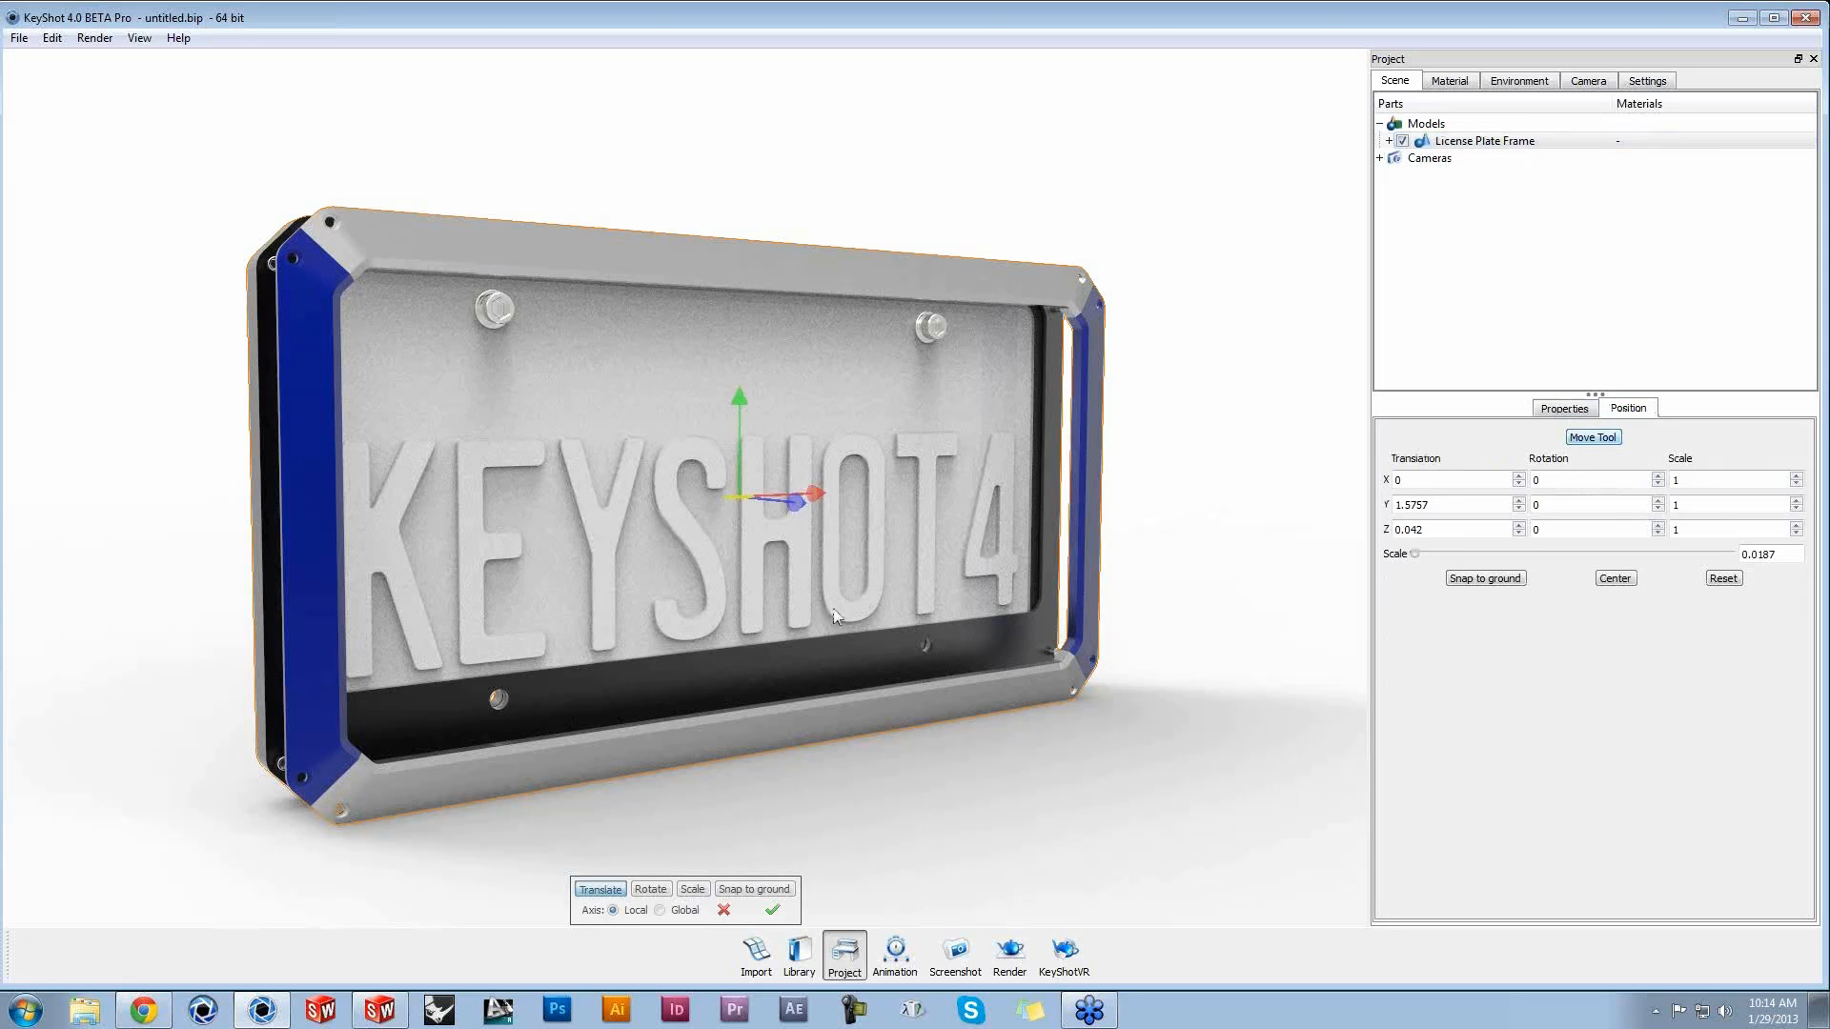
{"action": "left_click_drag", "start_coordinate": [740, 402], "coordinate": [725, 372]}
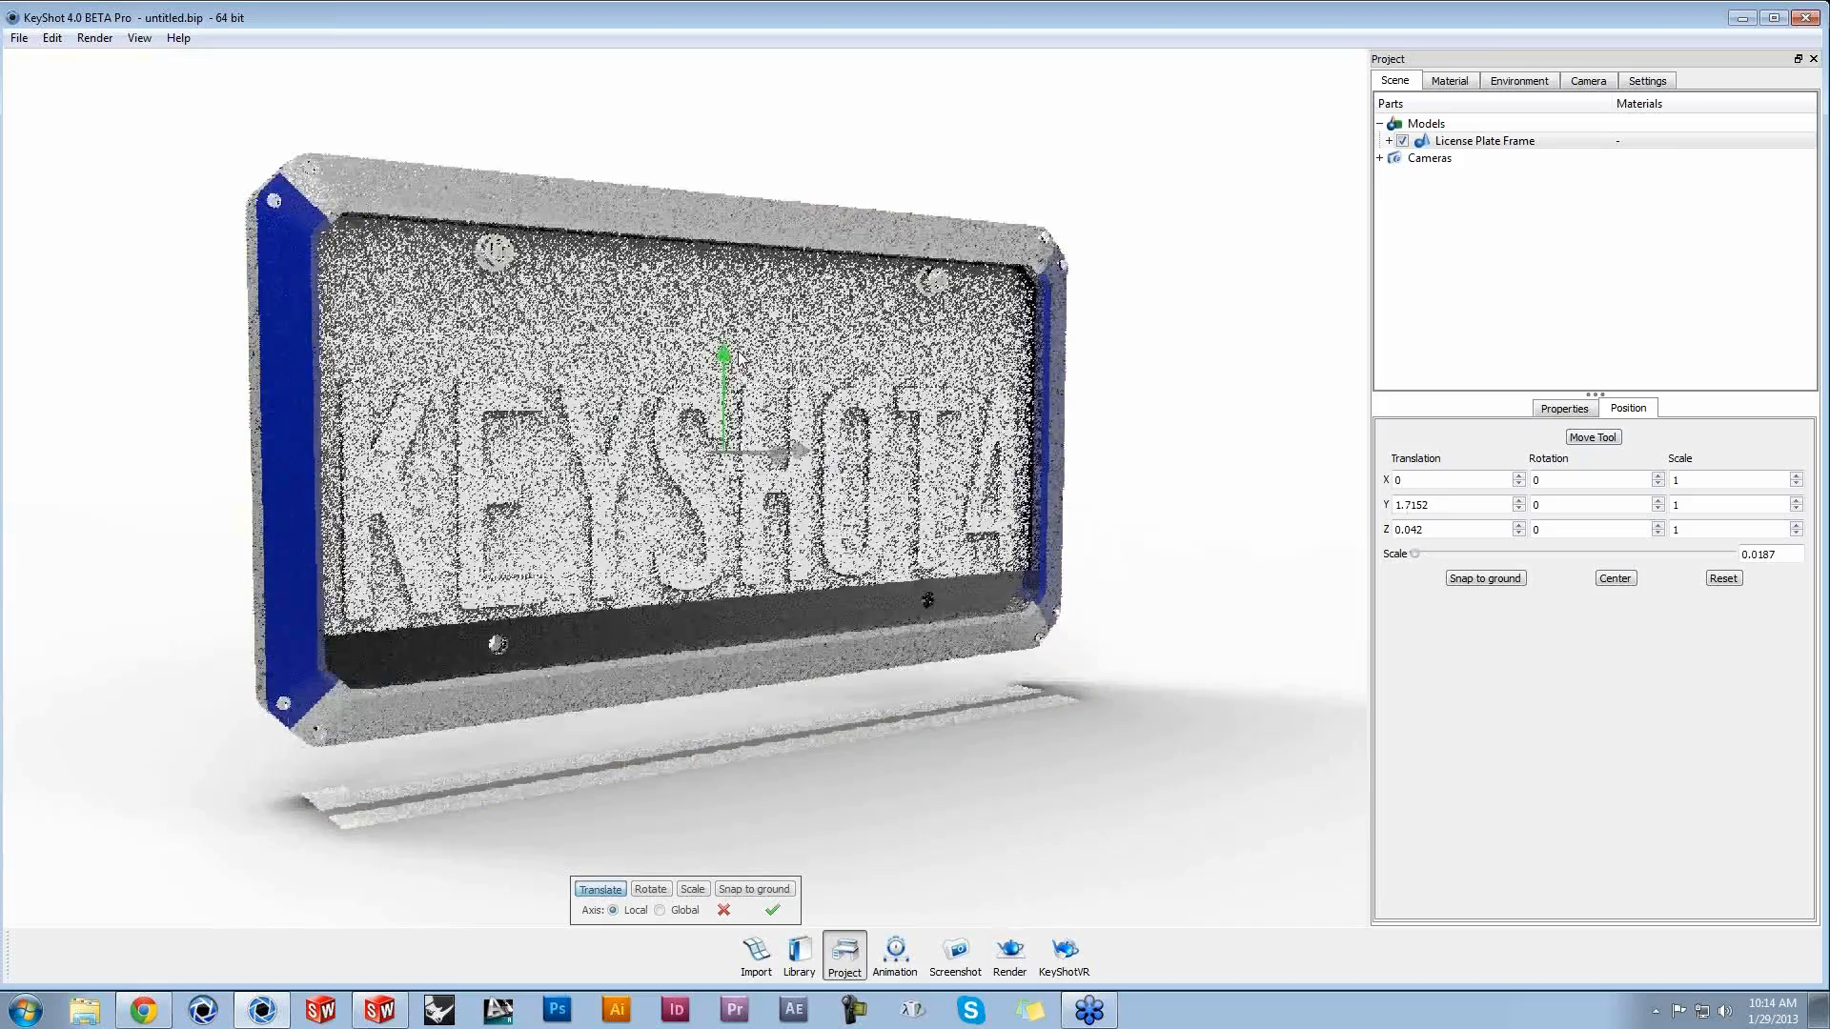
{"action": "left_click", "coordinate": [663, 889]}
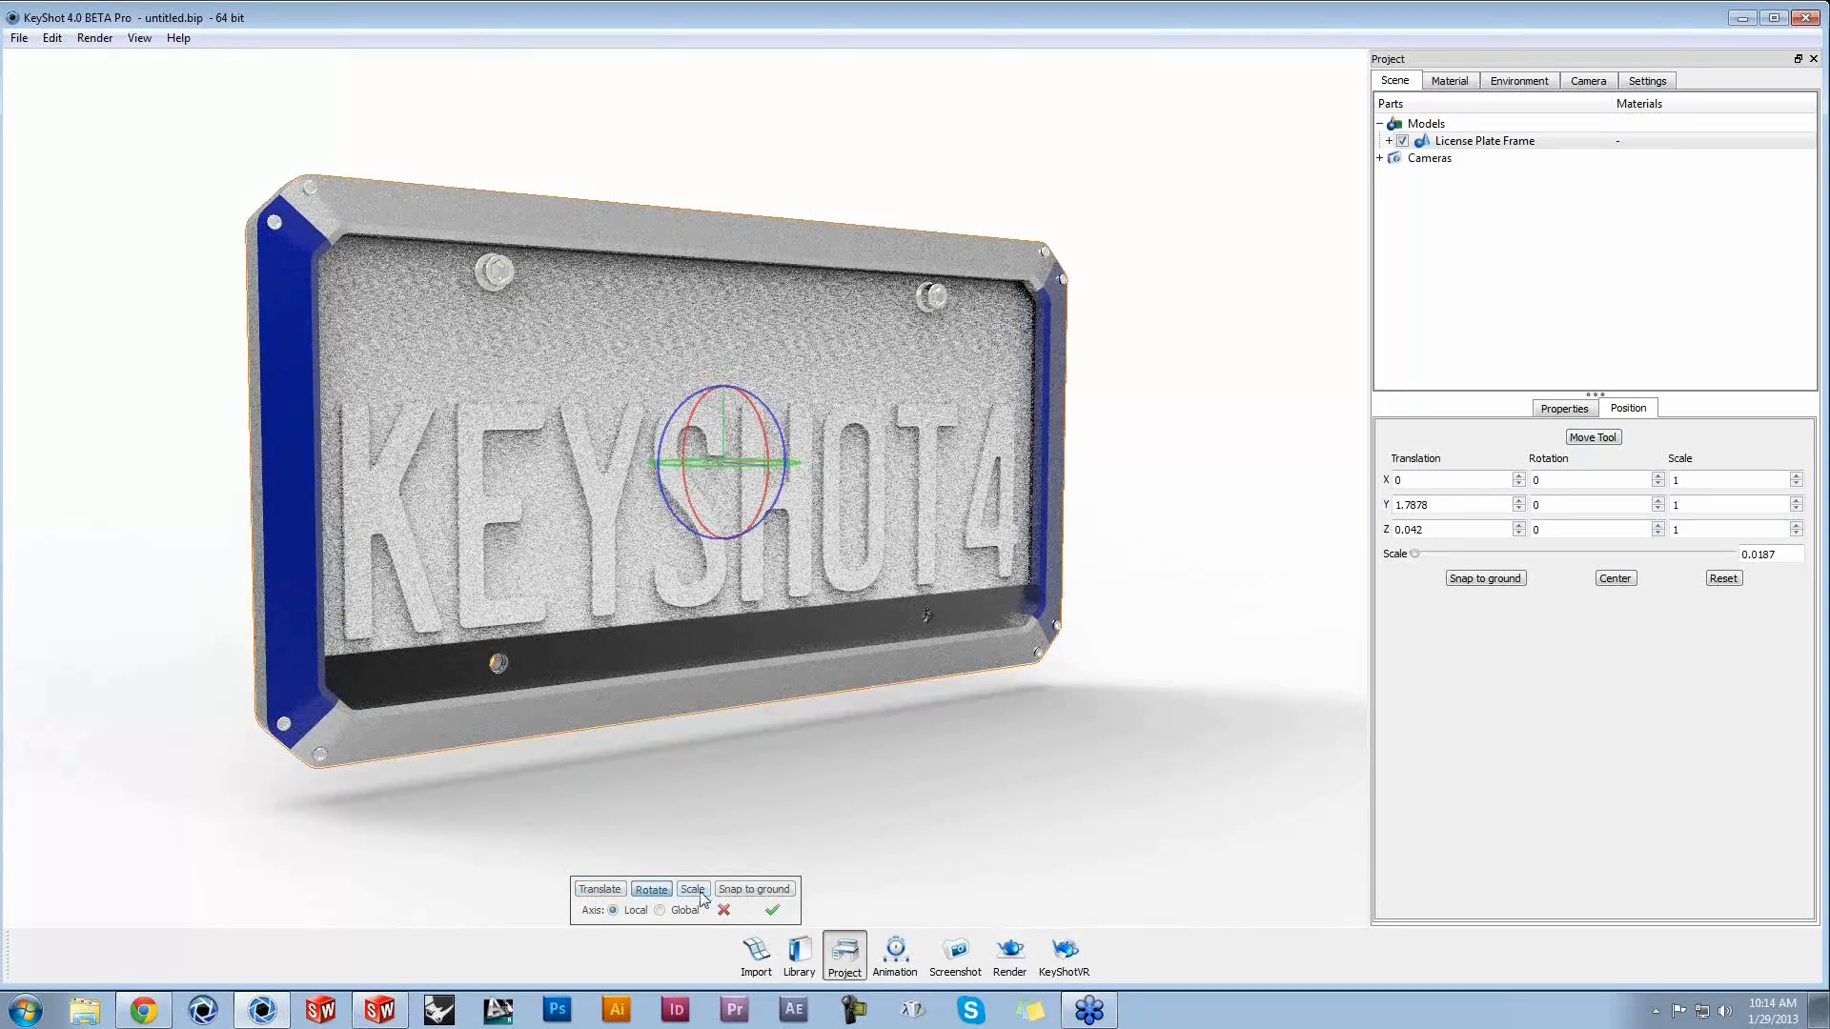
{"action": "left_click", "coordinate": [701, 898]}
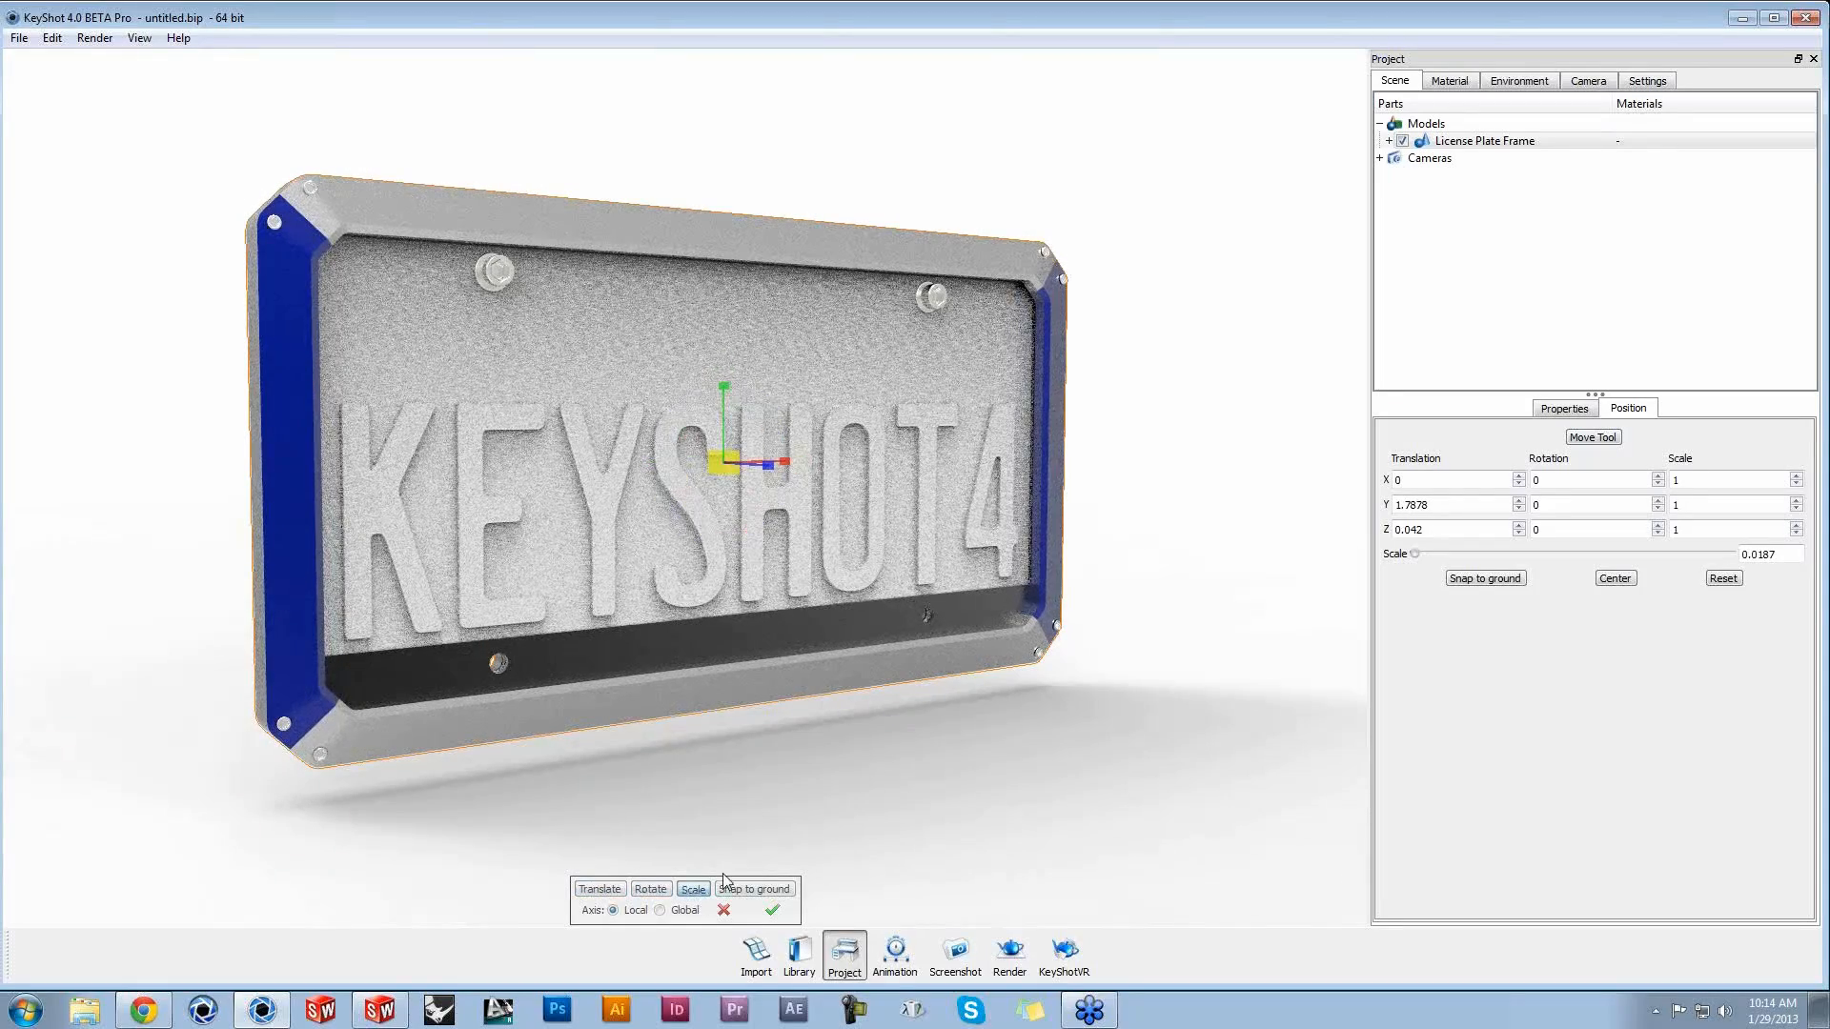
{"action": "left_click", "coordinate": [729, 925]}
Step: Rename the License Plate Frame model group as KeyShot 4 License Plate Frame
{"action": "left_click", "coordinate": [1476, 141]}
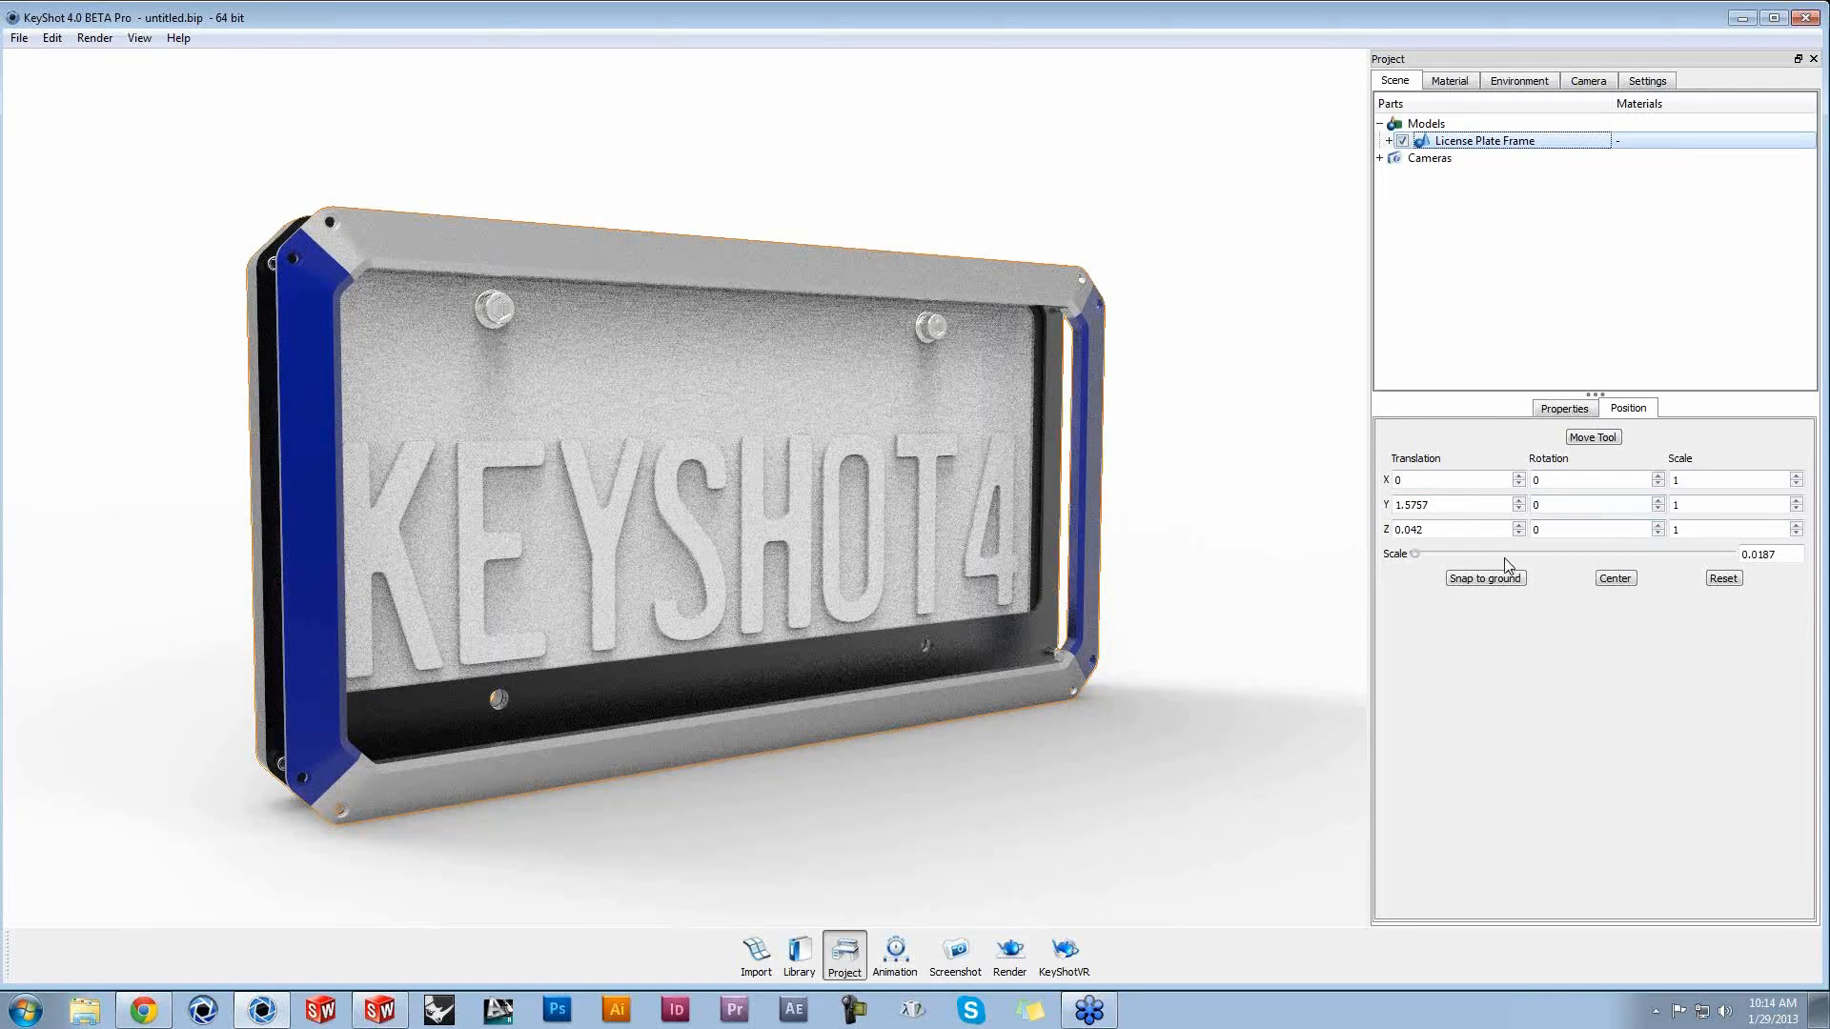
{"action": "left_click", "coordinate": [1573, 410]}
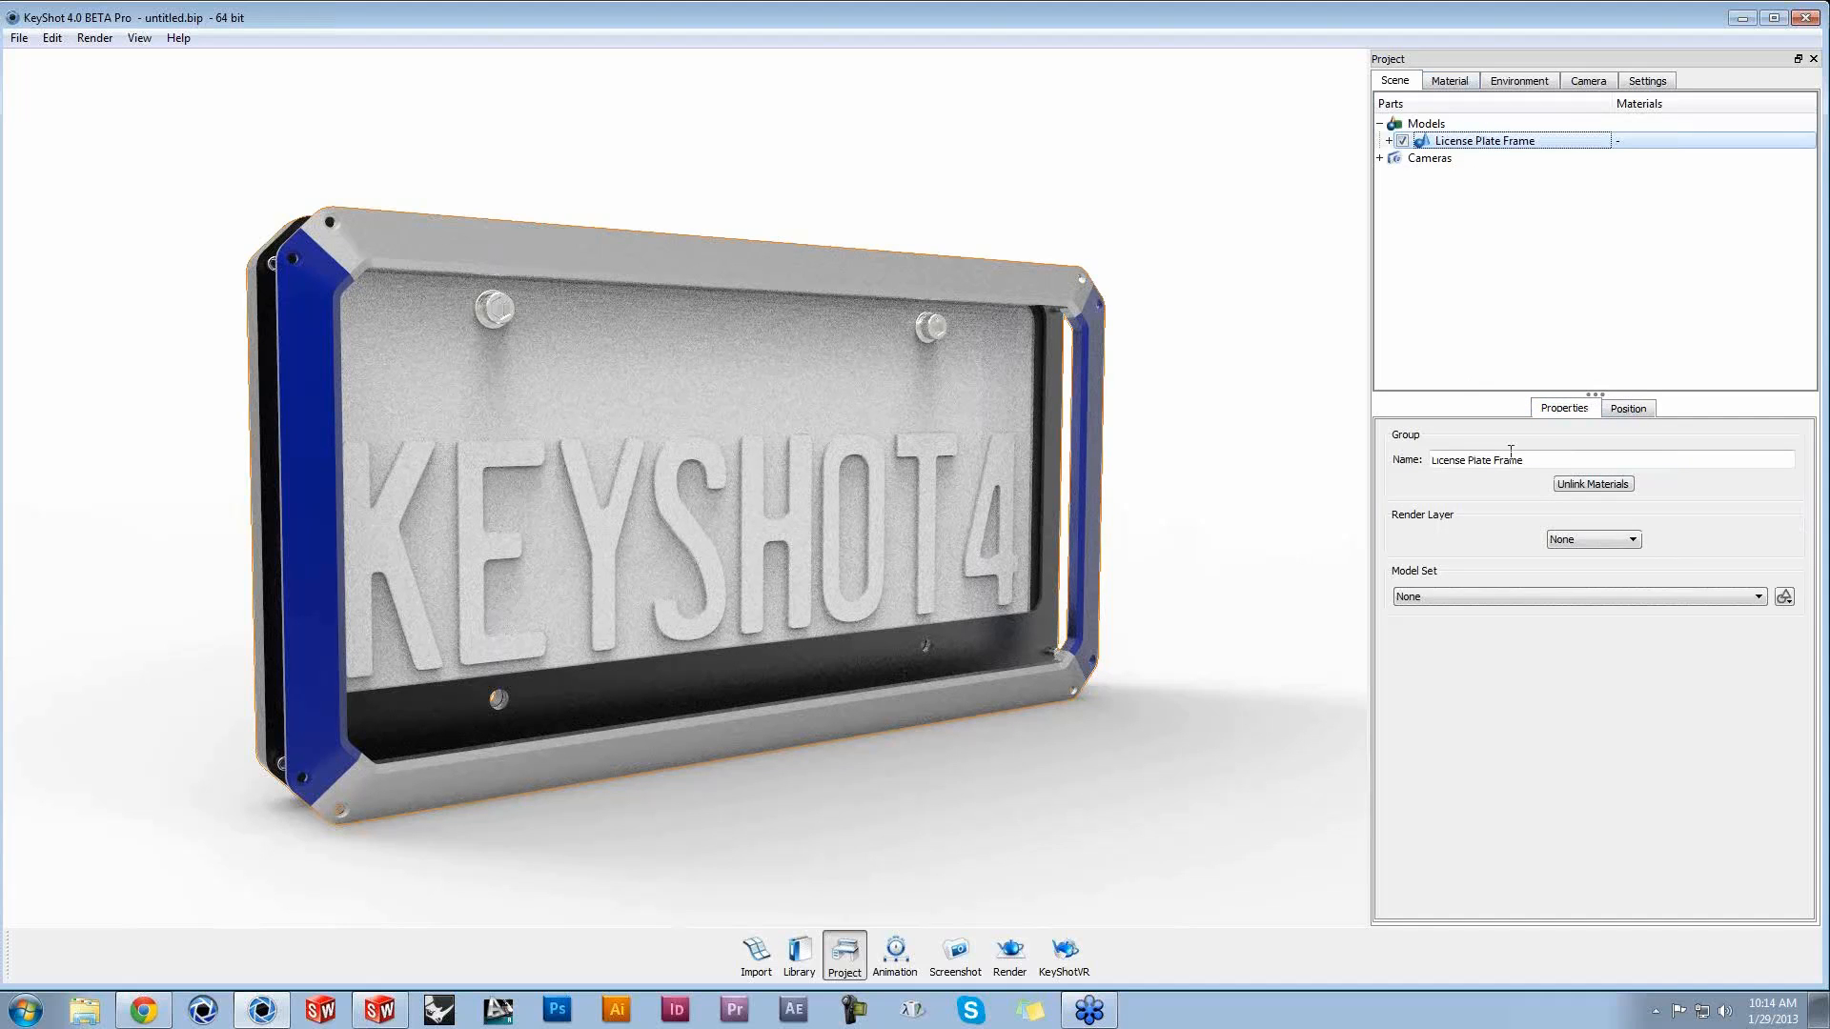
{"action": "left_click_drag", "start_coordinate": [1531, 458], "coordinate": [1358, 474]}
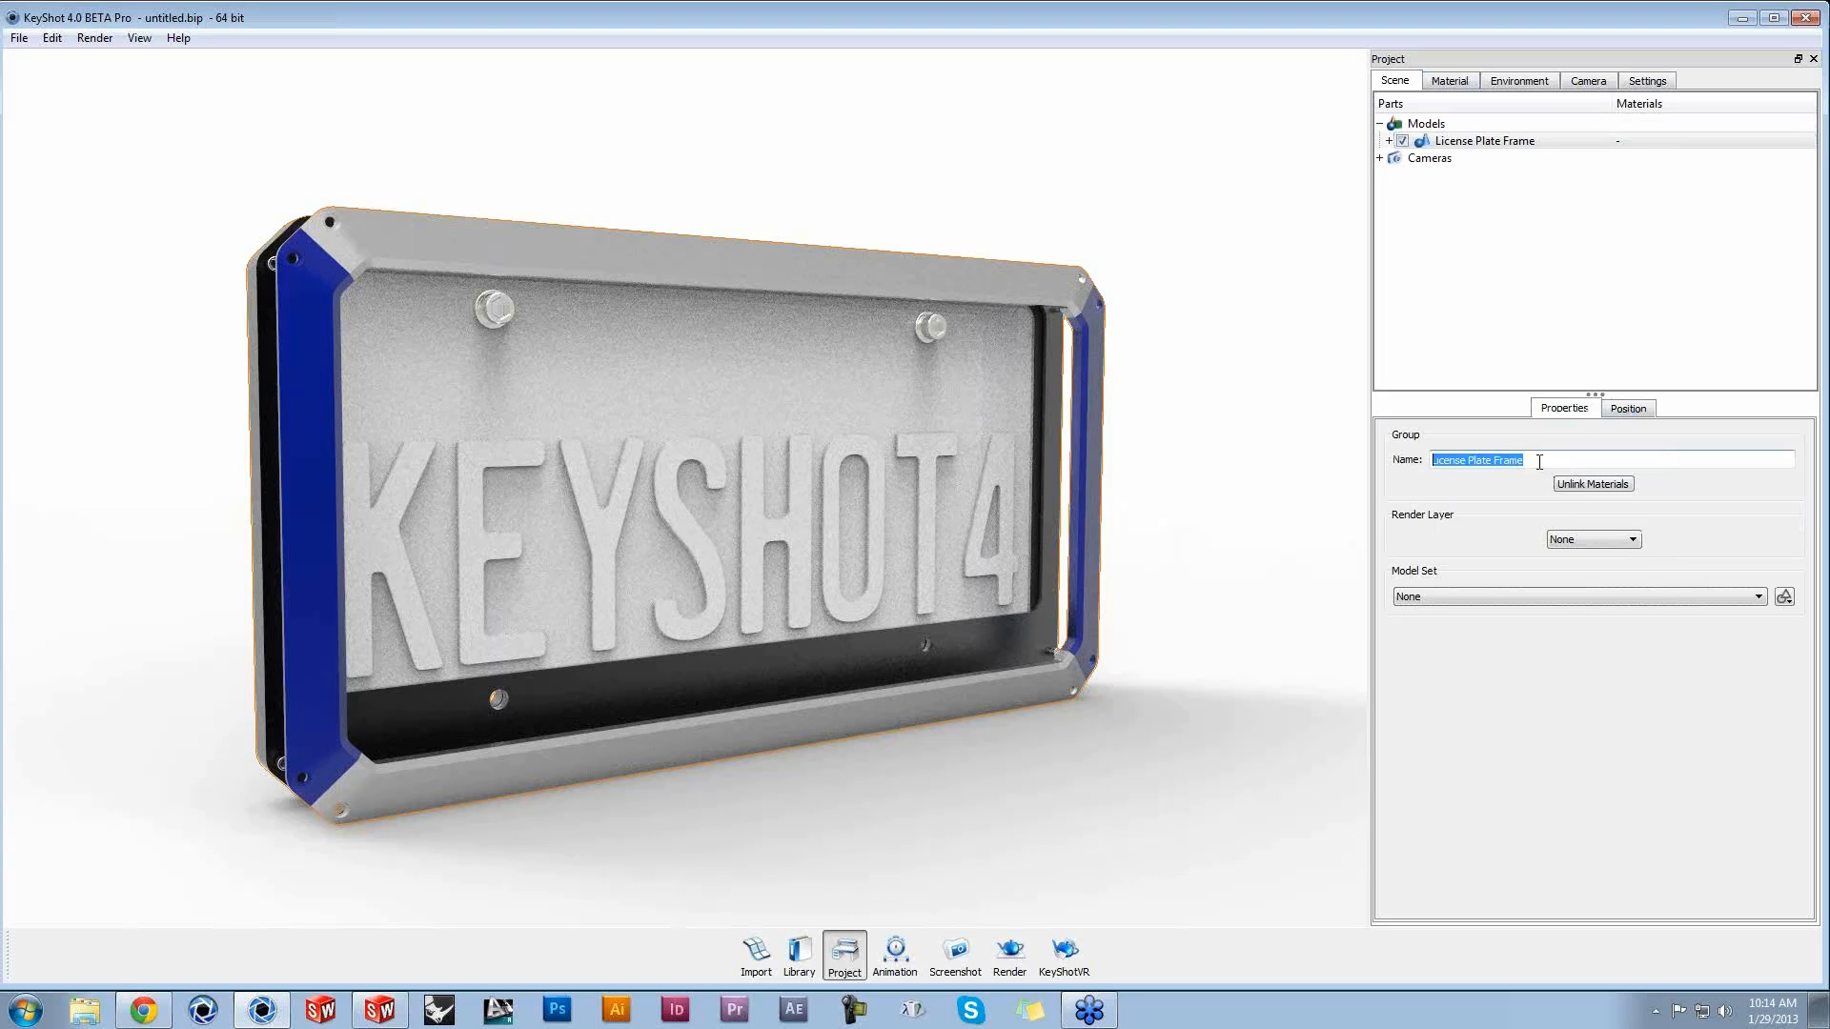
{"action": "type", "text": "K"}
{"action": "type", "text": "me"}
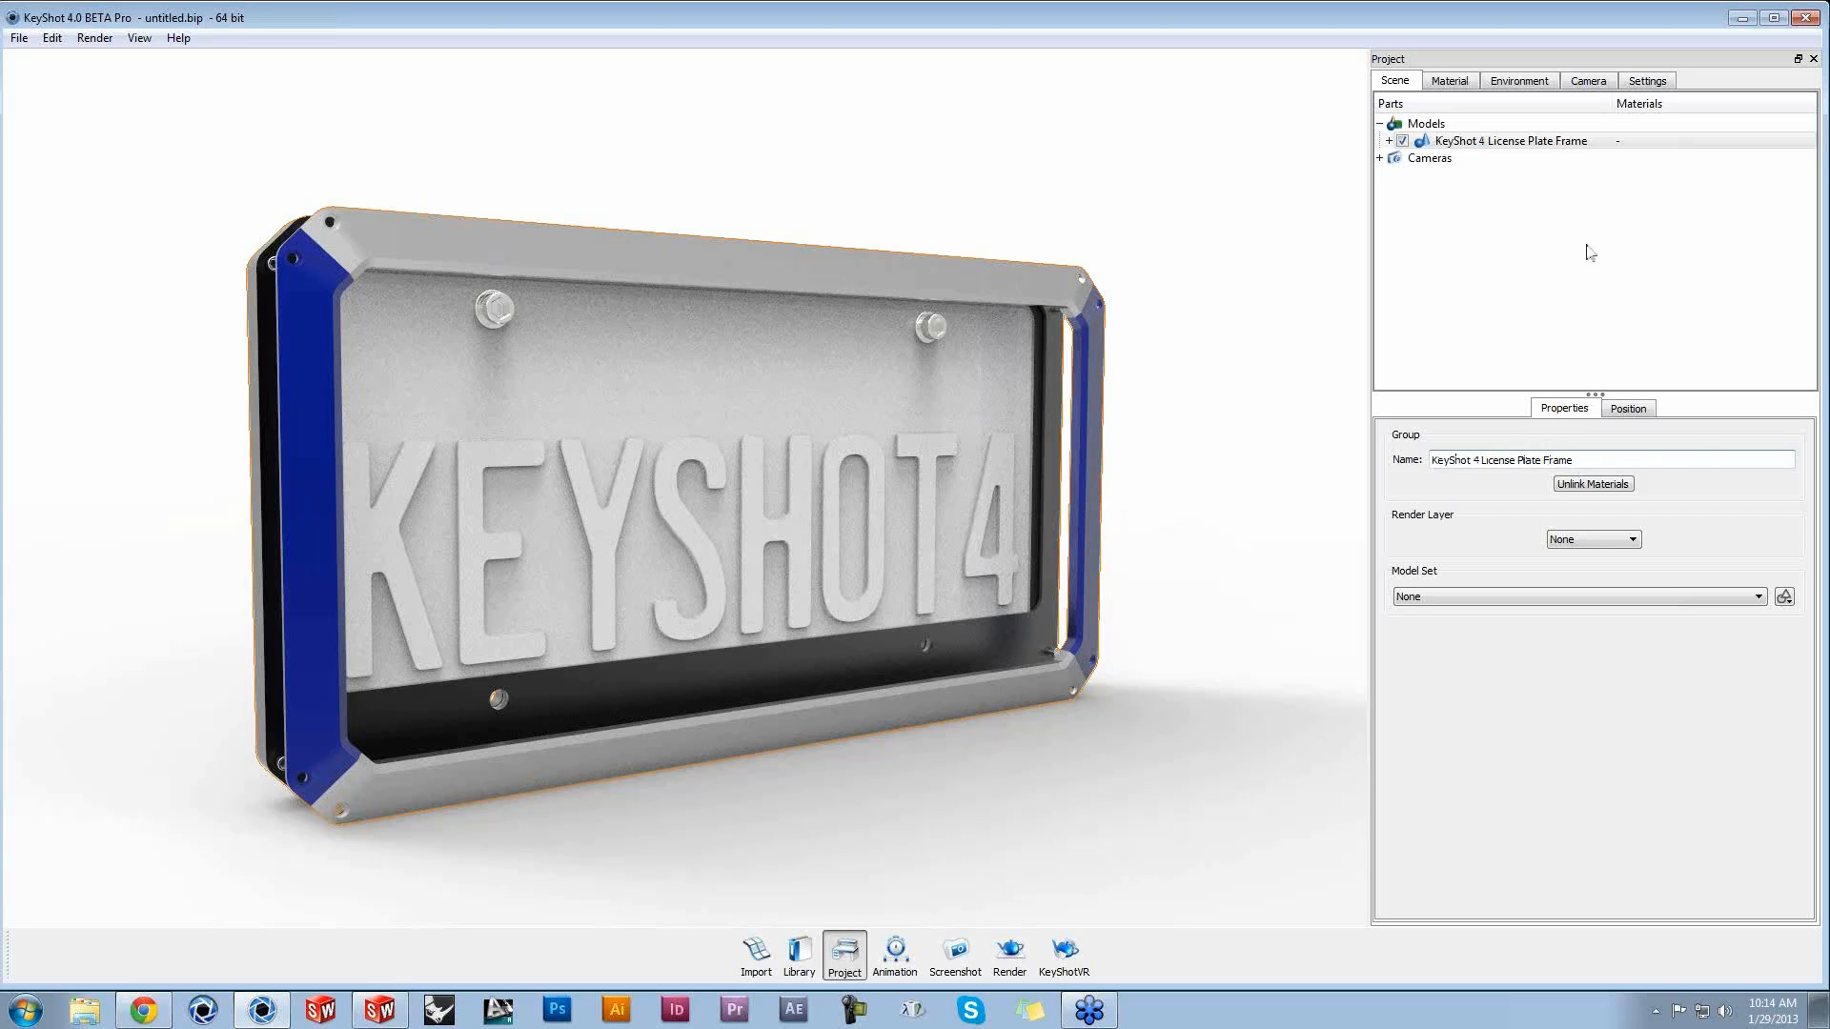
Step: Expand the KeyShot 4 License Plate Frame group and examine the properties of its first stainless steel part
{"action": "left_click", "coordinate": [1525, 143]}
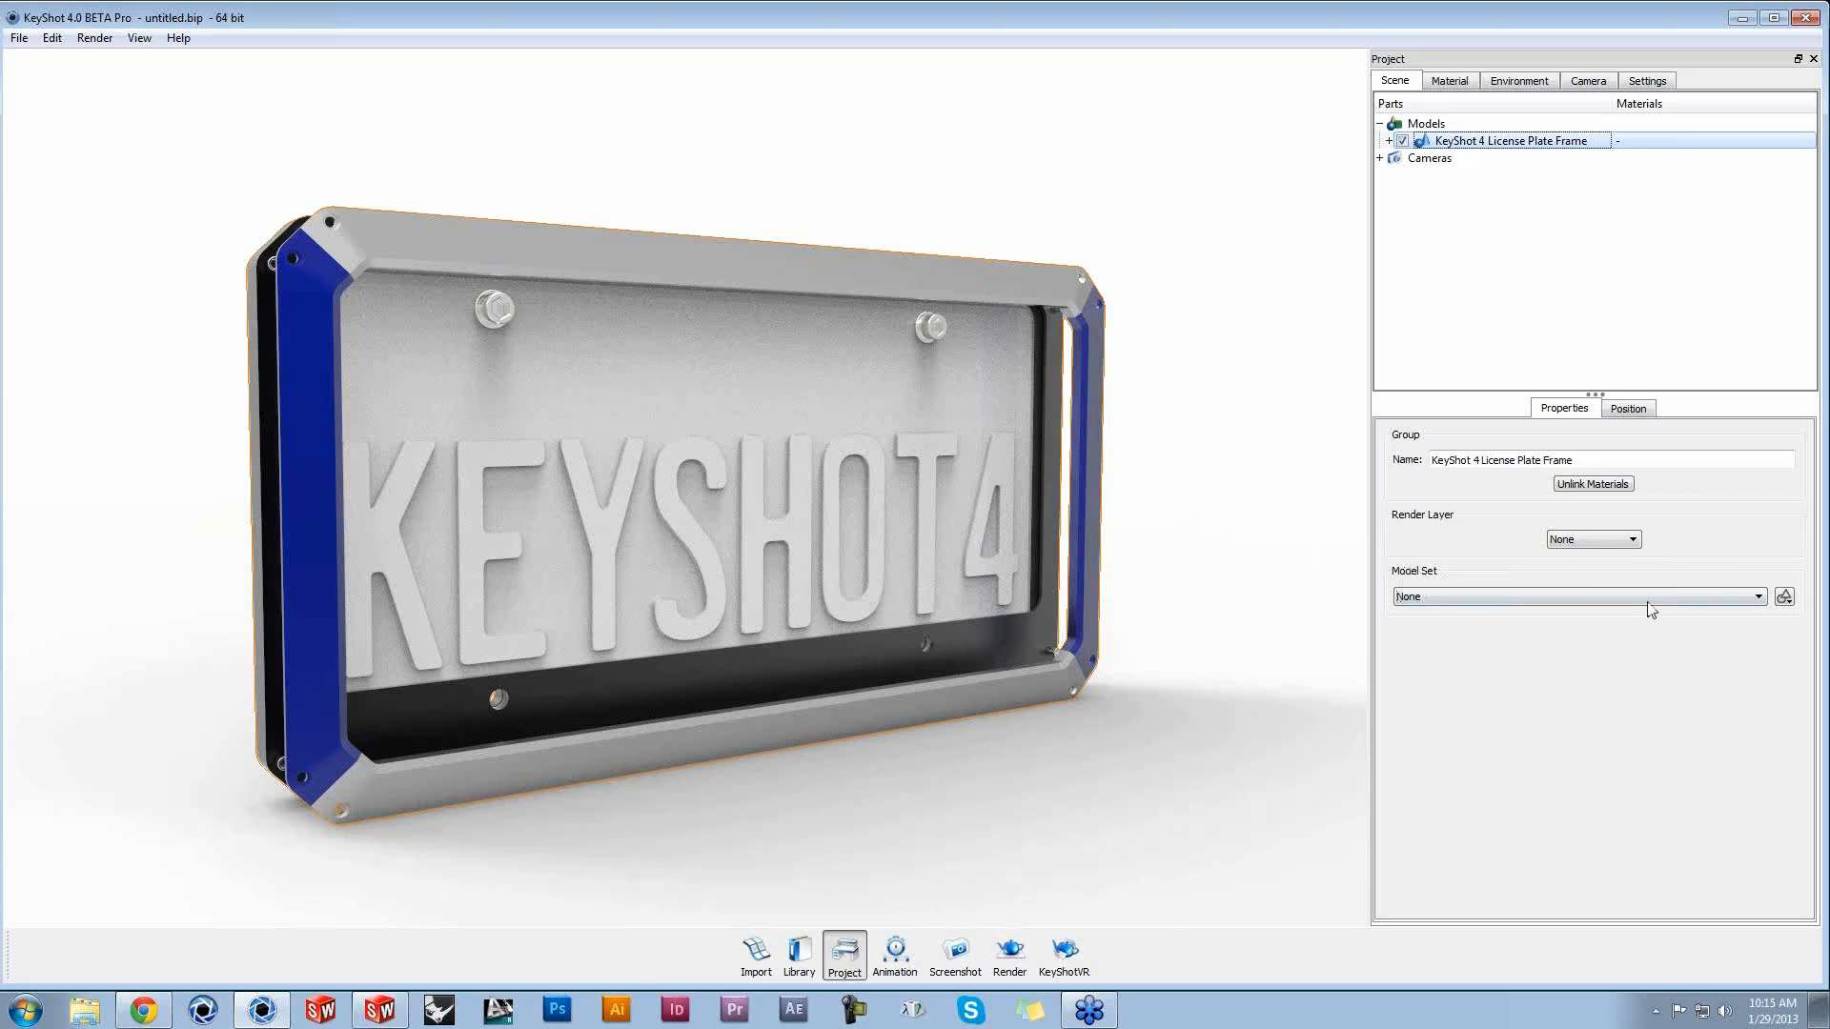
{"action": "left_click", "coordinate": [1389, 140]}
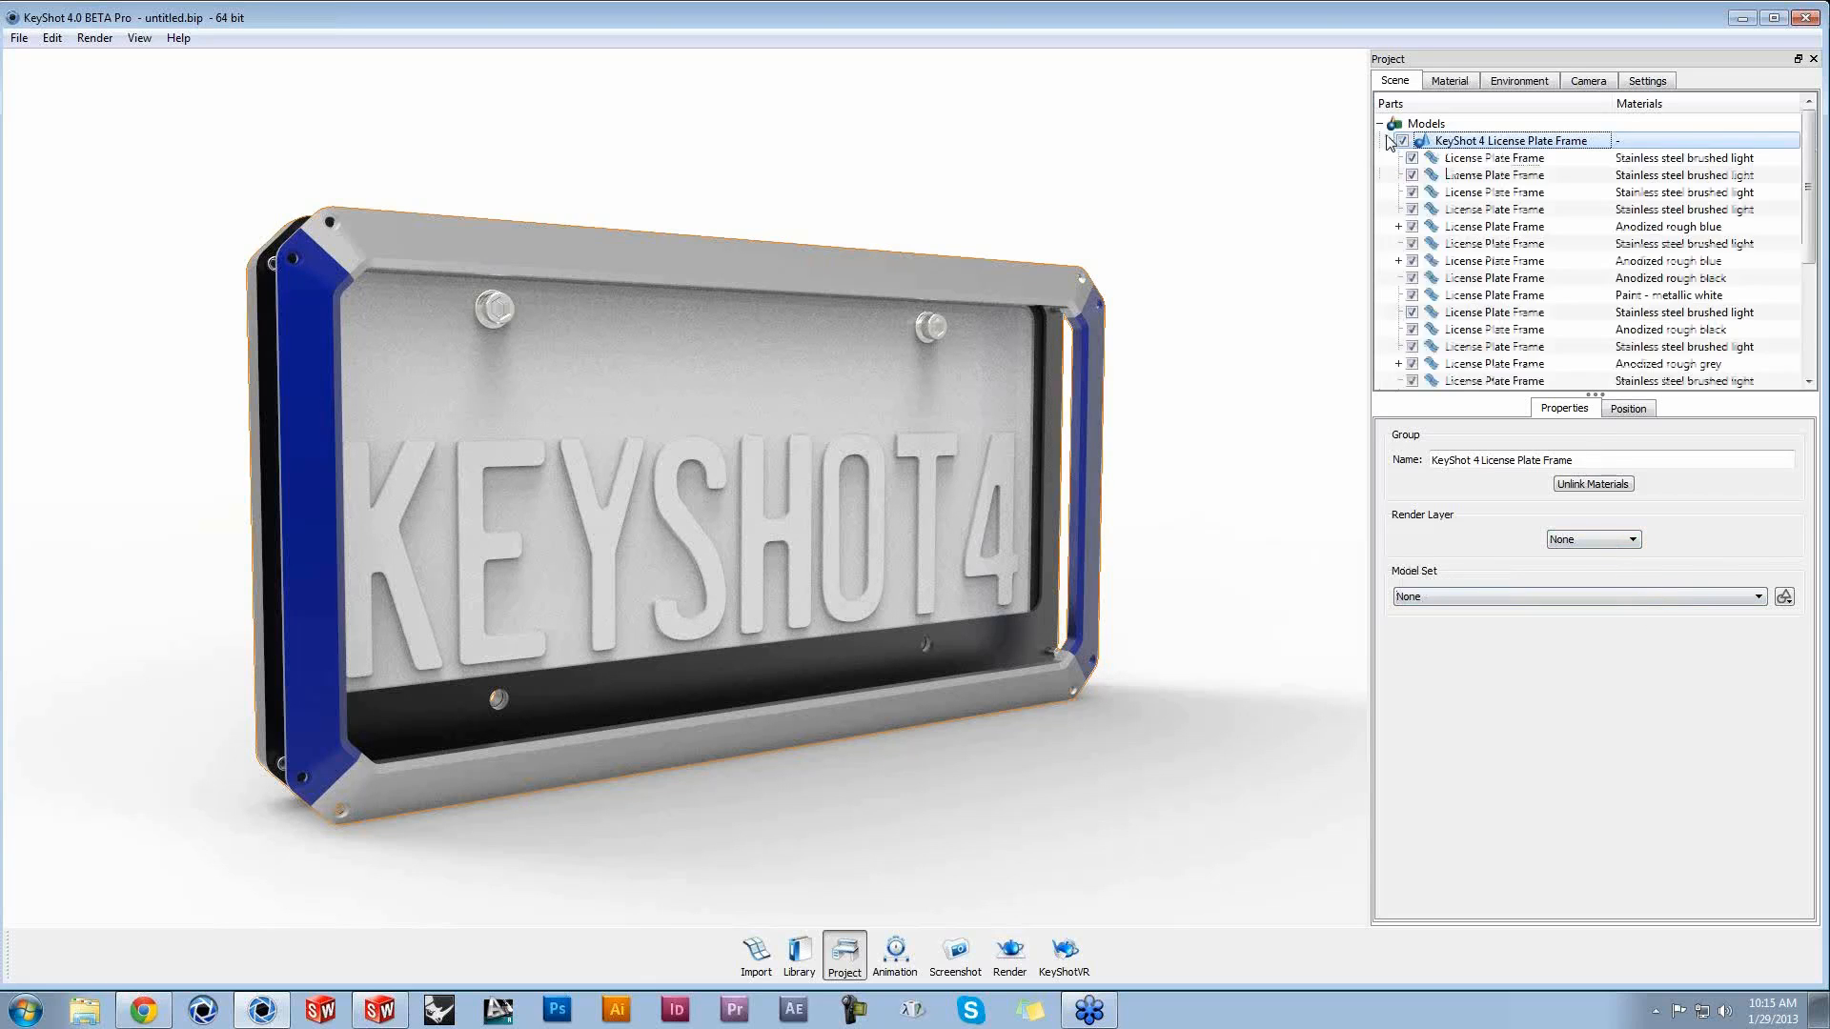
{"action": "left_click", "coordinate": [1489, 158]}
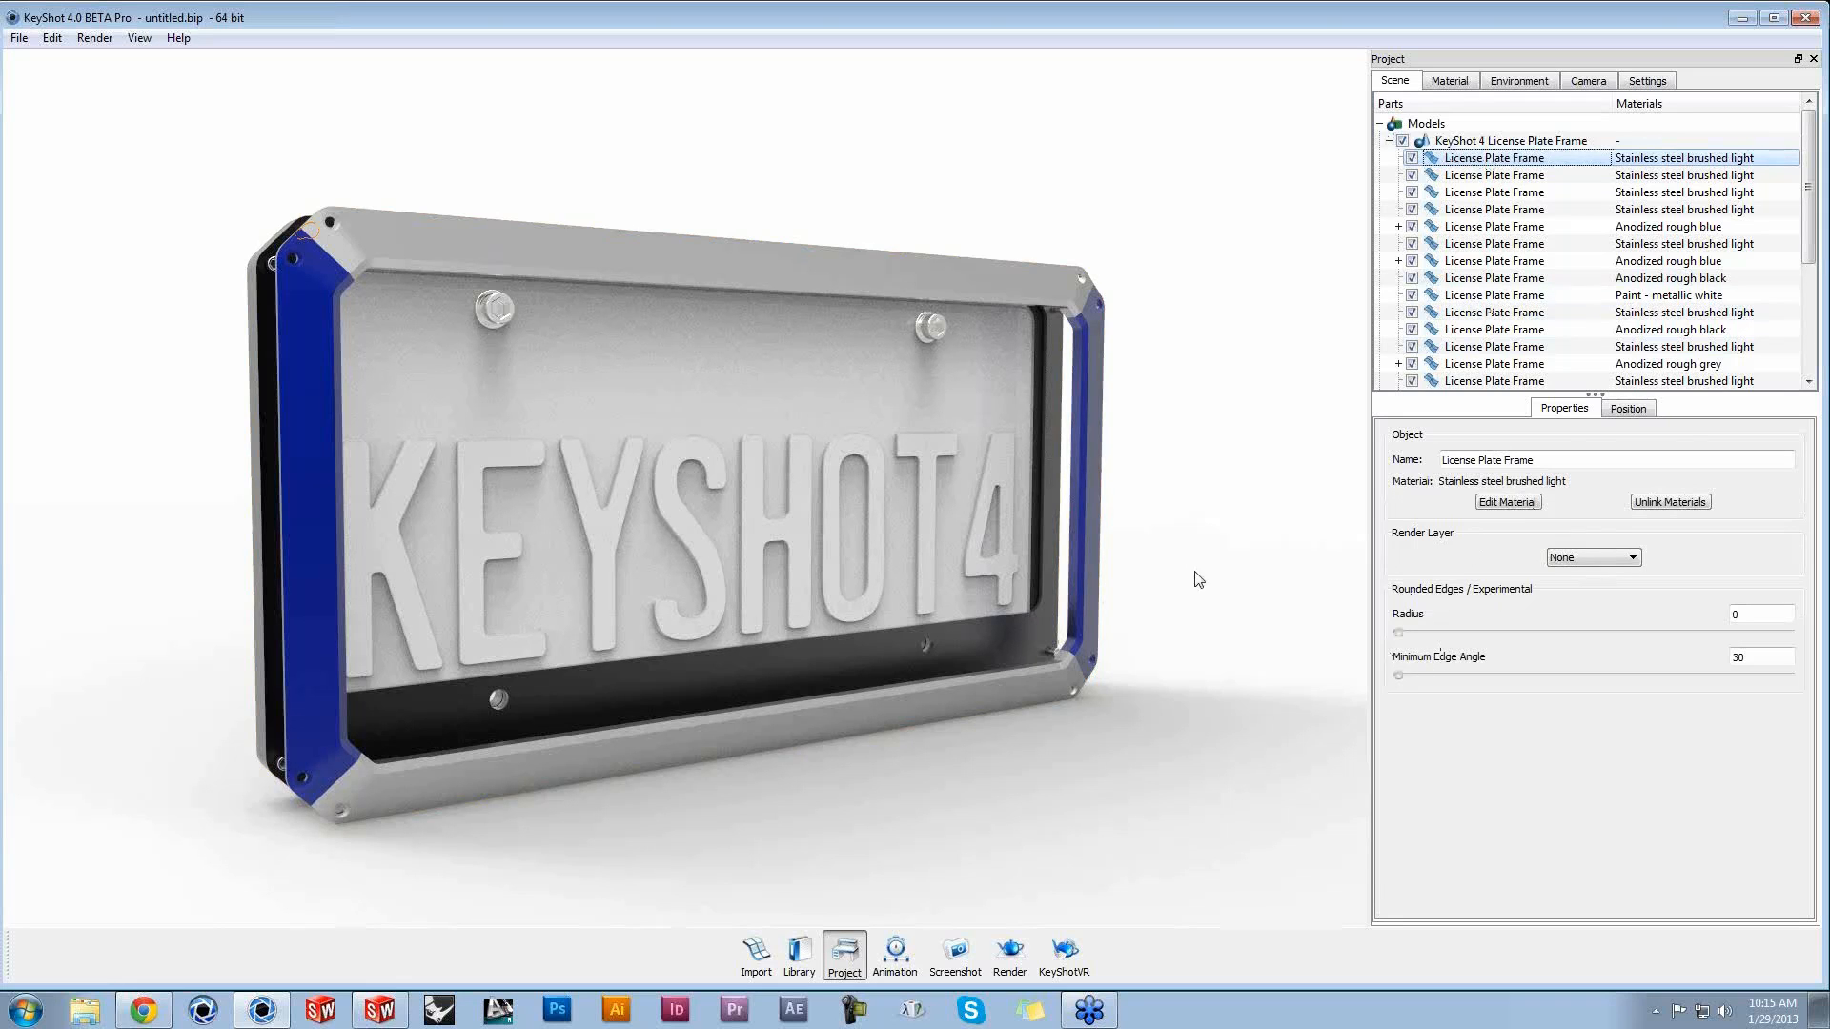
Step: Pause the real-time render, start a second KeyShot instance, and maximize its empty scene window
{"action": "key", "text": "ctrl+o"}
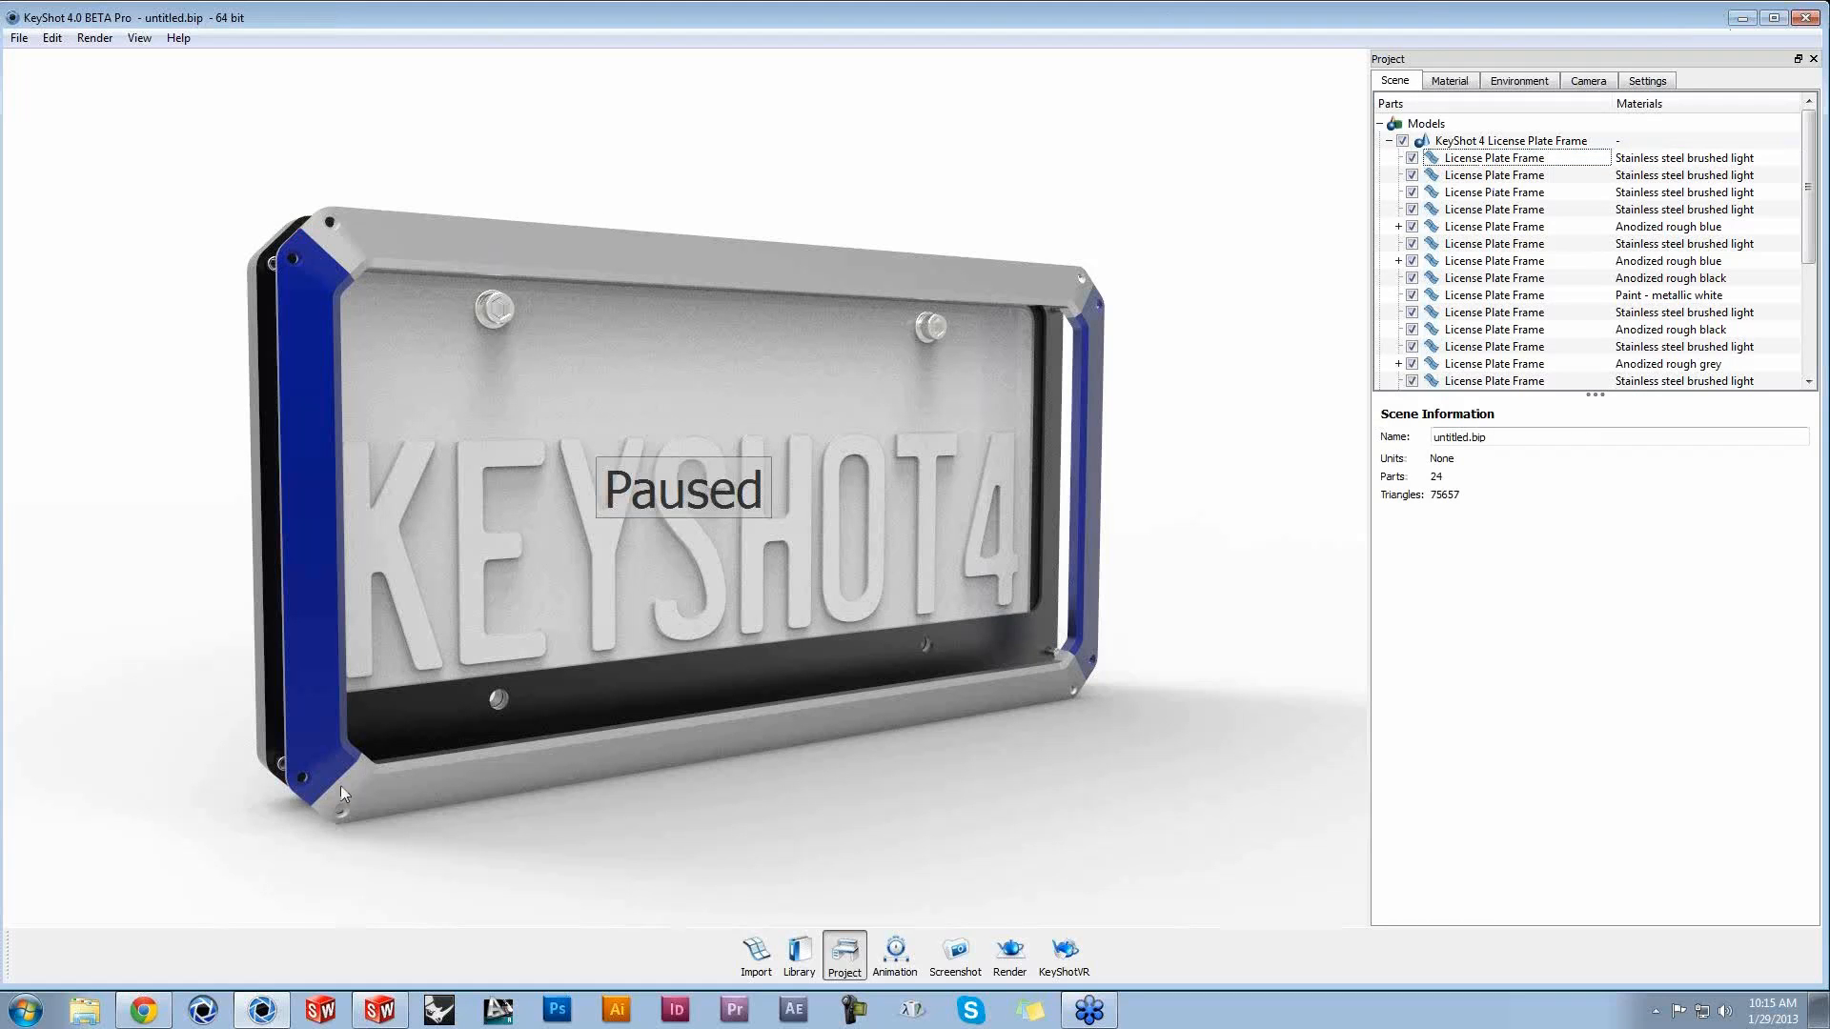
{"action": "right_click", "coordinate": [261, 1010]}
{"action": "left_click", "coordinate": [246, 934]}
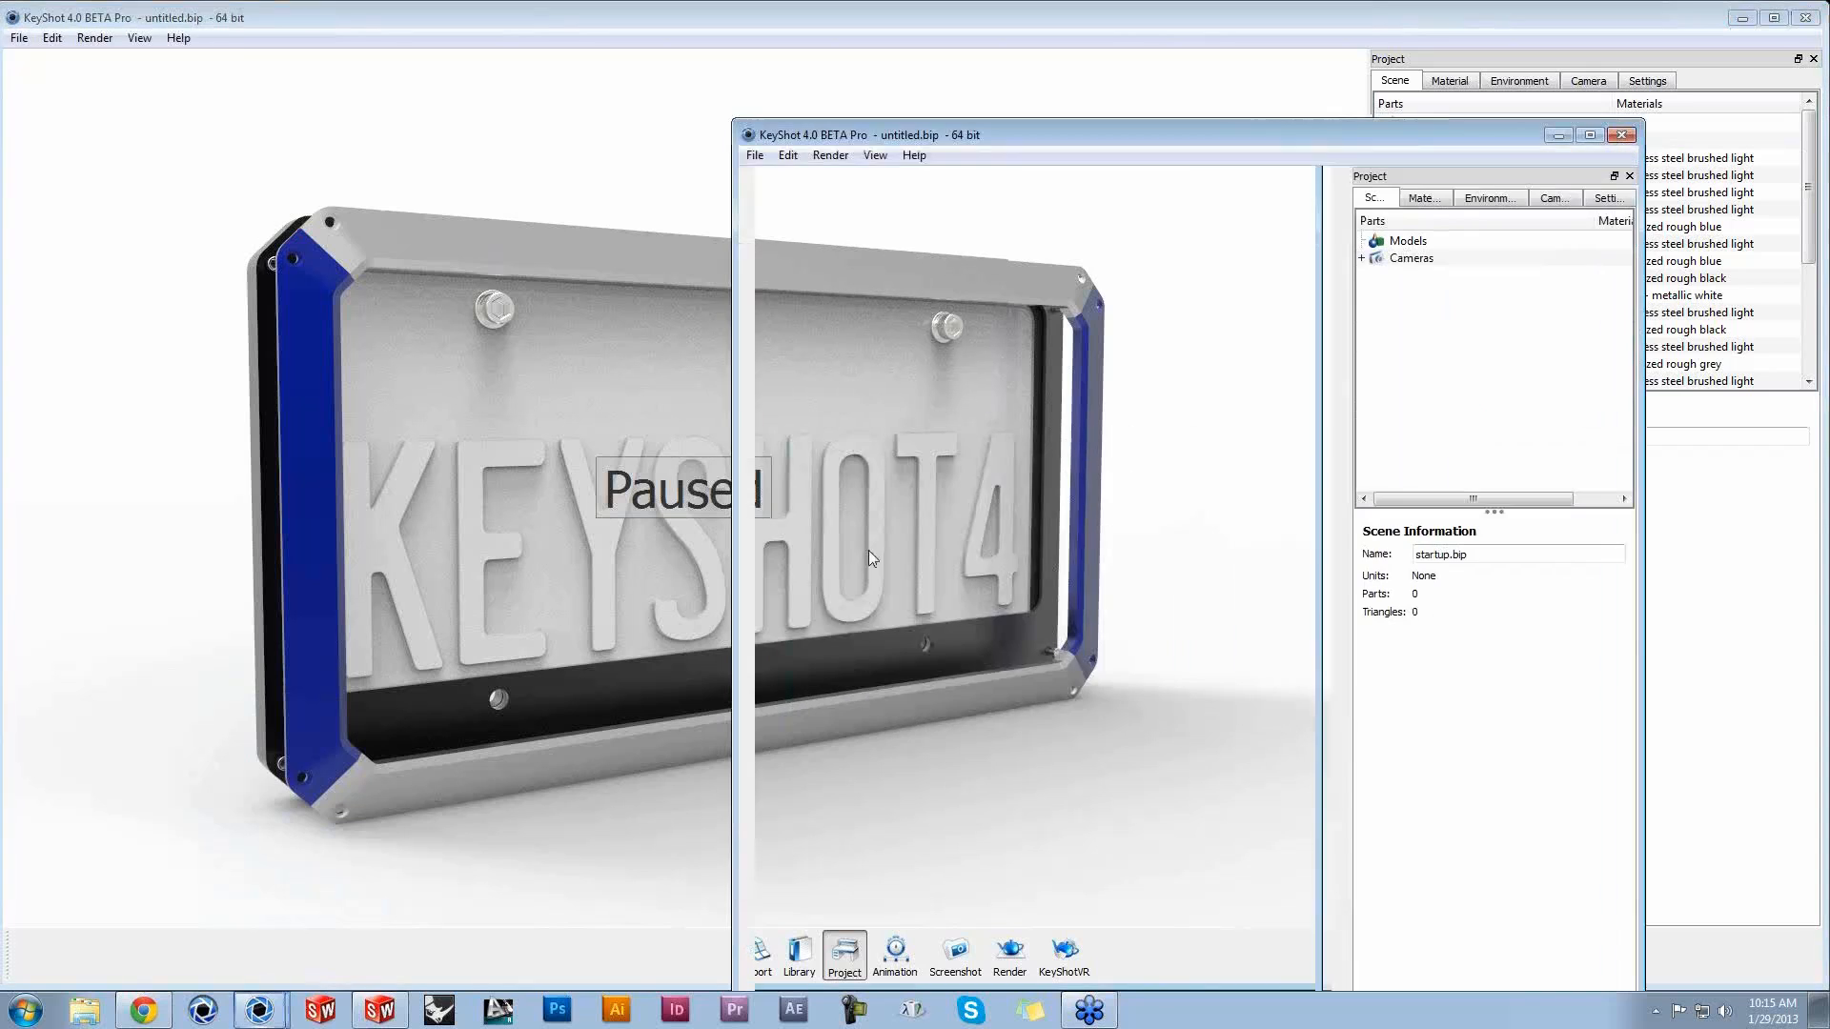
{"action": "left_click_drag", "start_coordinate": [1146, 134], "coordinate": [974, 1]}
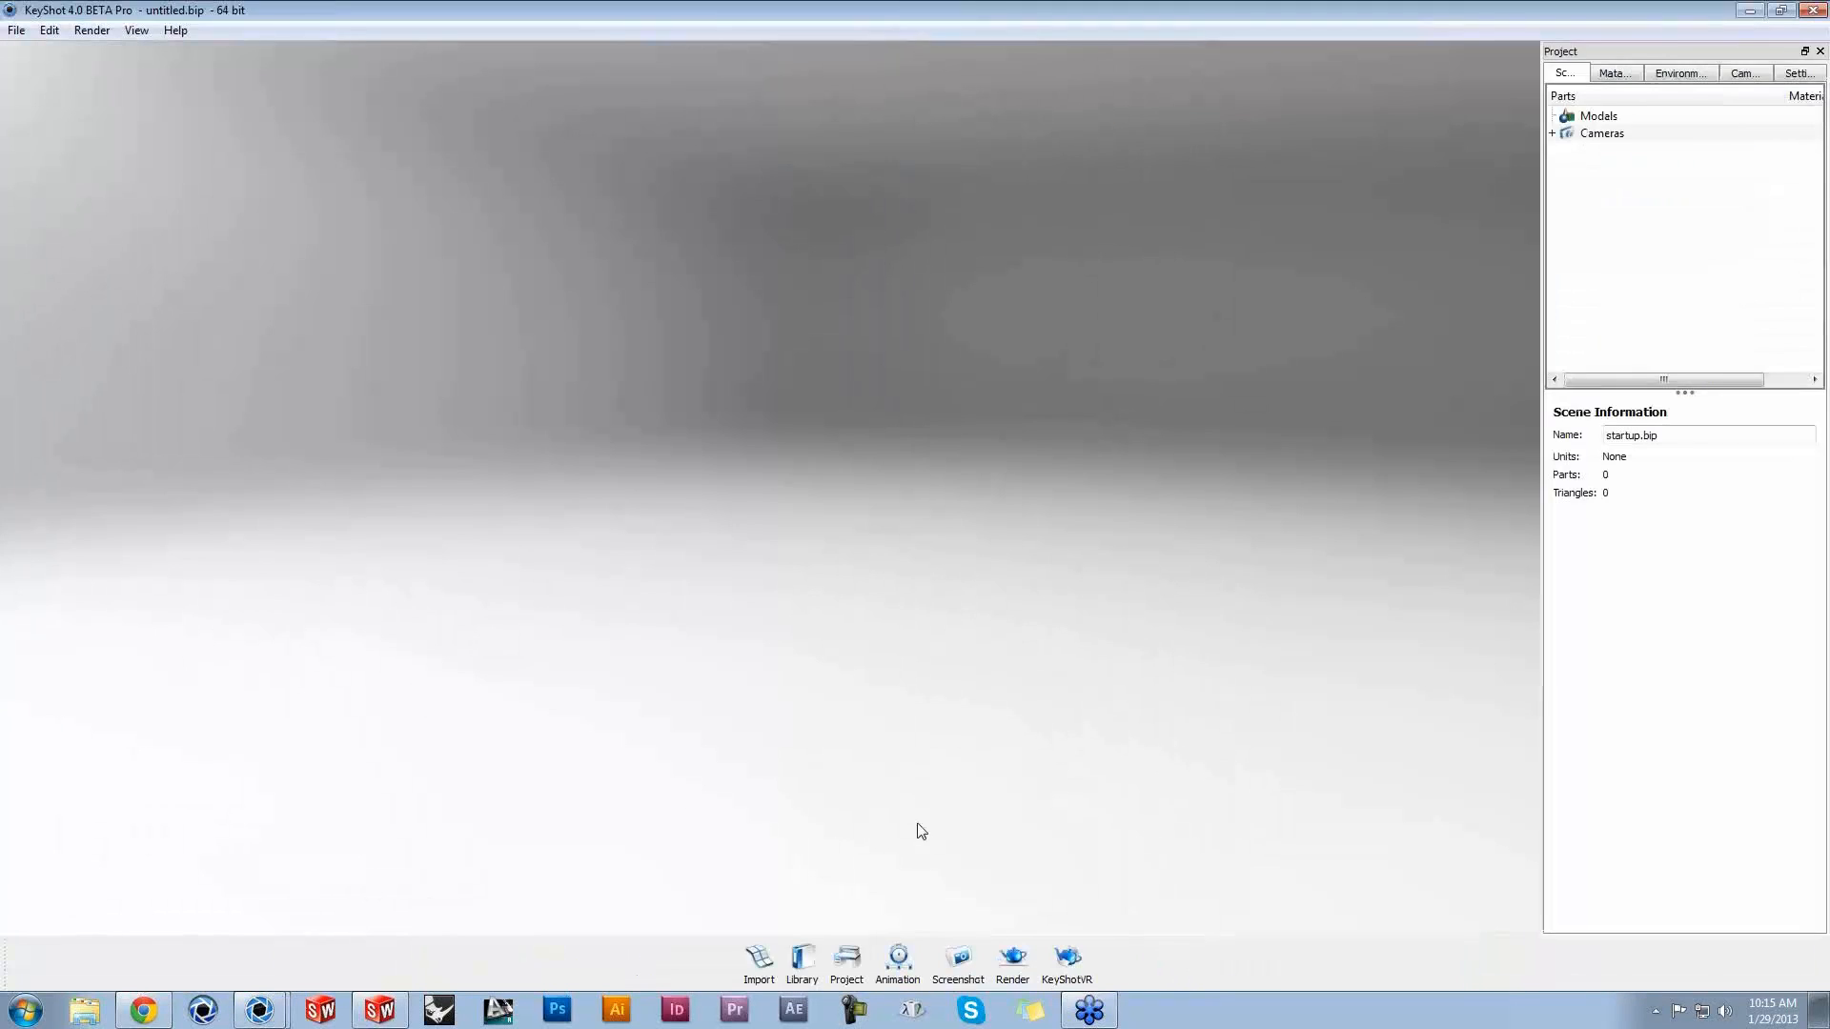
Step: Import Cube.obj from the BETA Preview Webinar folder, keeping its original location and size
{"action": "left_click", "coordinate": [758, 963]}
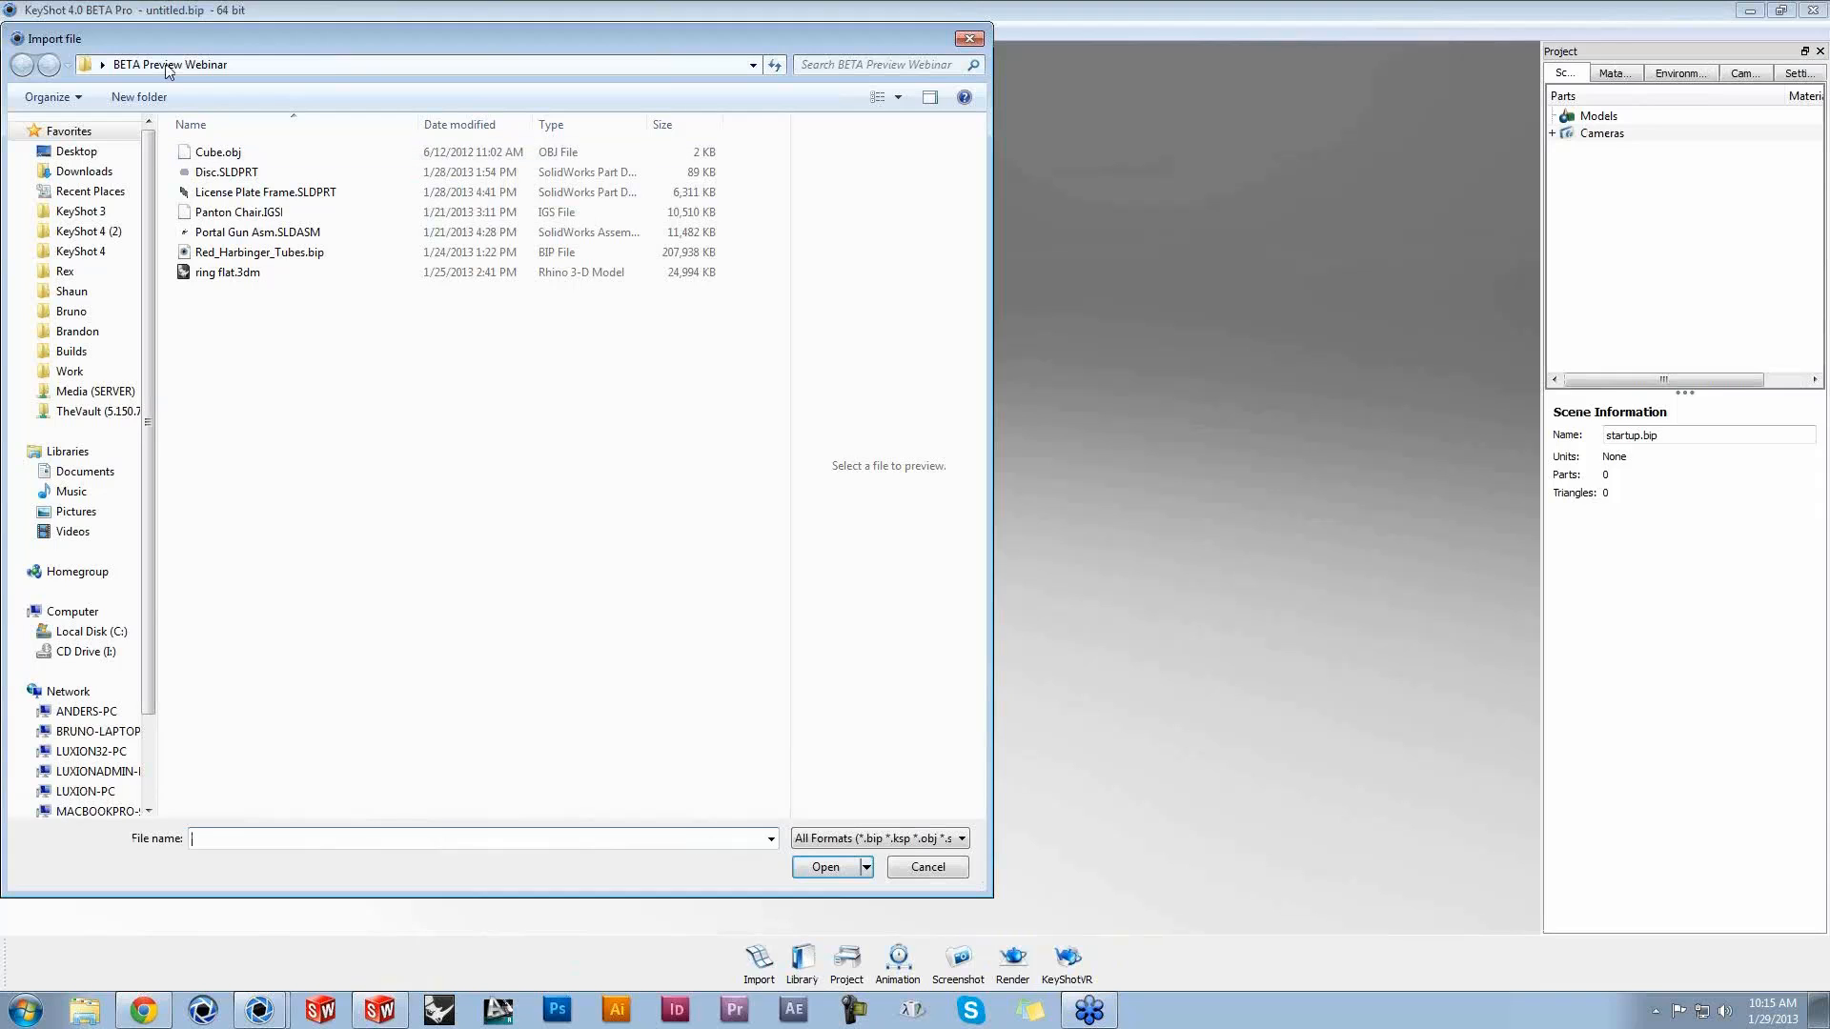
{"action": "left_click", "coordinate": [218, 152]}
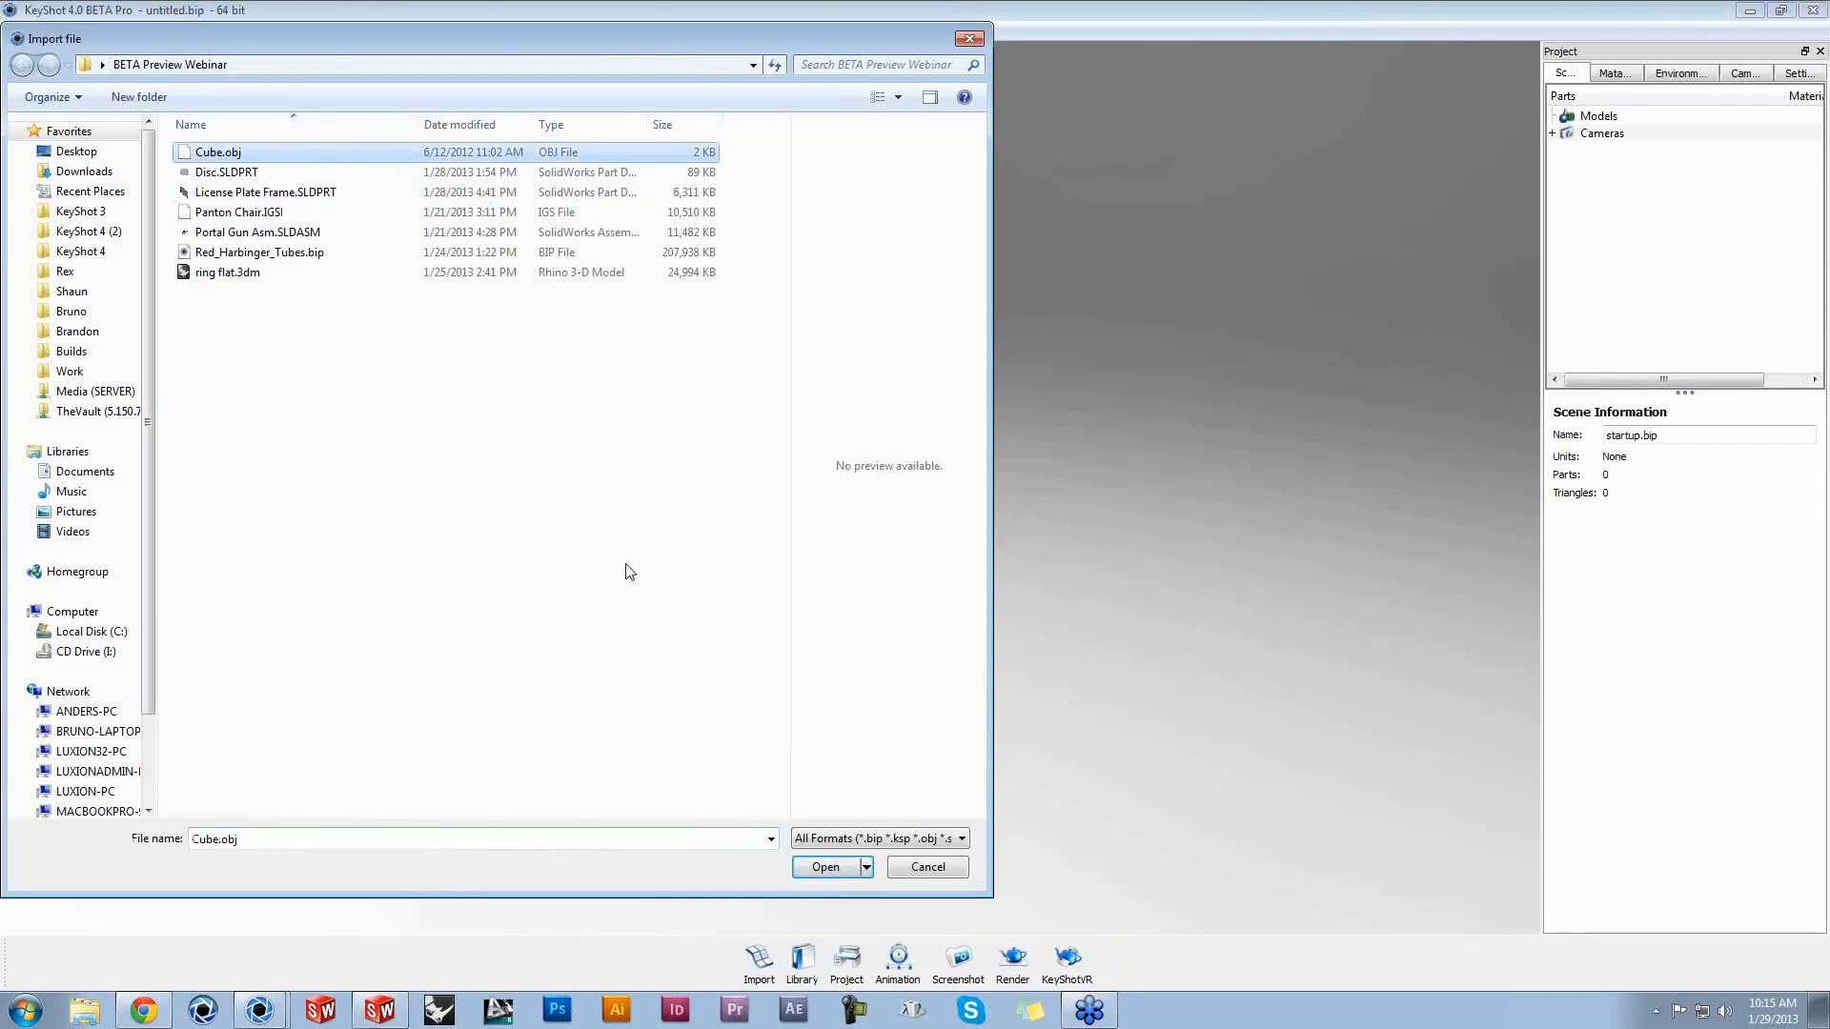
{"action": "left_click", "coordinate": [825, 867]}
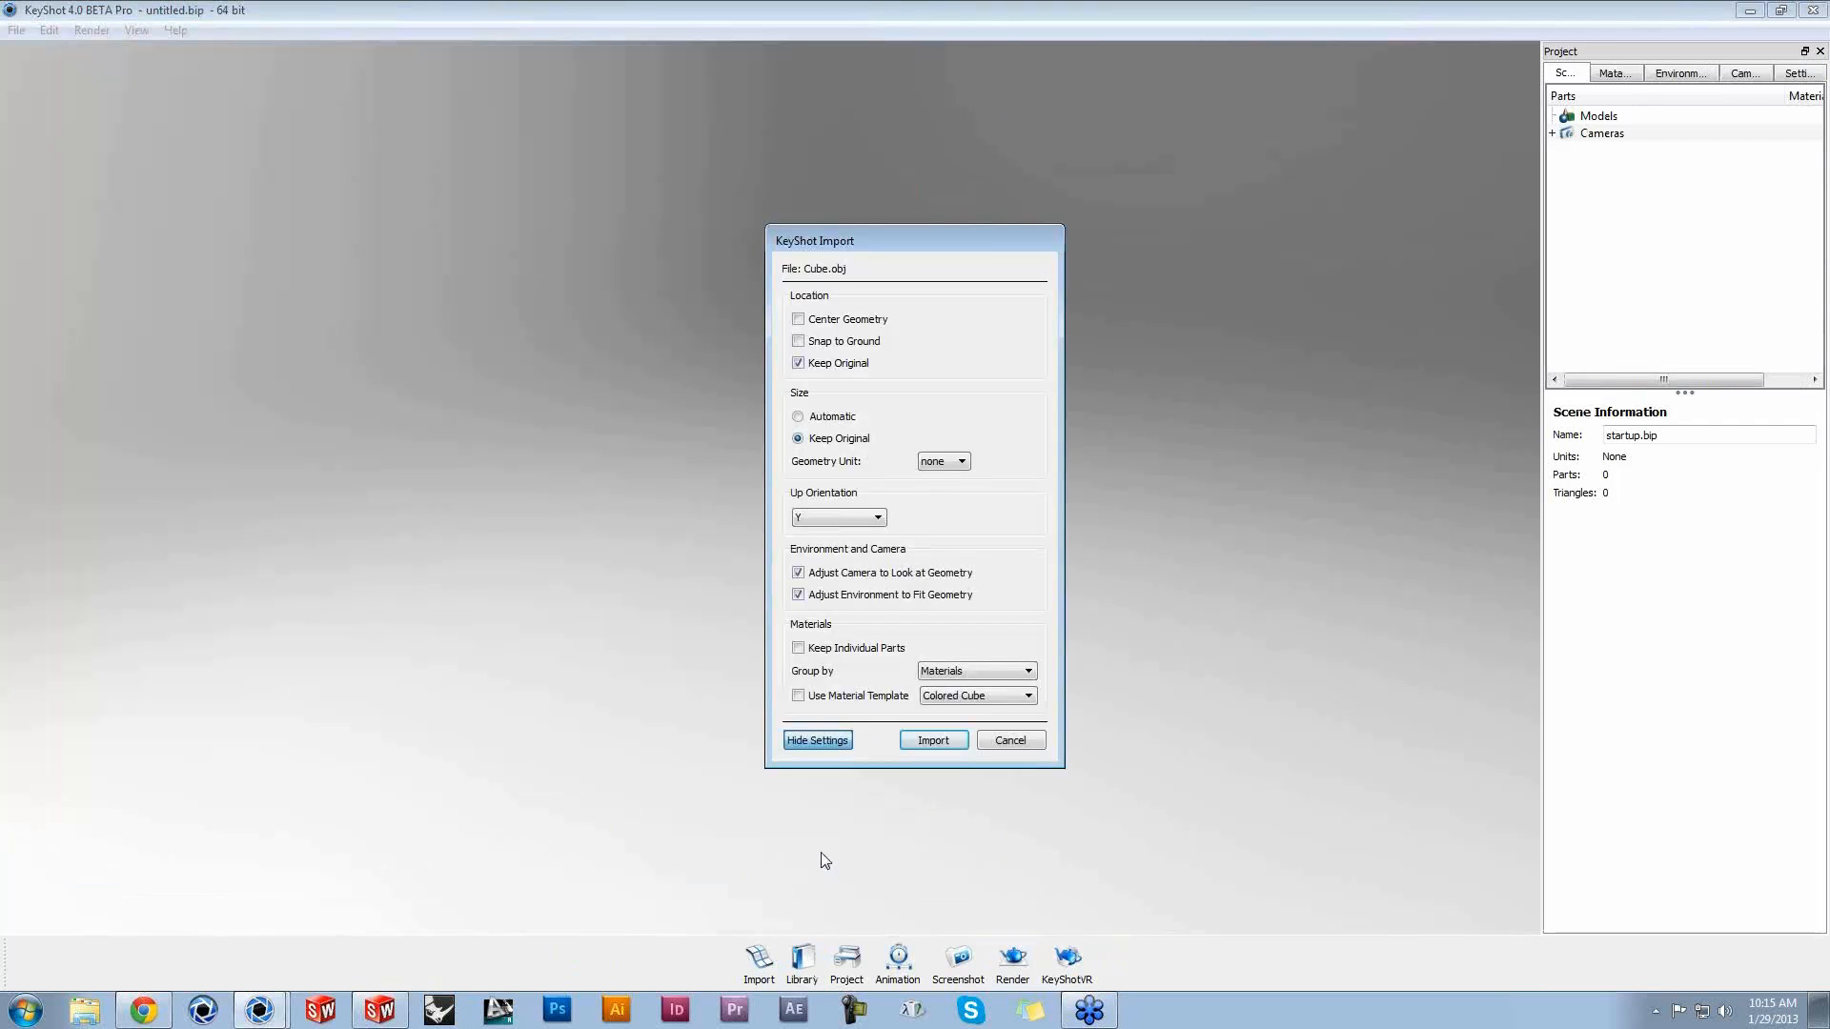
{"action": "left_click", "coordinate": [934, 740]}
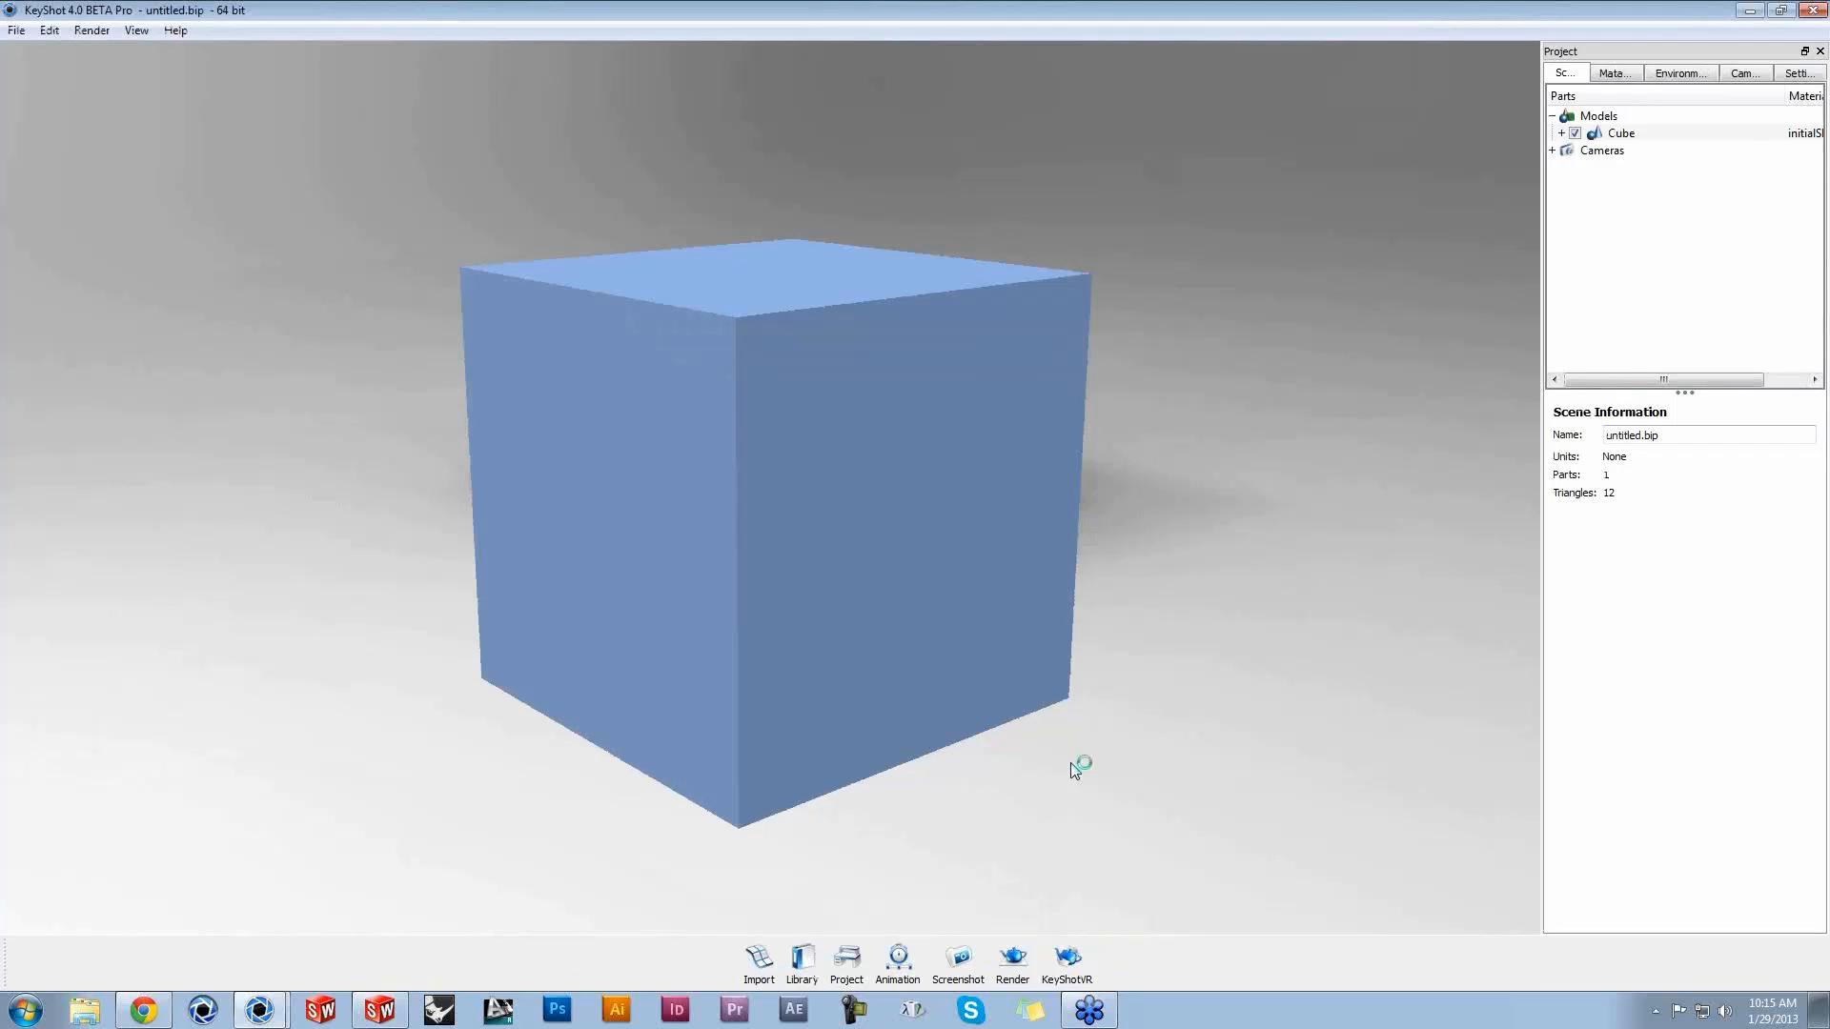
Step: Select the Cube model group and snap it to the ground
{"action": "scroll", "coordinate": [1168, 608], "scroll_direction": "down", "scroll_amount": 5}
{"action": "middle_click_drag", "start_coordinate": [1169, 608], "coordinate": [1165, 329]}
{"action": "scroll", "coordinate": [987, 683], "scroll_direction": "up", "scroll_amount": 5}
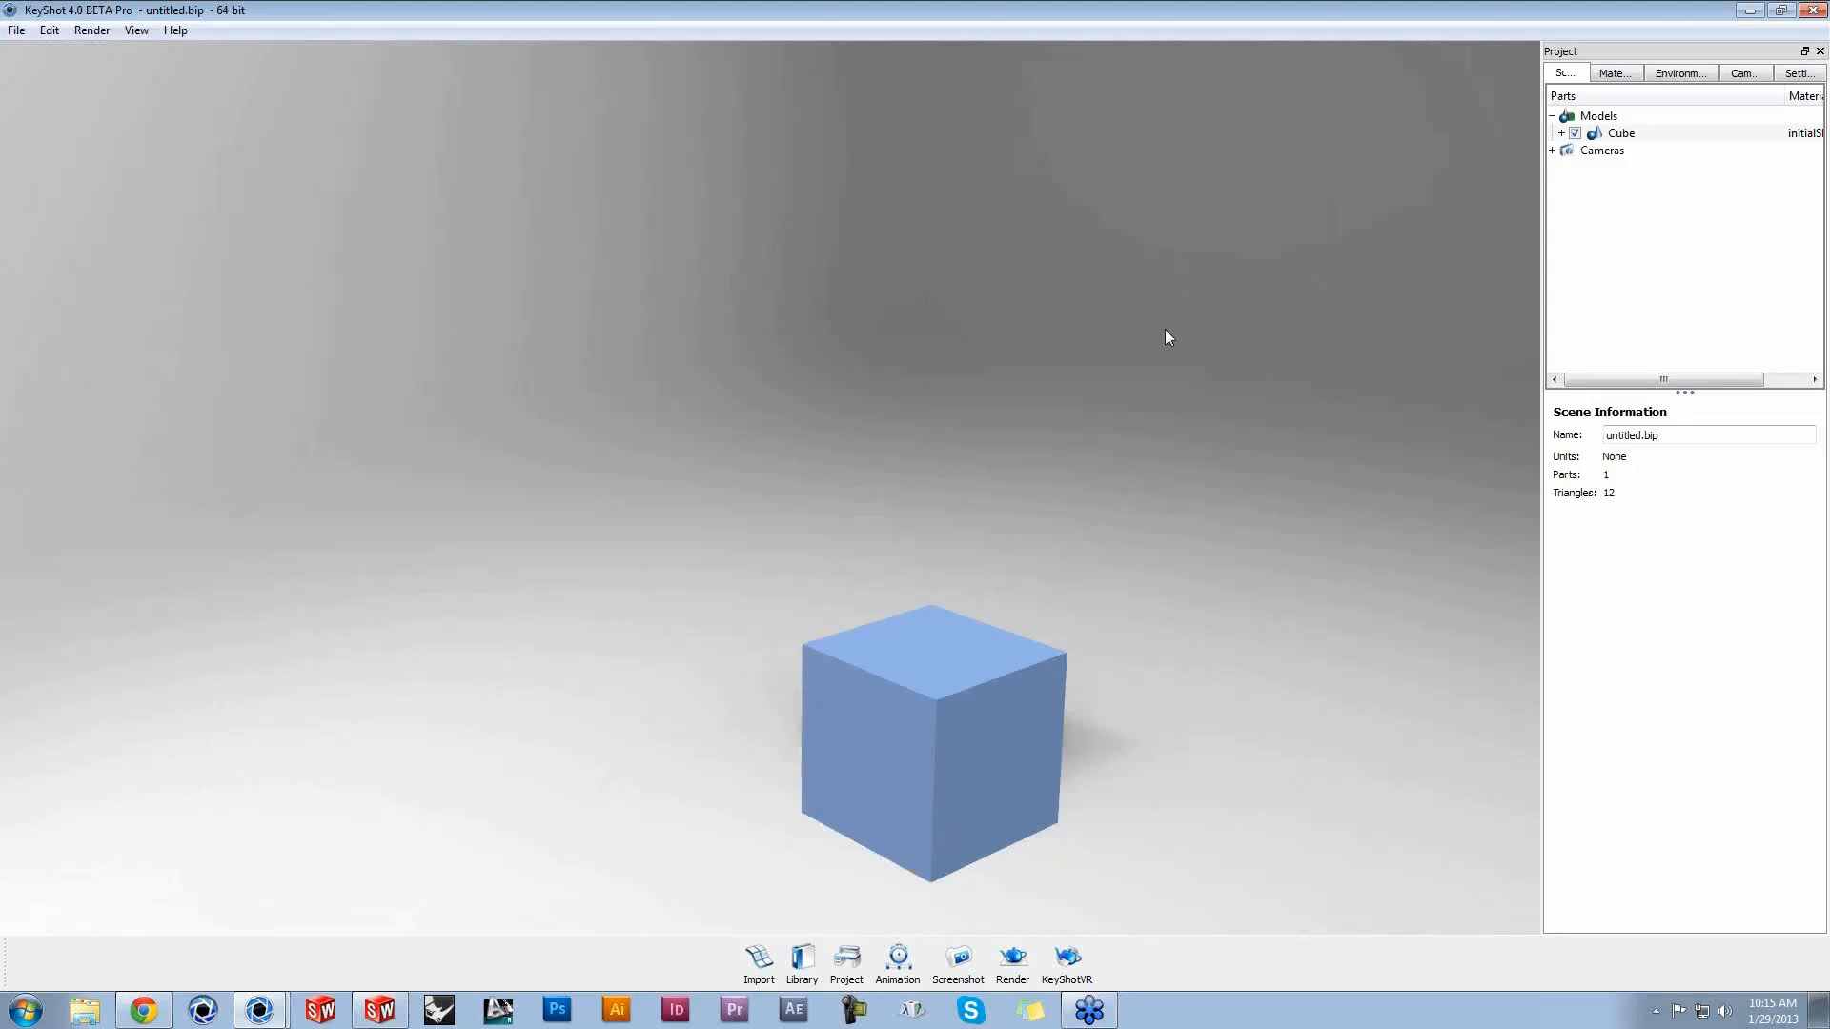
{"action": "left_click", "coordinate": [996, 558]}
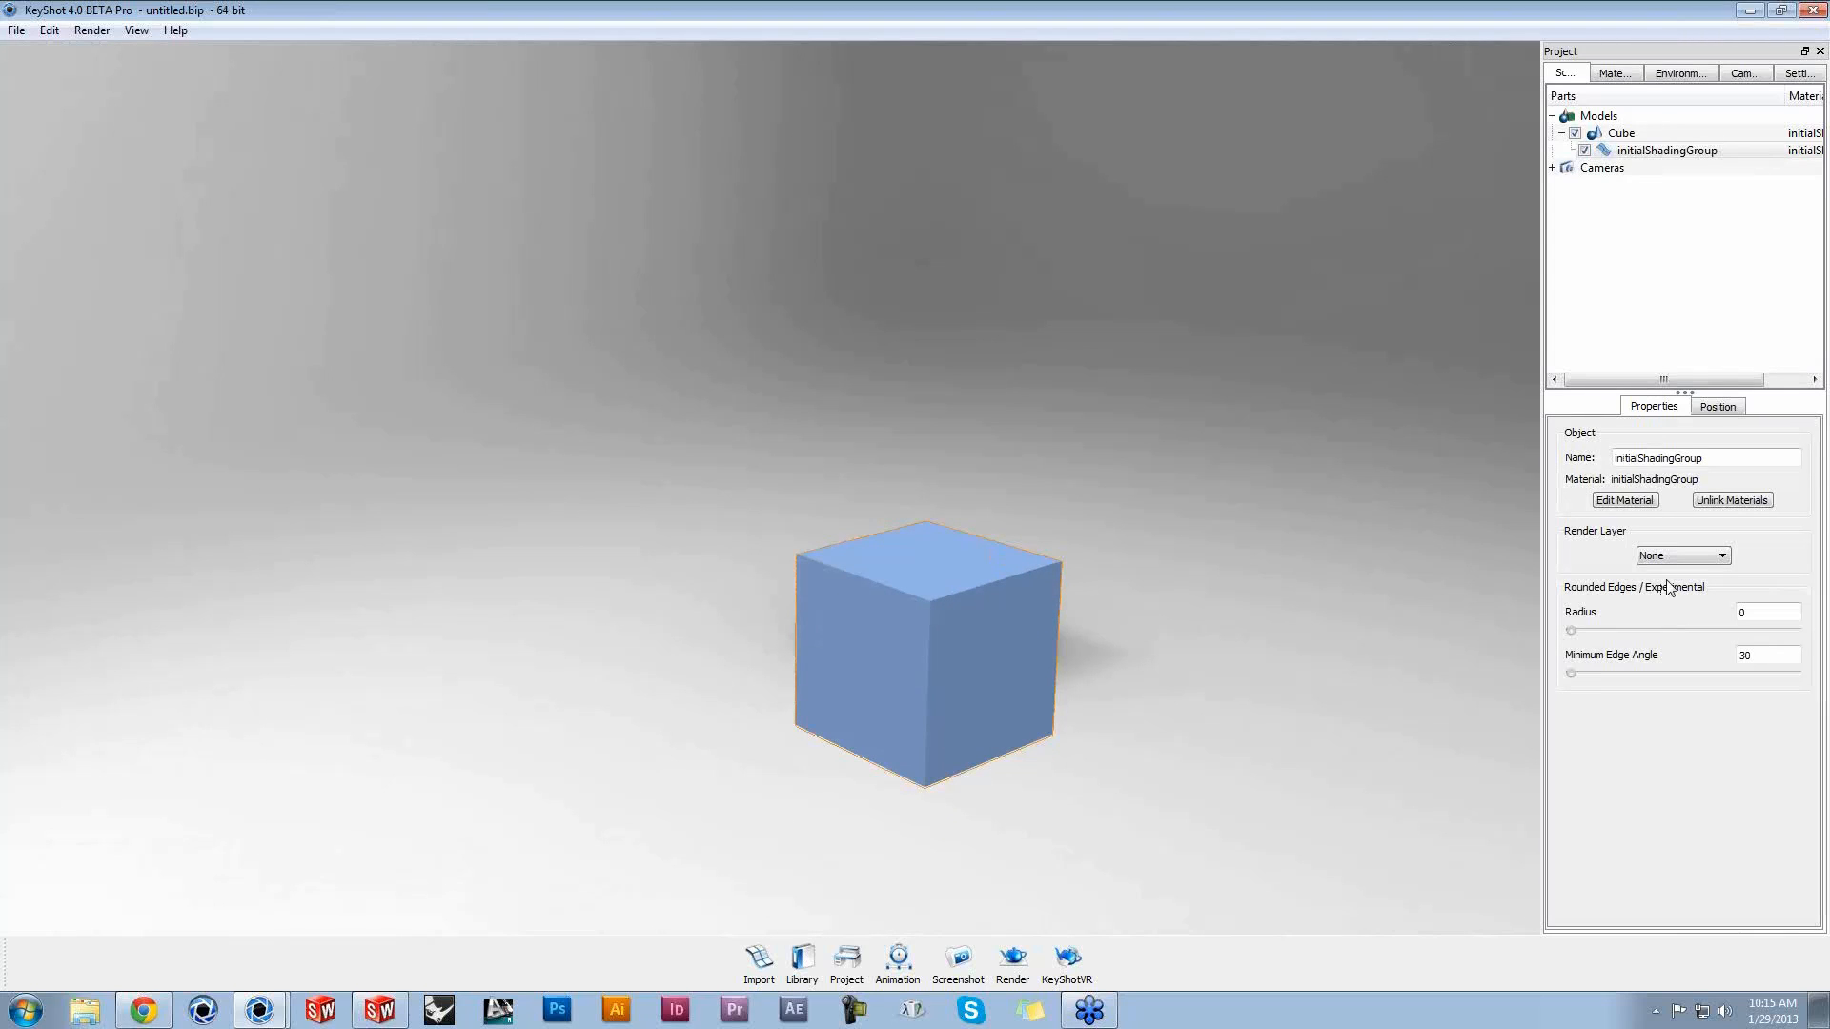
{"action": "left_click", "coordinate": [1629, 134]}
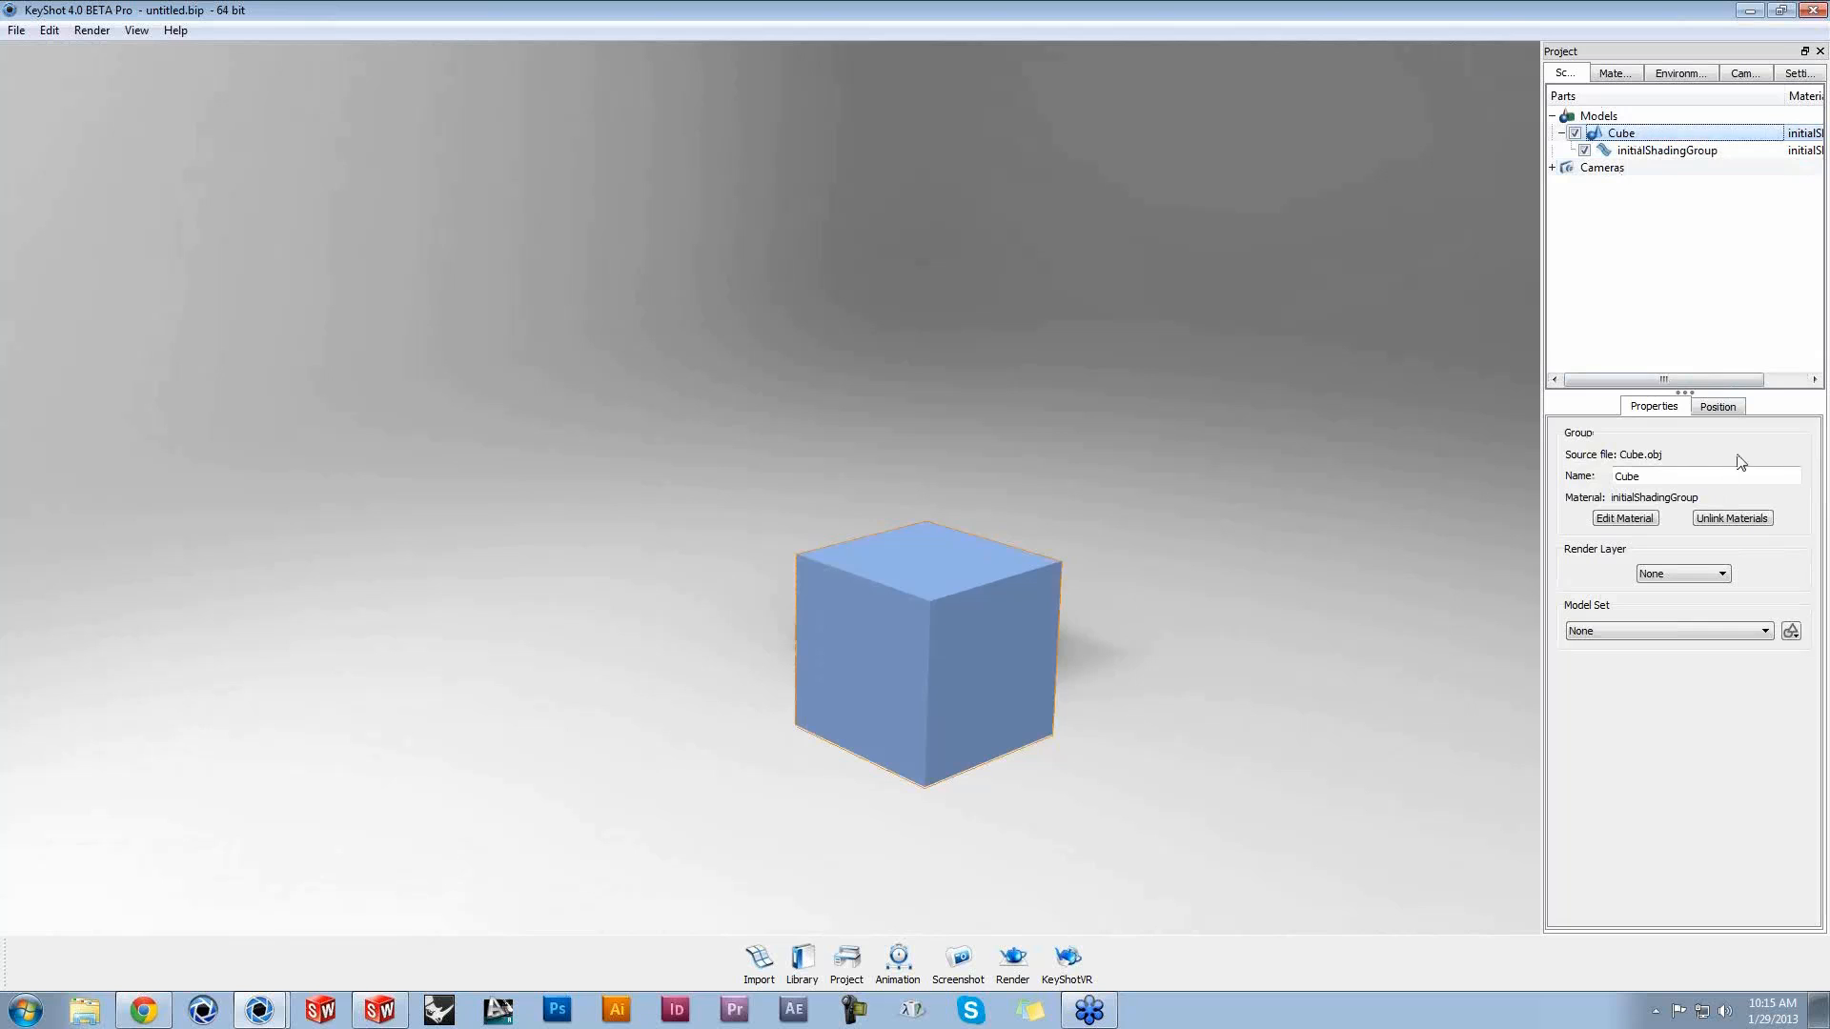
{"action": "left_click", "coordinate": [1717, 406]}
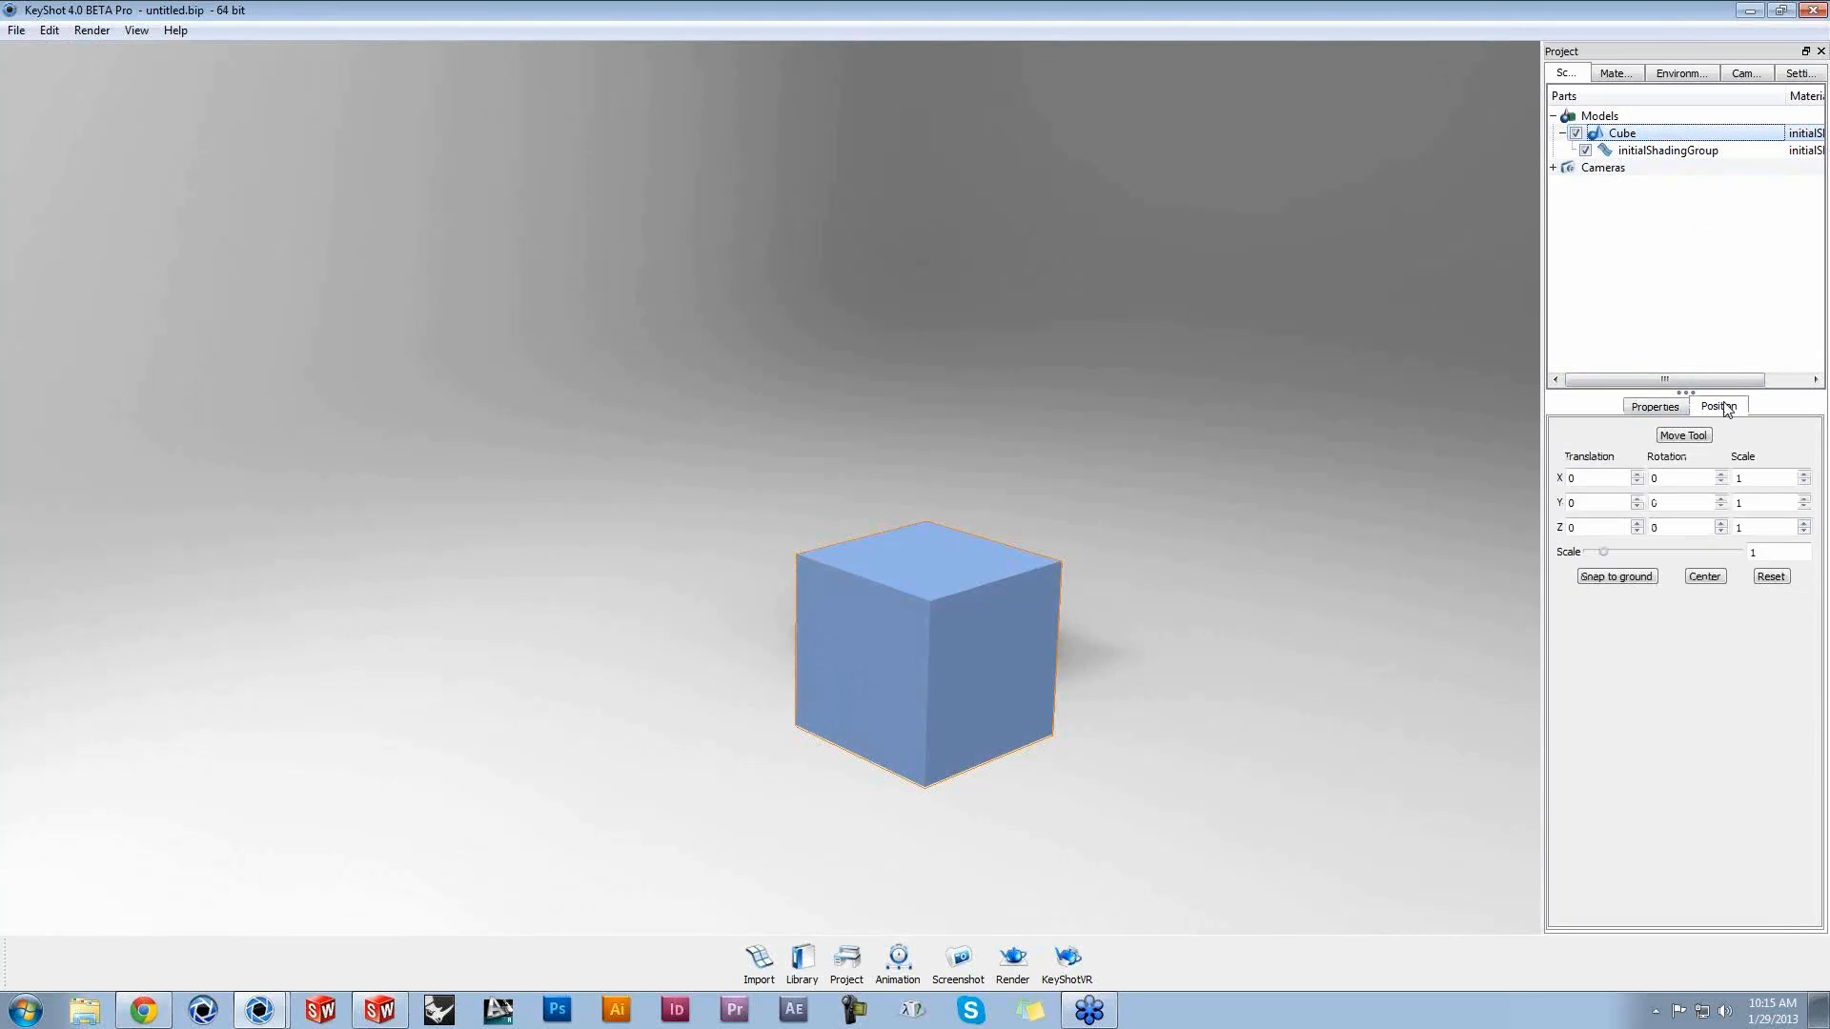
{"action": "left_click", "coordinate": [1620, 576]}
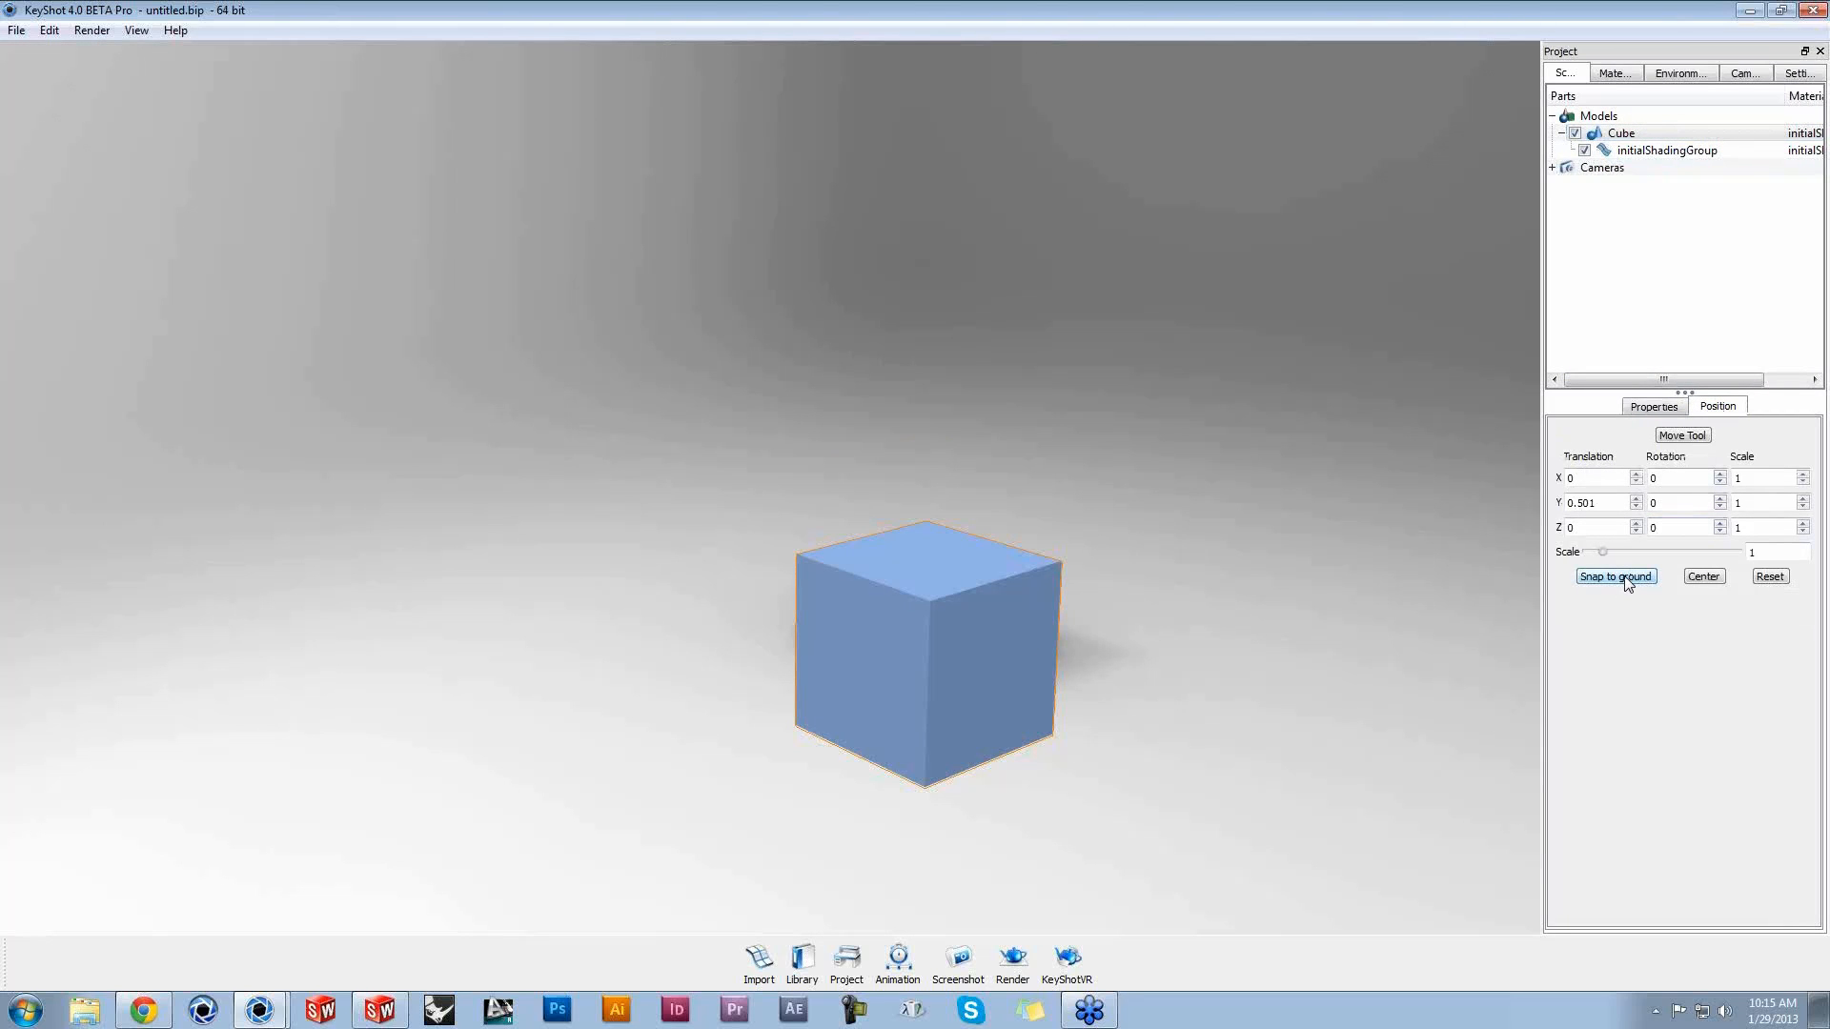
Step: Set the rounded edges radius of the cube's initialShadingGroup part to .1
{"action": "scroll", "coordinate": [1131, 802], "scroll_direction": "up", "scroll_amount": 4}
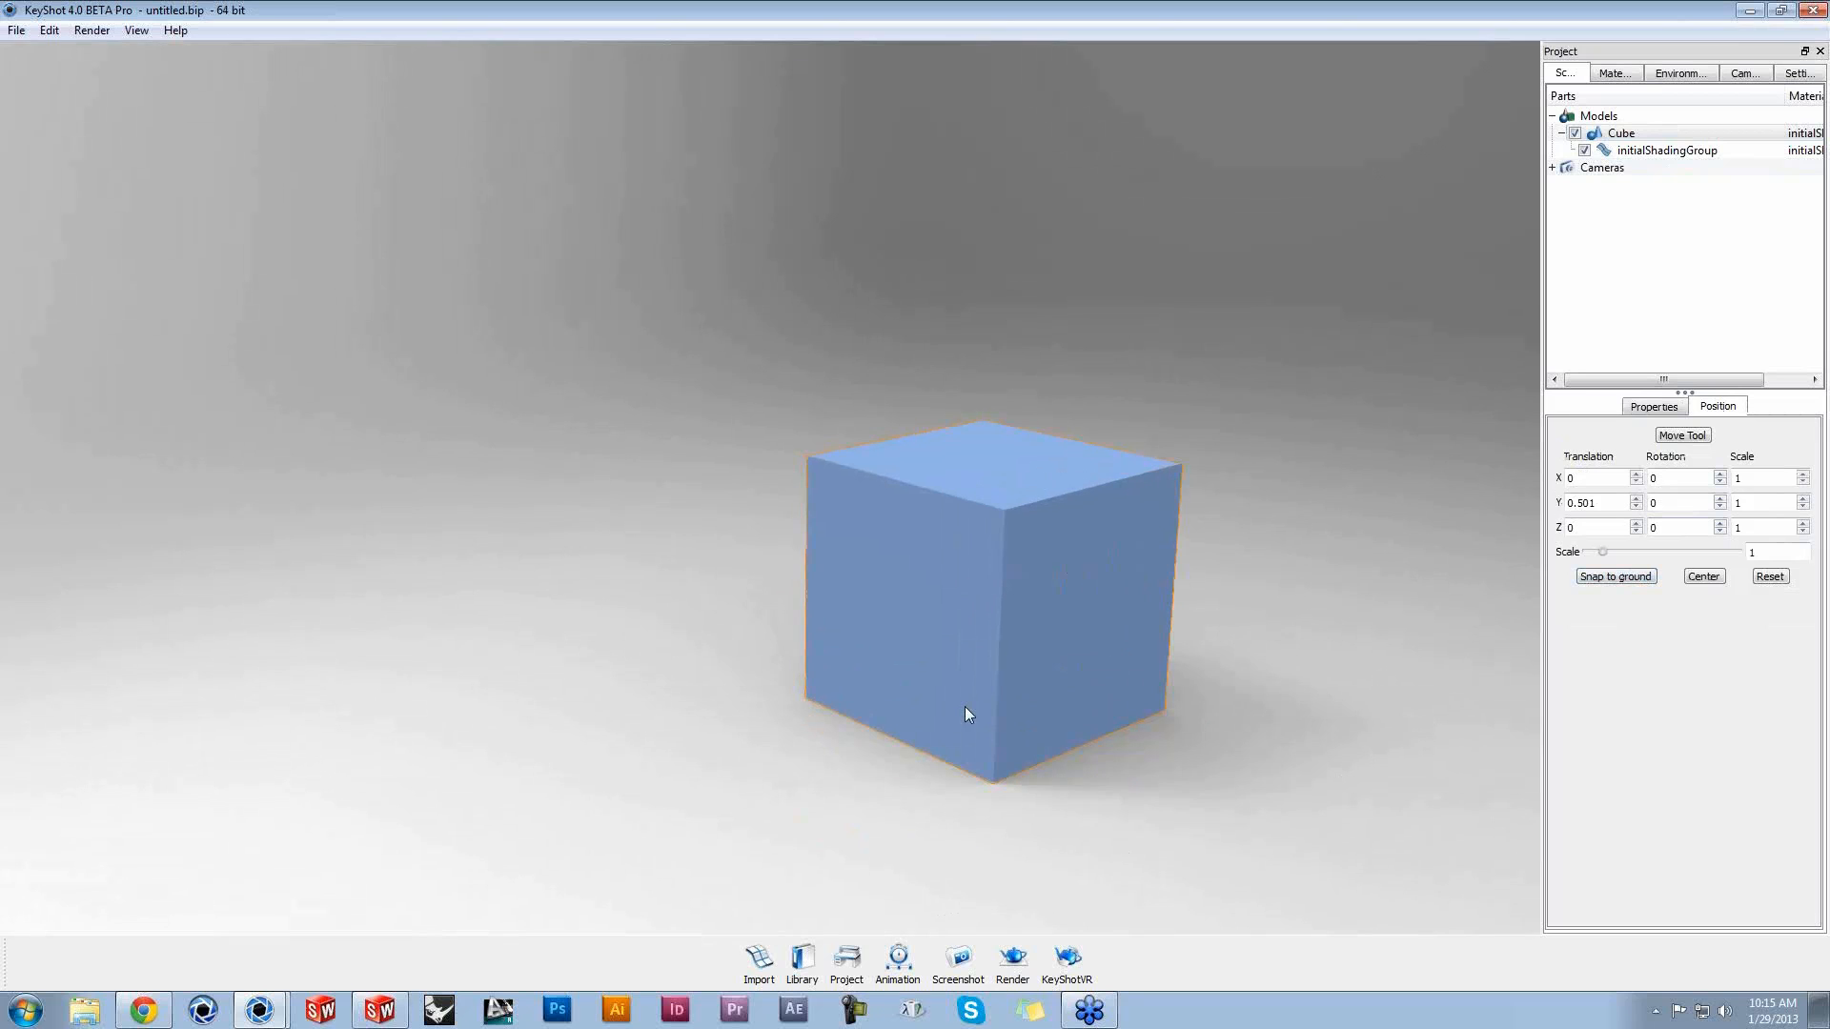
{"action": "middle_click_drag", "start_coordinate": [964, 706], "coordinate": [720, 680]}
{"action": "scroll", "coordinate": [862, 679], "scroll_direction": "up", "scroll_amount": 4}
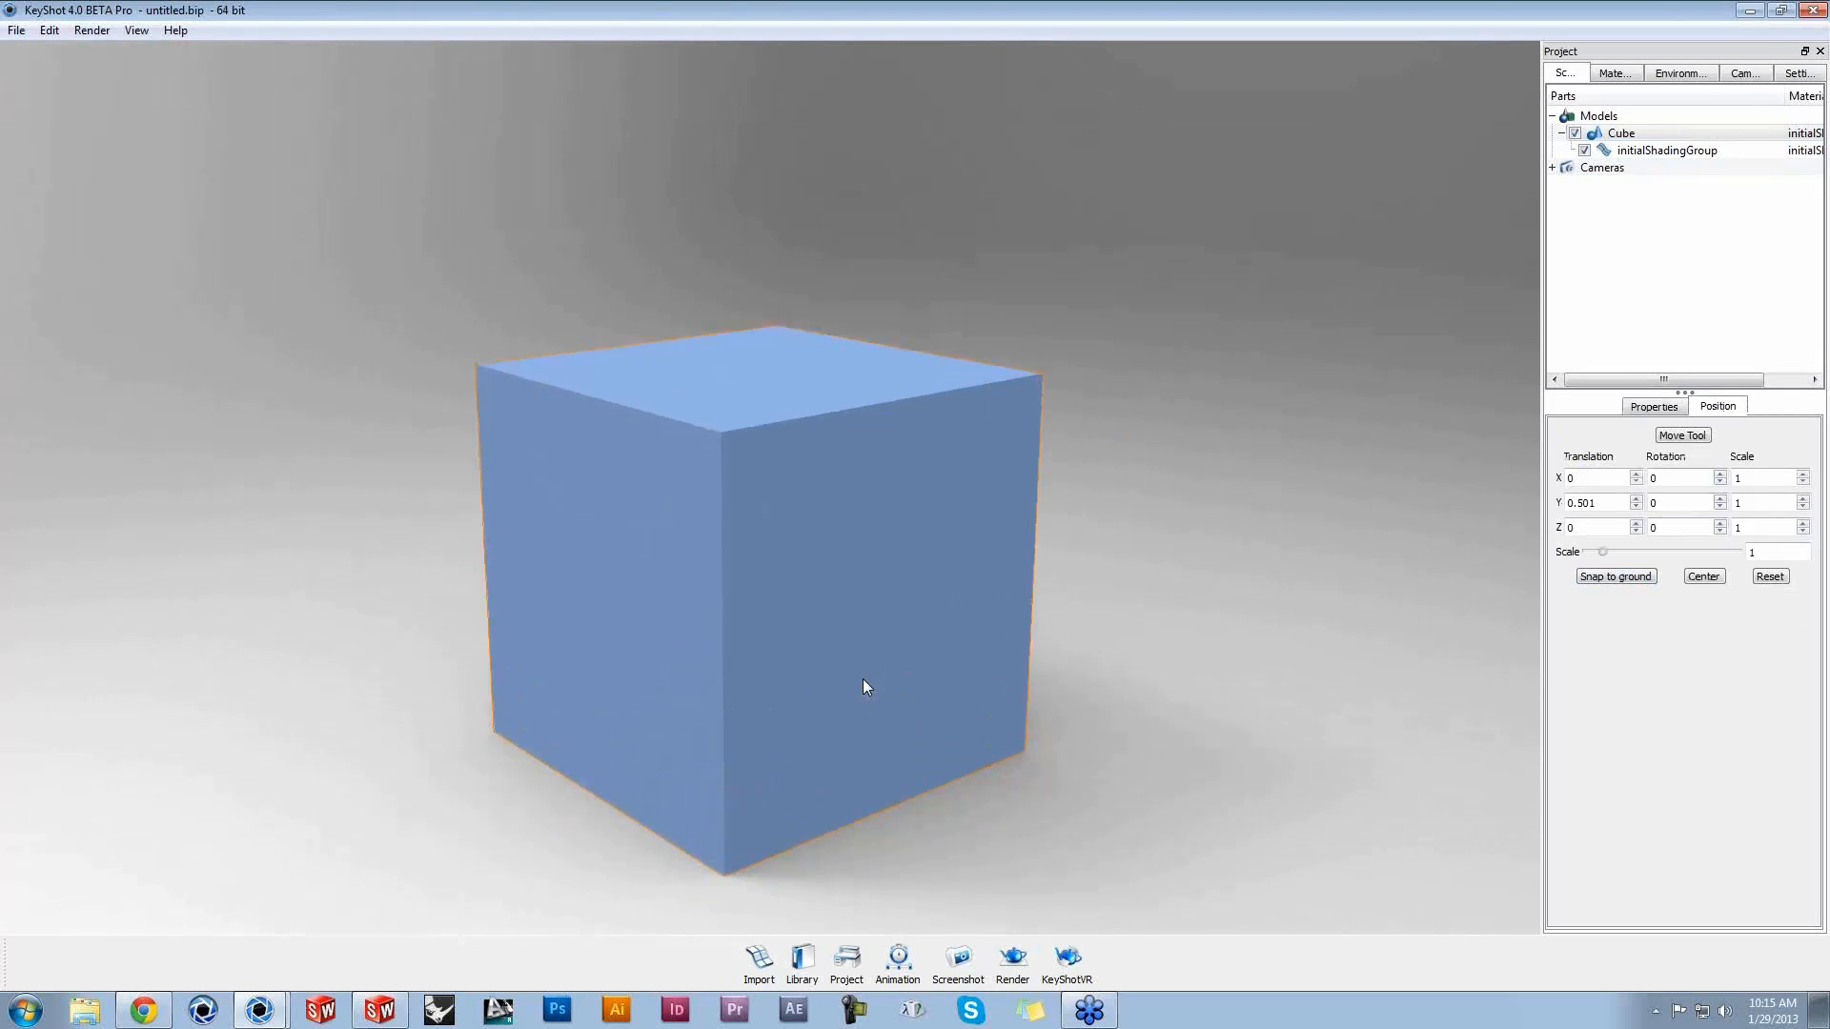
{"action": "middle_click_drag", "start_coordinate": [941, 621], "coordinate": [970, 591]}
{"action": "left_click", "coordinate": [1701, 150]}
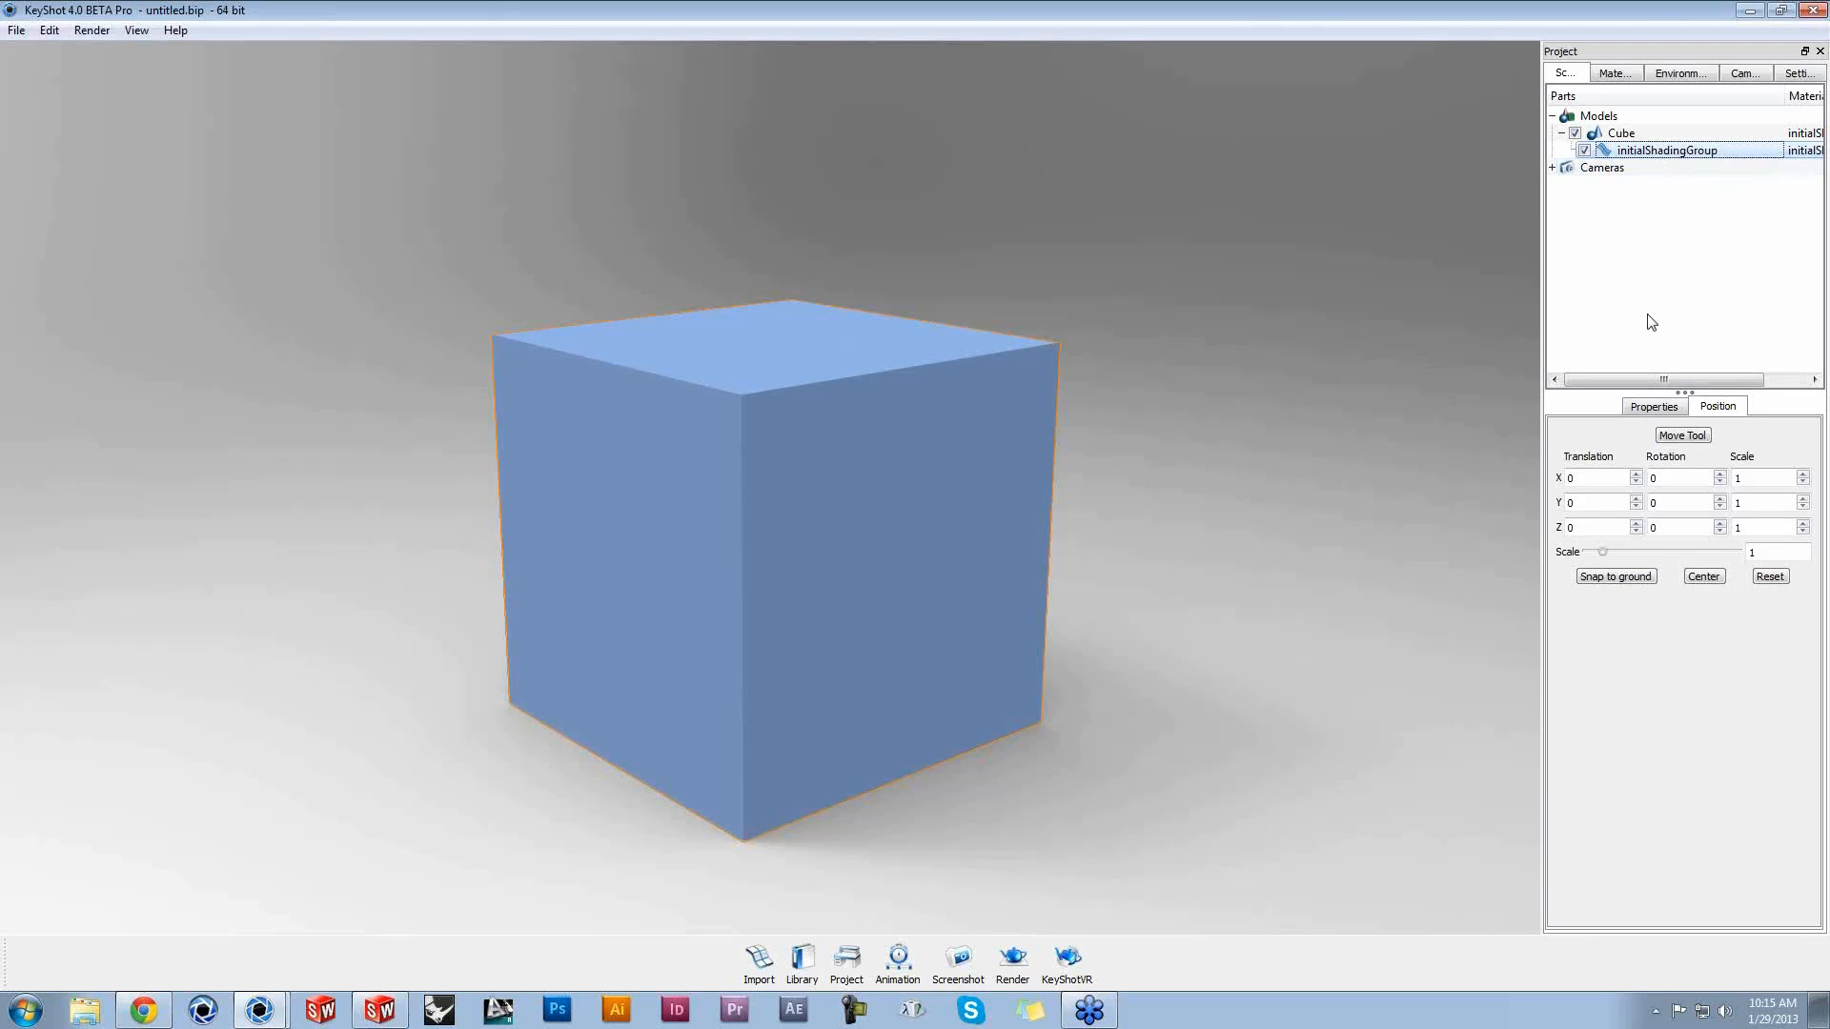
{"action": "left_click", "coordinate": [1674, 406]}
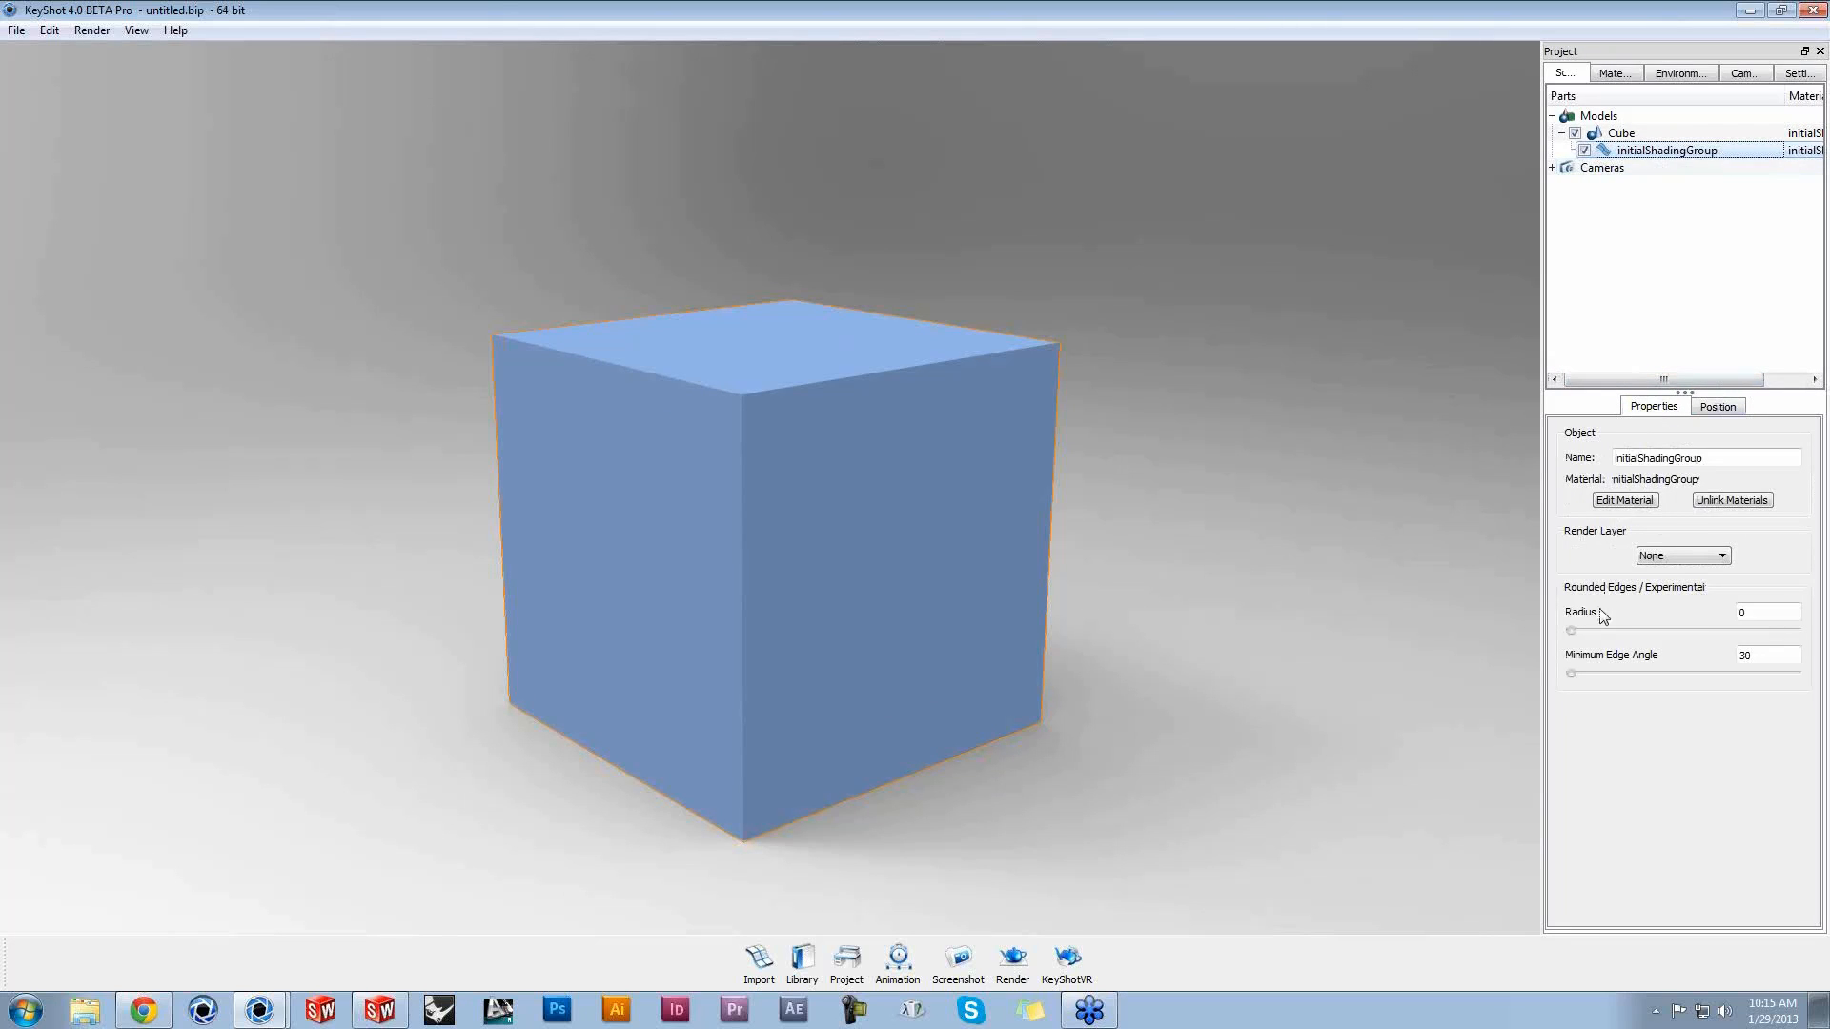
{"action": "double_click", "coordinate": [1742, 613]}
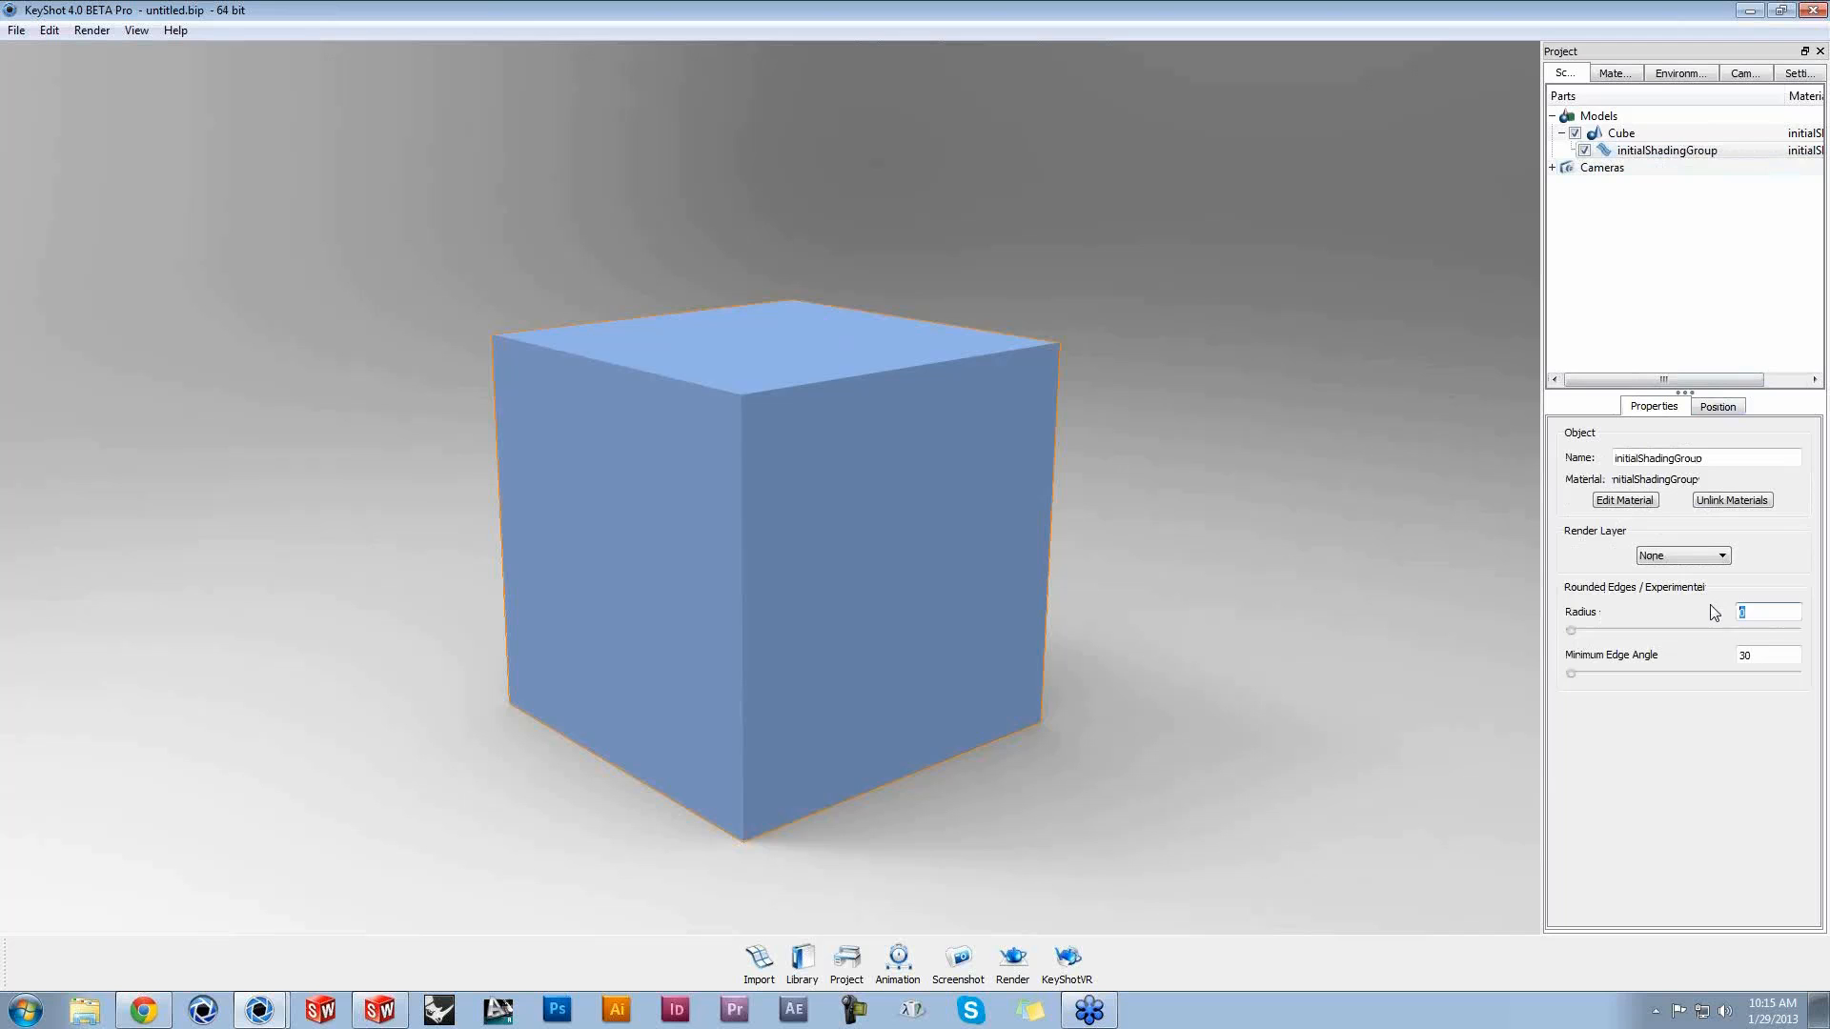
{"action": "type", "text": ".1"}
{"action": "key", "text": "Return"}
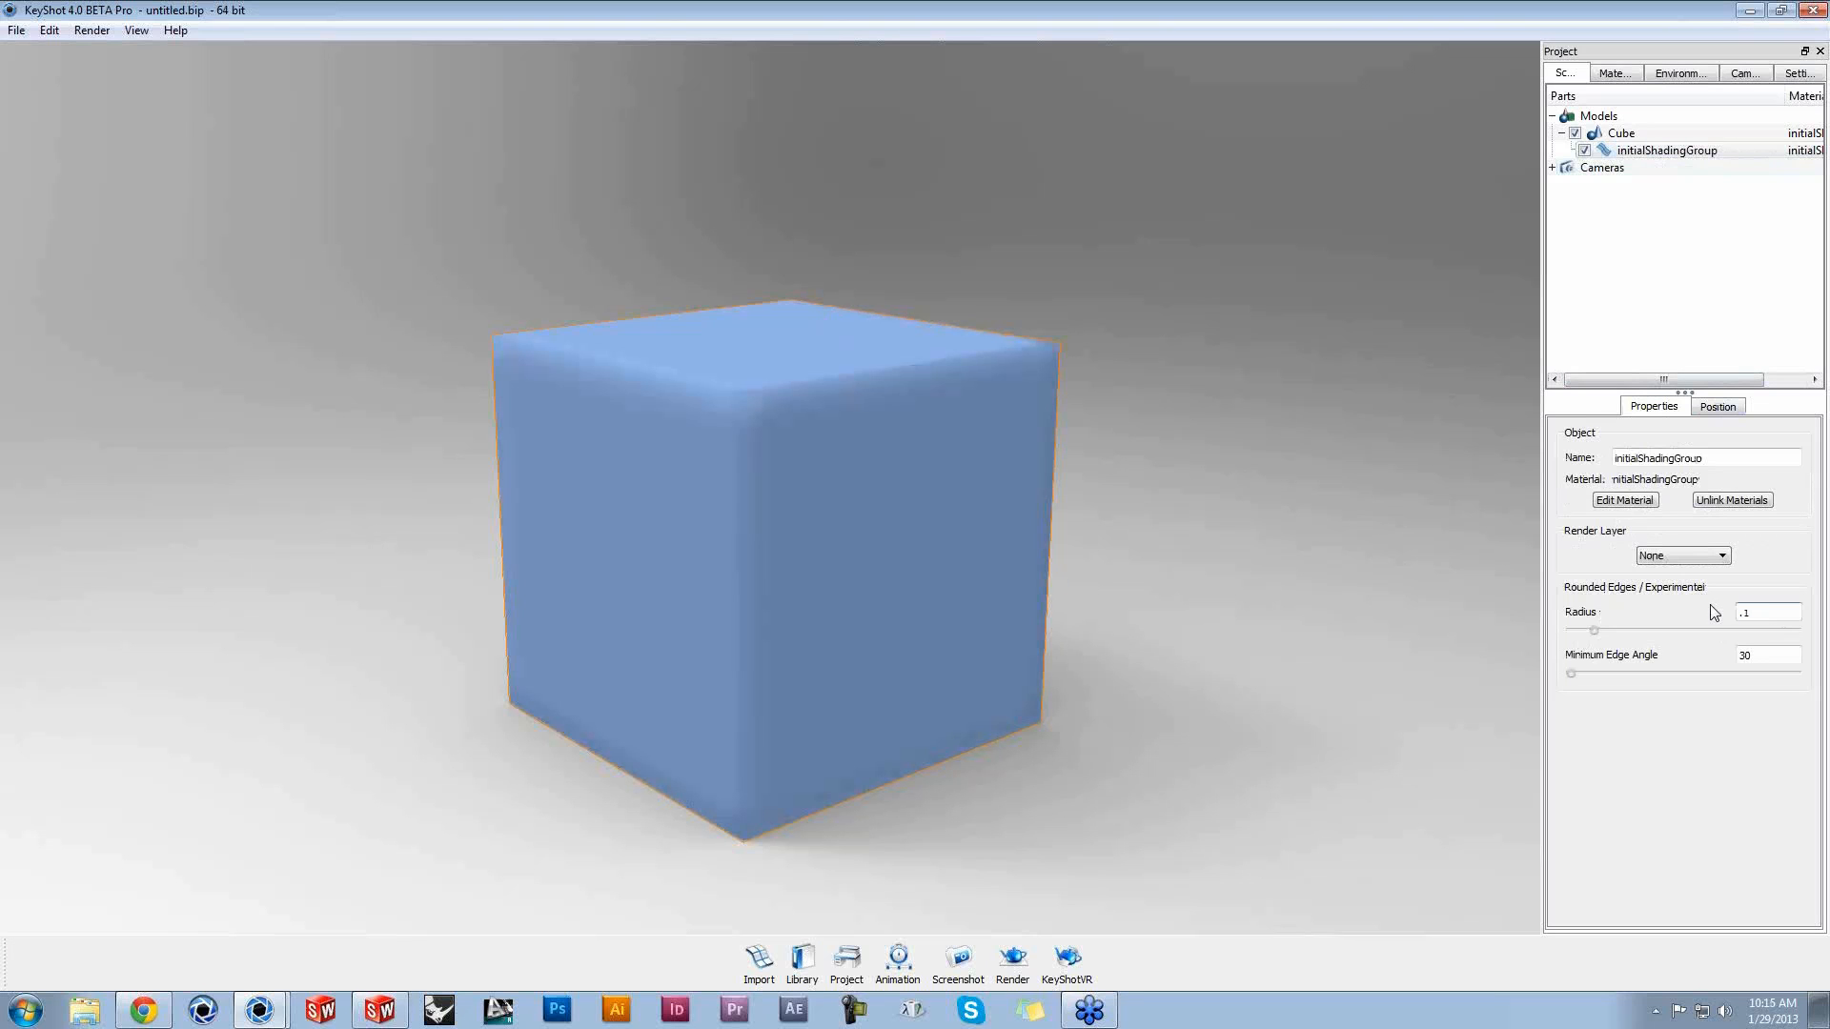
Step: Change the cube's material type to Plastic and set its specular color to white (RGB 255, 255, 255)
{"action": "mouse_move", "coordinate": [1242, 770]}
{"action": "left_mouse_down"}
{"action": "mouse_move", "coordinate": [1471, 775]}
{"action": "mouse_move", "coordinate": [1244, 764]}
{"action": "left_mouse_up"}
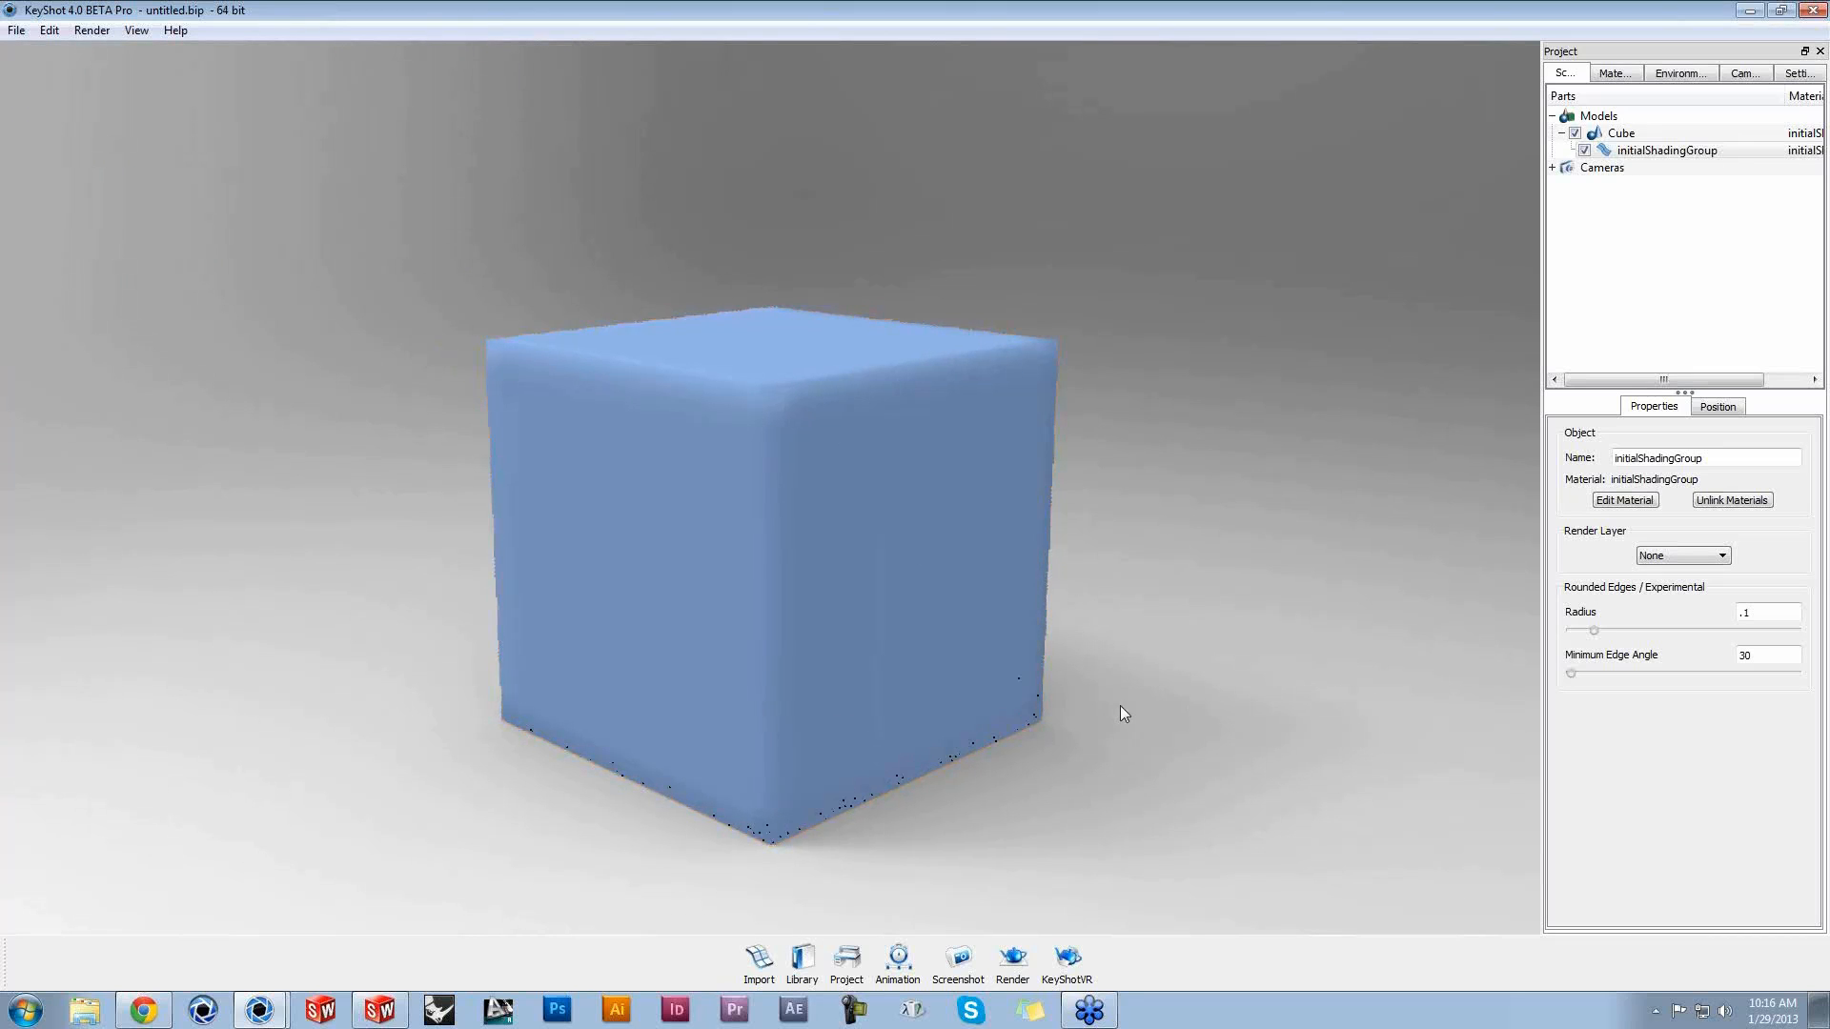
{"action": "left_click_drag", "start_coordinate": [1119, 705], "coordinate": [1118, 781]}
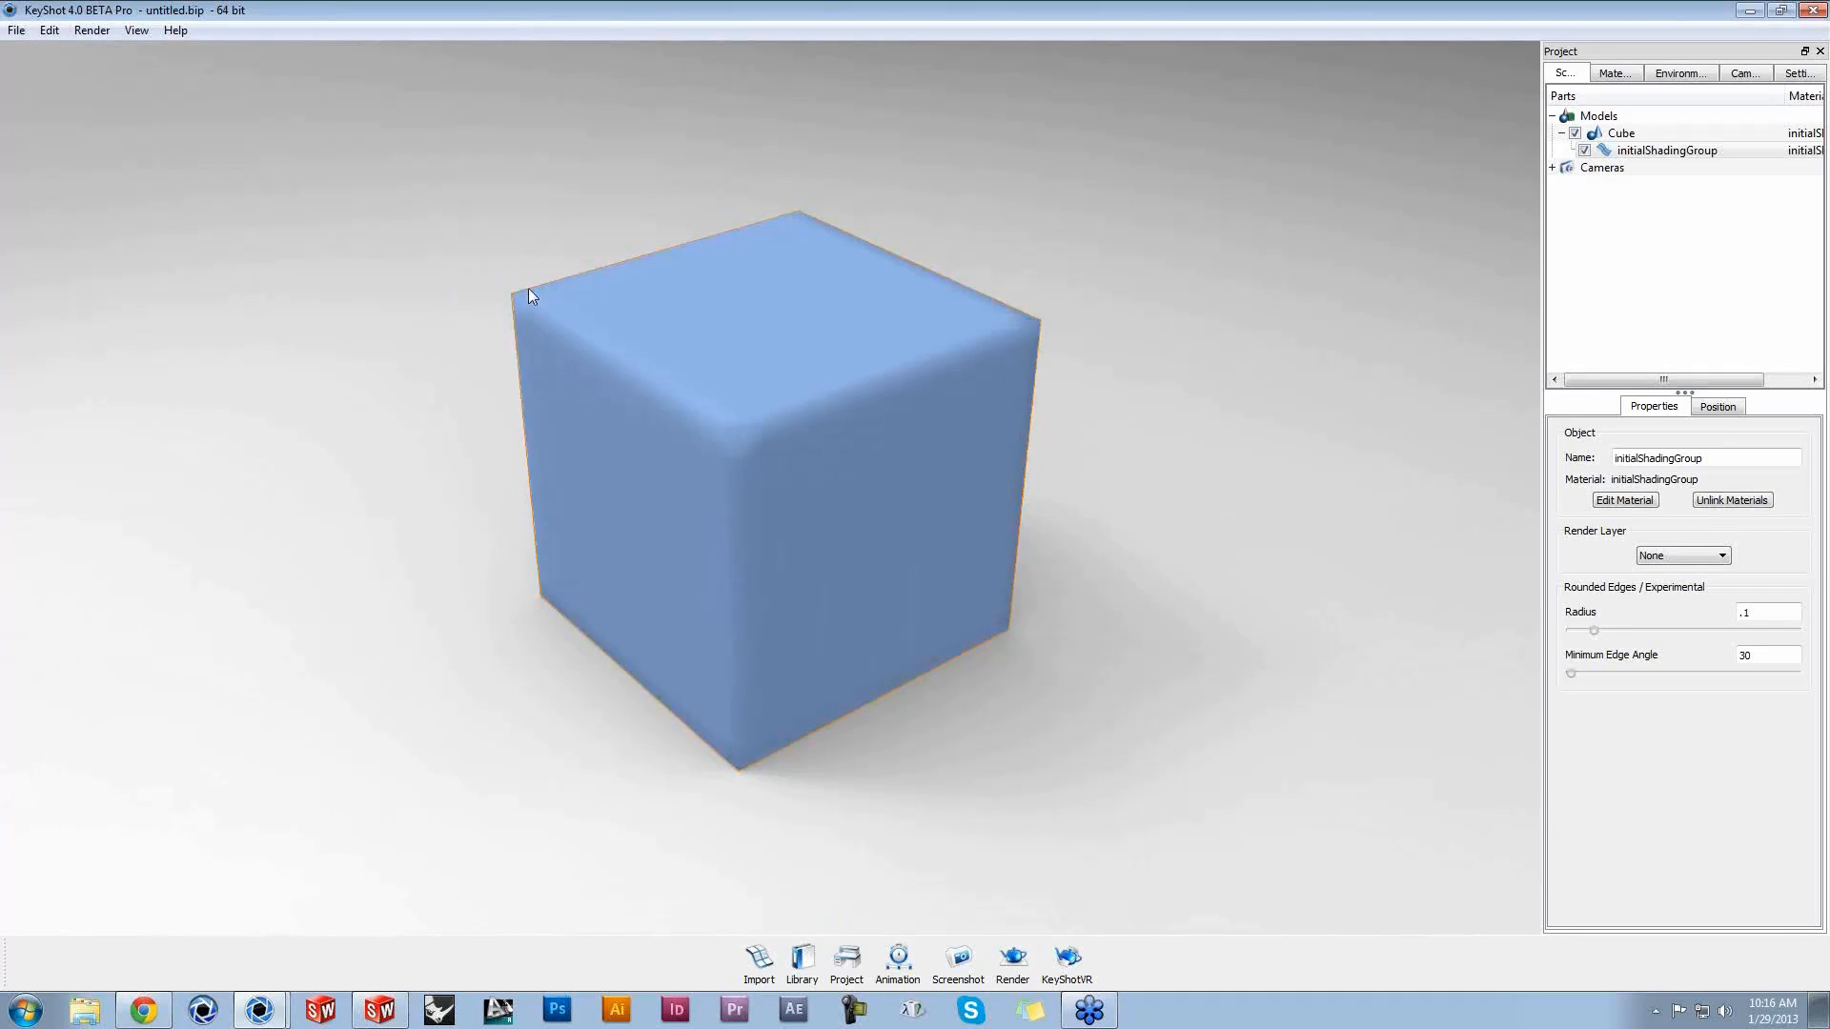
{"action": "left_click_drag", "start_coordinate": [1117, 679], "coordinate": [1205, 639]}
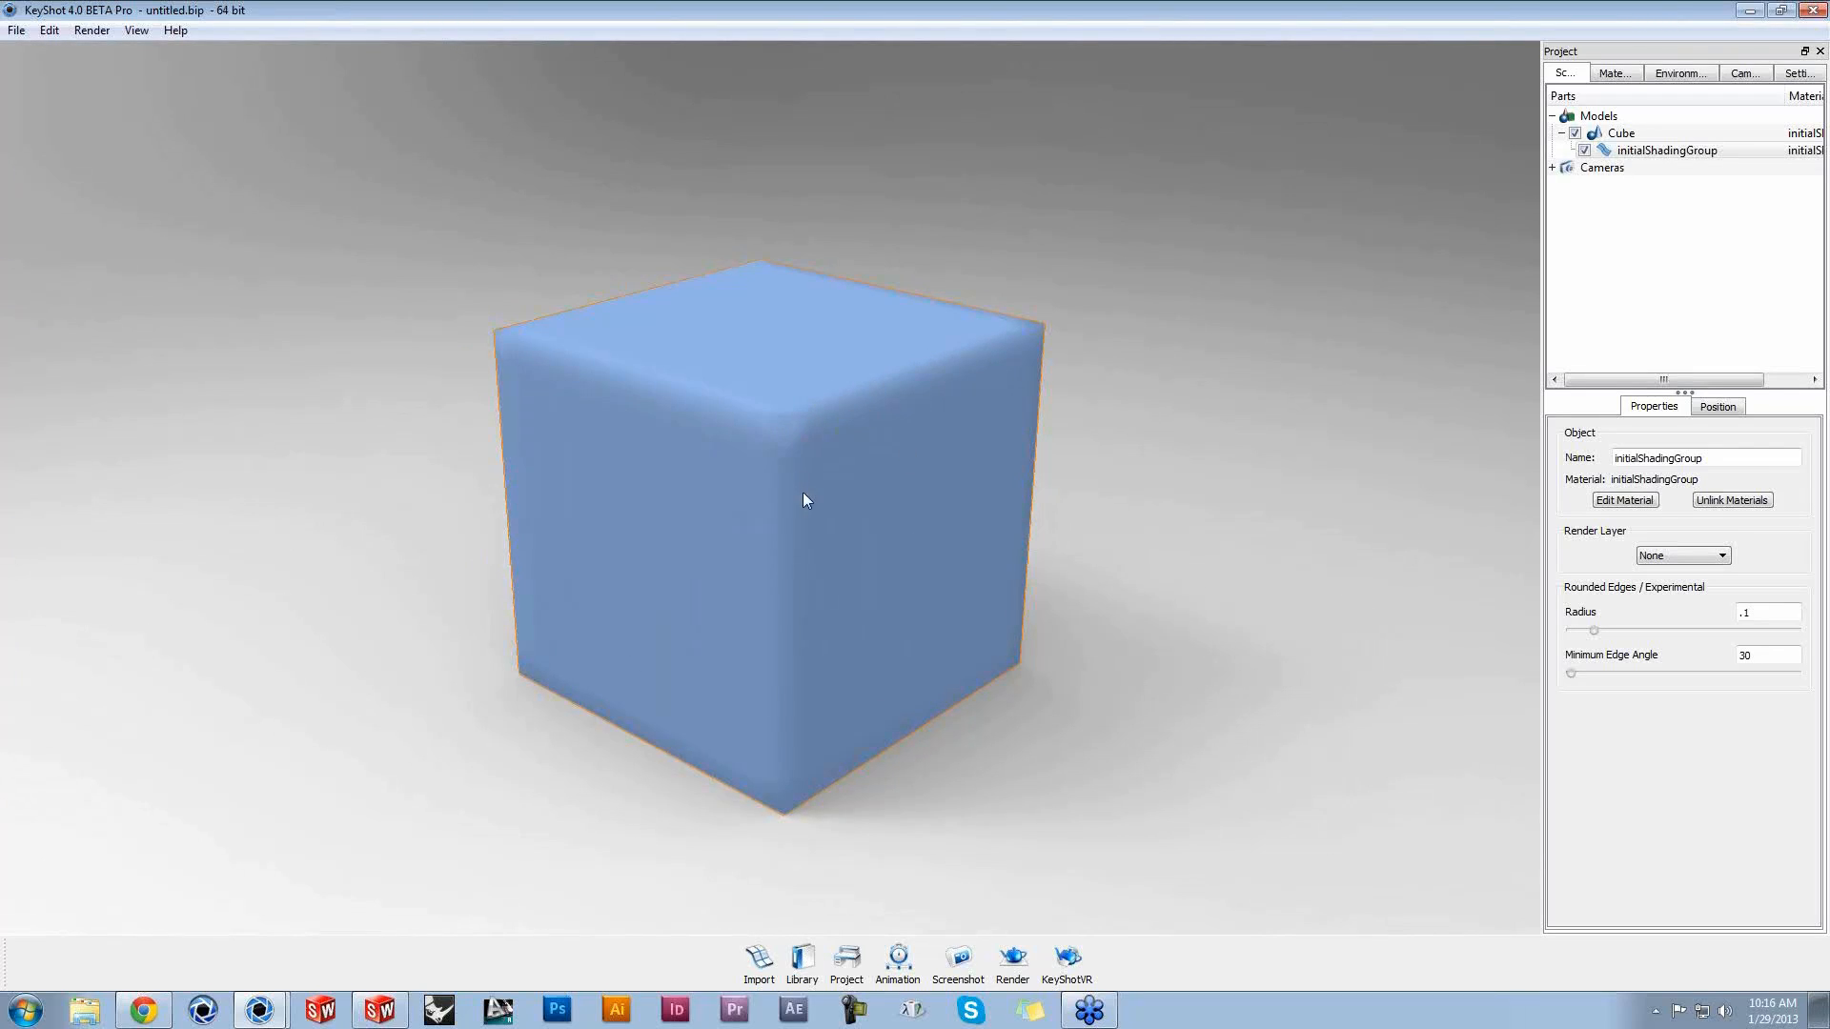
{"action": "double_click", "coordinate": [915, 574]}
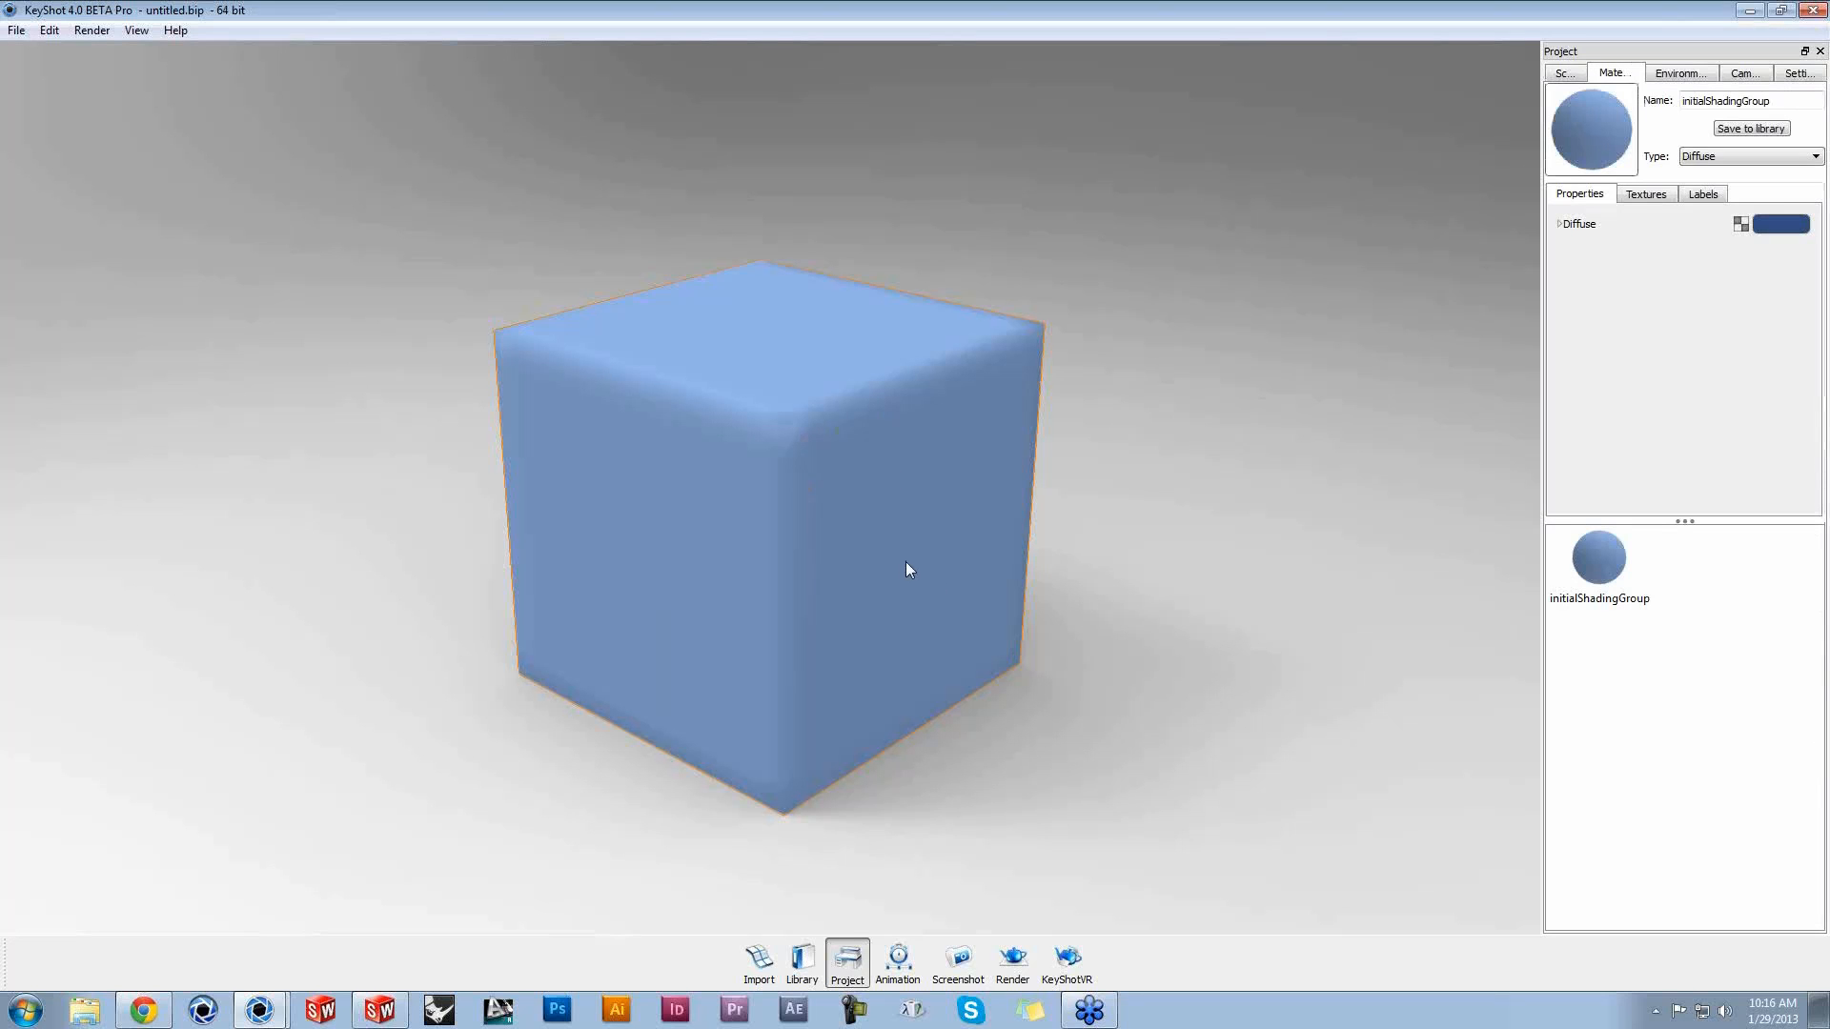
{"action": "left_click", "coordinate": [1742, 156]}
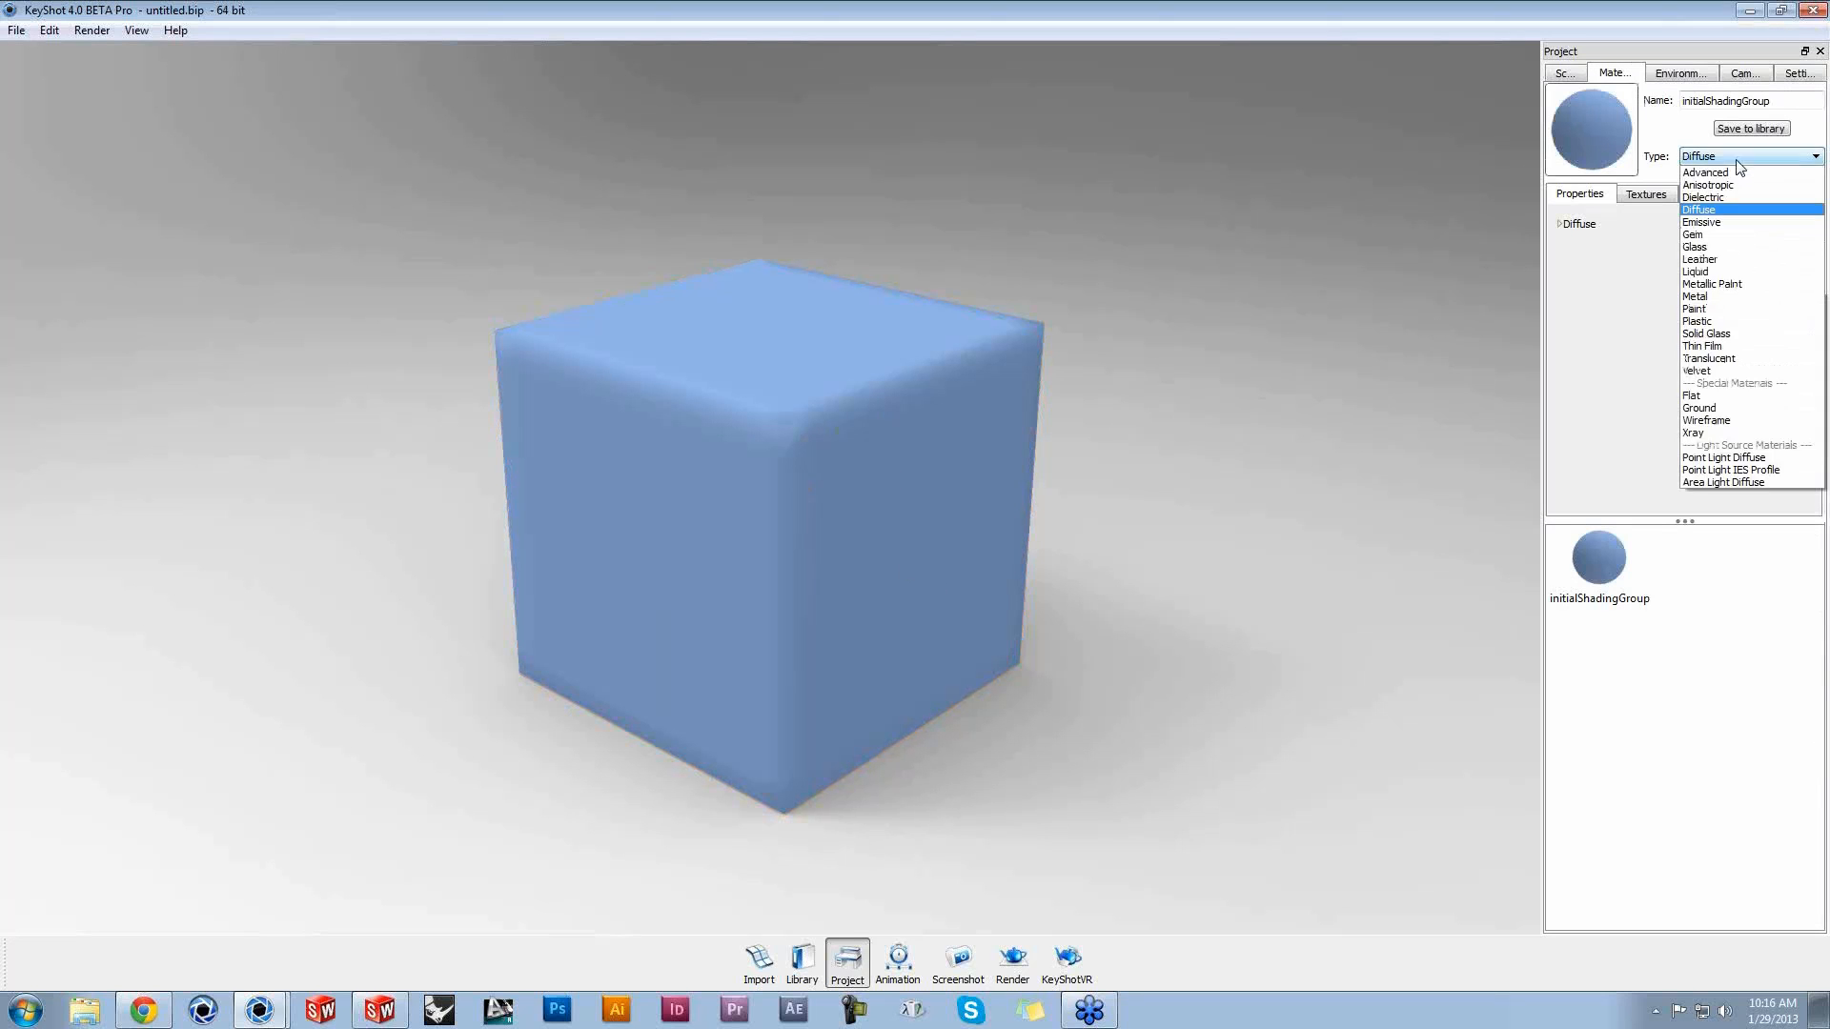
{"action": "left_click", "coordinate": [1762, 322]}
{"action": "left_click", "coordinate": [1775, 255]}
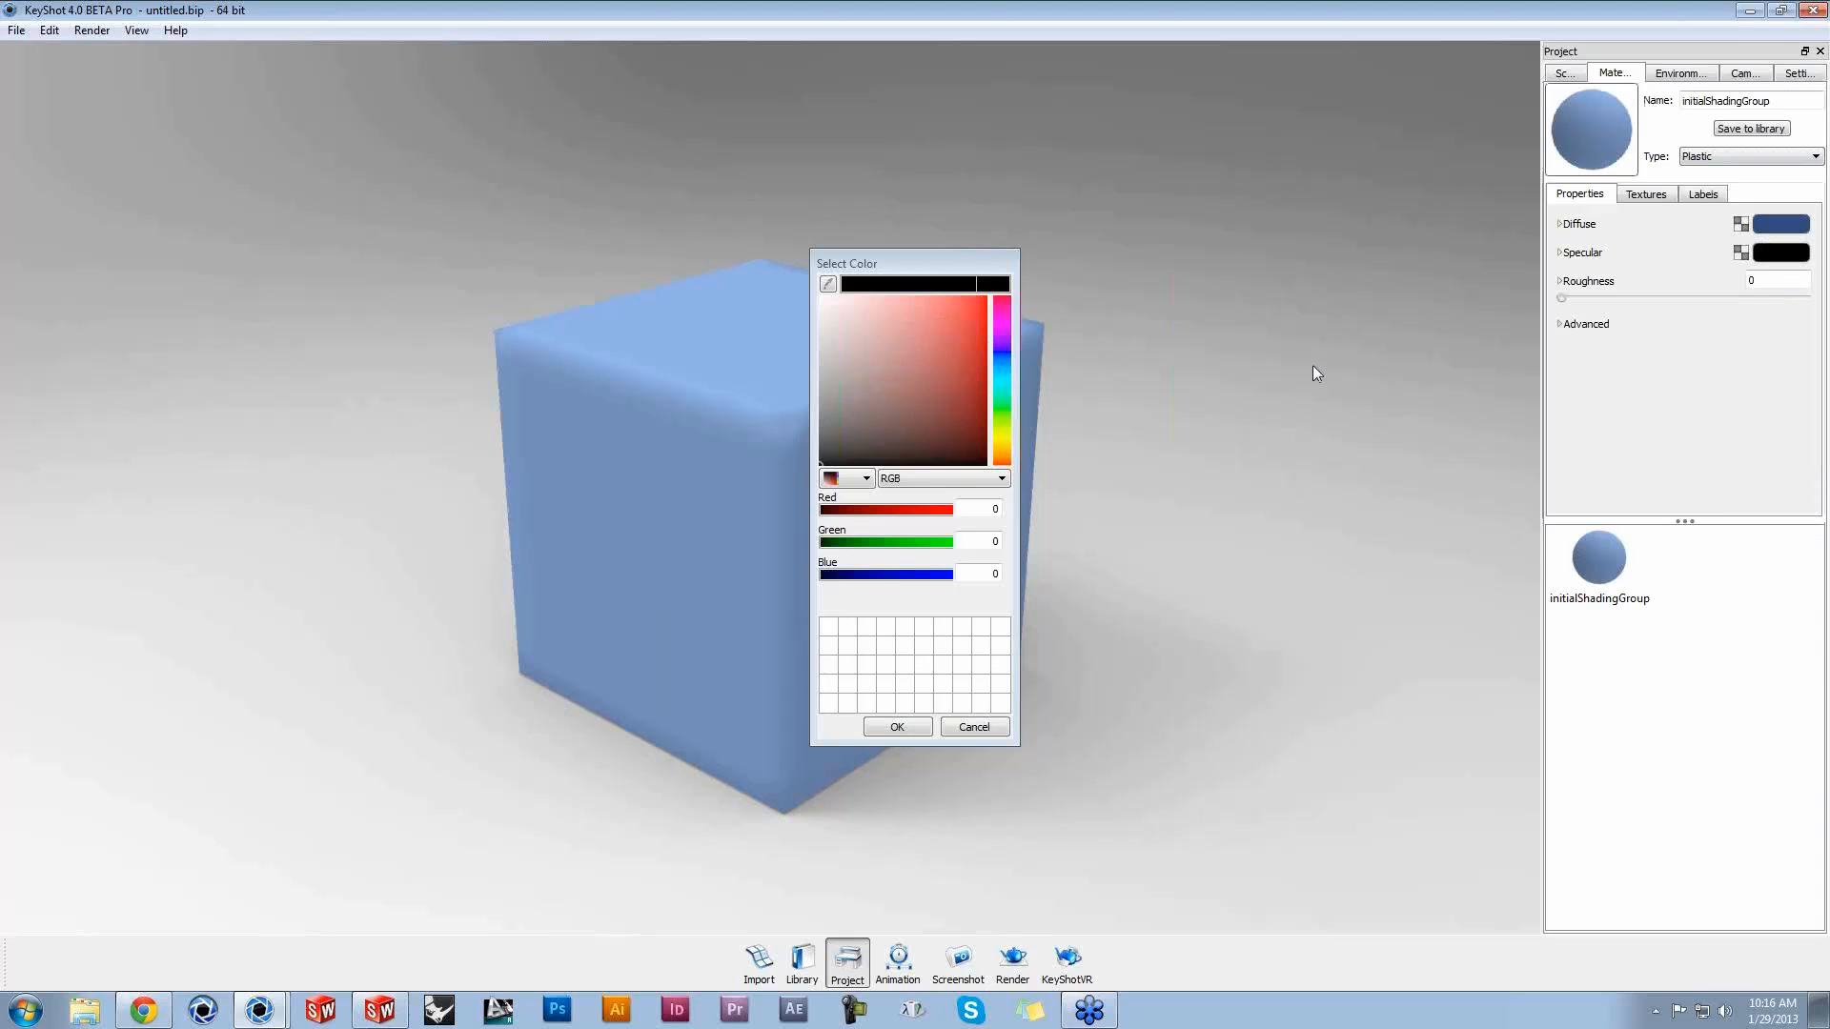
{"action": "left_click_drag", "start_coordinate": [895, 351], "coordinate": [761, 289]}
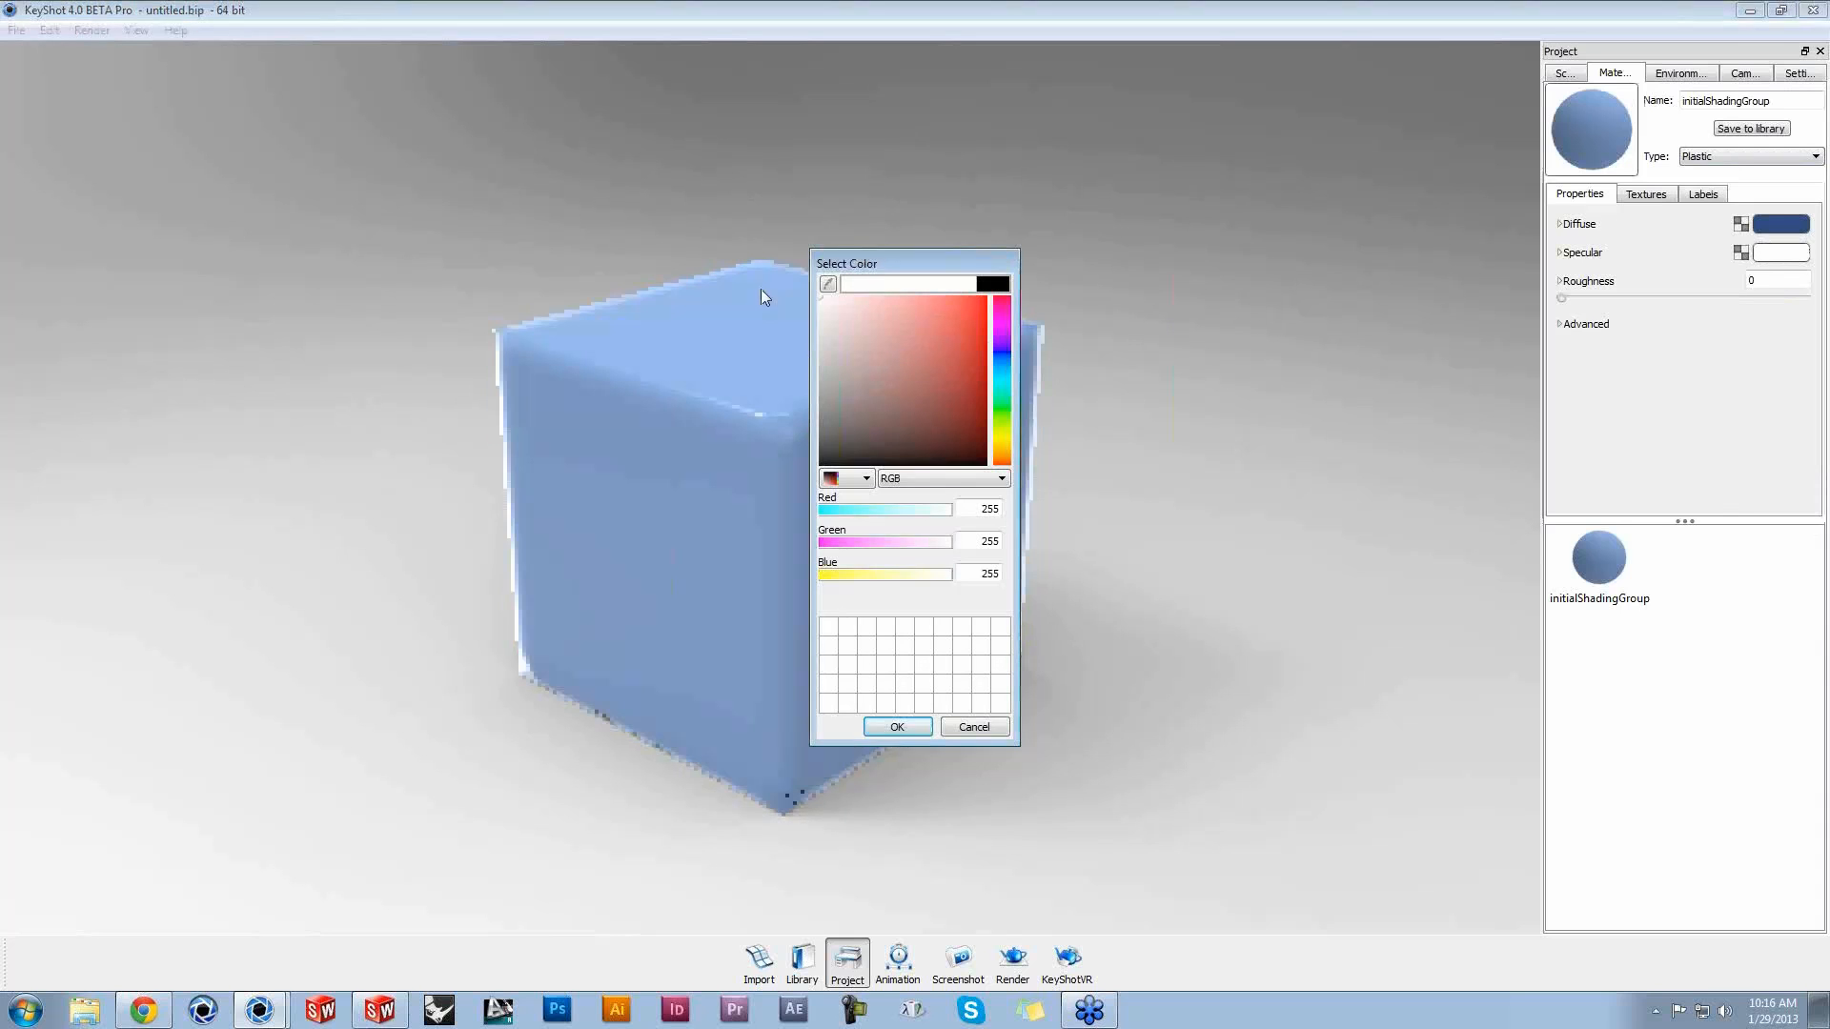
{"action": "left_click", "coordinate": [897, 727]}
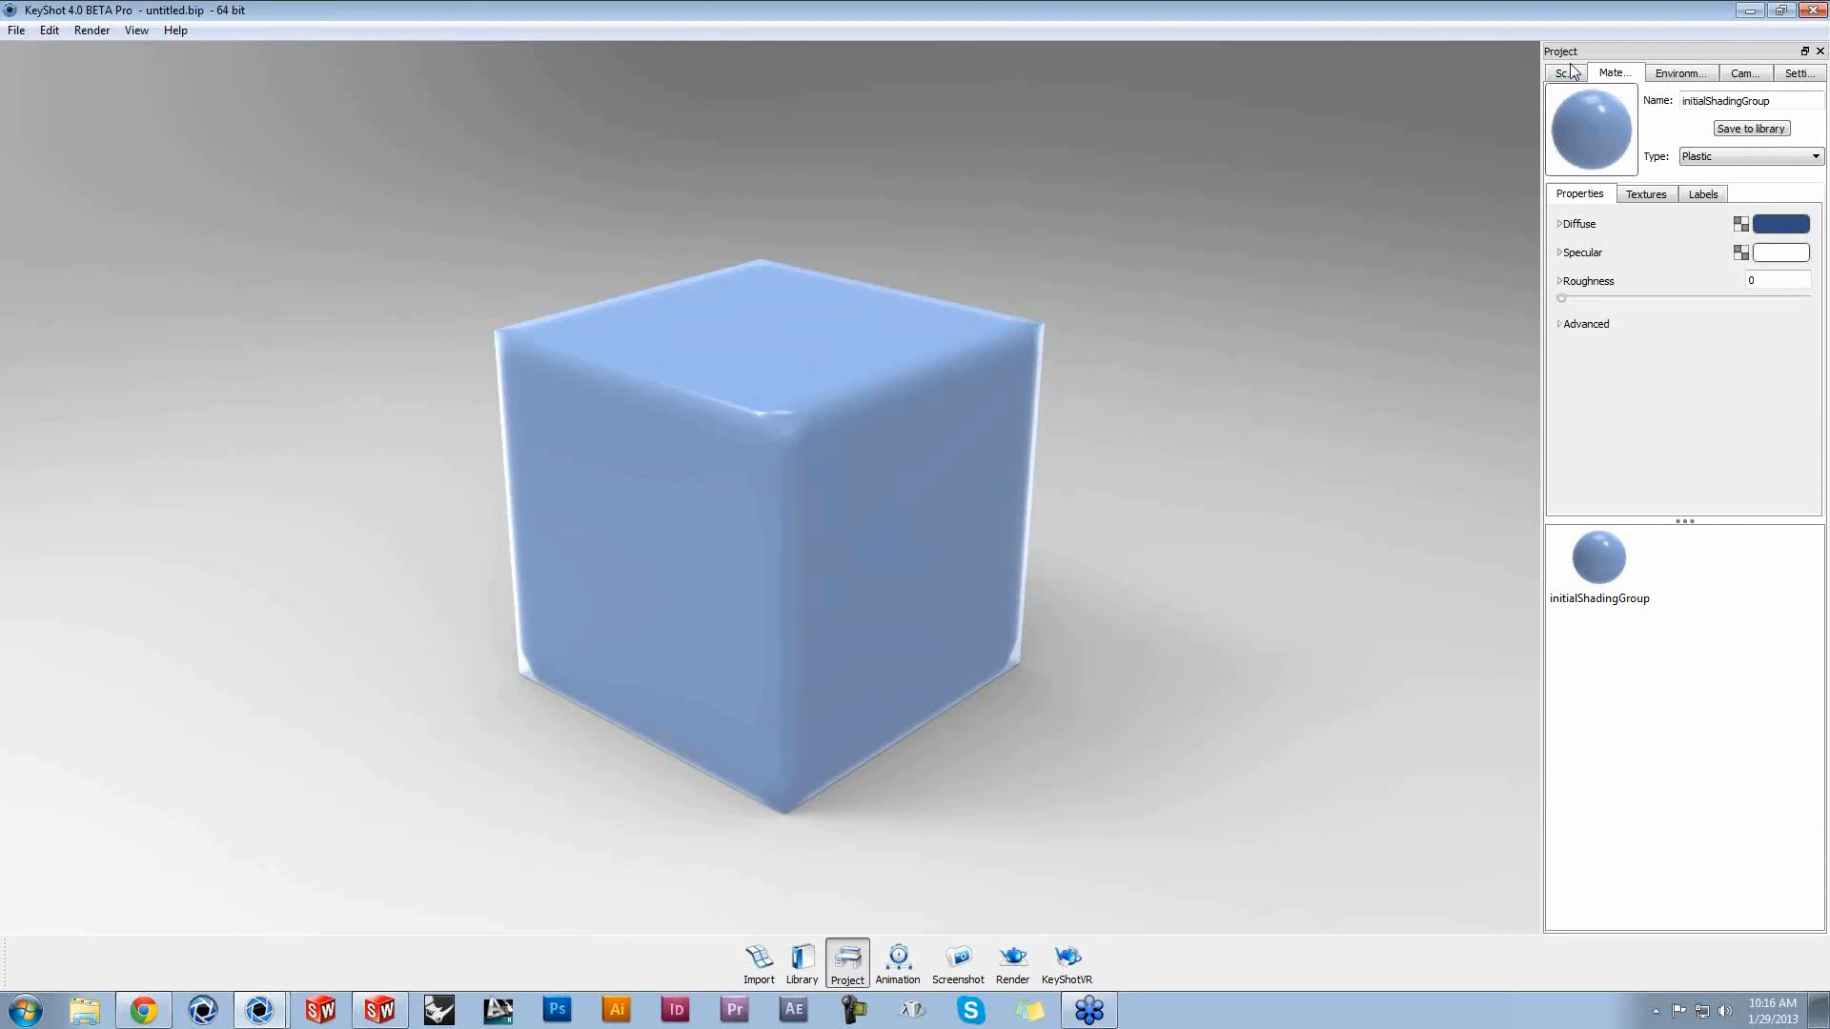
Step: Widen the Project panel slightly and set the cube part's rounded edges radius to .005
{"action": "left_click_drag", "start_coordinate": [1541, 84], "coordinate": [1518, 85]}
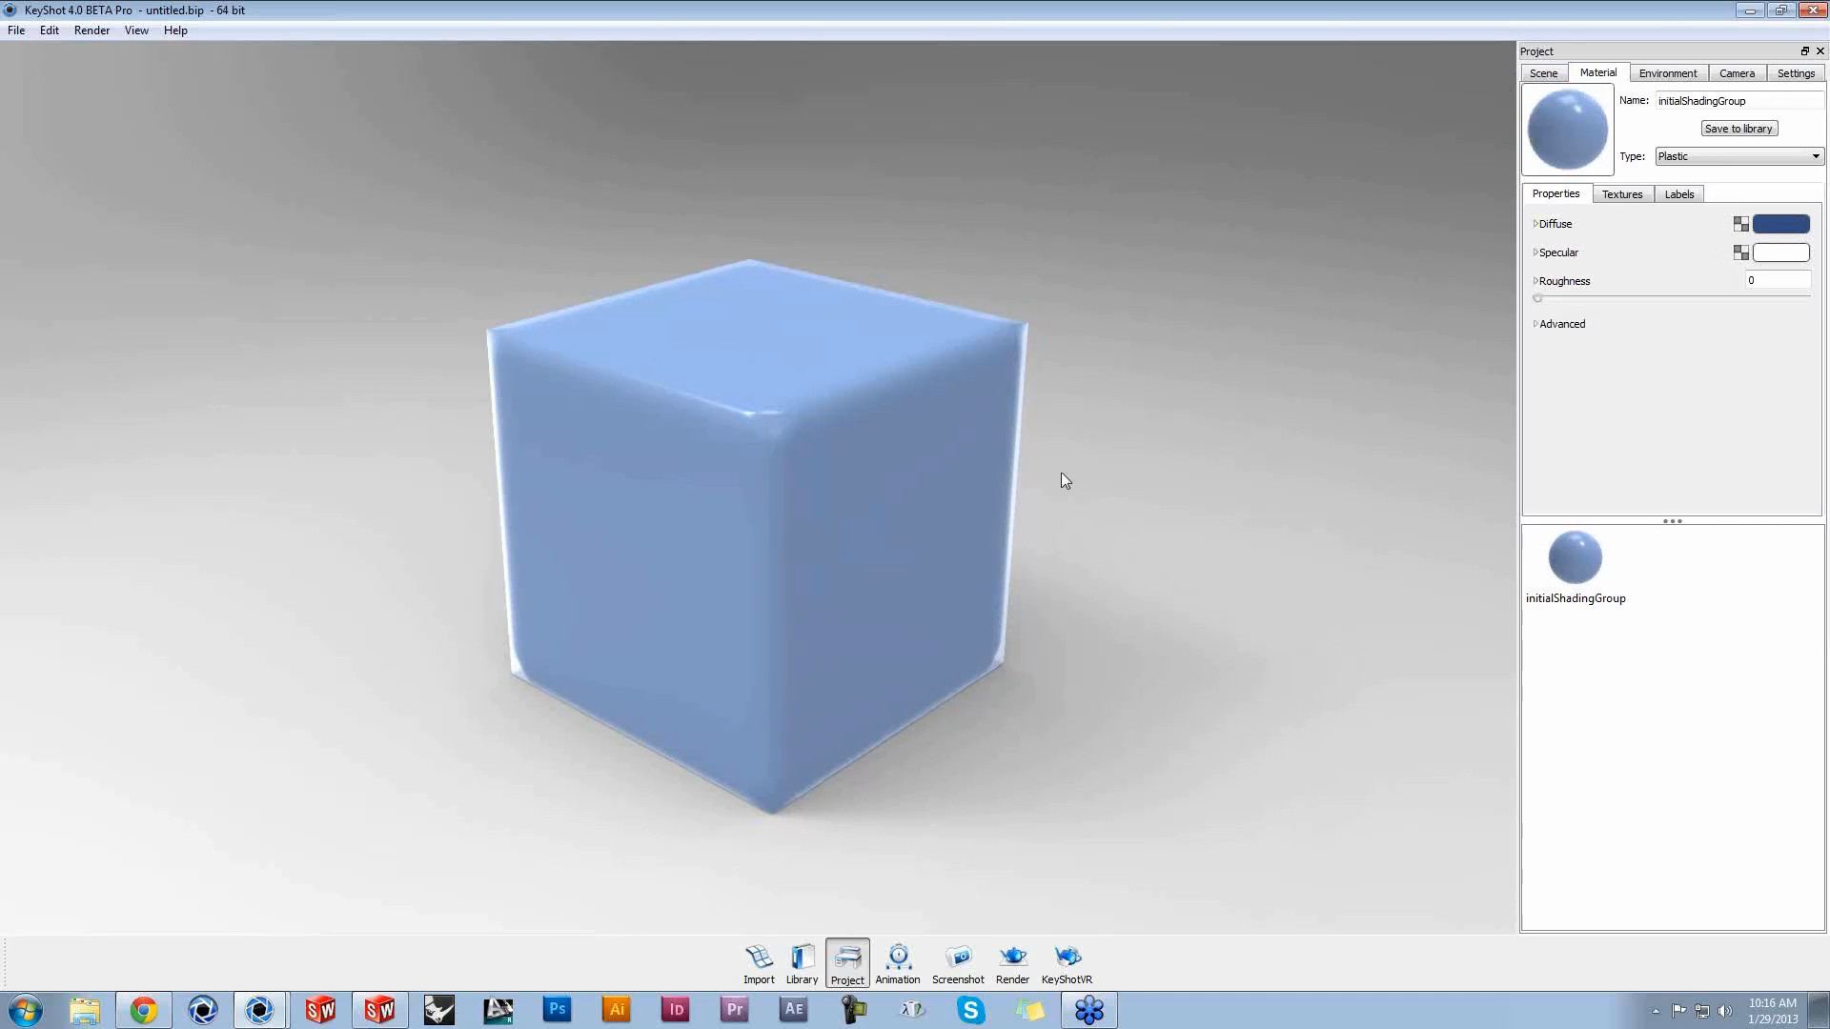
{"action": "left_click_drag", "start_coordinate": [1124, 523], "coordinate": [1118, 526]}
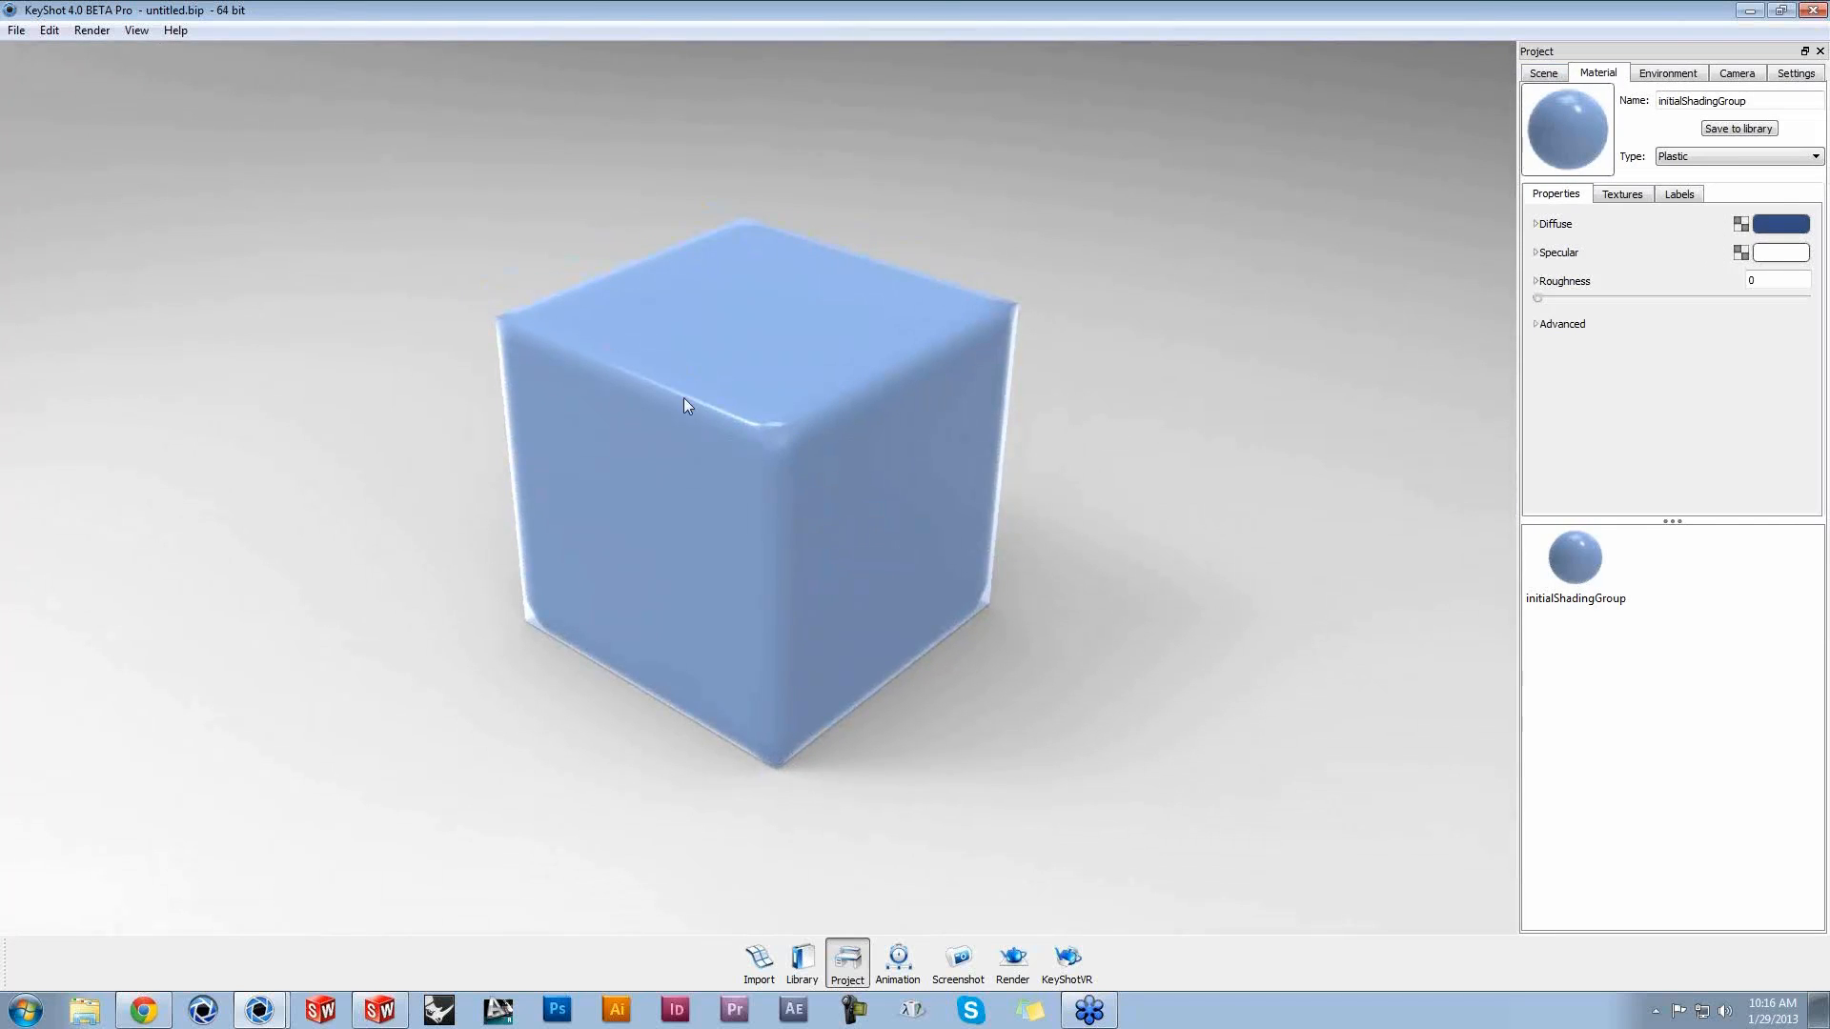
{"action": "left_click", "coordinate": [1545, 76]}
{"action": "left_click_drag", "start_coordinate": [1774, 615], "coordinate": [1714, 615]}
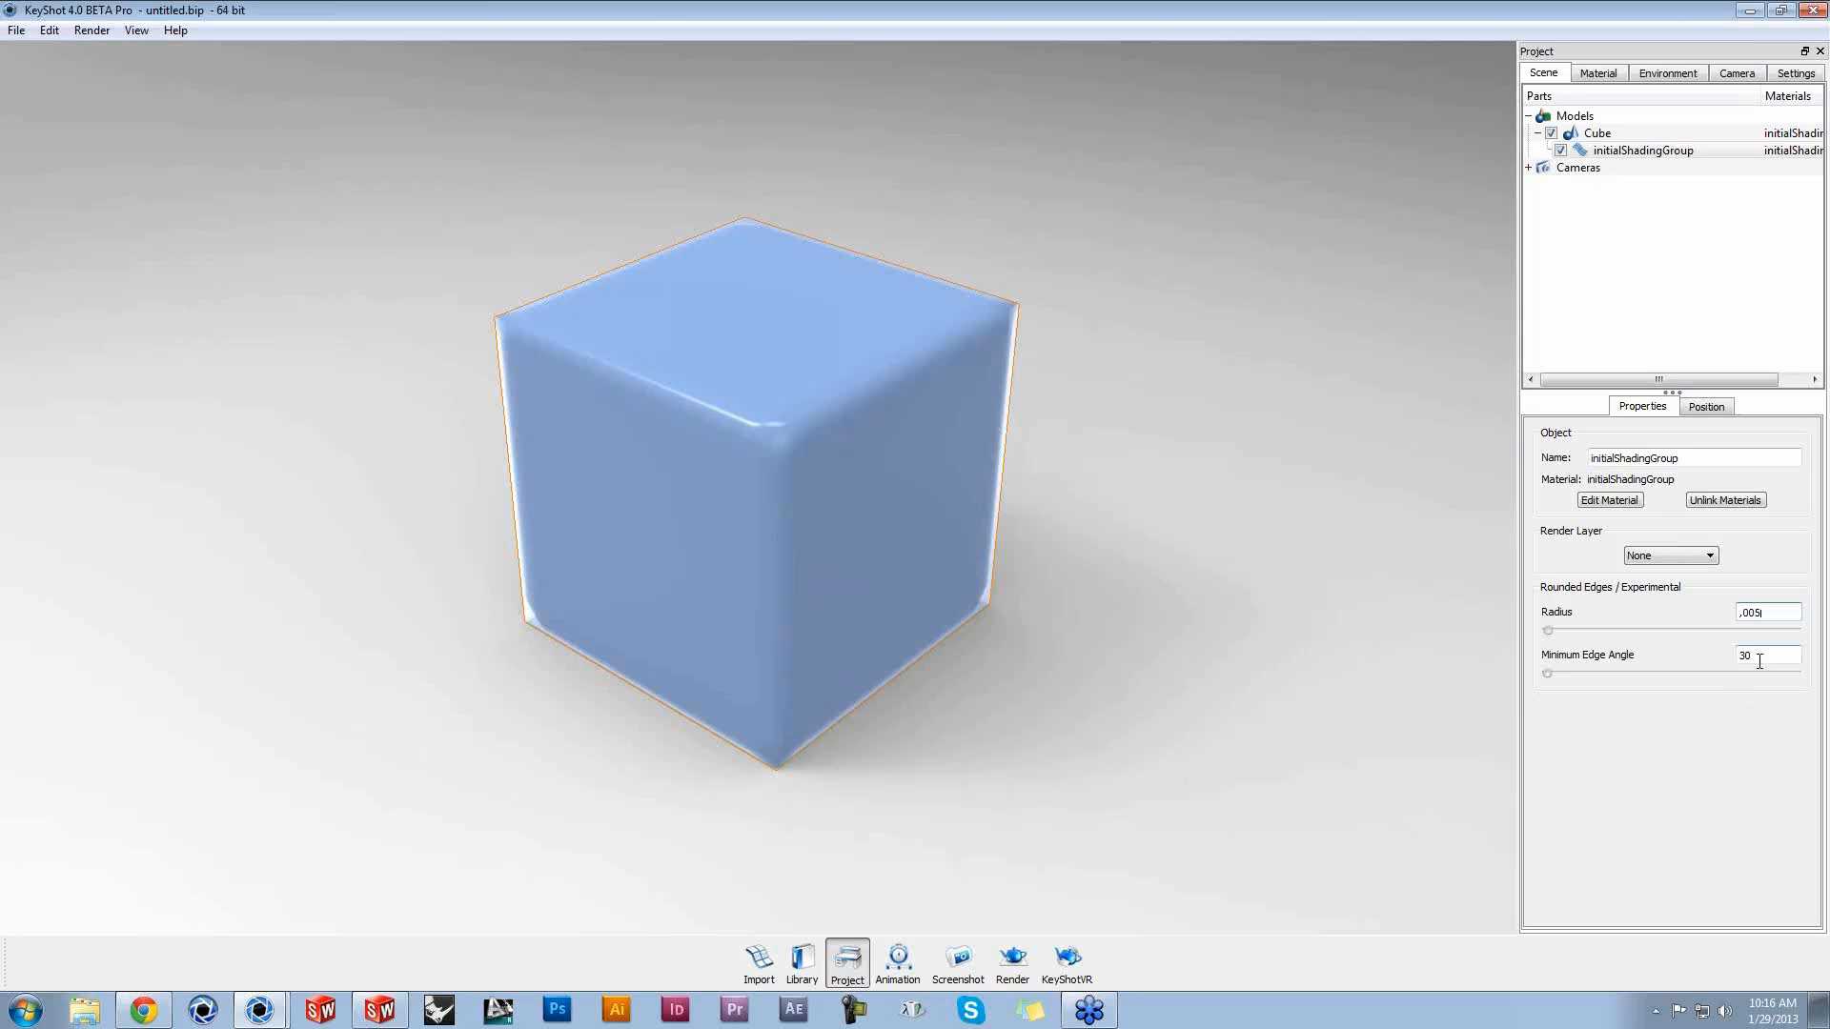
{"action": "key", "text": "Return"}
Step: Inspect the cube's edges up close and set the rounded edges radius to .05
{"action": "scroll", "coordinate": [818, 517], "scroll_direction": "up", "scroll_amount": 6}
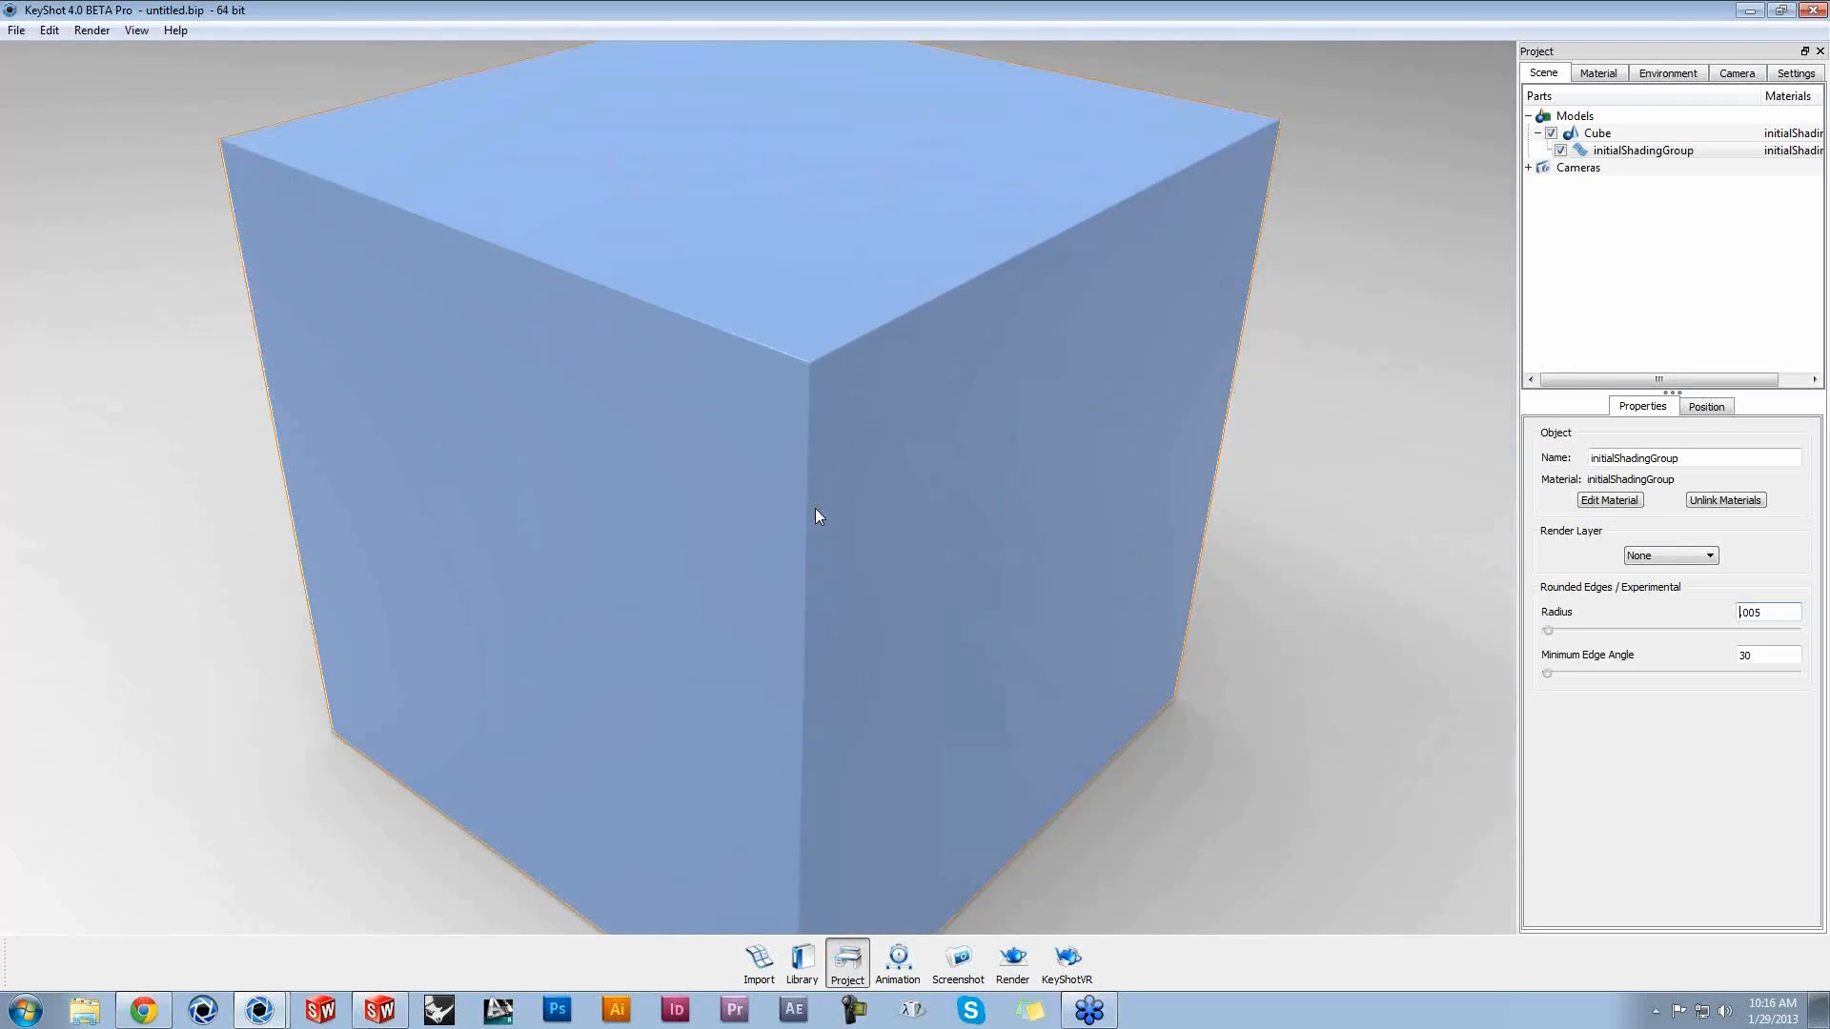
{"action": "left_click_drag", "start_coordinate": [815, 509], "coordinate": [892, 495]}
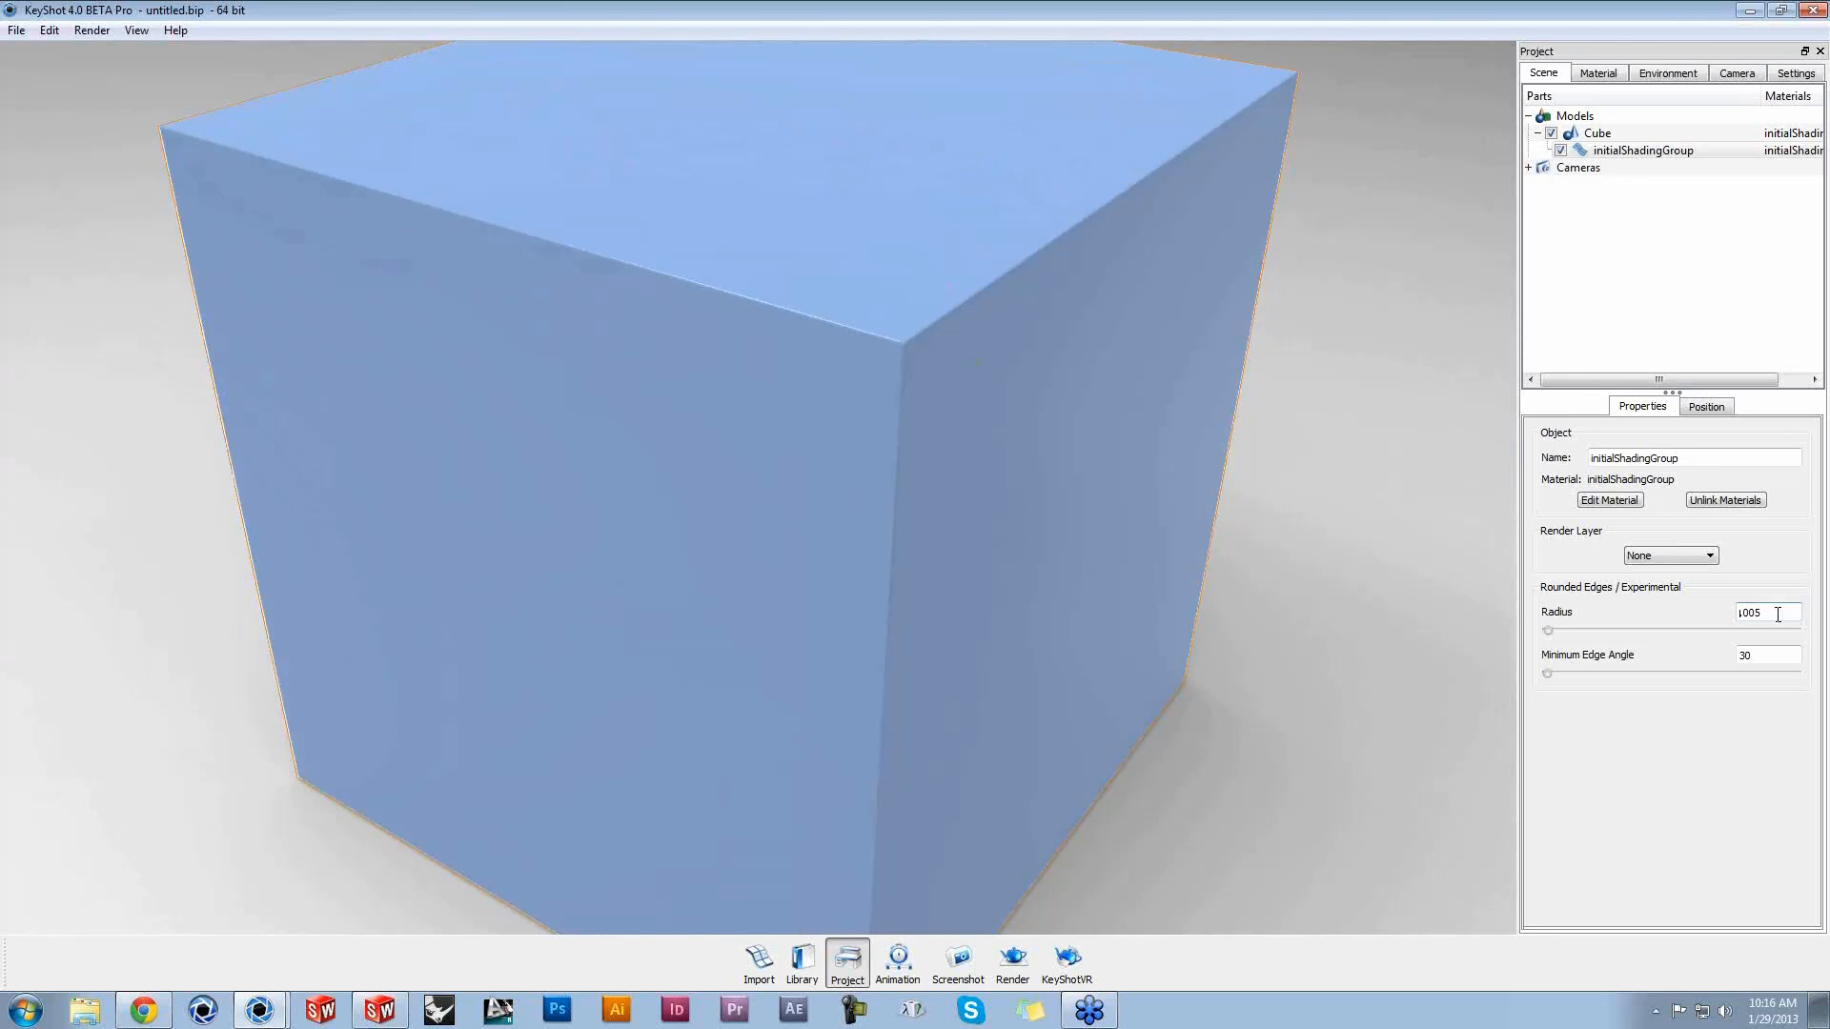
{"action": "left_click_drag", "start_coordinate": [1777, 615], "coordinate": [1703, 615]}
{"action": "type", "text": ".05"}
{"action": "key", "text": "Return"}
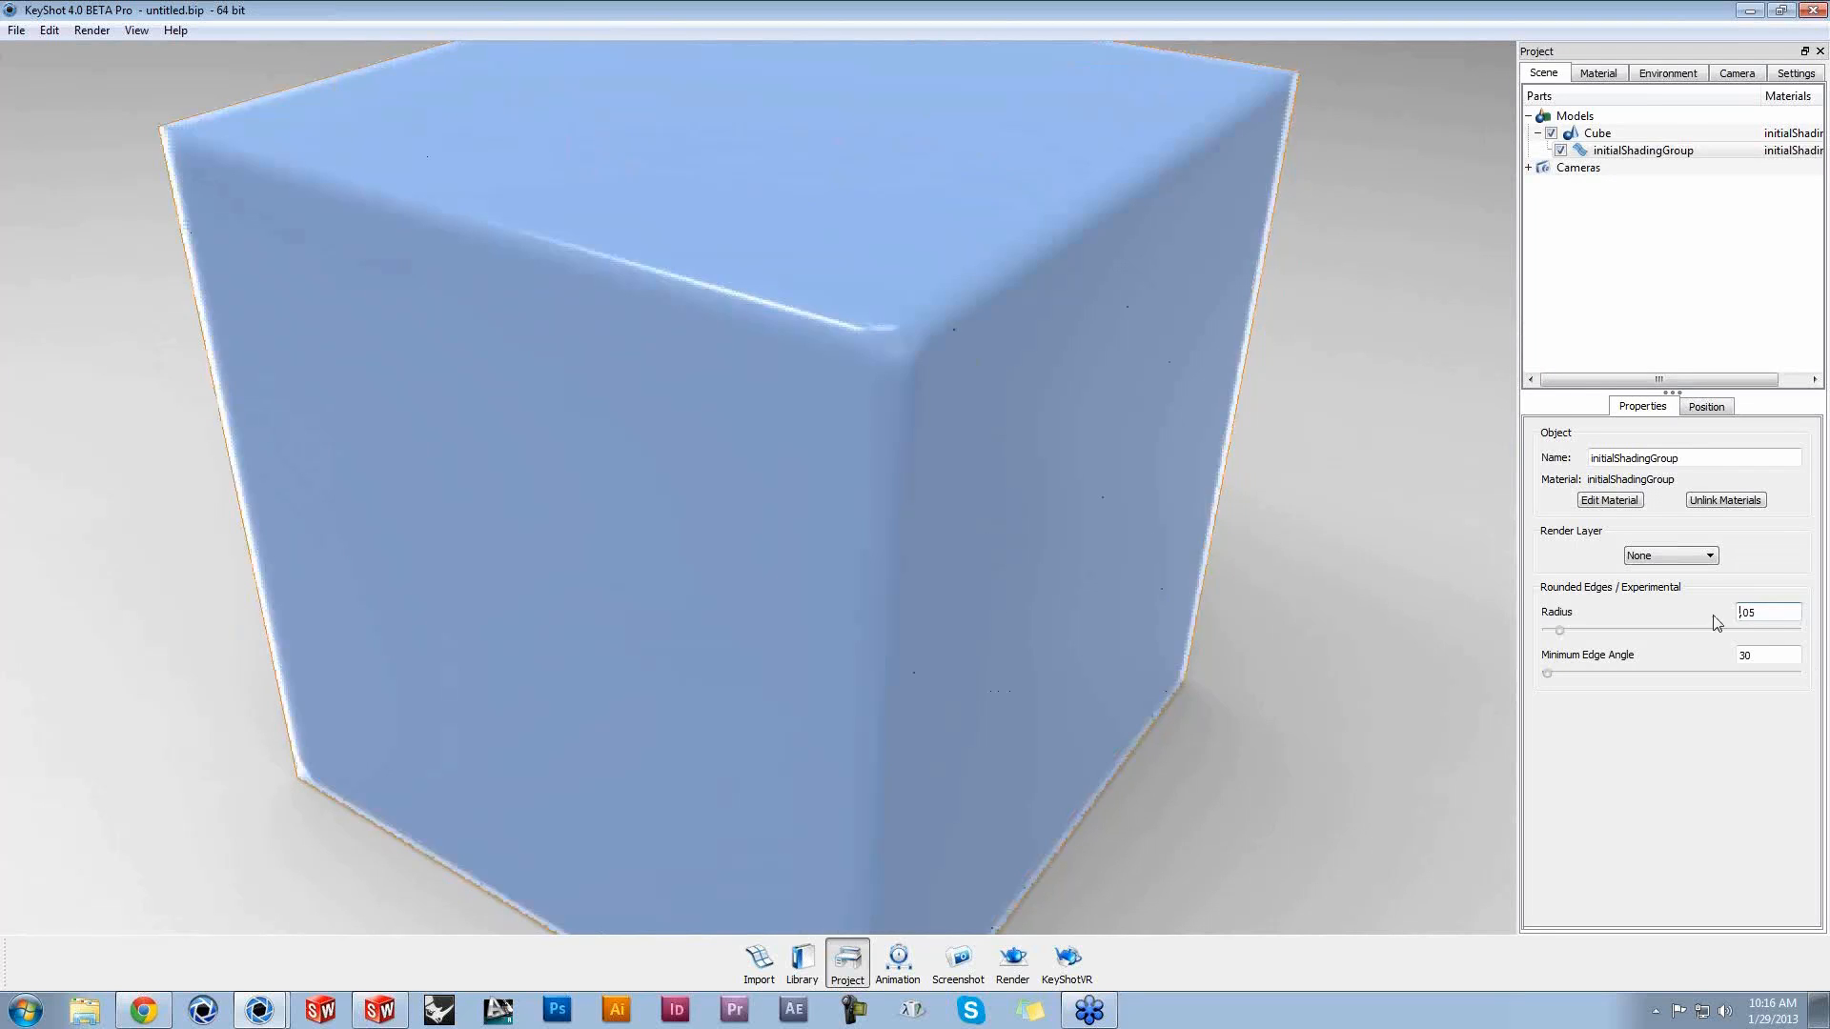
Step: Try a minimum edge angle of about 94 on the cube, and settle on 59.25
{"action": "left_click_drag", "start_coordinate": [1298, 768], "coordinate": [1332, 738]}
{"action": "scroll", "coordinate": [1213, 758], "scroll_direction": "down", "scroll_amount": 1}
{"action": "left_click_drag", "start_coordinate": [1548, 673], "coordinate": [1659, 693]}
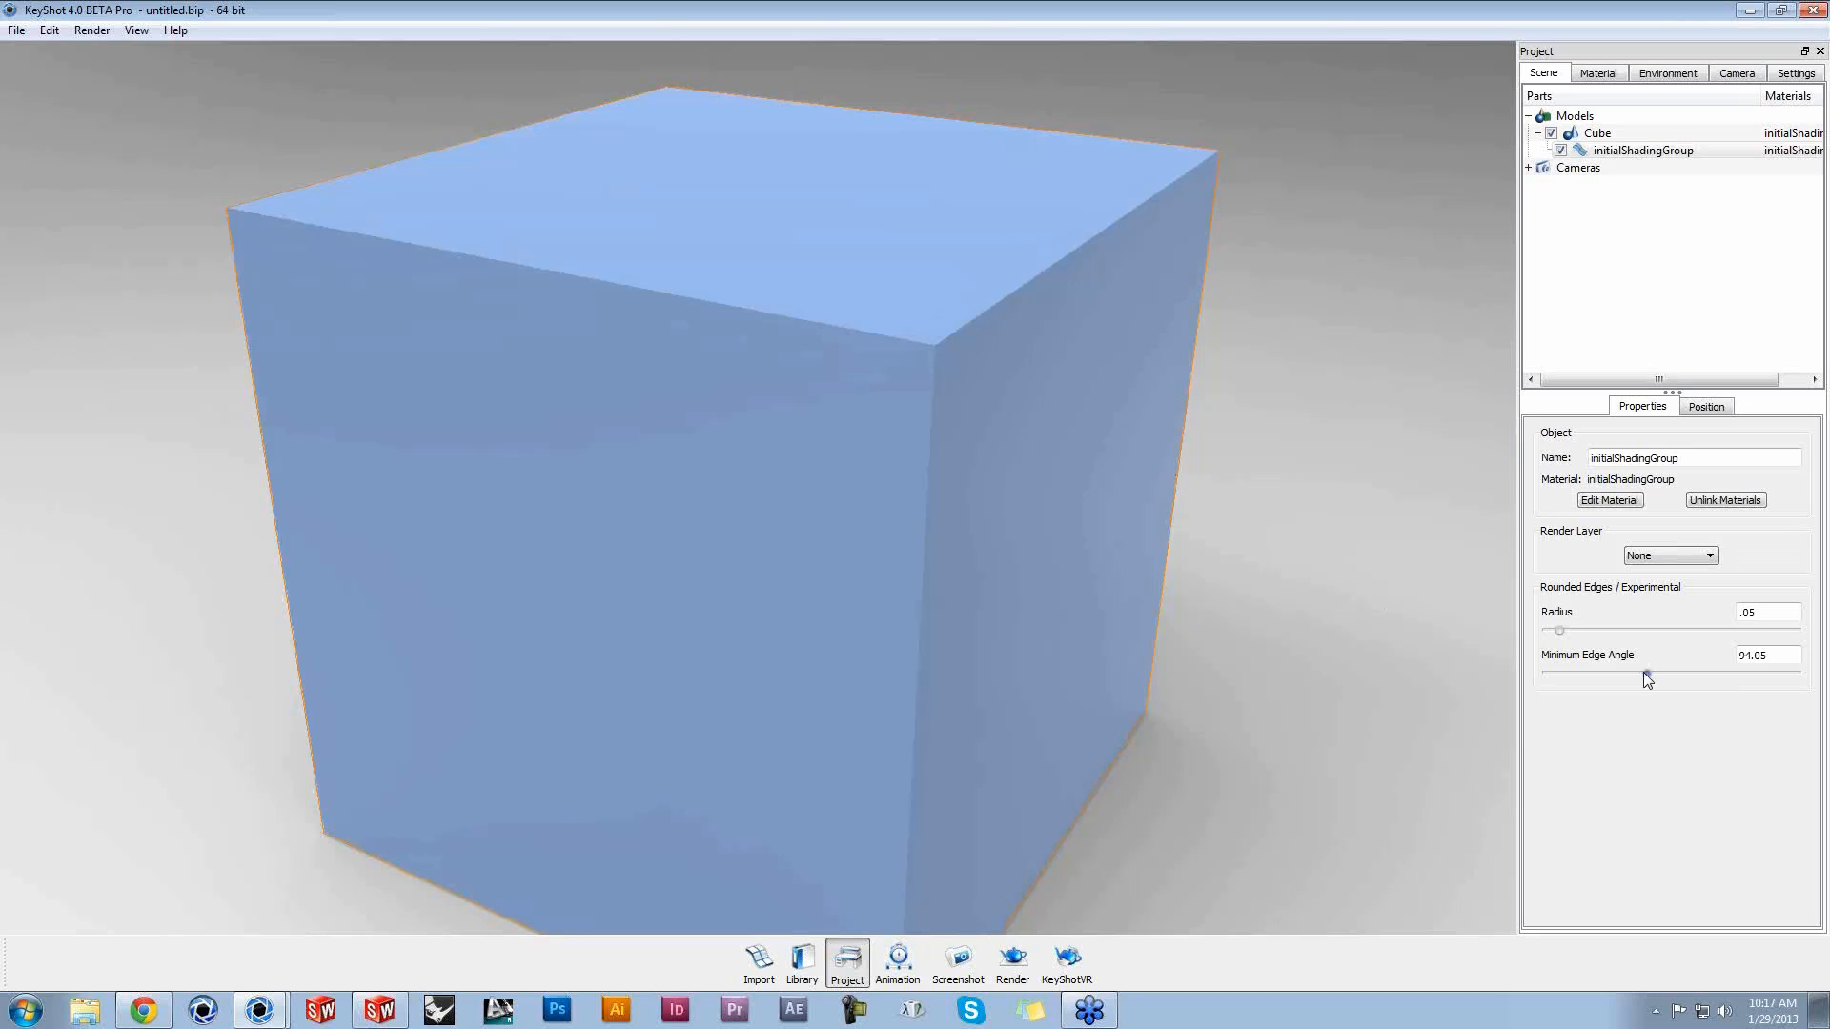
{"action": "left_click_drag", "start_coordinate": [1644, 674], "coordinate": [1595, 674]}
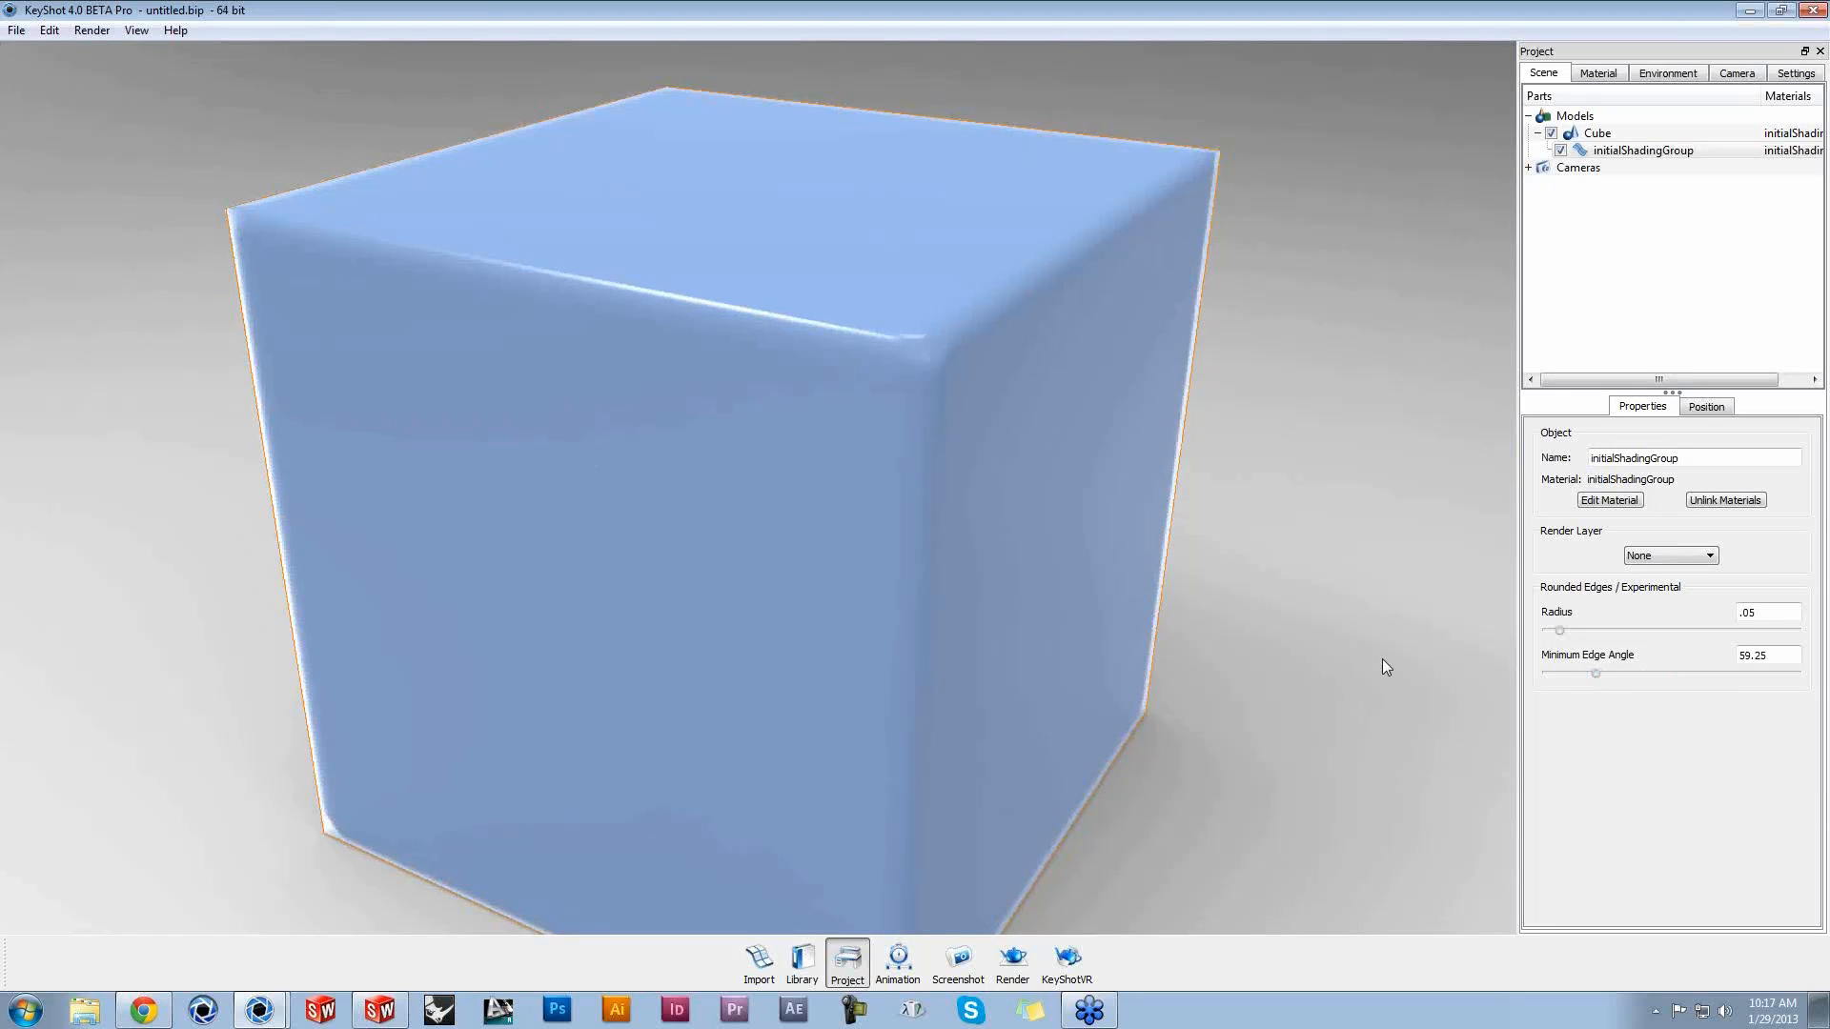
Step: Close the second KeyShot instance, discarding the cube scene's changes, and return to the license plate frame scene
{"action": "scroll", "coordinate": [1353, 703], "scroll_direction": "down", "scroll_amount": 1}
{"action": "scroll", "coordinate": [1334, 715], "scroll_direction": "down", "scroll_amount": 1}
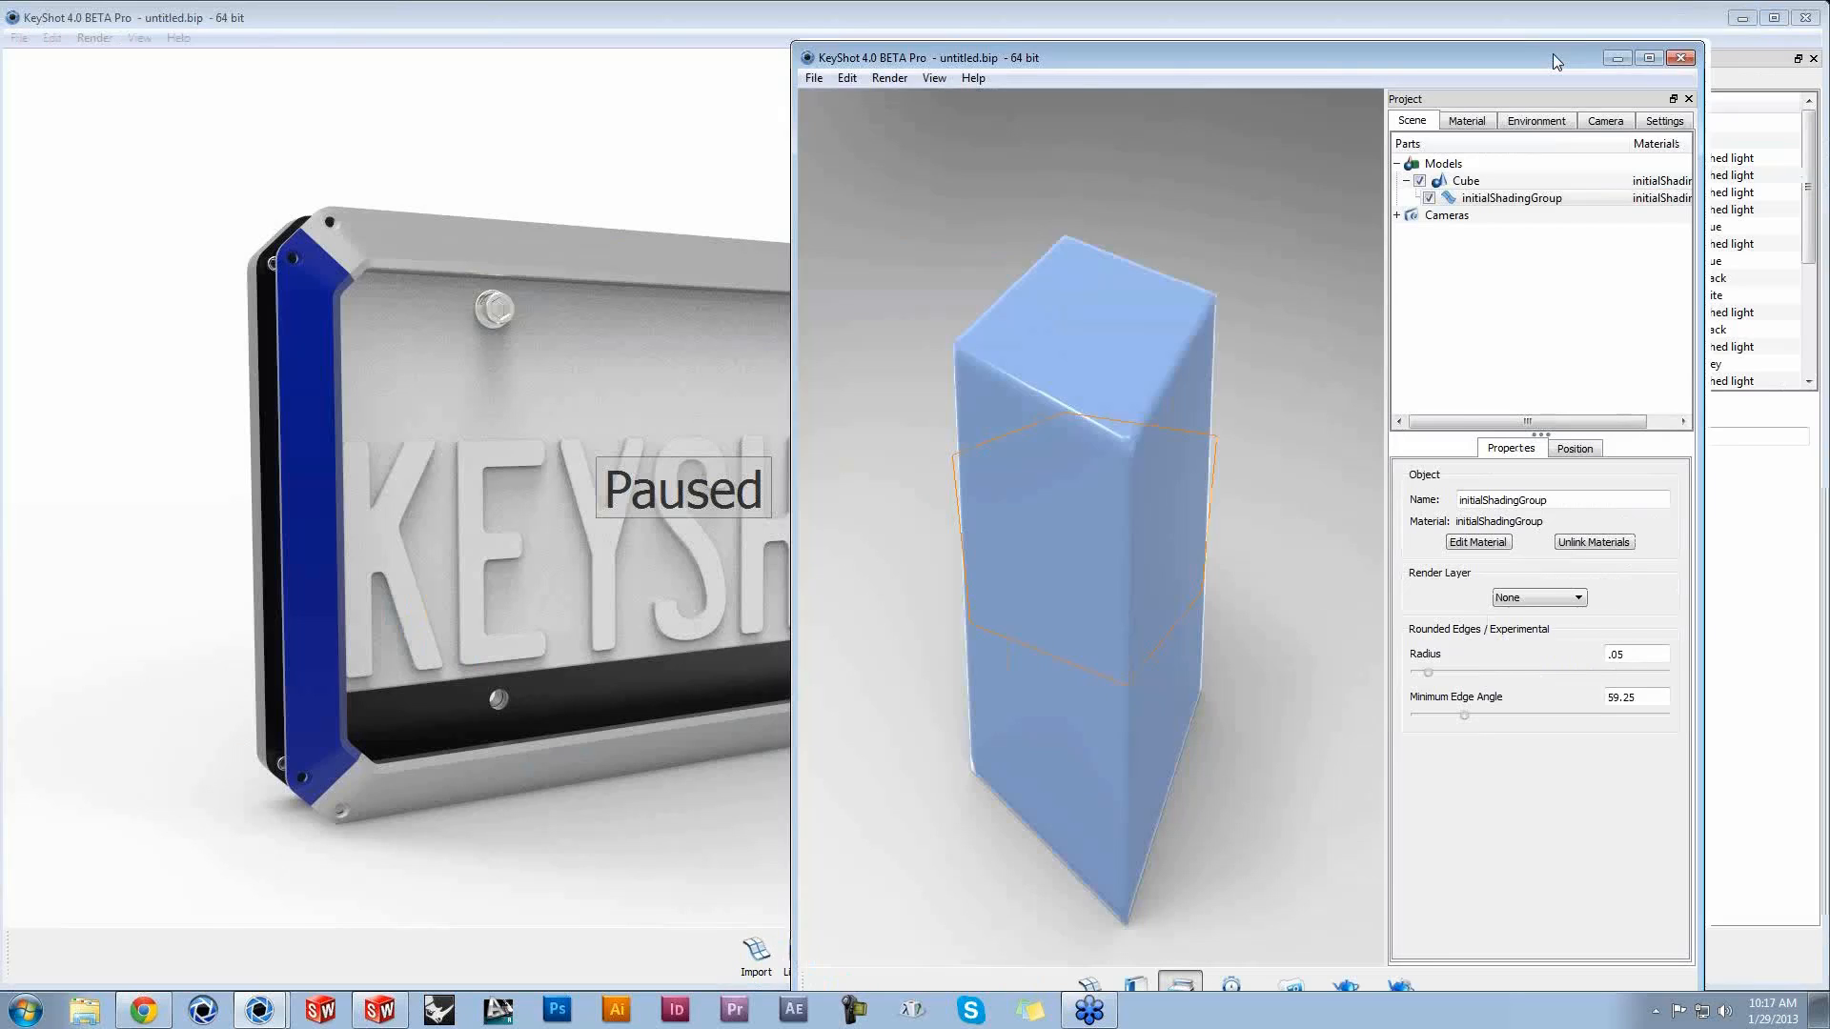
{"action": "left_click_drag", "start_coordinate": [1552, 59], "coordinate": [1541, 62]}
{"action": "left_click", "coordinate": [1669, 60]}
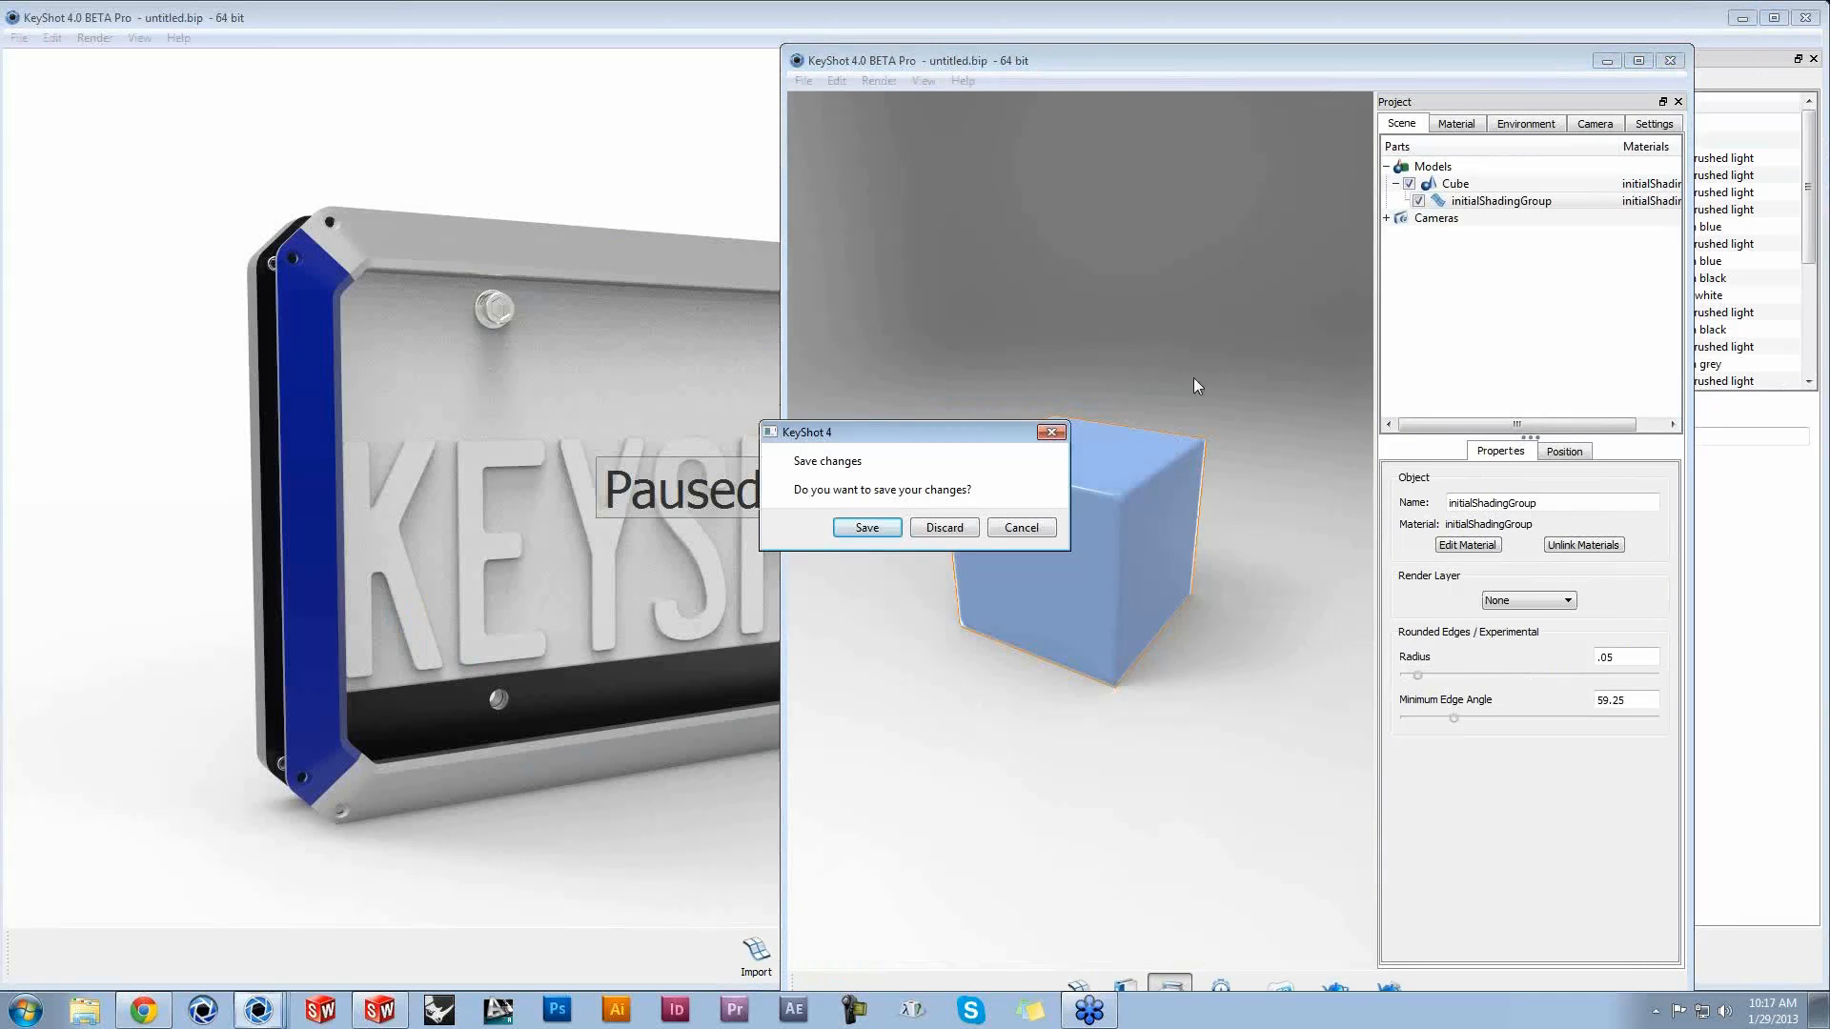
{"action": "left_click", "coordinate": [953, 530]}
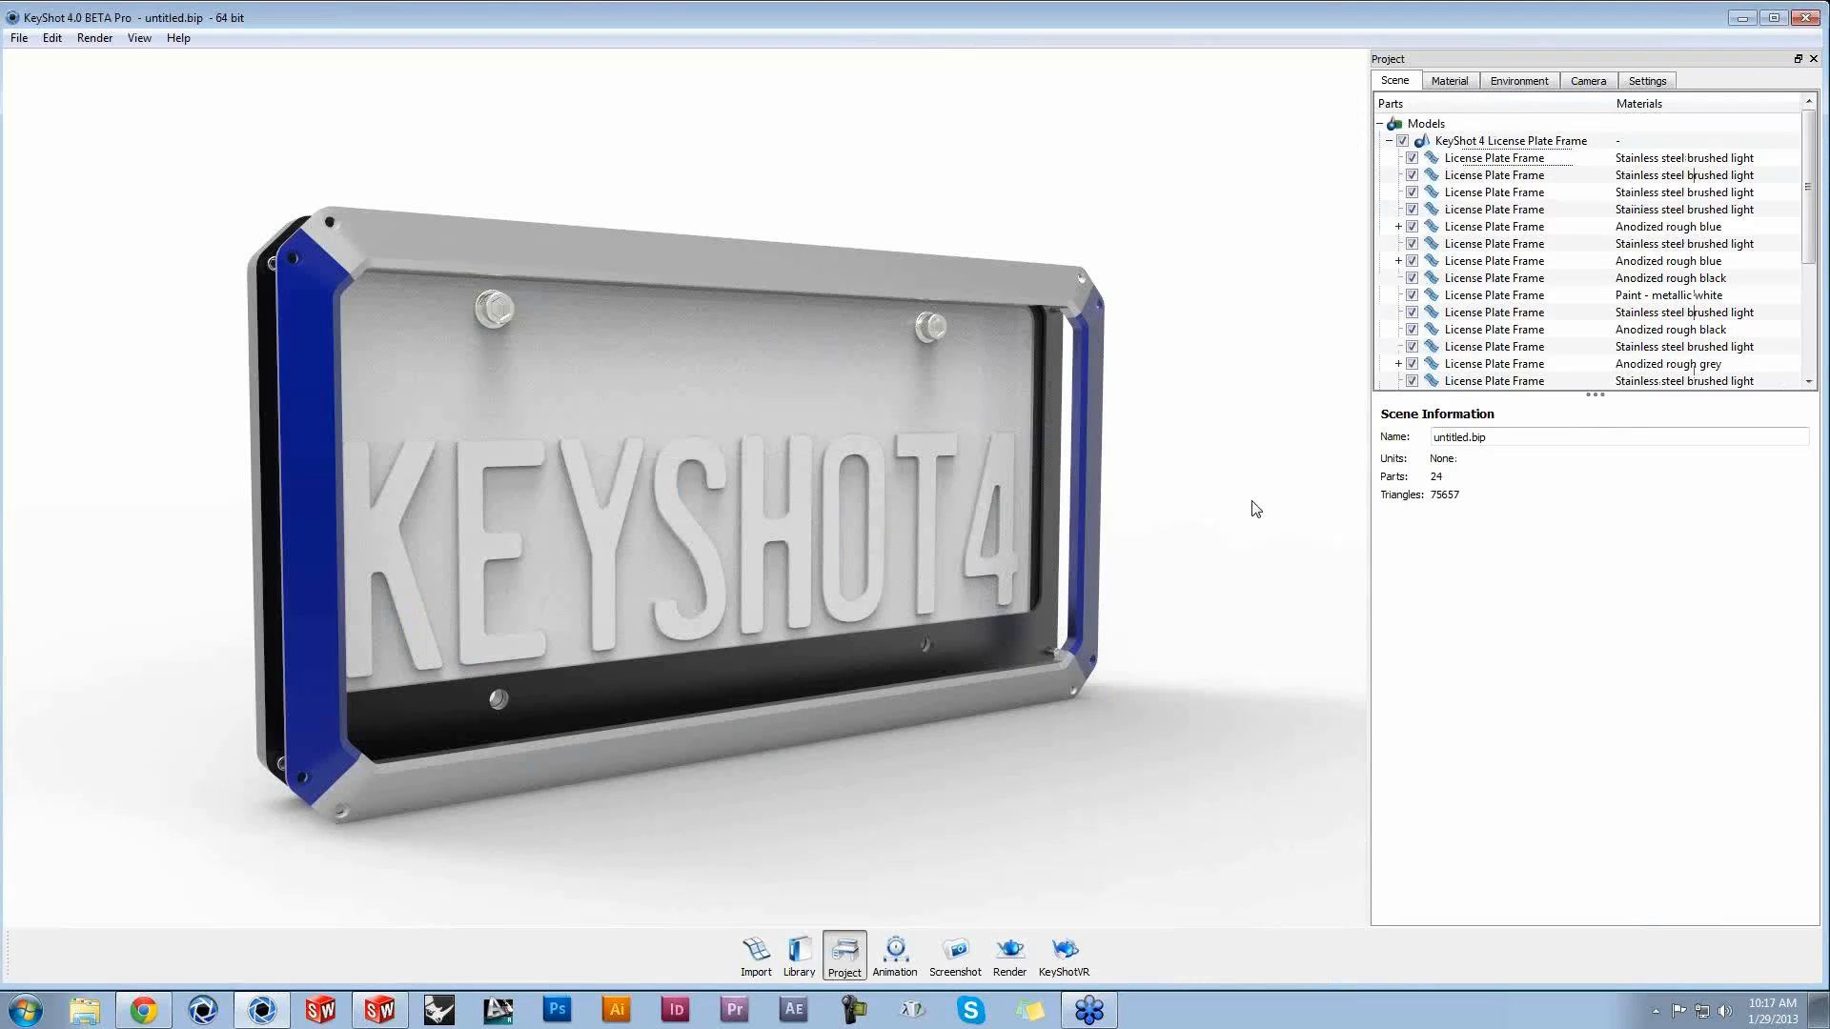
{"action": "left_click_drag", "start_coordinate": [1163, 788], "coordinate": [1101, 791]}
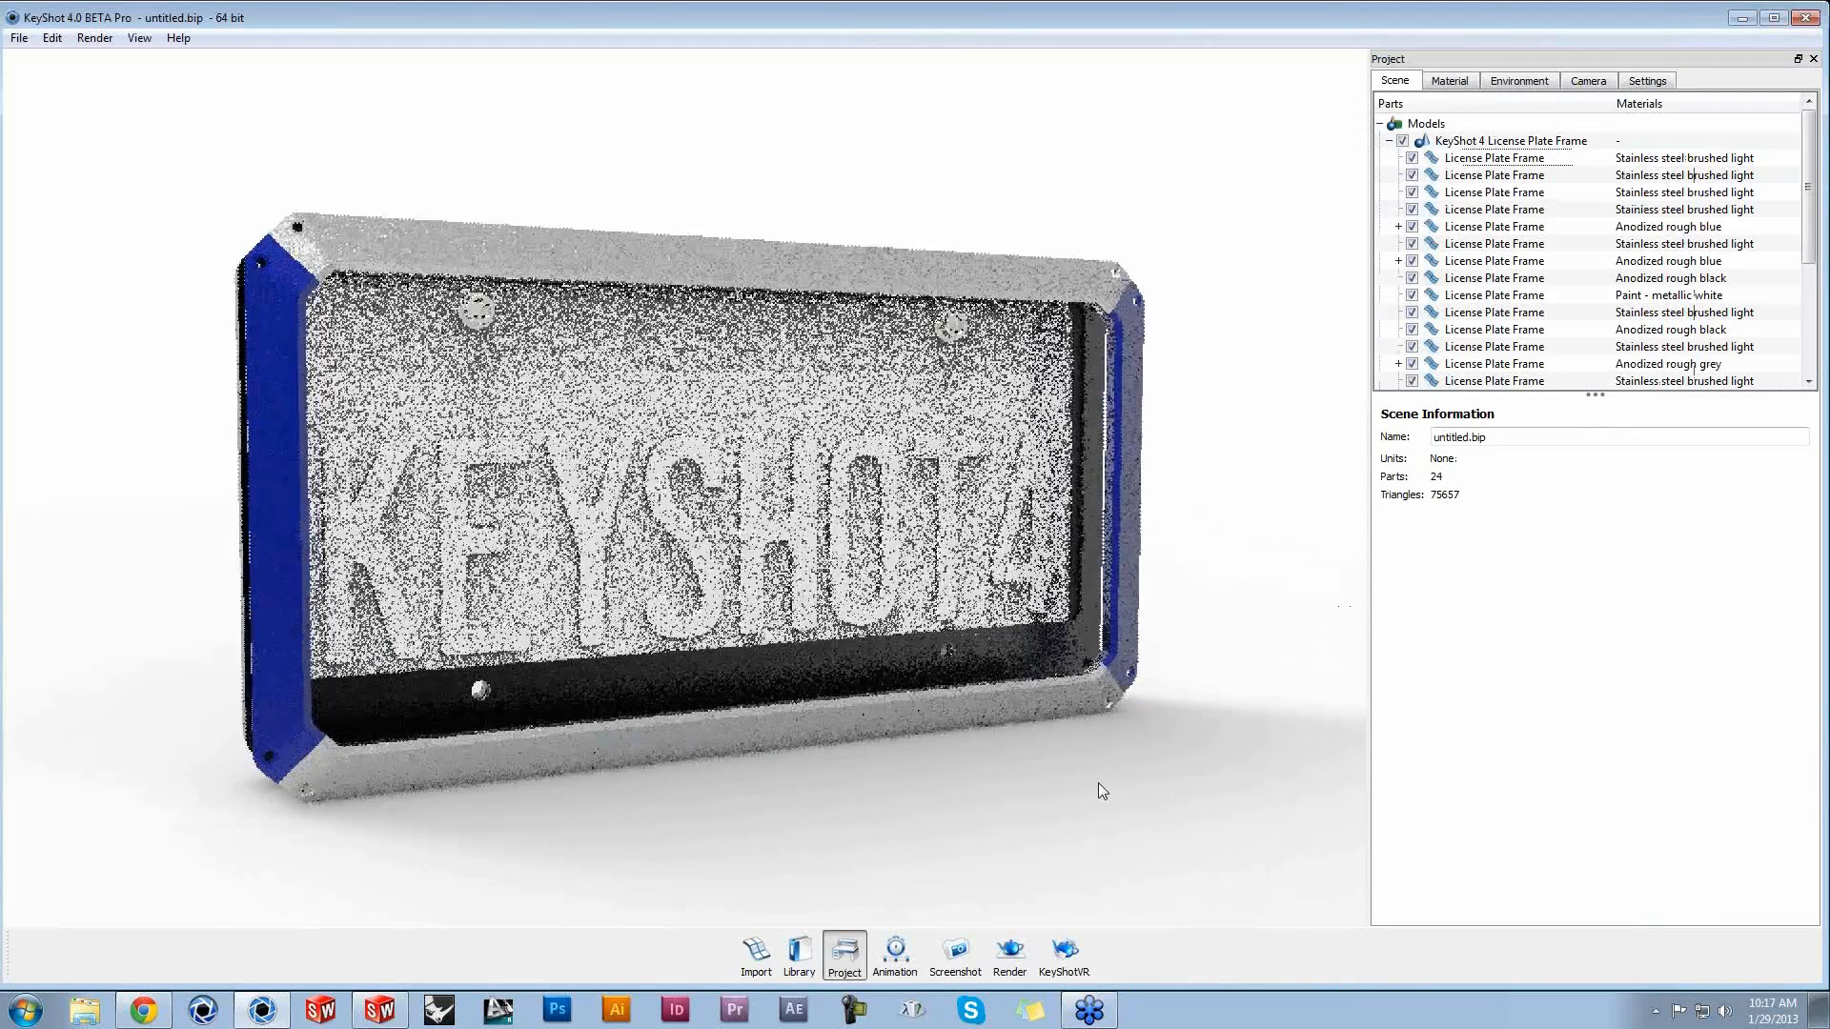
Step: Return the animation to its start, disable the blue frame part's translation, and put the animation timeline away
{"action": "key", "text": "a"}
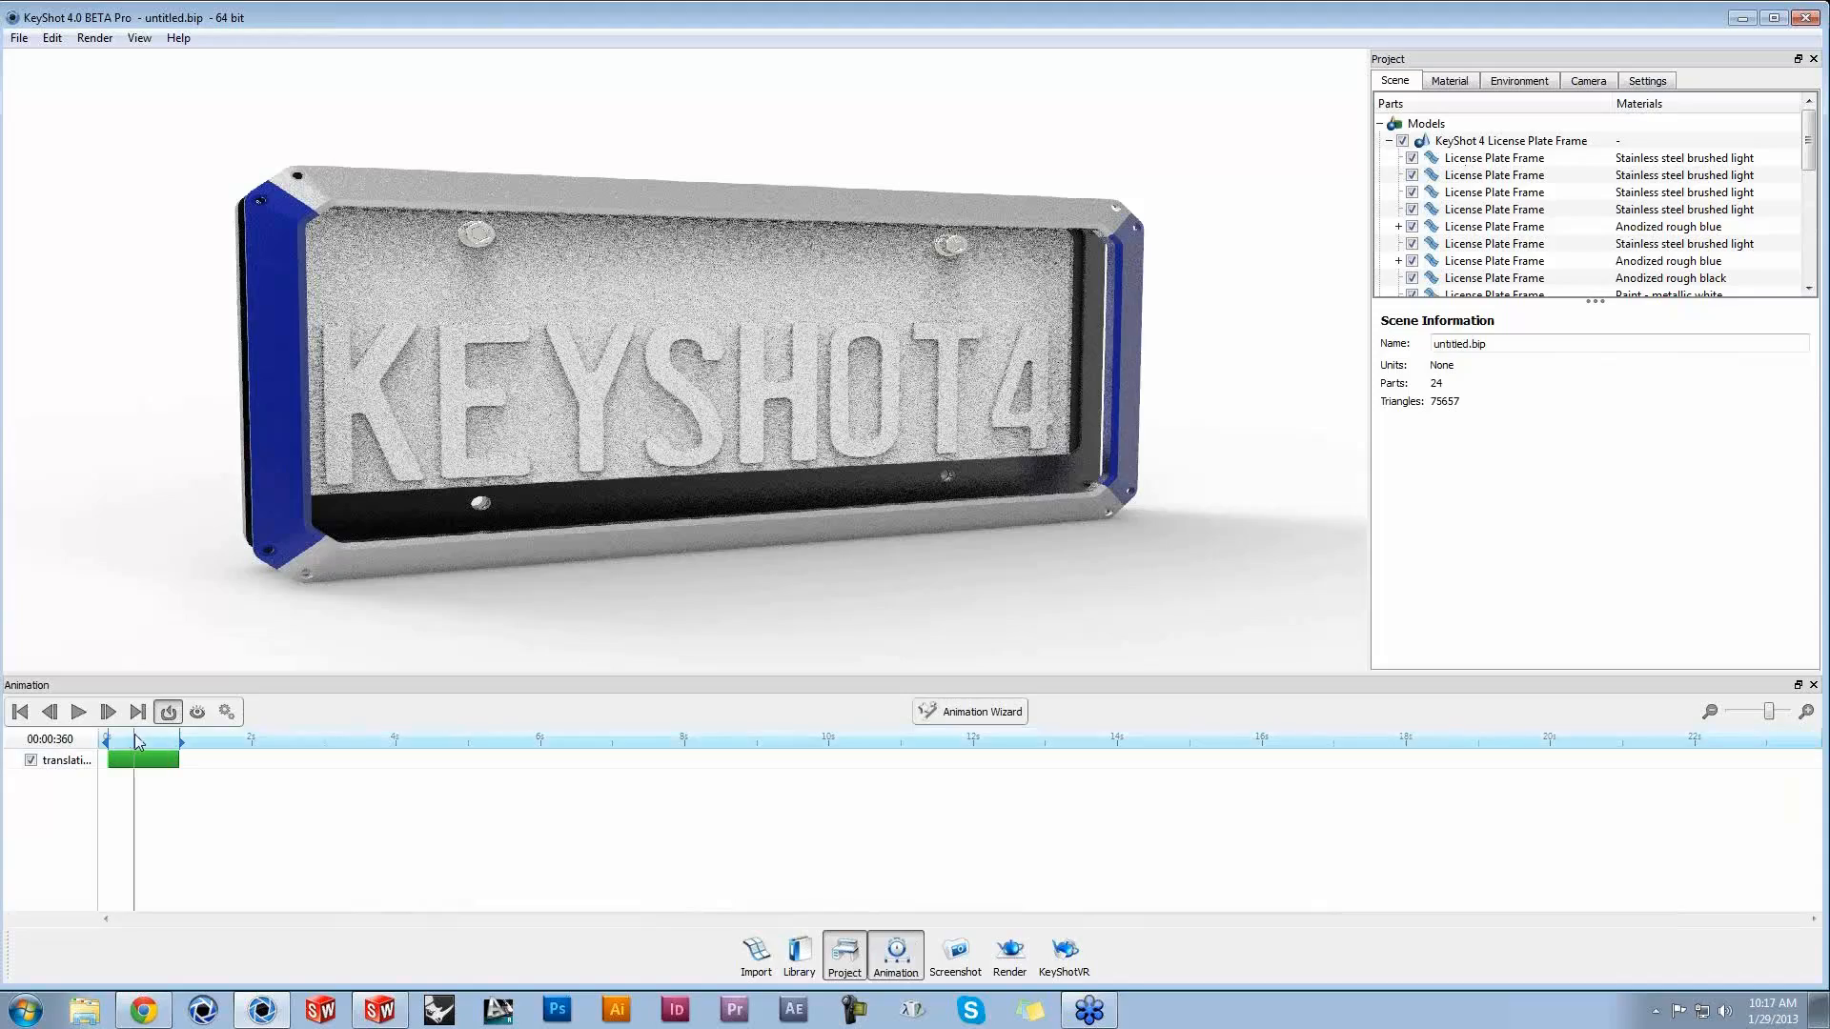
{"action": "left_click_drag", "start_coordinate": [143, 739], "coordinate": [95, 736]}
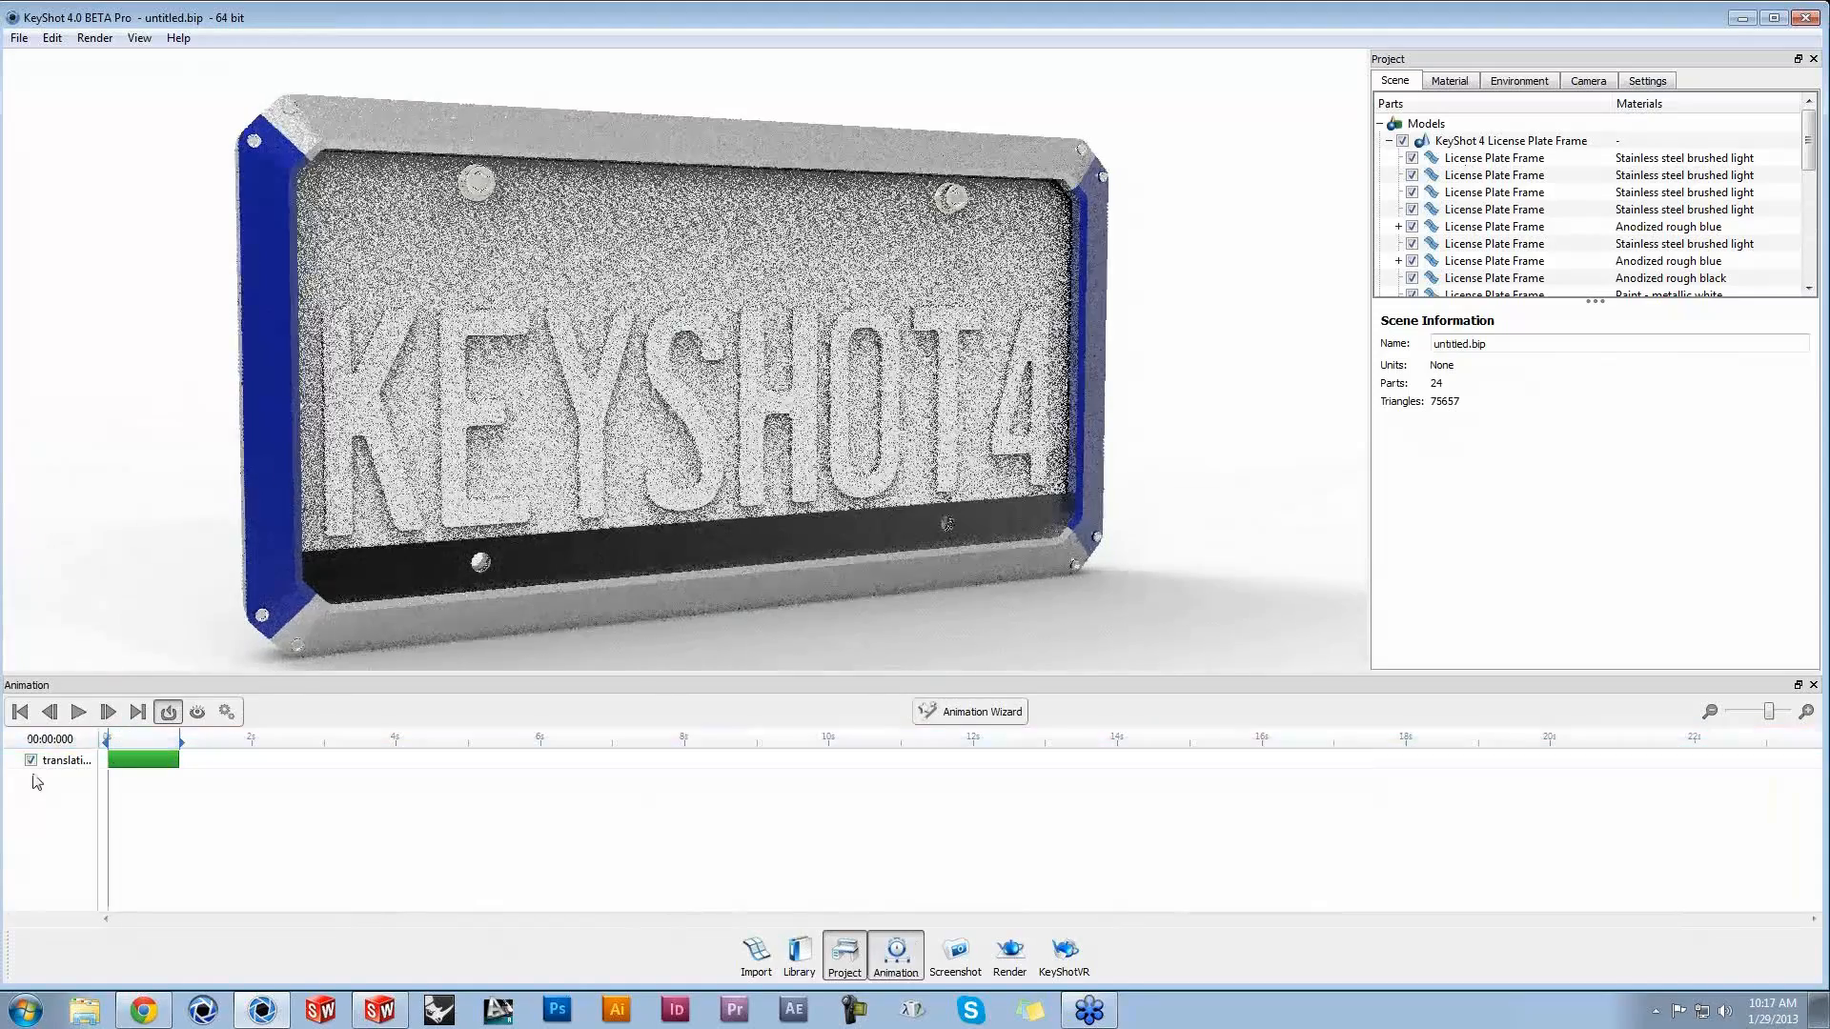
{"action": "left_click", "coordinate": [30, 761]}
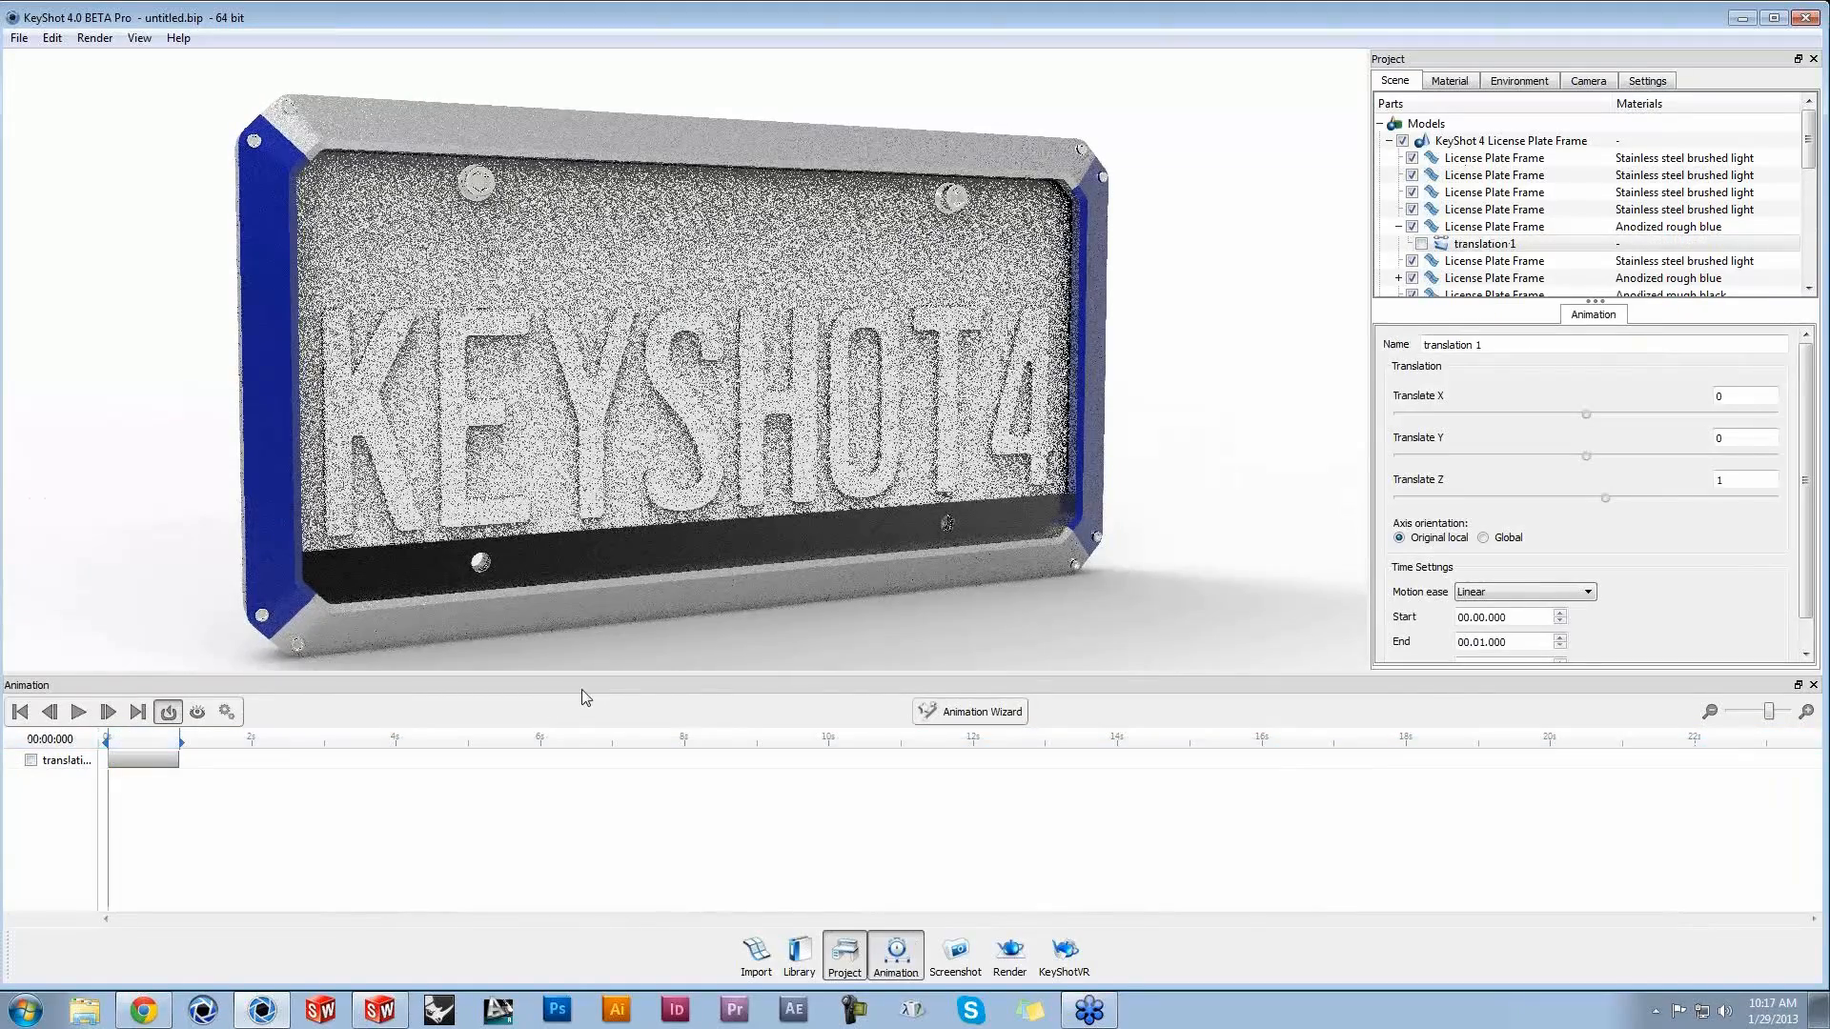
{"action": "key", "text": "a"}
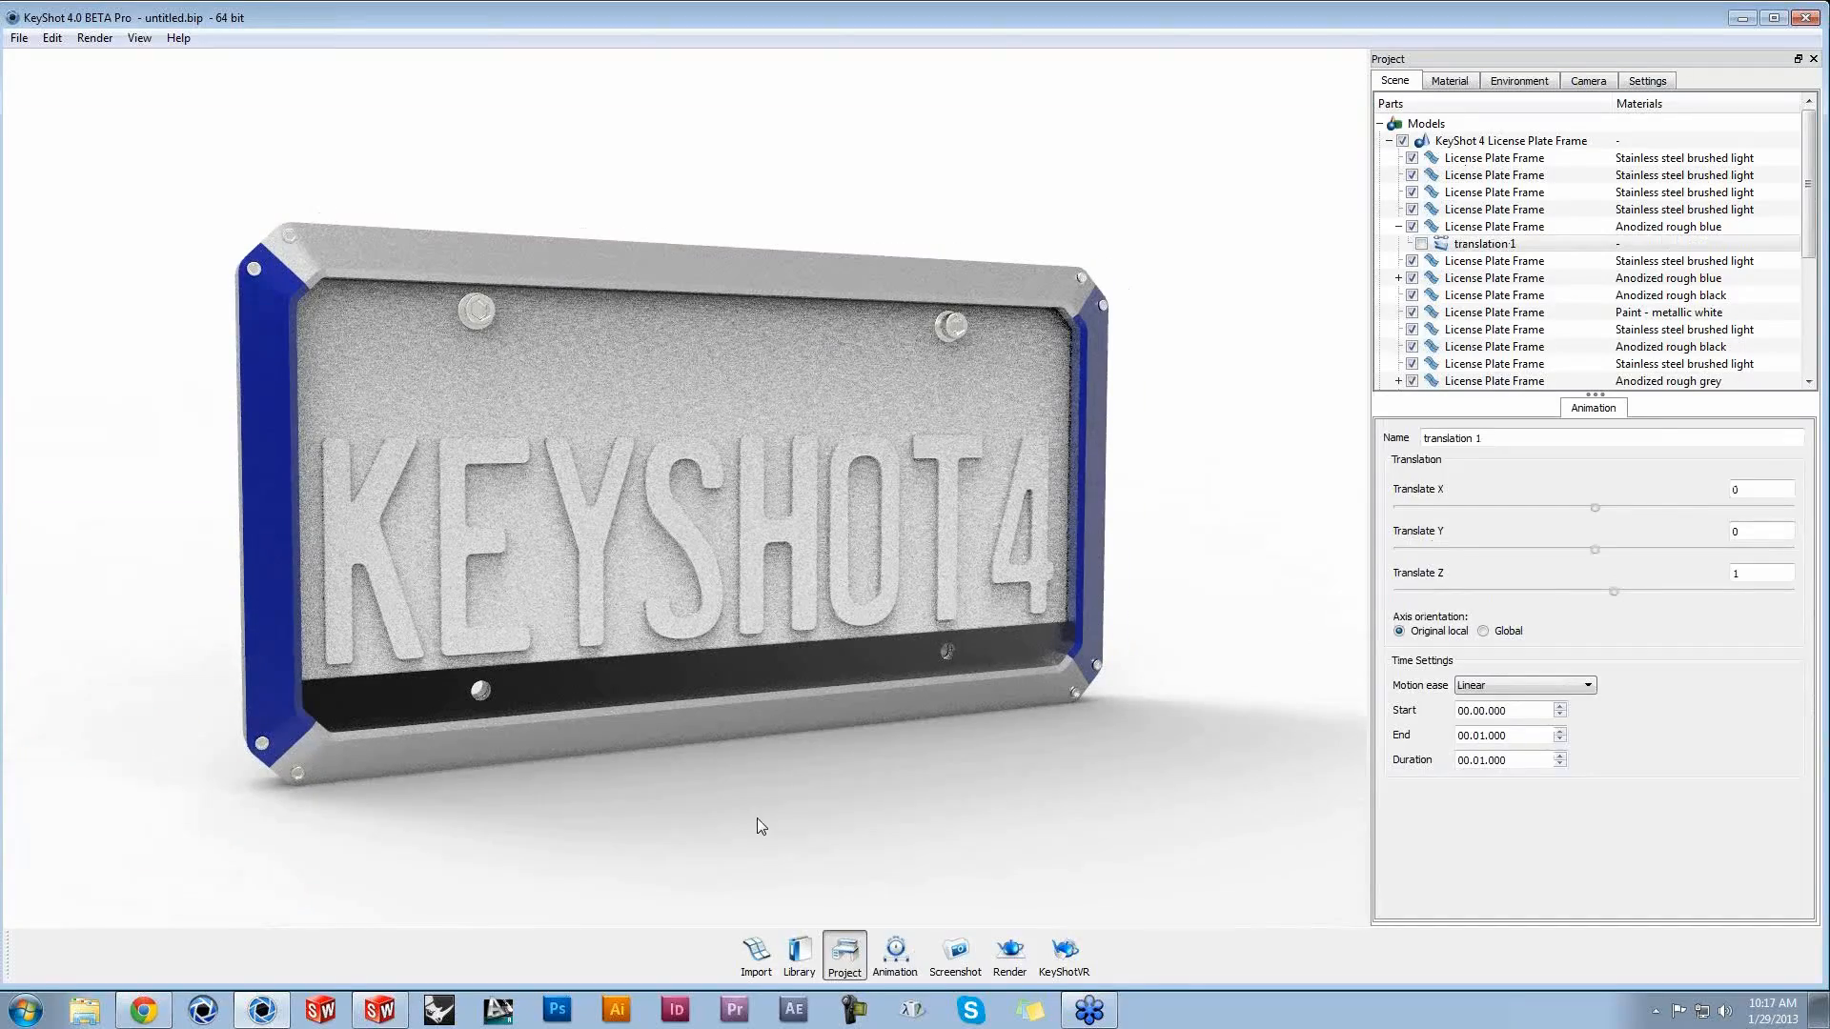
{"action": "middle_click_drag", "start_coordinate": [757, 817], "coordinate": [835, 804]}
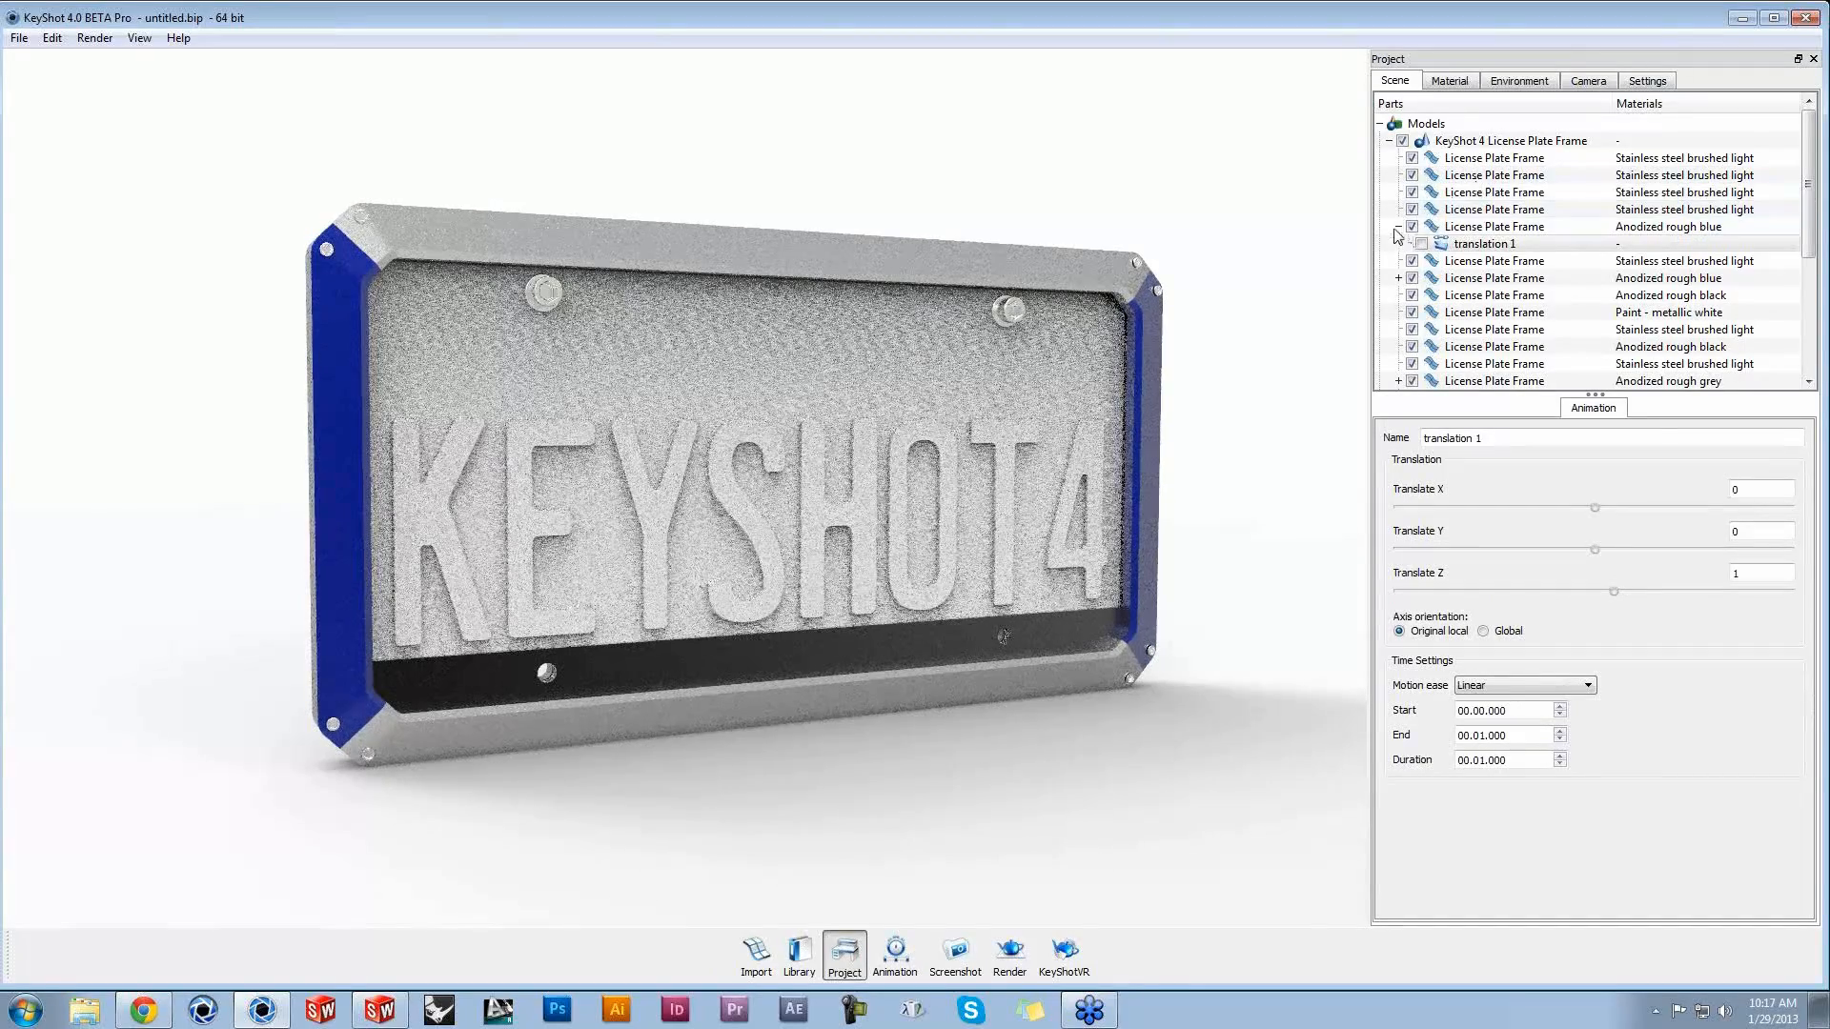
{"action": "left_click", "coordinate": [1399, 226]}
Step: Assign the whole KeyShot 4 License Plate Frame model to render Layer 0
{"action": "left_click", "coordinate": [1493, 141]}
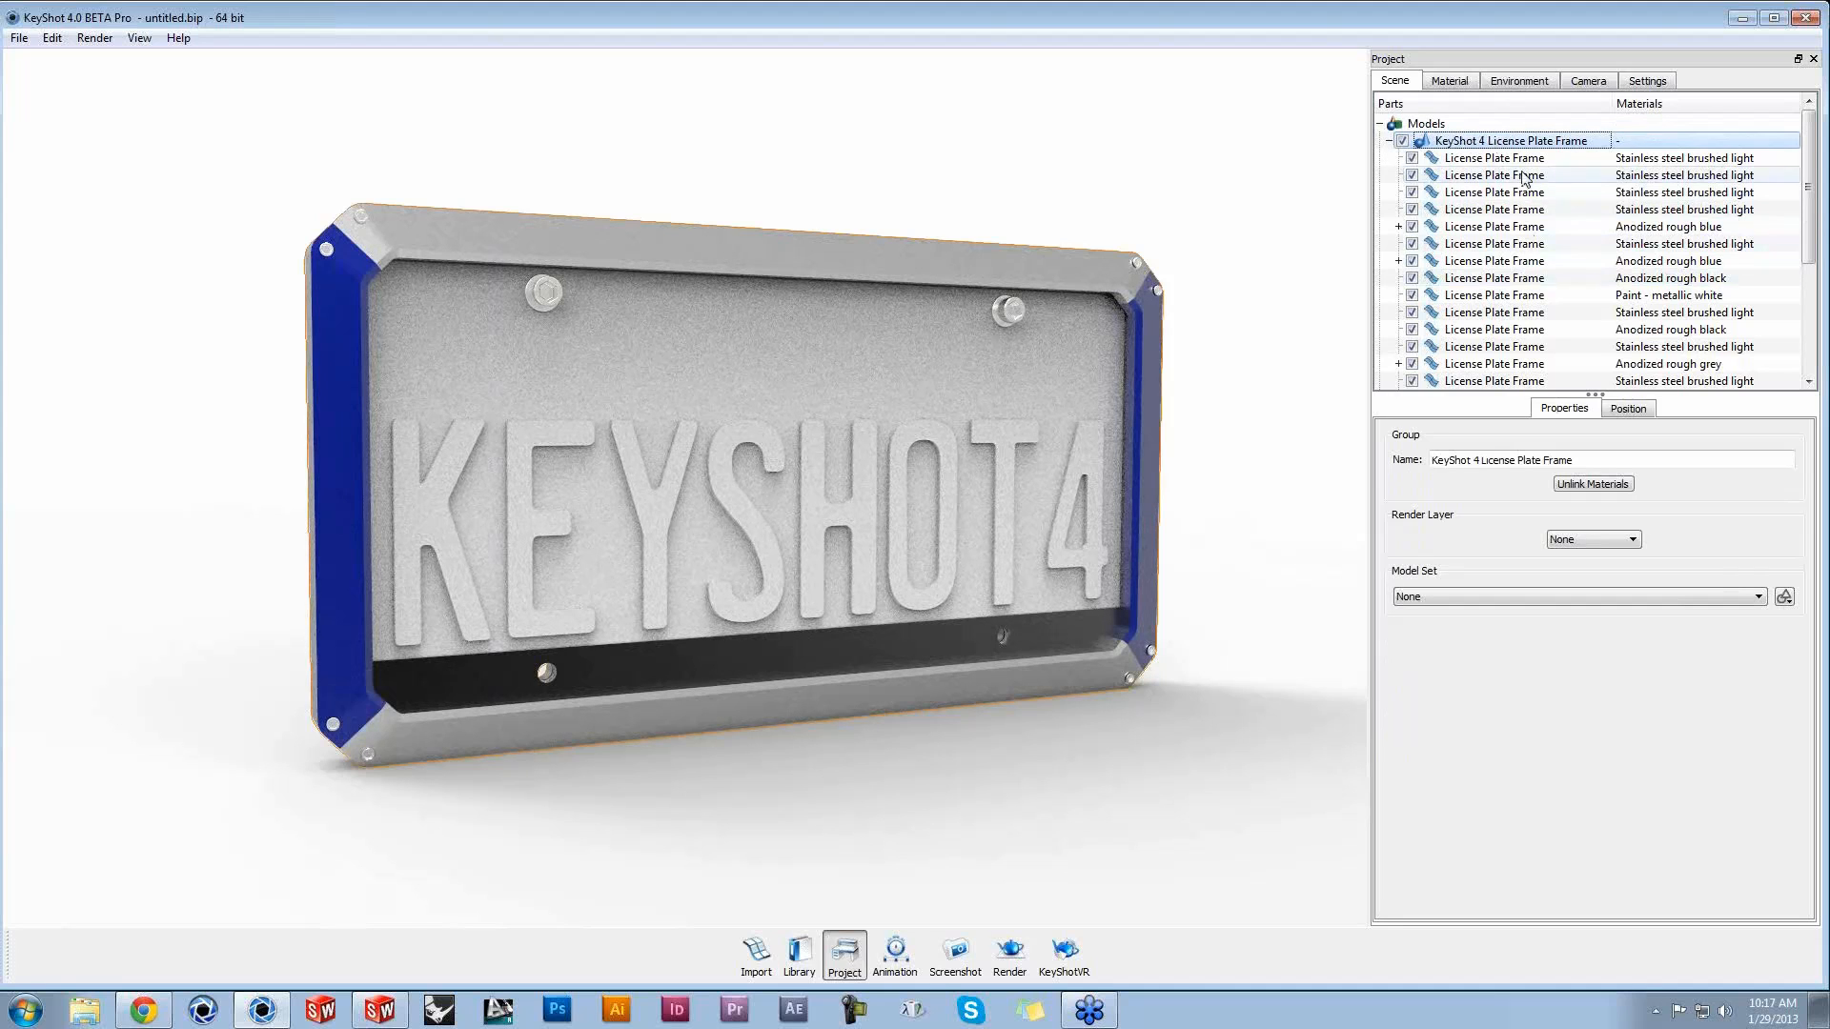
{"action": "left_click", "coordinate": [1633, 541]}
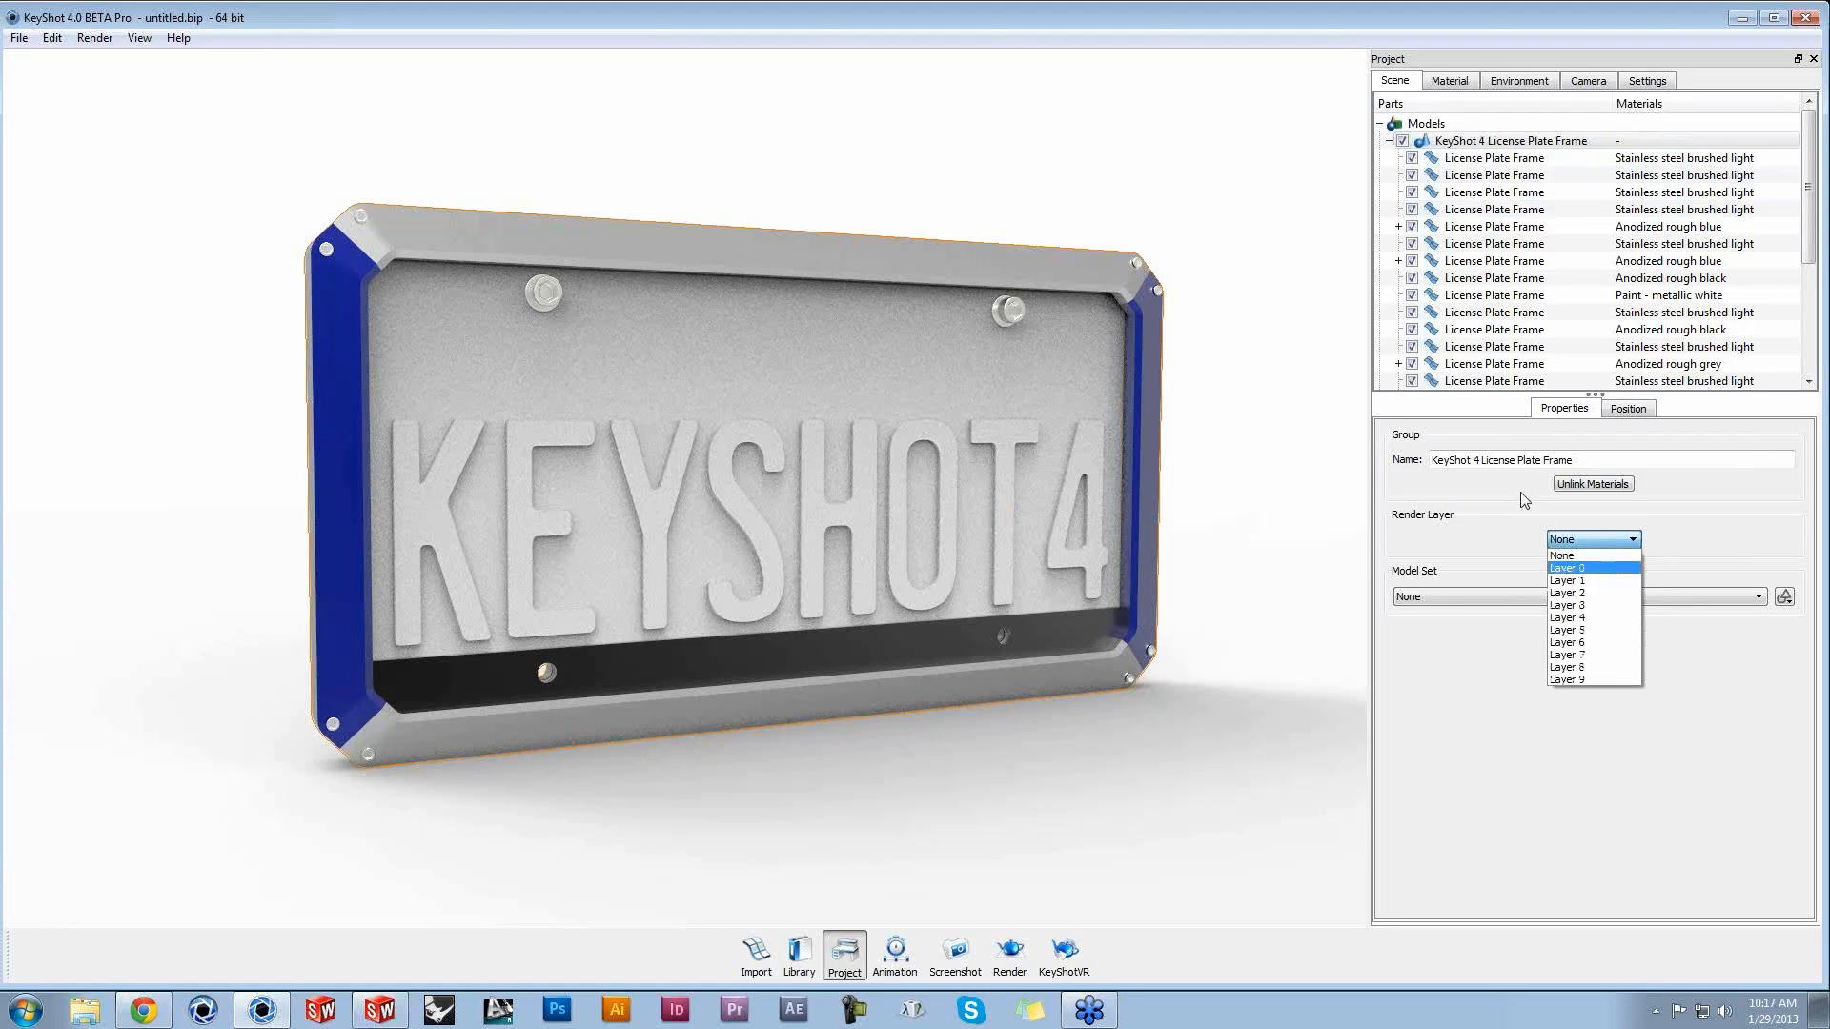
{"action": "left_click", "coordinate": [1602, 569]}
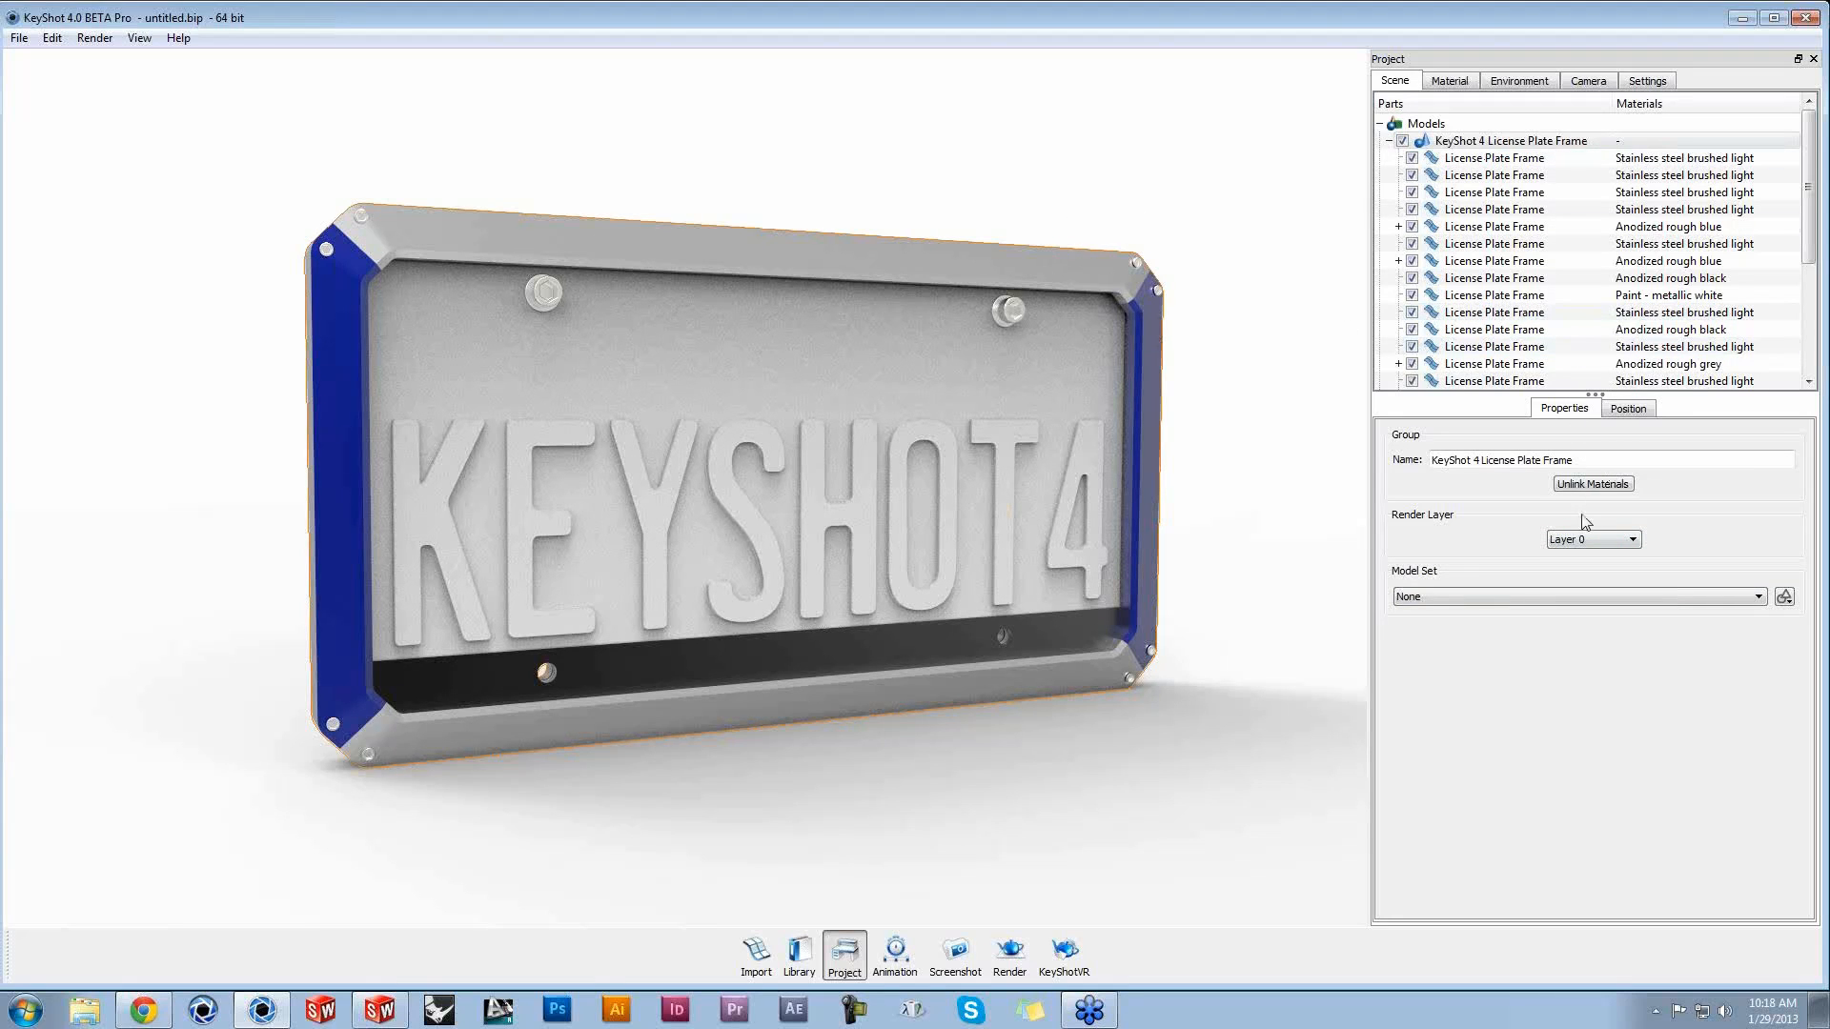
Step: Select all parts sharing the Anodized rough blue material and assign them to render Layer 2
{"action": "left_click", "coordinate": [1172, 388]}
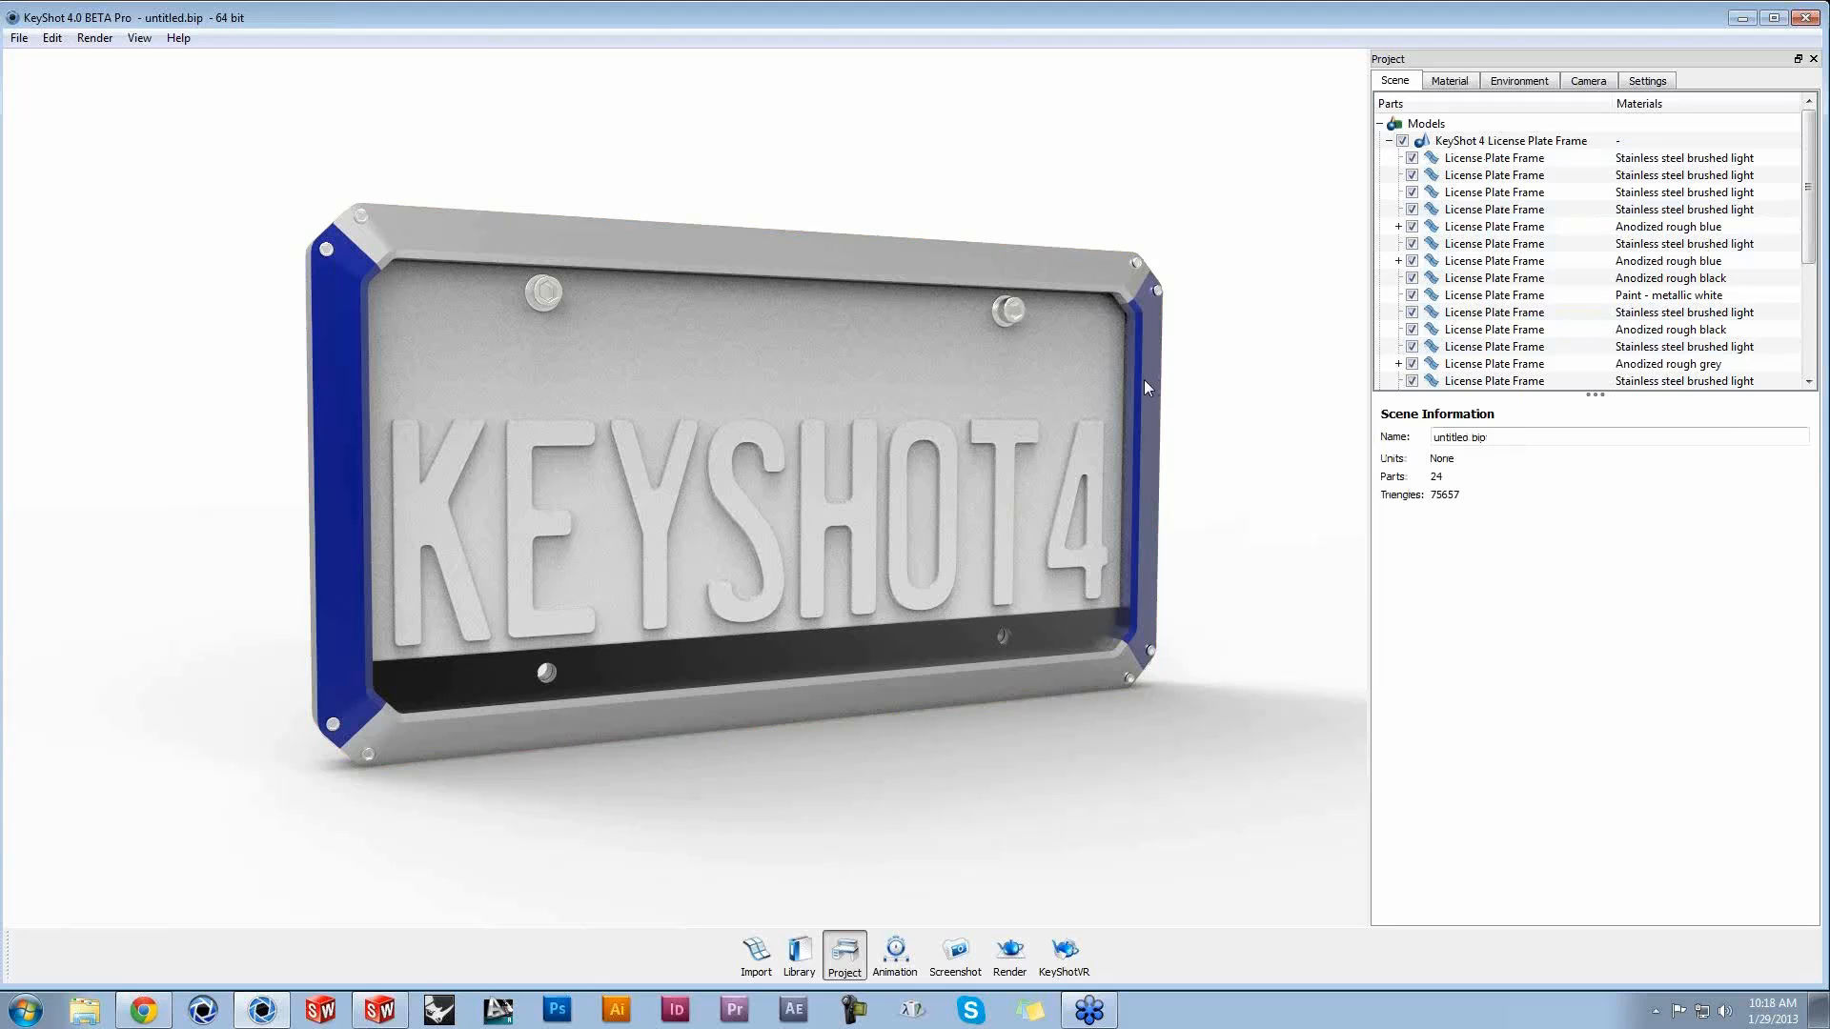
{"action": "left_click", "coordinate": [1143, 379]}
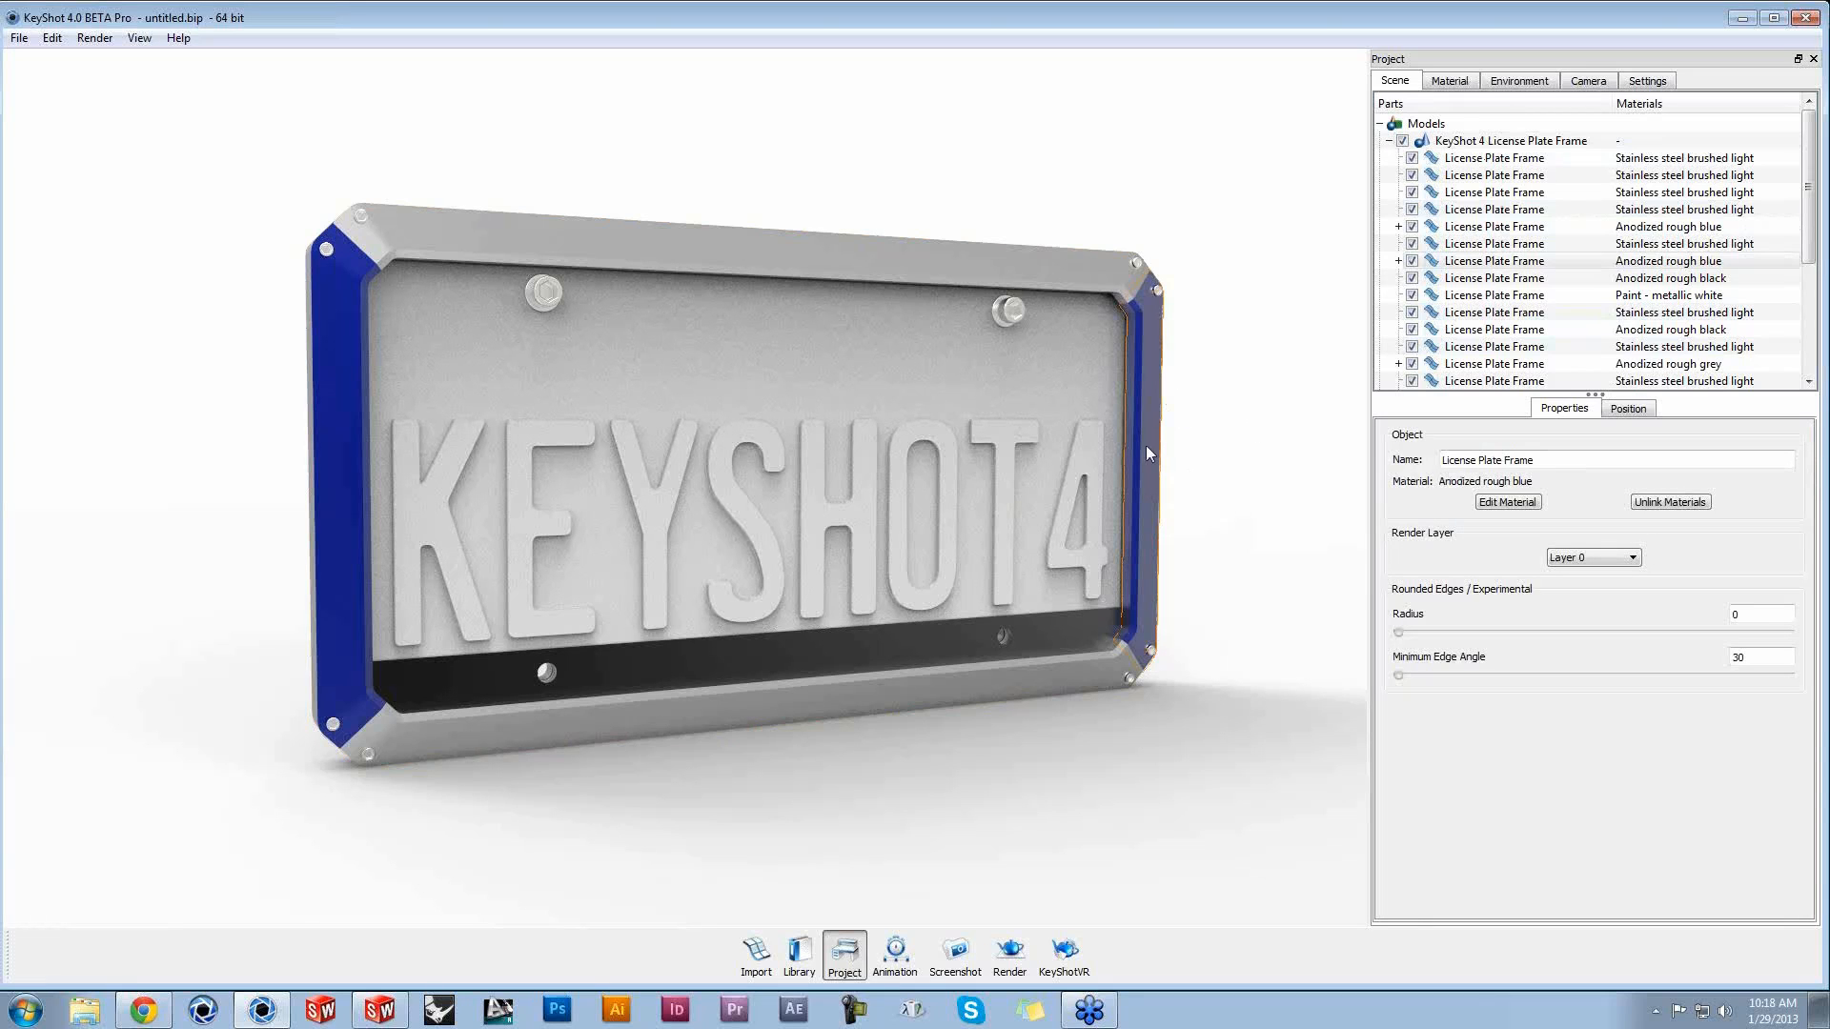
{"action": "right_click", "coordinate": [1147, 390]}
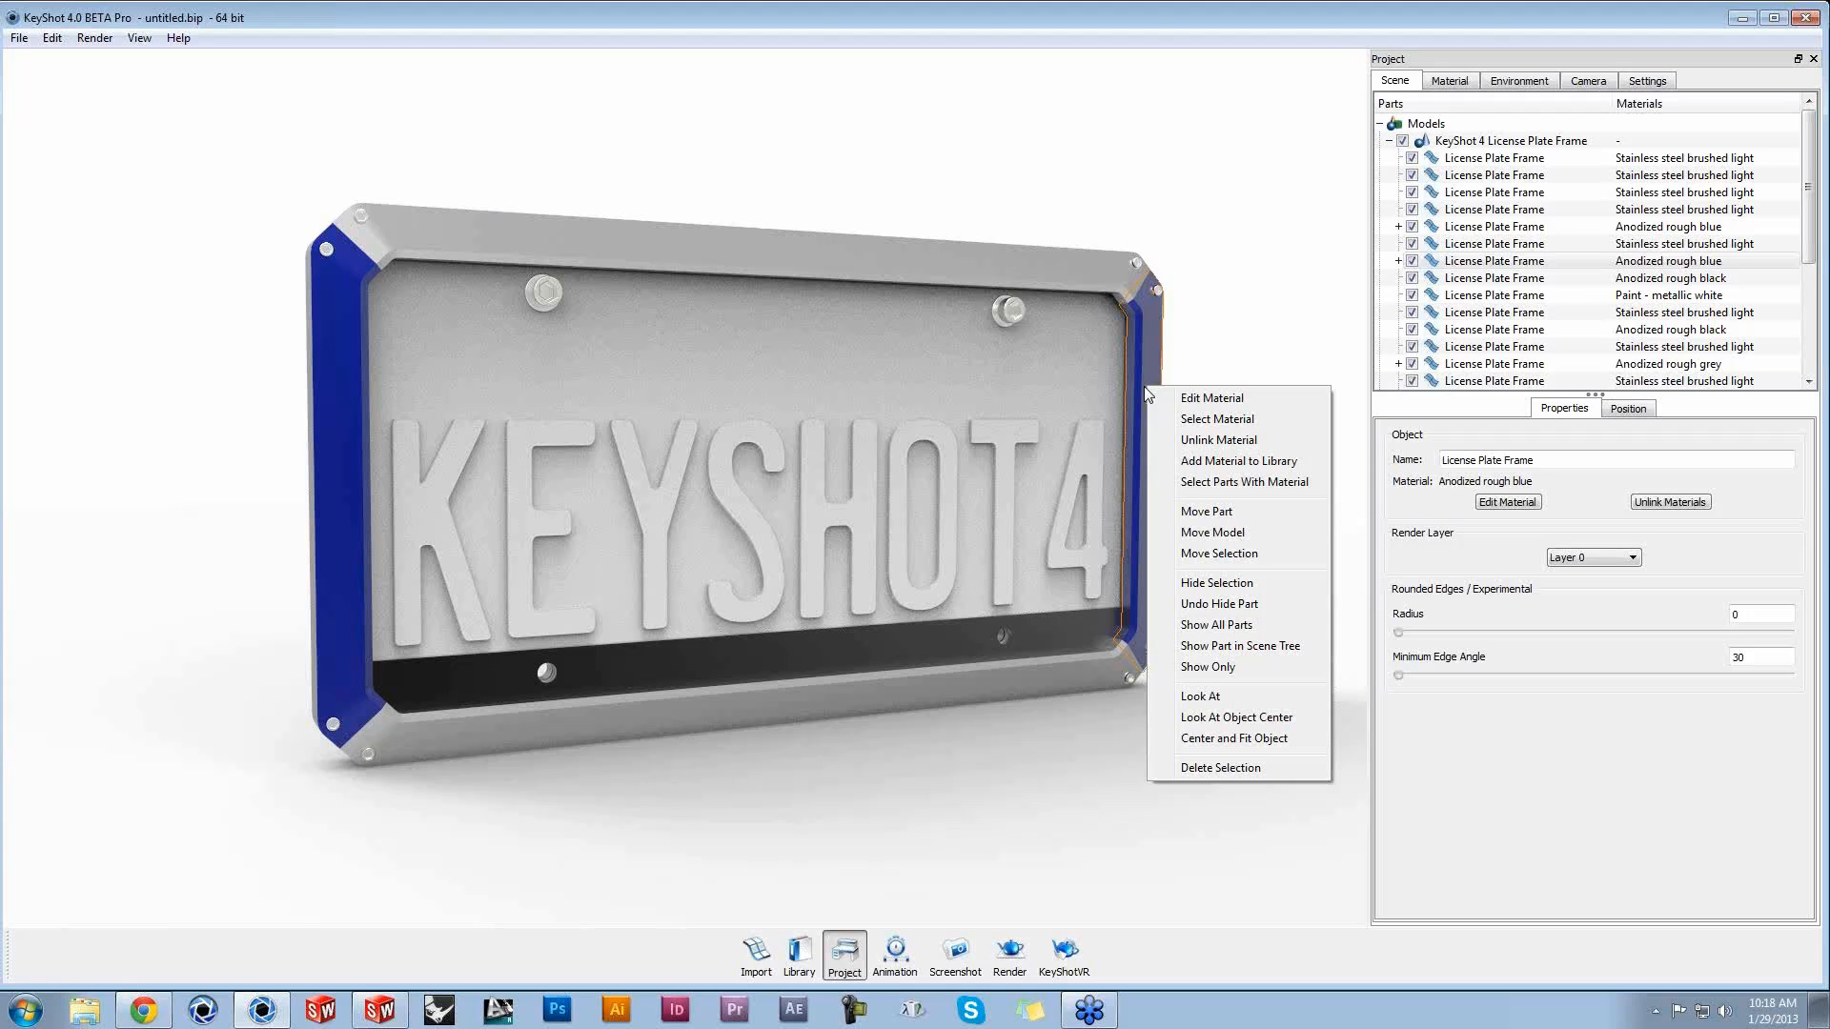
{"action": "left_click", "coordinate": [1210, 482]}
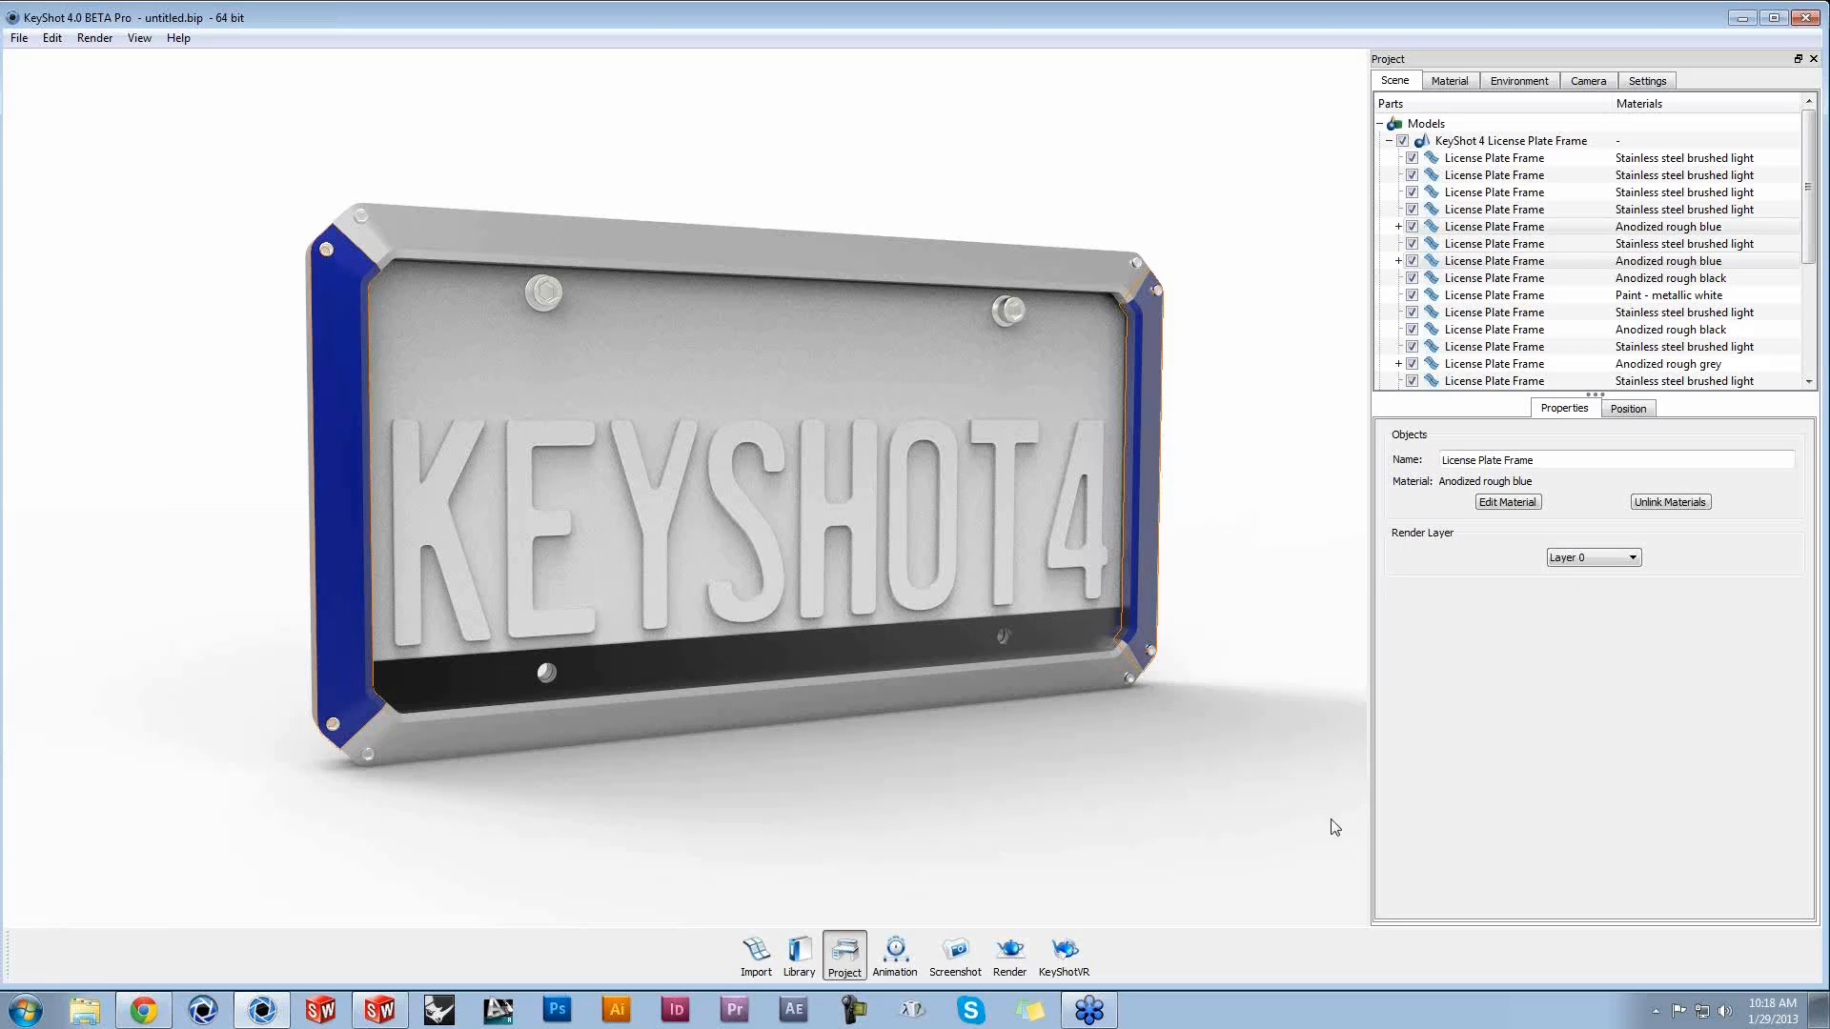
{"action": "left_click", "coordinate": [1630, 560]}
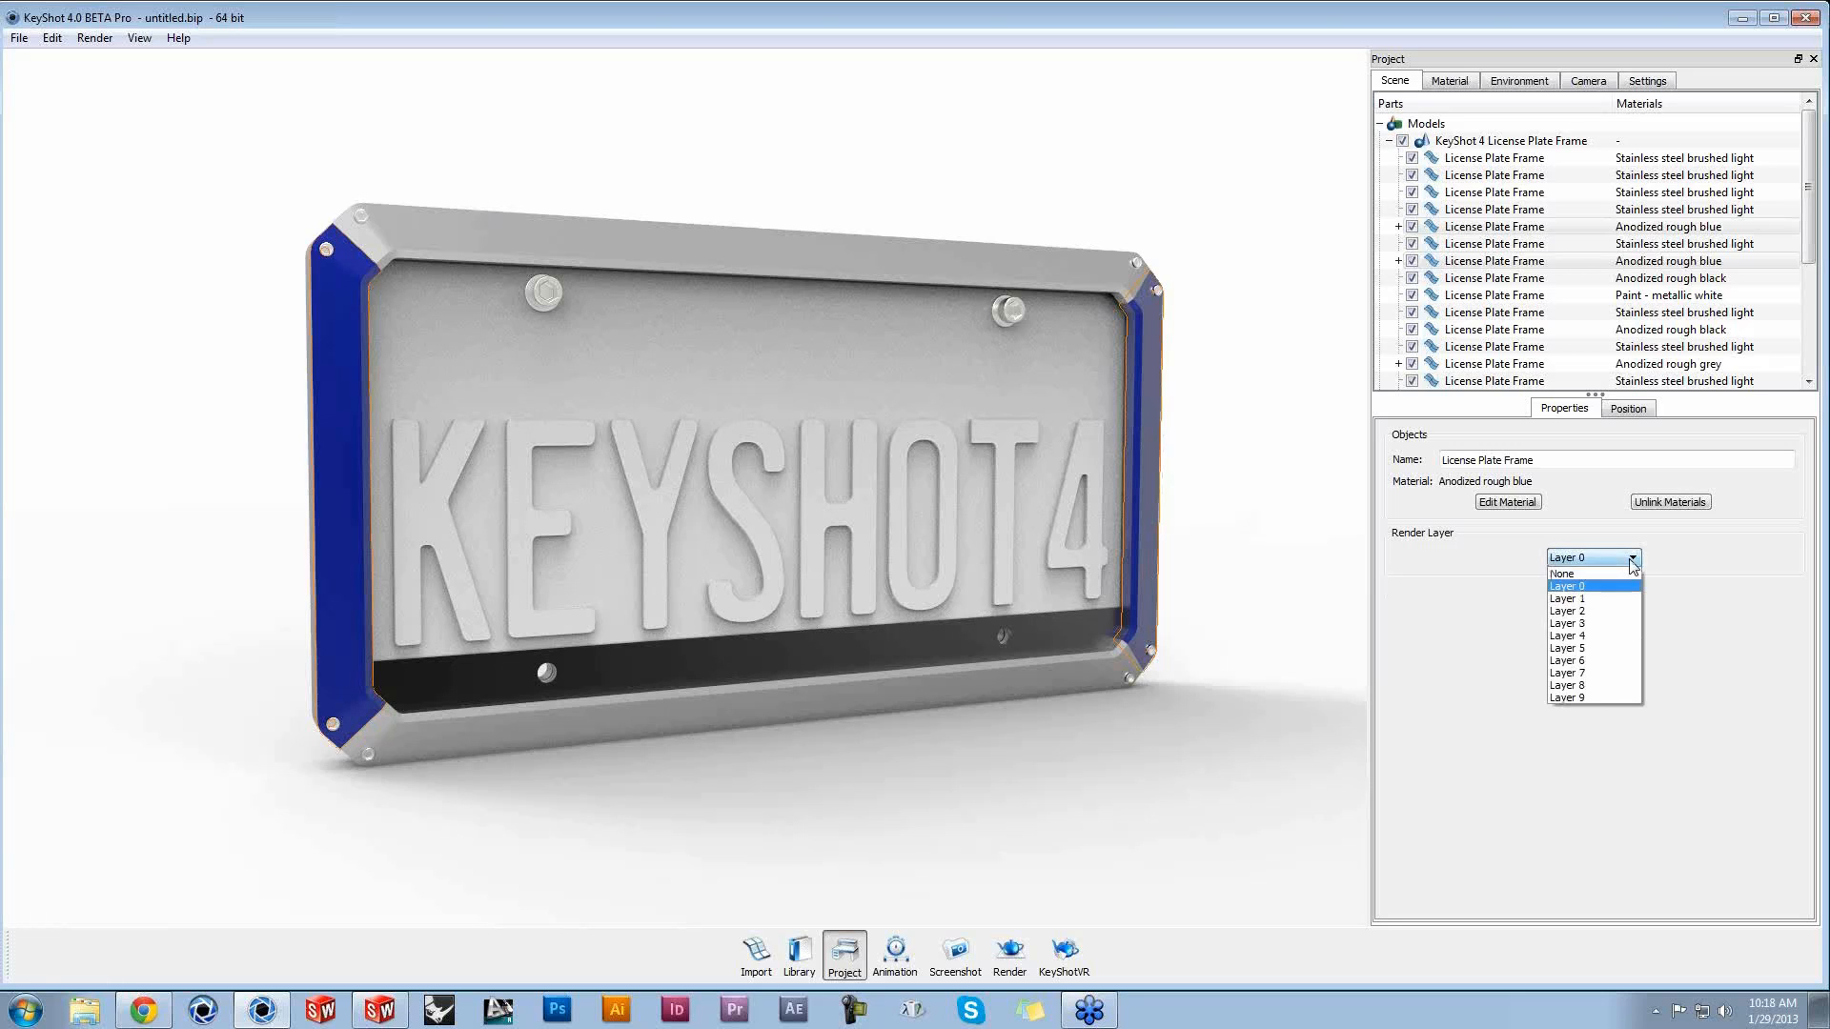
{"action": "left_click", "coordinate": [1624, 611]}
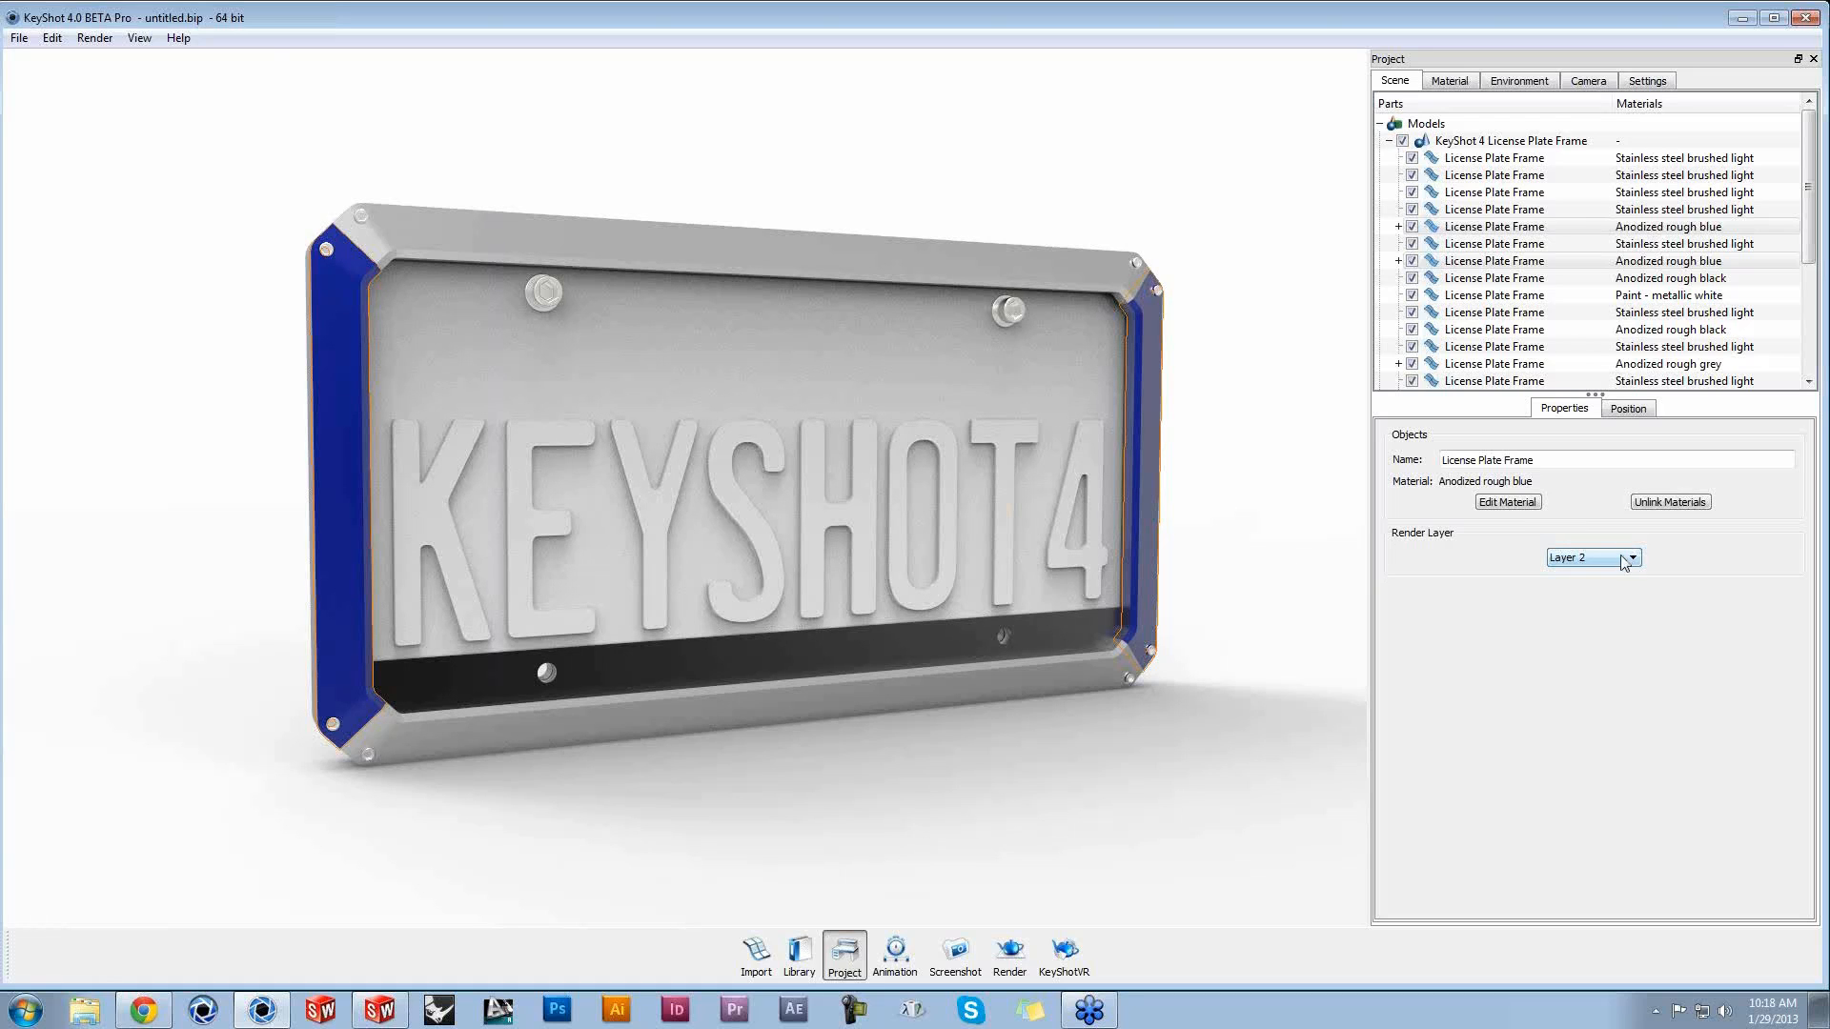
Step: Enable the depth, geometric normal and clown passes plus render layers in the render options
{"action": "left_click", "coordinate": [1010, 950]}
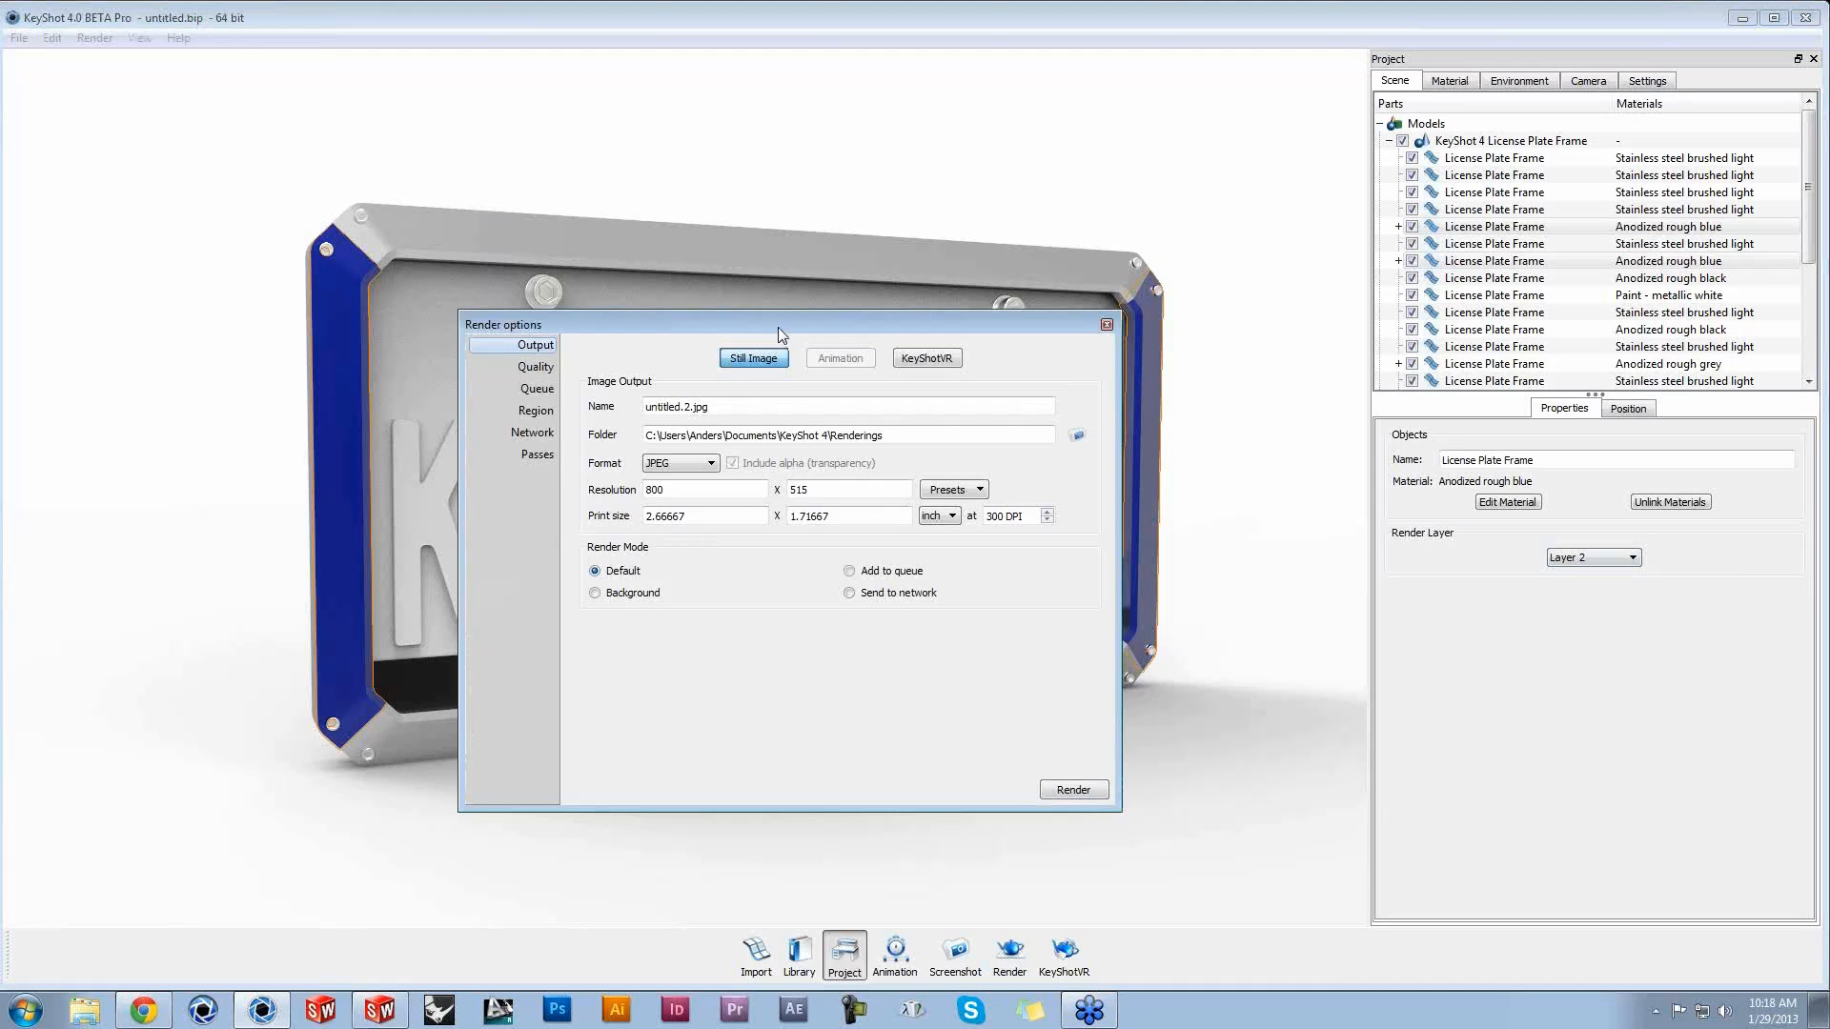
{"action": "left_click_drag", "start_coordinate": [831, 326], "coordinate": [1170, 330]}
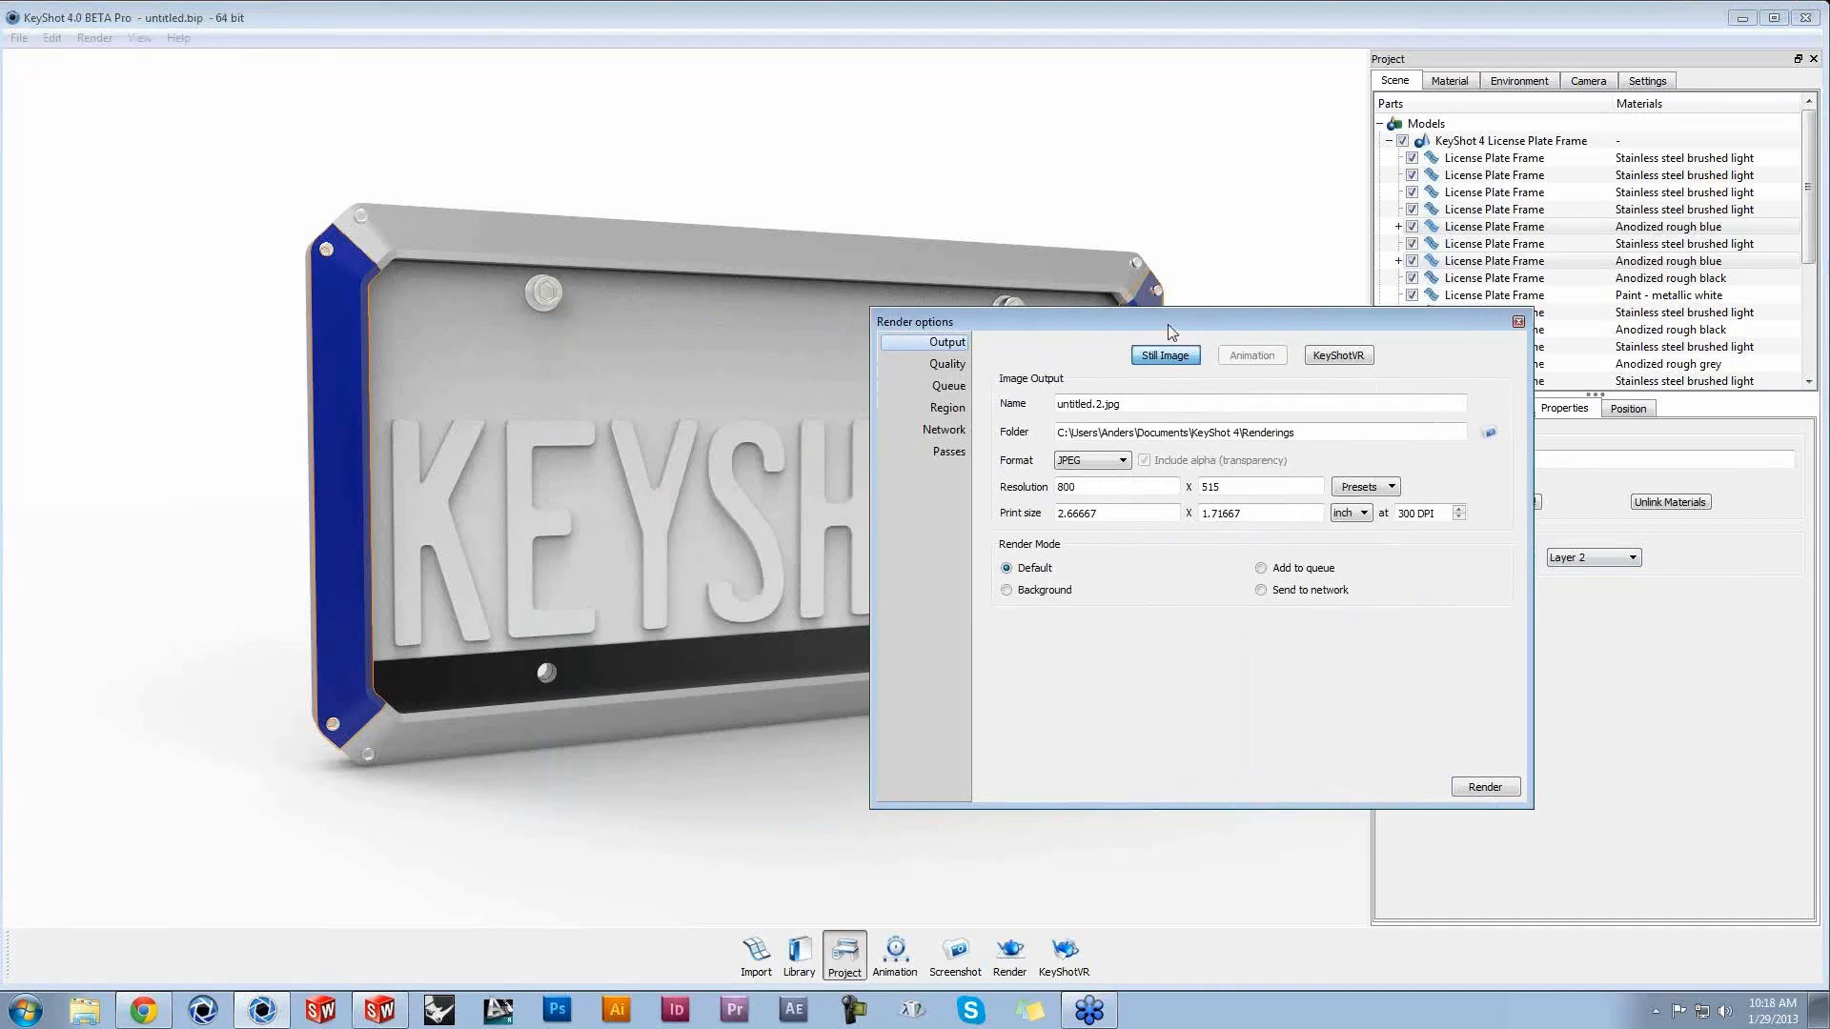
{"action": "left_click", "coordinate": [950, 451]}
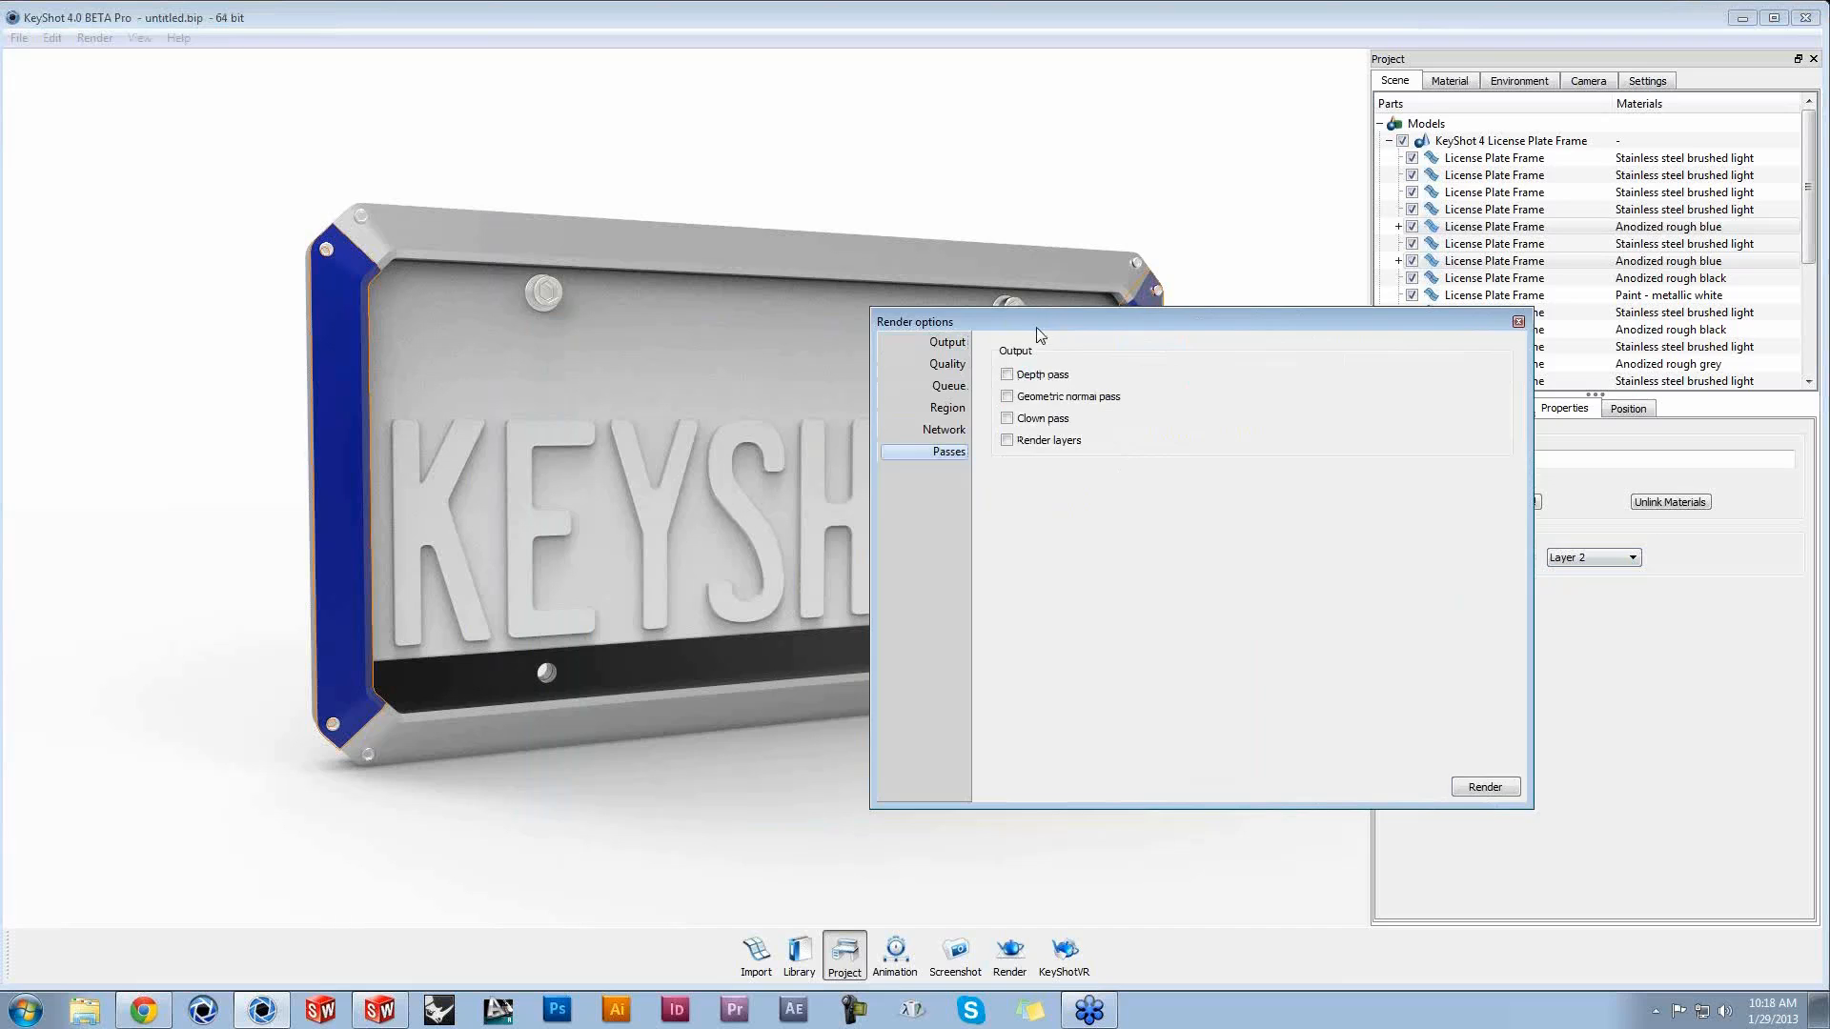
{"action": "left_click_drag", "start_coordinate": [1039, 334], "coordinate": [1231, 415]}
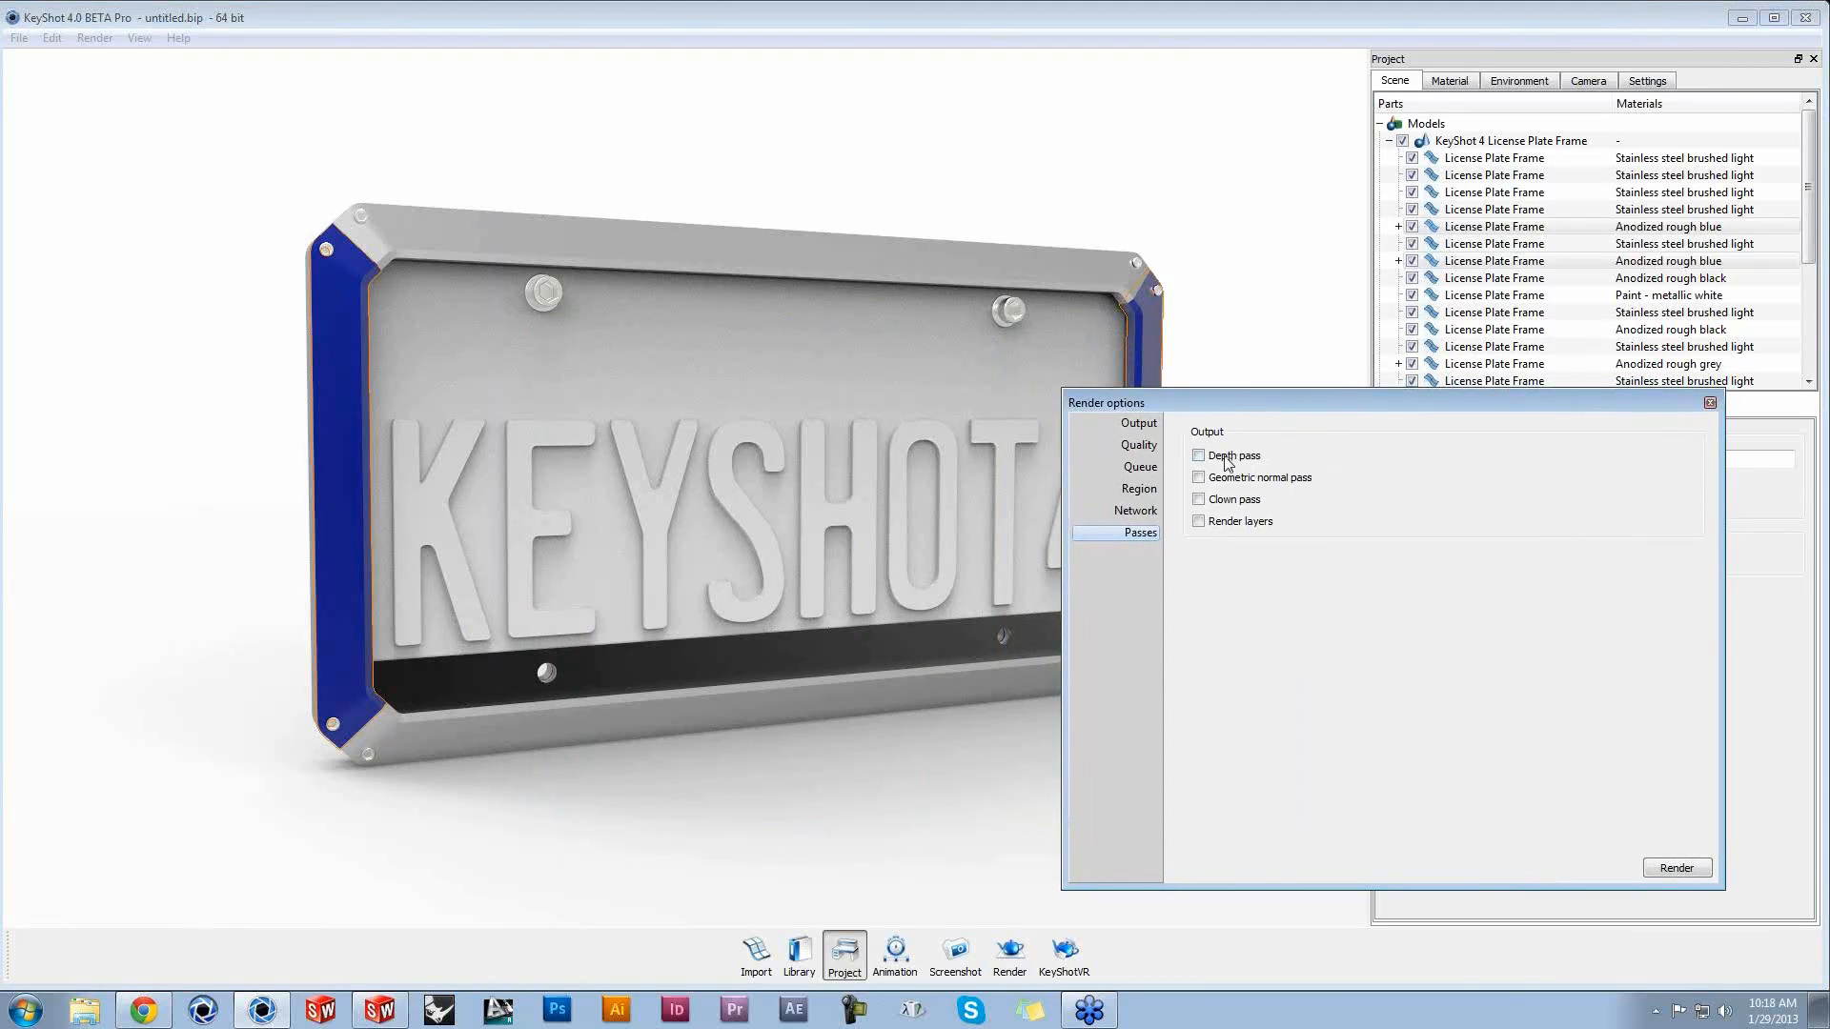
{"action": "left_click", "coordinate": [1228, 458]}
{"action": "left_click", "coordinate": [1232, 525]}
{"action": "left_click_drag", "start_coordinate": [1350, 406], "coordinate": [904, 367]}
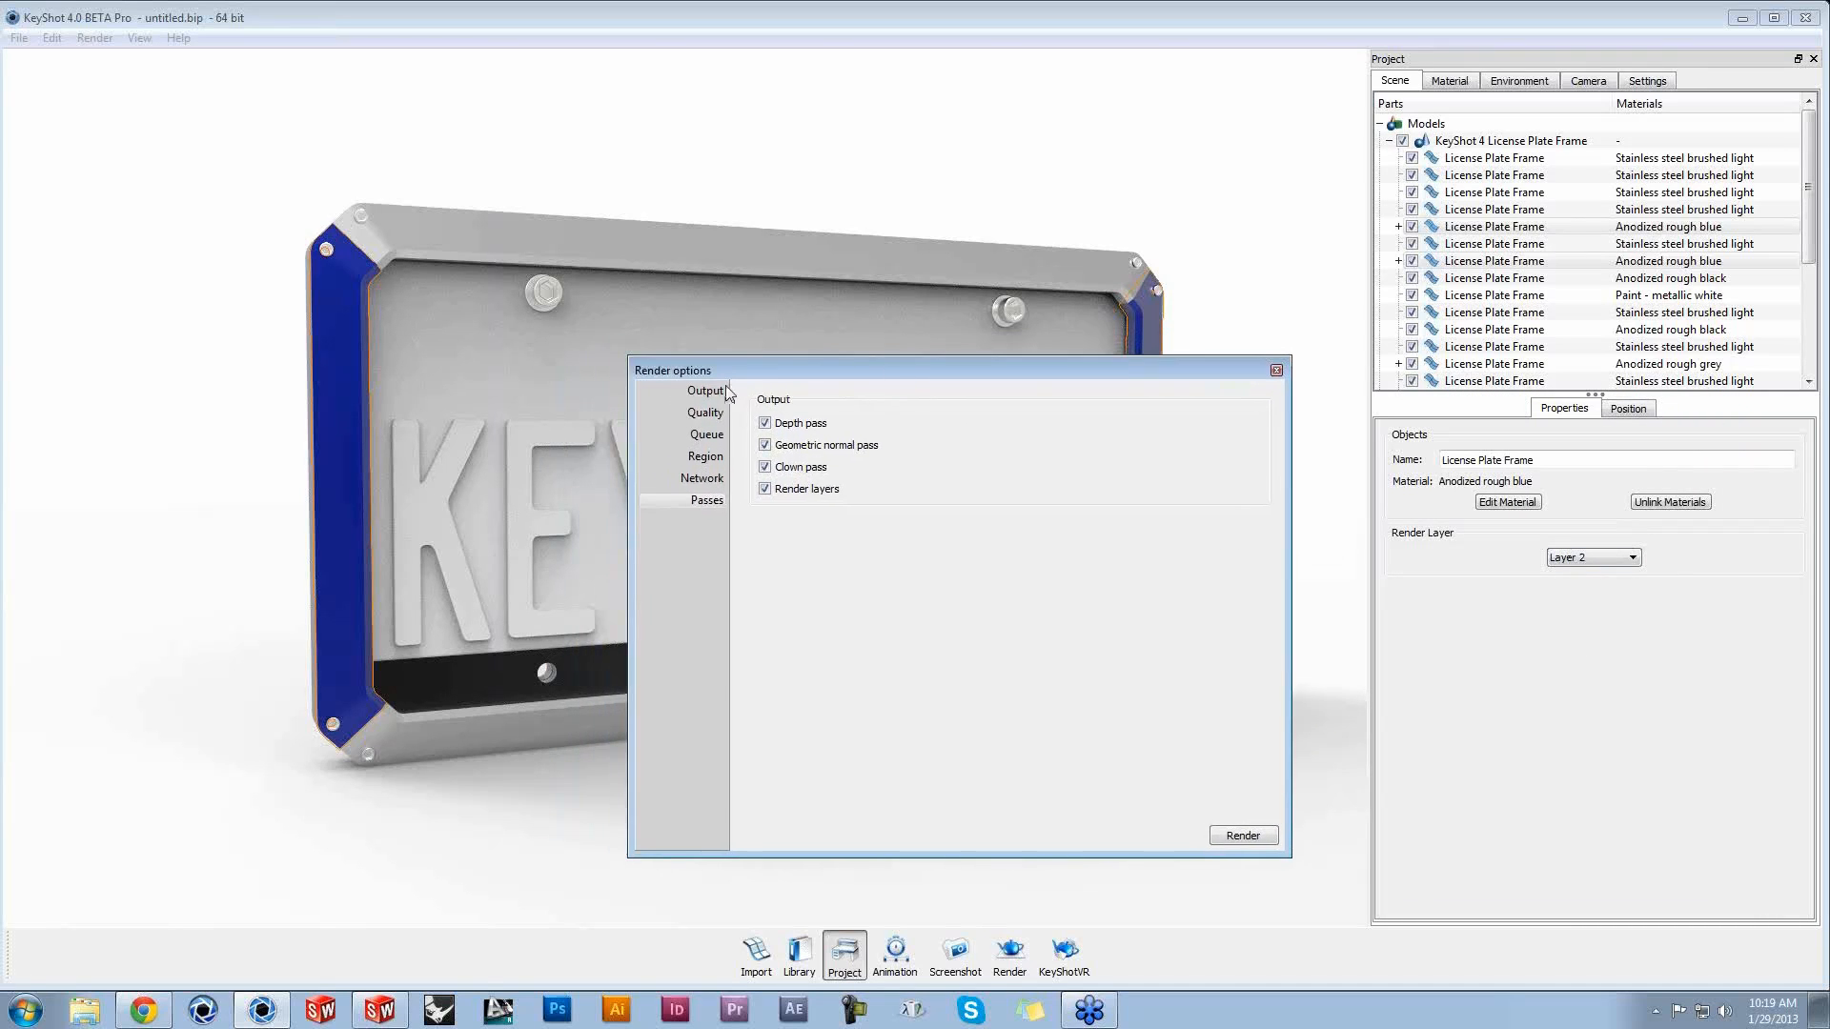
Step: Change the still image's output folder to the Desktop
{"action": "left_click", "coordinate": [705, 392]}
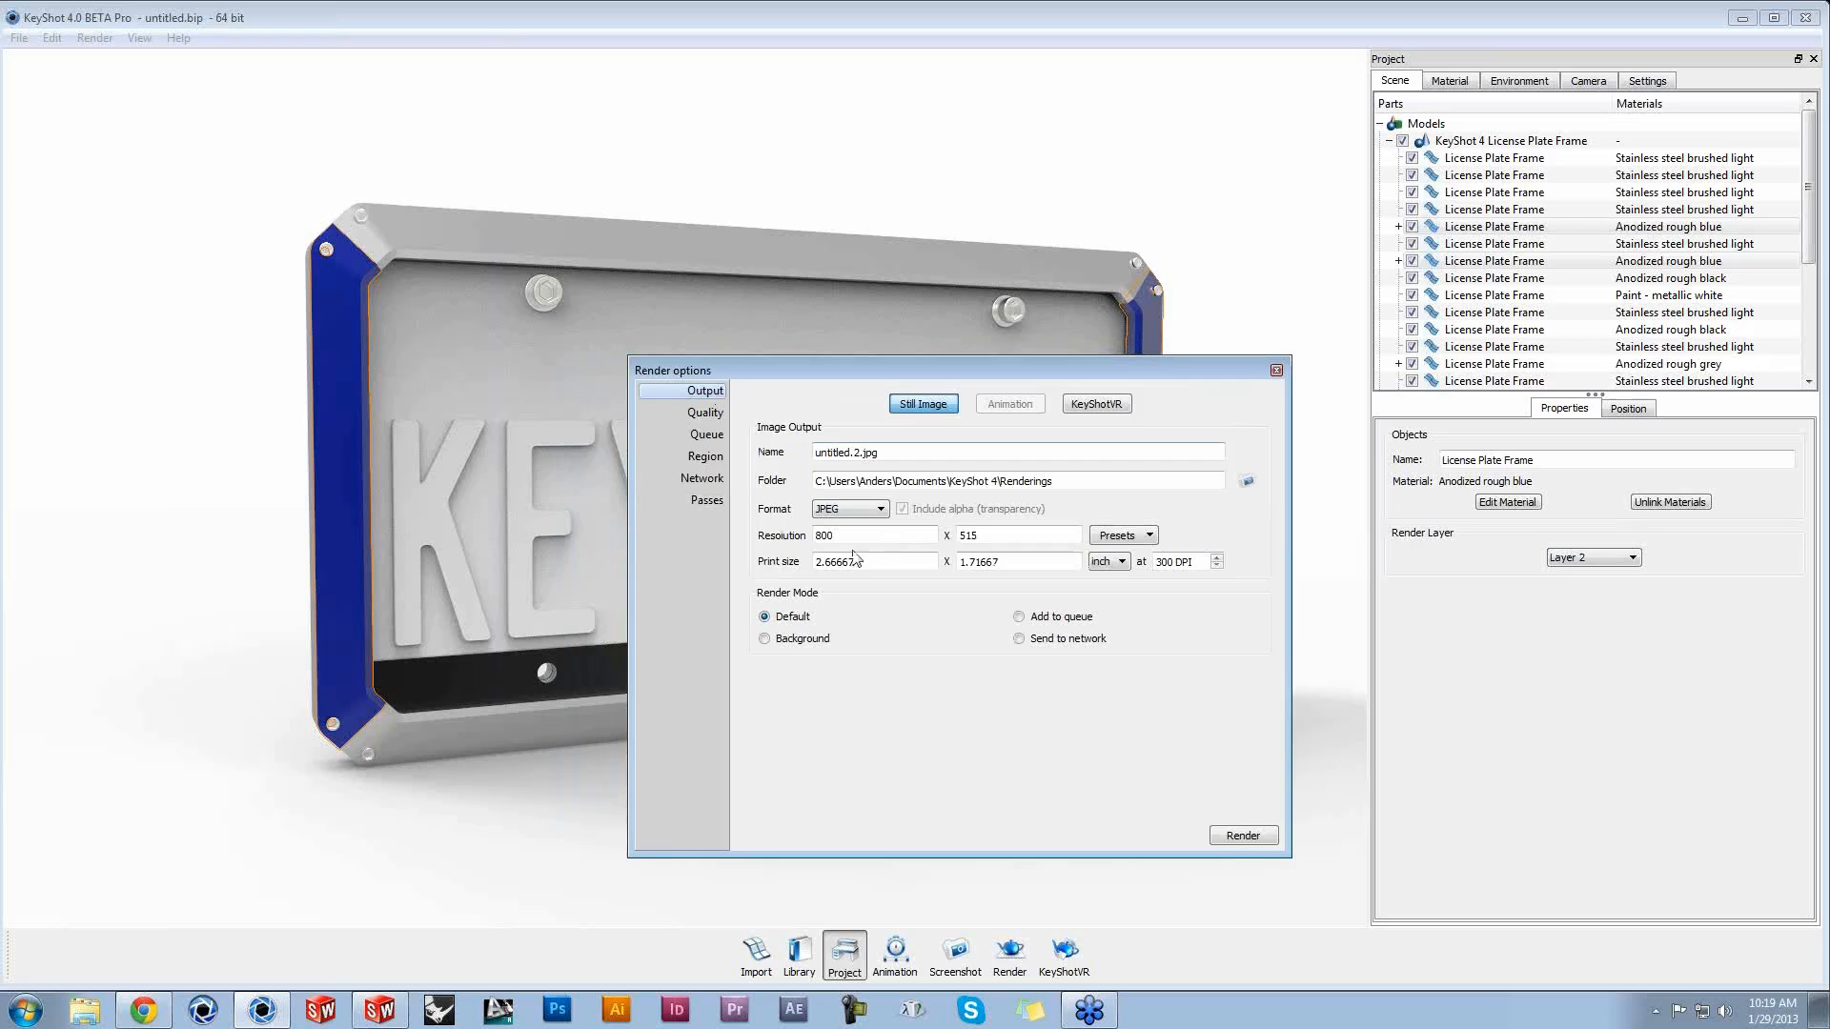
{"action": "left_click", "coordinate": [1247, 481]}
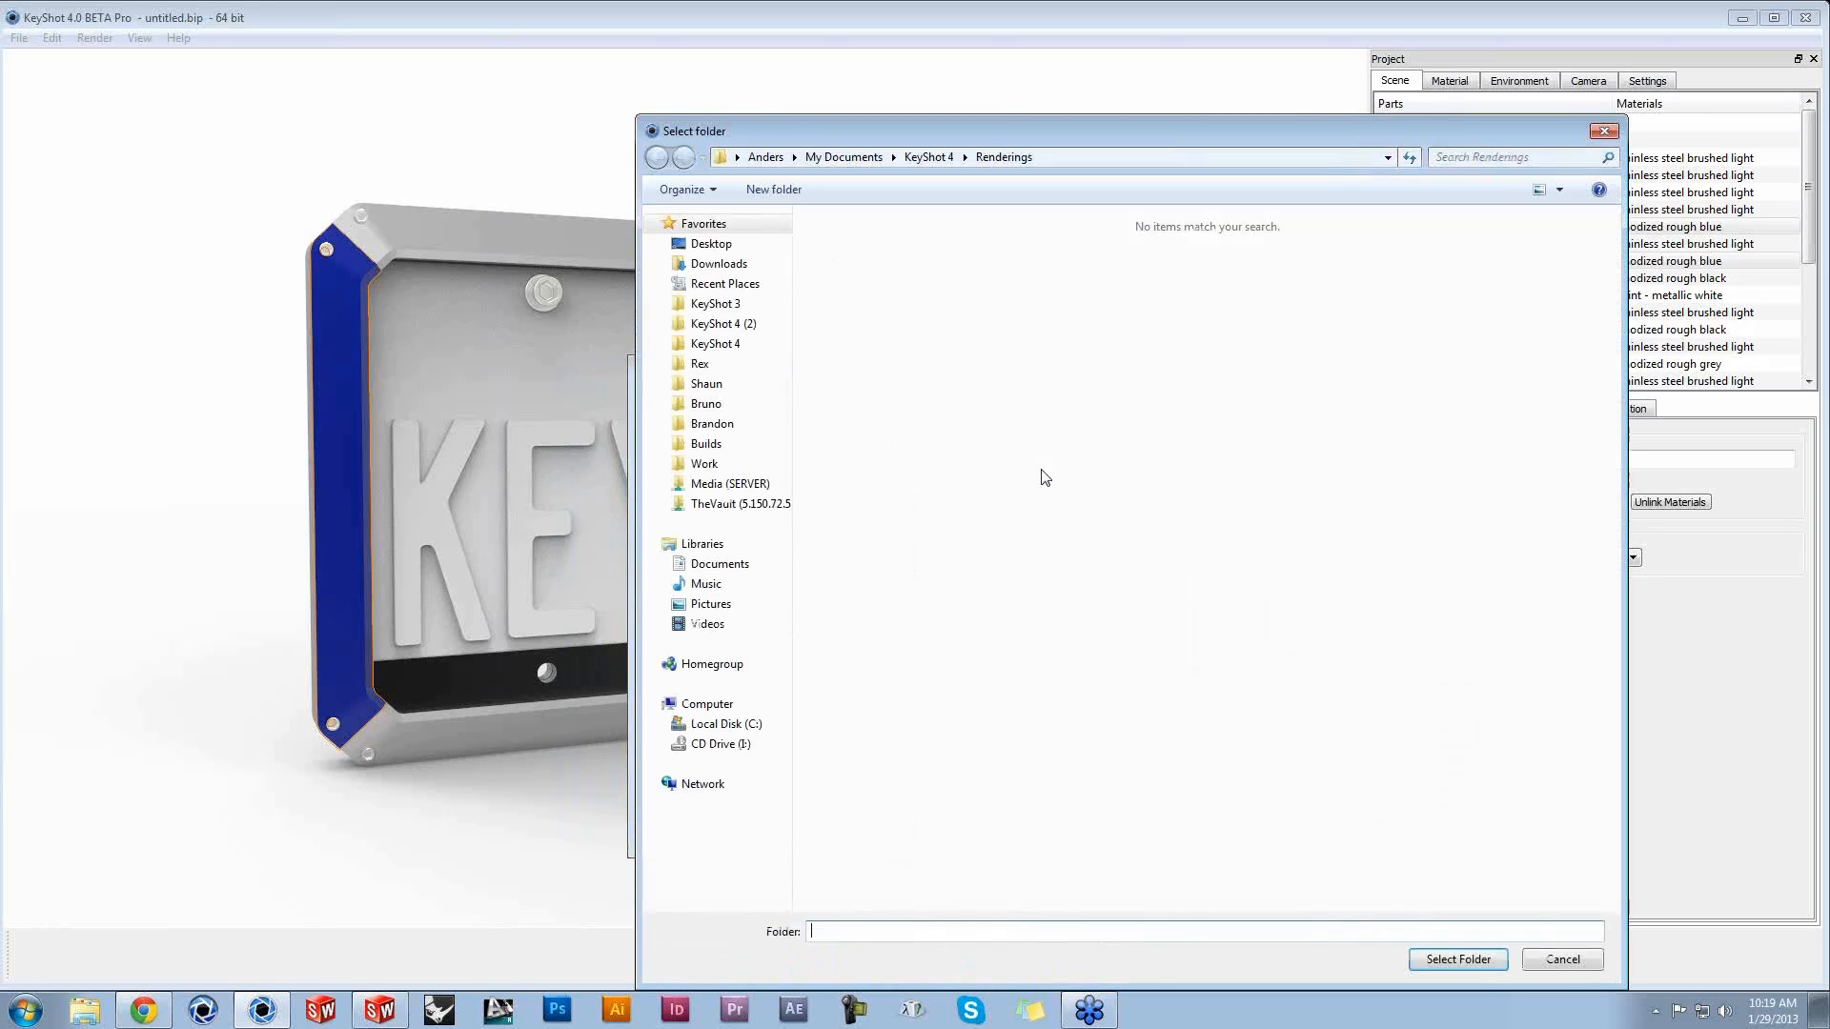
{"action": "left_click", "coordinate": [711, 244]}
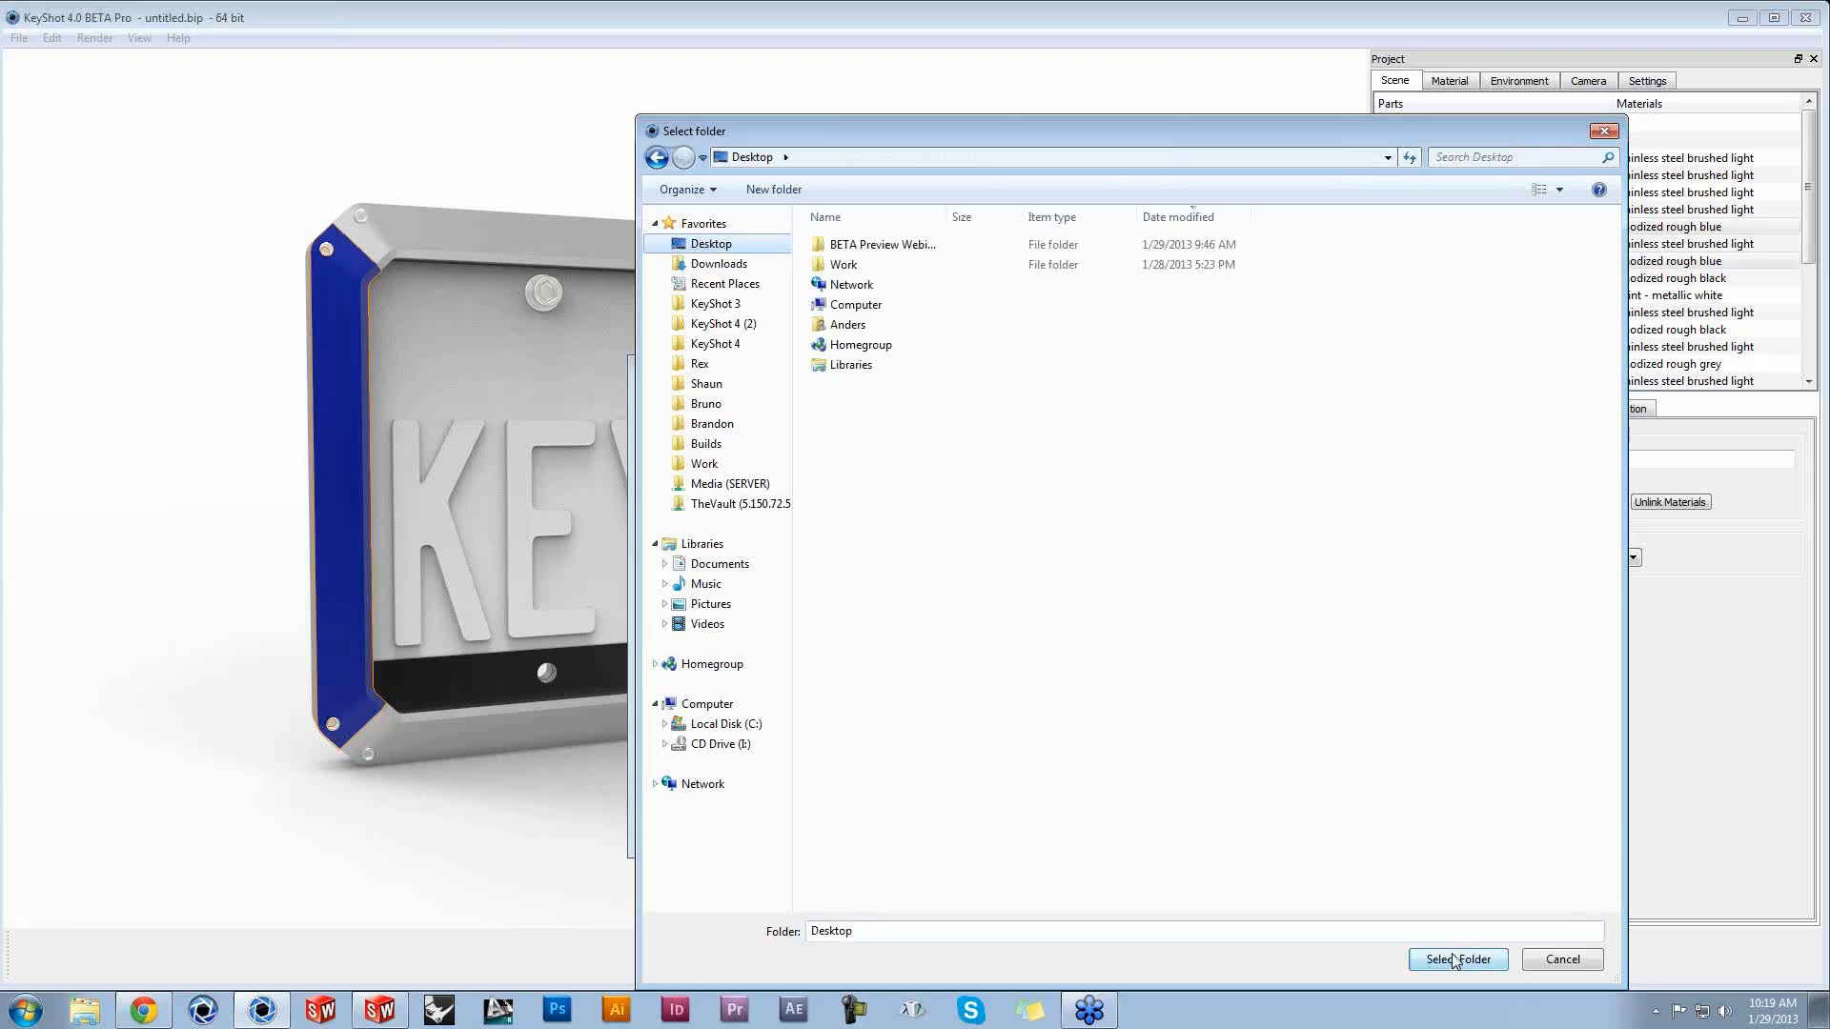
{"action": "left_click", "coordinate": [1458, 959]}
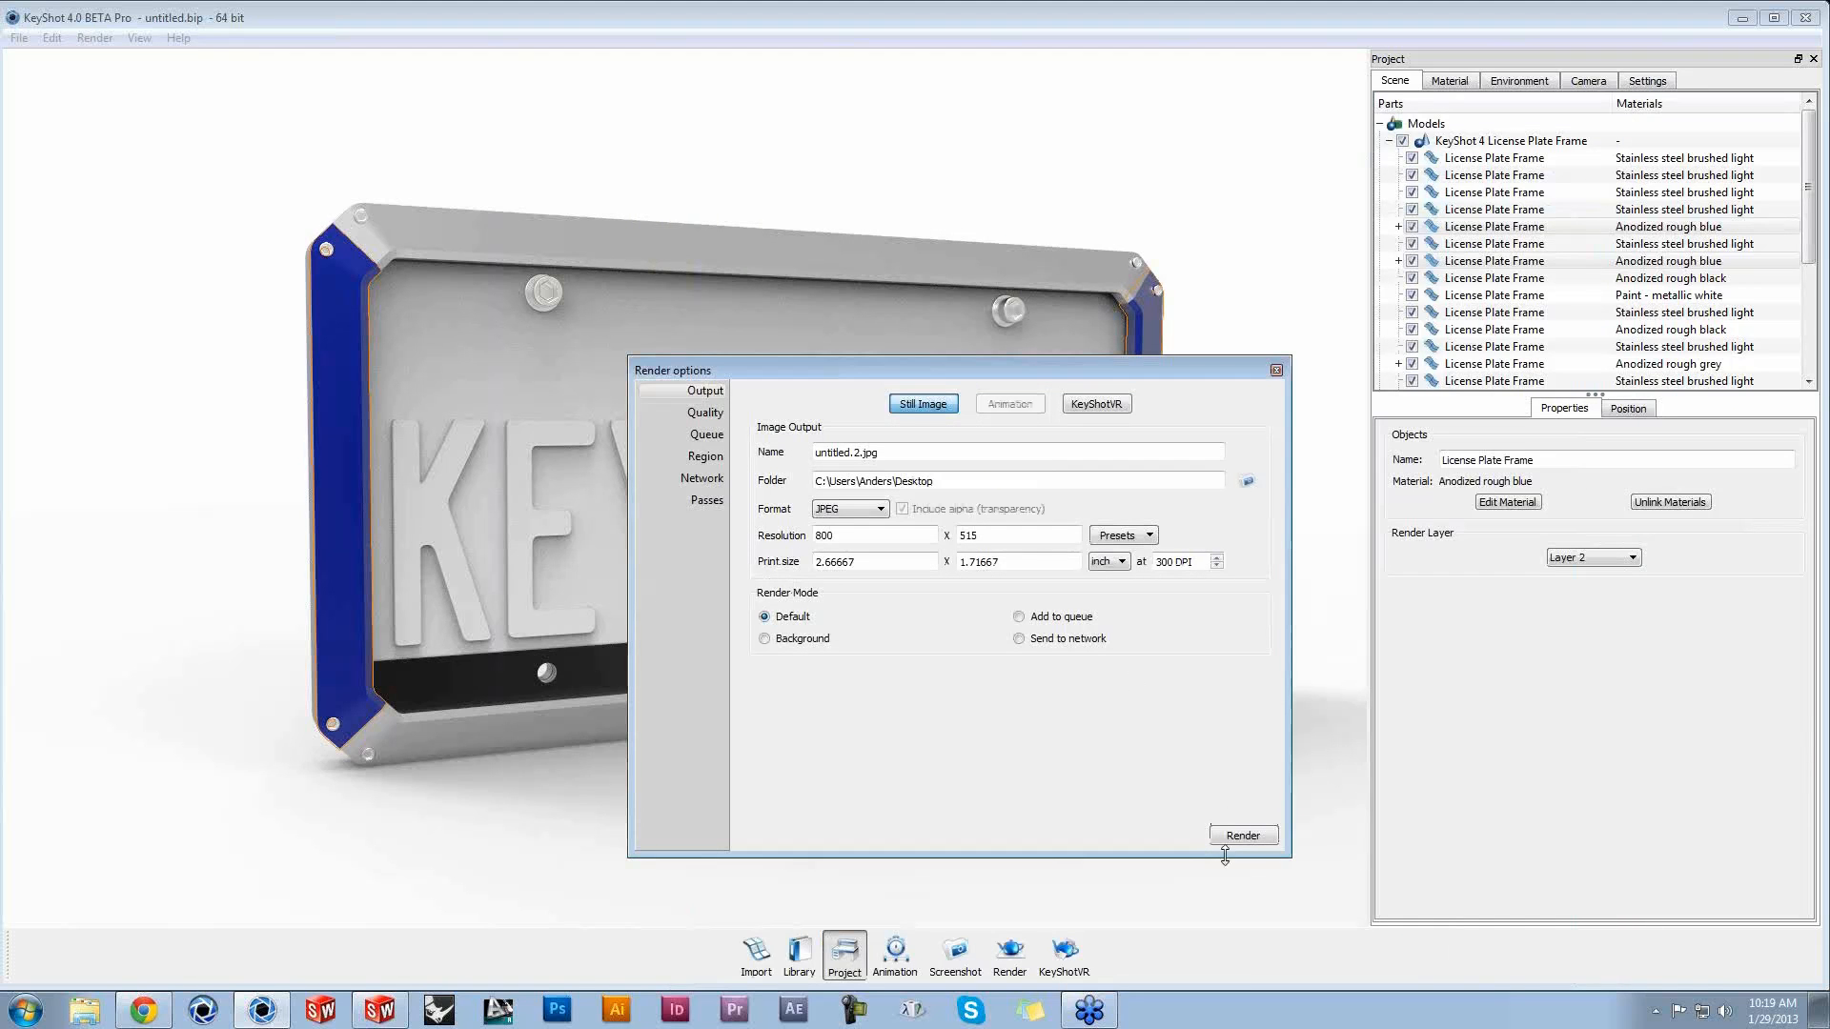
Step: Render the 800 x 515 still image as untitled.2.jpg and check the desktop for the saved files
{"action": "left_click", "coordinate": [1248, 838]}
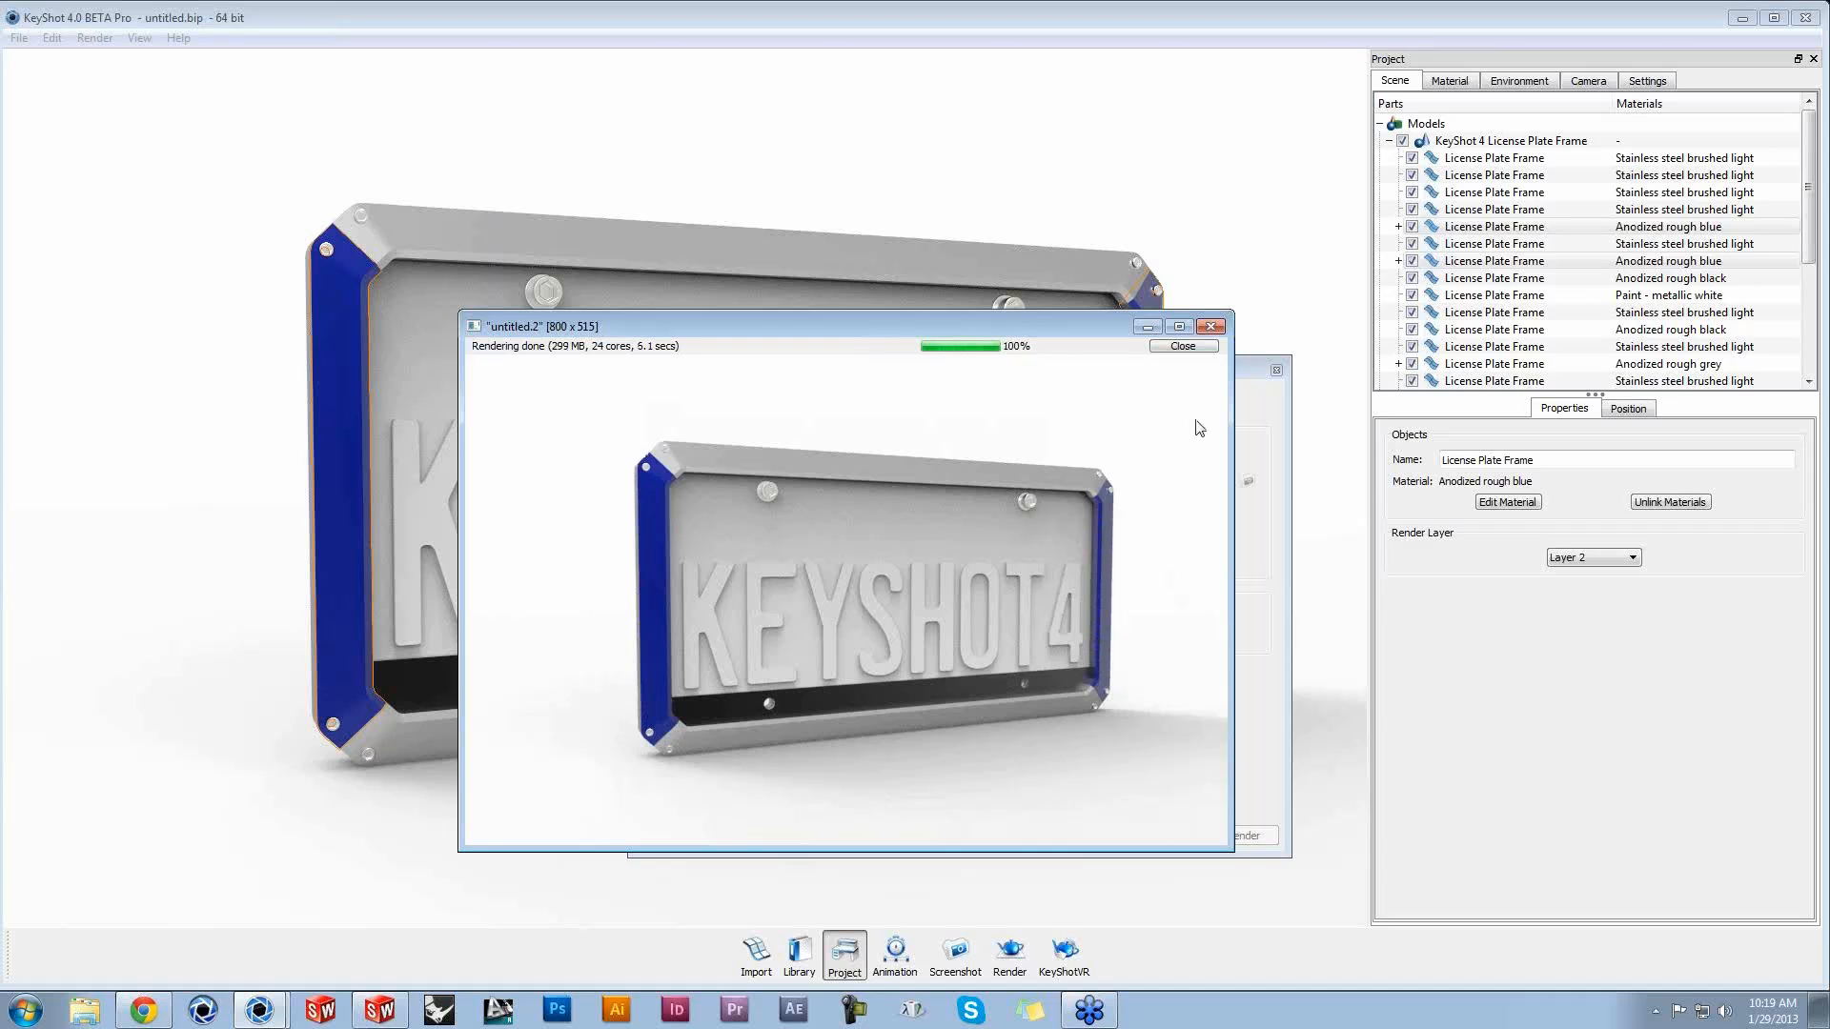
{"action": "left_click", "coordinate": [1205, 345]}
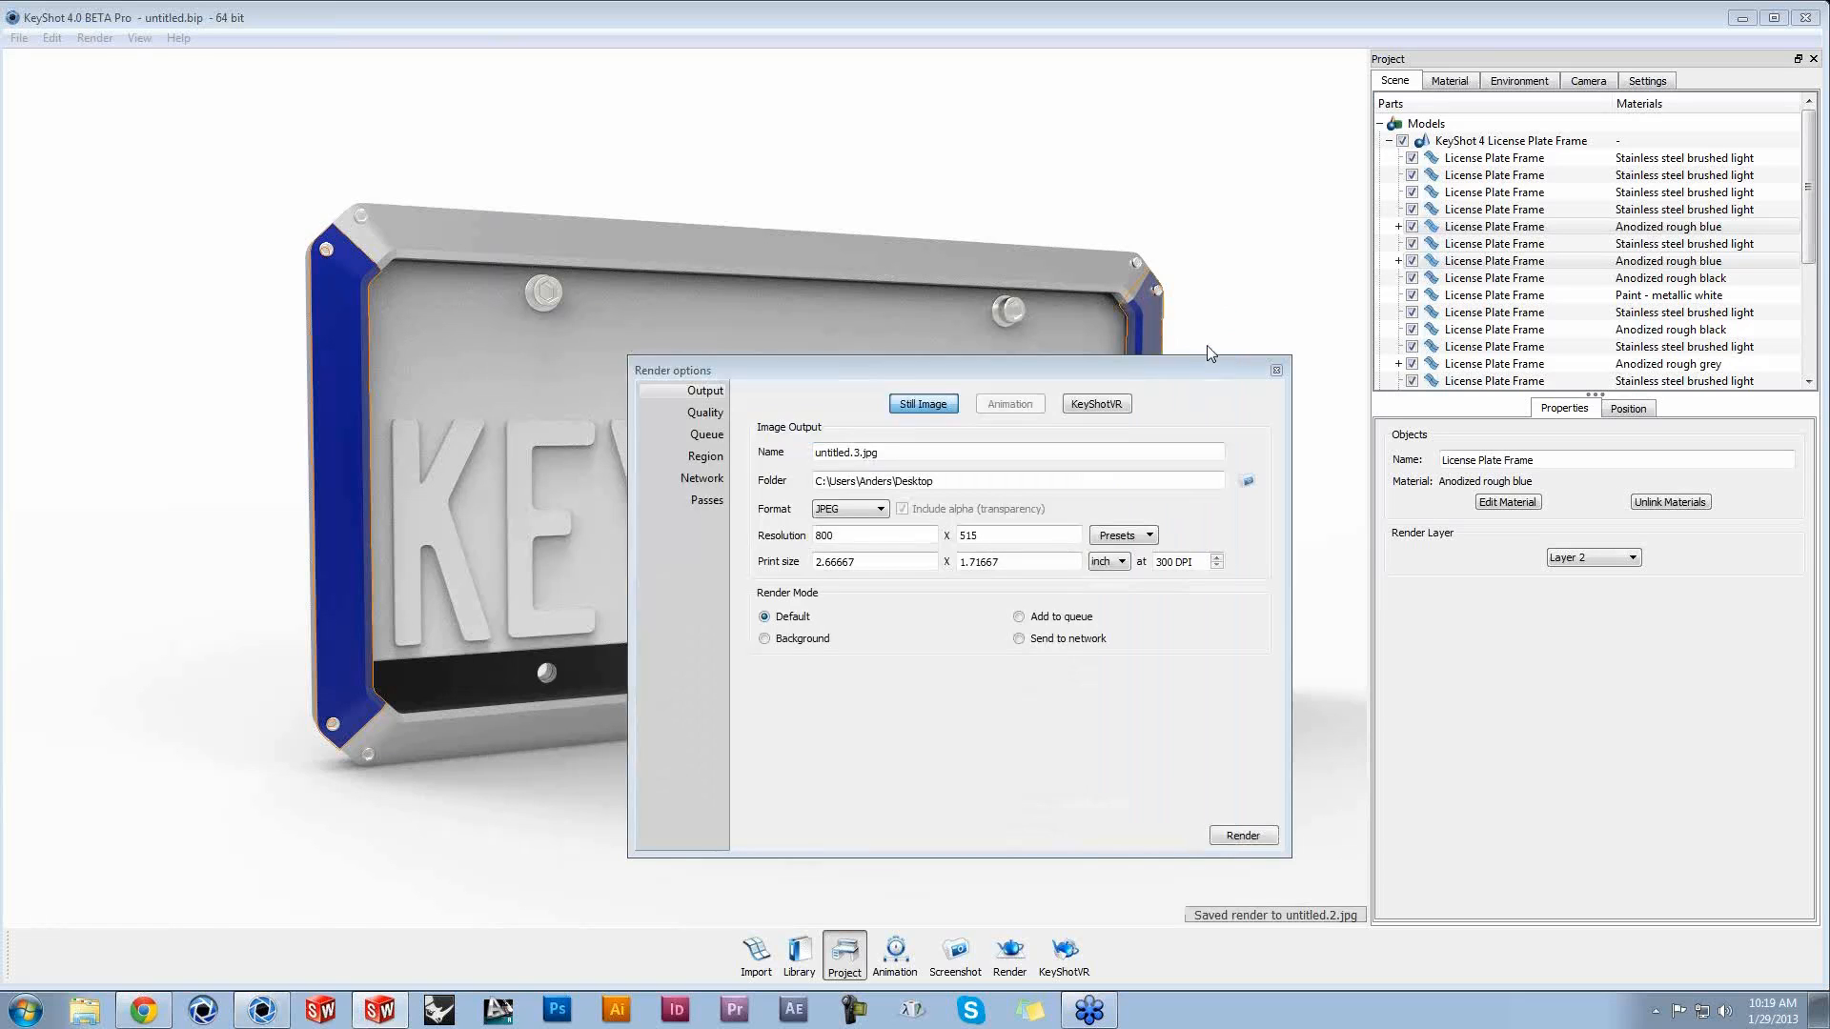
{"action": "left_click", "coordinate": [1740, 19]}
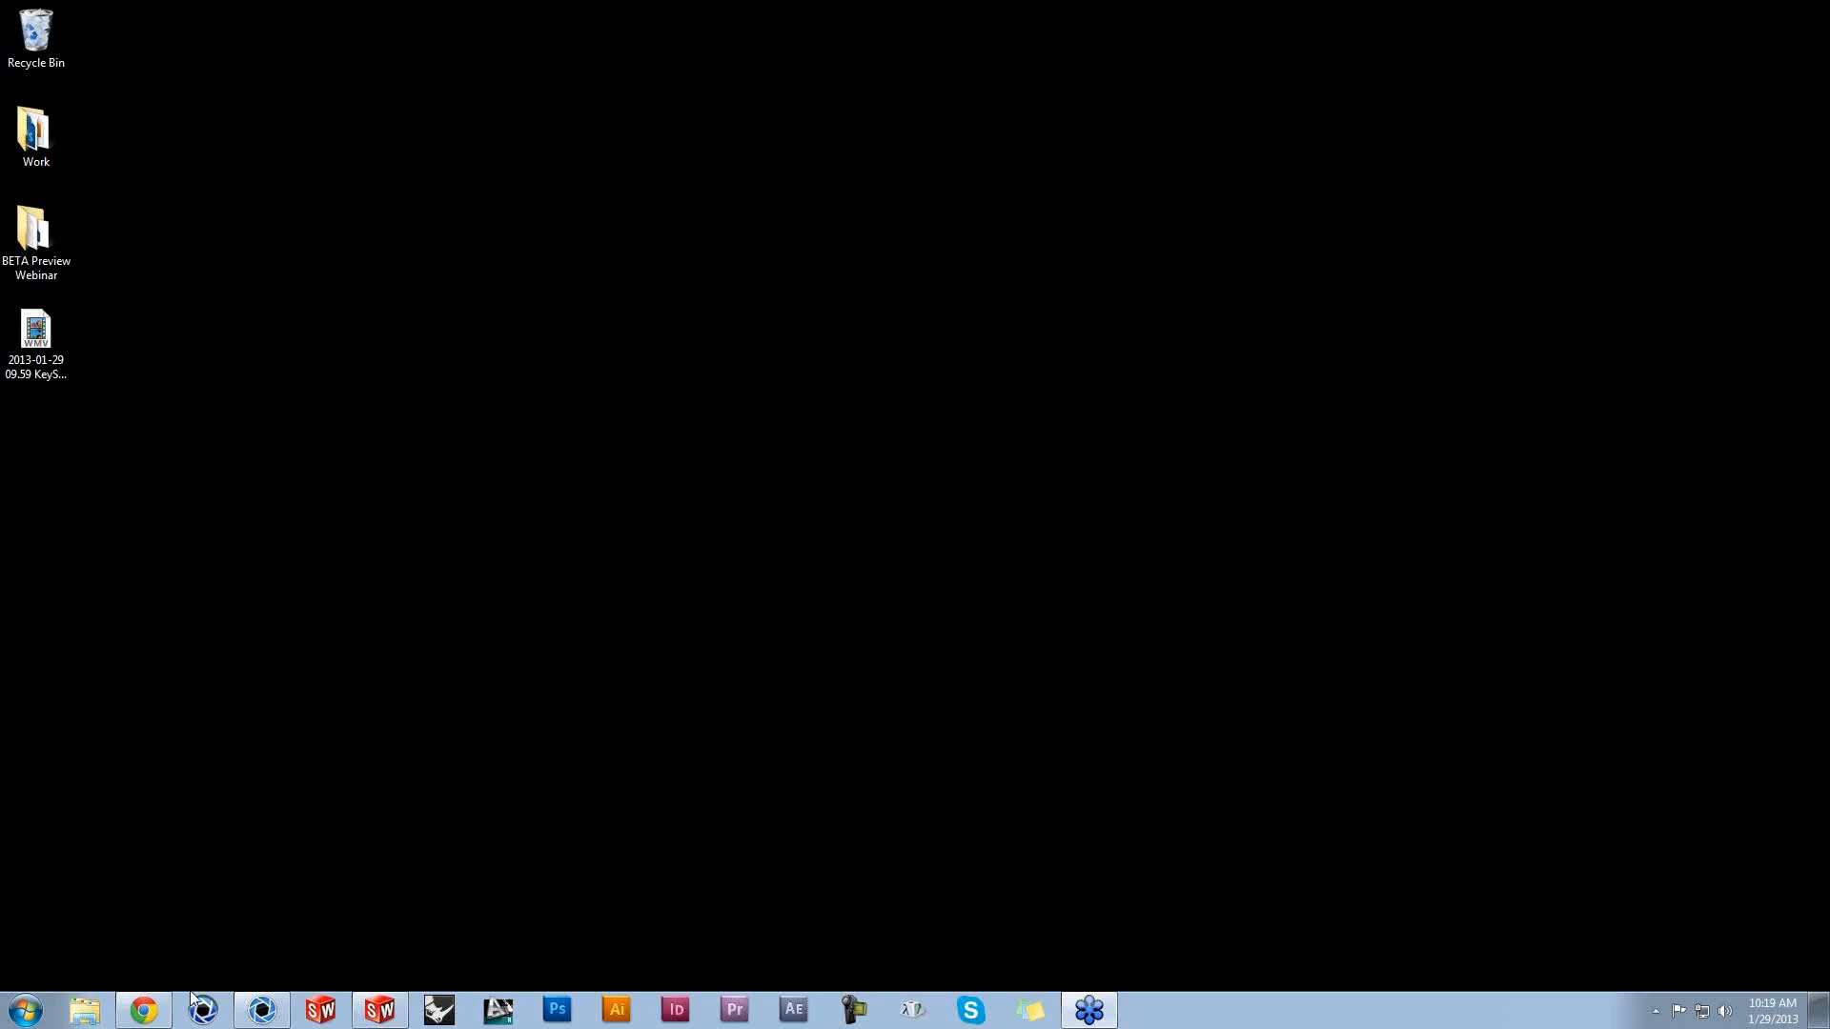
{"action": "left_click", "coordinate": [271, 1009]}
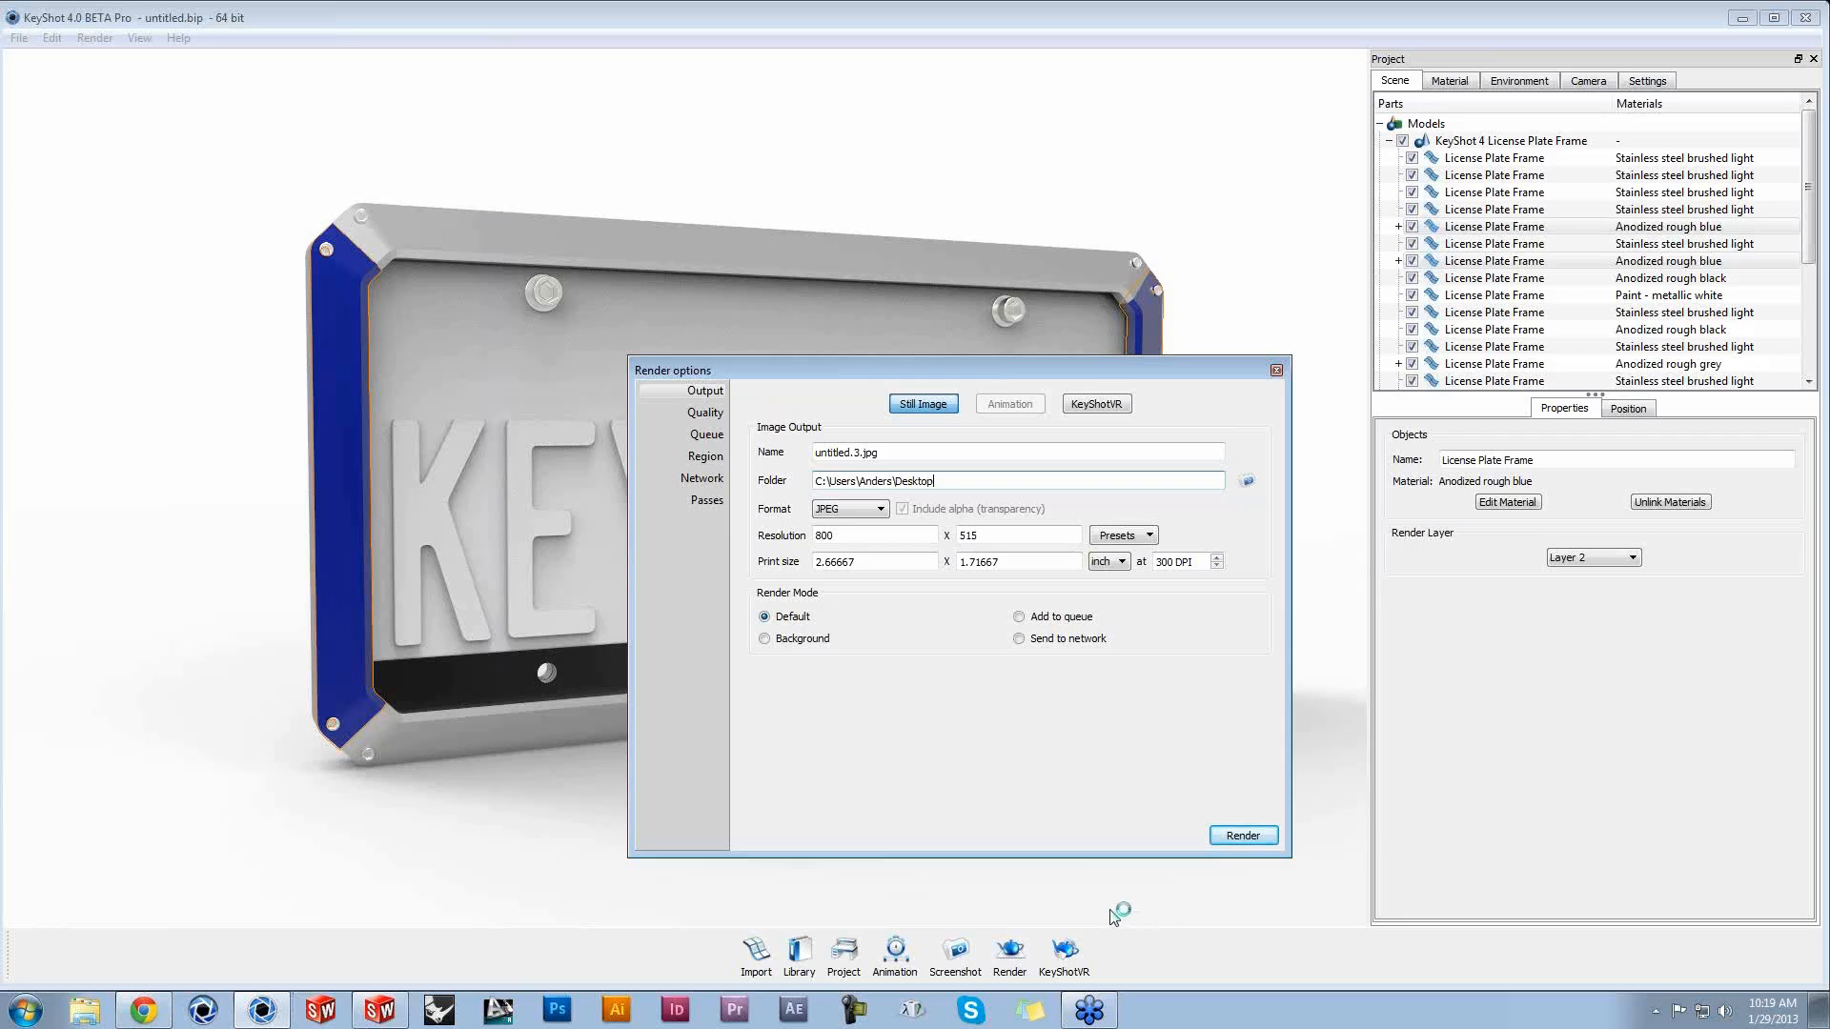
Step: Check the running applications in Windows Task Manager and close the SolidWorks Premium 2012 window
{"action": "left_click", "coordinate": [1739, 19]}
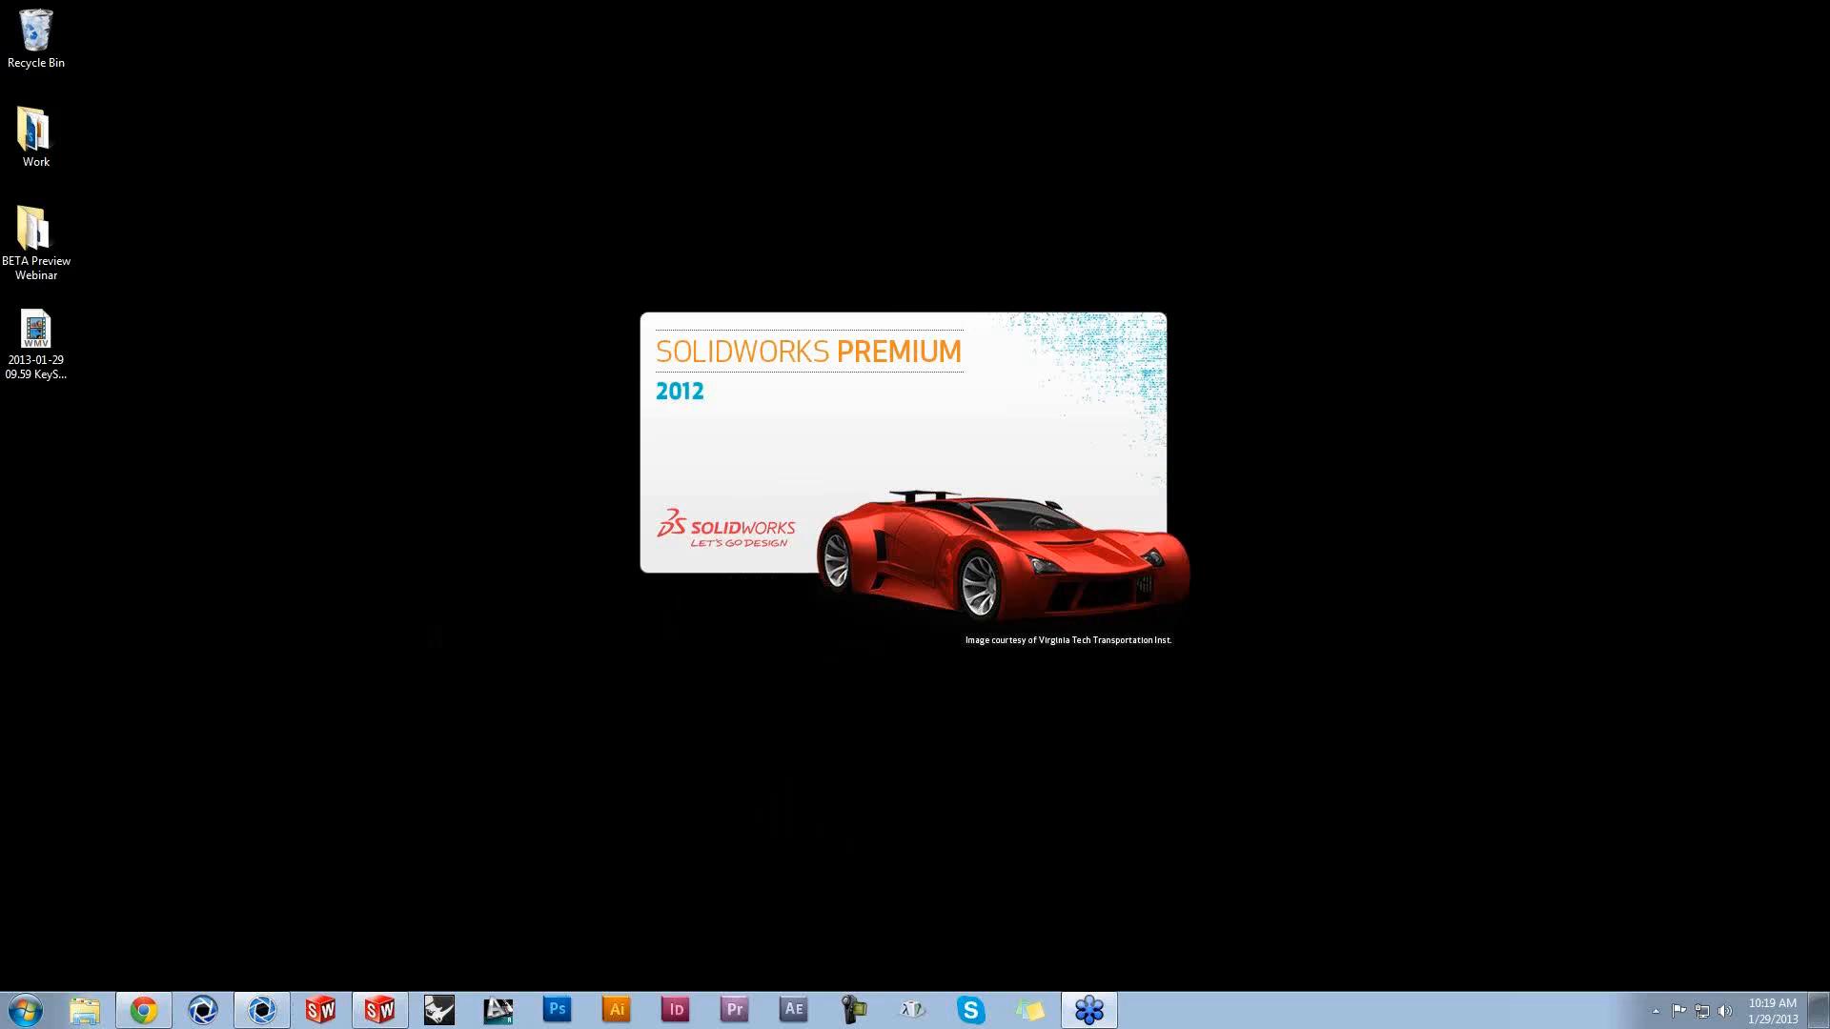
{"action": "key", "text": "ctrl+shift+Escape"}
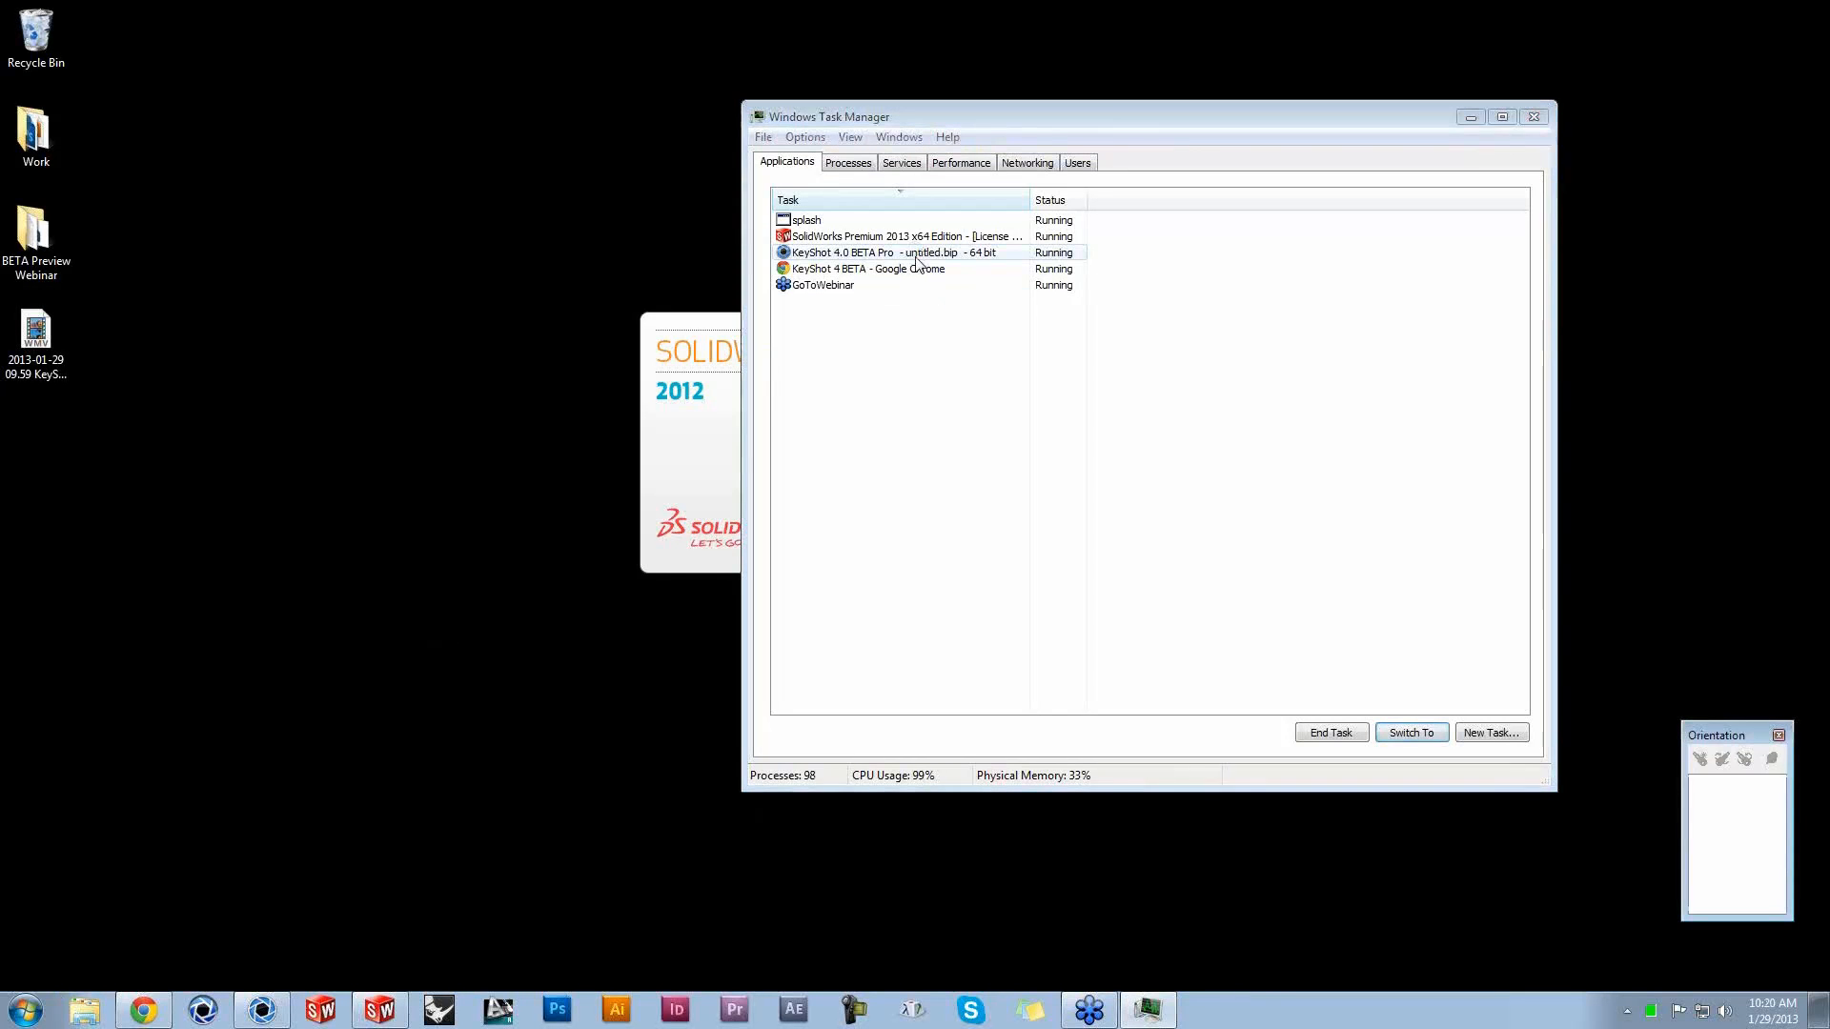
{"action": "left_click_drag", "start_coordinate": [934, 117], "coordinate": [1050, 116]}
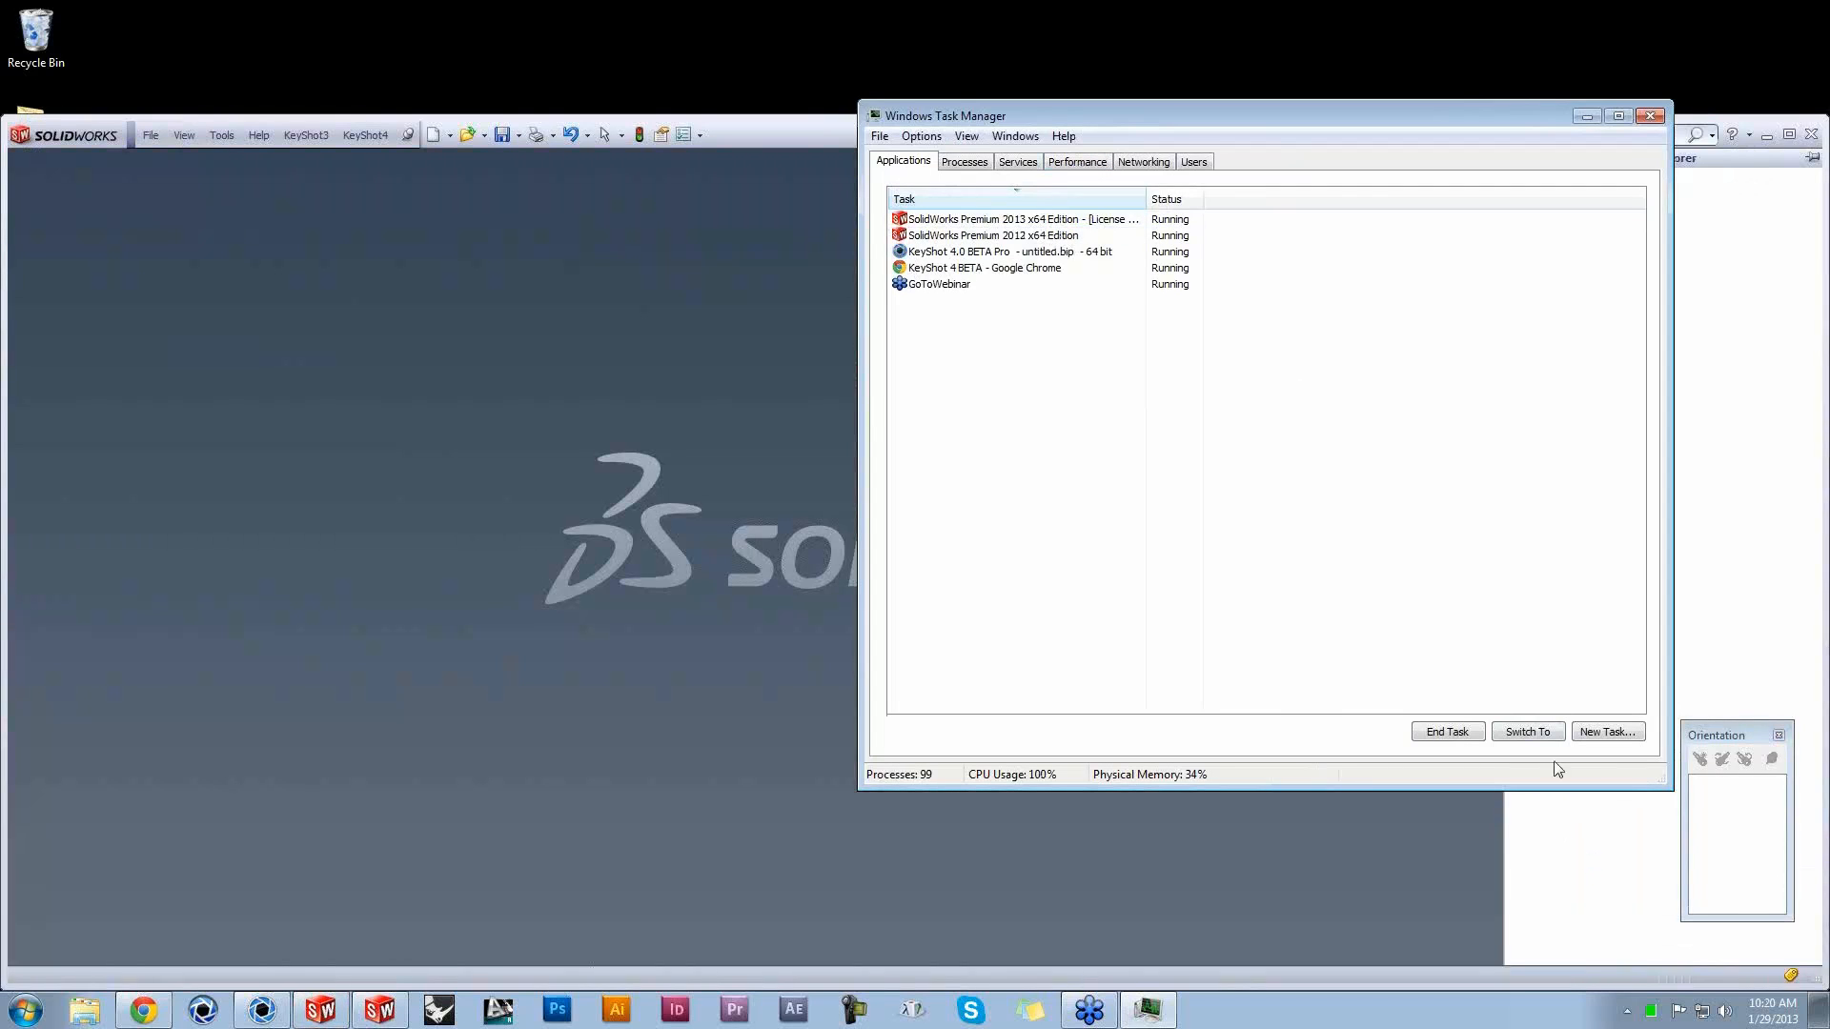
{"action": "left_click", "coordinate": [1650, 115]}
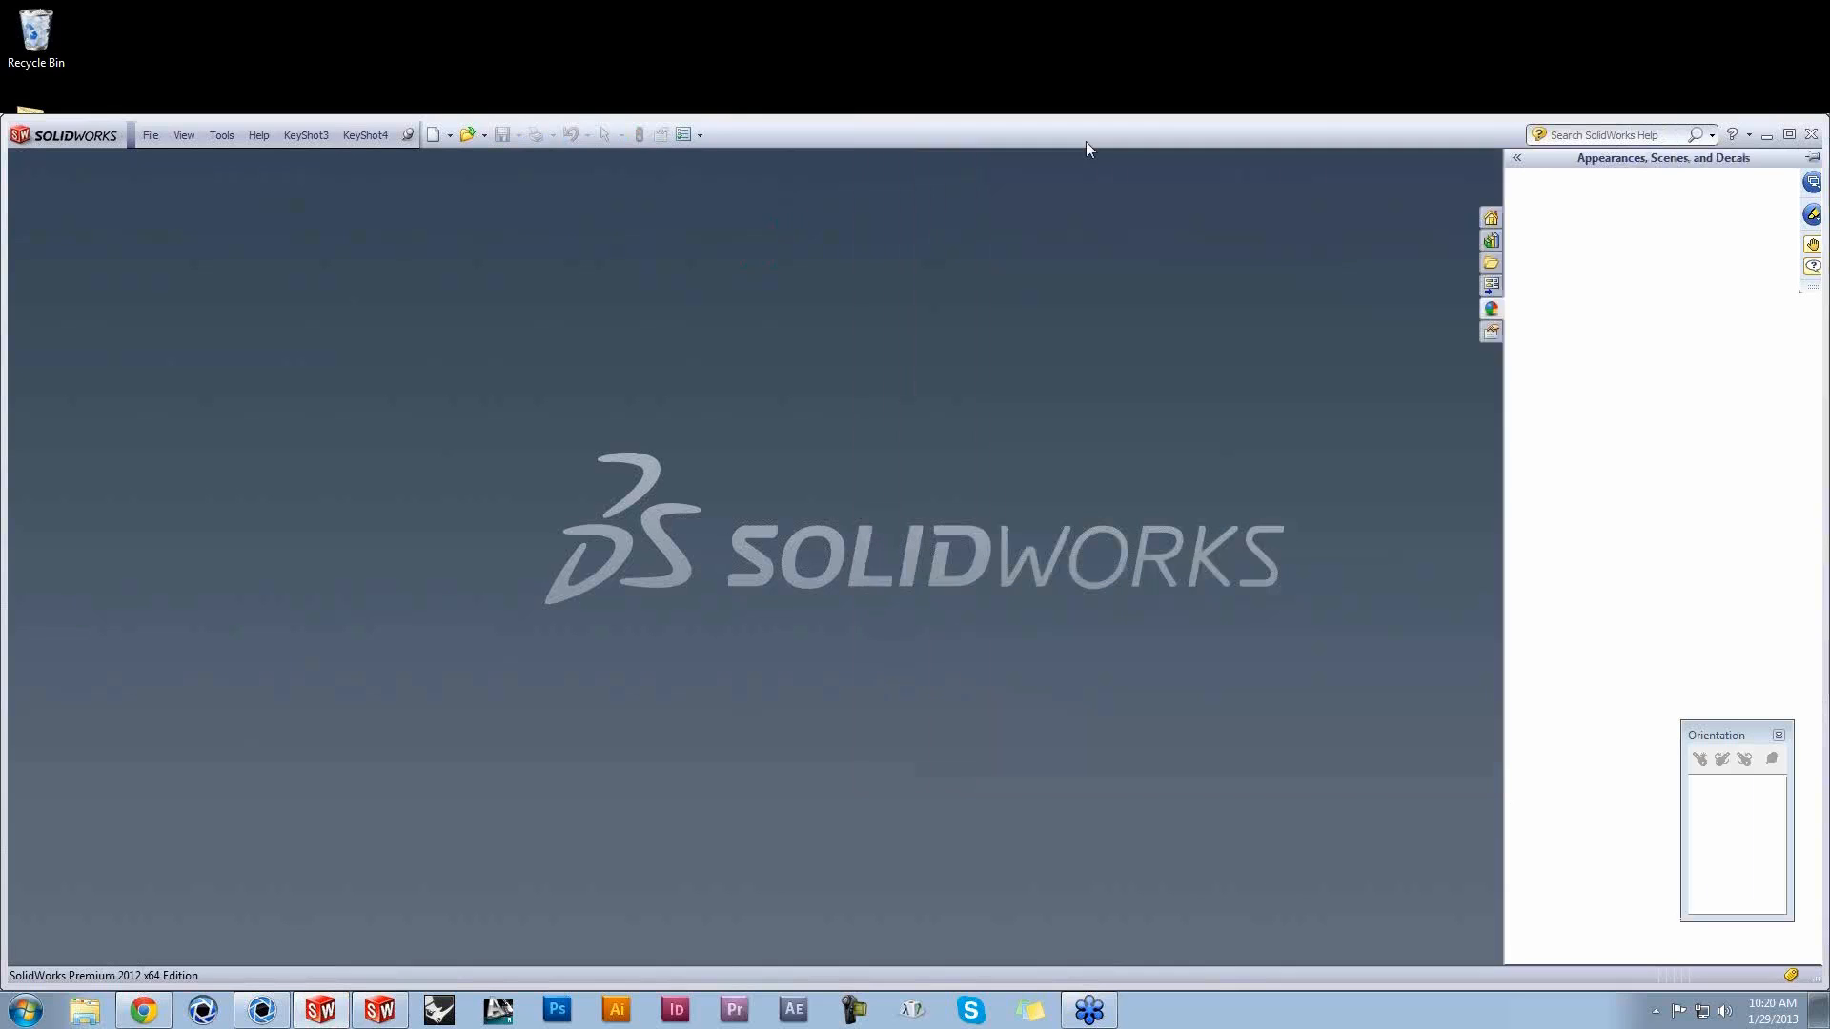
{"action": "left_click_drag", "start_coordinate": [1146, 134], "coordinate": [925, 144]}
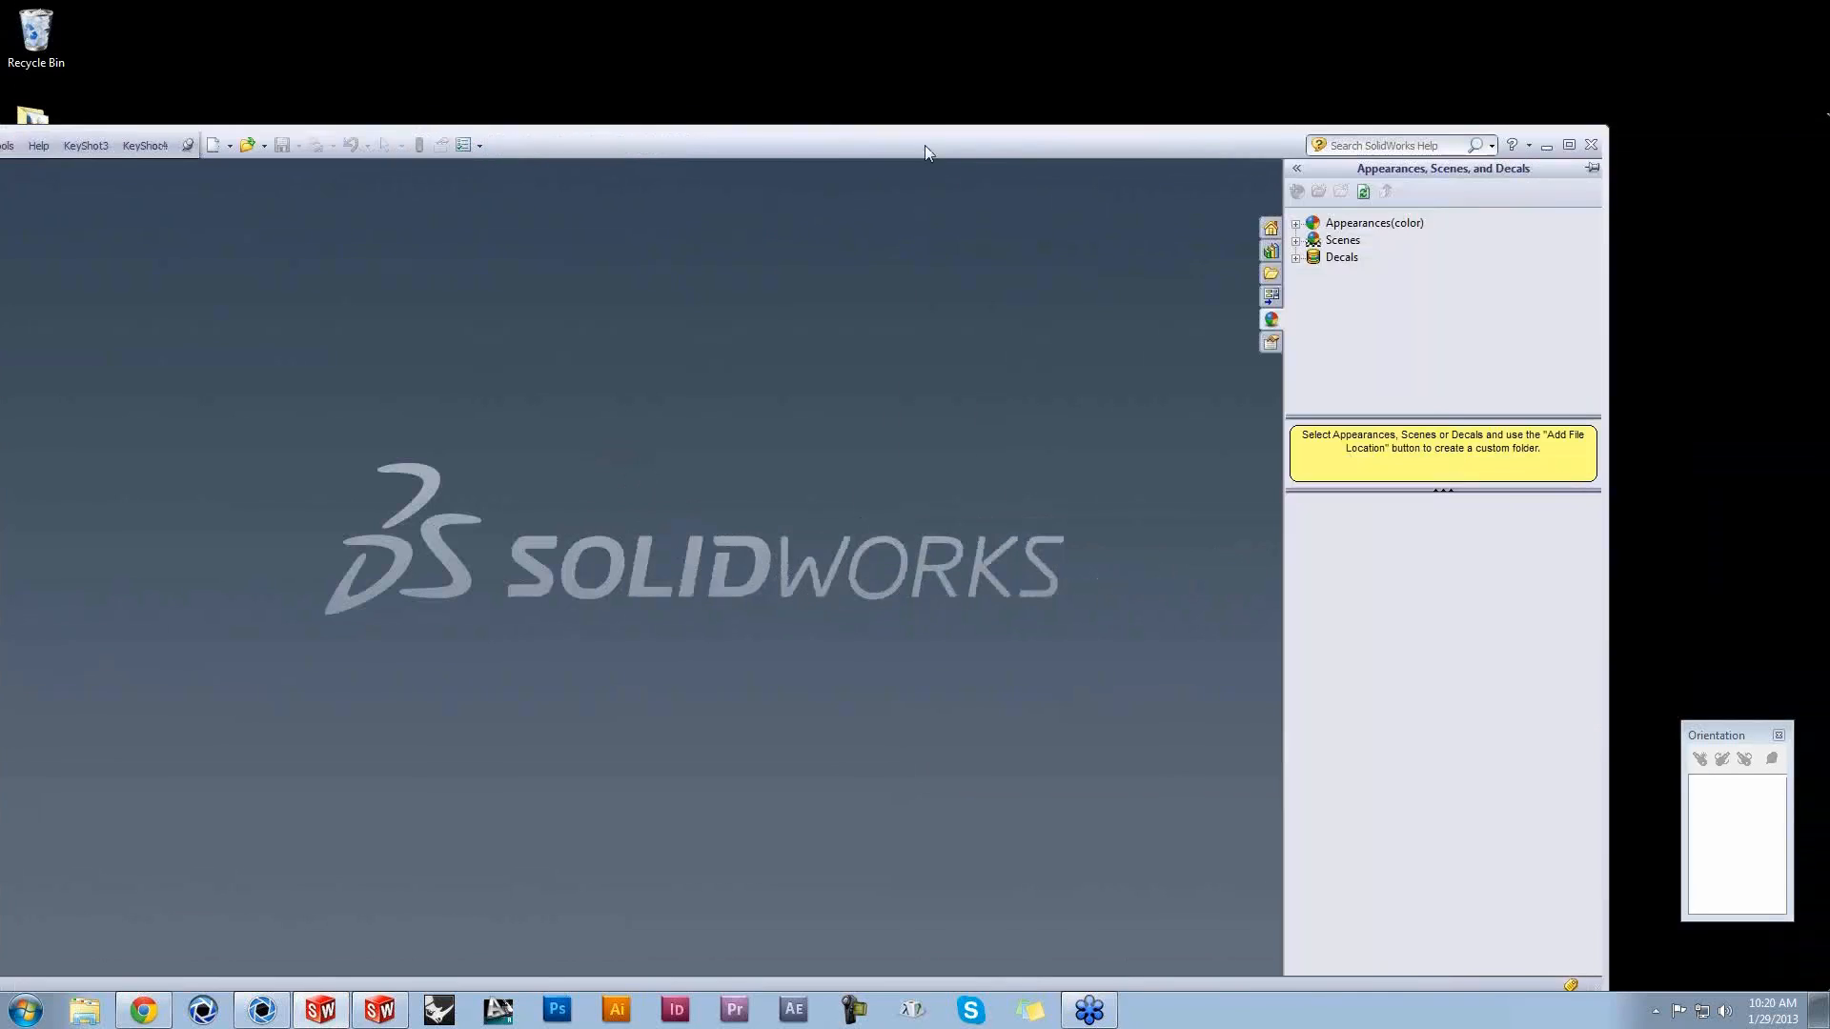
{"action": "left_click", "coordinate": [1591, 145]}
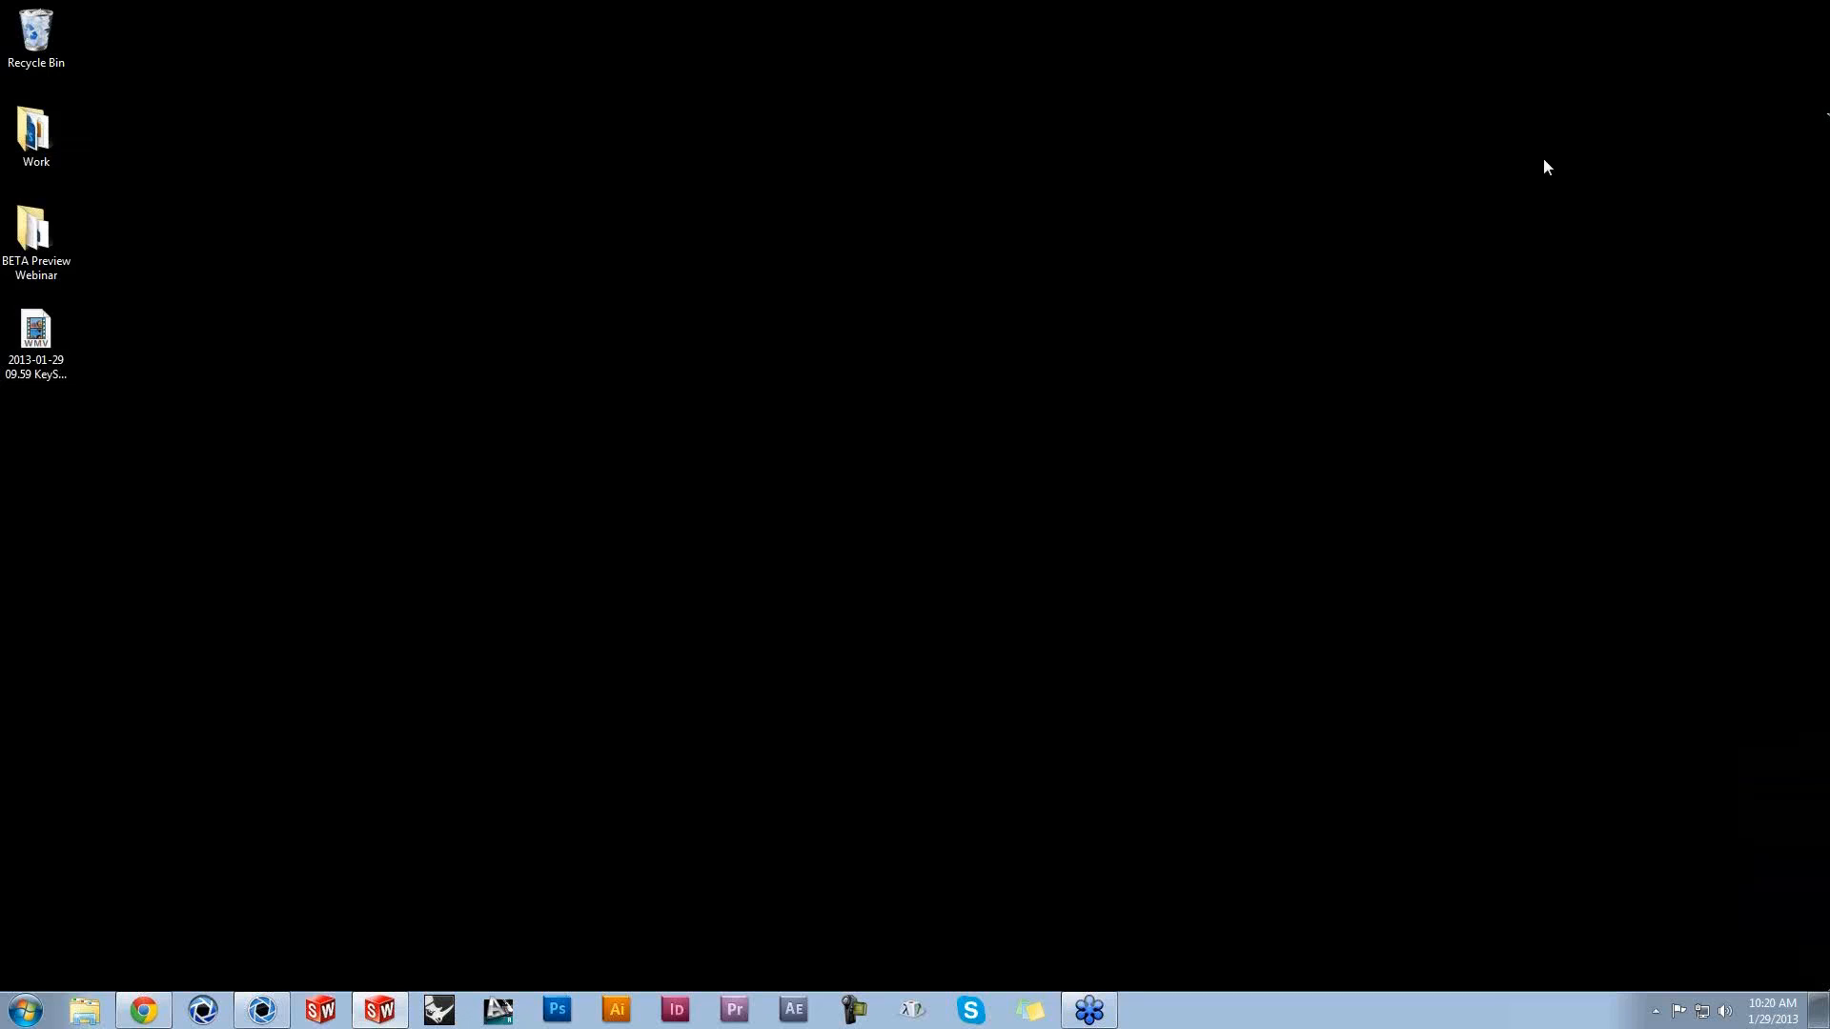
Step: Switch back to KeyShot and set the still image's output folder to BETA Preview Webinar on the Desktop
{"action": "left_click", "coordinate": [263, 1008]}
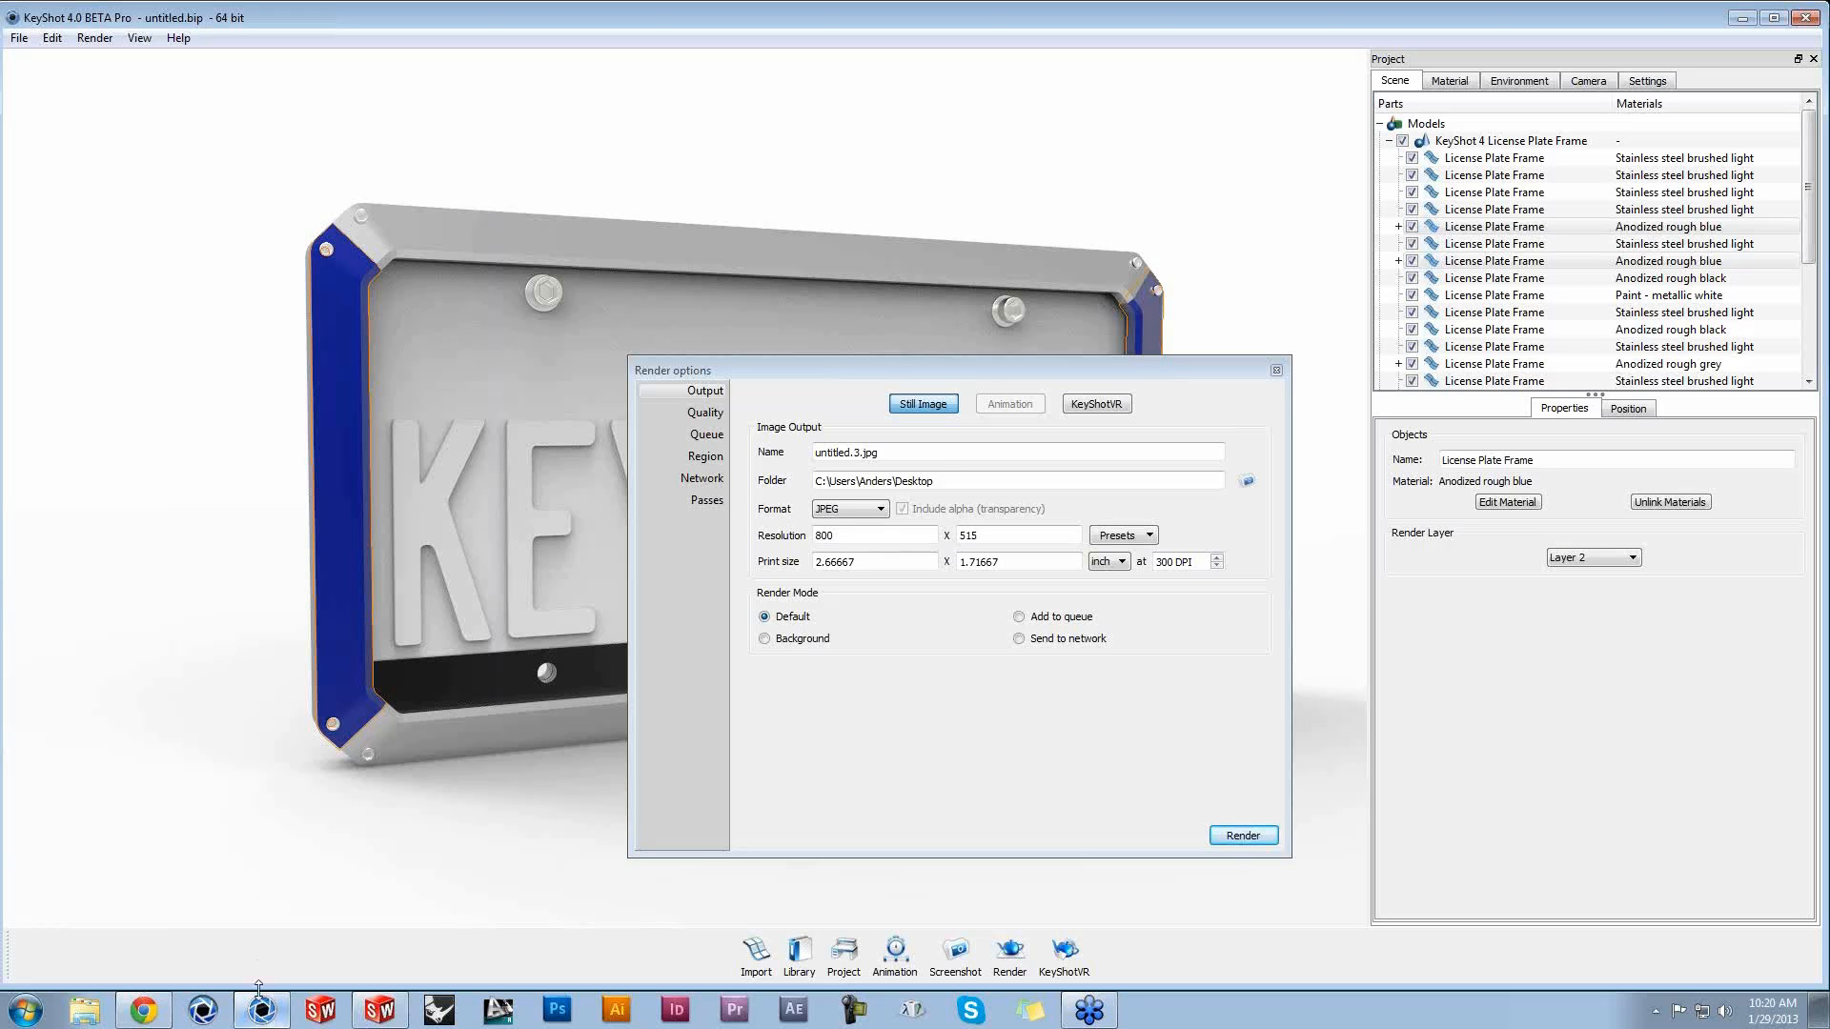
{"action": "left_click", "coordinate": [1248, 483]}
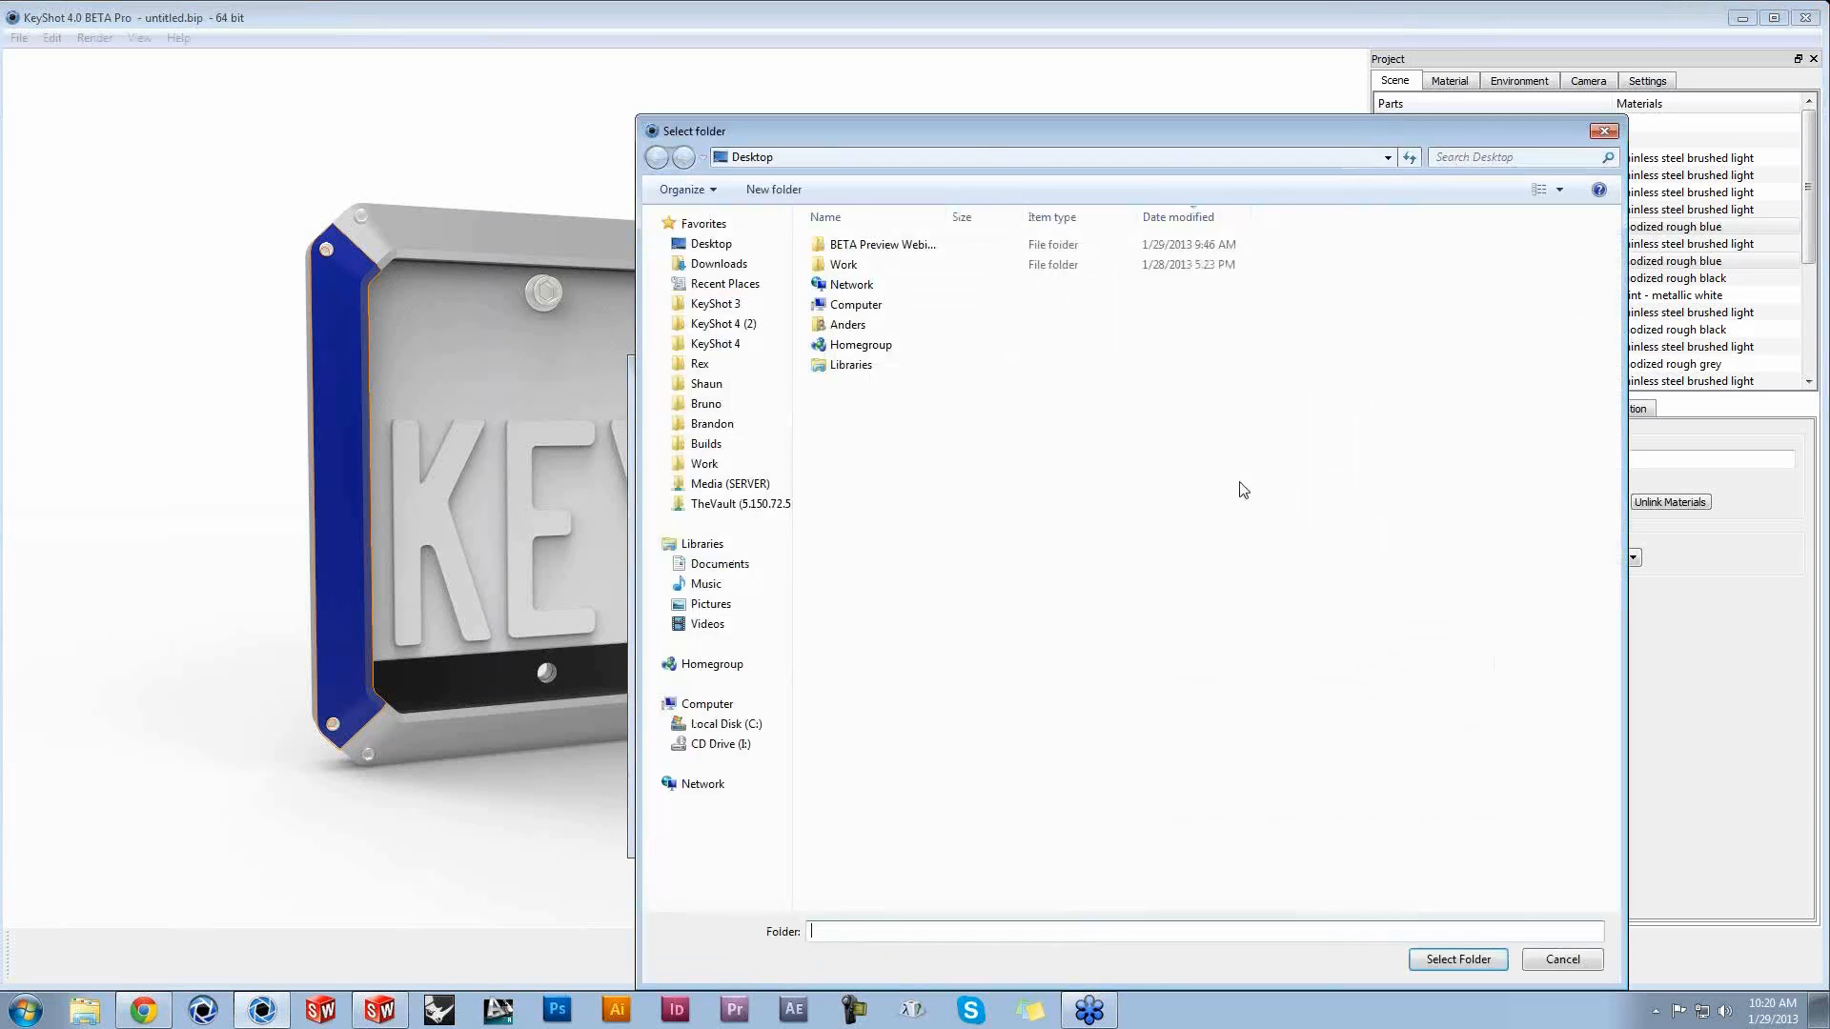
{"action": "left_click", "coordinate": [869, 249]}
{"action": "double_click", "coordinate": [869, 250]}
{"action": "left_click", "coordinate": [1439, 964]}
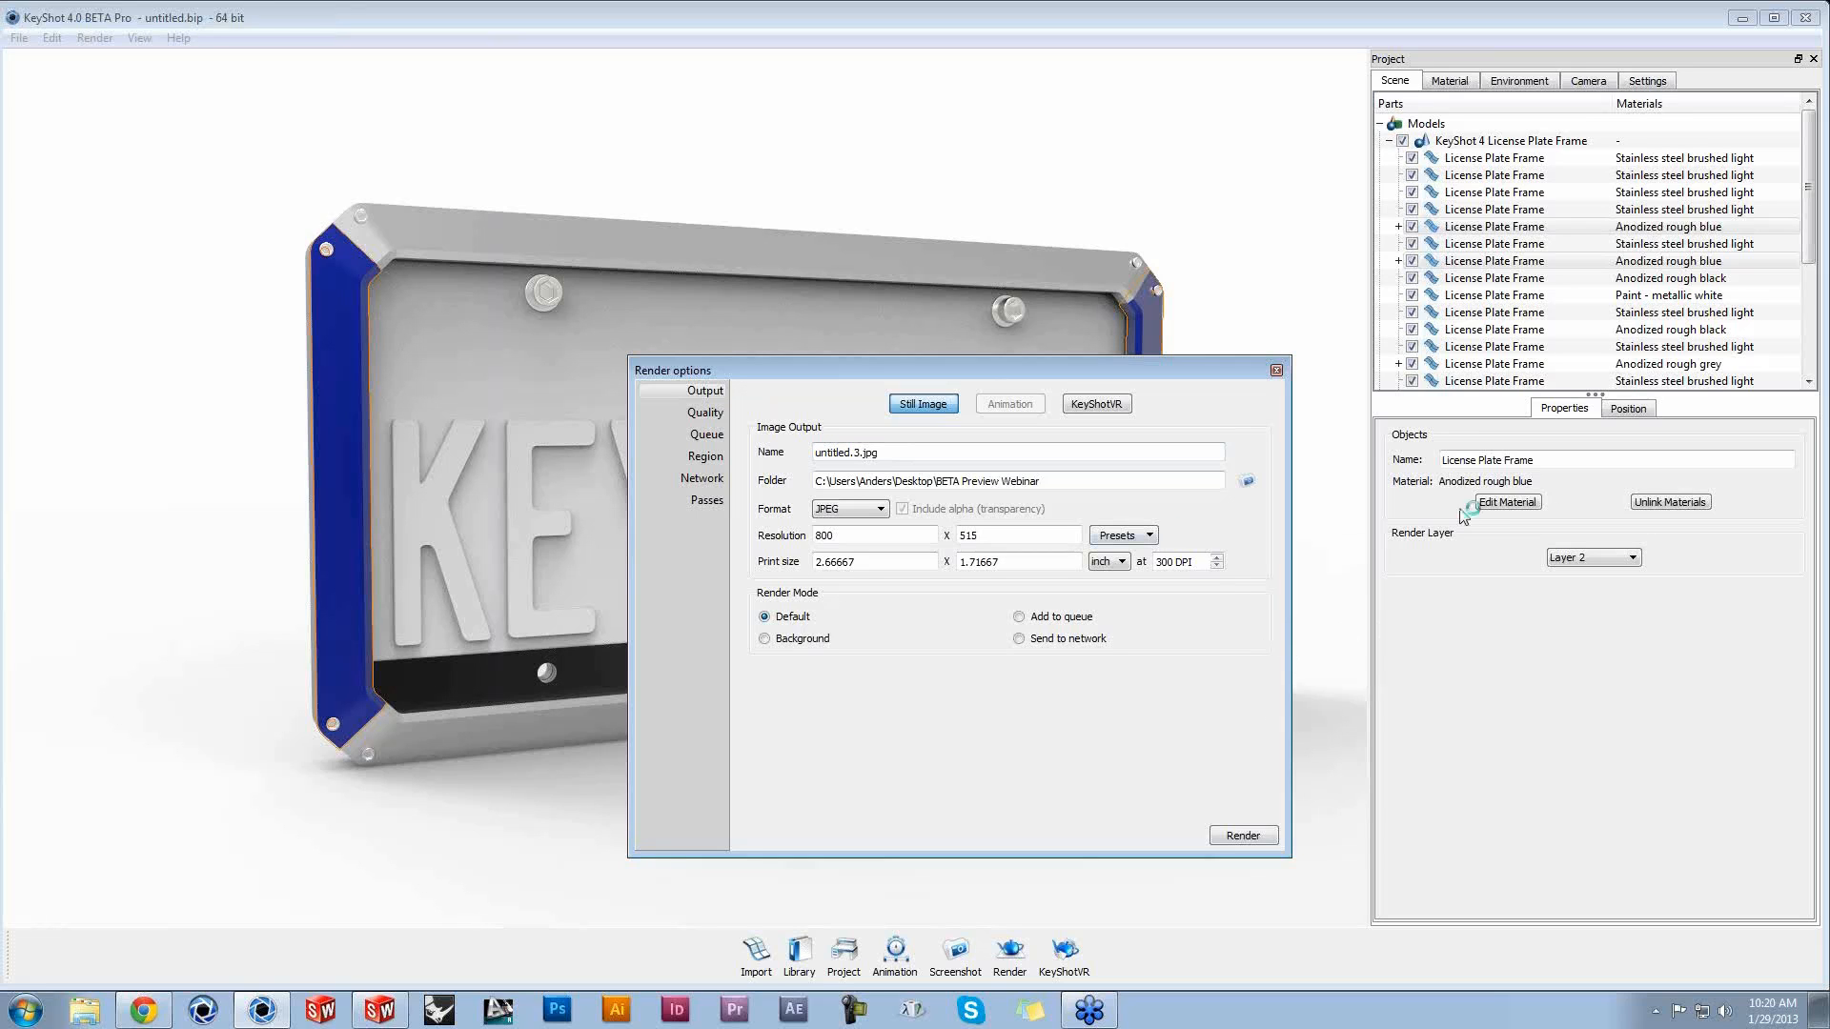
Step: Render the 800 x 515 still image as untitled.3.jpg and look for its files in the BETA Preview Webinar and Desktop folders
{"action": "left_click", "coordinate": [1256, 836]}
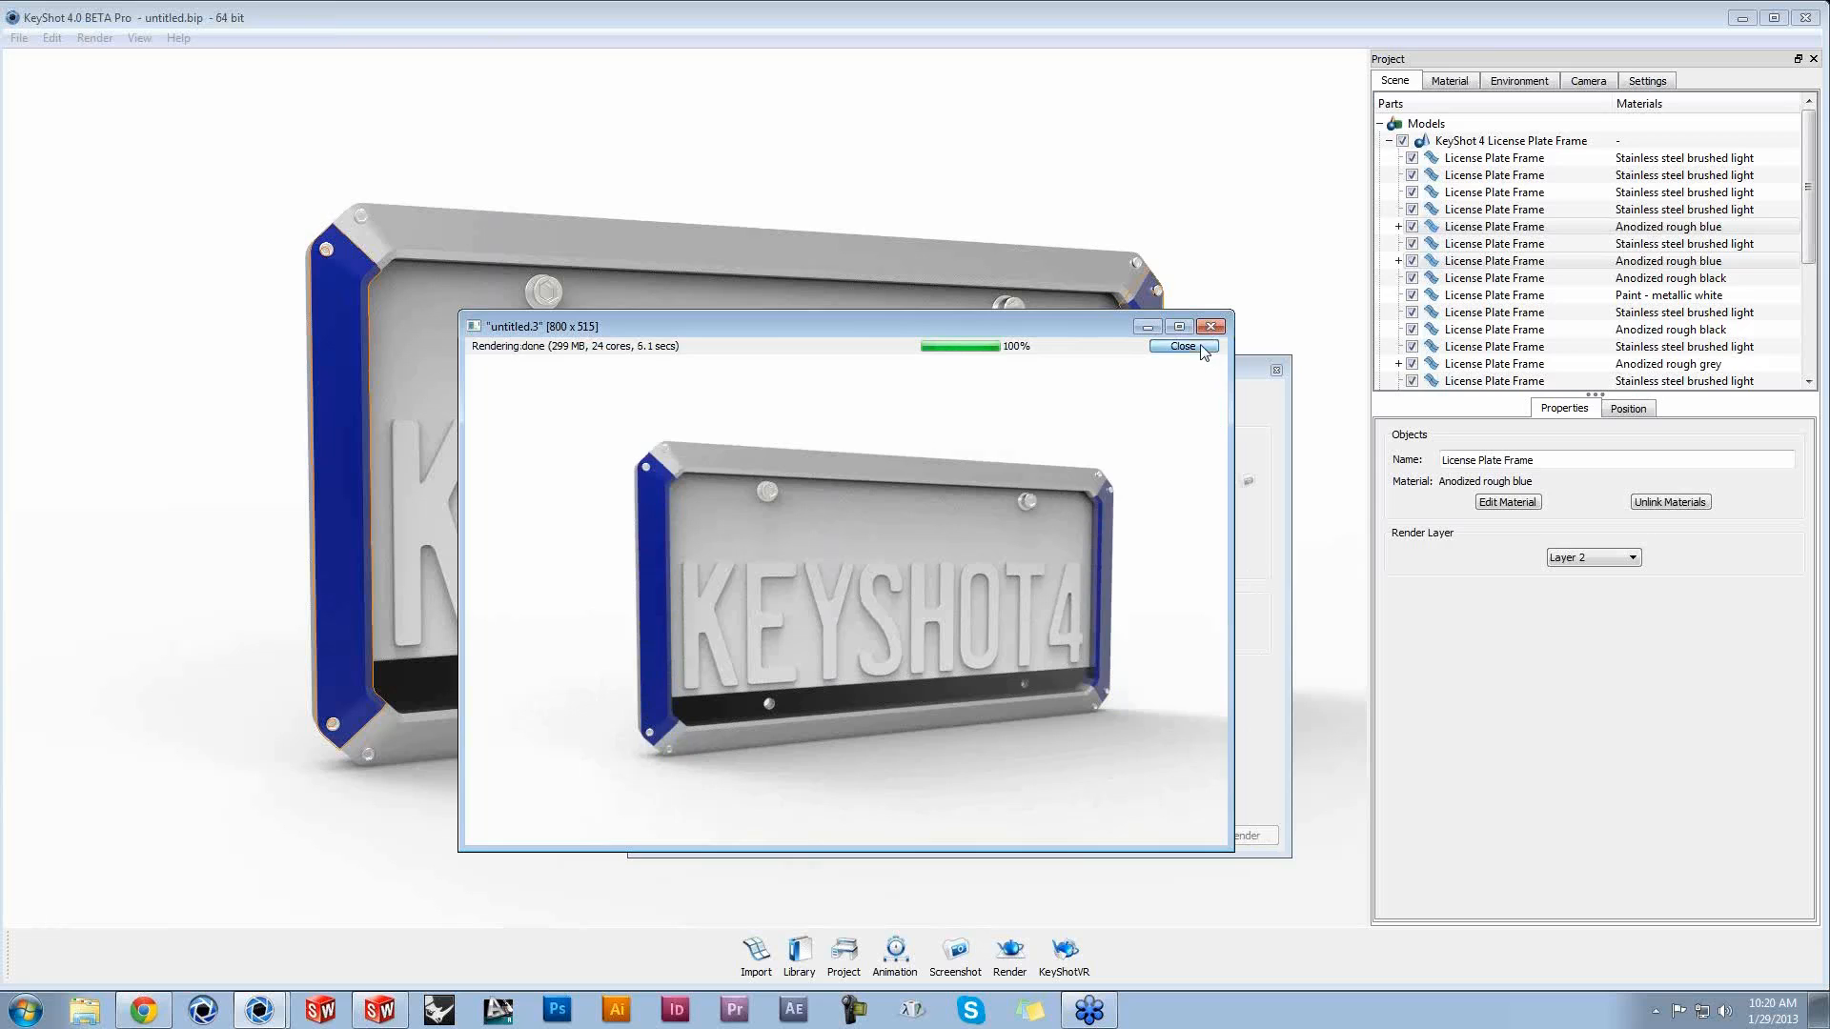
{"action": "left_click", "coordinate": [1183, 346]}
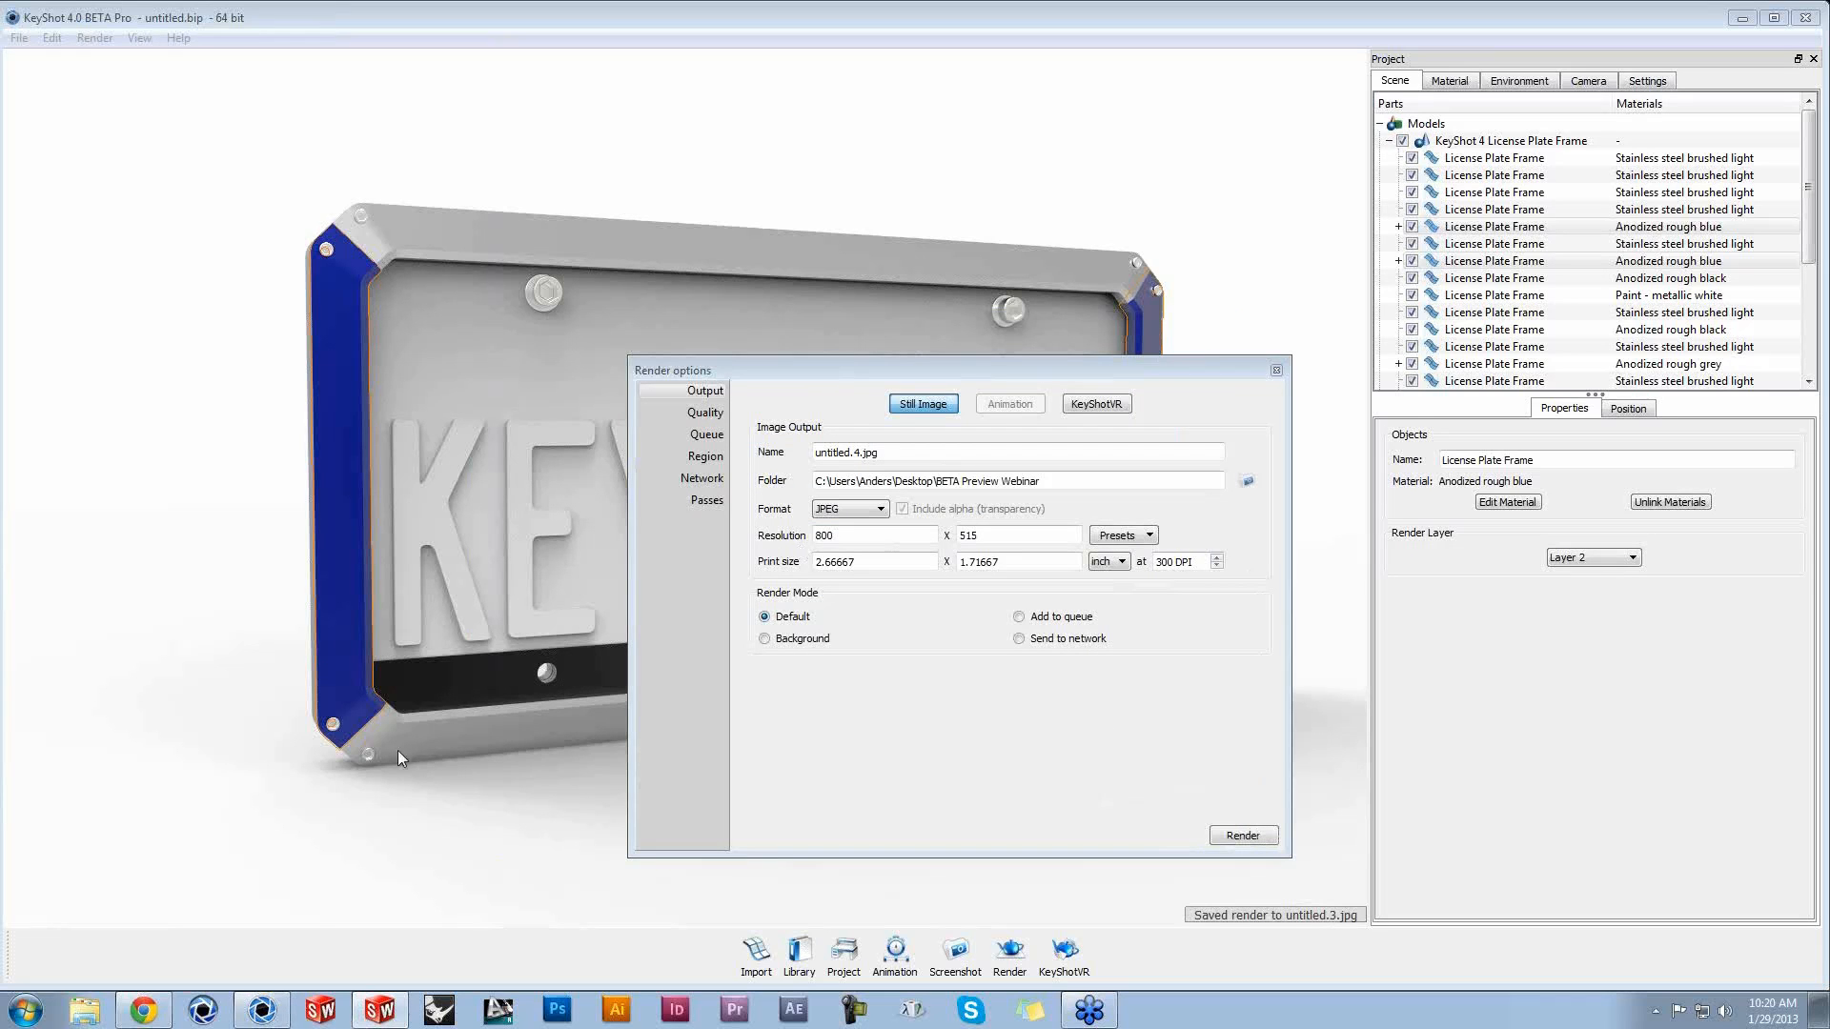
{"action": "left_click", "coordinate": [88, 1012]}
{"action": "left_click", "coordinate": [734, 209]}
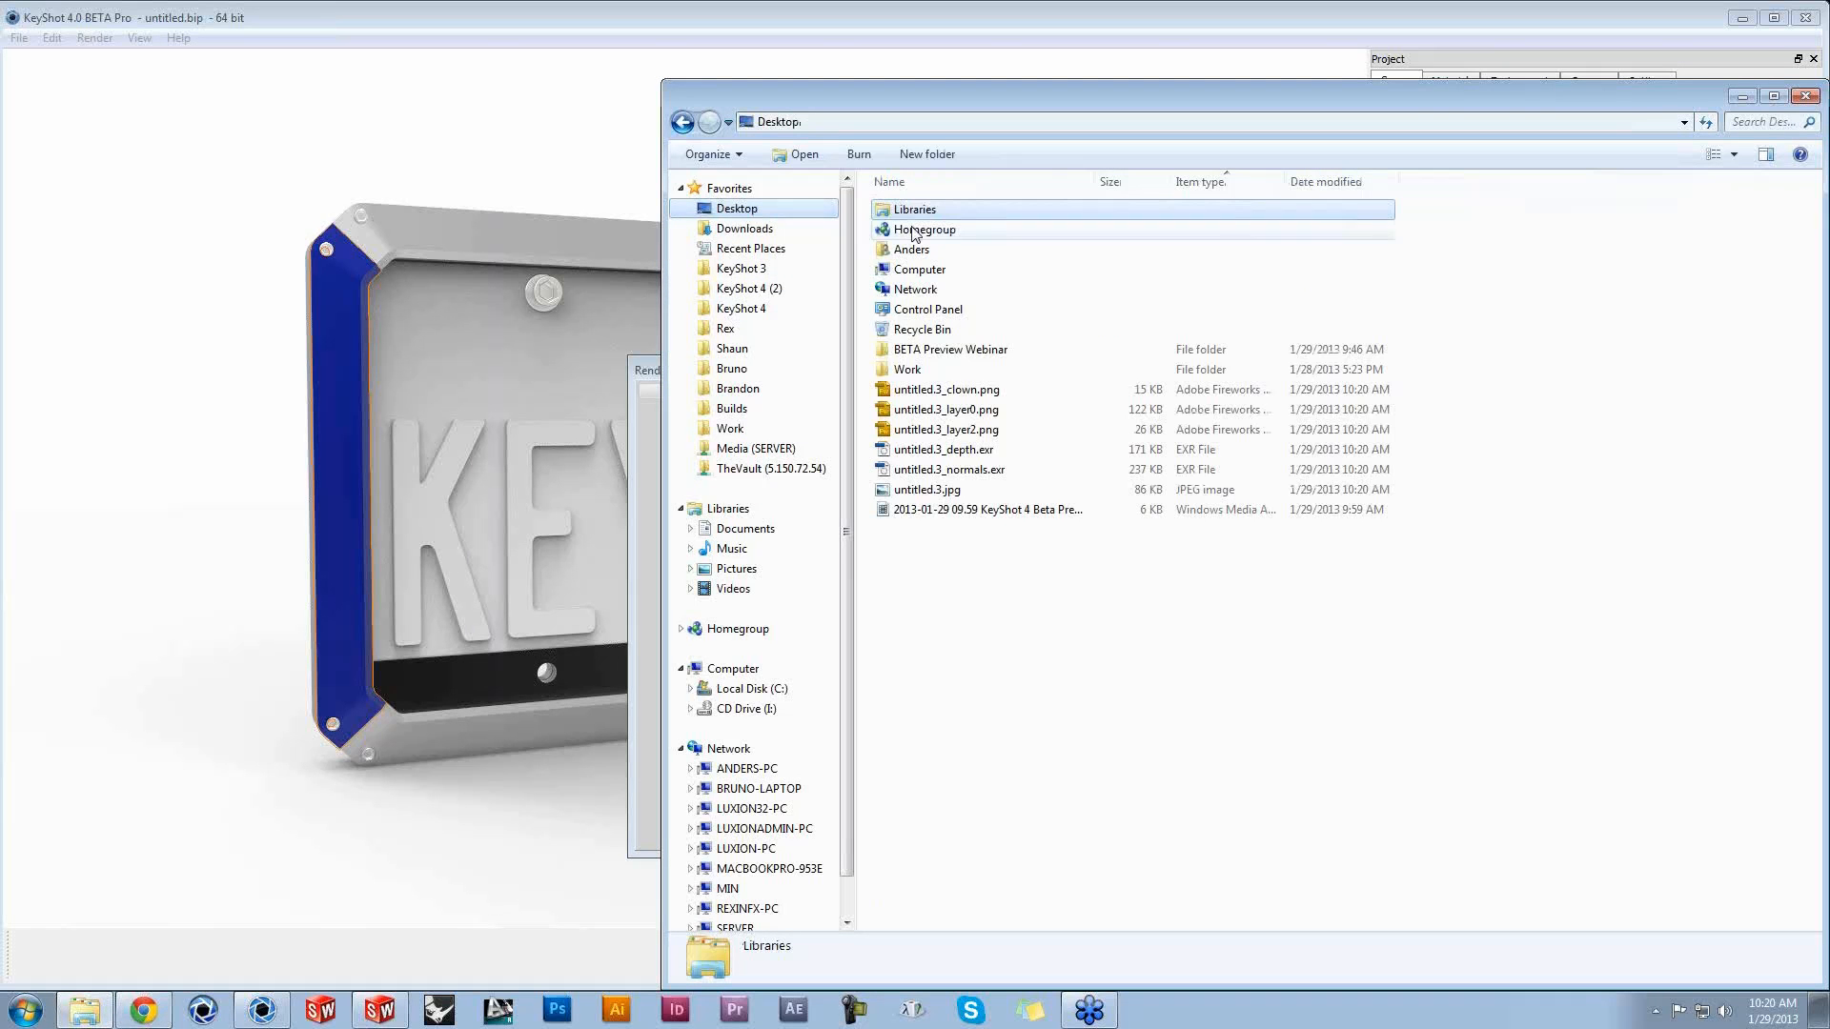
{"action": "double_click", "coordinate": [948, 350]}
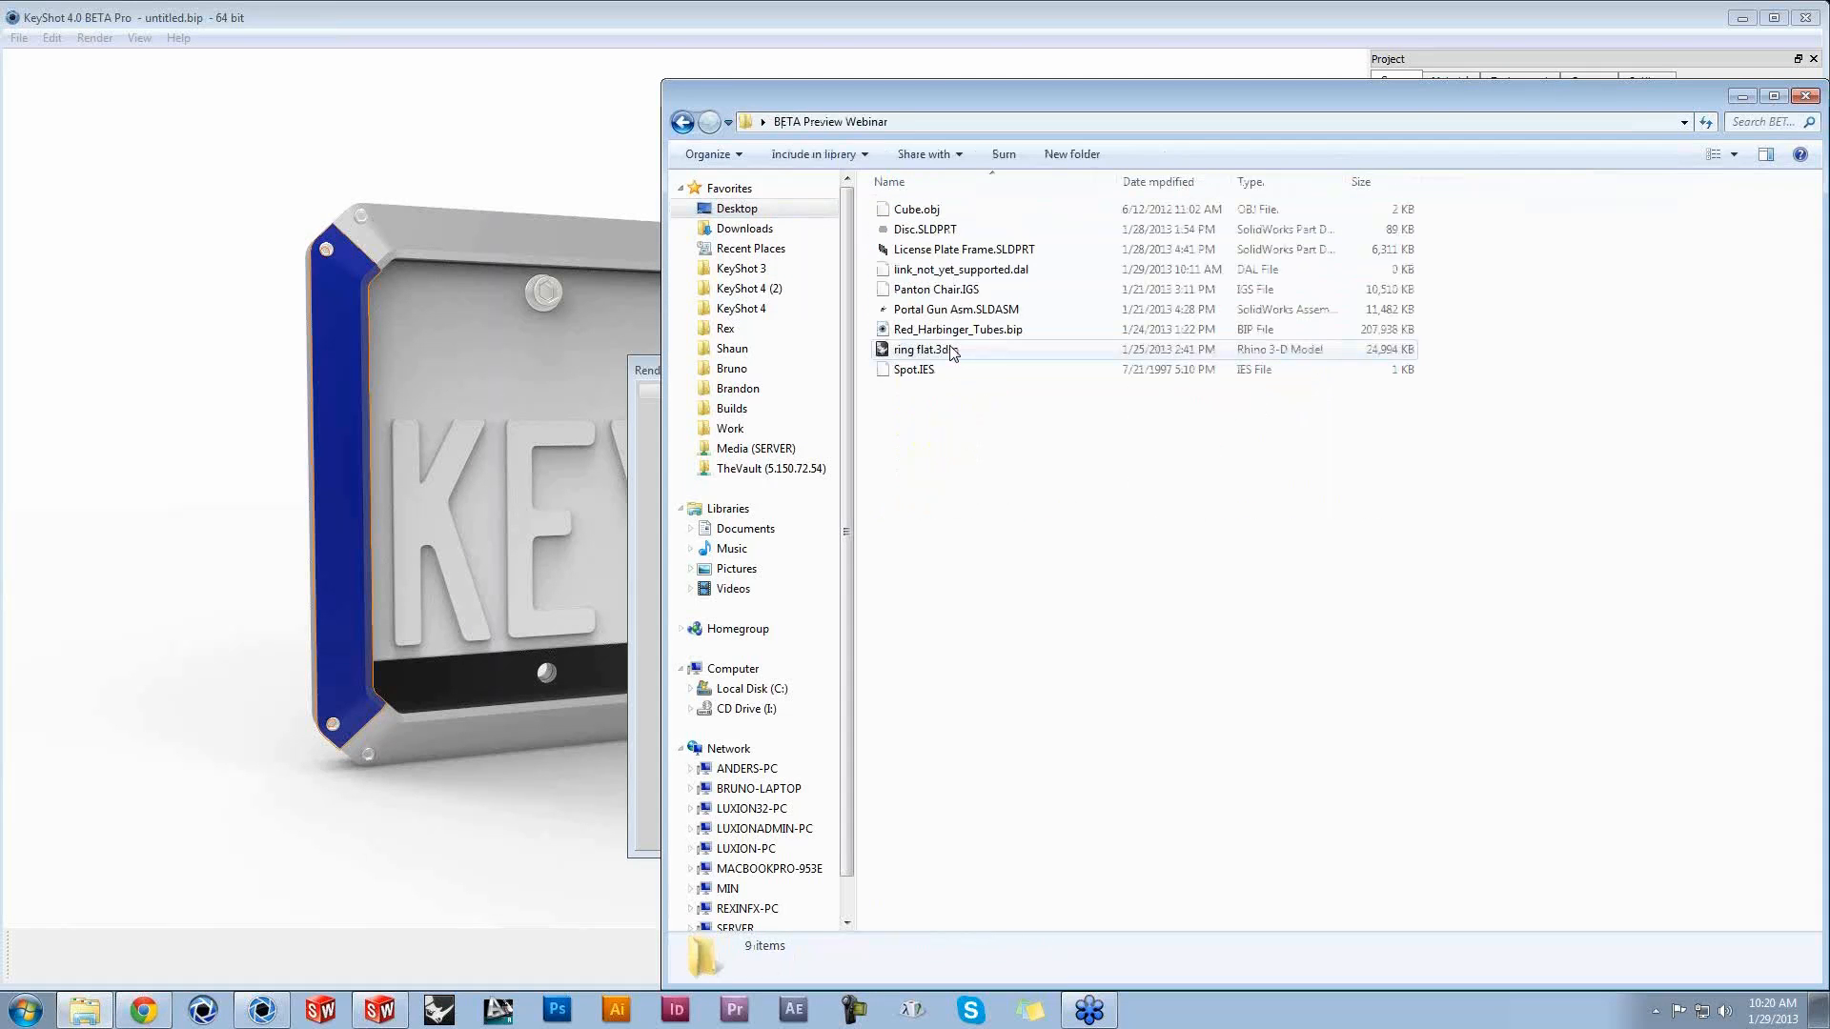
{"action": "left_click", "coordinate": [683, 122]}
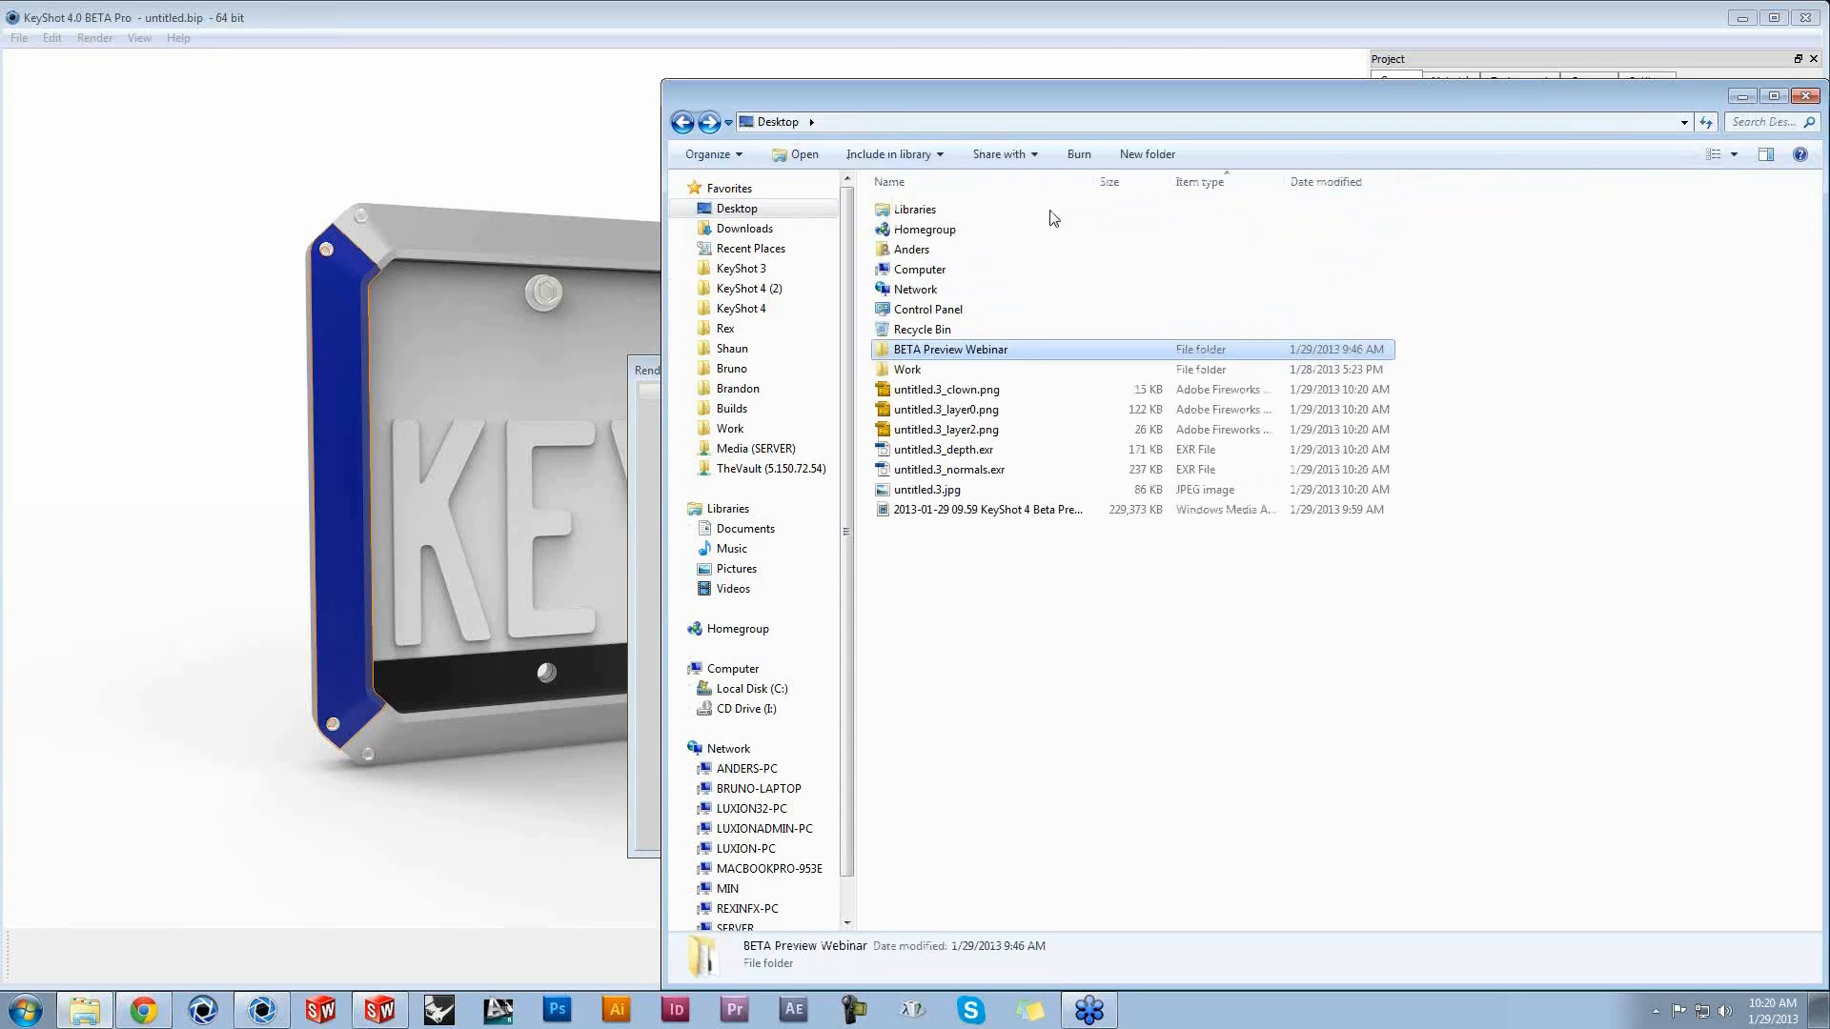
Step: Maximize the file explorer window and preview untitled.3.jpg in an enlarged preview pane
{"action": "left_click_drag", "start_coordinate": [1191, 99], "coordinate": [1159, 76]}
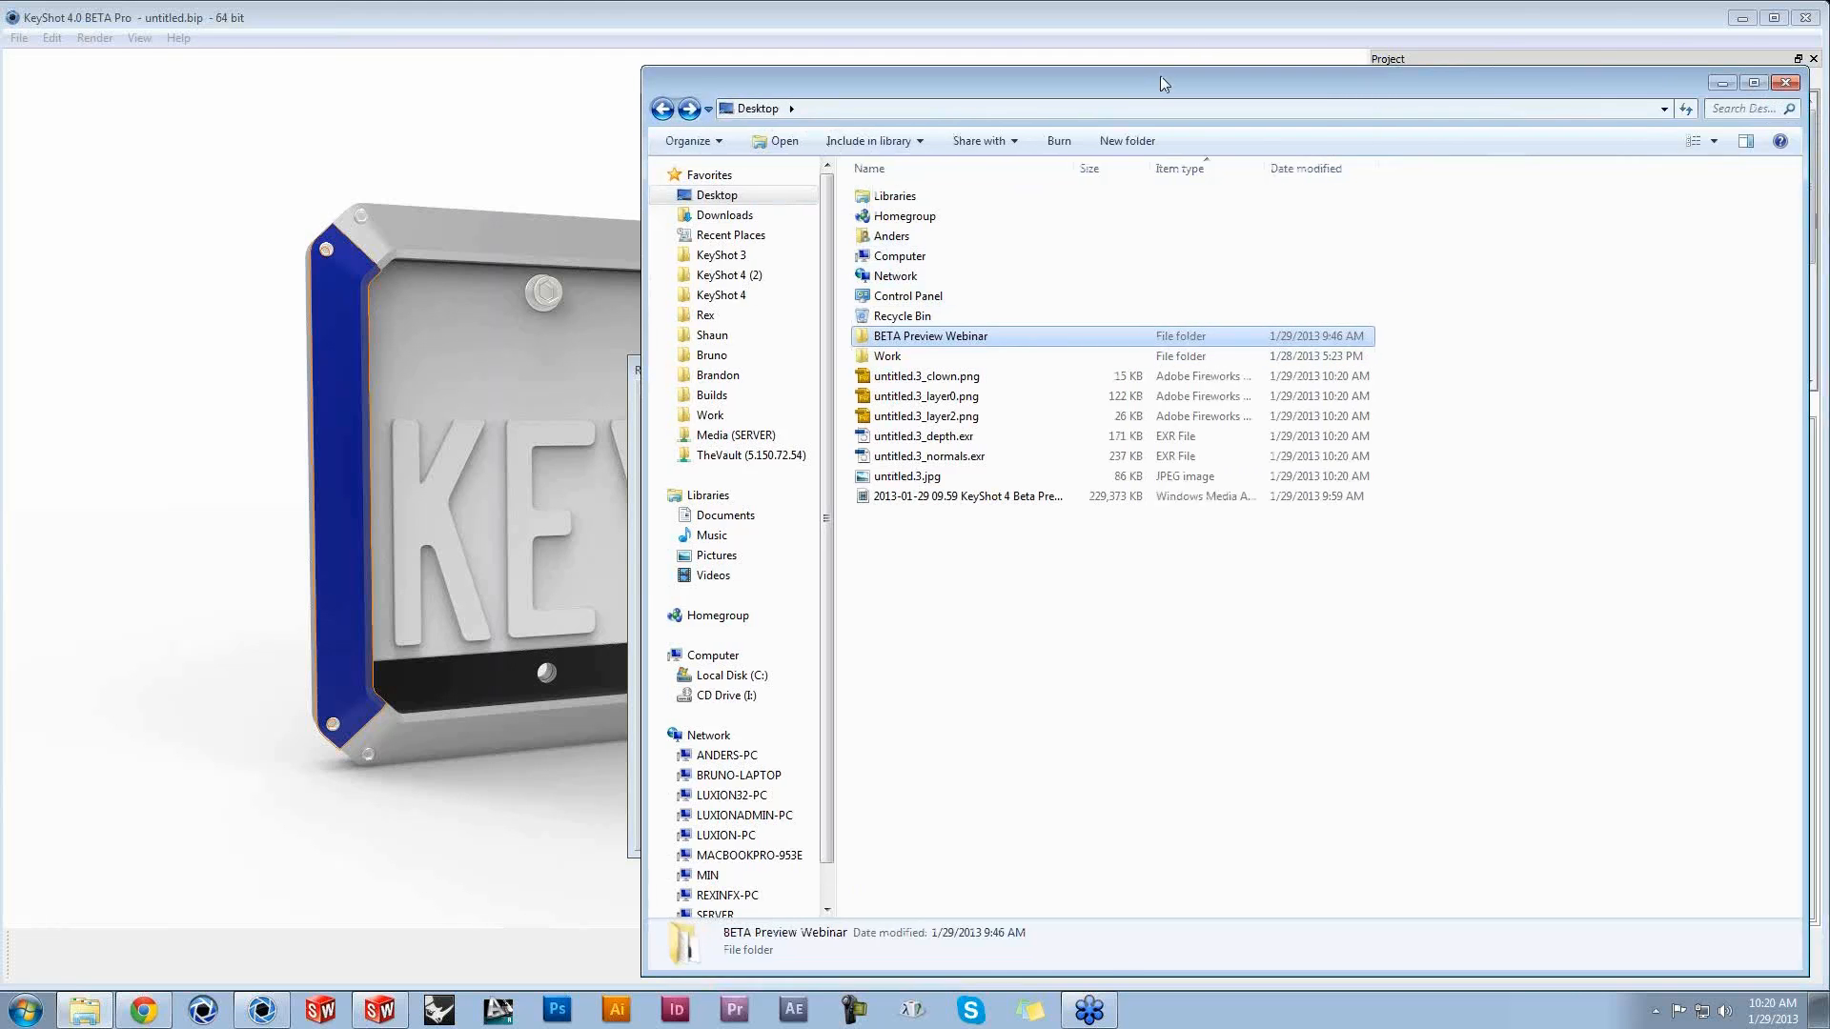
{"action": "double_click", "coordinate": [1158, 76]}
{"action": "left_click", "coordinate": [1772, 68]}
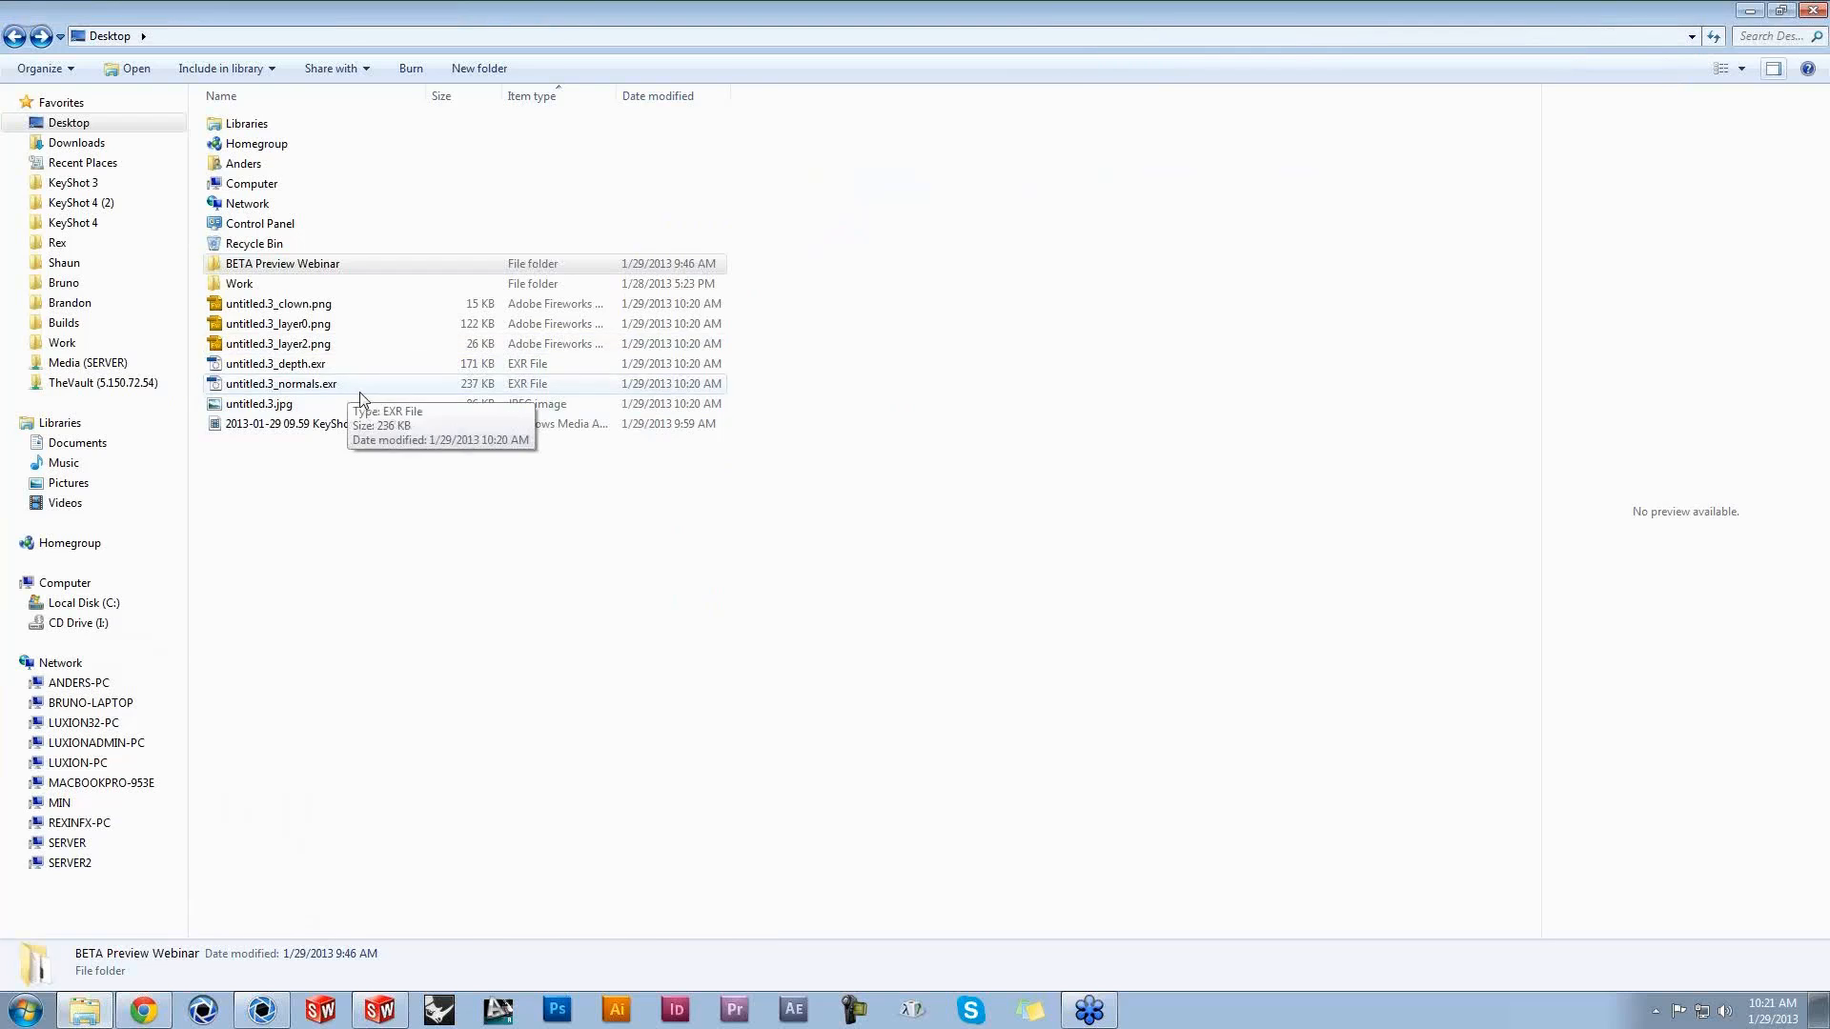
{"action": "left_click", "coordinate": [308, 412]}
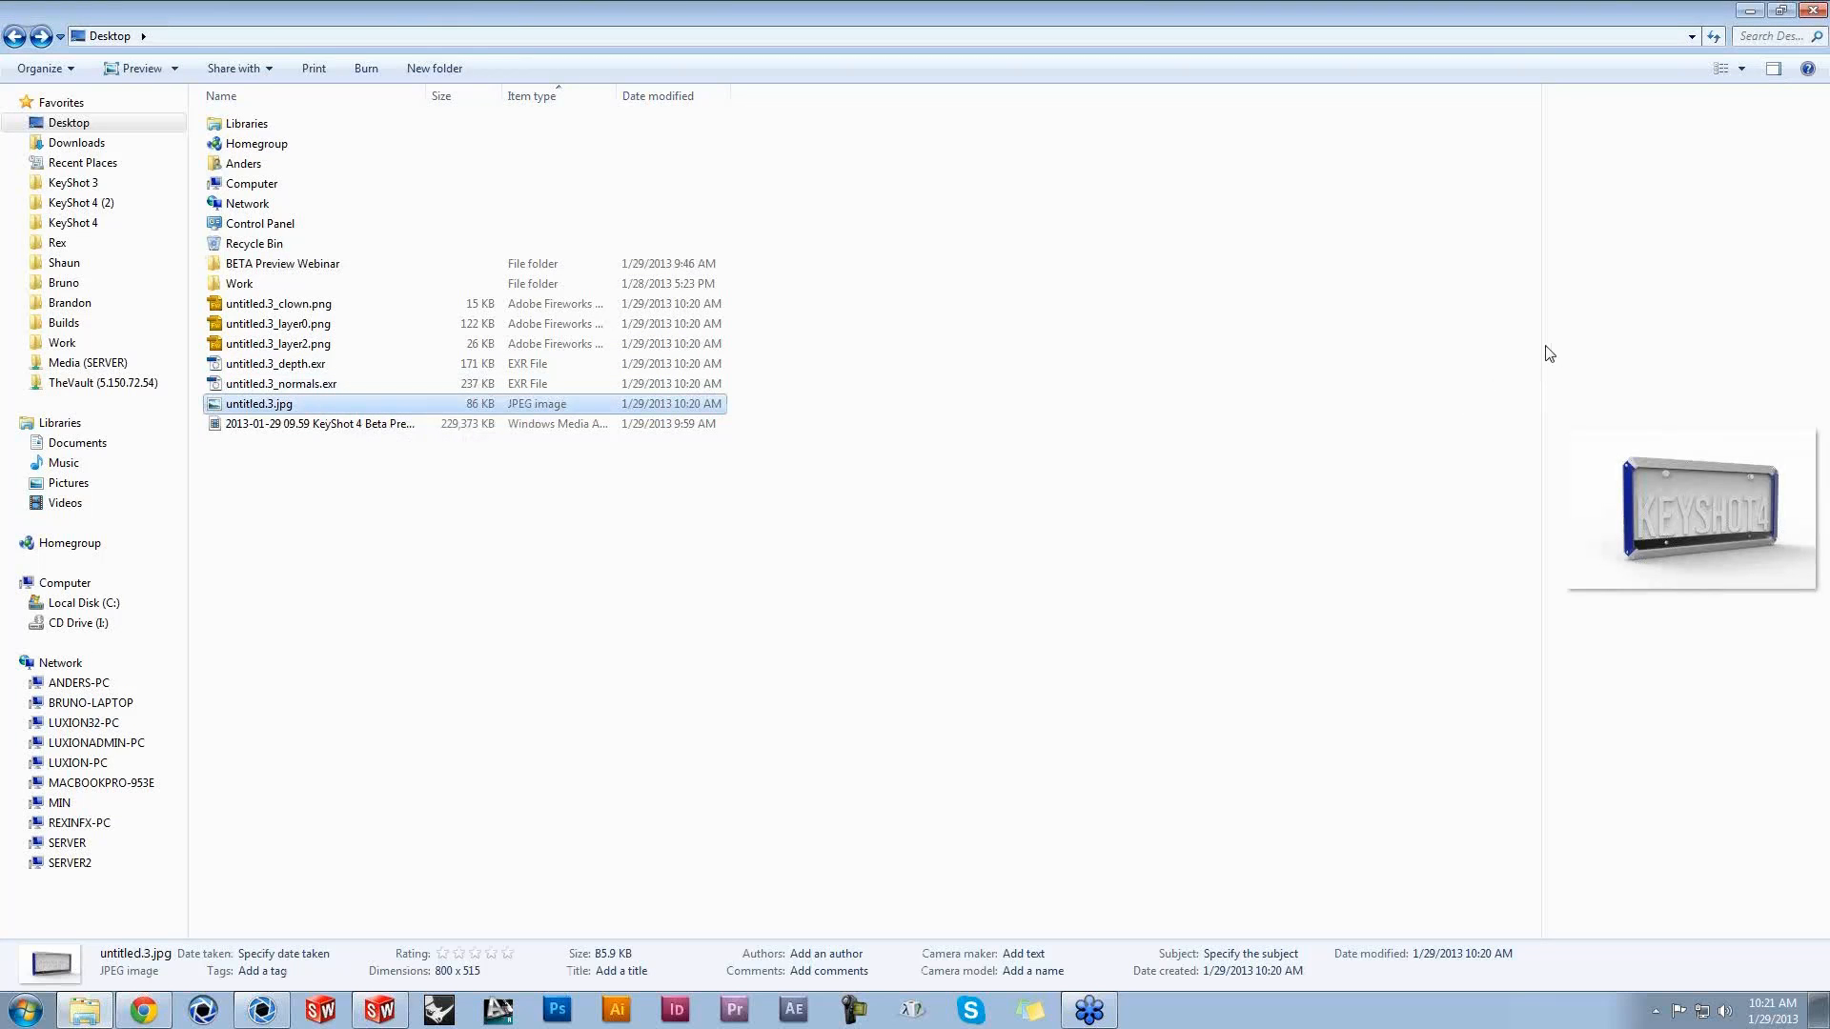
{"action": "left_click_drag", "start_coordinate": [1541, 345], "coordinate": [776, 381]}
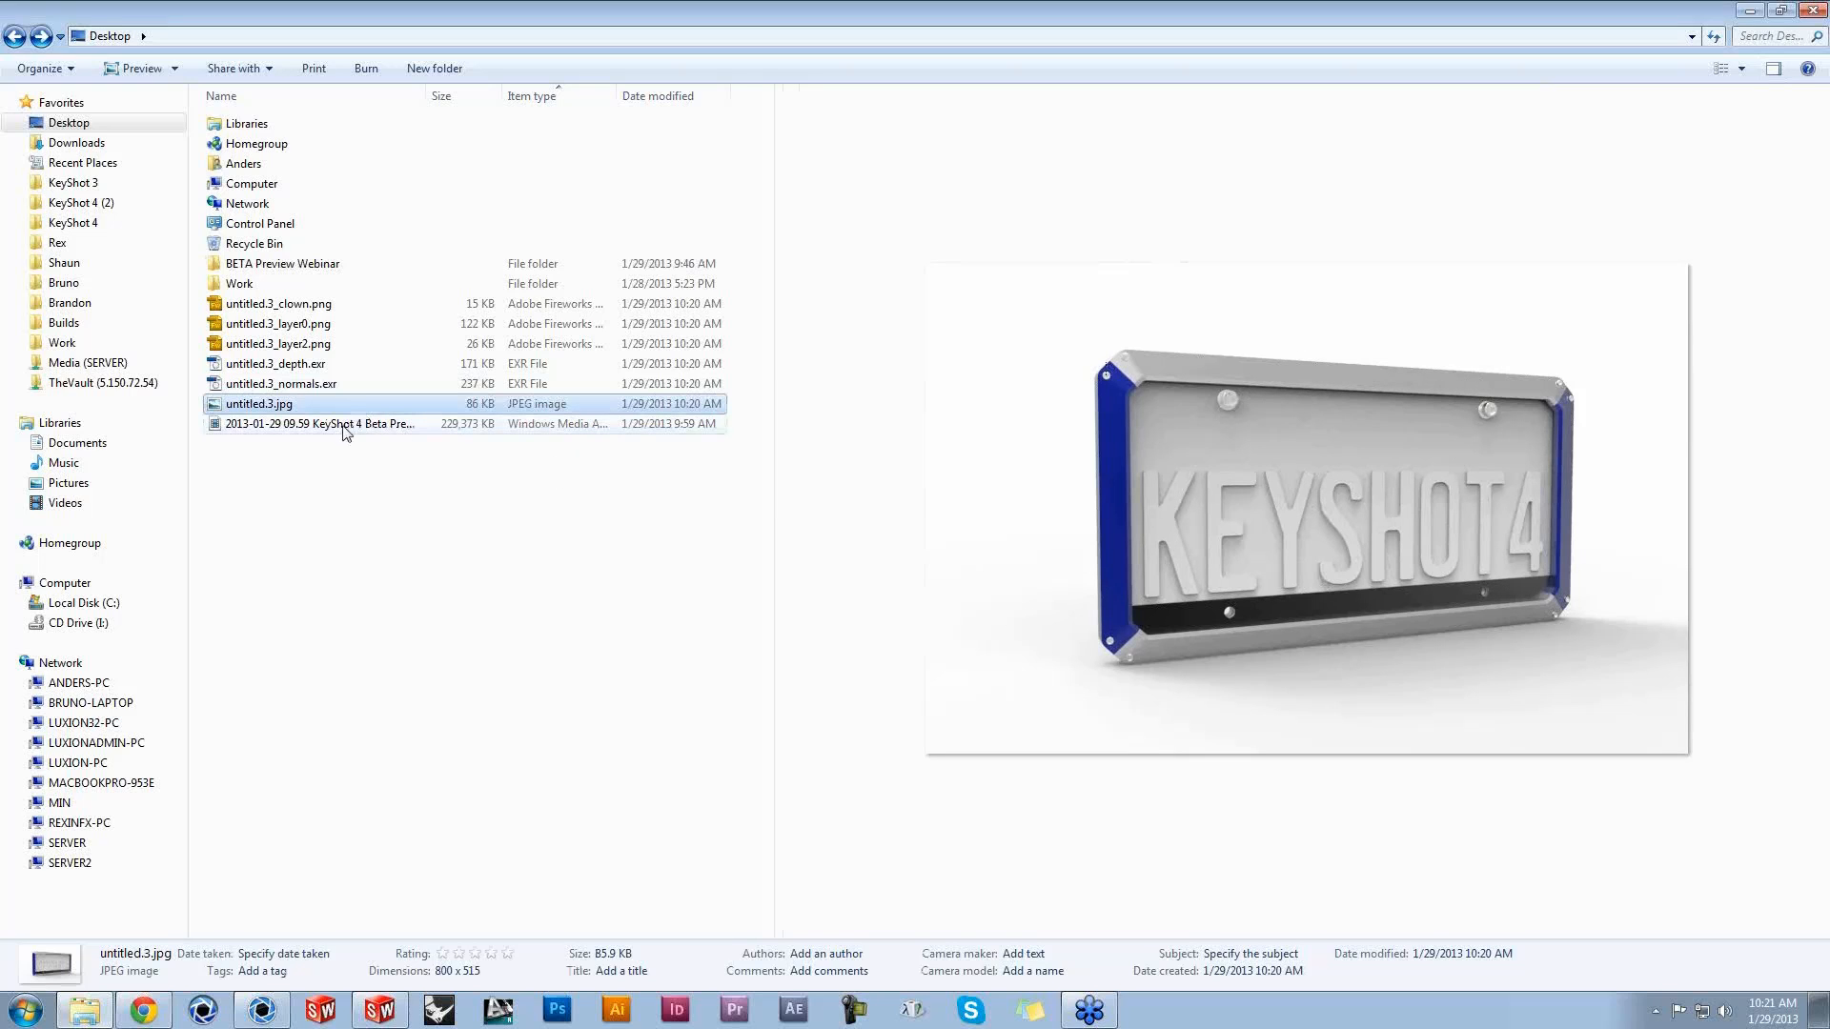
Step: Preview the layer0, layer2 and clown pass PNG files of the untitled.3 render
{"action": "left_click", "coordinate": [317, 327]}
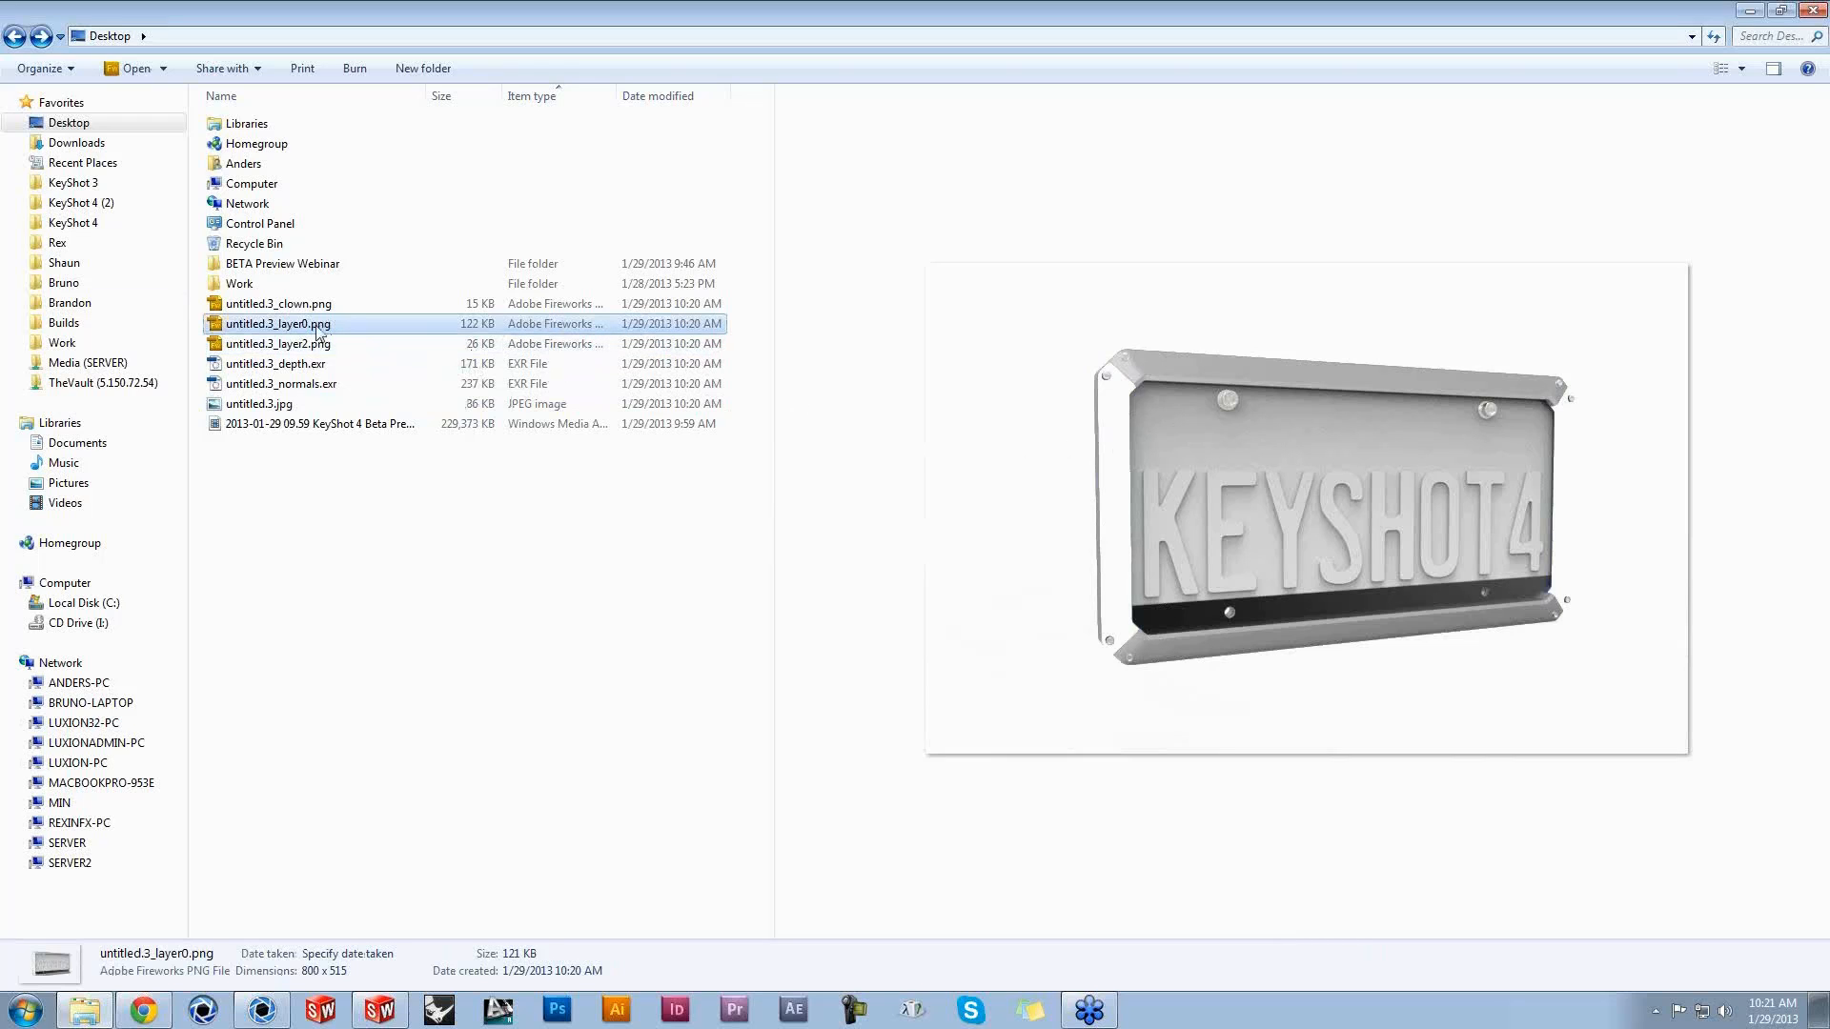
{"action": "left_click", "coordinate": [305, 345]}
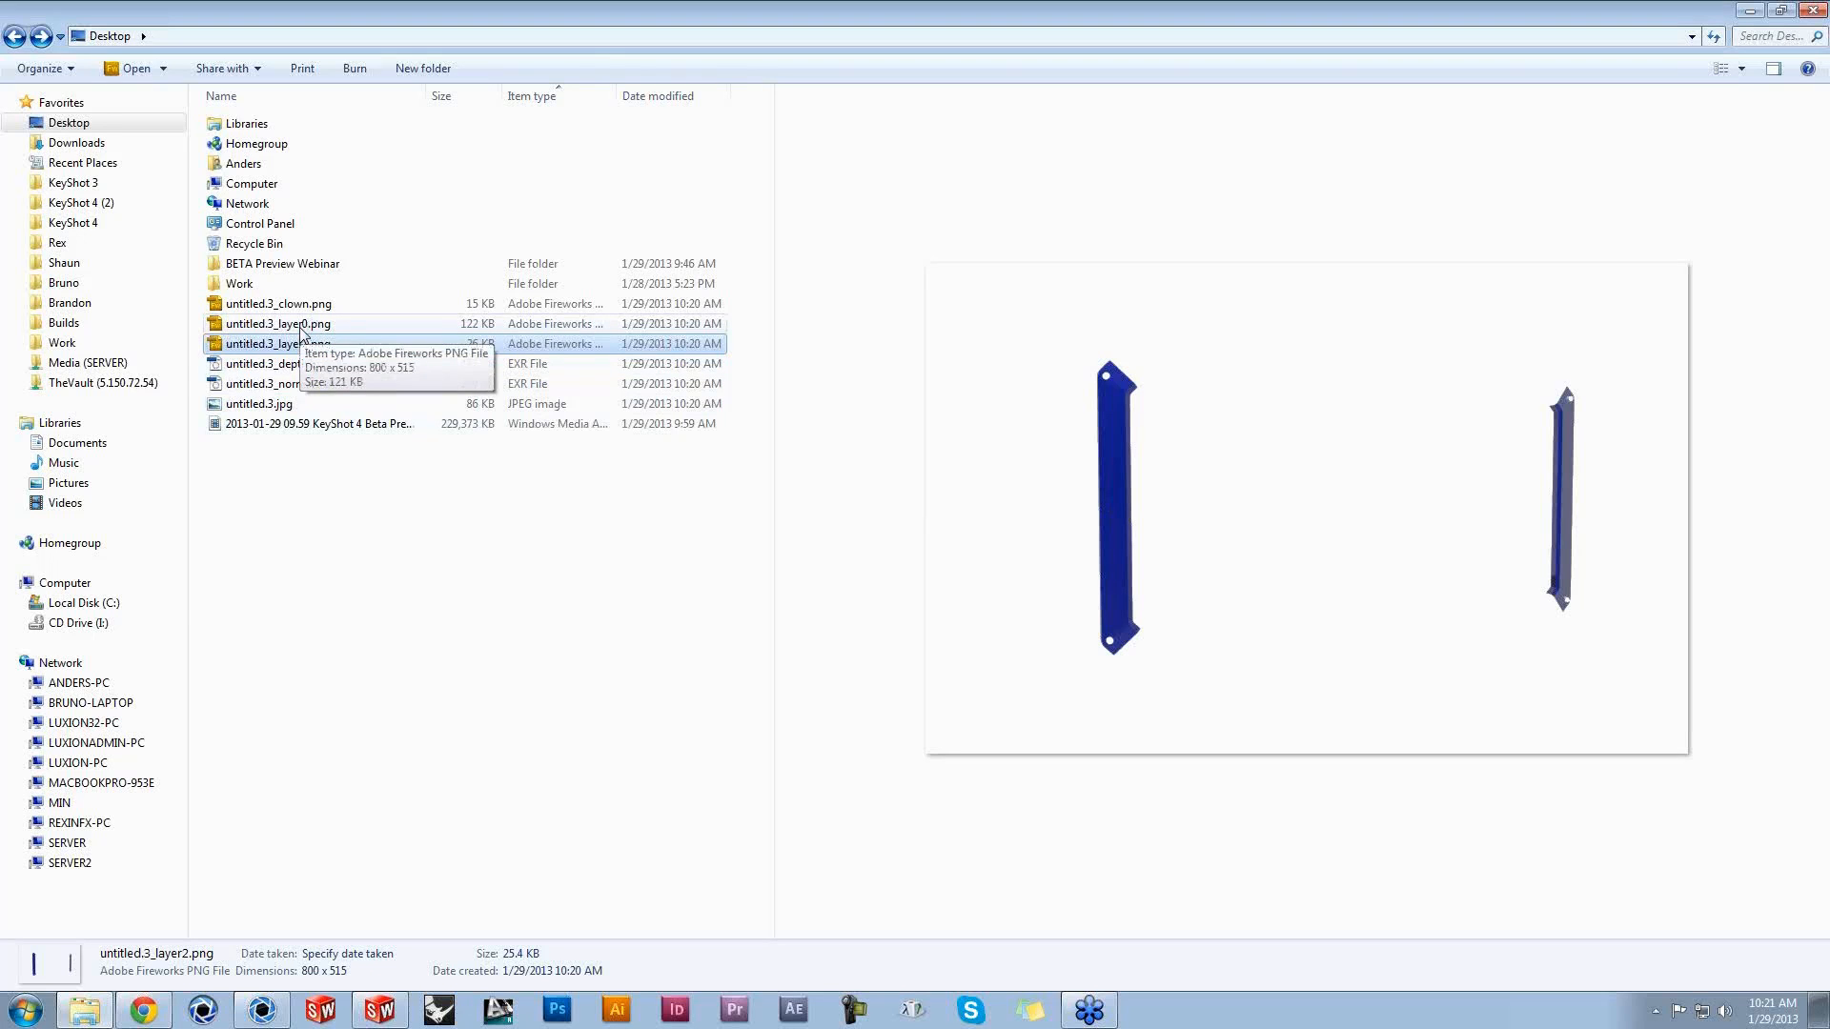
{"action": "left_click", "coordinate": [283, 329]}
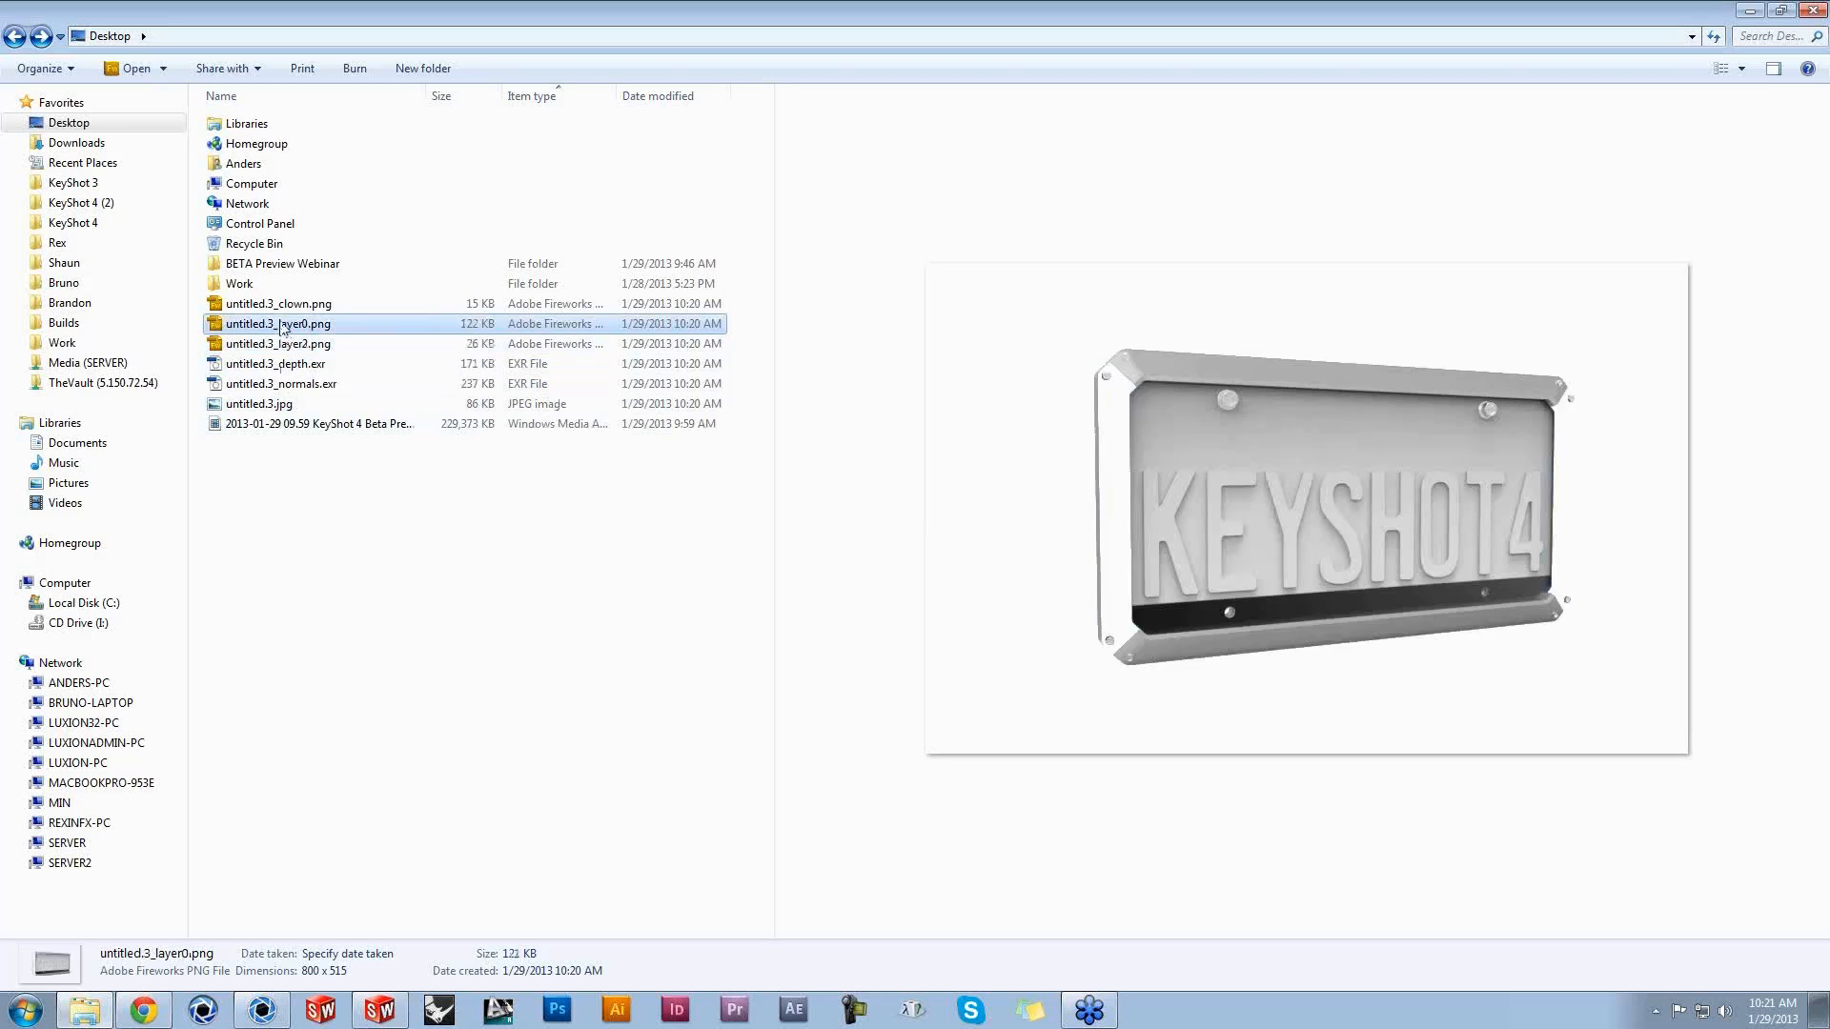
{"action": "left_click", "coordinate": [282, 305]}
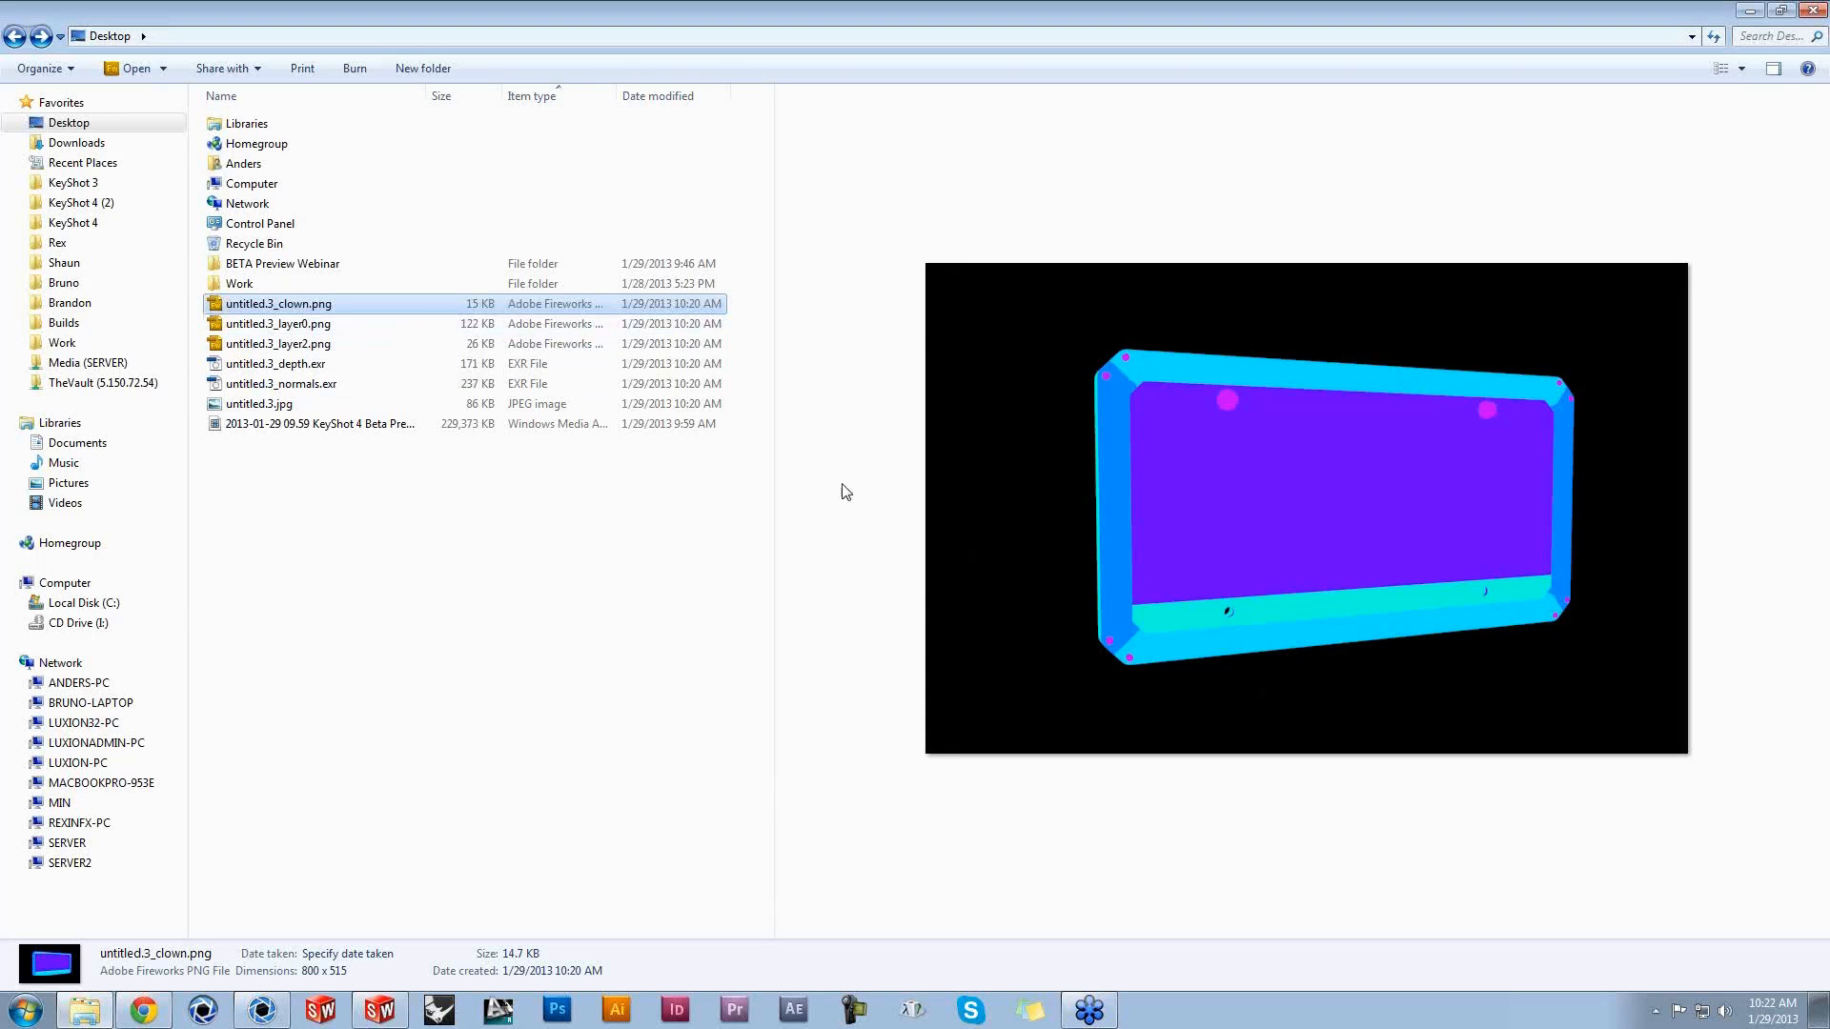
Step: Open untitled.3_normals.exr in Photoshop to examine the normals pass, and close Photoshop
{"action": "left_click", "coordinate": [314, 365]}
{"action": "left_click", "coordinate": [322, 386]}
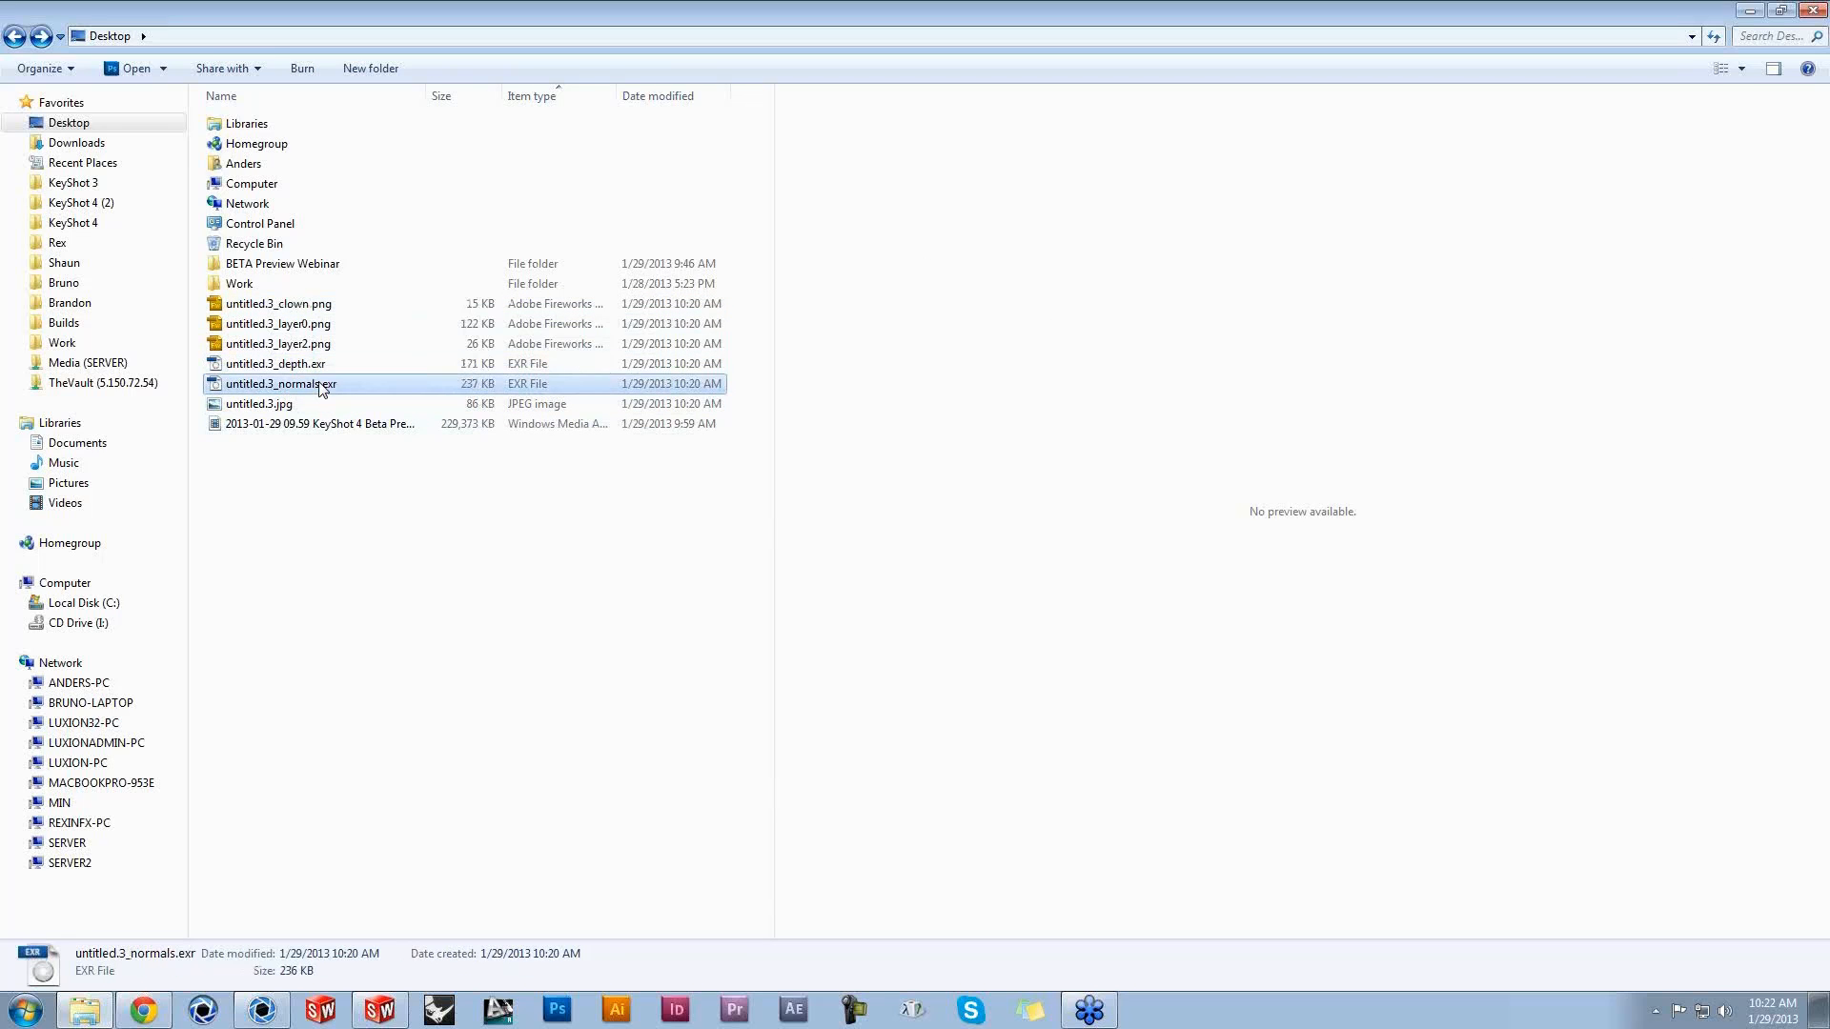
{"action": "right_click", "coordinate": [322, 386]}
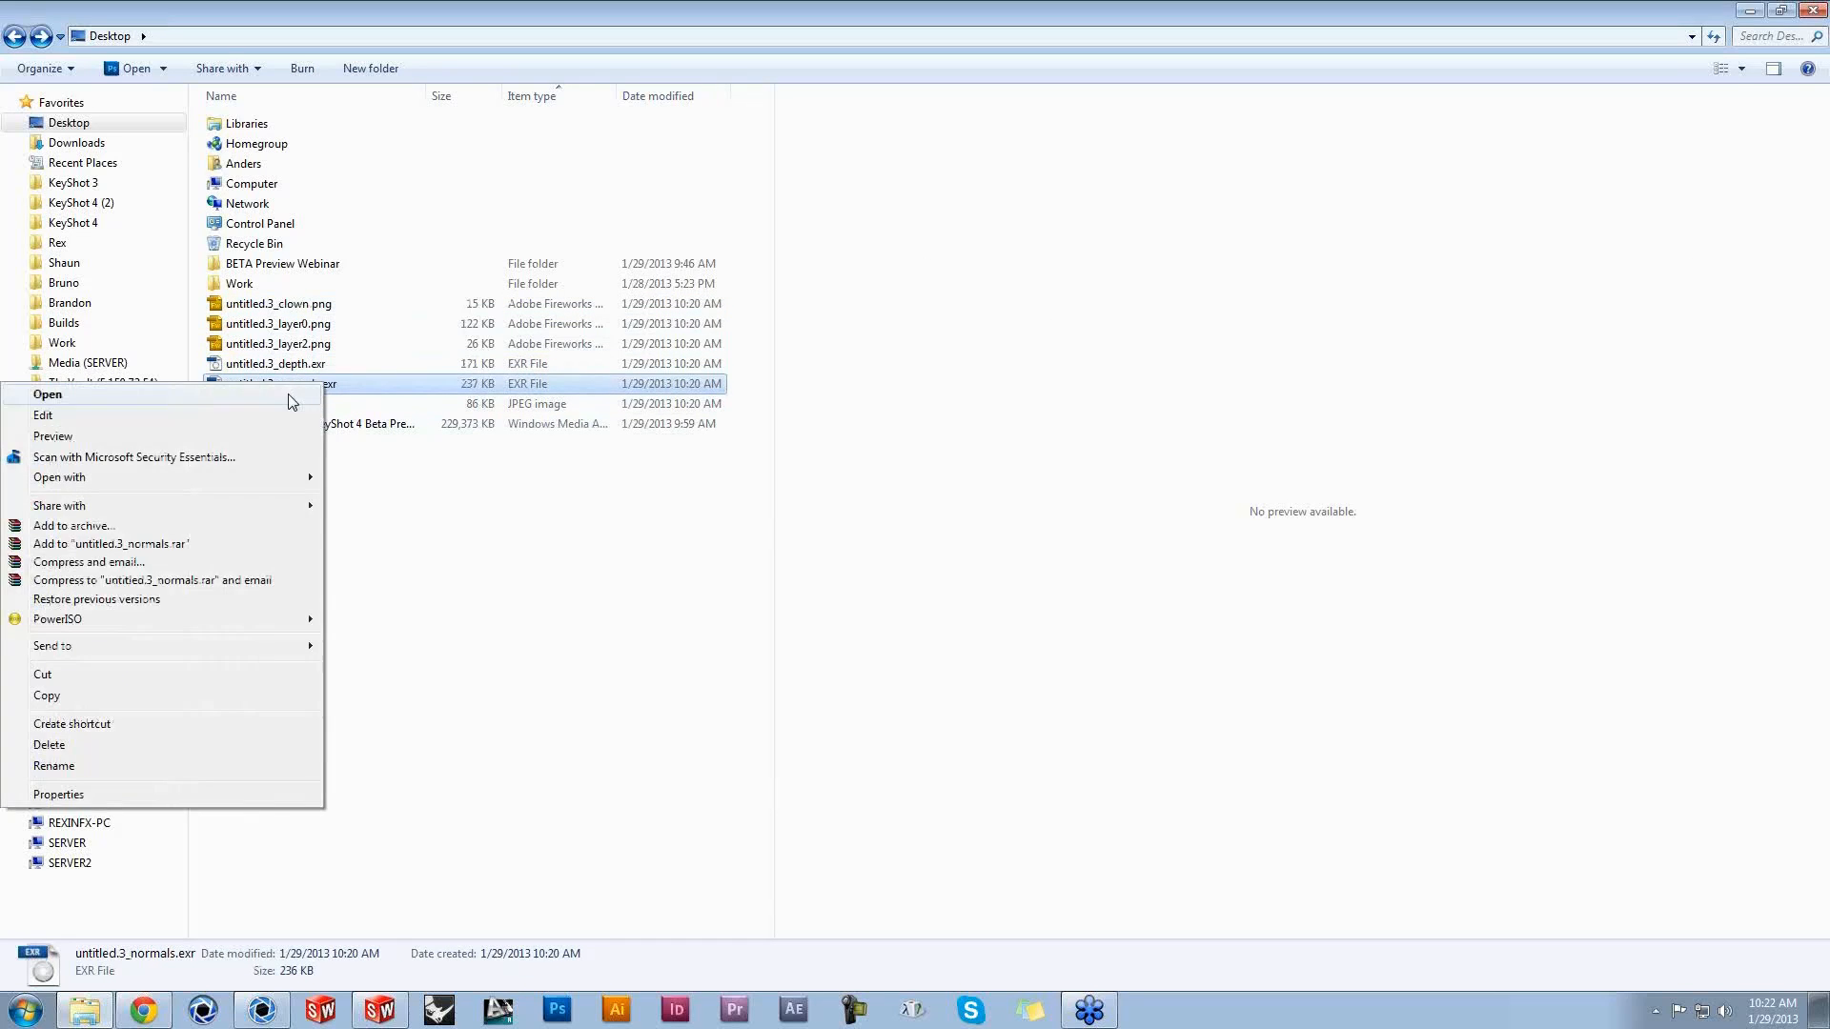
{"action": "left_click", "coordinate": [289, 397]}
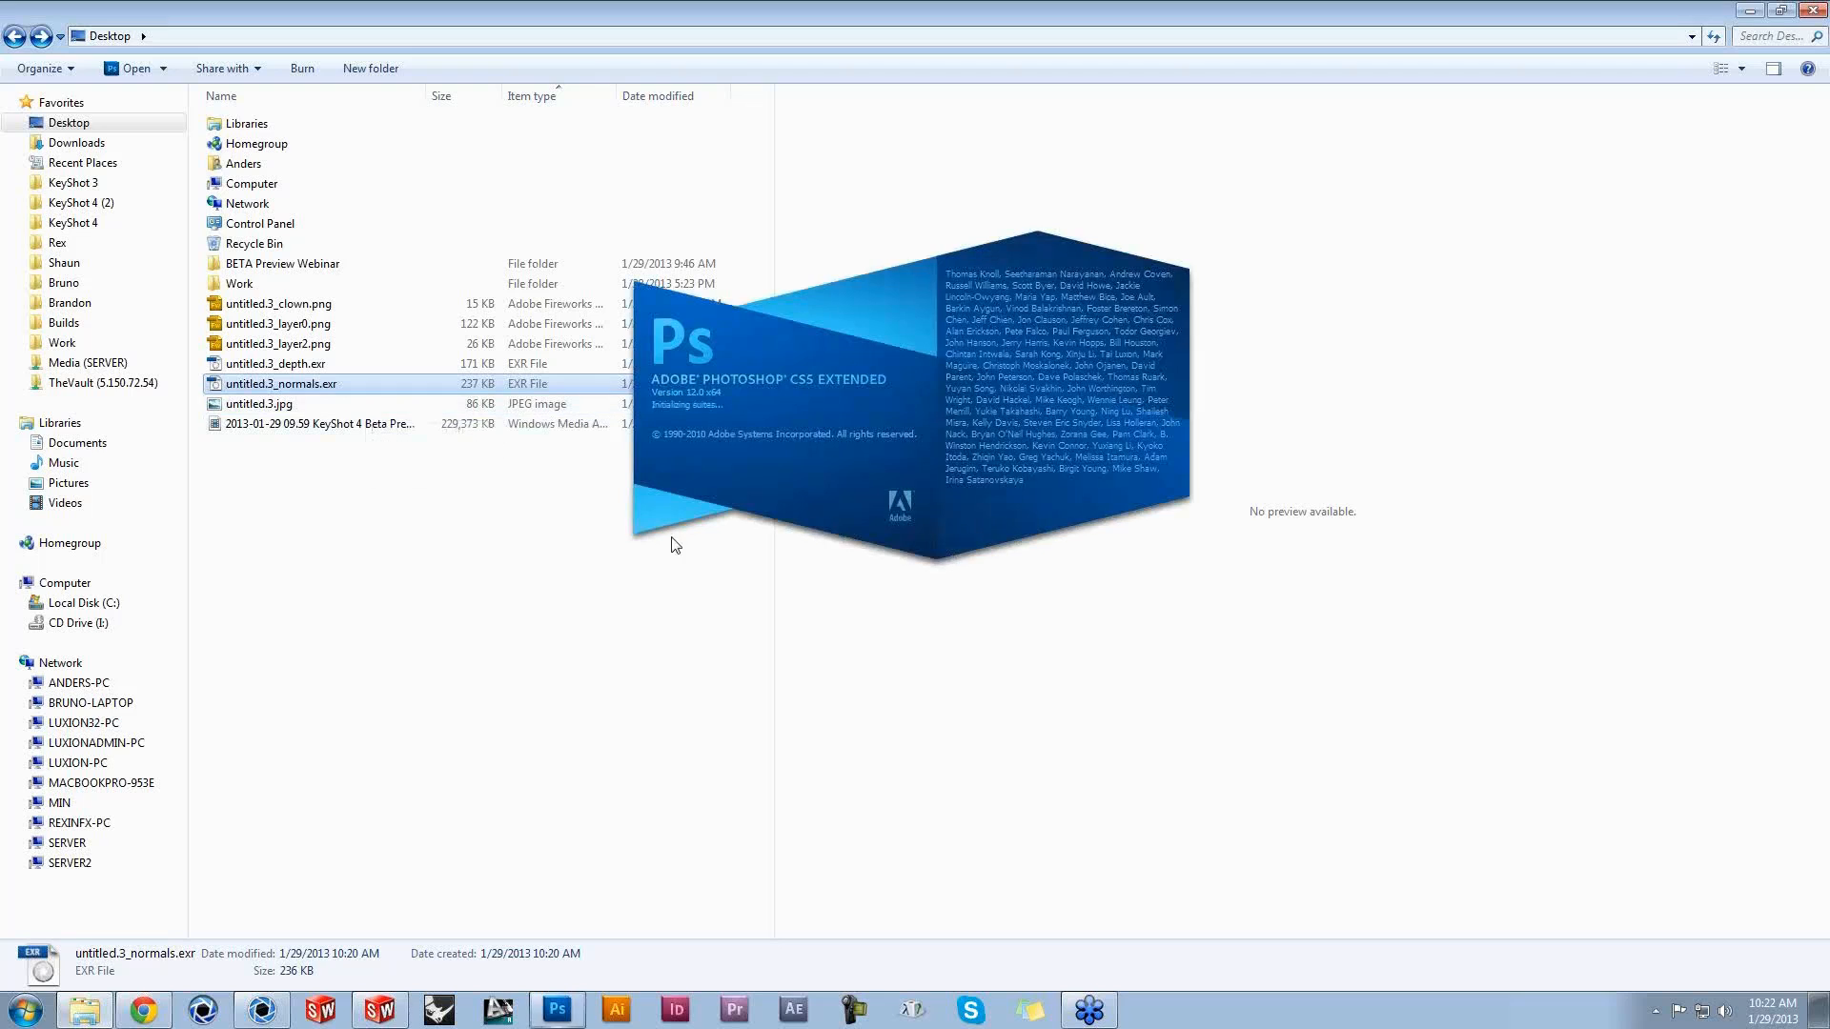
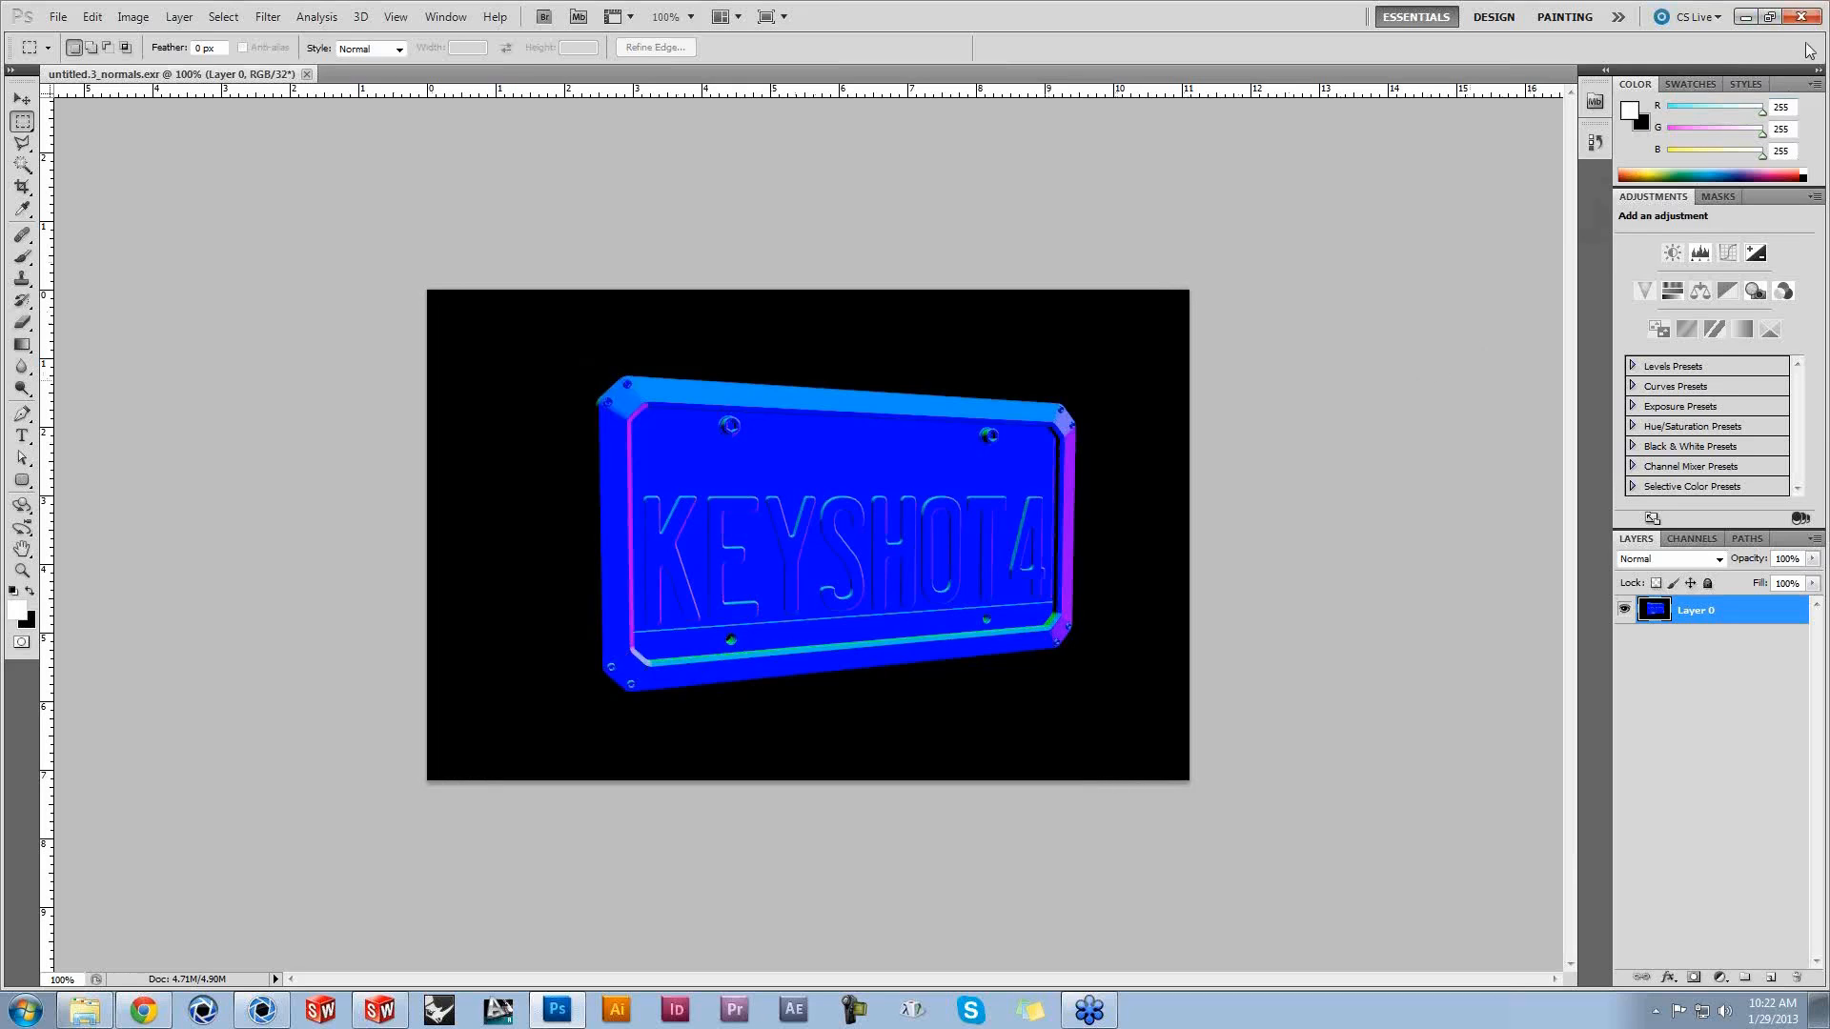
{"action": "left_click", "coordinate": [1792, 17]}
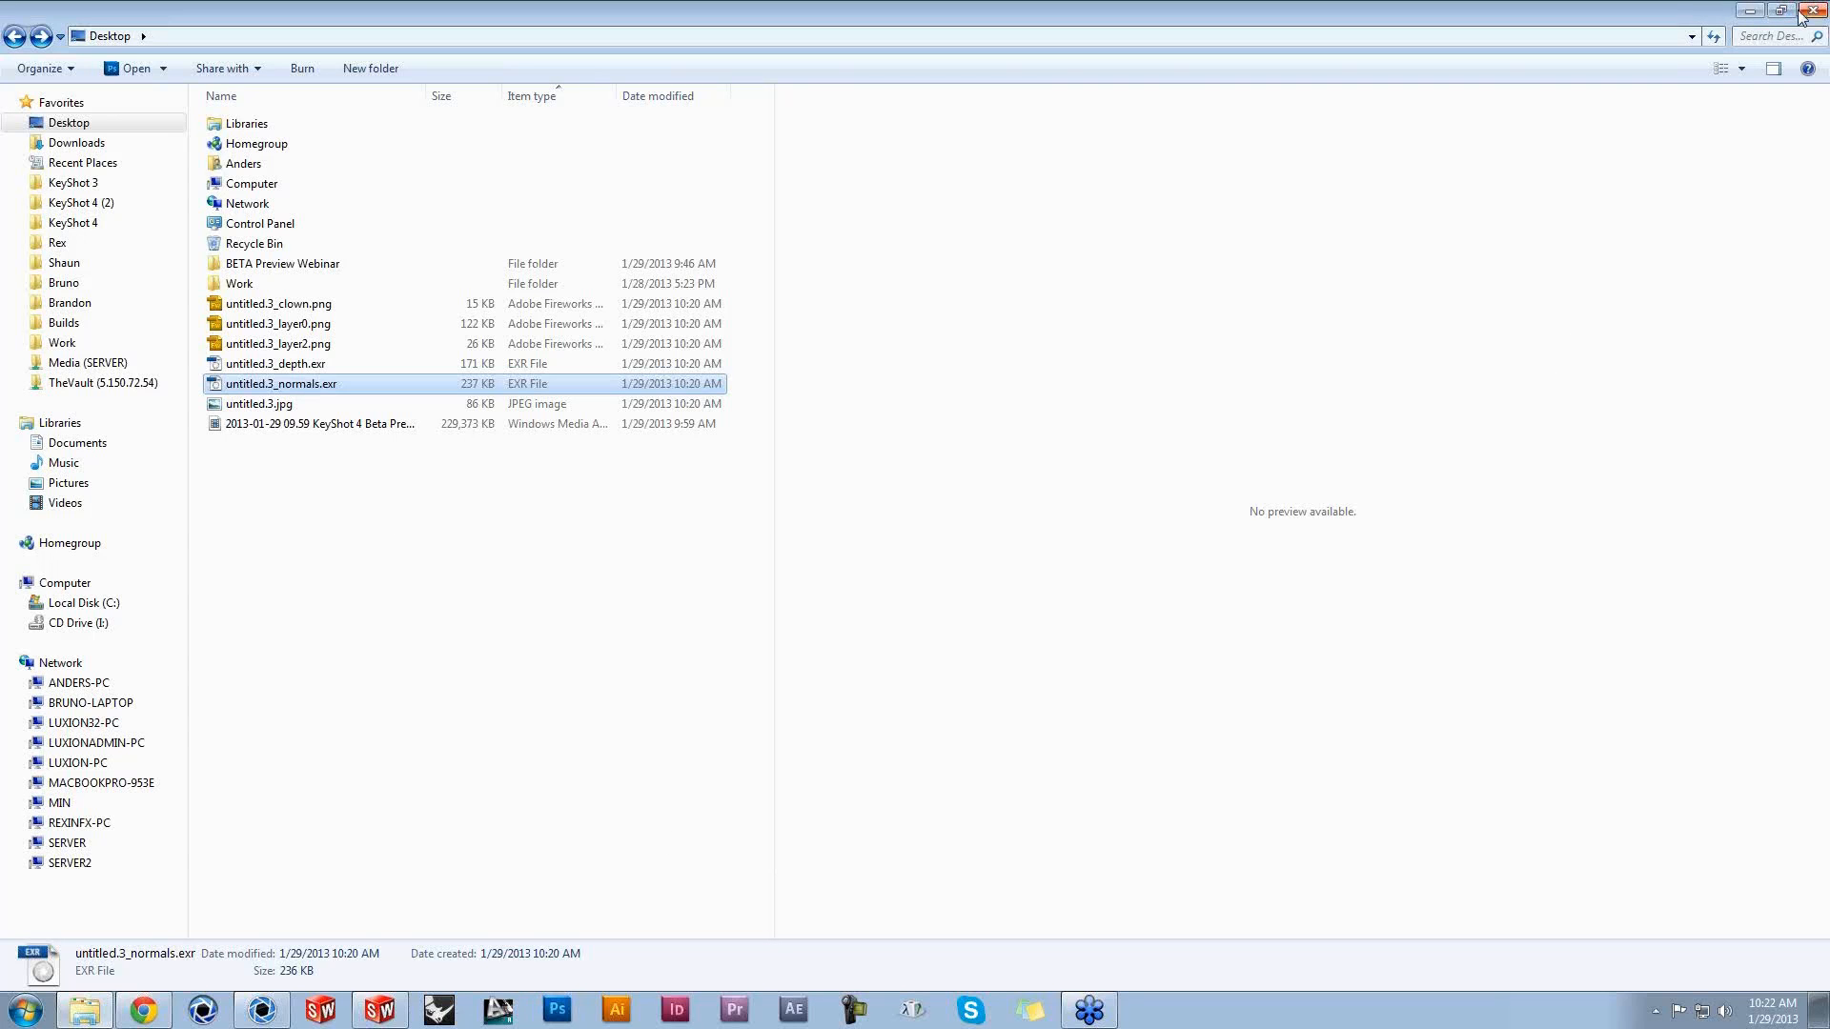
Step: Close the file explorer window and the render options in KeyShot
{"action": "double_click", "coordinate": [1675, 19]}
{"action": "left_click_drag", "start_coordinate": [1601, 81], "coordinate": [1580, 92]}
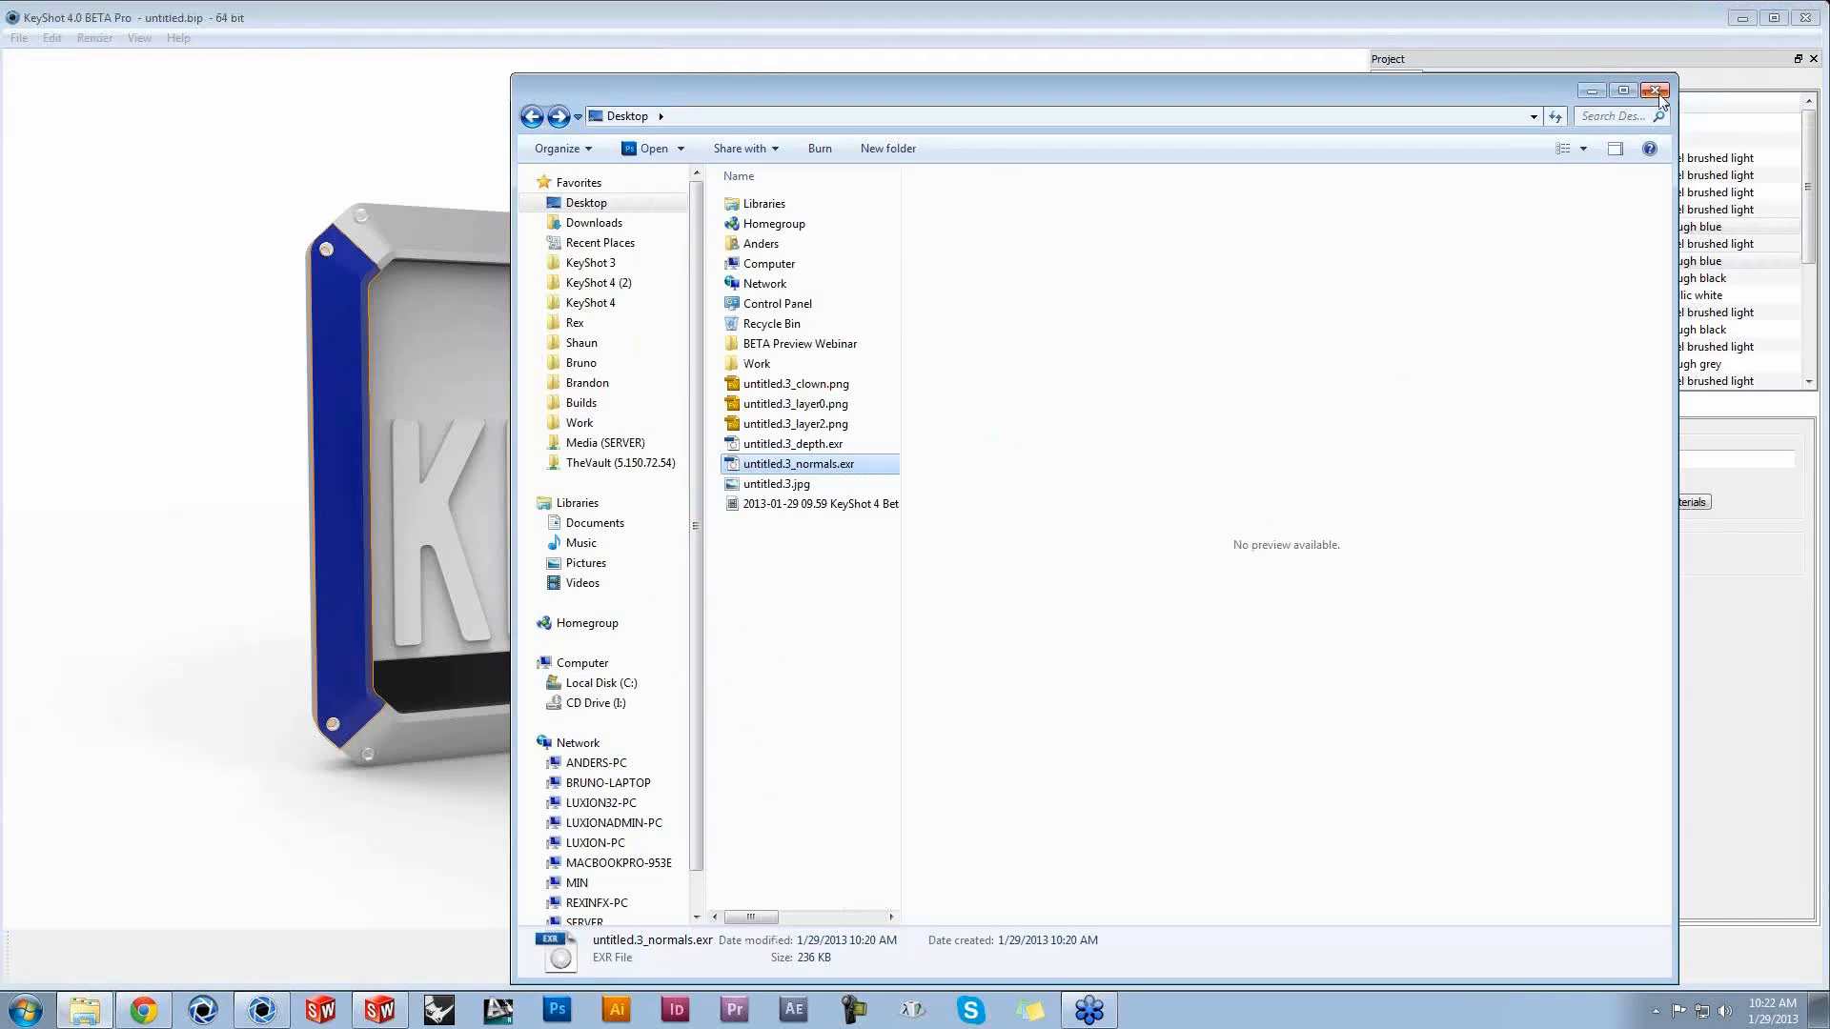
{"action": "left_click", "coordinate": [1658, 95]}
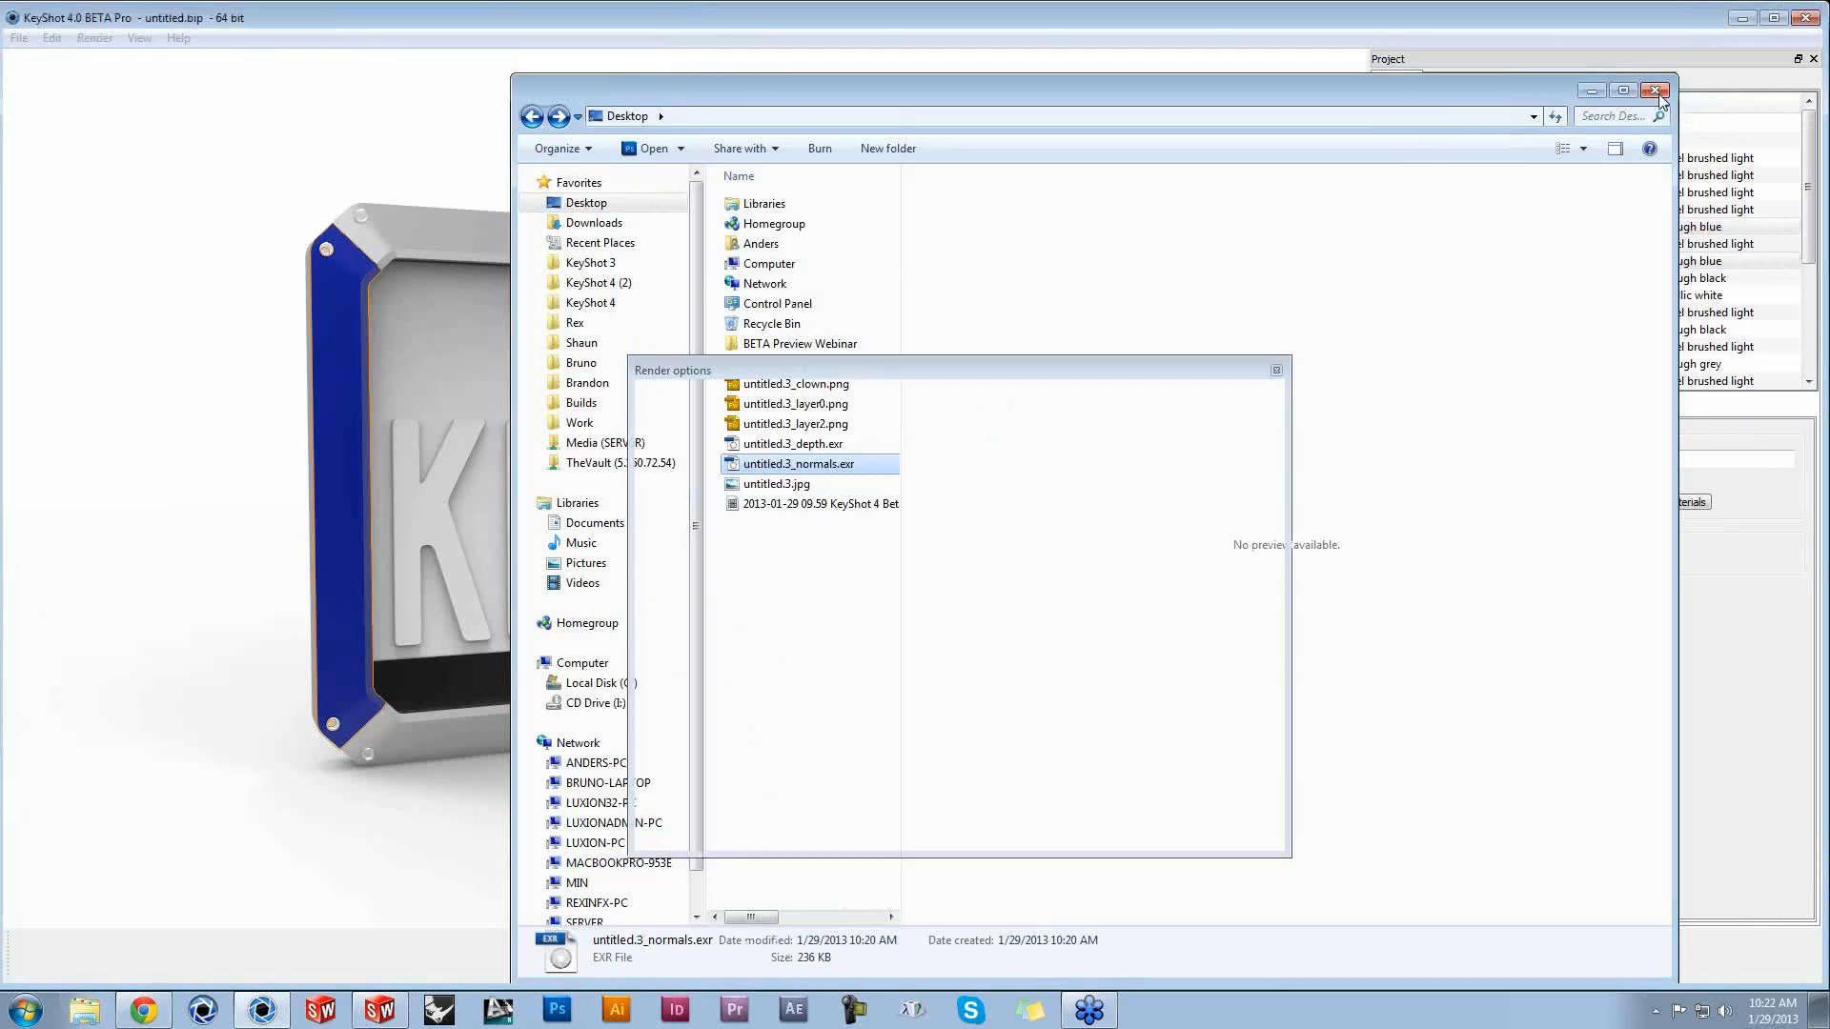
{"action": "left_click", "coordinate": [1277, 370]}
Step: Duplicate the KeyShot 4 License Plate Frame model and hide the original in the scene tree
{"action": "left_click", "coordinate": [1390, 141]}
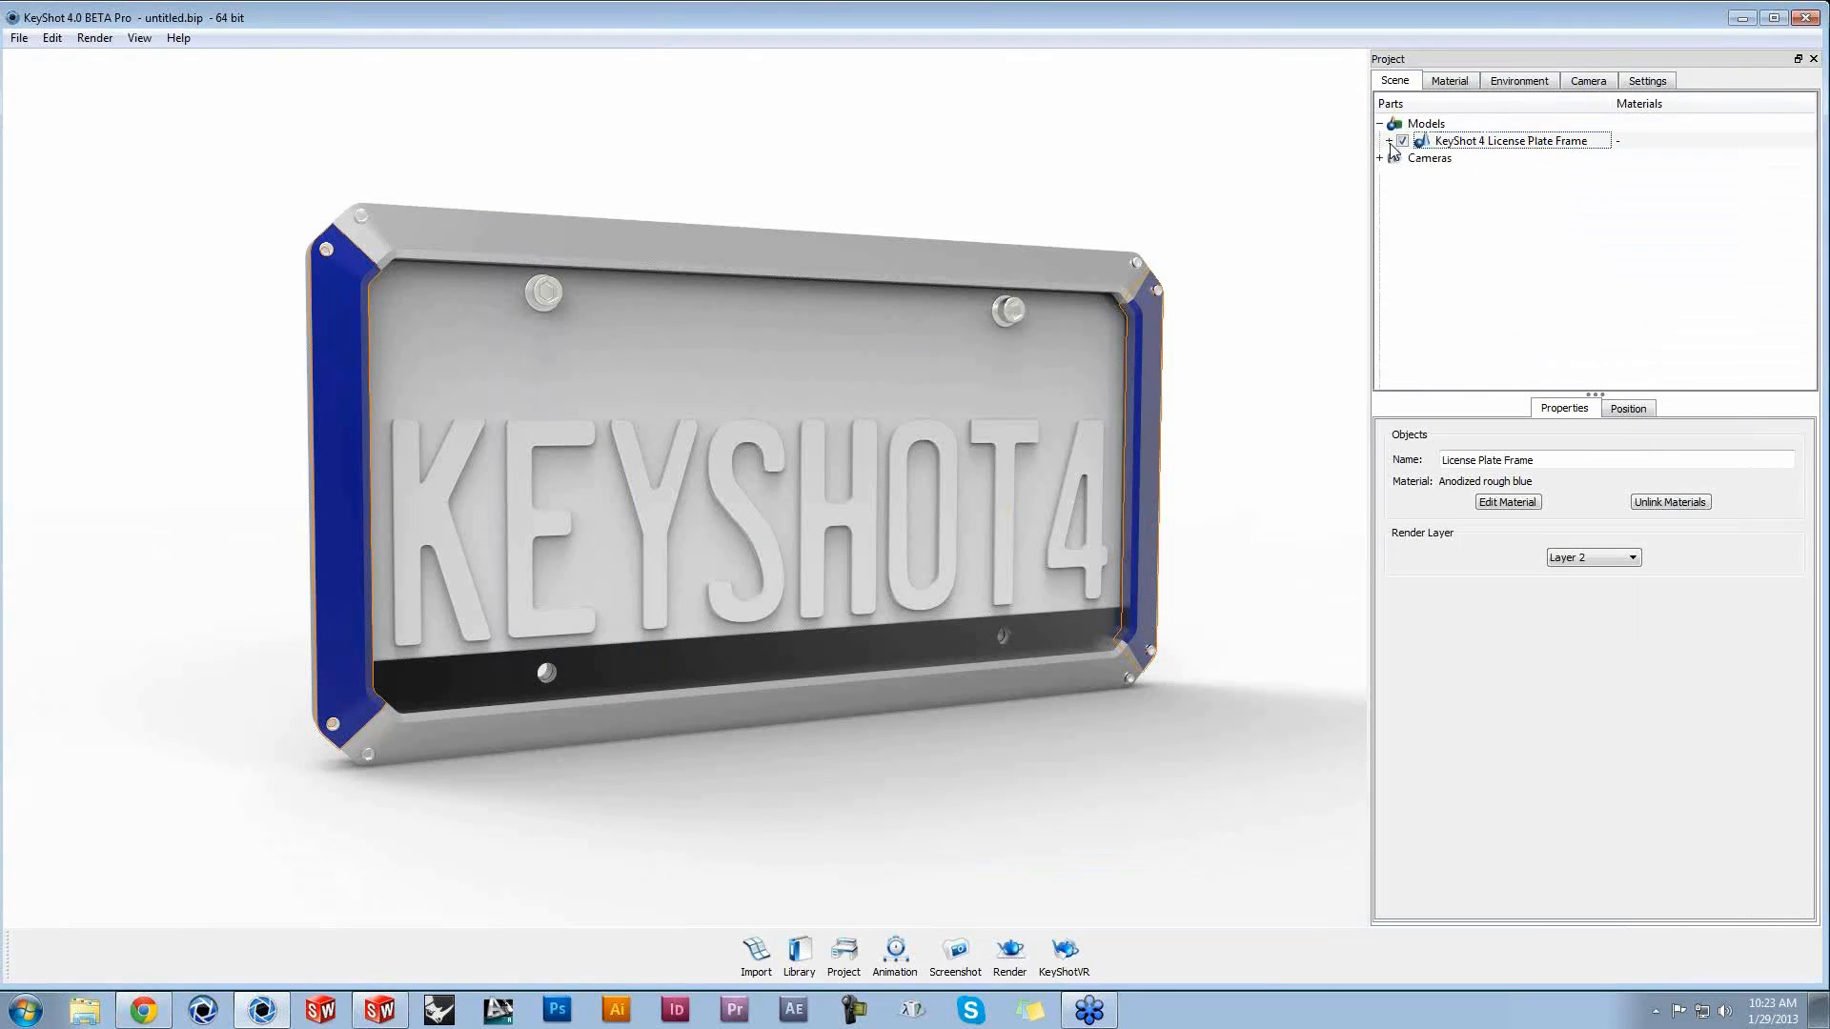
{"action": "left_click", "coordinate": [1458, 143]}
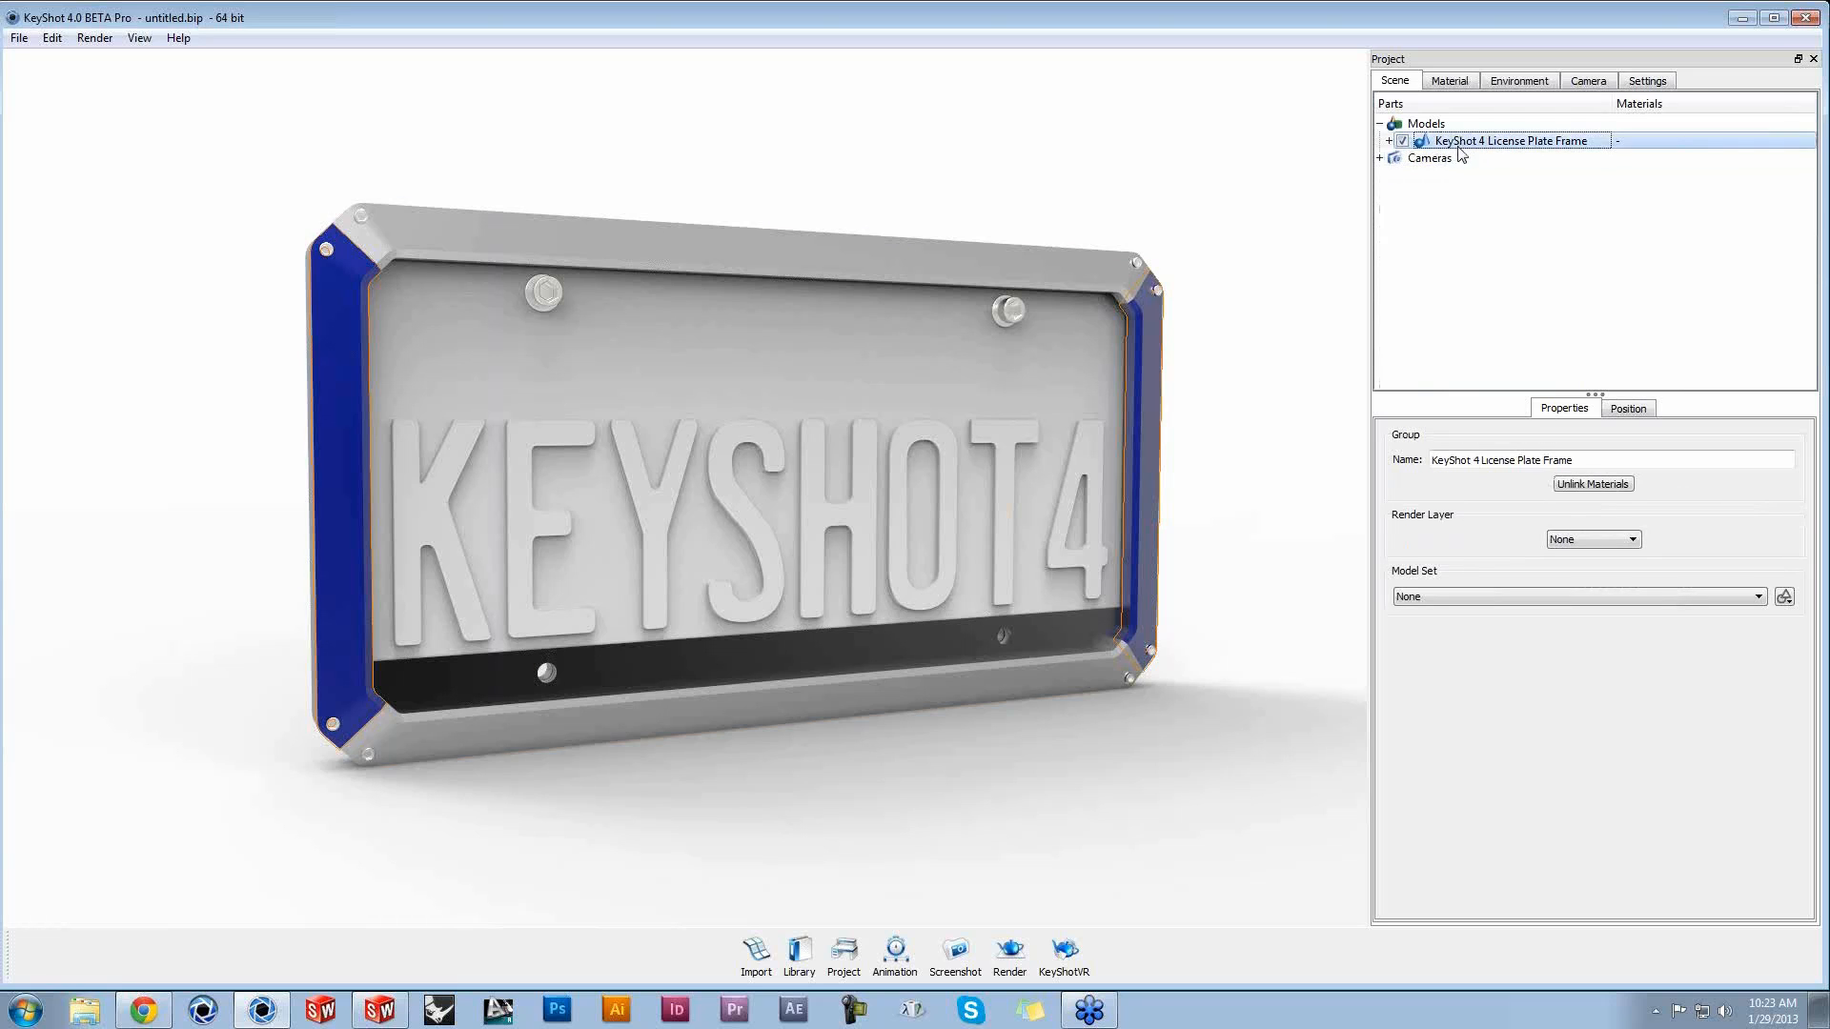
{"action": "left_click", "coordinate": [1477, 598]}
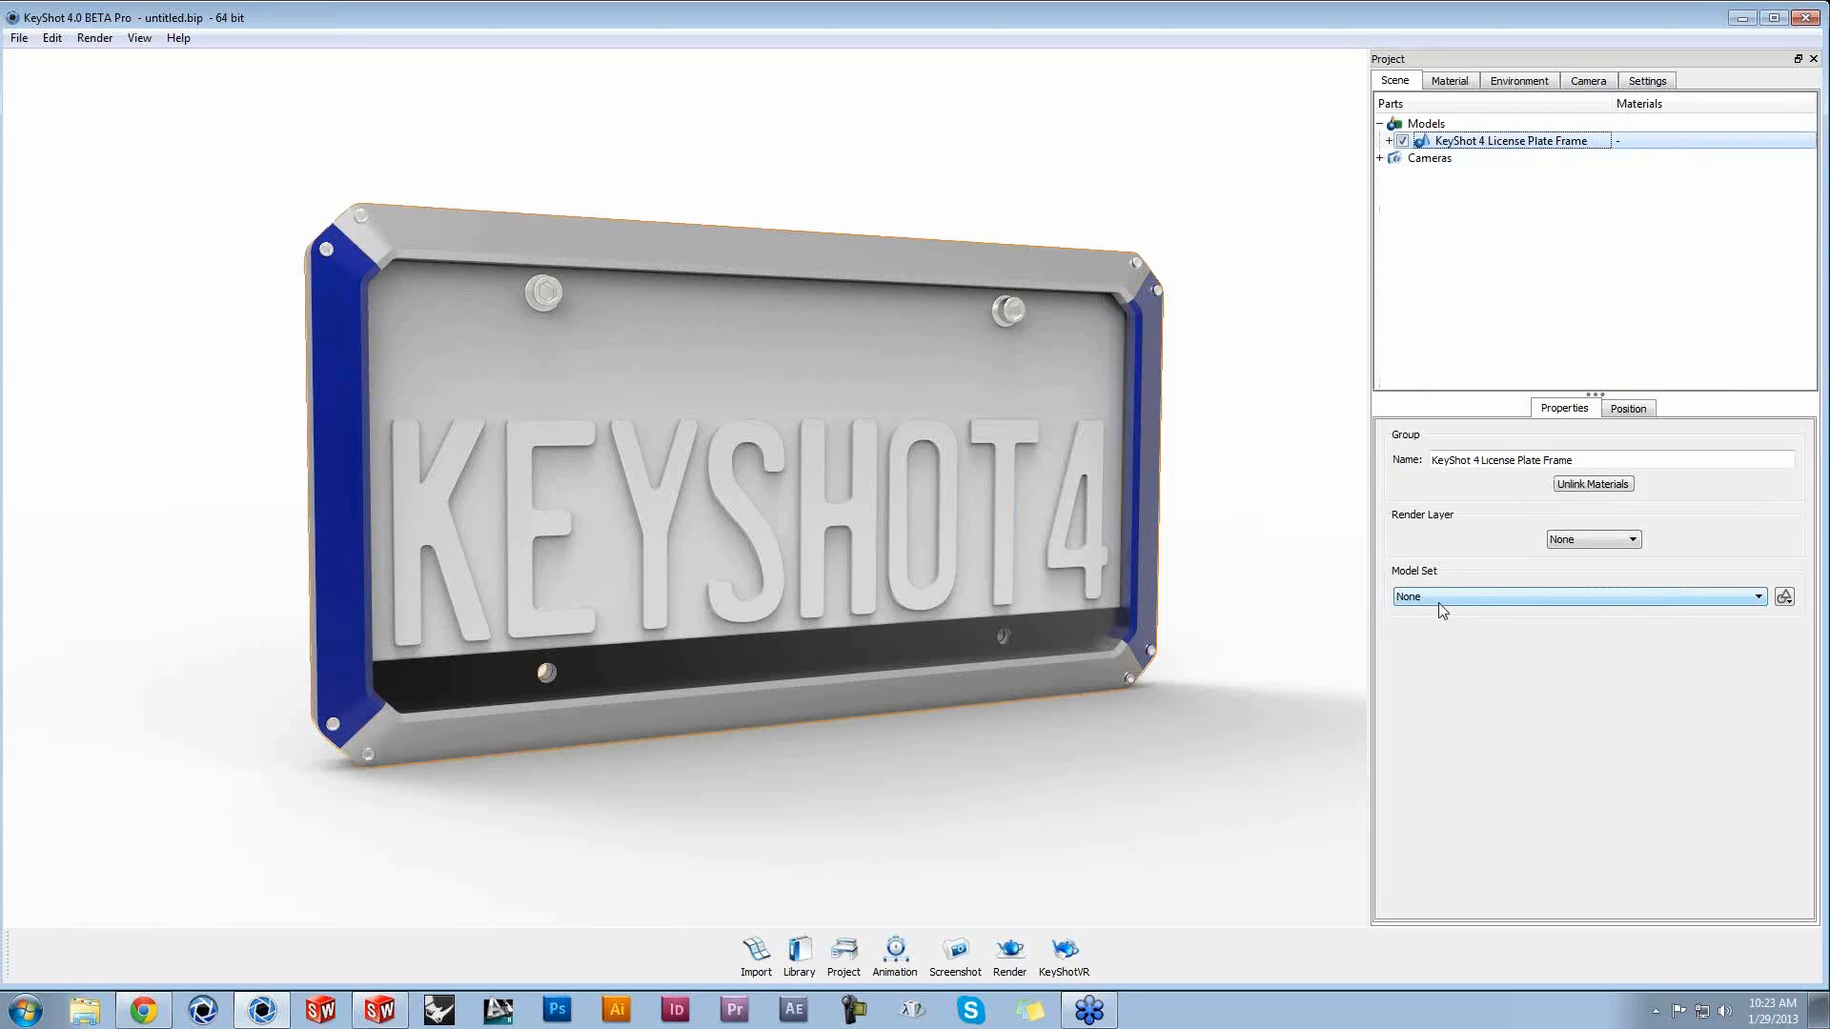
{"action": "right_click", "coordinate": [1489, 146]}
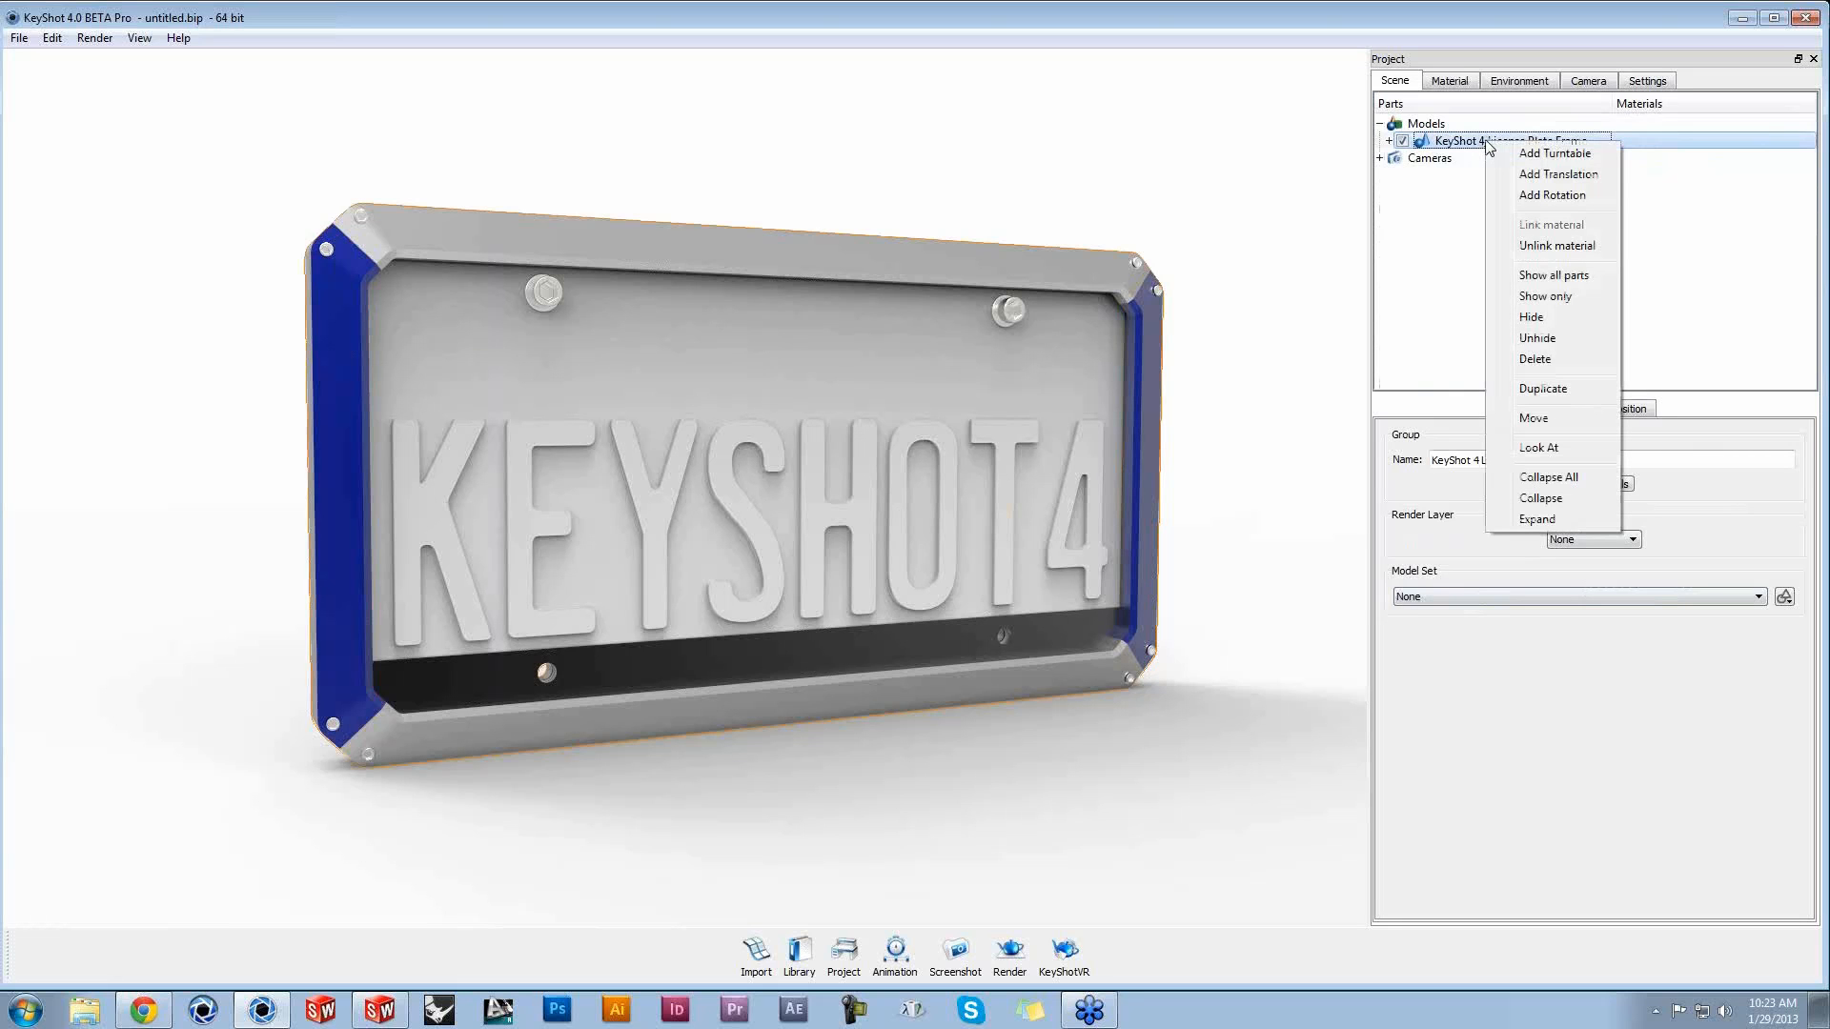
{"action": "left_click", "coordinate": [1566, 390]}
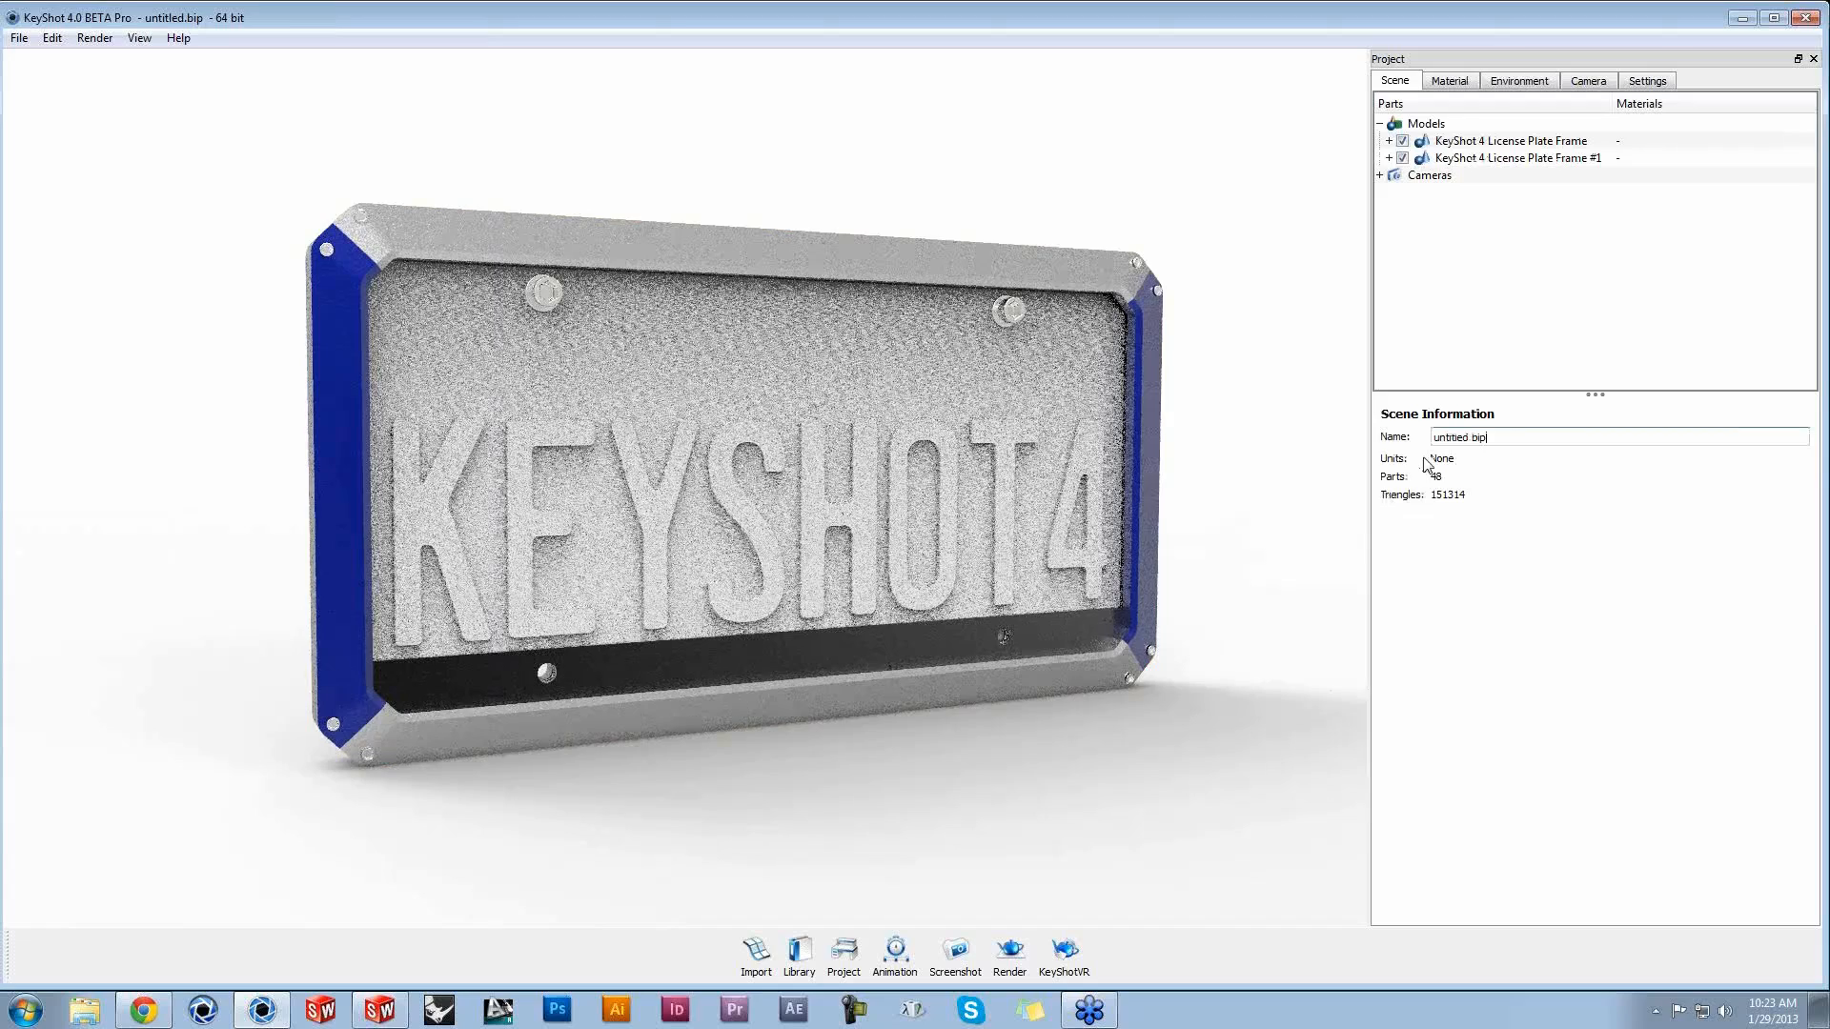
{"action": "left_click", "coordinate": [1510, 140]}
{"action": "left_click", "coordinate": [1402, 140]}
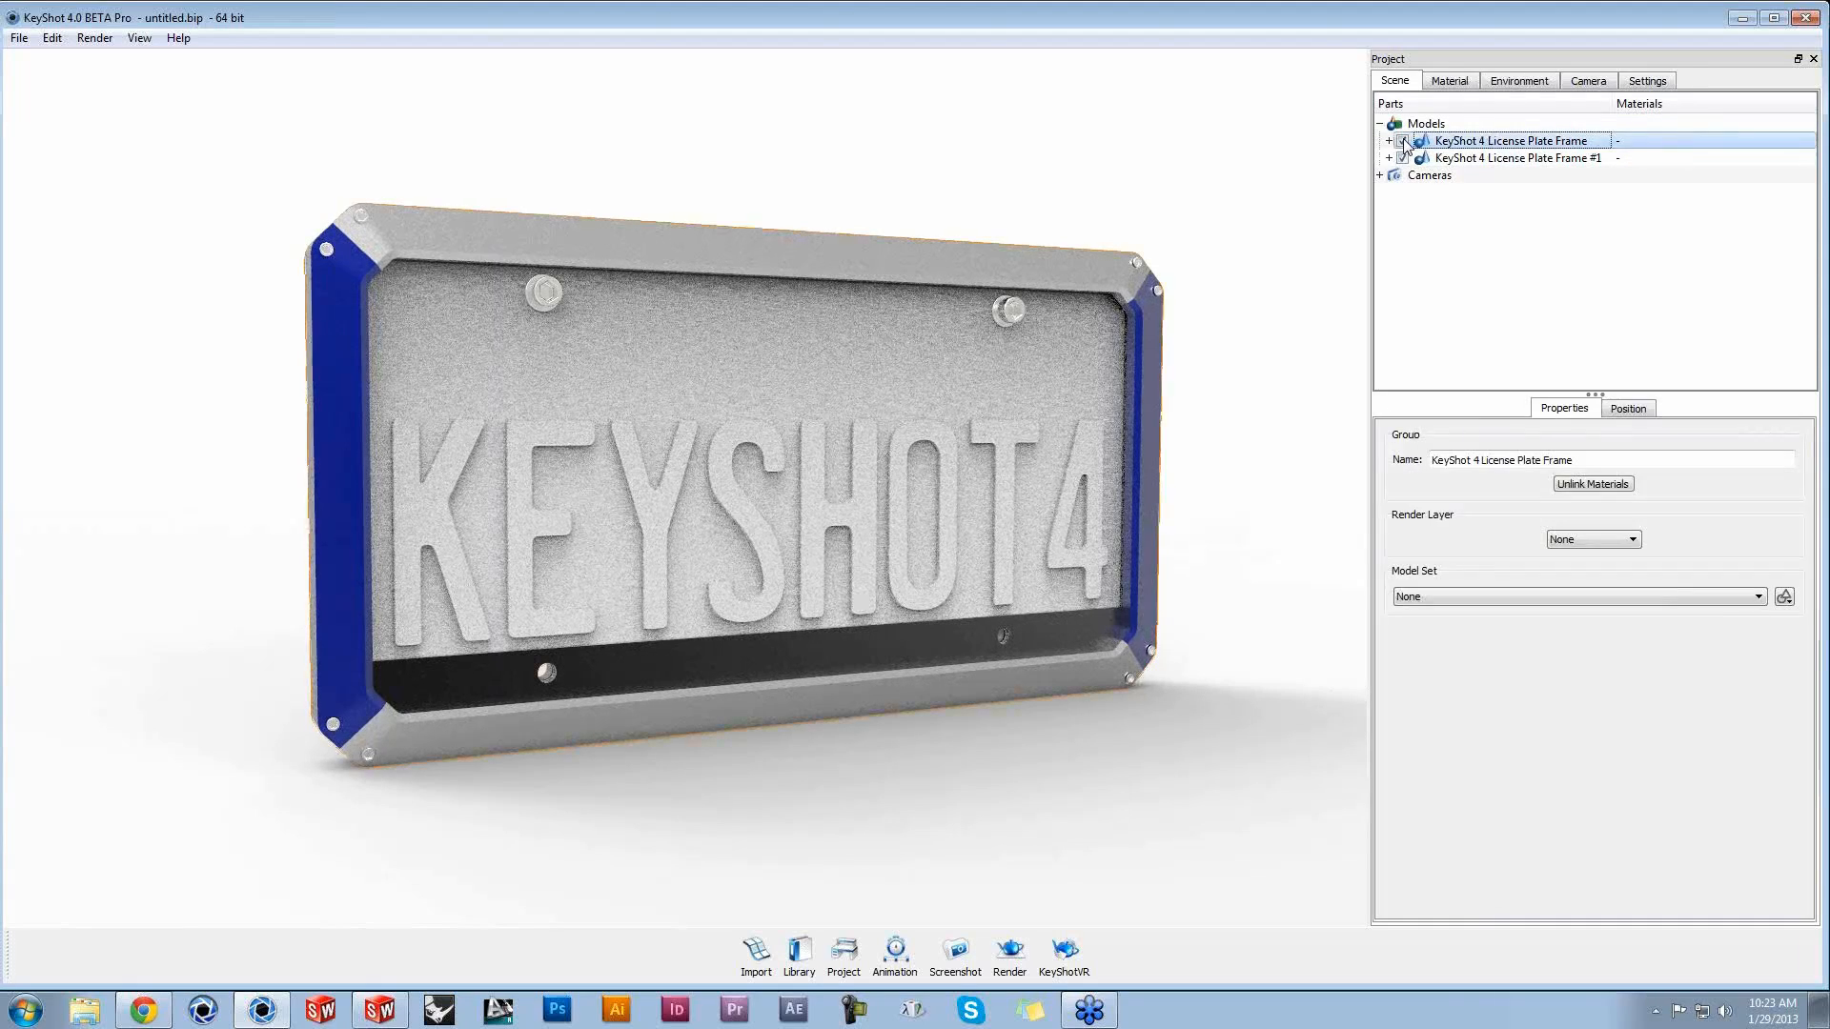
Step: Apply the fluorescent pink library color to the duplicate frame's blue side pieces and close the library
{"action": "key", "text": "m"}
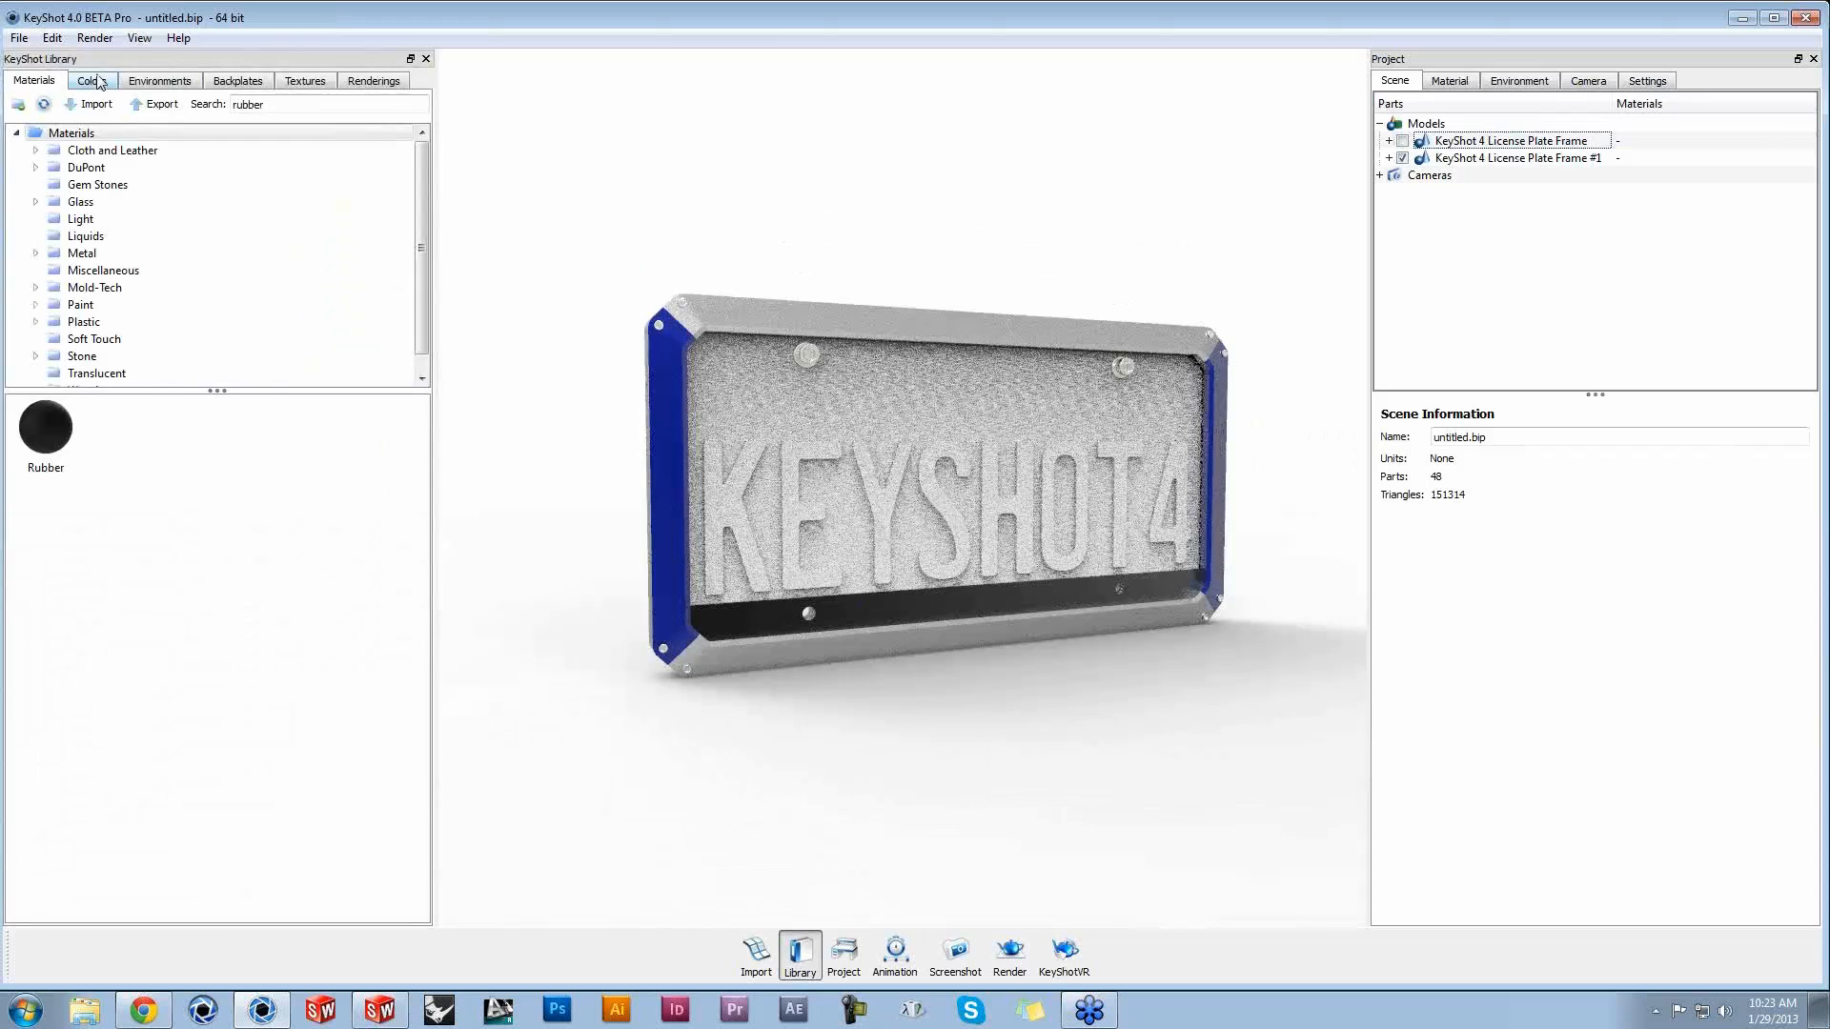
{"action": "left_click", "coordinate": [94, 80]}
{"action": "left_click_drag", "start_coordinate": [281, 553], "coordinate": [662, 497]}
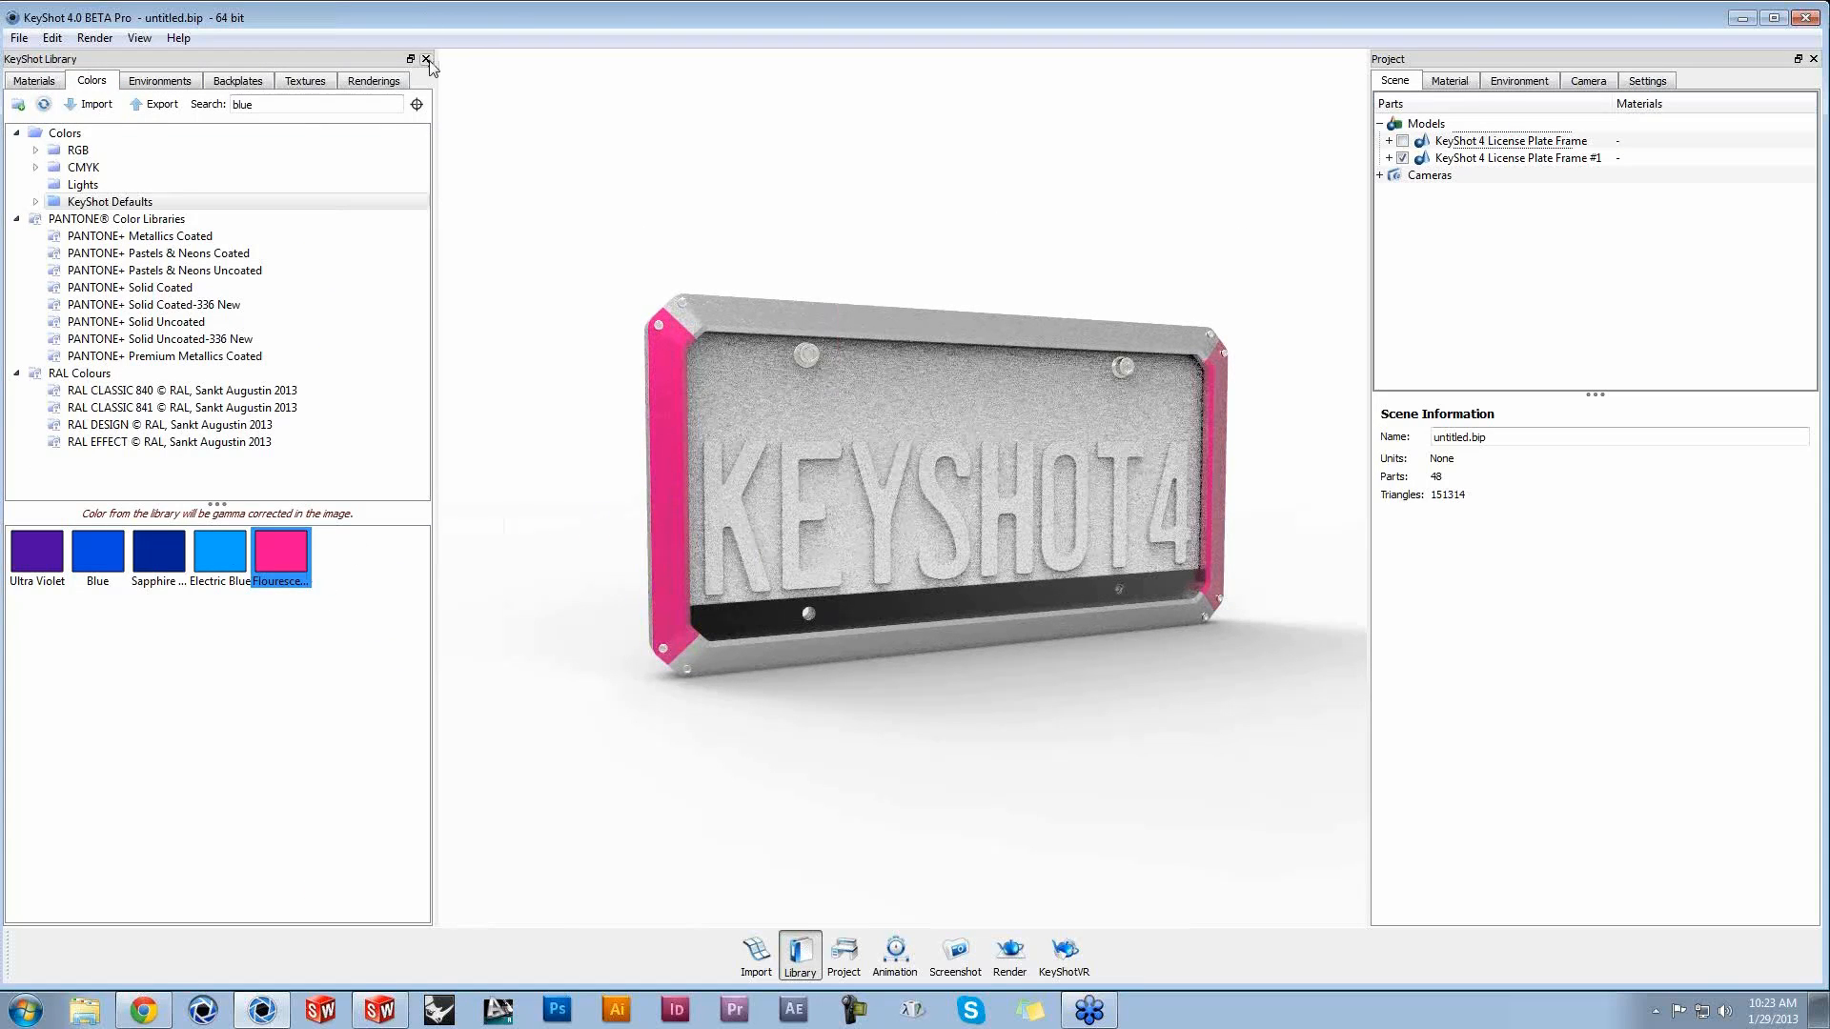
{"action": "left_click", "coordinate": [426, 59]}
Step: Add a new model set named "pink" for the KeyShot 4 License Plate Frame #1 model
{"action": "left_click", "coordinate": [1496, 158]}
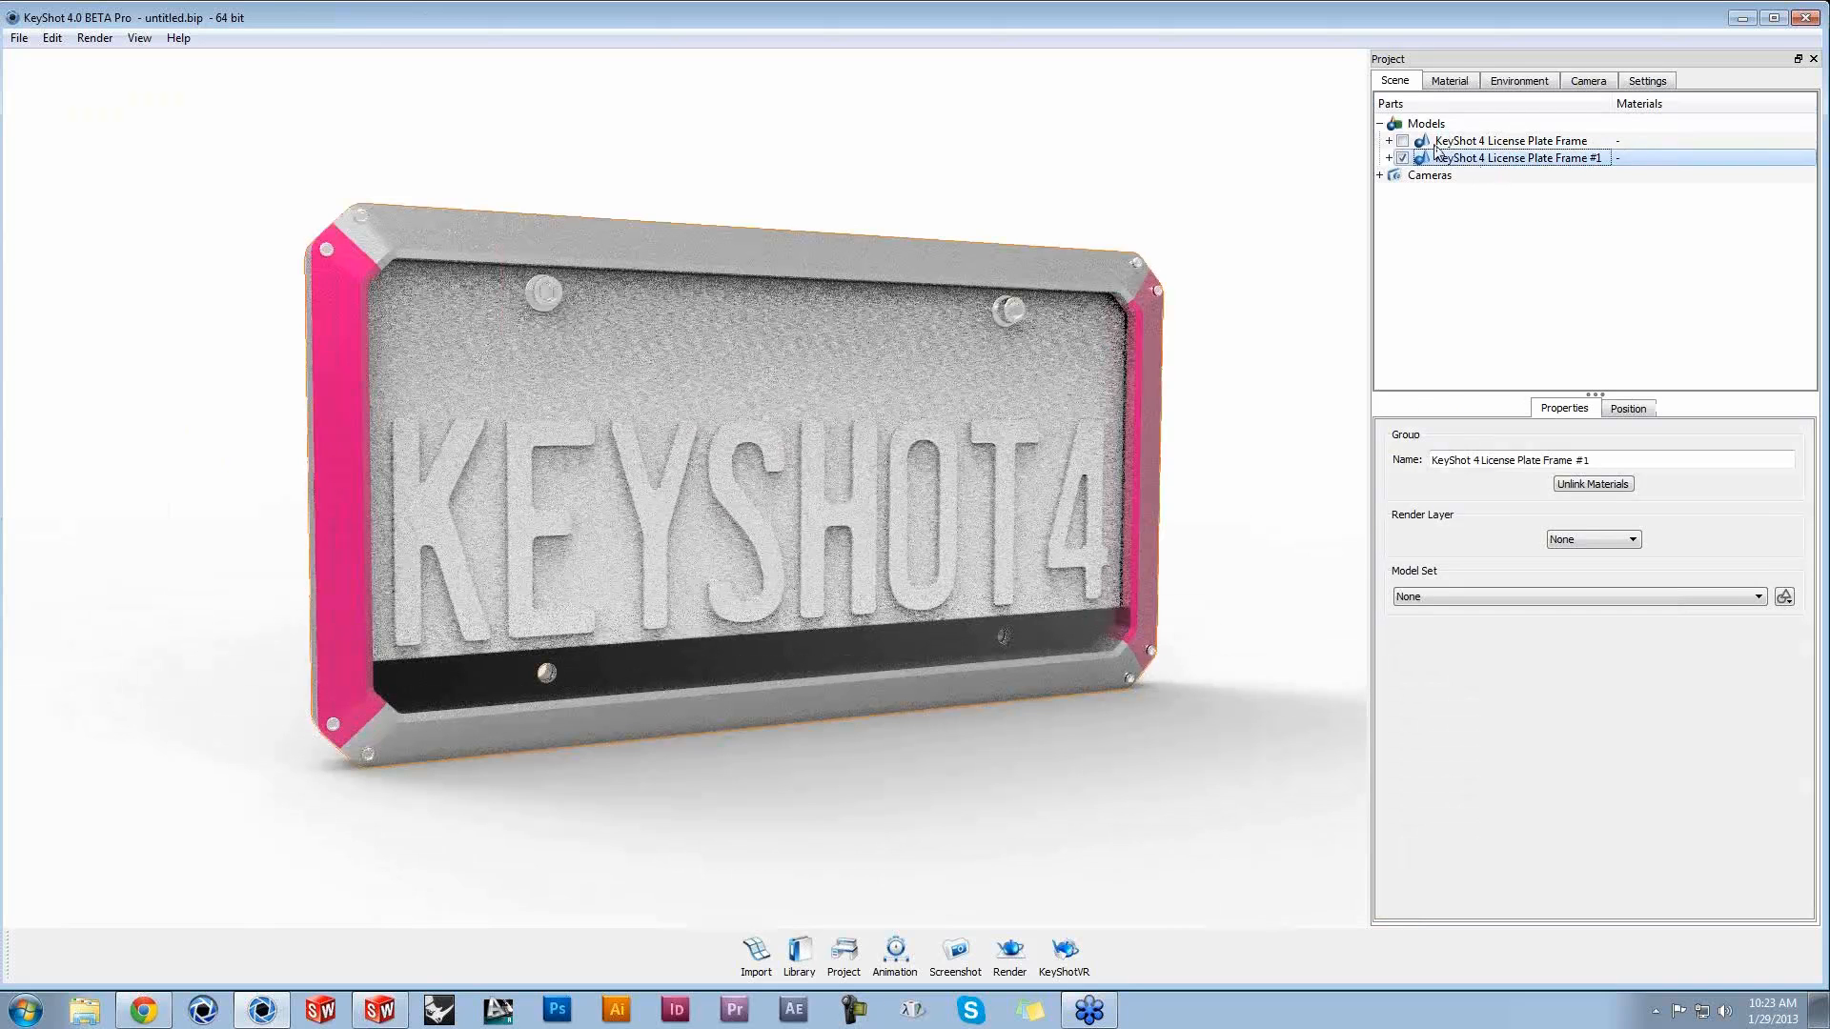
{"action": "left_click", "coordinate": [1785, 598]}
{"action": "left_click", "coordinate": [1785, 599]}
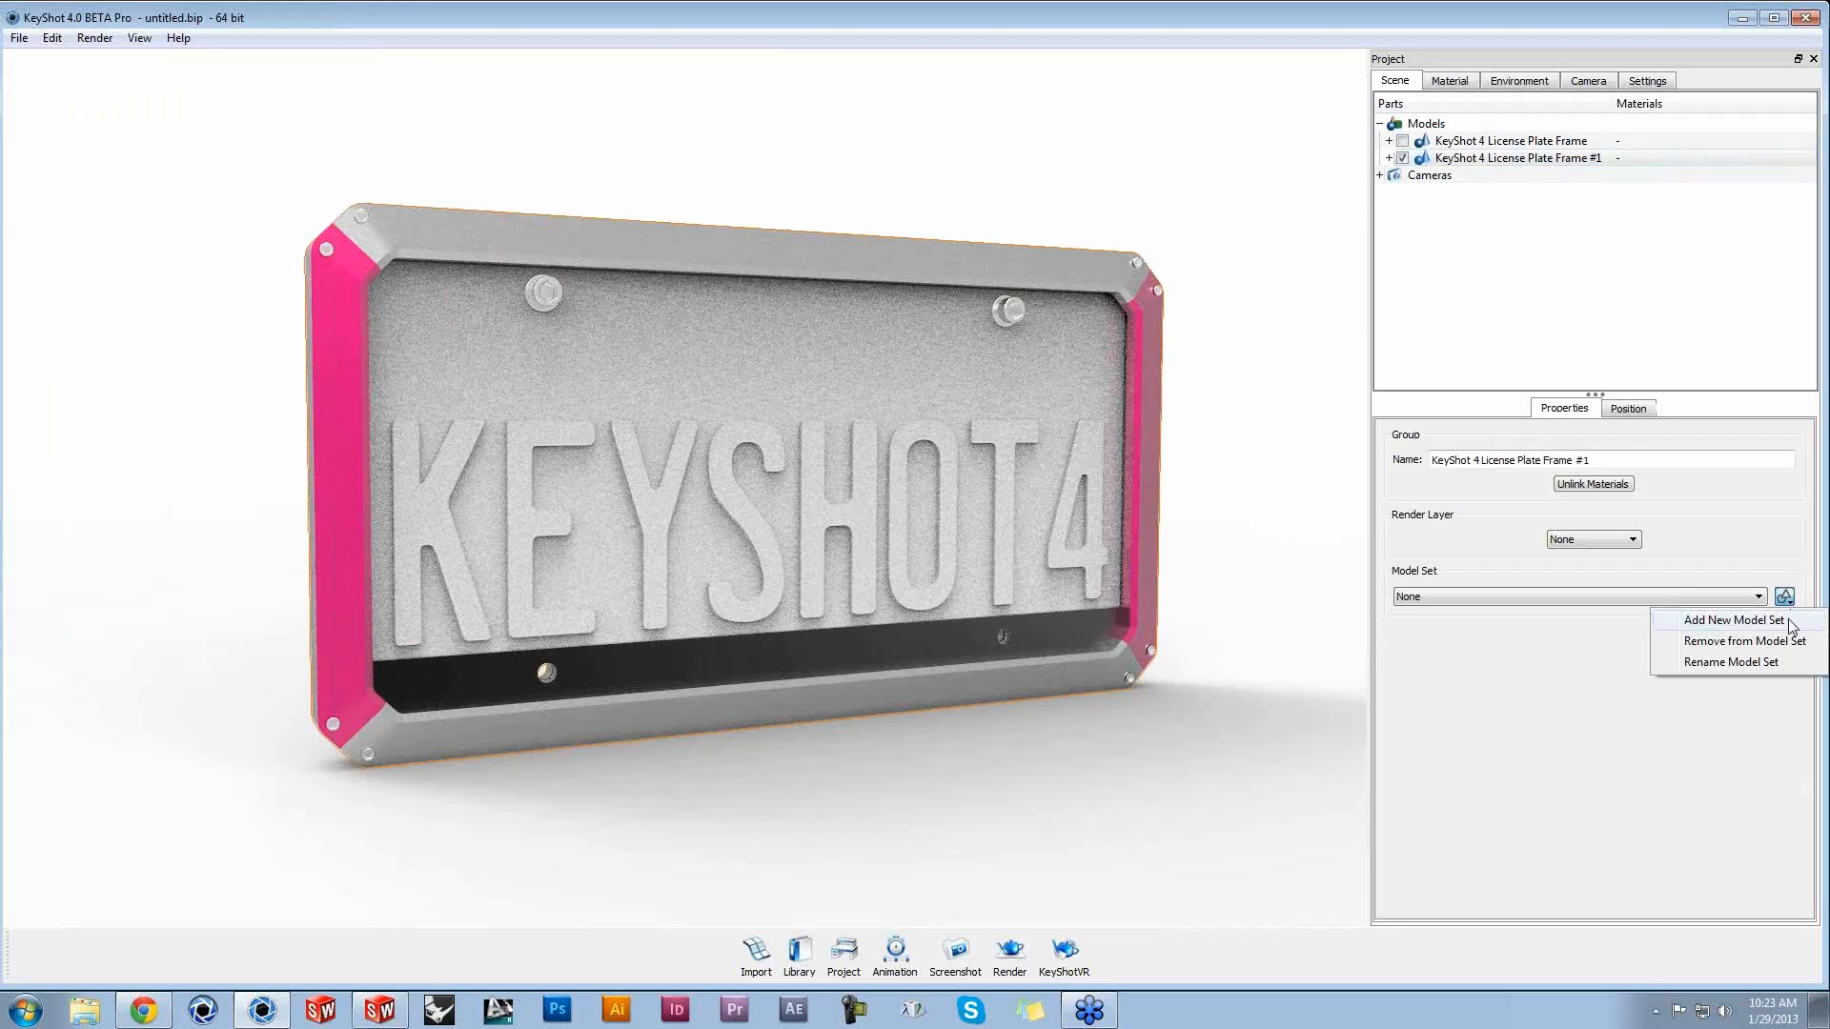
{"action": "left_click", "coordinate": [1789, 622]}
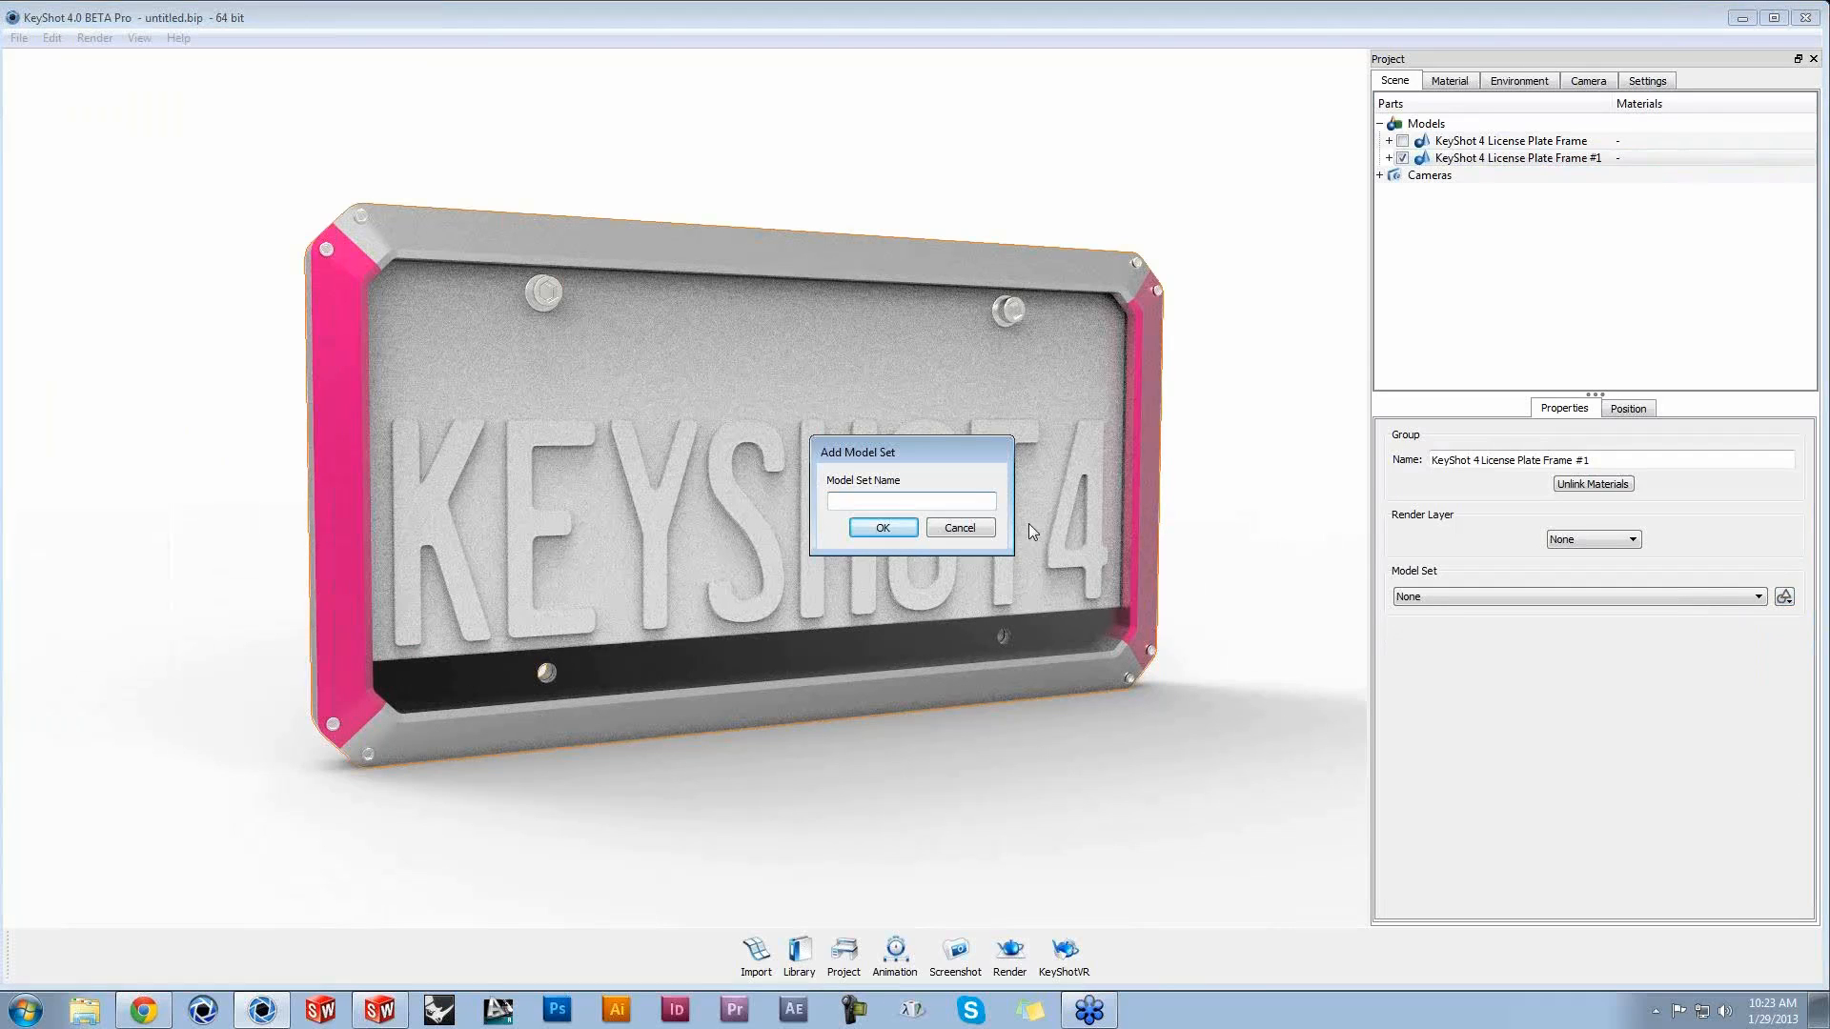
{"action": "type", "text": "pink"}
{"action": "key", "text": "Return"}
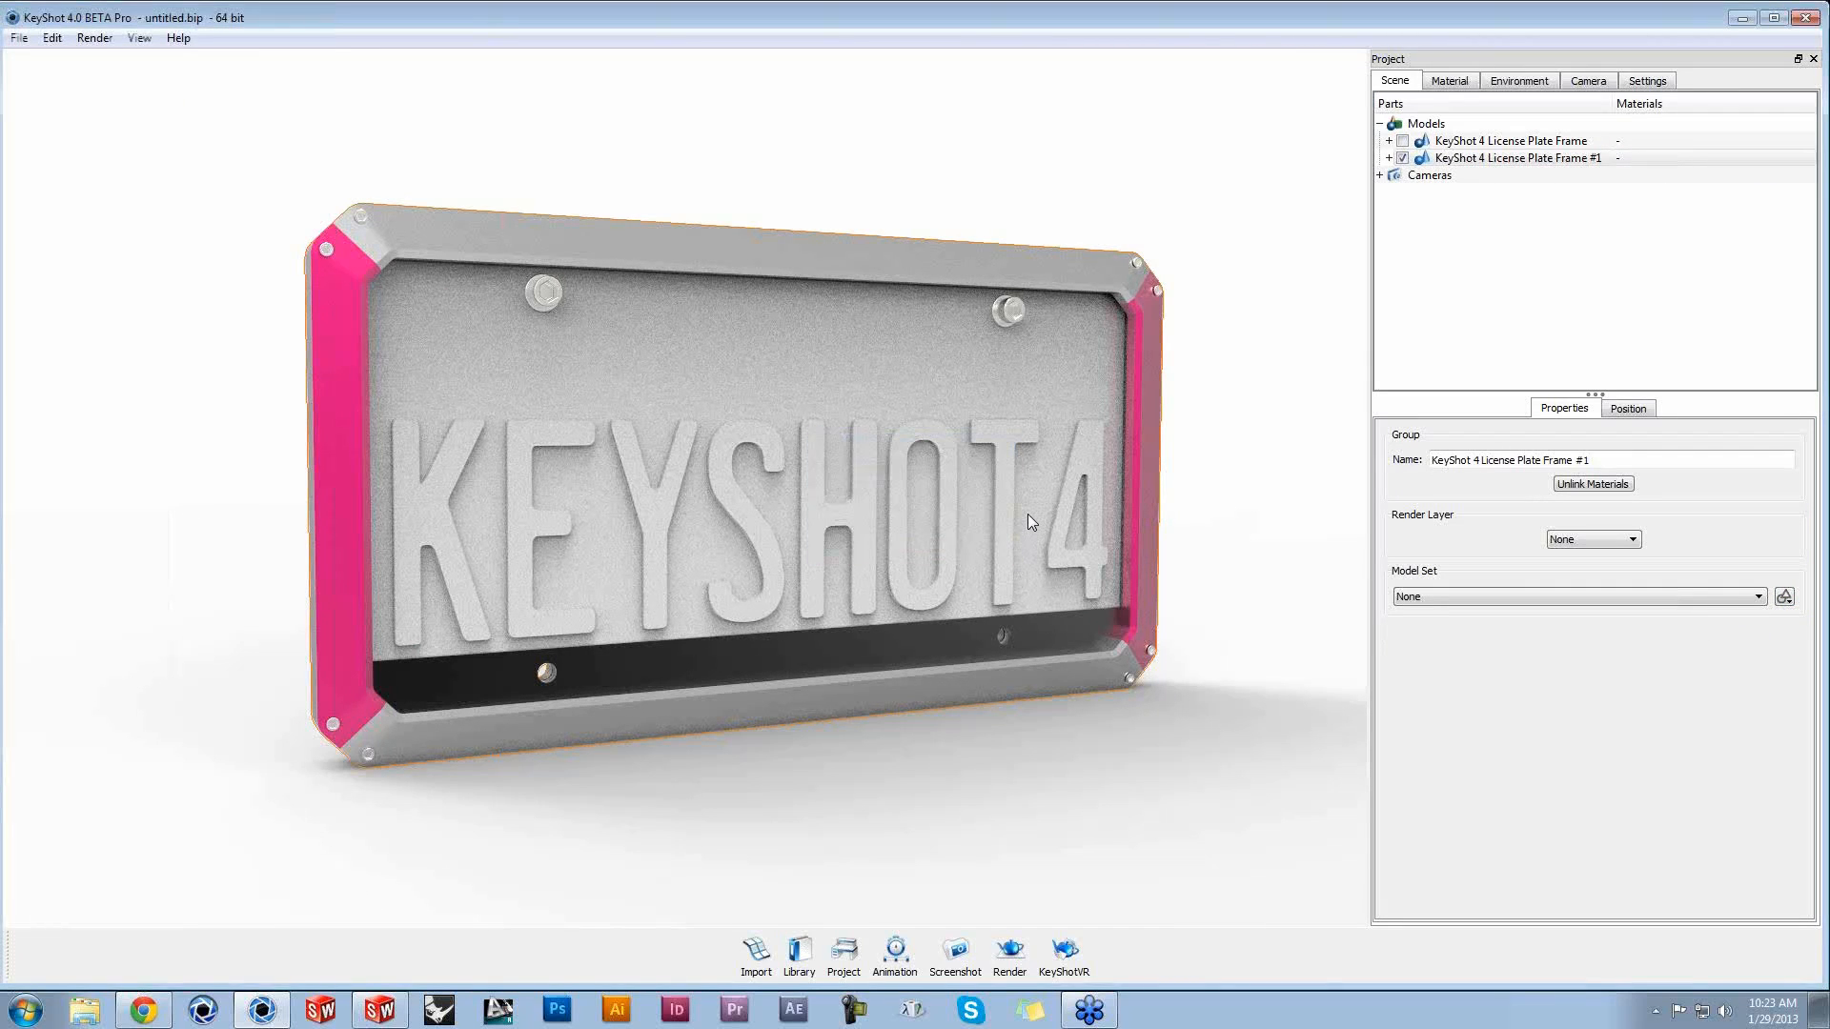
Step: Show the original KeyShot 4 License Plate Frame model and add a new model set named "Blue" for it
{"action": "left_click", "coordinate": [1402, 141]}
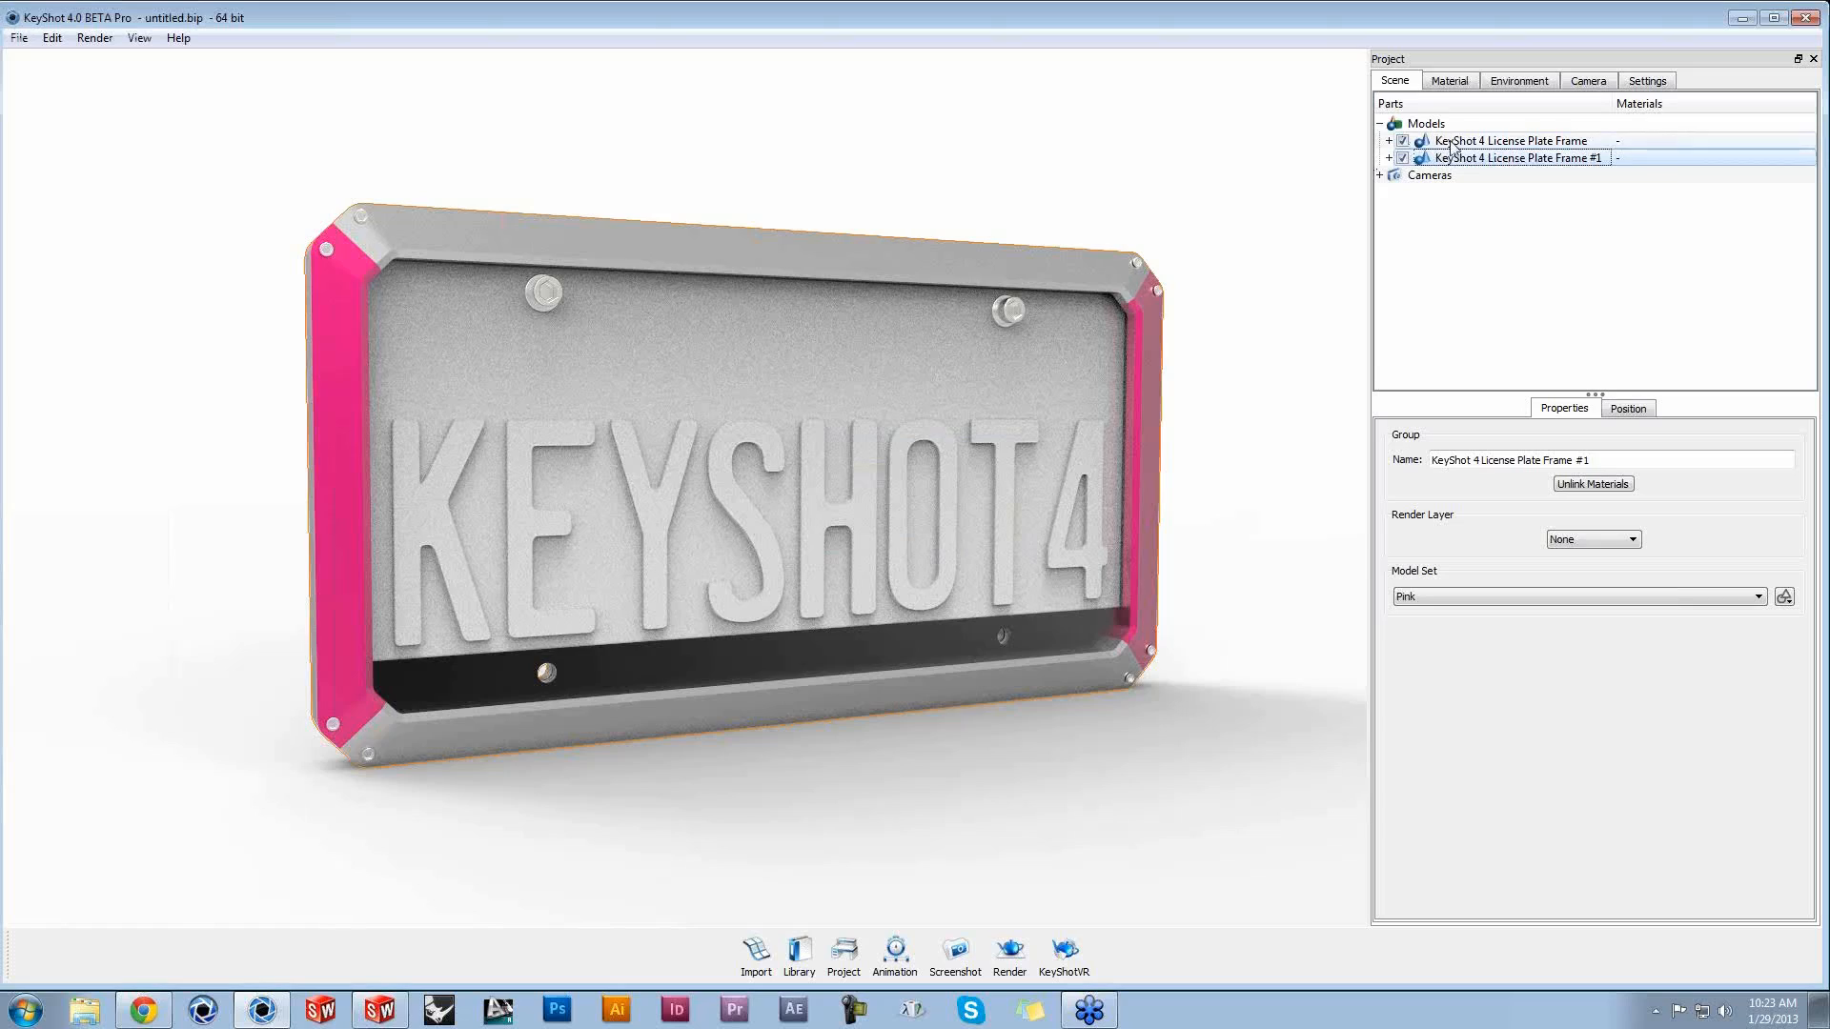
{"action": "left_click", "coordinate": [1452, 142]}
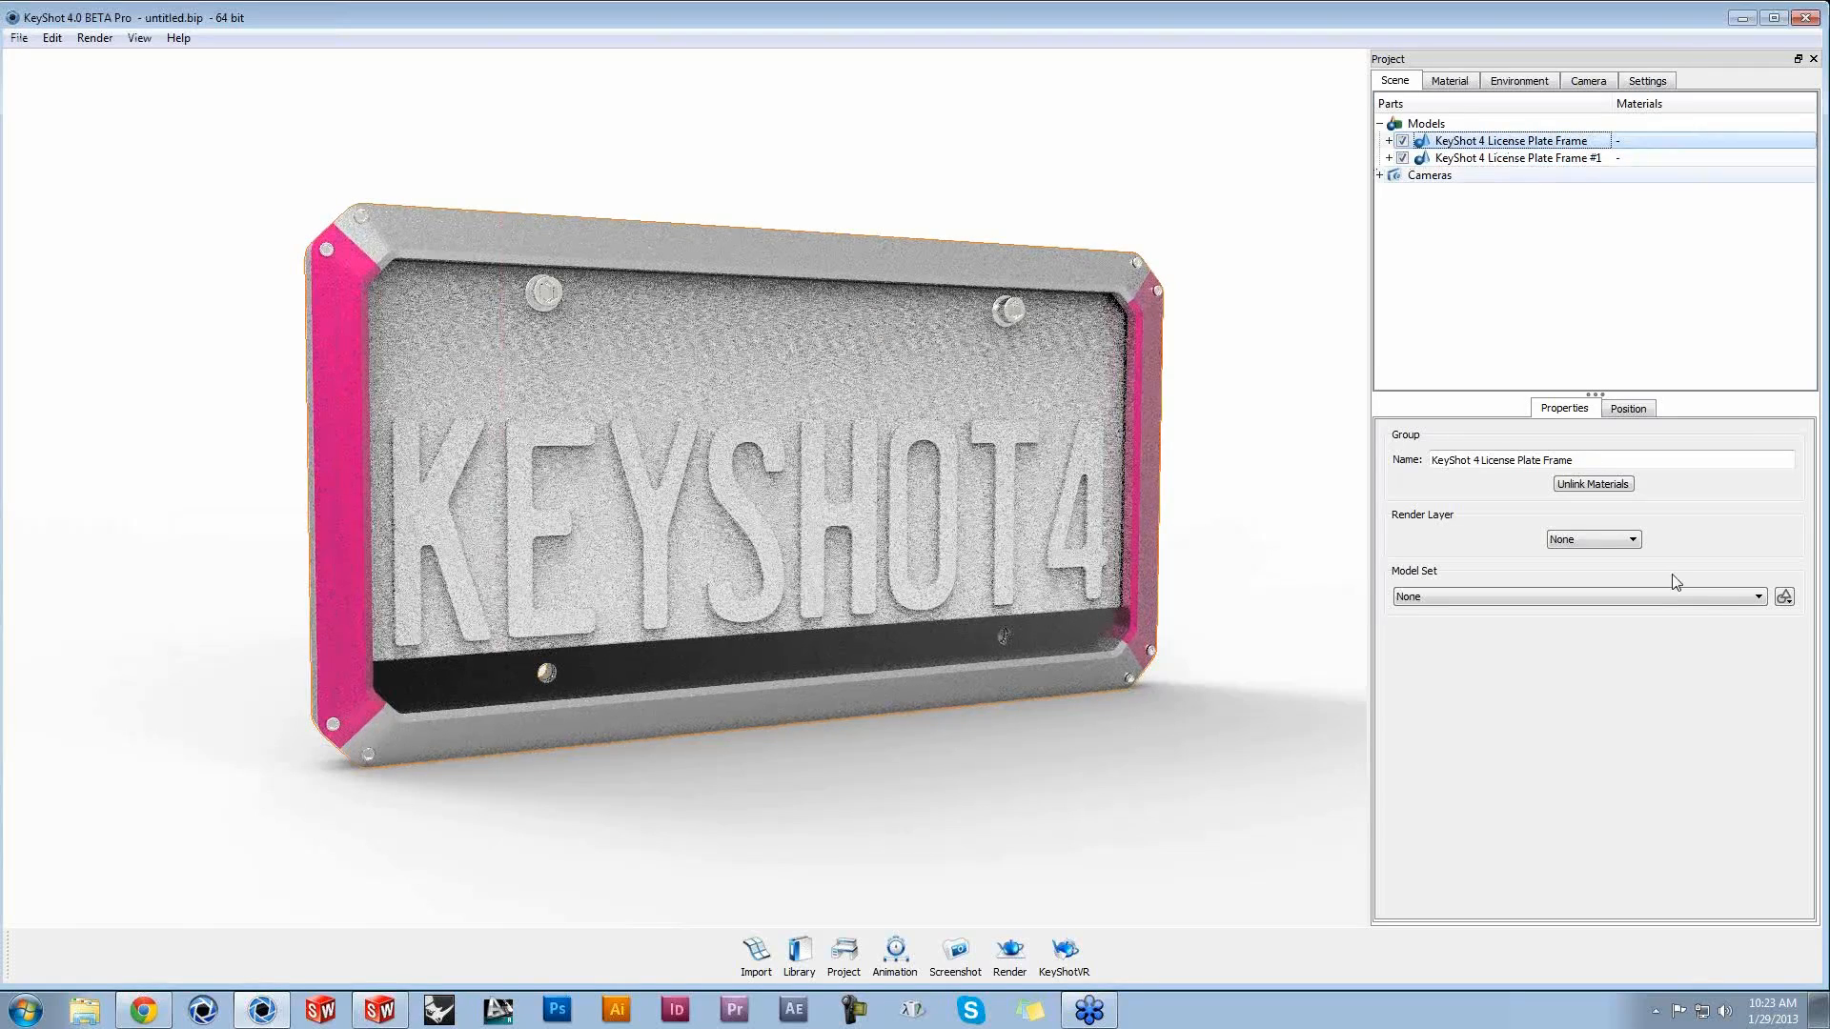
{"action": "left_click", "coordinate": [1785, 597]}
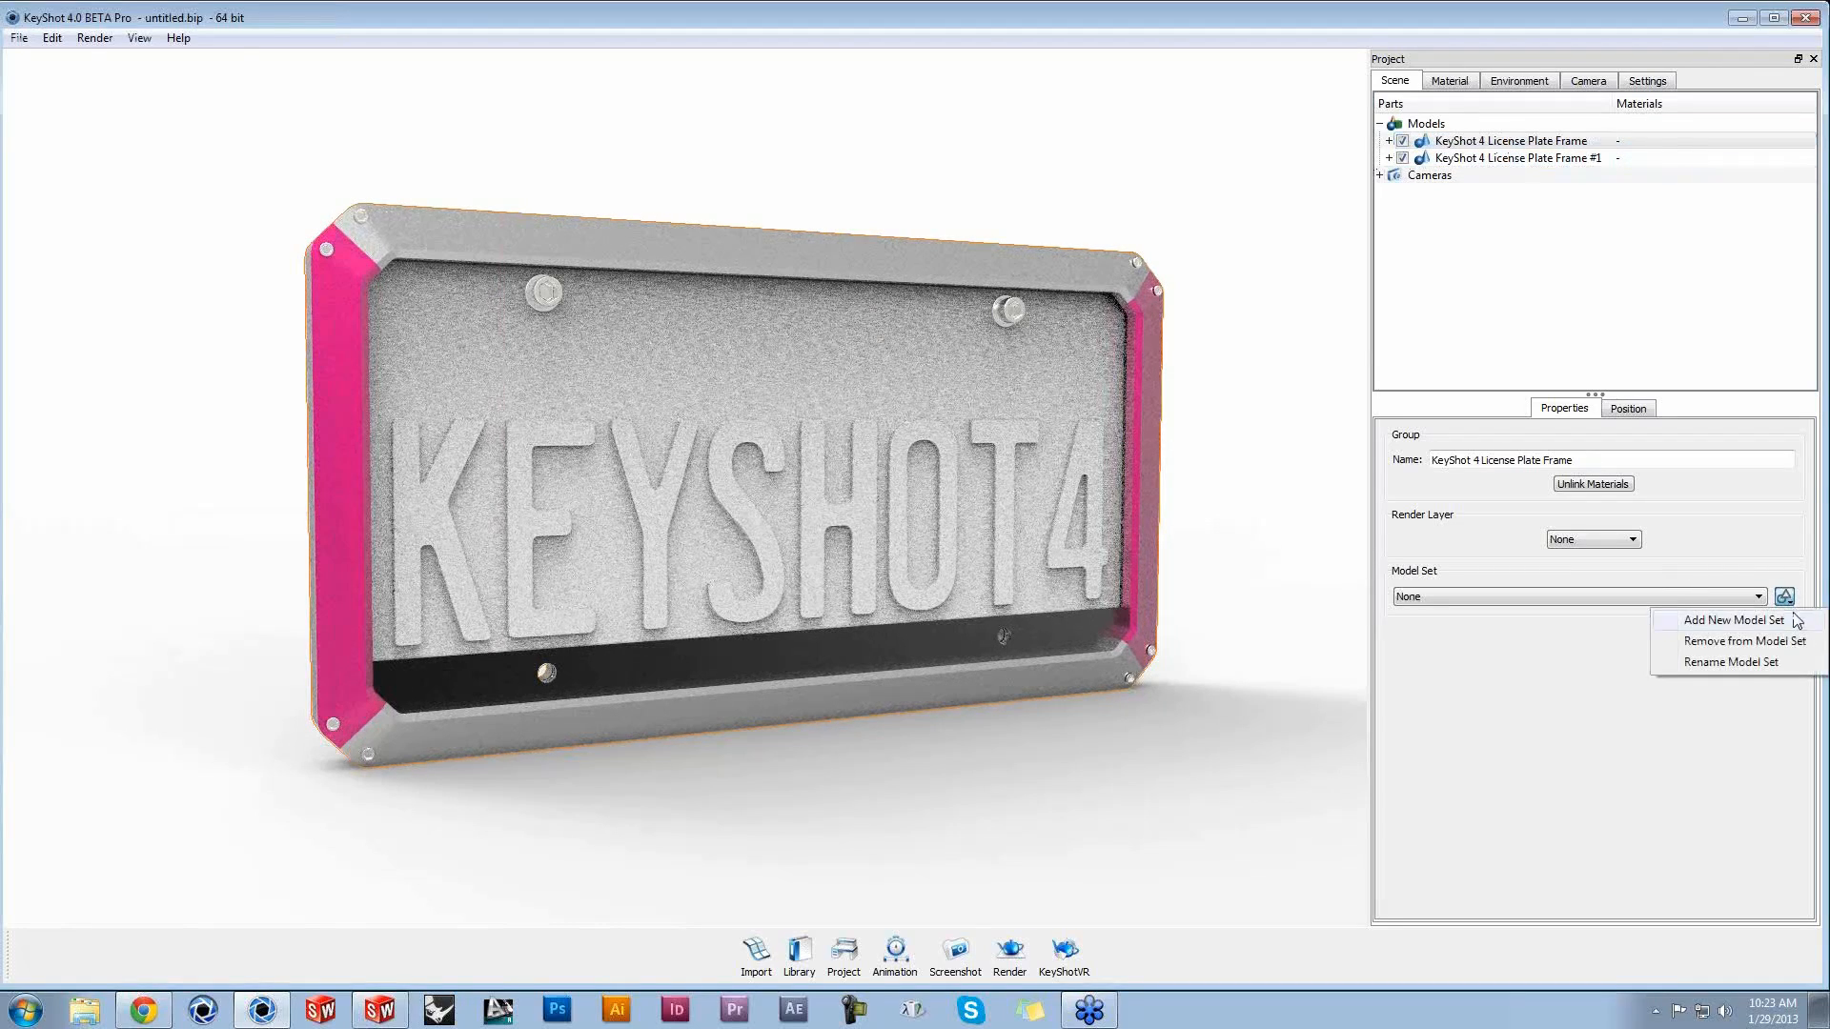
{"action": "left_click", "coordinate": [1732, 620]}
{"action": "type", "text": "Bl"}
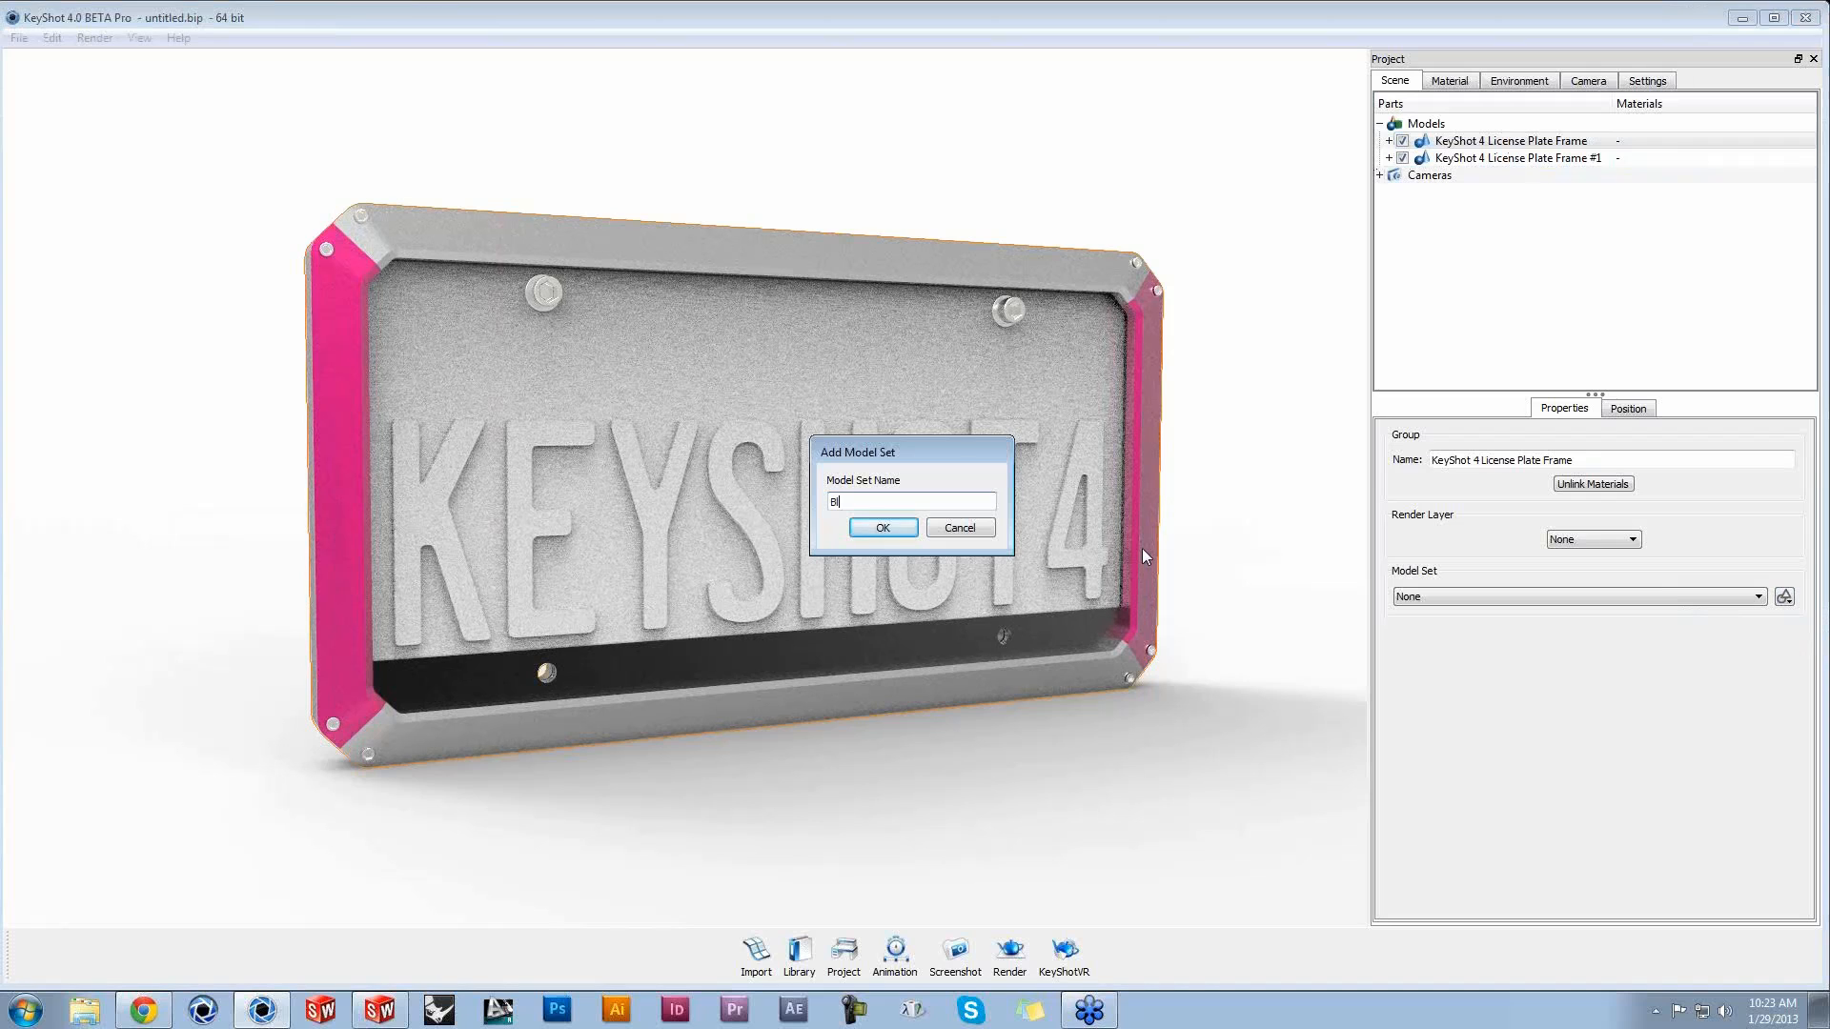
{"action": "type", "text": "ue"}
{"action": "key", "text": "Return"}
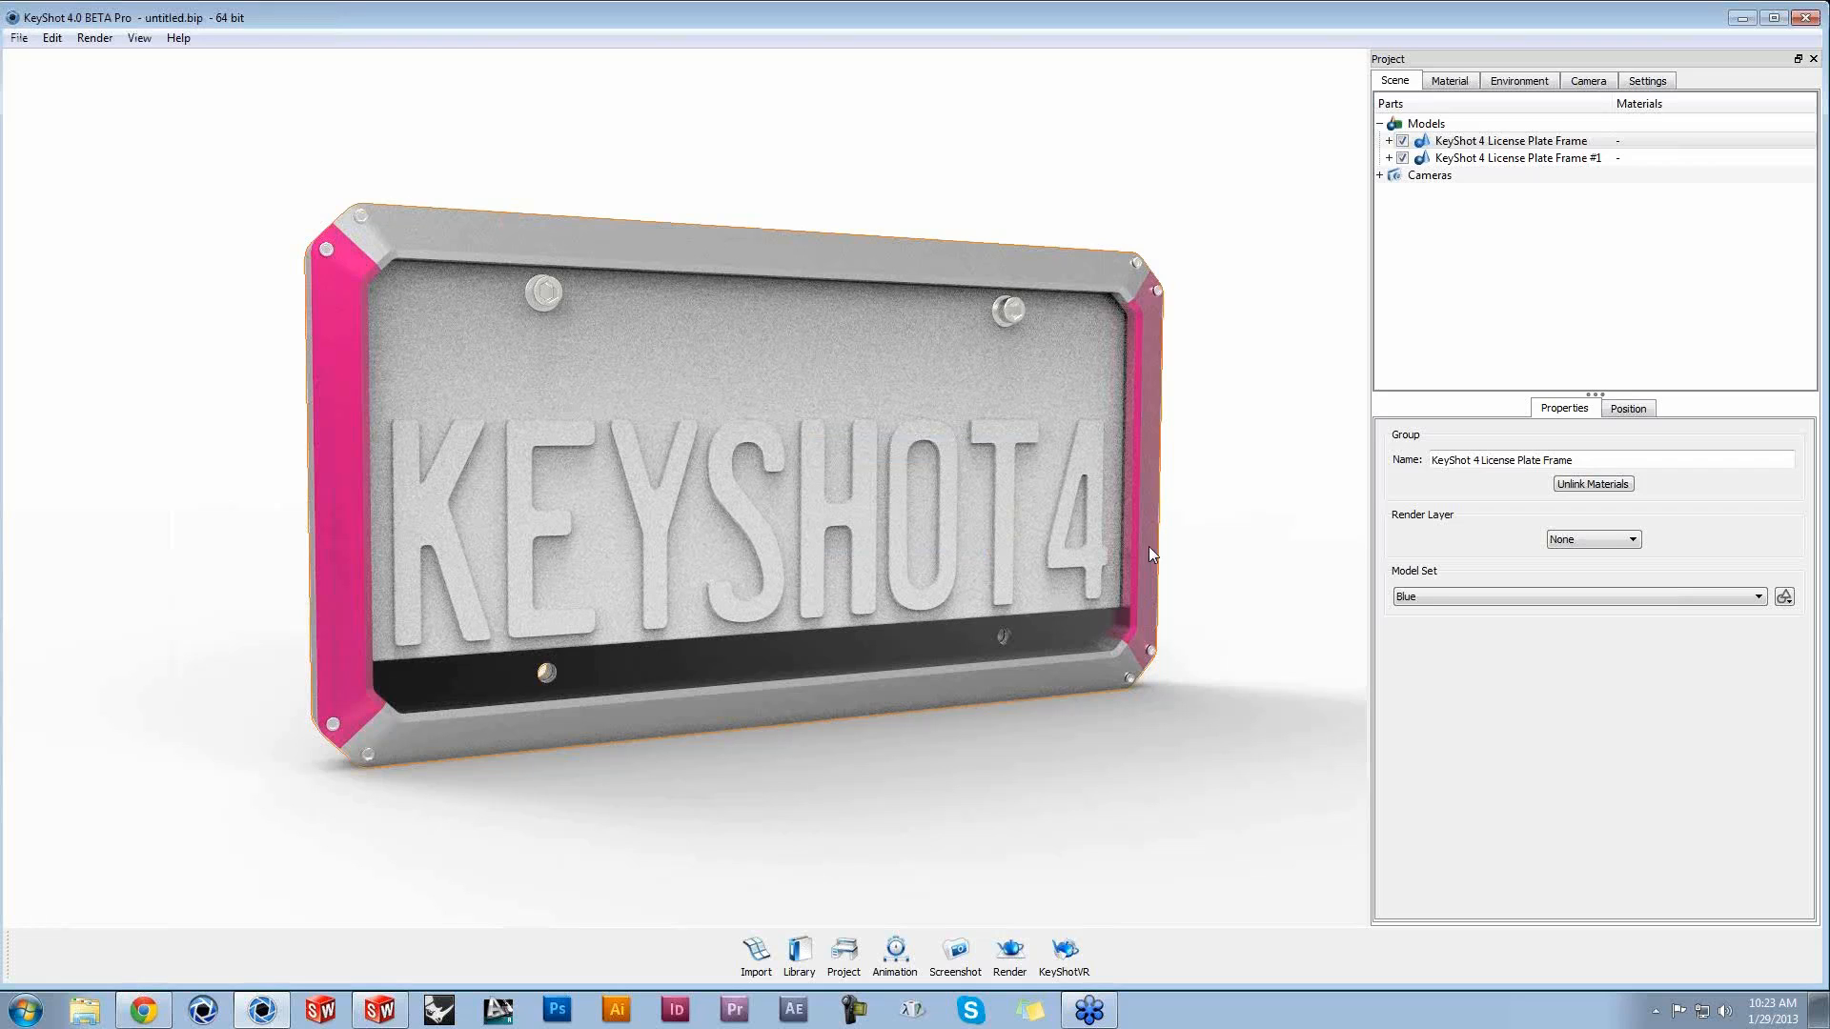
Step: Cycle through the model sets to compare the blue and pink versions of the license plate frame
{"action": "key", "text": "shift+m"}
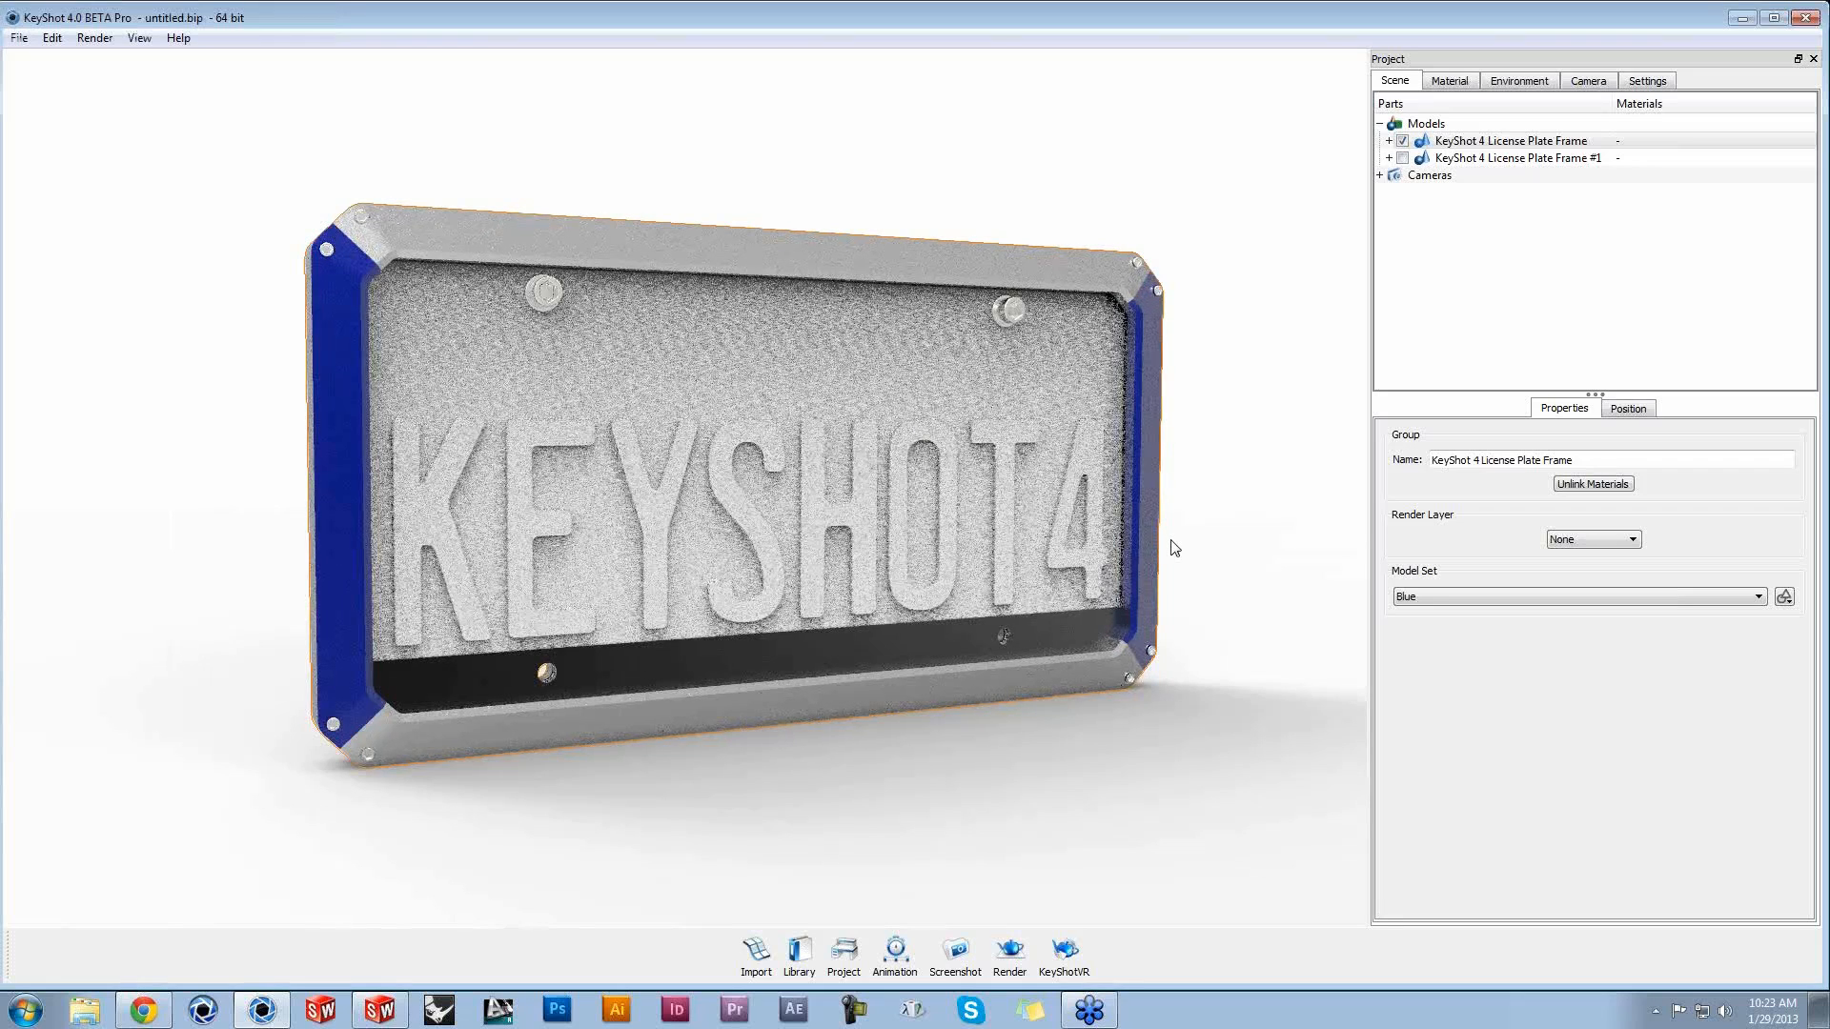
{"action": "key", "text": "shift+m"}
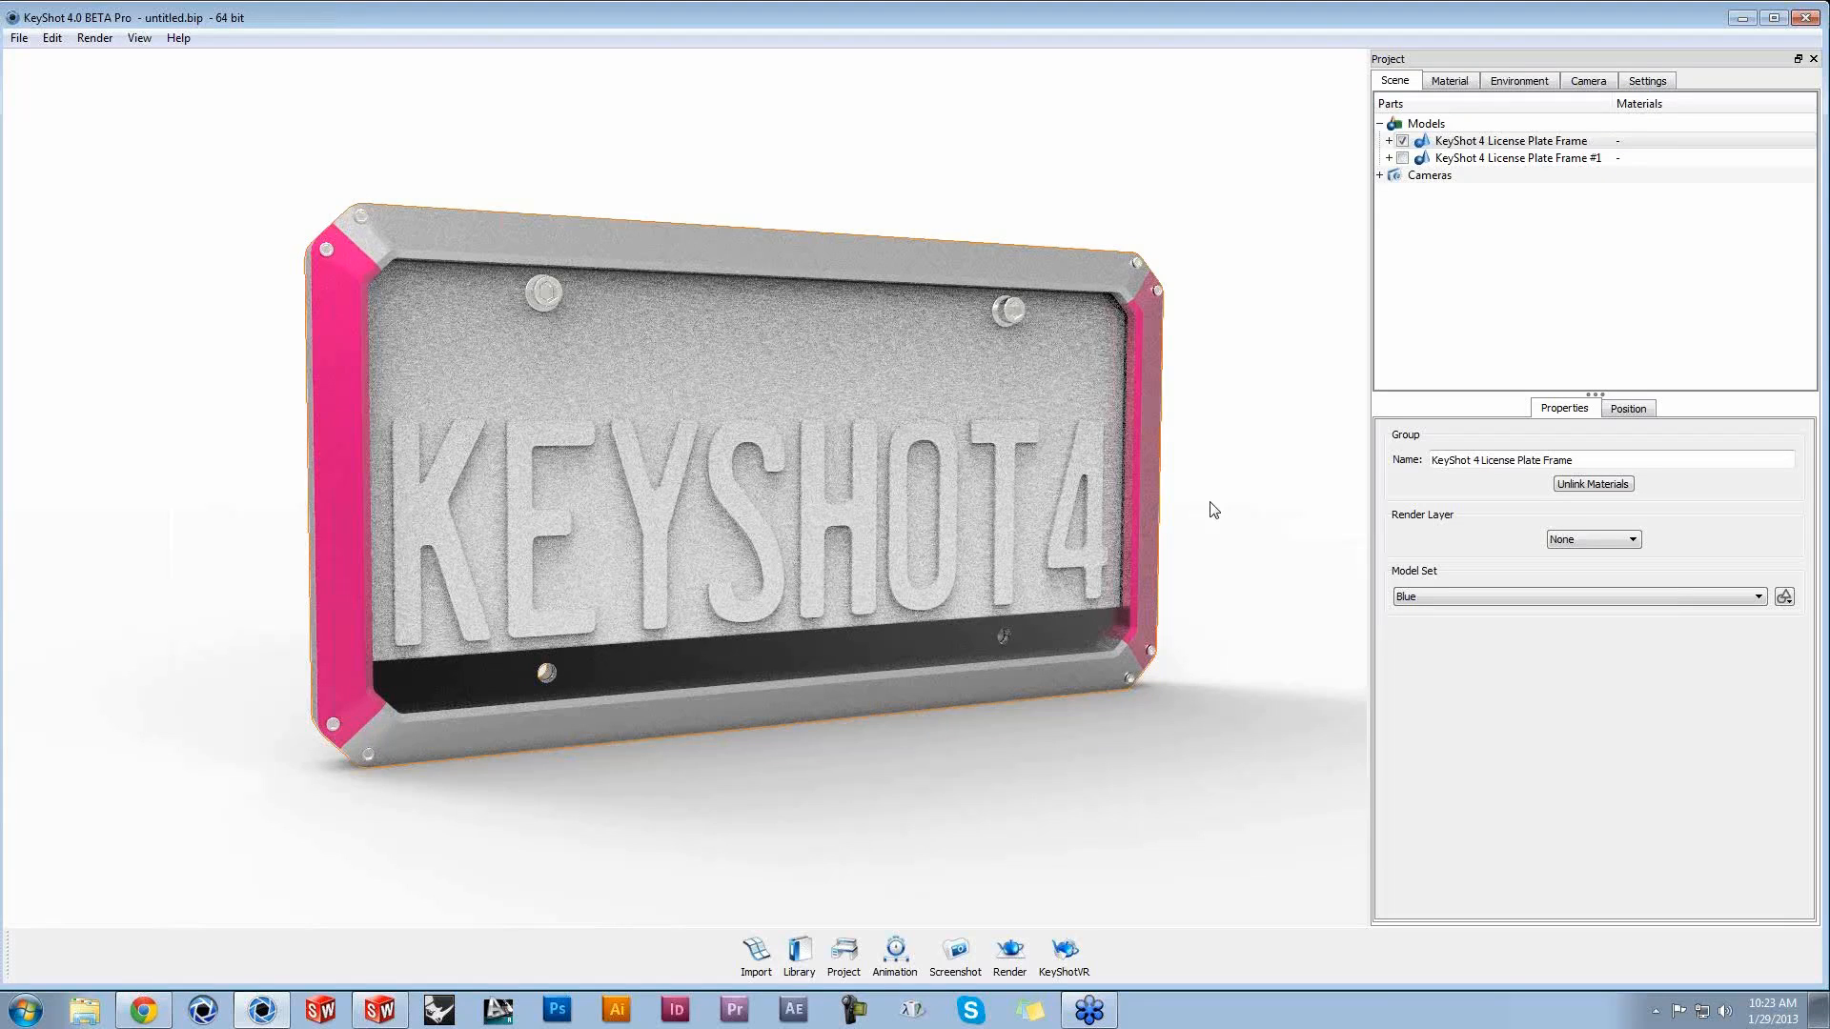
{"action": "key", "text": "shift+m"}
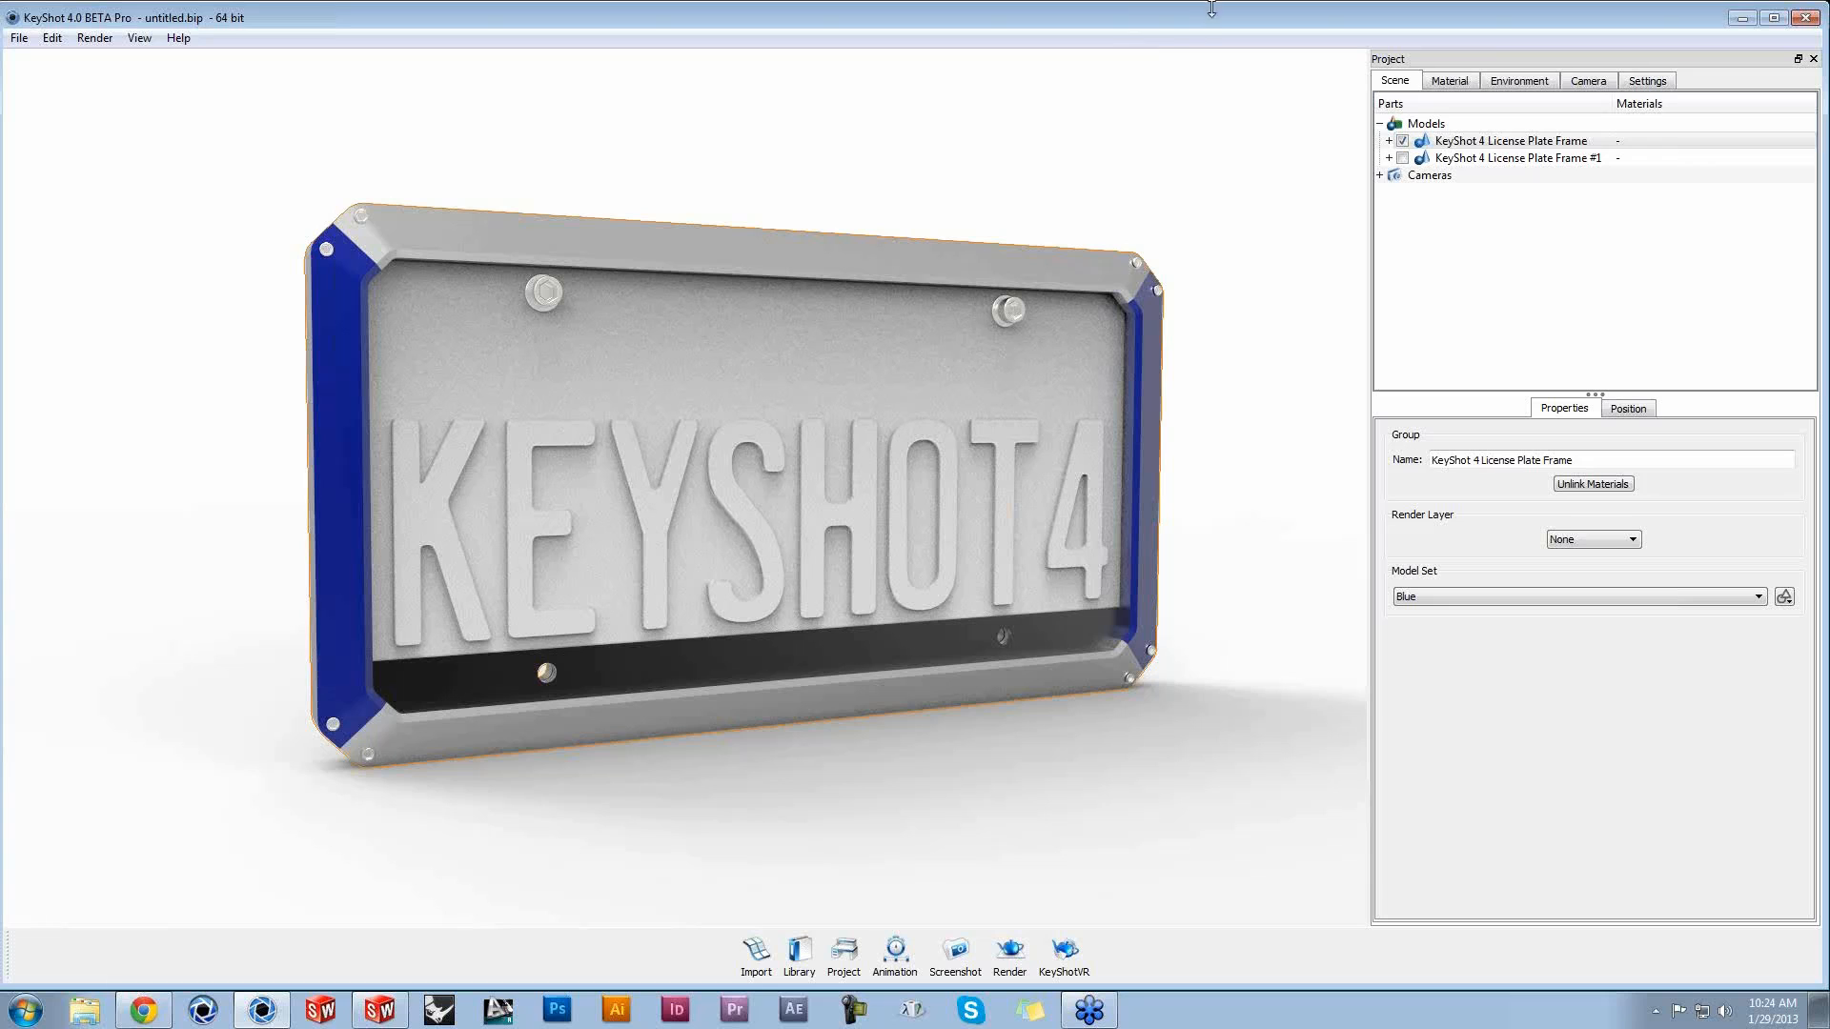
Step: Close KeyShot without saving the changes, relaunch it with an empty scene and maximize its window
{"action": "double_click", "coordinate": [1659, 24]}
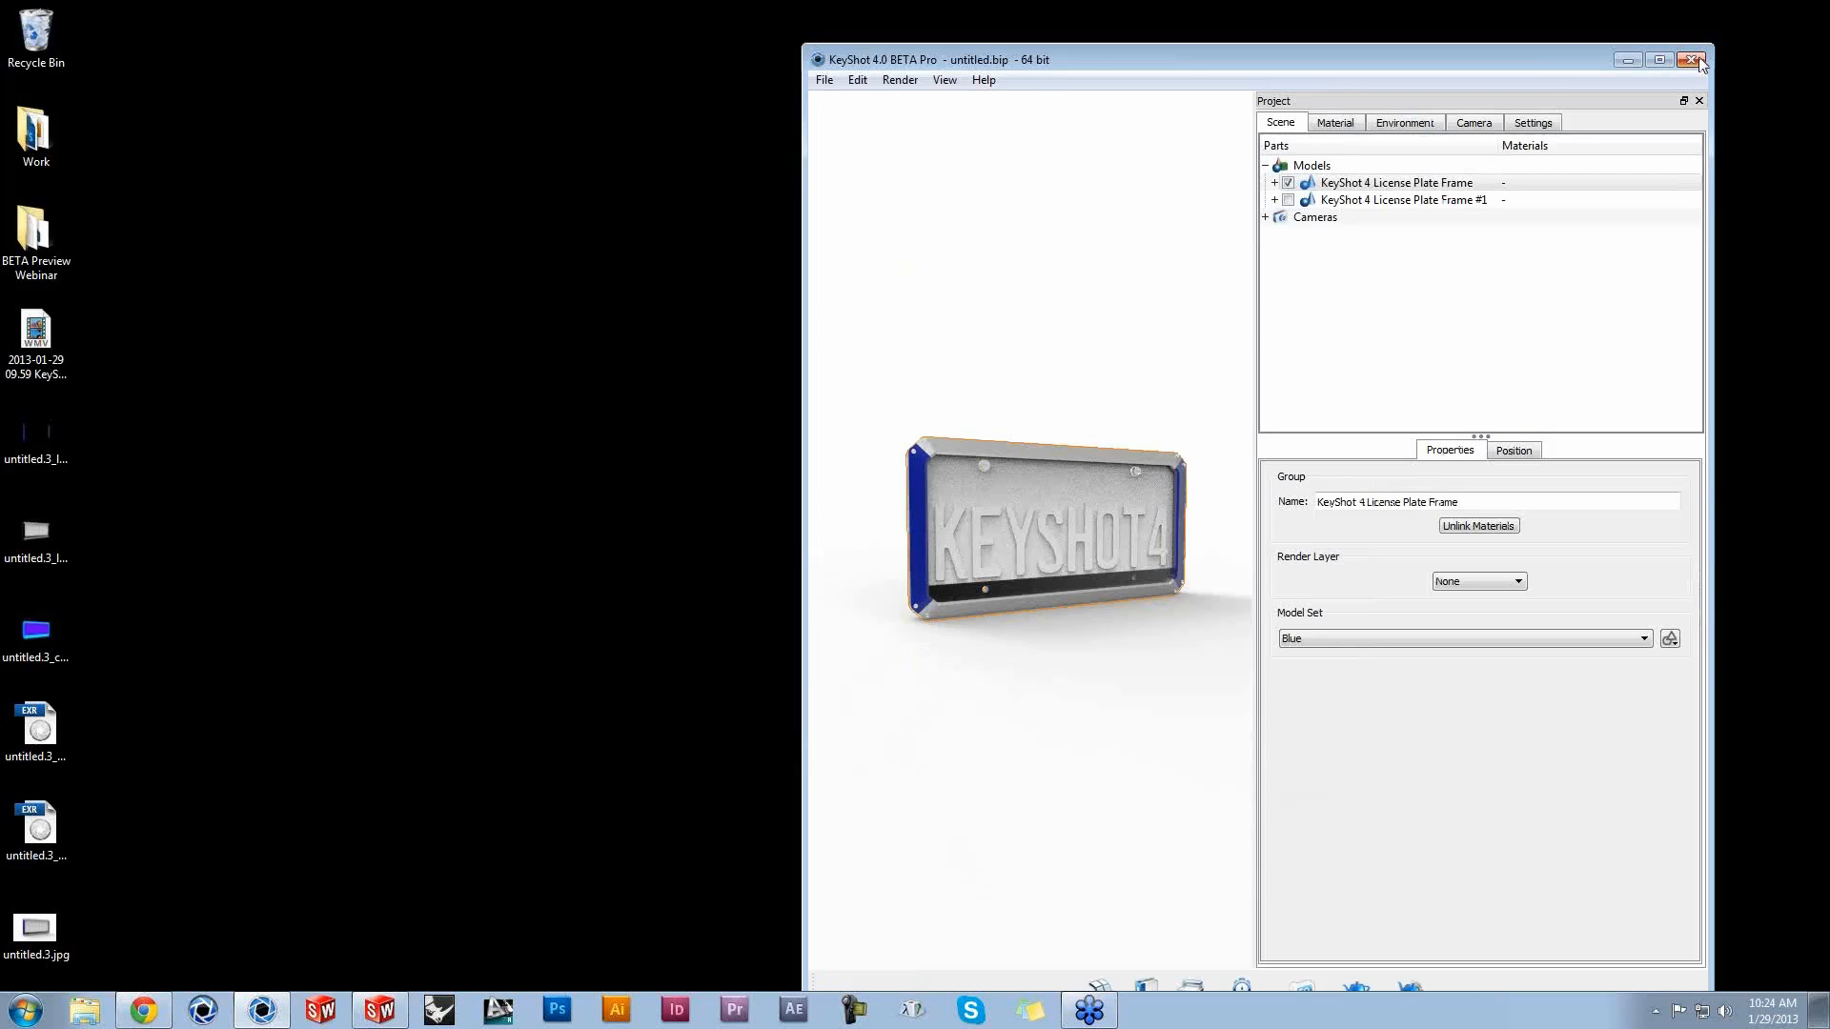
{"action": "left_click", "coordinate": [1692, 60]}
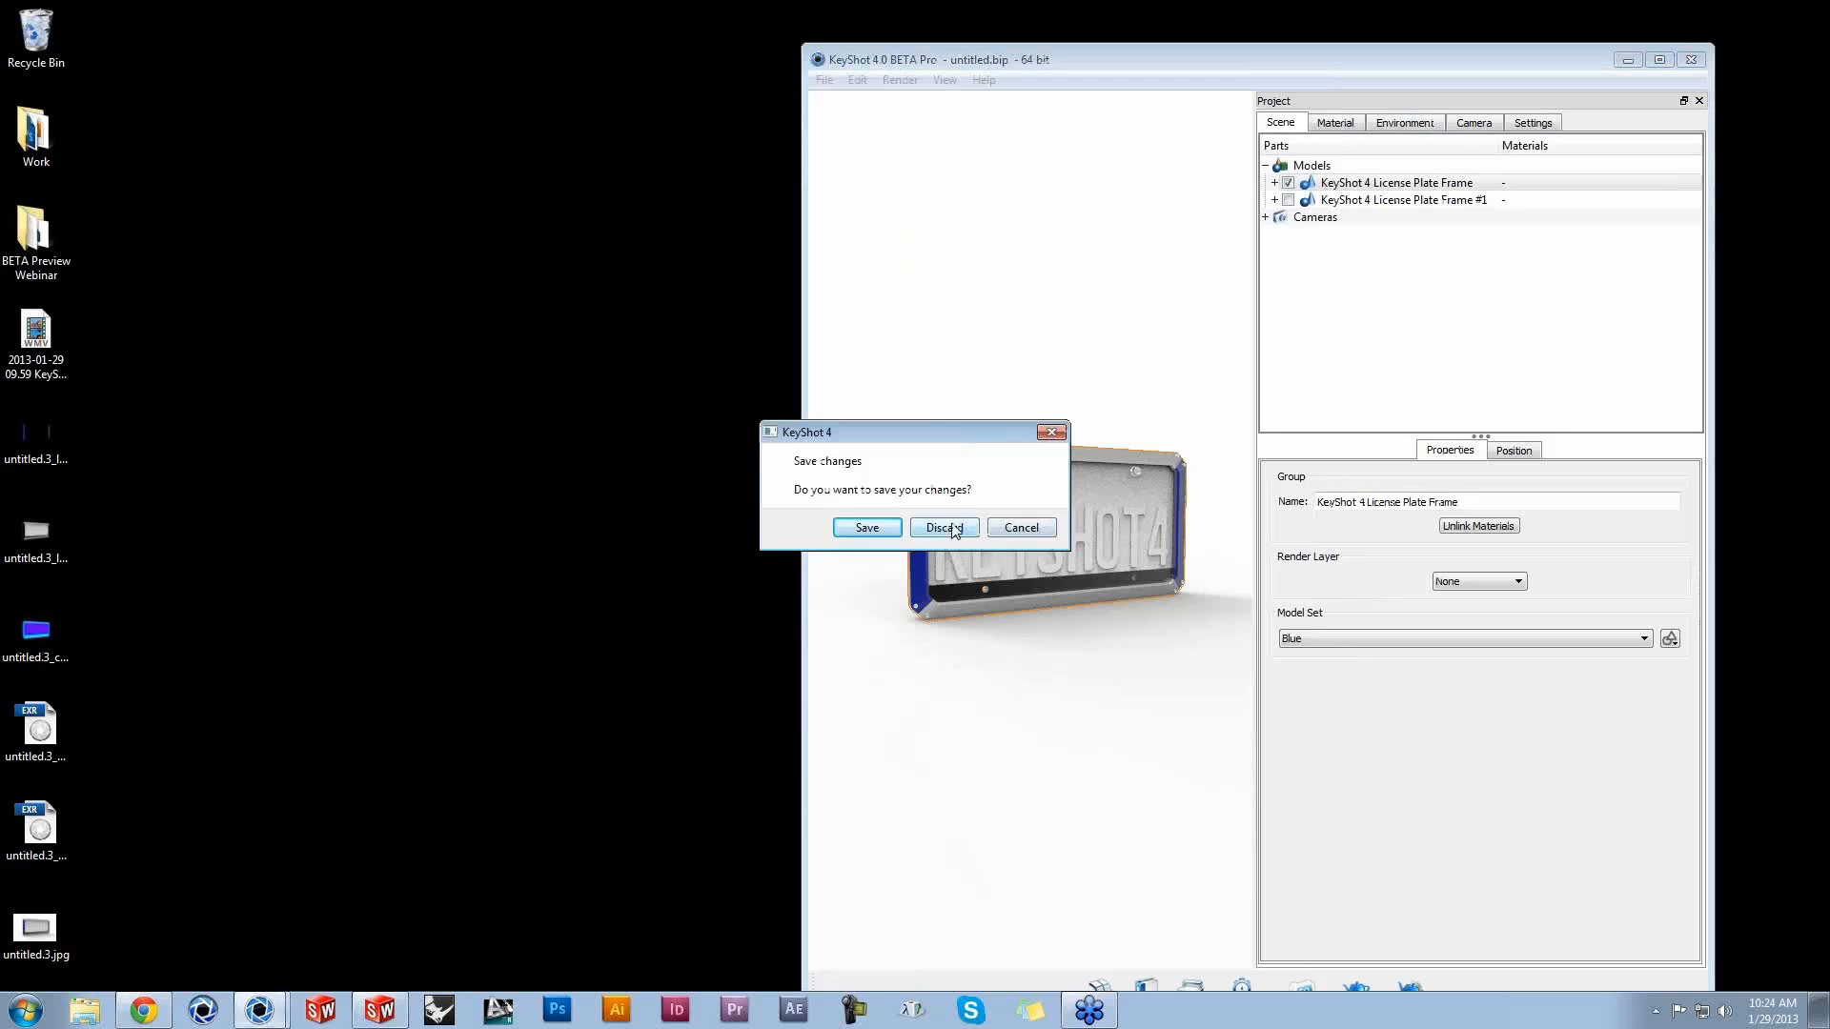
{"action": "left_click", "coordinate": [953, 531]}
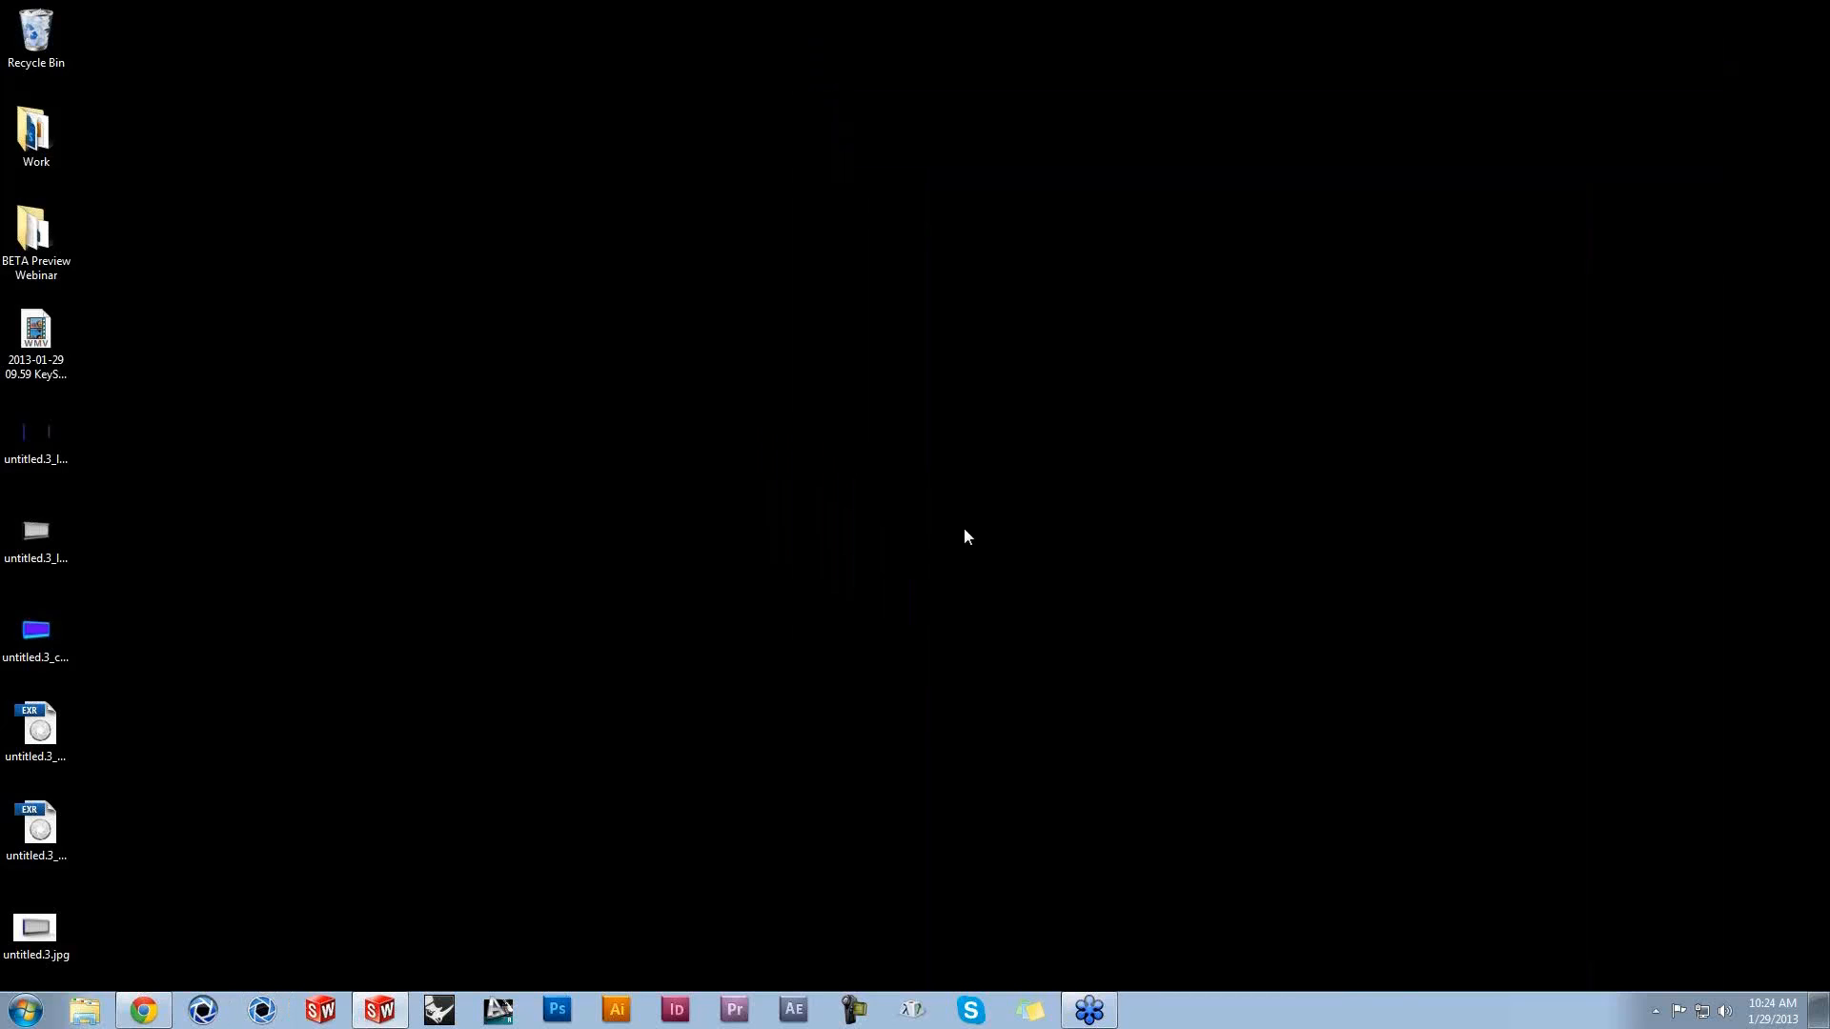
{"action": "left_click", "coordinate": [260, 1010]}
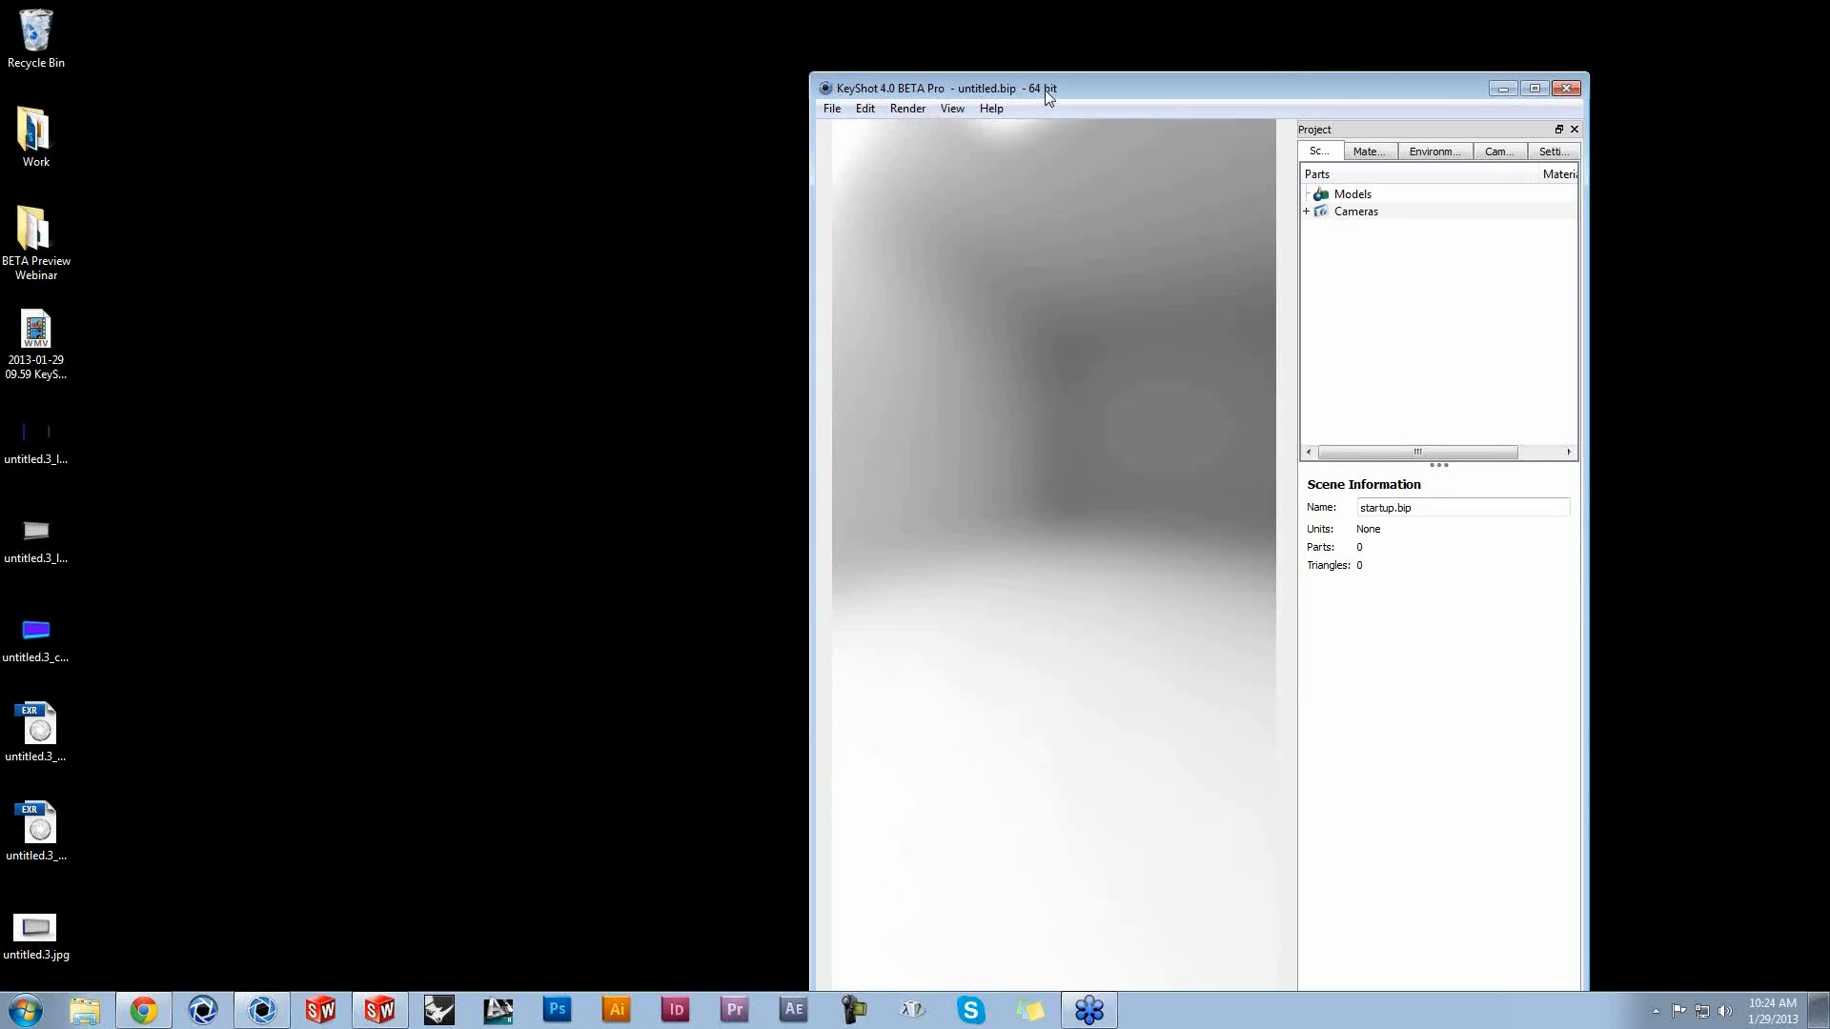
{"action": "double_click", "coordinate": [1044, 89]}
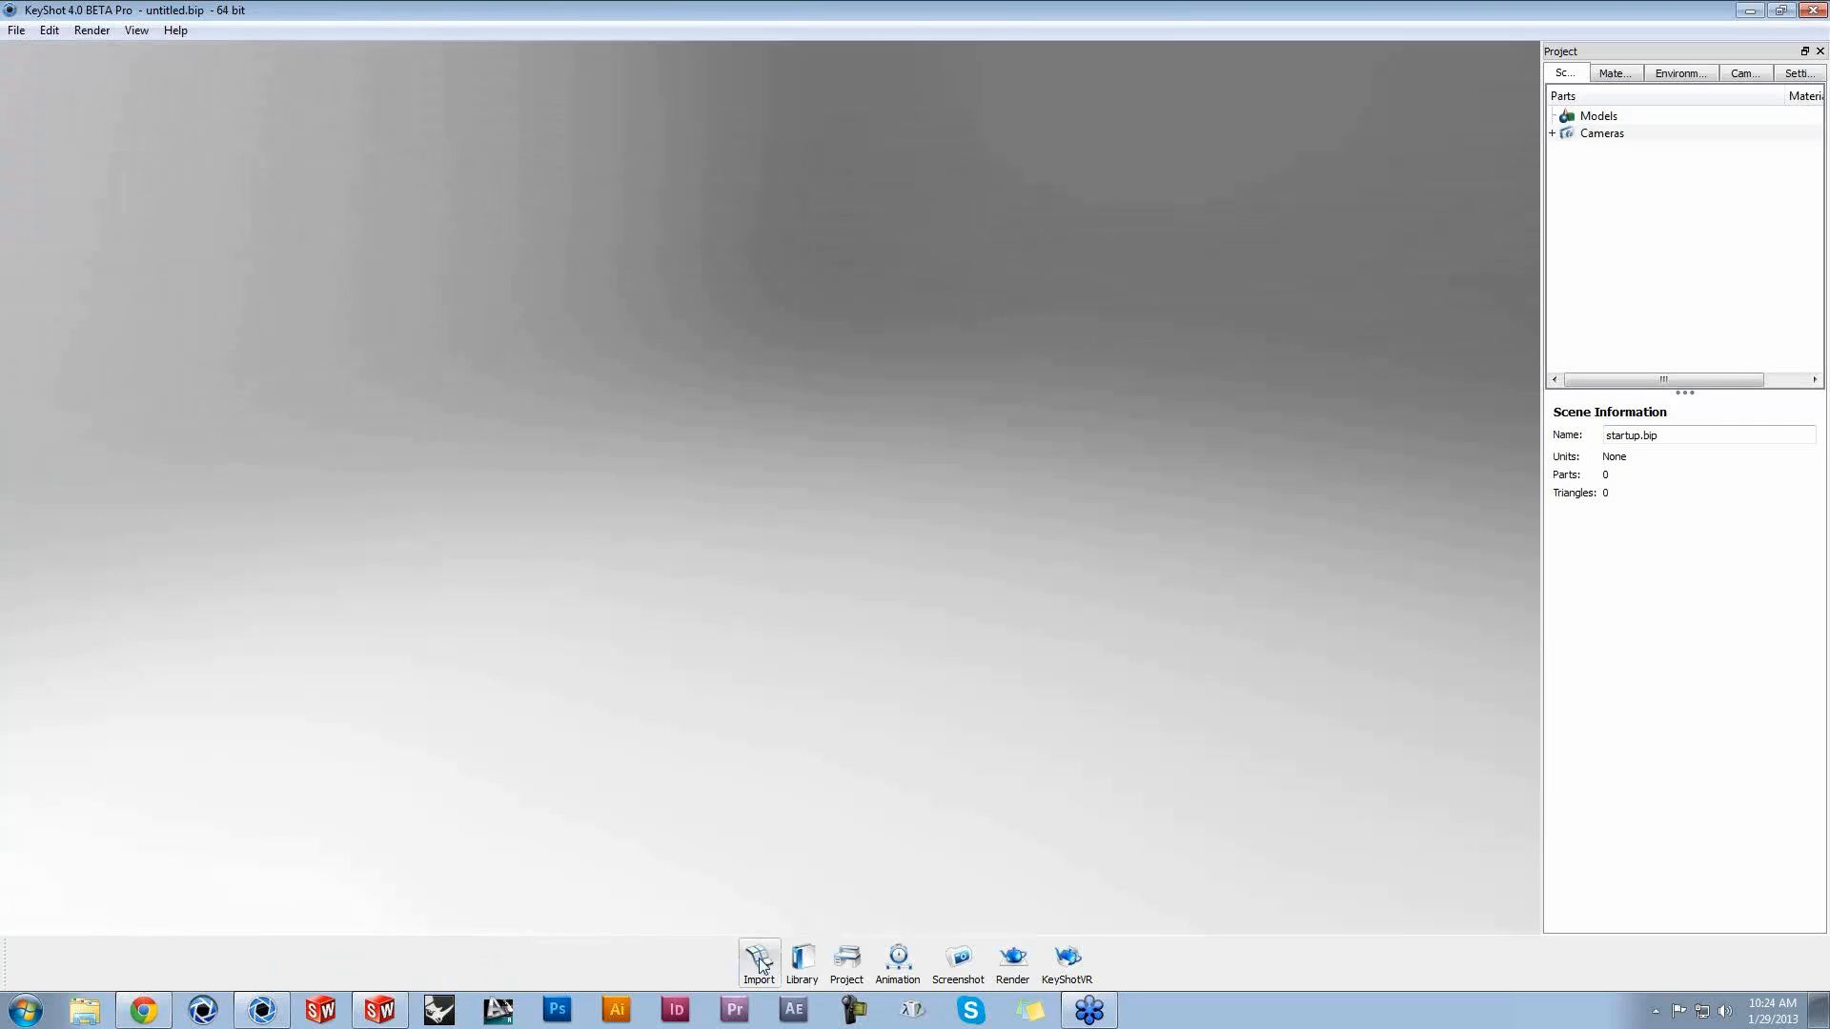
Step: Import Portal Gun Asm.SLDASM from the BETA Preview Webinar folder, keeping the original location and size with Y as up orientation
{"action": "left_click", "coordinate": [759, 958]}
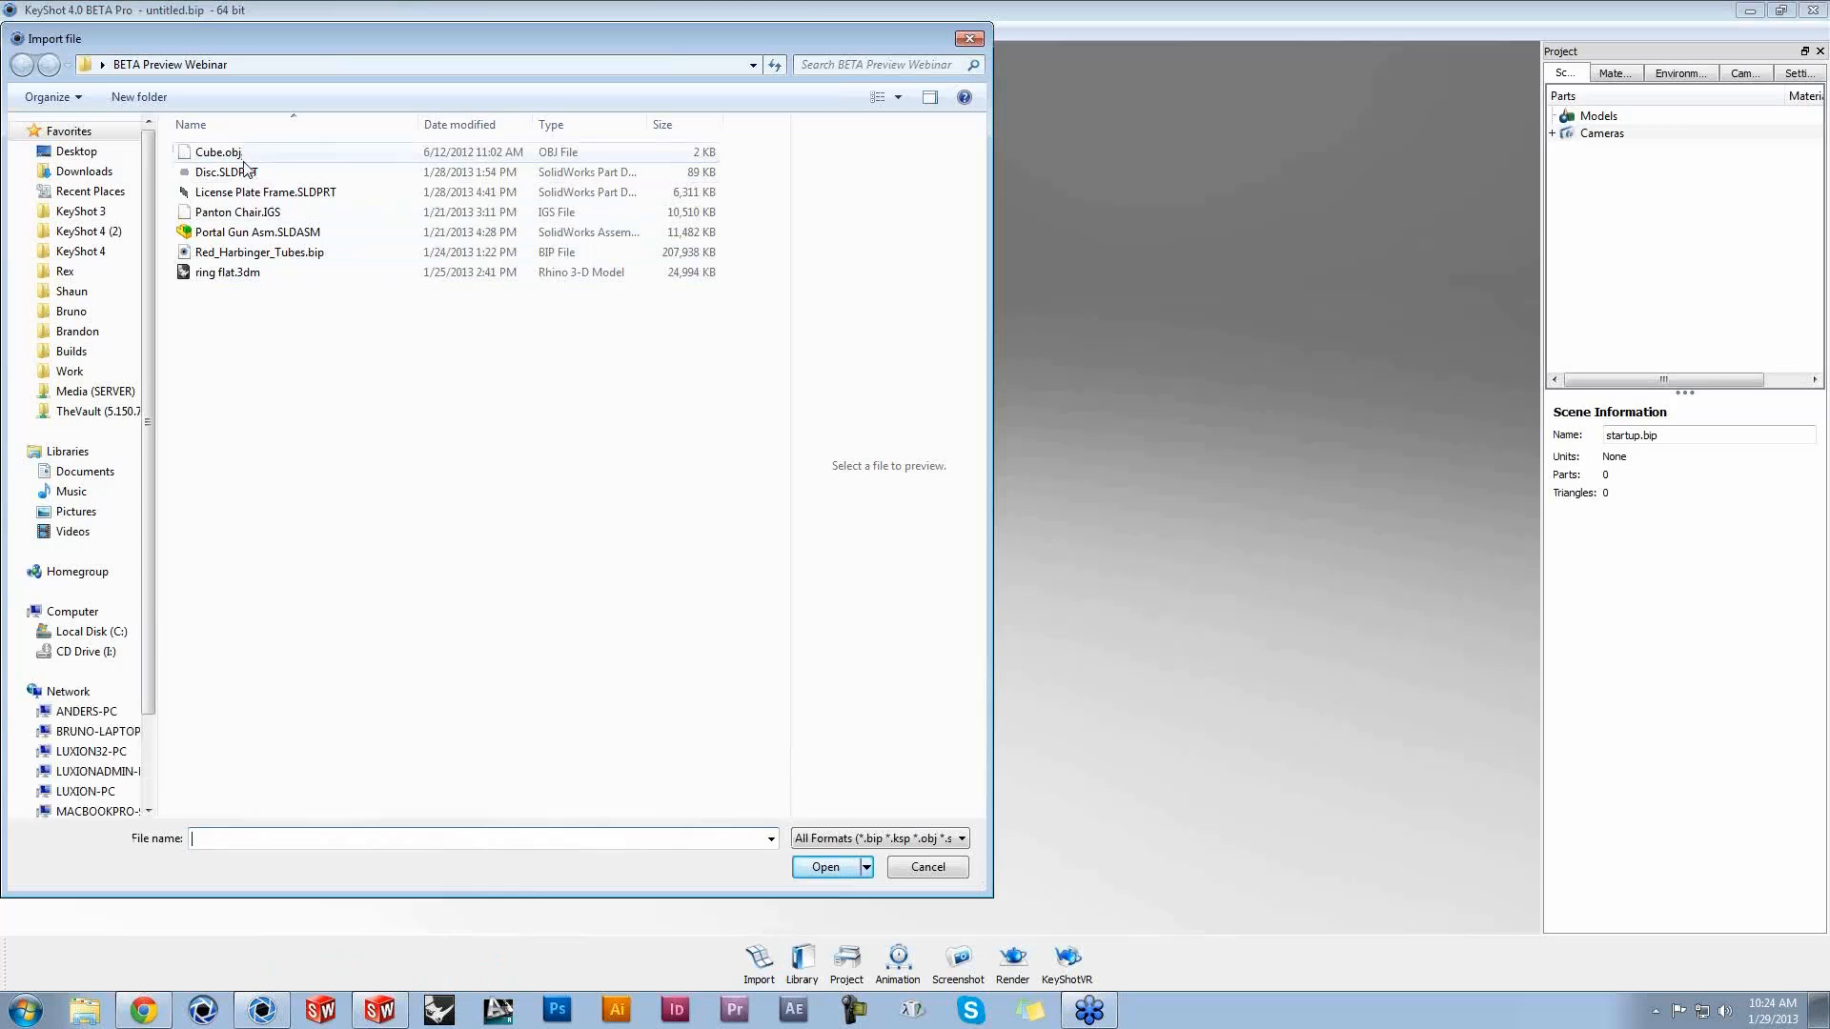
{"action": "left_click", "coordinate": [257, 233]}
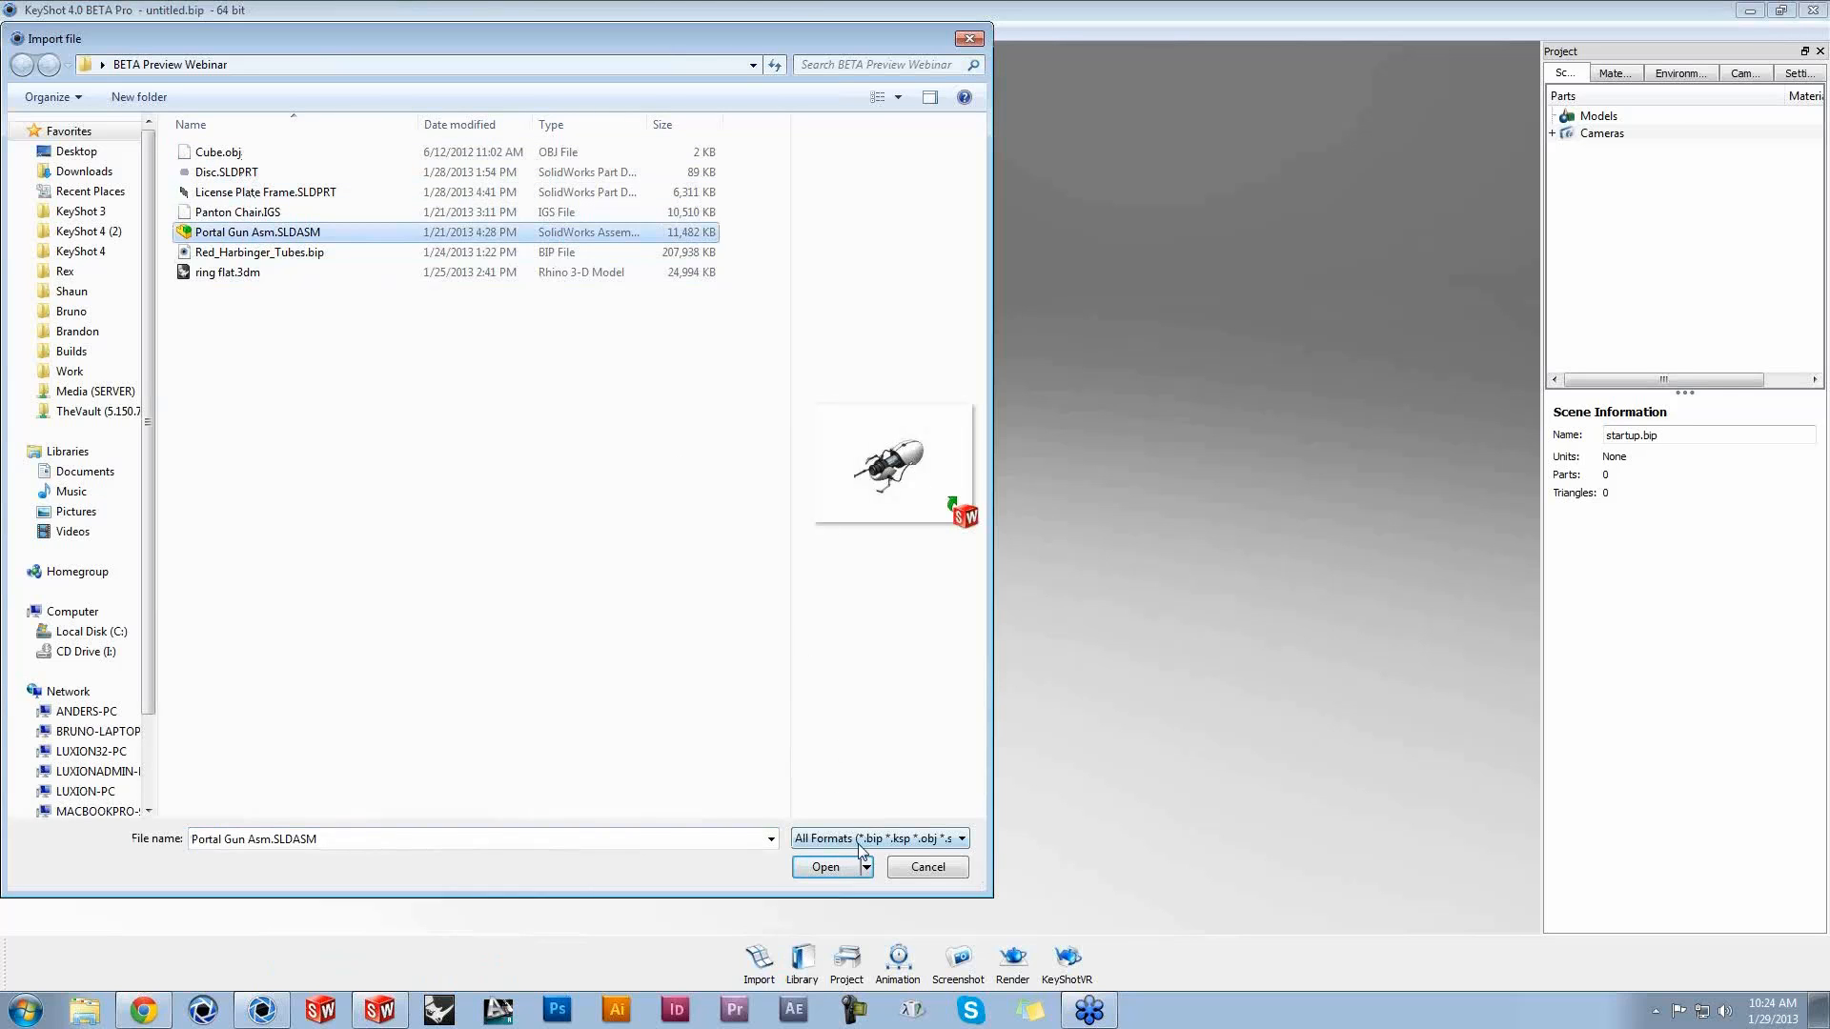
{"action": "left_click", "coordinate": [834, 866]}
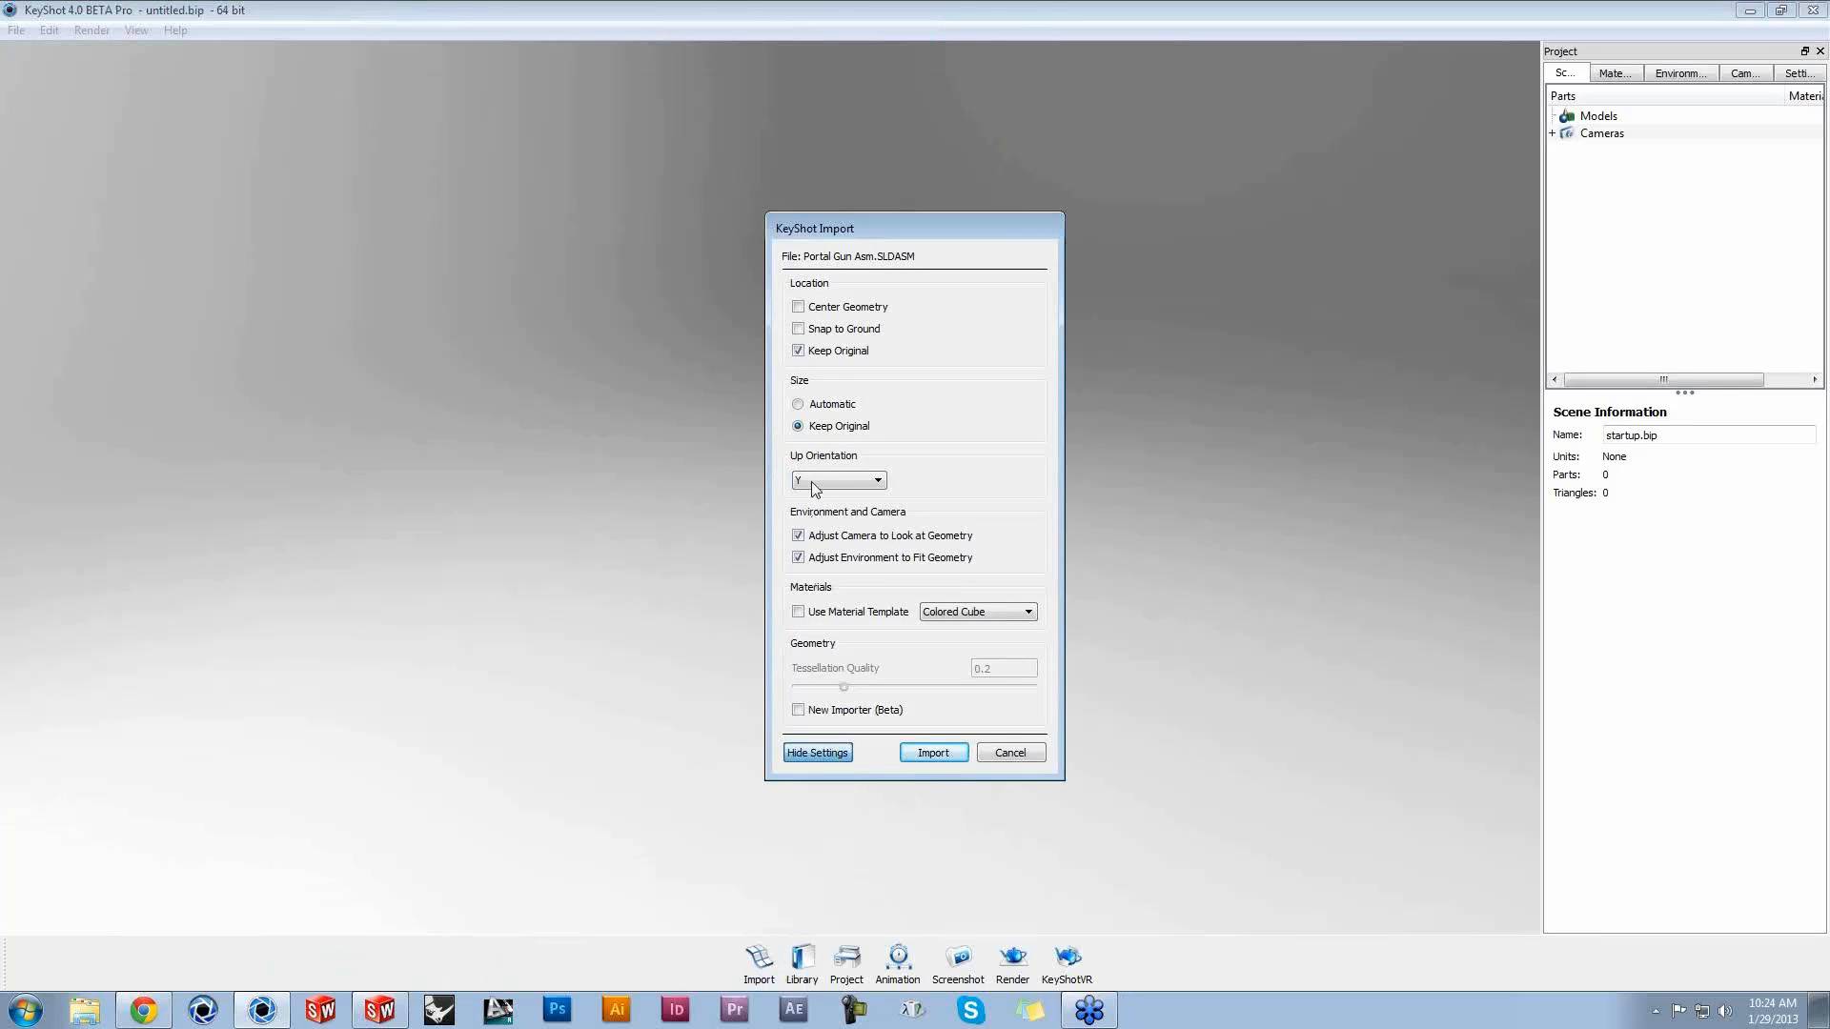
{"action": "left_click", "coordinate": [932, 753]}
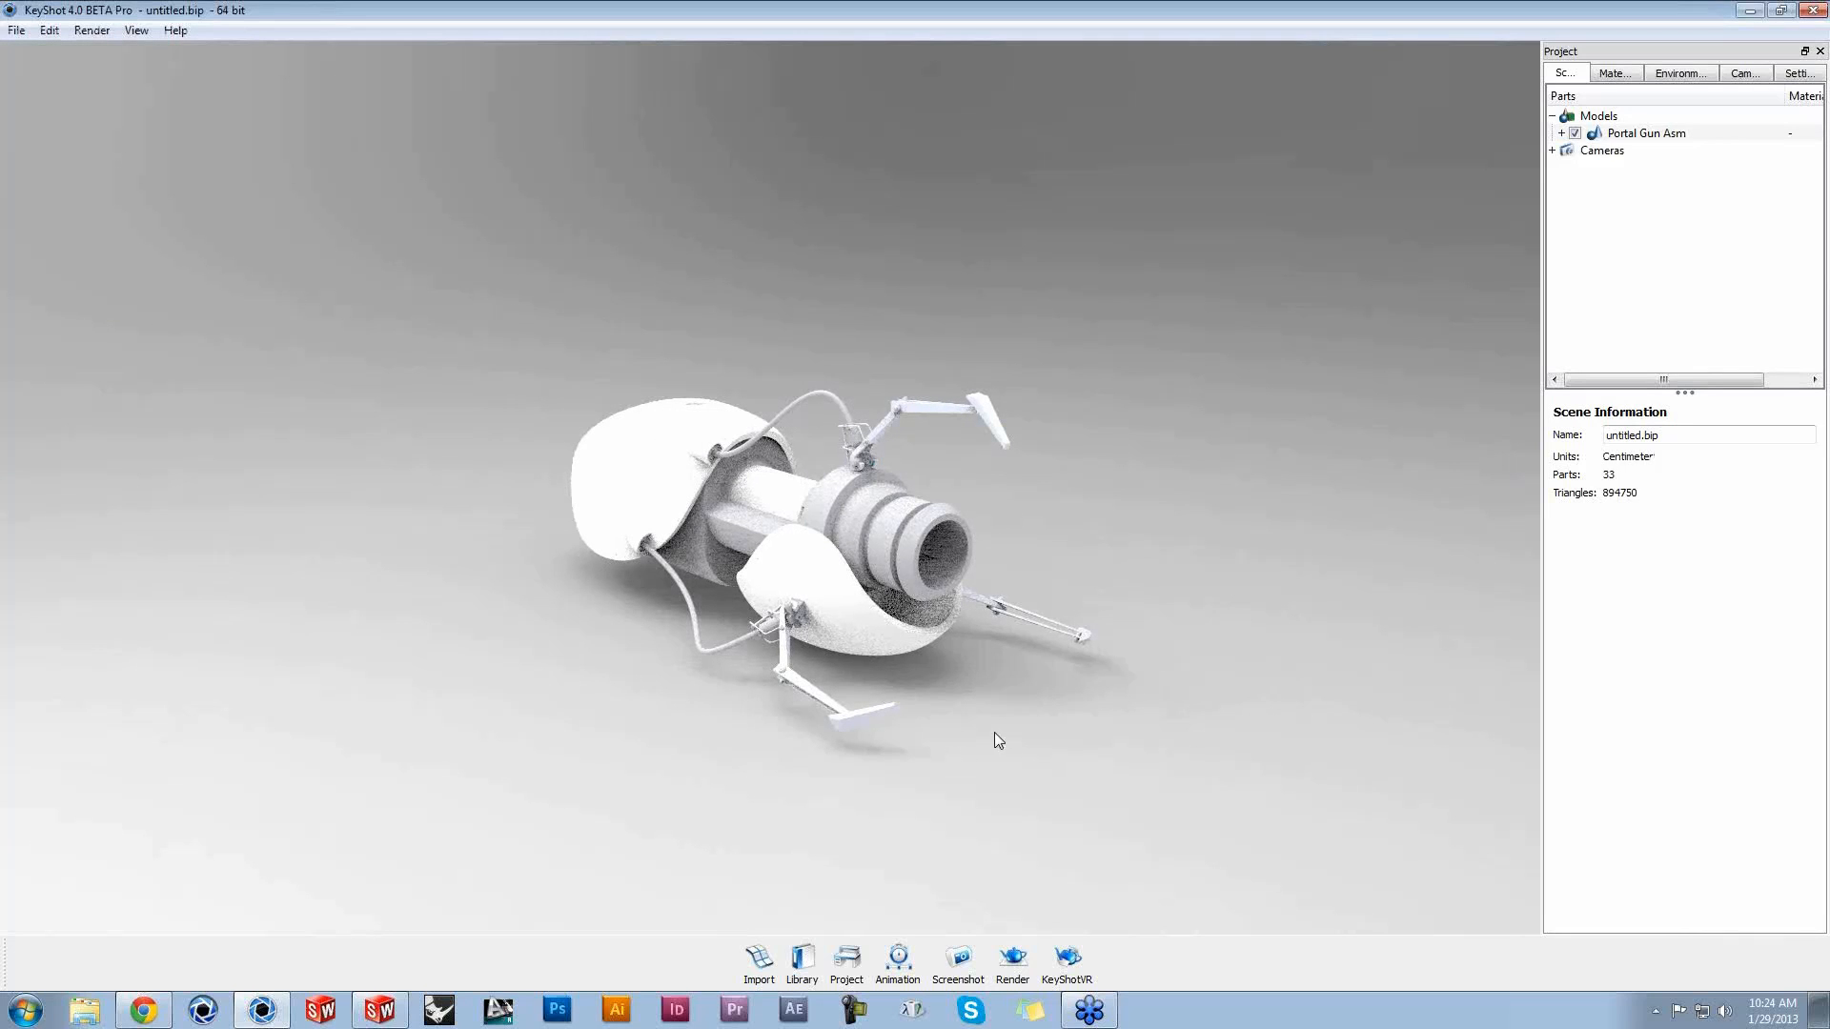
Step: Open the material library and frame the portal gun in a closer three-quarter view from its barrel end
{"action": "left_click_drag", "start_coordinate": [1163, 779], "coordinate": [448, 772]}
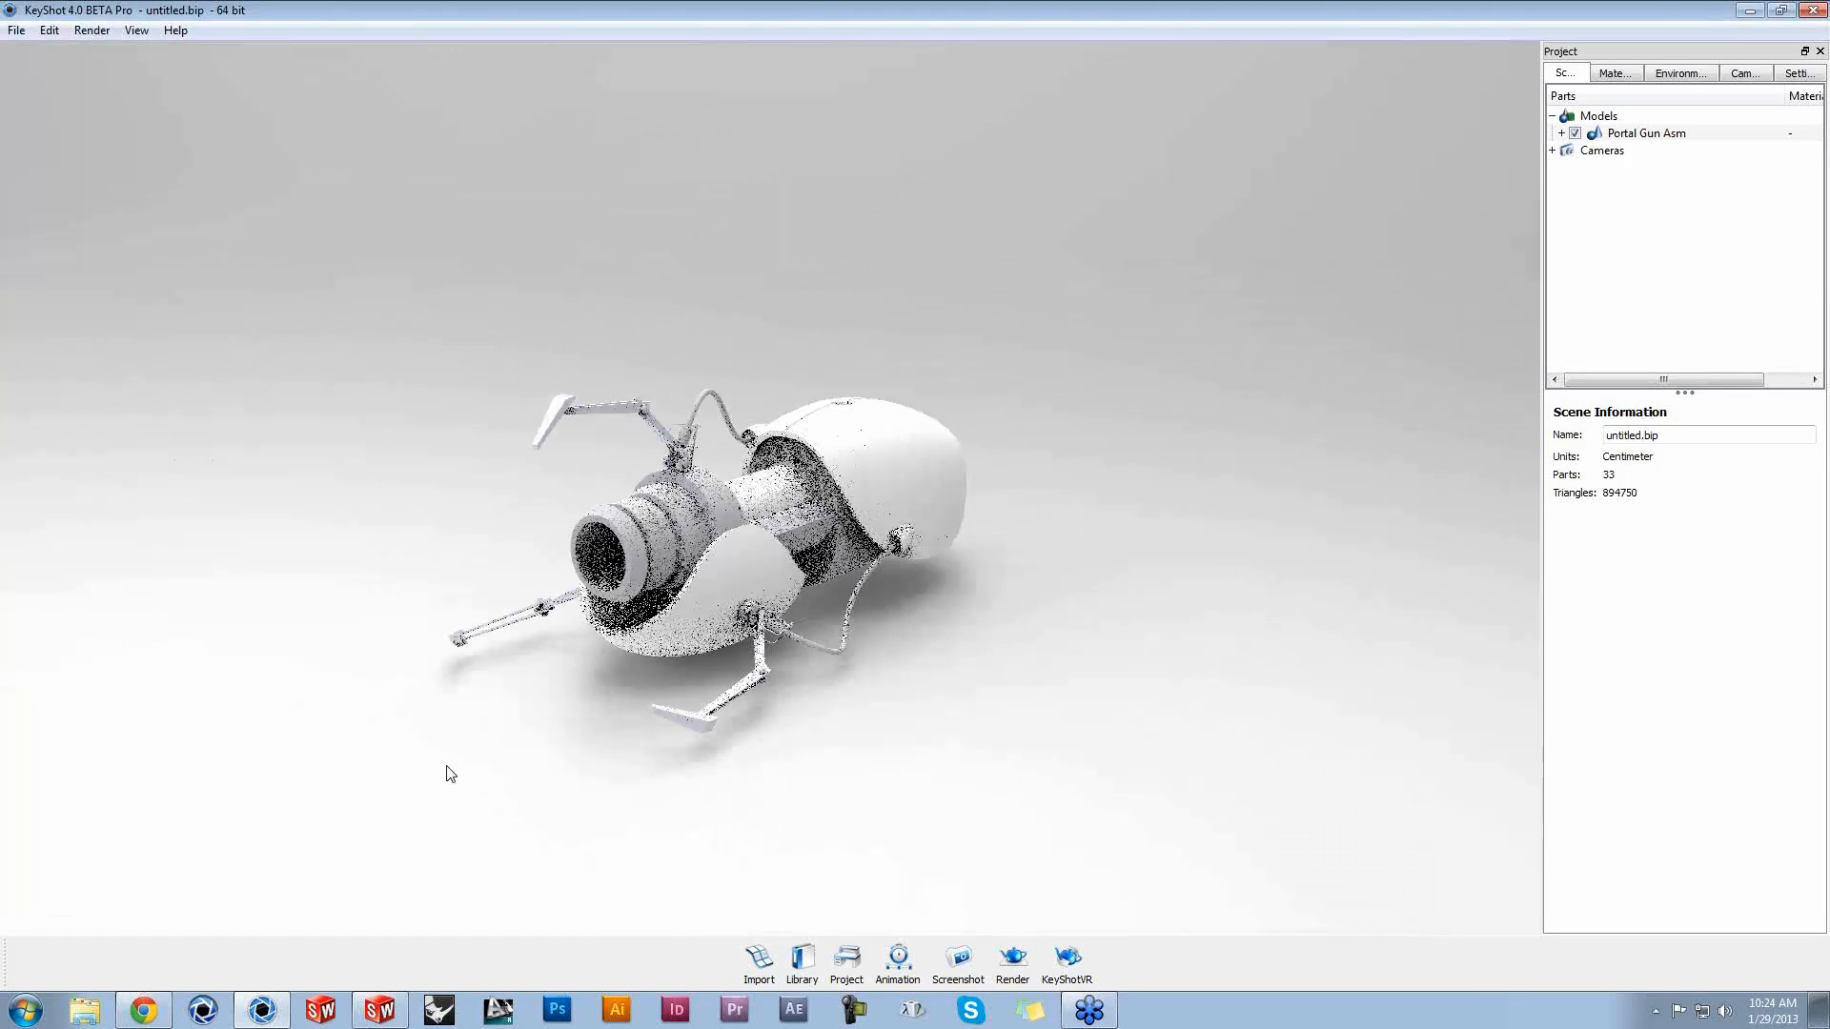
{"action": "left_click_drag", "start_coordinate": [1102, 718], "coordinate": [899, 686]}
{"action": "key", "text": "m"}
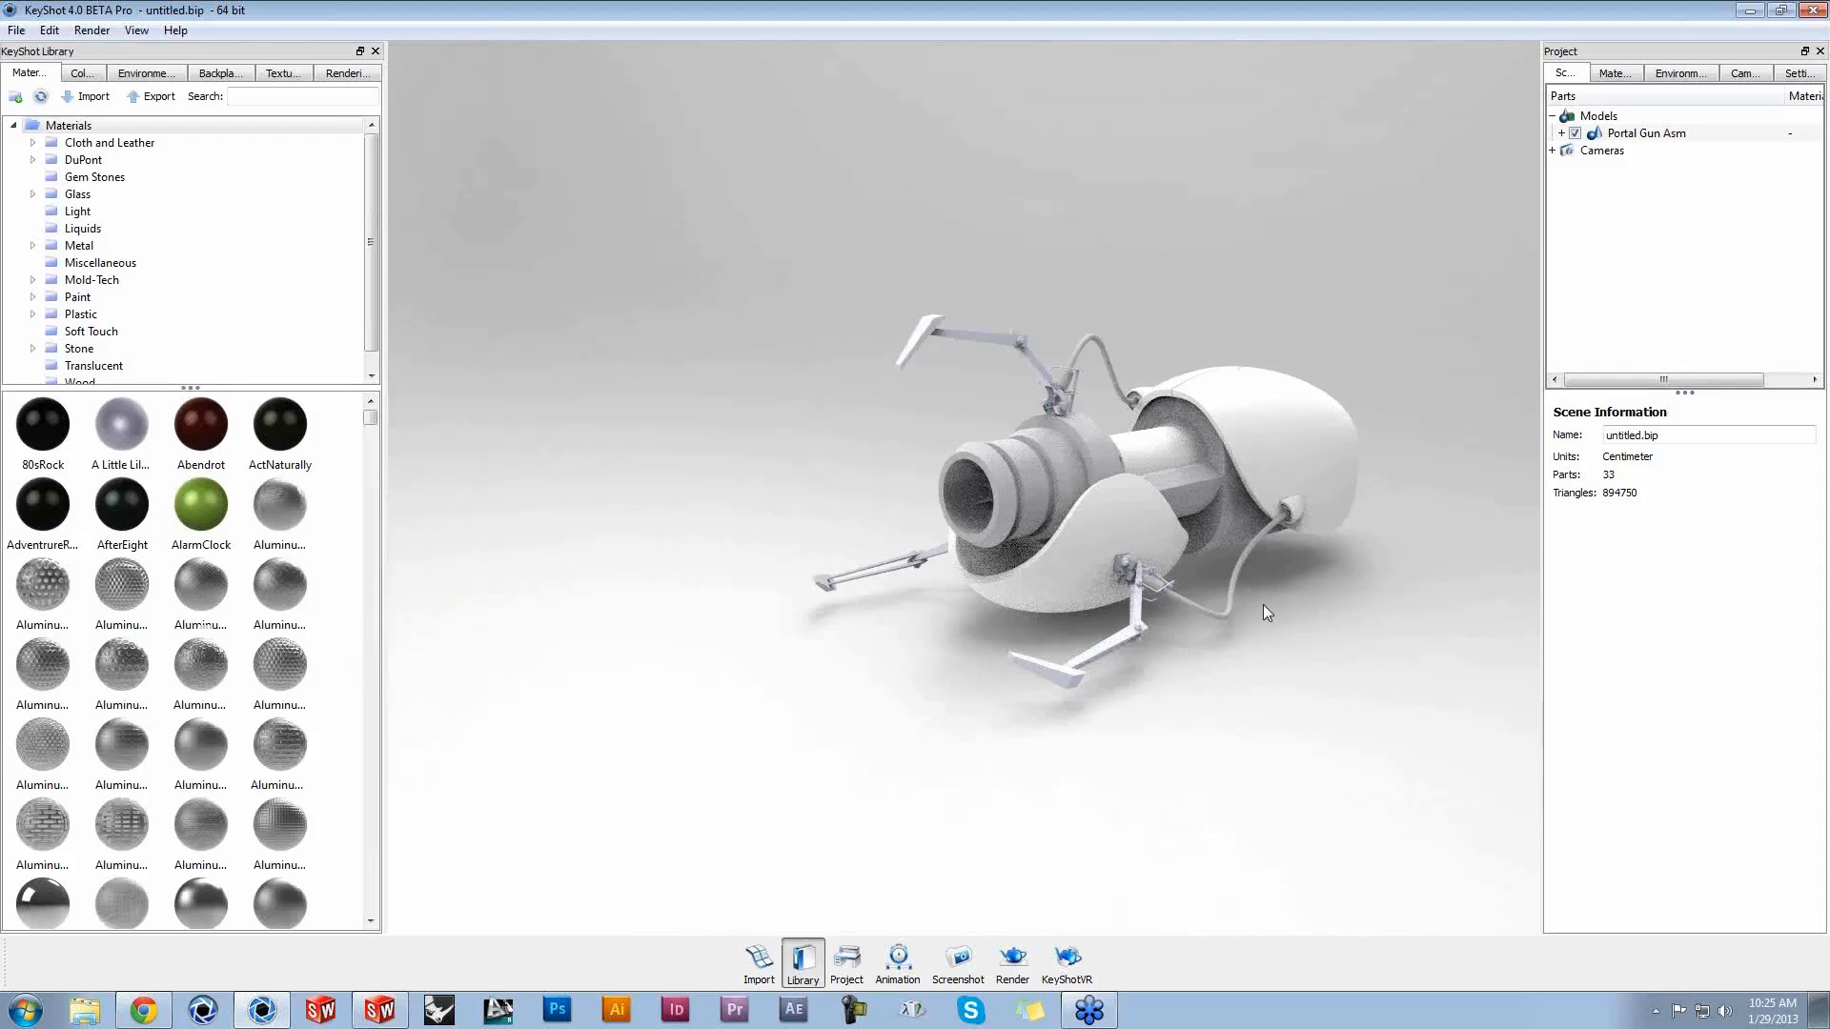
{"action": "left_click_drag", "start_coordinate": [1275, 637], "coordinate": [886, 553]}
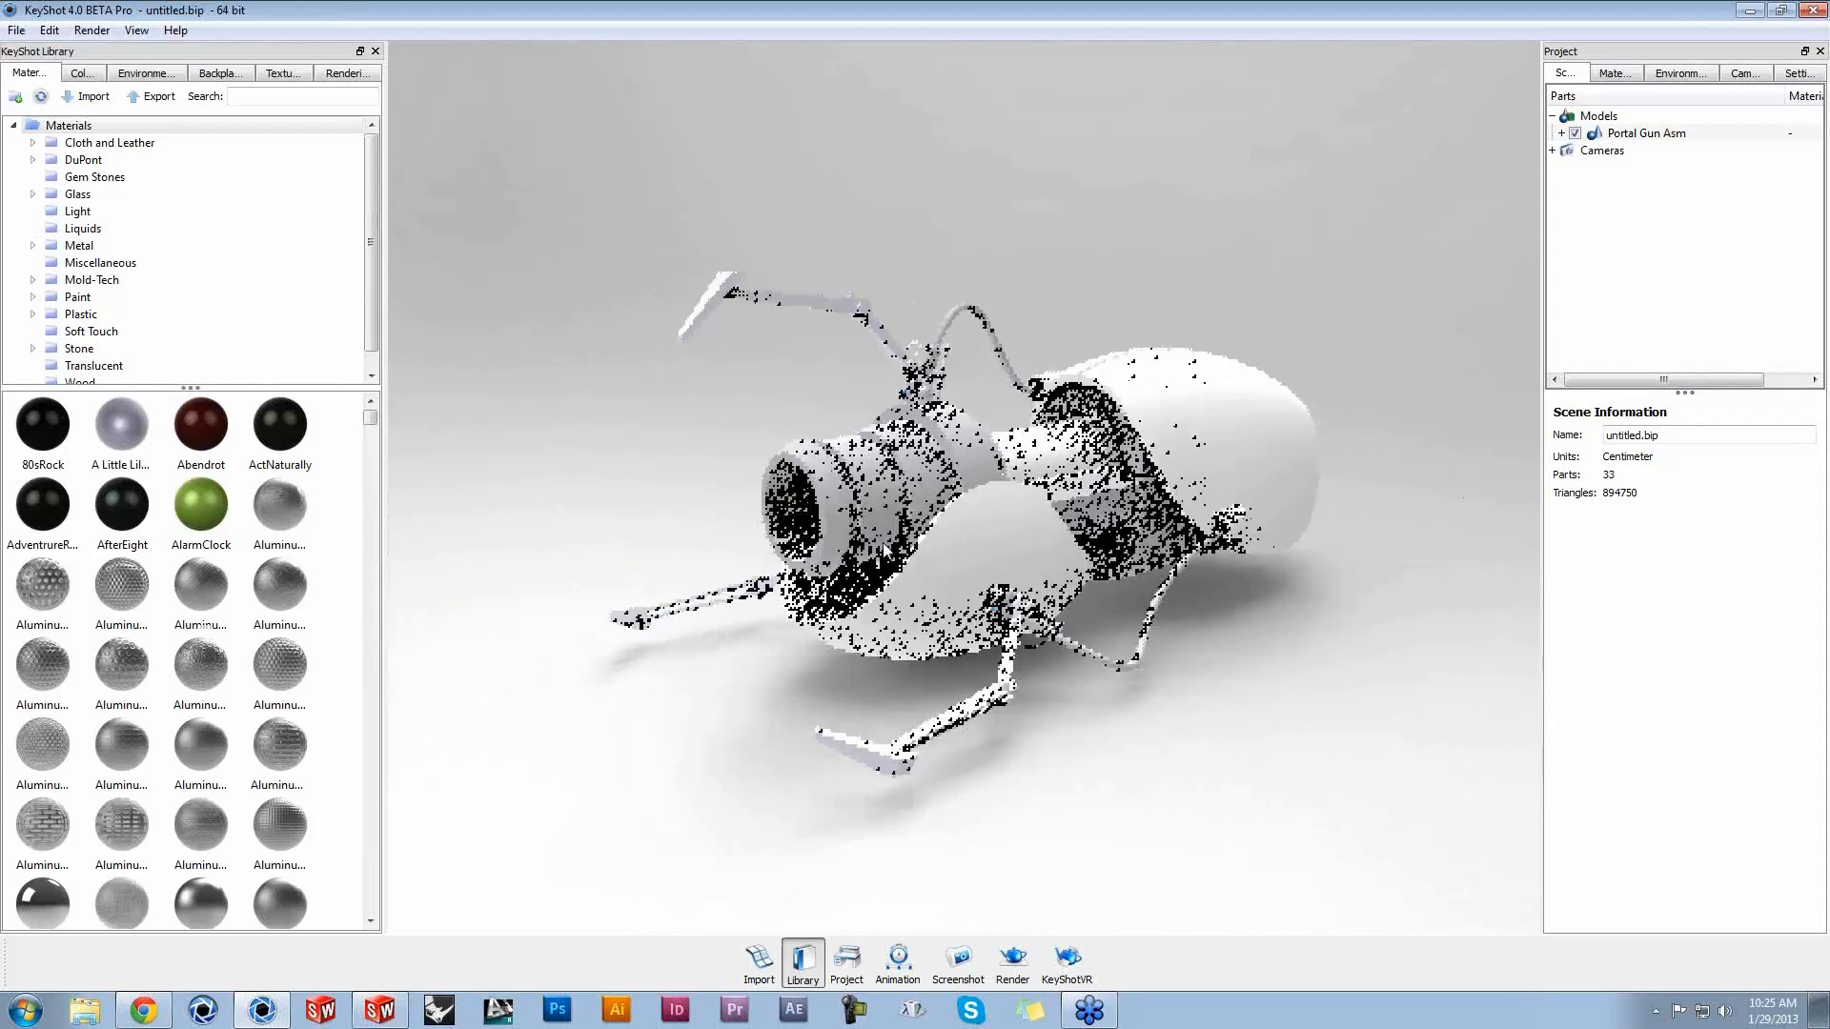
{"action": "scroll", "coordinate": [1050, 621], "scroll_direction": "up", "scroll_amount": 5}
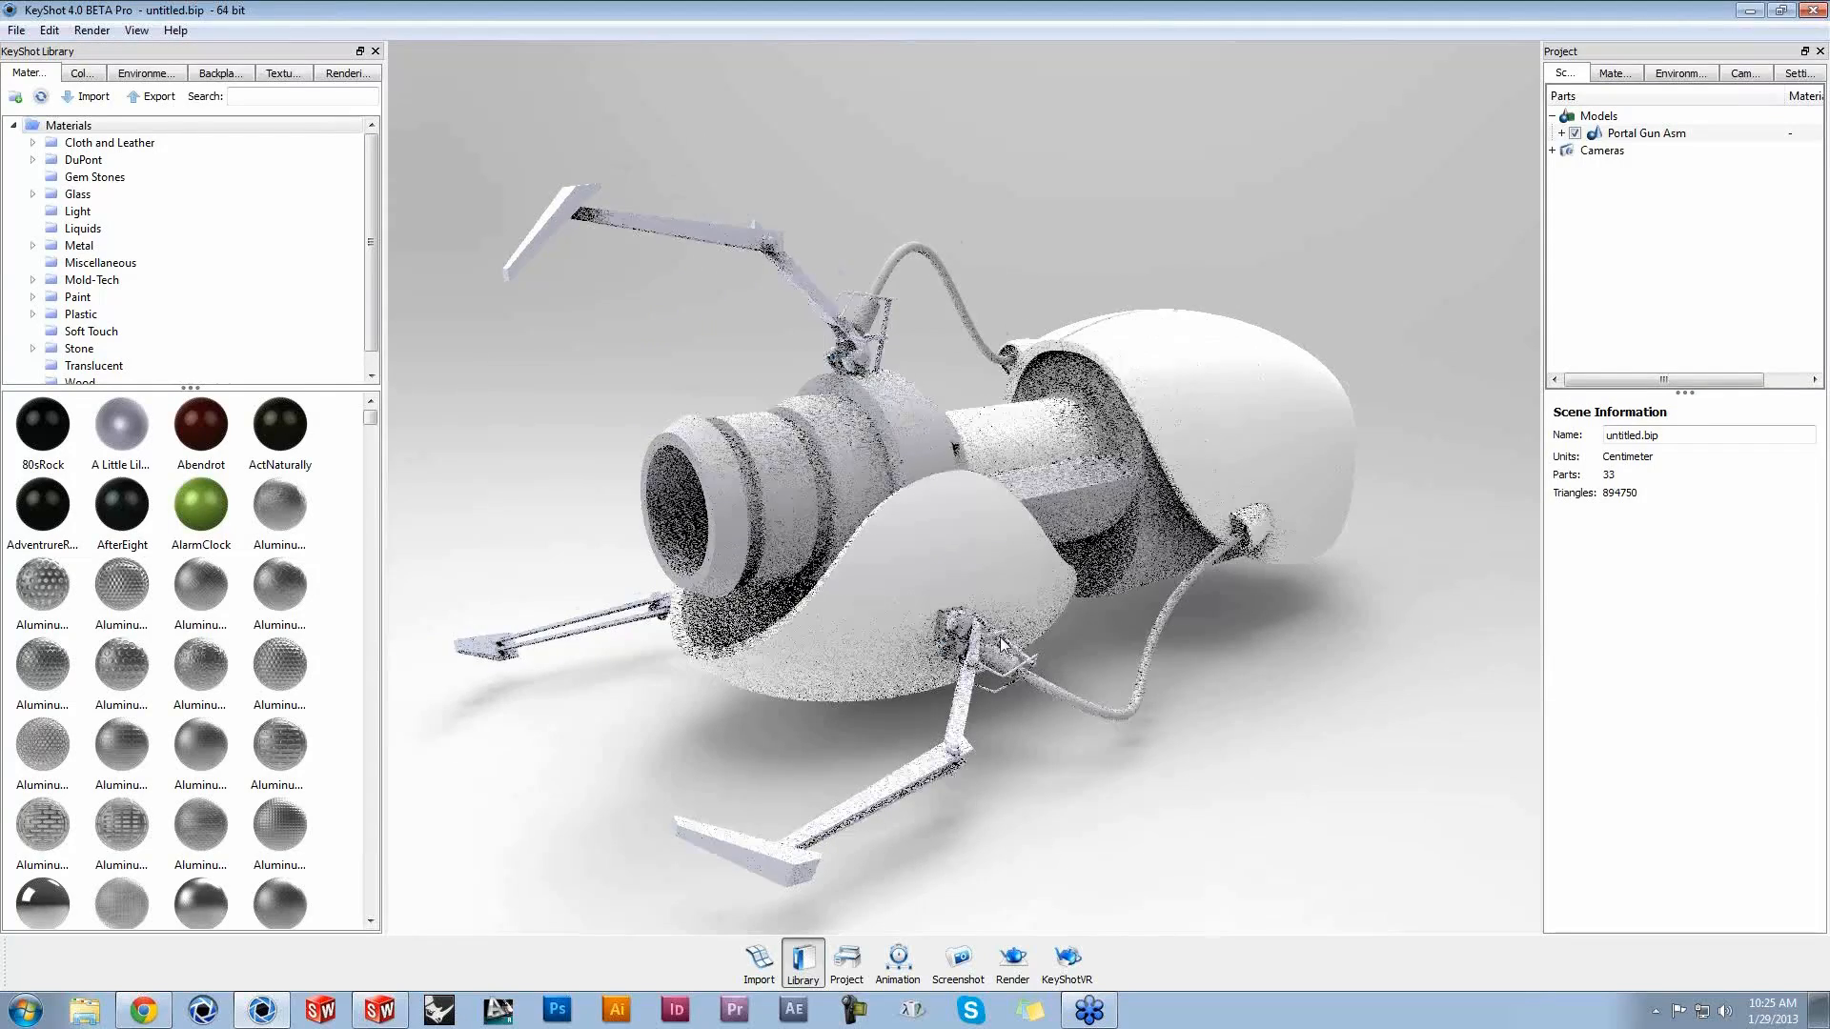
{"action": "middle_click_drag", "start_coordinate": [1004, 645], "coordinate": [1106, 632]}
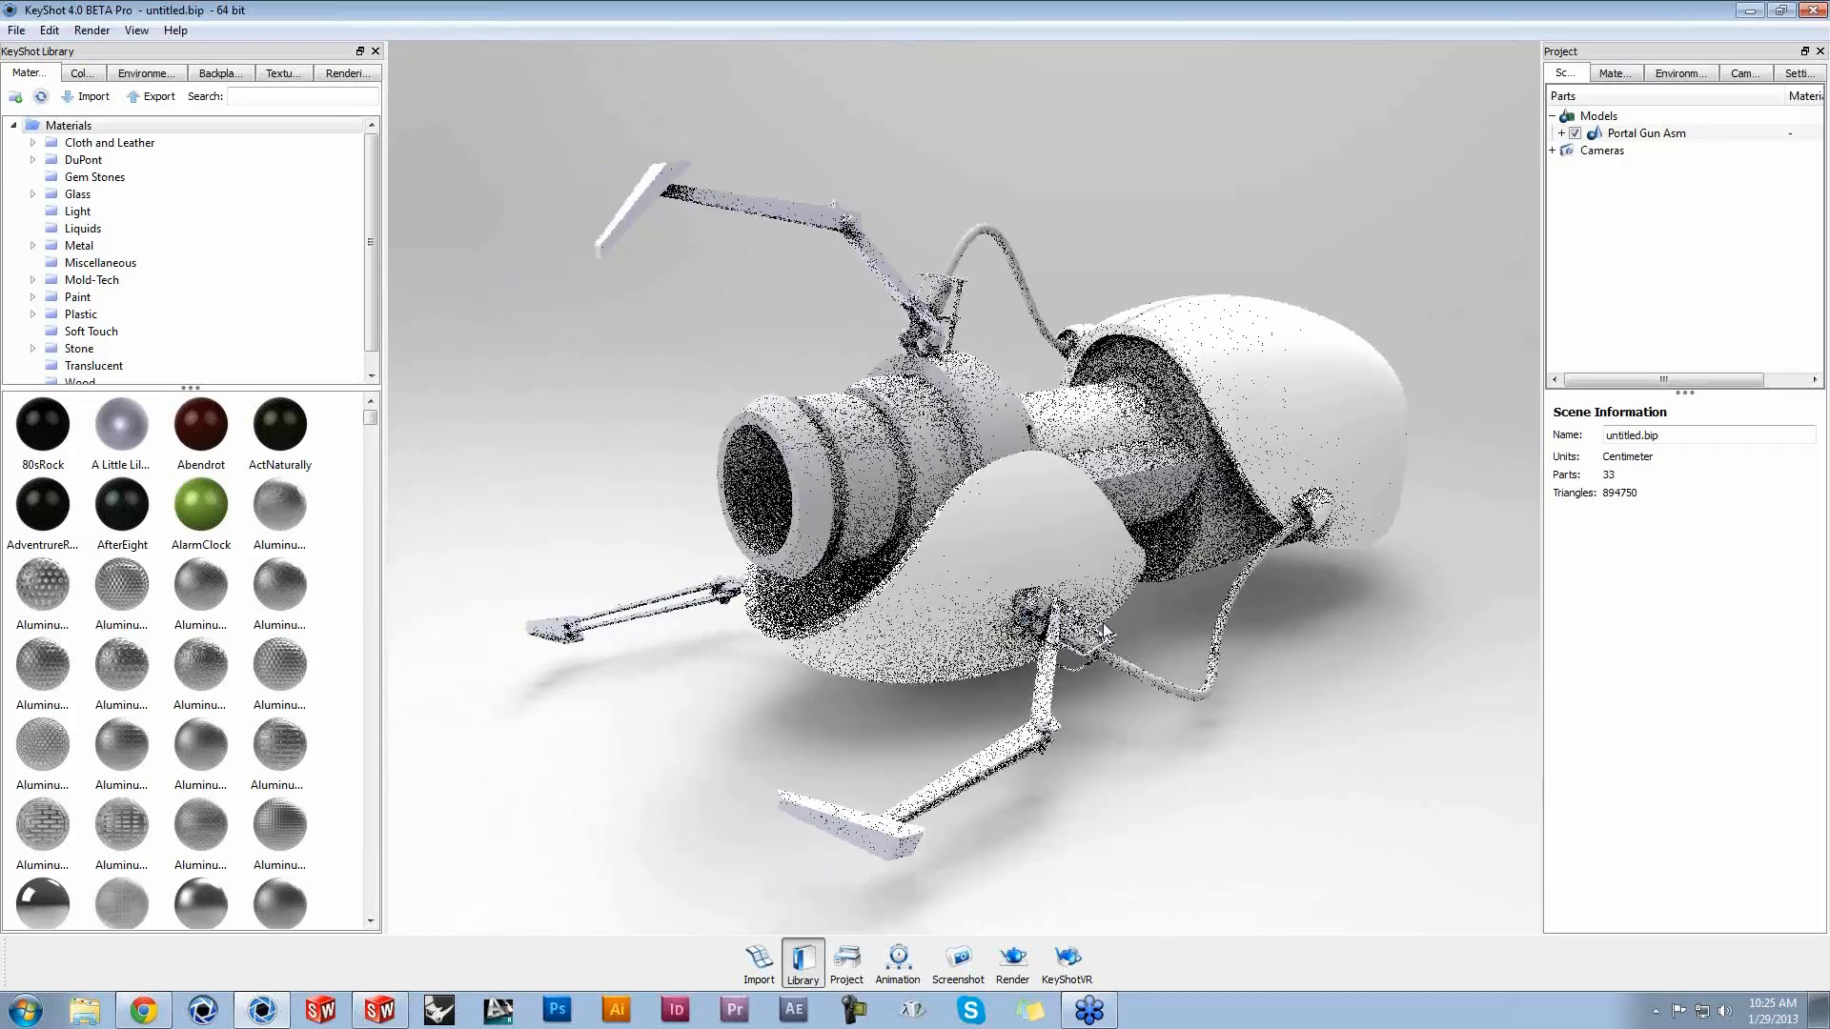
{"action": "left_click_drag", "start_coordinate": [1104, 630], "coordinate": [1056, 664]}
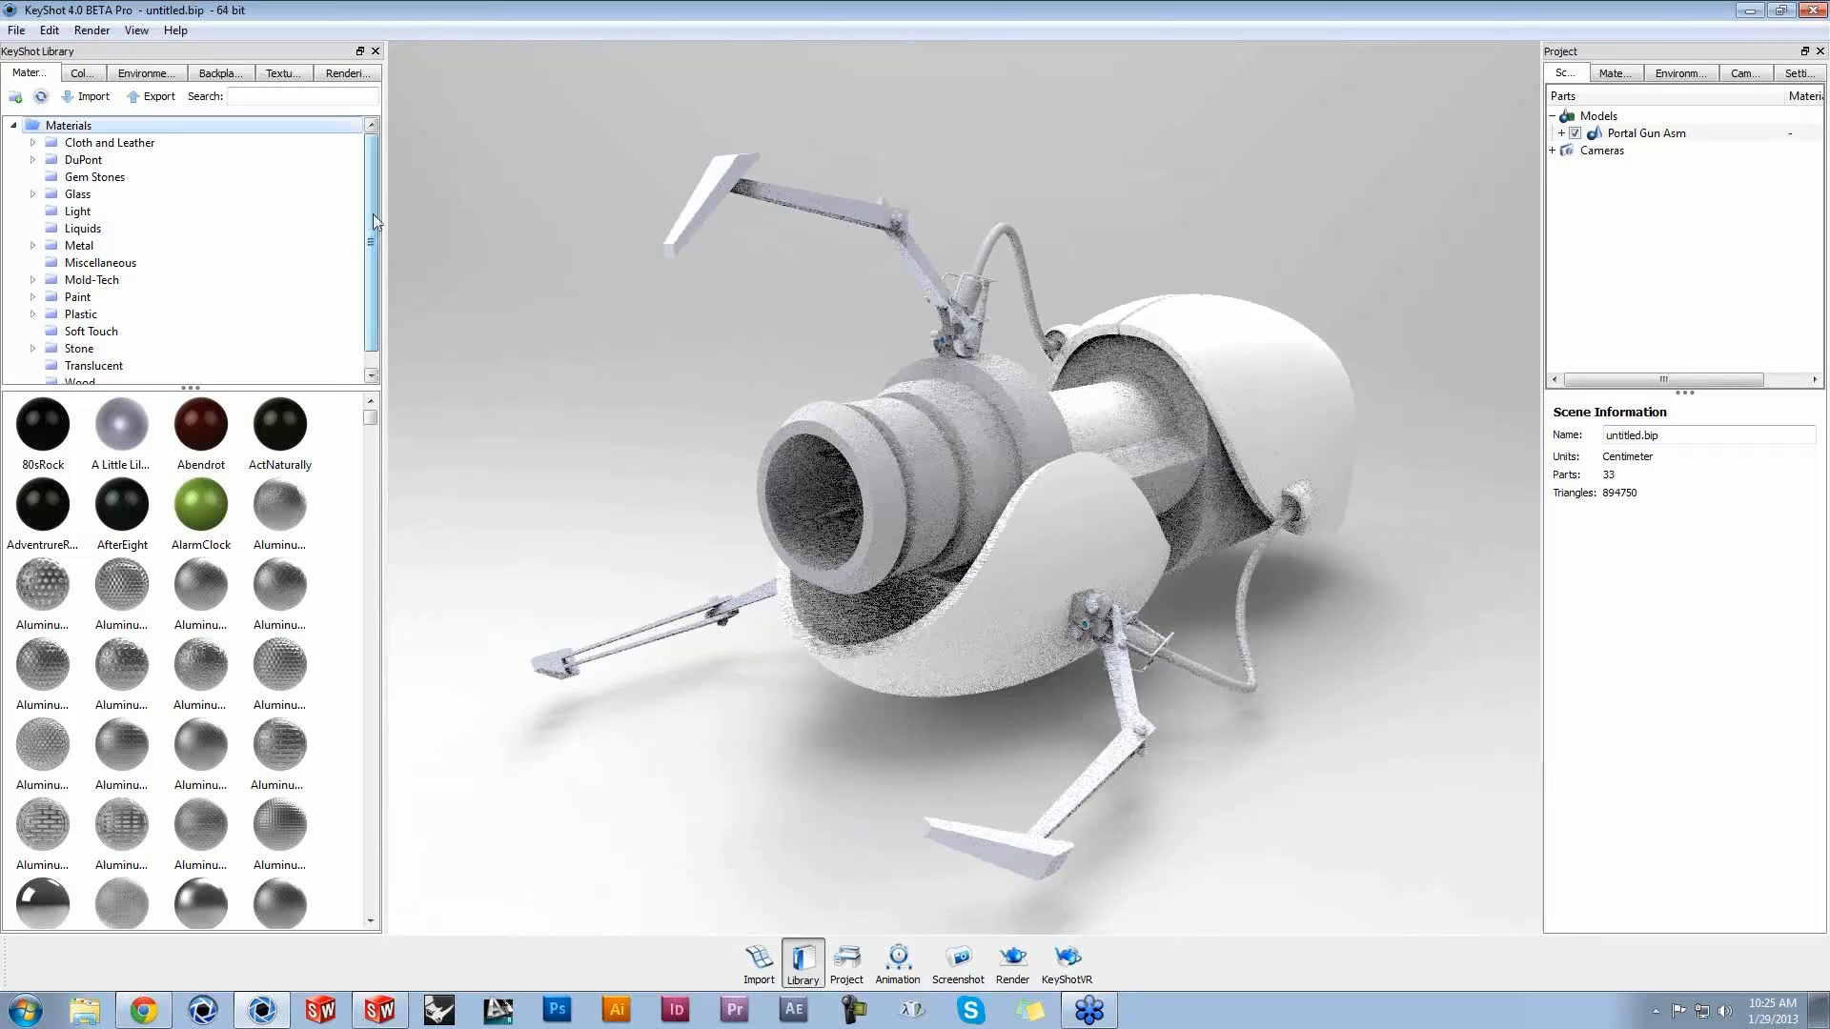
Step: Apply the first Mold-Tech material from the molded plastics library to the portal gun's barrel
{"action": "scroll", "coordinate": [371, 217], "scroll_direction": "down", "scroll_amount": 1}
{"action": "scroll", "coordinate": [367, 195], "scroll_direction": "up", "scroll_amount": 1}
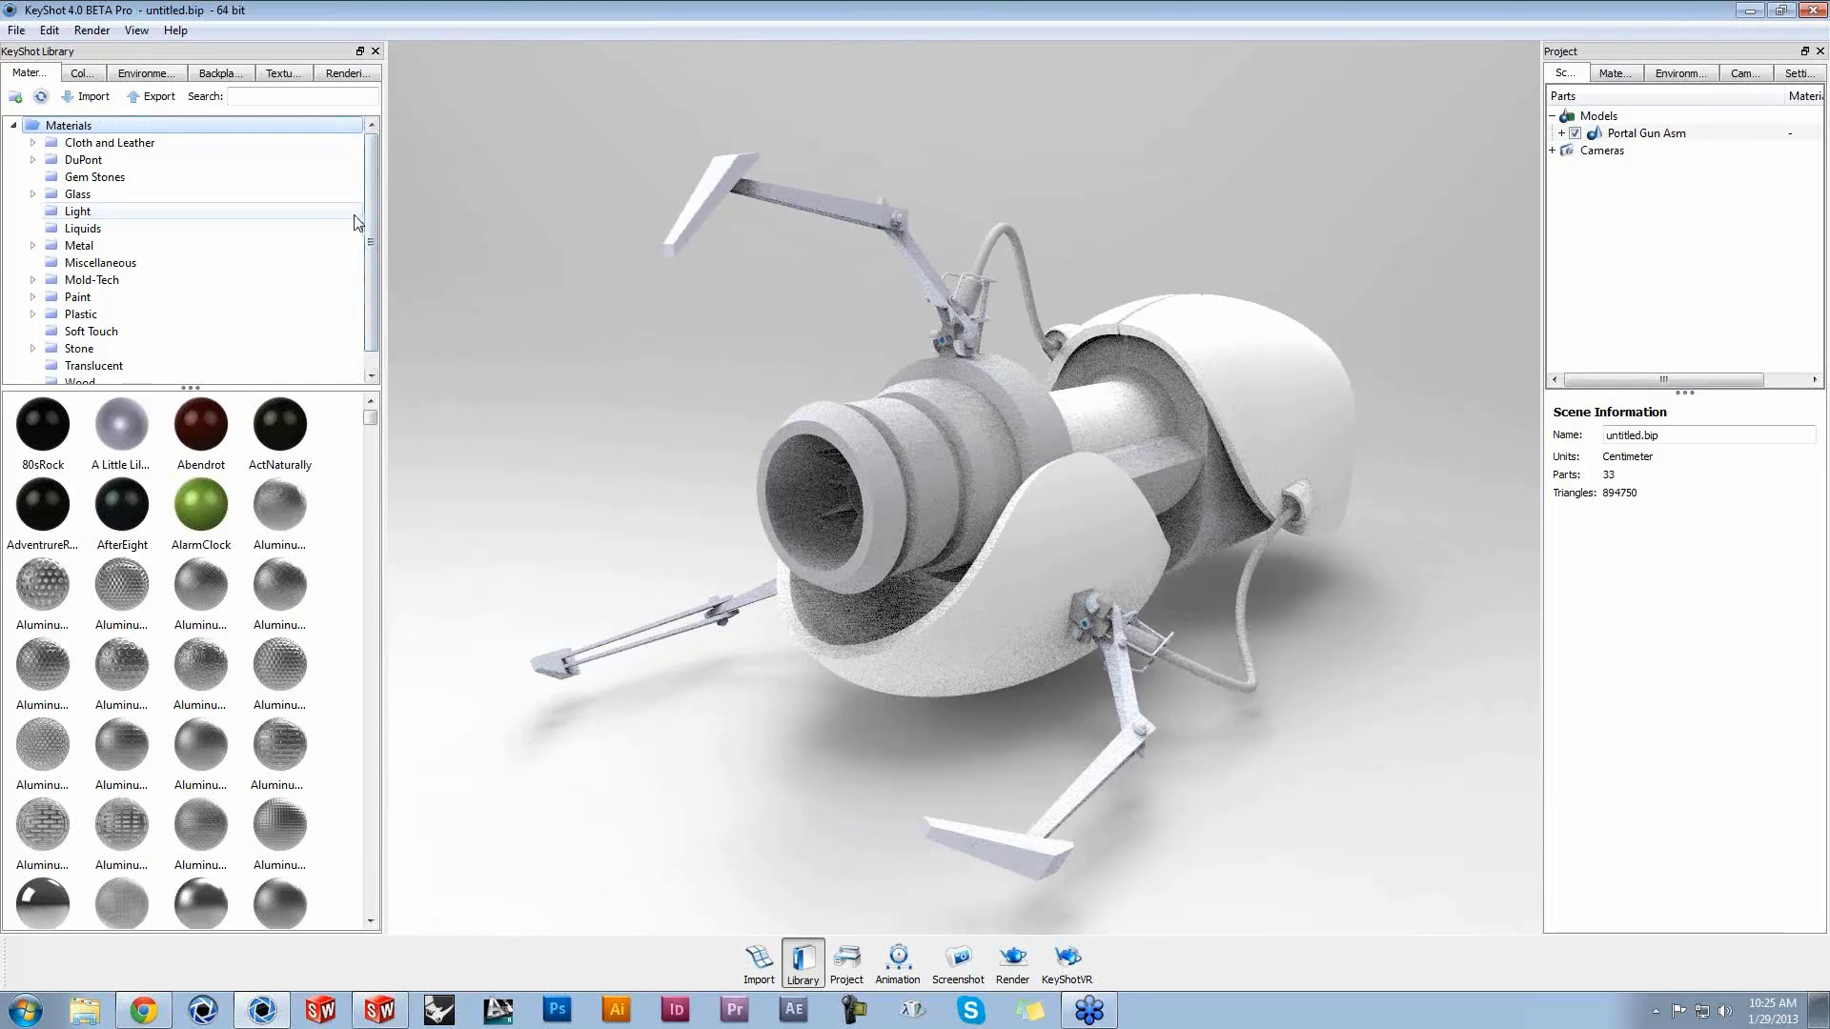
{"action": "left_click", "coordinate": [32, 314]}
{"action": "scroll", "coordinate": [372, 284], "scroll_direction": "down", "scroll_amount": 4}
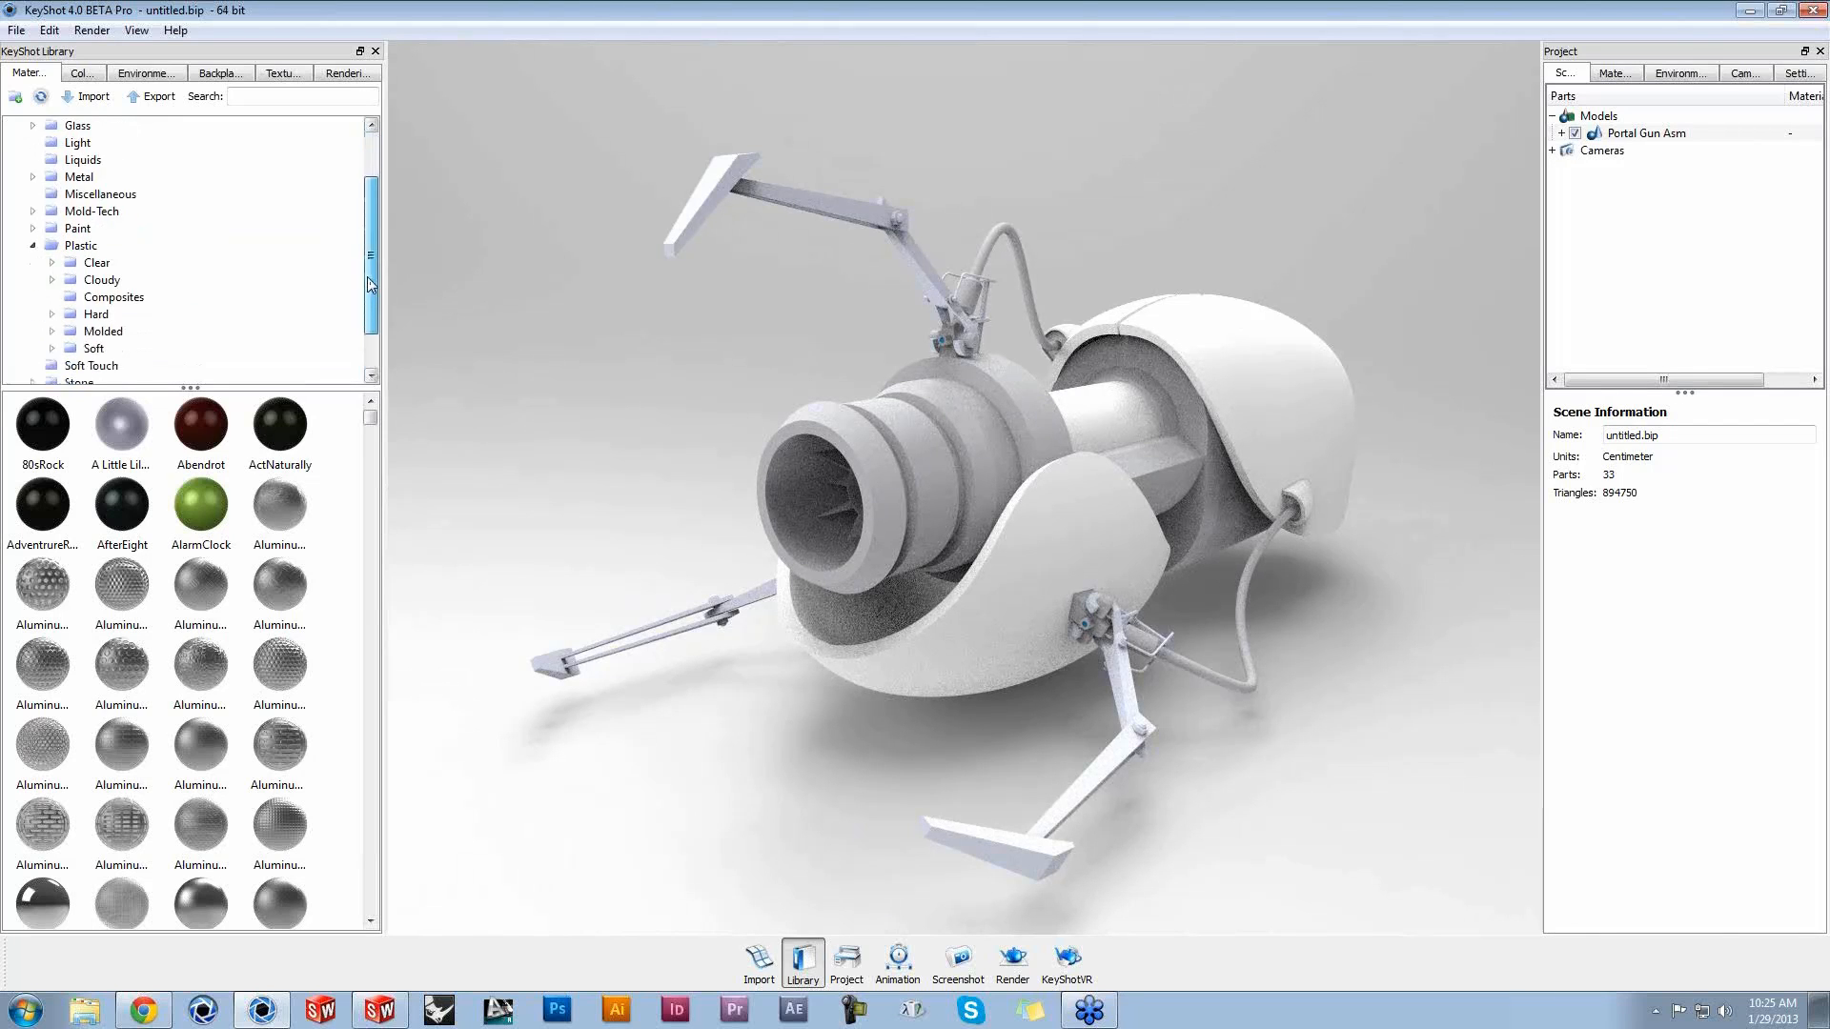
{"action": "scroll", "coordinate": [371, 284], "scroll_direction": "down", "scroll_amount": 1}
{"action": "left_click", "coordinate": [53, 315]}
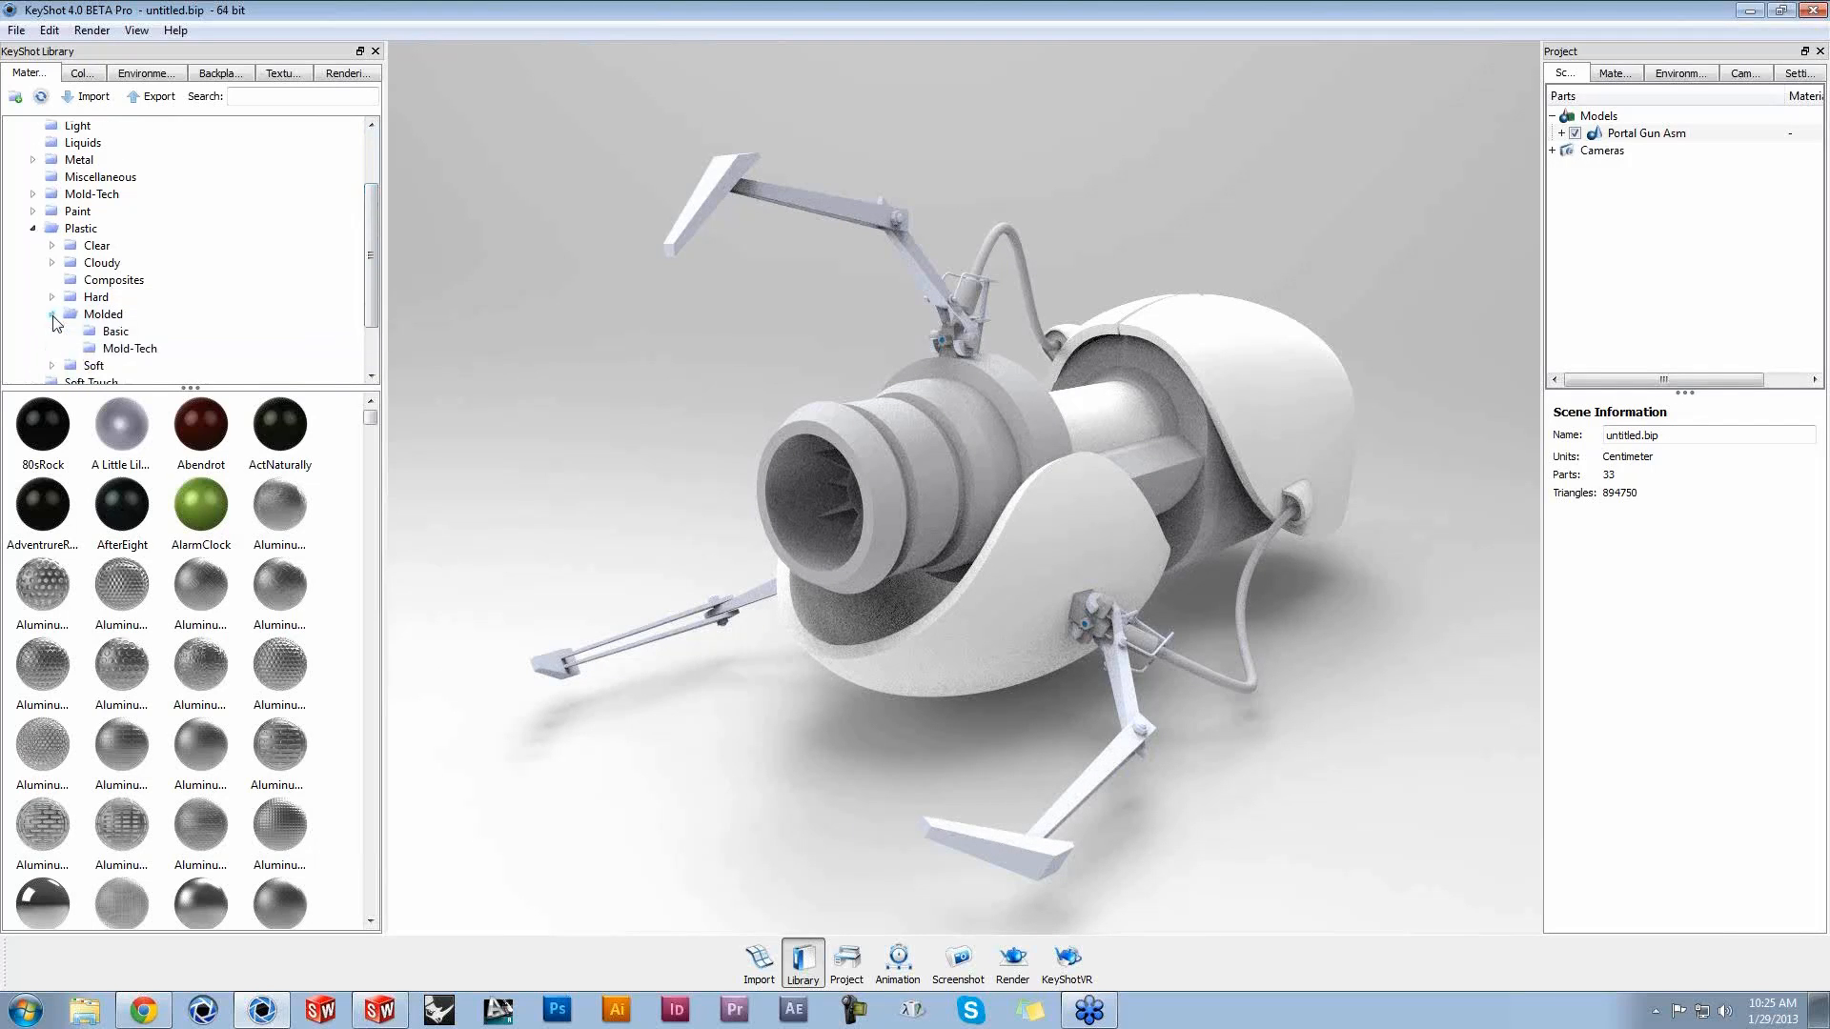
{"action": "left_click", "coordinate": [120, 349]}
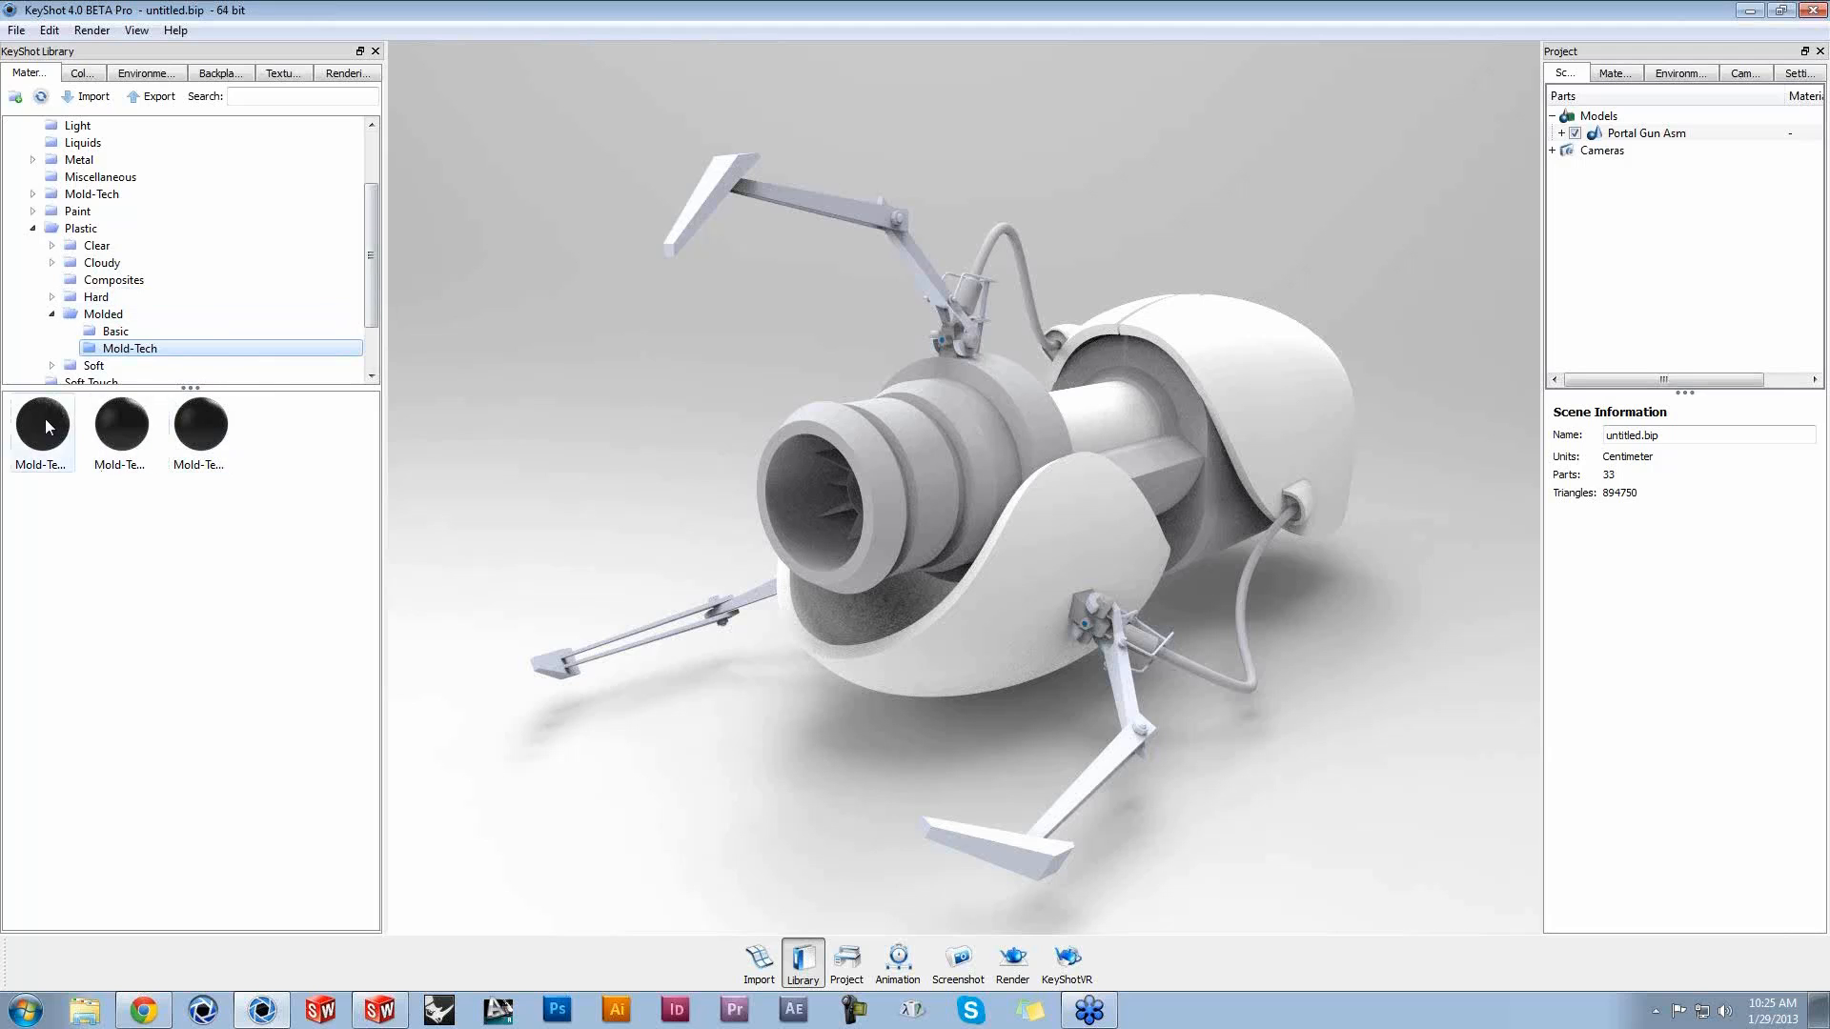
{"action": "left_click_drag", "start_coordinate": [44, 419], "coordinate": [902, 456]}
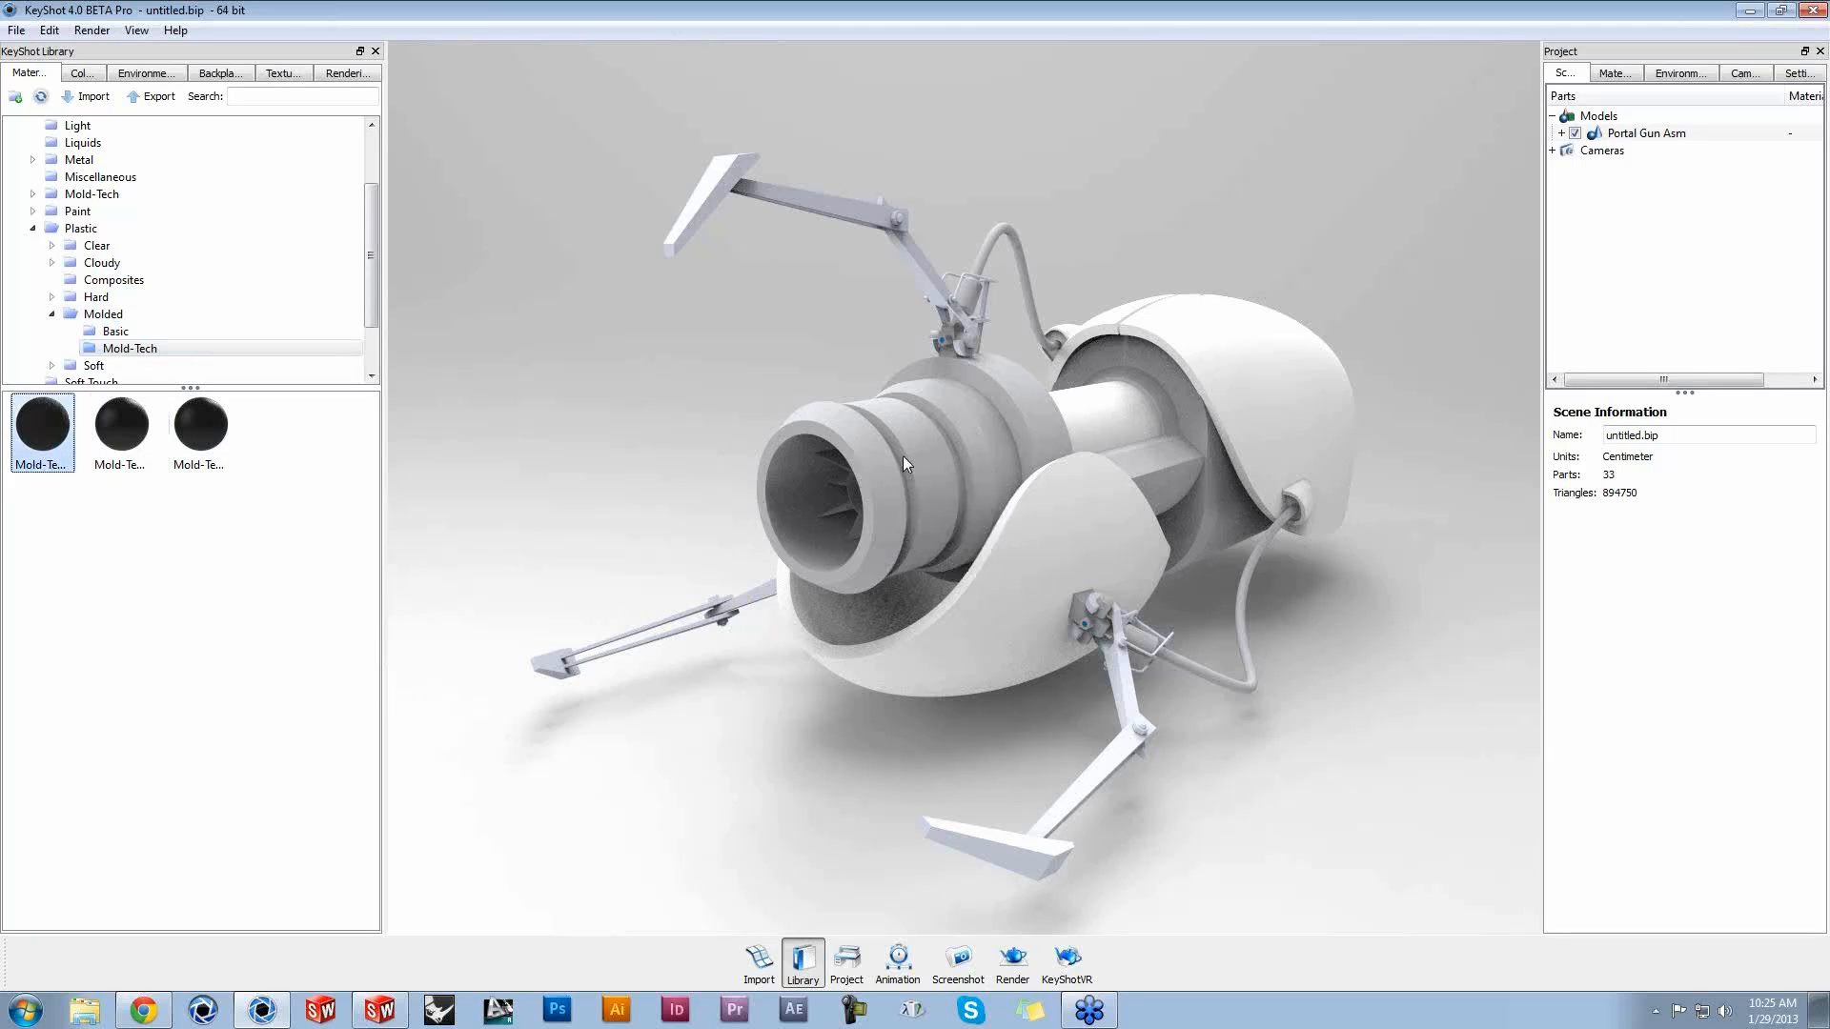
Step: Set the bump texture scale of the barrel's Mold-Tech-10783 material to 1.45 and inspect the barrel surface up close
{"action": "left_click", "coordinate": [953, 442]}
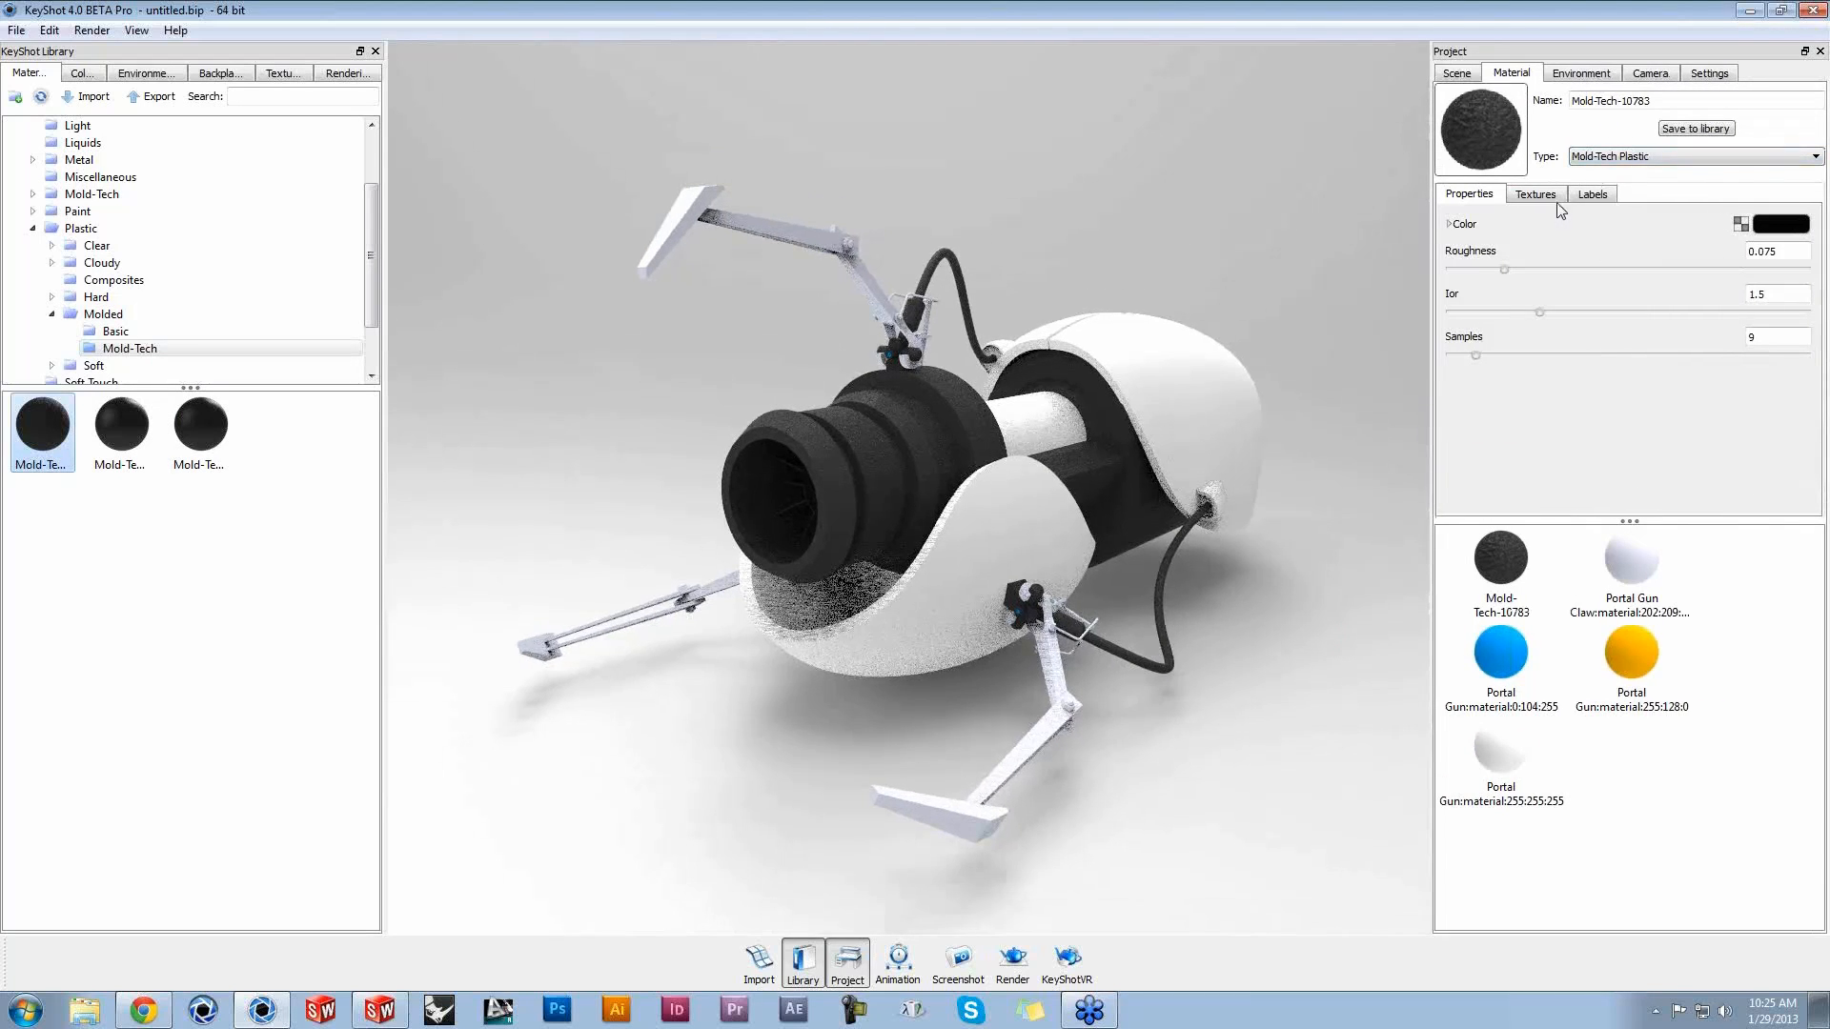
{"action": "left_click", "coordinate": [1556, 196]}
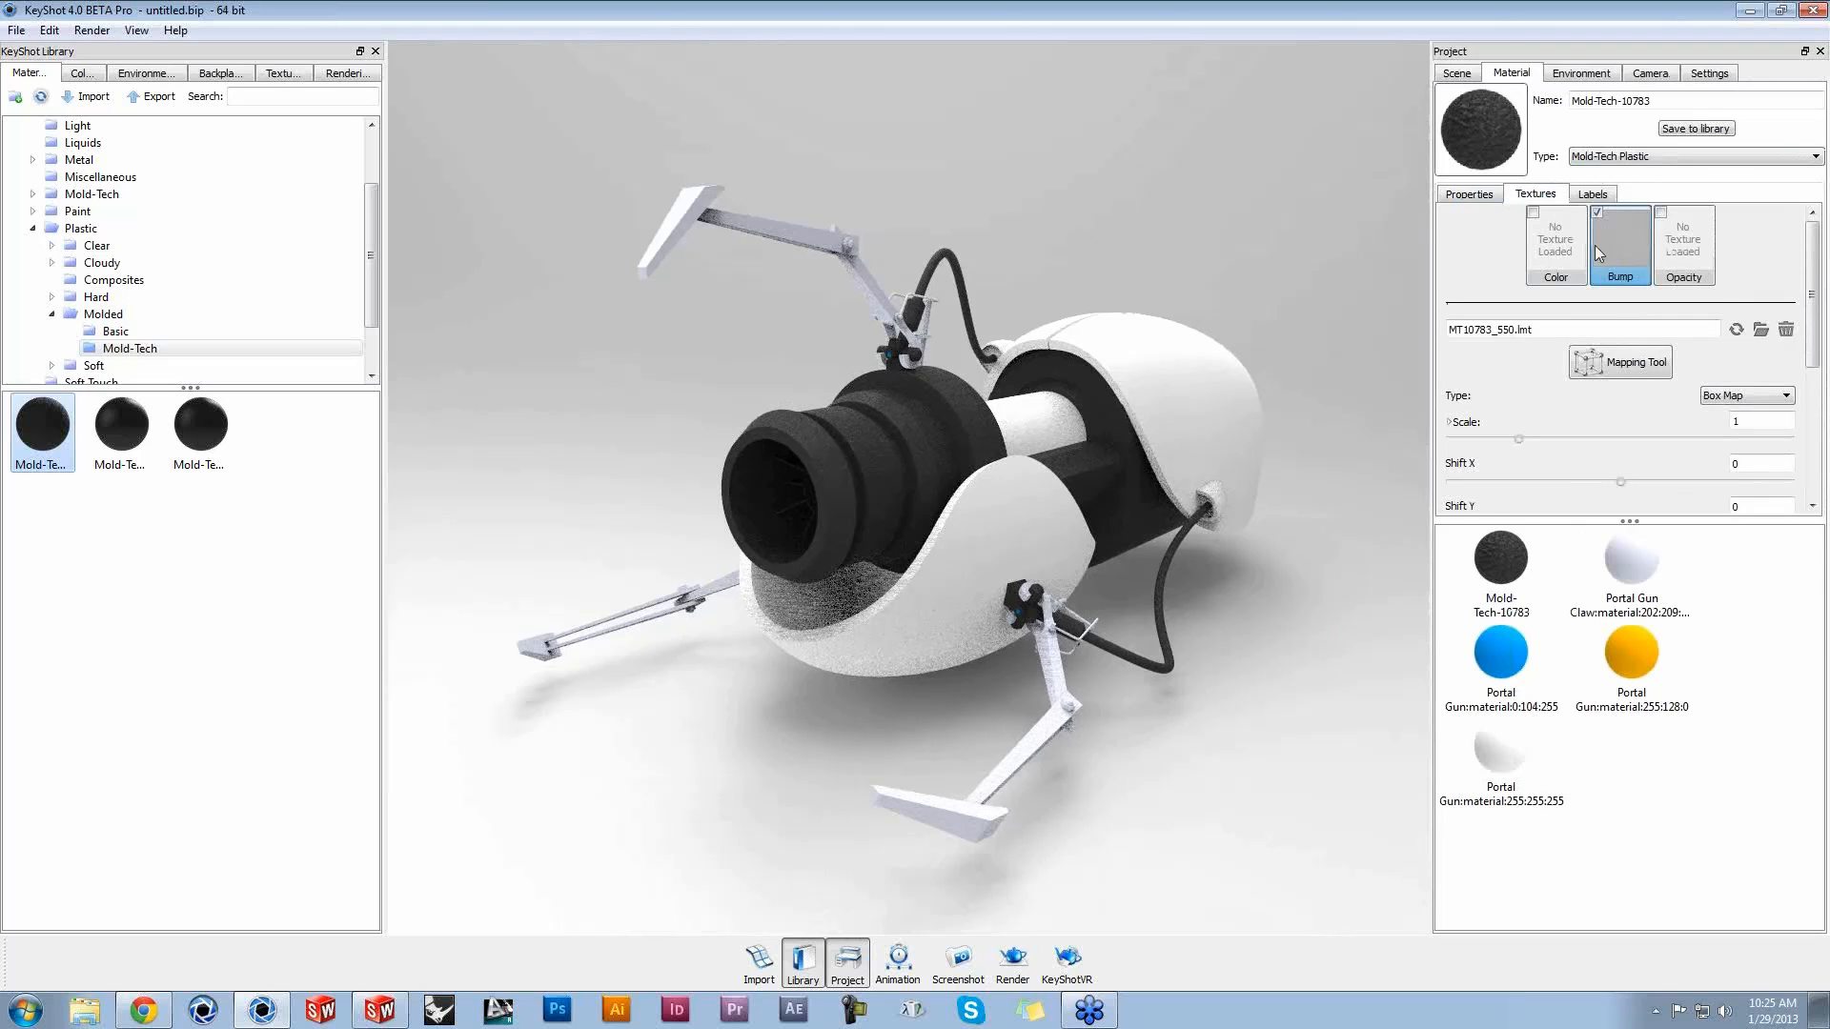
{"action": "left_click", "coordinate": [1486, 197]}
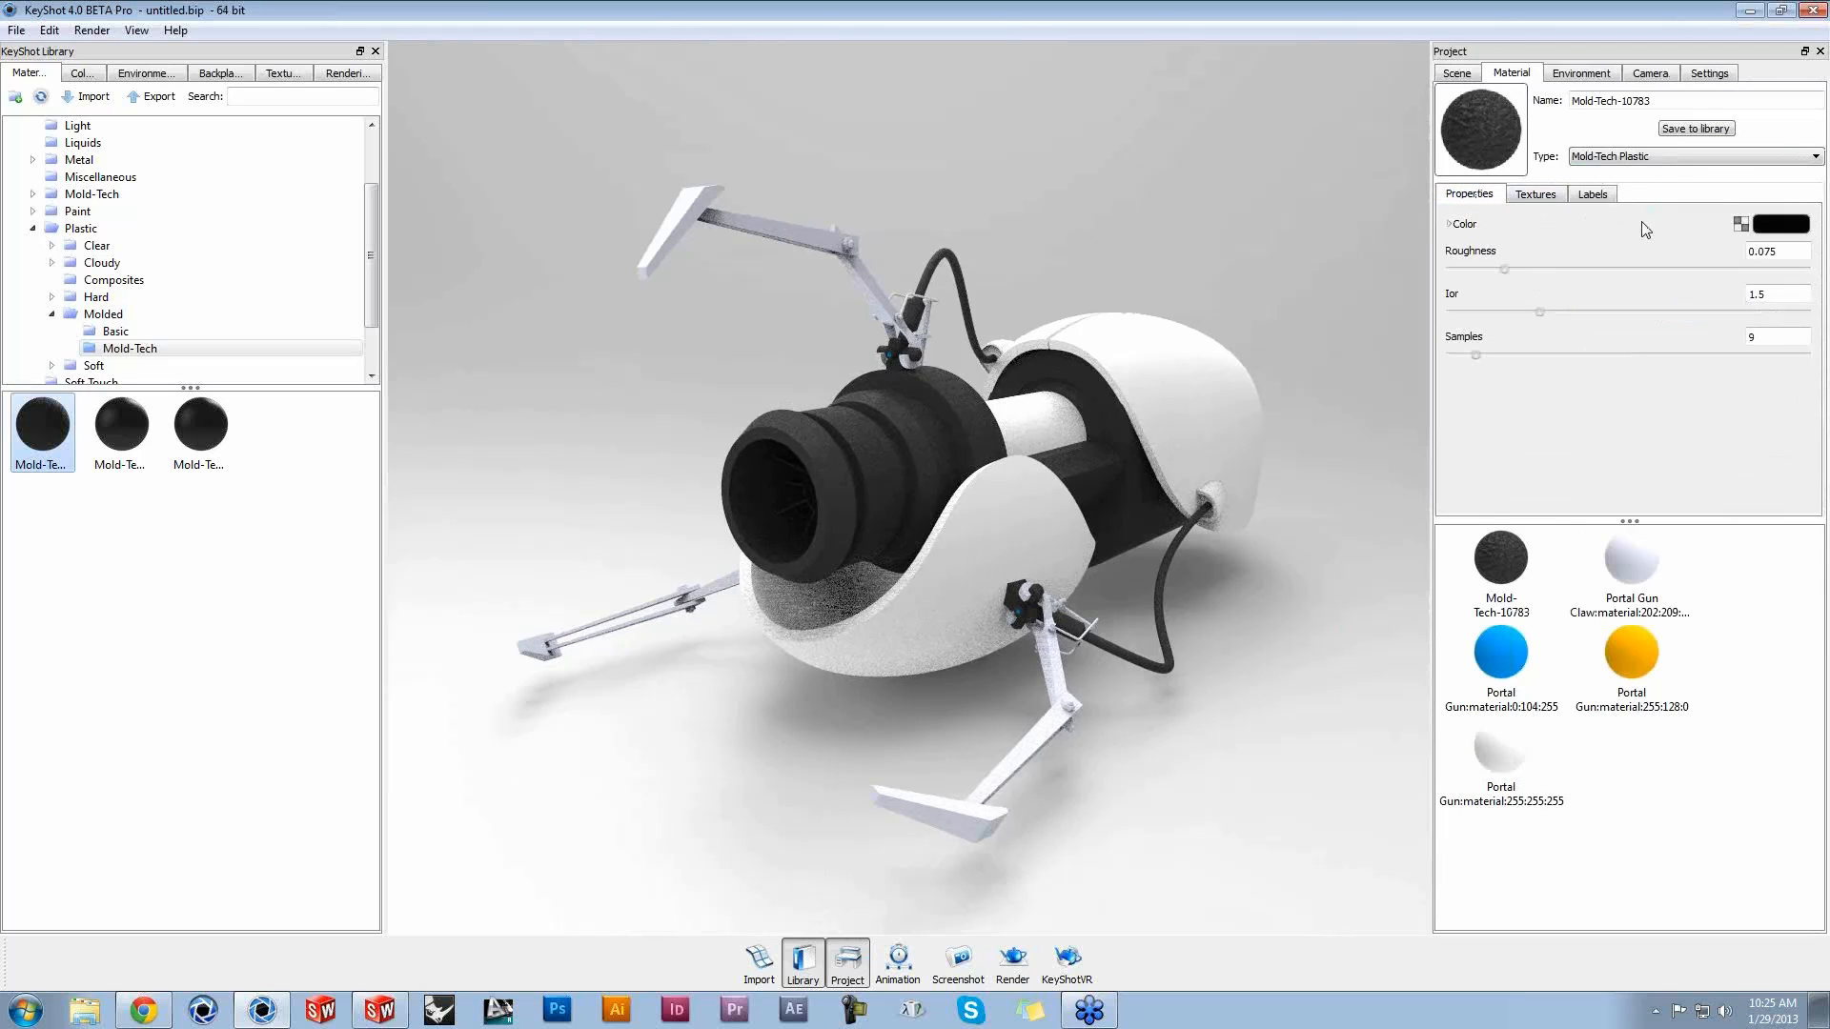
{"action": "left_click", "coordinate": [1544, 197]}
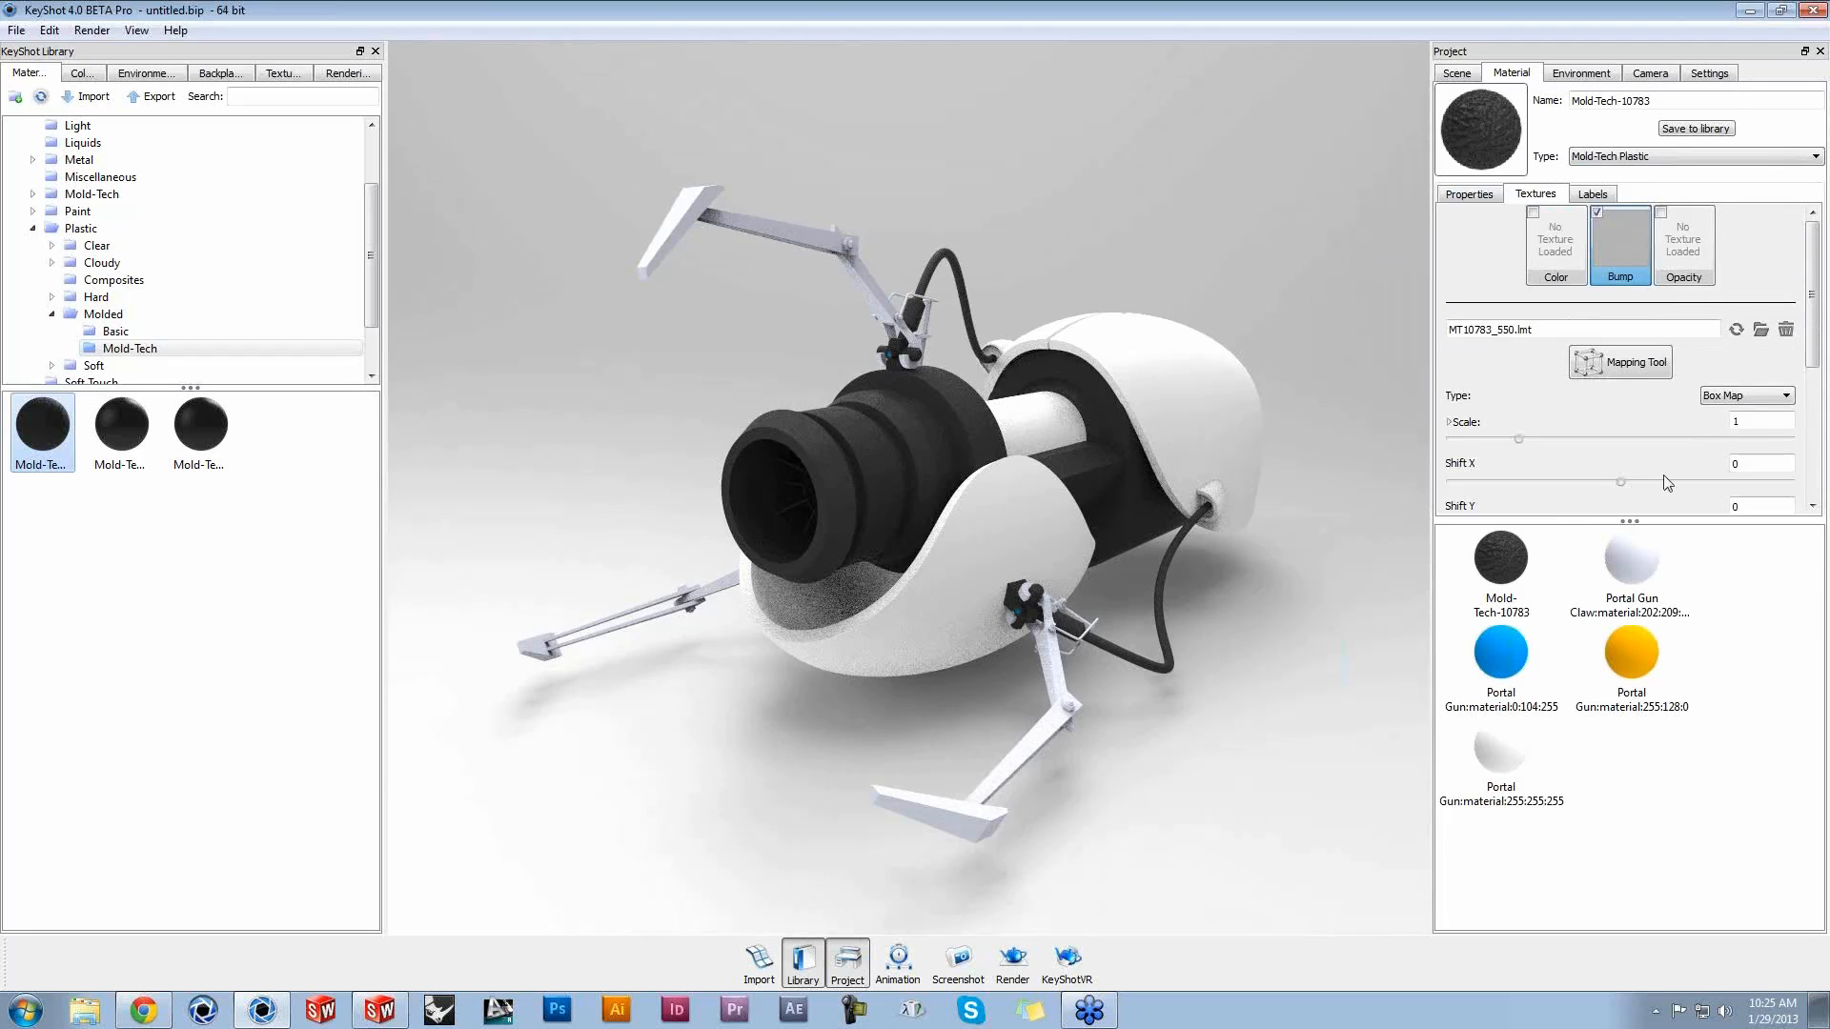
{"action": "left_click_drag", "start_coordinate": [1635, 578], "coordinate": [1630, 797]}
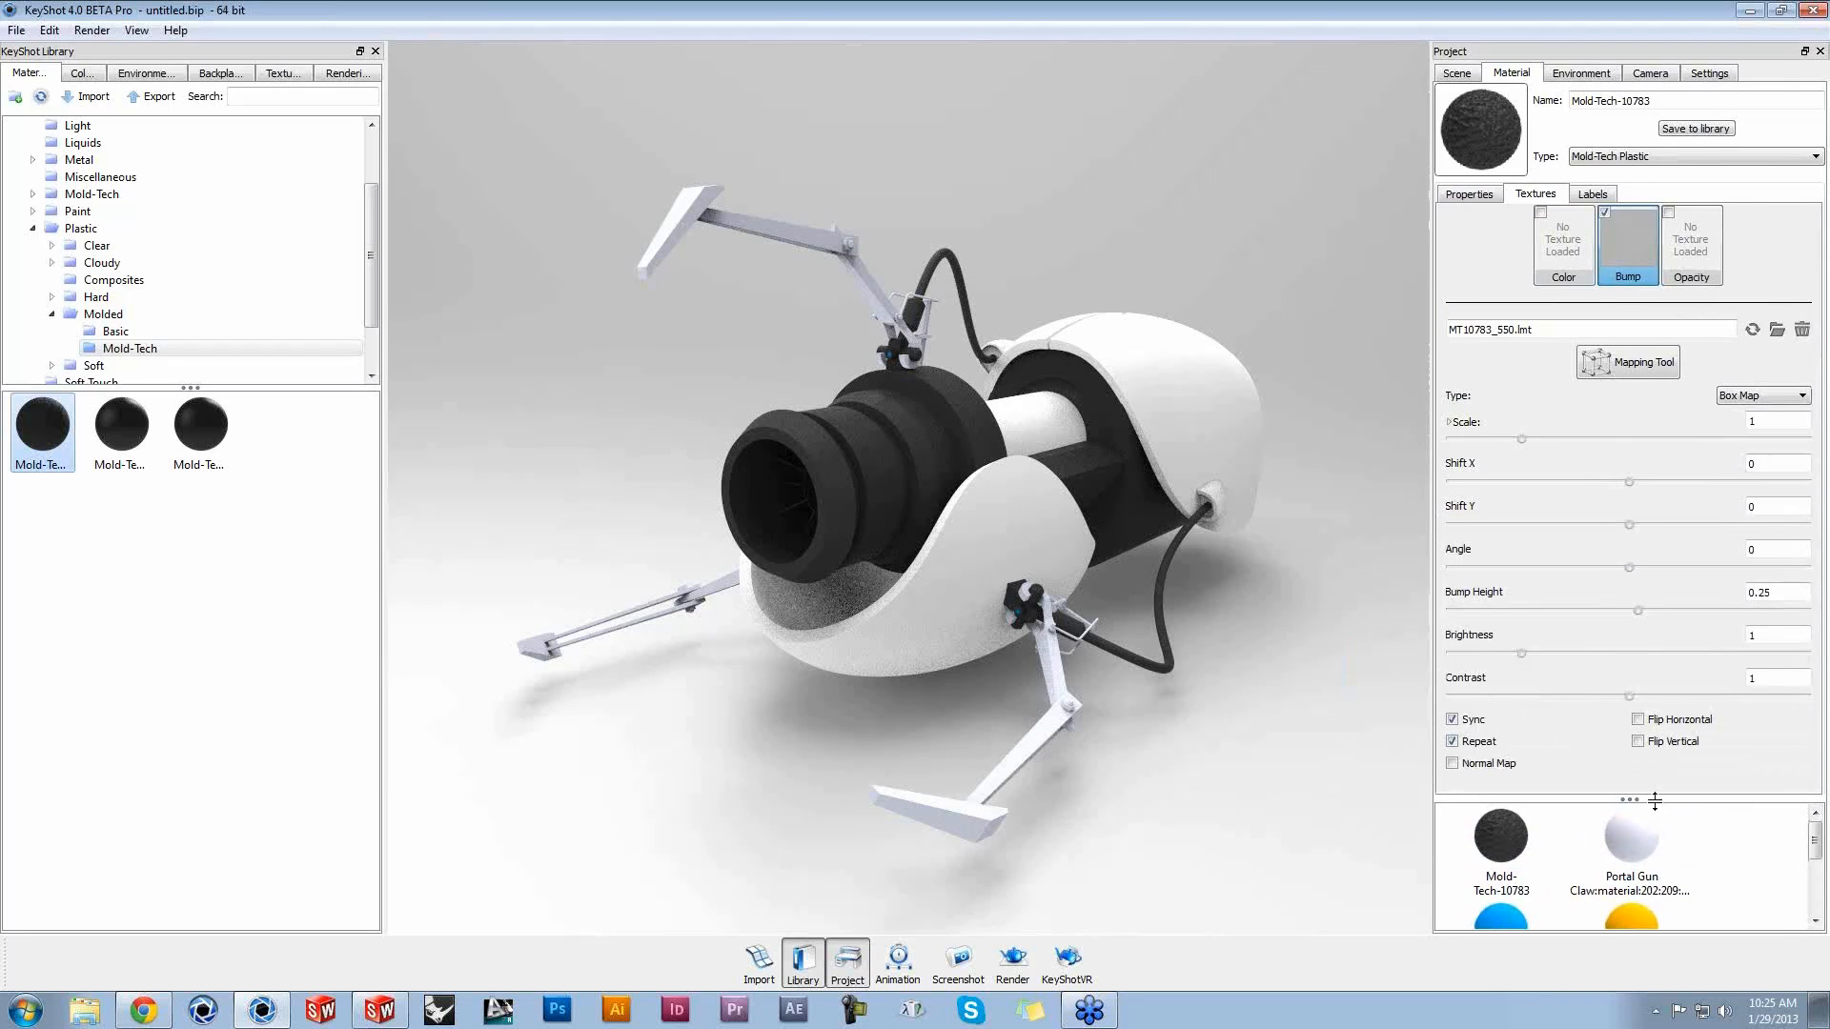
{"action": "left_click_drag", "start_coordinate": [1521, 440], "coordinate": [1554, 441]}
{"action": "scroll", "coordinate": [833, 552], "scroll_direction": "up", "scroll_amount": 10}
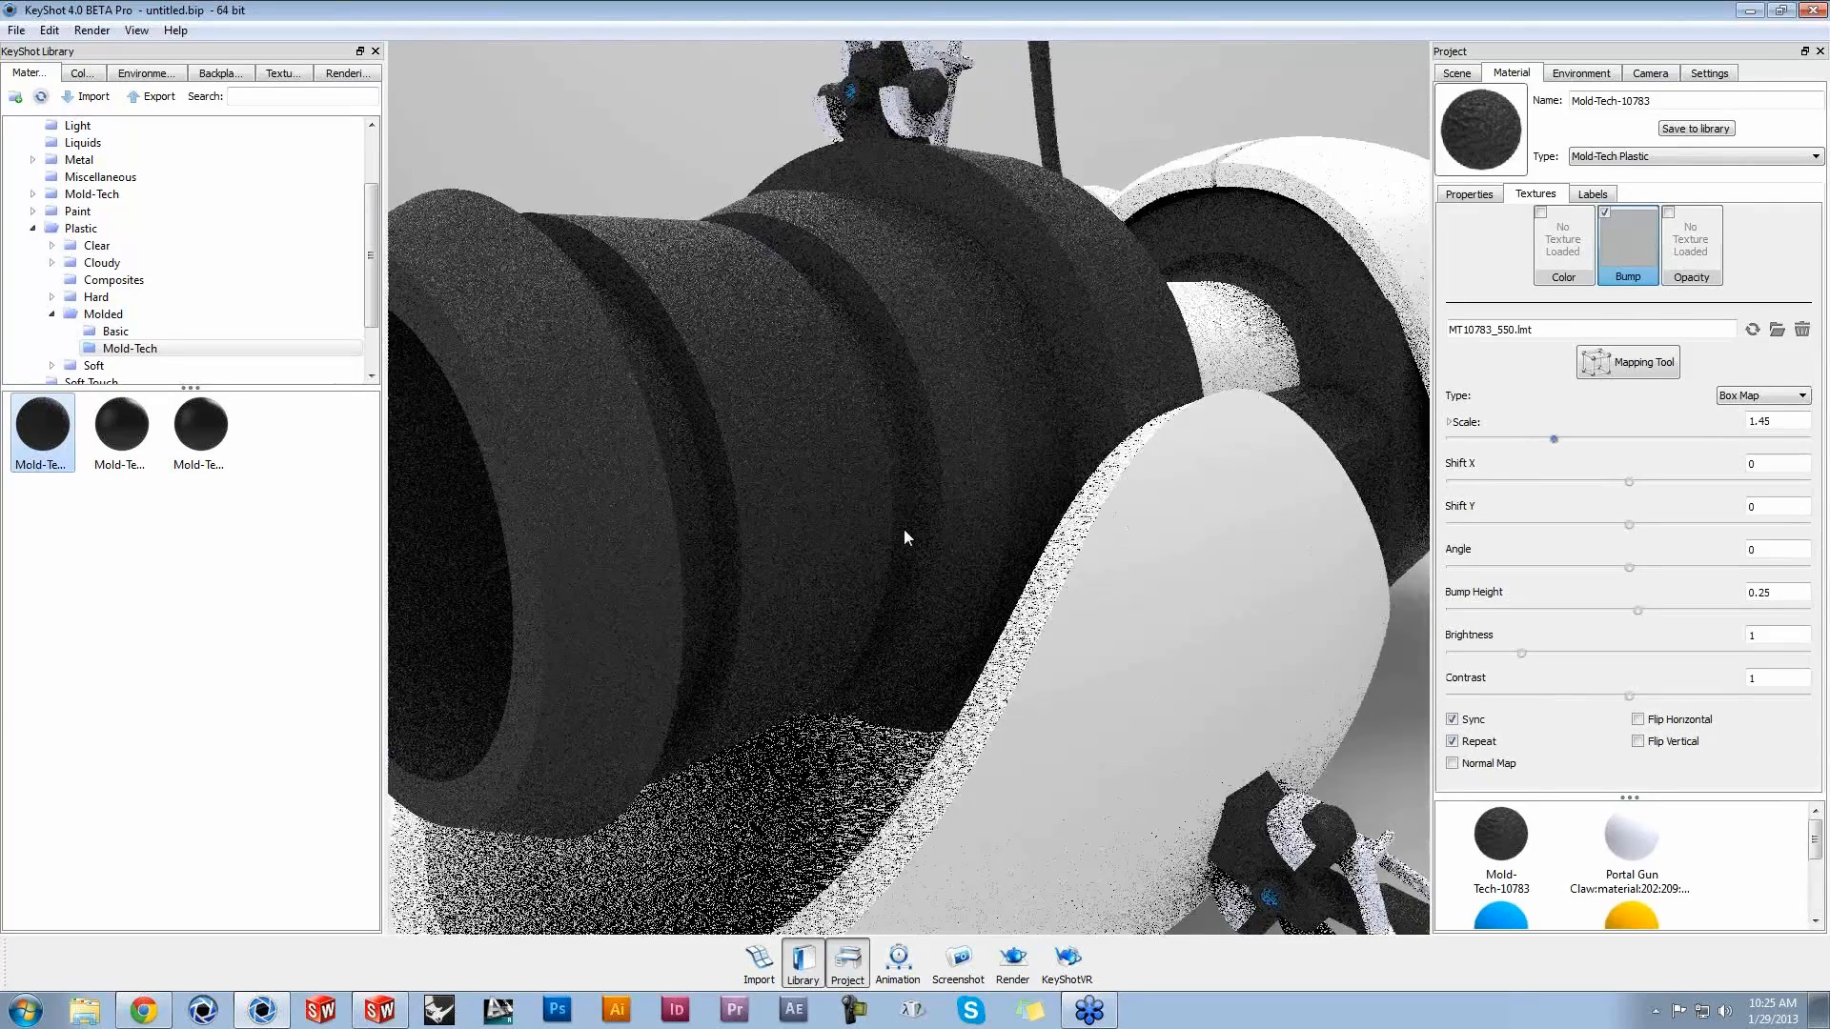
{"action": "left_click_drag", "start_coordinate": [904, 529], "coordinate": [1075, 551]}
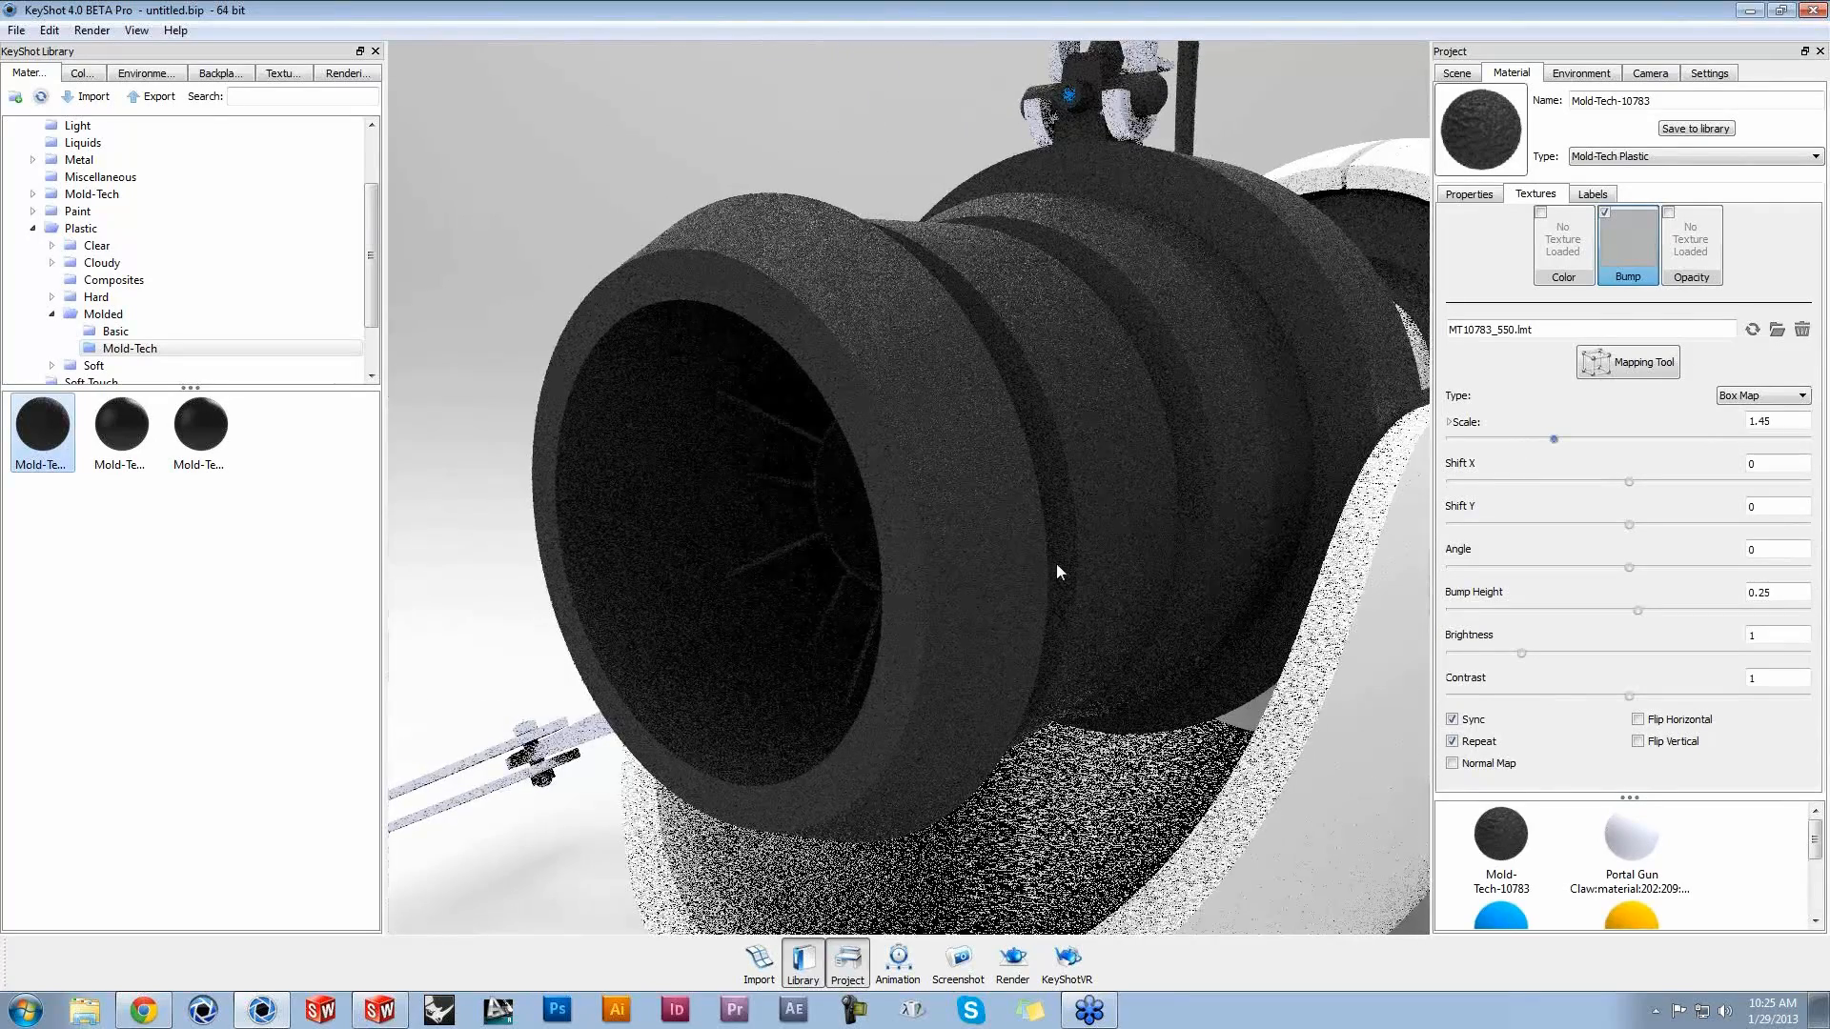
Step: Bring the whole portal gun front into view and light the scene with the Light Tent Black Floor 2k environment
{"action": "scroll", "coordinate": [1032, 557], "scroll_direction": "down", "scroll_amount": 8}
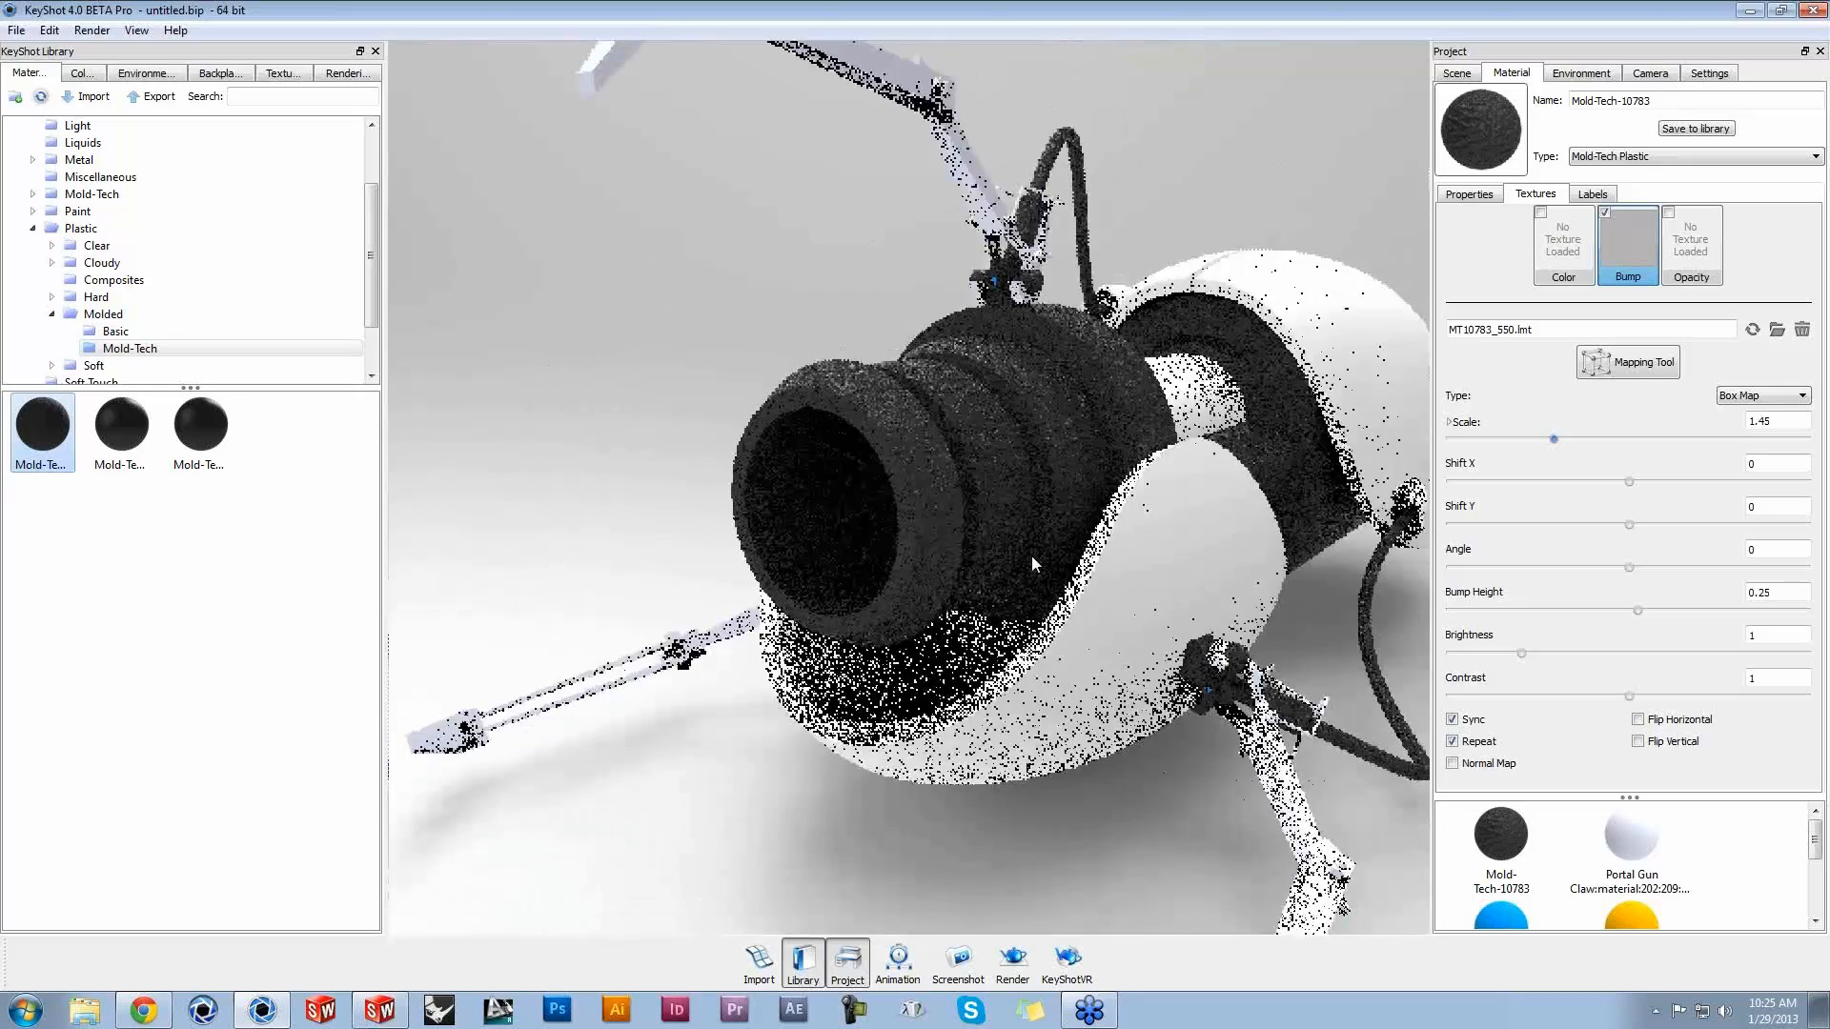
{"action": "left_click", "coordinate": [143, 74]}
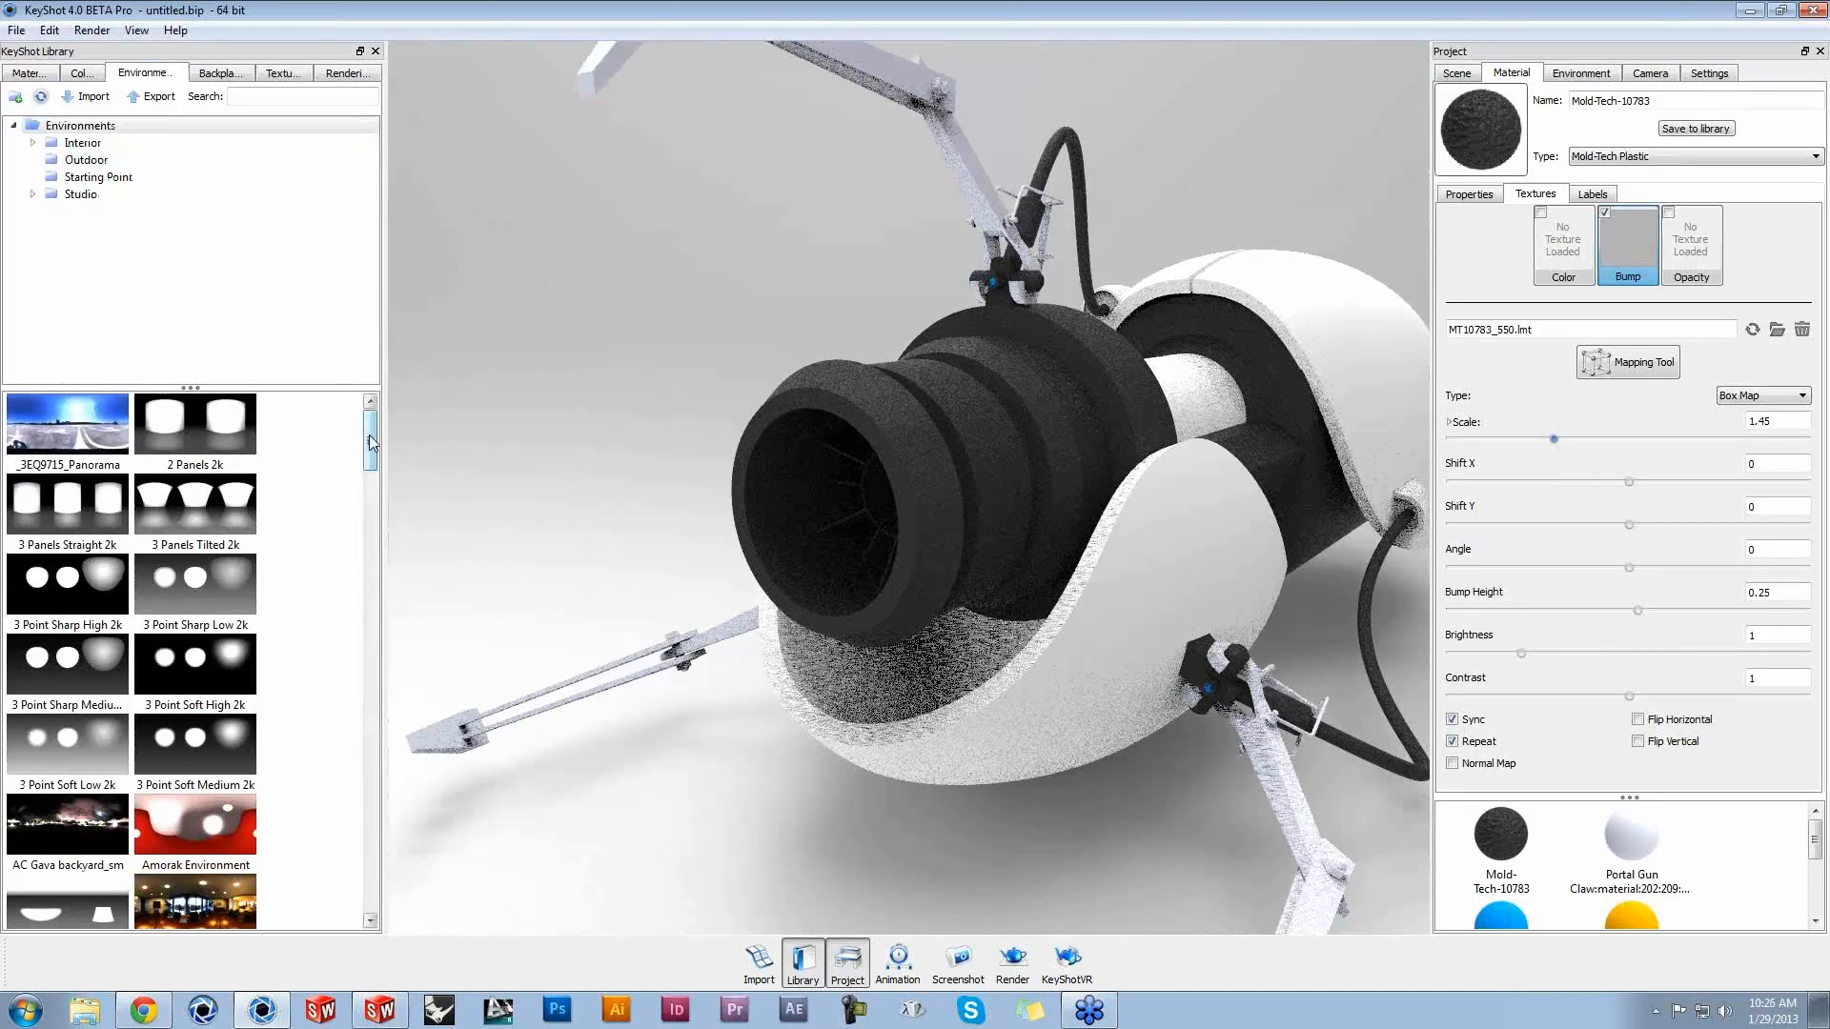
{"action": "left_click_drag", "start_coordinate": [372, 440], "coordinate": [383, 512]}
{"action": "left_click_drag", "start_coordinate": [233, 657], "coordinate": [544, 384]}
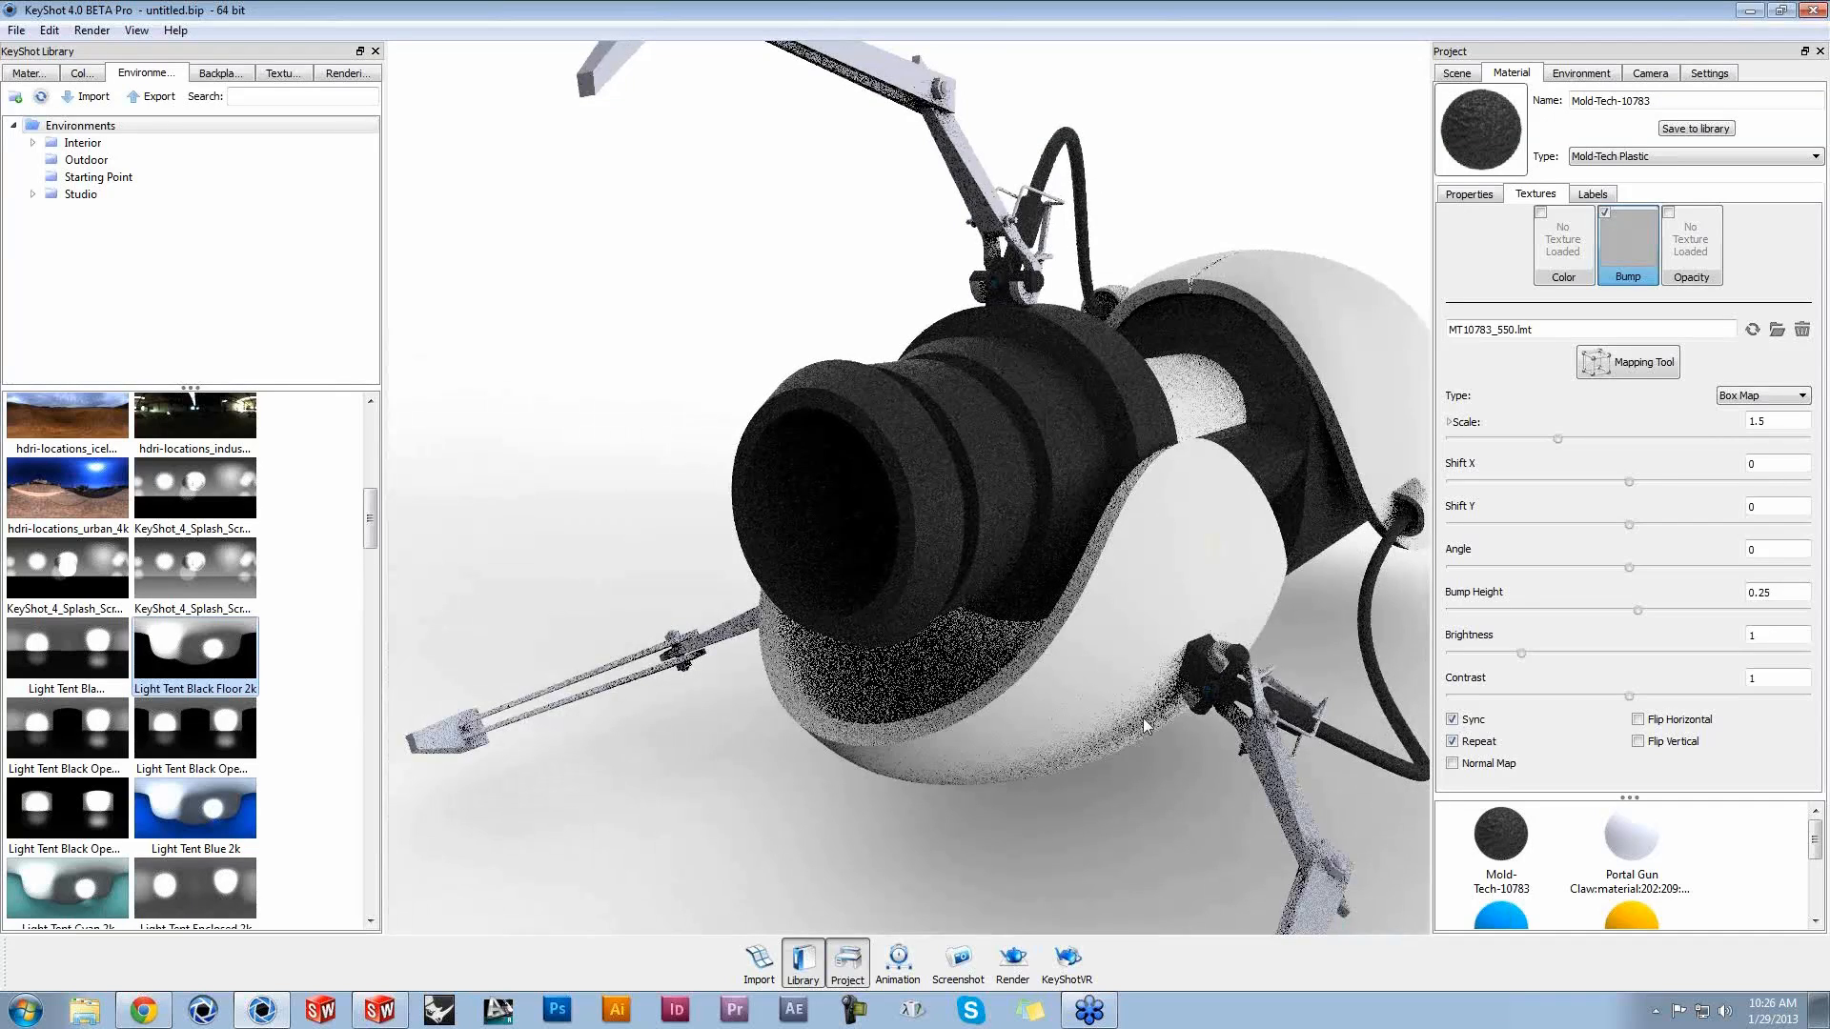
Step: Replace the scene's lighting with the Light Tent Screen Top 2k environment and view the portal gun from slightly farther away
{"action": "scroll", "coordinate": [236, 690], "scroll_direction": "down", "scroll_amount": 5}
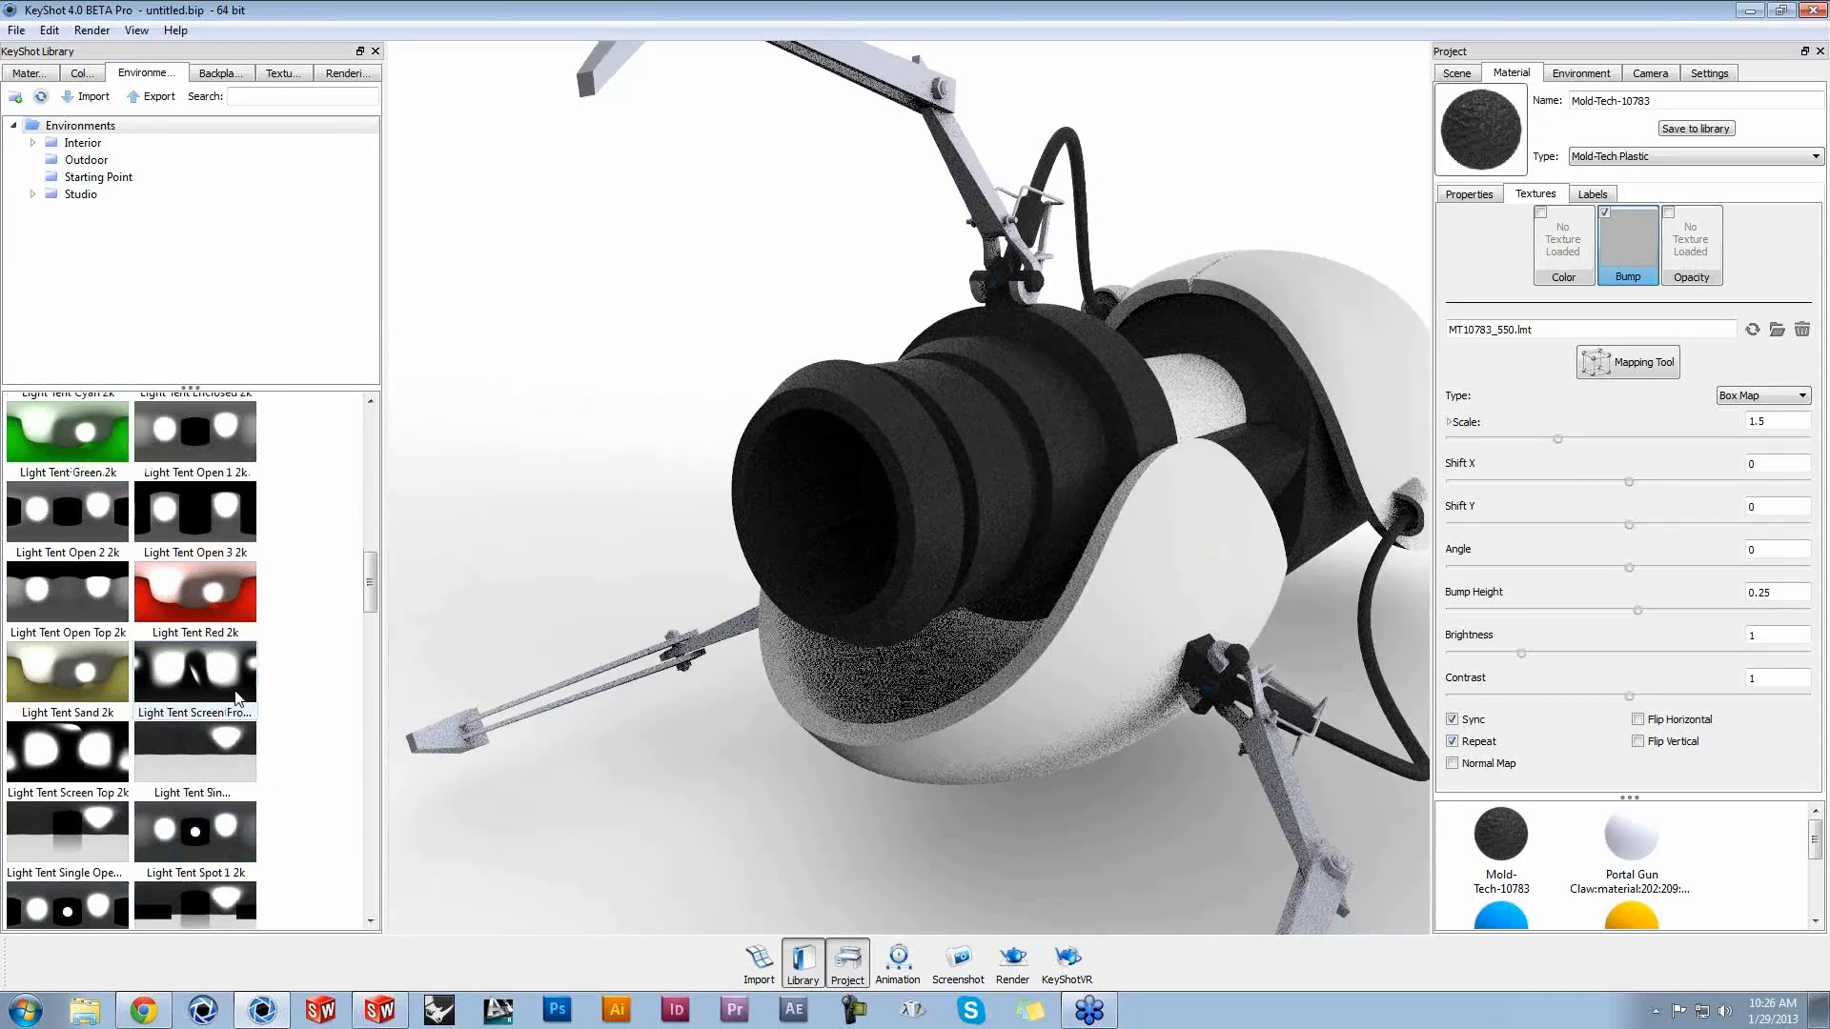
{"action": "left_click_drag", "start_coordinate": [67, 753], "coordinate": [562, 534]}
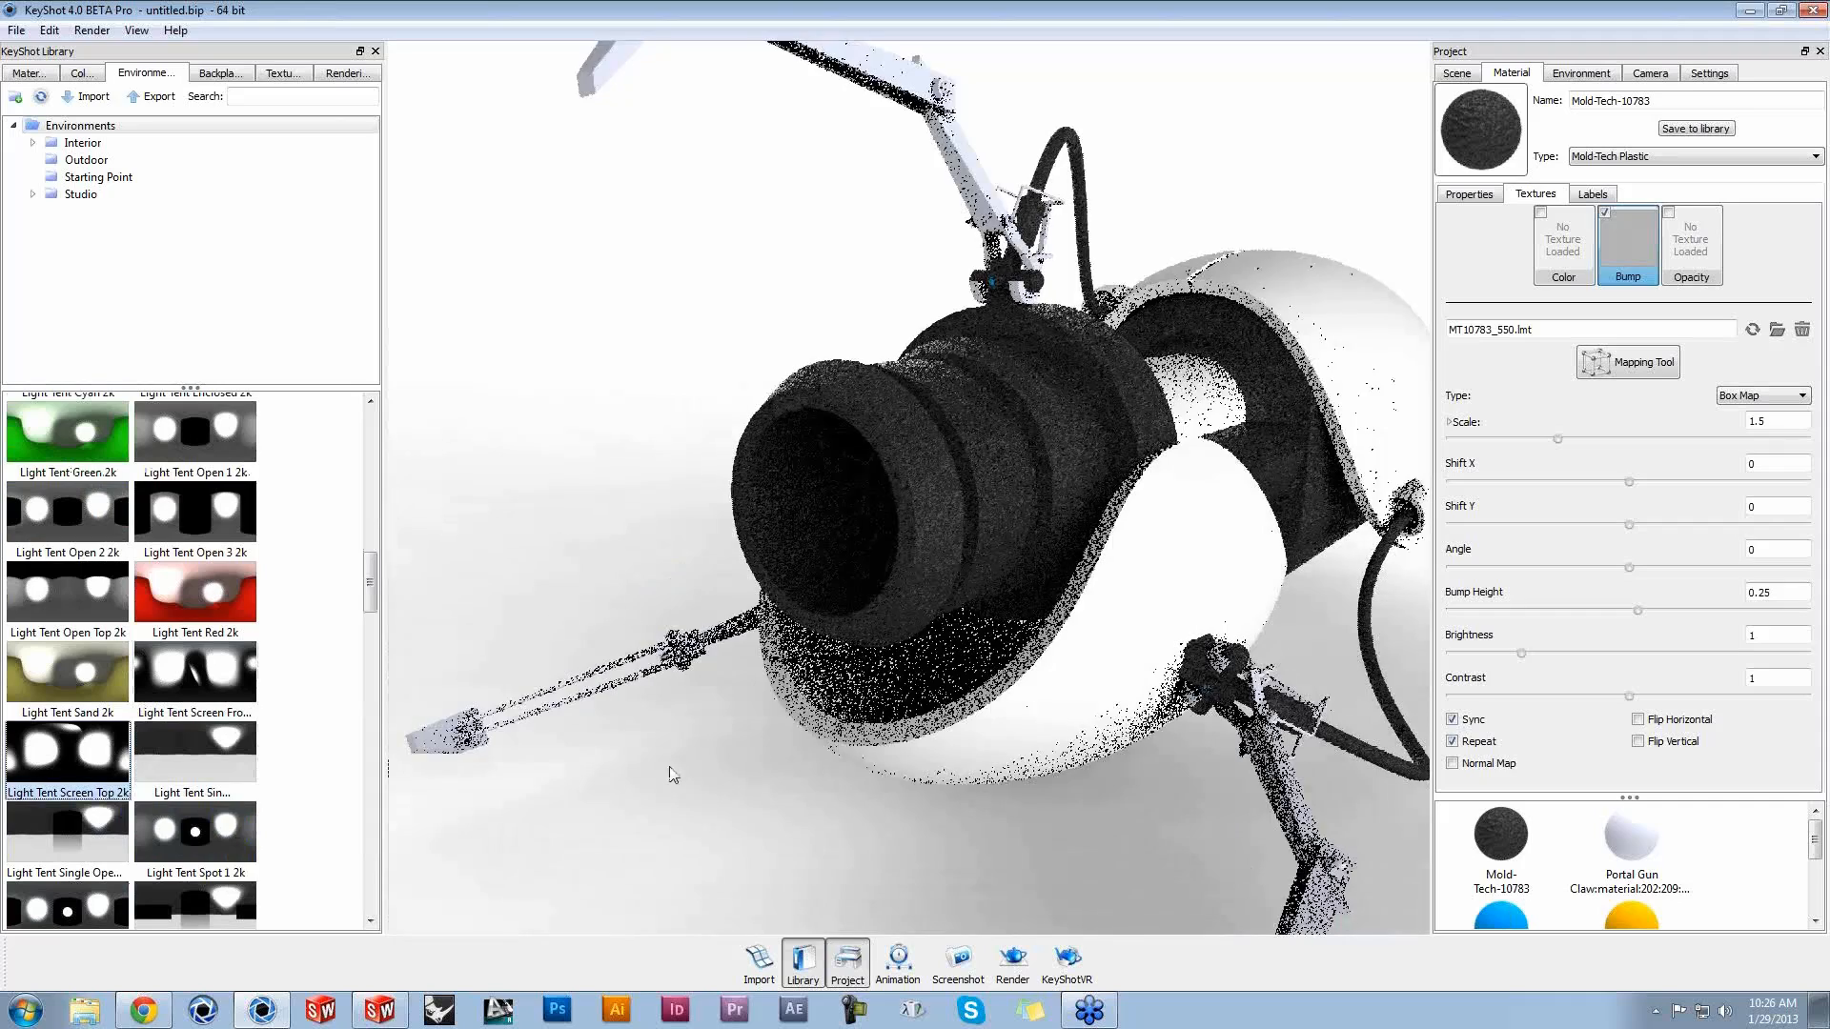
{"action": "scroll", "coordinate": [765, 768], "scroll_direction": "down", "scroll_amount": 5}
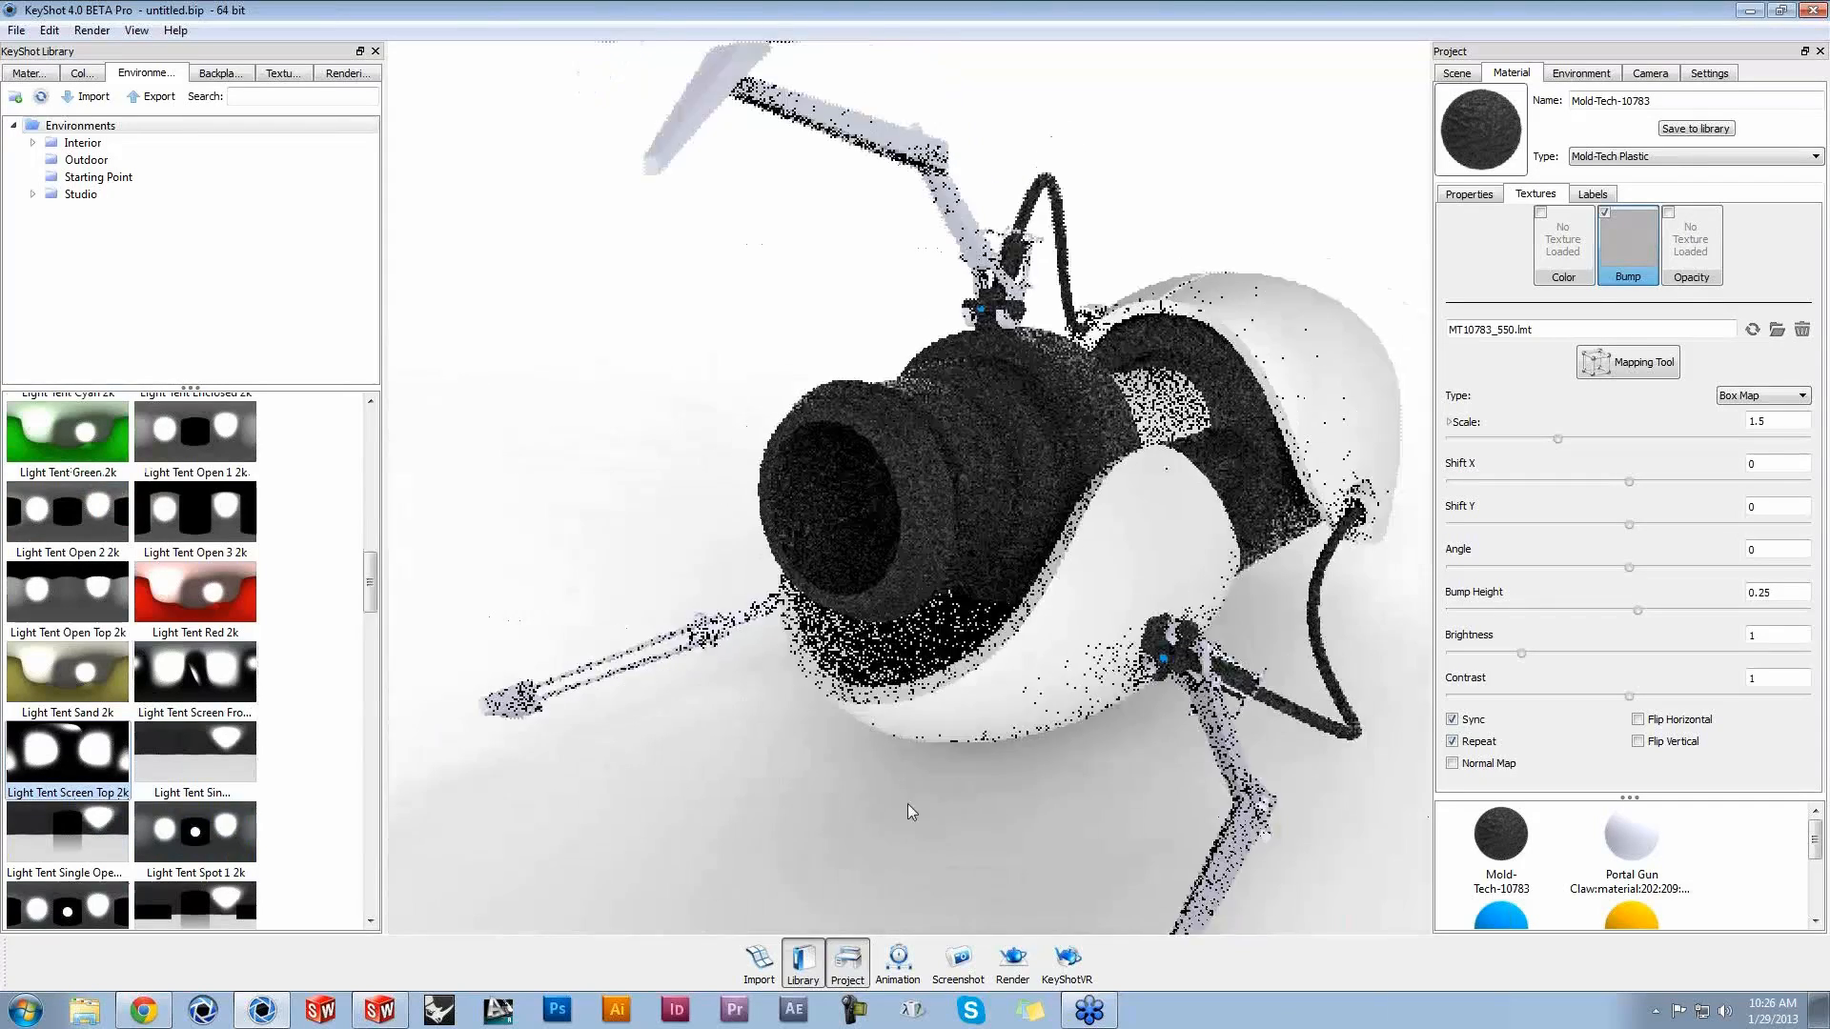
Step: Search the material library for "anodize" and apply Anodized rough grey to the gun's claw arms
{"action": "left_click", "coordinate": [40, 73]}
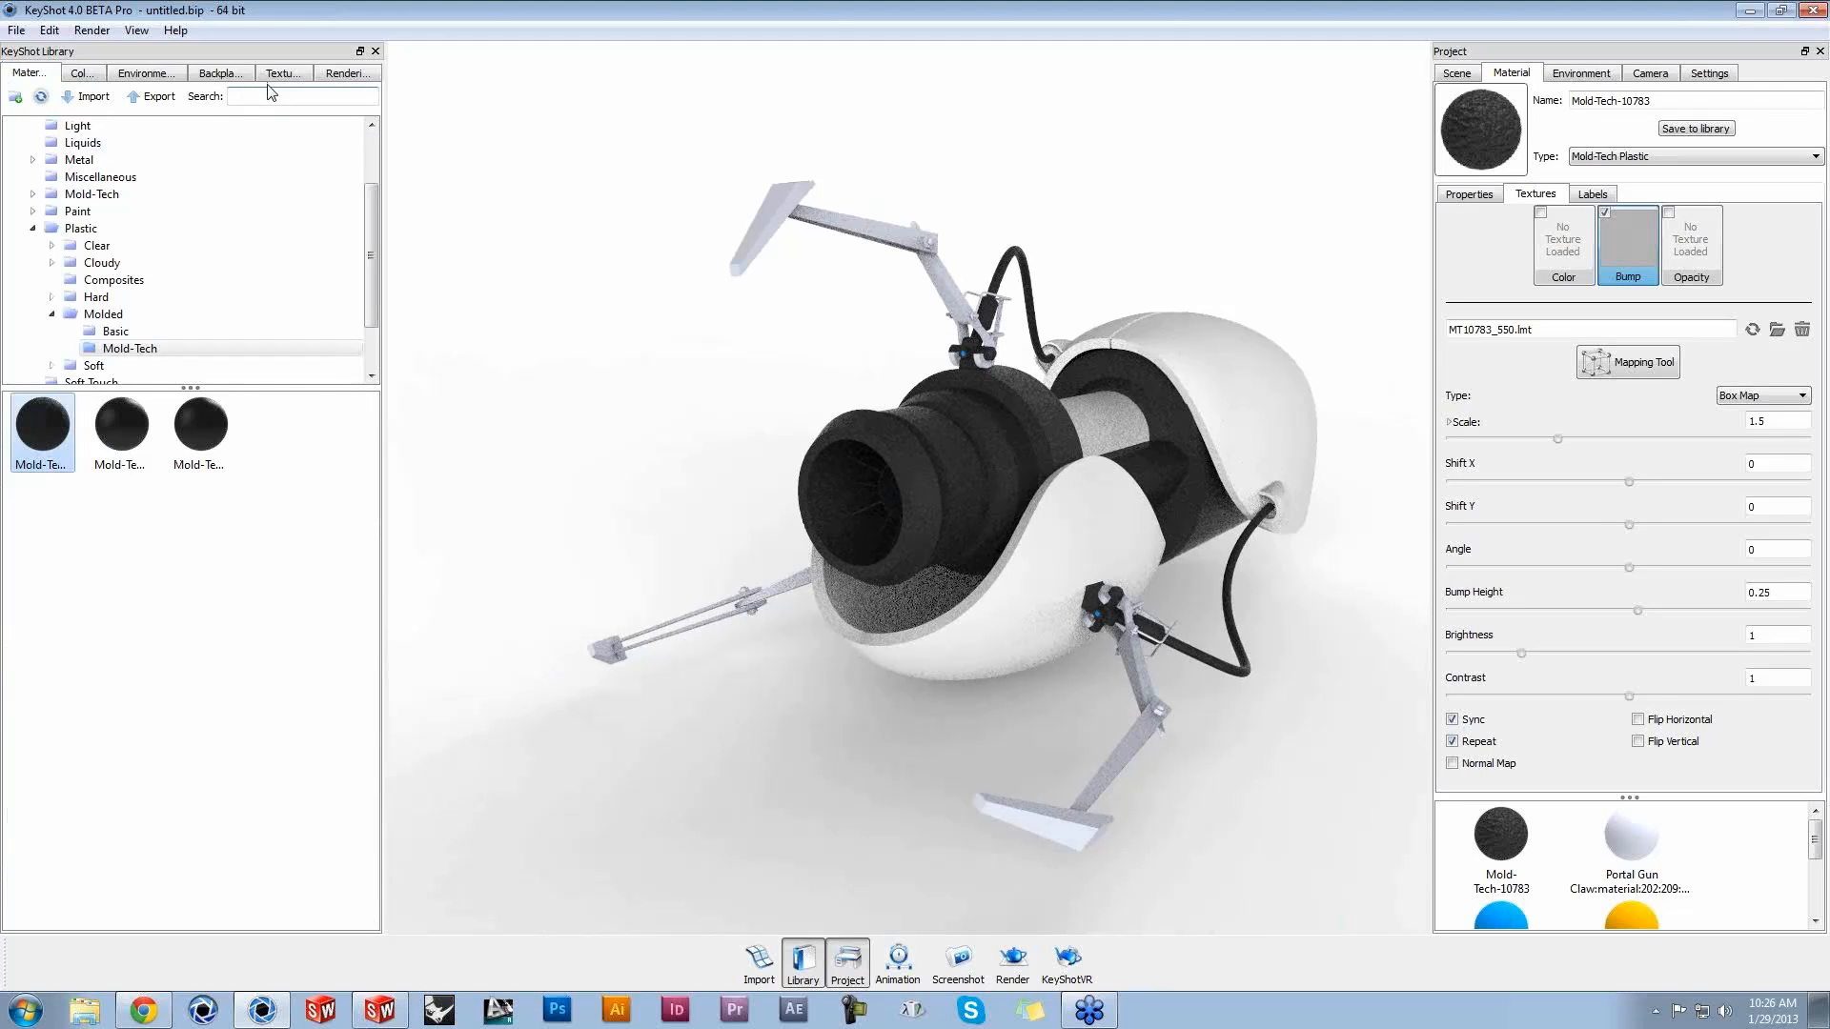
{"action": "type", "text": "anodize"}
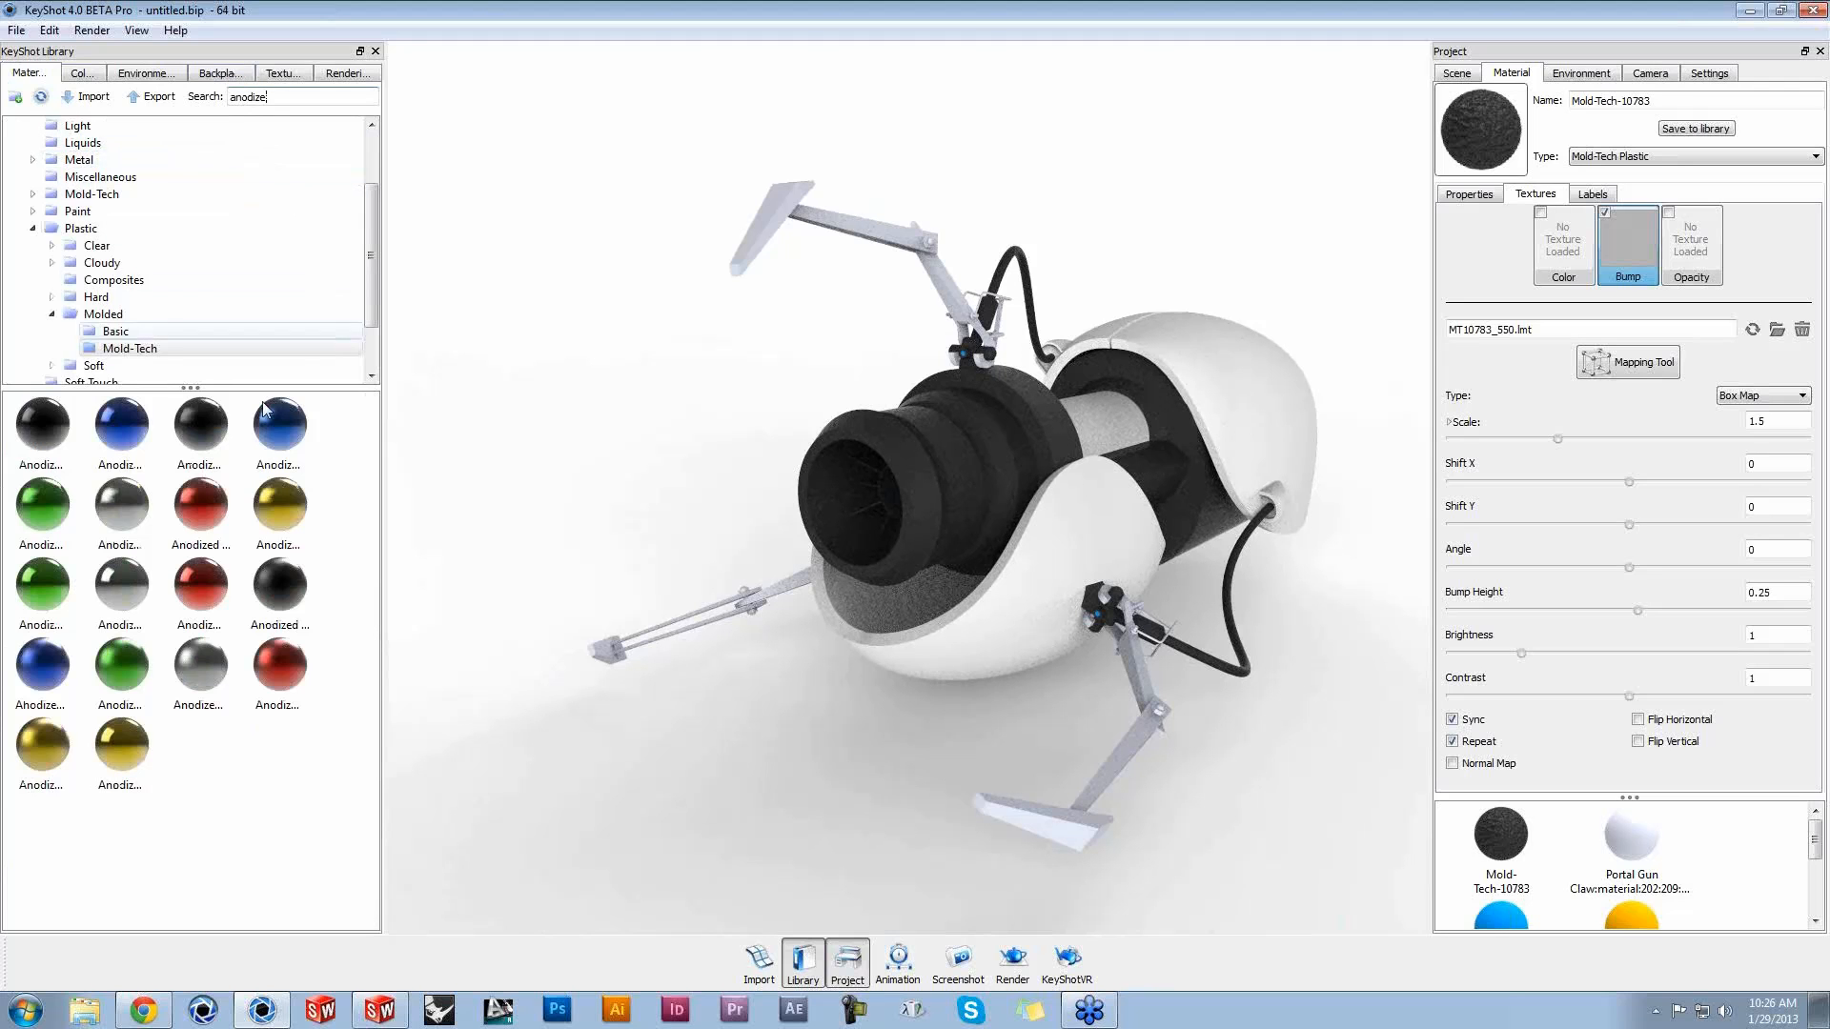
{"action": "left_click_drag", "start_coordinate": [200, 664], "coordinate": [1039, 827]}
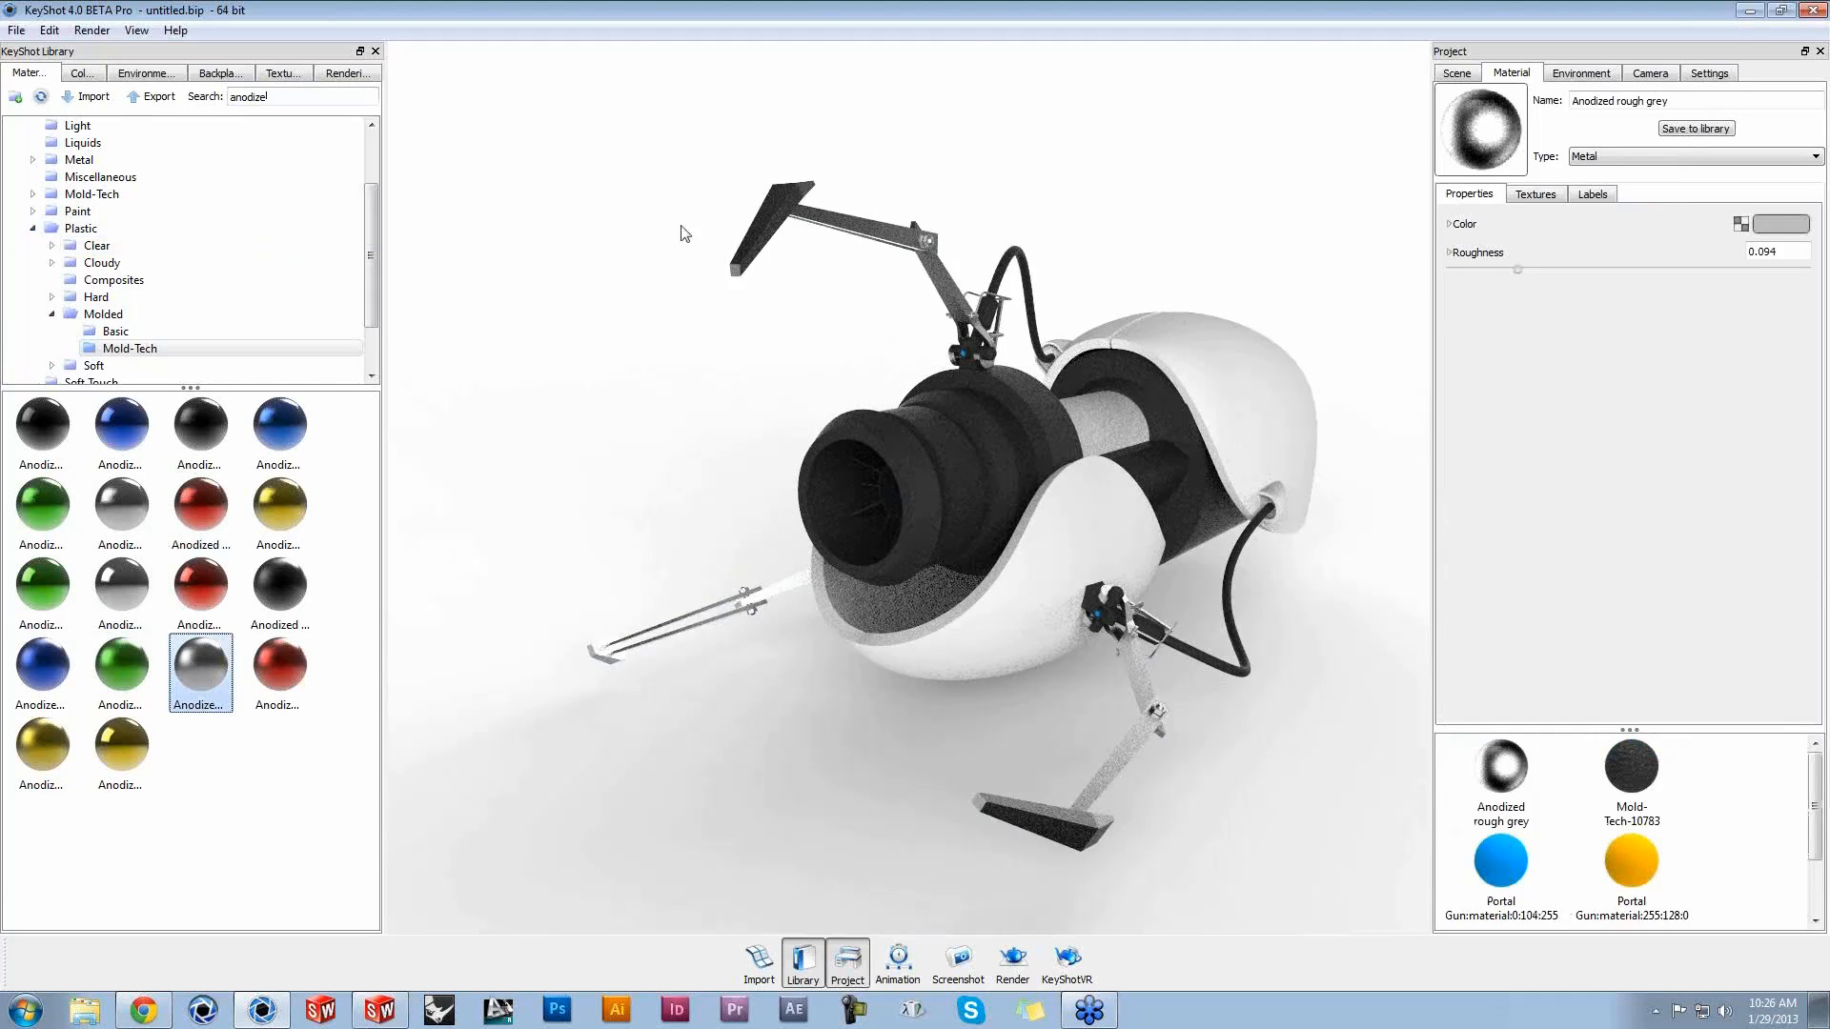
{"action": "double_click", "coordinate": [247, 96]}
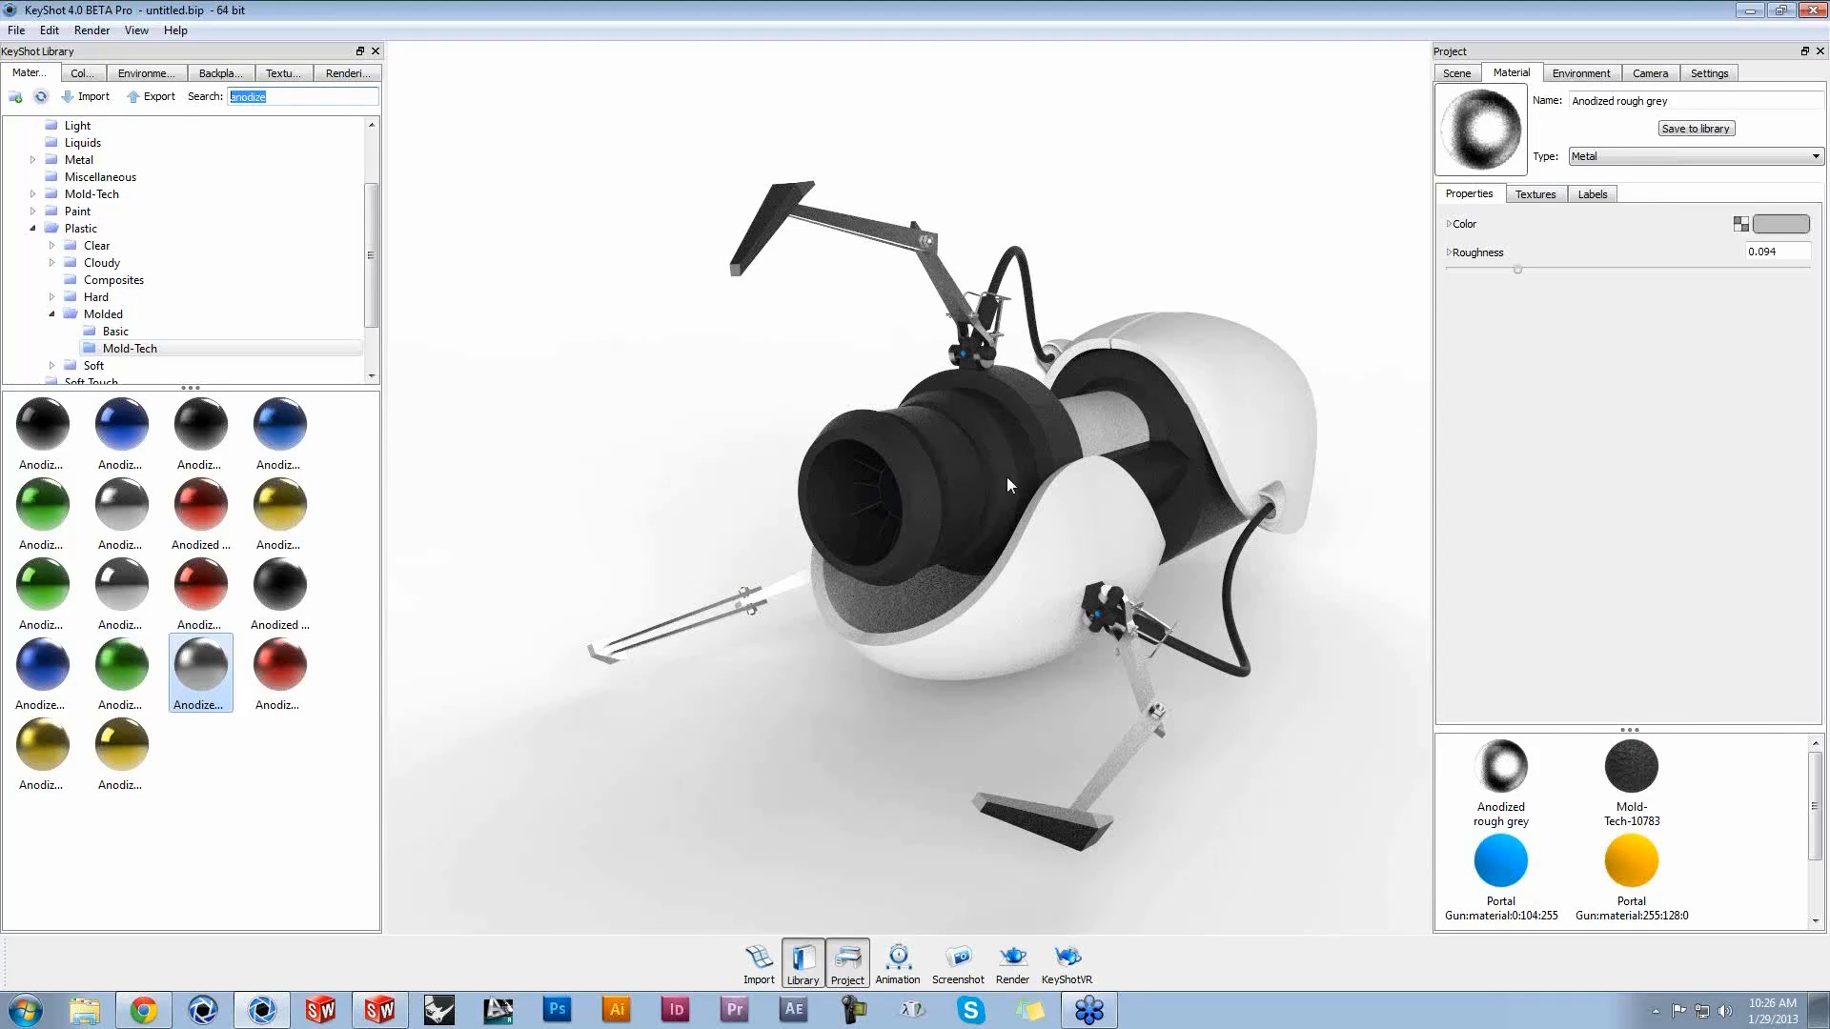
Step: Set the bump texture scale of the black barrel's Mold-Tech-10783 material to about 2.71
{"action": "scroll", "coordinate": [1009, 477], "scroll_direction": "up", "scroll_amount": 5}
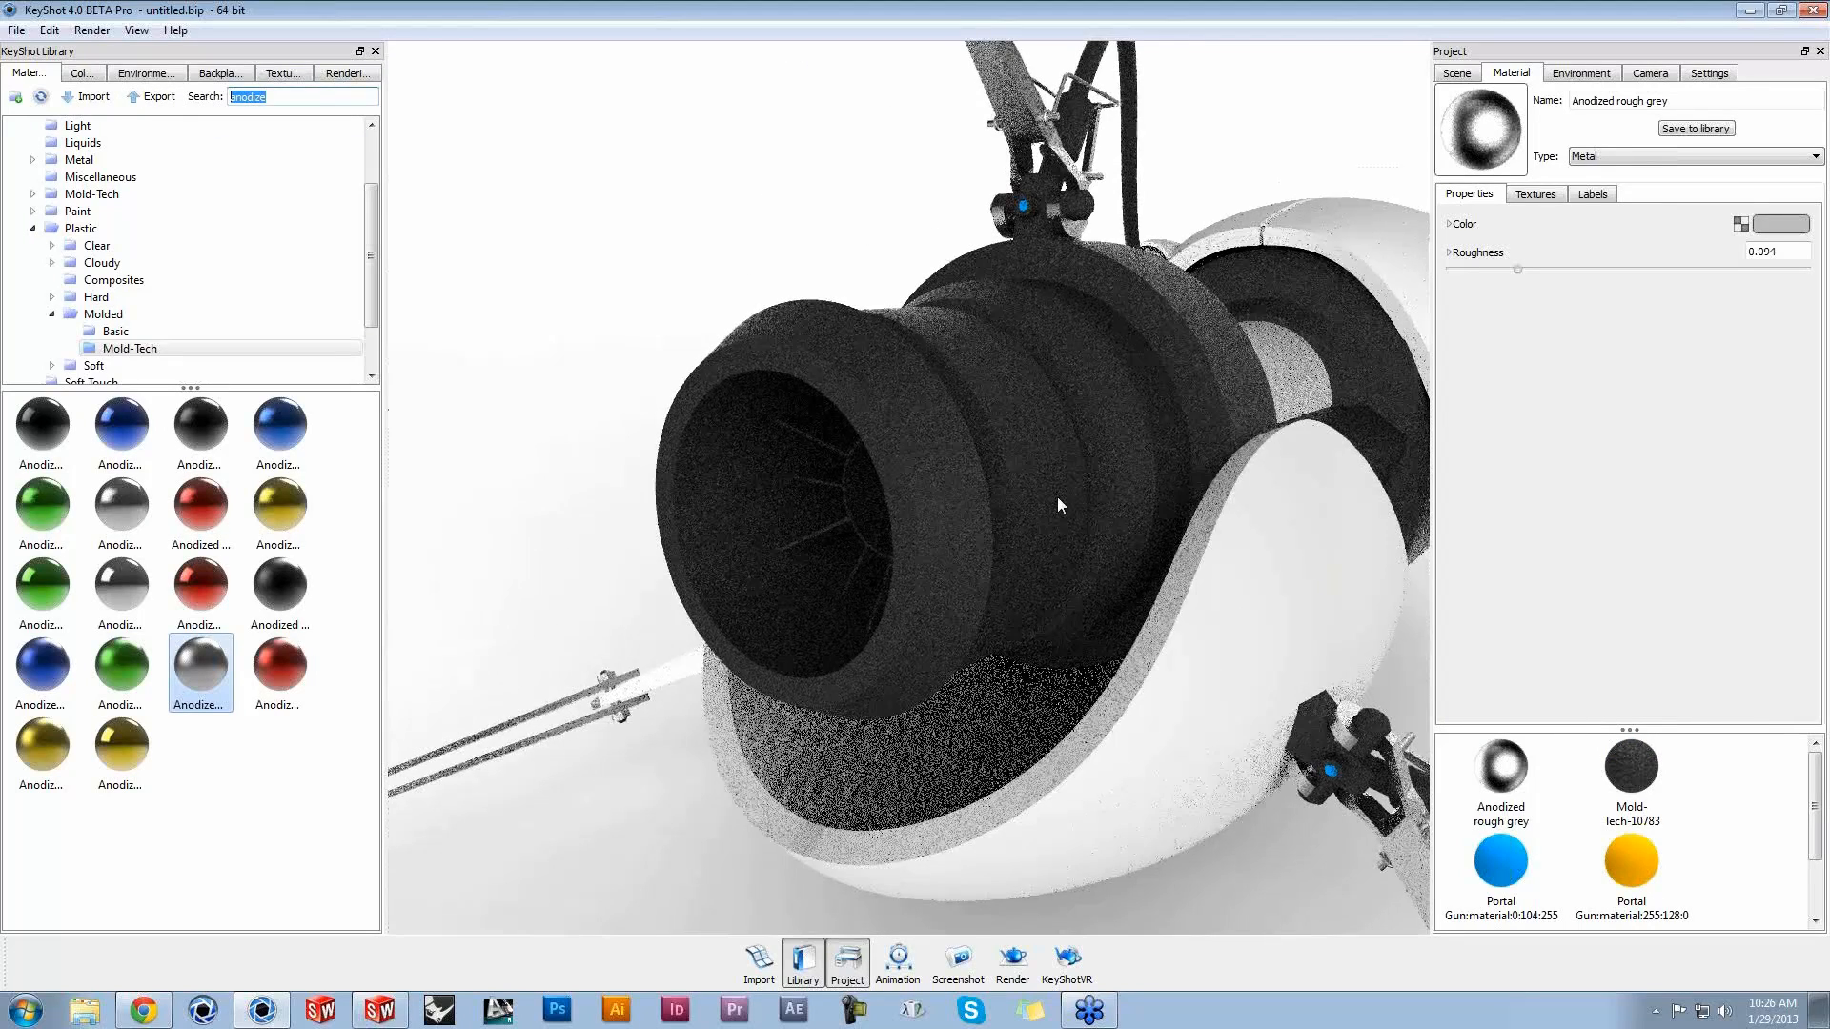
{"action": "scroll", "coordinate": [1056, 495], "scroll_direction": "up", "scroll_amount": 2}
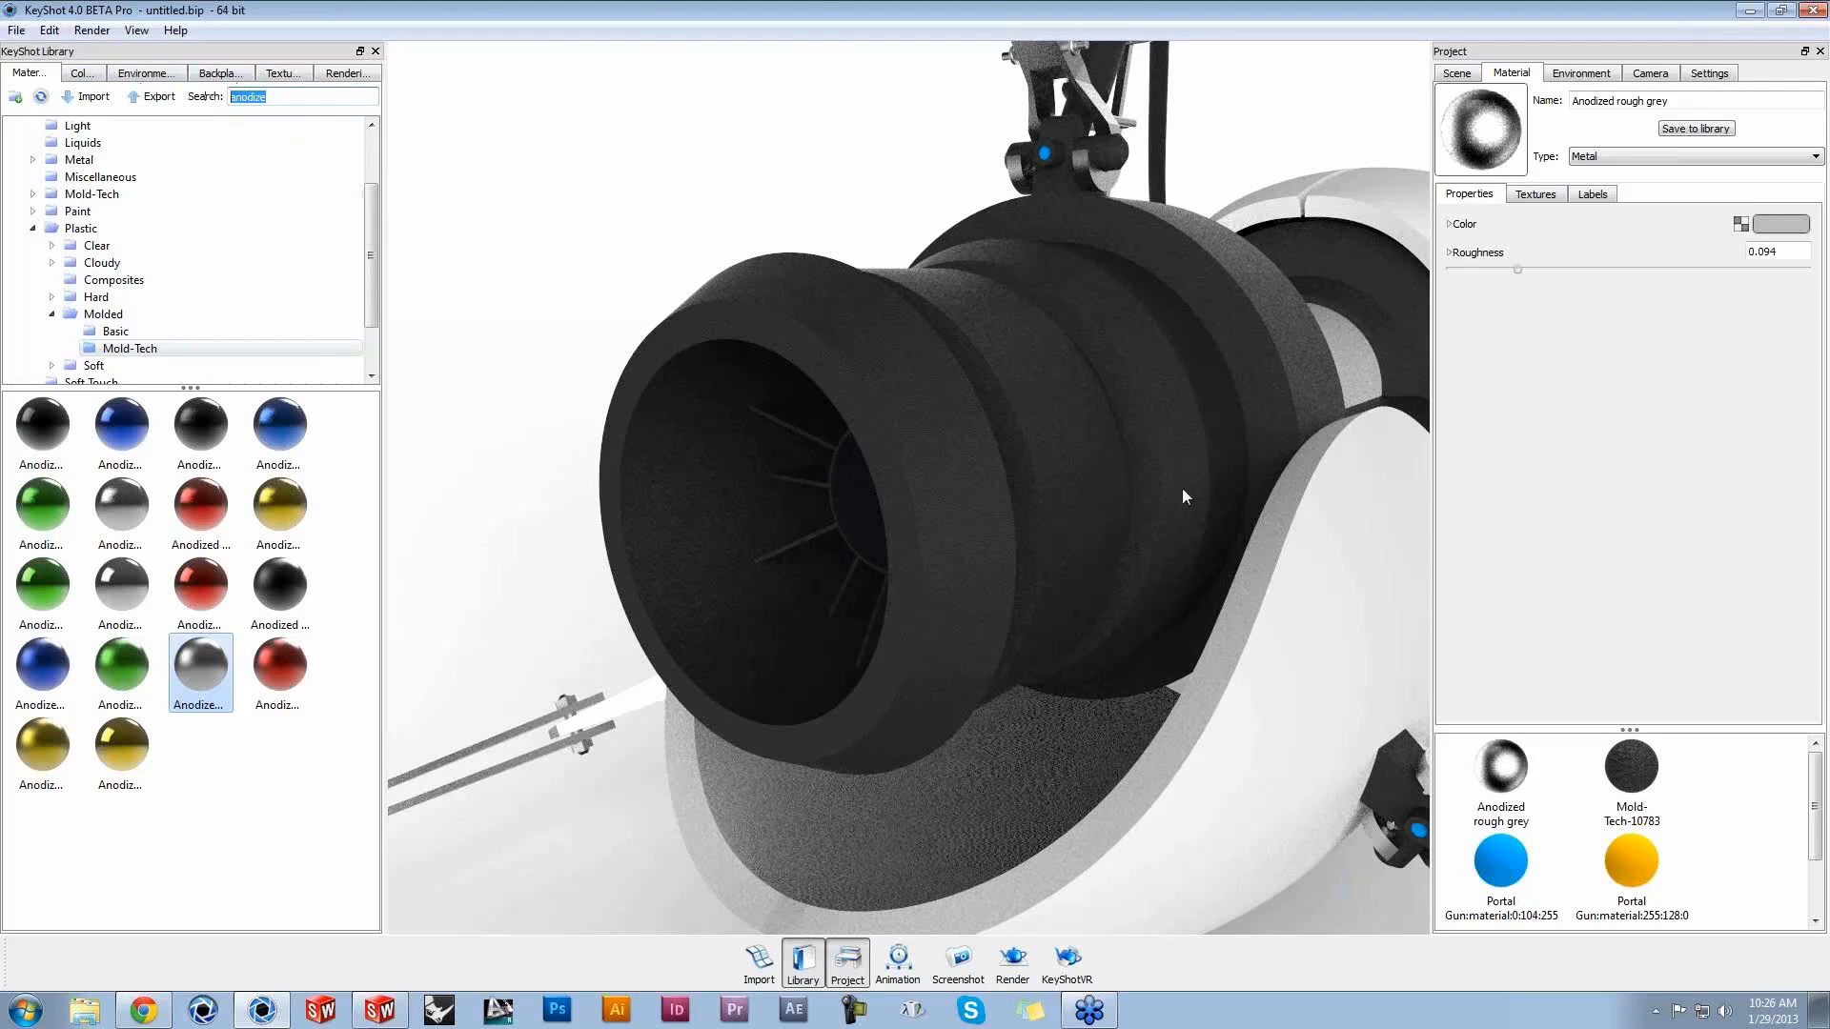
{"action": "double_click", "coordinate": [918, 484]}
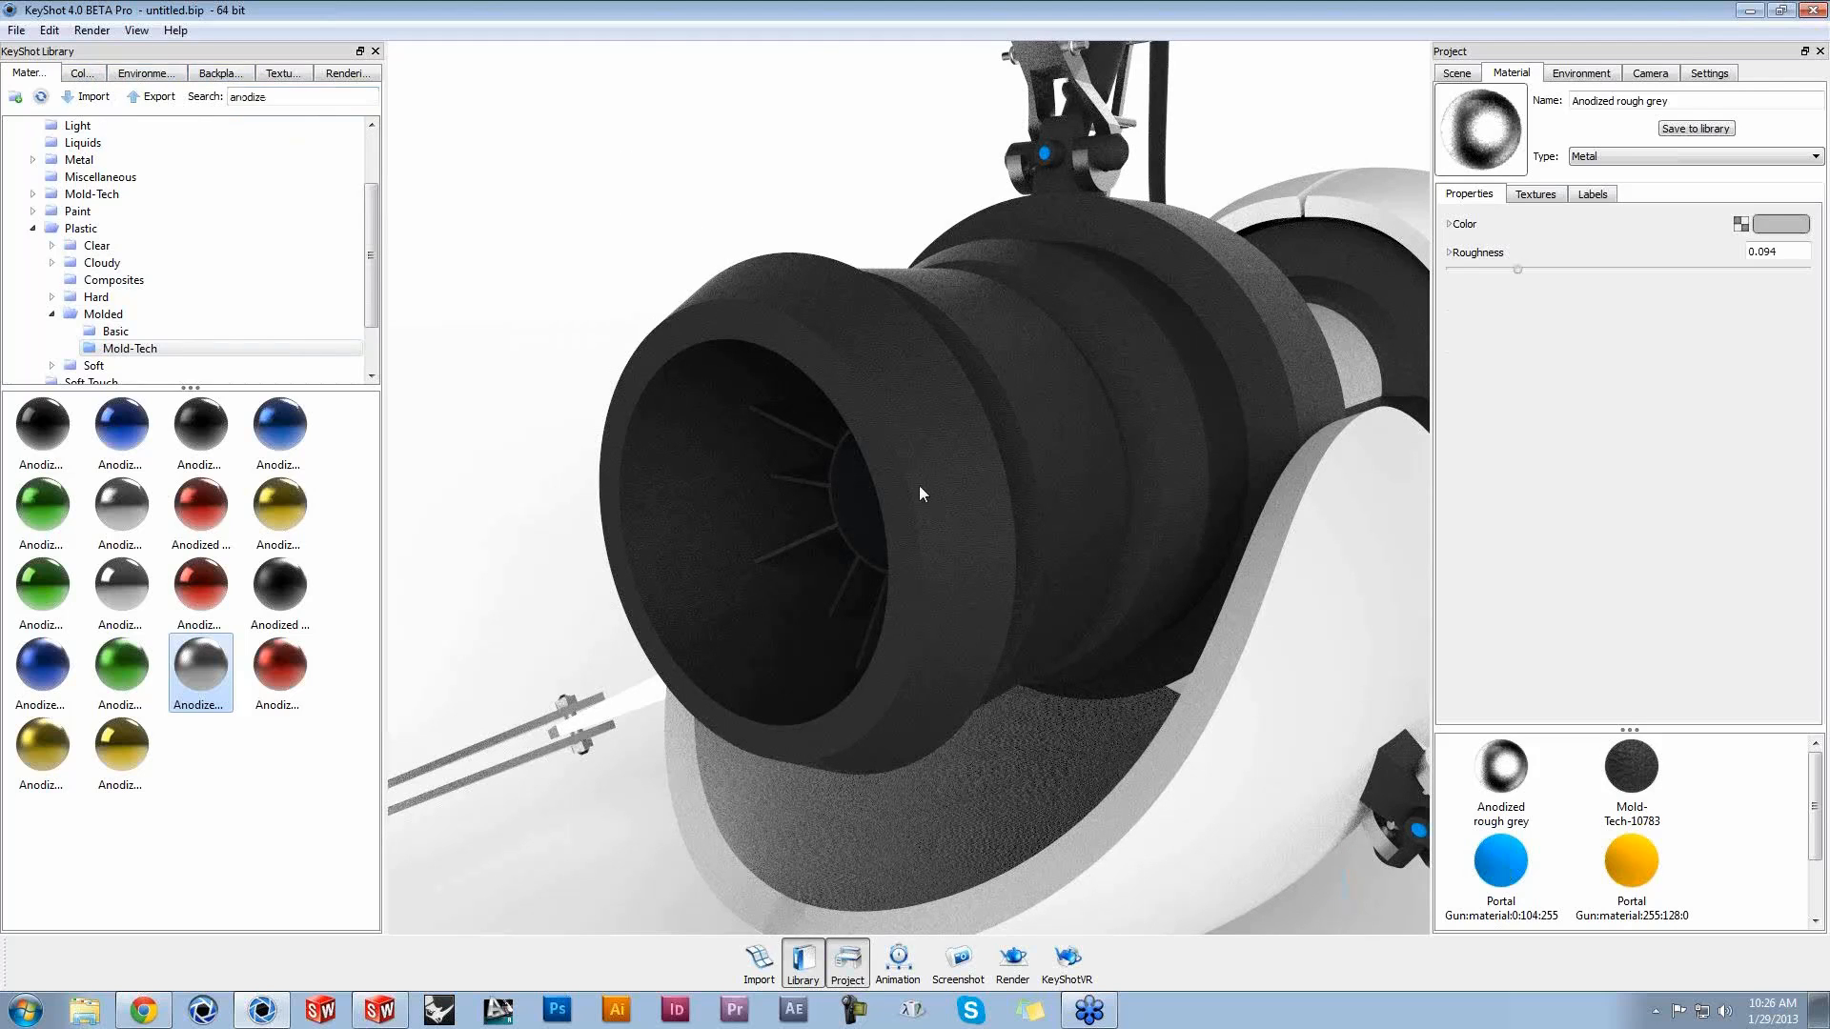
{"action": "left_click", "coordinate": [1555, 199]}
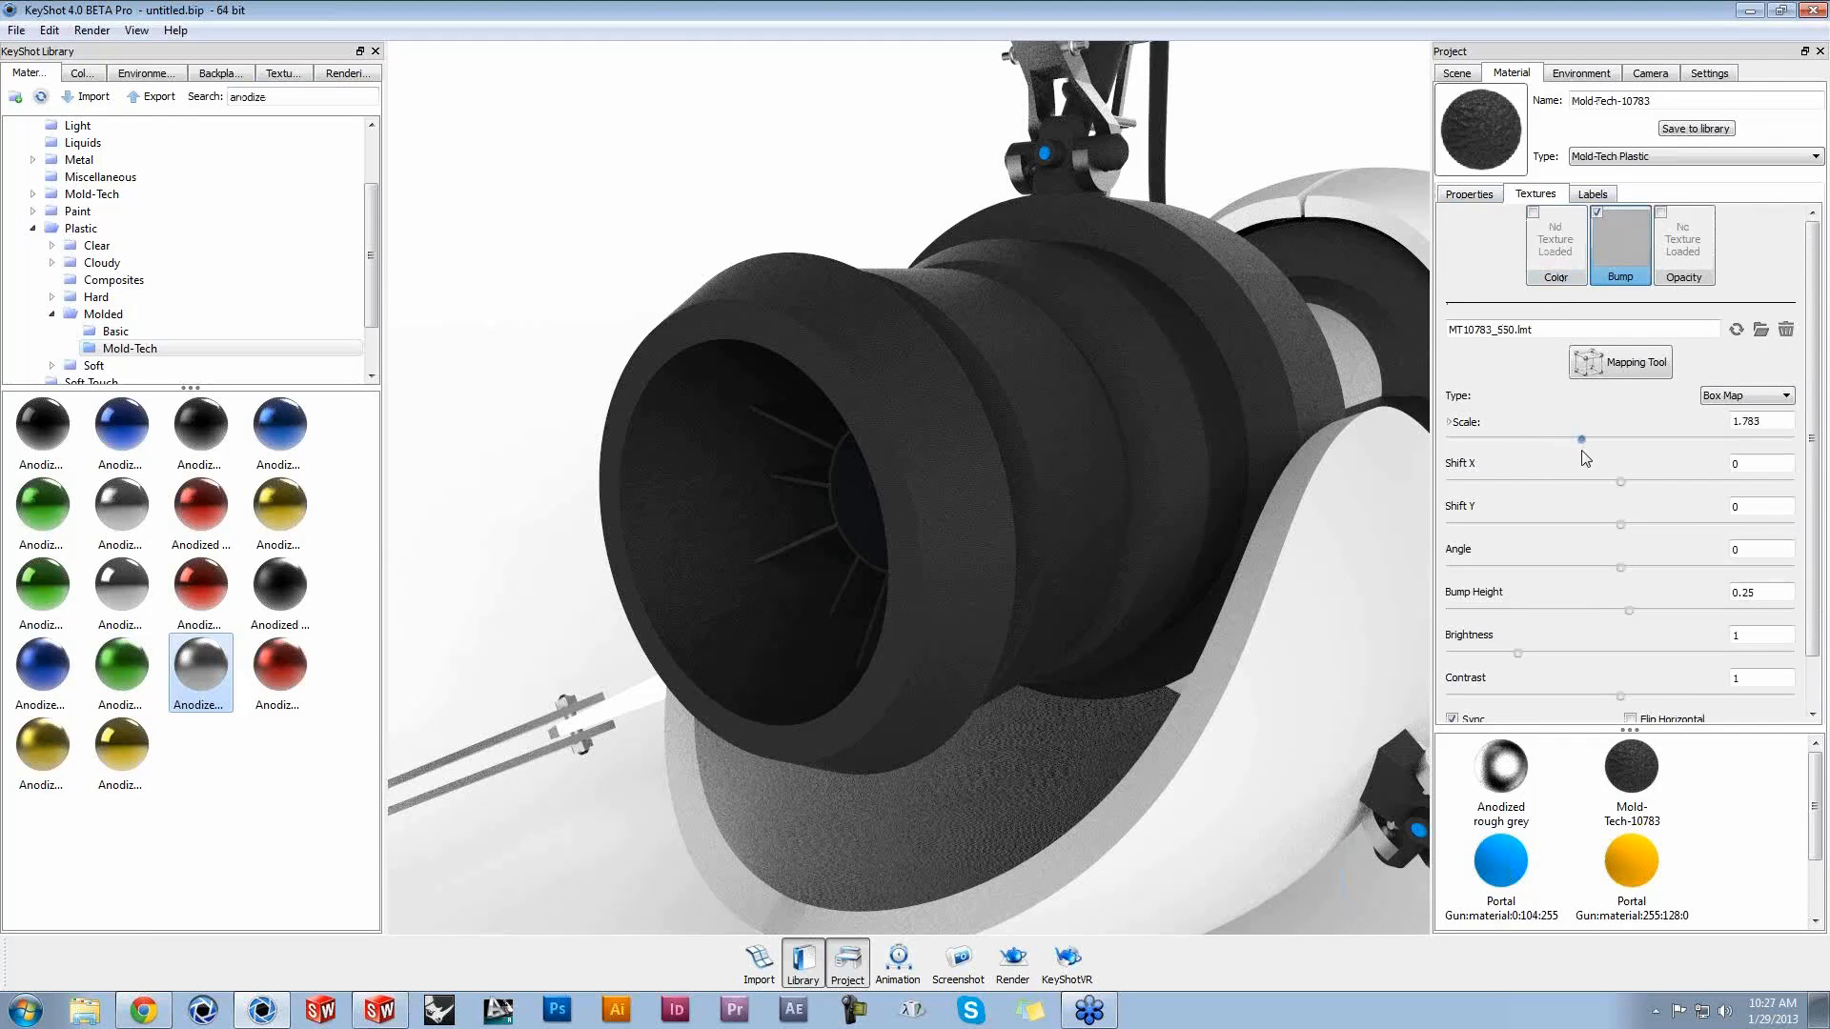
{"action": "left_click_drag", "start_coordinate": [1582, 451], "coordinate": [1606, 454]}
{"action": "left_click_drag", "start_coordinate": [740, 98], "coordinate": [856, 298]}
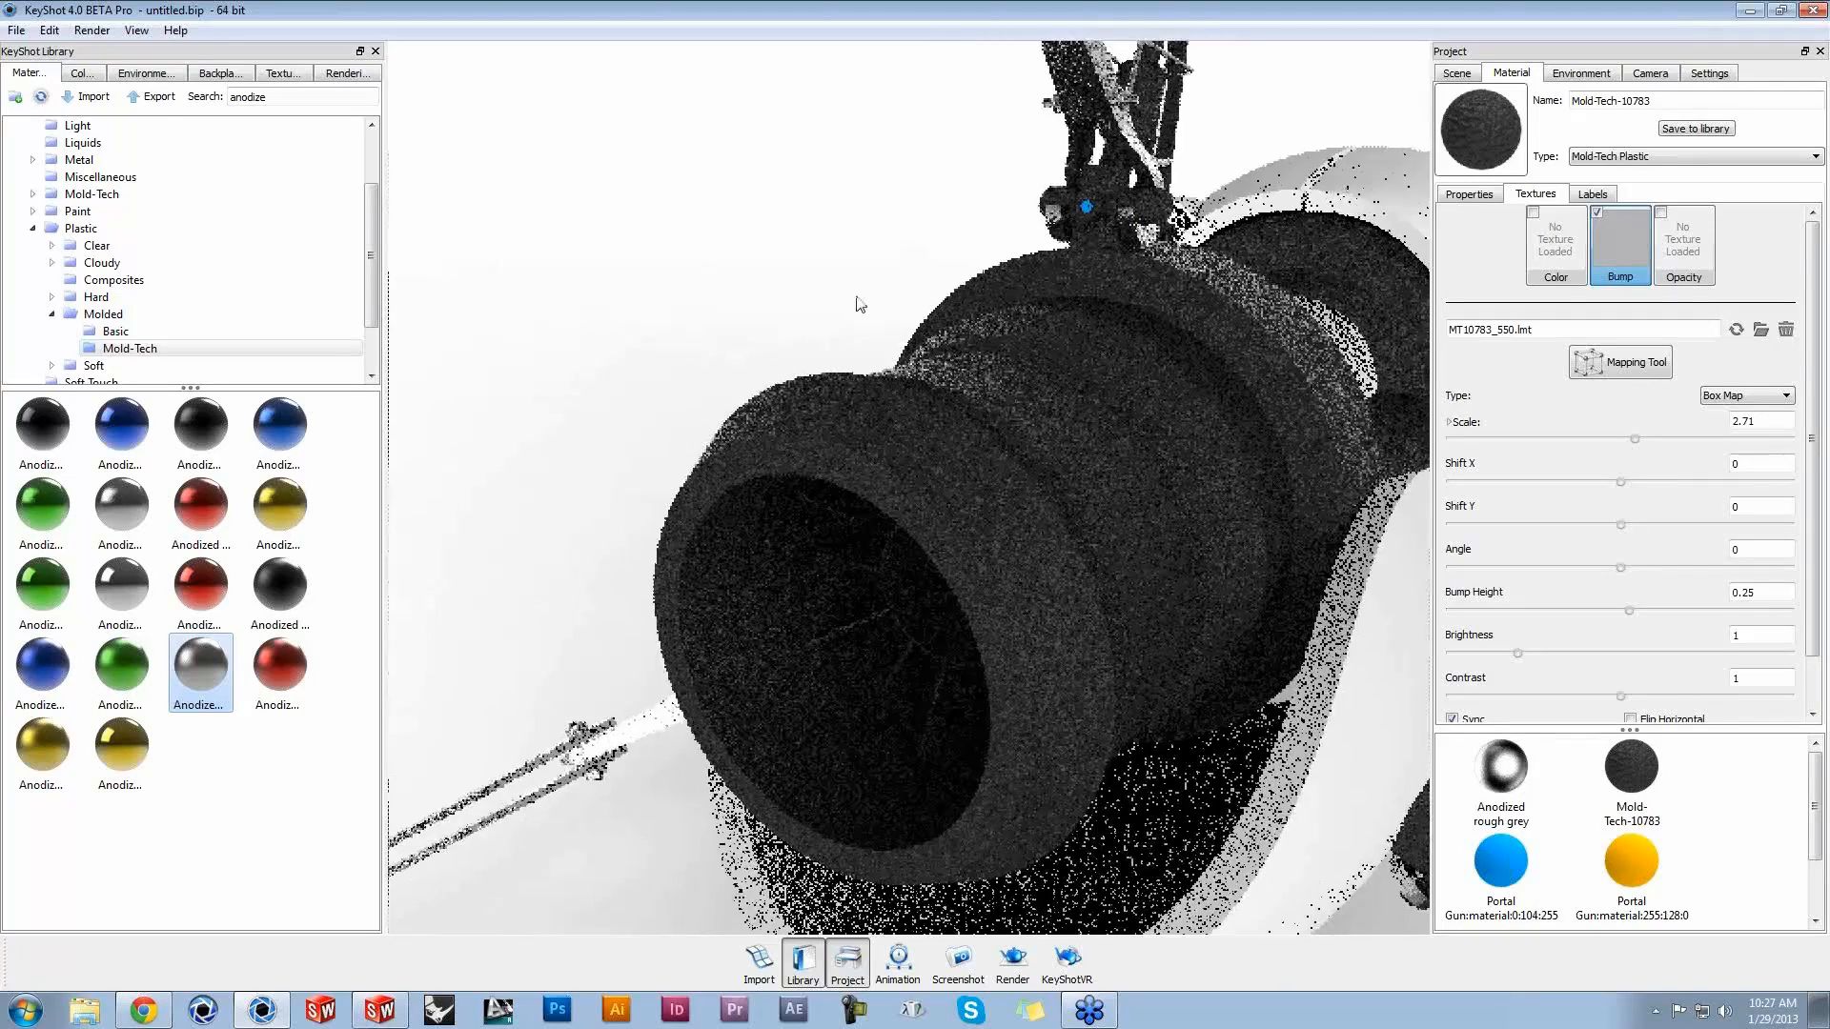
{"action": "left_click", "coordinate": [1448, 194]}
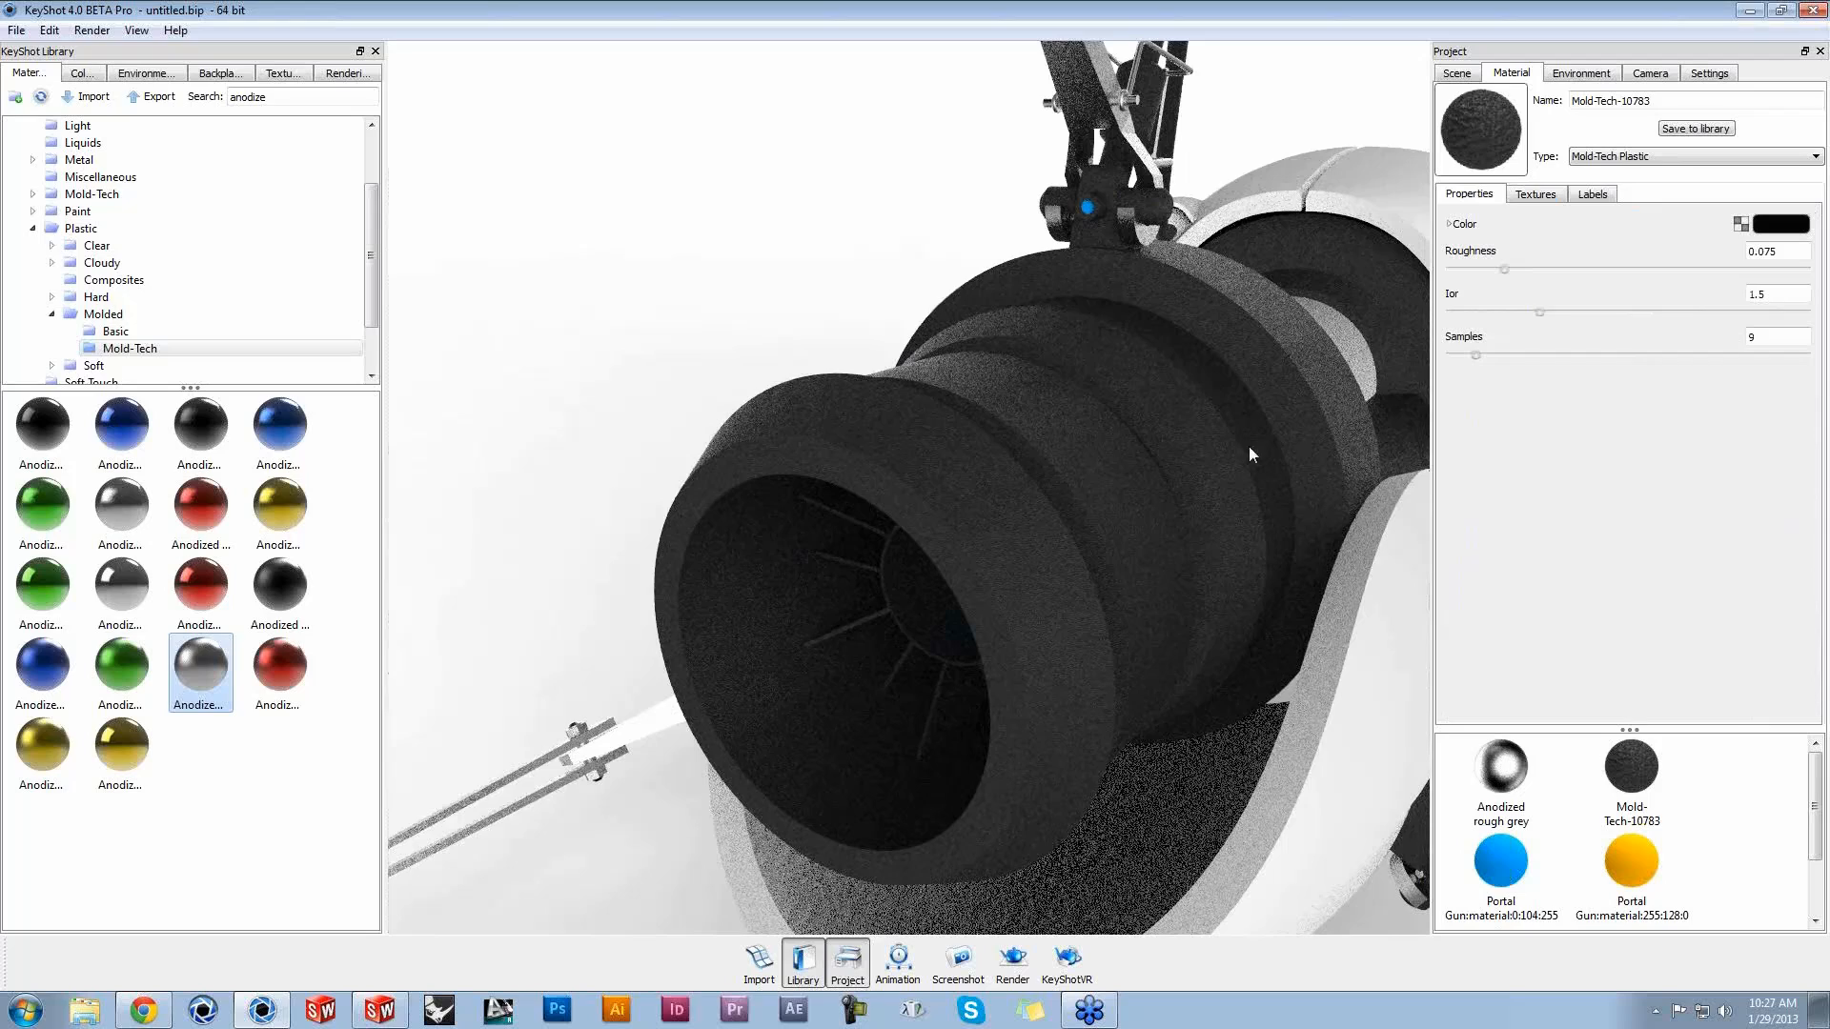
Step: Change the white outer shell's material type from Diffuse to Translucent
{"action": "scroll", "coordinate": [1258, 463], "scroll_direction": "down", "scroll_amount": 5}
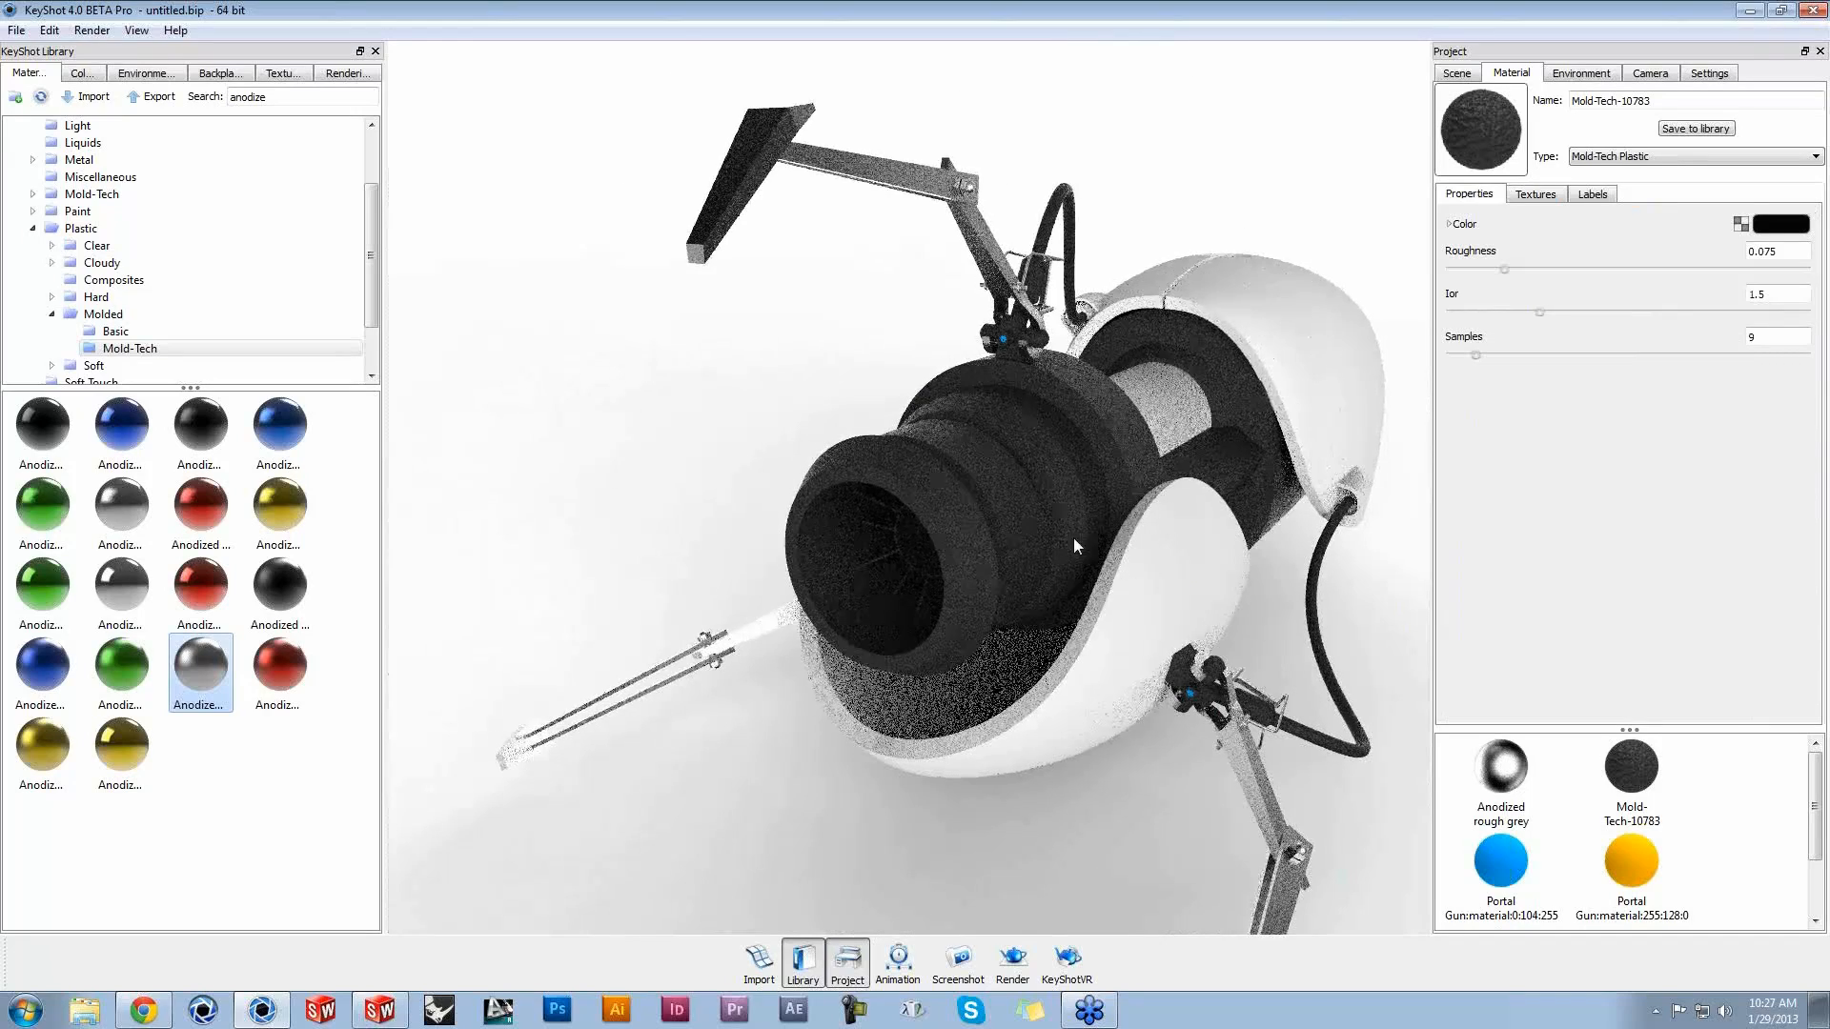
{"action": "middle_click_drag", "start_coordinate": [1073, 538], "coordinate": [979, 444]}
{"action": "double_click", "coordinate": [1080, 476]}
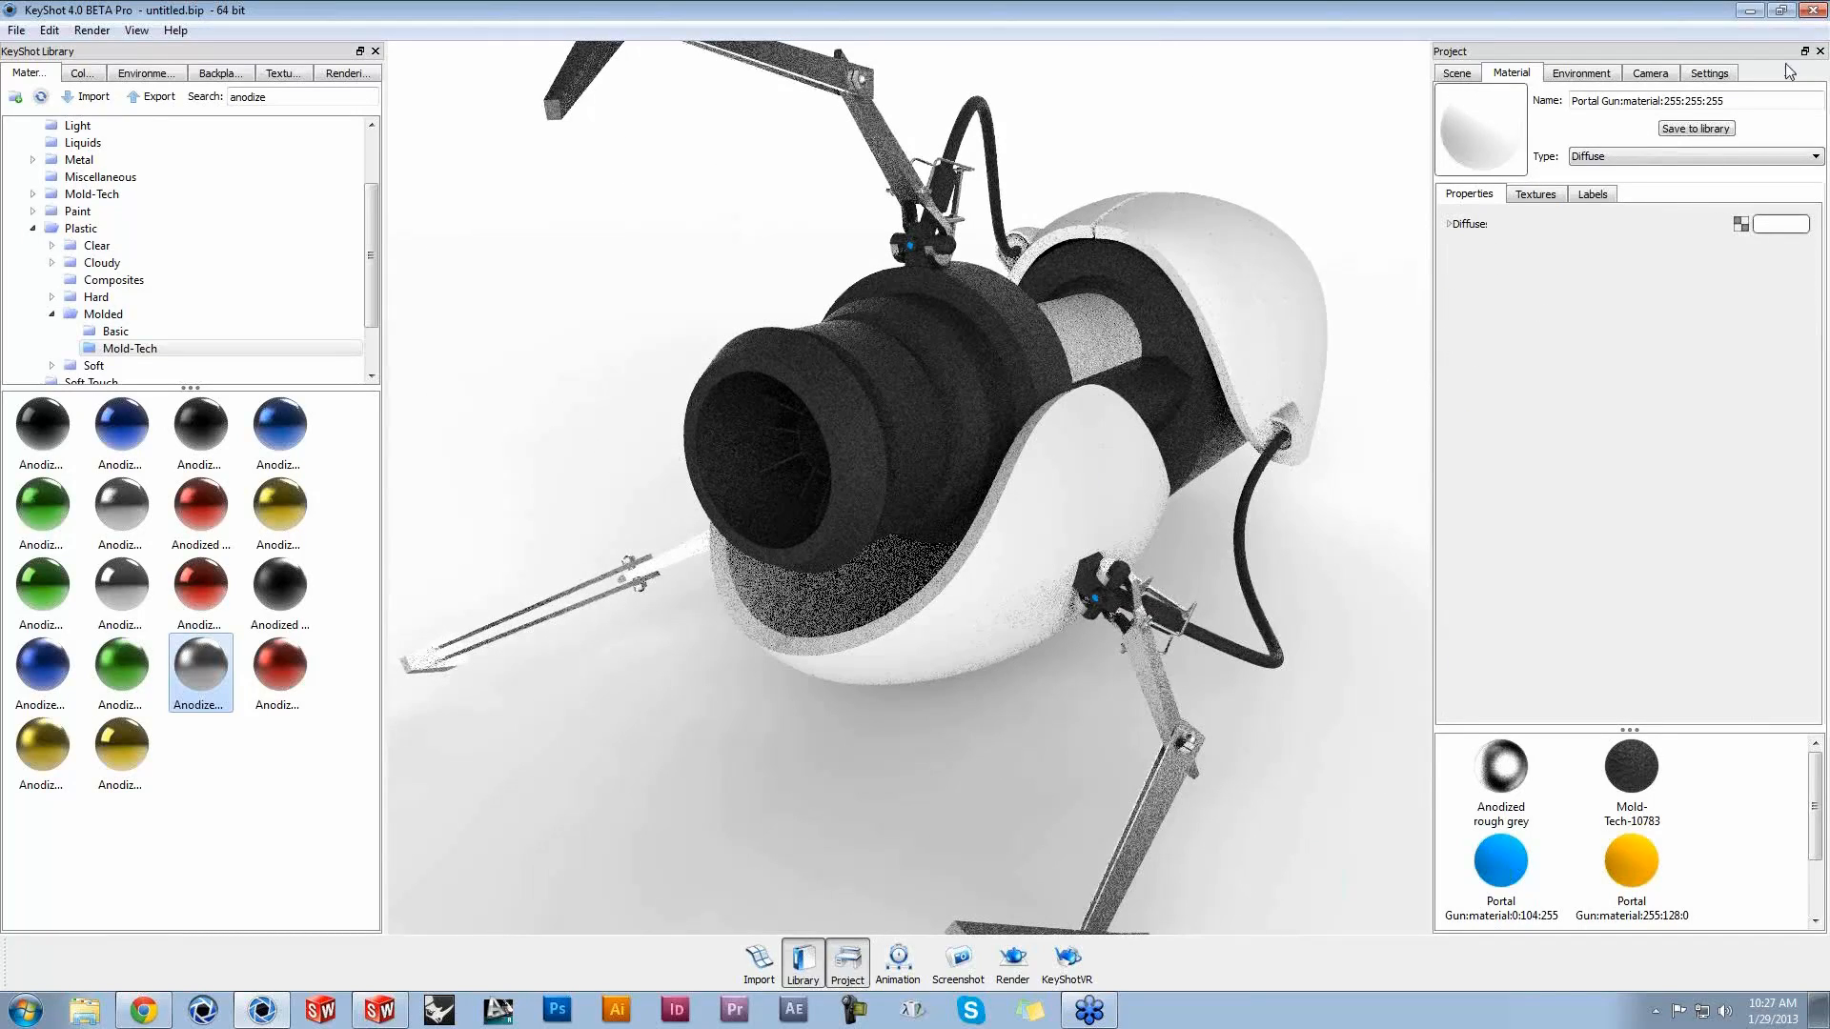
{"action": "left_click", "coordinate": [1625, 157]}
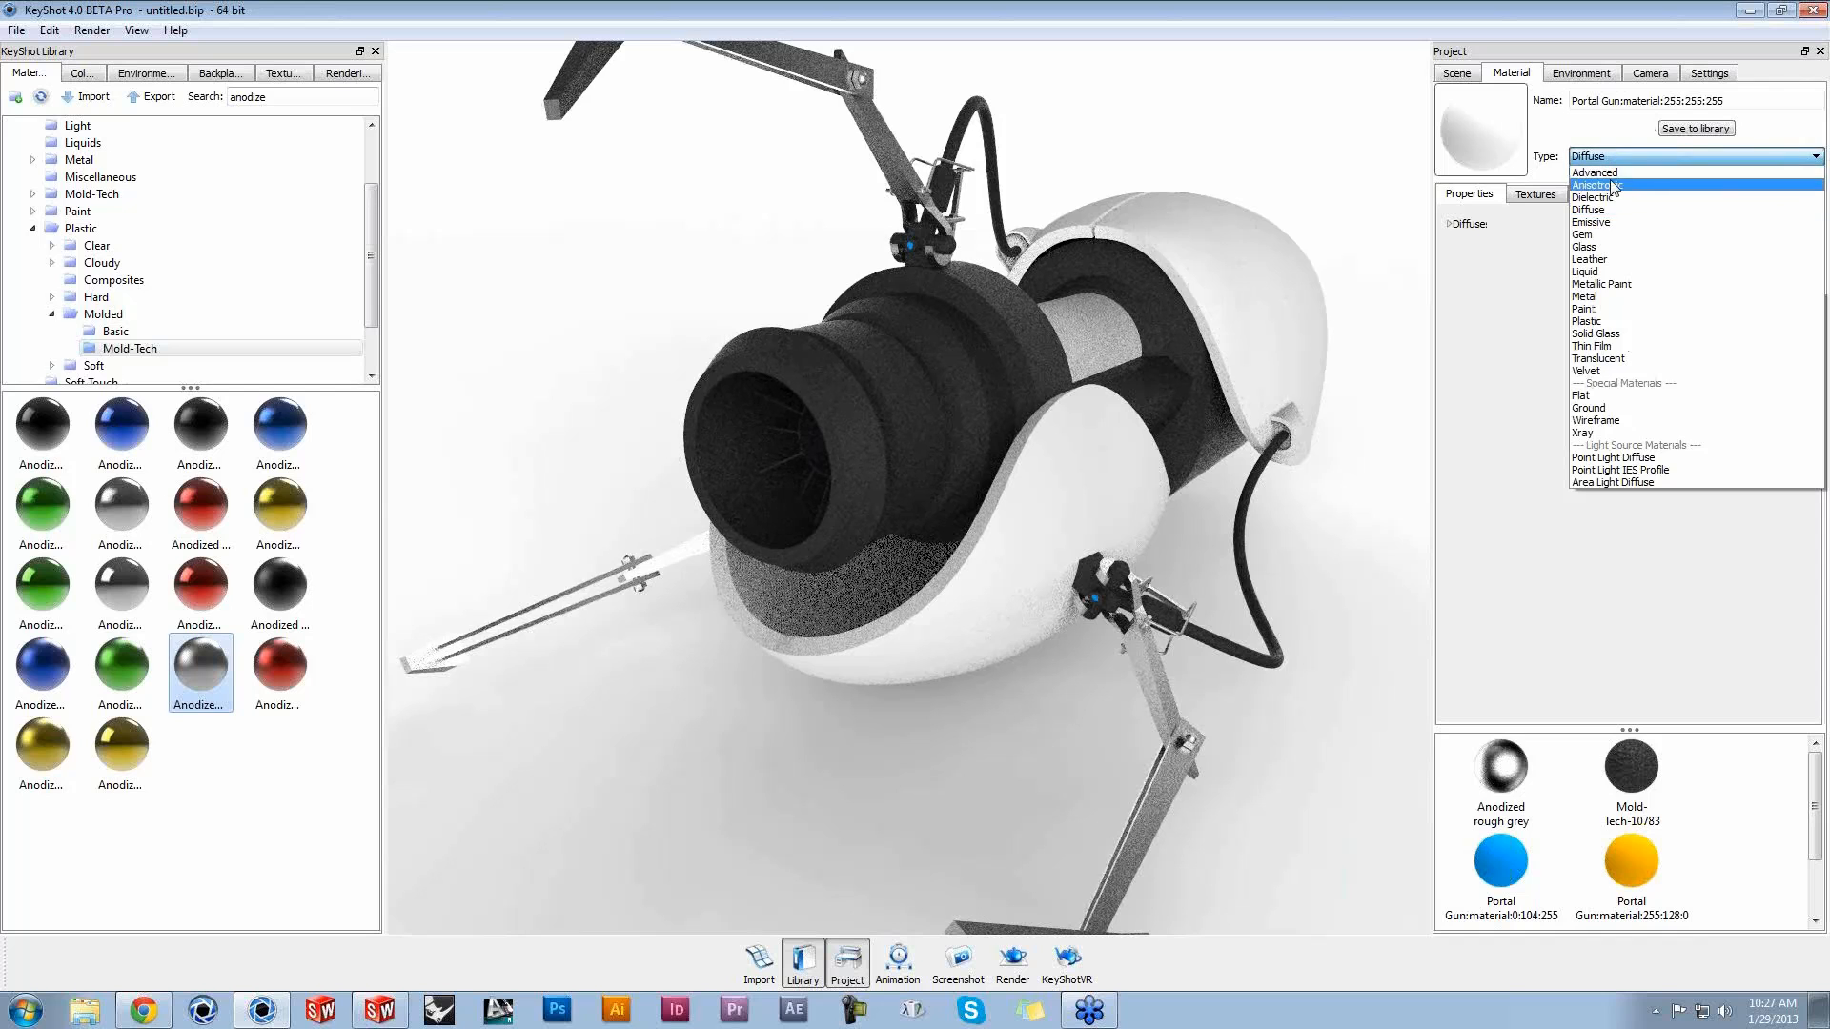
{"action": "left_click", "coordinate": [1611, 358]}
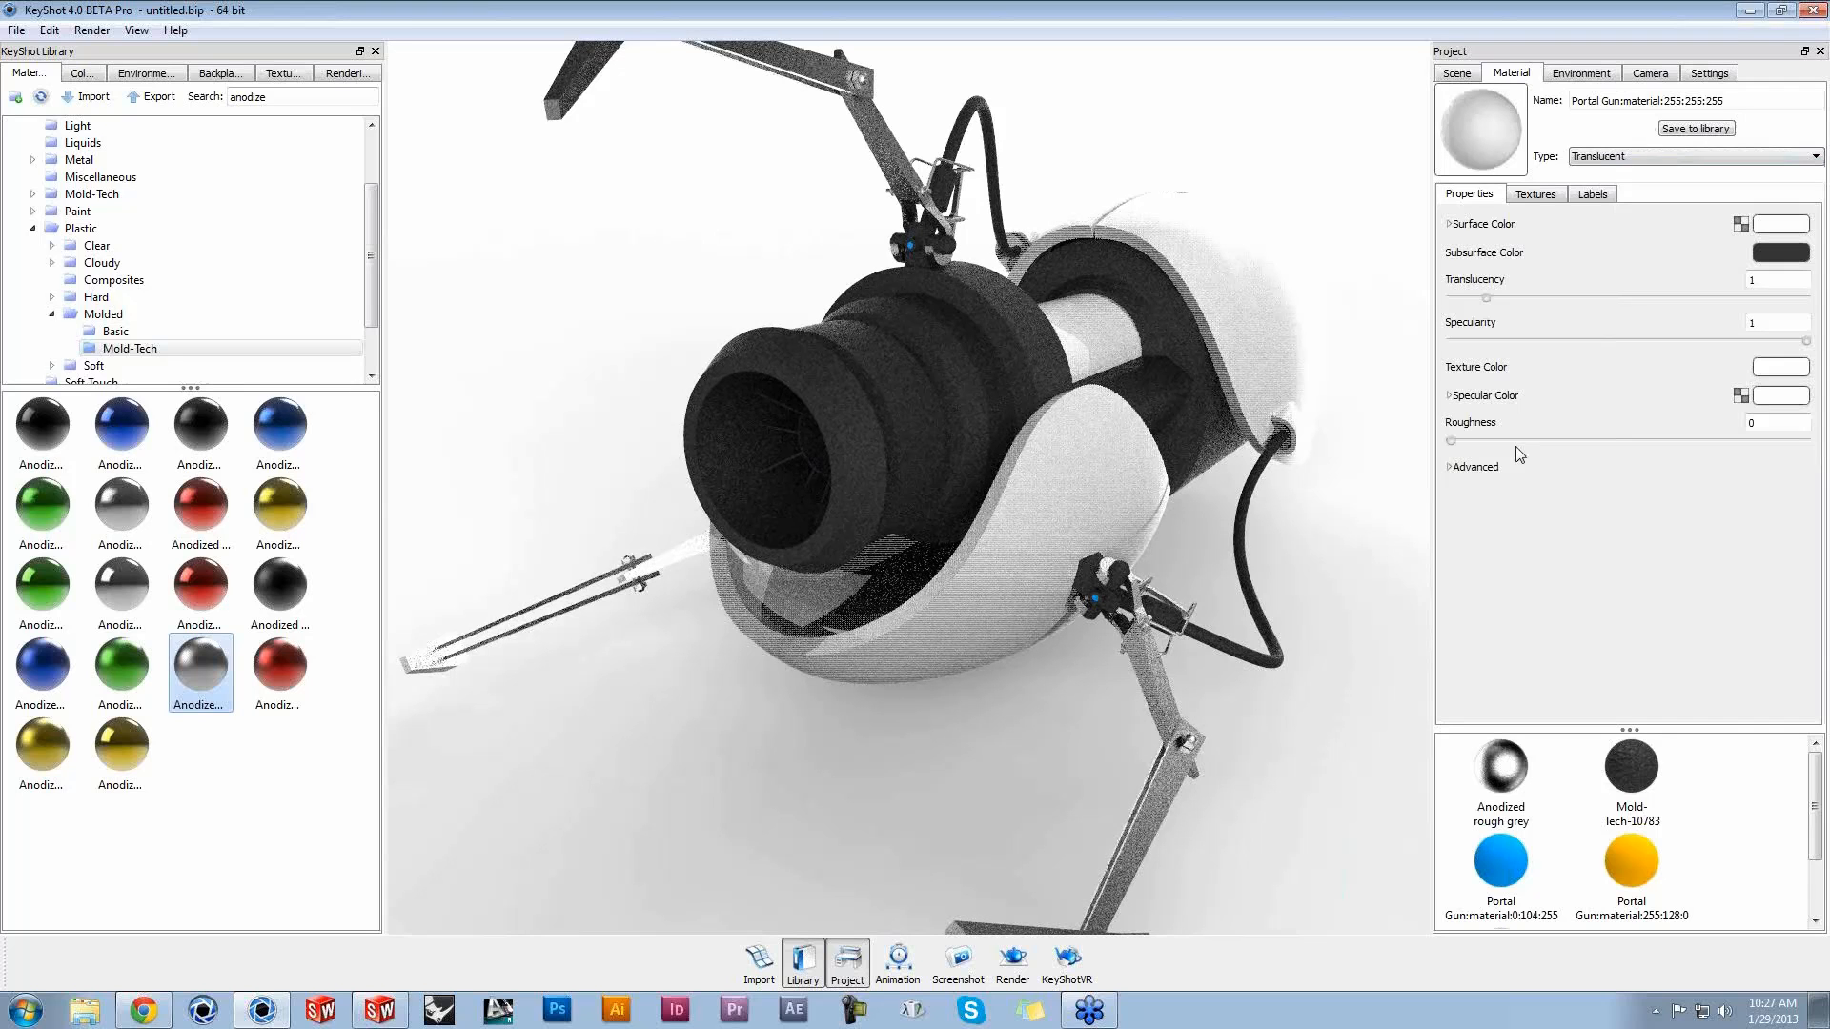
{"action": "left_click", "coordinate": [1536, 193]}
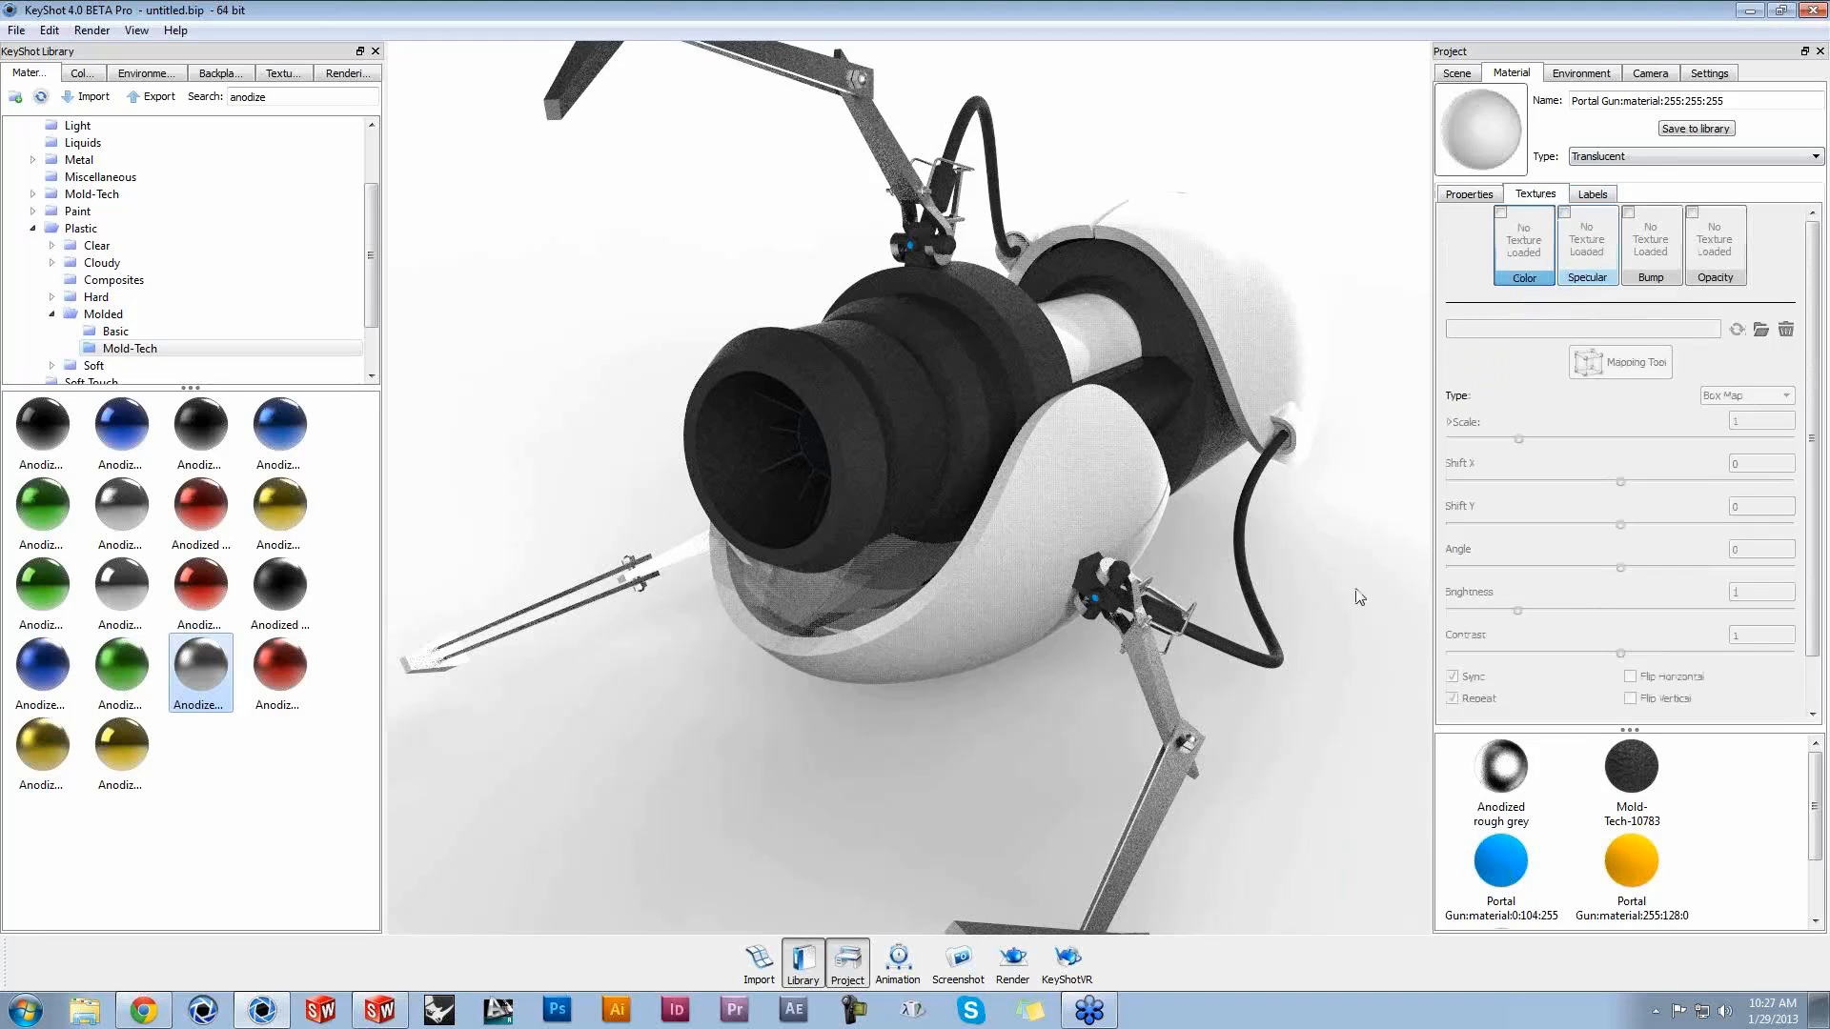
{"action": "left_click_drag", "start_coordinate": [1341, 627], "coordinate": [1316, 595]}
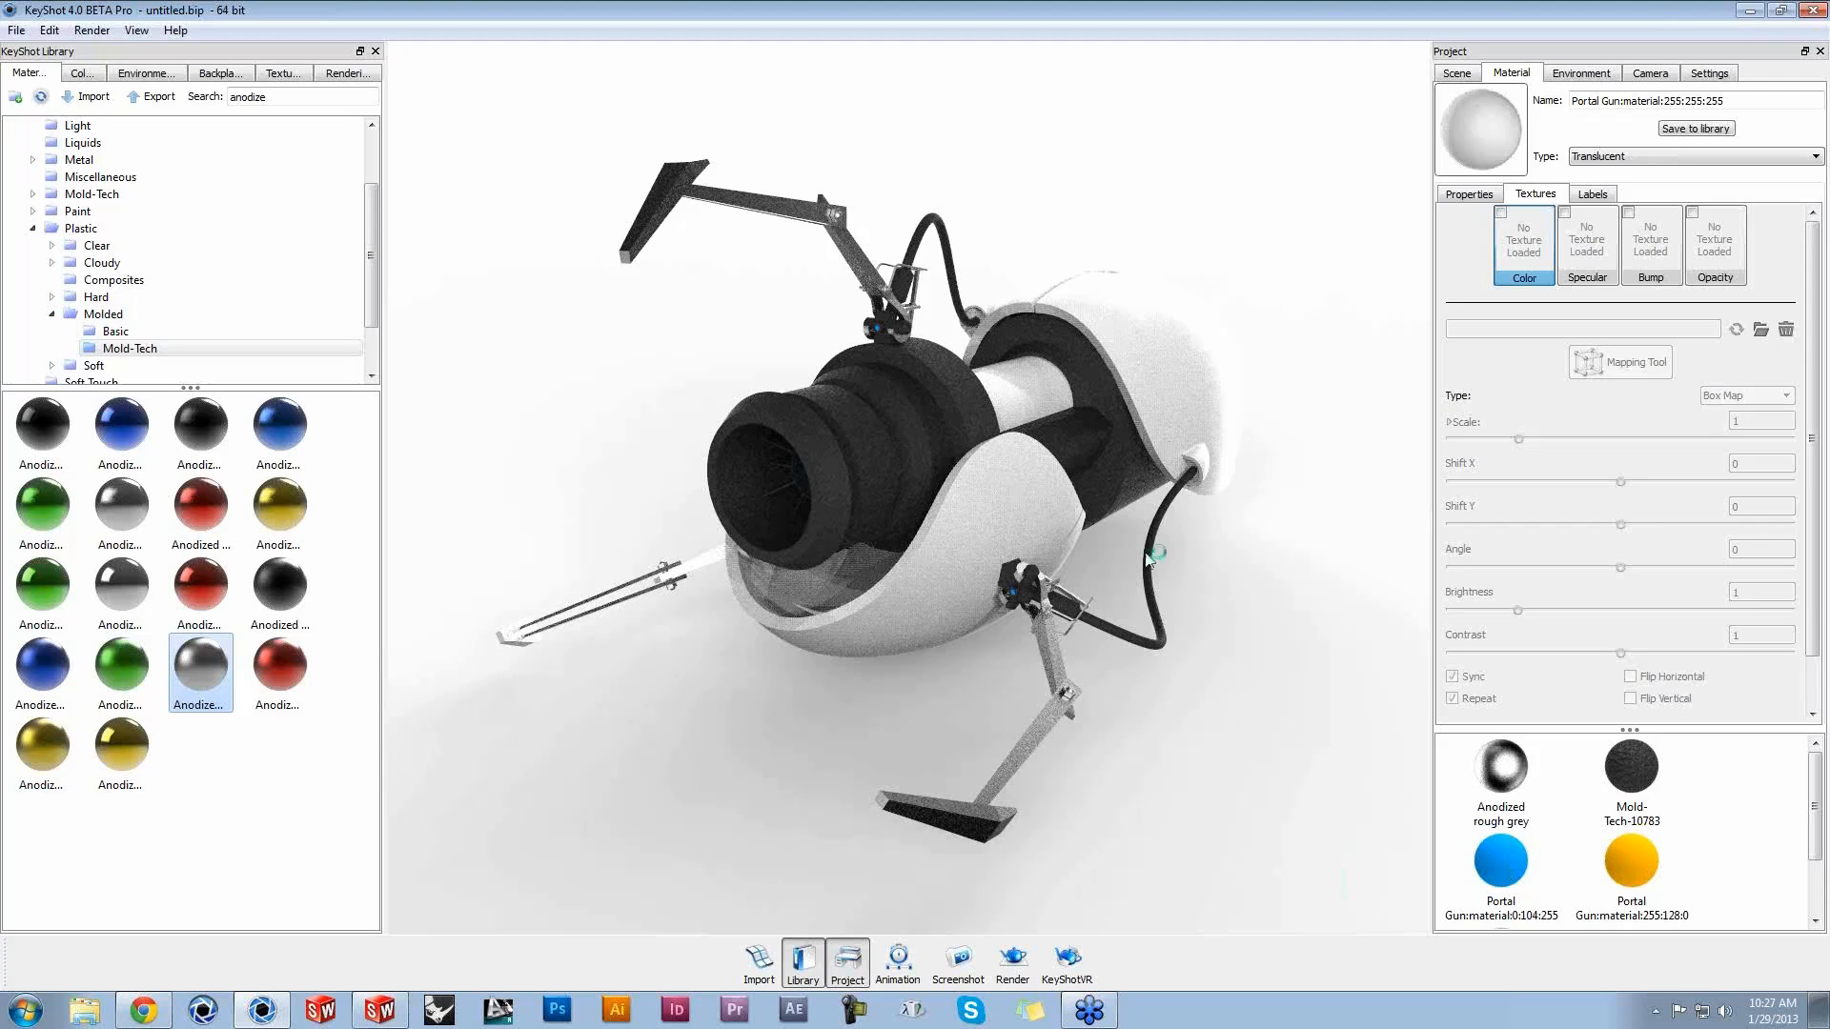
Step: Unlink the central tube's material from the white shell and set its type to Glass
{"action": "left_click_drag", "start_coordinate": [1171, 686], "coordinate": [1010, 405]}
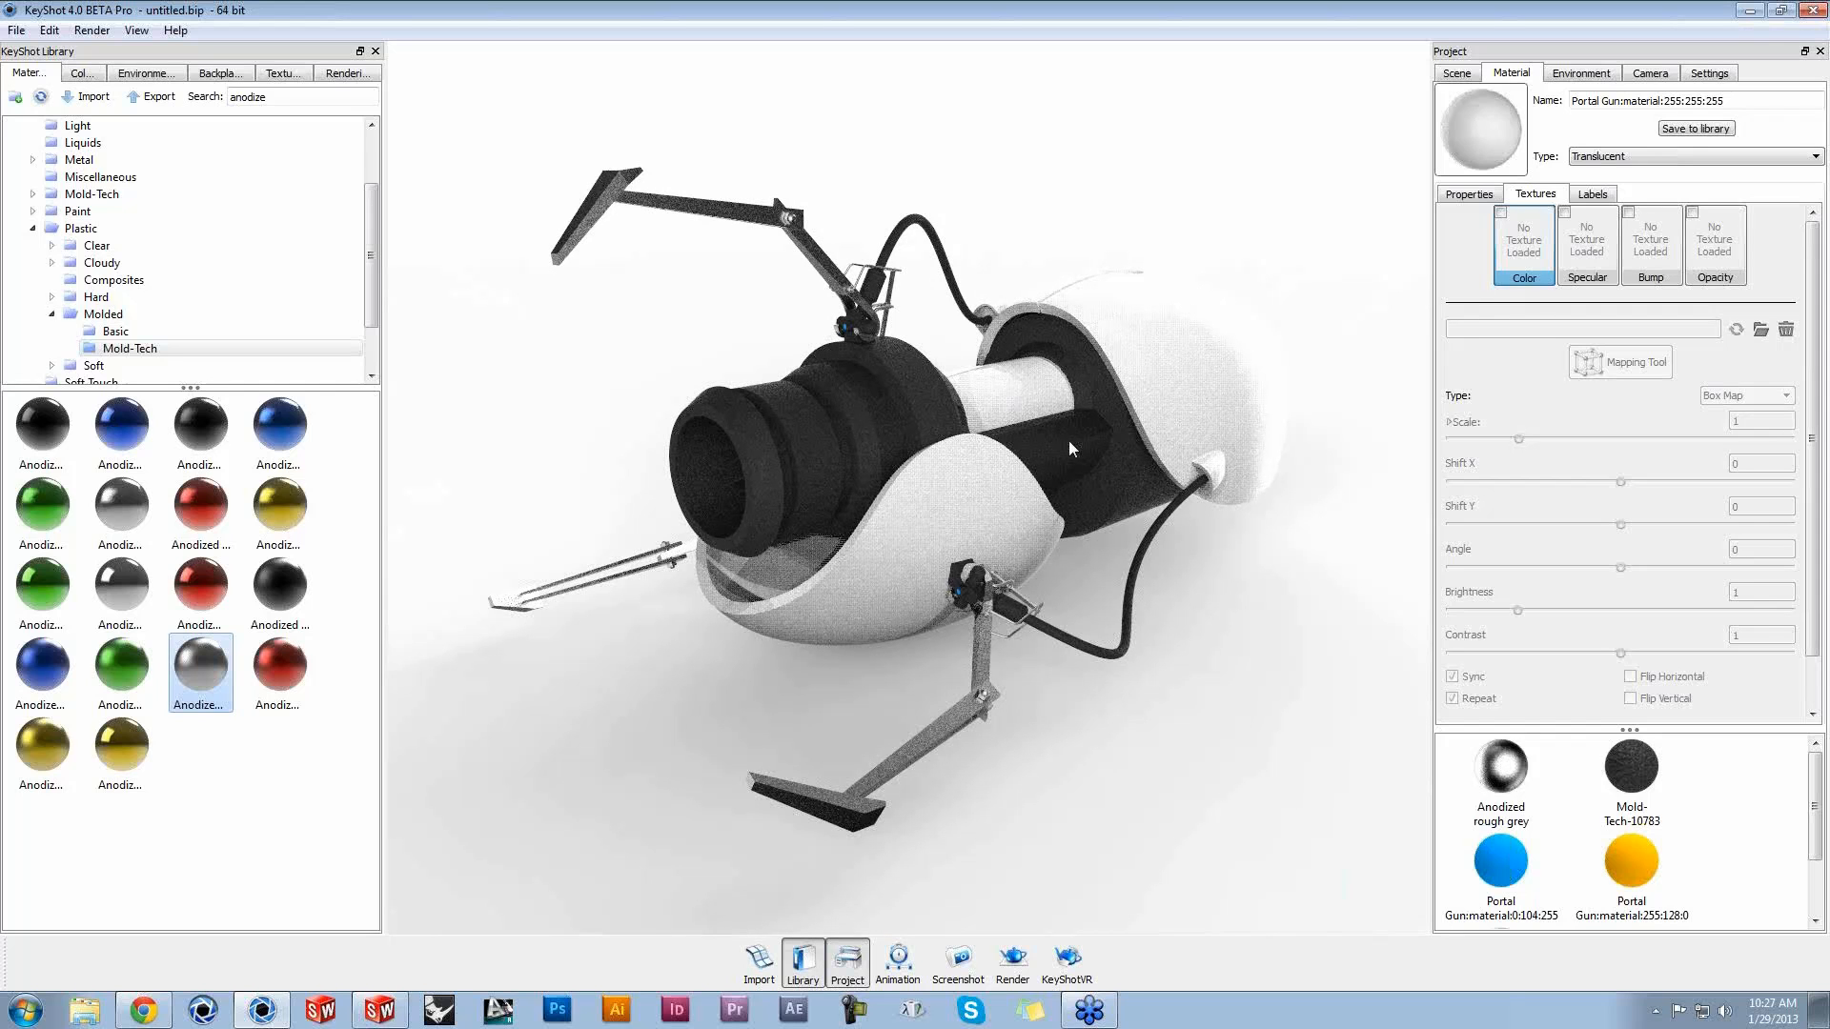
{"action": "right_click", "coordinate": [1020, 410]}
{"action": "left_click", "coordinate": [1111, 464]}
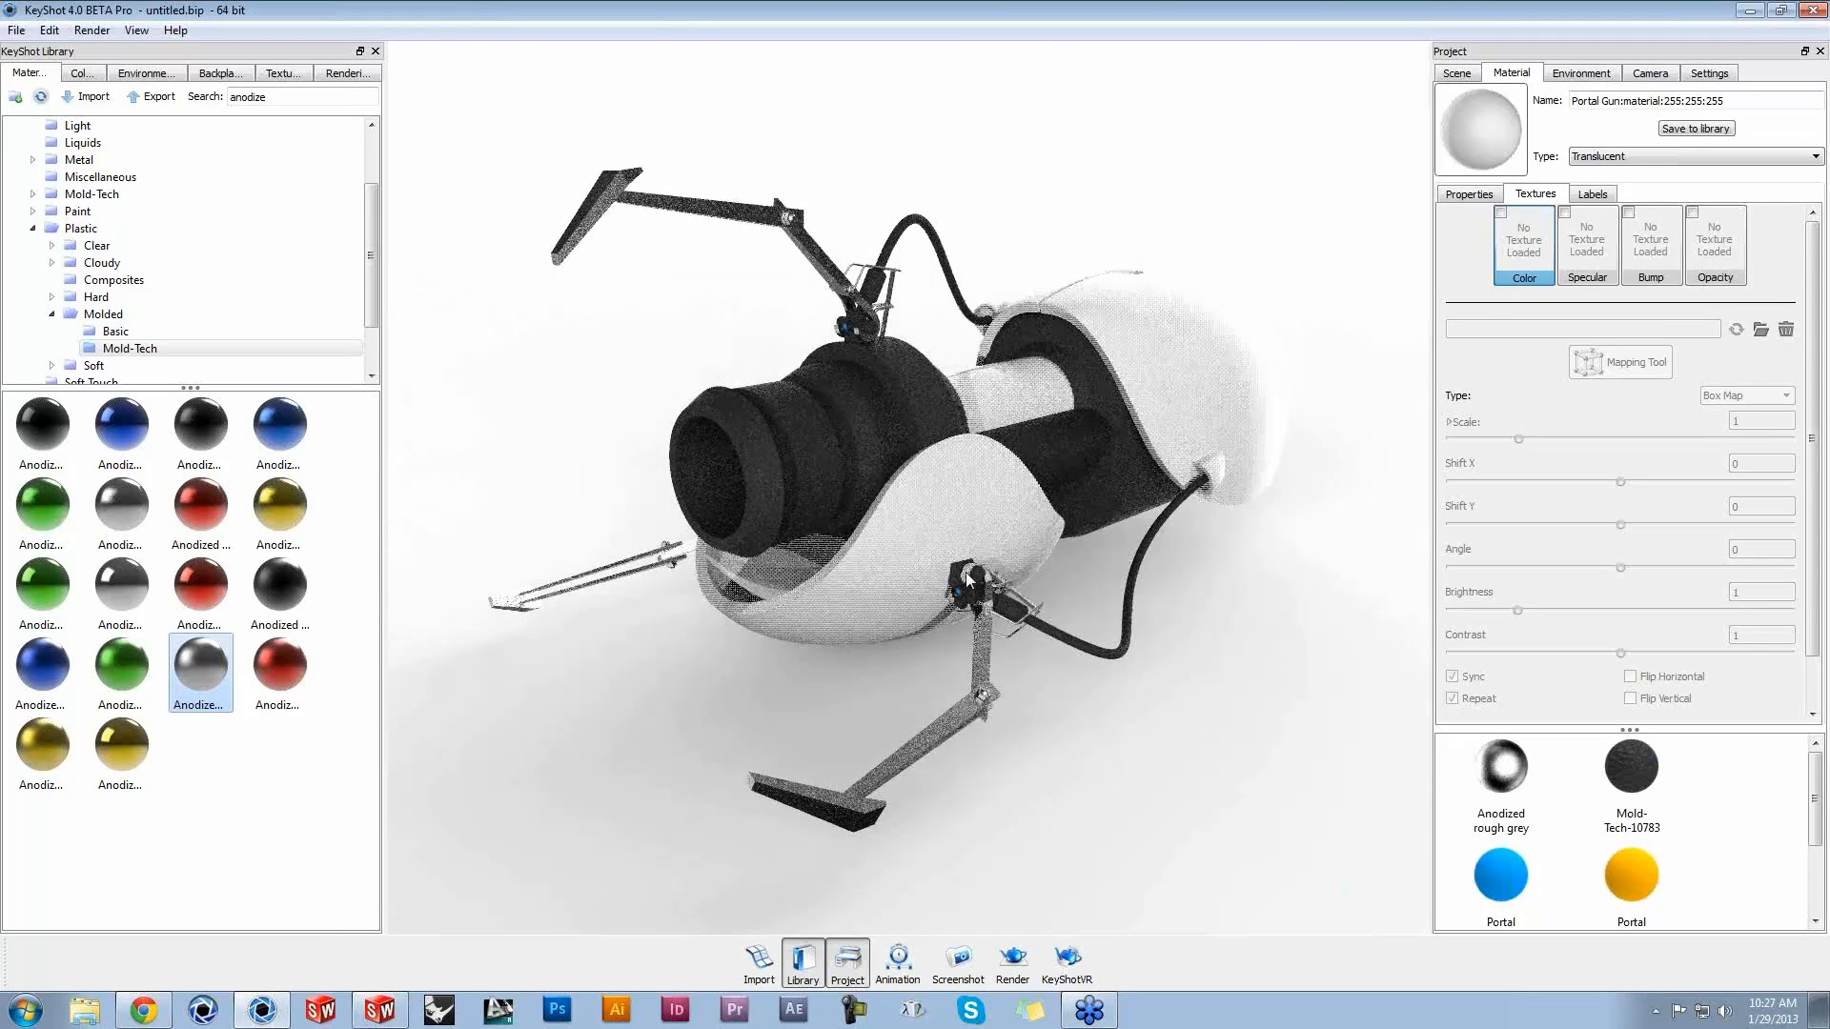
{"action": "double_click", "coordinate": [987, 394]}
{"action": "left_click", "coordinate": [1625, 158]}
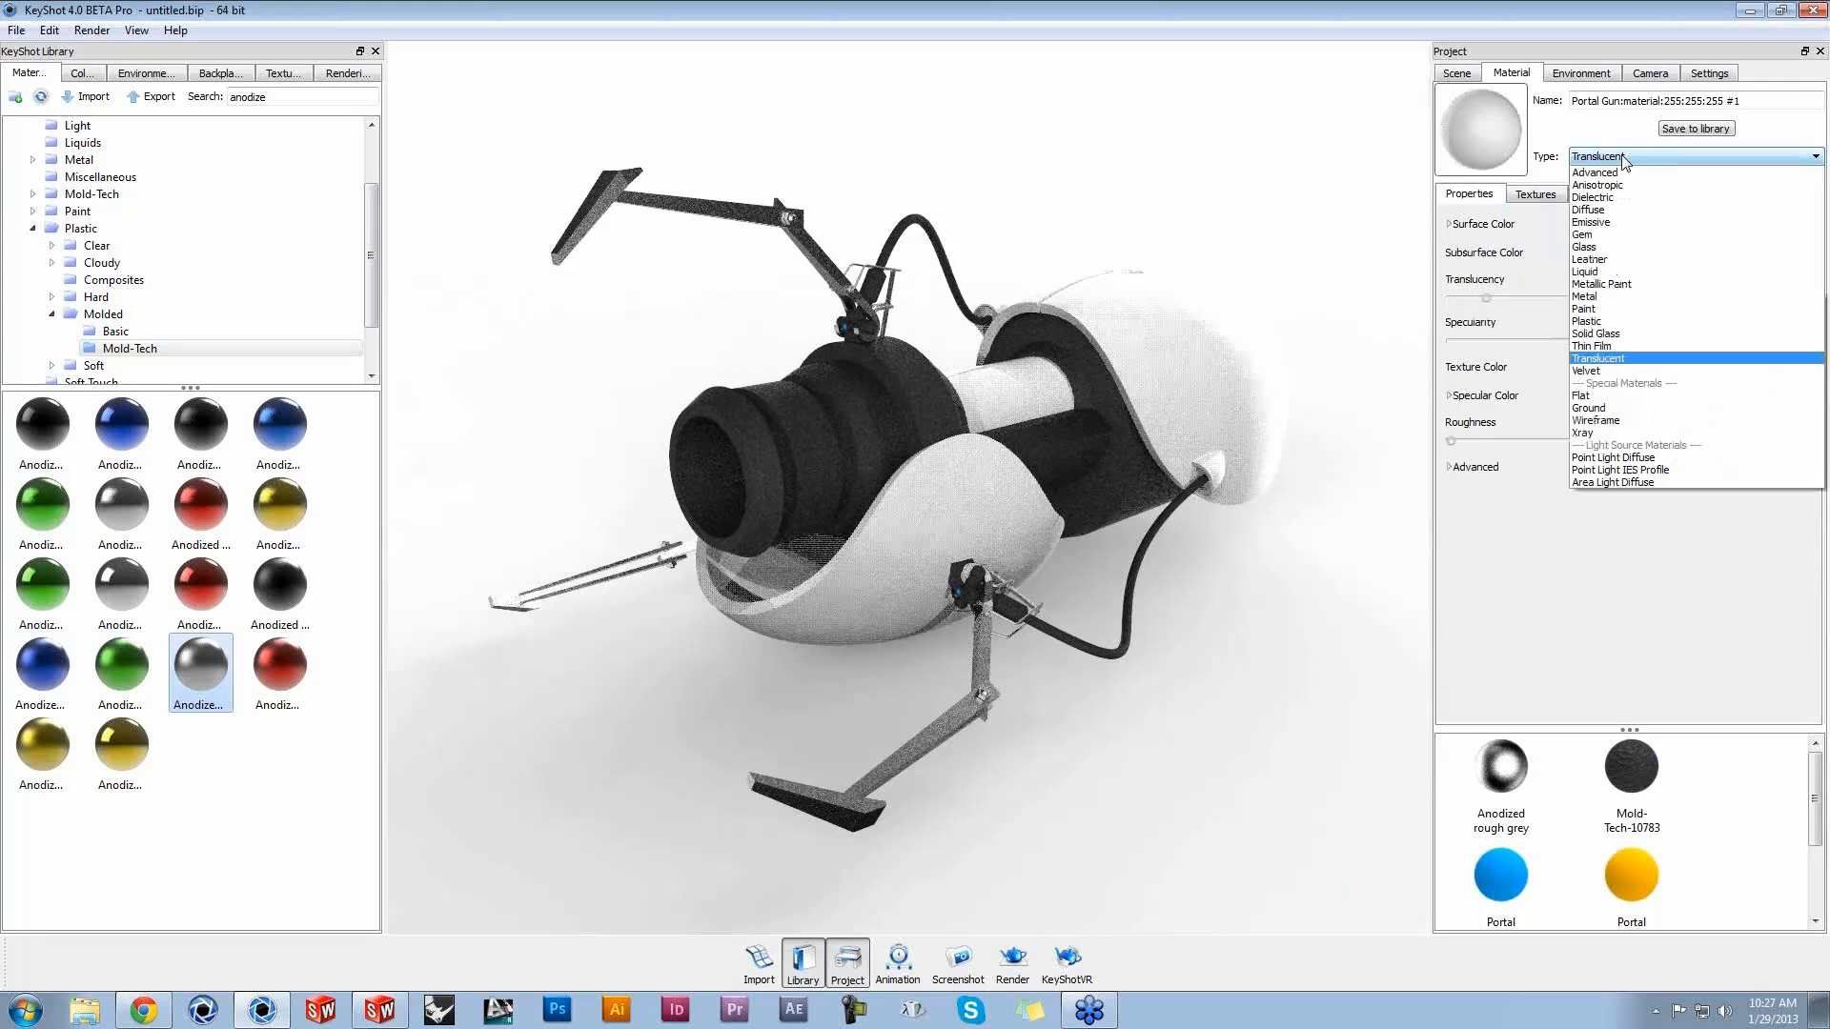
{"action": "left_click", "coordinate": [1590, 247]}
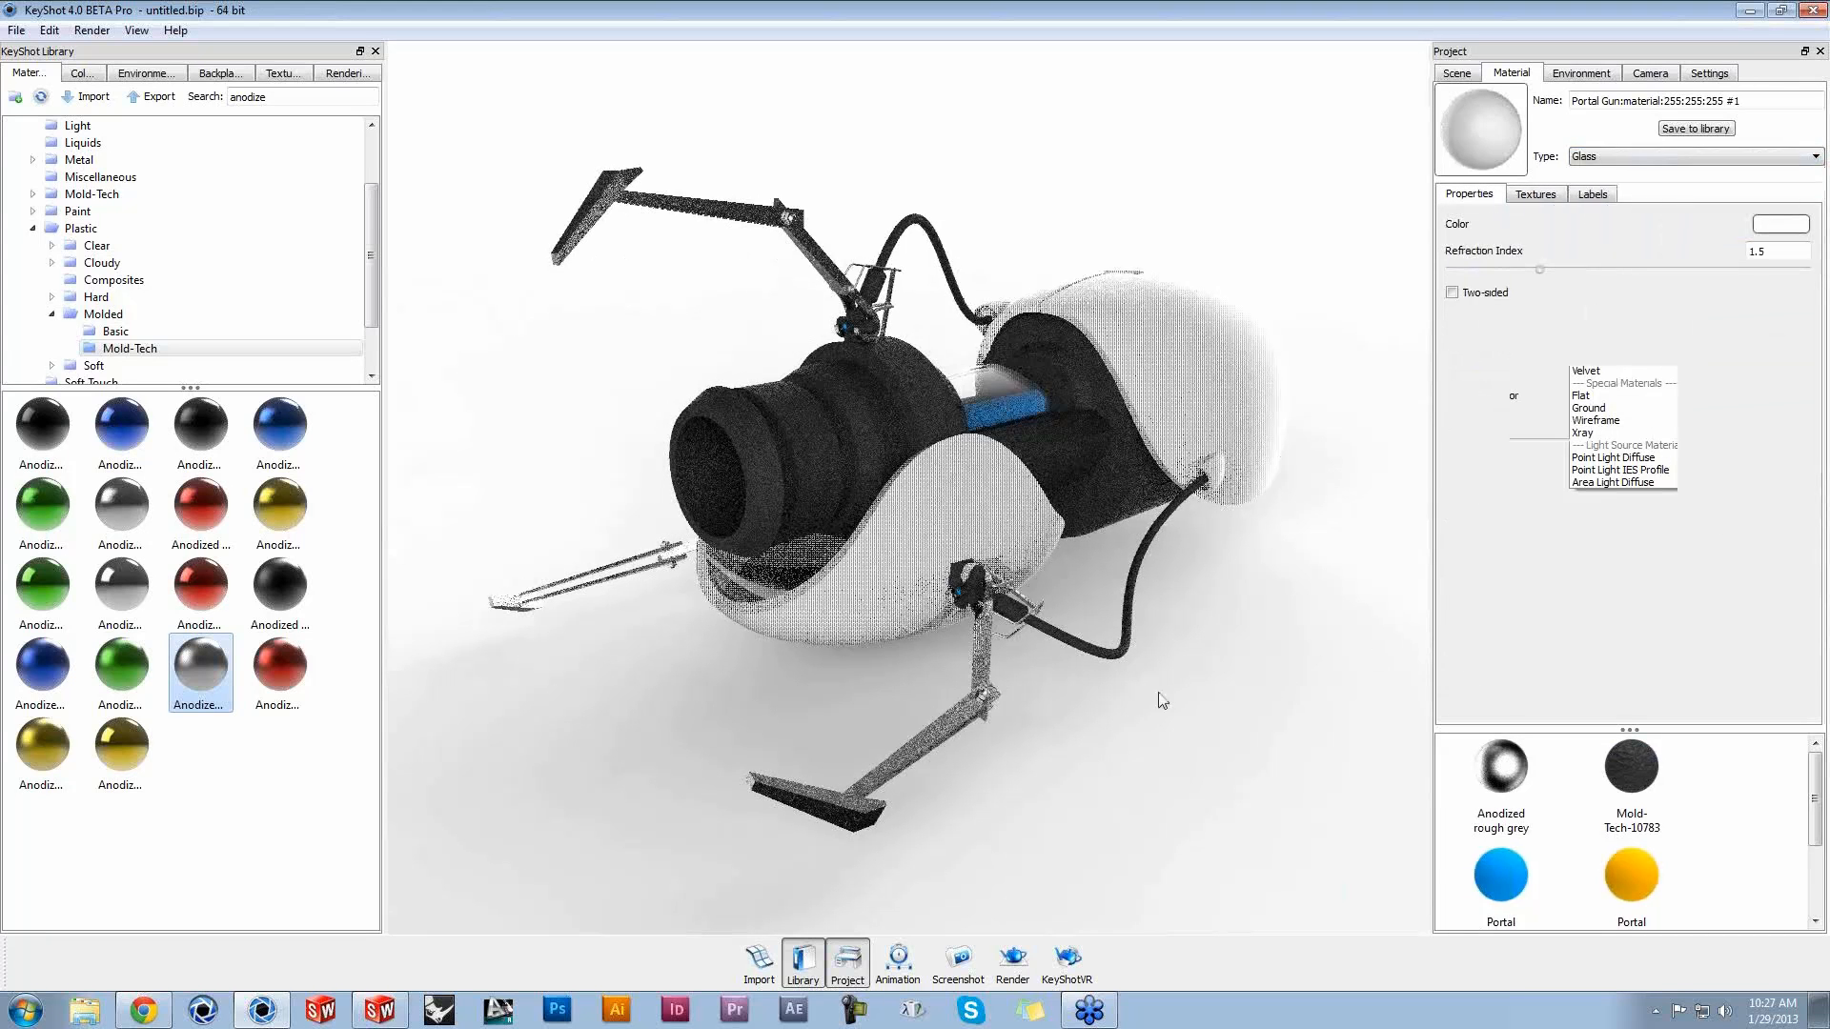
{"action": "left_click_drag", "start_coordinate": [1162, 700], "coordinate": [1182, 758]}
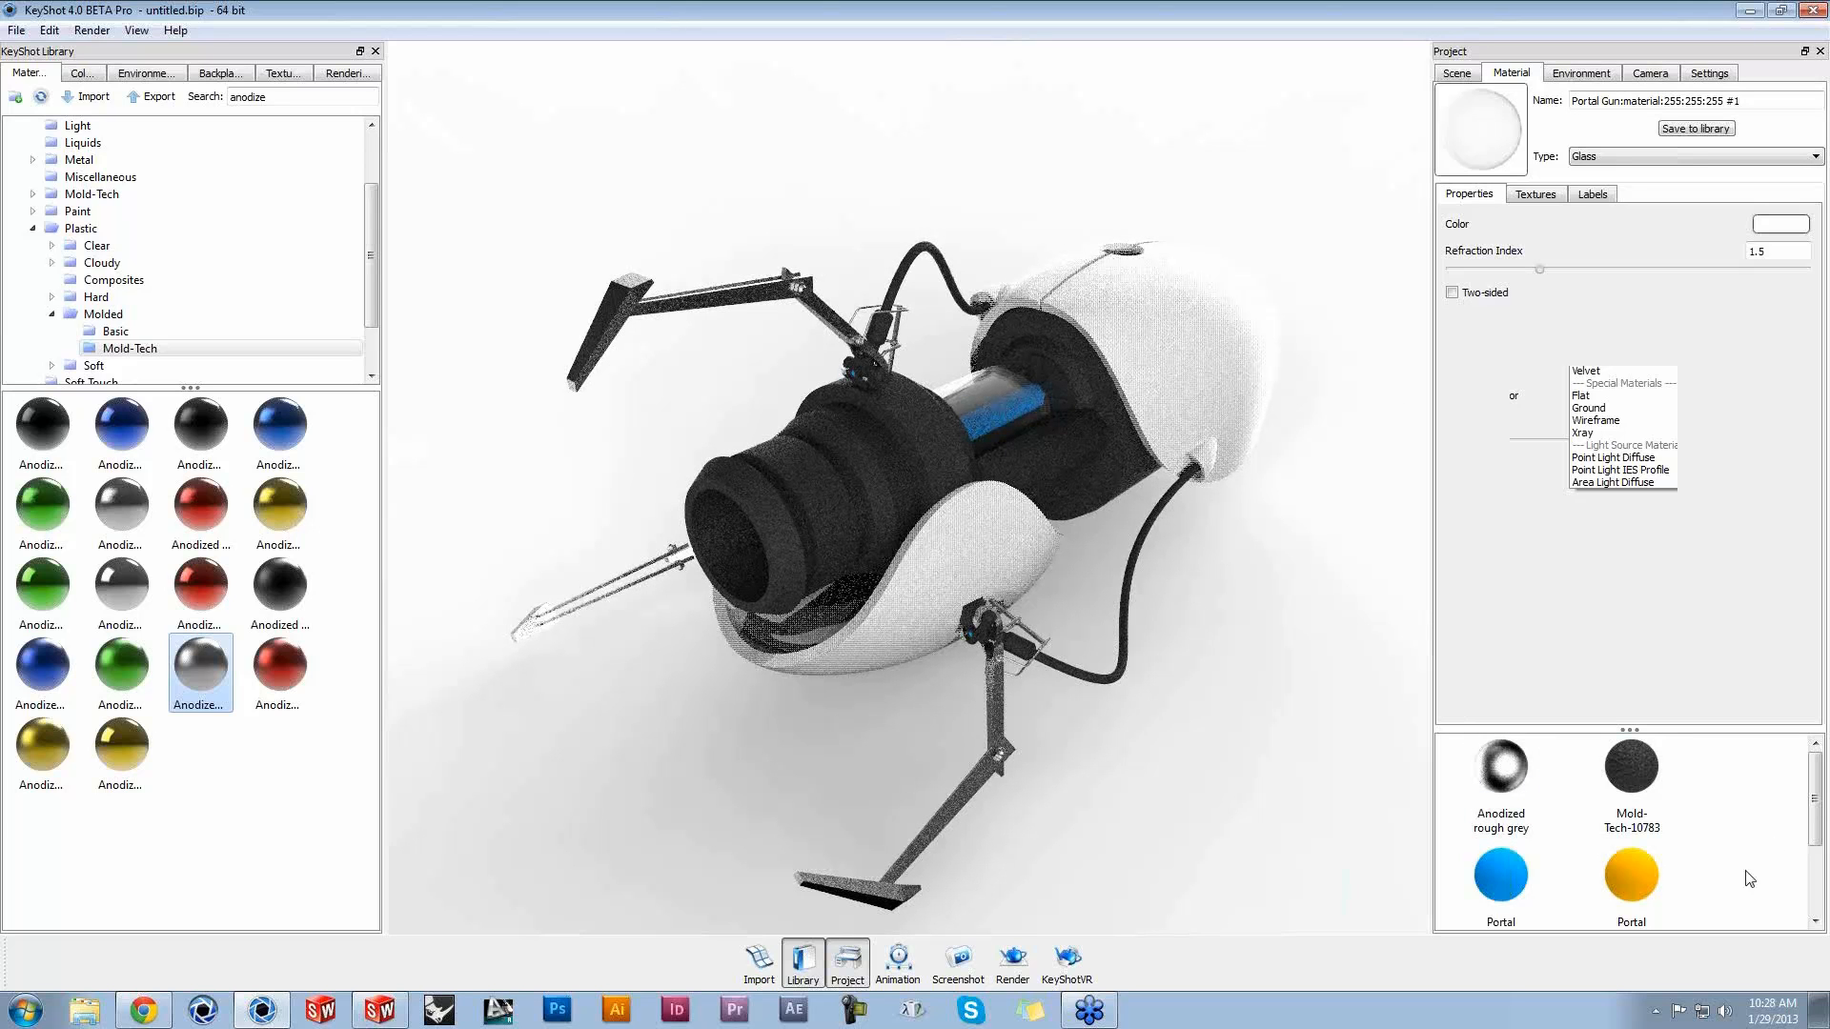
Step: Enlarge the list of project materials and change the blue material's type to Emissive
{"action": "left_click_drag", "start_coordinate": [1629, 730], "coordinate": [1623, 538]}
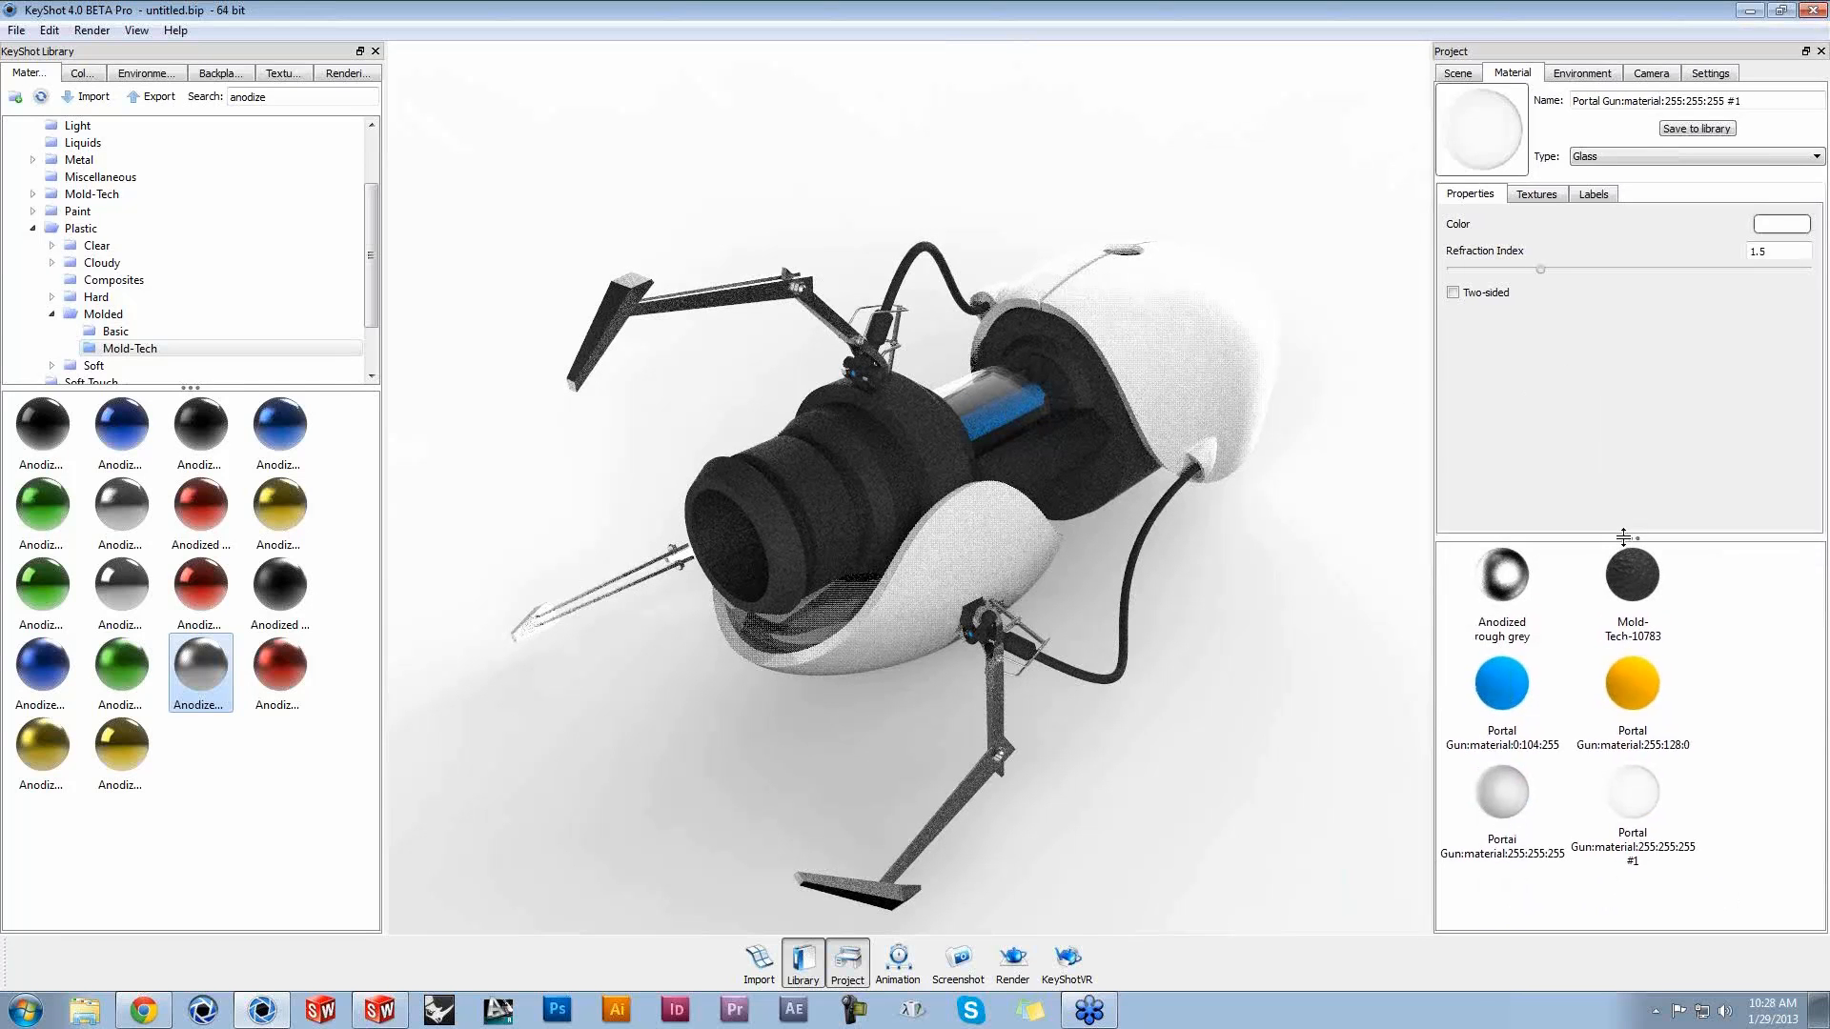
{"action": "left_click", "coordinate": [1504, 693]}
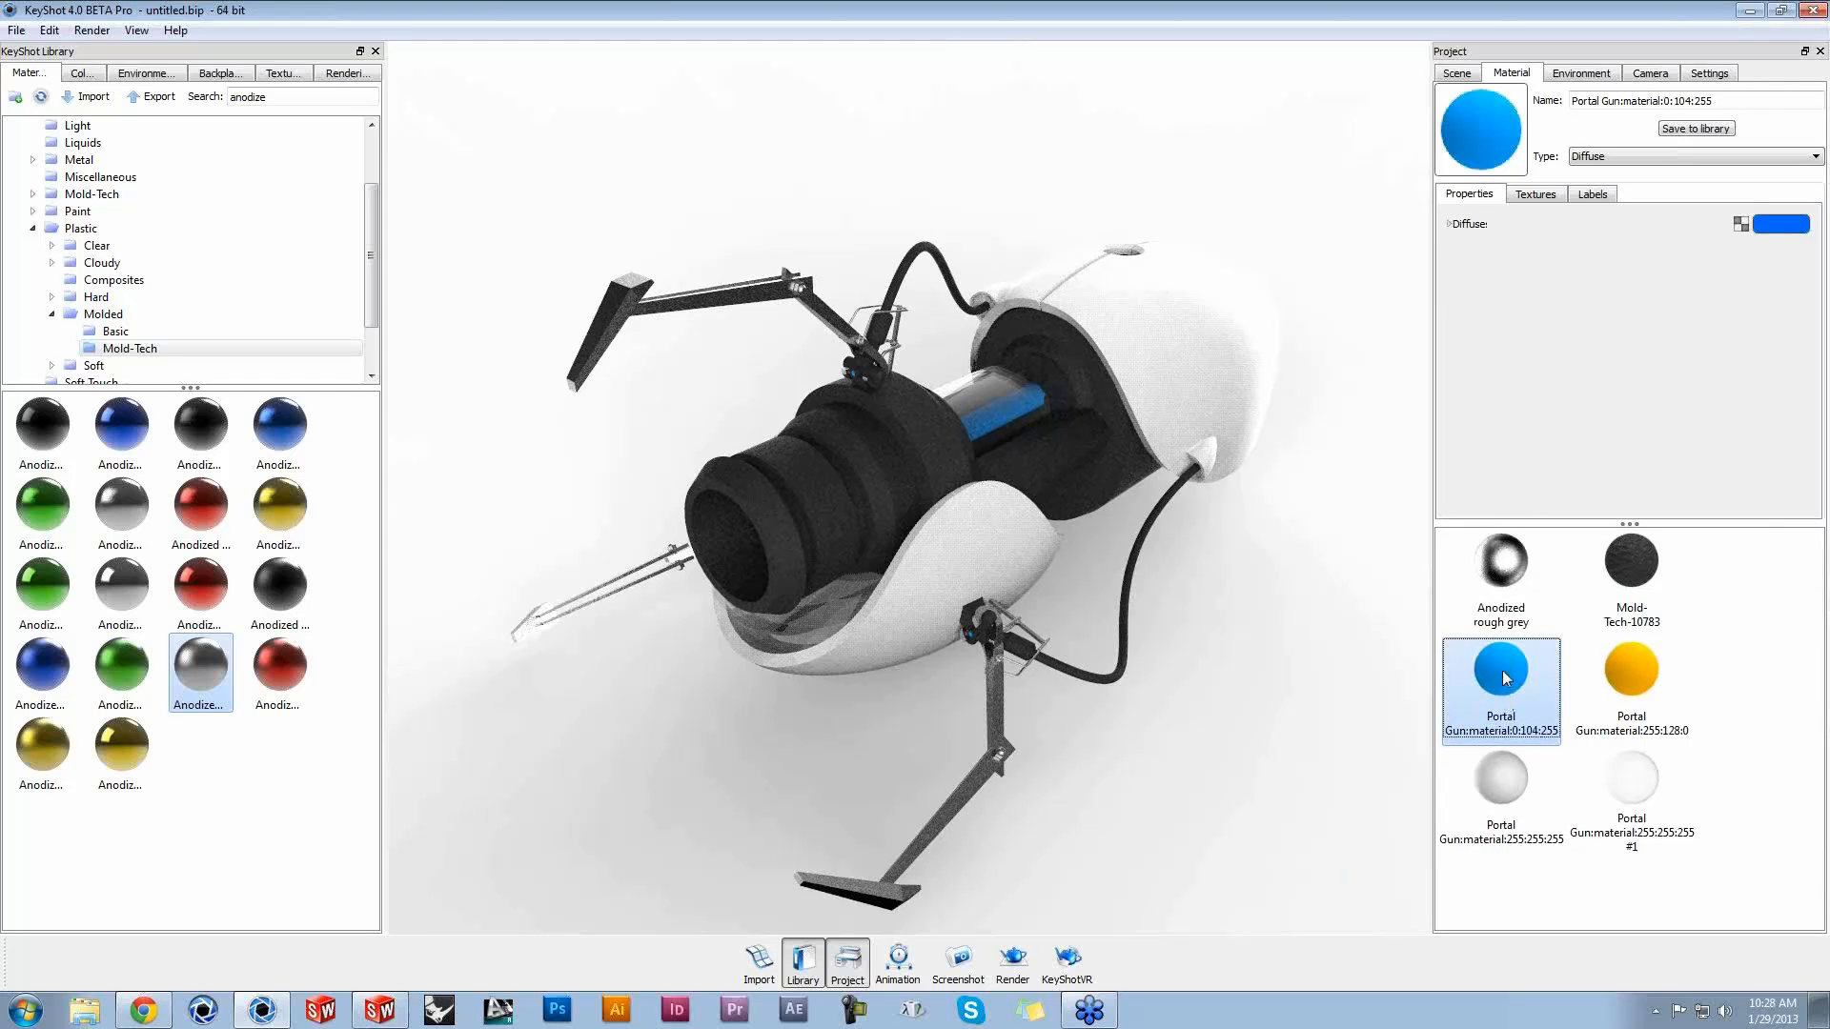
{"action": "left_click", "coordinate": [1612, 159]}
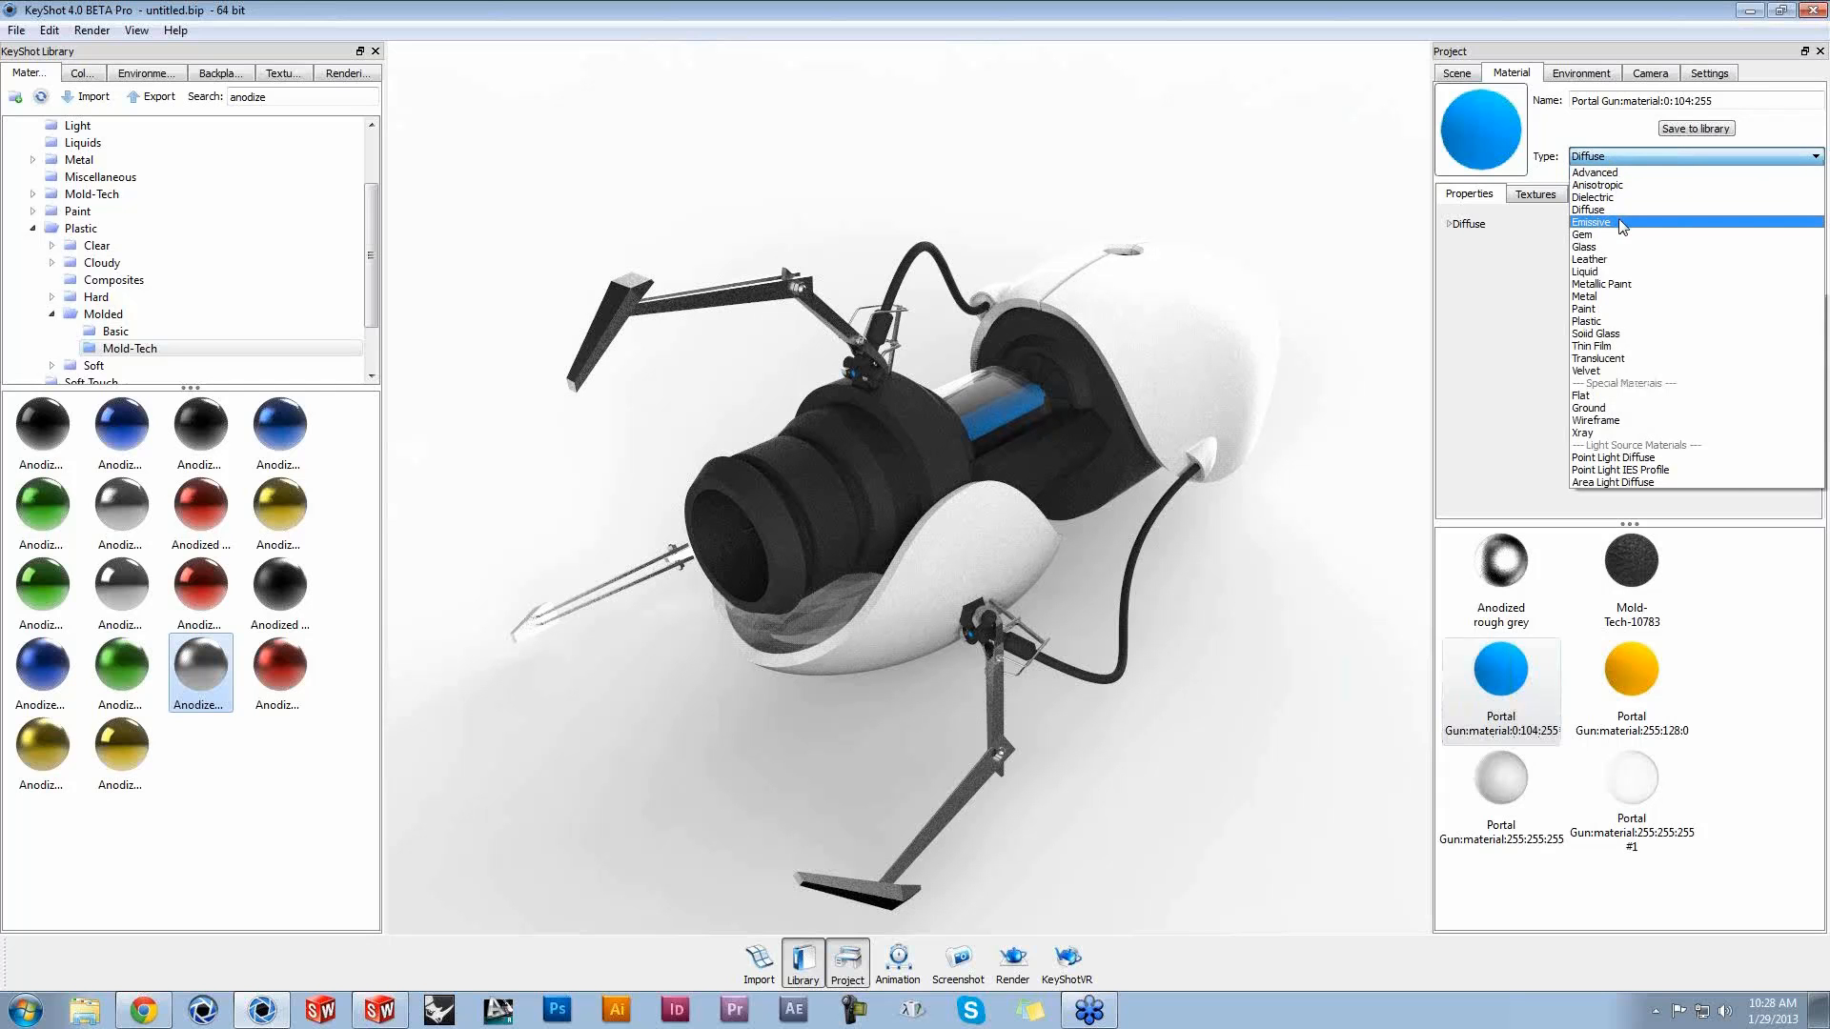
{"action": "left_click", "coordinate": [1622, 223]}
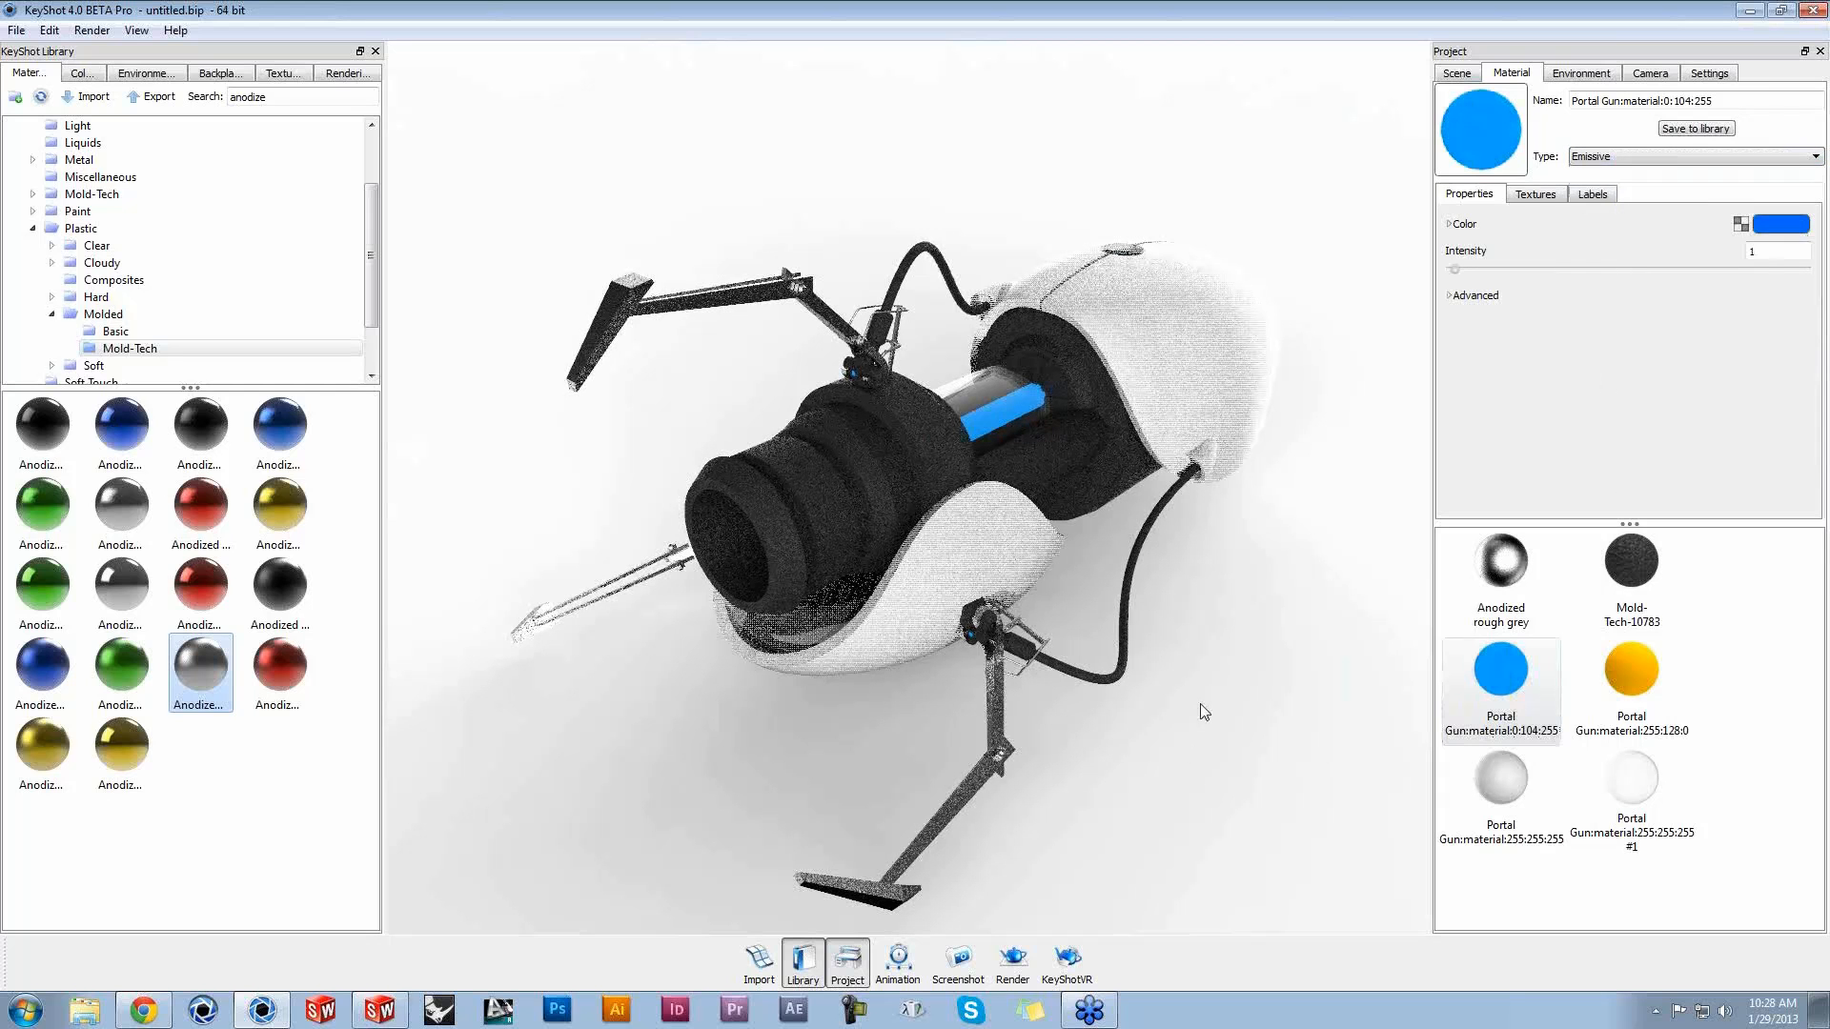
{"action": "left_click_drag", "start_coordinate": [1220, 703], "coordinate": [1311, 633]}
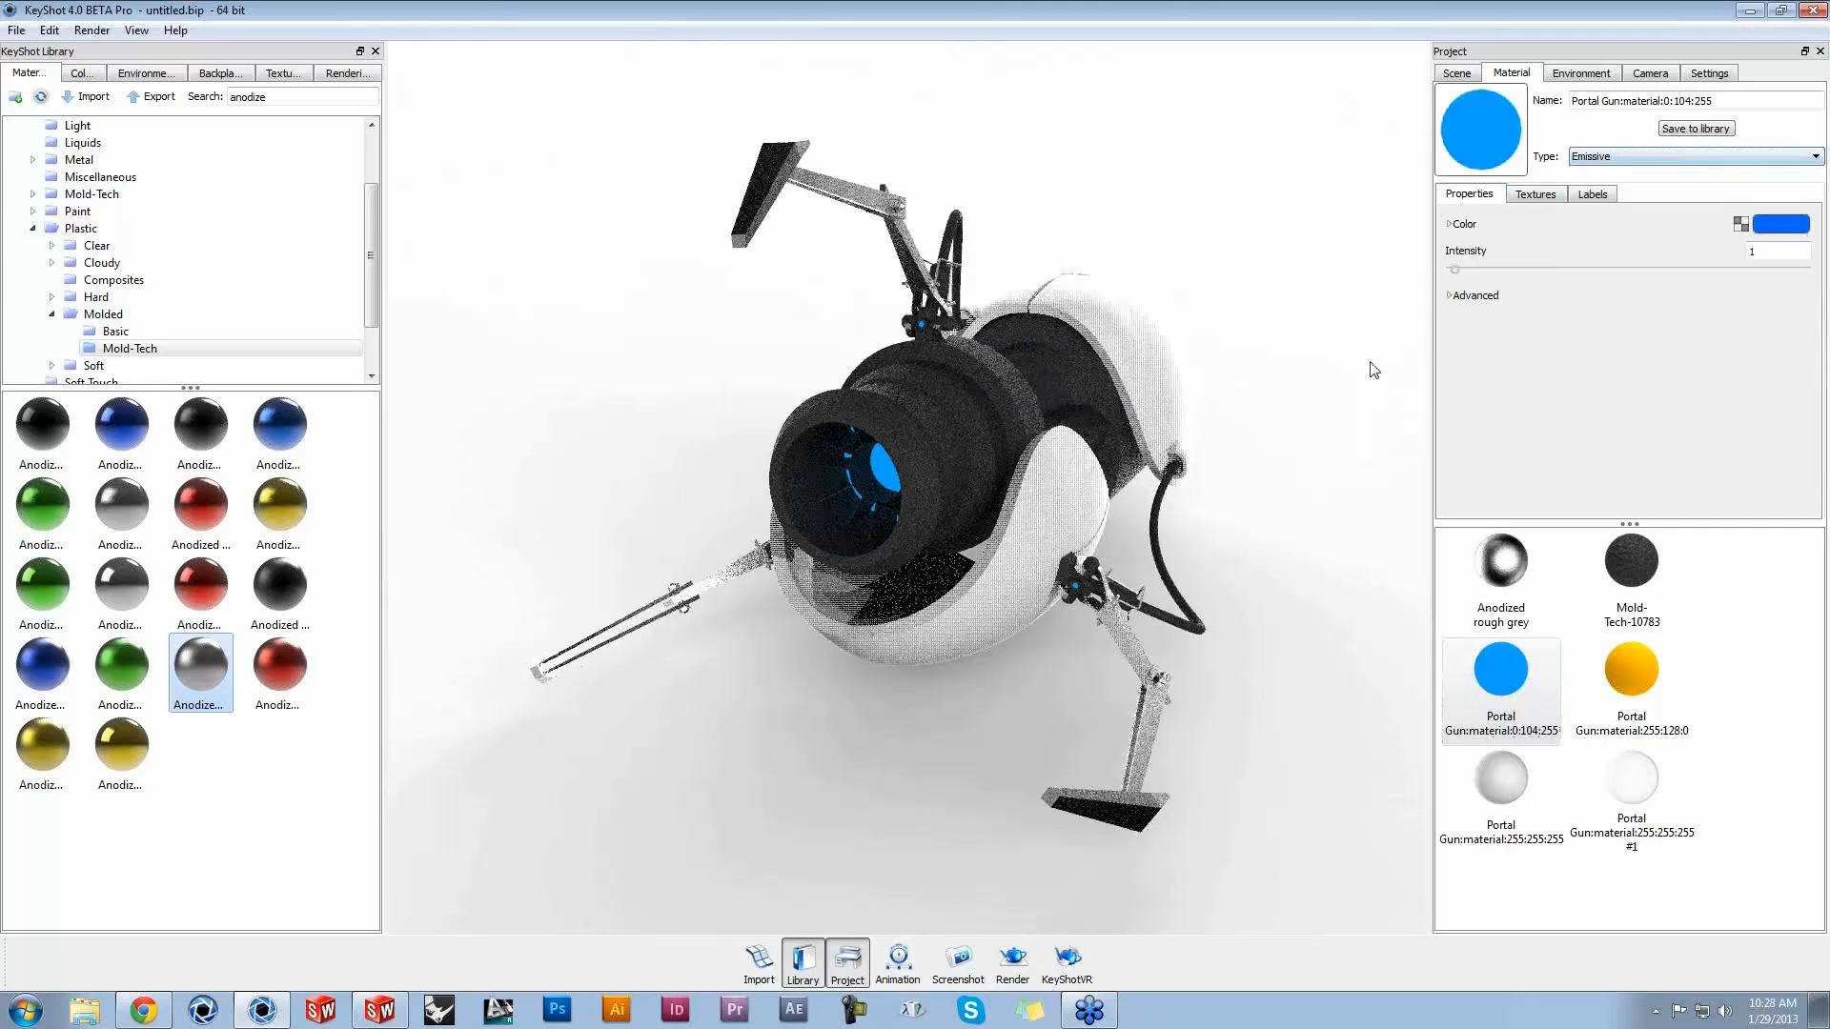
{"action": "left_click_drag", "start_coordinate": [1332, 419], "coordinate": [1238, 473]}
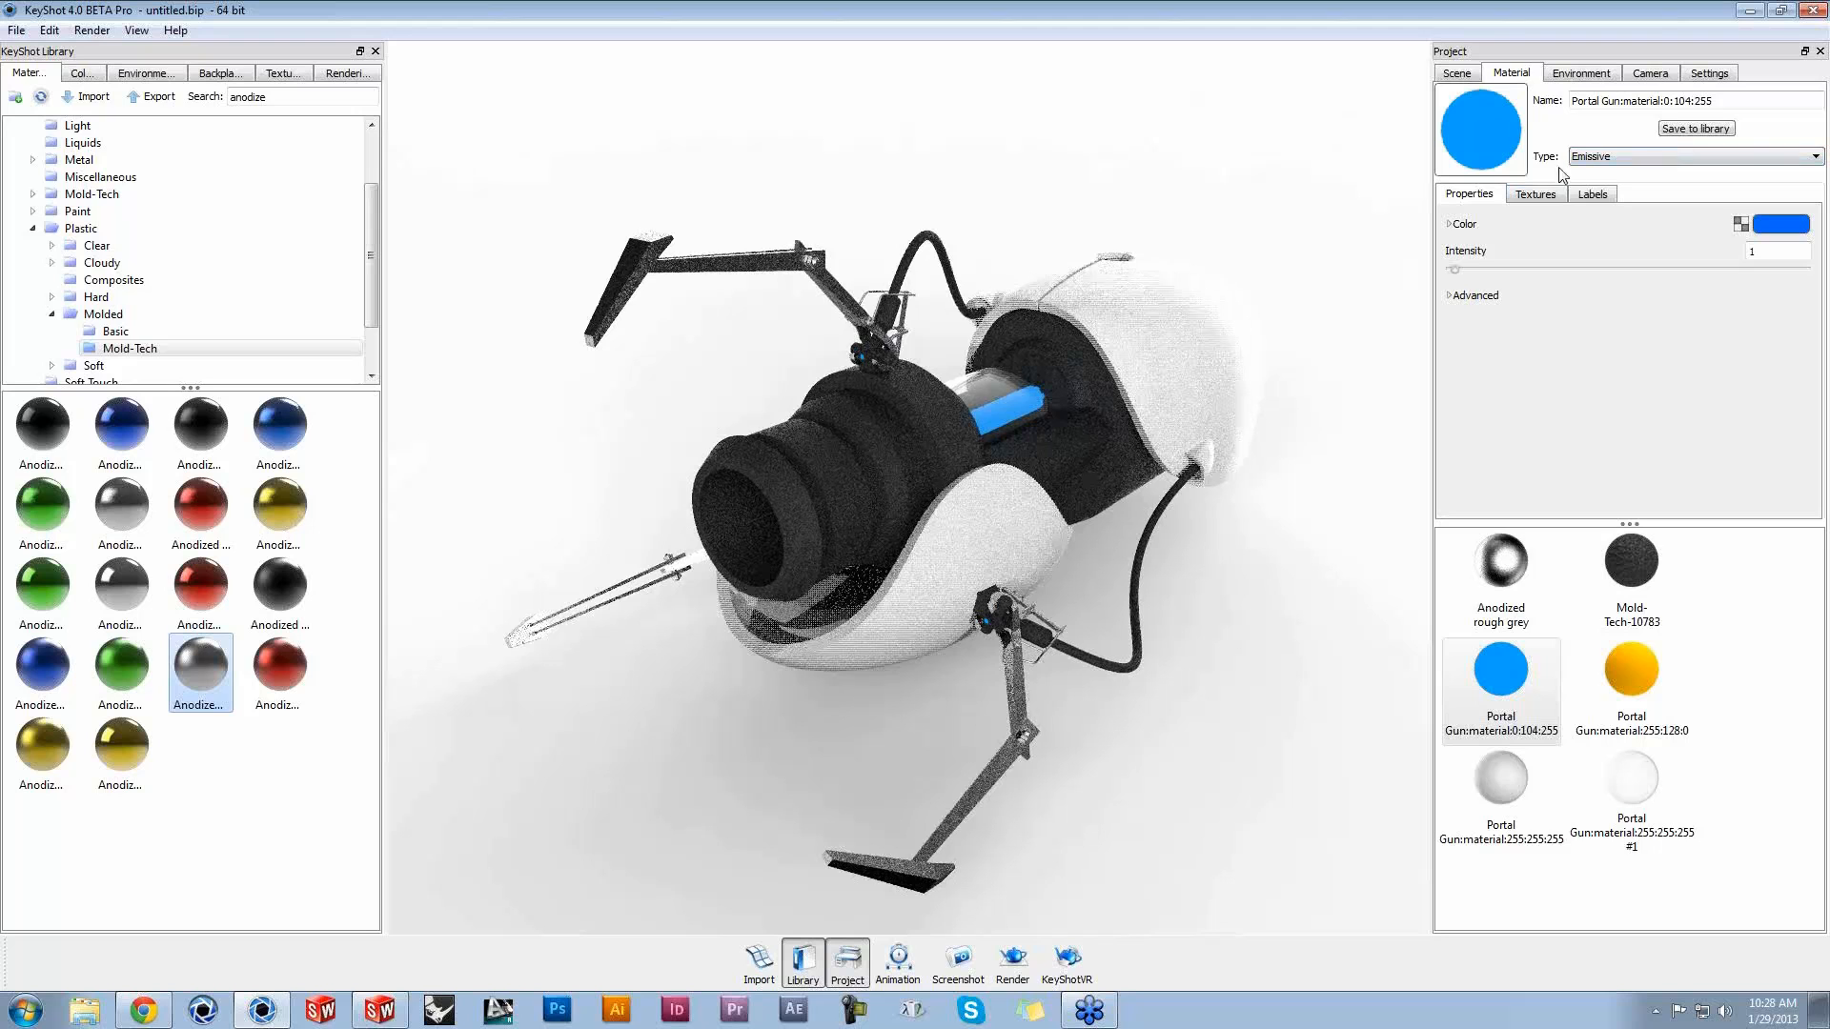
{"action": "left_click_drag", "start_coordinate": [1373, 562], "coordinate": [1356, 626]}
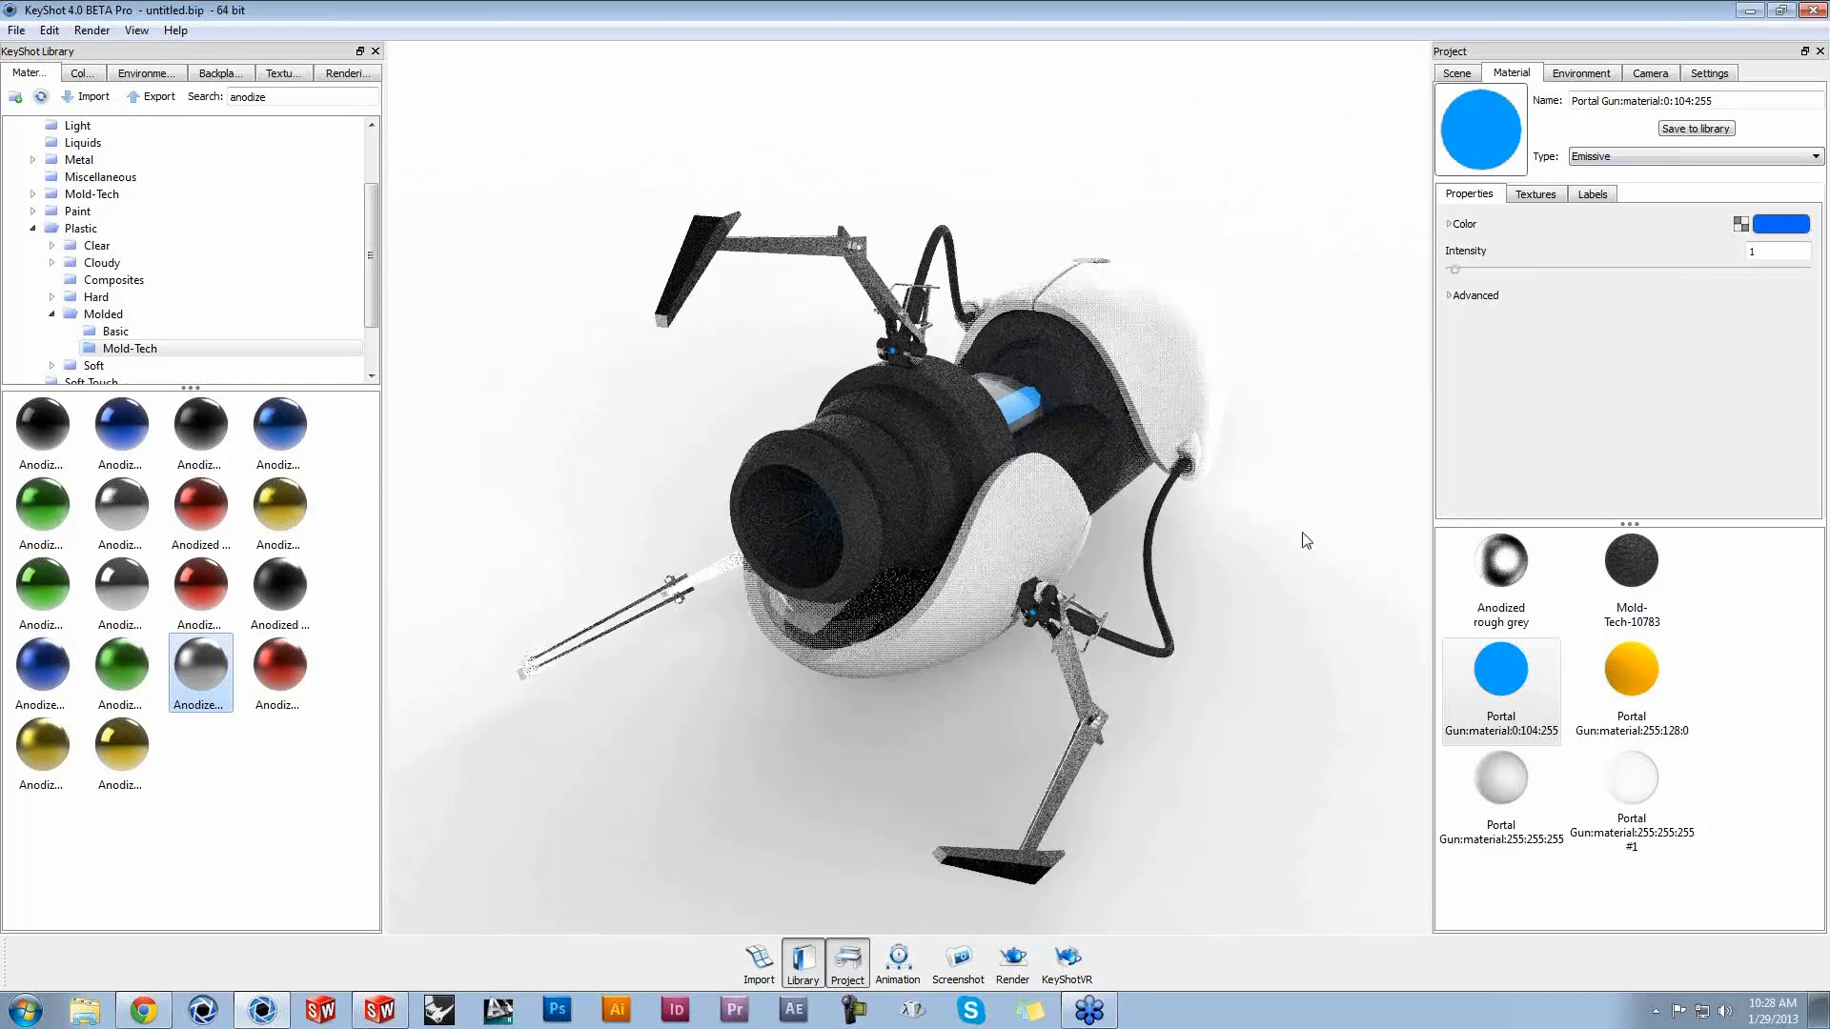
{"action": "left_click_drag", "start_coordinate": [1200, 694], "coordinate": [1031, 534]}
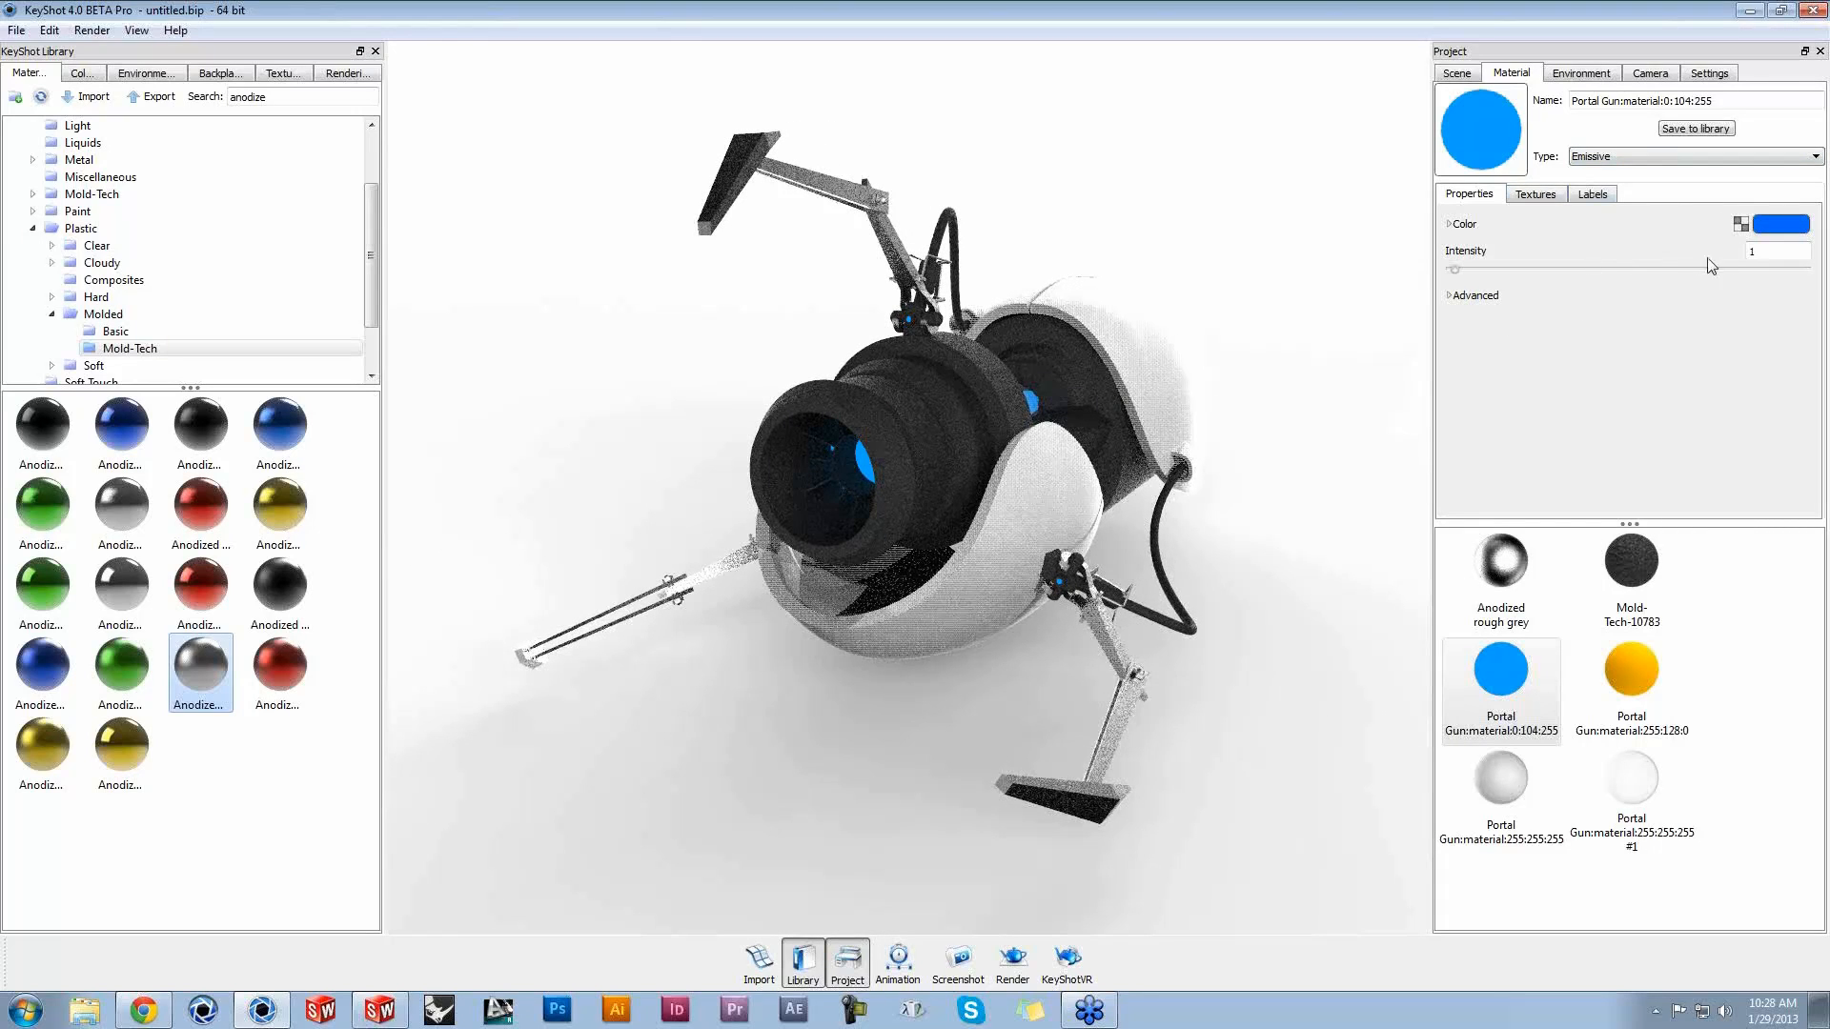
Step: Set the blue emissive material's intensity to 3
{"action": "double_click", "coordinate": [1743, 251]}
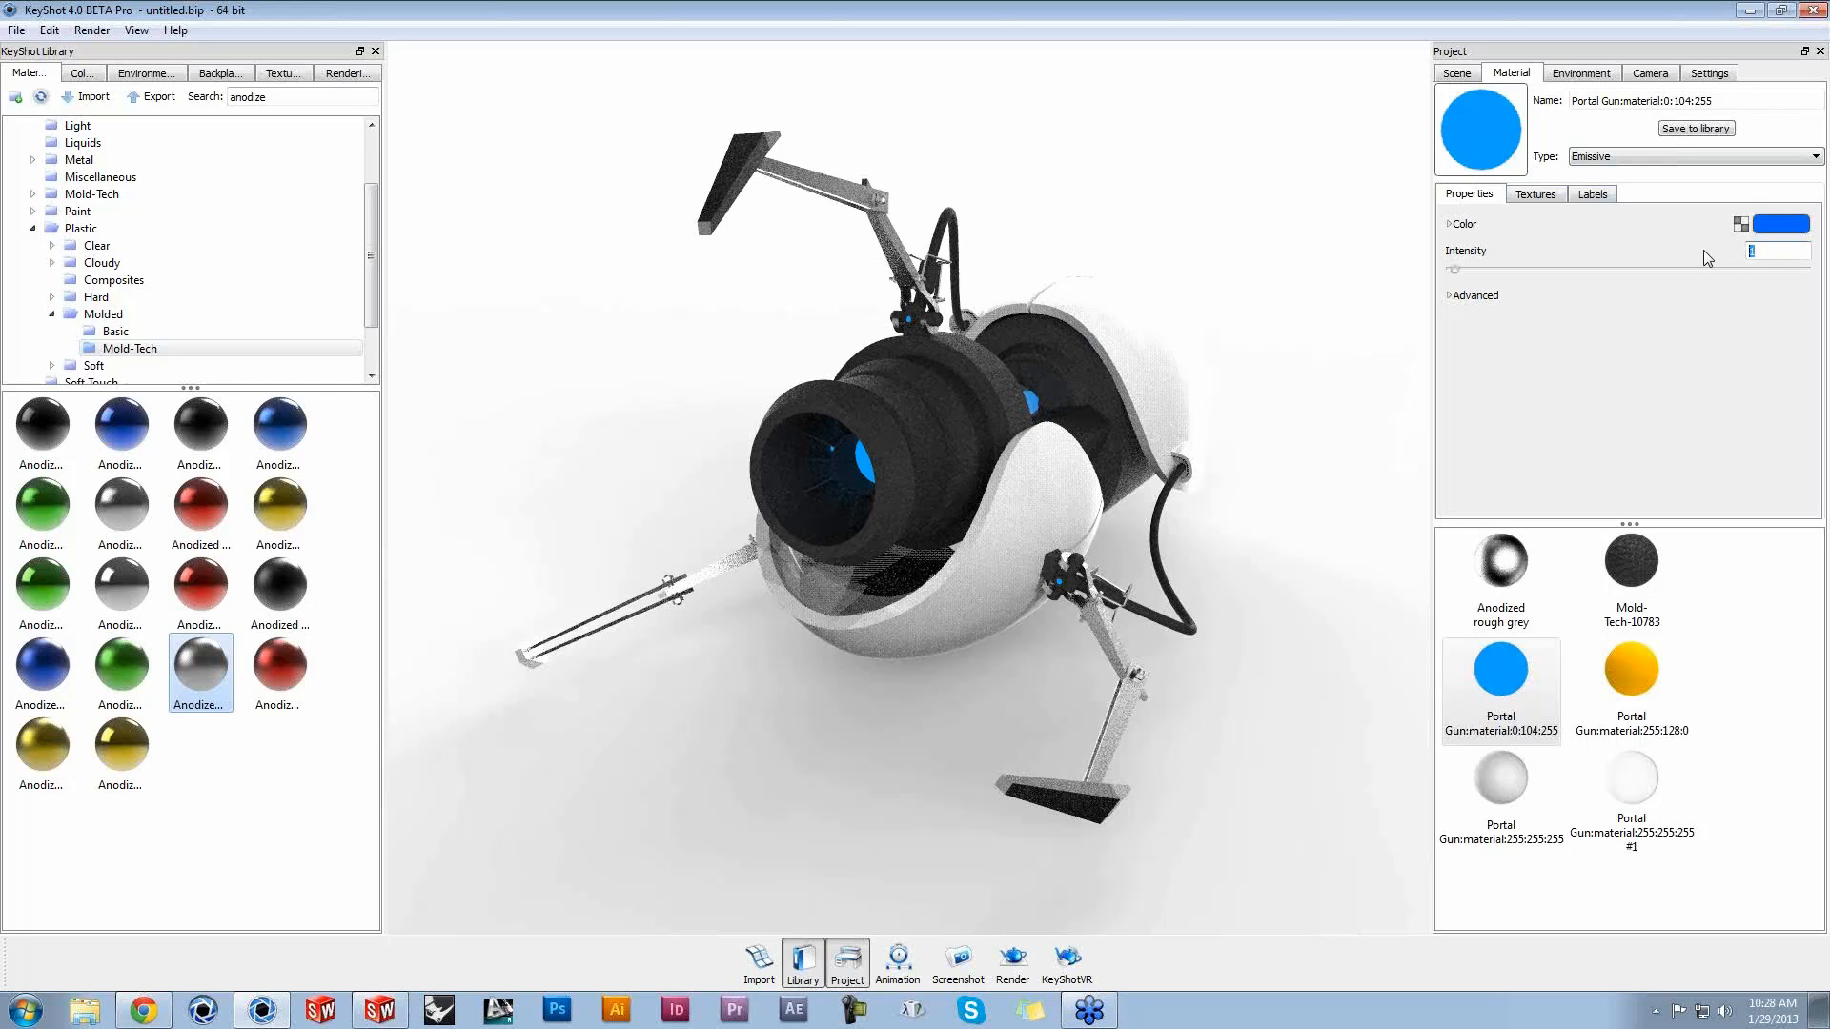
{"action": "type", "text": "3"}
{"action": "key", "text": "Return"}
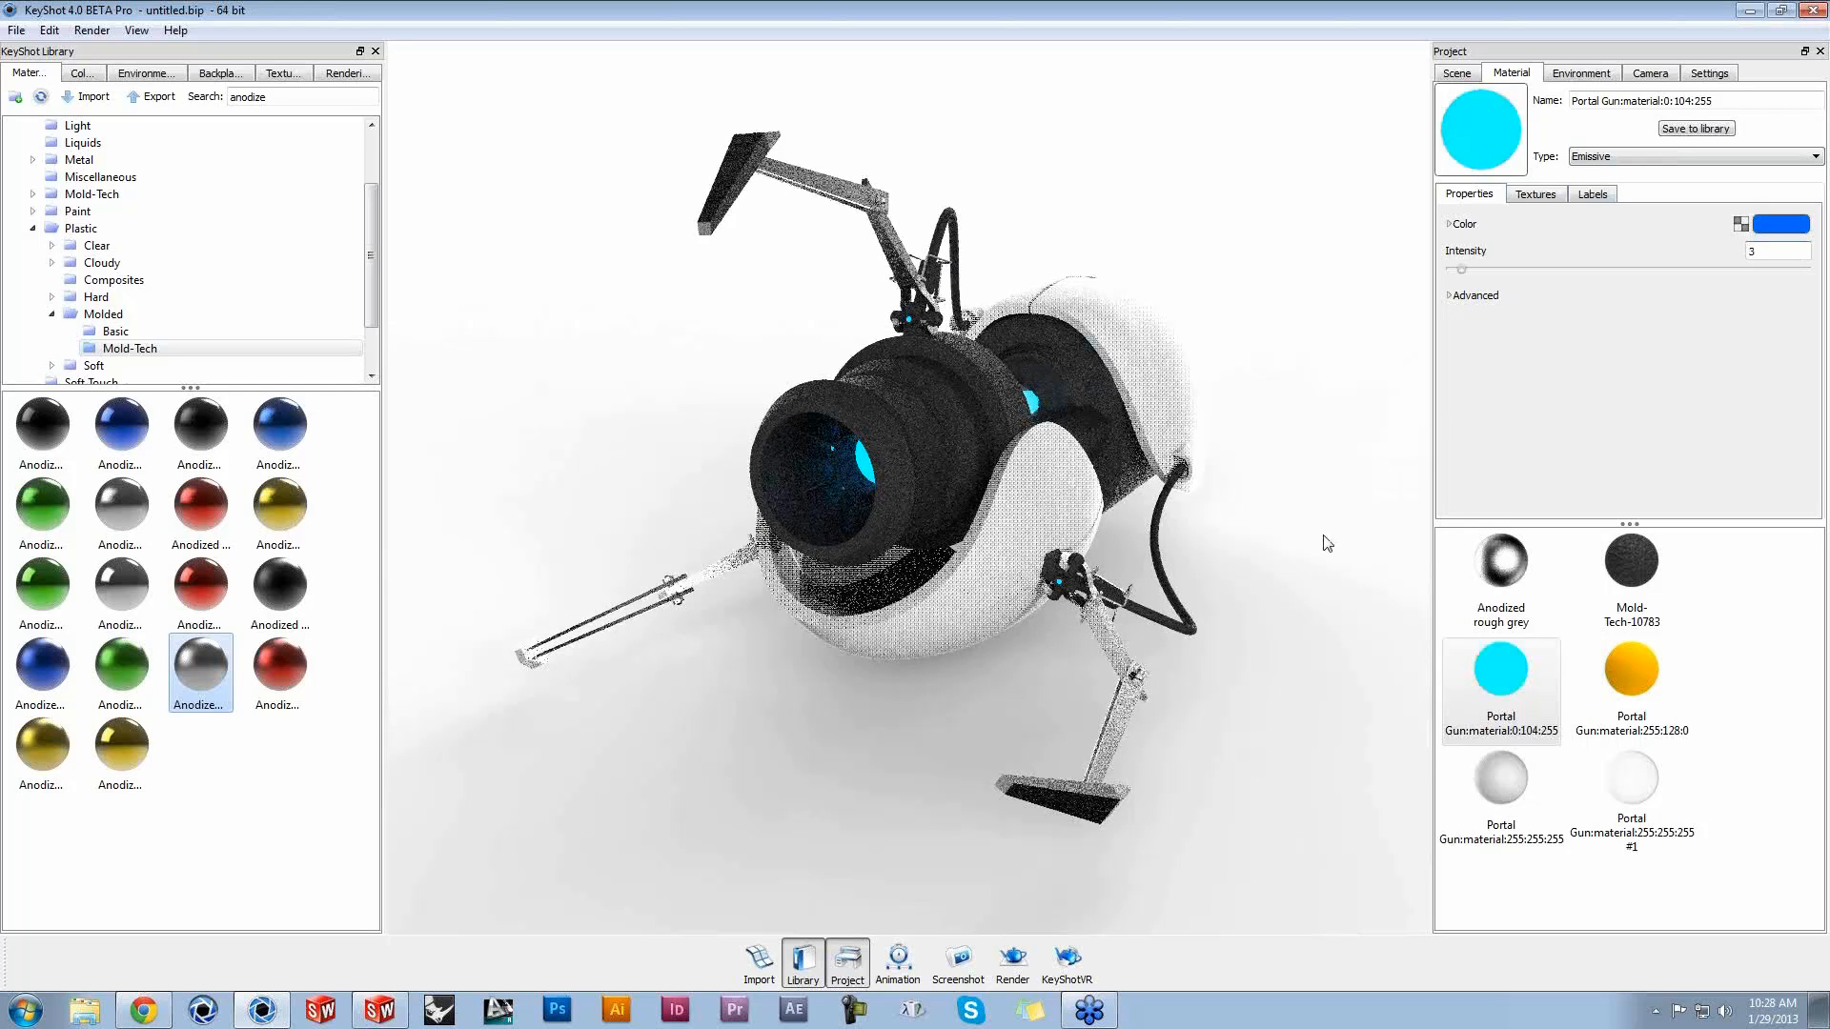
{"action": "left_click_drag", "start_coordinate": [1316, 545], "coordinate": [1291, 551]}
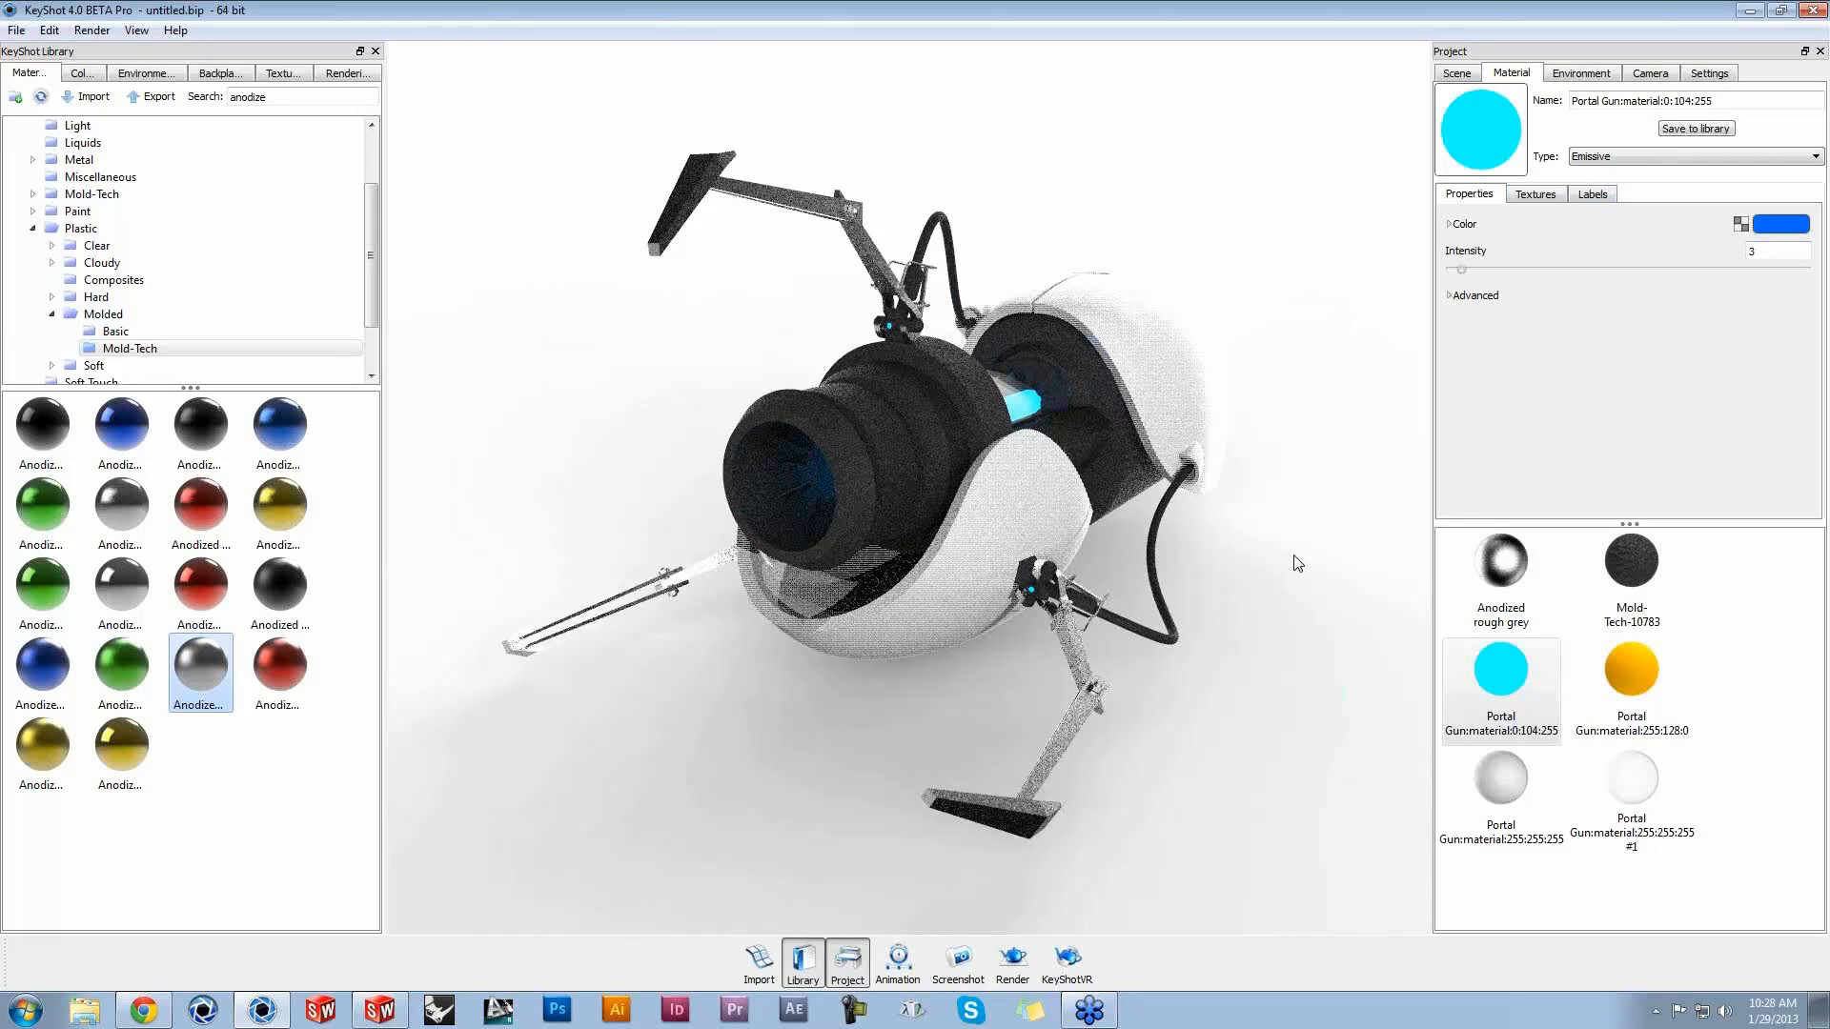
Step: Apply the darkest gradient environment from the Starting Point environments to the scene
{"action": "left_click", "coordinate": [151, 74]}
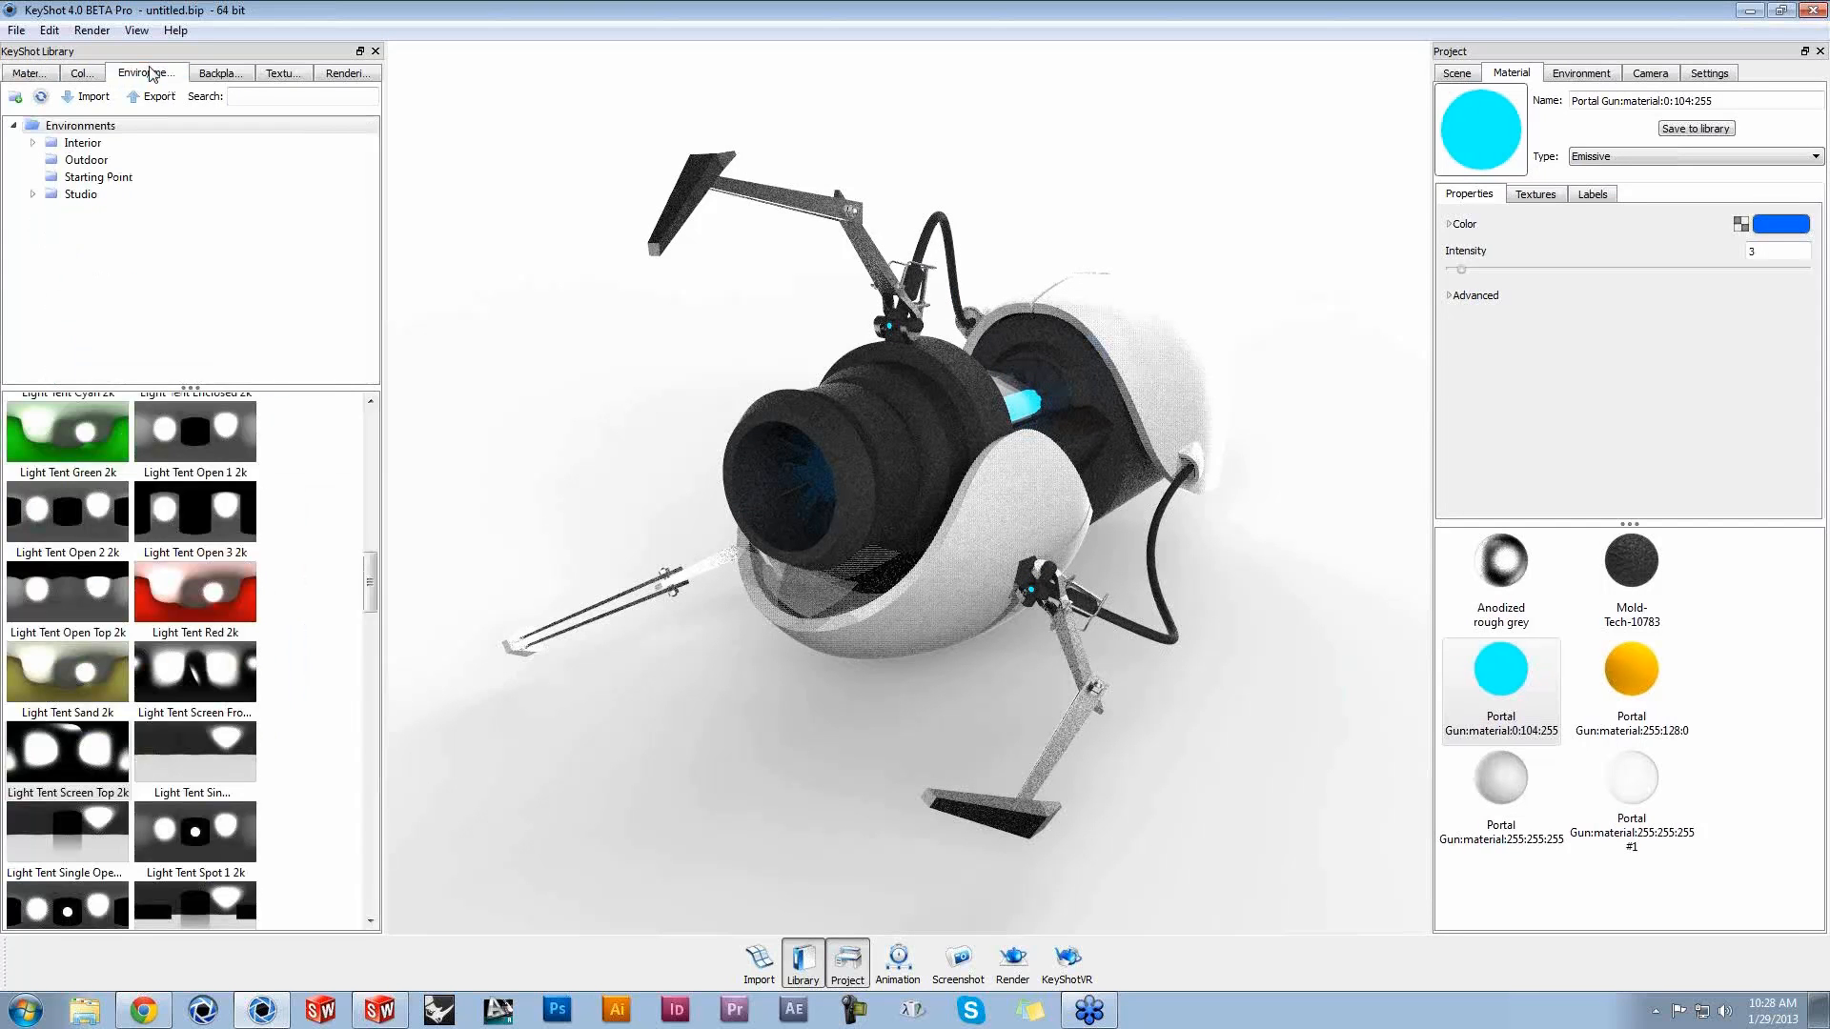
{"action": "left_click", "coordinate": [126, 180]}
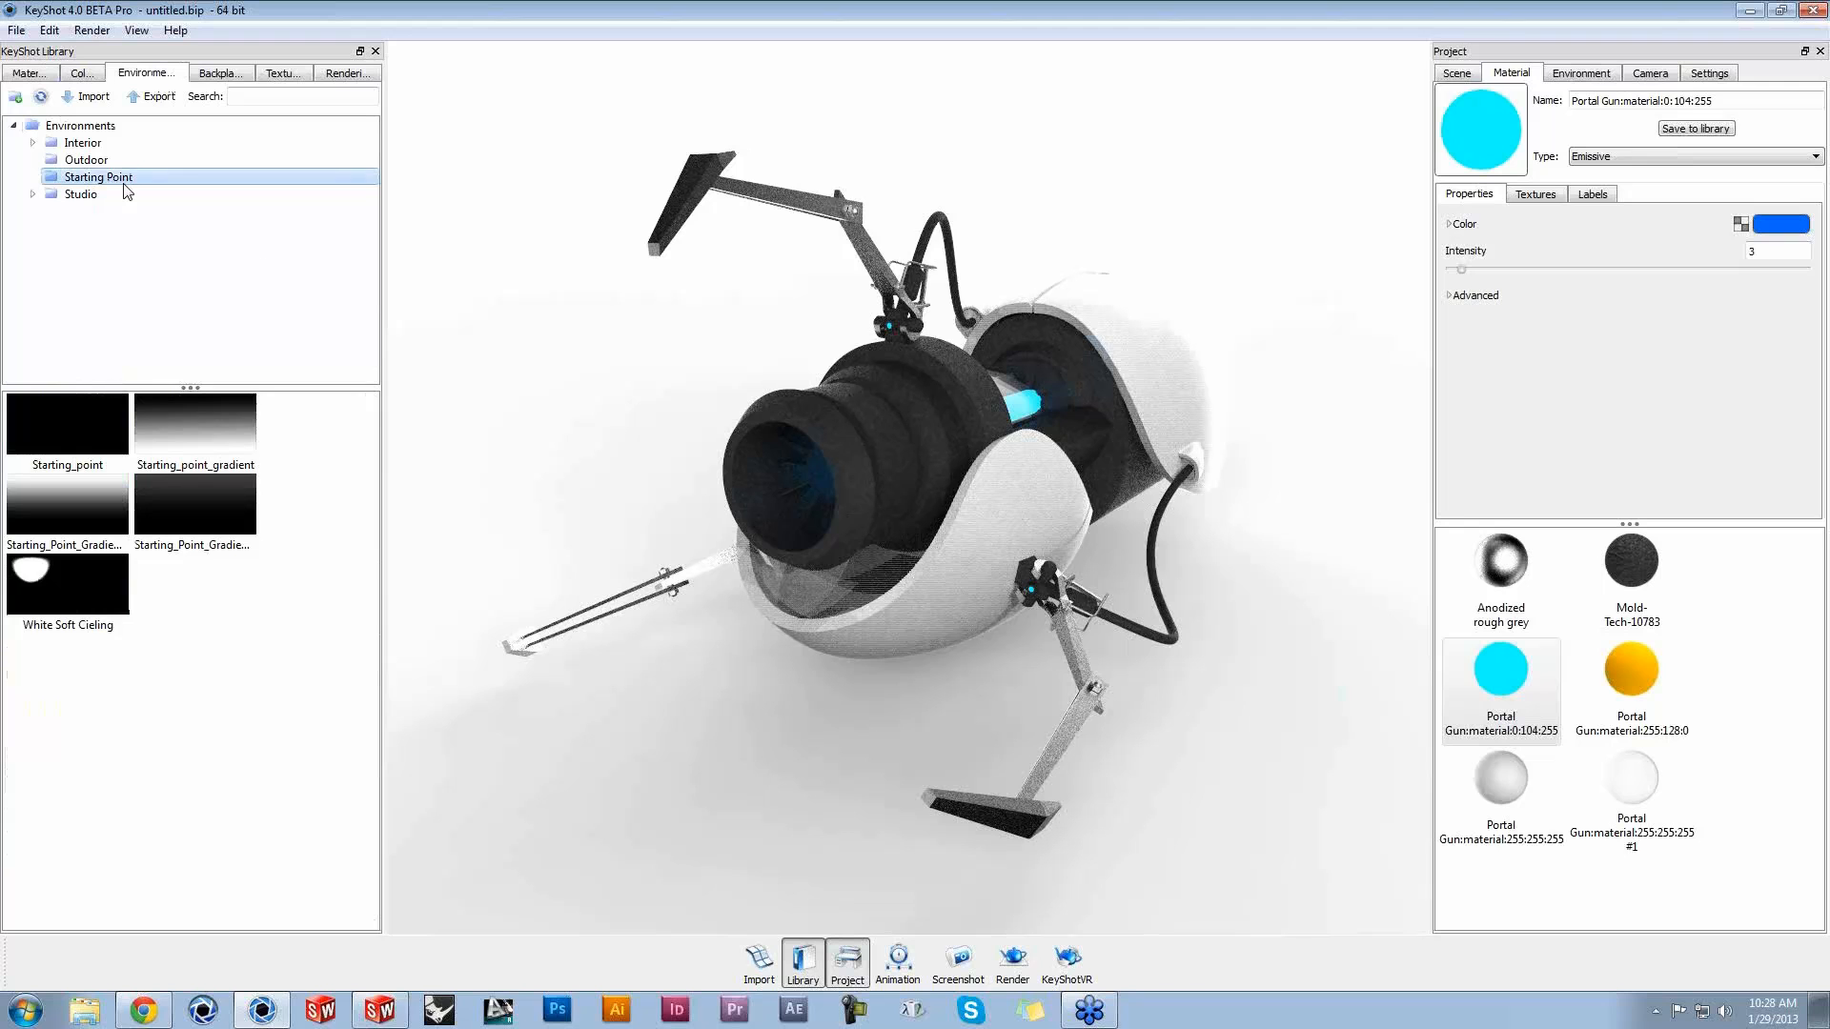
{"action": "left_click_drag", "start_coordinate": [204, 507], "coordinate": [583, 373]}
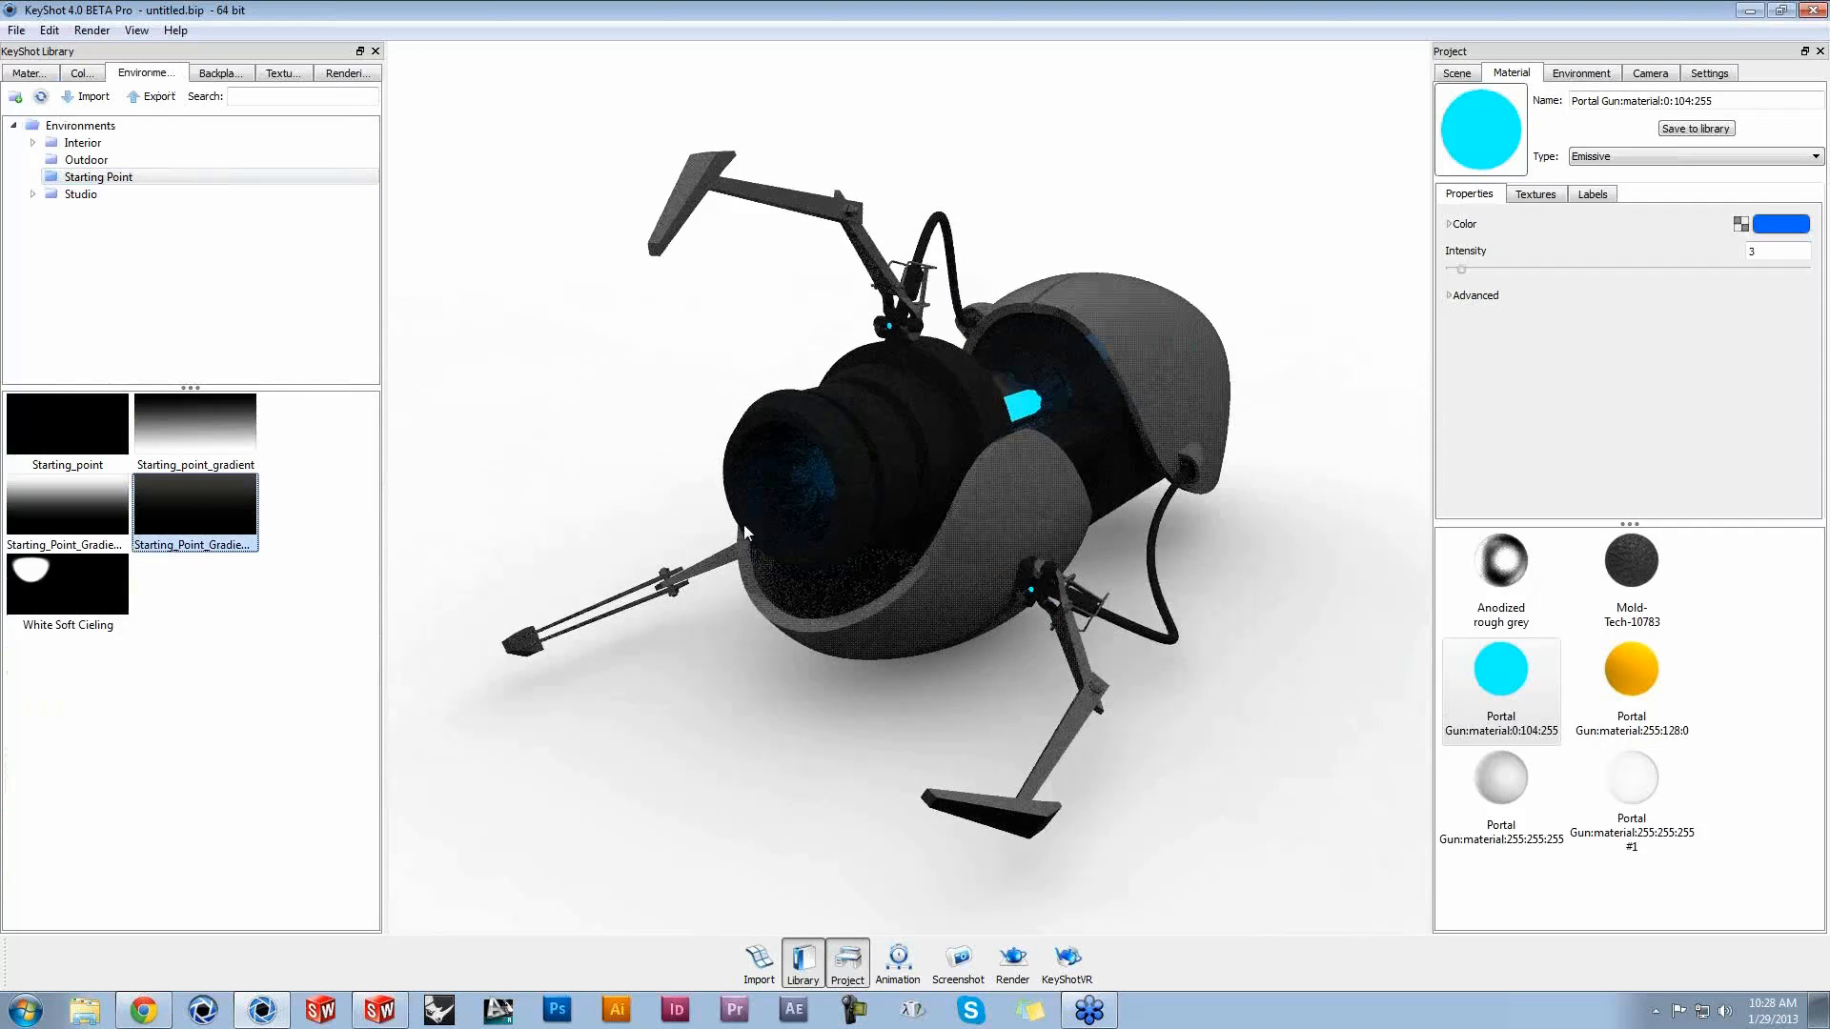
{"action": "left_click_drag", "start_coordinate": [772, 722], "coordinate": [1140, 694]}
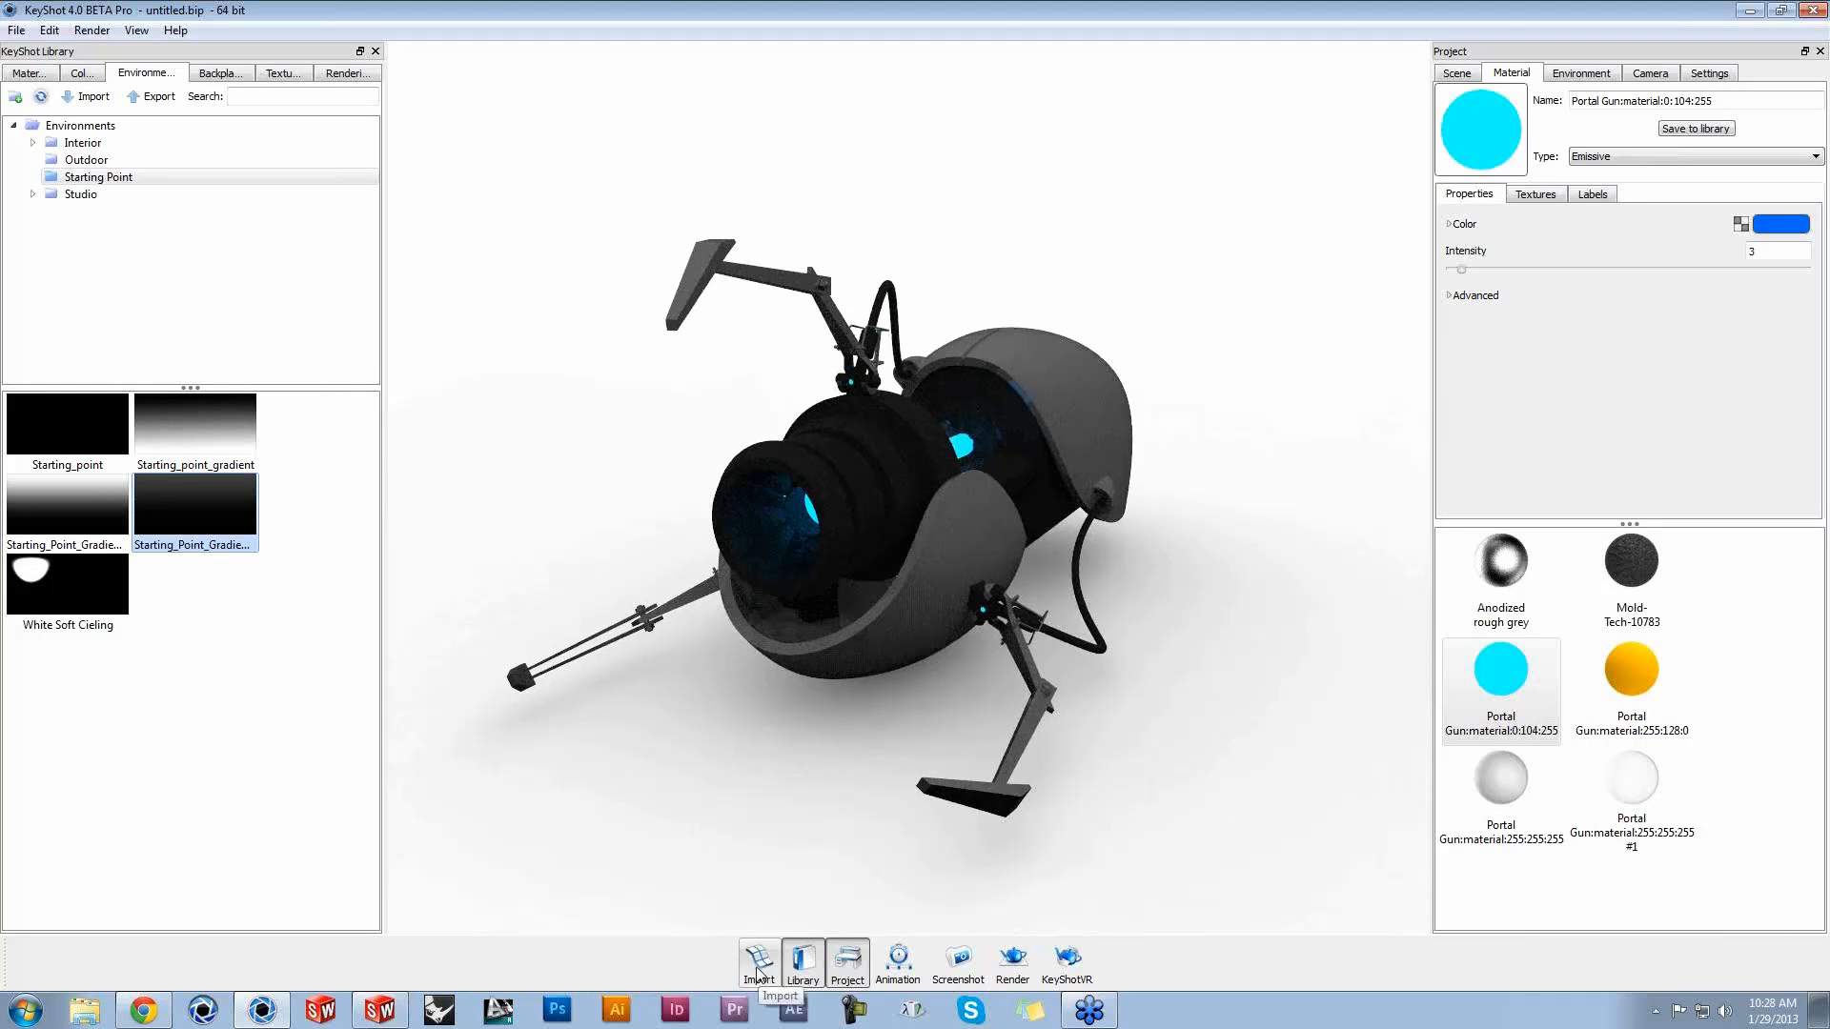
{"action": "left_click", "coordinate": [1627, 158]}
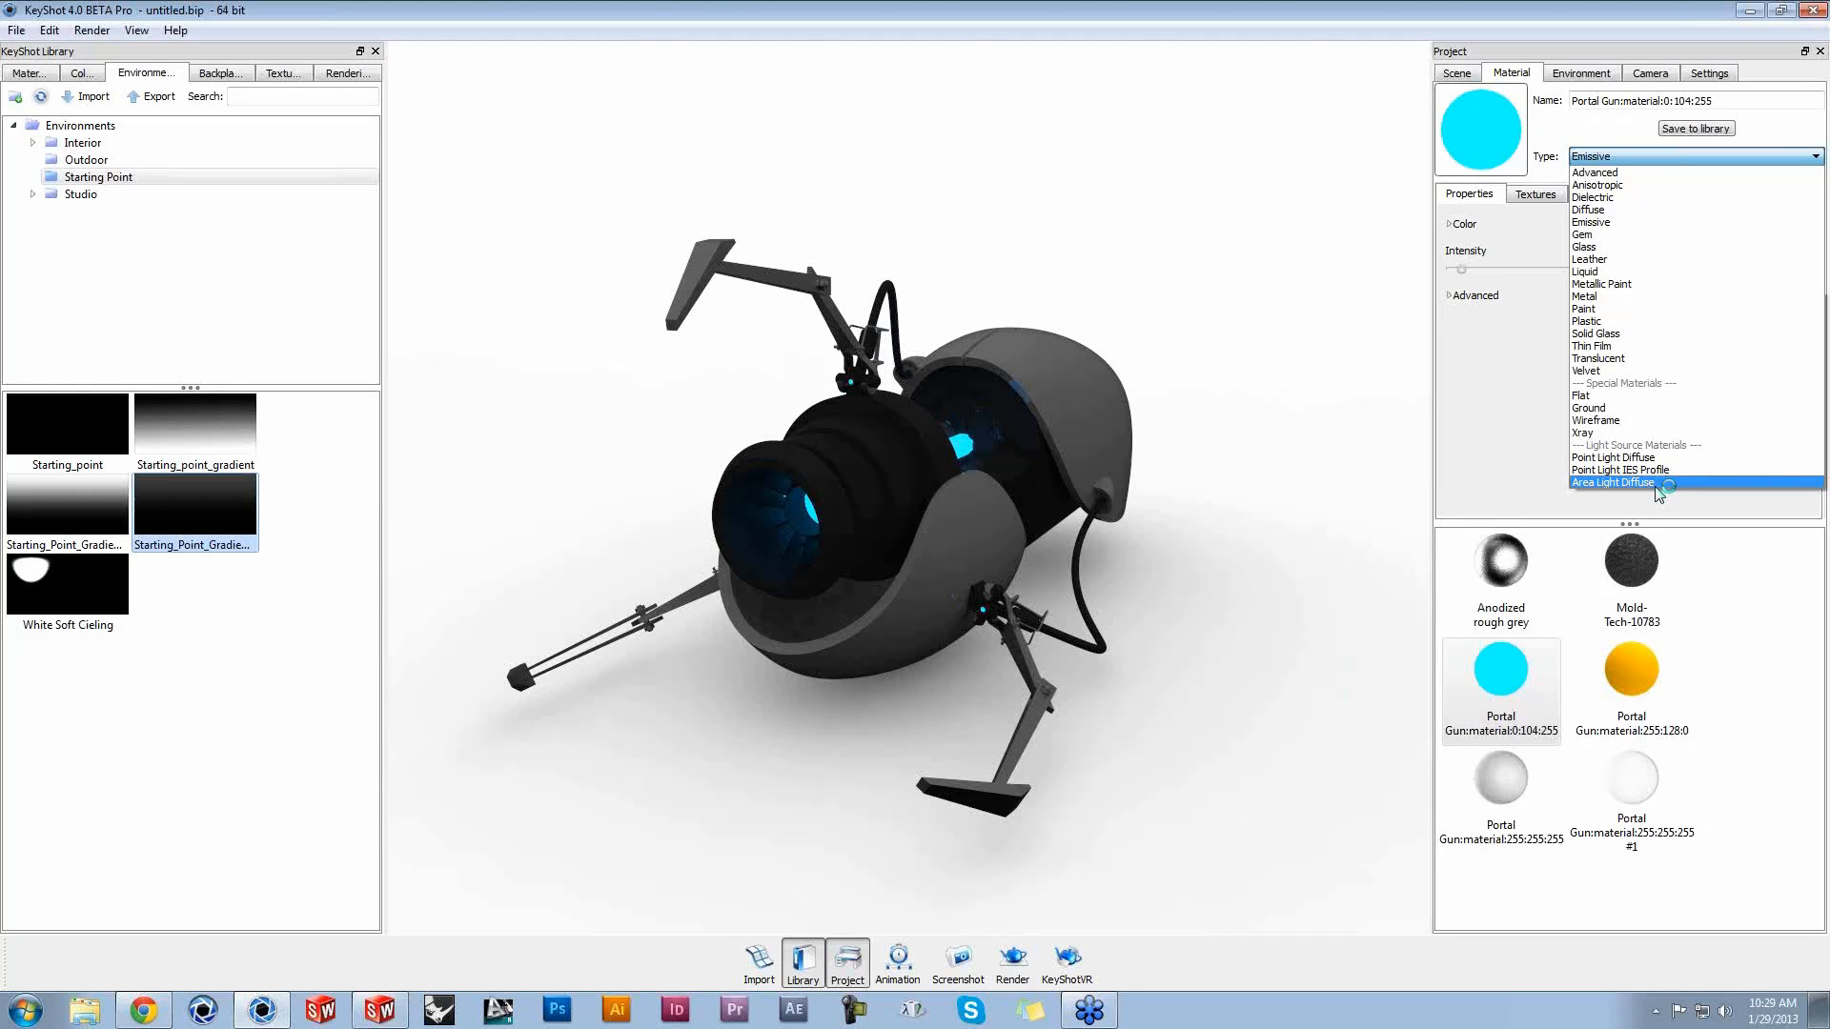
{"action": "left_click", "coordinate": [1502, 433]}
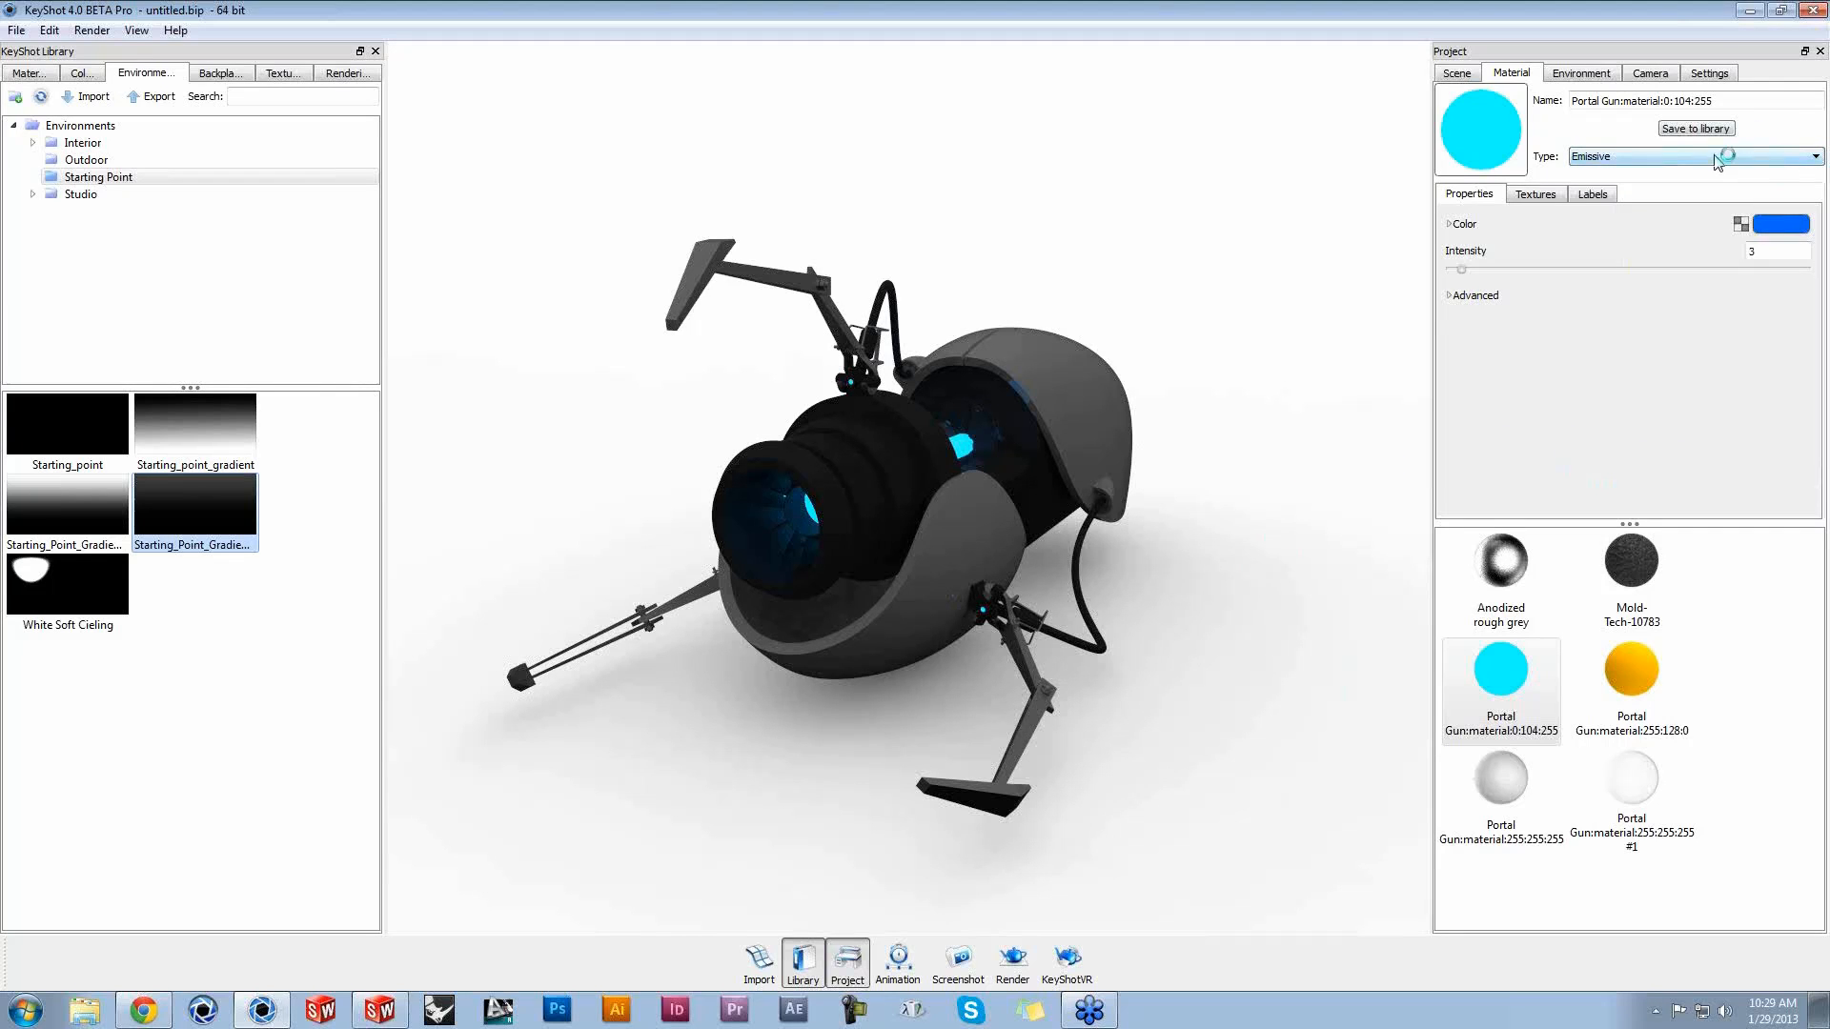
{"action": "left_click", "coordinate": [1767, 158]}
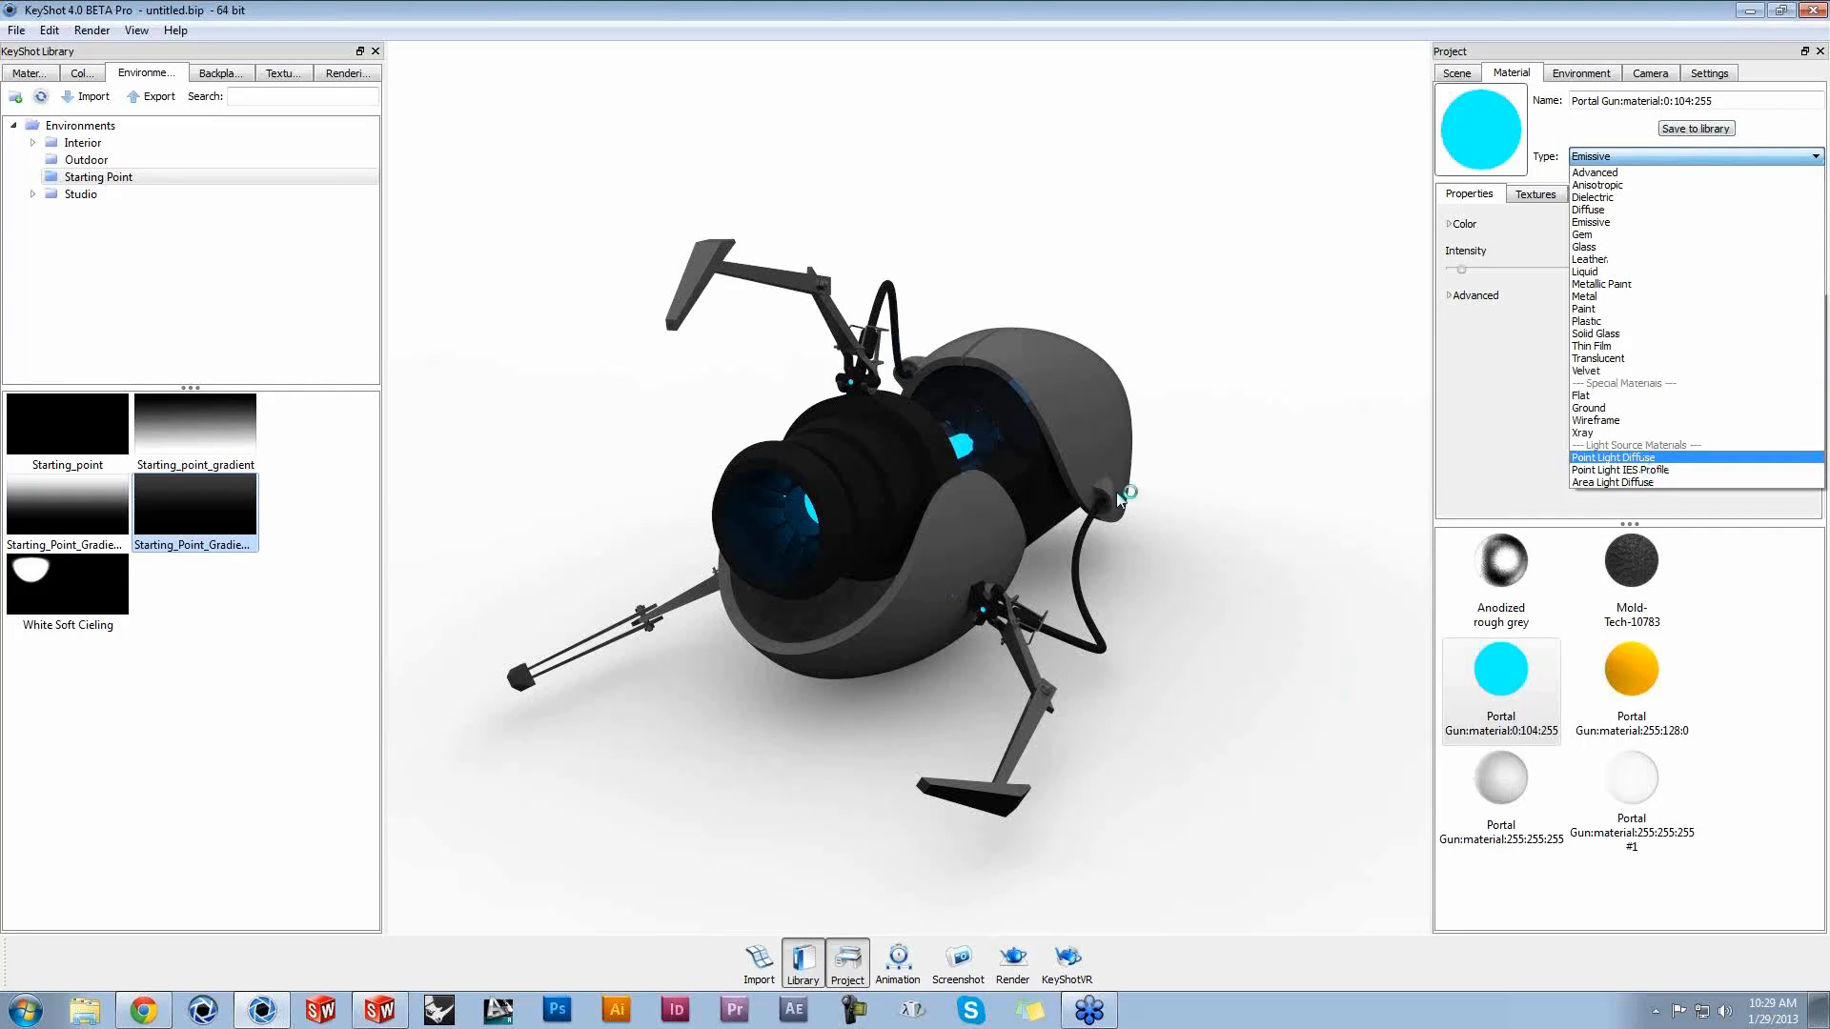
{"action": "left_click", "coordinate": [1090, 469]}
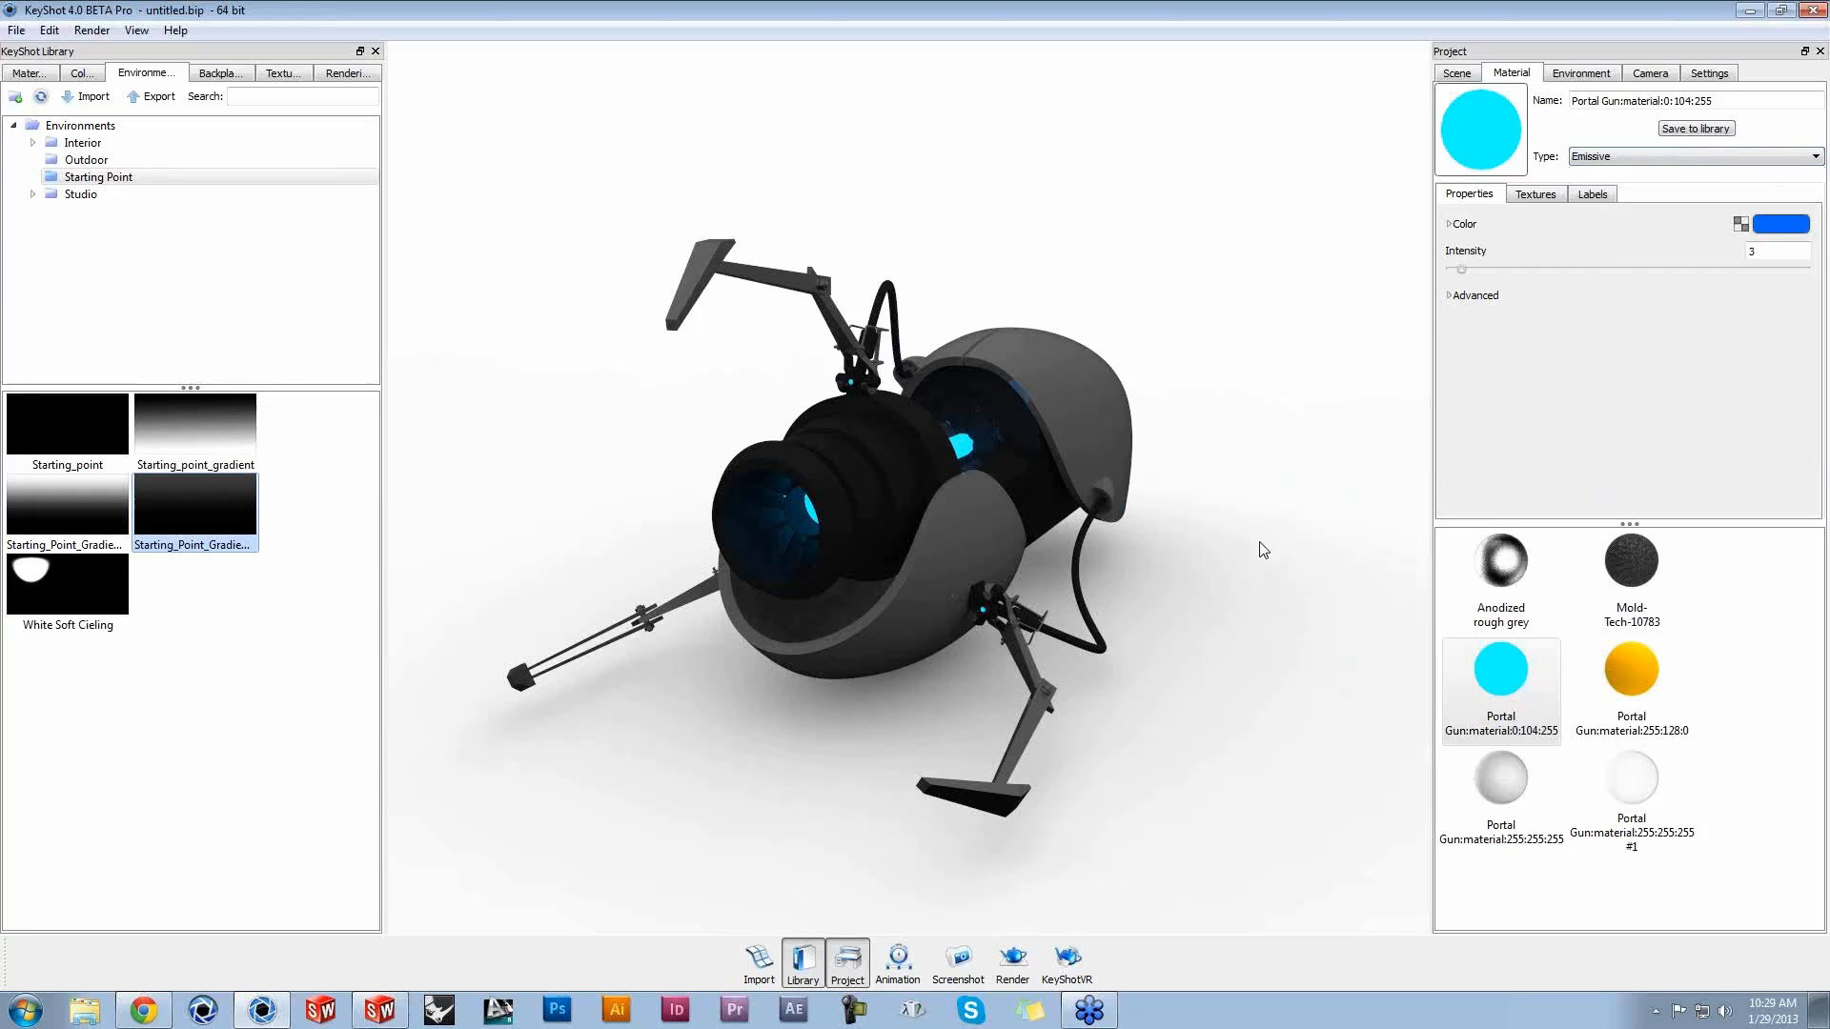
Step: Import the Disc.SLDPRT model from the BETA Preview Webinar folder into the scene
{"action": "scroll", "coordinate": [1140, 706], "scroll_direction": "down", "scroll_amount": 3}
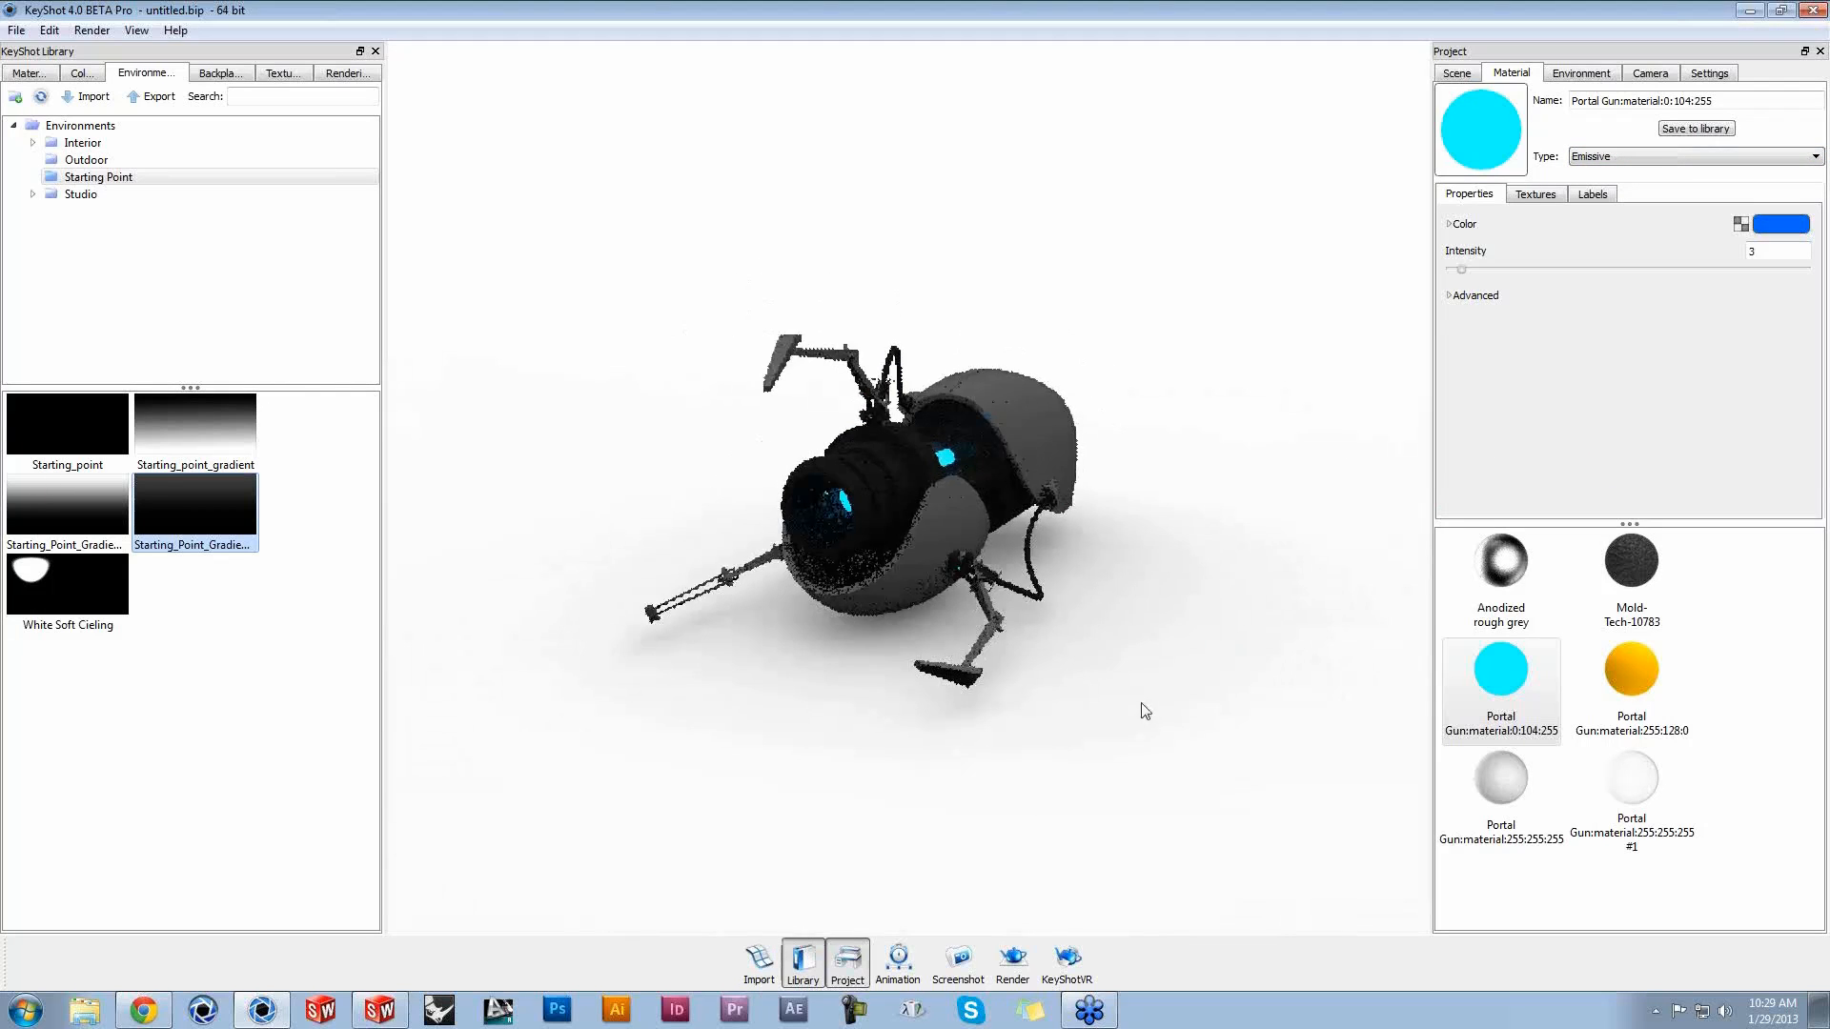
{"action": "left_click", "coordinate": [759, 978]}
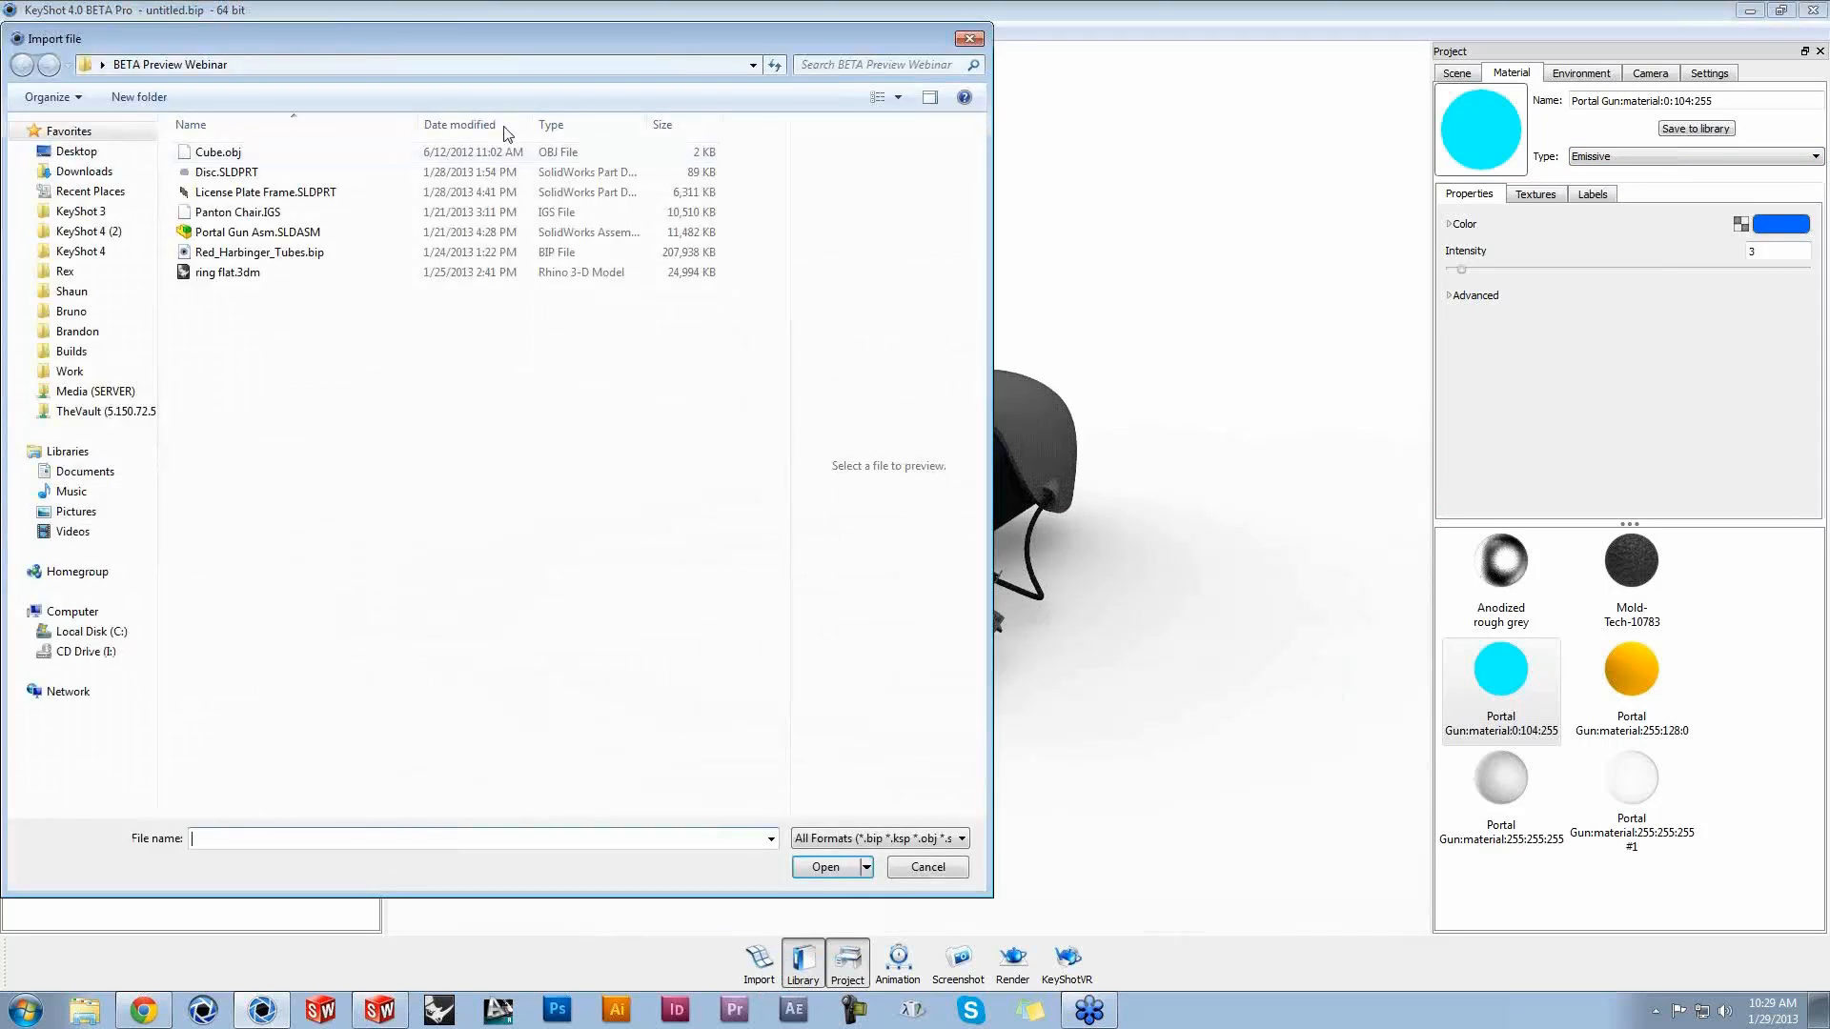
{"action": "left_click", "coordinate": [226, 172]}
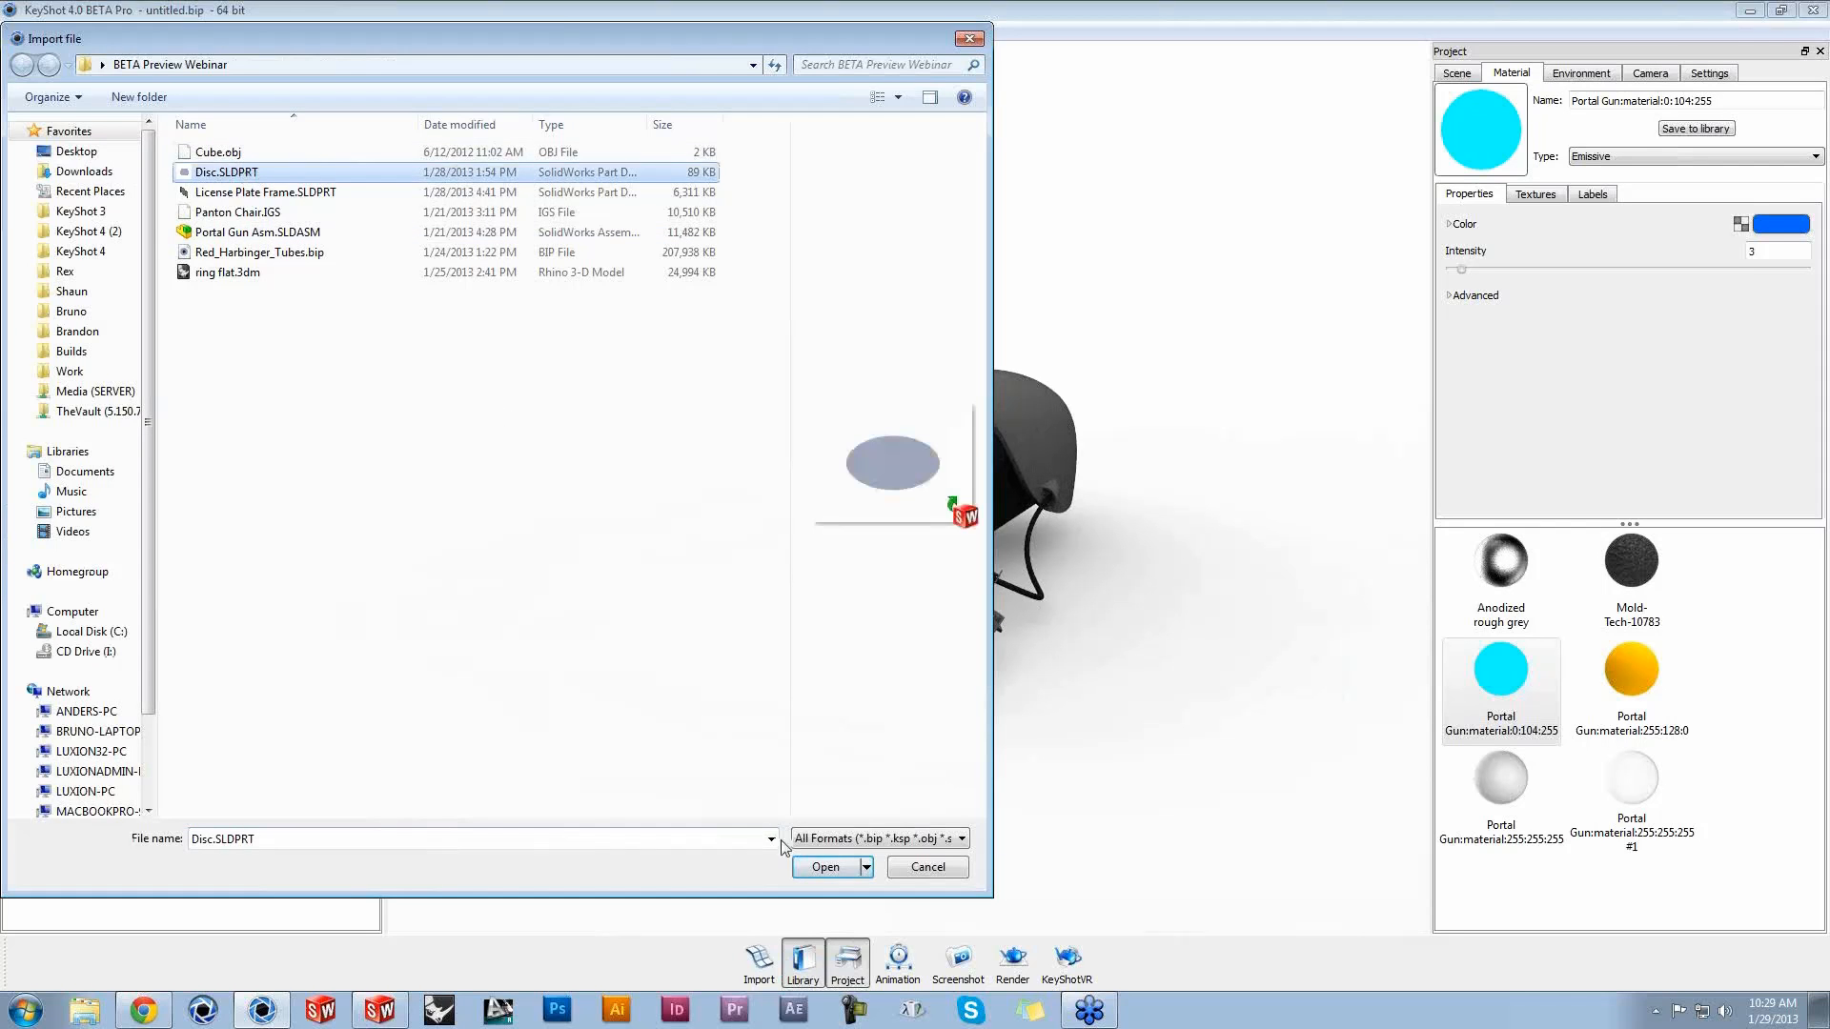
{"action": "left_click", "coordinate": [822, 866]}
{"action": "left_click", "coordinate": [933, 797]}
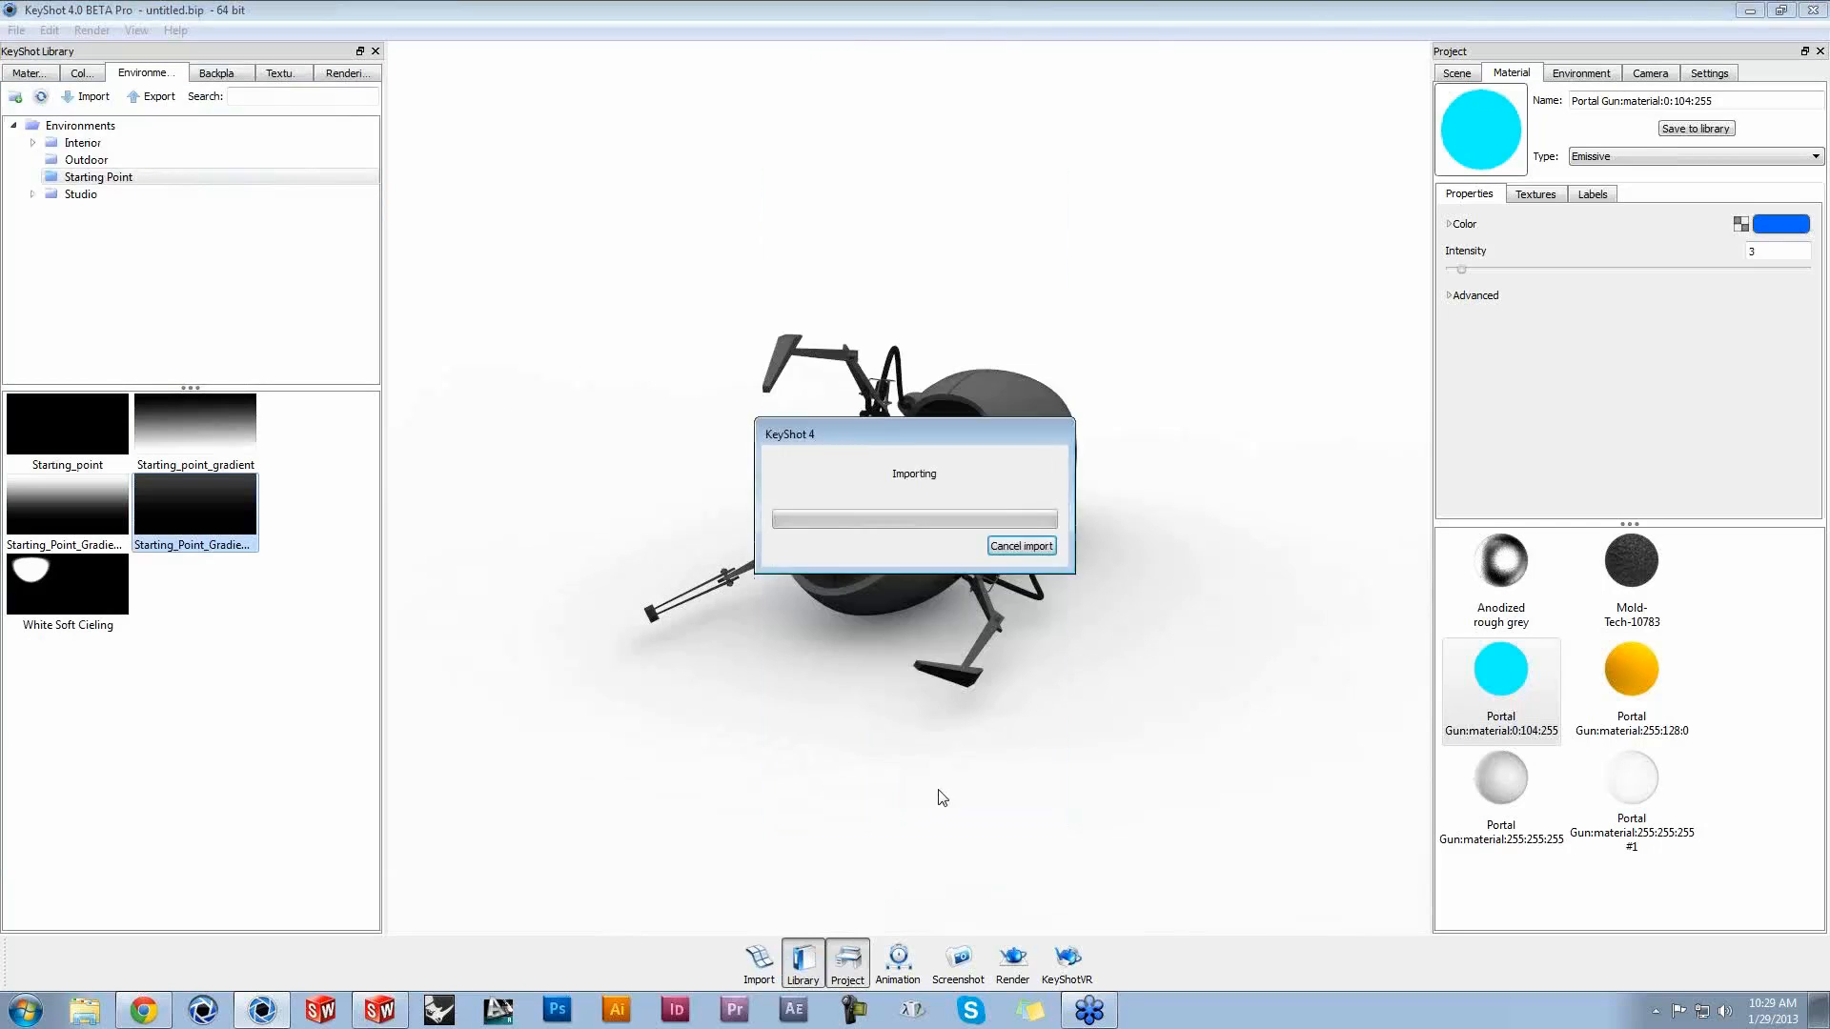
Step: Move the disc part up above the portal gun and sideways toward the gun's rear
{"action": "right_click", "coordinate": [871, 619]}
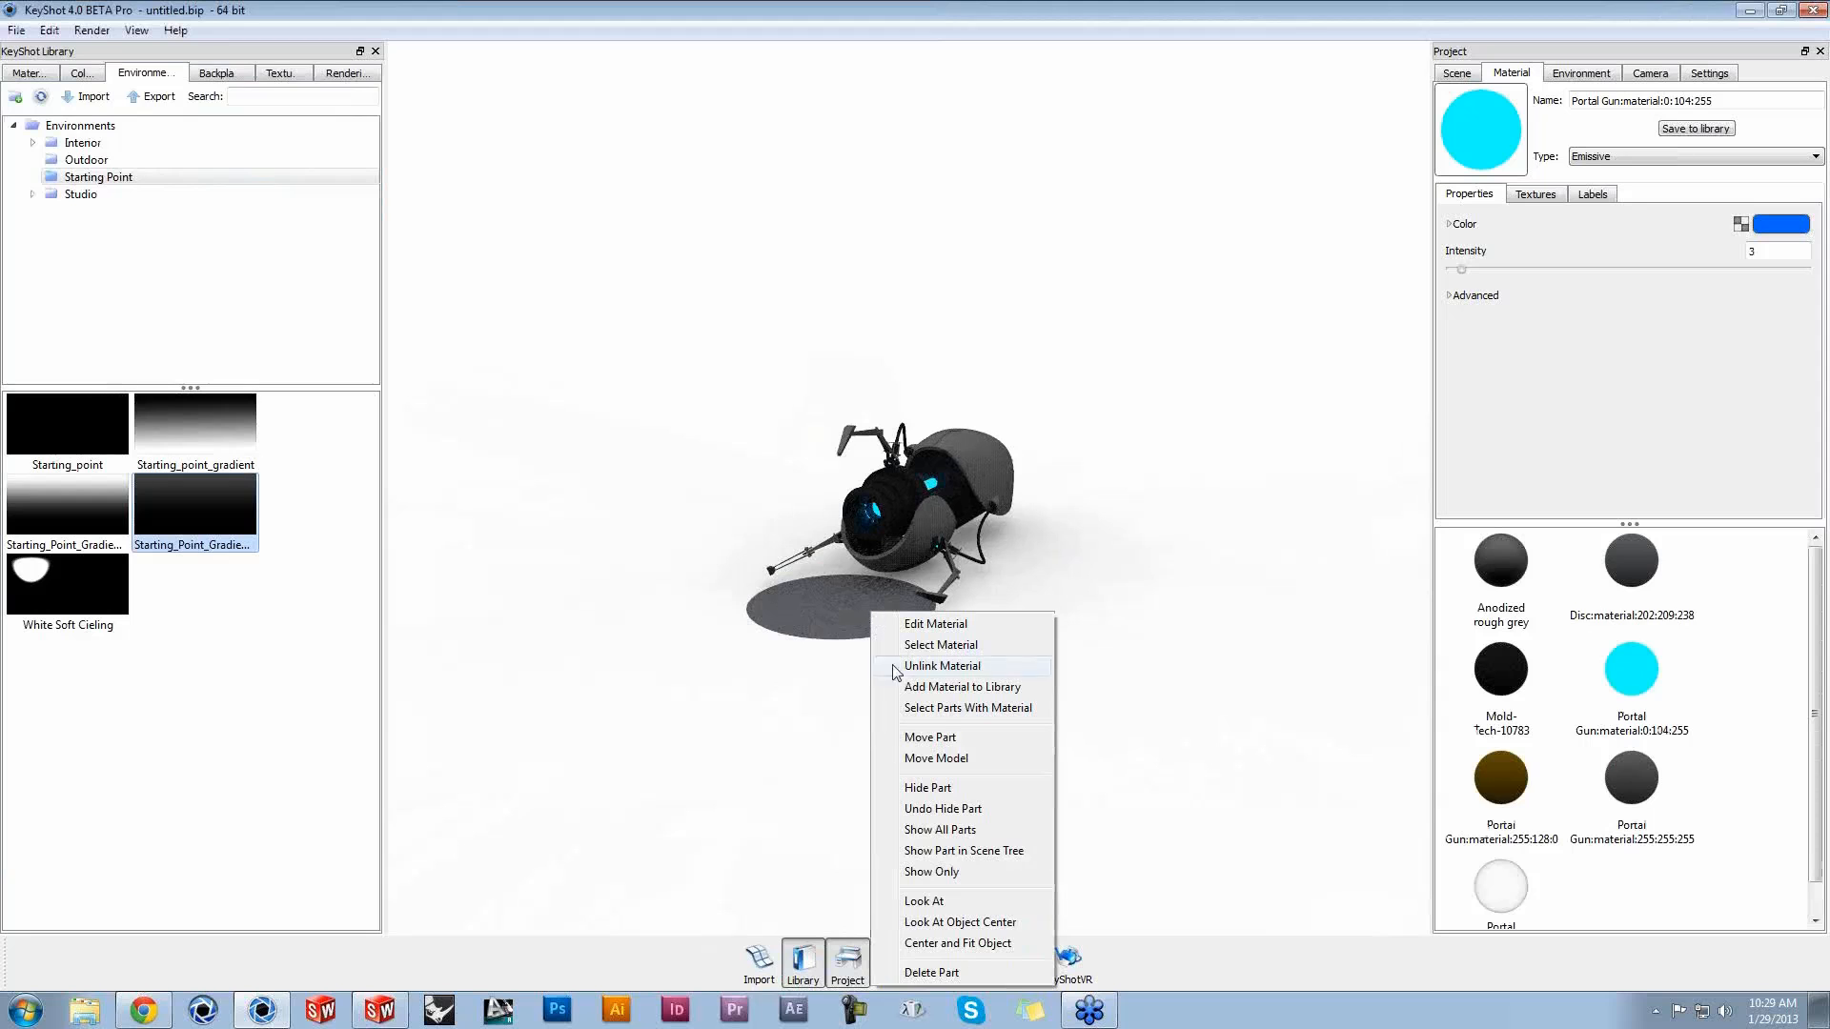
{"action": "left_click", "coordinate": [931, 738]}
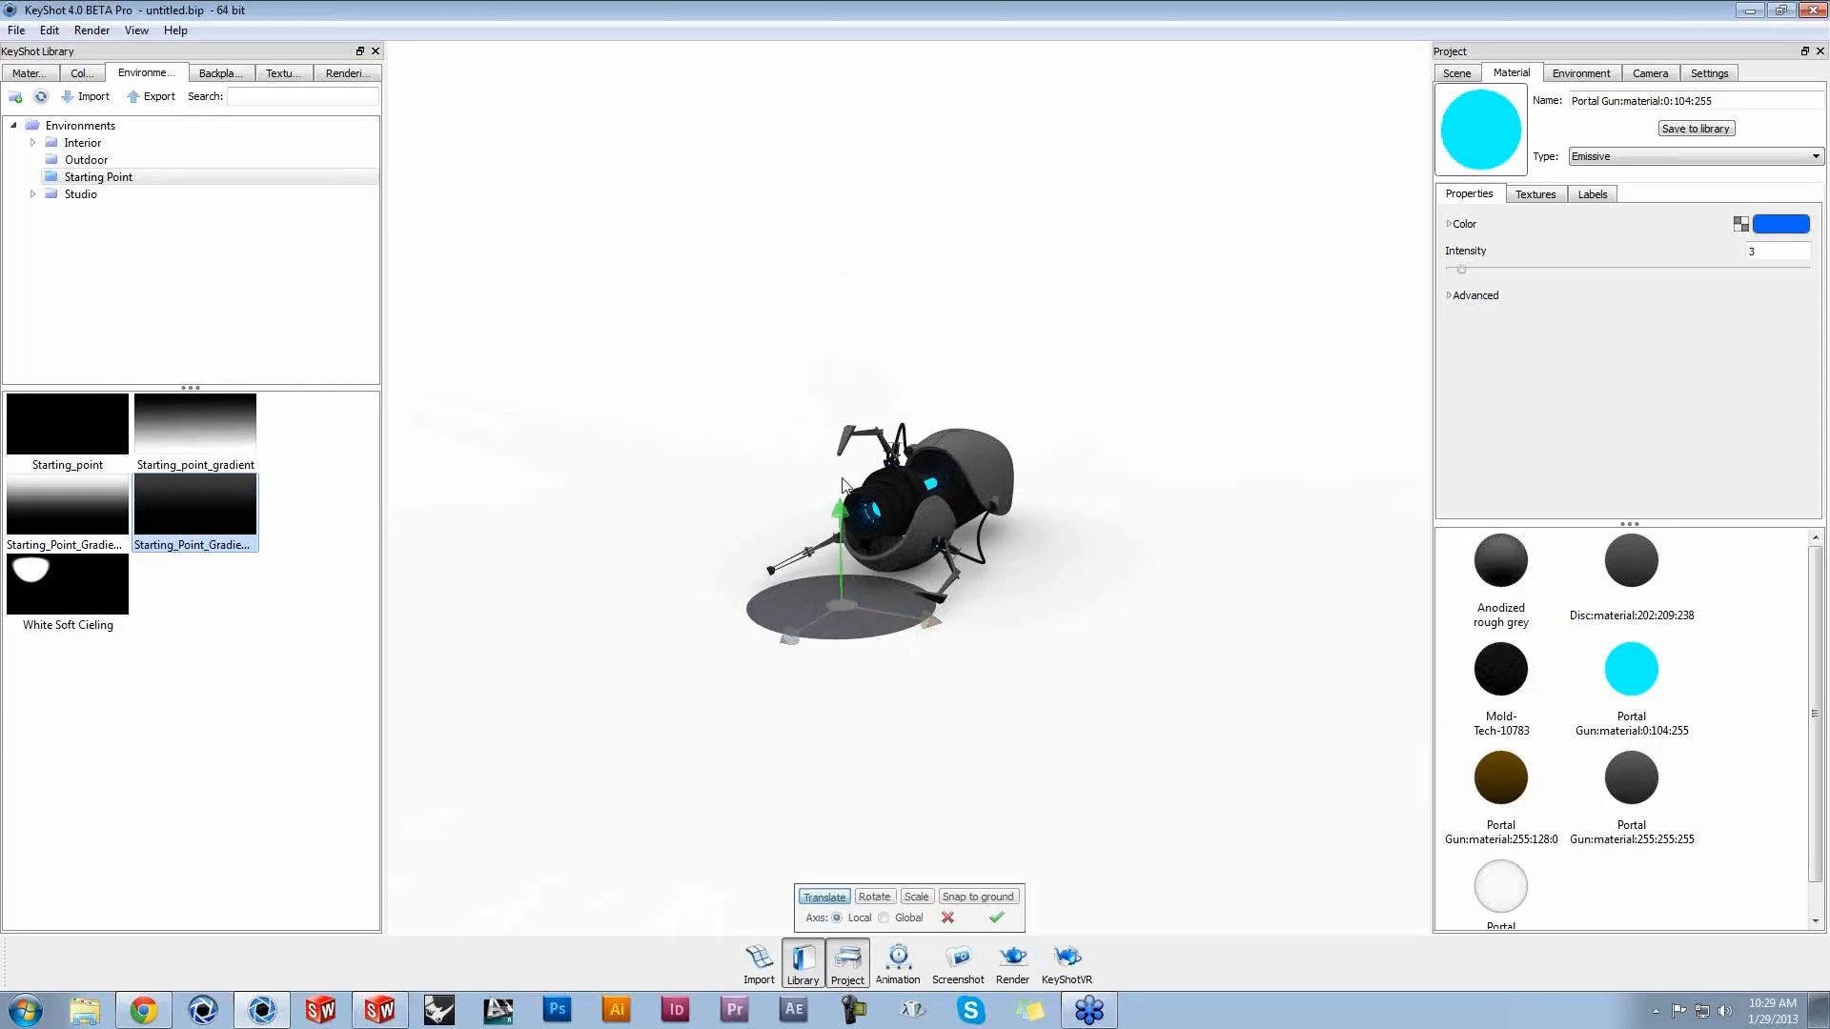
{"action": "left_click_drag", "start_coordinate": [832, 505], "coordinate": [849, 232]}
{"action": "left_click_drag", "start_coordinate": [925, 322], "coordinate": [1137, 337]}
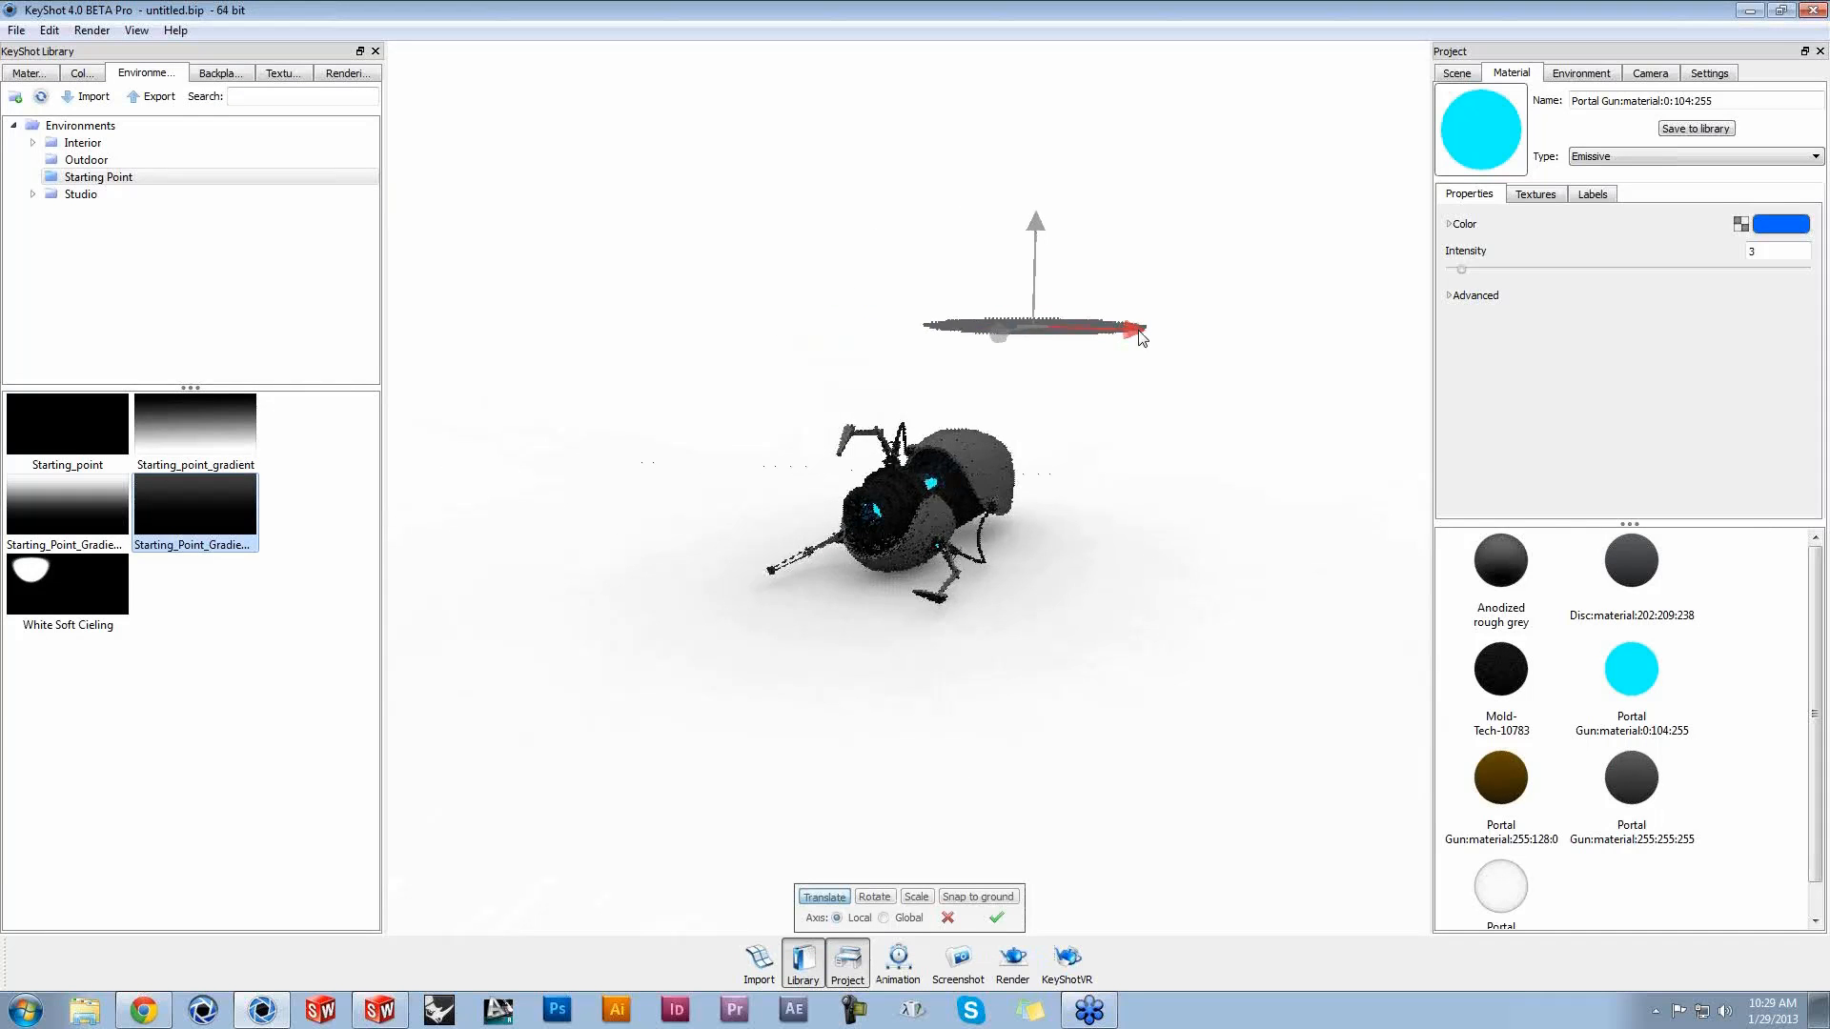
Step: Rotate the raised disc so its face tilts down toward the portal gun, and accept the placement
{"action": "mouse_move", "coordinate": [1106, 578]}
{"action": "left_mouse_down"}
{"action": "mouse_move", "coordinate": [1250, 715]}
{"action": "mouse_move", "coordinate": [1169, 679]}
{"action": "mouse_move", "coordinate": [1111, 458]}
{"action": "mouse_move", "coordinate": [1115, 364]}
{"action": "mouse_move", "coordinate": [1045, 592]}
{"action": "mouse_move", "coordinate": [1096, 583]}
{"action": "left_mouse_up"}
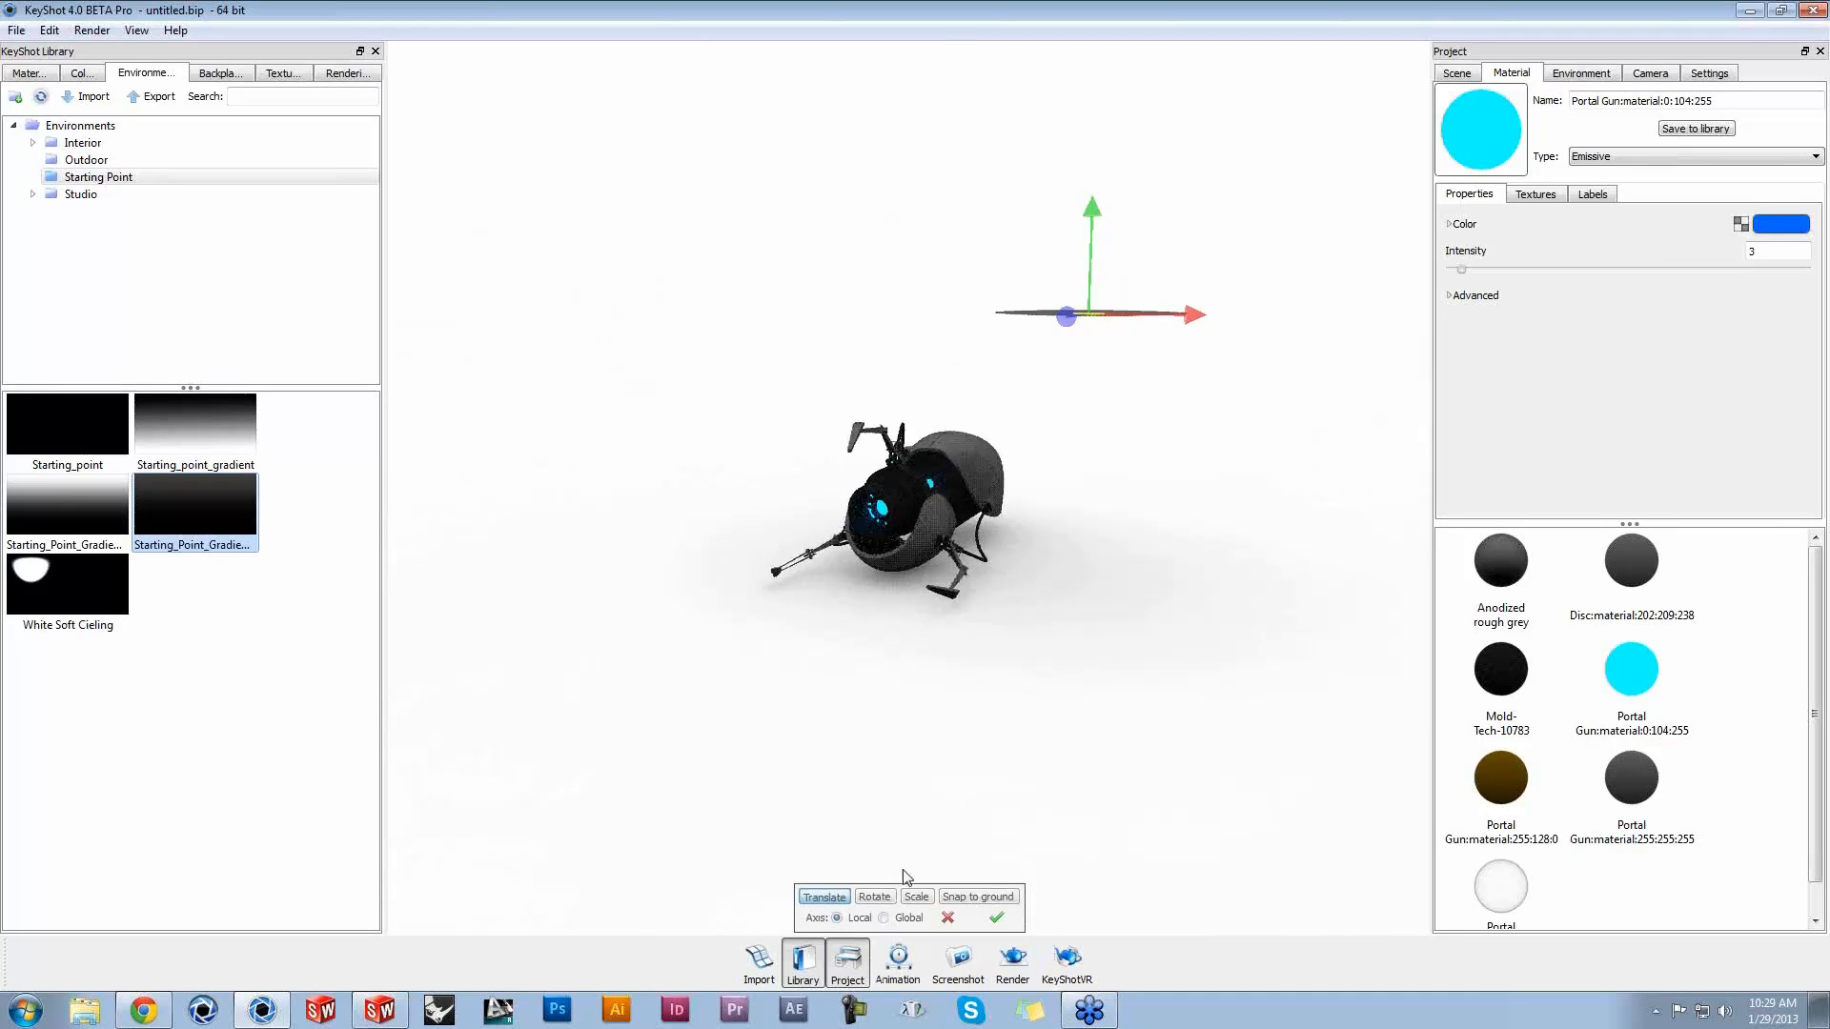
{"action": "left_click", "coordinate": [874, 897]}
{"action": "left_click_drag", "start_coordinate": [1173, 297], "coordinate": [1166, 356]}
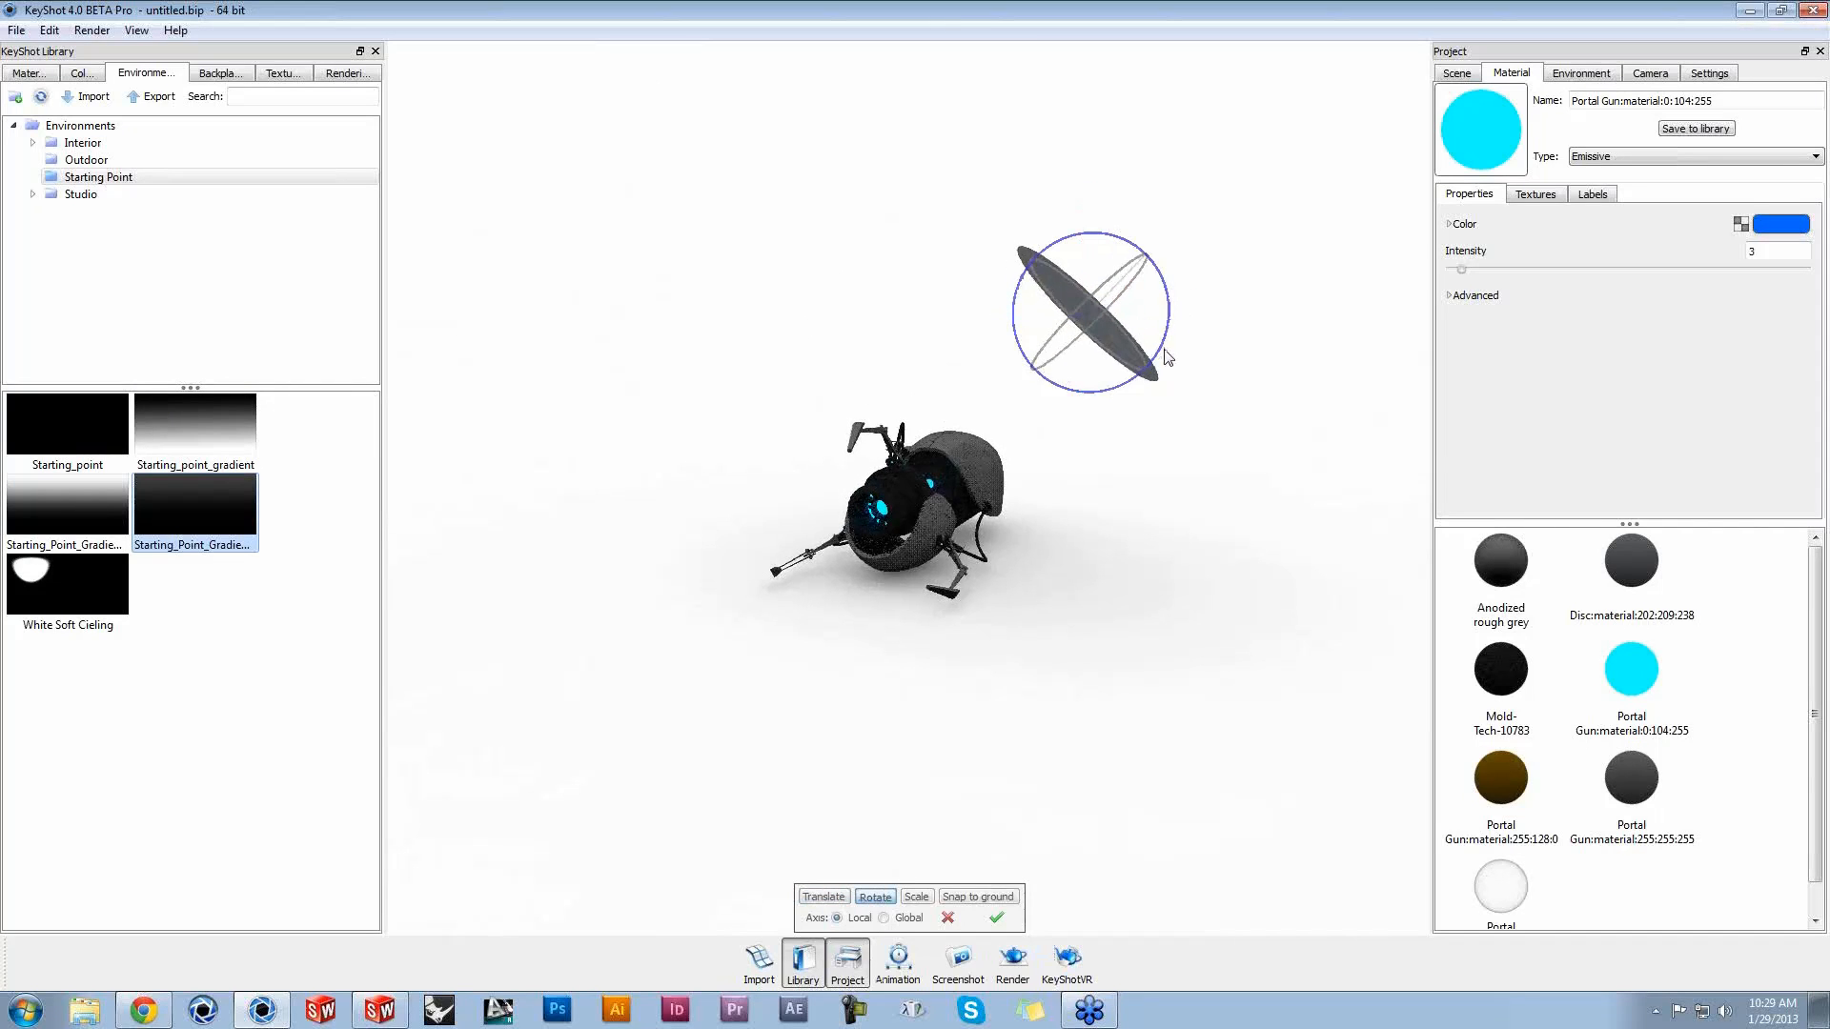
{"action": "left_click", "coordinate": [996, 918]}
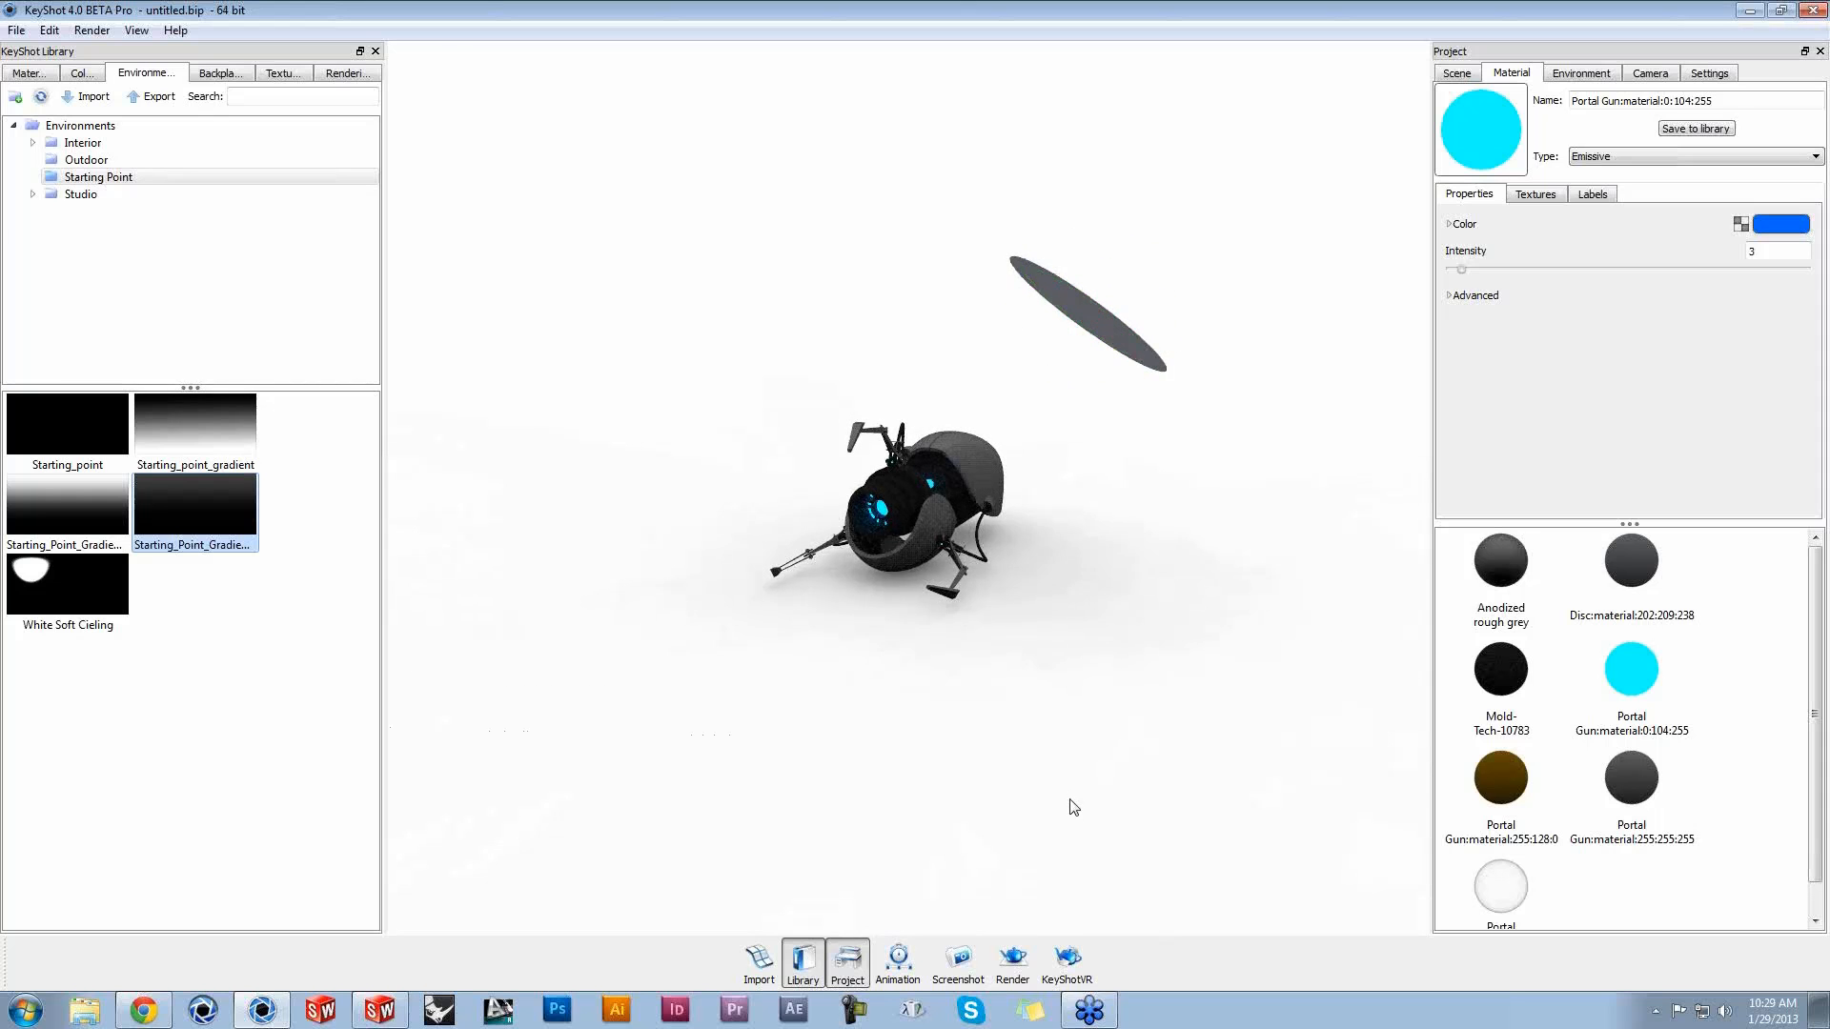
Step: Open the disc's material for editing and set its type to Point Light Diffuse
{"action": "left_click_drag", "start_coordinate": [1070, 804], "coordinate": [1074, 666]}
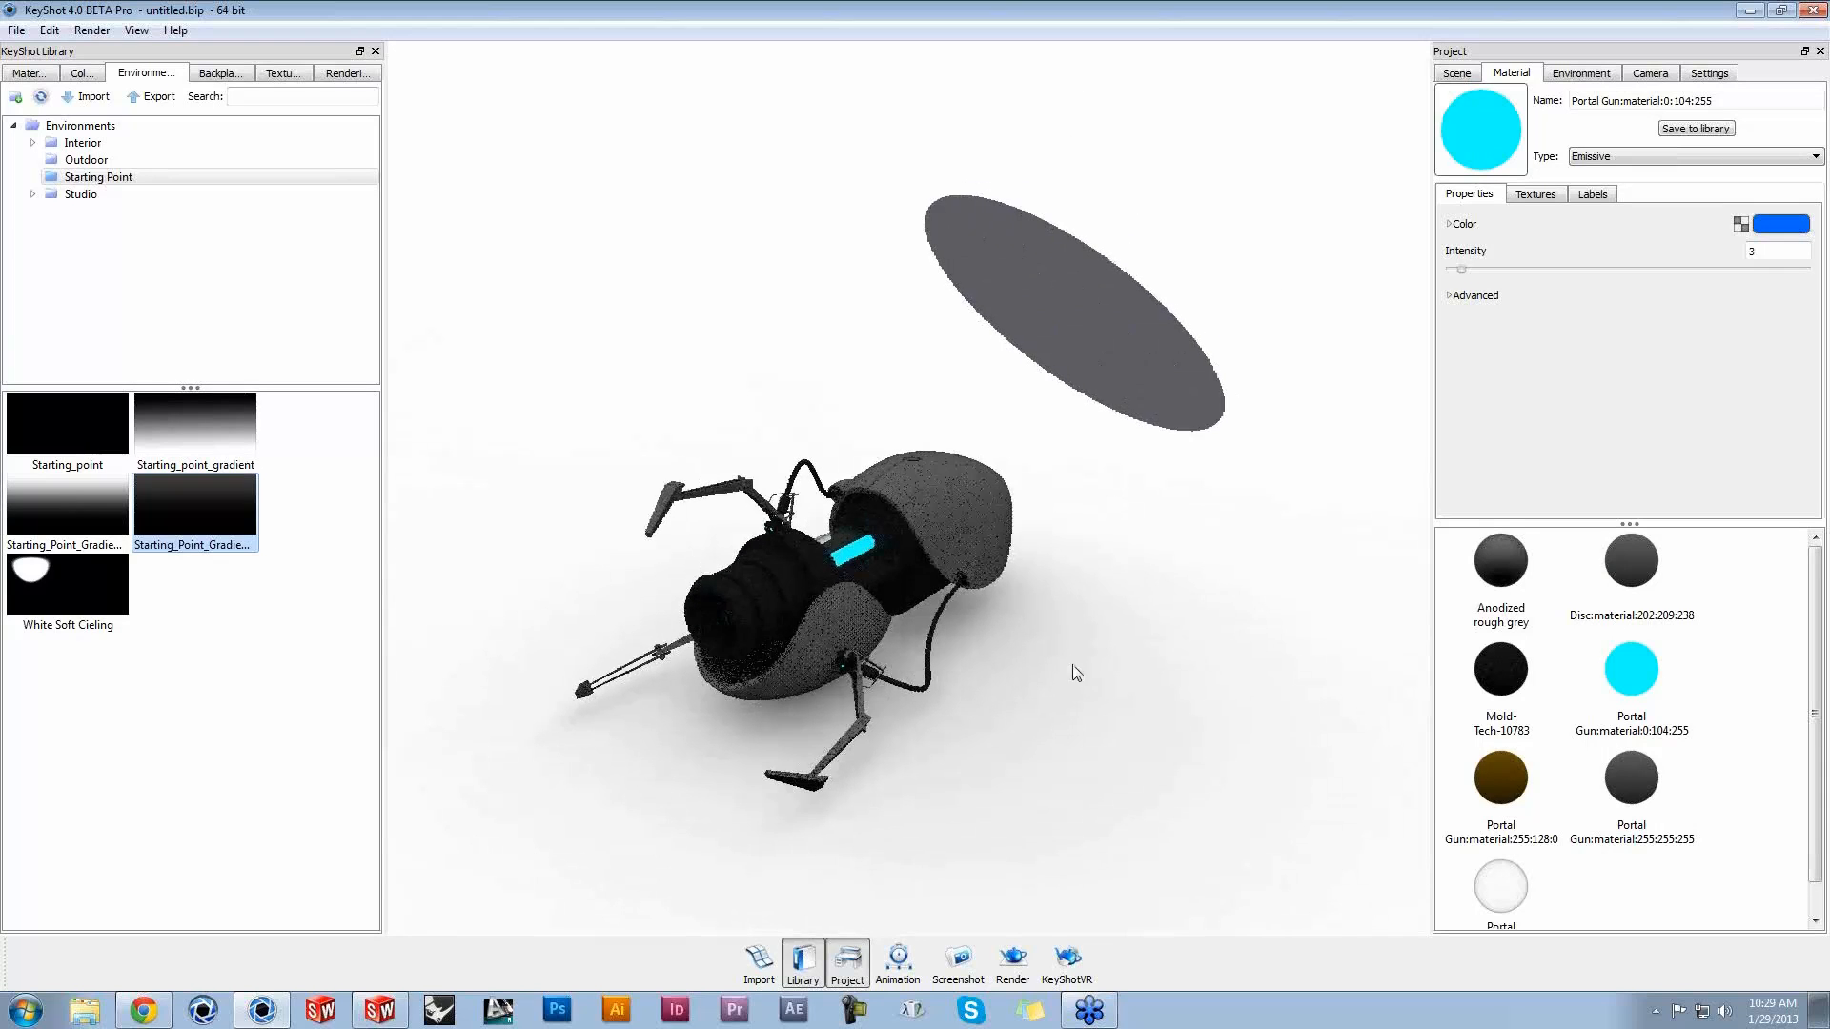
{"action": "double_click", "coordinate": [1102, 355]}
{"action": "left_click", "coordinate": [1579, 157]}
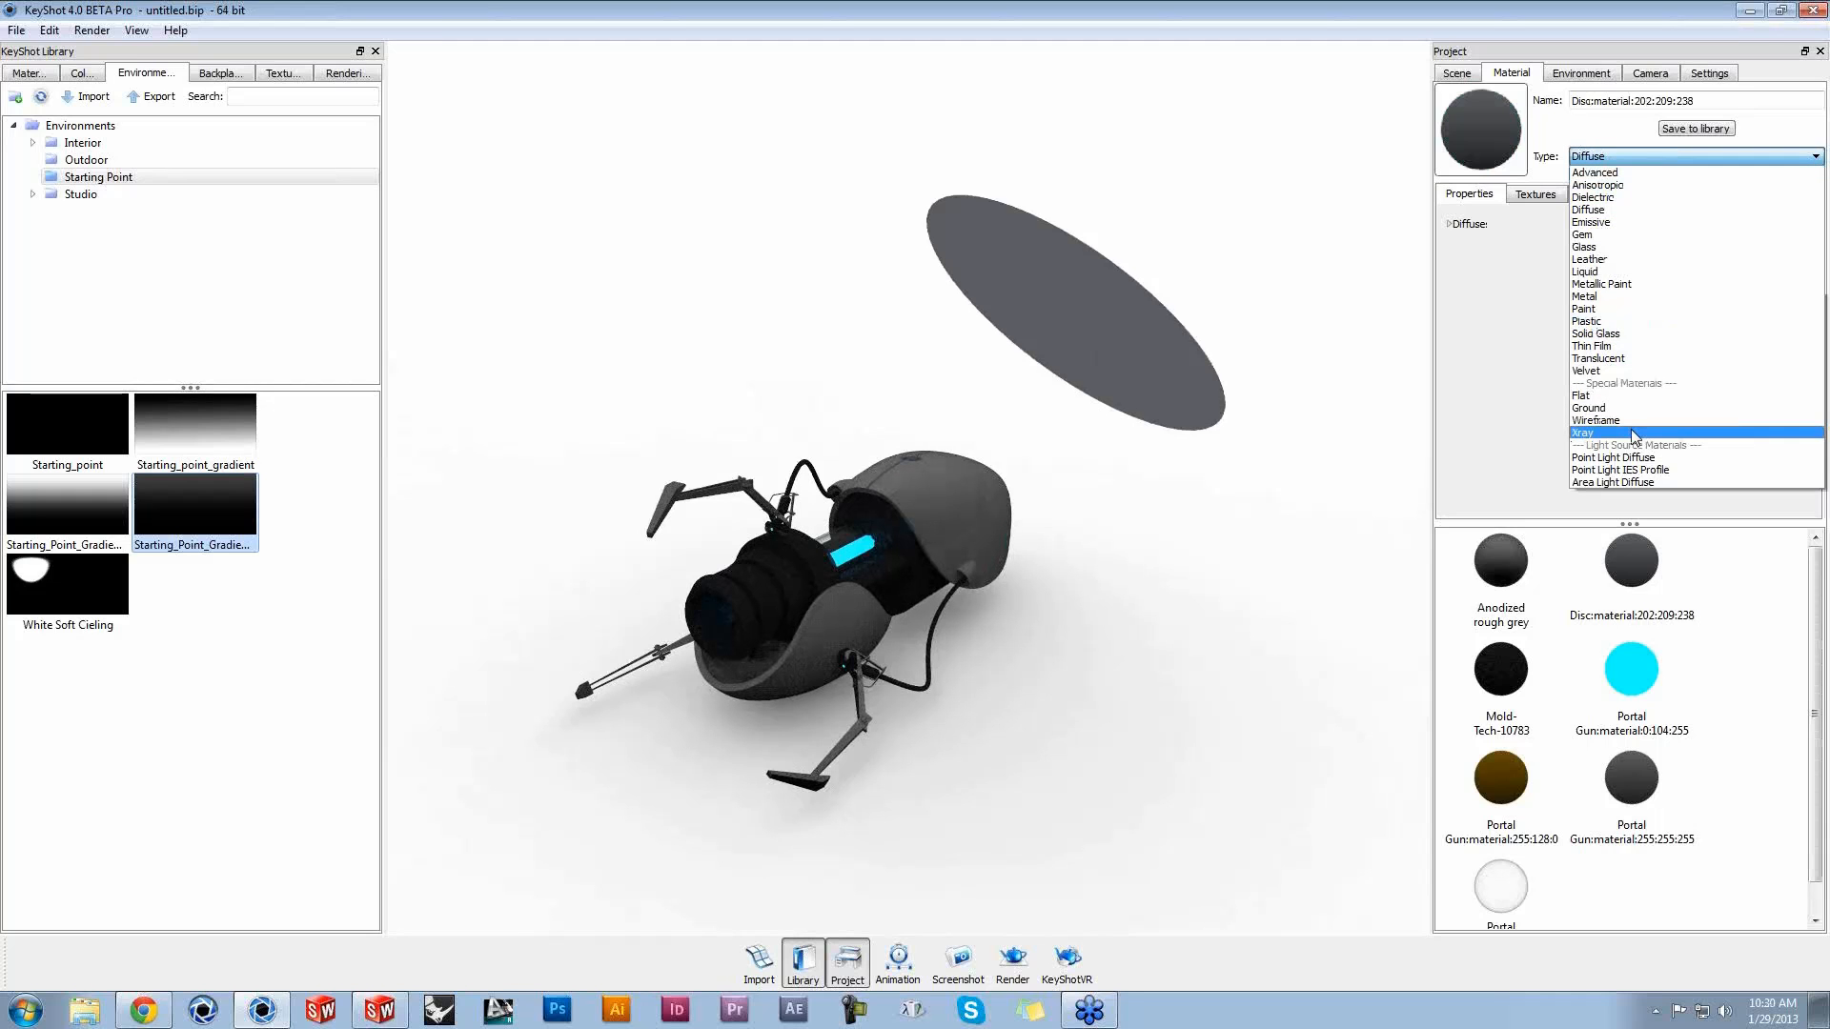
{"action": "left_click", "coordinate": [1632, 458]}
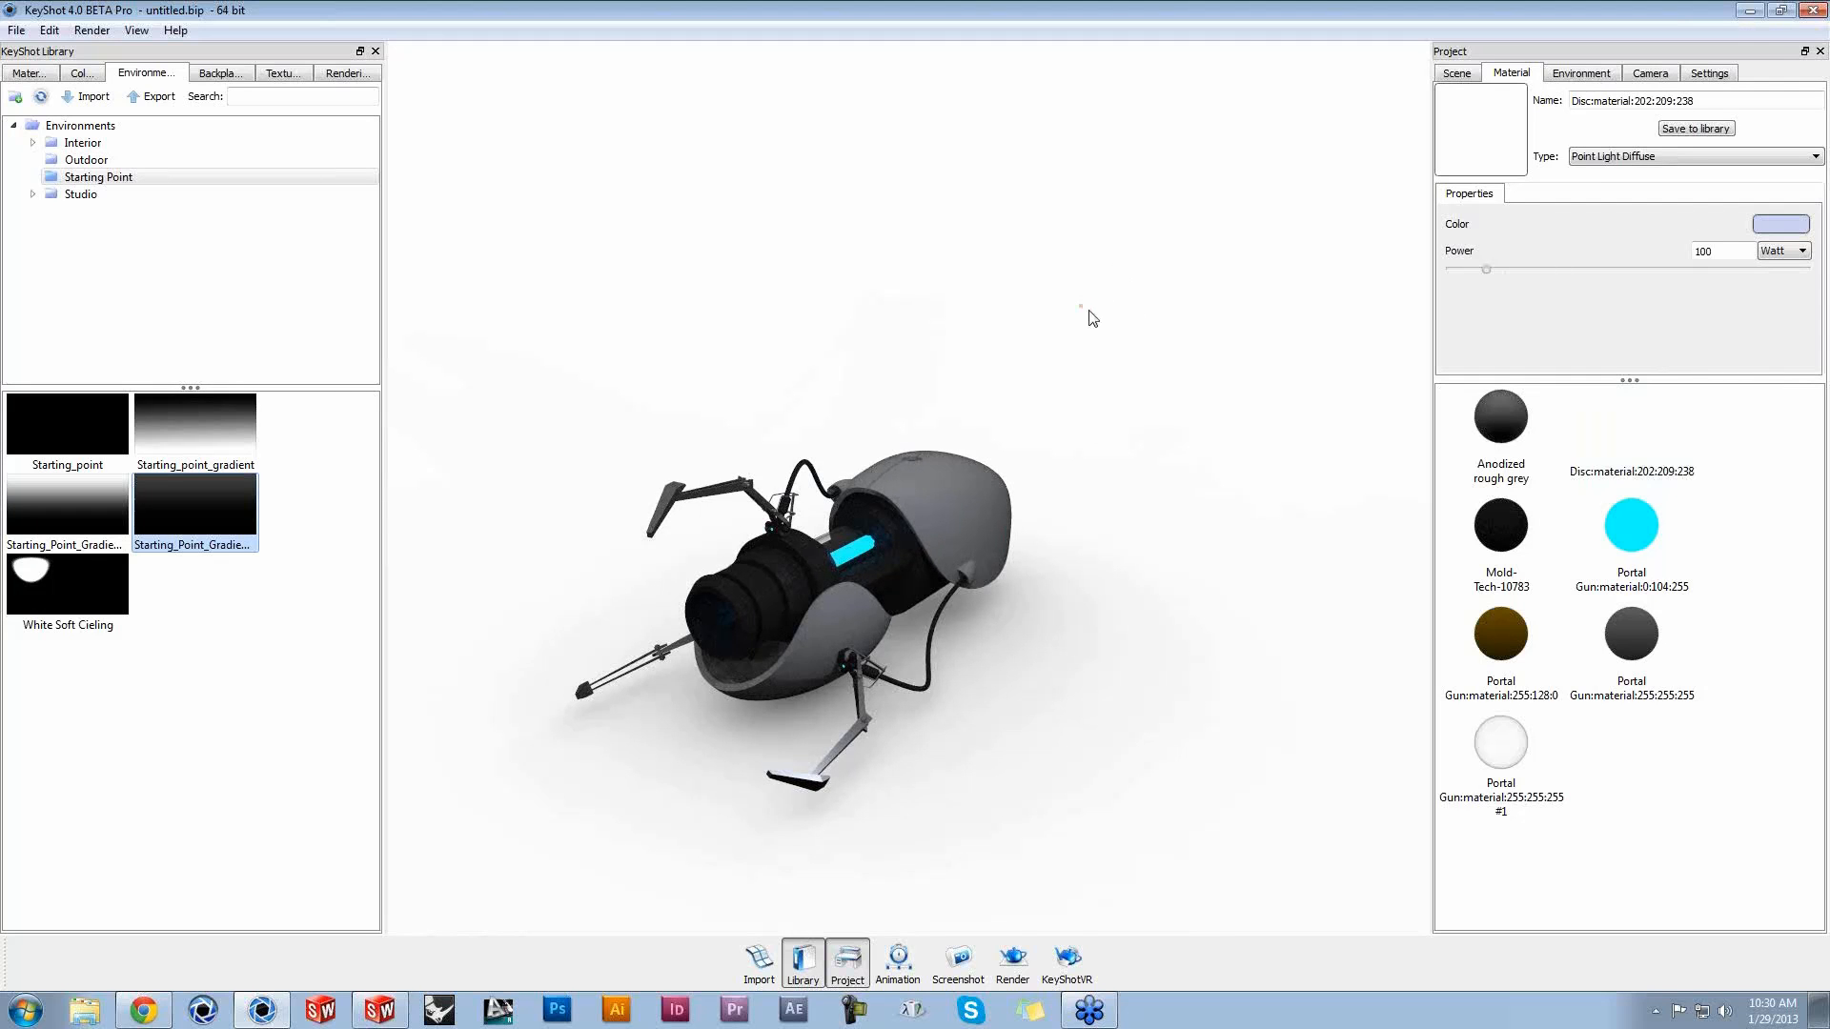
Step: Show the dark gradient lighting environment as the background behind the portal gun
{"action": "scroll", "coordinate": [1092, 317], "scroll_direction": "up", "scroll_amount": 3}
{"action": "scroll", "coordinate": [1156, 245], "scroll_direction": "down", "scroll_amount": 1}
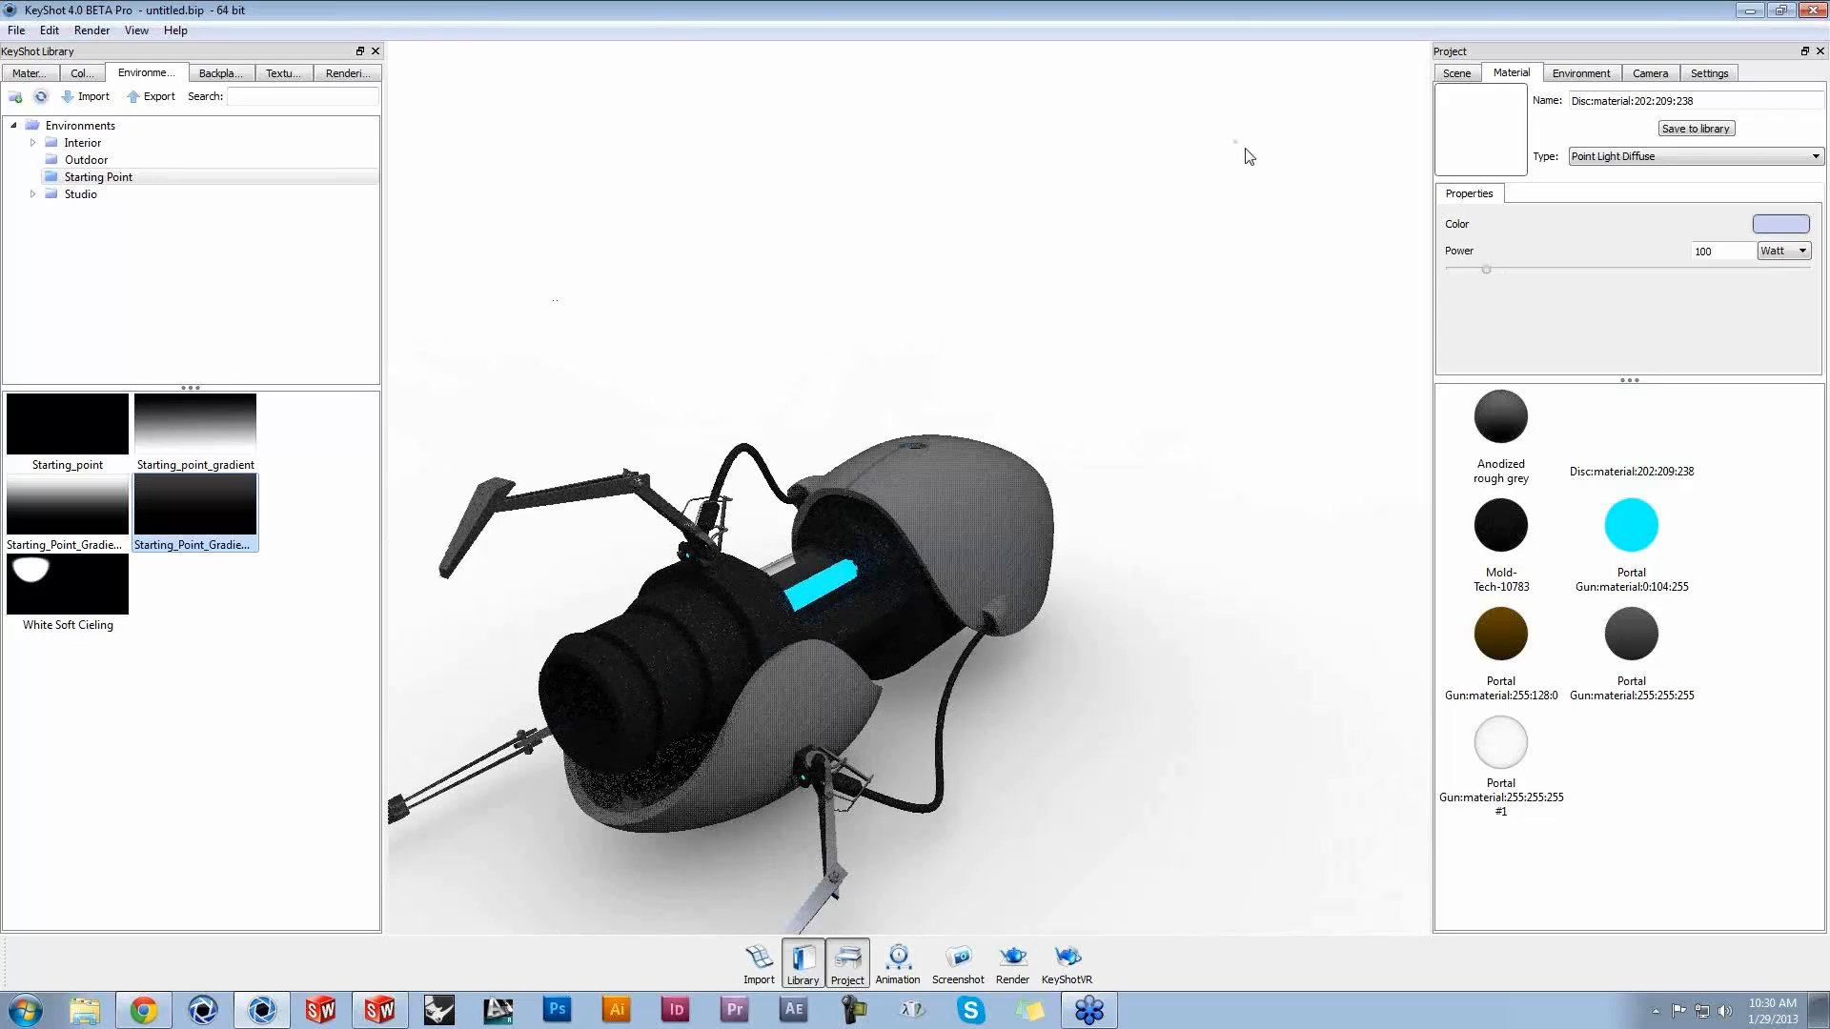
{"action": "scroll", "coordinate": [1213, 295], "scroll_direction": "down", "scroll_amount": 2}
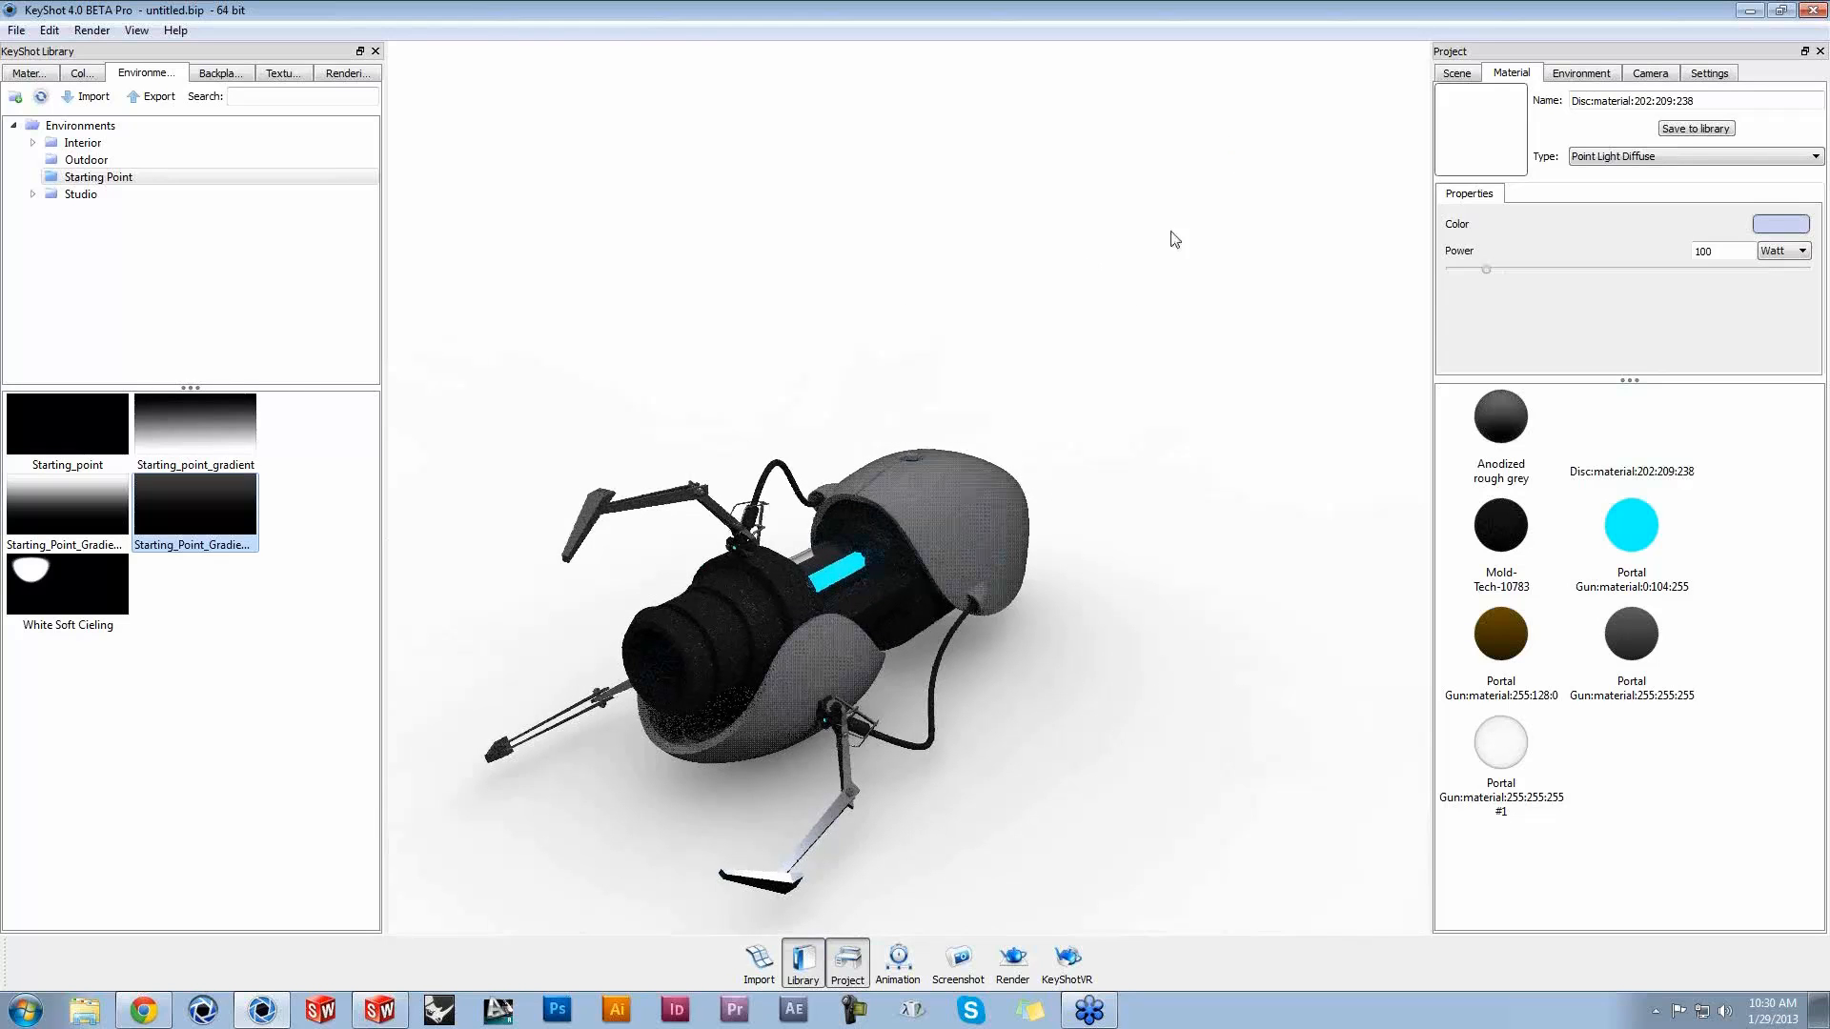
{"action": "left_click_drag", "start_coordinate": [1142, 260], "coordinate": [1176, 278]}
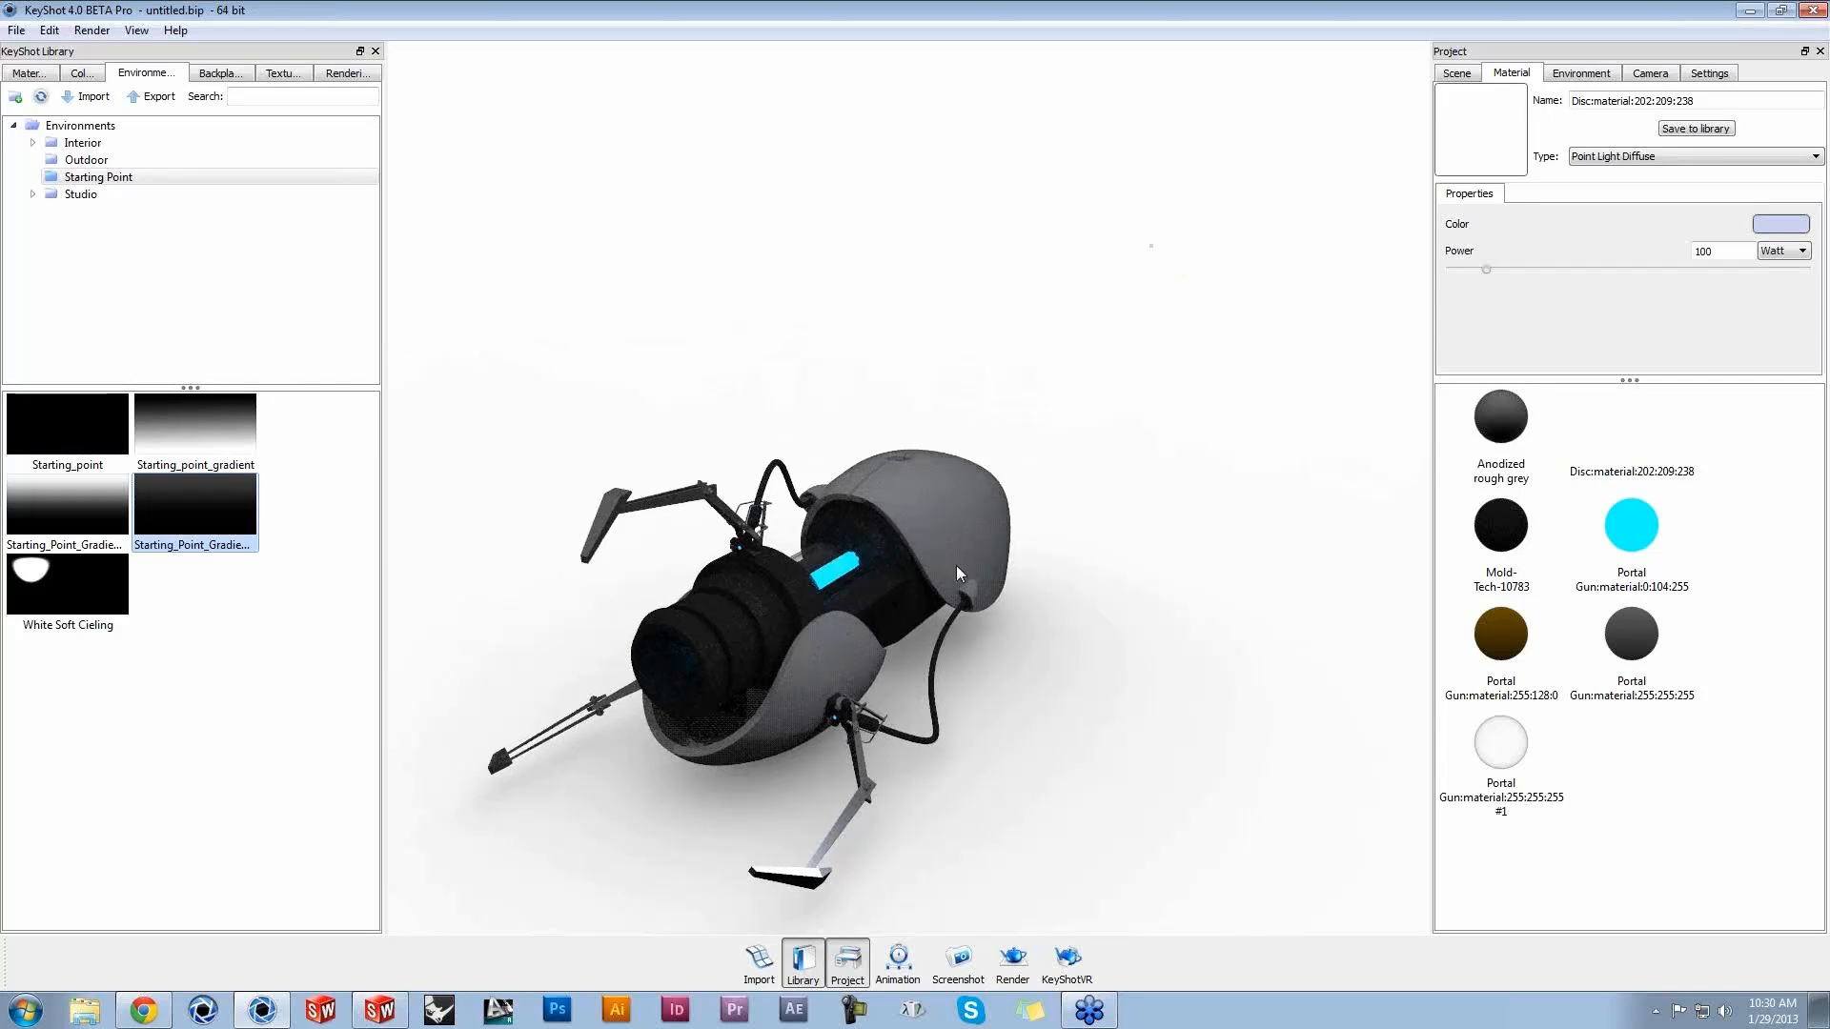
{"action": "left_click", "coordinate": [532, 549]}
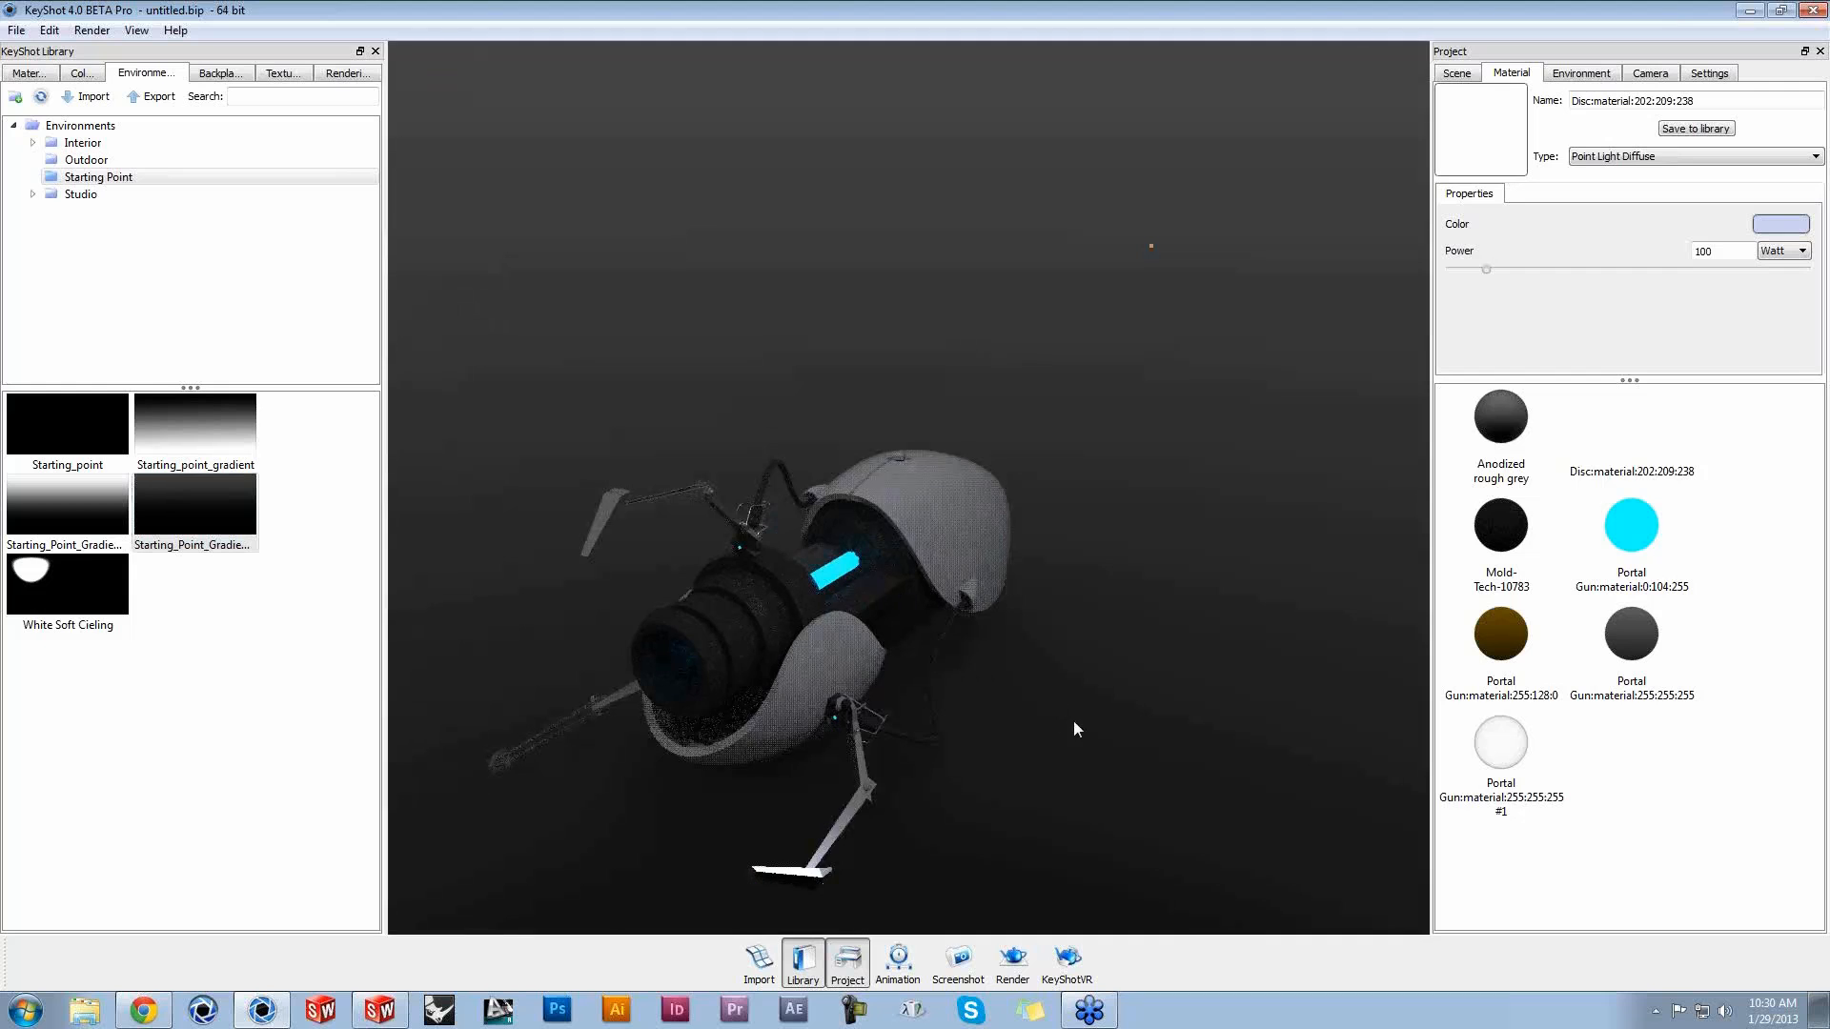
Step: Raise the disc's point light power to 661 watts
{"action": "left_click_drag", "start_coordinate": [1074, 723], "coordinate": [1336, 616]}
{"action": "left_click_drag", "start_coordinate": [1488, 271], "coordinate": [1627, 271]}
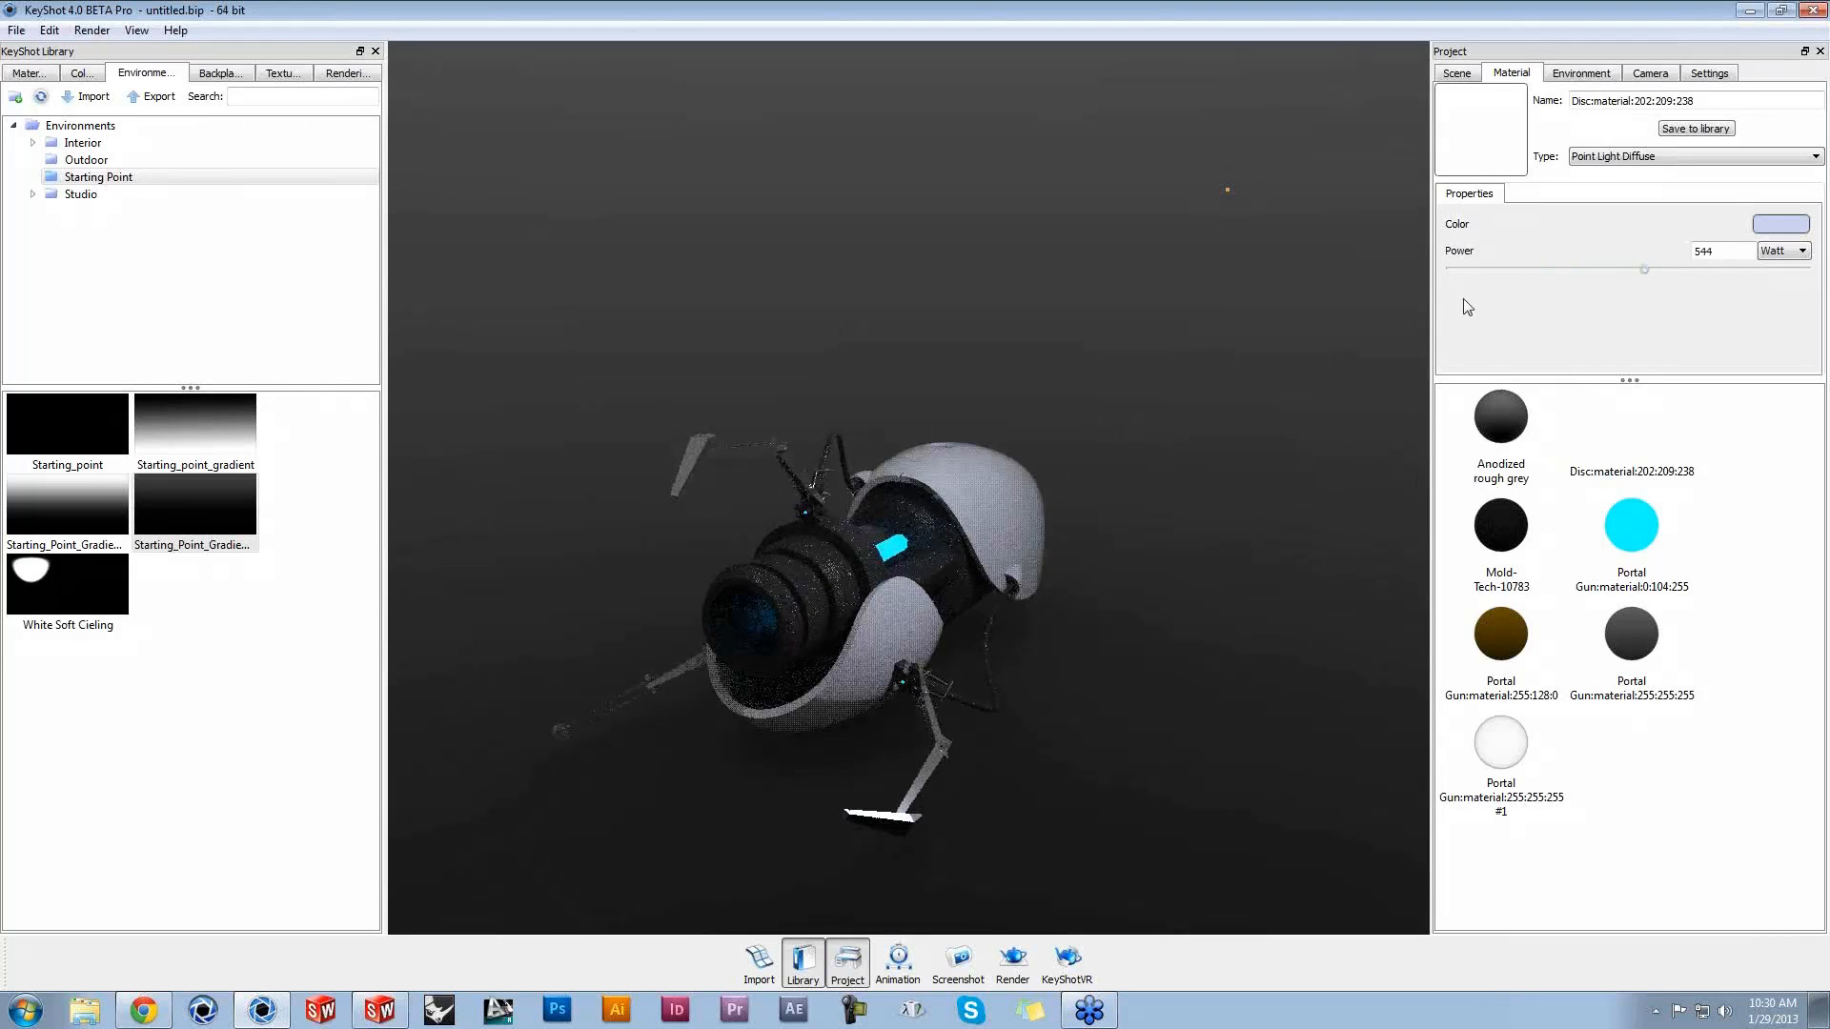
{"action": "left_click_drag", "start_coordinate": [1429, 279], "coordinate": [1421, 280]}
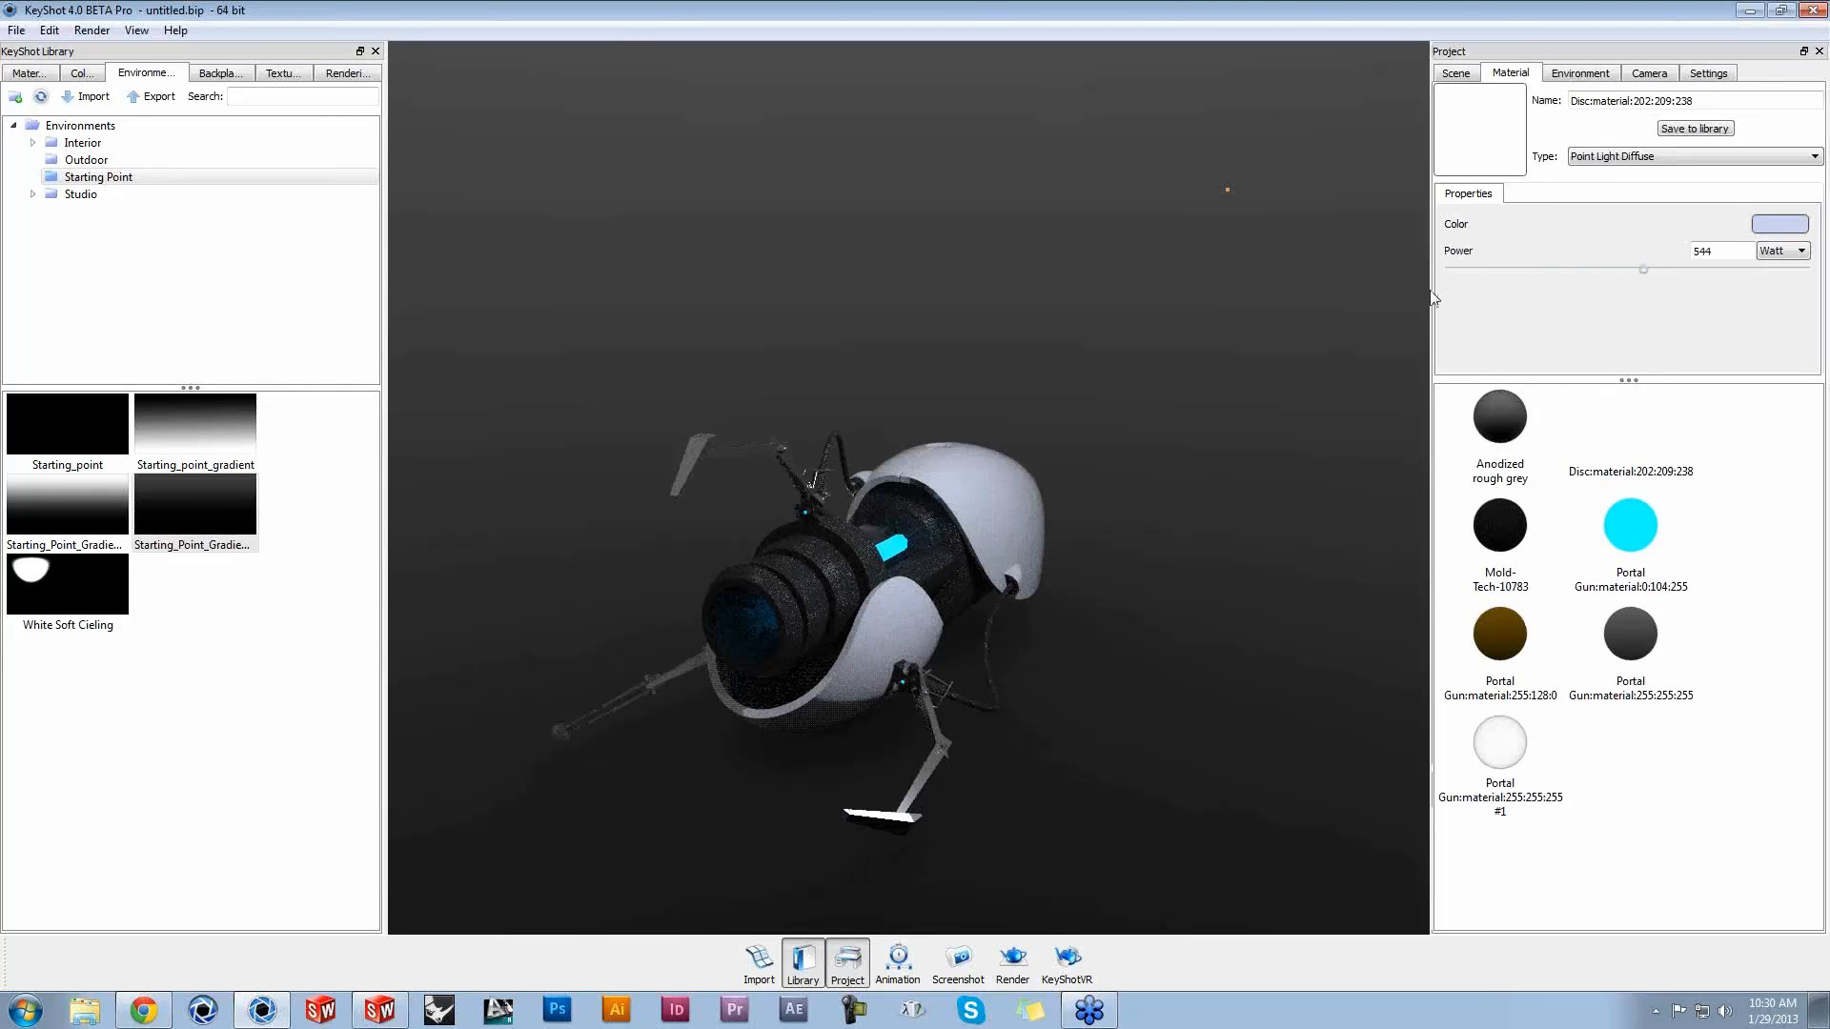
{"action": "left_click", "coordinate": [1775, 253]}
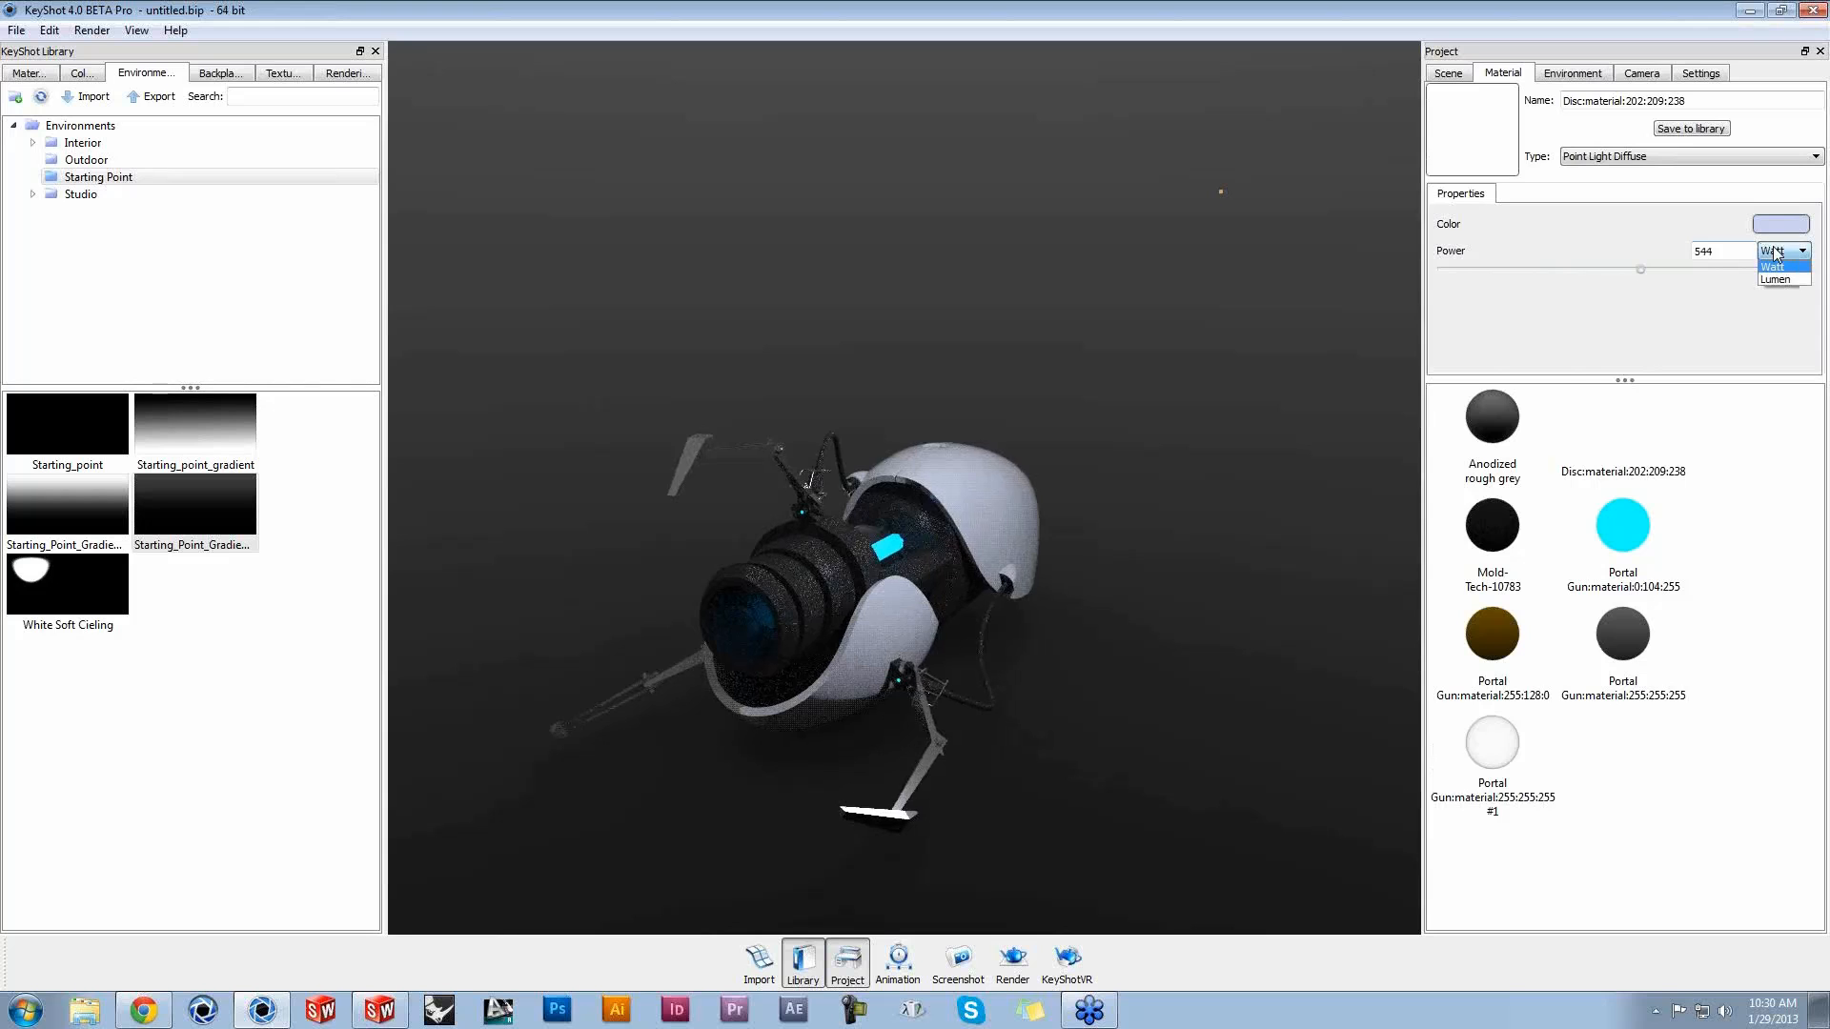
{"action": "left_click", "coordinate": [1728, 328]}
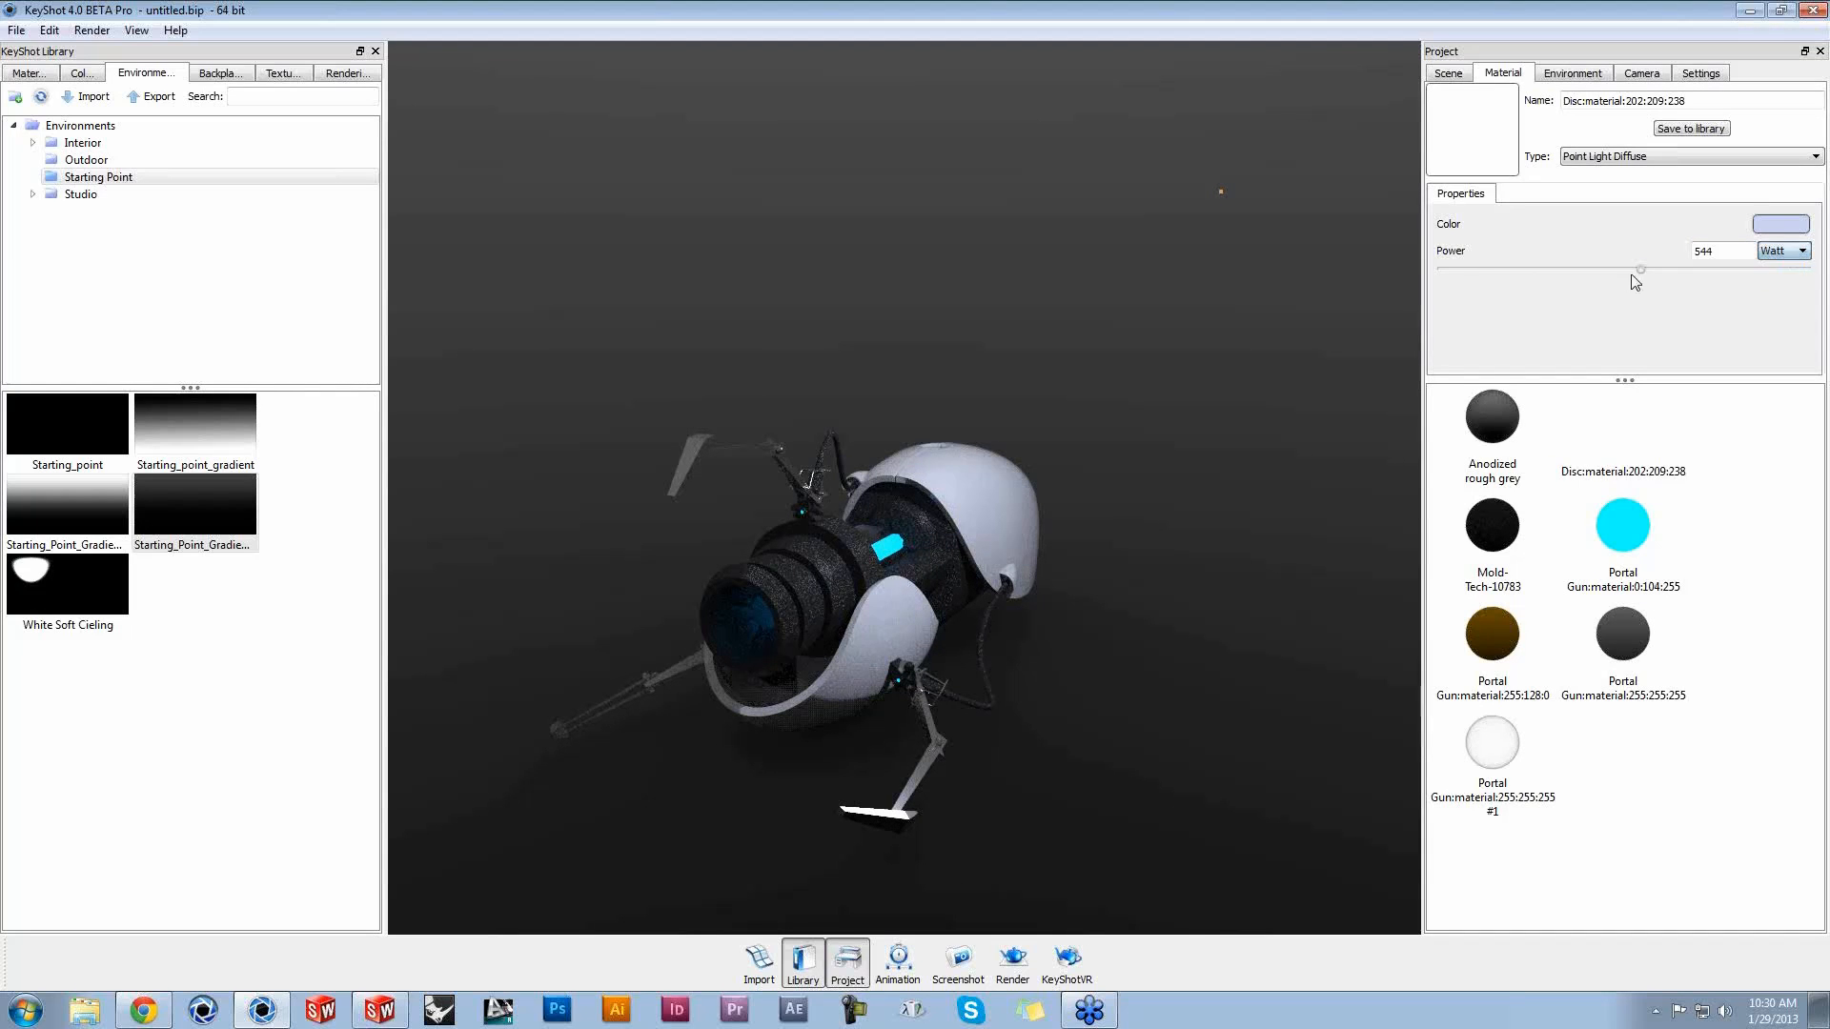
{"action": "left_click_drag", "start_coordinate": [1640, 271], "coordinate": [1691, 274]}
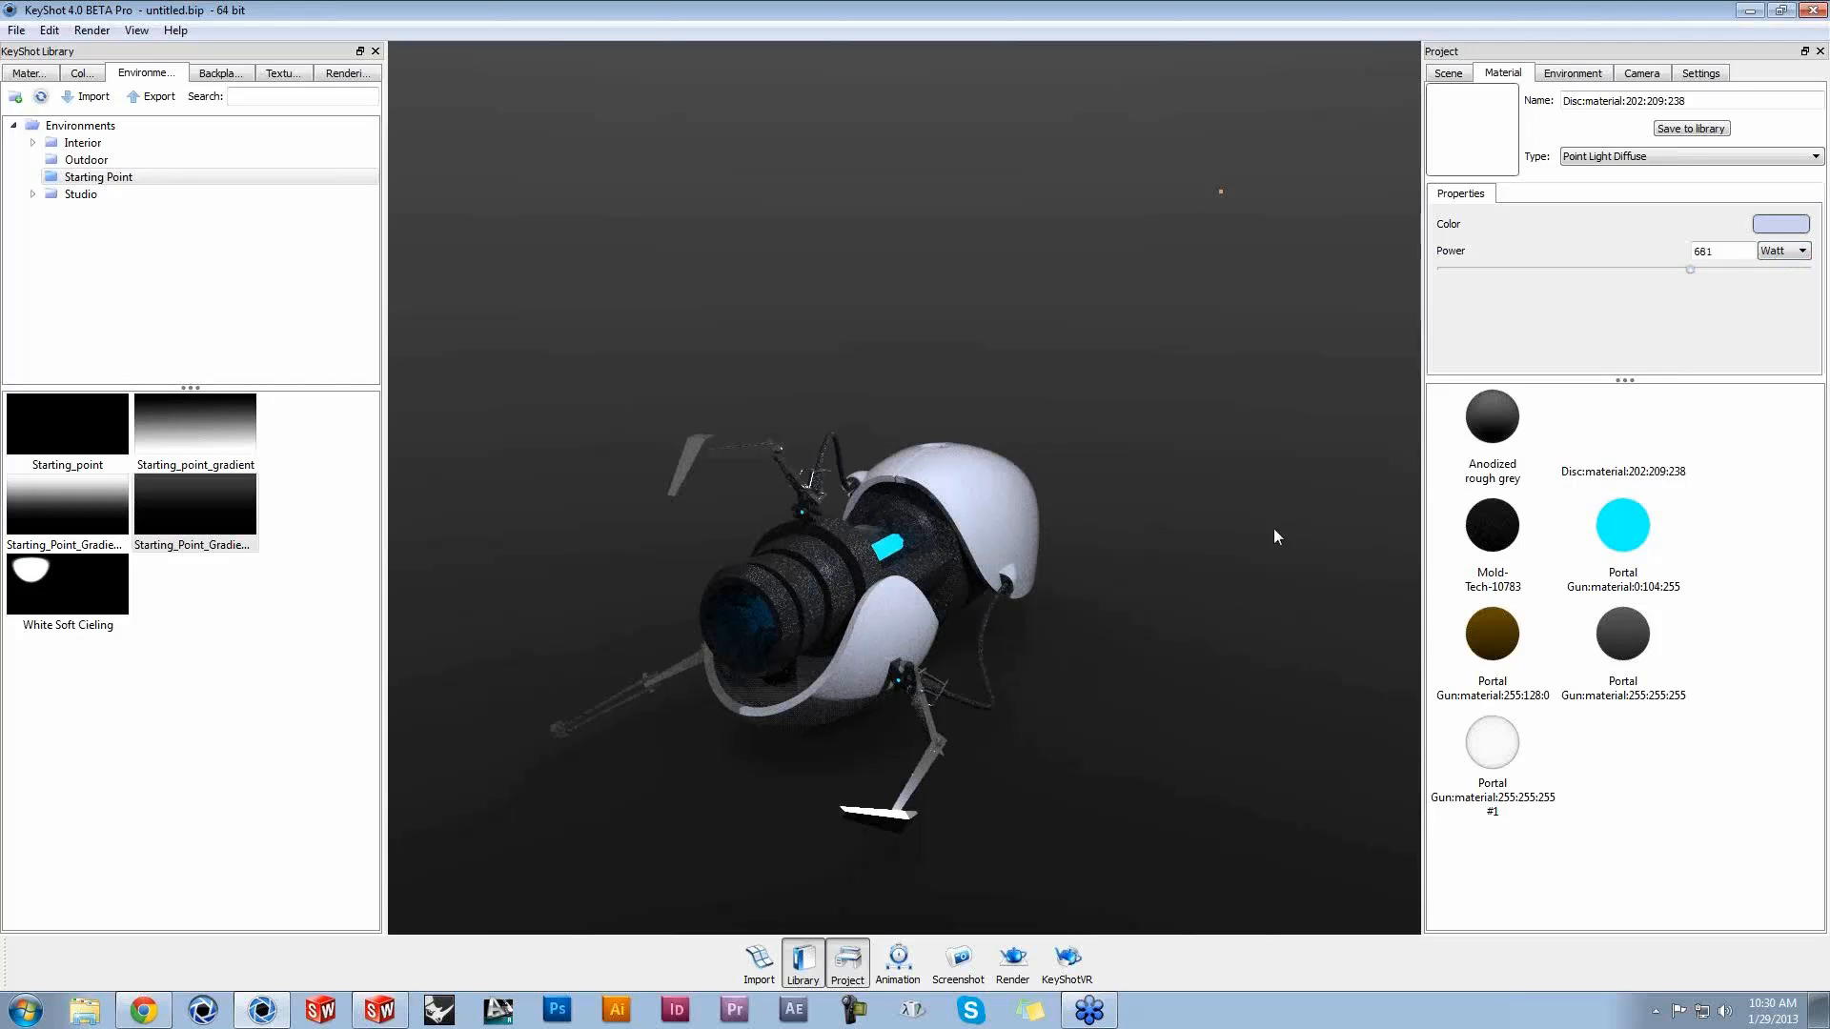
Step: Change the disc's material type to Area Light Diffuse and set its power to 647 watts
{"action": "left_click", "coordinate": [1637, 160]}
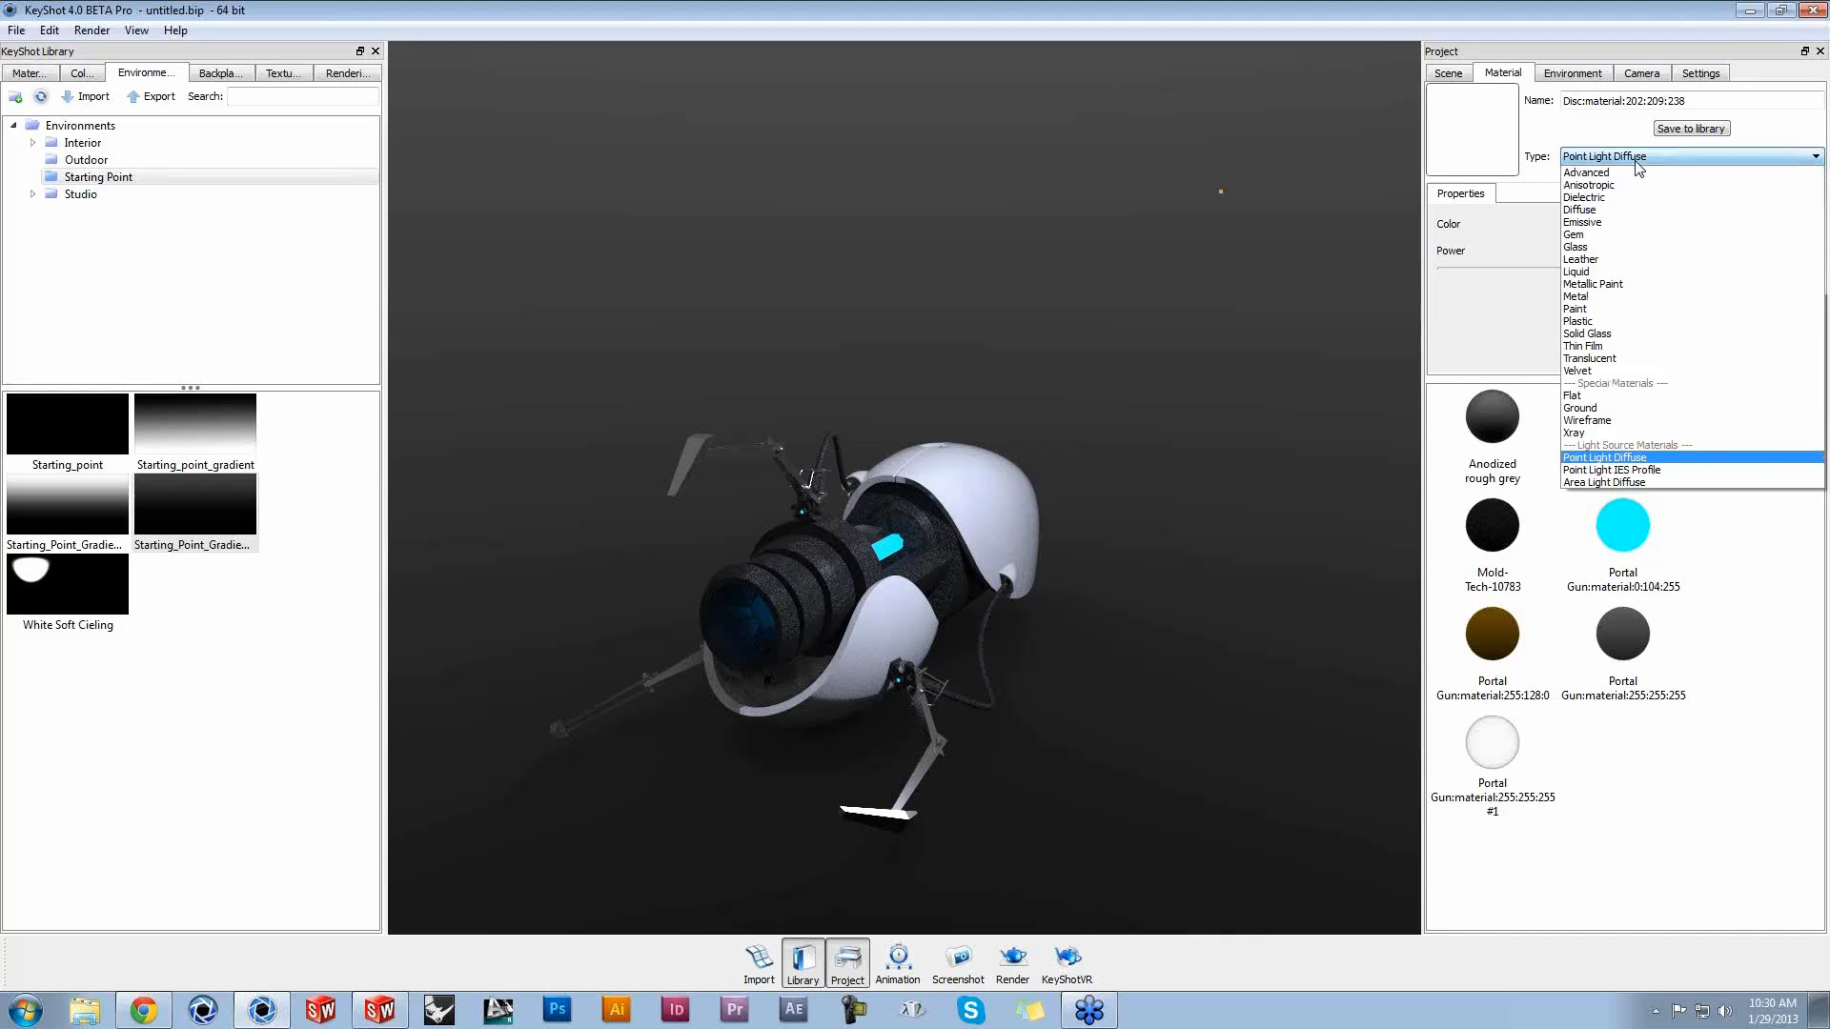
{"action": "left_click", "coordinate": [1624, 482]}
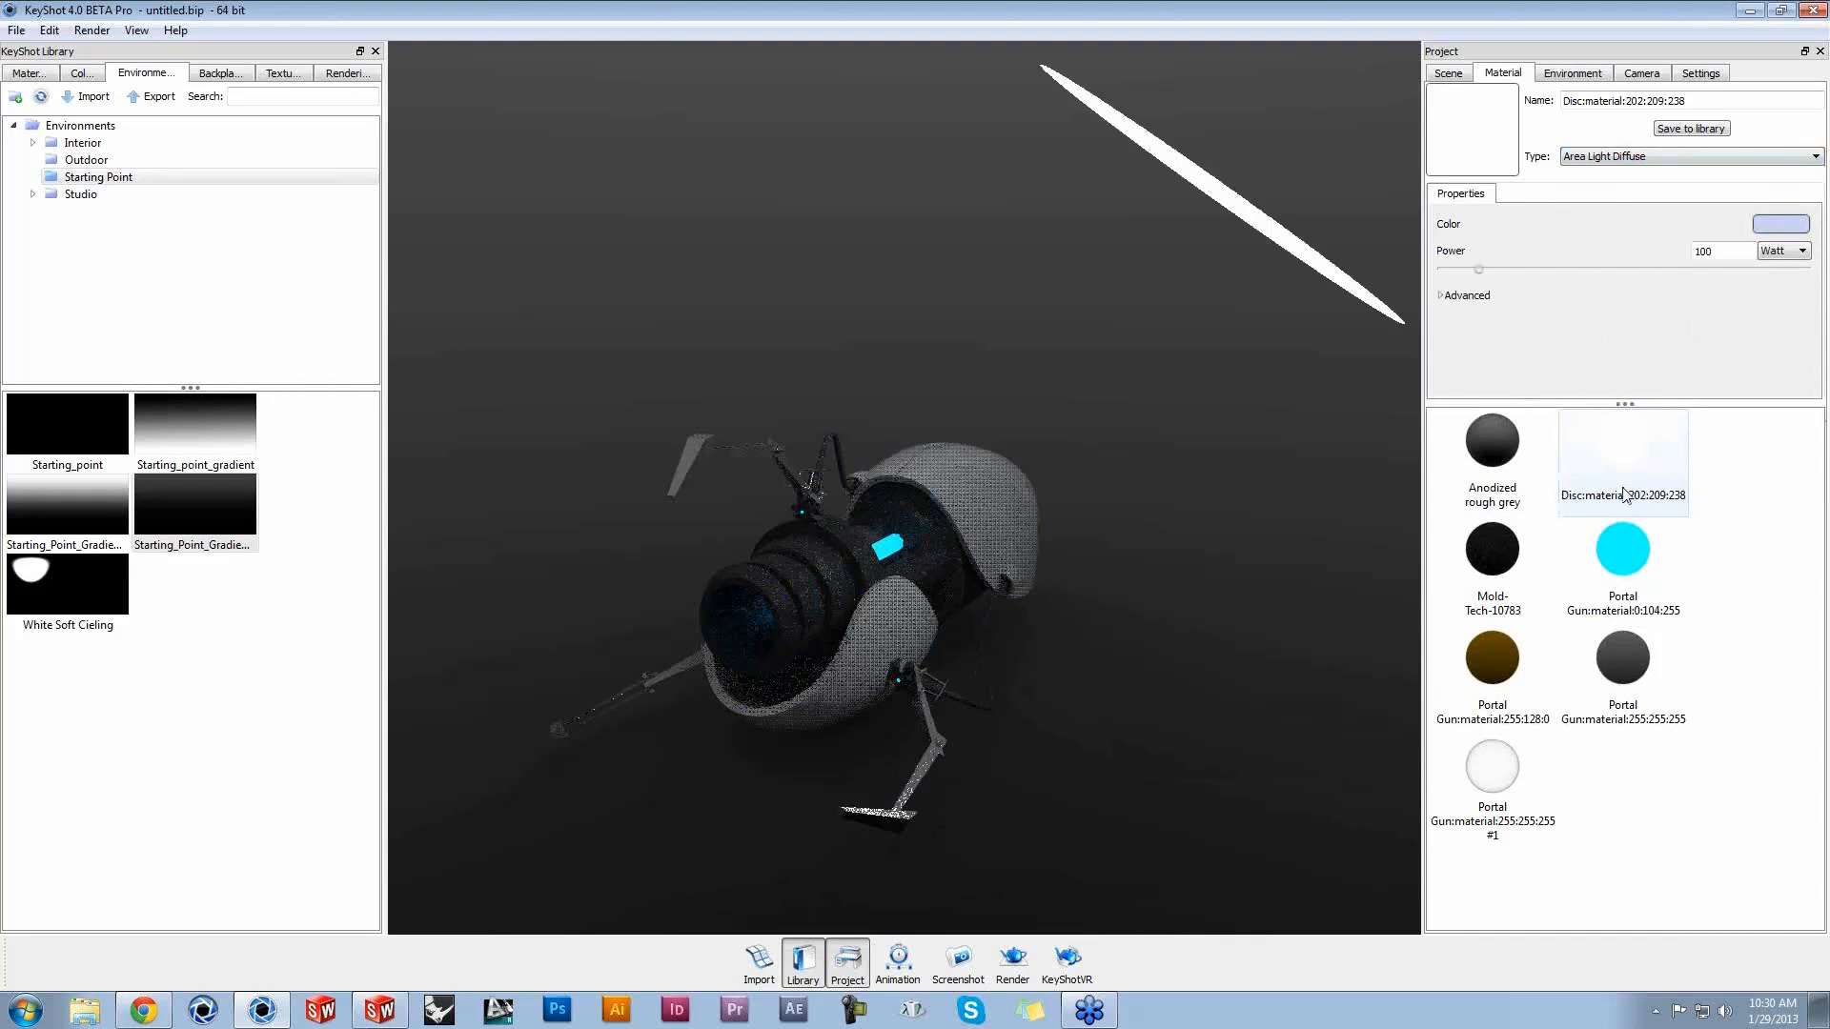
{"action": "left_click", "coordinate": [1568, 270]}
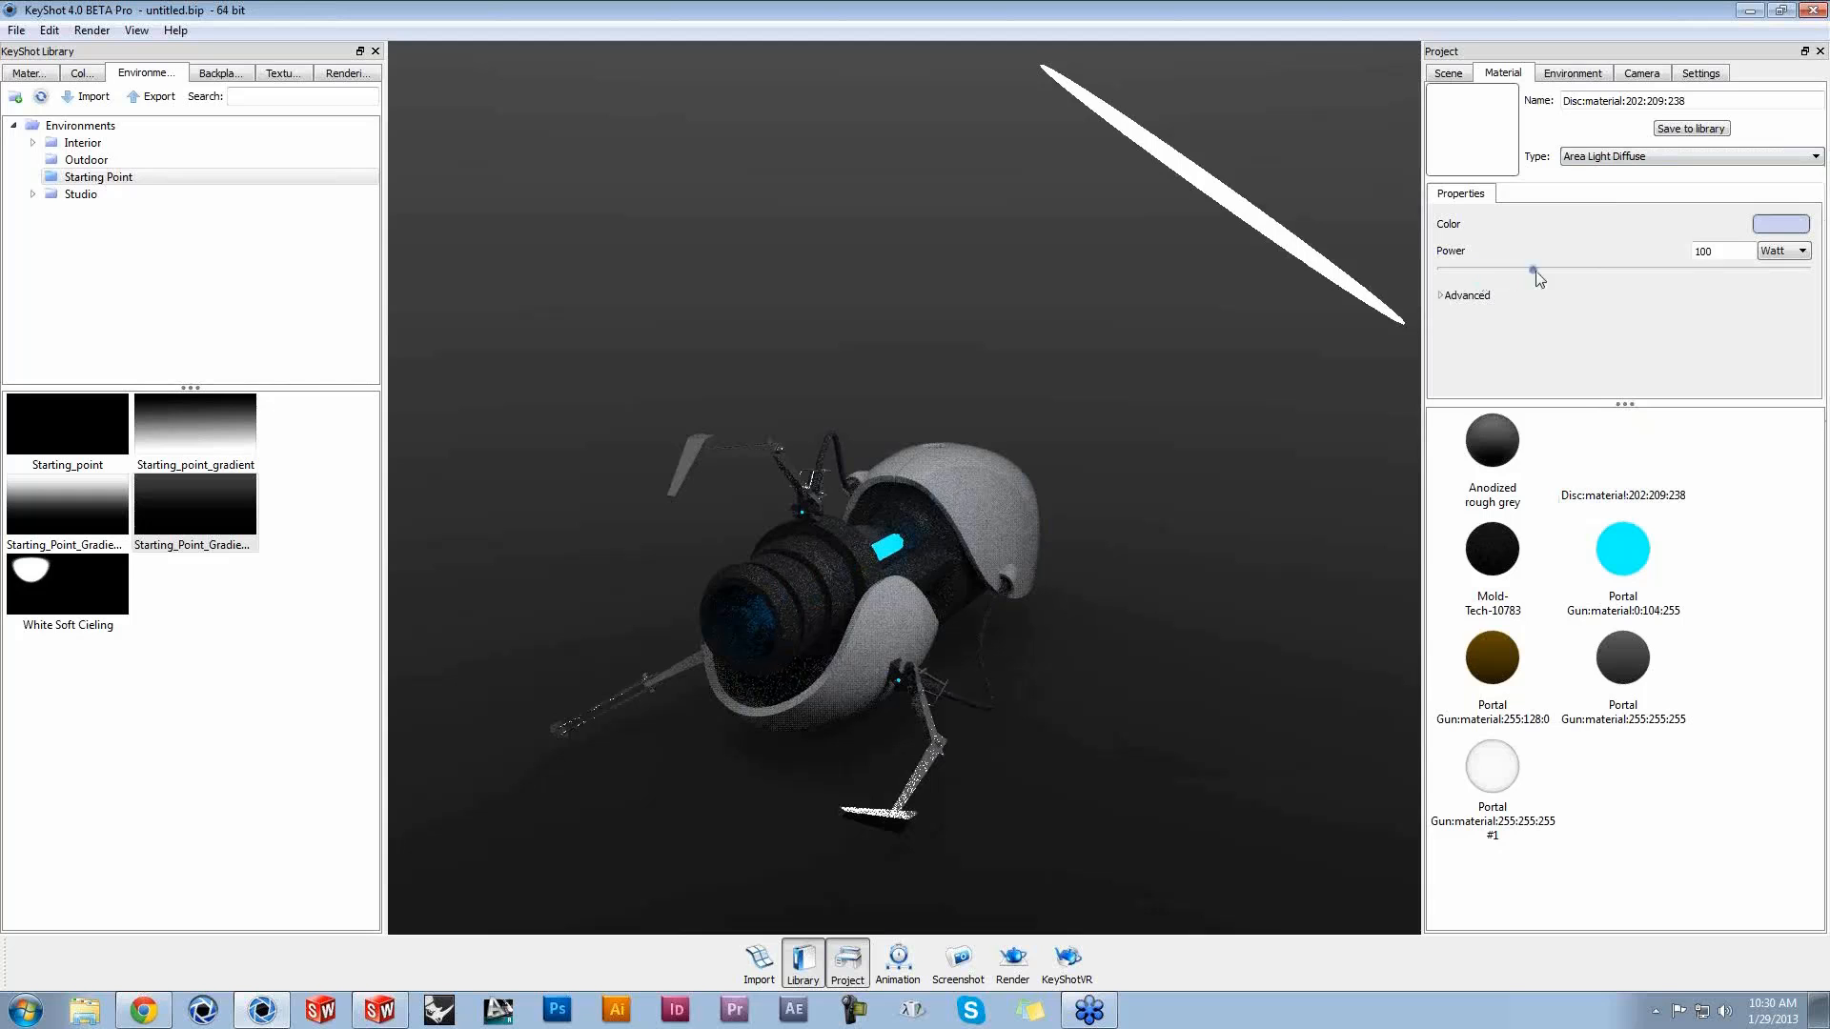
{"action": "left_click_drag", "start_coordinate": [1614, 278], "coordinate": [1677, 271]}
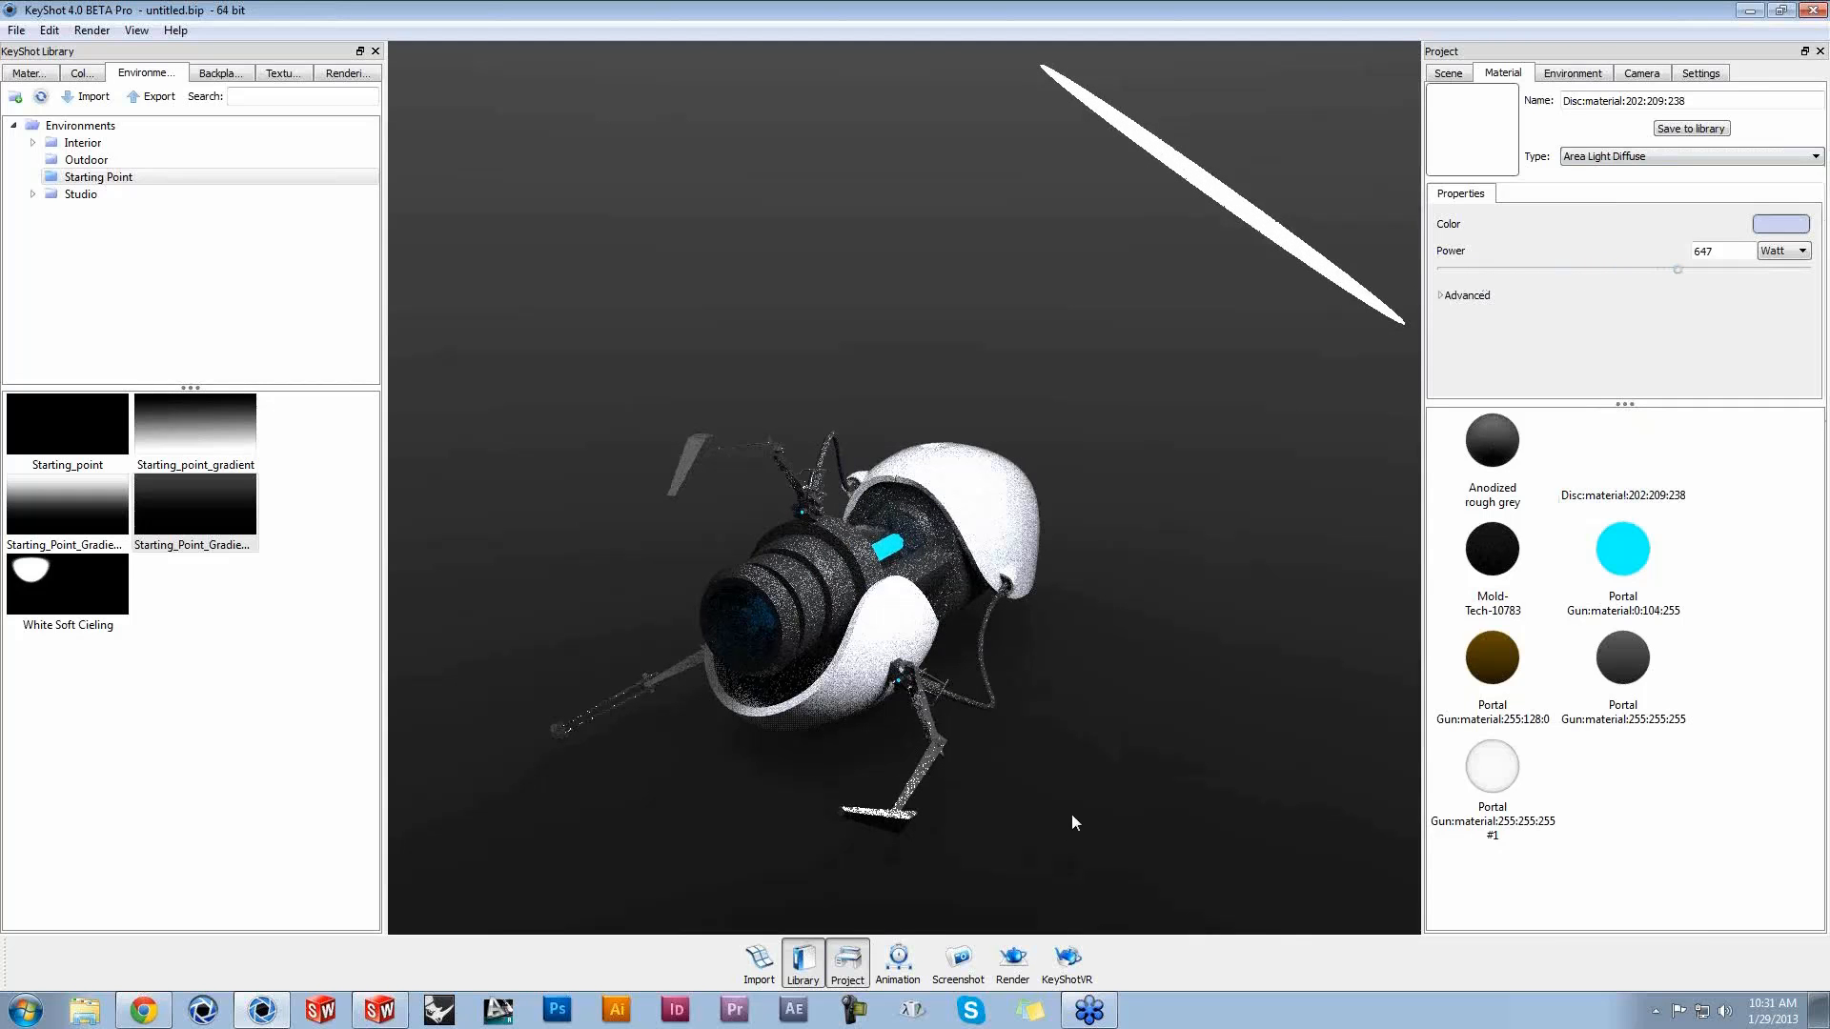
{"action": "left_click_drag", "start_coordinate": [1050, 822], "coordinate": [1084, 706]}
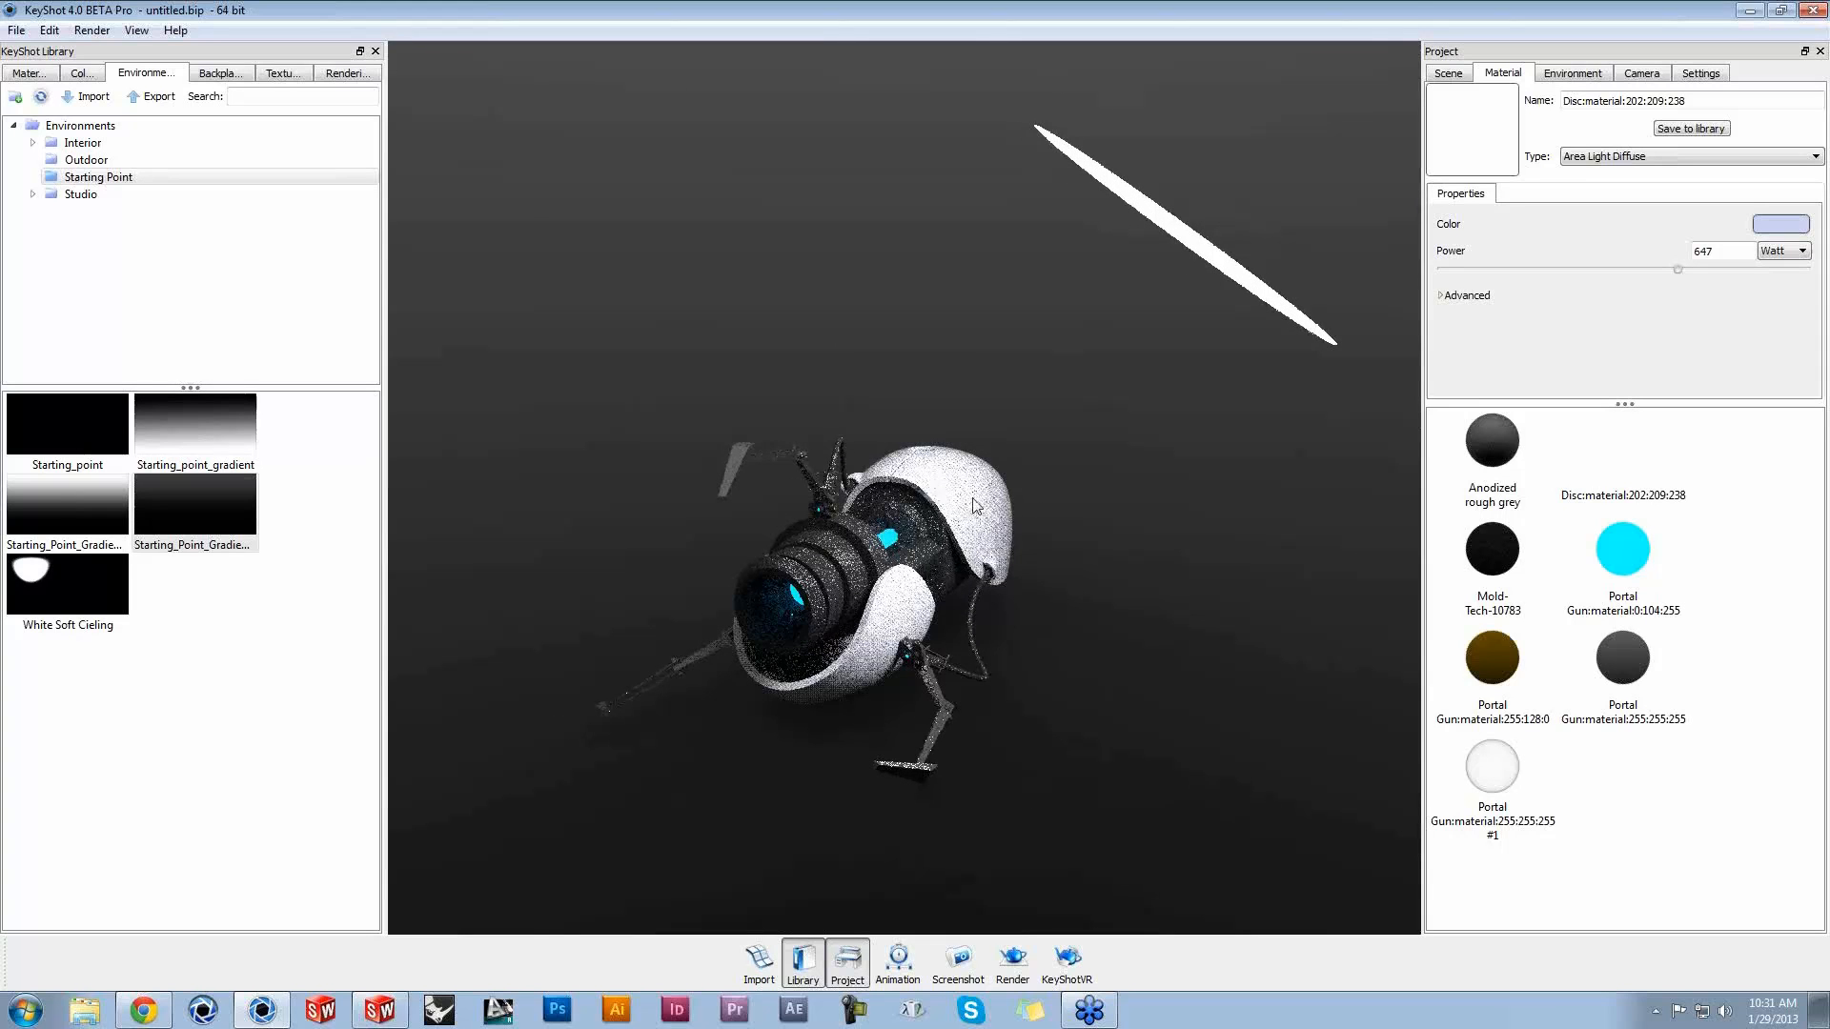
{"action": "left_click_drag", "start_coordinate": [1048, 617], "coordinate": [1033, 615]}
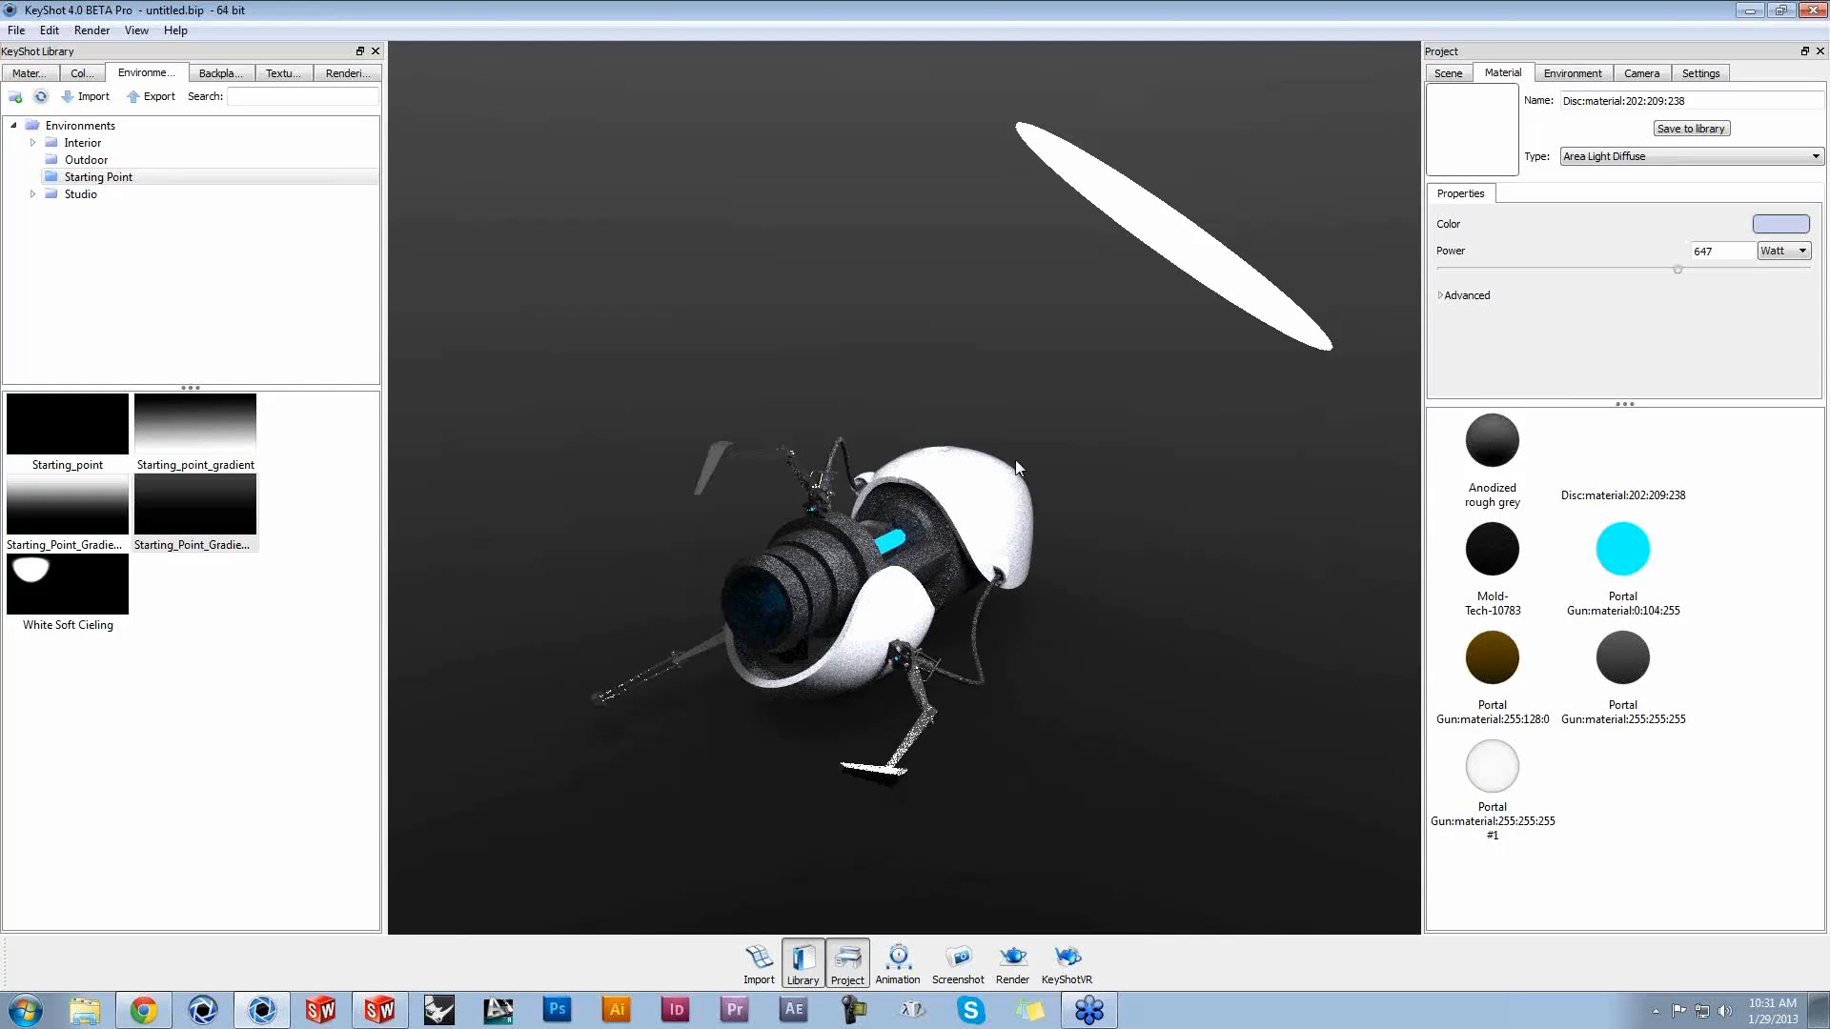
{"action": "left_click_drag", "start_coordinate": [1186, 490], "coordinate": [1222, 482]}
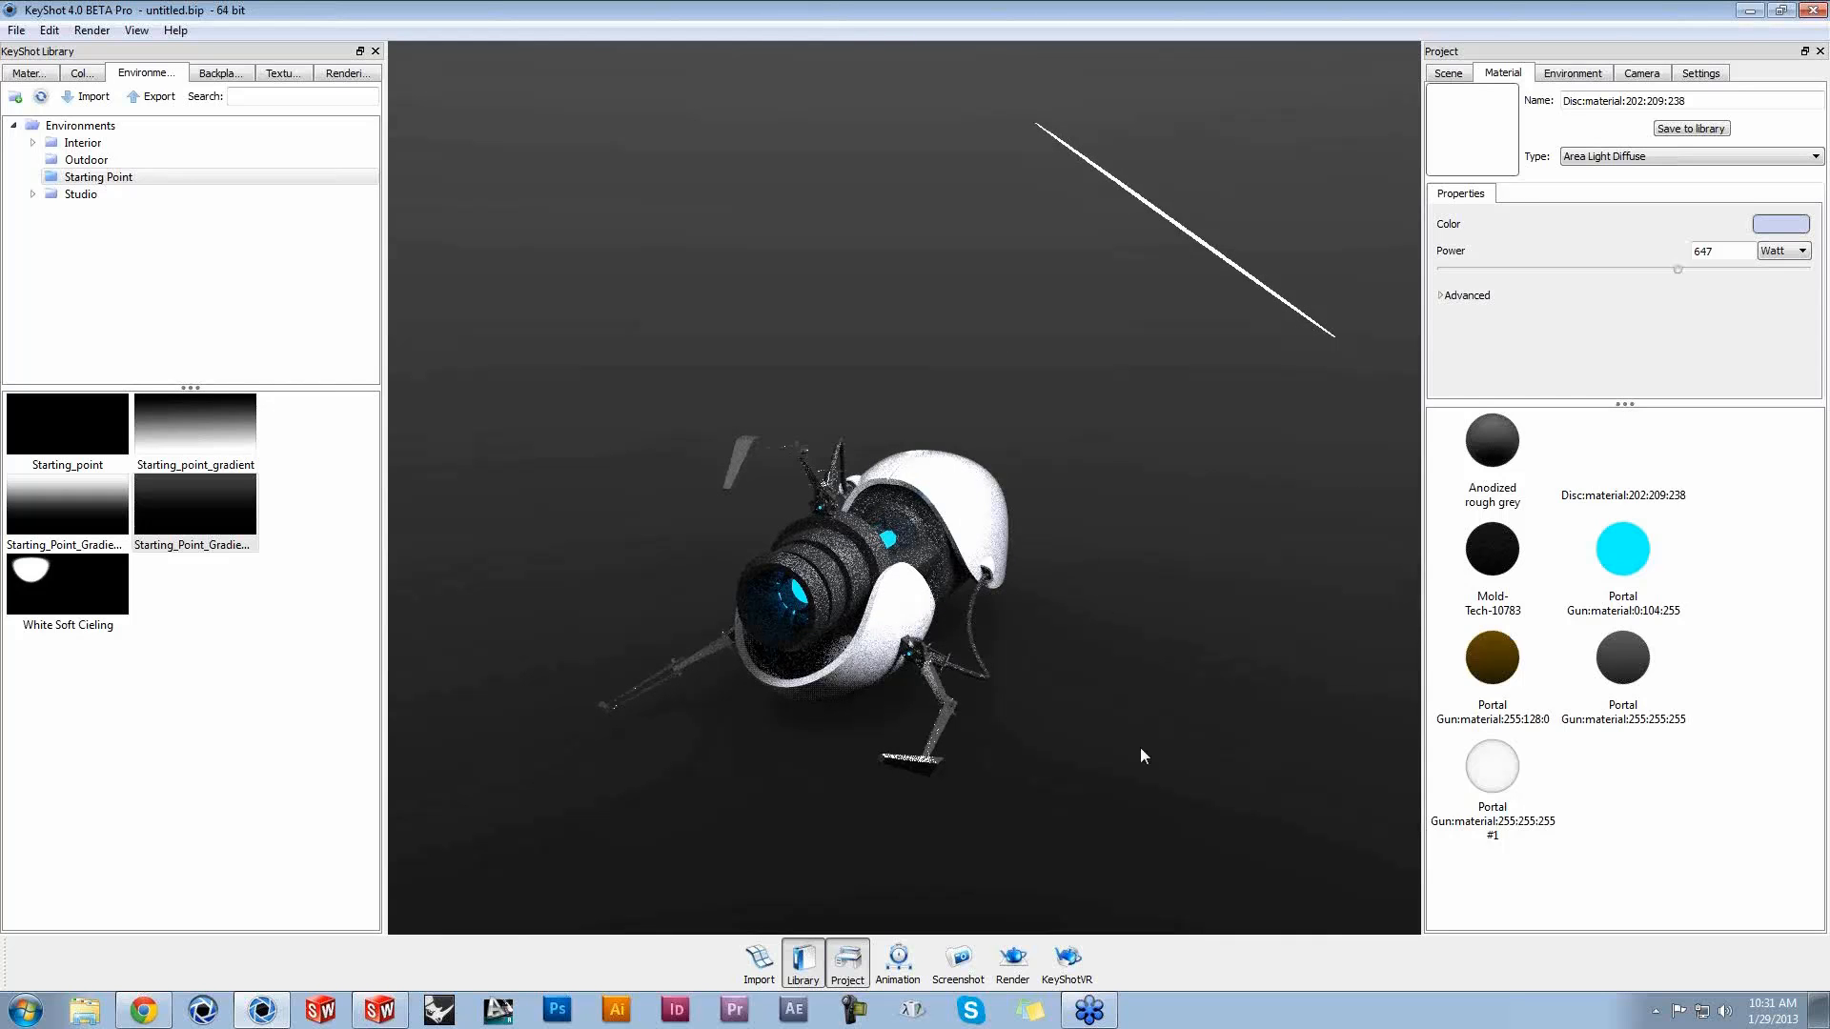
{"action": "left_click_drag", "start_coordinate": [1140, 673], "coordinate": [1011, 444]}
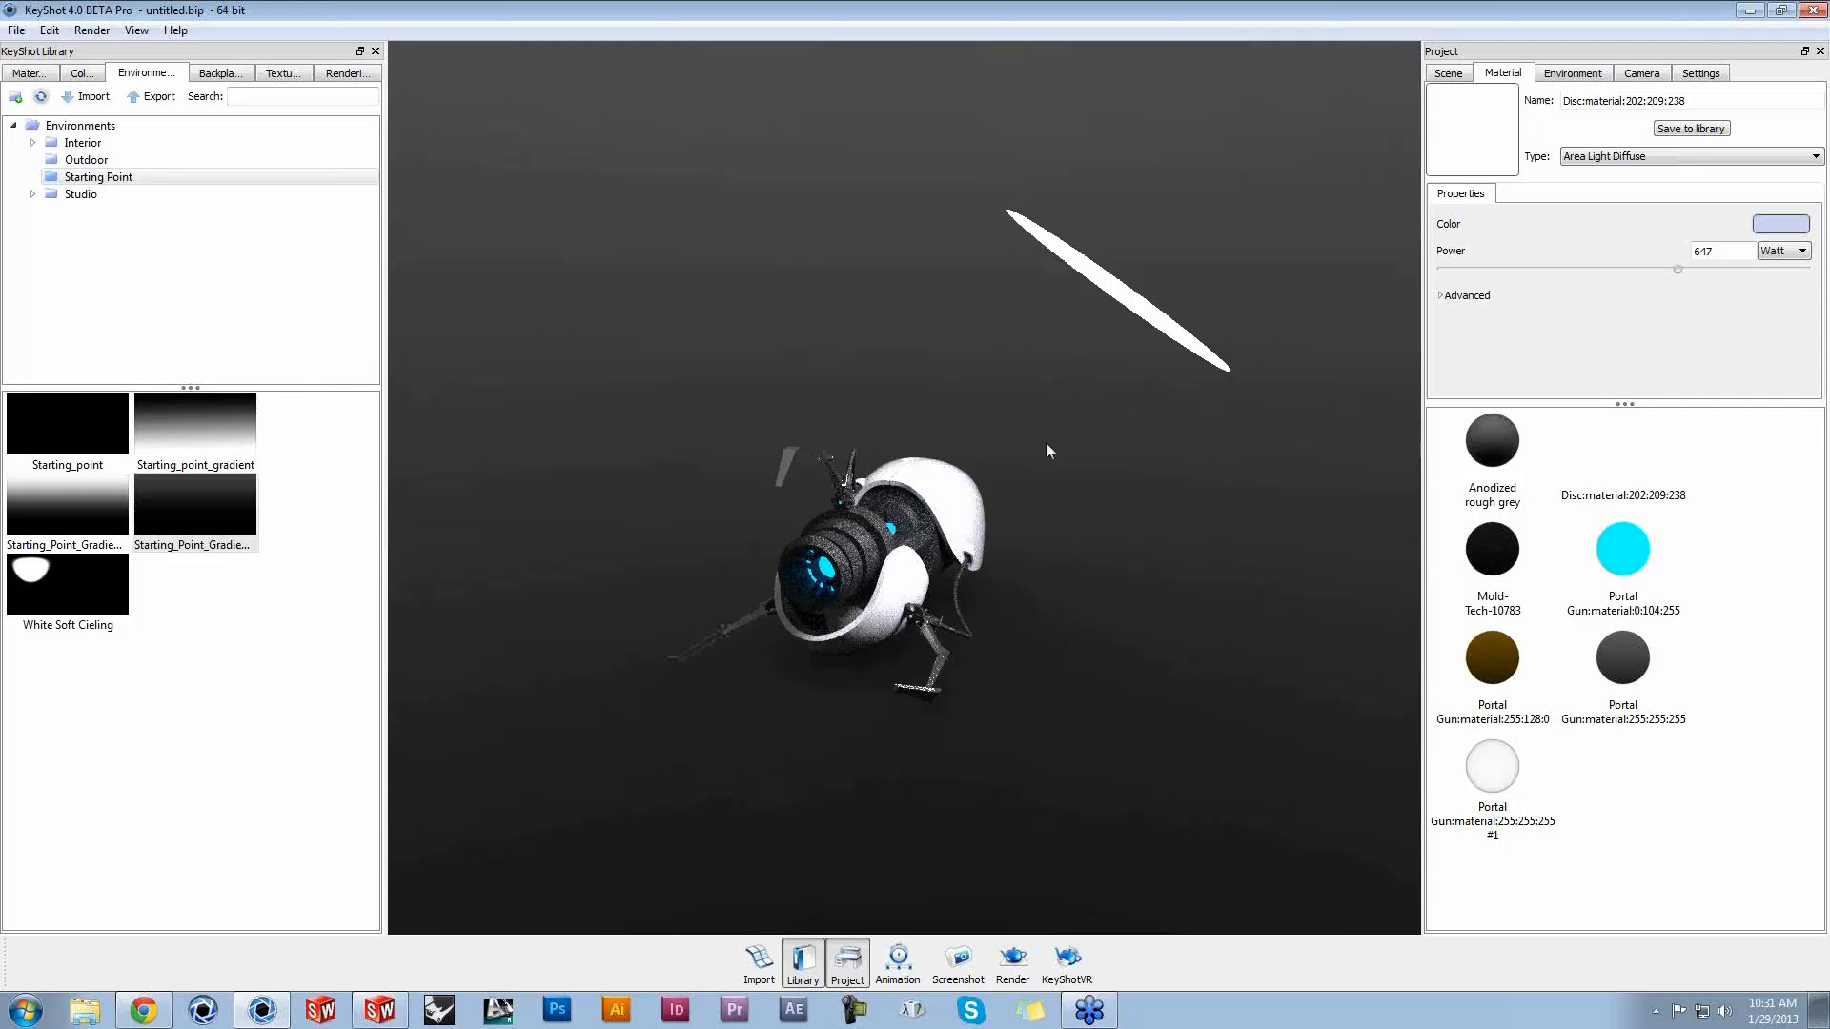
Step: Add a ground plane beneath the portal gun
{"action": "left_click_drag", "start_coordinate": [910, 617], "coordinate": [1075, 677]}
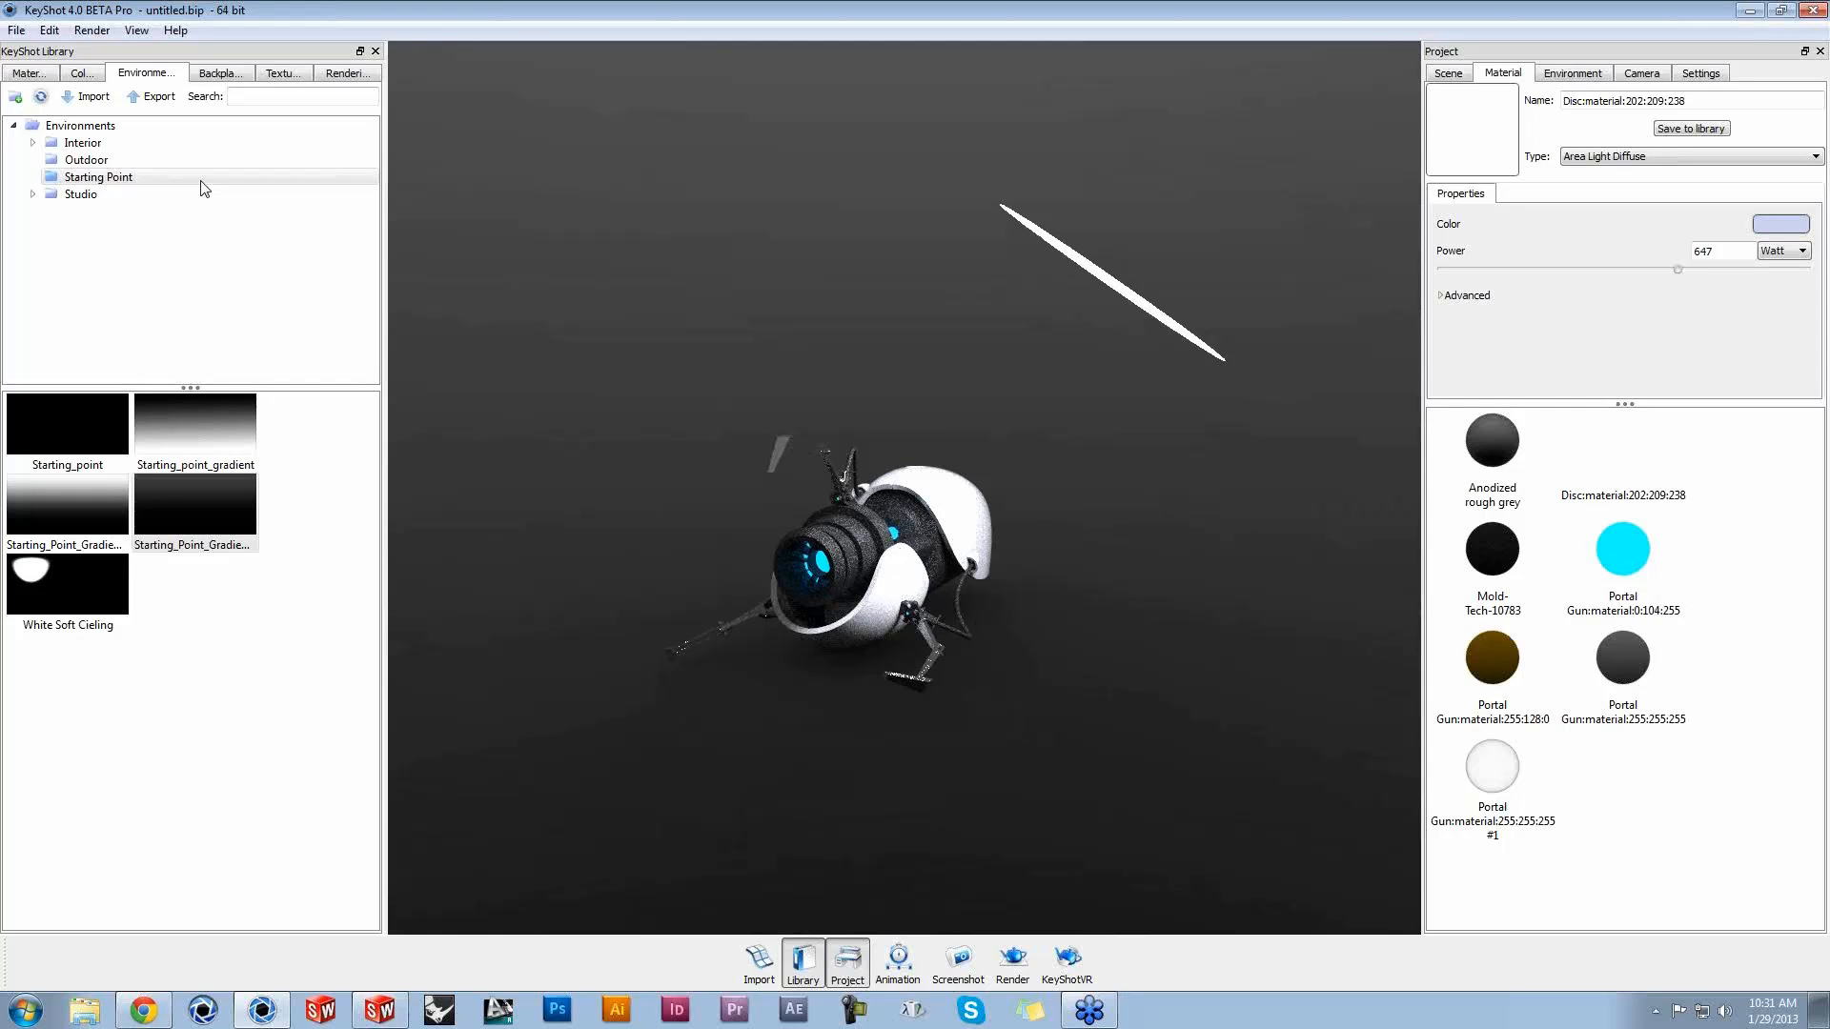
{"action": "left_click", "coordinate": [50, 31]}
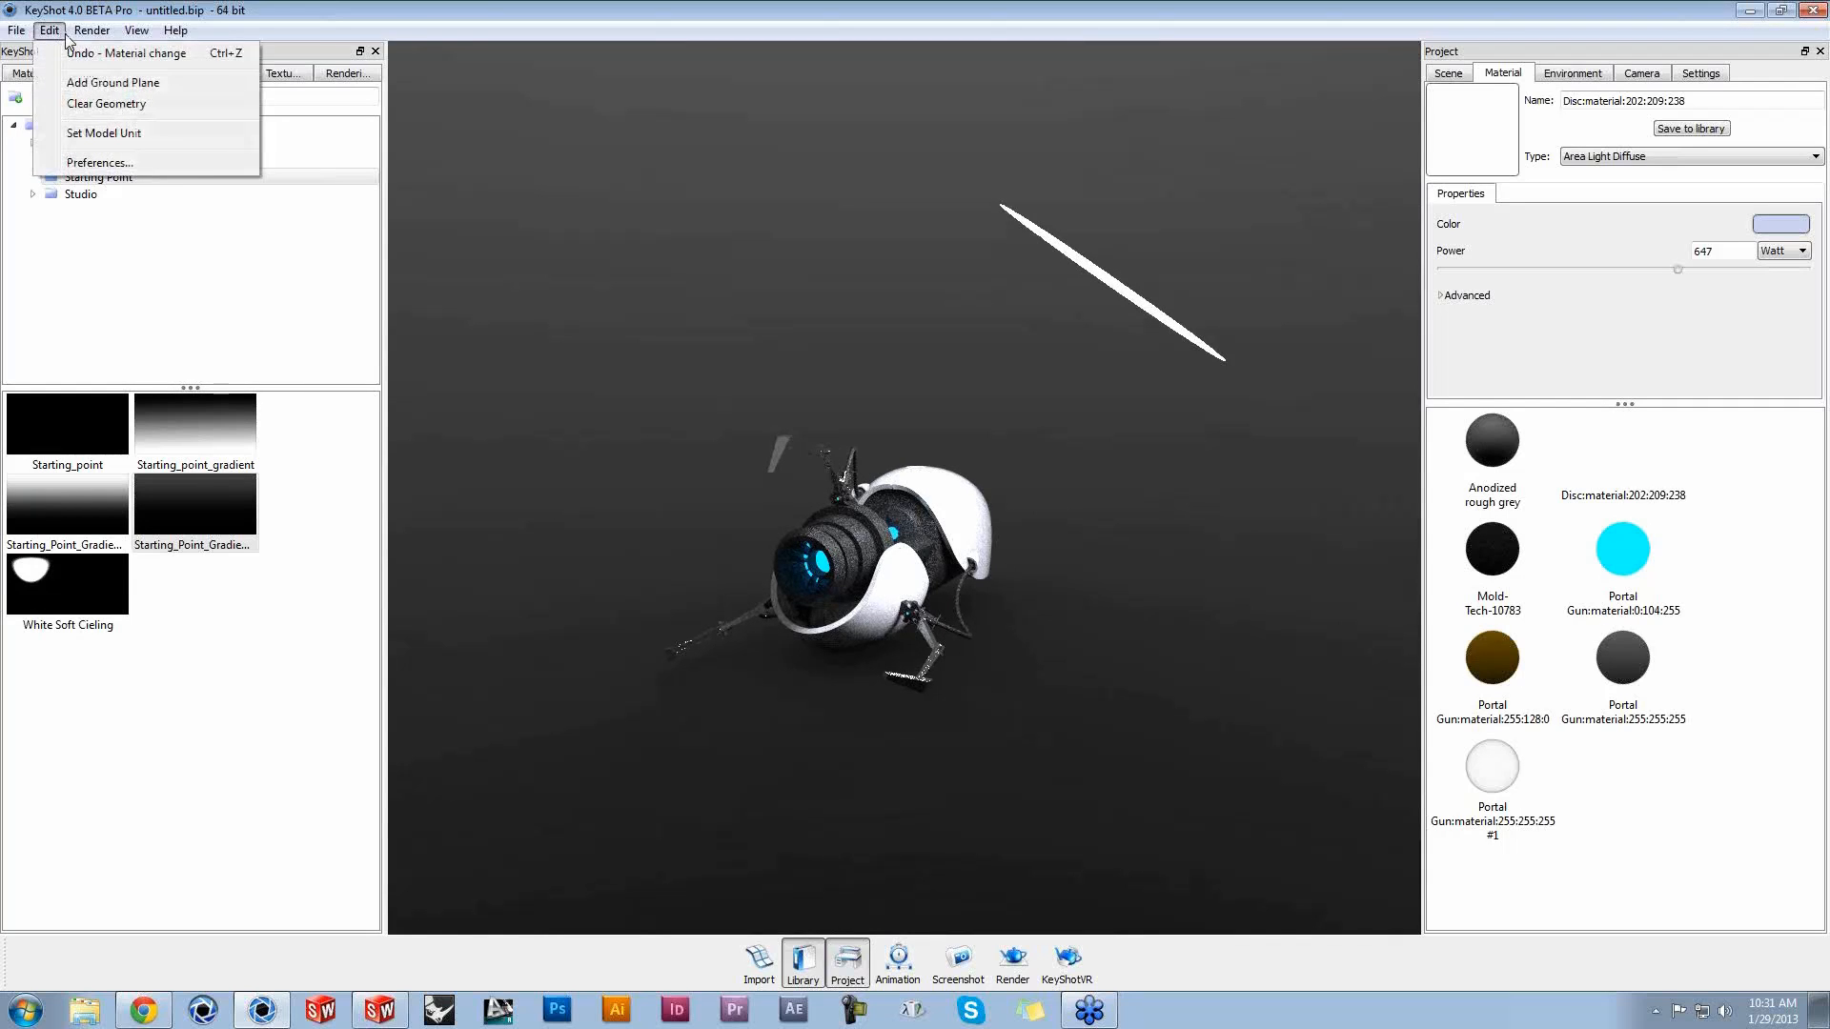
{"action": "left_click", "coordinate": [94, 84]}
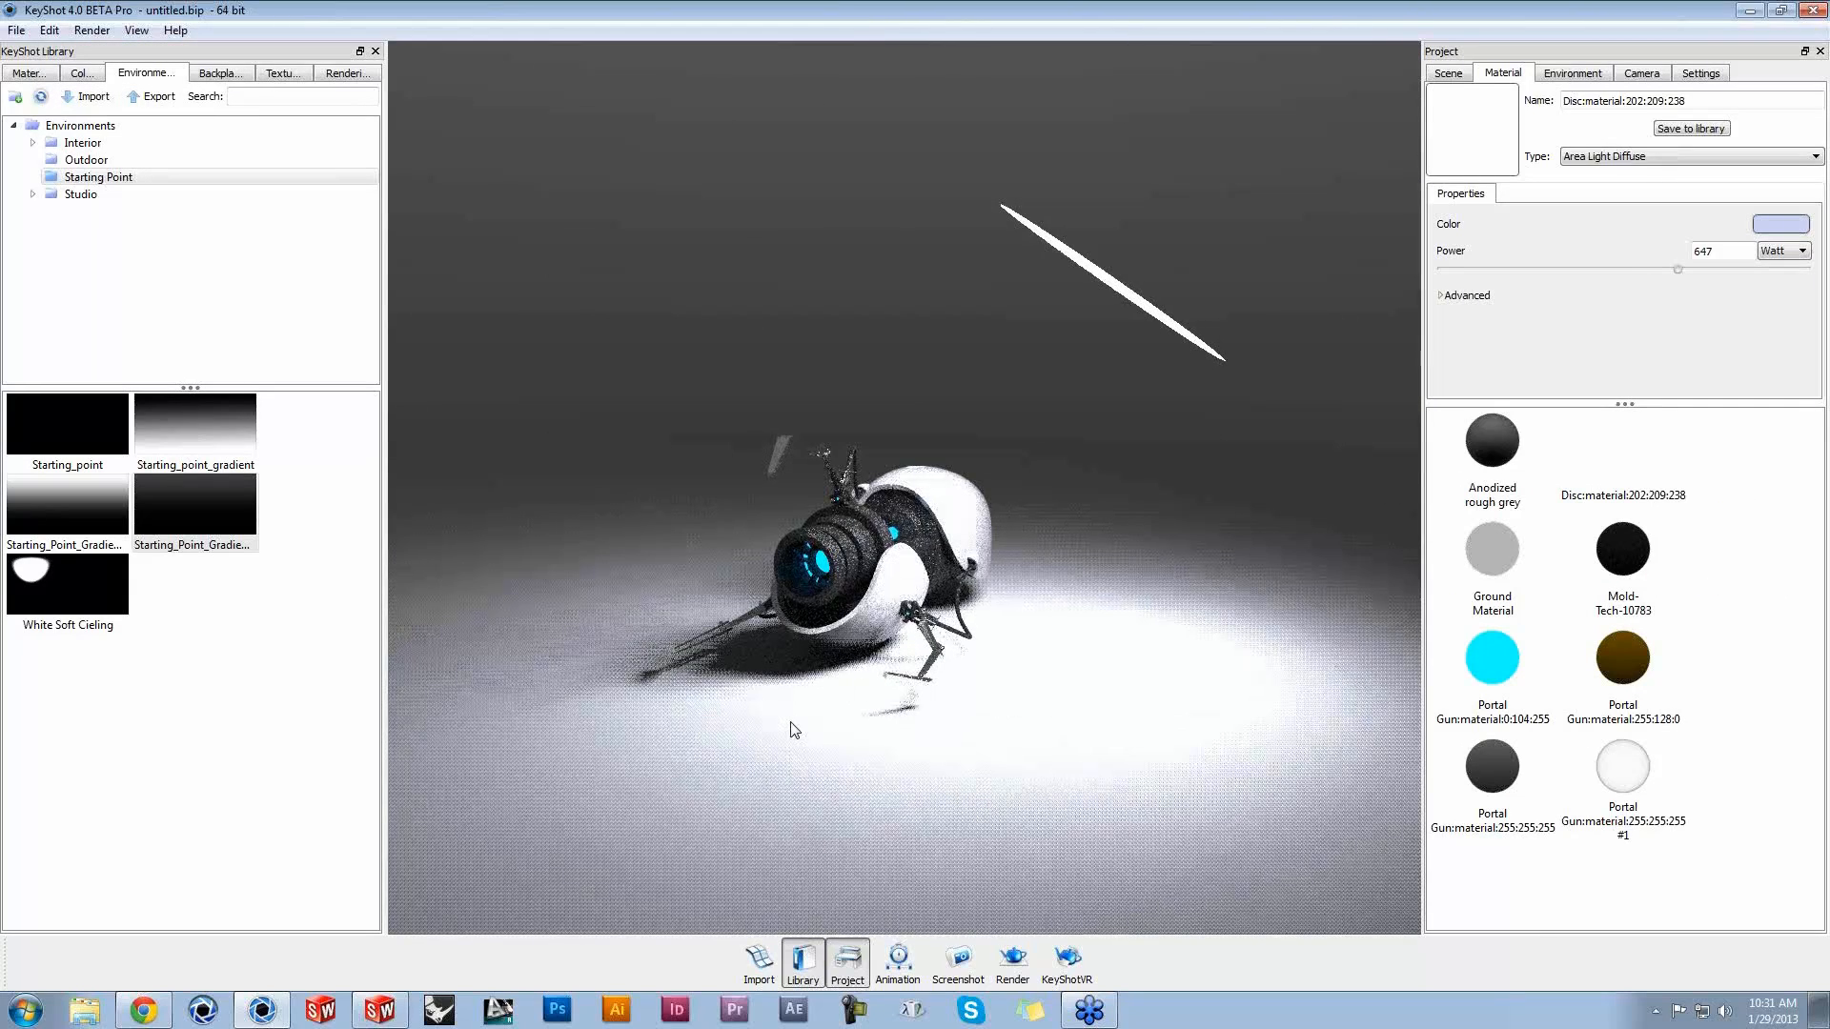
Step: Lower the disc's area light power to 233 watts
{"action": "left_click_drag", "start_coordinate": [795, 730], "coordinate": [837, 734]}
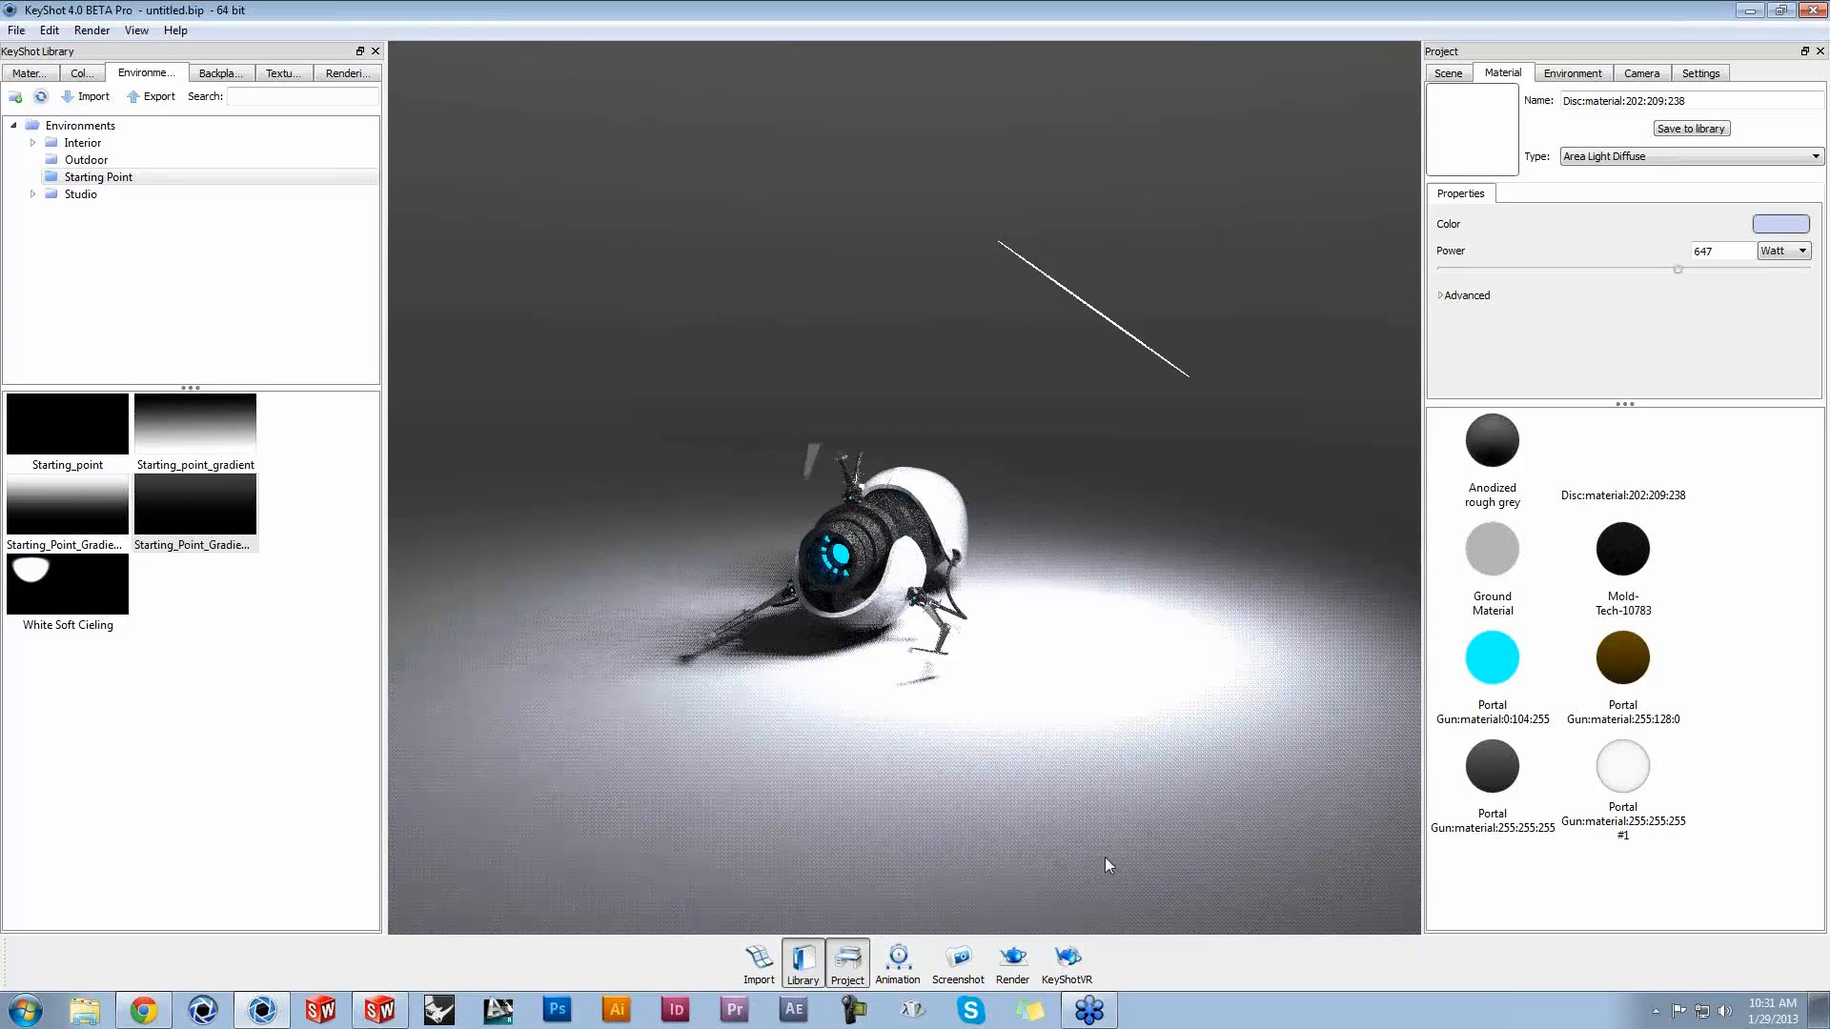
{"action": "left_click_drag", "start_coordinate": [1178, 751], "coordinate": [1136, 751]}
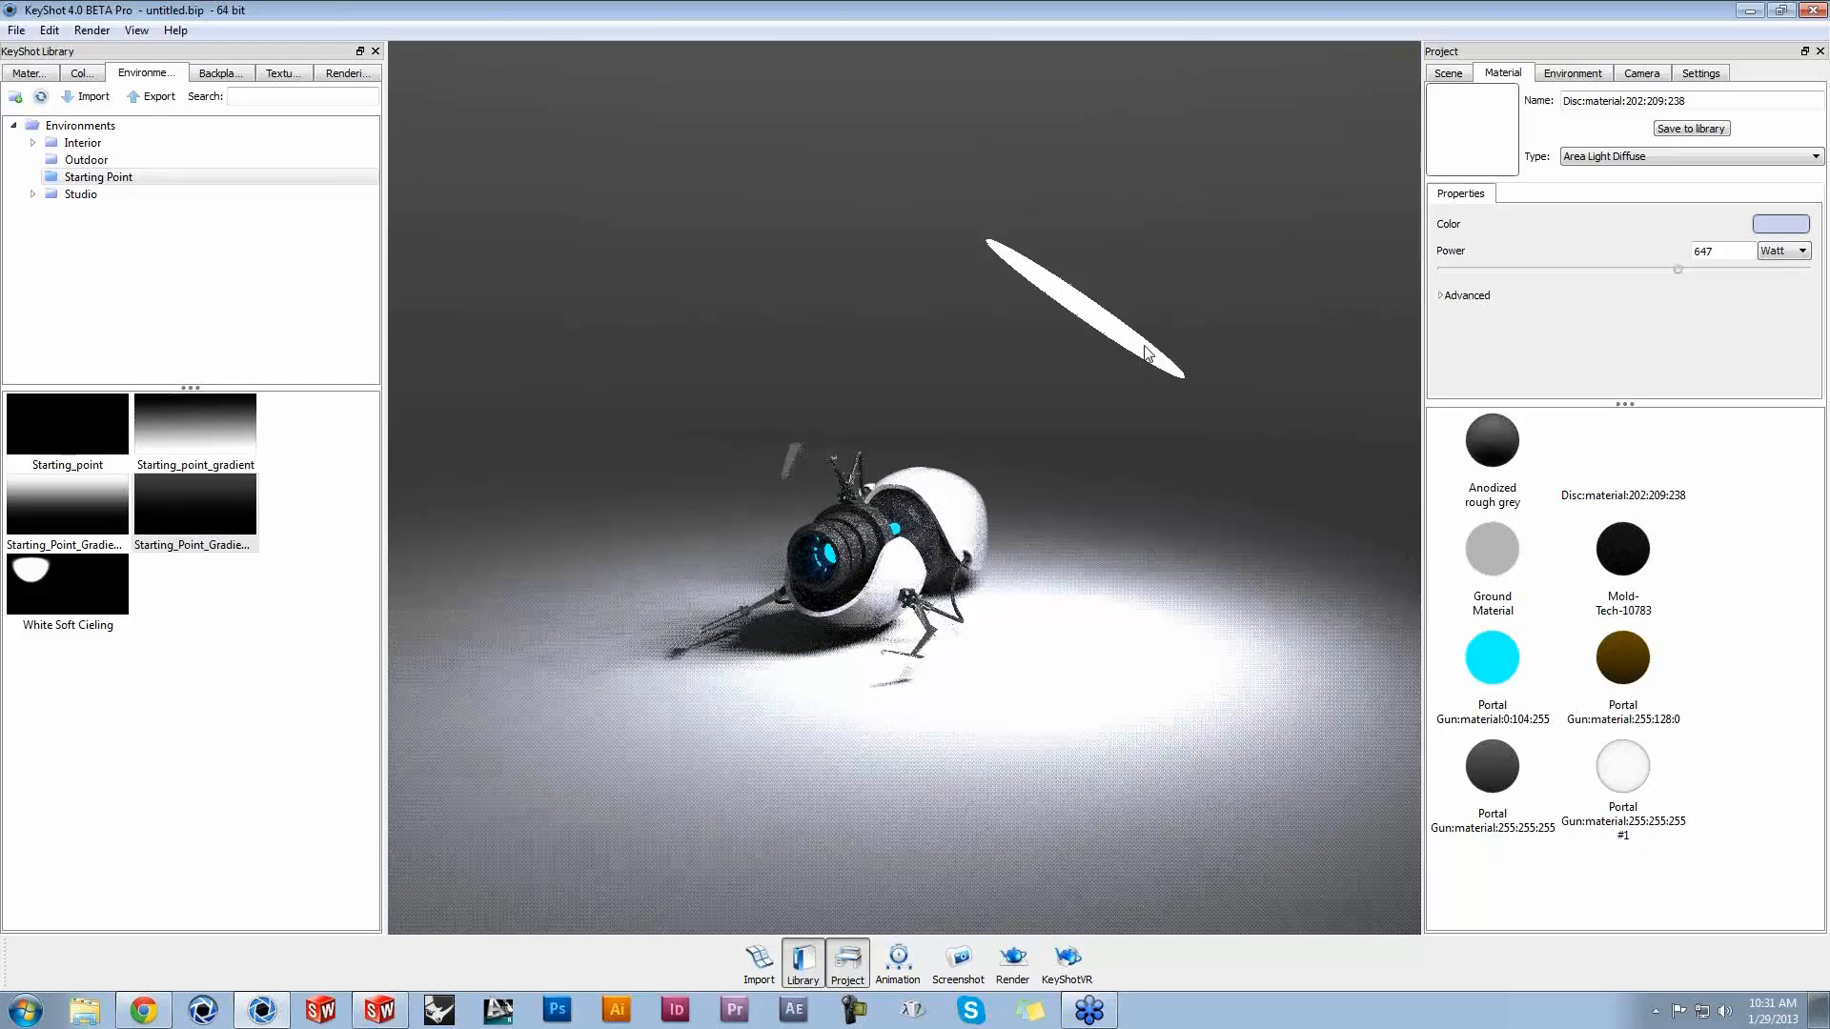
{"action": "left_click_drag", "start_coordinate": [1188, 589], "coordinate": [1189, 591]}
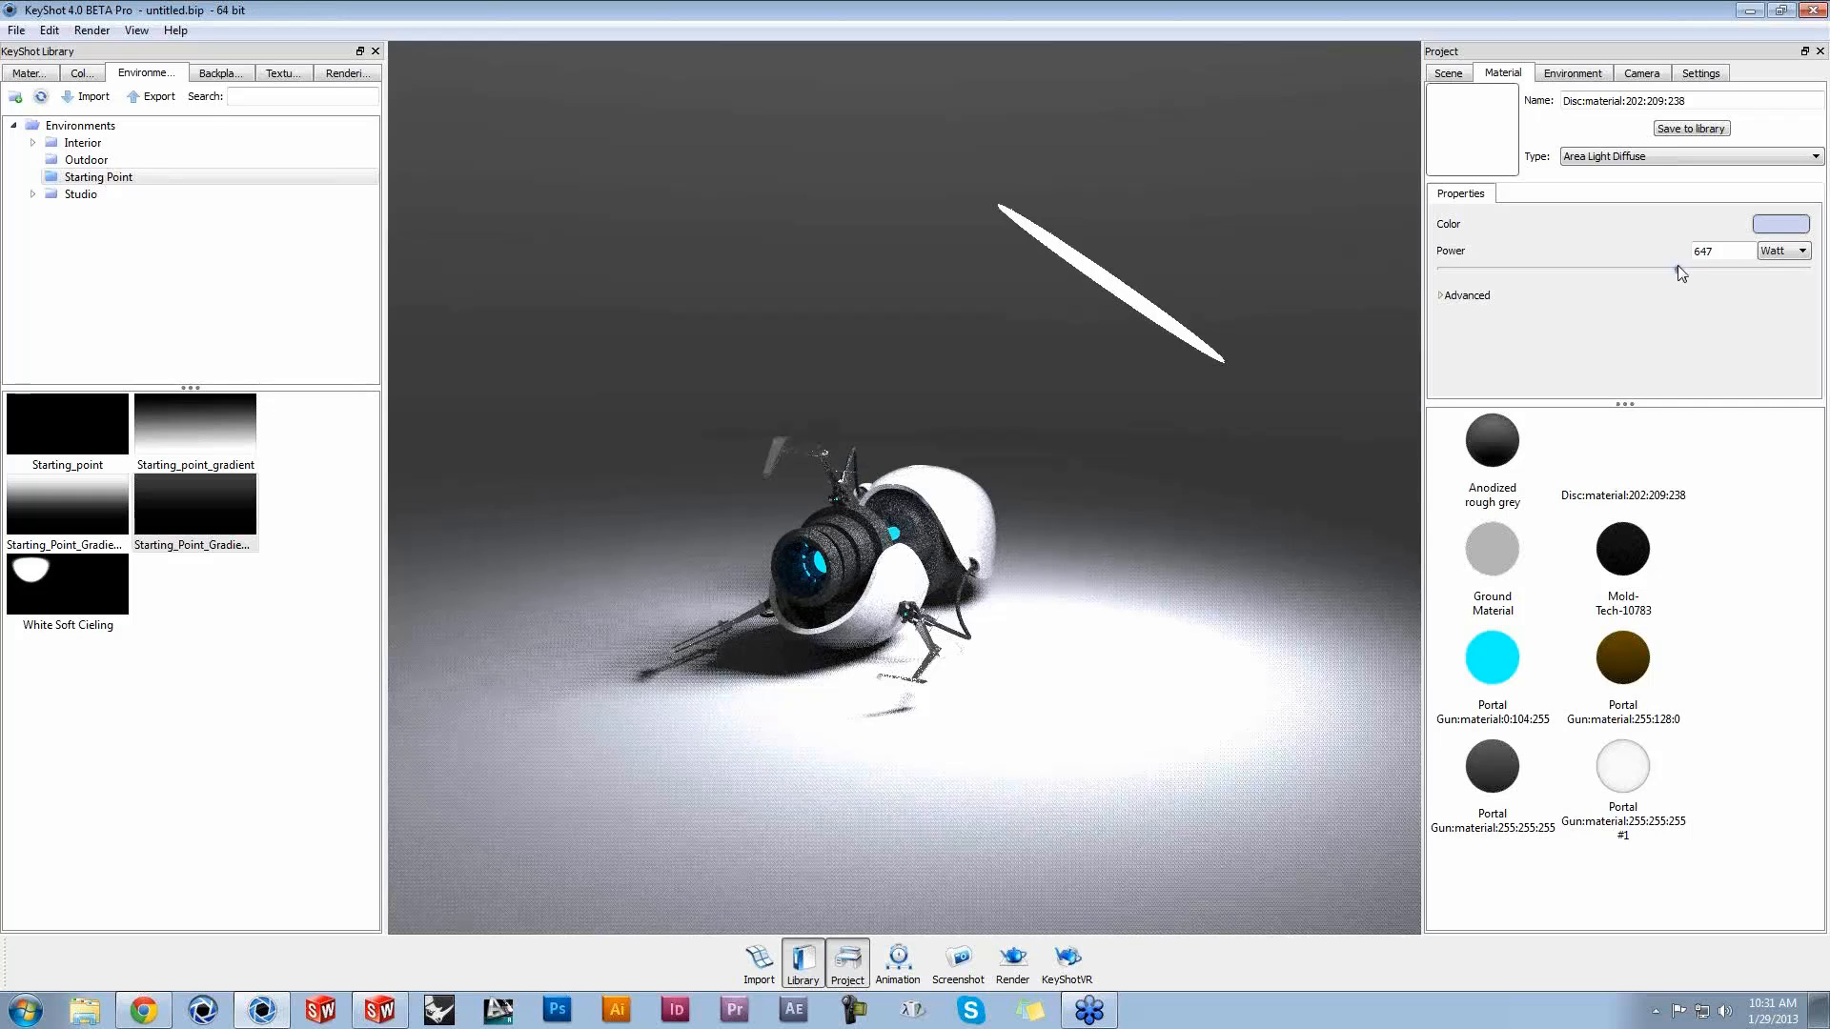
{"action": "left_click_drag", "start_coordinate": [1682, 274], "coordinate": [1530, 273]}
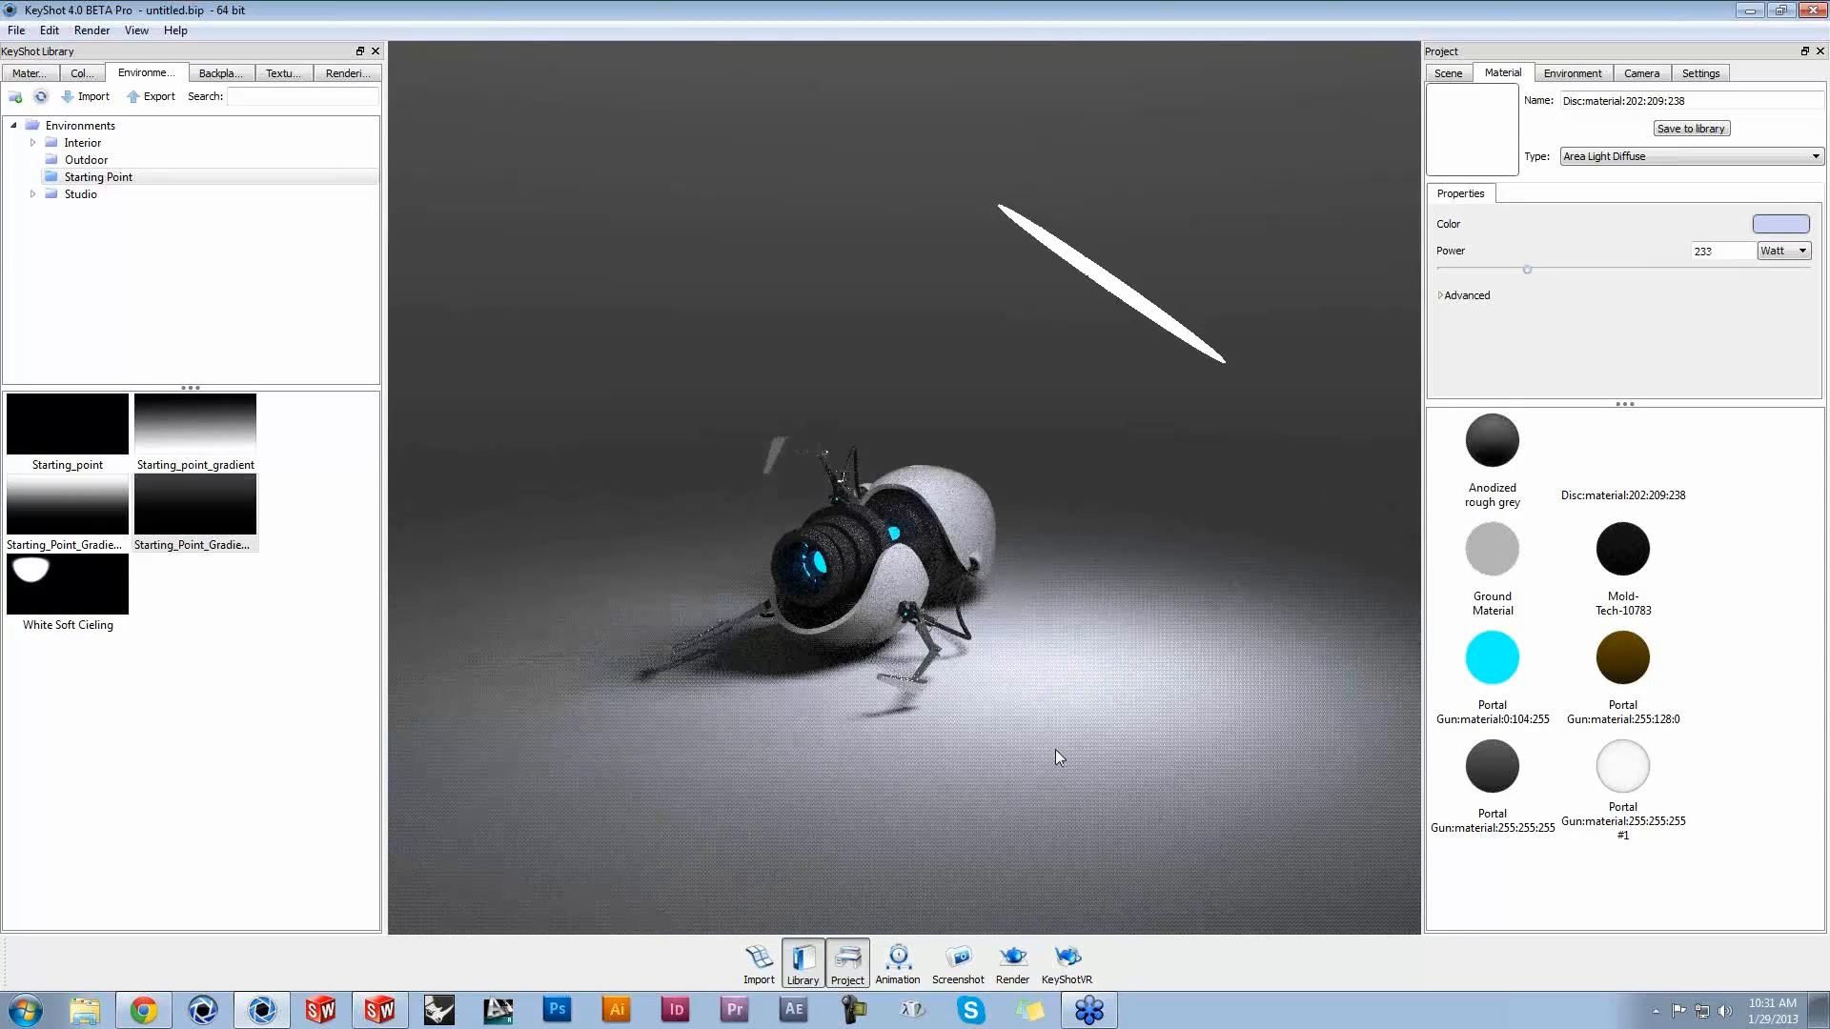
Step: Change the disc's material type to Point Light Diffuse and set its power to 364 watts
{"action": "scroll", "coordinate": [1040, 745], "scroll_direction": "up", "scroll_amount": 2}
{"action": "mouse_move", "coordinate": [1039, 744]}
{"action": "left_mouse_down"}
{"action": "mouse_move", "coordinate": [1159, 697]}
{"action": "mouse_move", "coordinate": [1053, 740]}
{"action": "mouse_move", "coordinate": [816, 700]}
{"action": "left_mouse_up"}
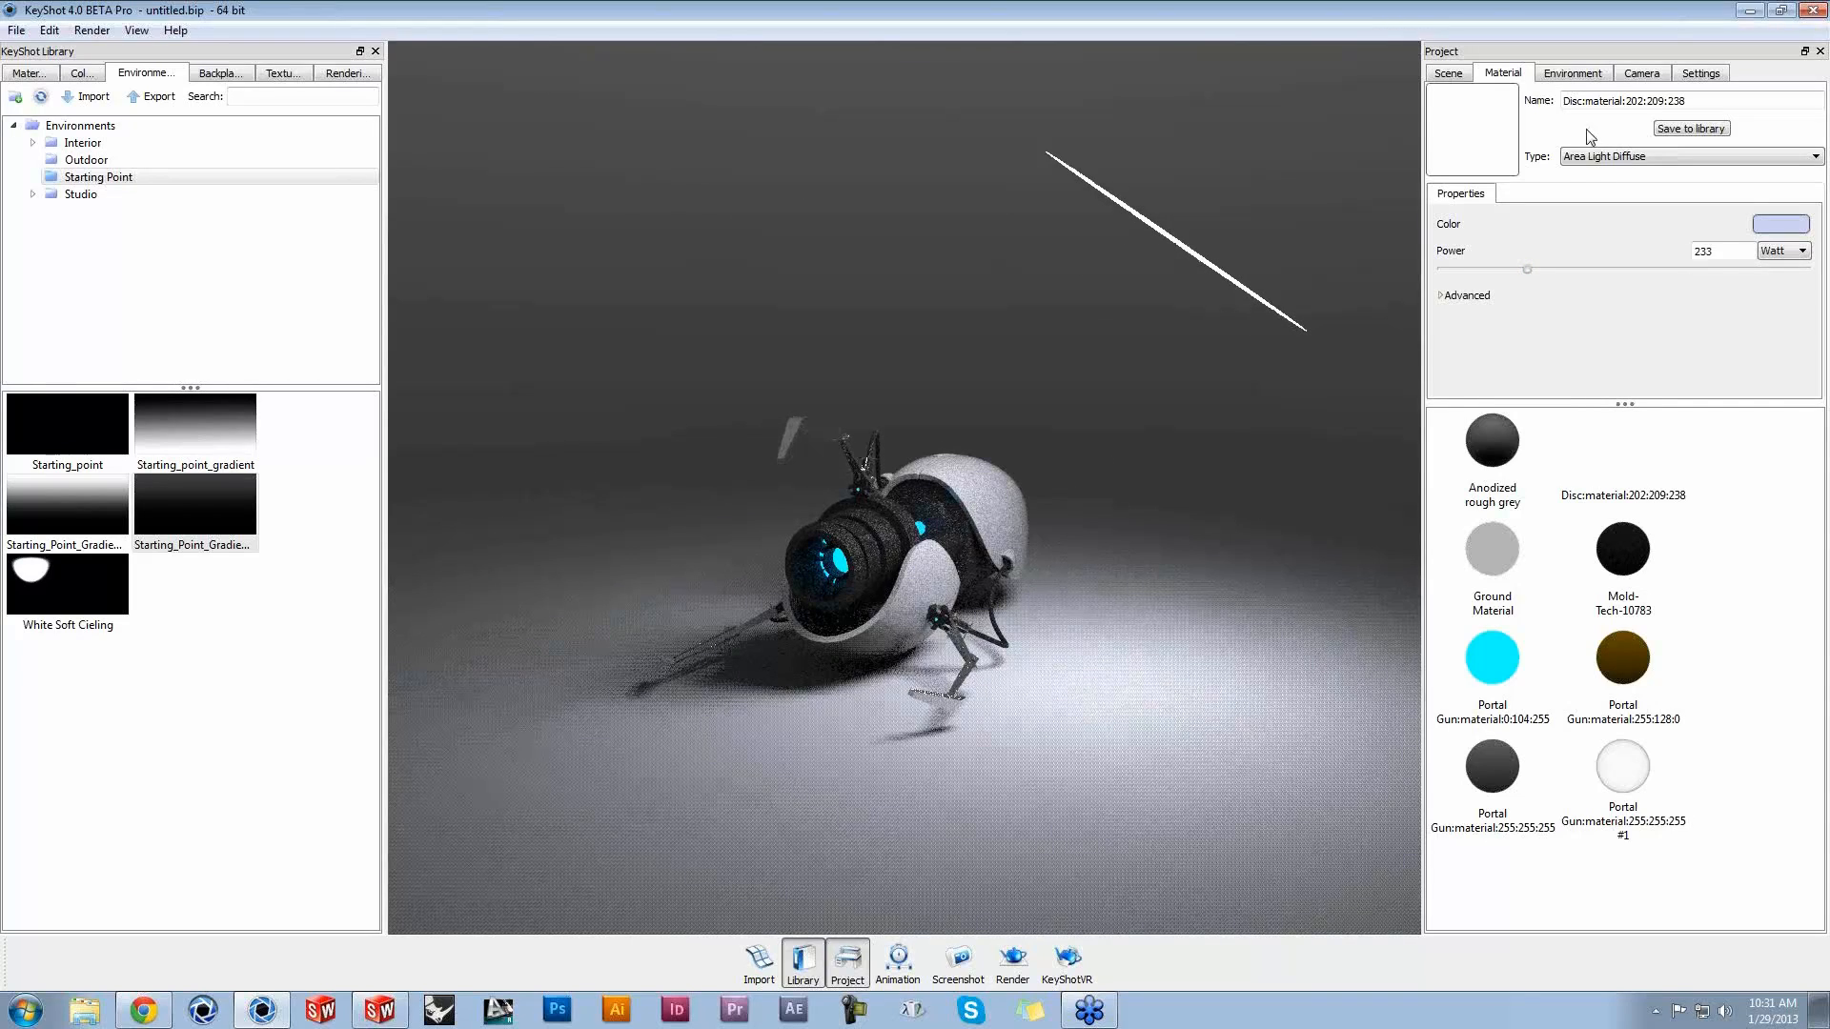
{"action": "left_click", "coordinate": [1601, 159]}
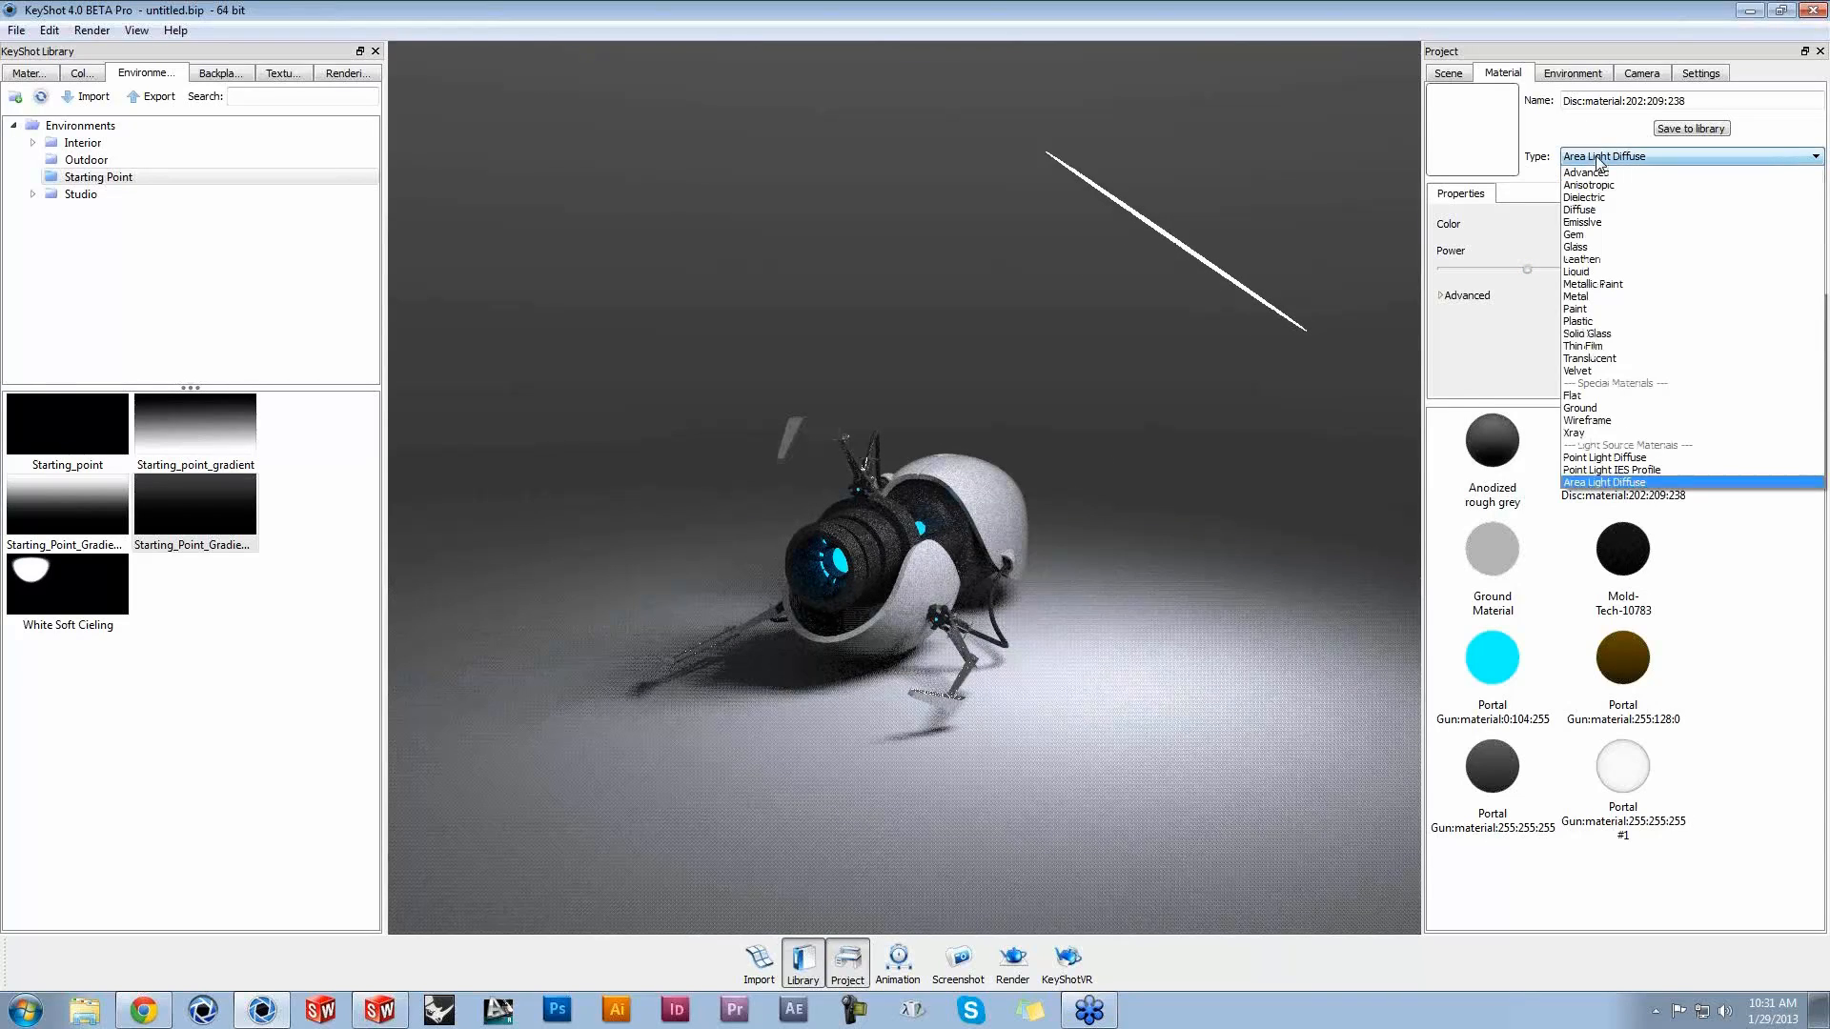
{"action": "left_click", "coordinate": [1623, 458]}
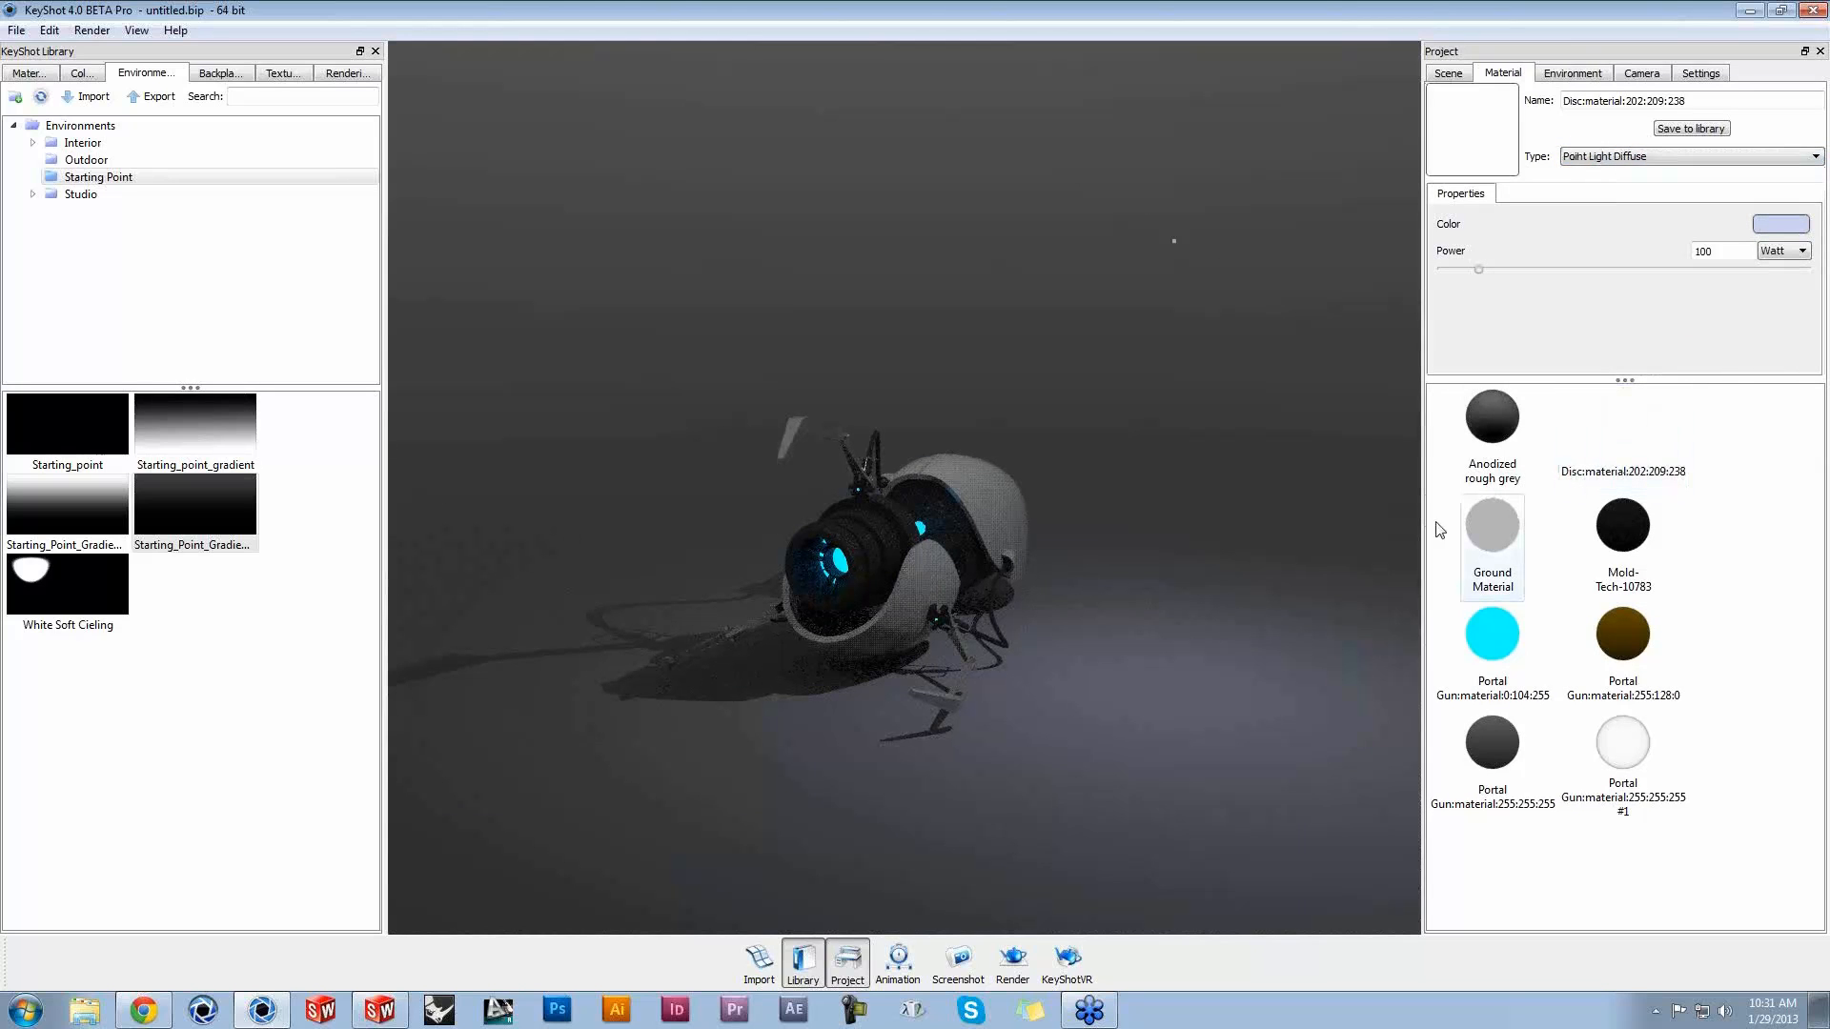
{"action": "left_click_drag", "start_coordinate": [1480, 270], "coordinate": [1574, 270]}
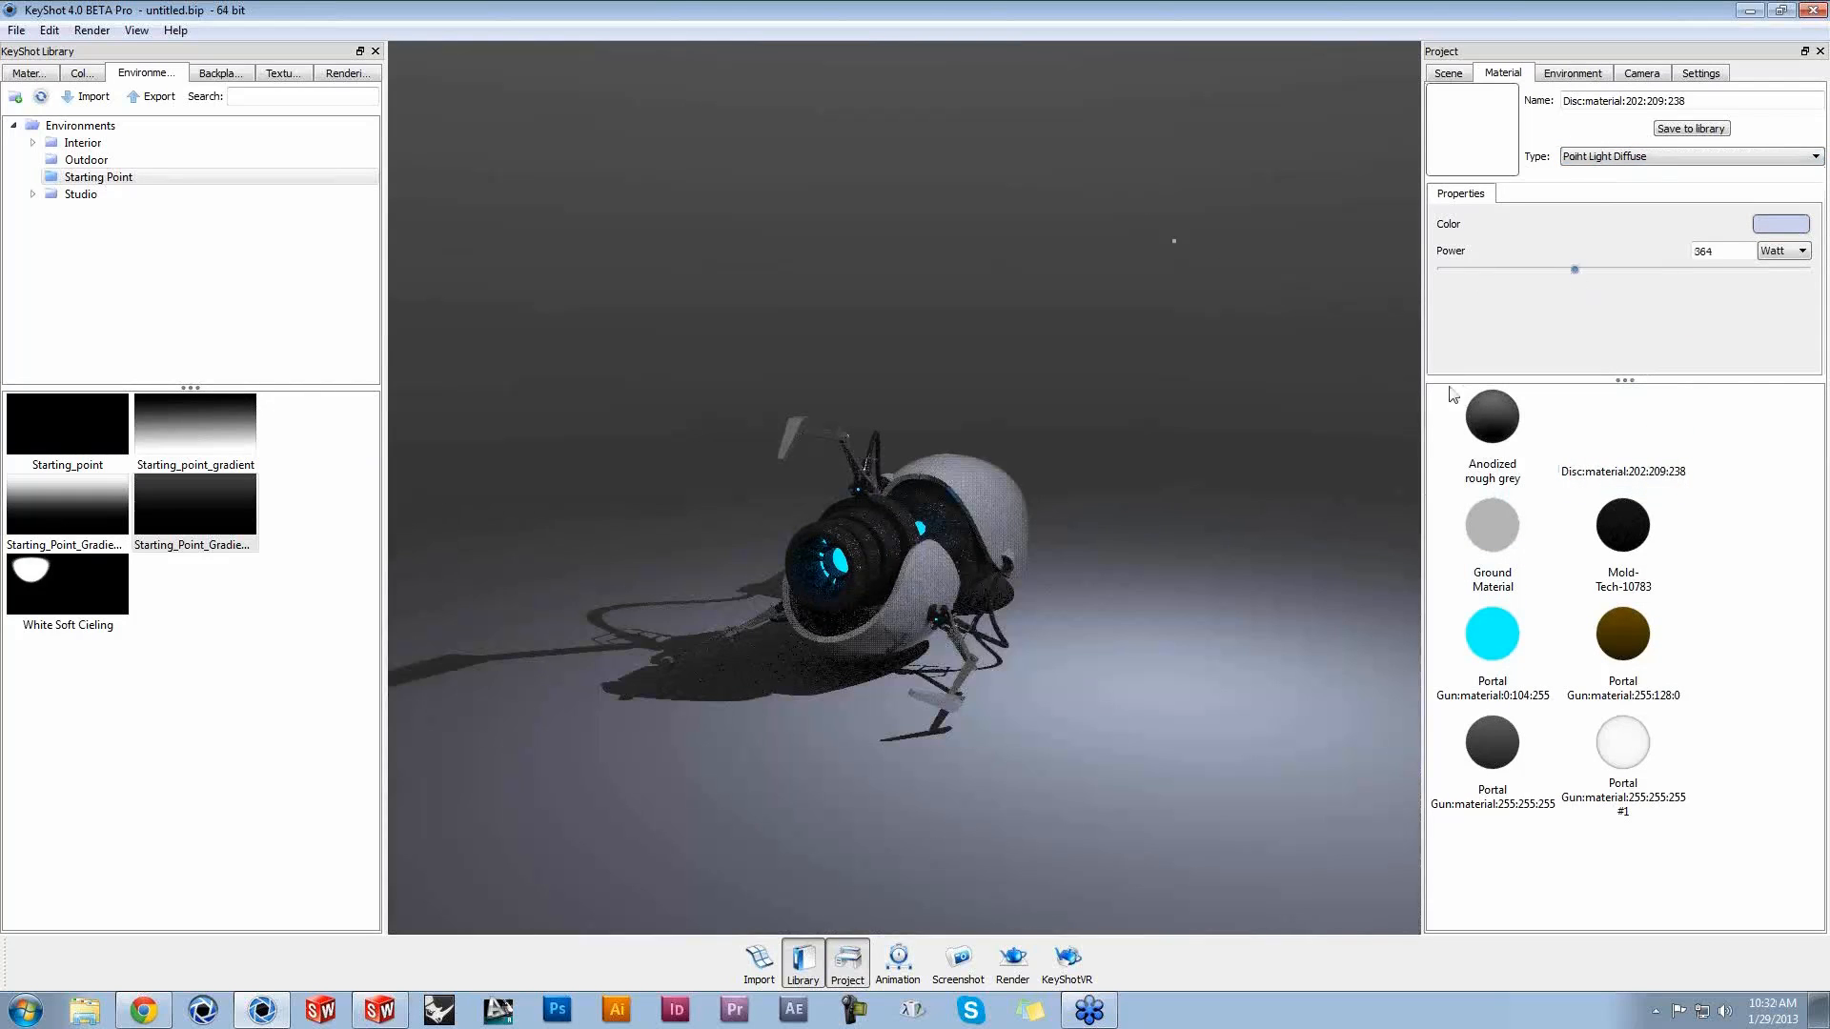
{"action": "left_click_drag", "start_coordinate": [945, 747], "coordinate": [1157, 763]}
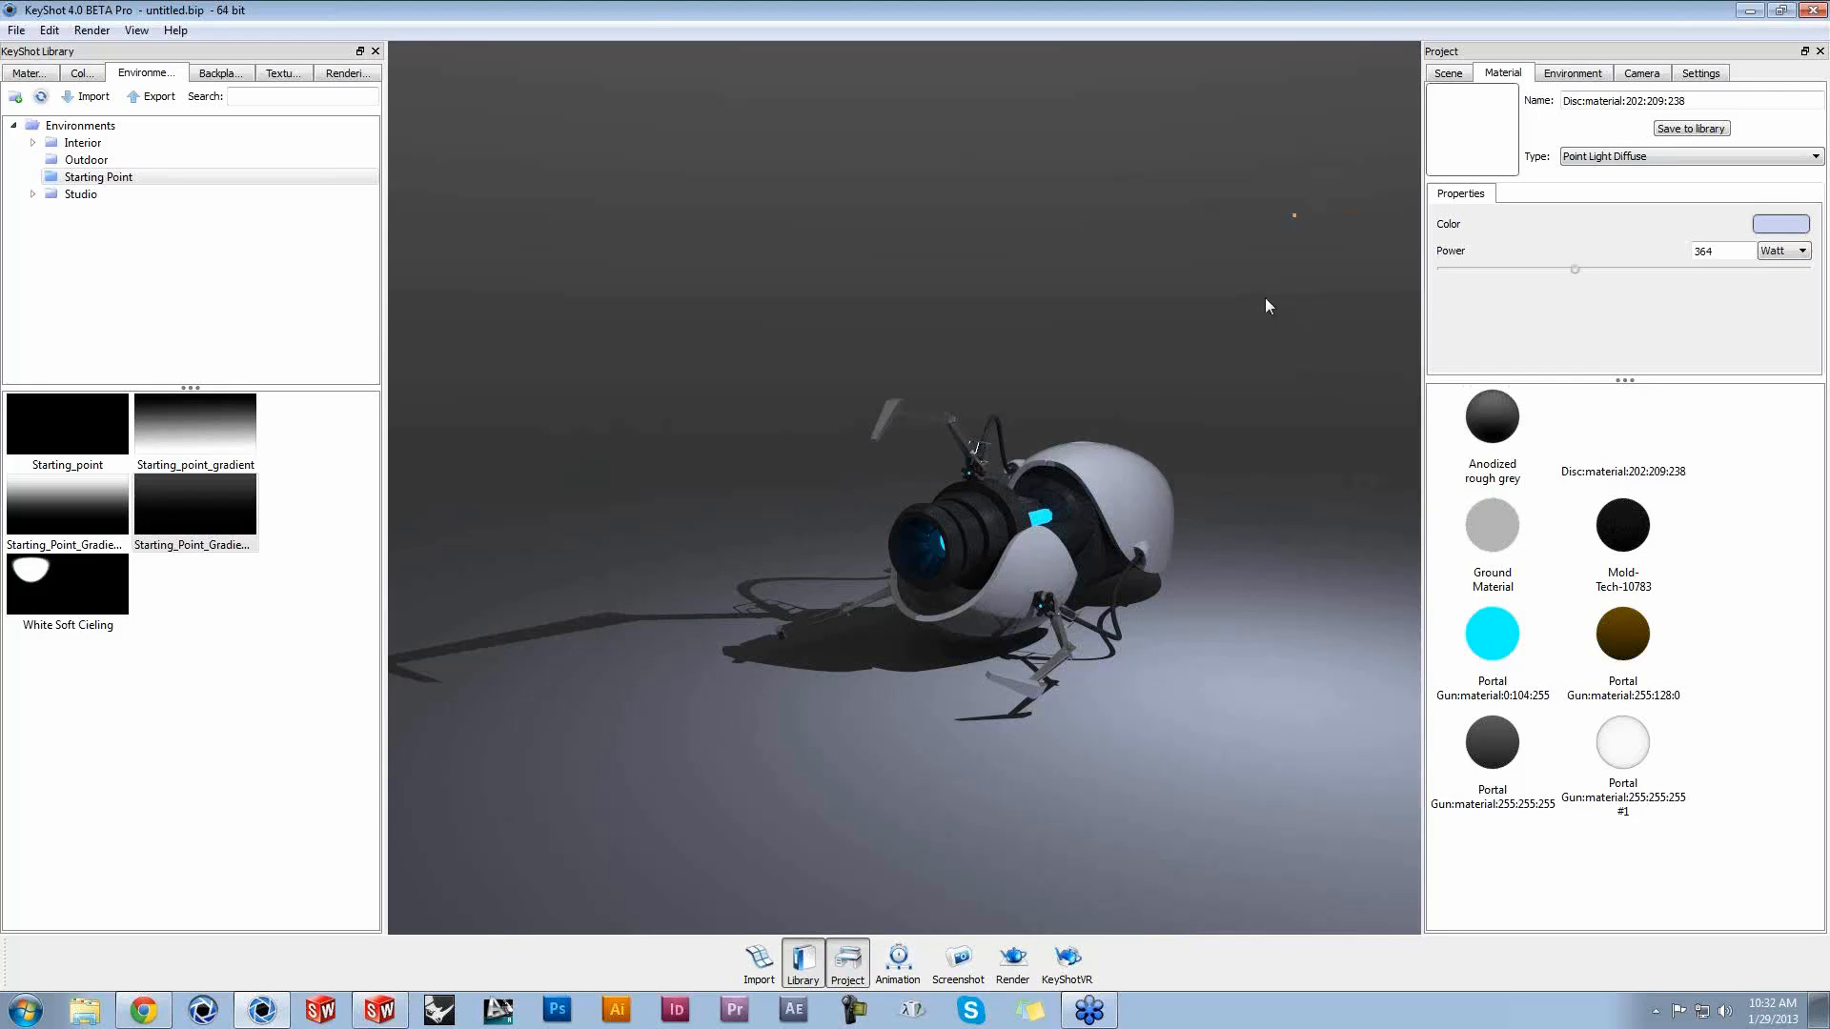
Step: Change the disc's material type to Point Light IES Profile and load Spot.IES from the BETA Preview Webinar folder on the desktop
{"action": "left_click", "coordinate": [1600, 159]}
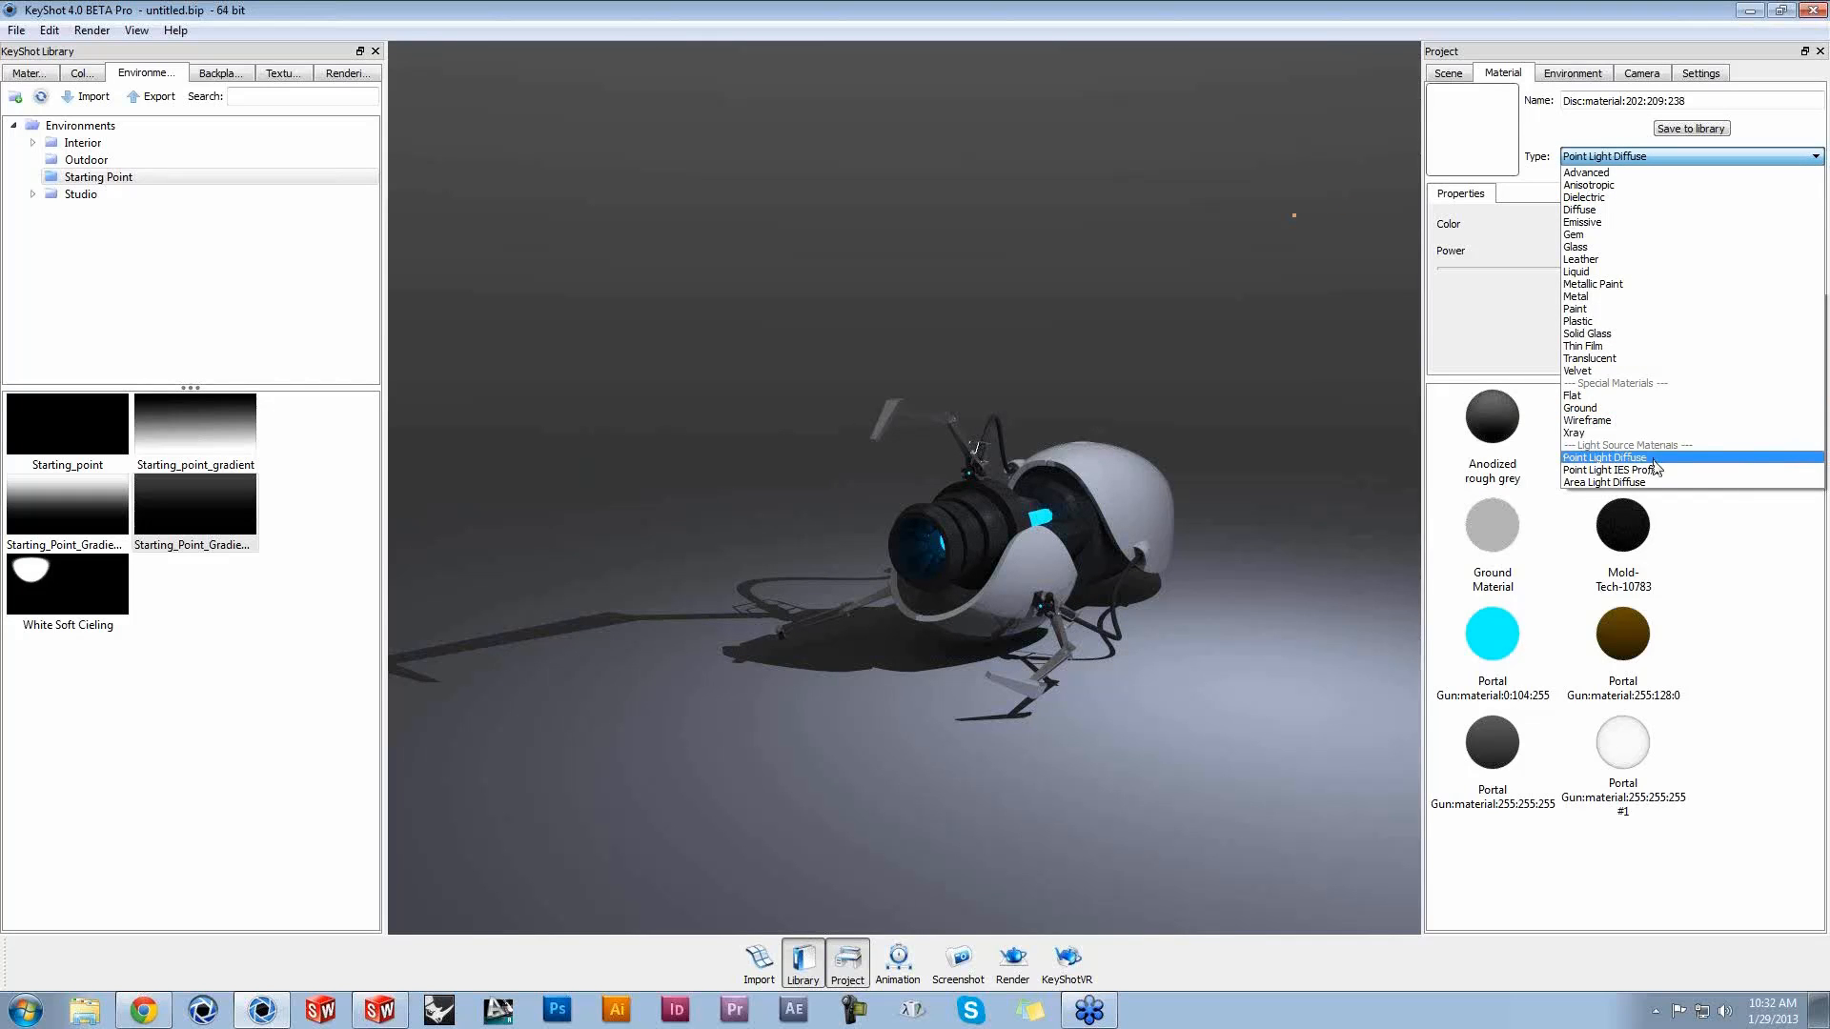
{"action": "left_click", "coordinate": [1652, 470]}
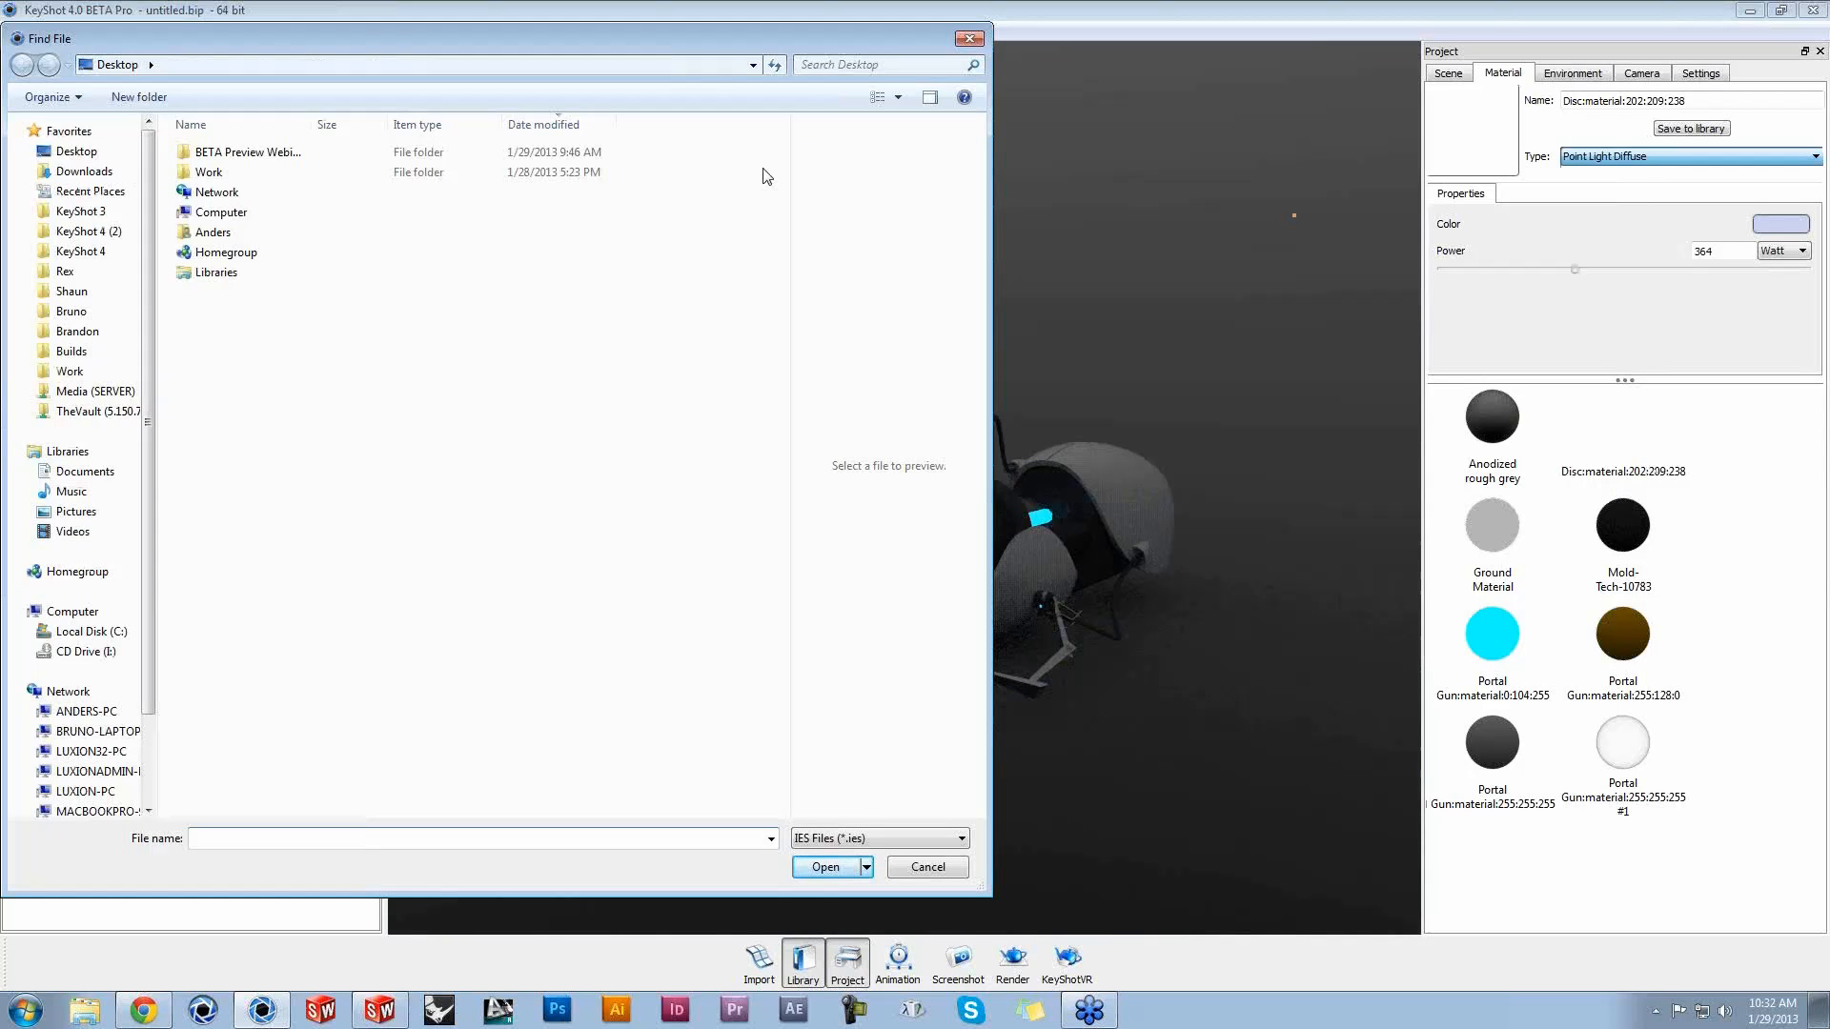
{"action": "left_click_drag", "start_coordinate": [702, 43], "coordinate": [1107, 92]}
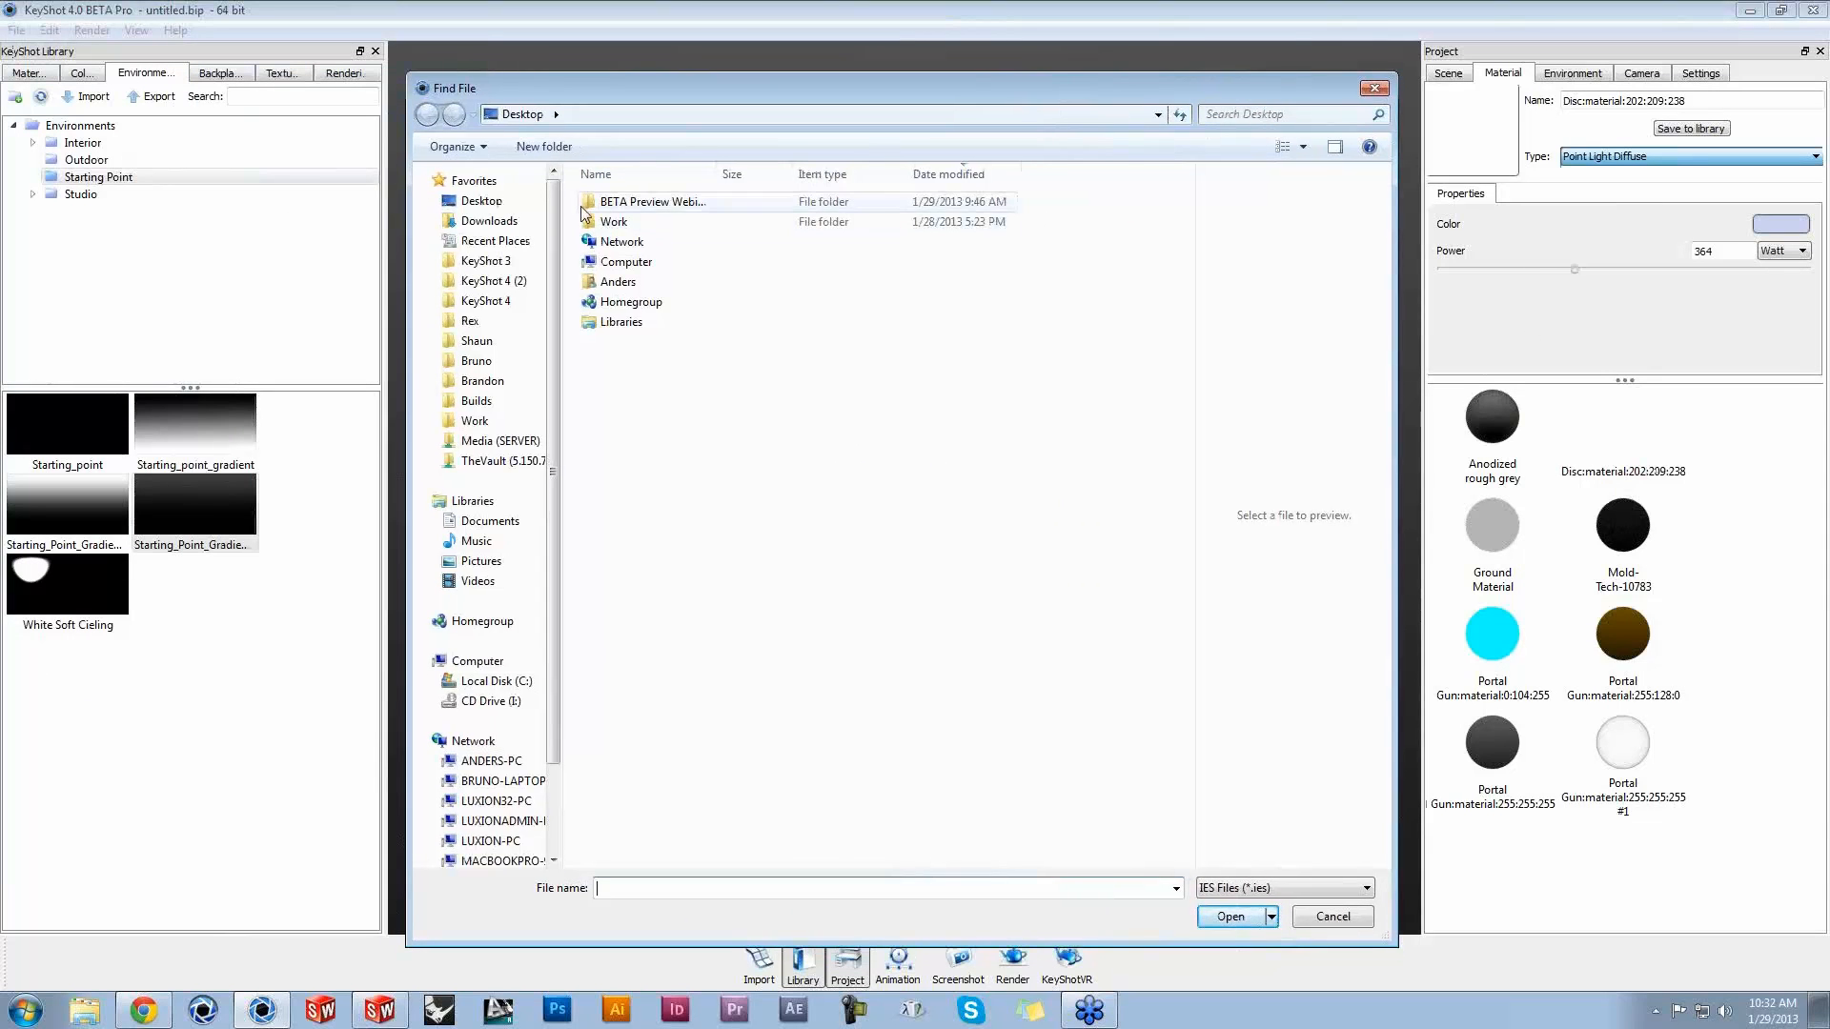
{"action": "double_click", "coordinate": [610, 202]}
{"action": "left_click", "coordinate": [615, 202]}
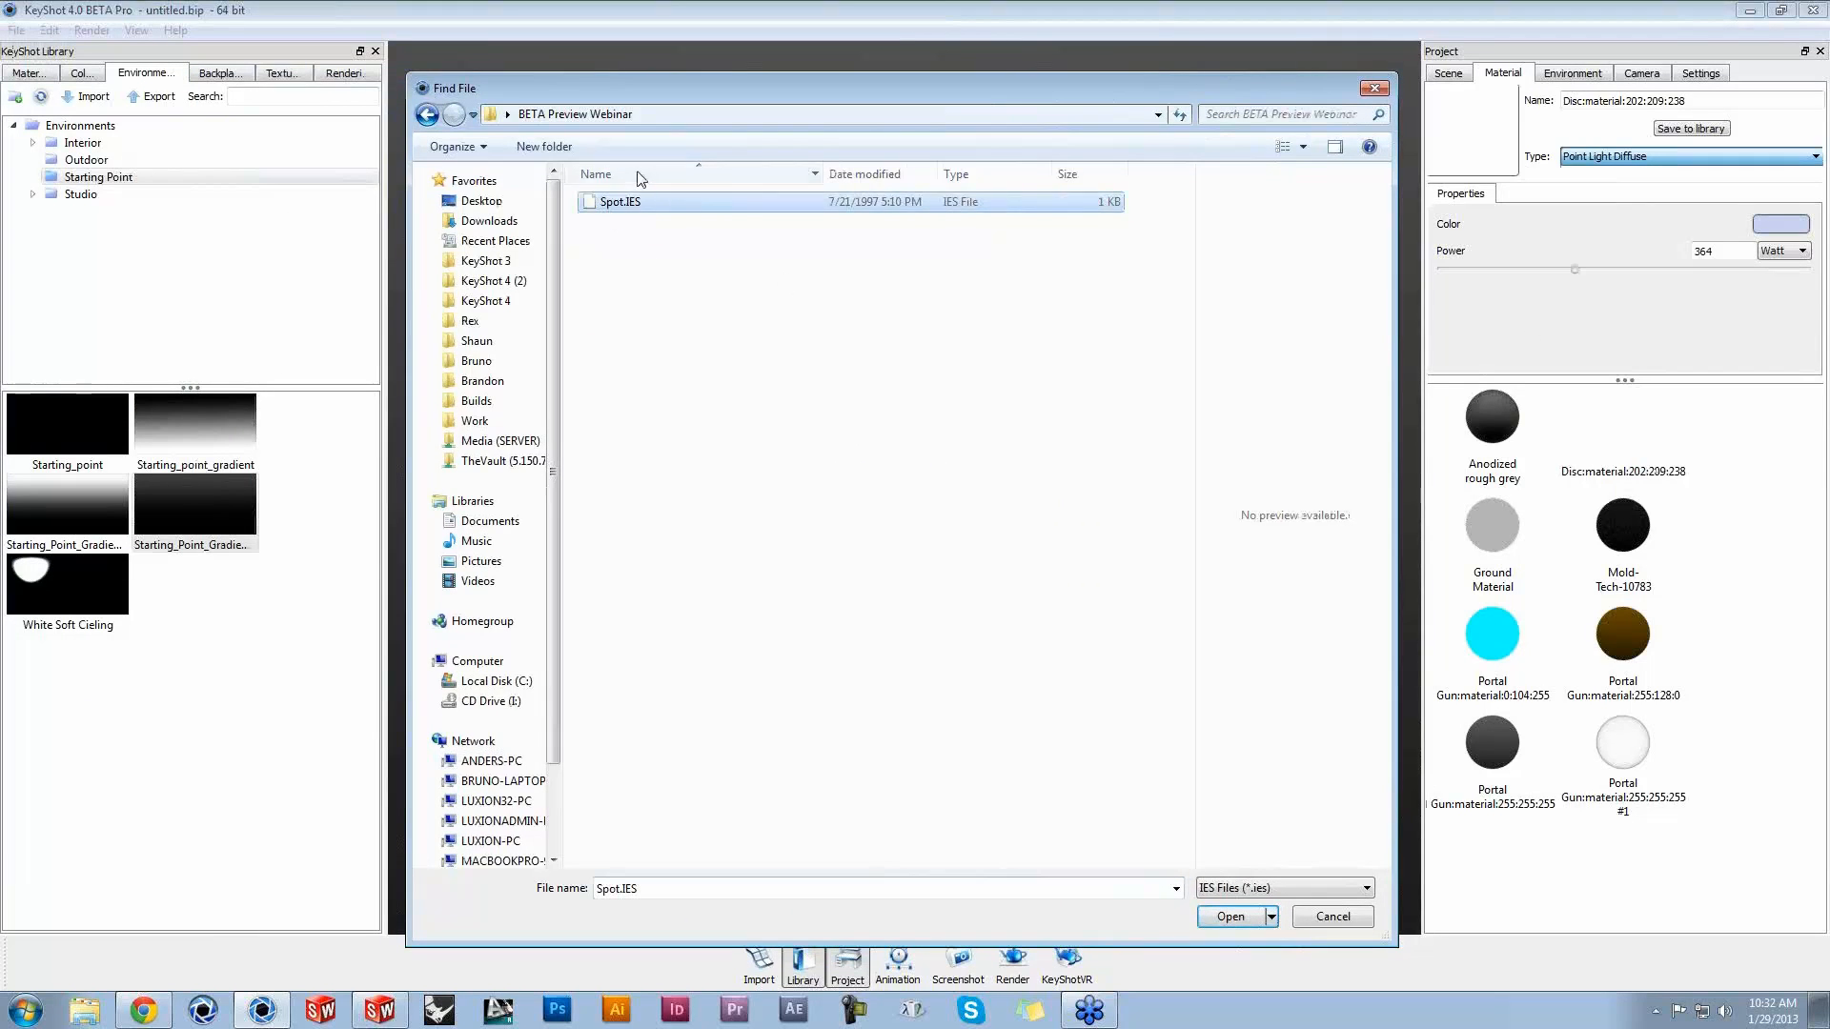
{"action": "left_click", "coordinate": [1232, 918]}
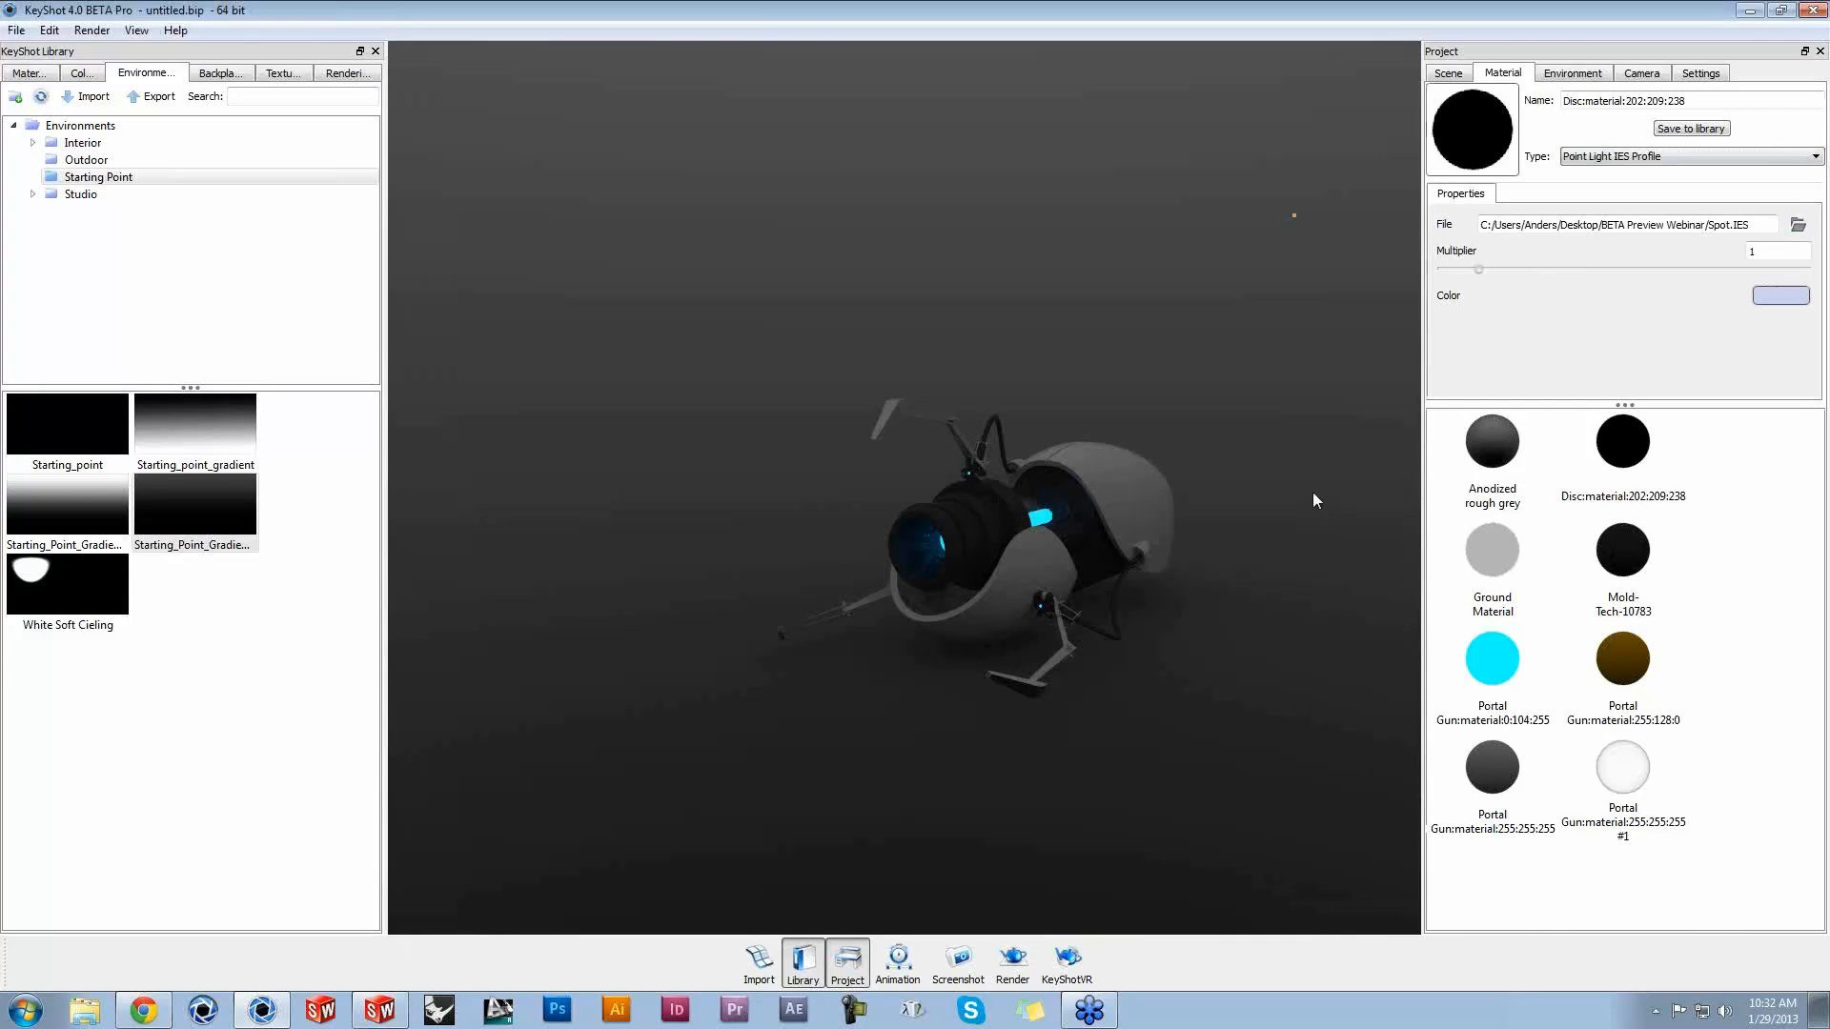
Step: Turn the display of light sources in the scene off and back on
{"action": "left_click_drag", "start_coordinate": [1048, 515], "coordinate": [1231, 621]}
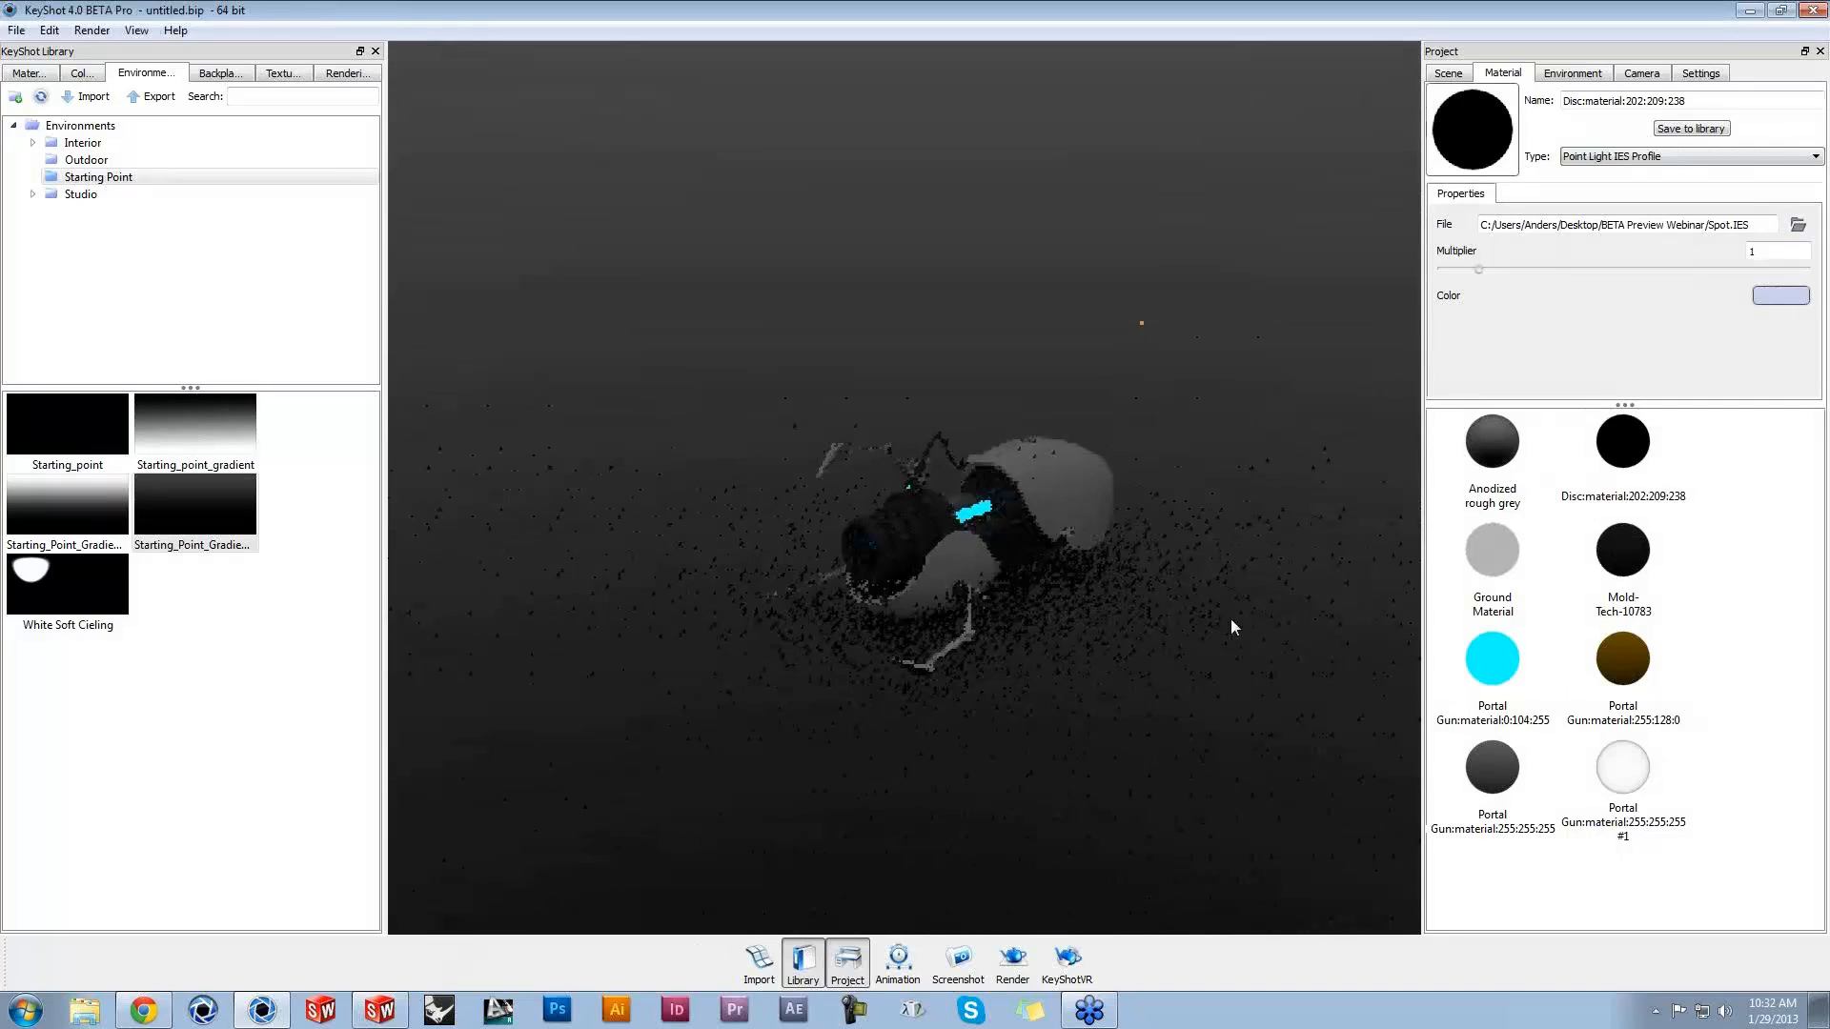
{"action": "scroll", "coordinate": [1237, 488], "scroll_direction": "up", "scroll_amount": 3}
{"action": "middle_click_drag", "start_coordinate": [1124, 545], "coordinate": [1067, 532]}
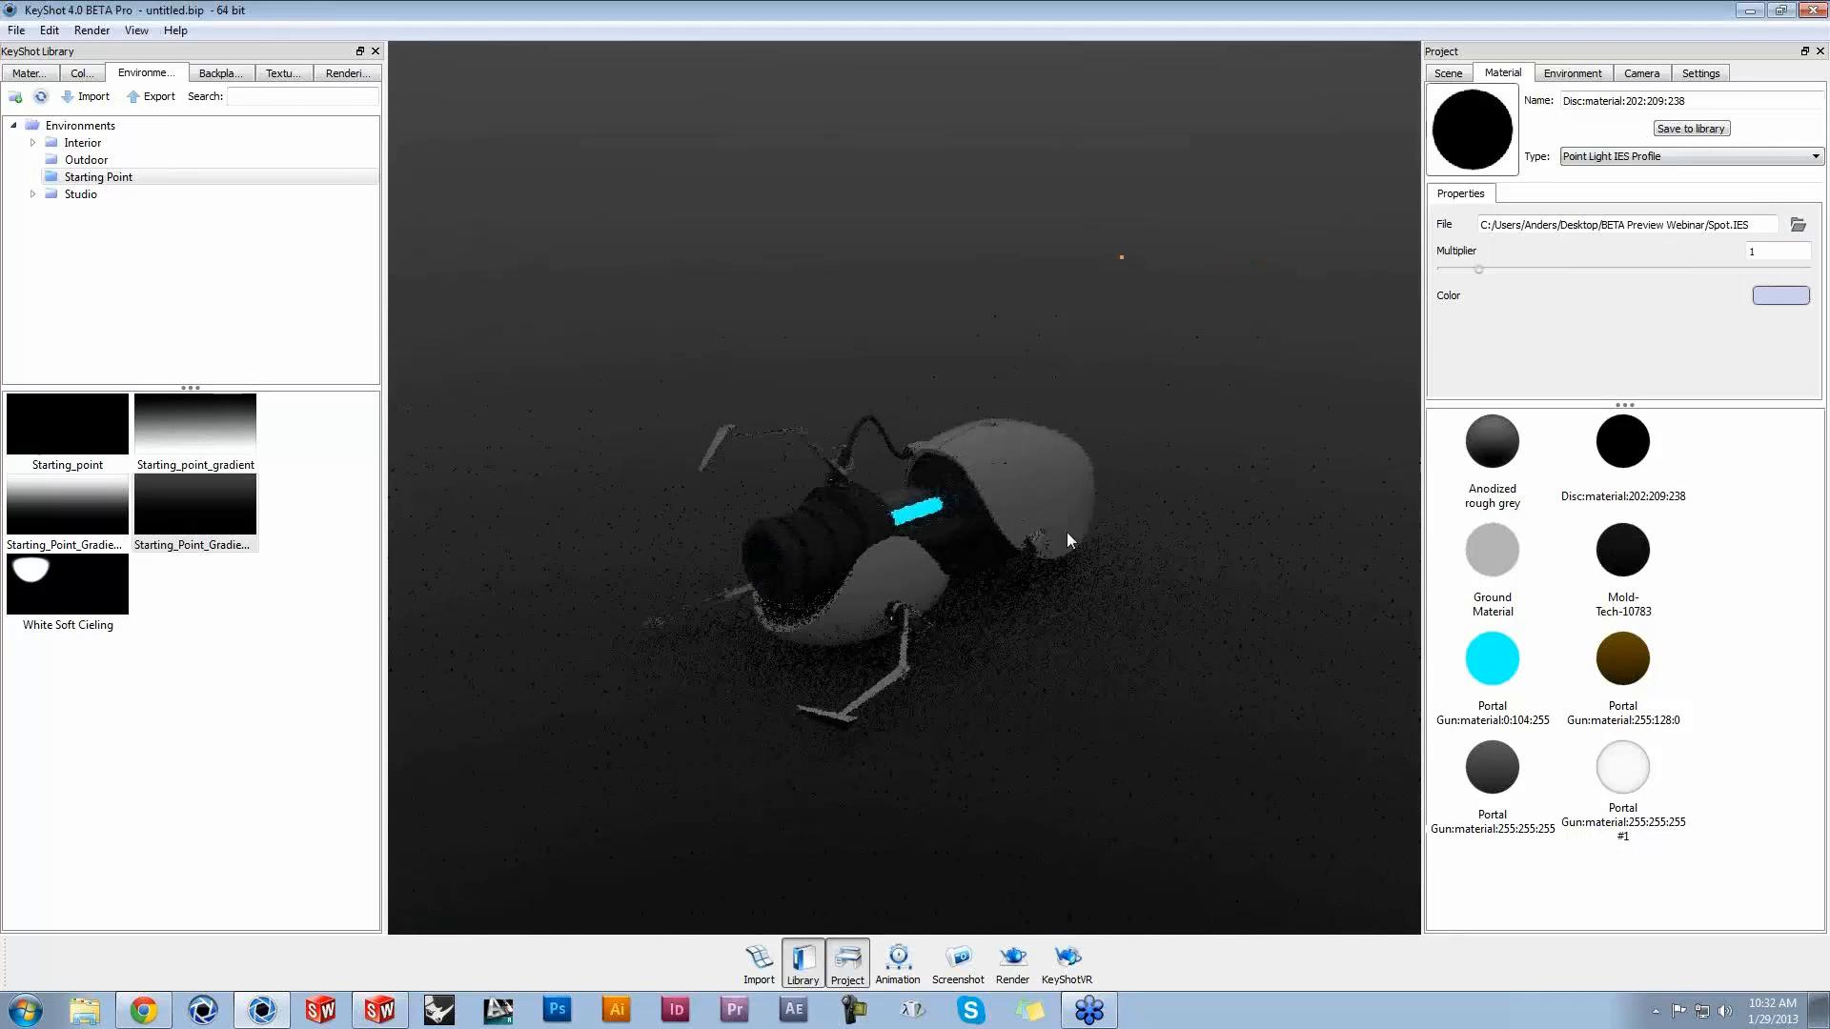
{"action": "scroll", "coordinate": [1109, 541], "scroll_direction": "up", "scroll_amount": 3}
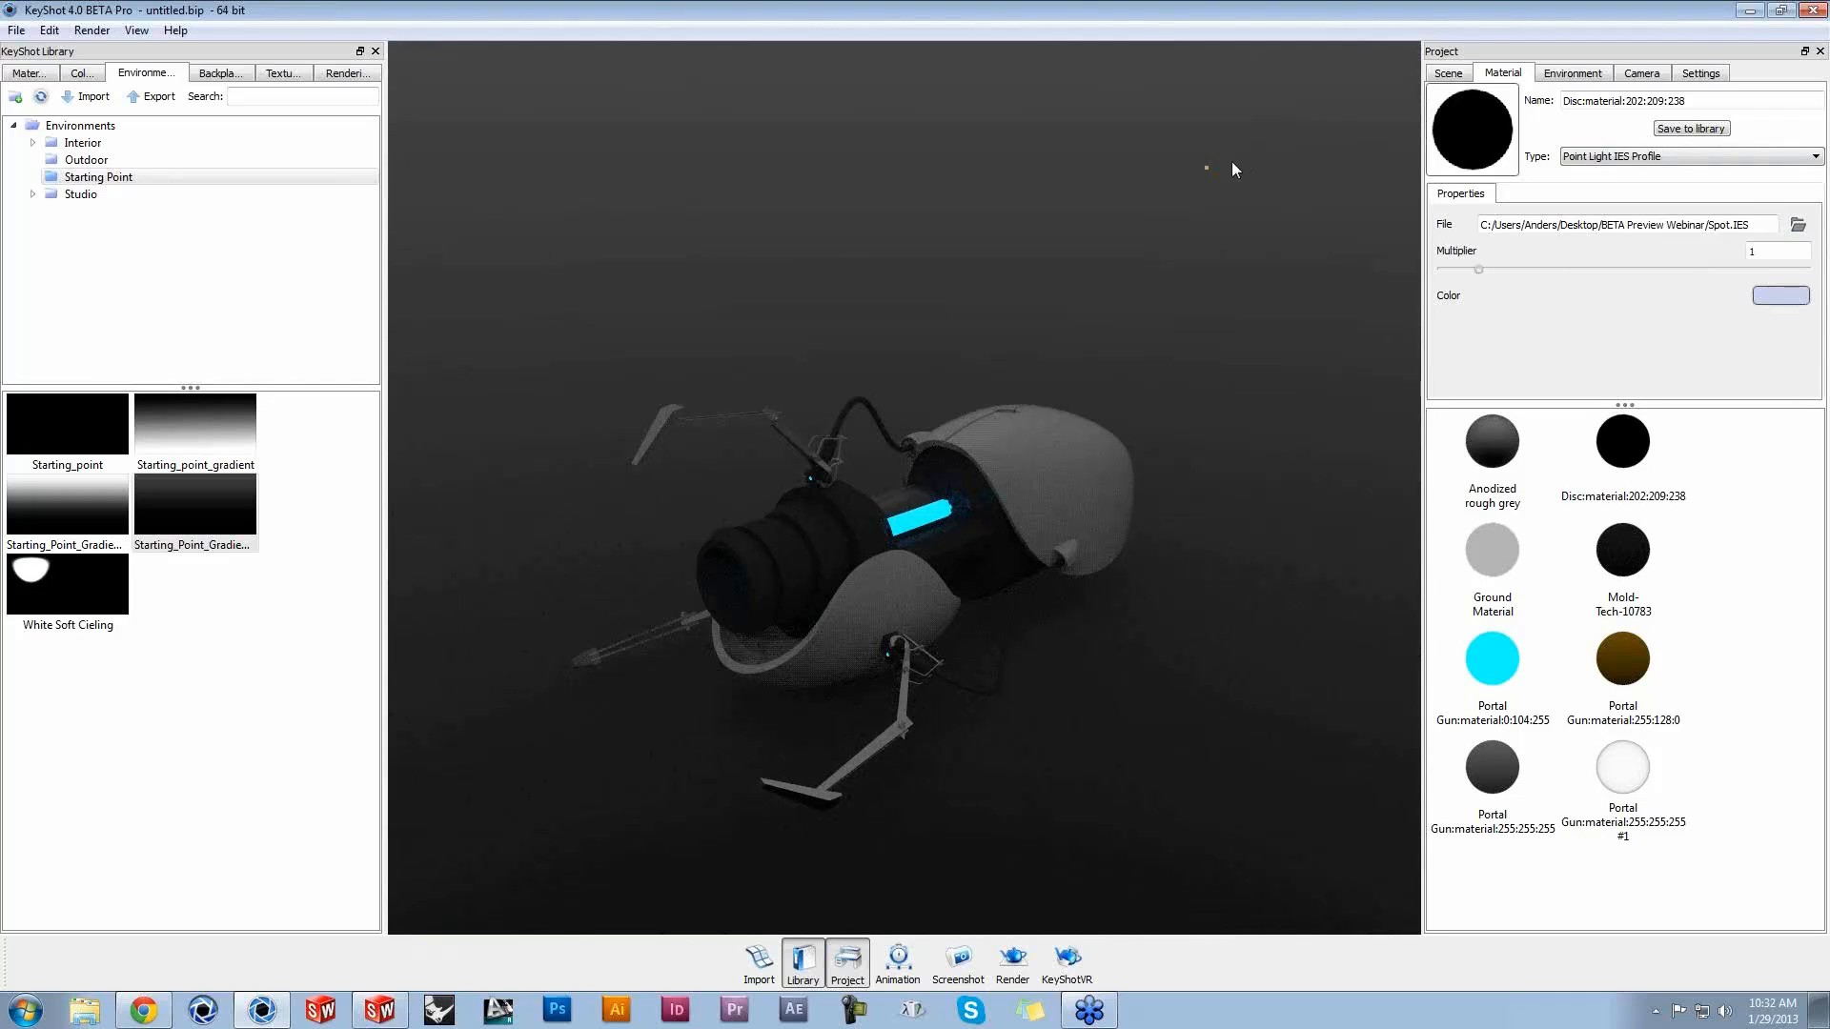
{"action": "left_click", "coordinate": [138, 31]}
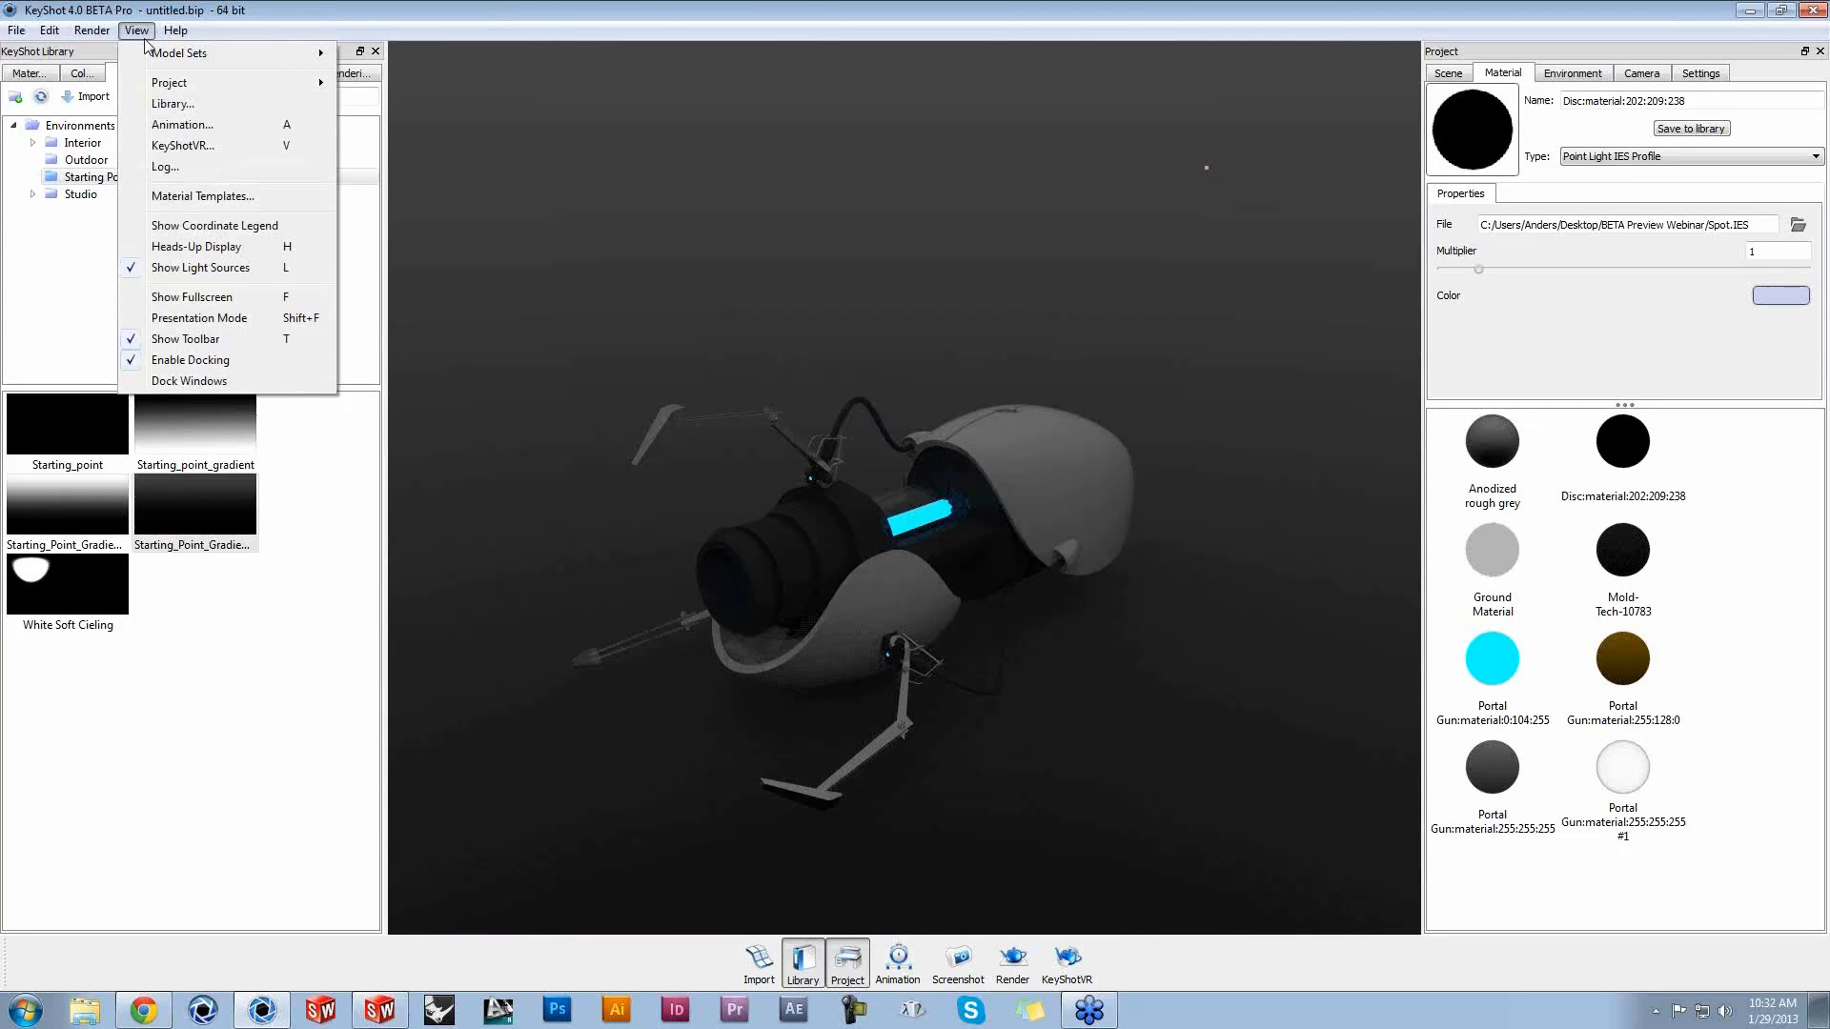
{"action": "left_click", "coordinate": [229, 269]}
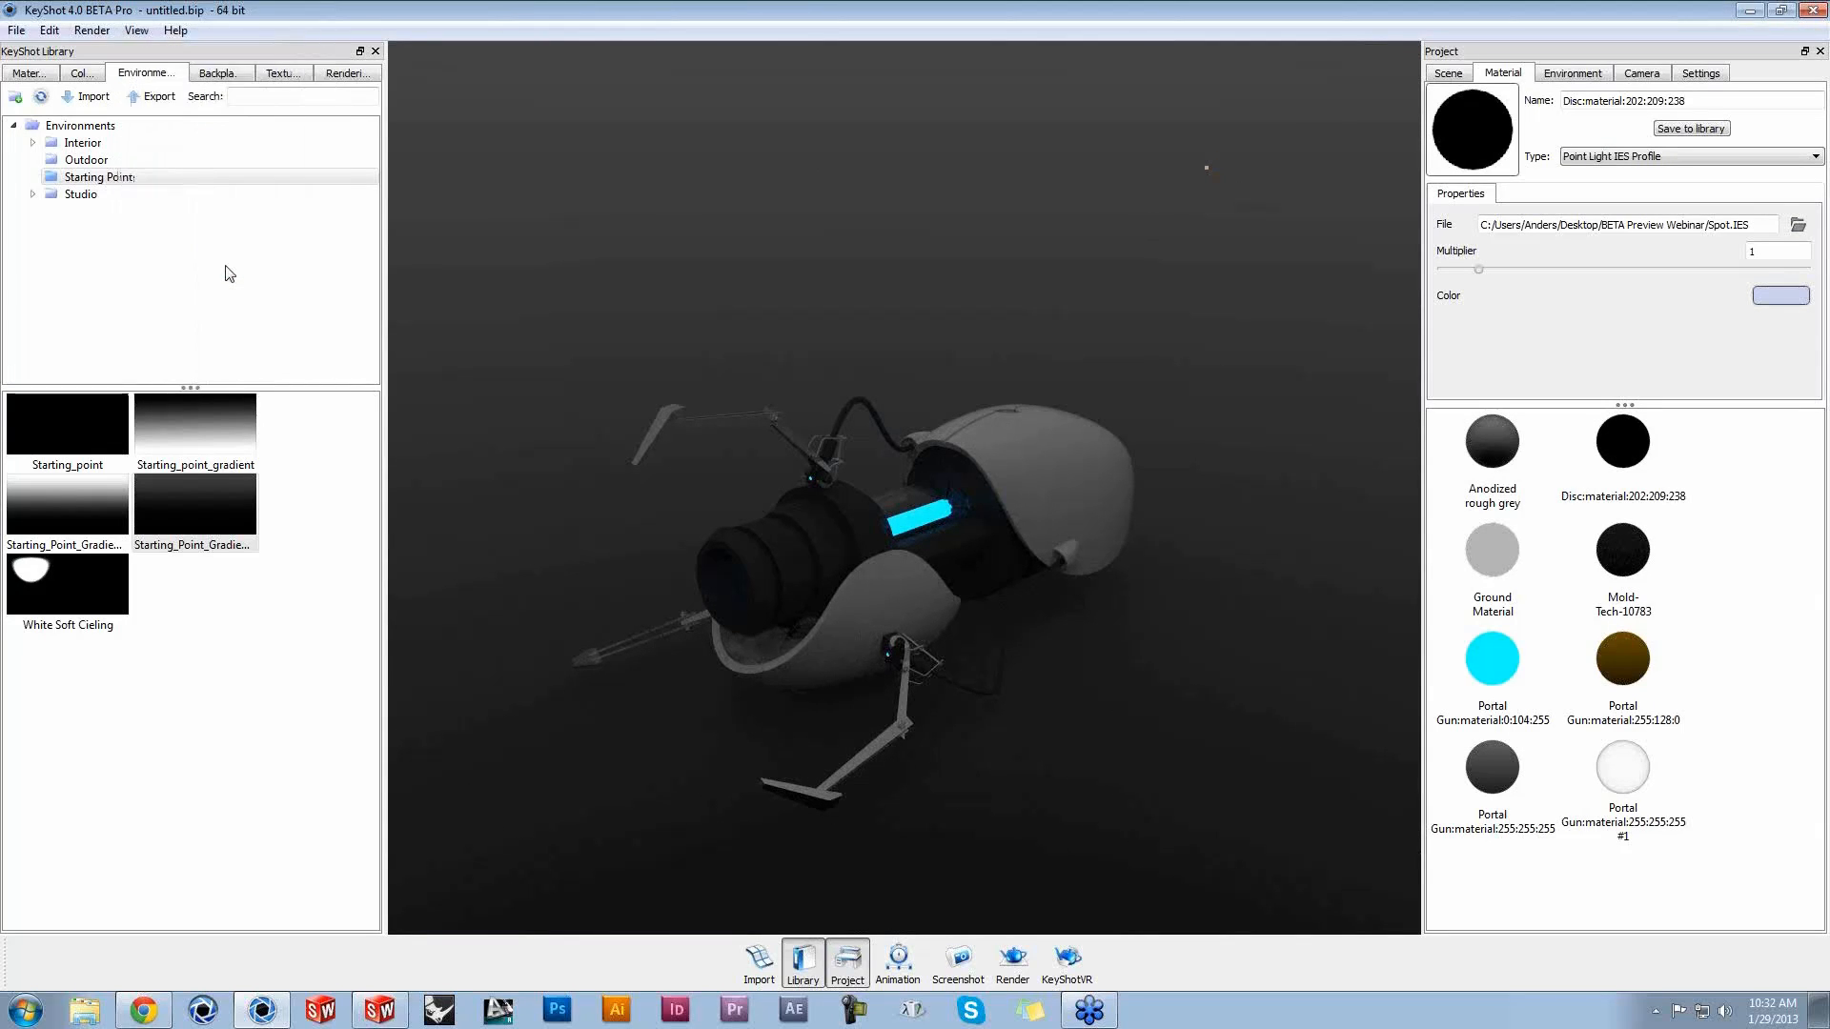
{"action": "left_click", "coordinate": [141, 32]}
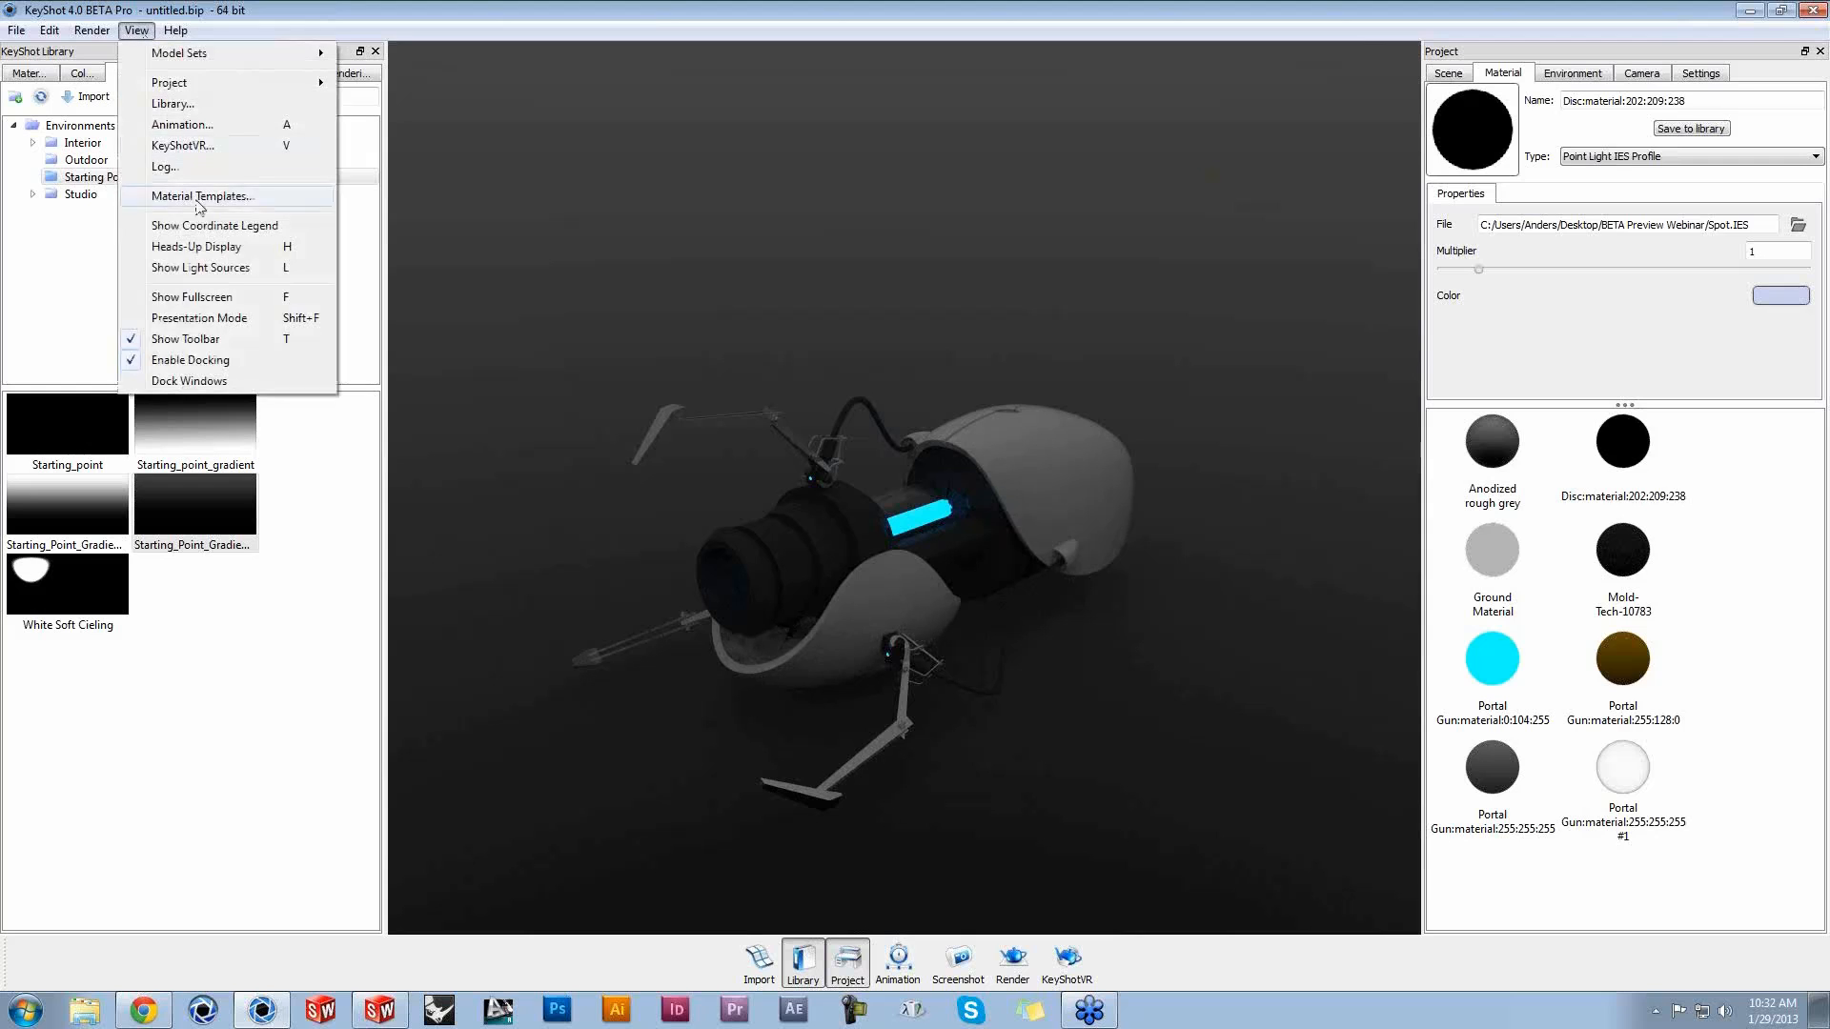
{"action": "left_click", "coordinate": [225, 274]}
{"action": "left_click_drag", "start_coordinate": [929, 323], "coordinate": [956, 324]}
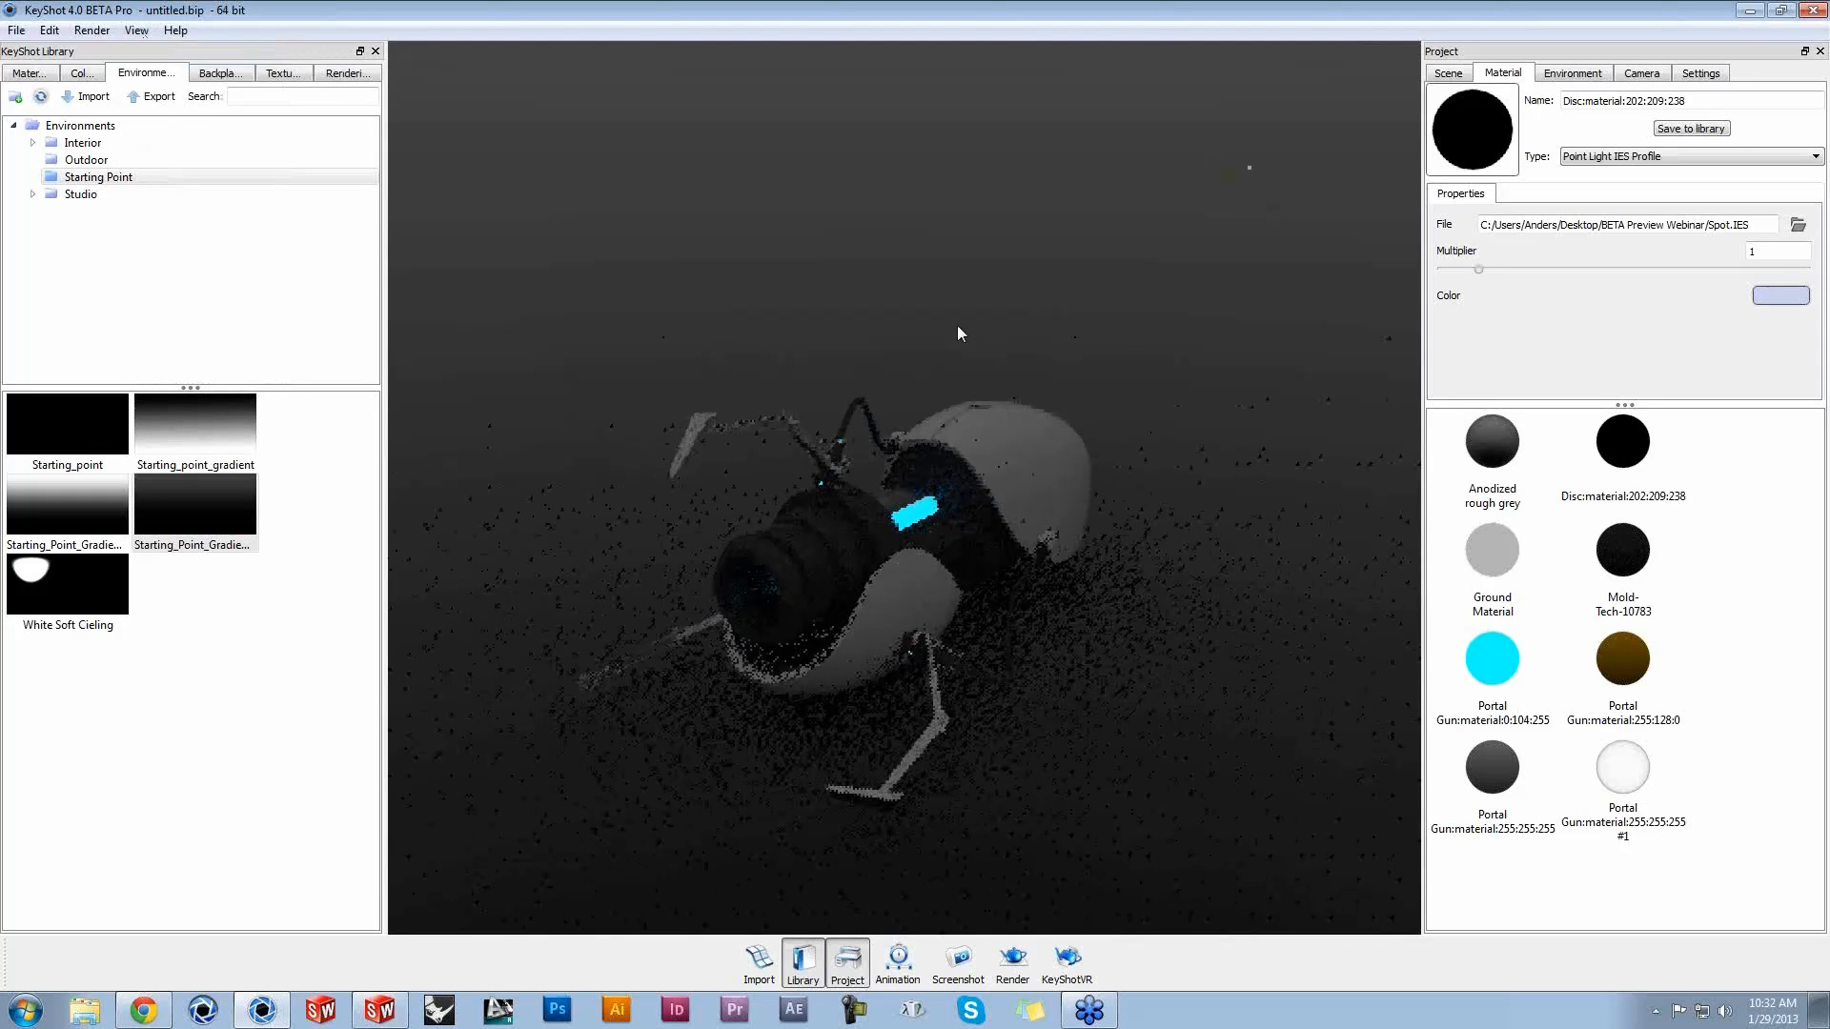
Step: Select the disc light part inside the Disc model in the scene tree and scale it to about 0.93
{"action": "left_click", "coordinate": [1463, 77]}
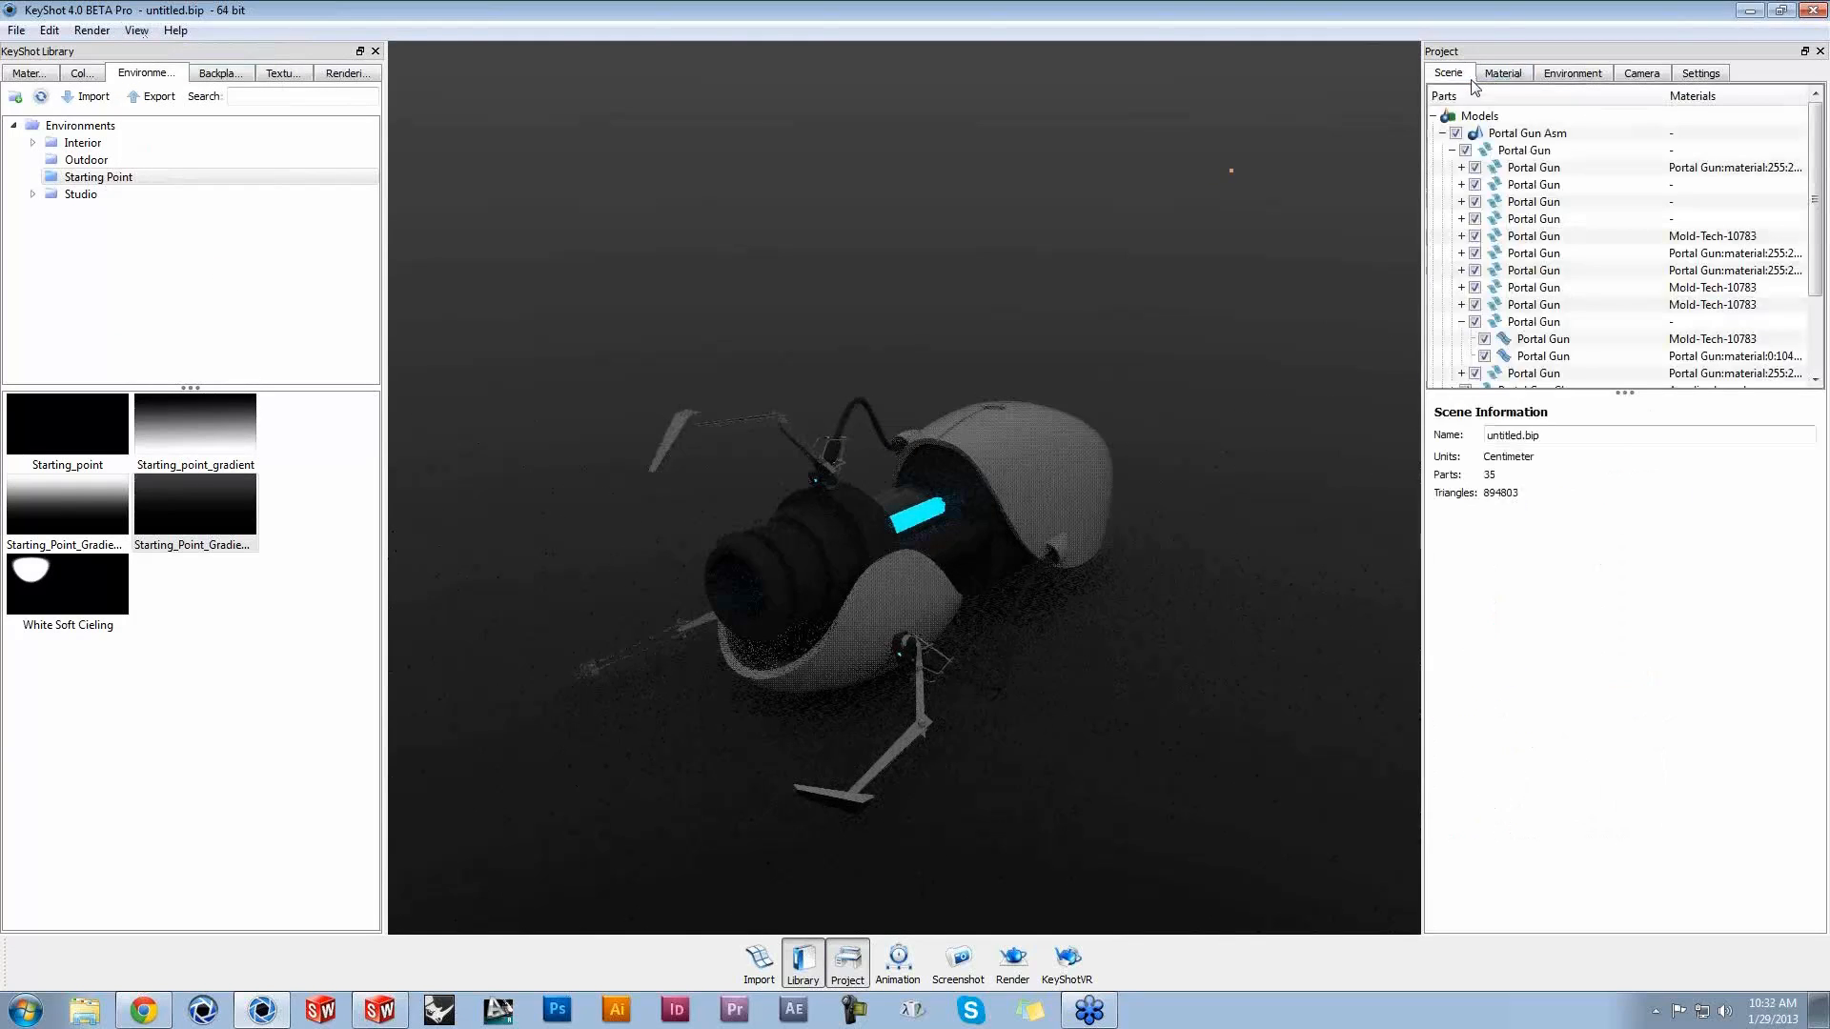
{"action": "left_click", "coordinate": [1451, 149]}
{"action": "left_click", "coordinate": [1521, 237]}
{"action": "left_click", "coordinate": [1501, 220]}
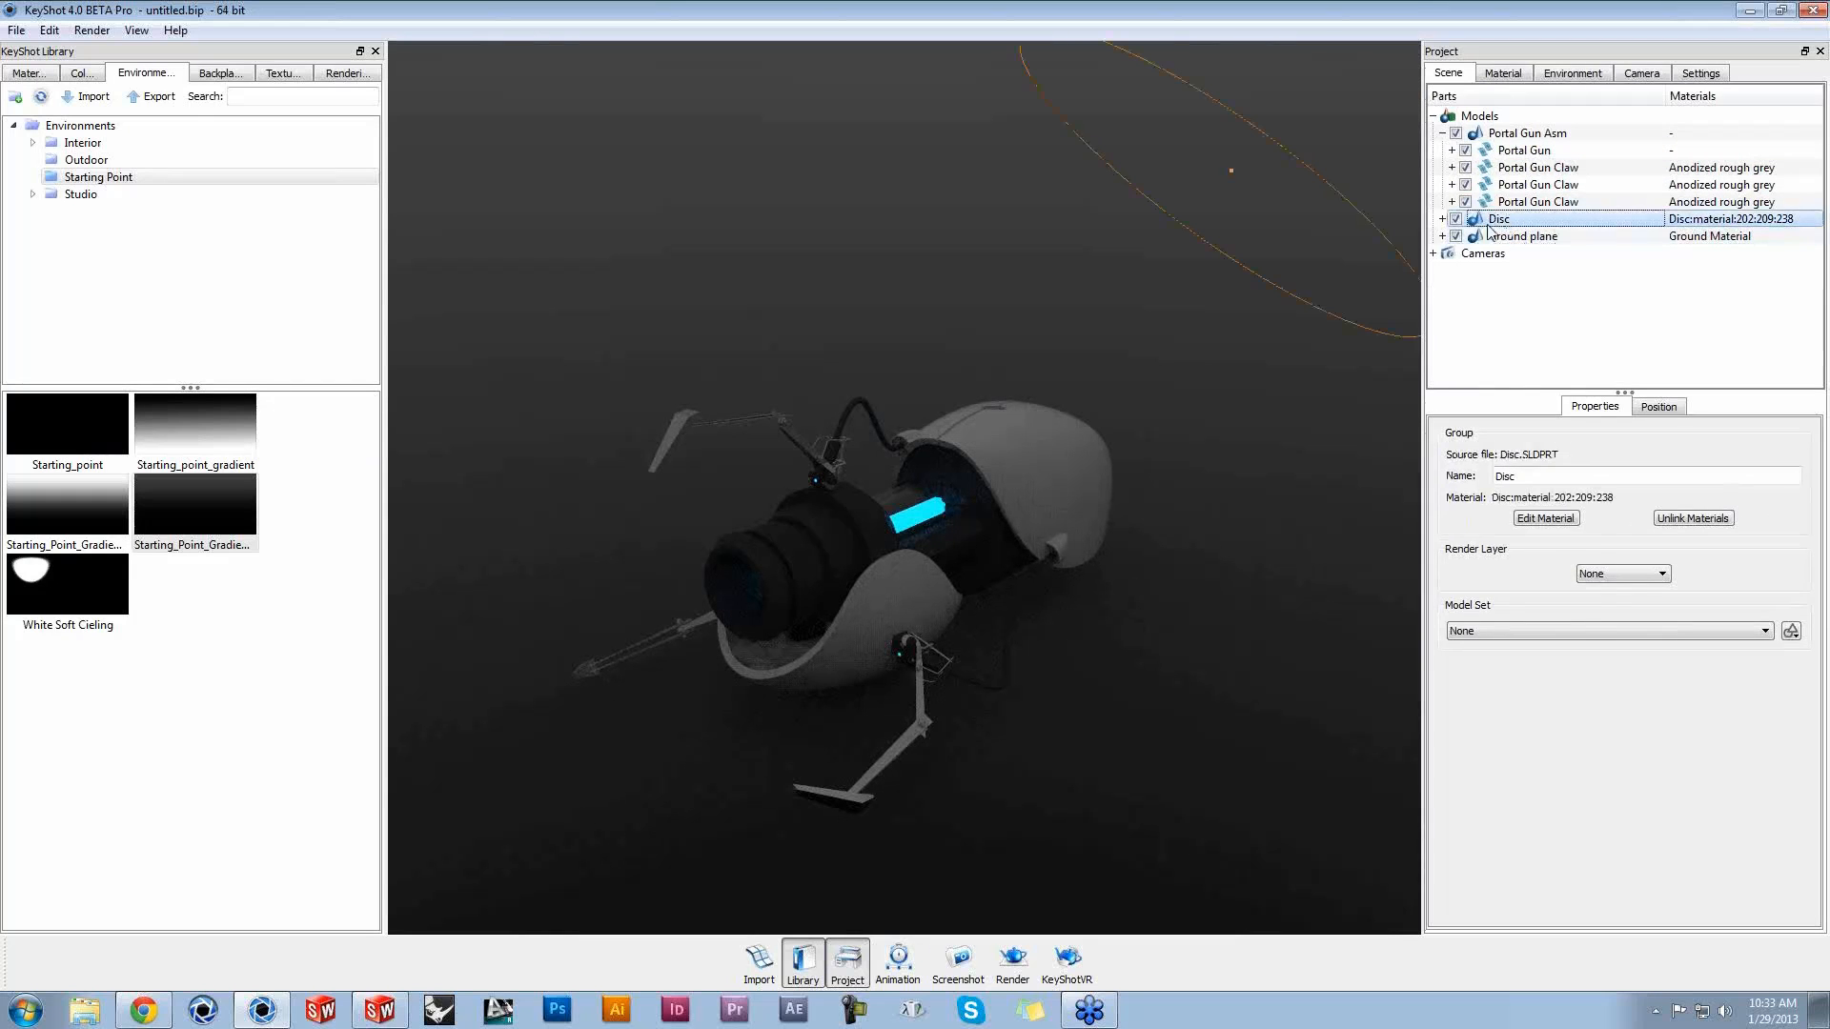
{"action": "left_click", "coordinate": [1442, 219]}
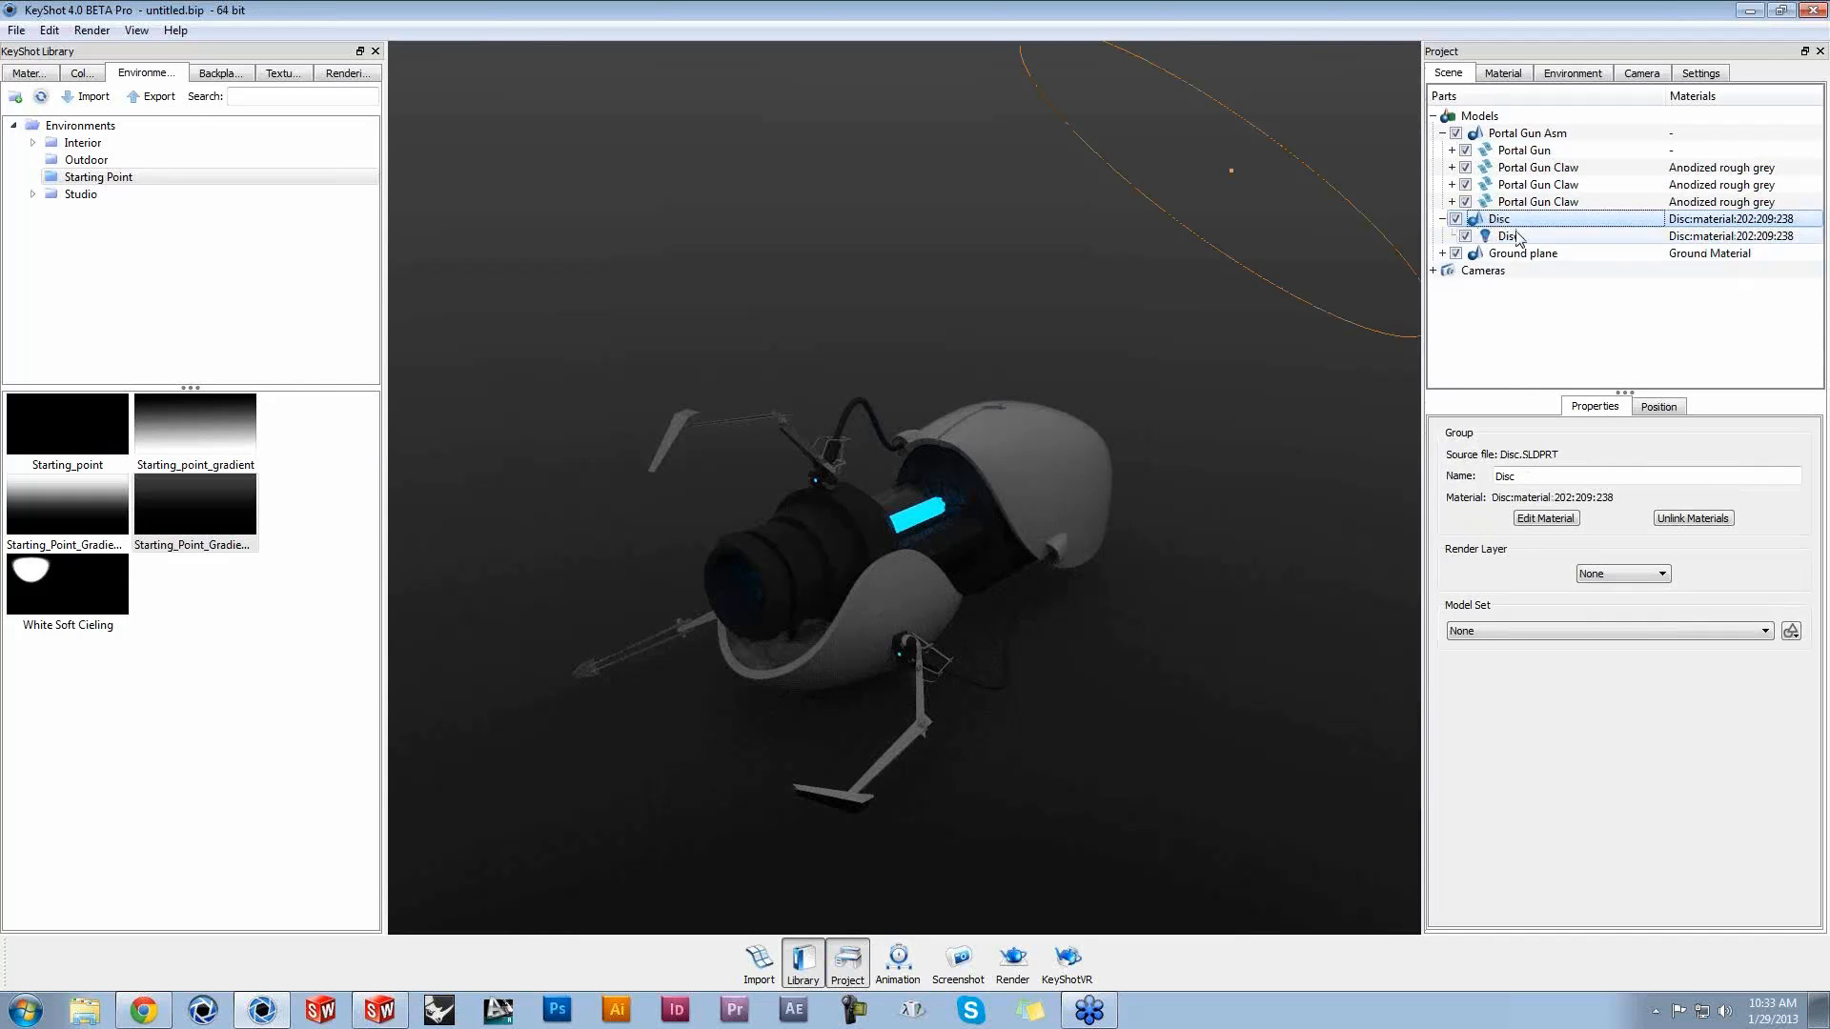
{"action": "left_click", "coordinate": [1515, 237]}
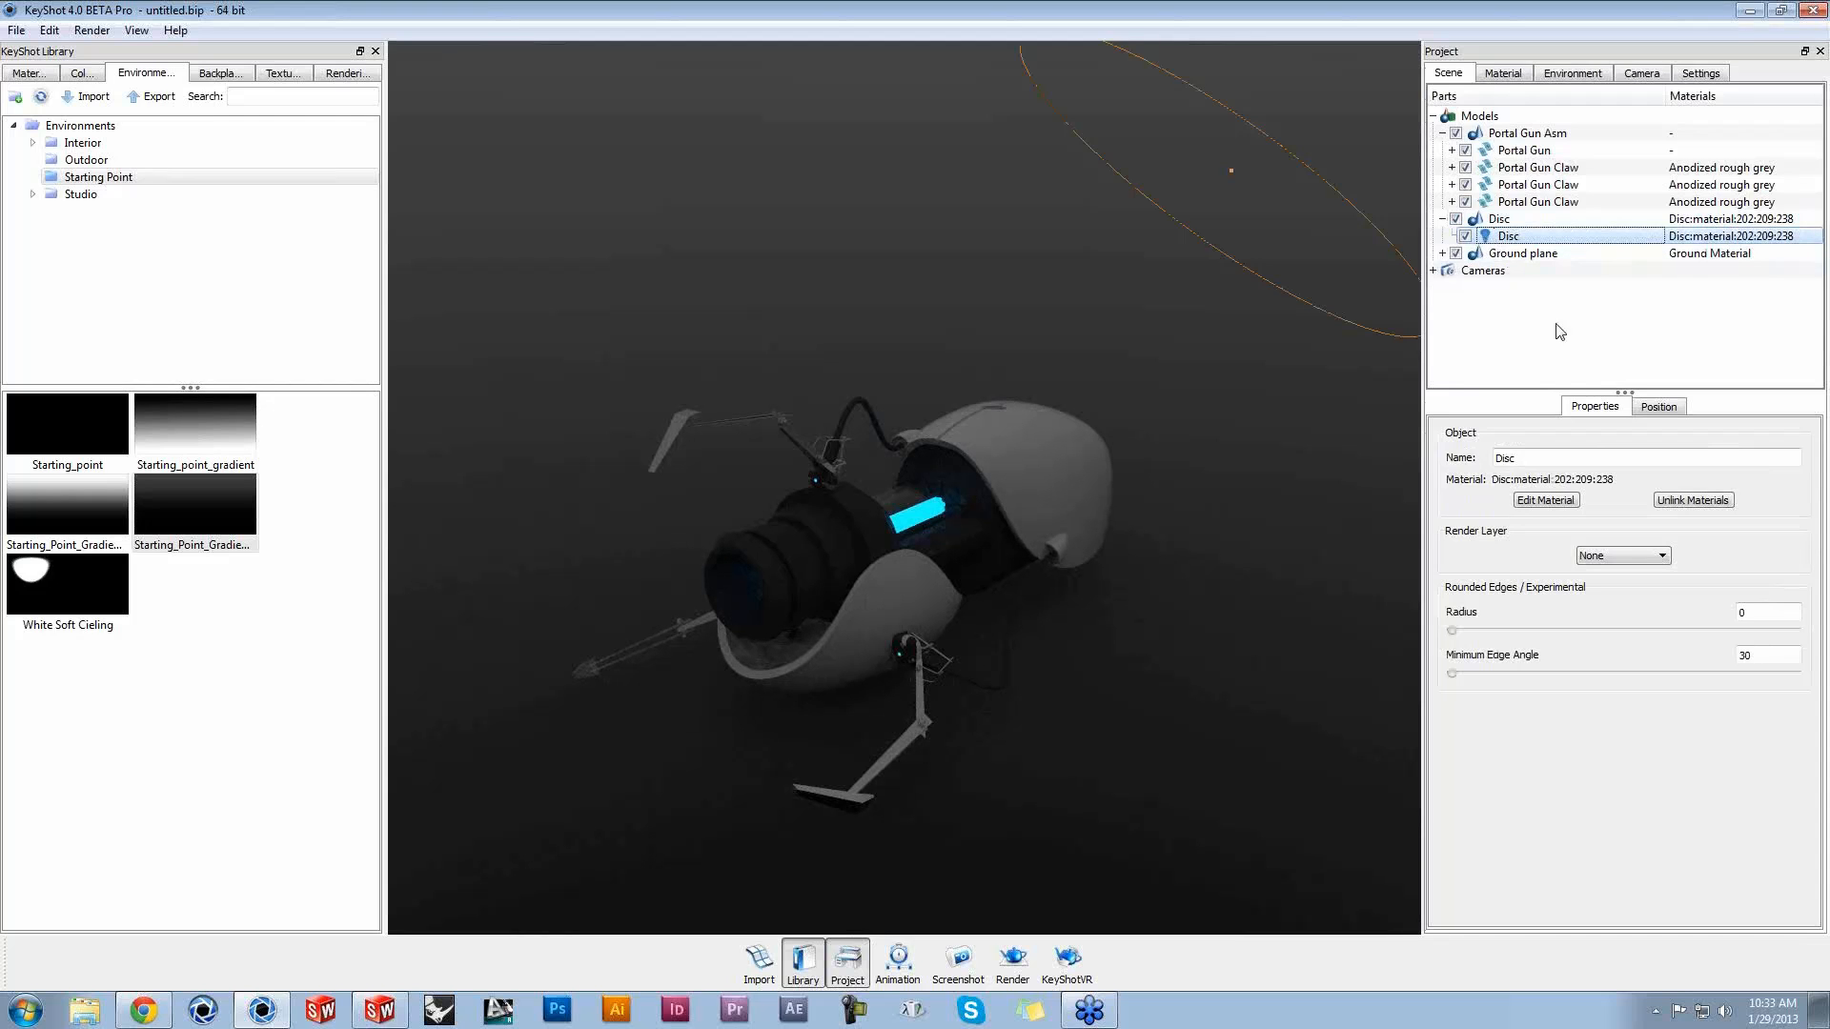
{"action": "left_click", "coordinate": [1658, 408]}
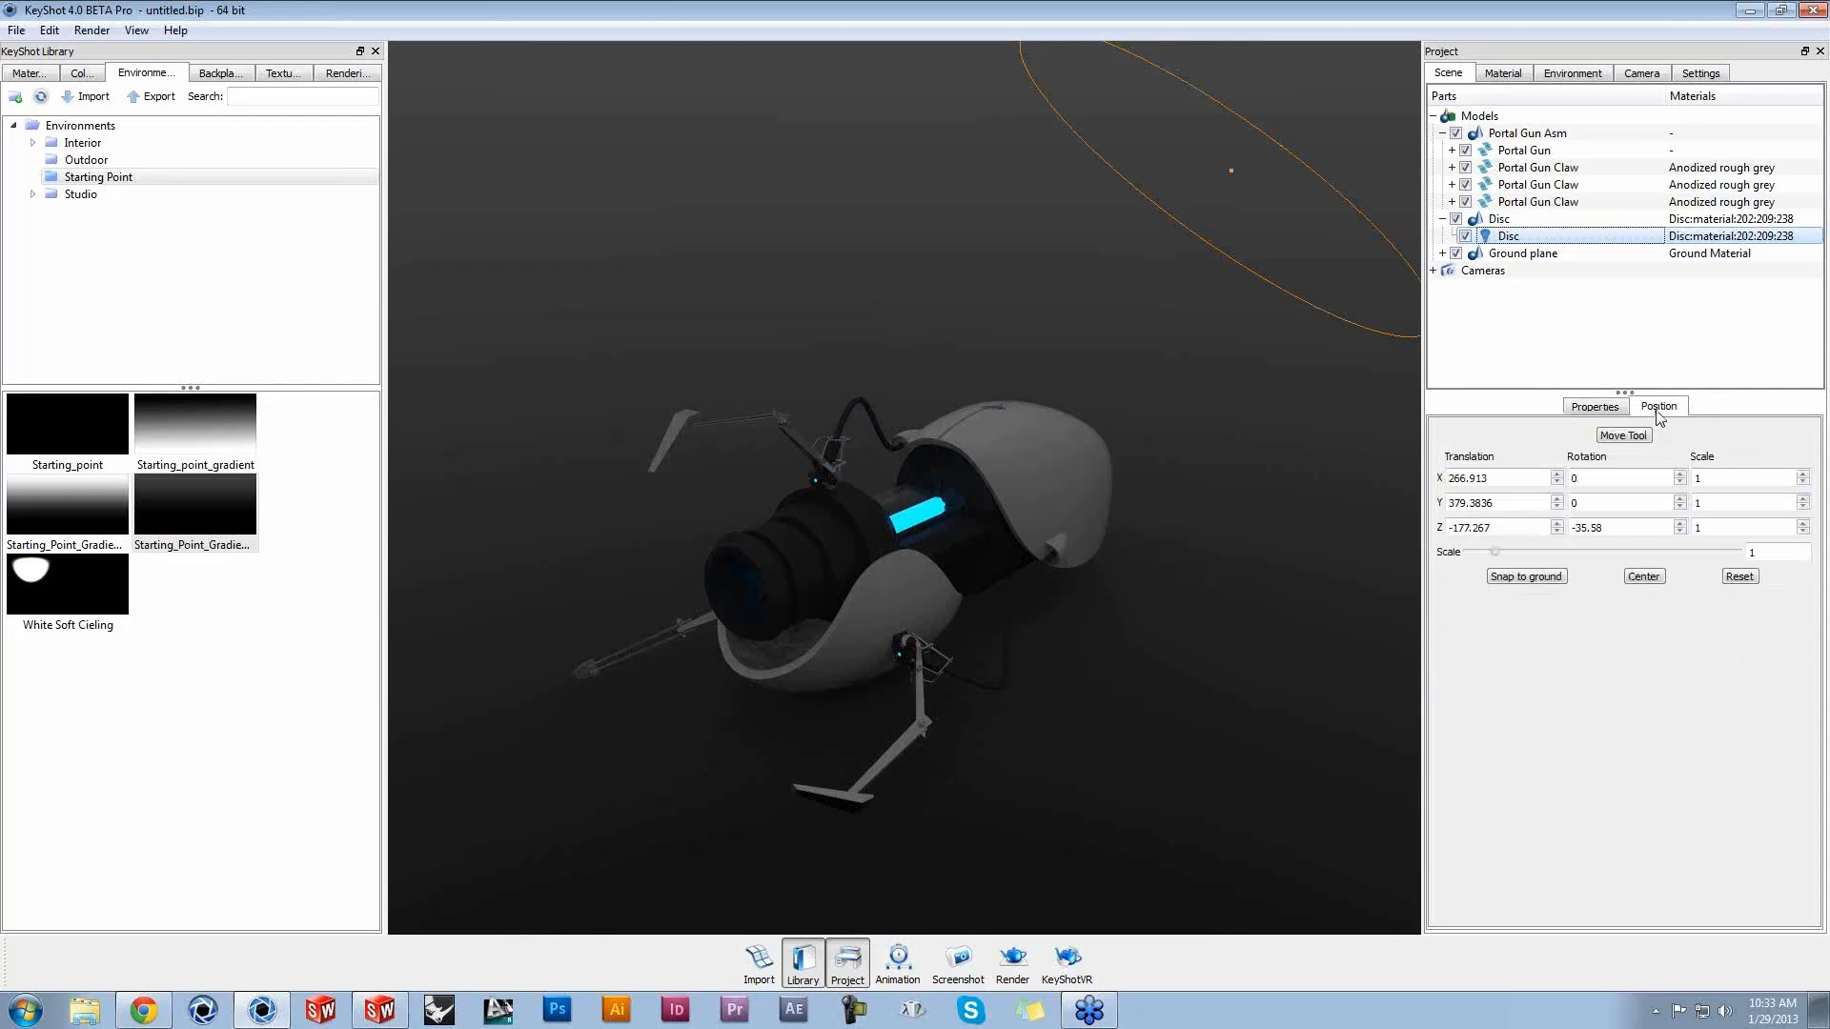
{"action": "left_click_drag", "start_coordinate": [1497, 551], "coordinate": [1494, 551]}
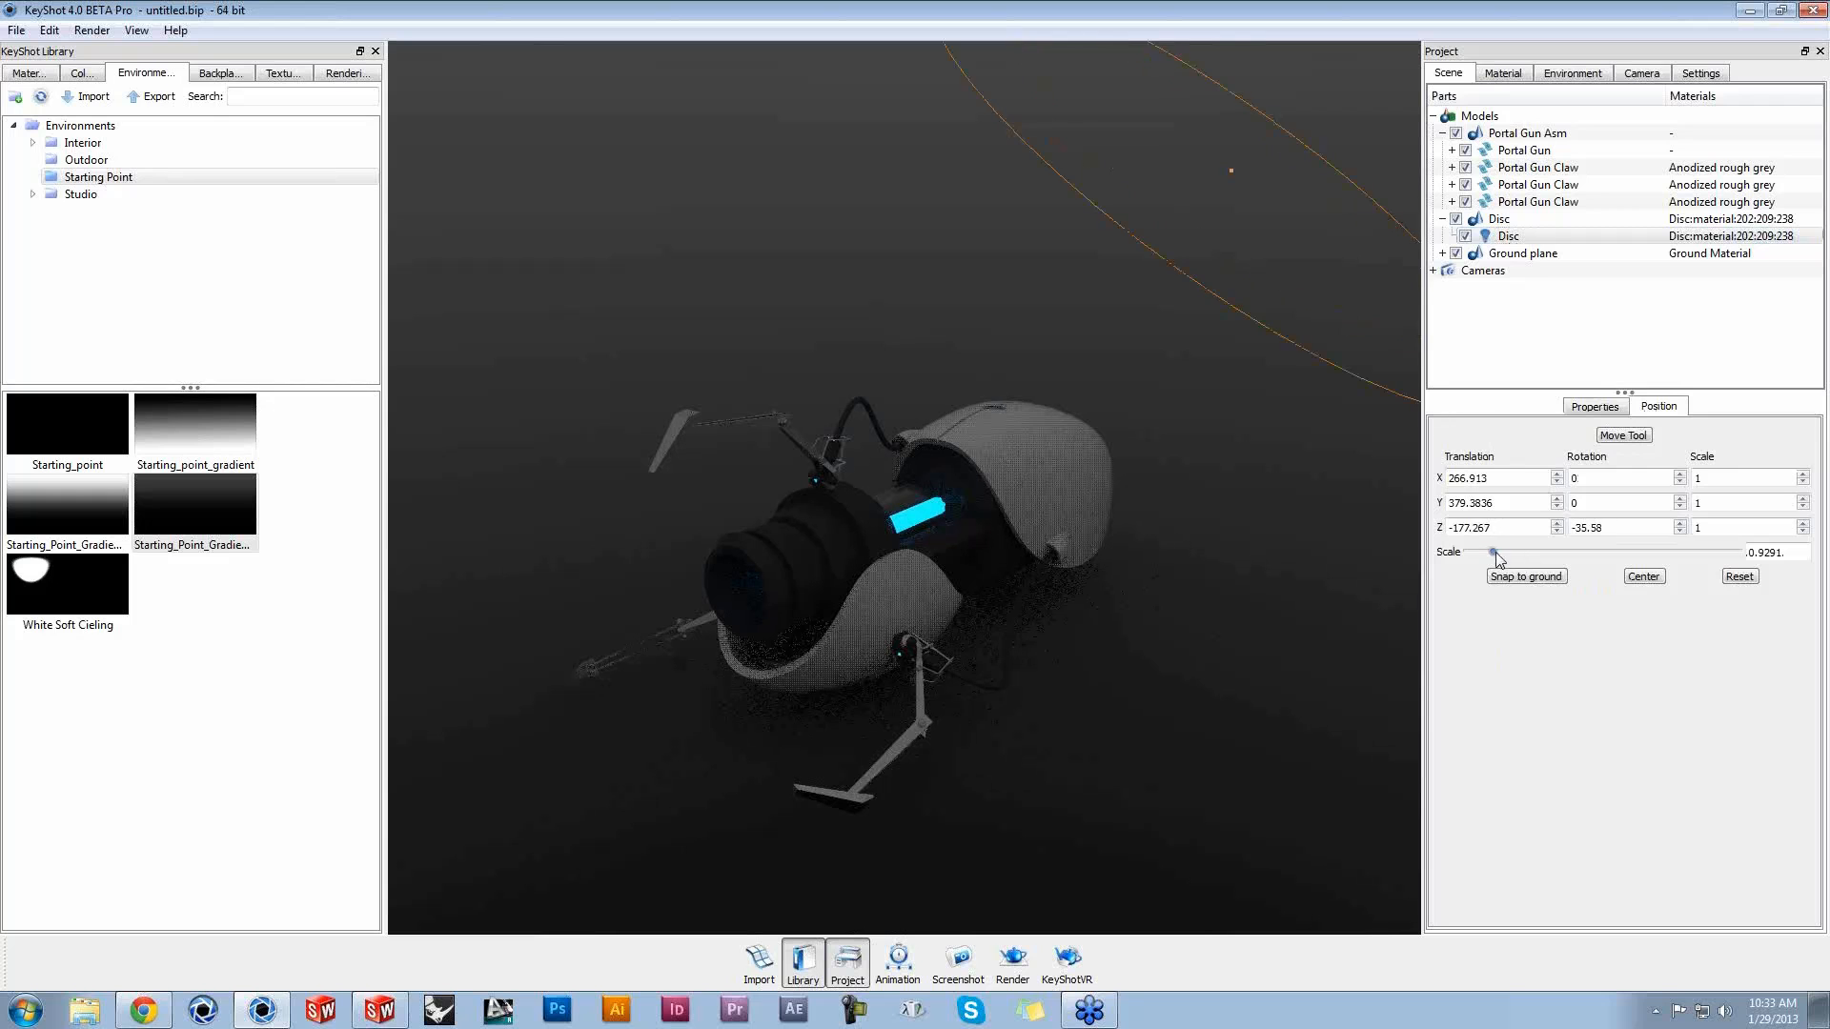
Step: Duplicate the Disc model and hide the original disc, leaving the copy shown
{"action": "left_click", "coordinate": [1508, 221]}
{"action": "right_click", "coordinate": [1510, 227]}
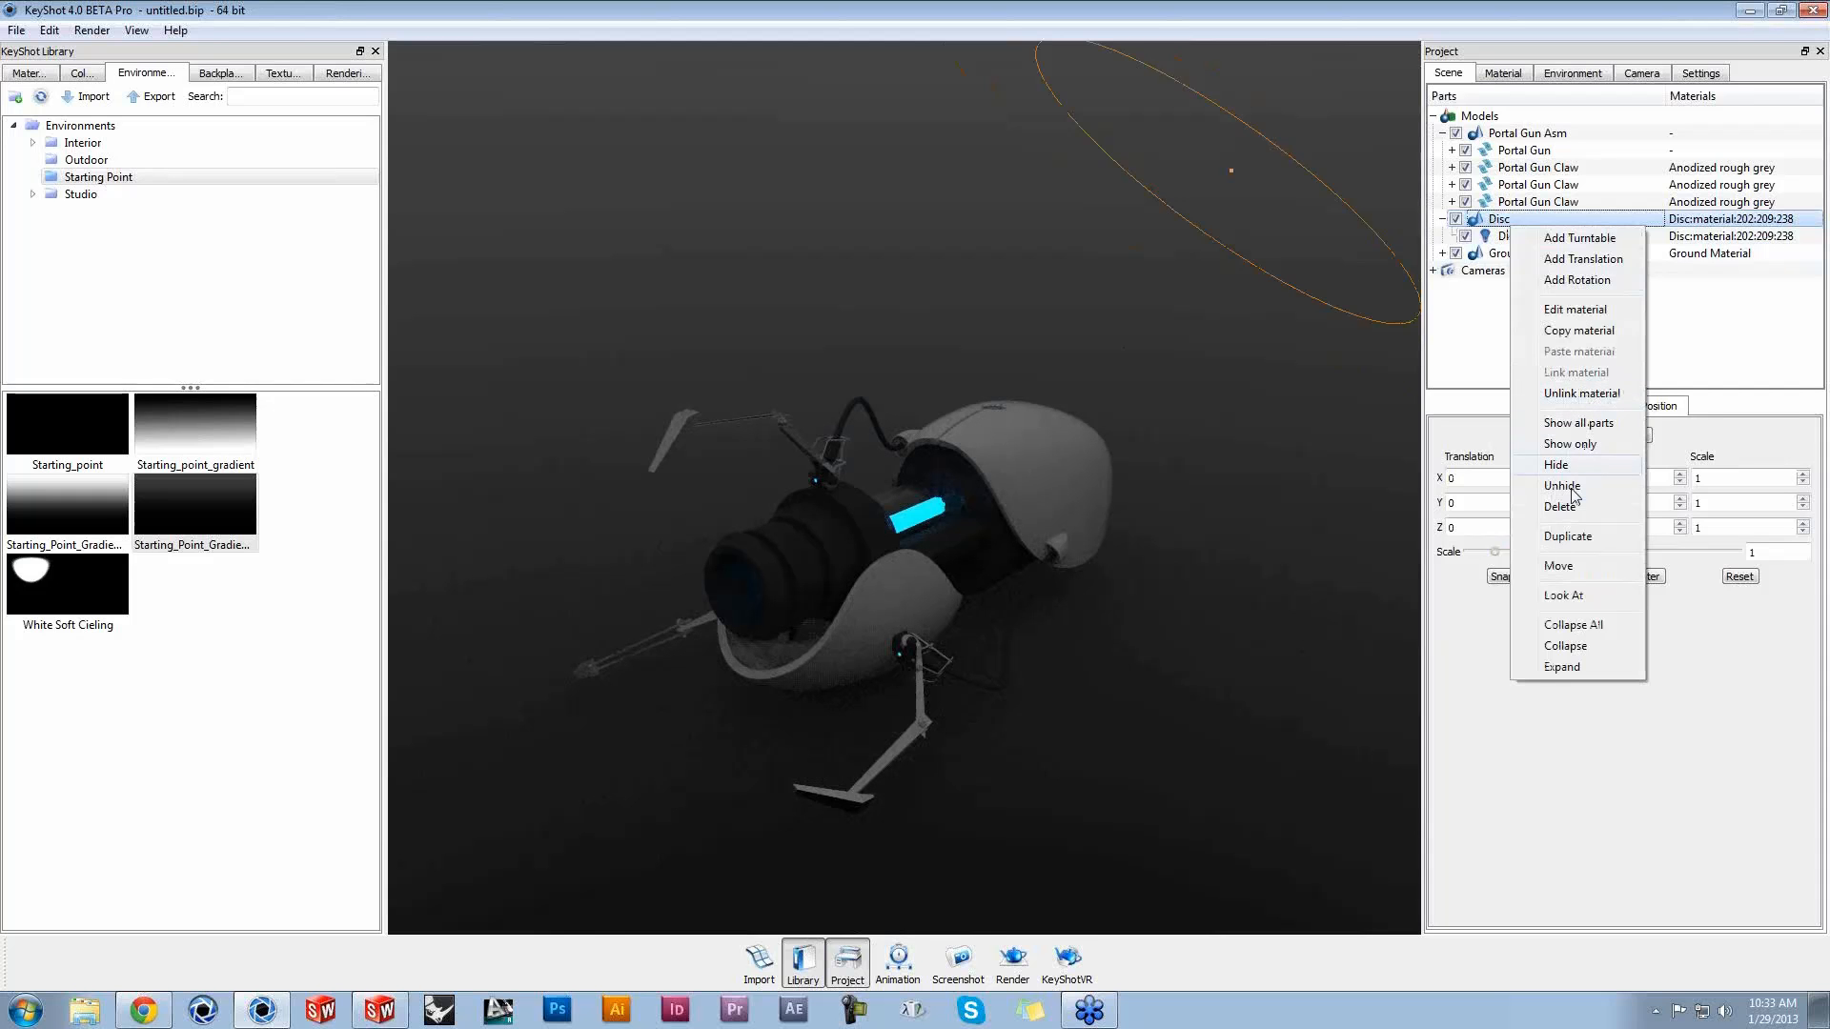
{"action": "left_click", "coordinate": [1594, 555]}
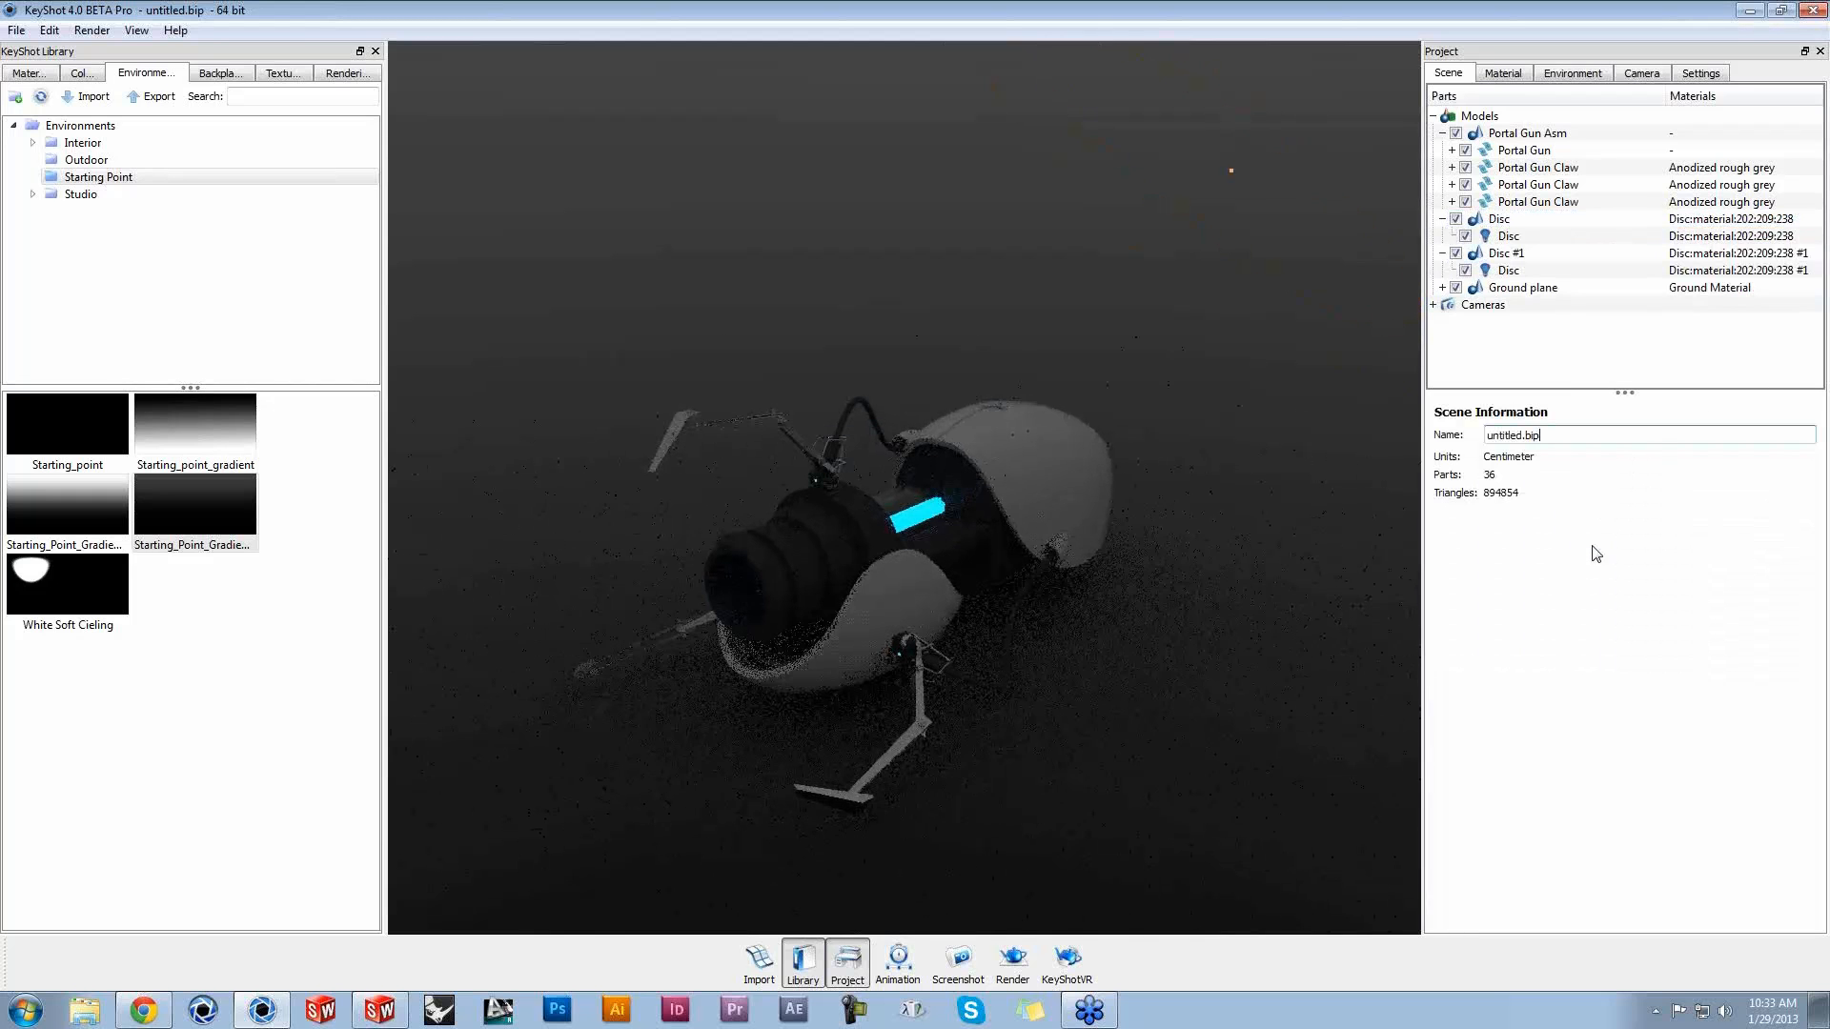
{"action": "left_click", "coordinate": [1457, 220]}
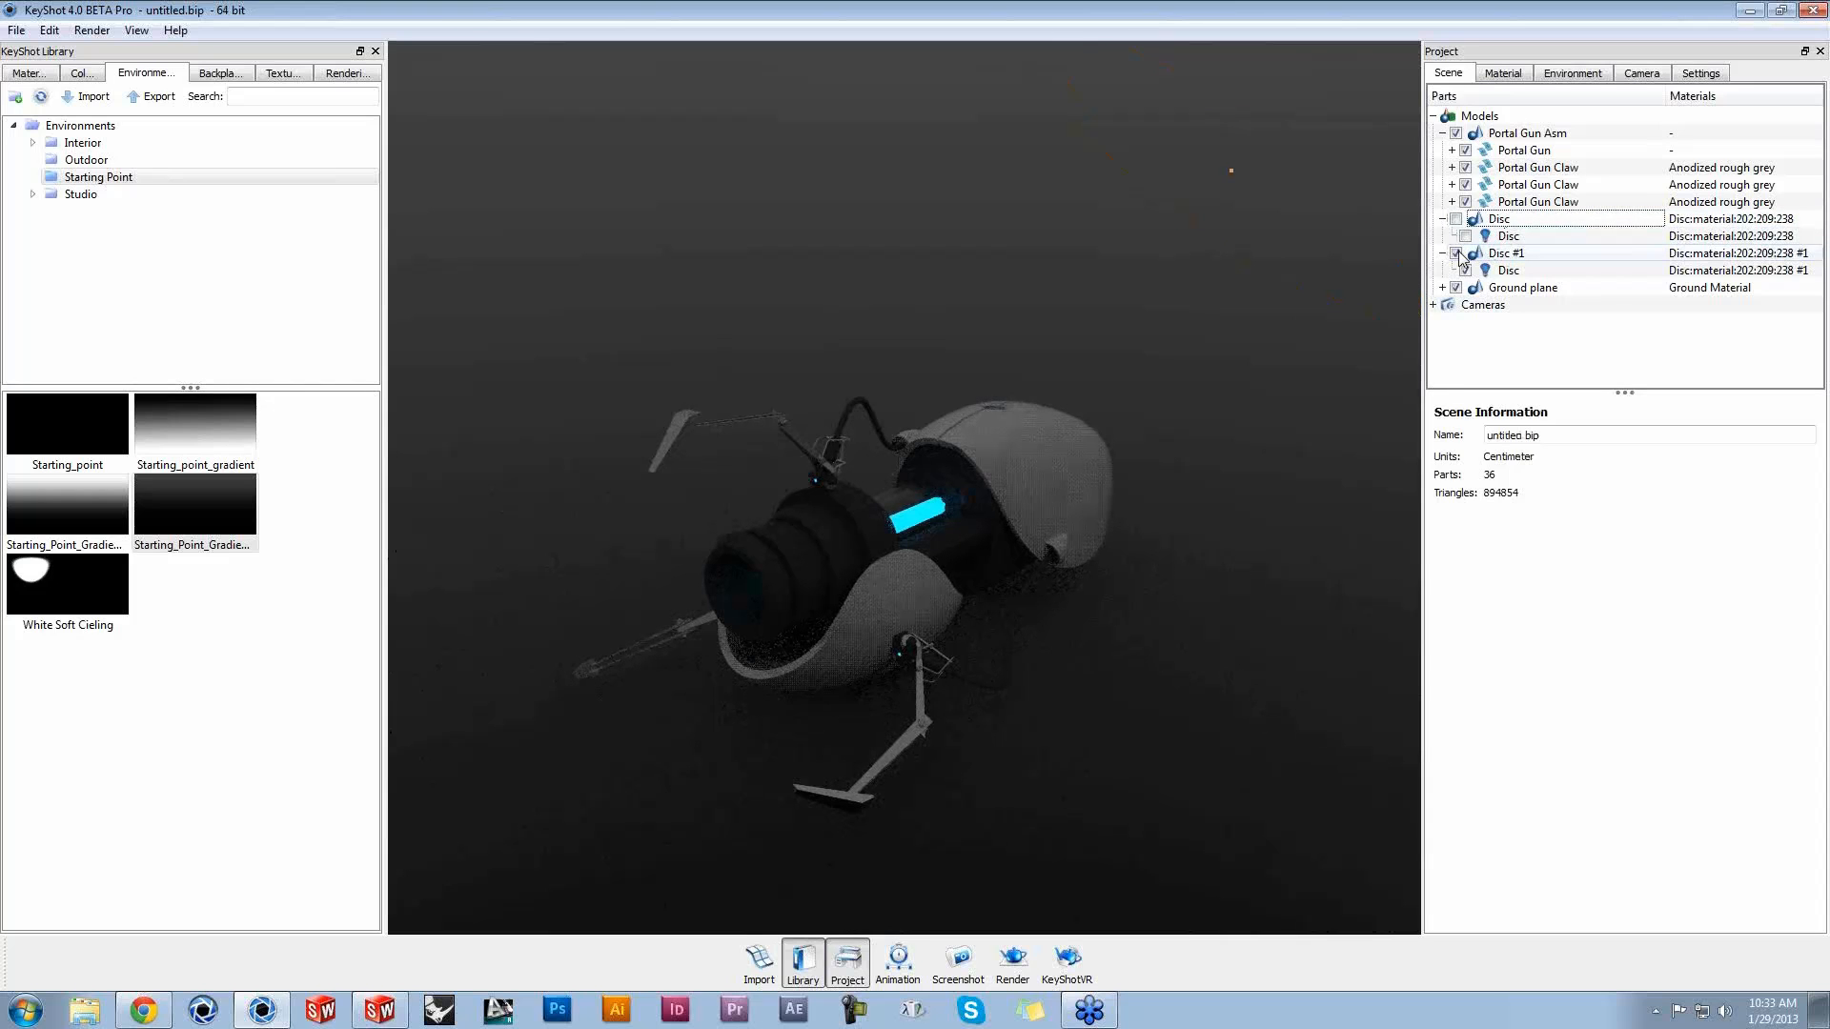
{"action": "left_click", "coordinate": [1506, 253]}
{"action": "left_click", "coordinate": [1499, 219]}
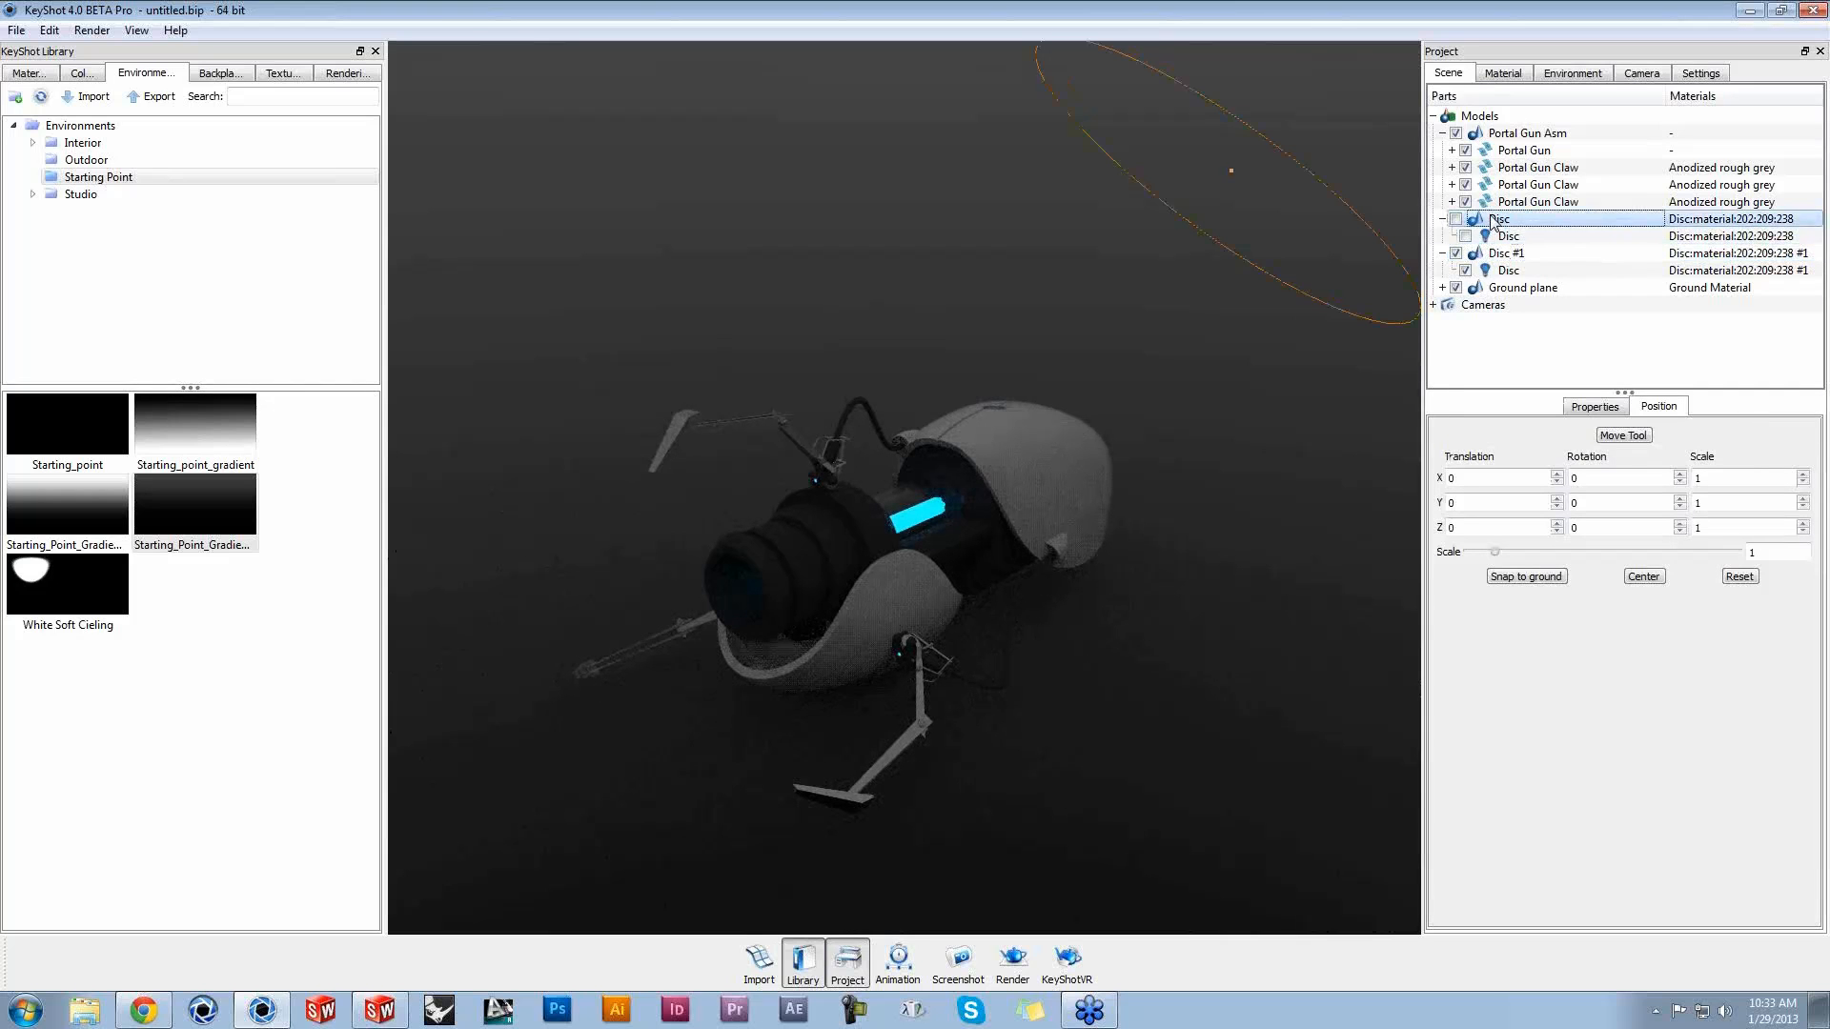
Step: Save the scene under the name Portal Gun in the BETA Preview Webinar folder on the desktop
{"action": "left_click", "coordinate": [24, 24]}
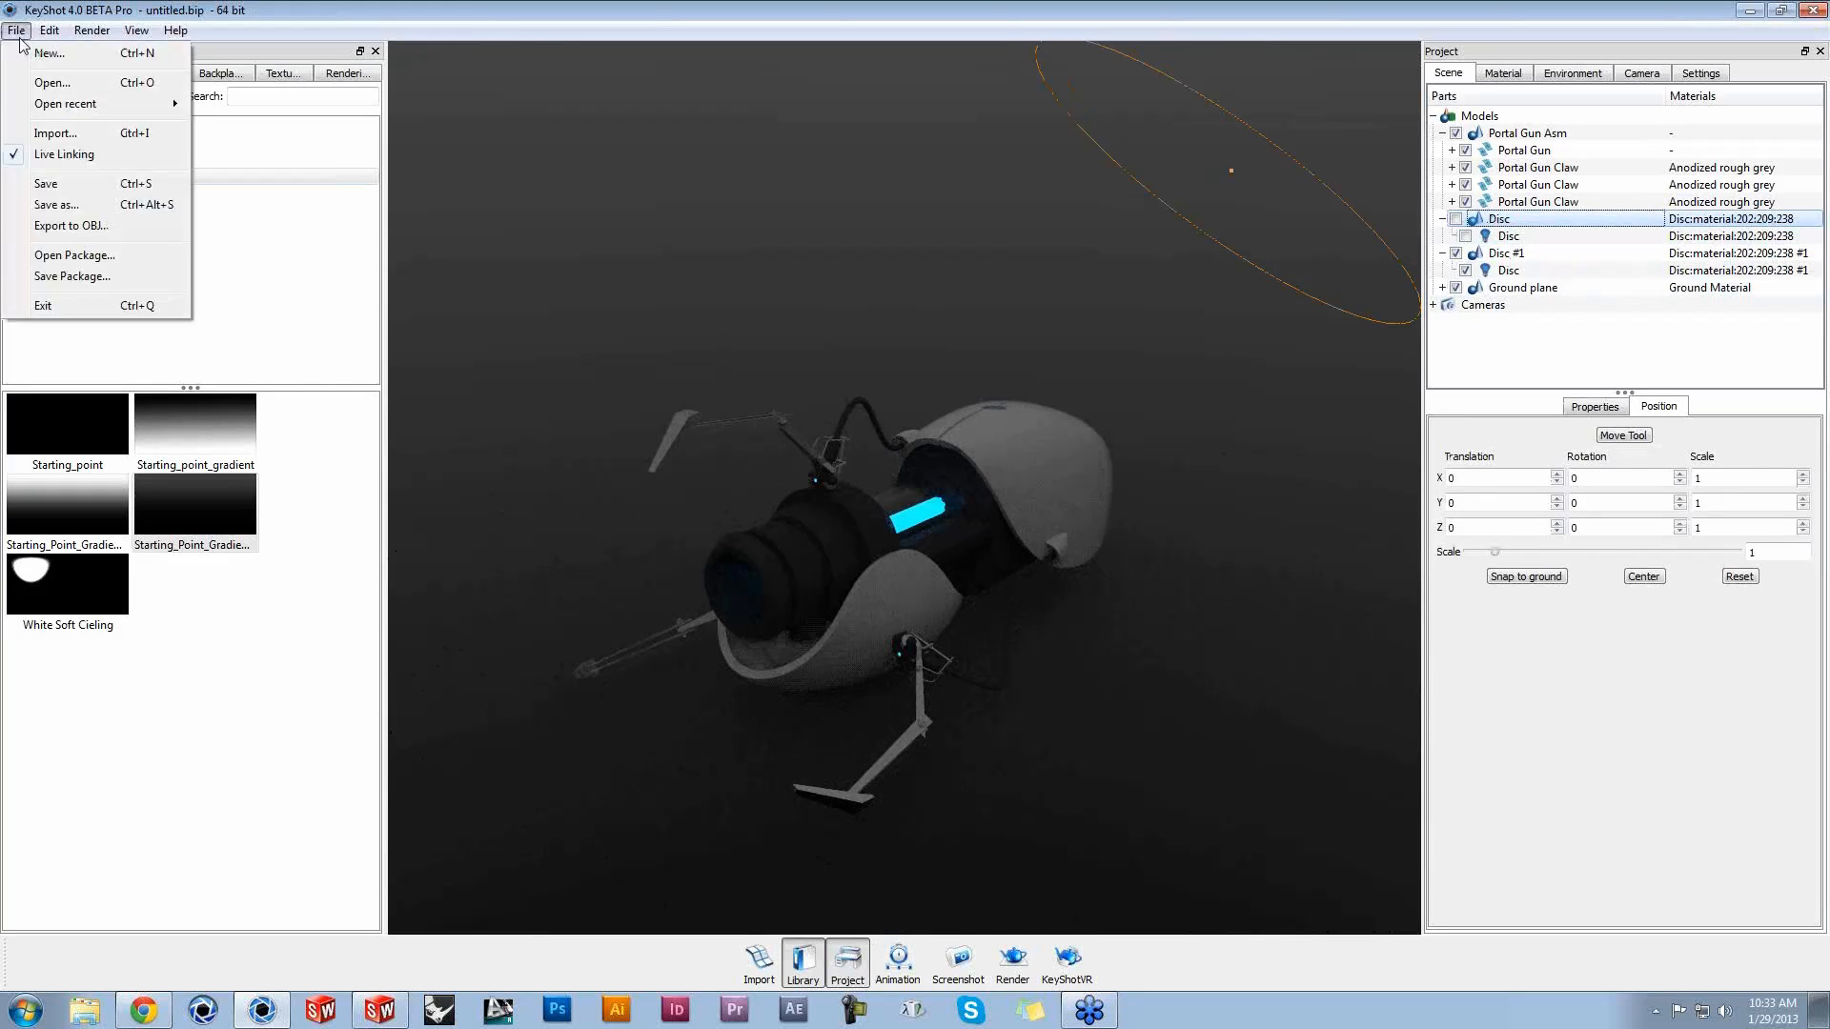
{"action": "left_click", "coordinate": [85, 205]}
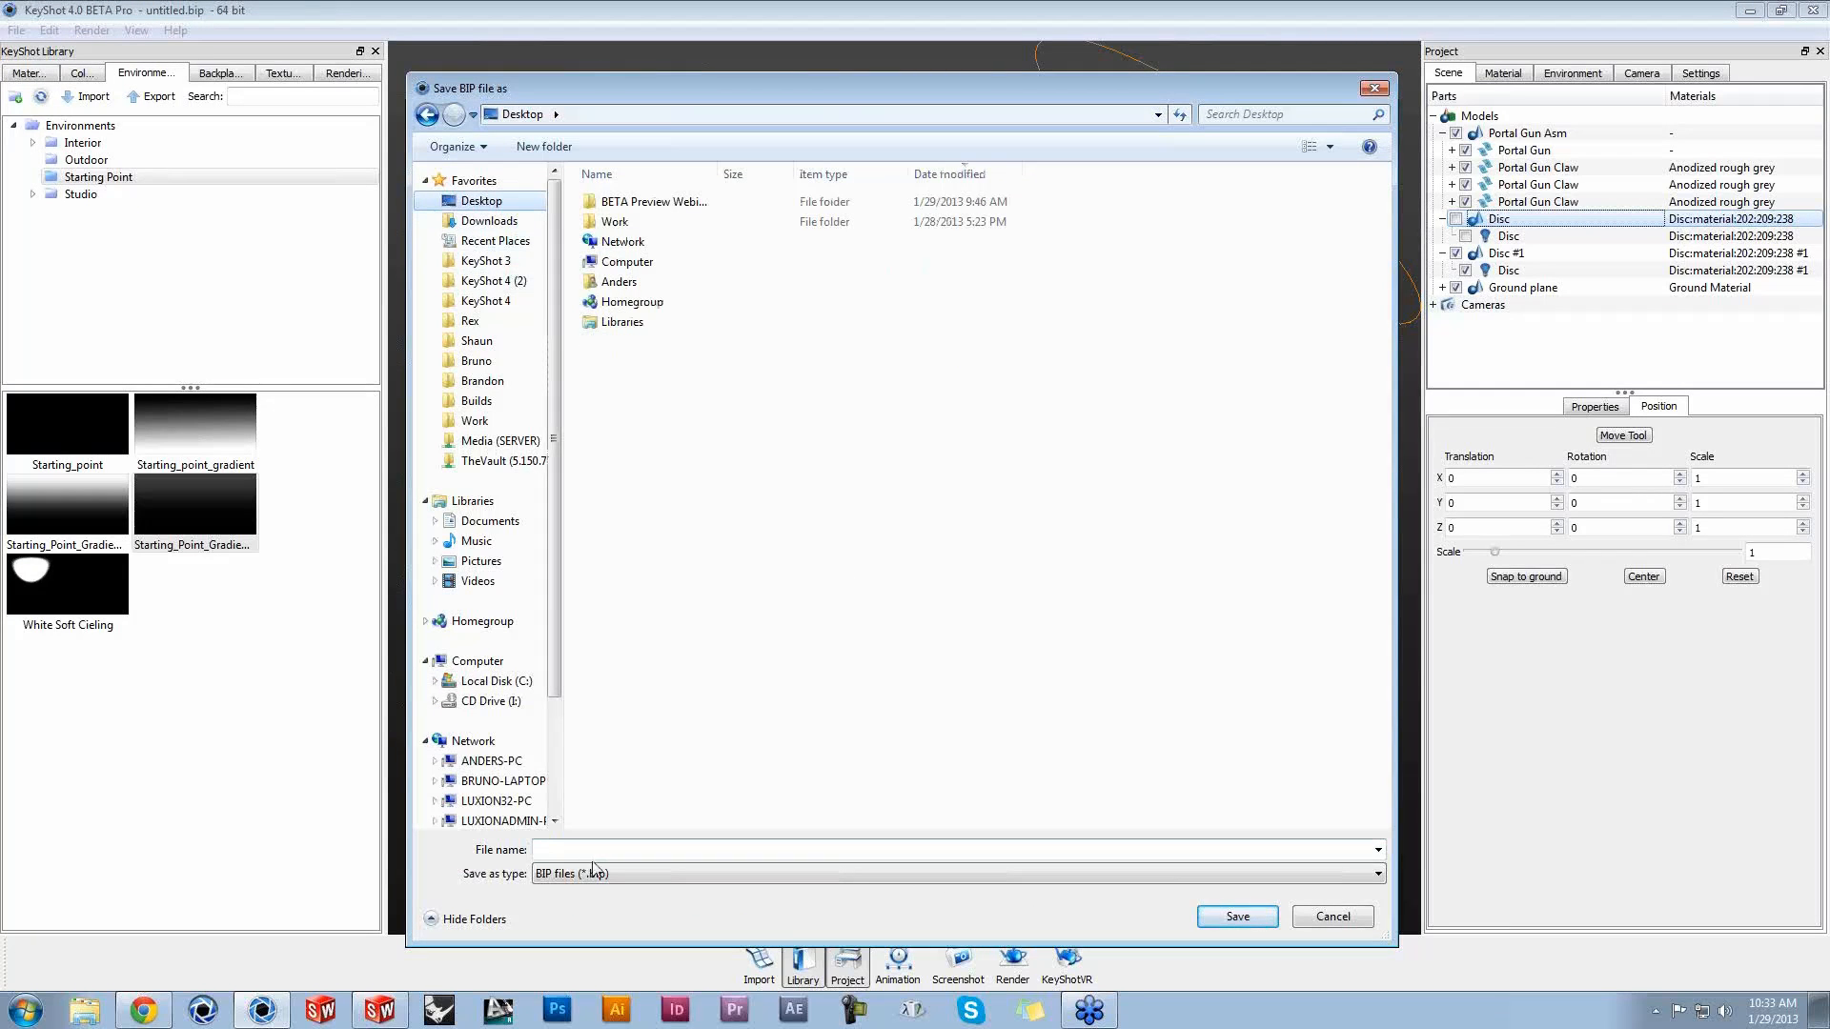
{"action": "double_click", "coordinate": [648, 202]}
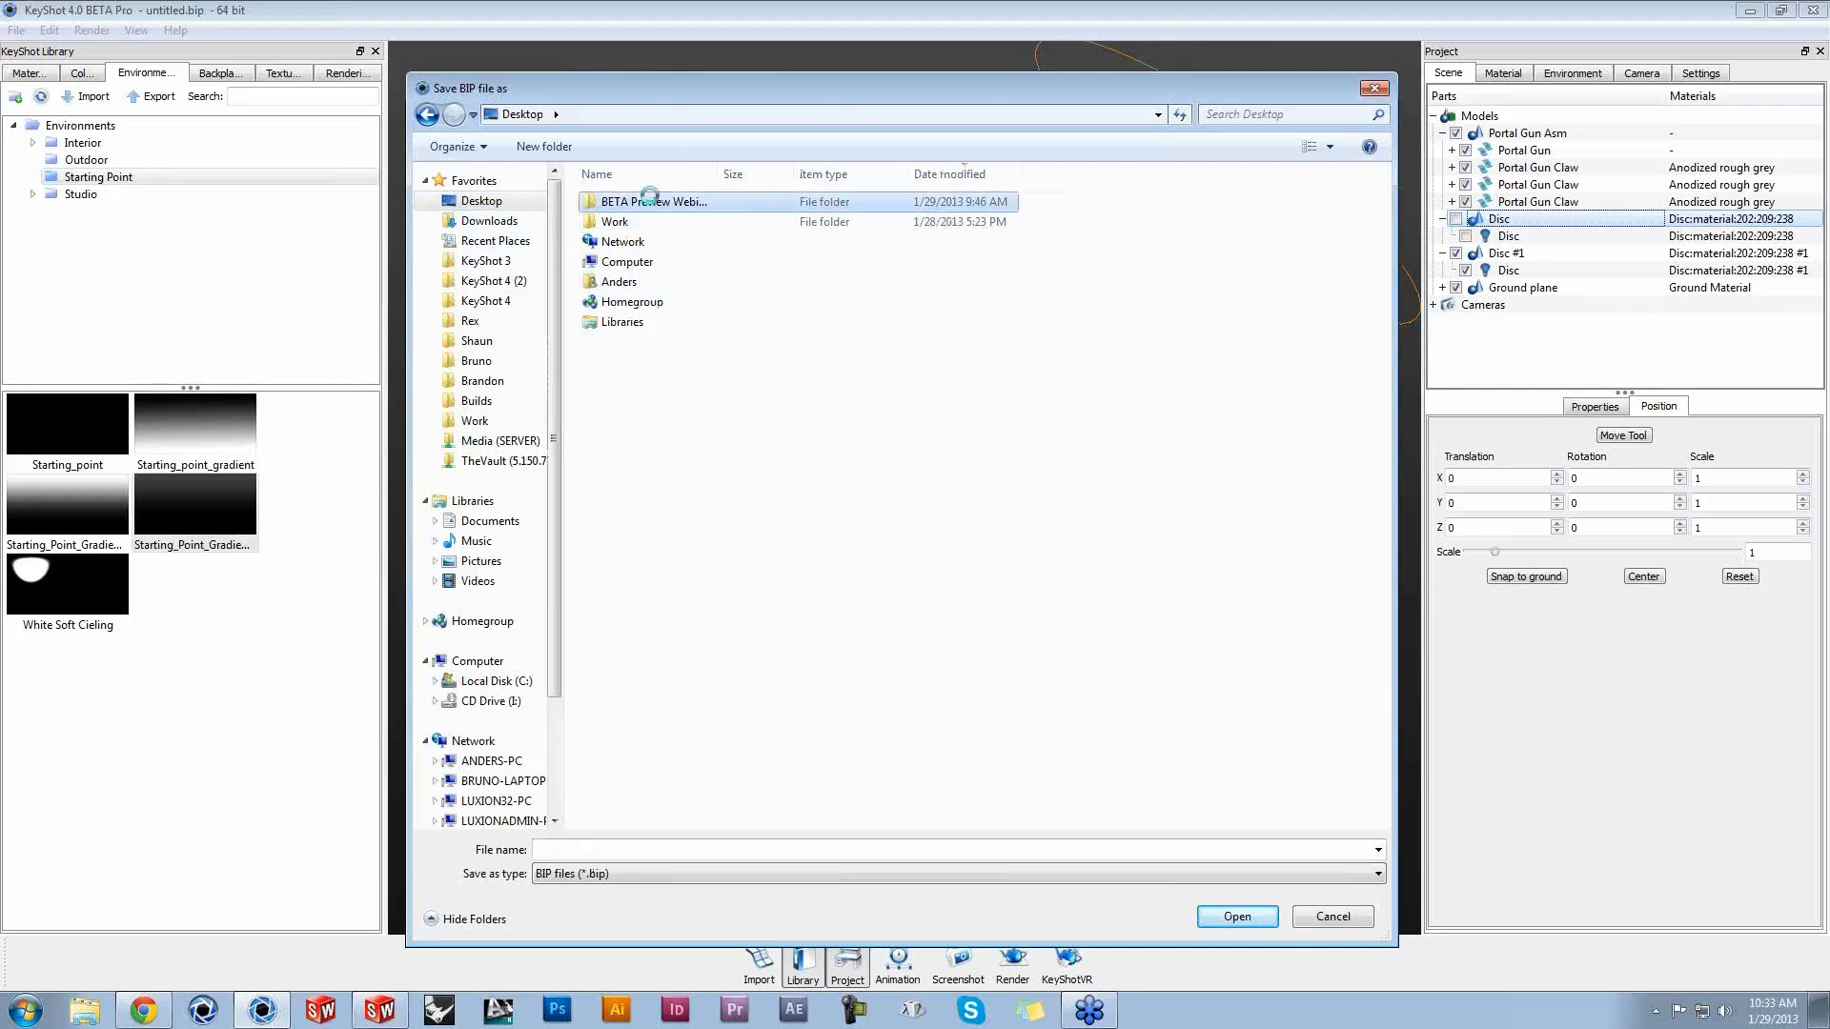
{"action": "left_click", "coordinate": [745, 856]}
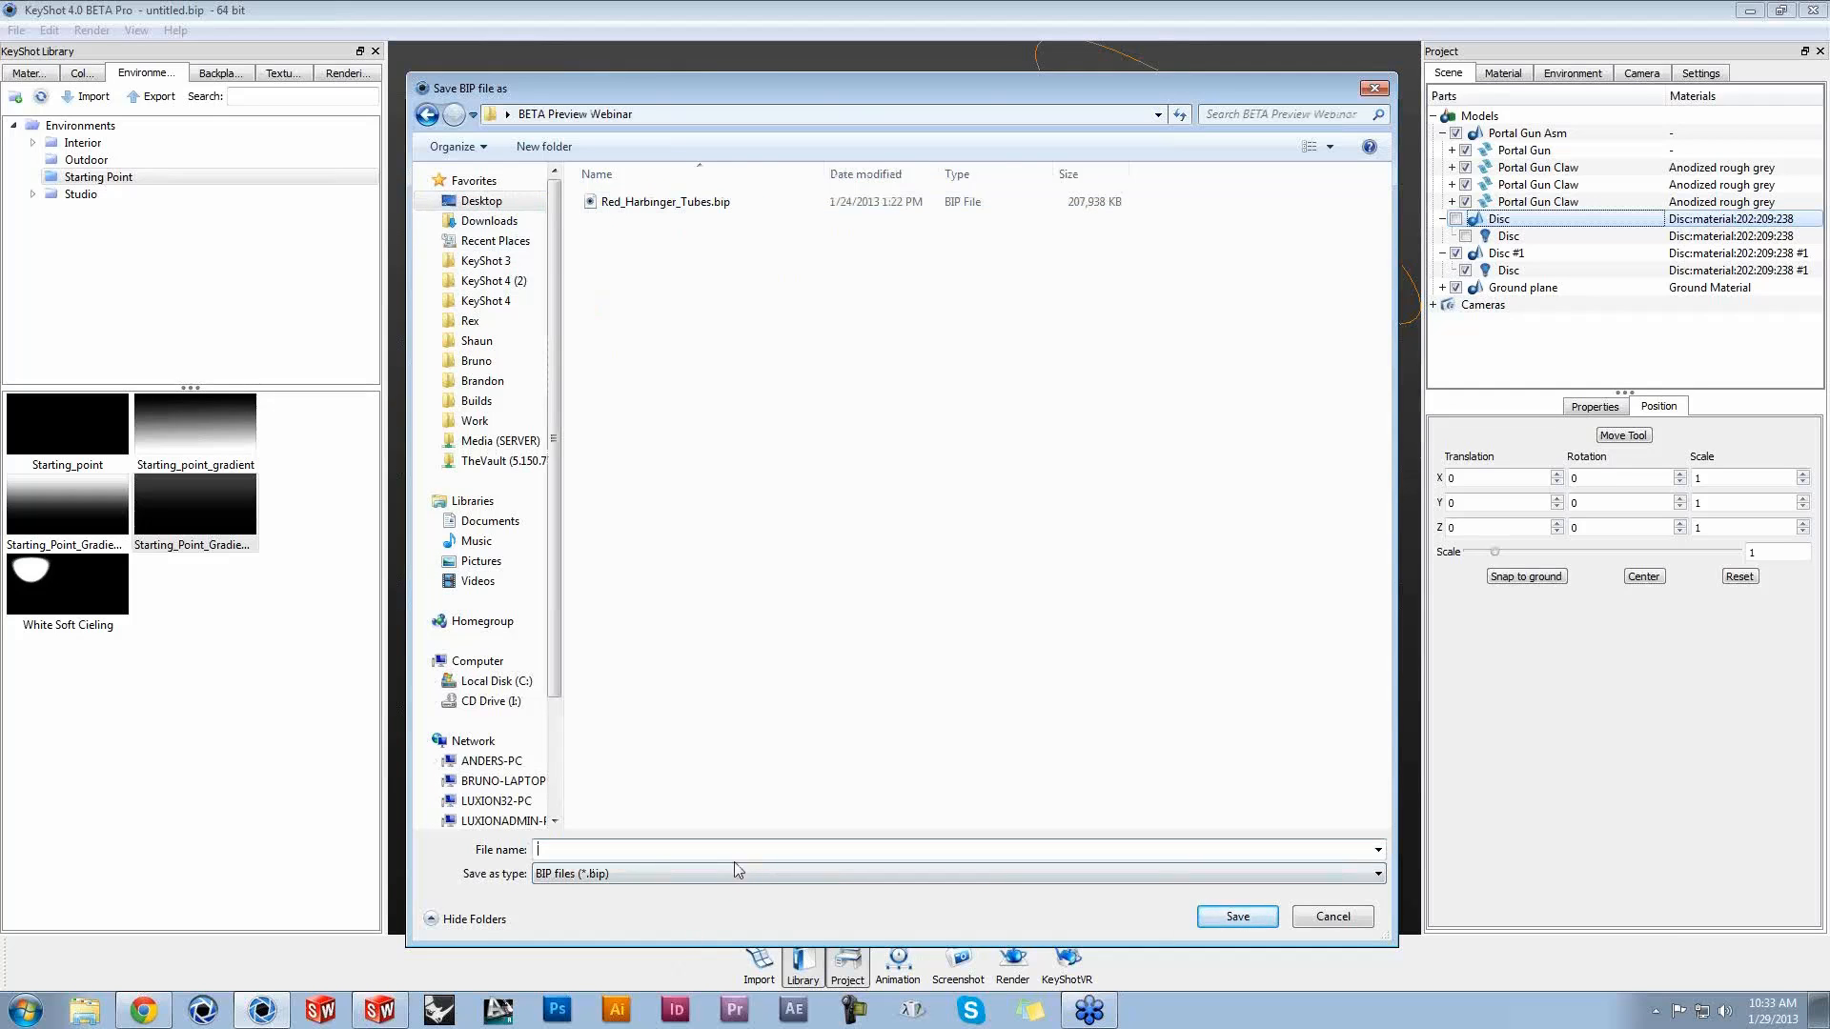
{"action": "type", "text": "Portal Gu"}
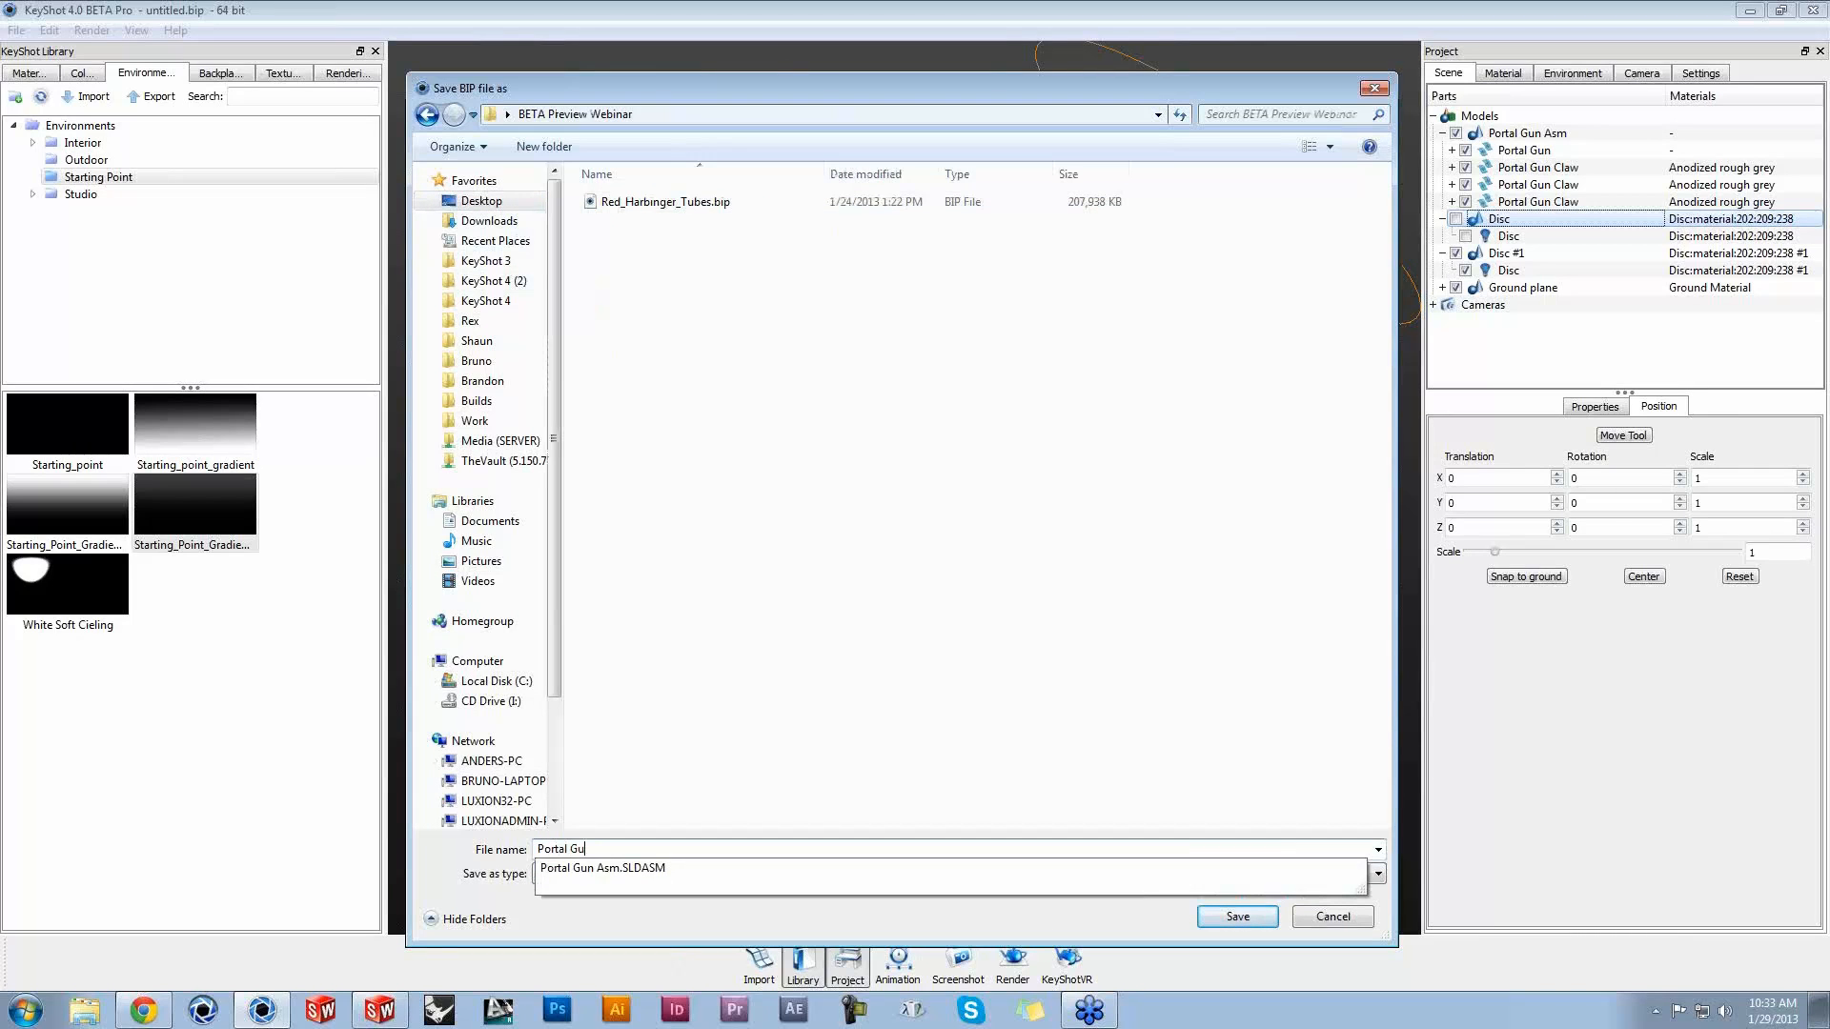
{"action": "type", "text": "n"}
{"action": "key", "text": "Return"}
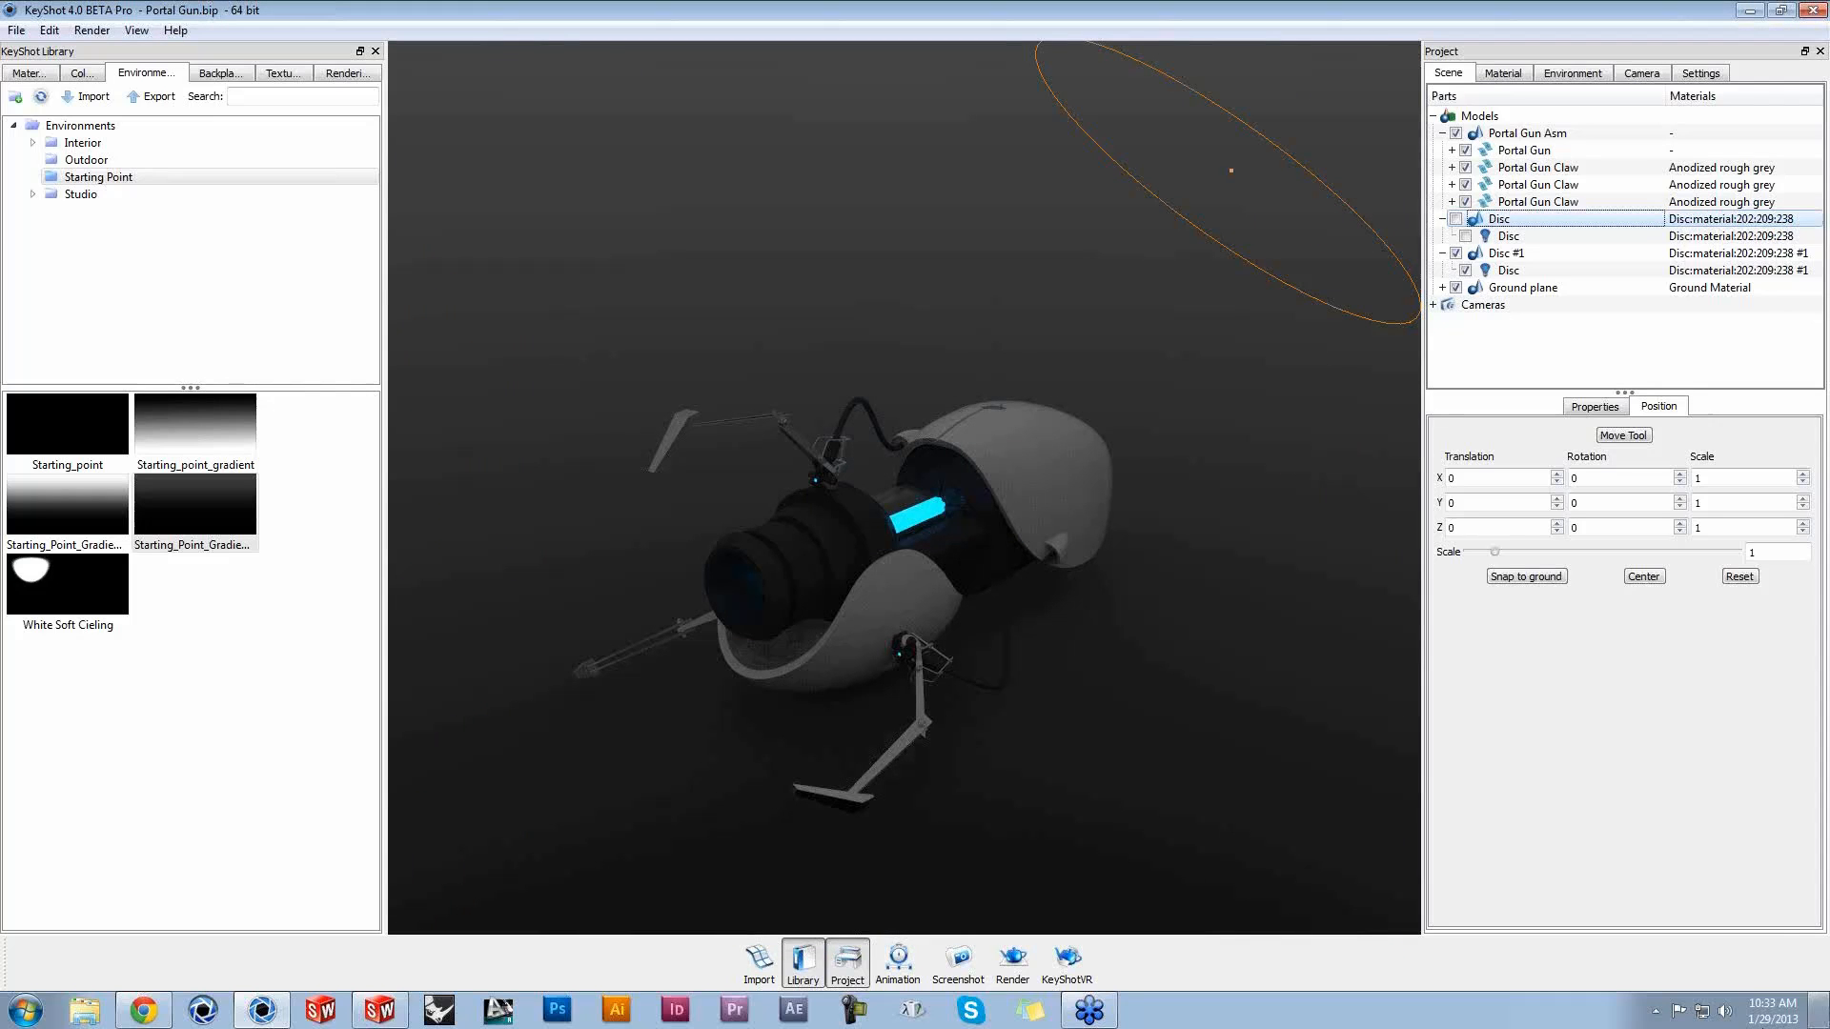
Step: Close KeyShot, reopen Portal Gun.bip from the desktop's BETA Preview Webinar folder, and close the folder window
{"action": "double_click", "coordinate": [1684, 17]}
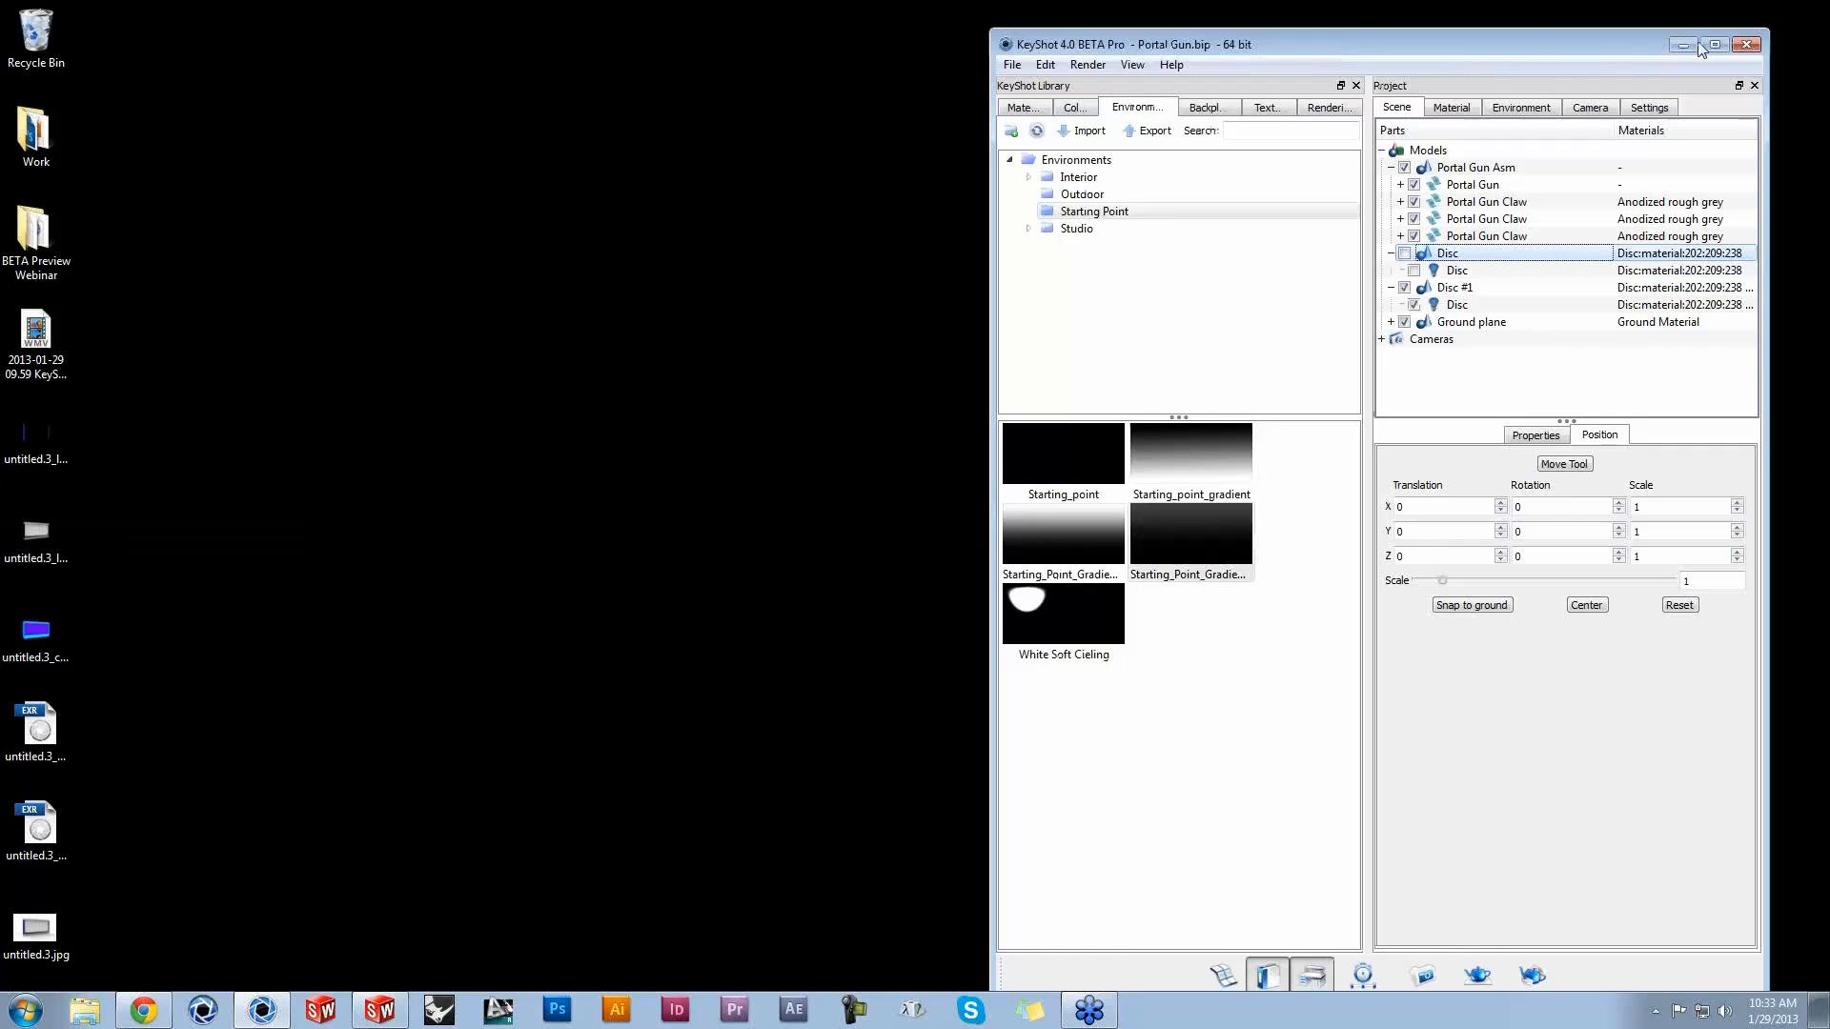
{"action": "left_click", "coordinate": [1746, 43]}
{"action": "left_click", "coordinate": [958, 530]}
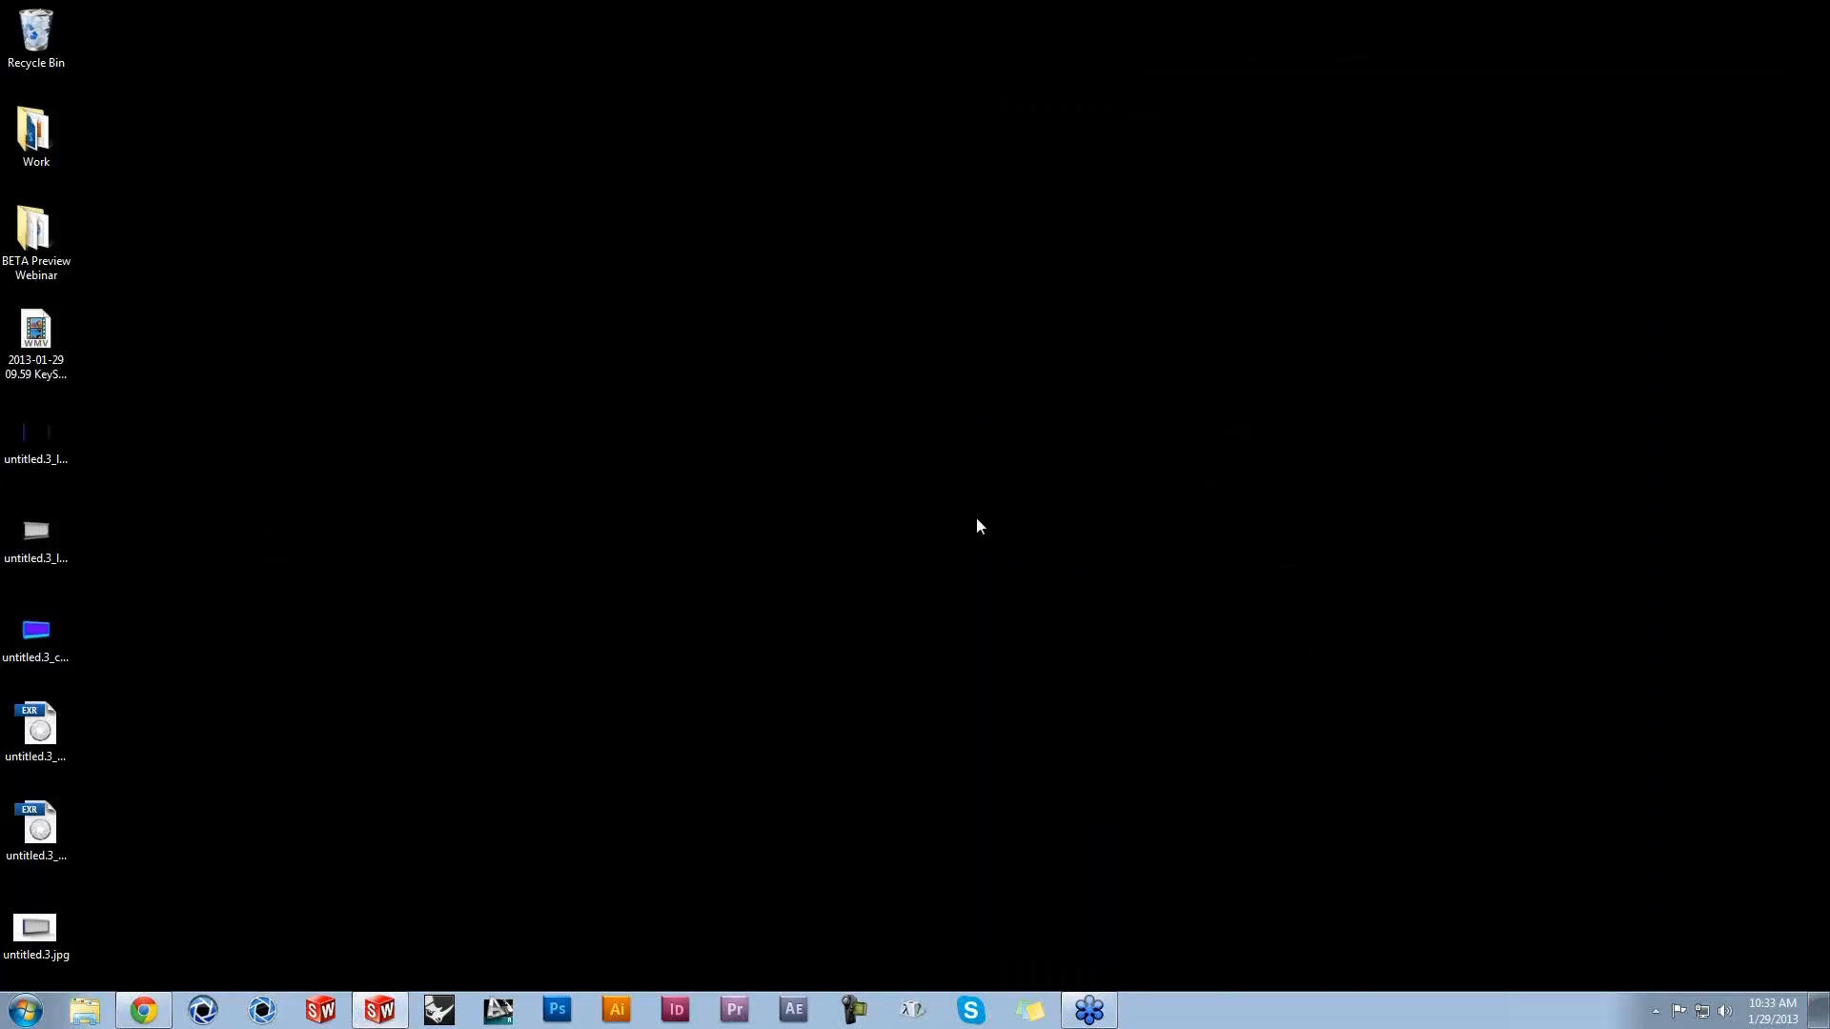
{"action": "double_click", "coordinate": [35, 233]}
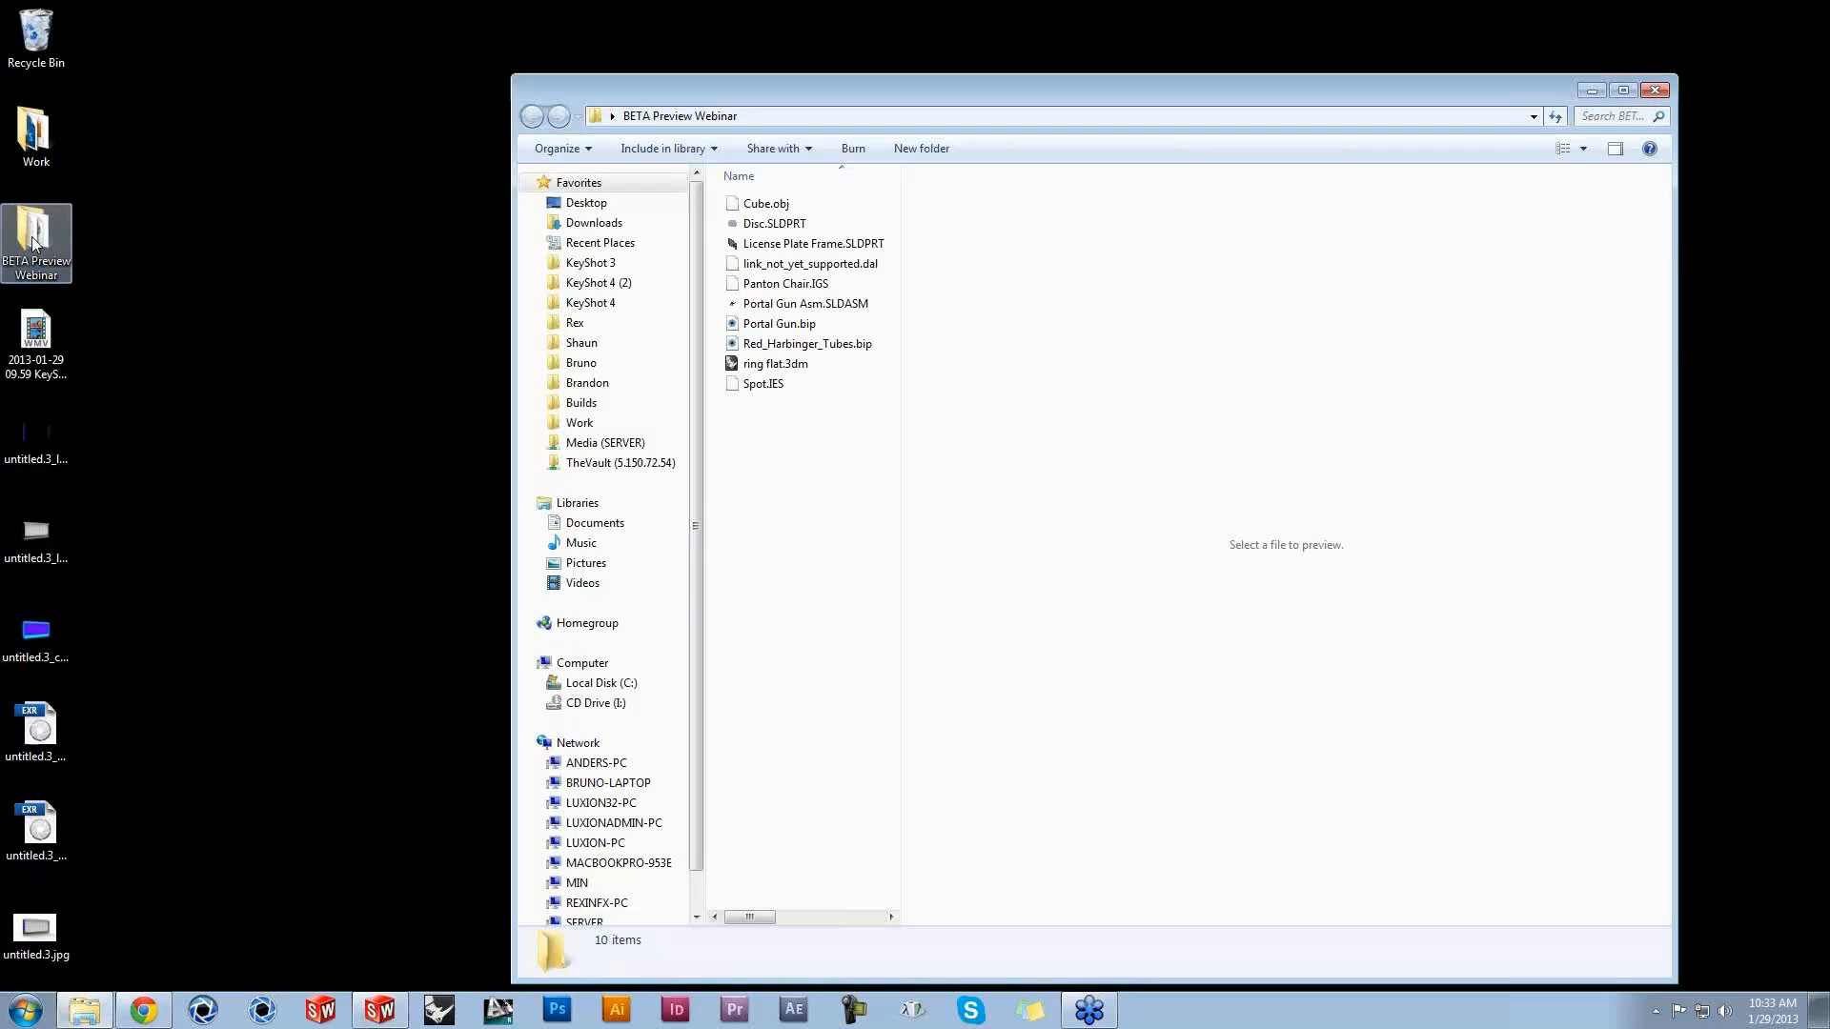
{"action": "double_click", "coordinate": [779, 323]}
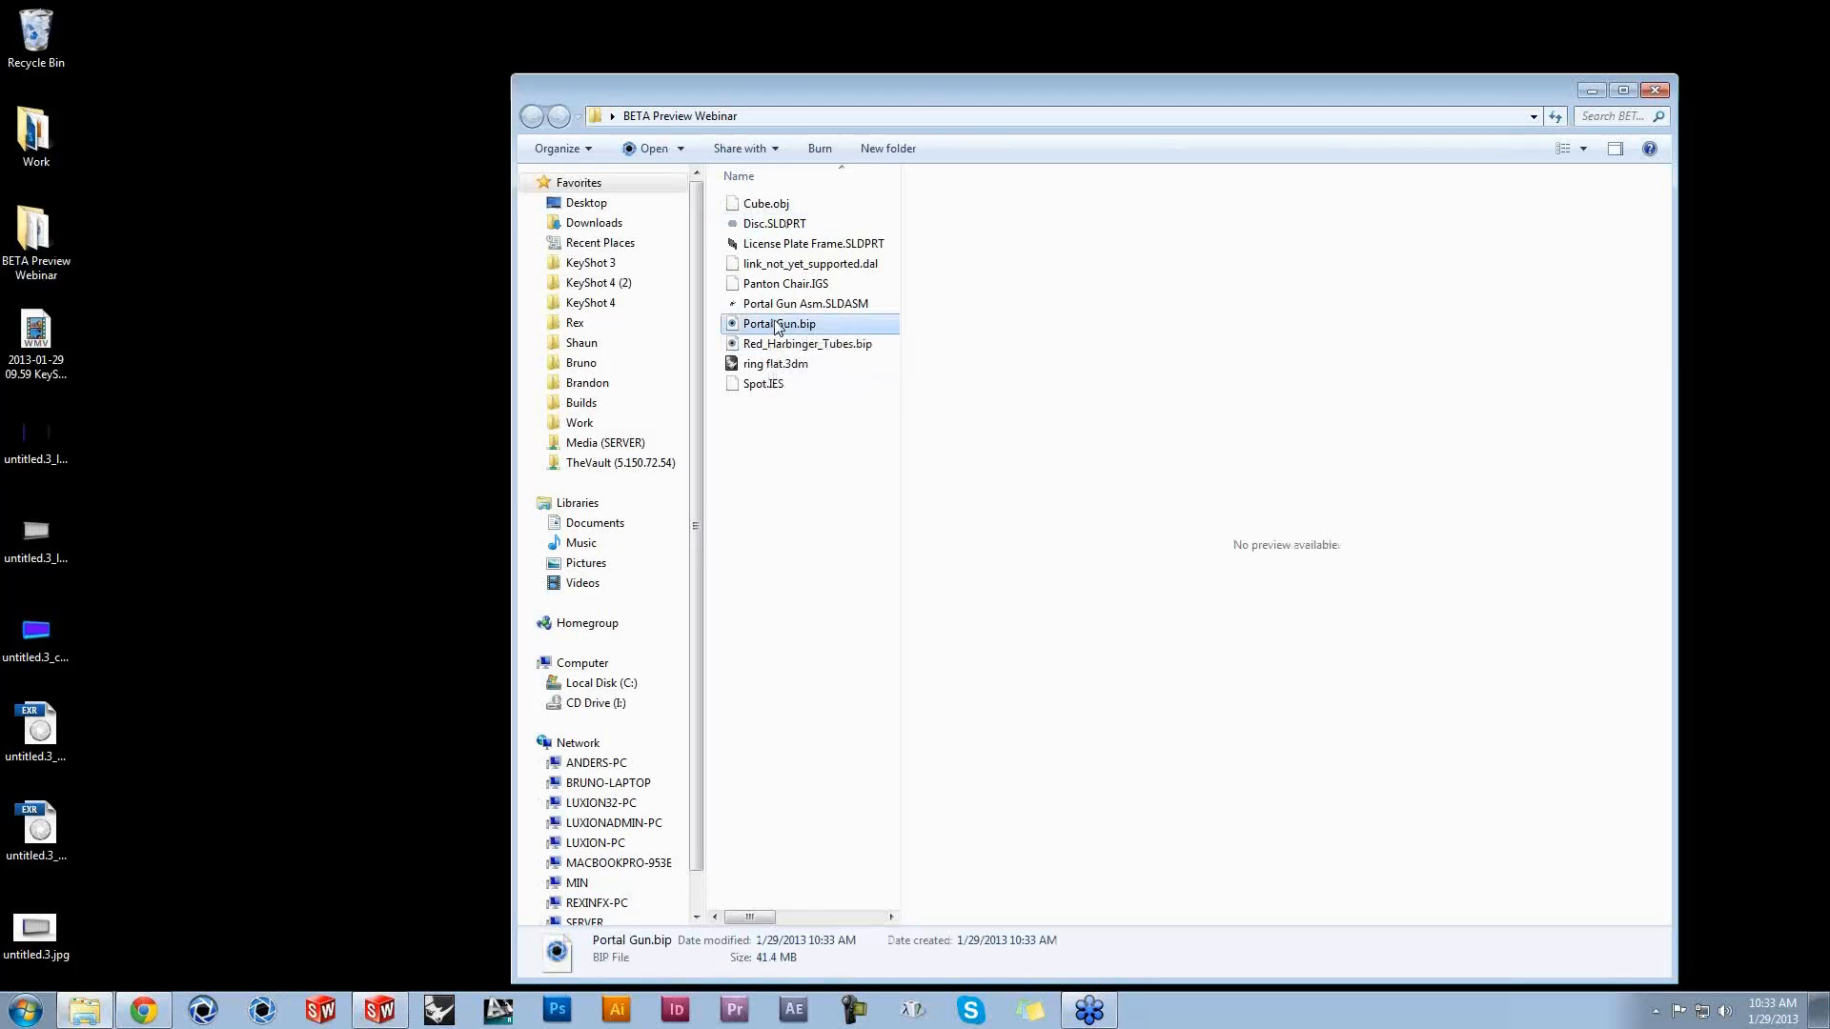
{"action": "left_click", "coordinate": [1655, 91]}
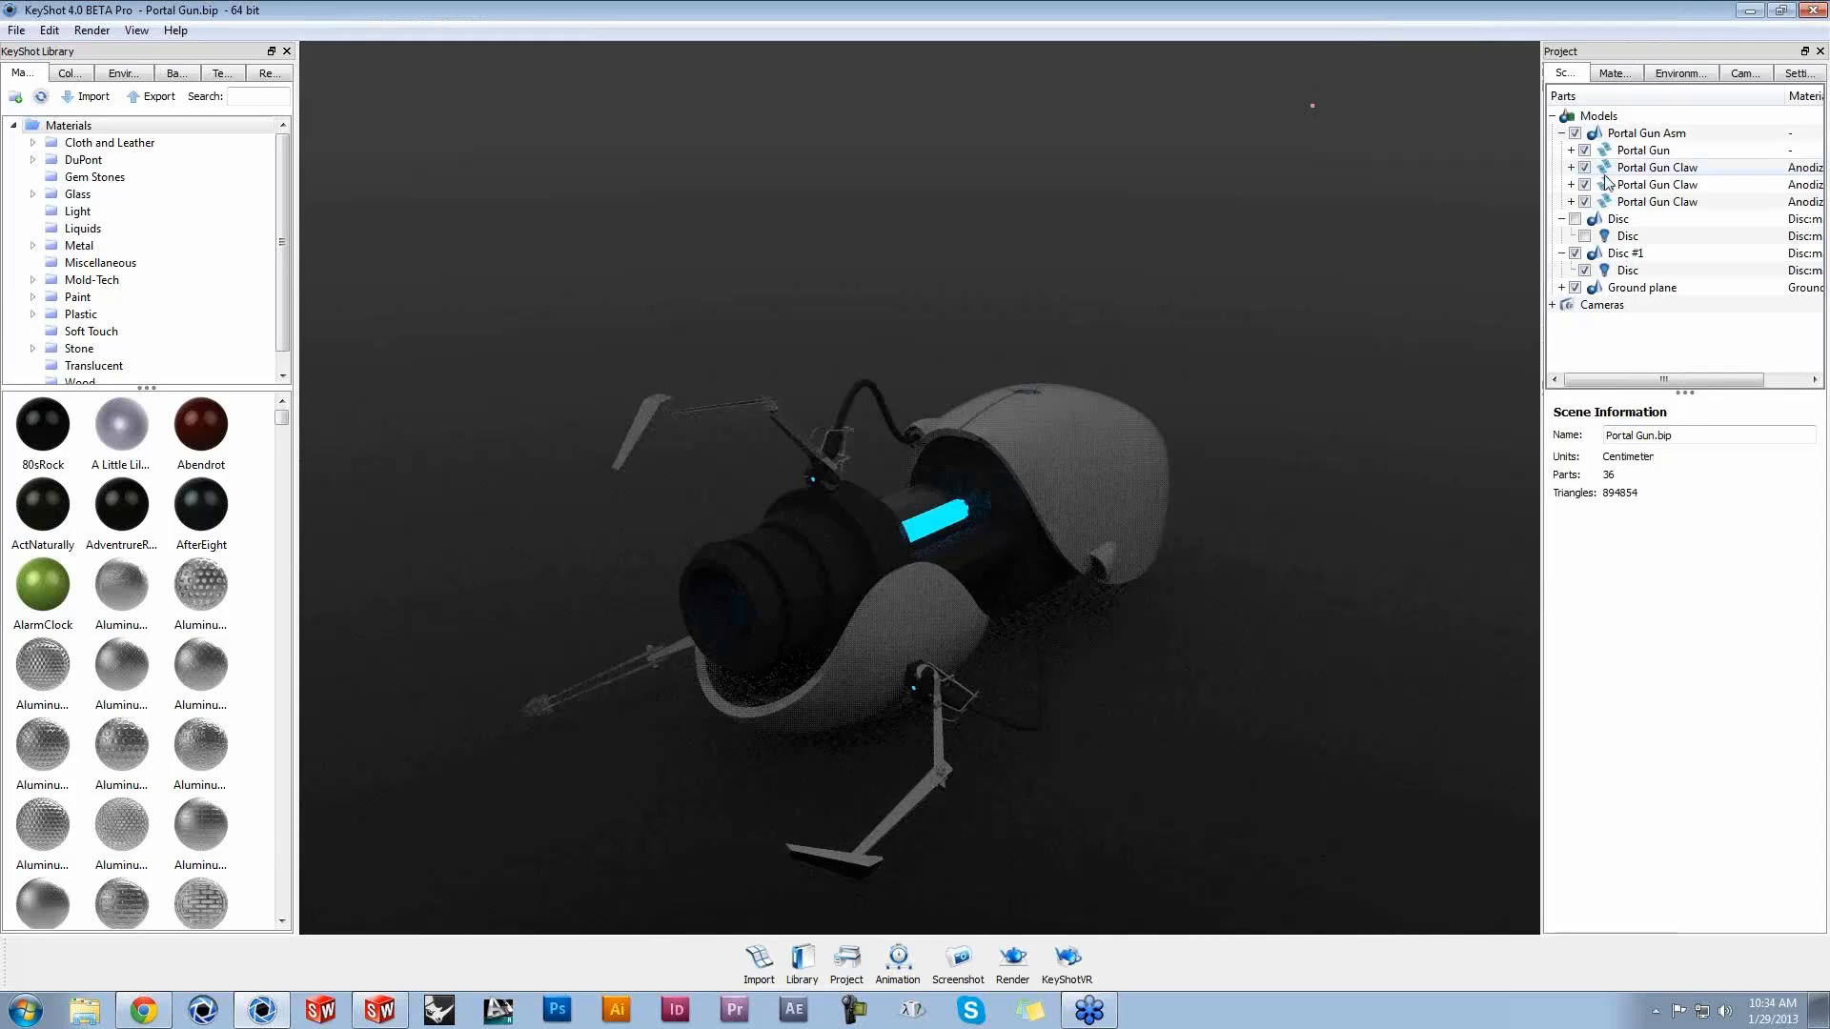
Step: Open the material of the Disc #1 light for editing and dismiss the IES file request without choosing a file
{"action": "left_click", "coordinate": [1624, 253]}
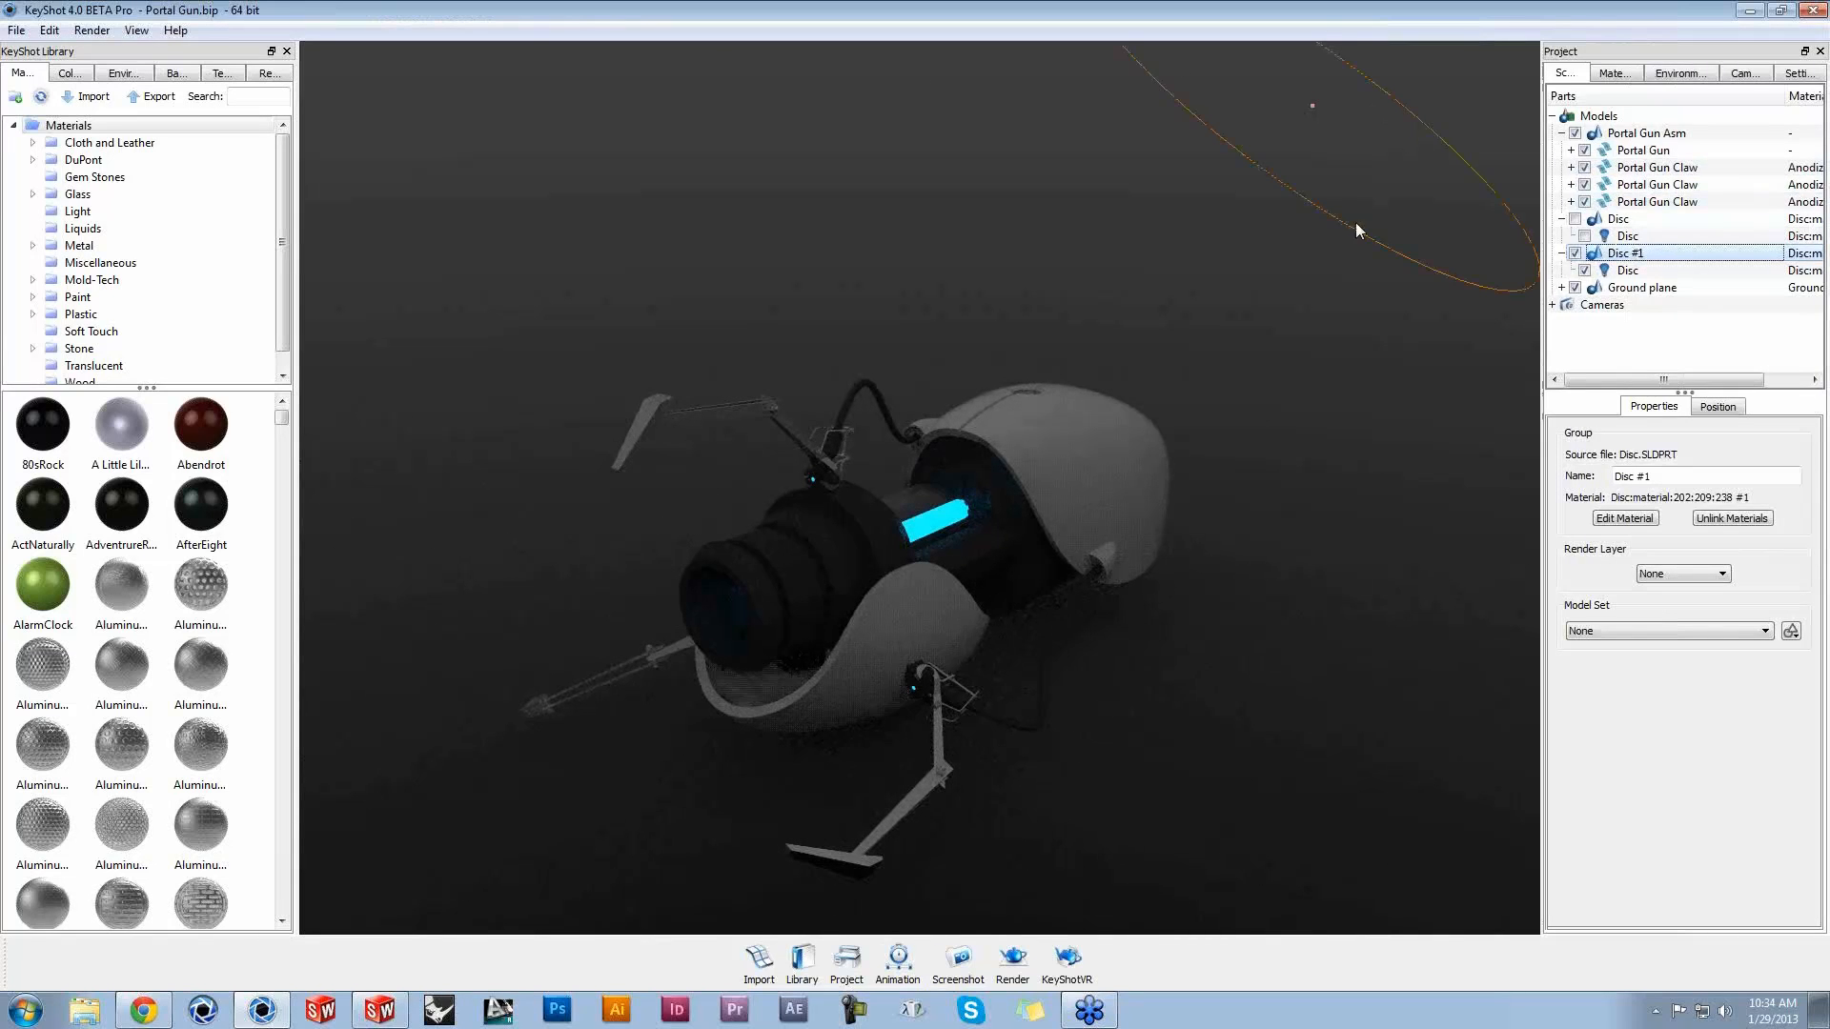
{"action": "middle_click_drag", "start_coordinate": [1257, 347], "coordinate": [1239, 396]}
{"action": "scroll", "coordinate": [1243, 396], "scroll_direction": "down", "scroll_amount": 4}
{"action": "left_click_drag", "start_coordinate": [1271, 423], "coordinate": [1287, 416]}
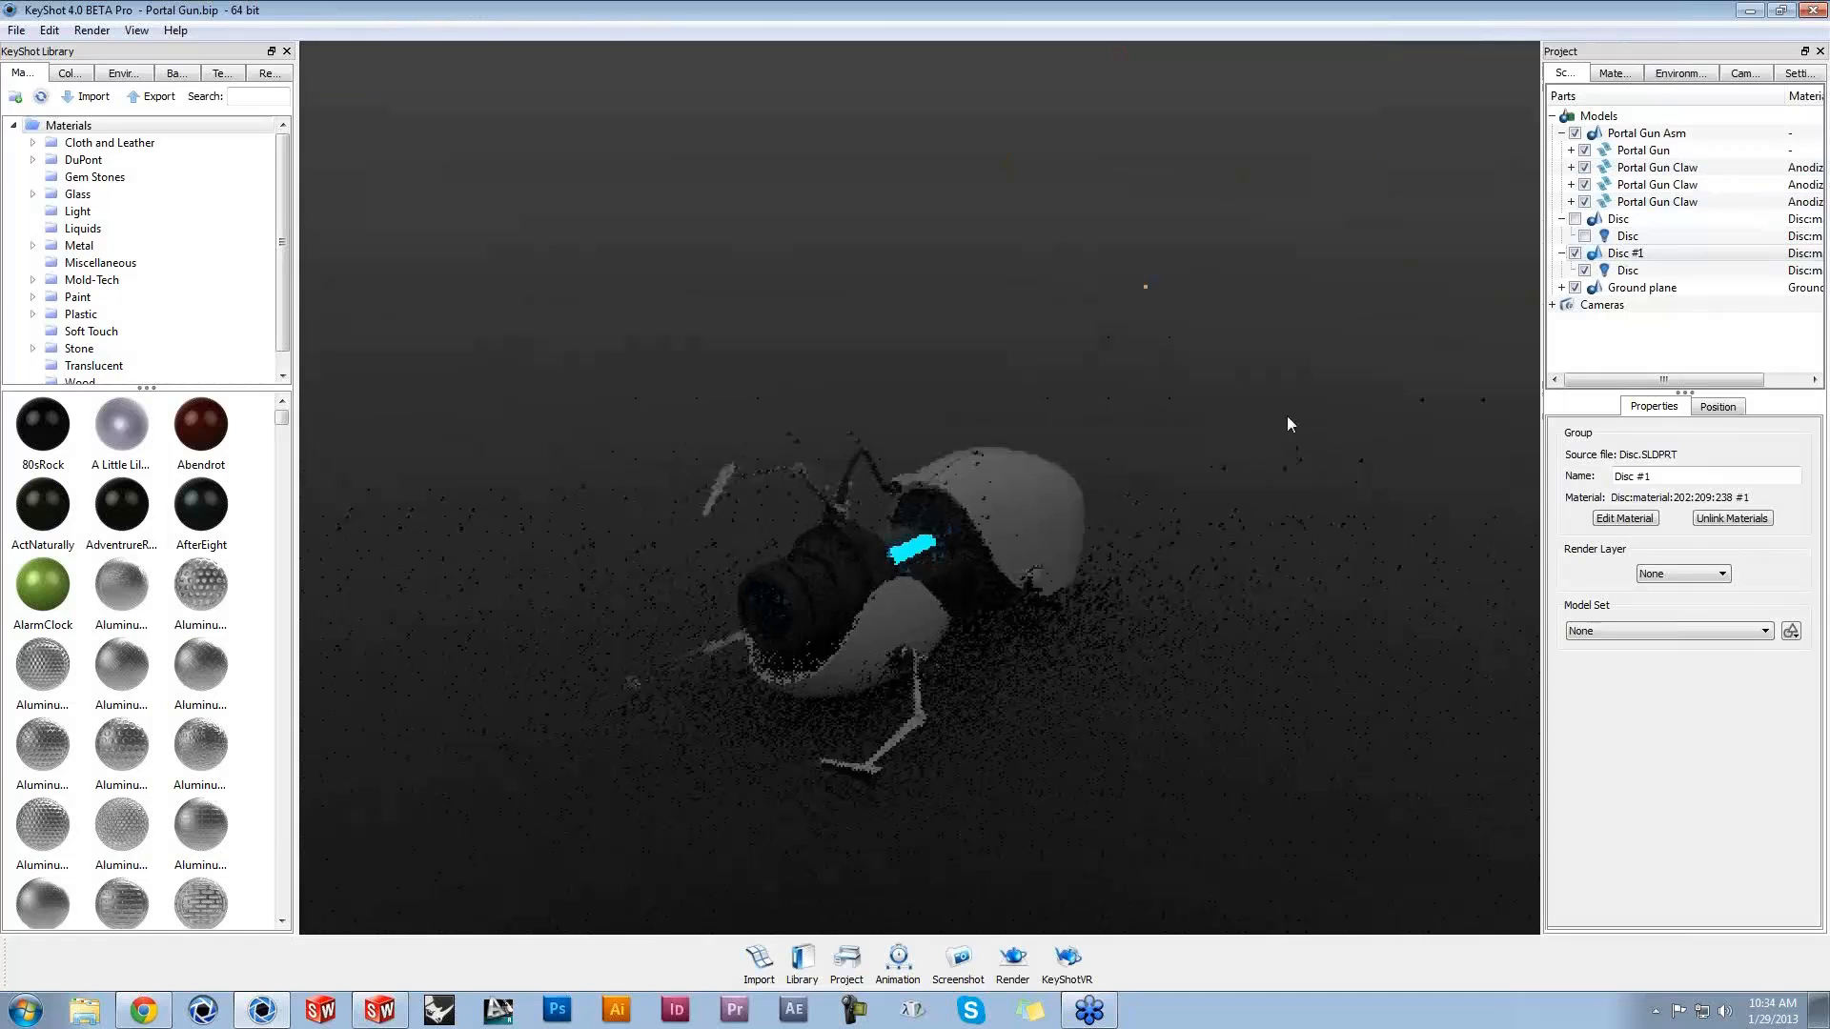
{"action": "left_click", "coordinate": [1632, 255]}
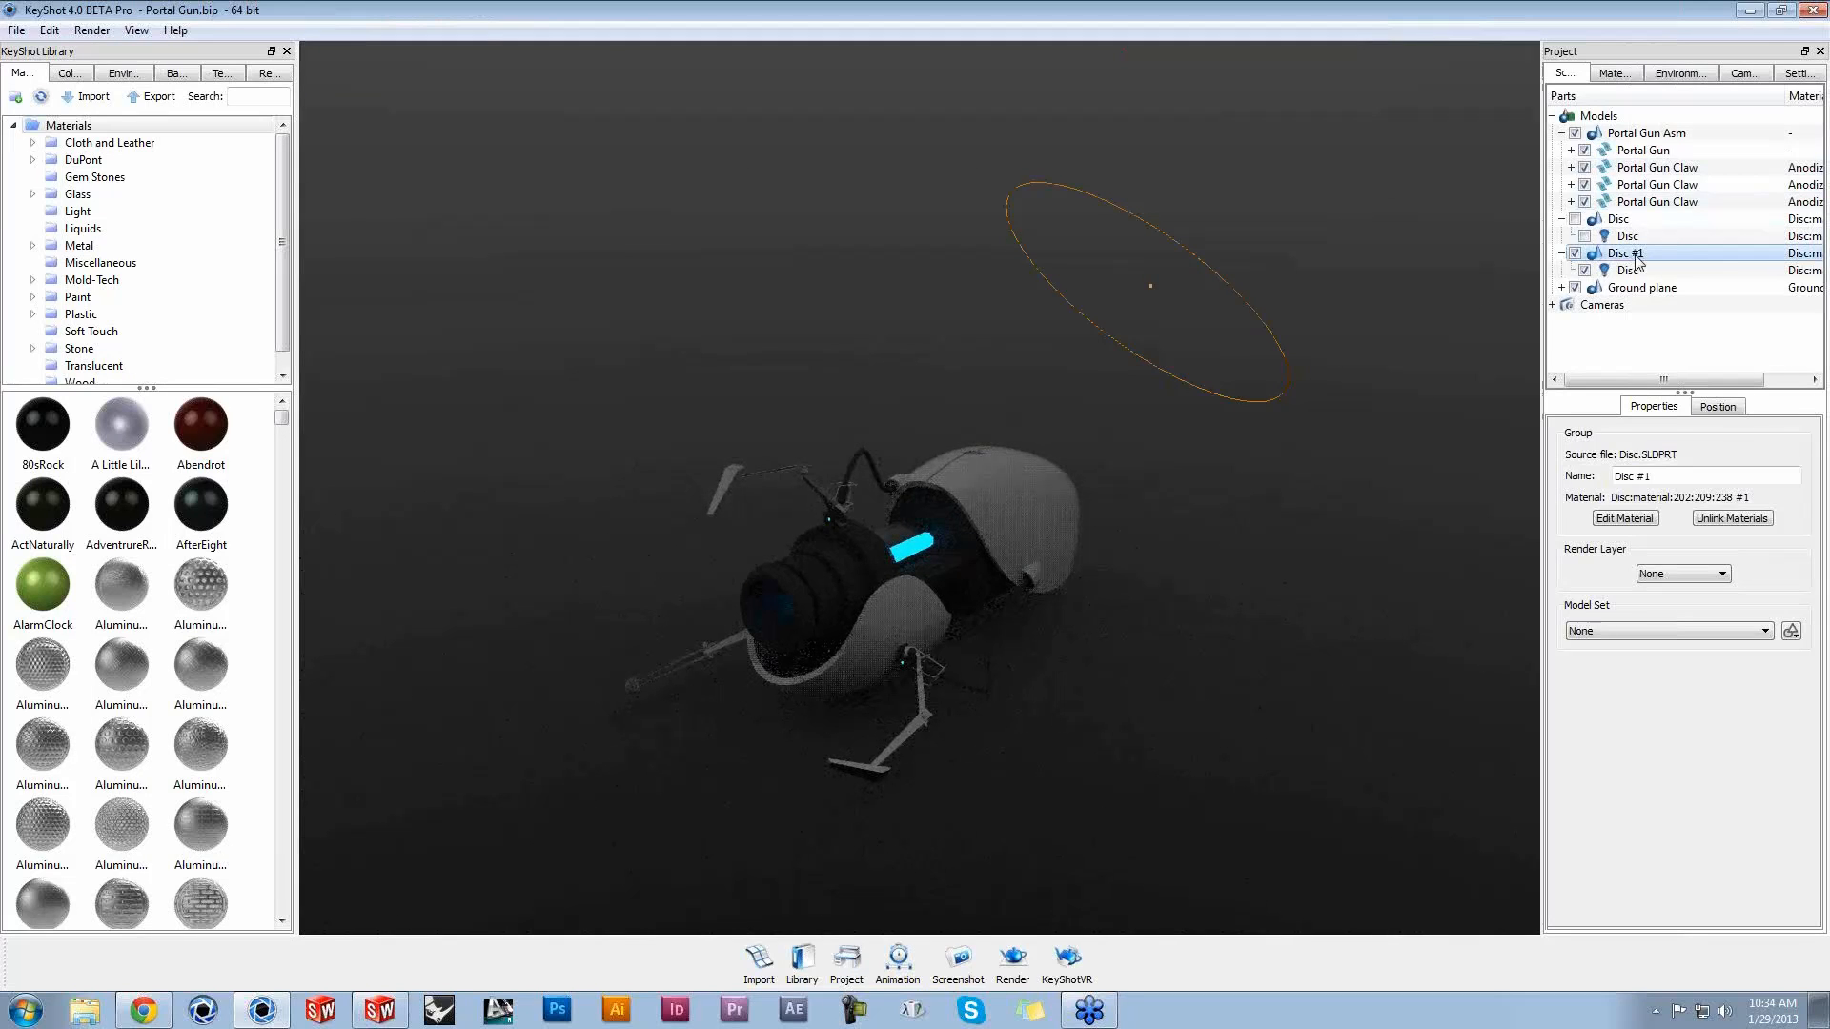
{"action": "left_click", "coordinate": [1629, 253]}
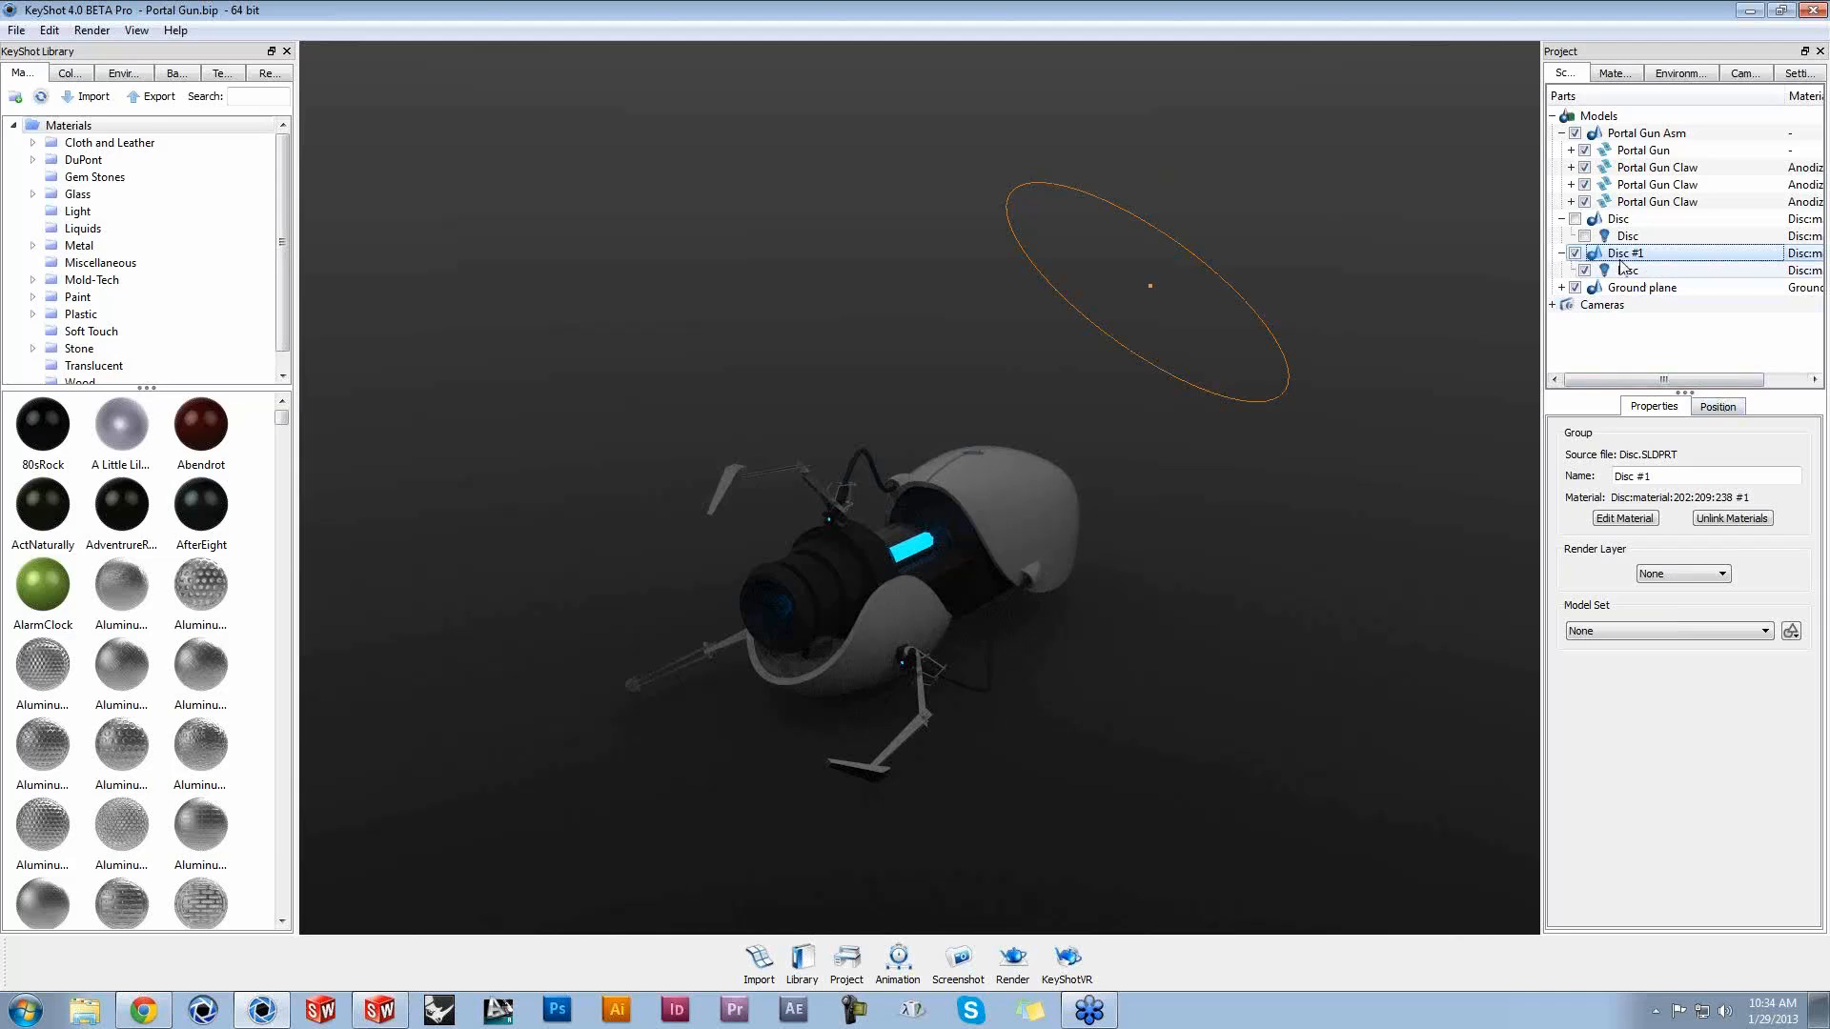
{"action": "right_click", "coordinate": [1628, 258]}
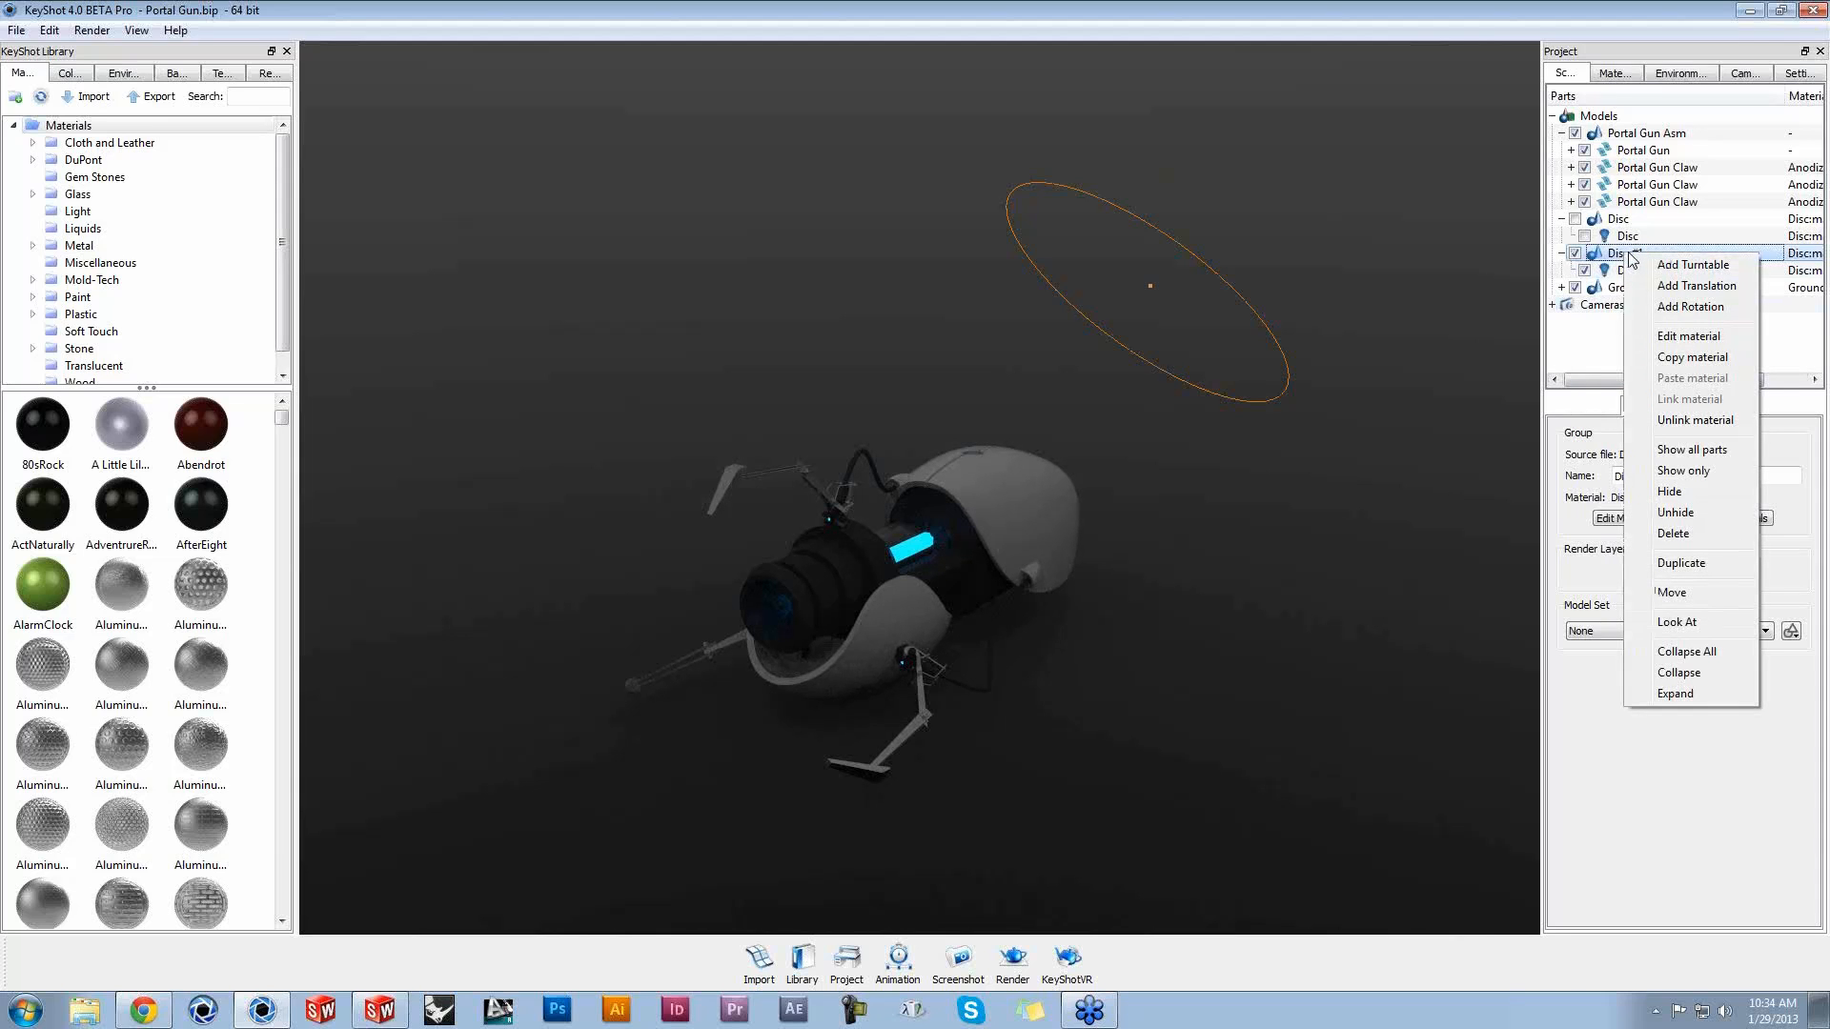
{"action": "left_click", "coordinate": [1685, 336]}
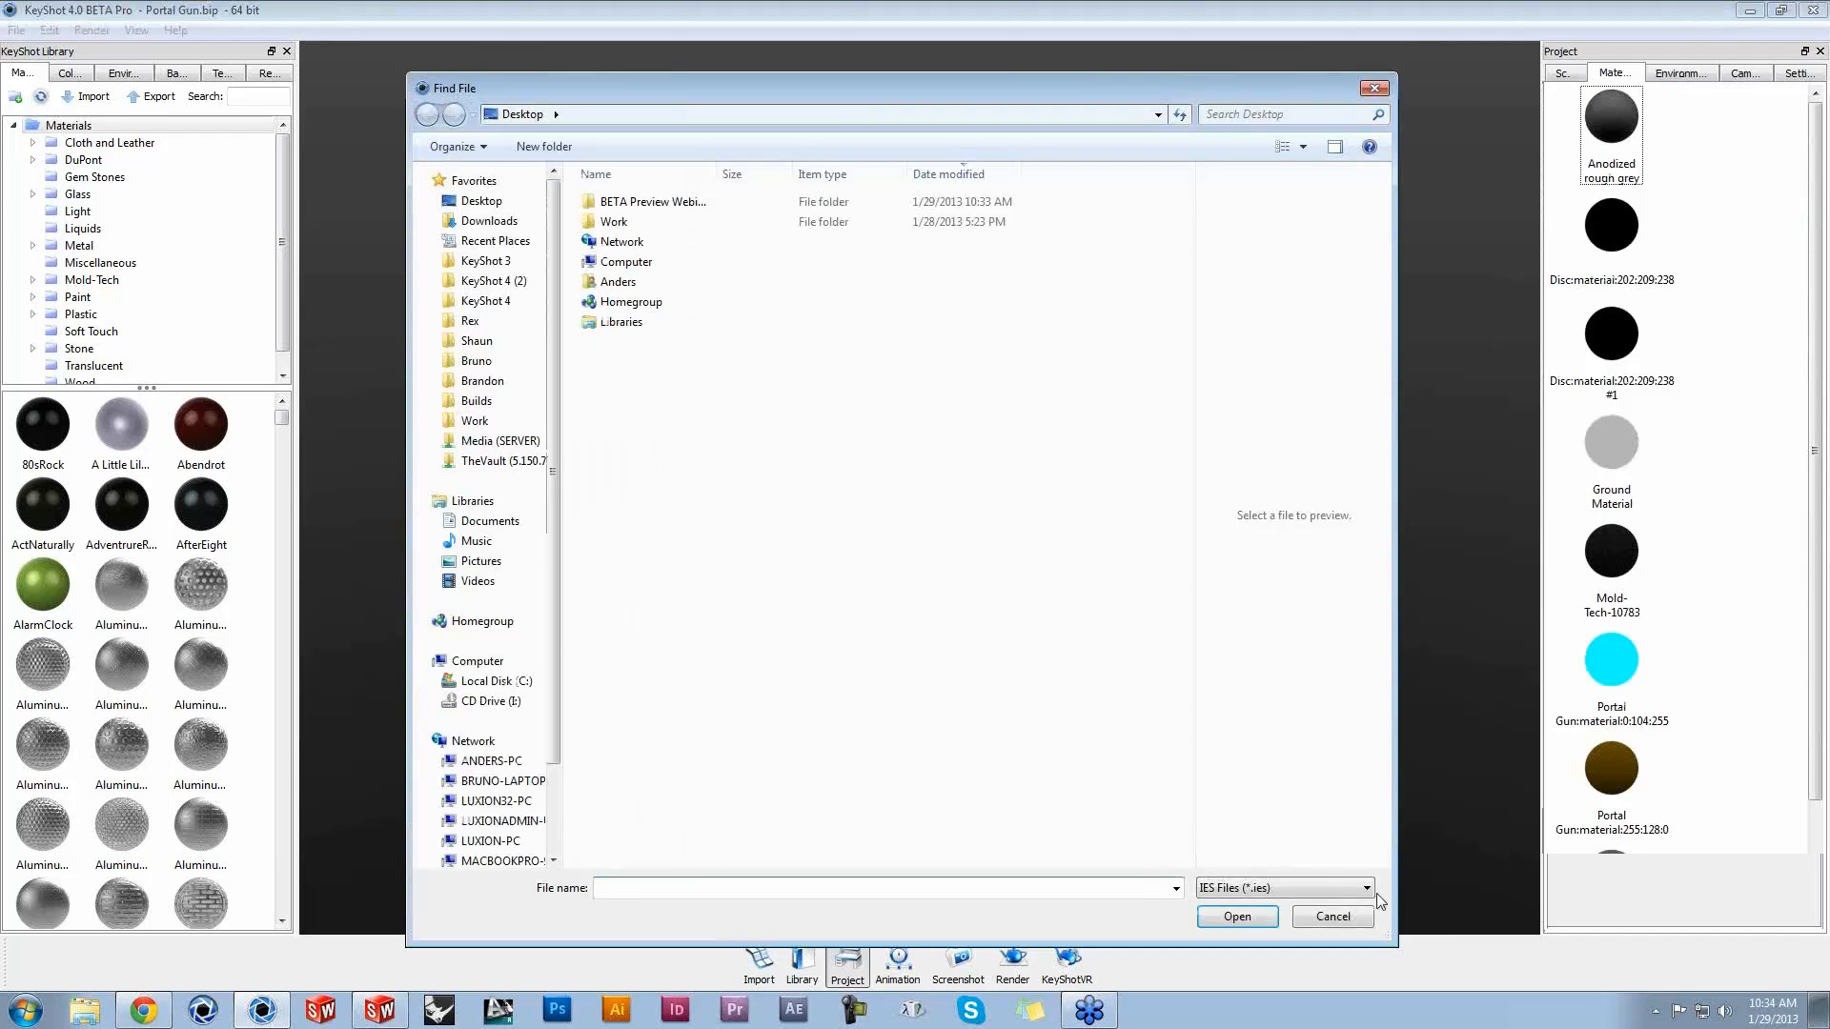
{"action": "left_click", "coordinate": [1361, 916]}
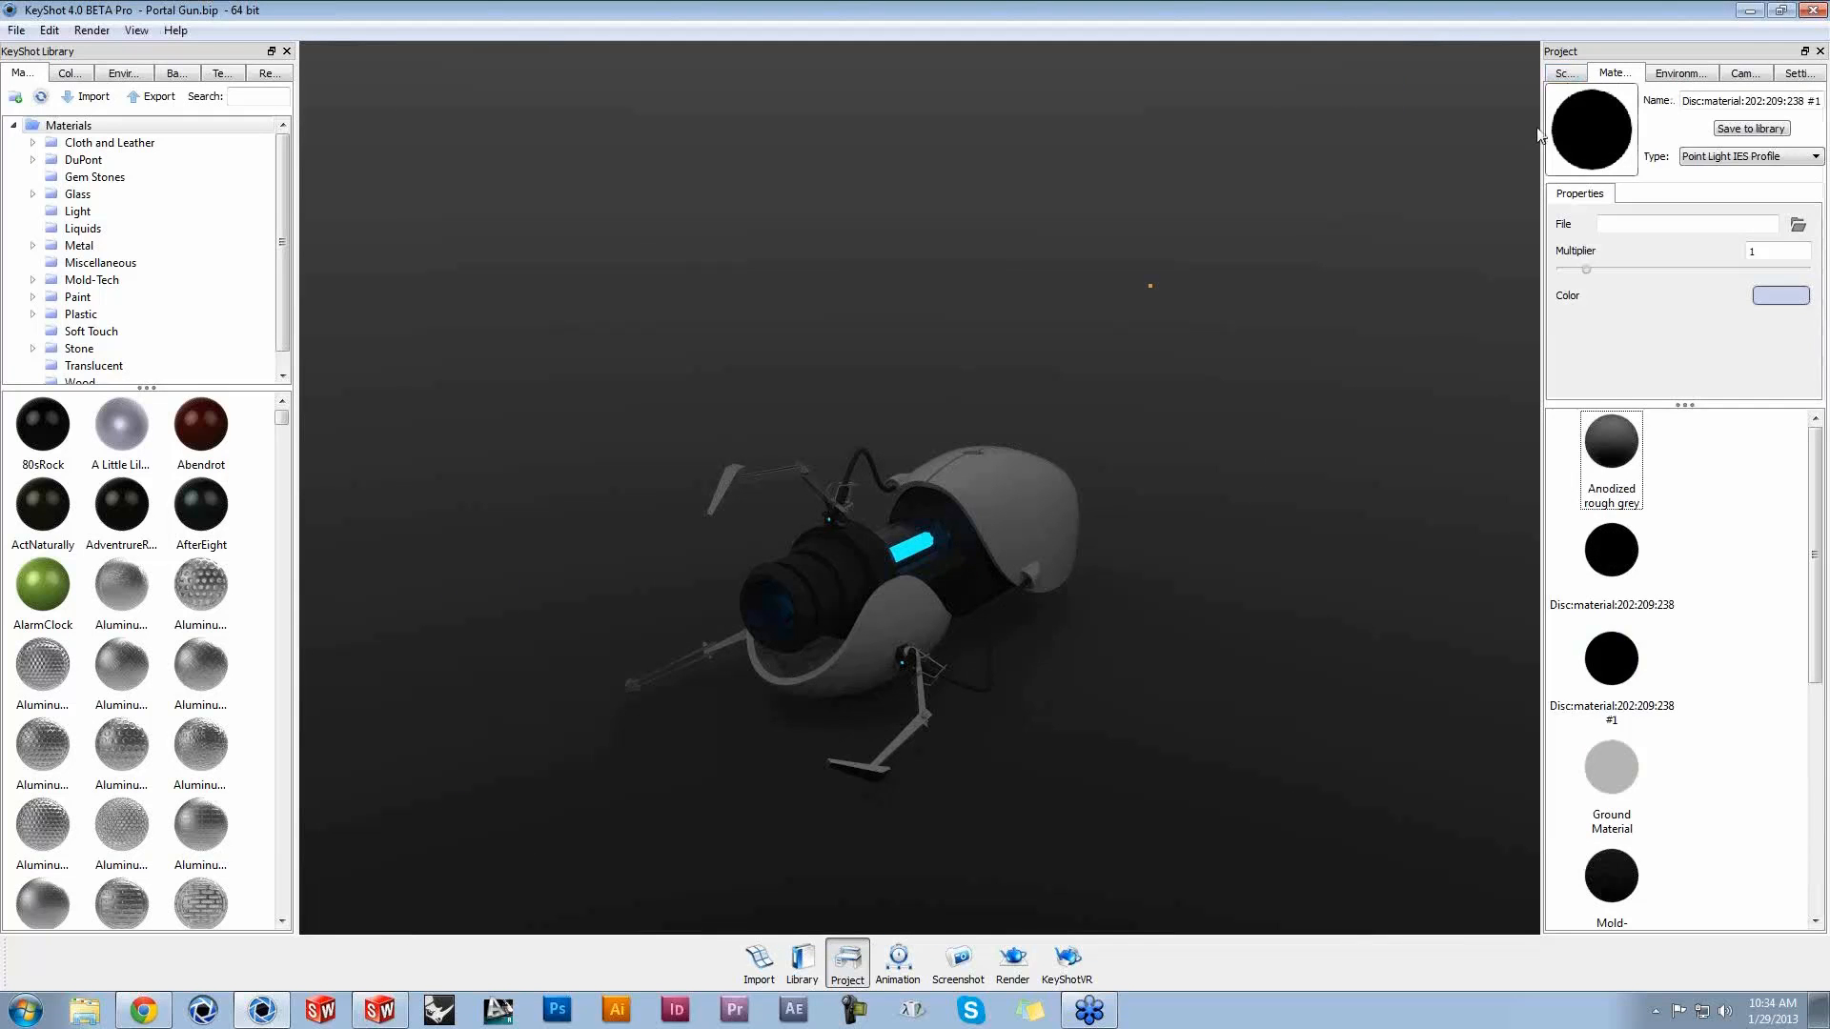
Step: Widen the project panel and return to the scene's parts list with Disc #1 selected
{"action": "left_click_drag", "start_coordinate": [1538, 134], "coordinate": [1387, 134]}
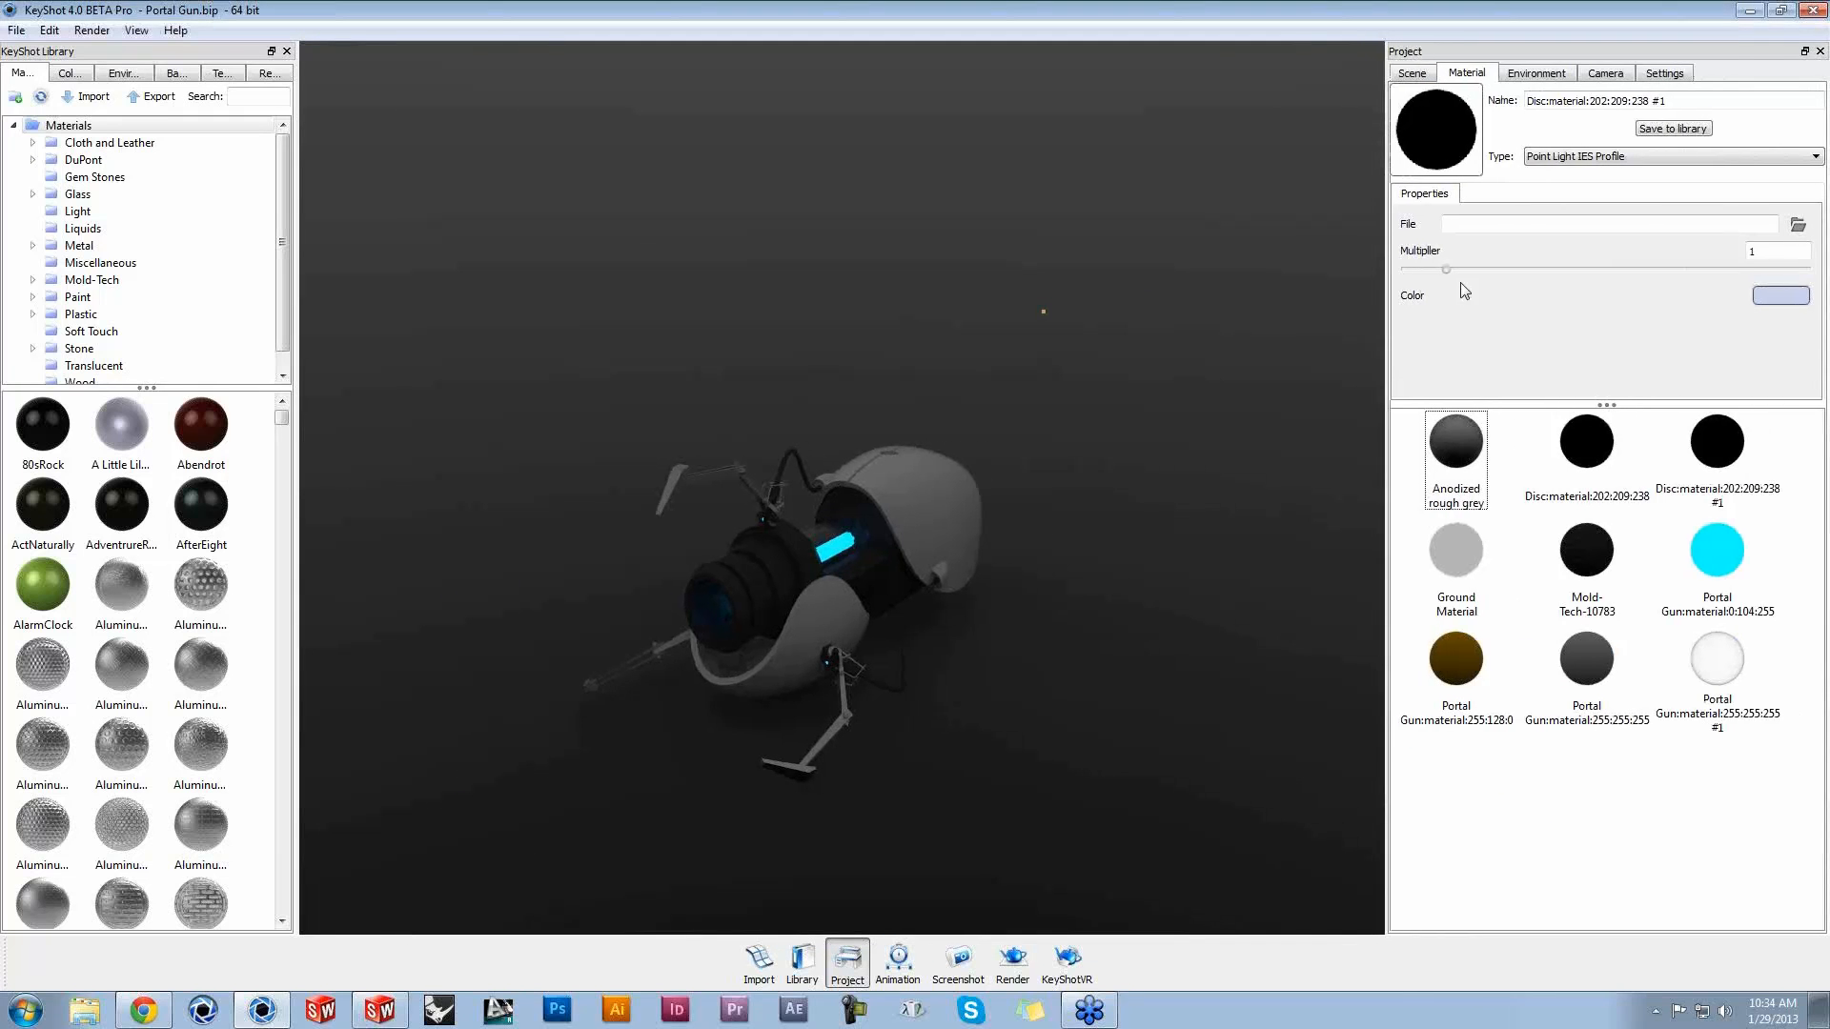
{"action": "mouse_move", "coordinate": [1212, 482]}
{"action": "left_mouse_down"}
{"action": "mouse_move", "coordinate": [1185, 483]}
{"action": "mouse_move", "coordinate": [1226, 476]}
{"action": "left_mouse_up"}
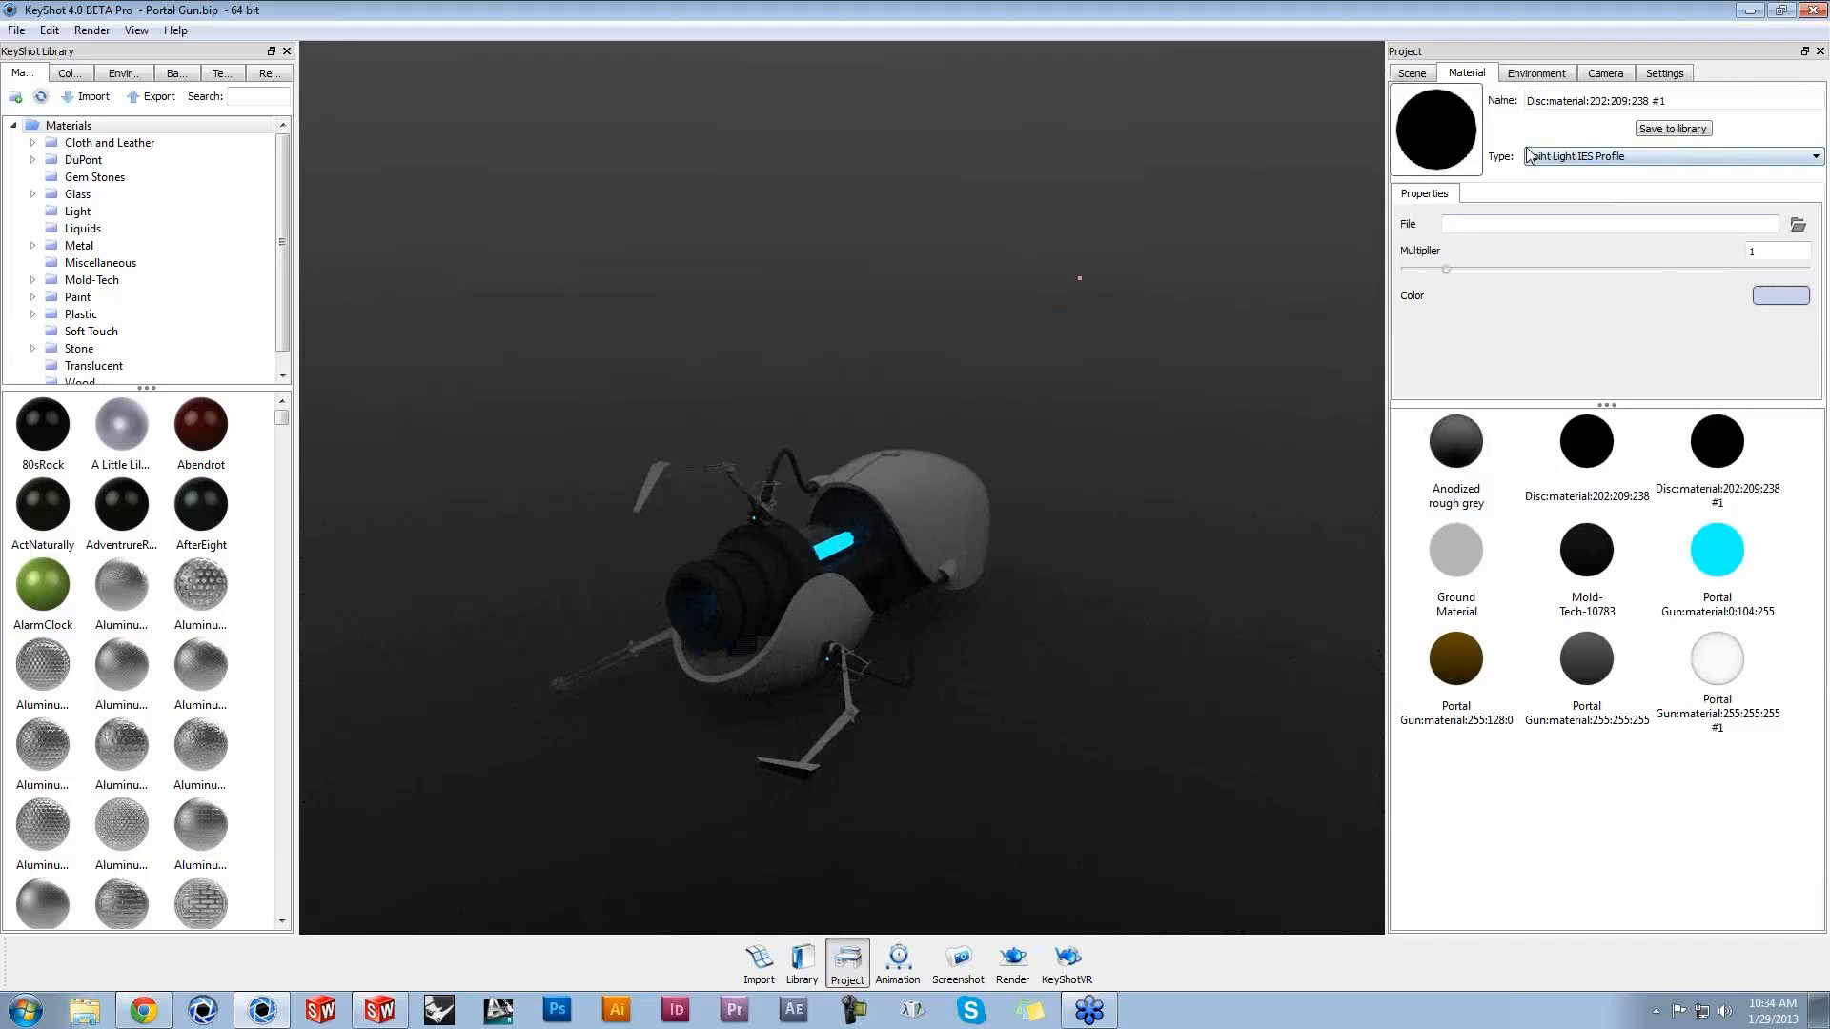
{"action": "left_click", "coordinate": [1536, 74]}
{"action": "left_click", "coordinate": [1414, 74]}
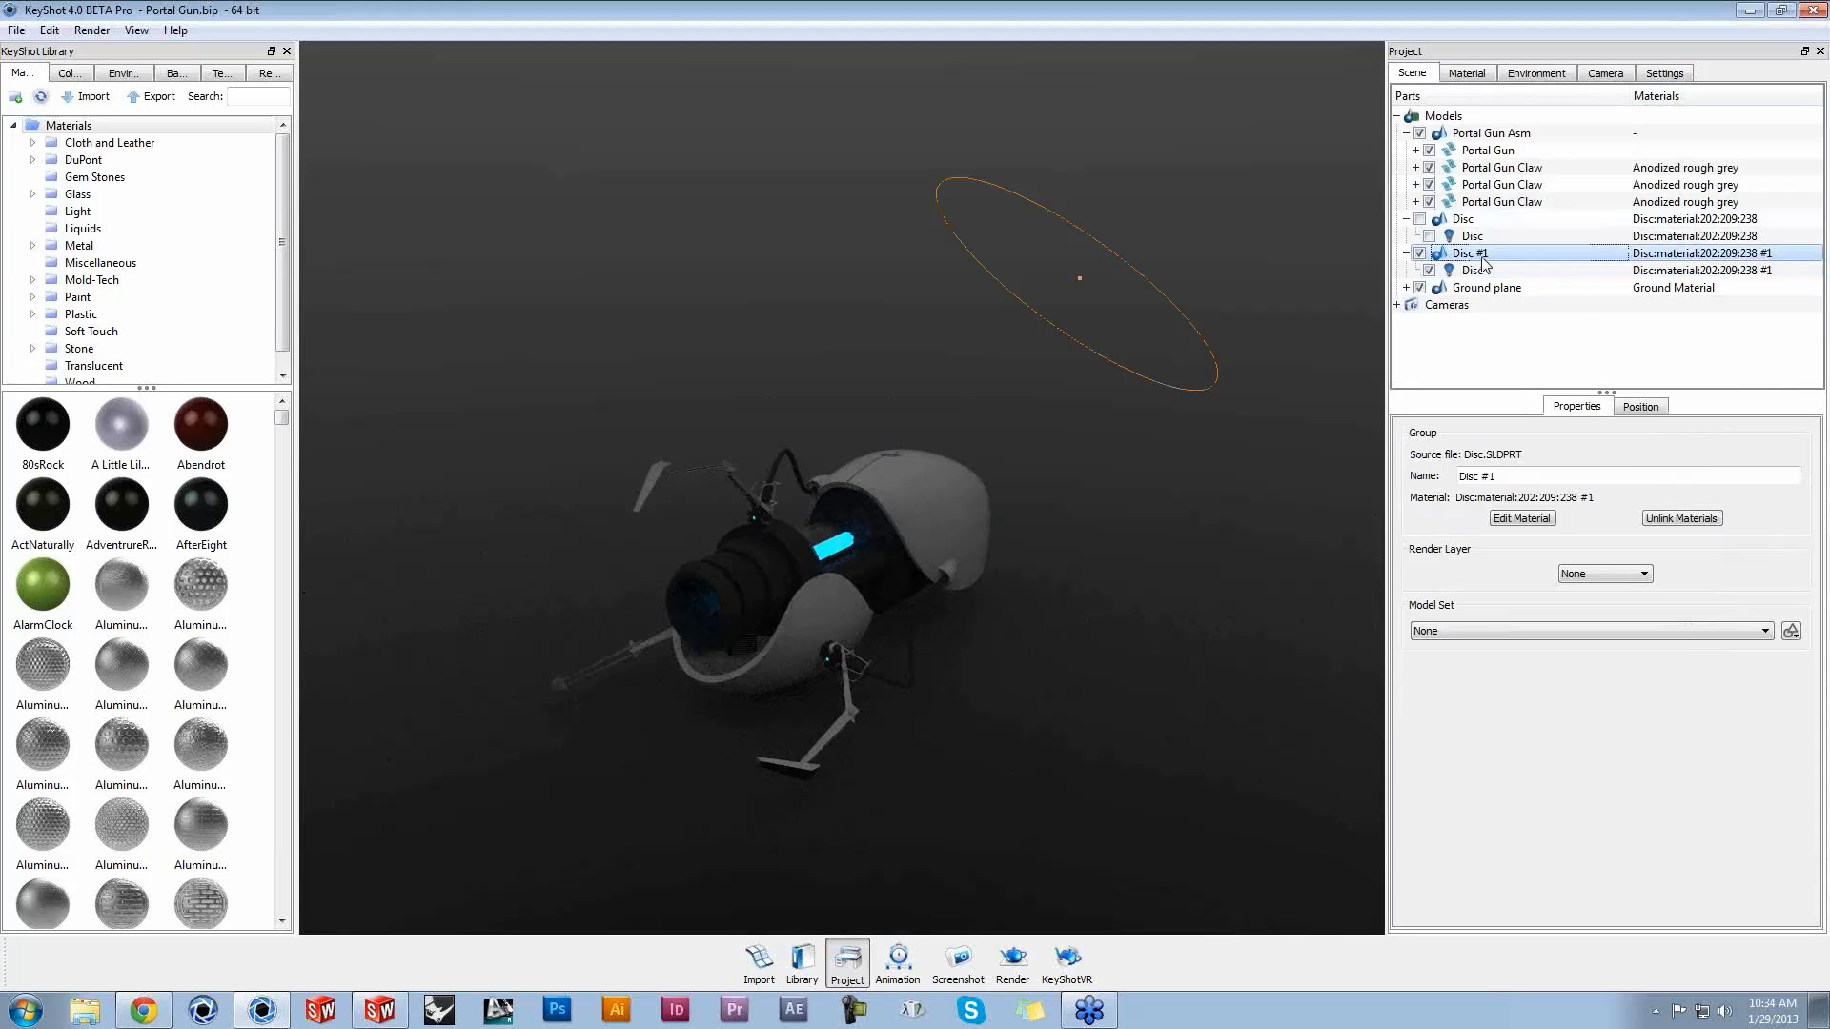
Step: Switch the display of light sources off and on again for the reopened scene
{"action": "left_click", "coordinate": [133, 31]}
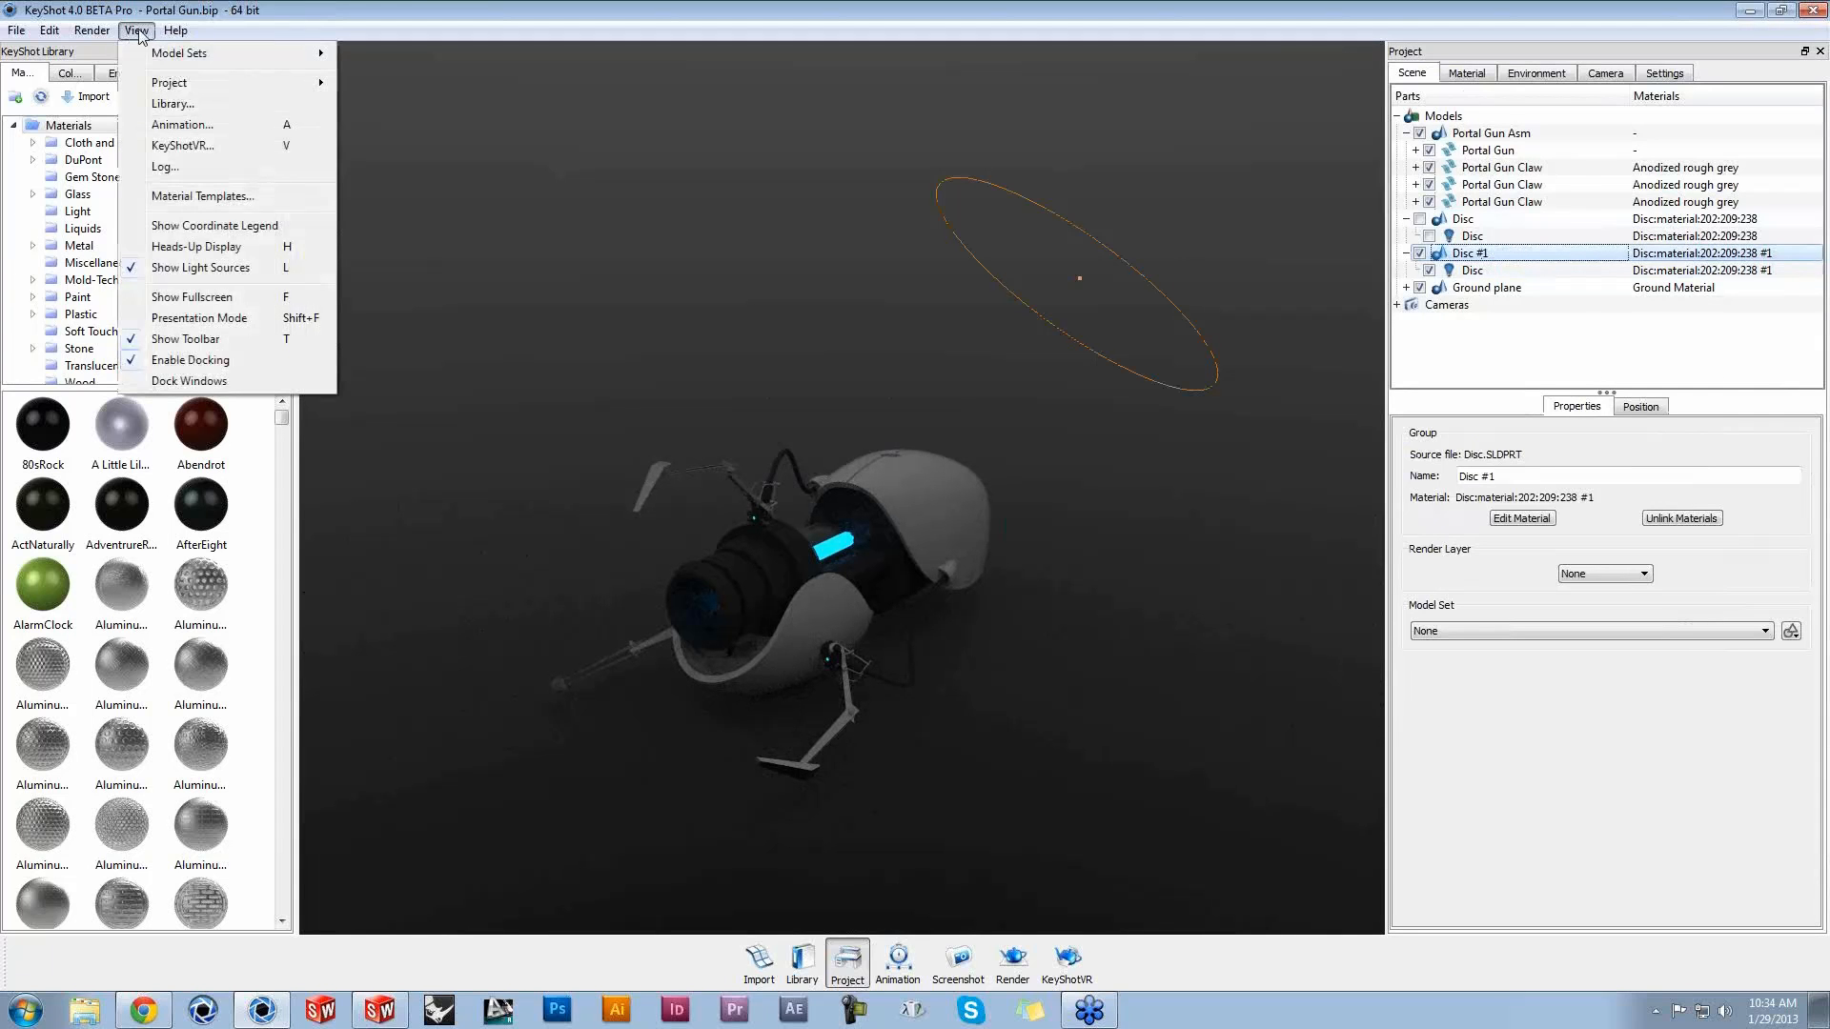
{"action": "key", "text": "Escape"}
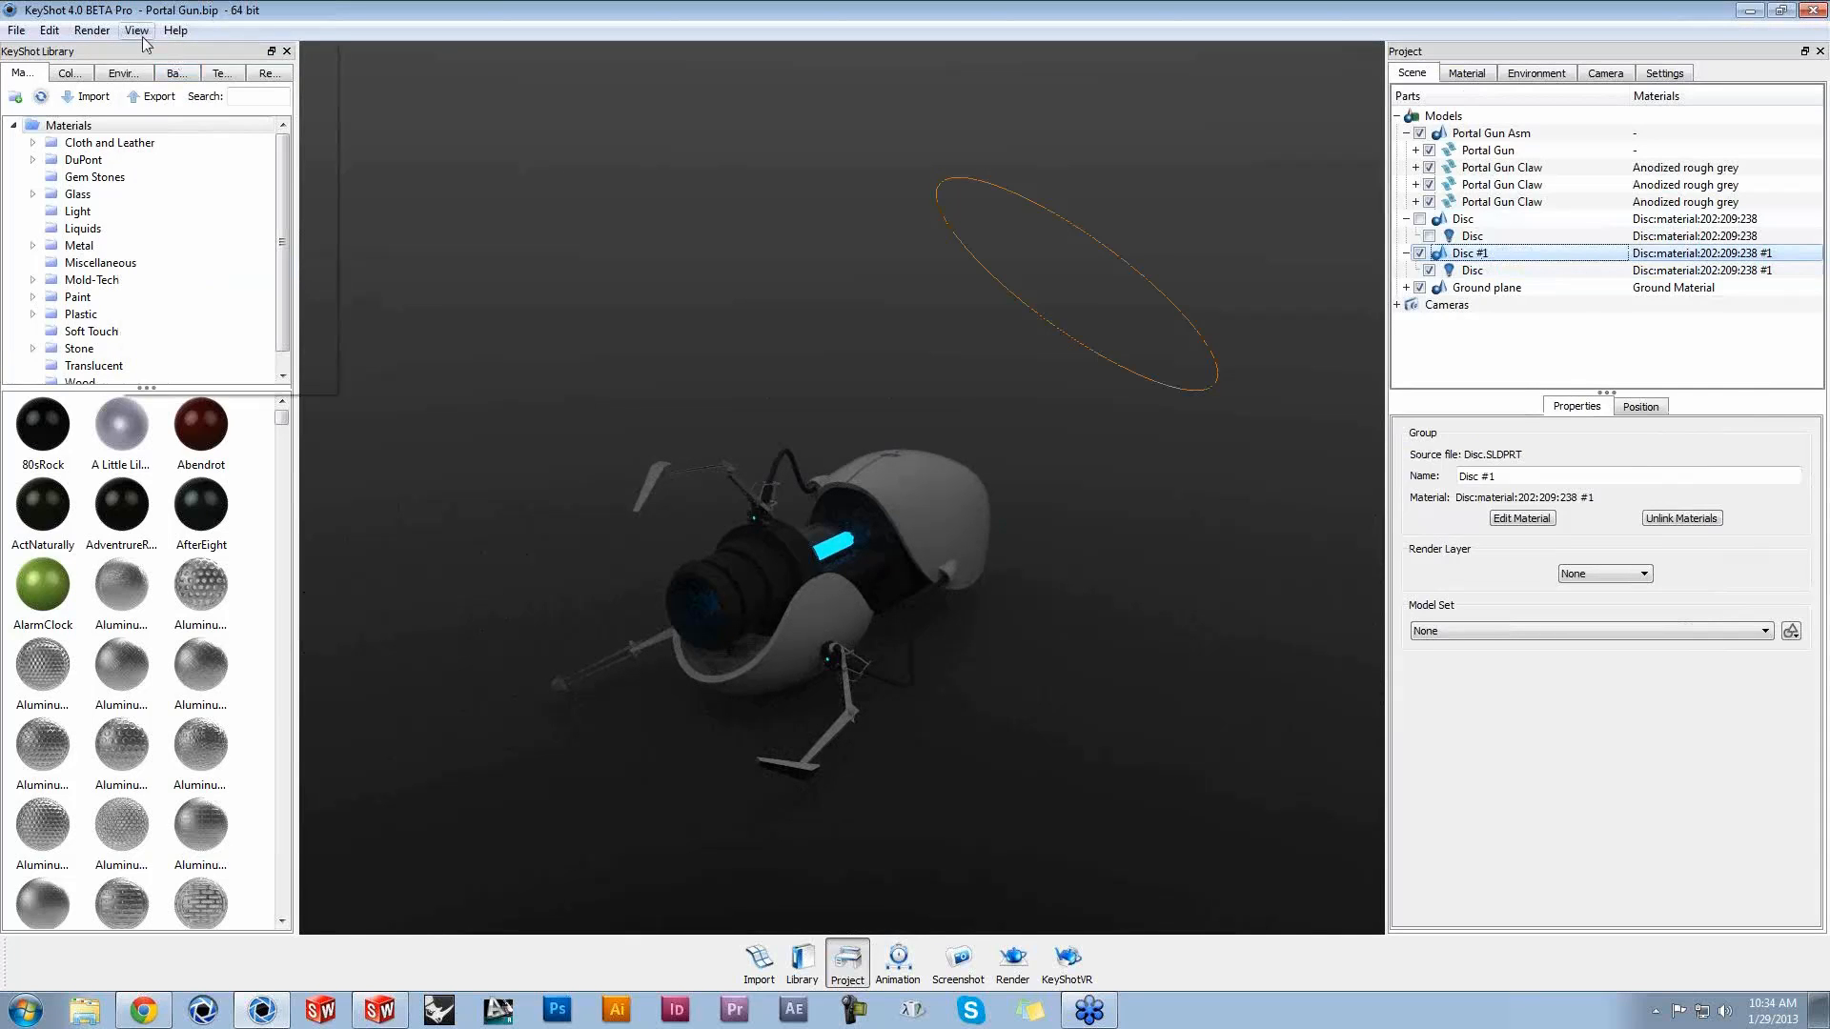
{"action": "left_click", "coordinate": [137, 30]}
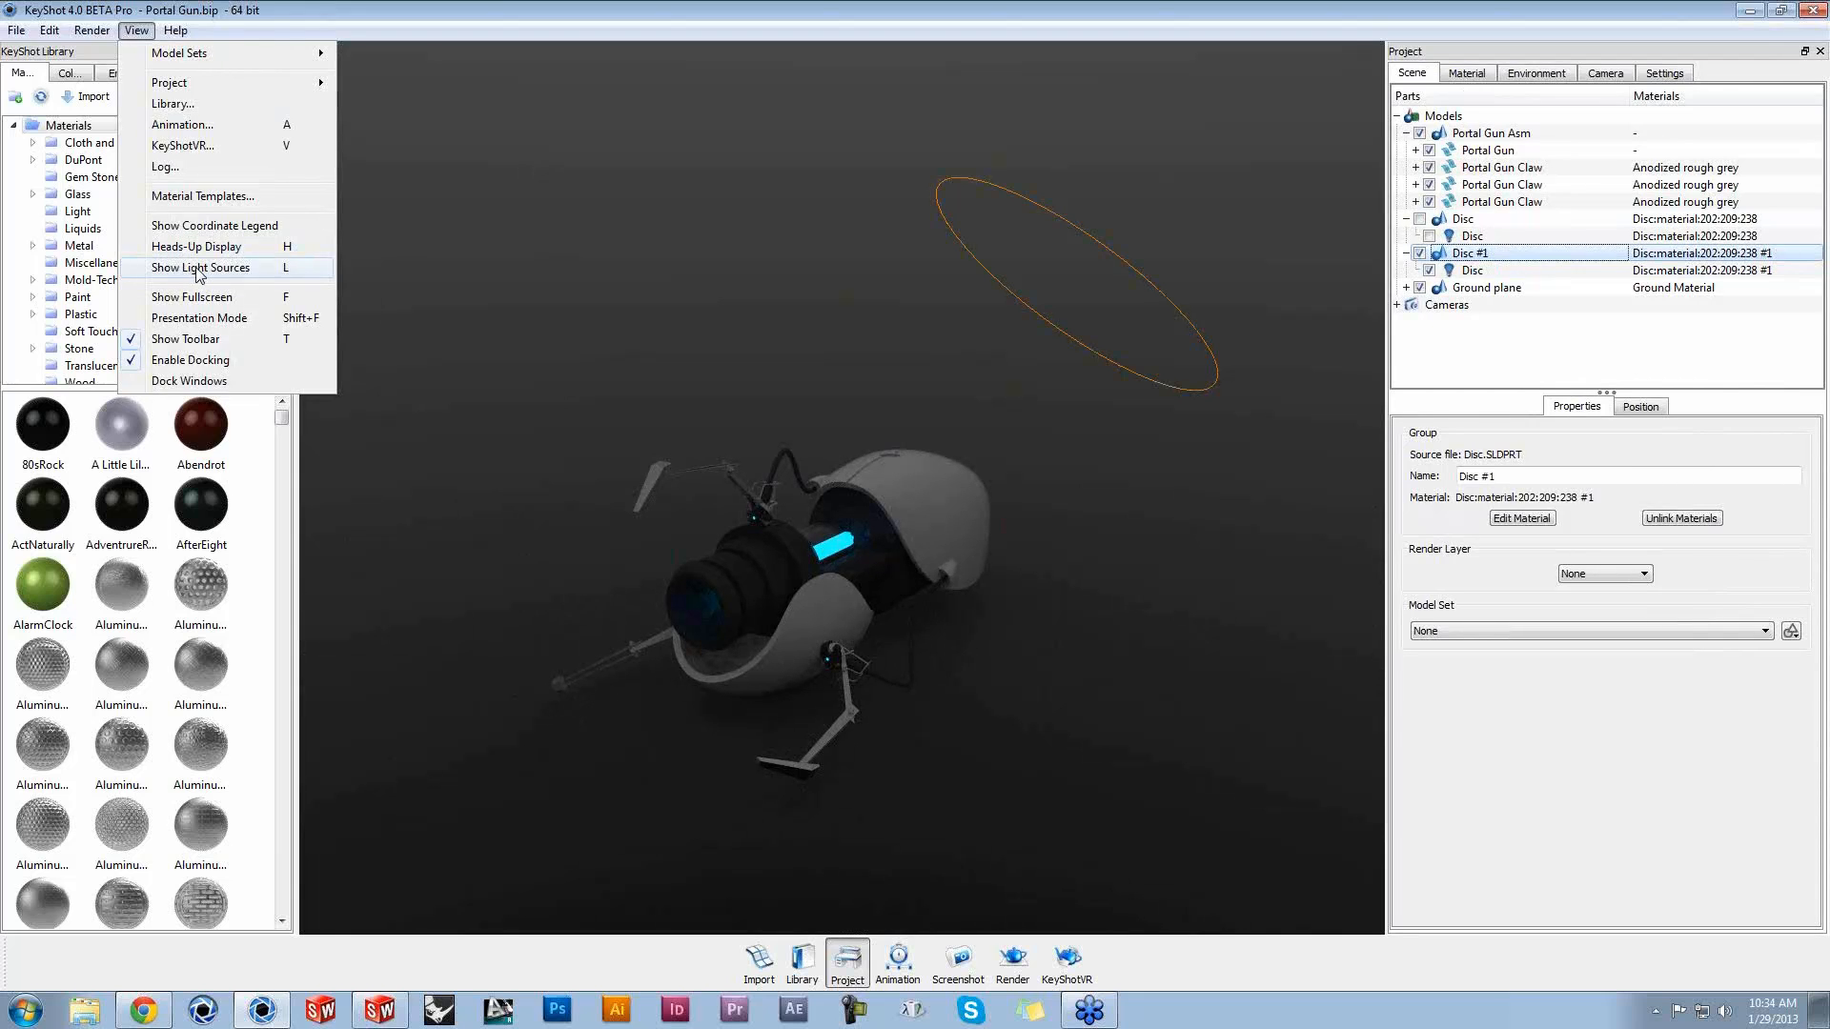
{"action": "left_click", "coordinate": [192, 269]}
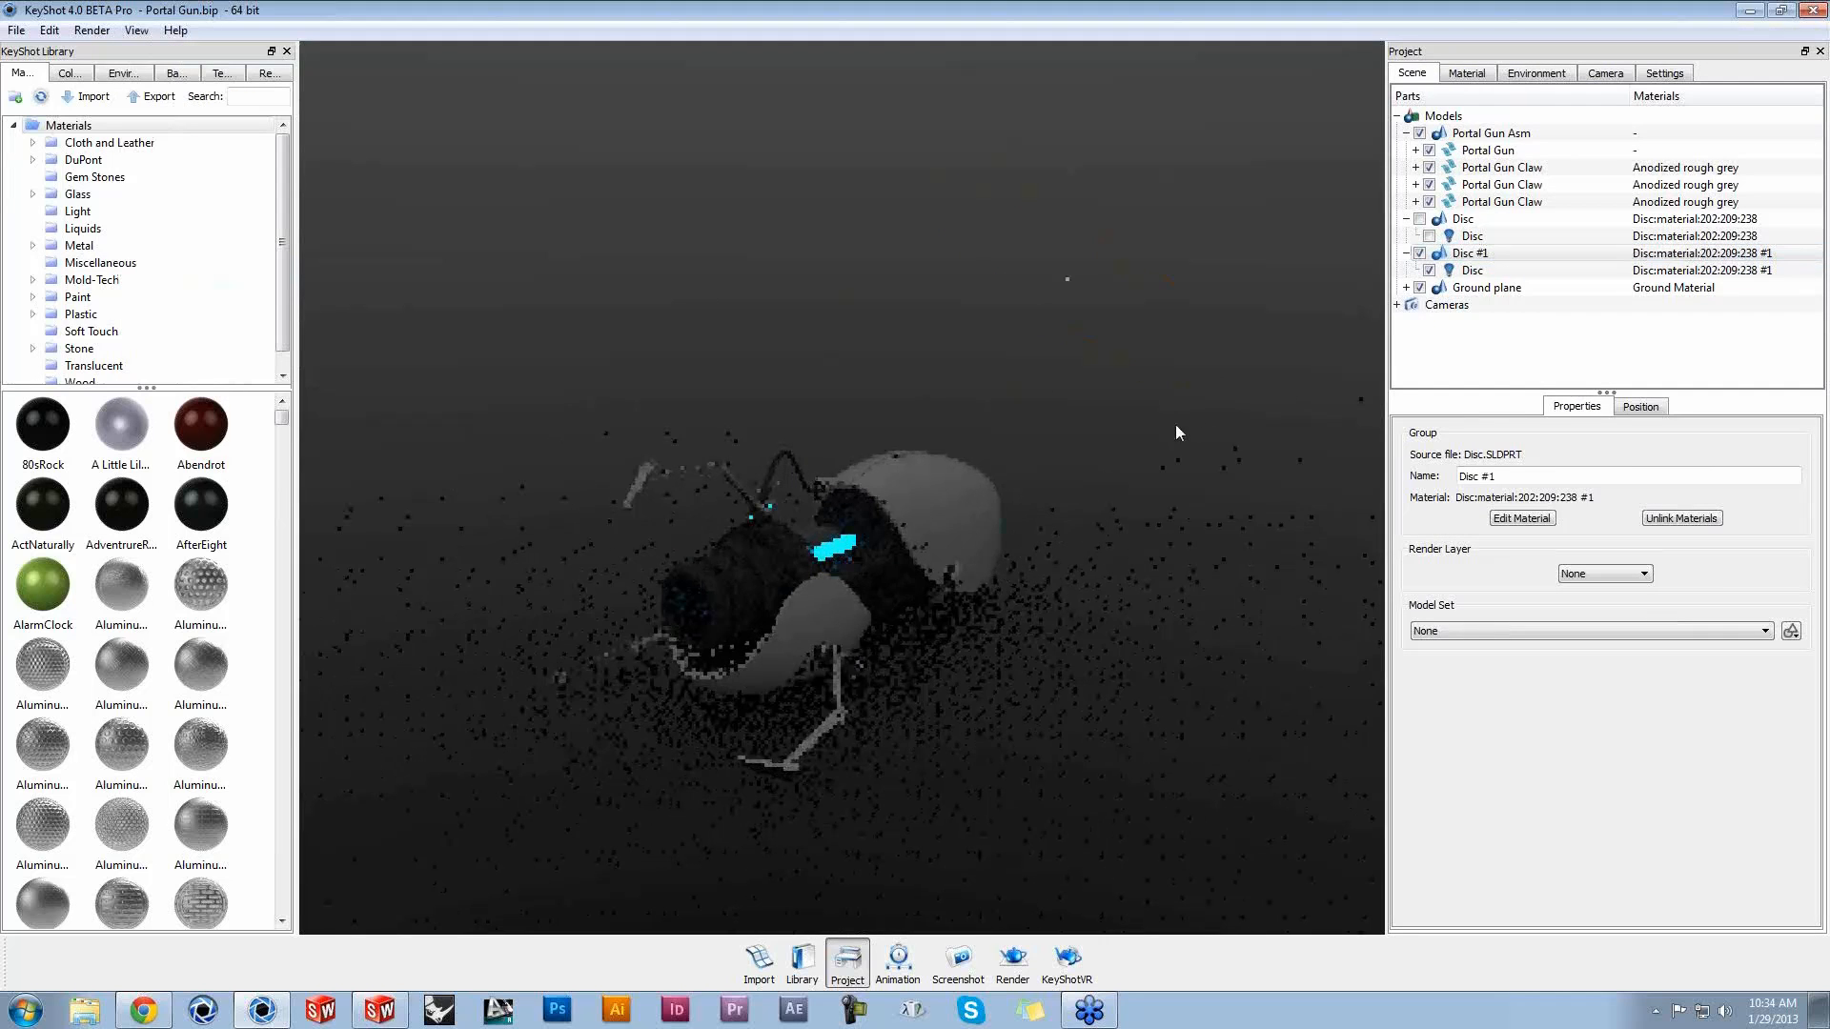
Step: Rotate the Disc #1 light with the move tool to about -37.4 degrees in Z and accept the transform
{"action": "left_click", "coordinate": [1641, 408]}
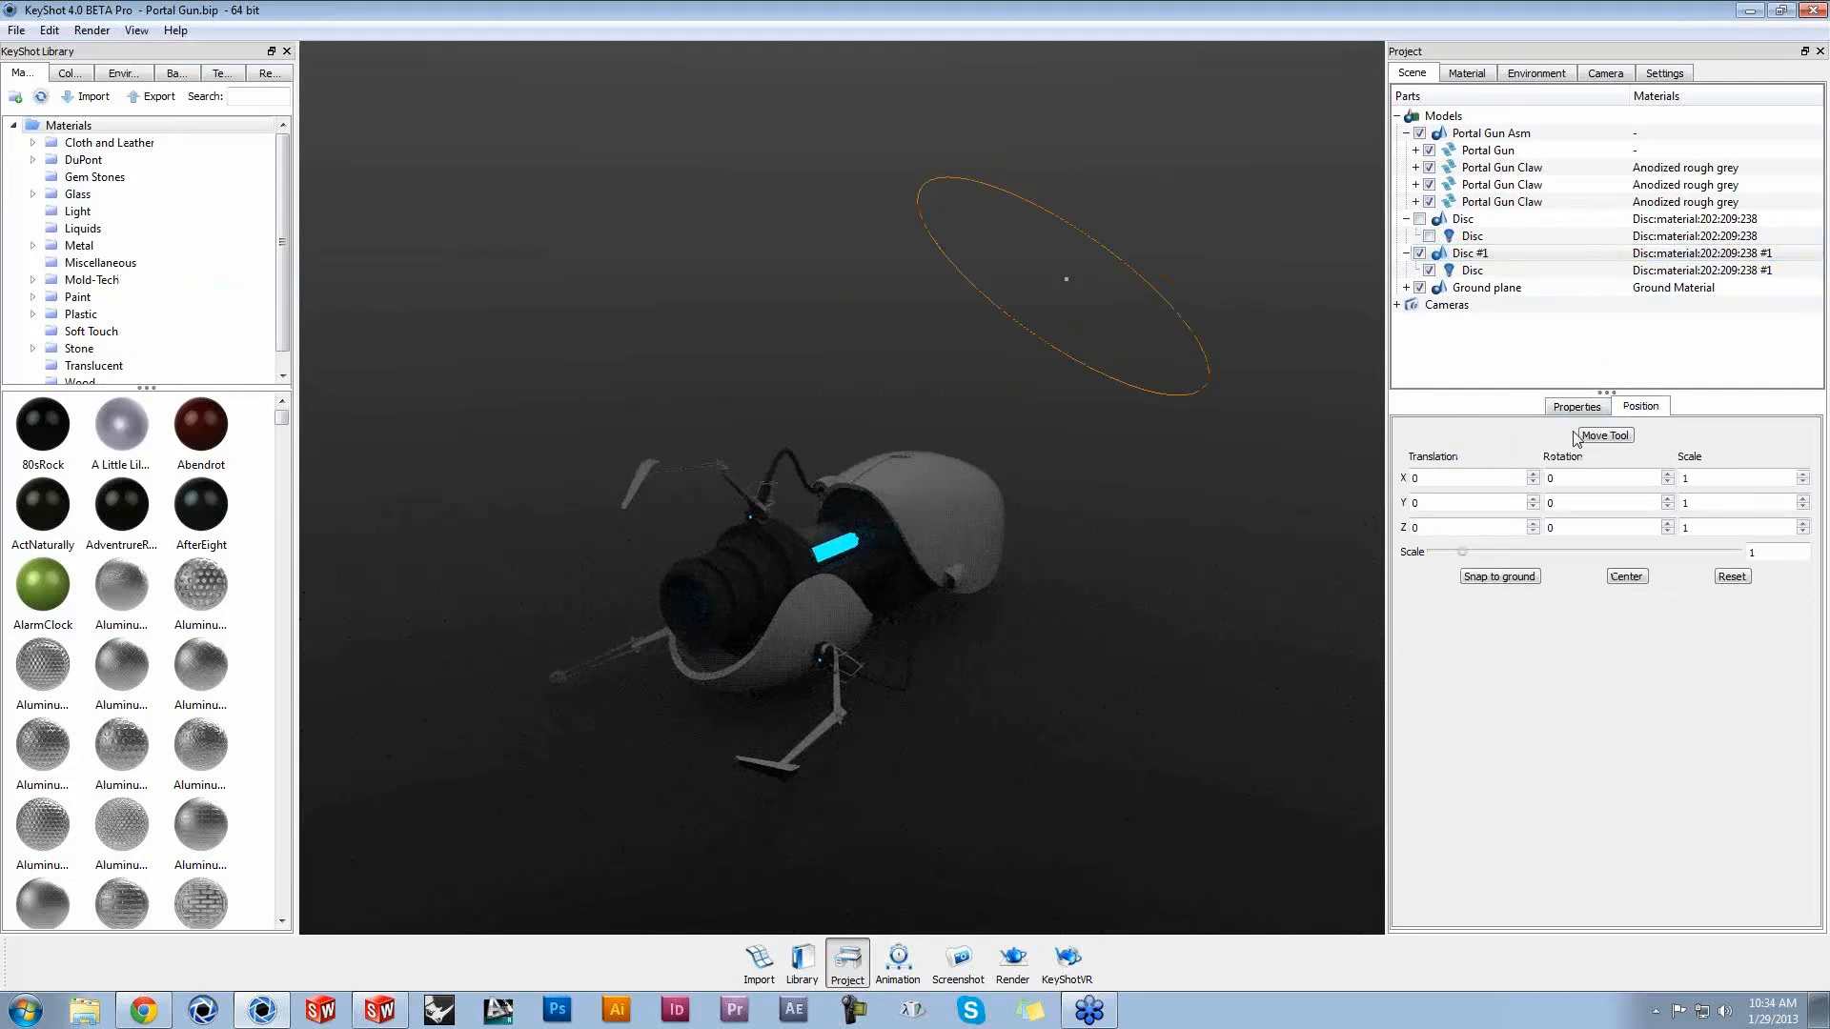
{"action": "left_click_drag", "start_coordinate": [1078, 182], "coordinate": [1075, 185]}
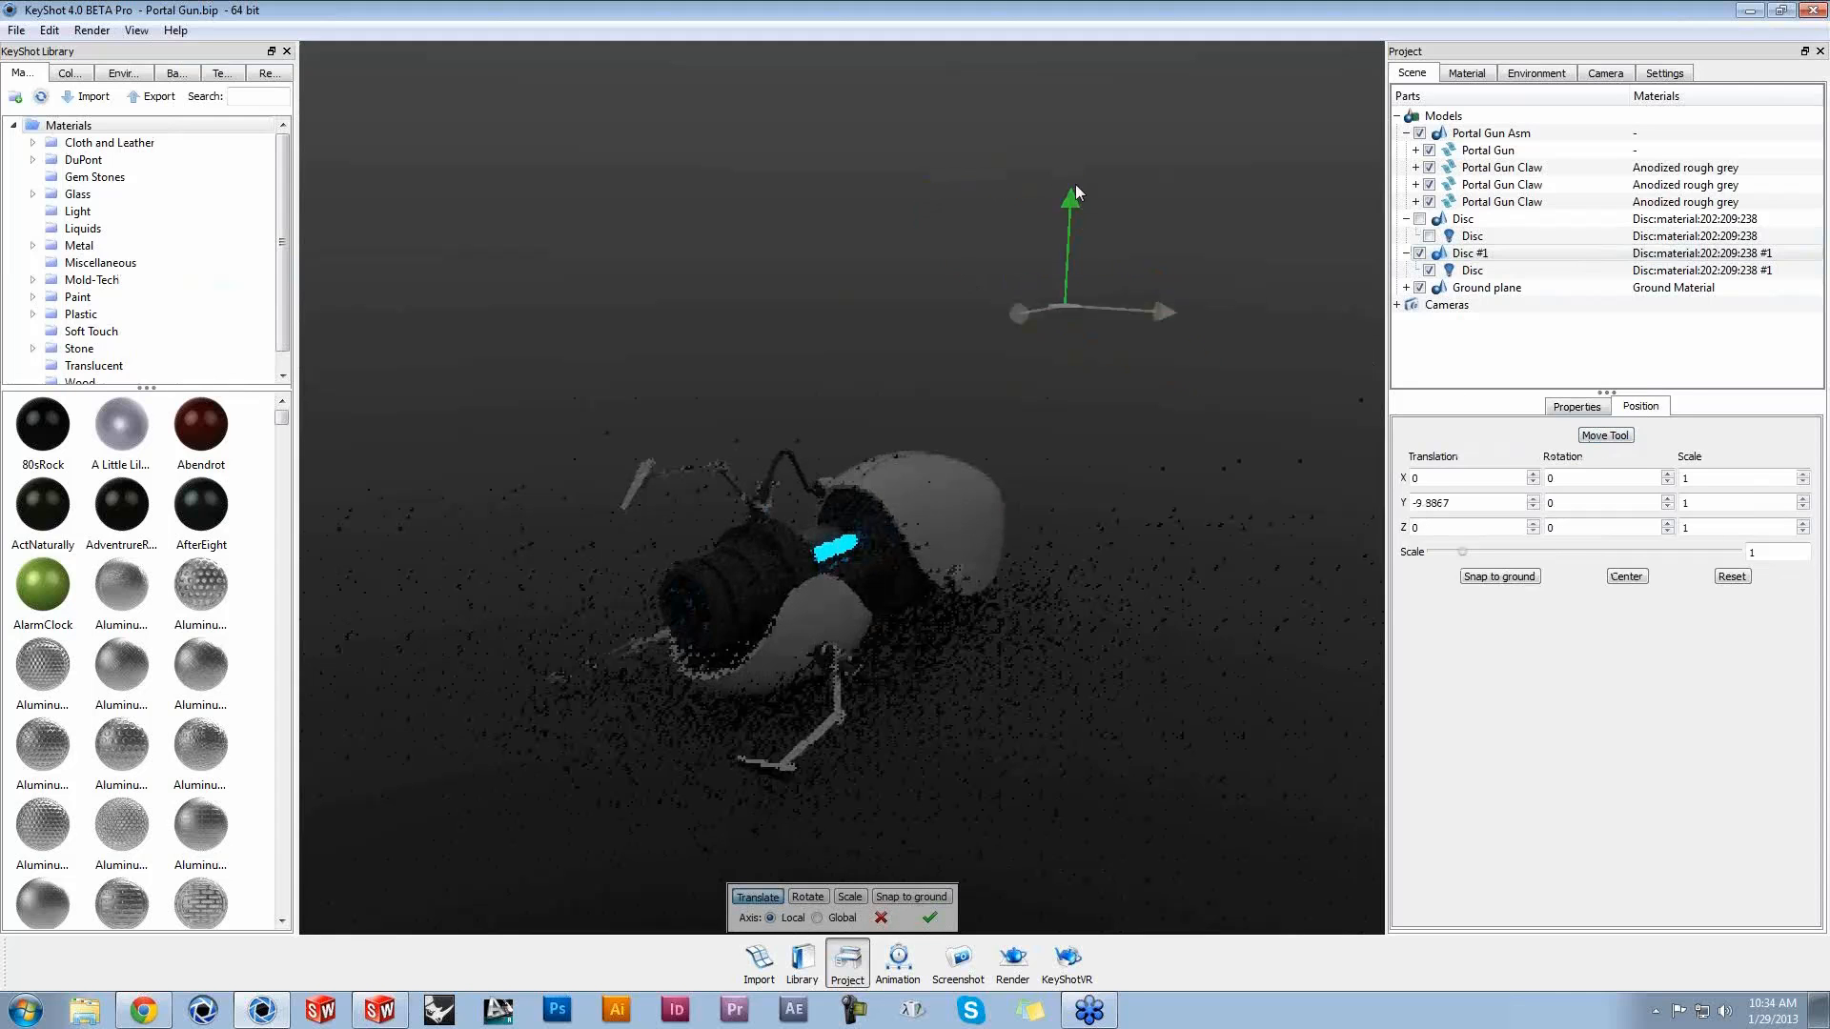
{"action": "left_click", "coordinate": [806, 897]}
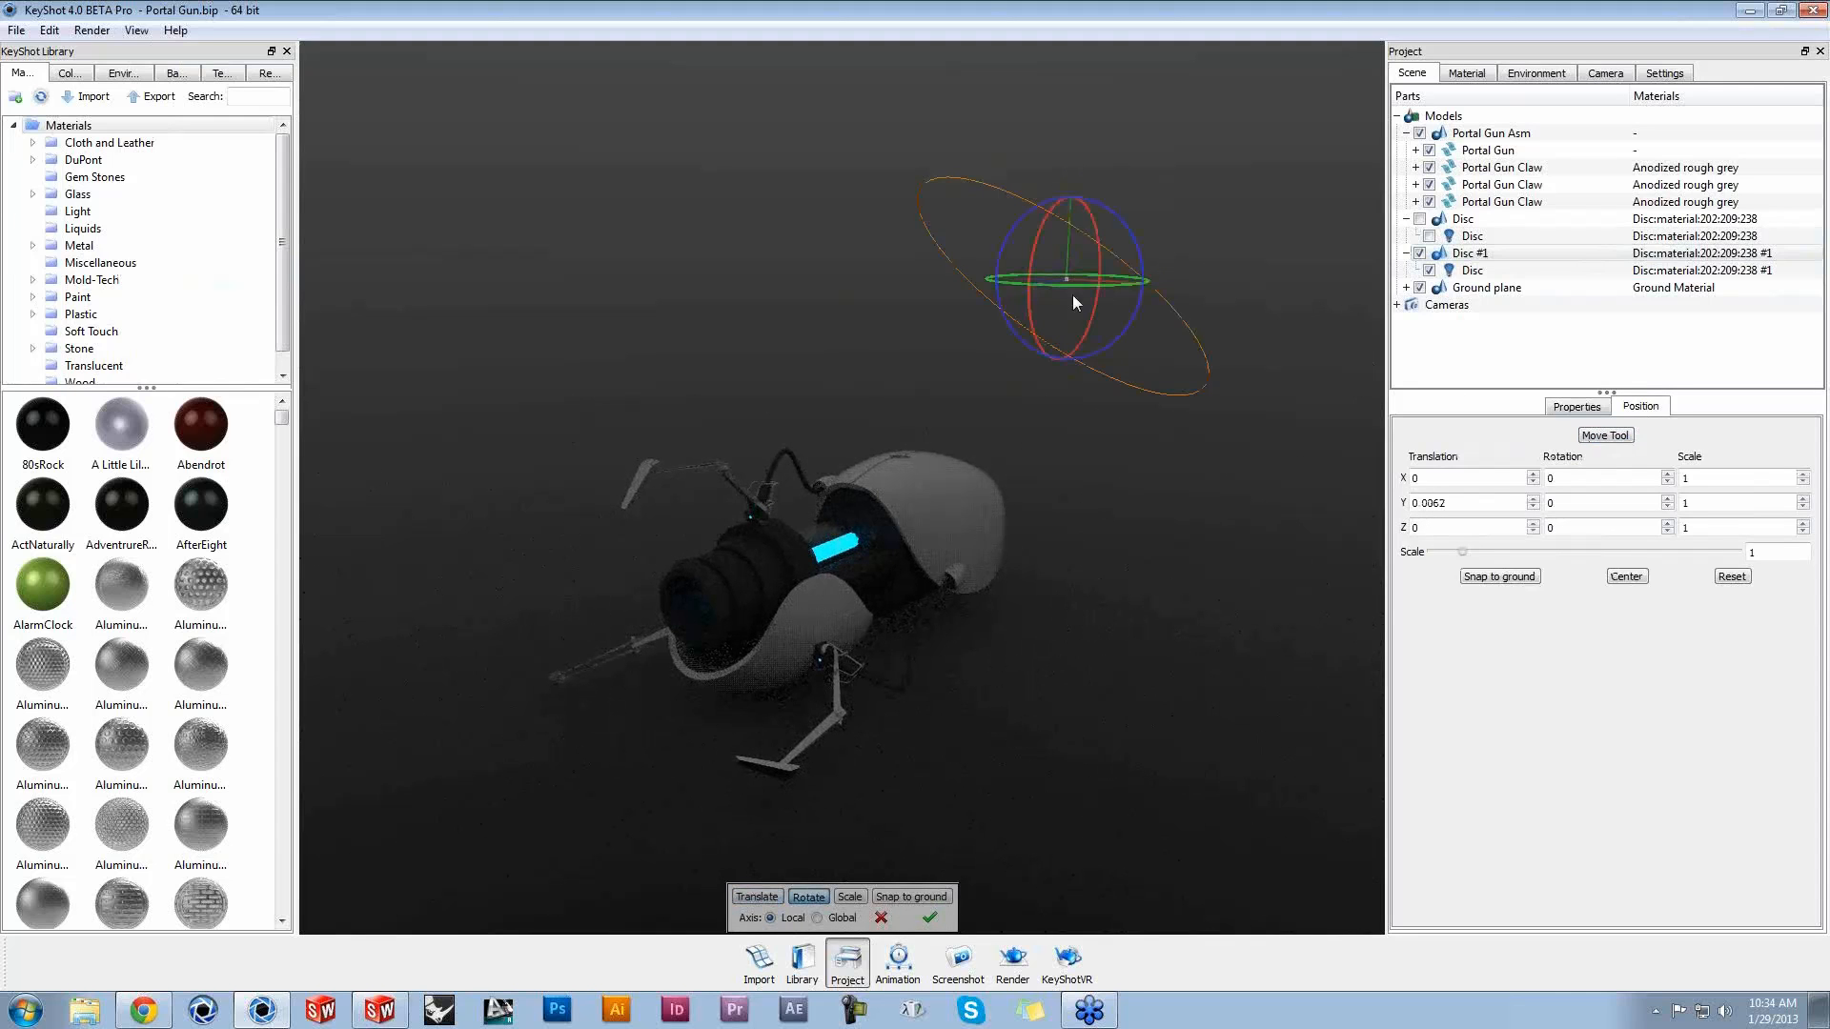
{"action": "left_click_drag", "start_coordinate": [1117, 208], "coordinate": [1135, 259]}
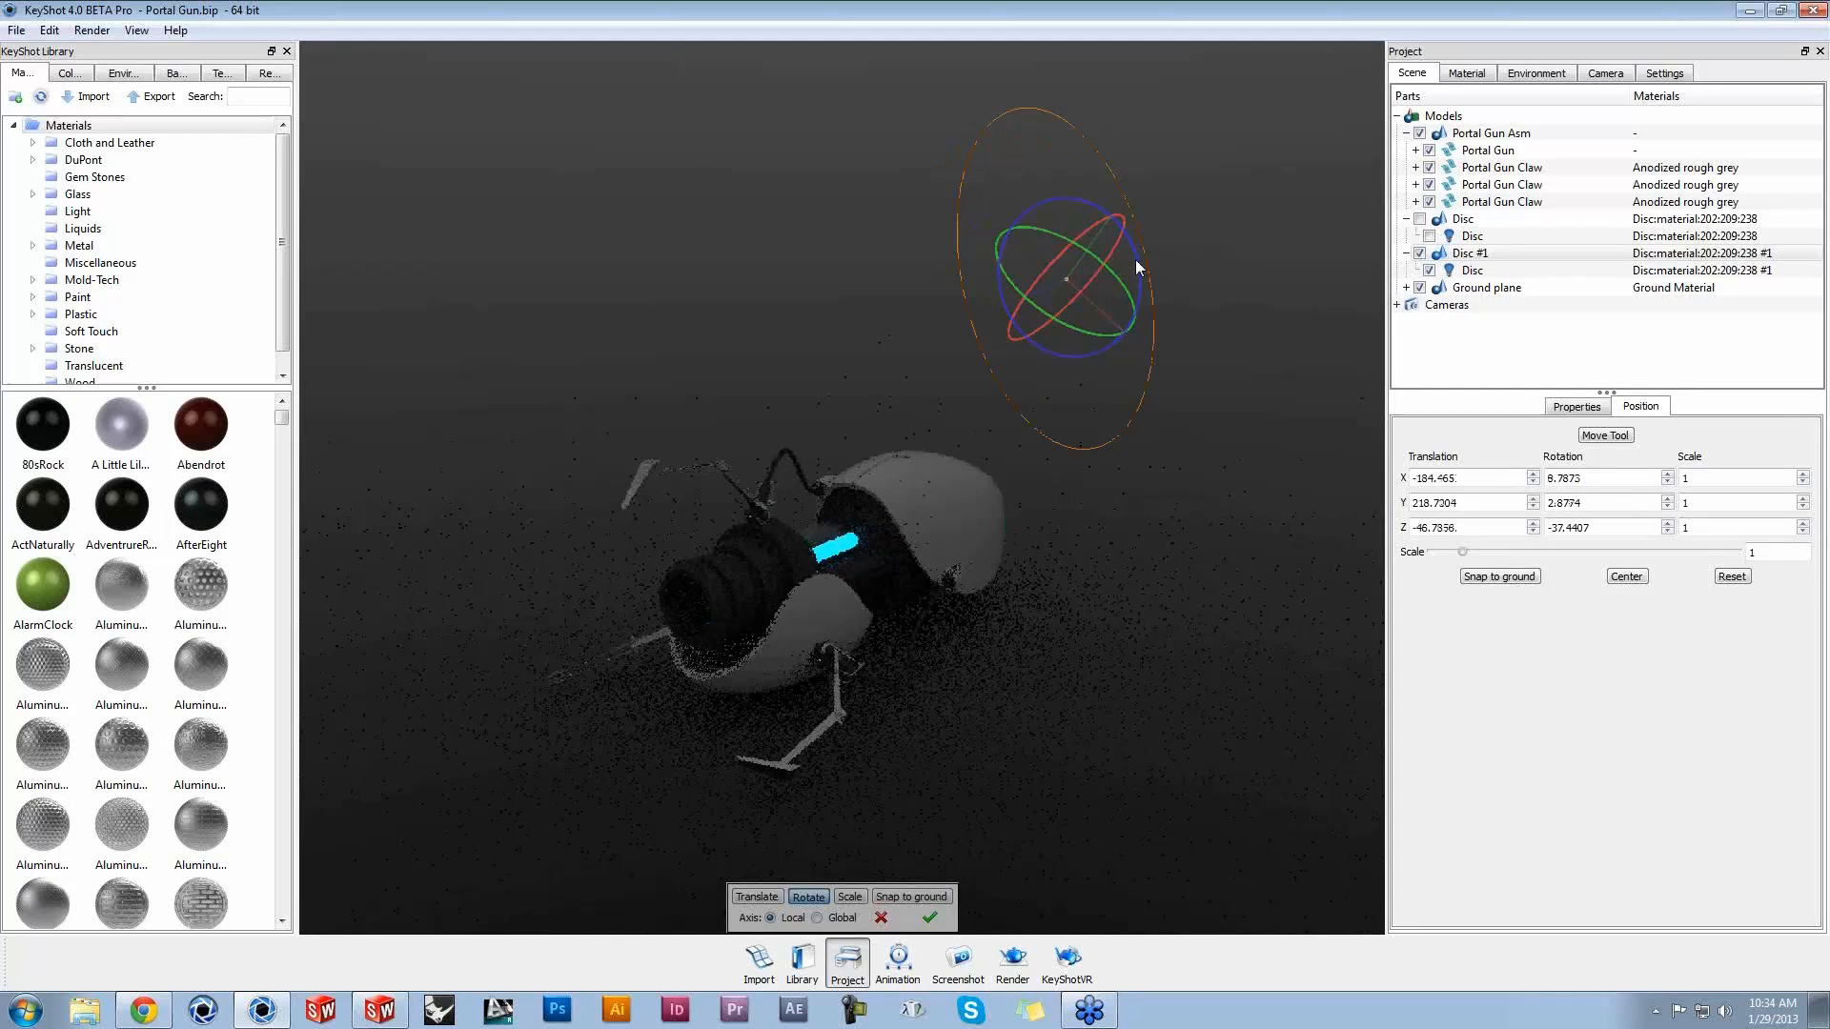
{"action": "left_click", "coordinate": [931, 913]}
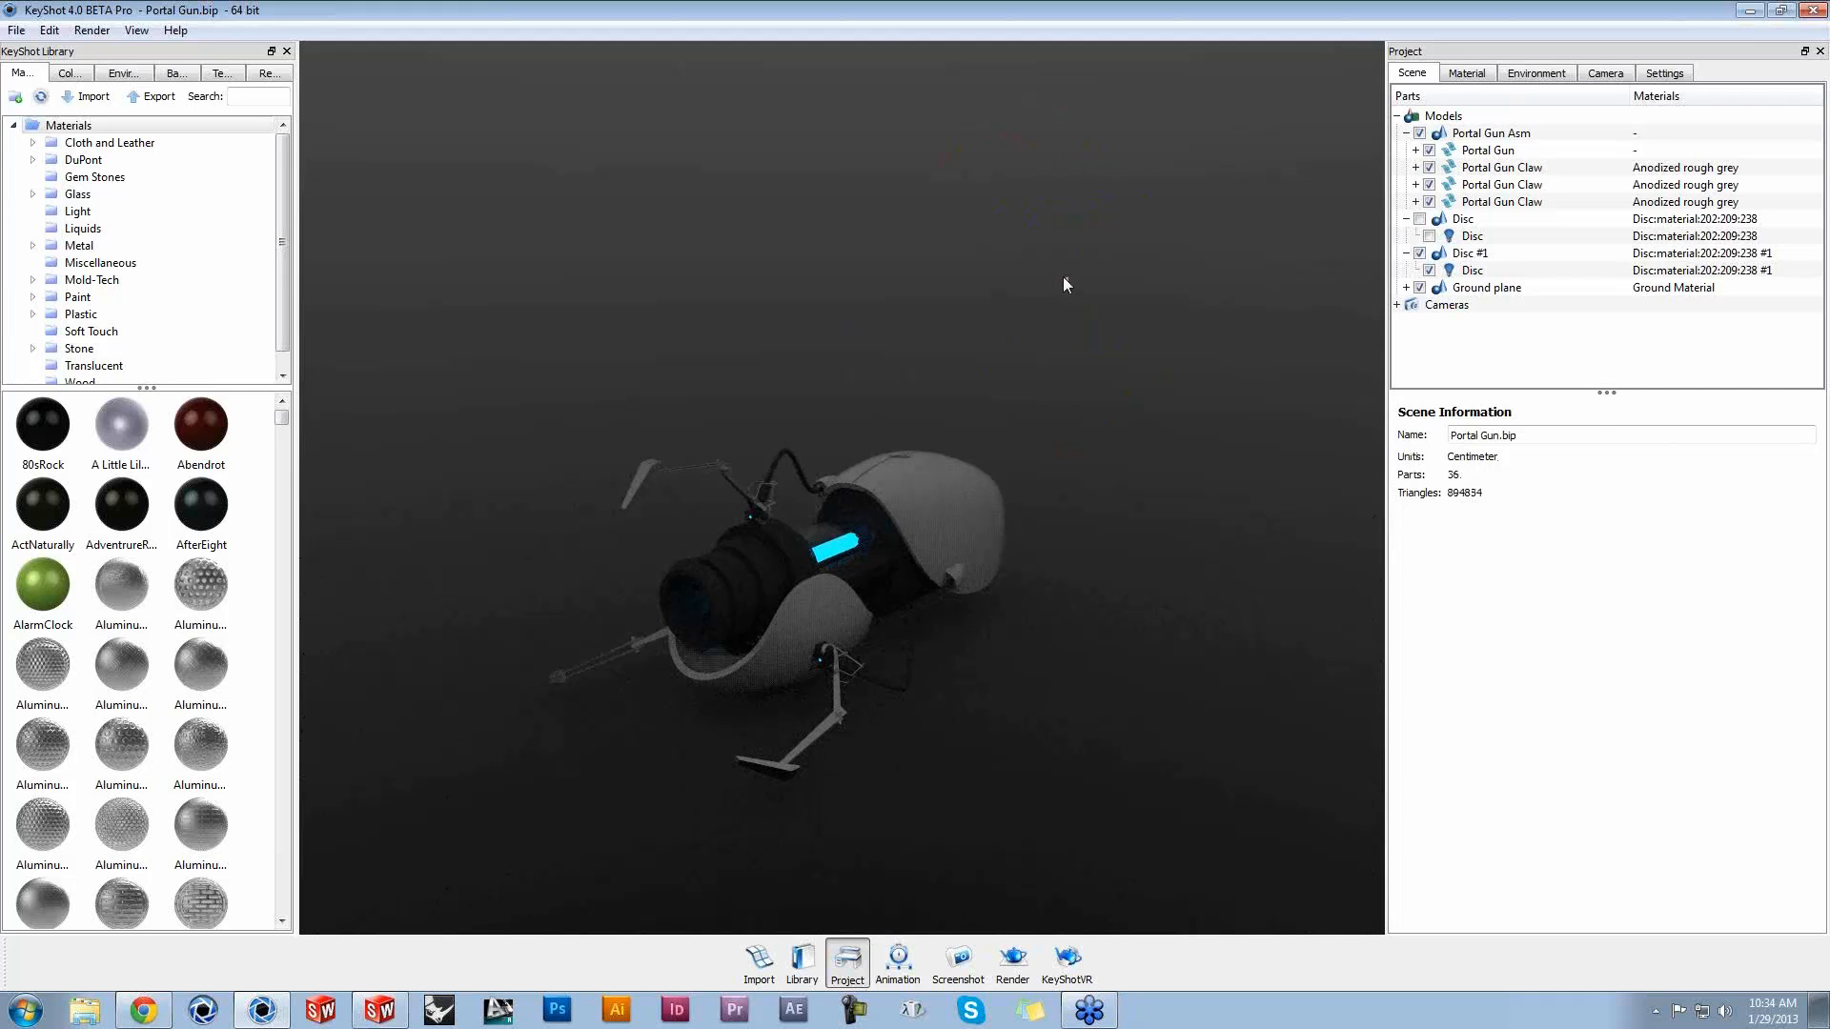
Step: Select the ground plane in the scene tree, bring its full extent into view, and apply the _3EQ9715_Panorama environment
{"action": "left_click_drag", "start_coordinate": [1258, 511], "coordinate": [1111, 495]}
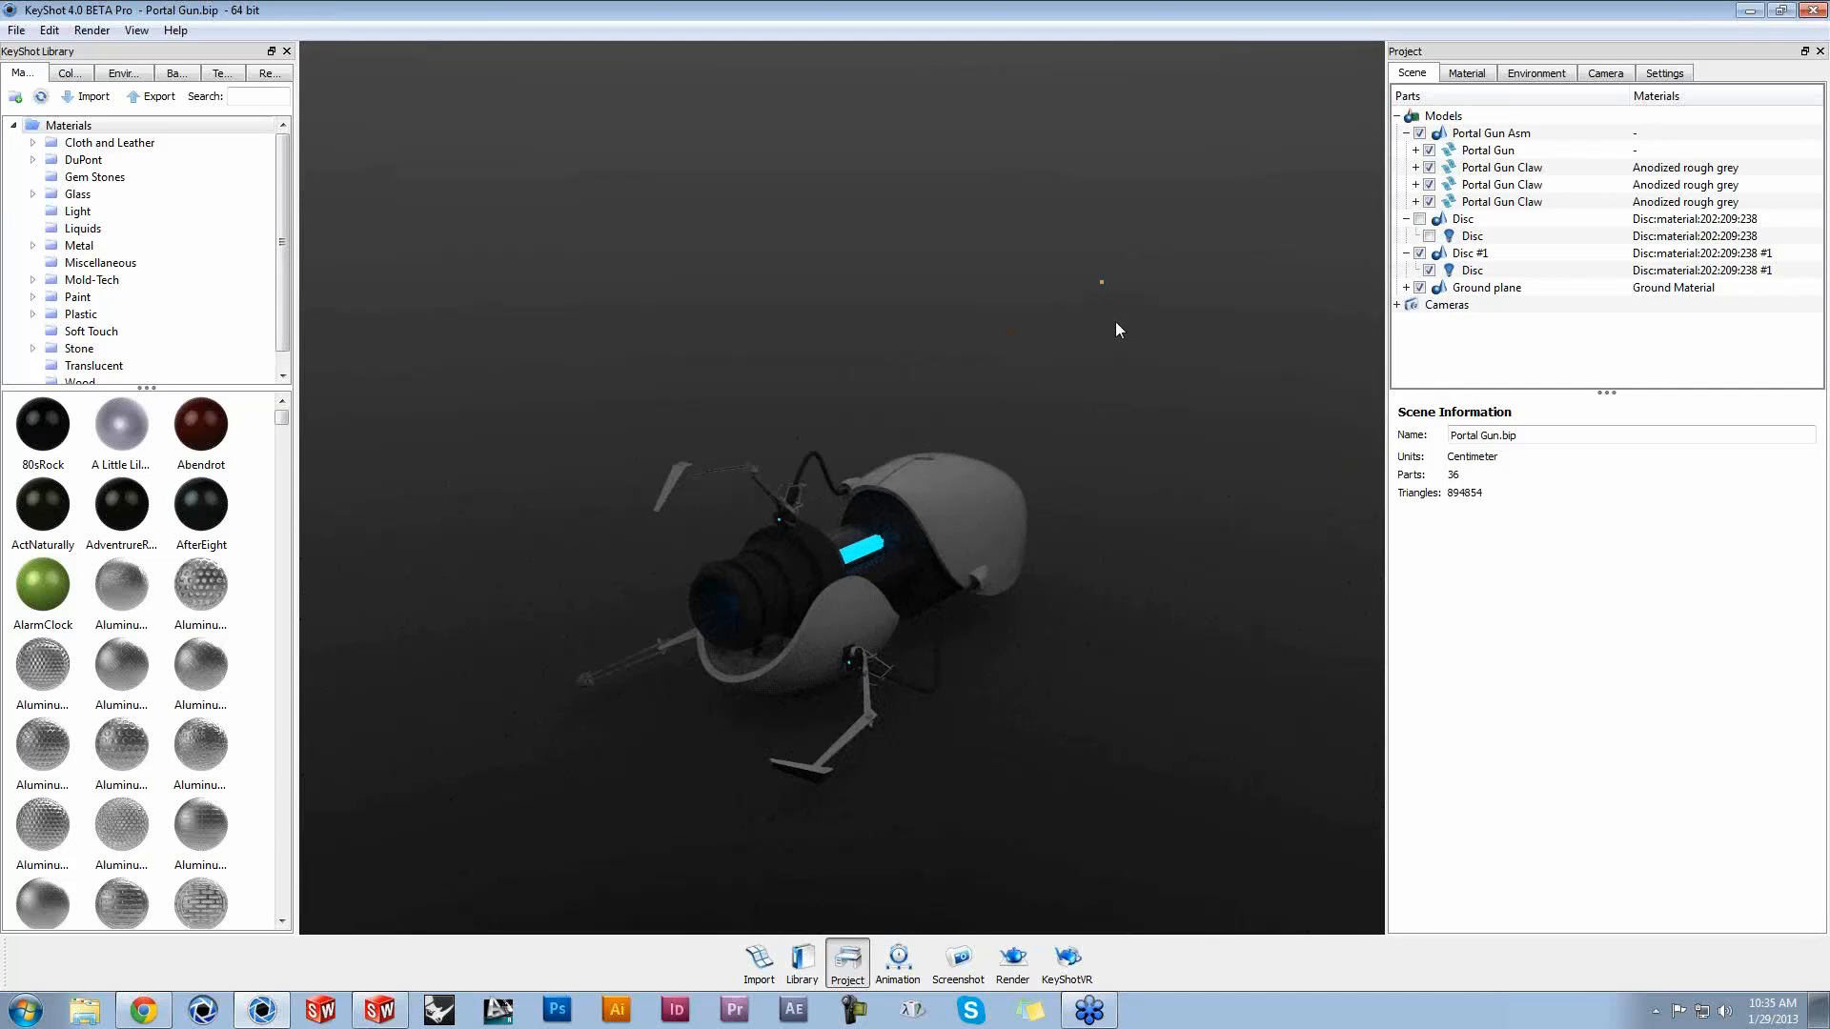
{"action": "left_click", "coordinate": [1487, 287]}
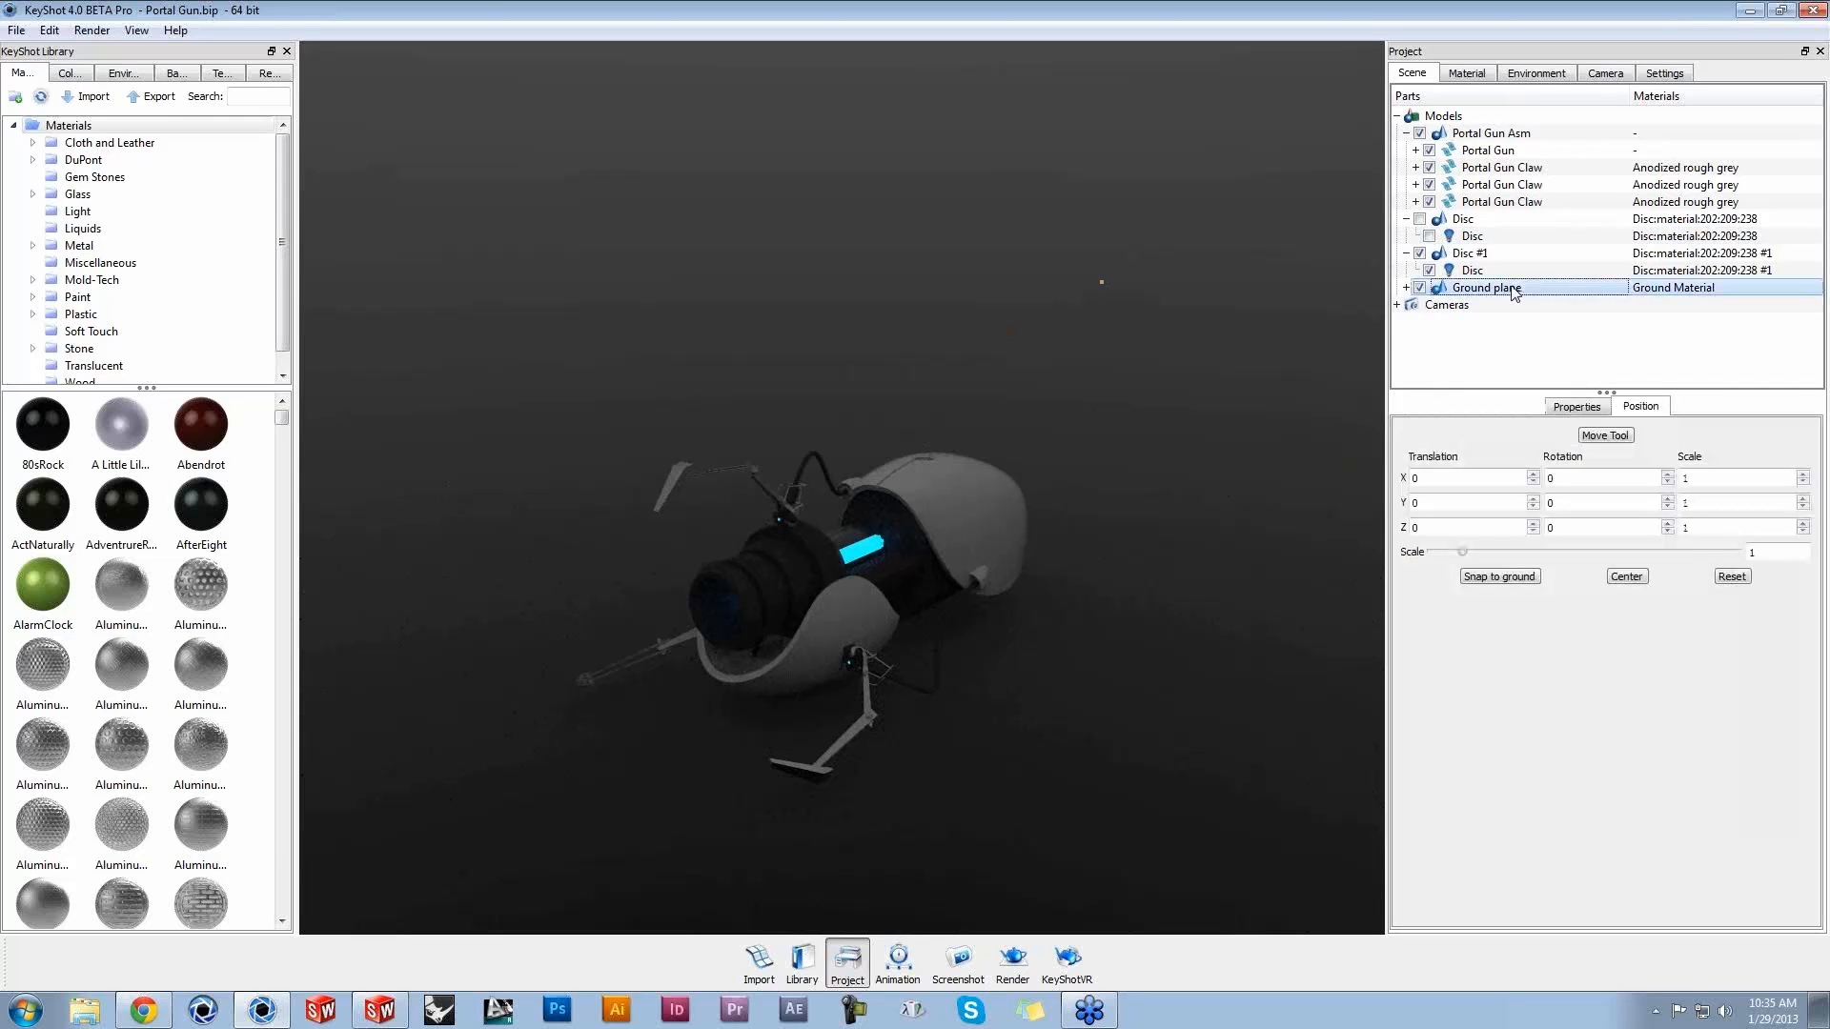
{"action": "scroll", "coordinate": [1139, 657], "scroll_direction": "down", "scroll_amount": 3}
{"action": "scroll", "coordinate": [1096, 646], "scroll_direction": "down", "scroll_amount": 5}
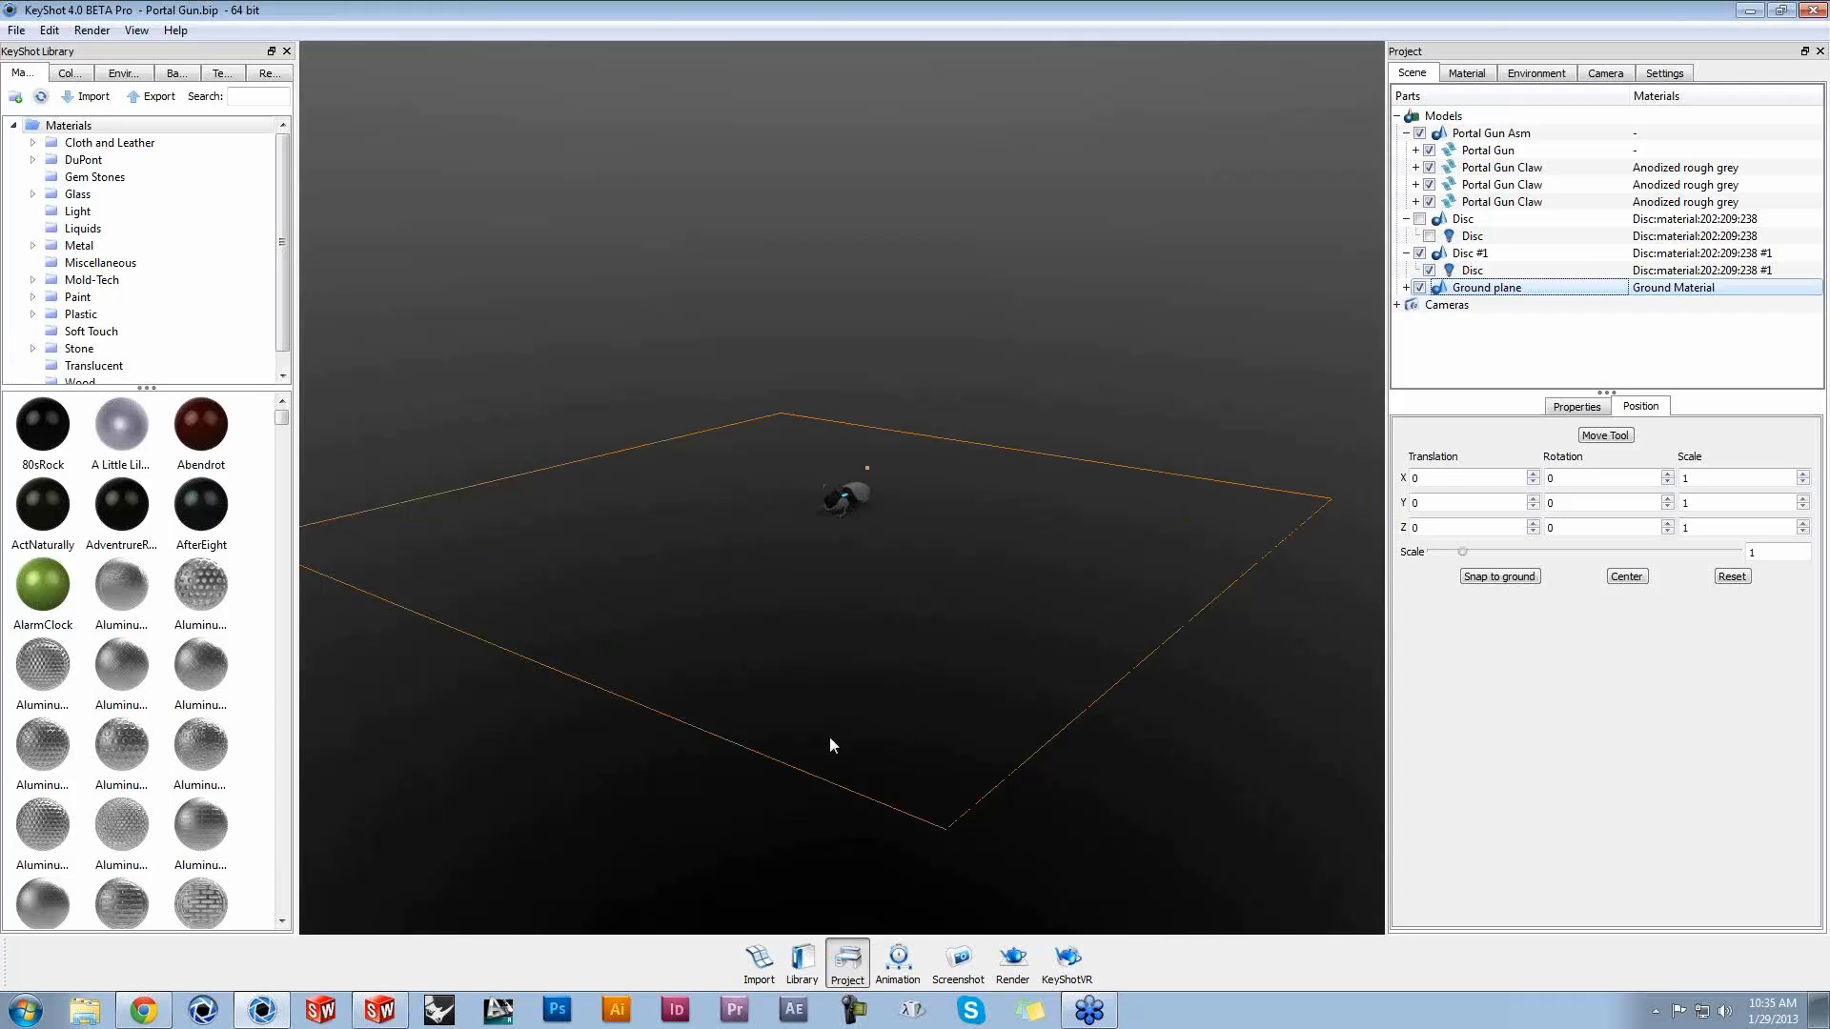
{"action": "left_click_drag", "start_coordinate": [835, 736], "coordinate": [791, 723]}
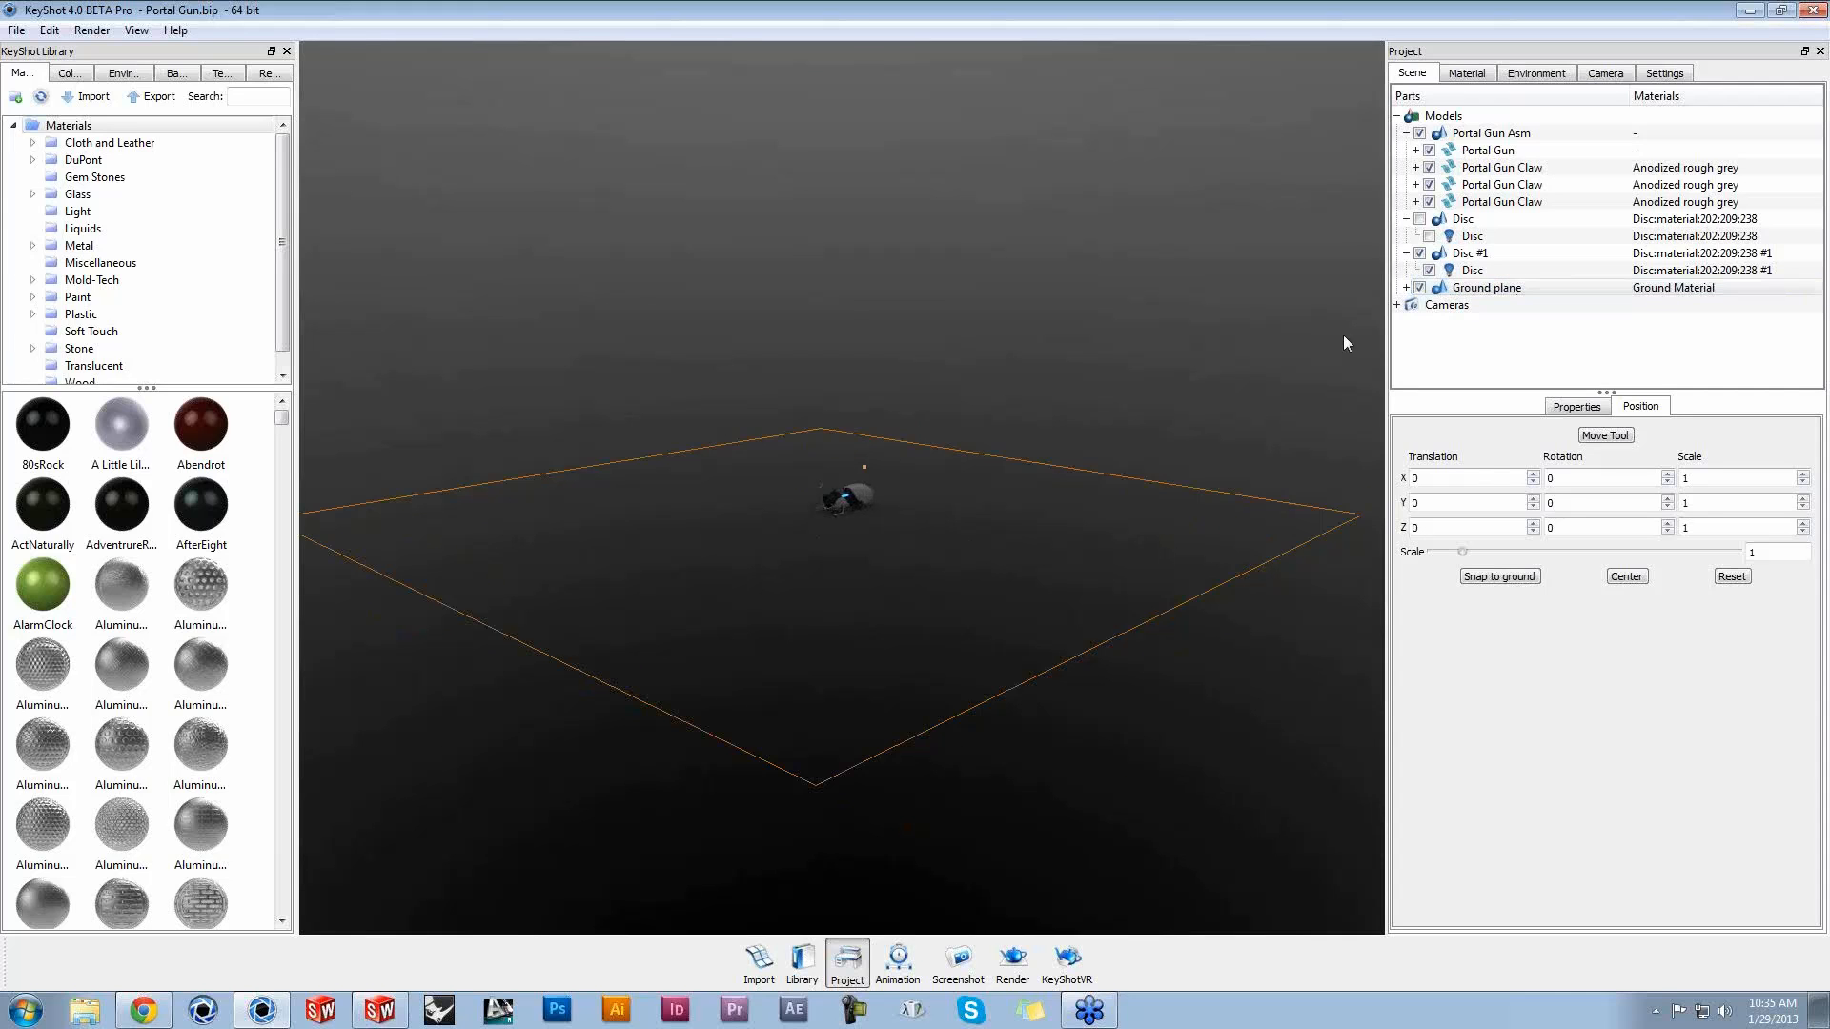
{"action": "left_click", "coordinate": [139, 74]}
{"action": "left_click_drag", "start_coordinate": [55, 441], "coordinate": [383, 282]}
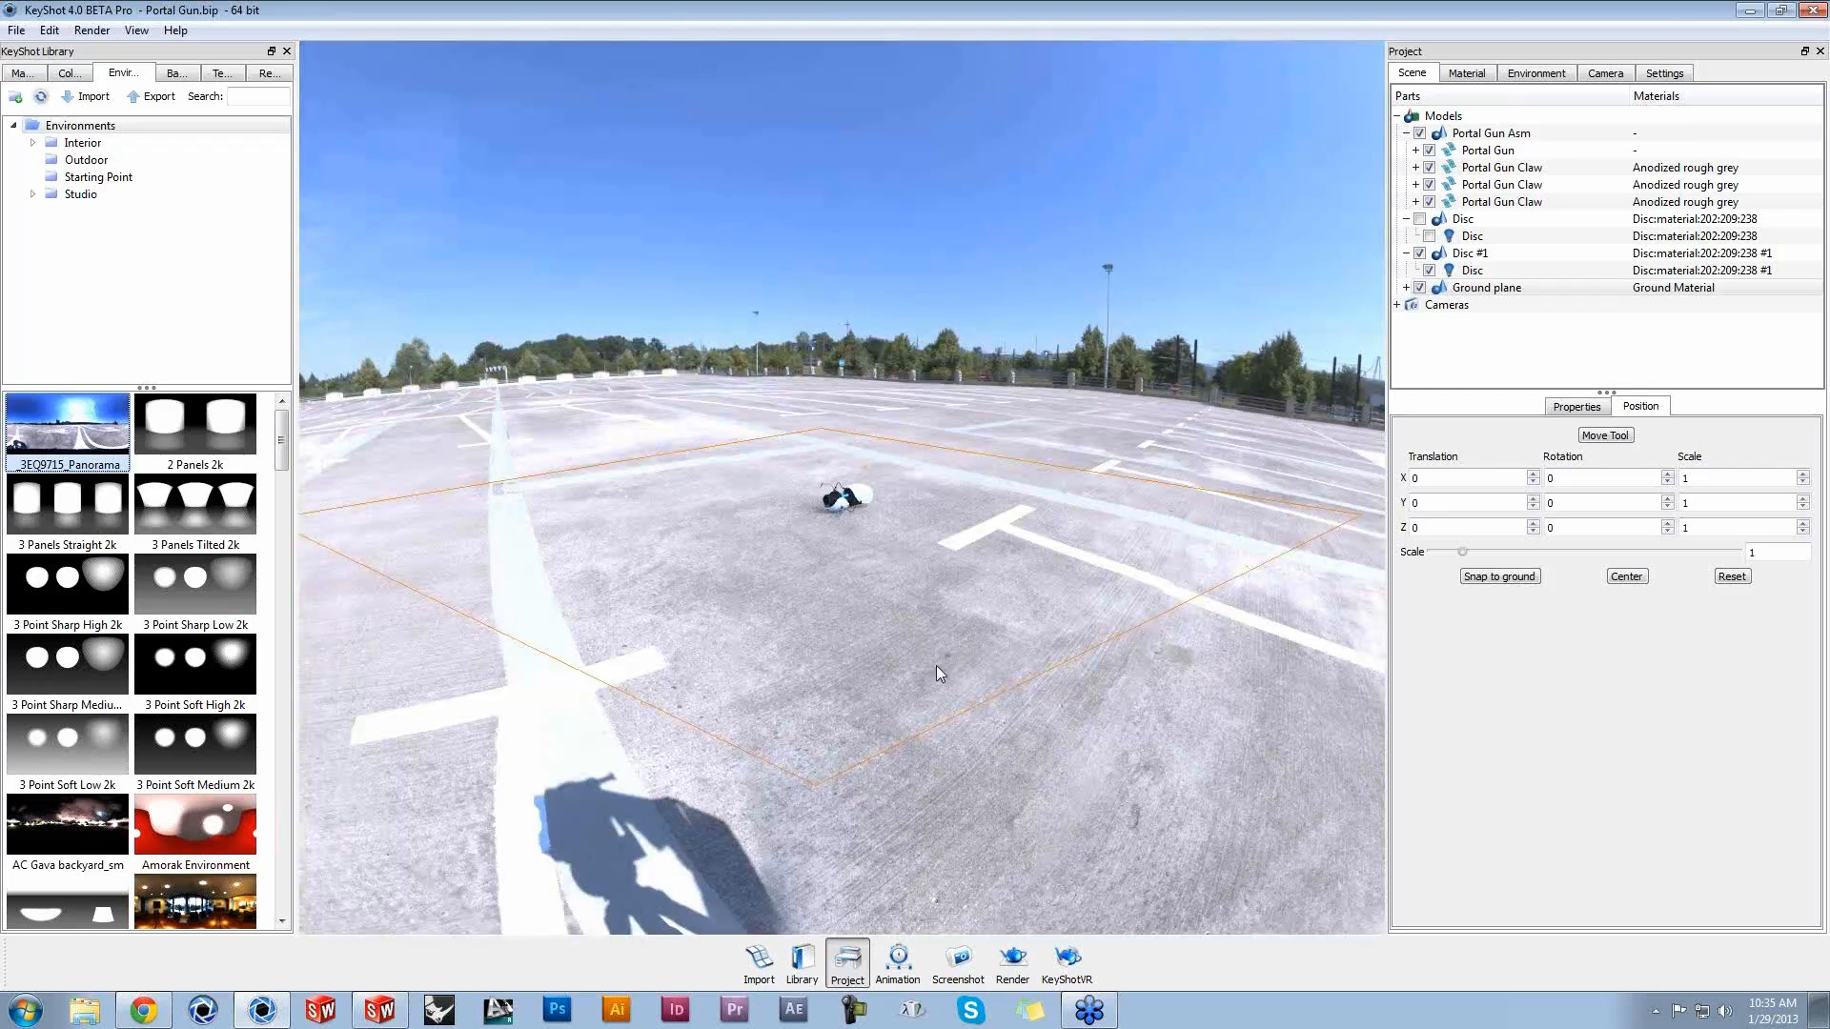
Step: Open the ground plane's material for editing, keep its type as Ground, and enable clipping of geometry below ground
{"action": "left_click_drag", "start_coordinate": [939, 644], "coordinate": [993, 699]}
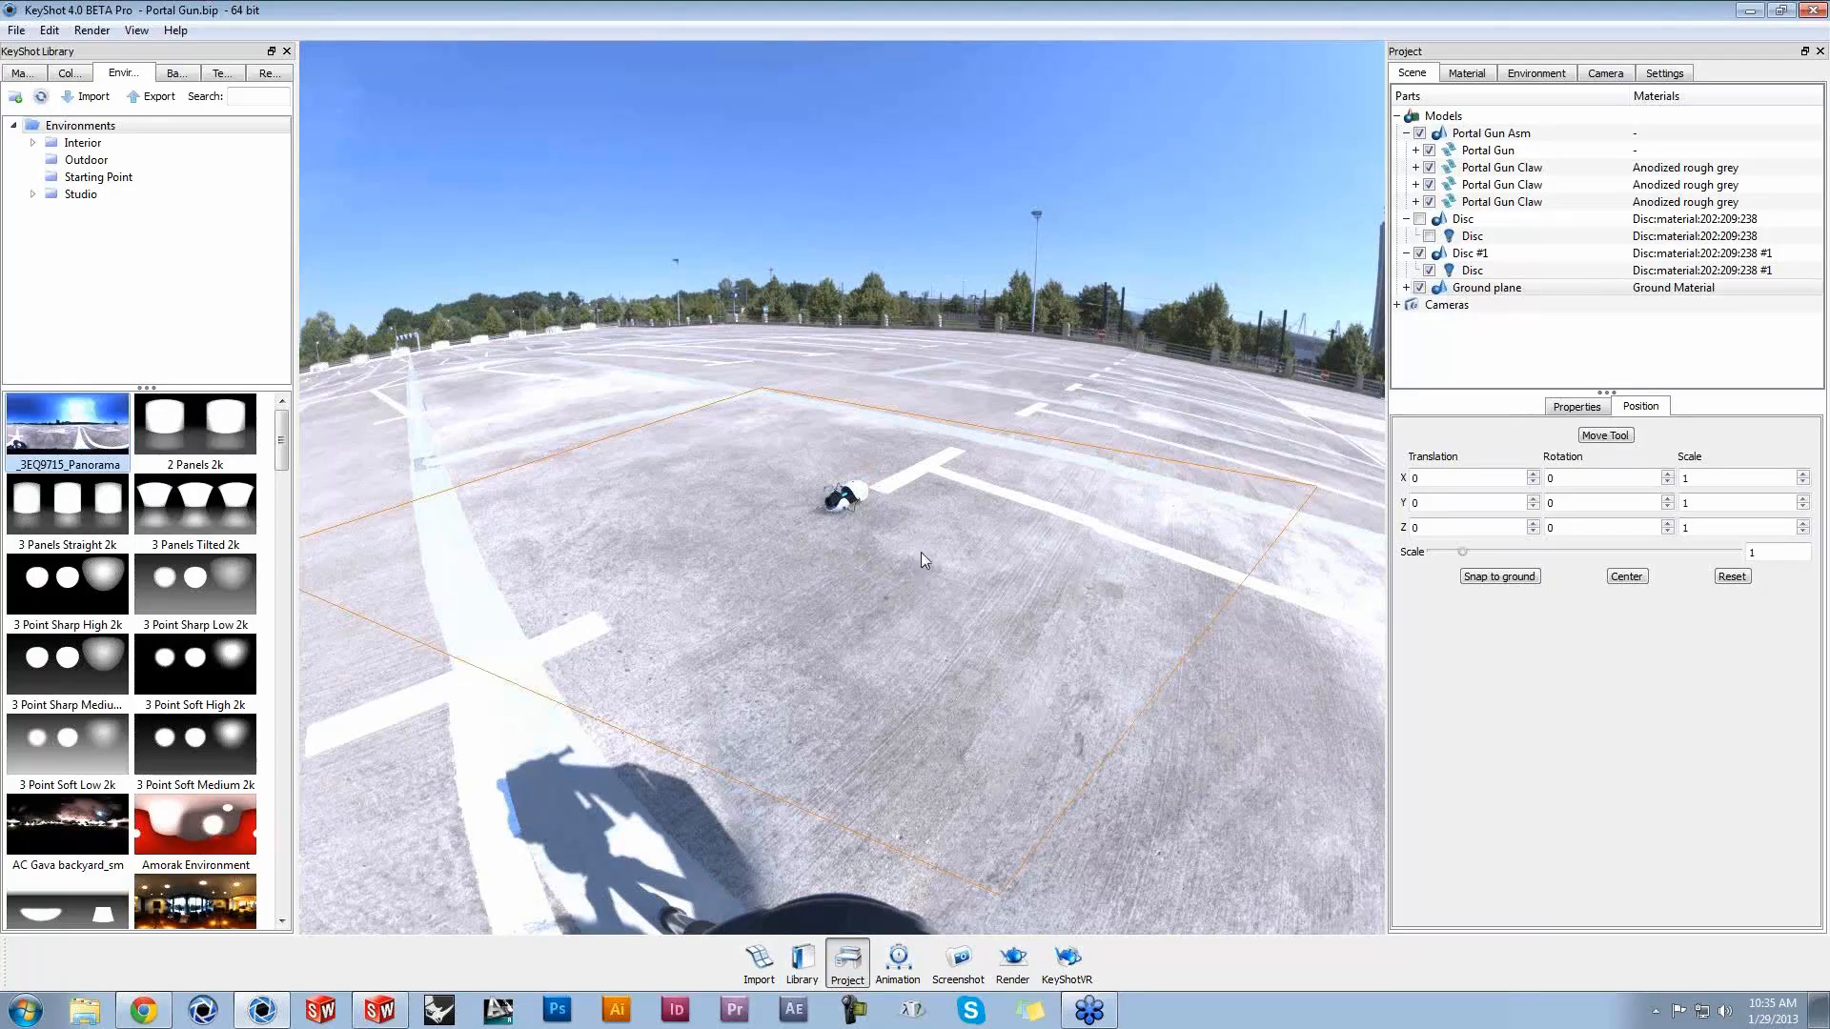
{"action": "scroll", "coordinate": [912, 505], "scroll_direction": "up", "scroll_amount": 5}
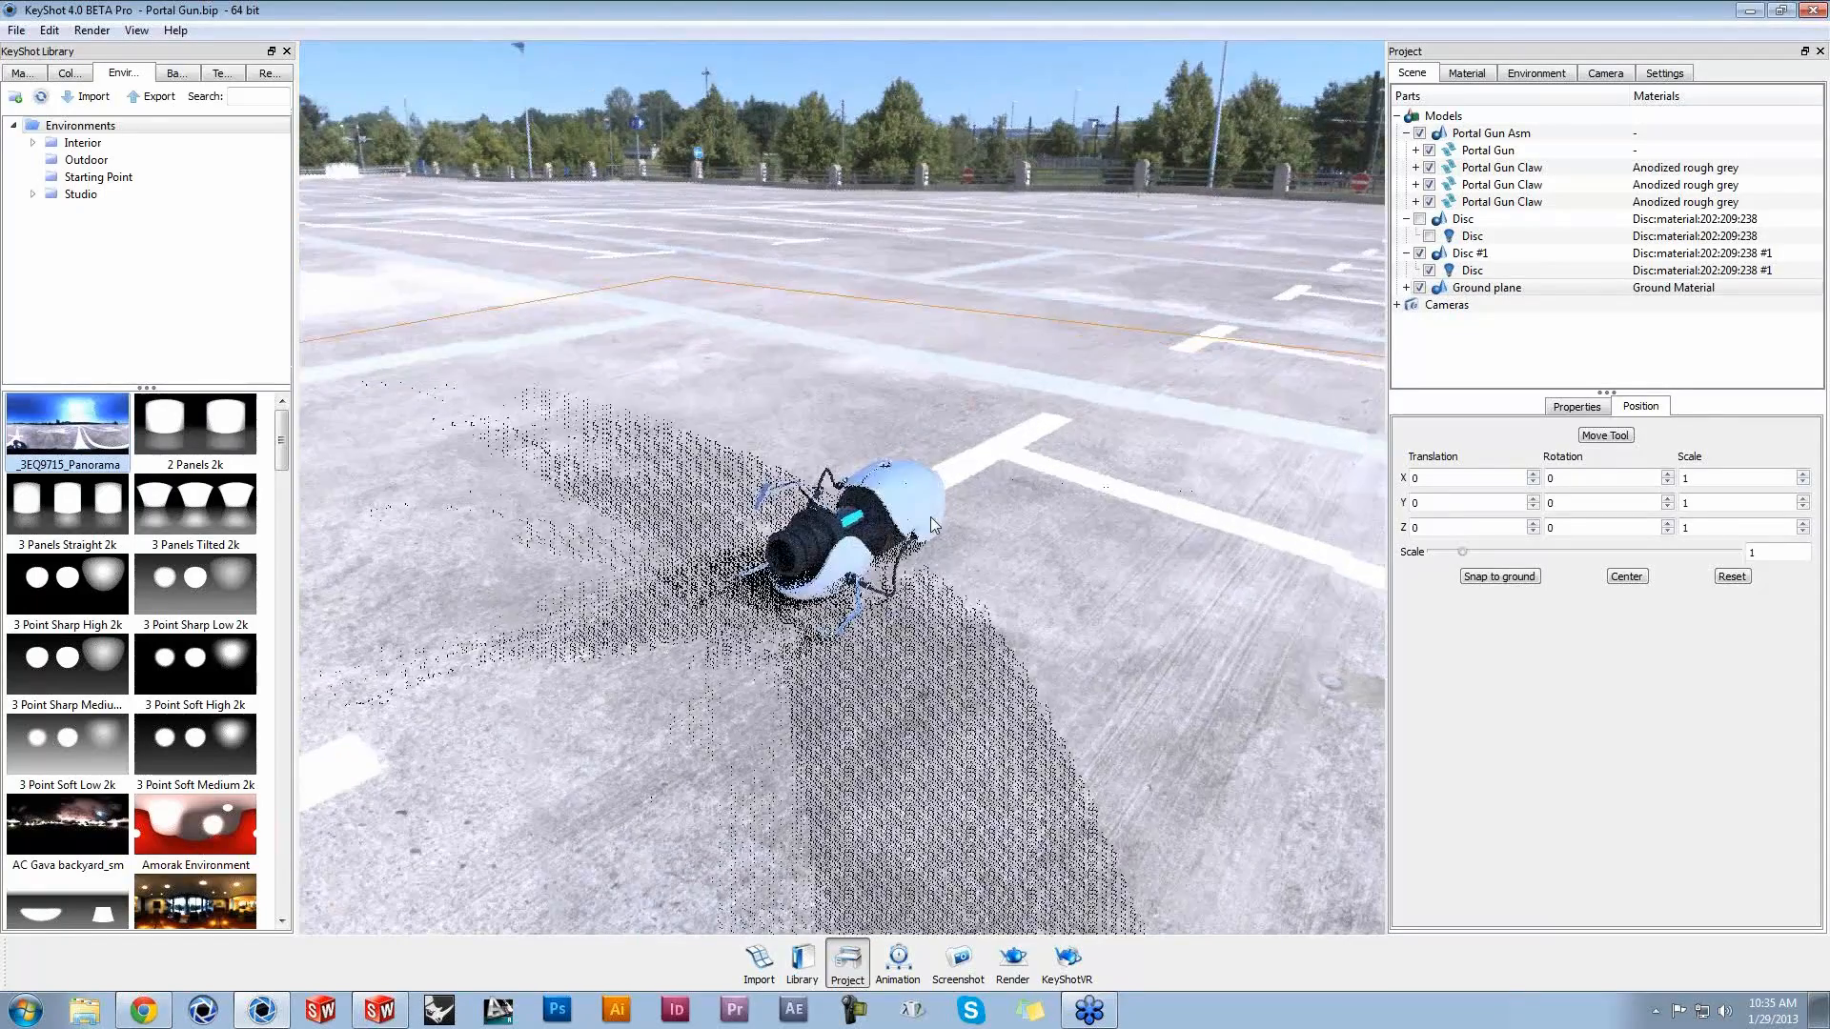
{"action": "left_click_drag", "start_coordinate": [1090, 654], "coordinate": [1220, 566]}
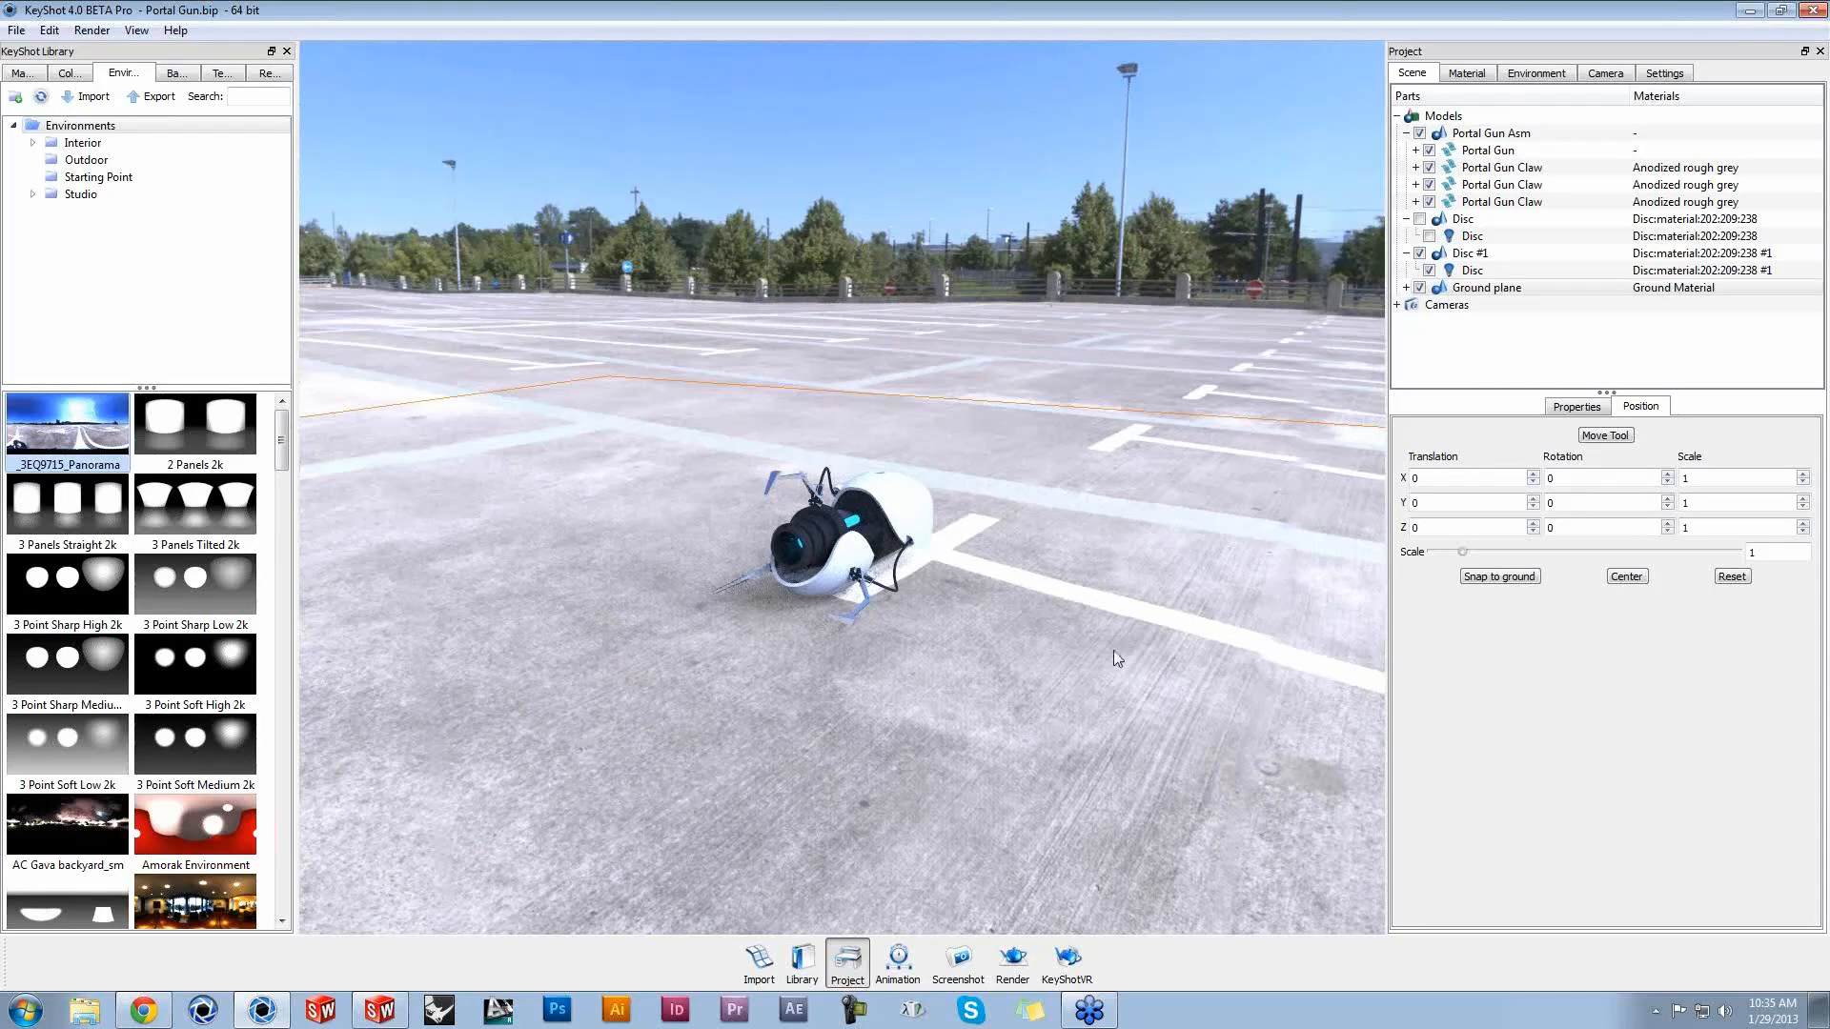
{"action": "left_click_drag", "start_coordinate": [1044, 701], "coordinate": [1058, 772]}
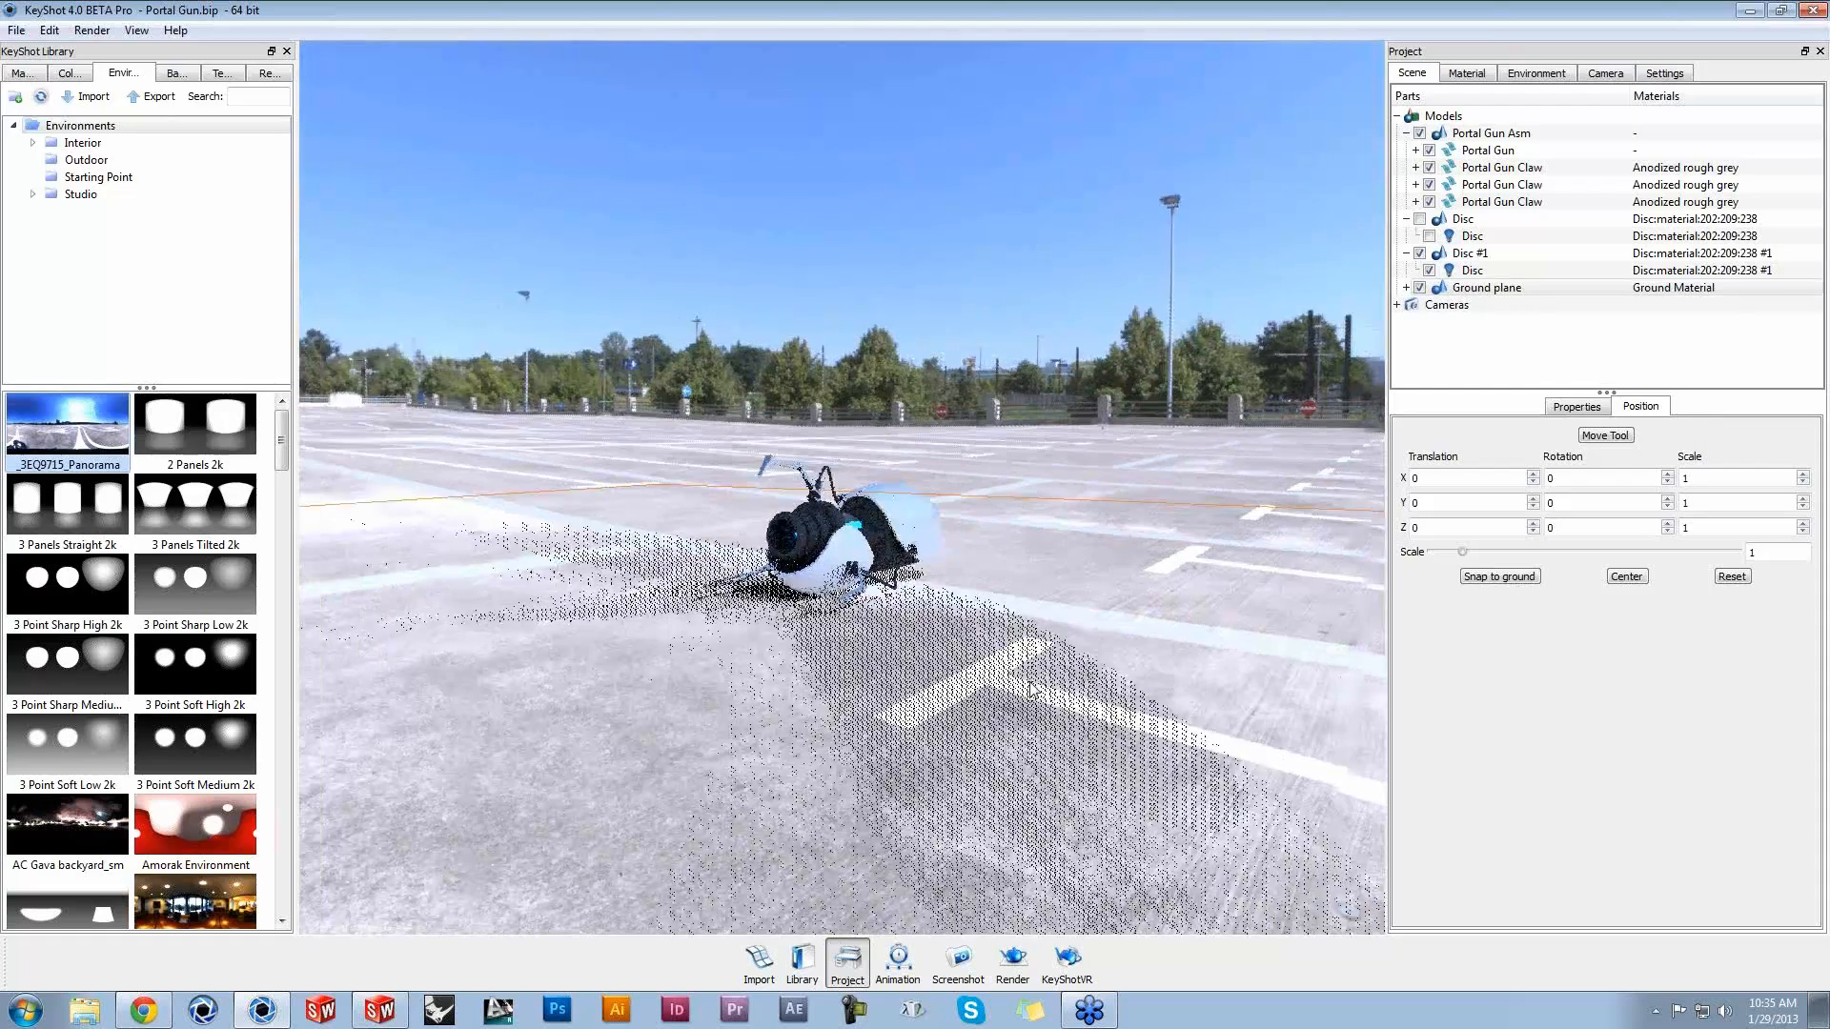
{"action": "right_click", "coordinate": [1463, 291]}
{"action": "left_click", "coordinate": [1525, 374]}
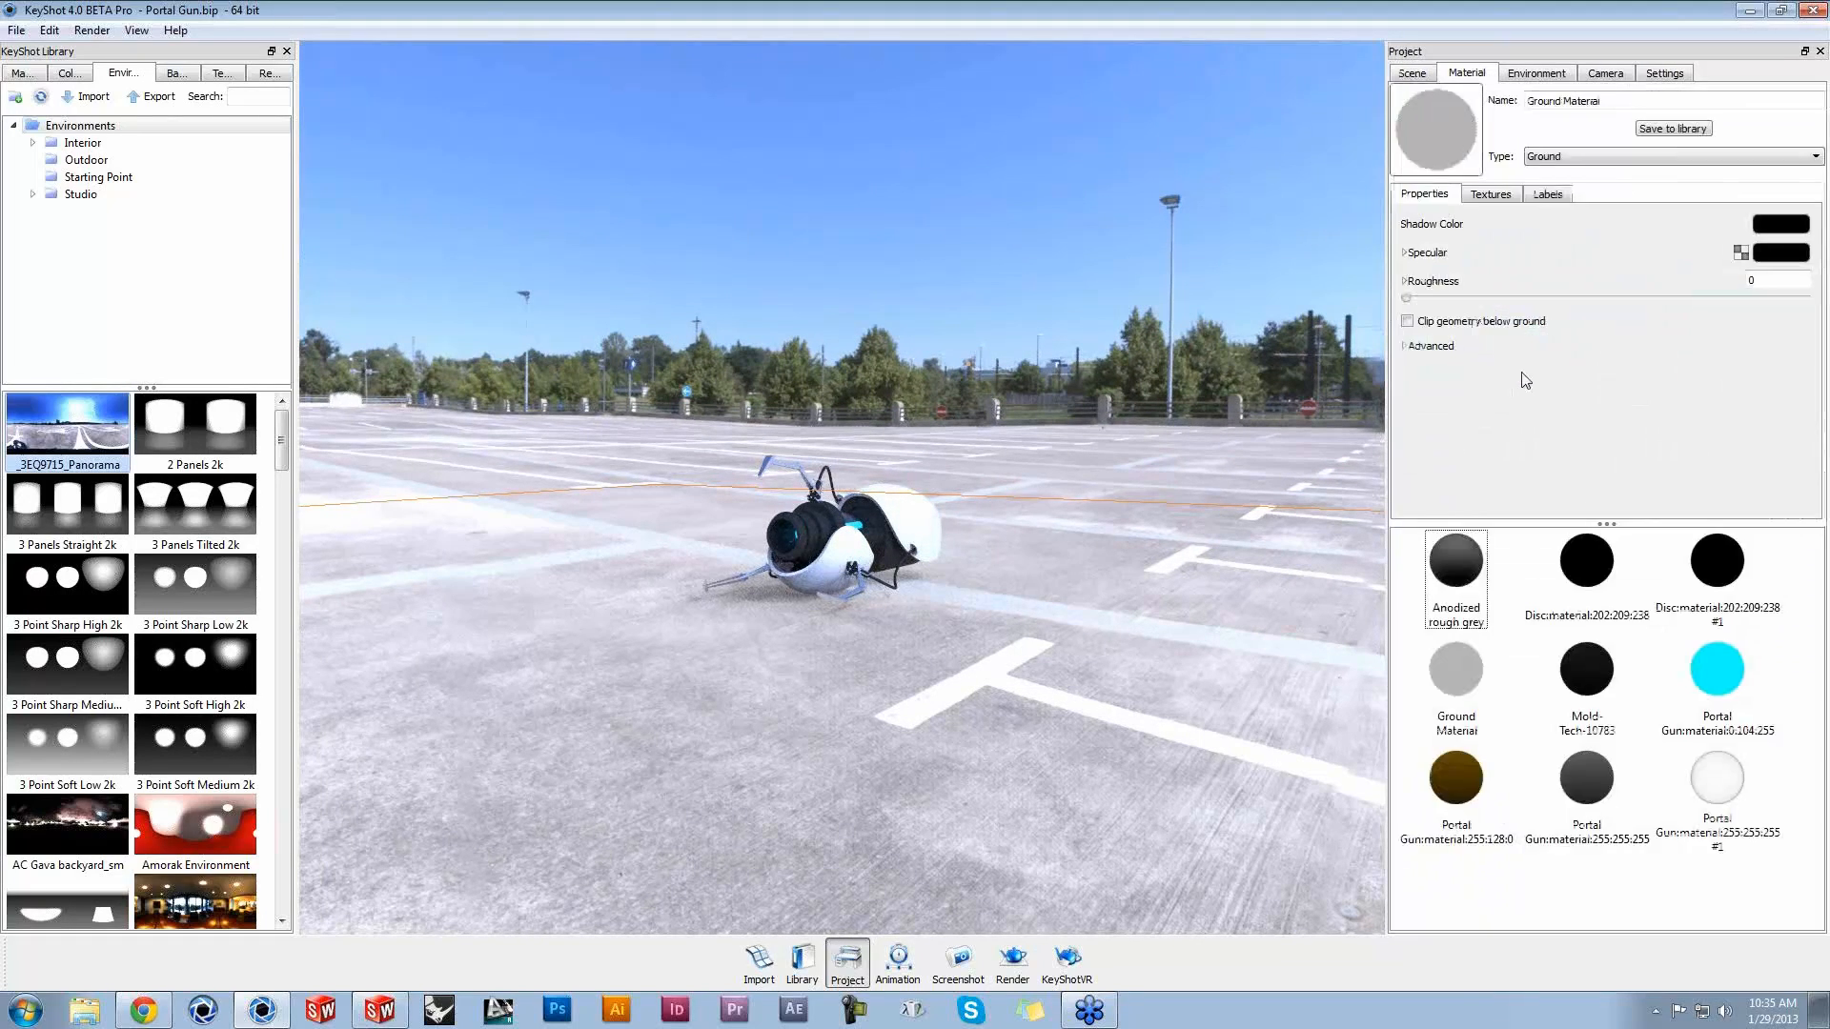
{"action": "left_click", "coordinate": [1560, 160]}
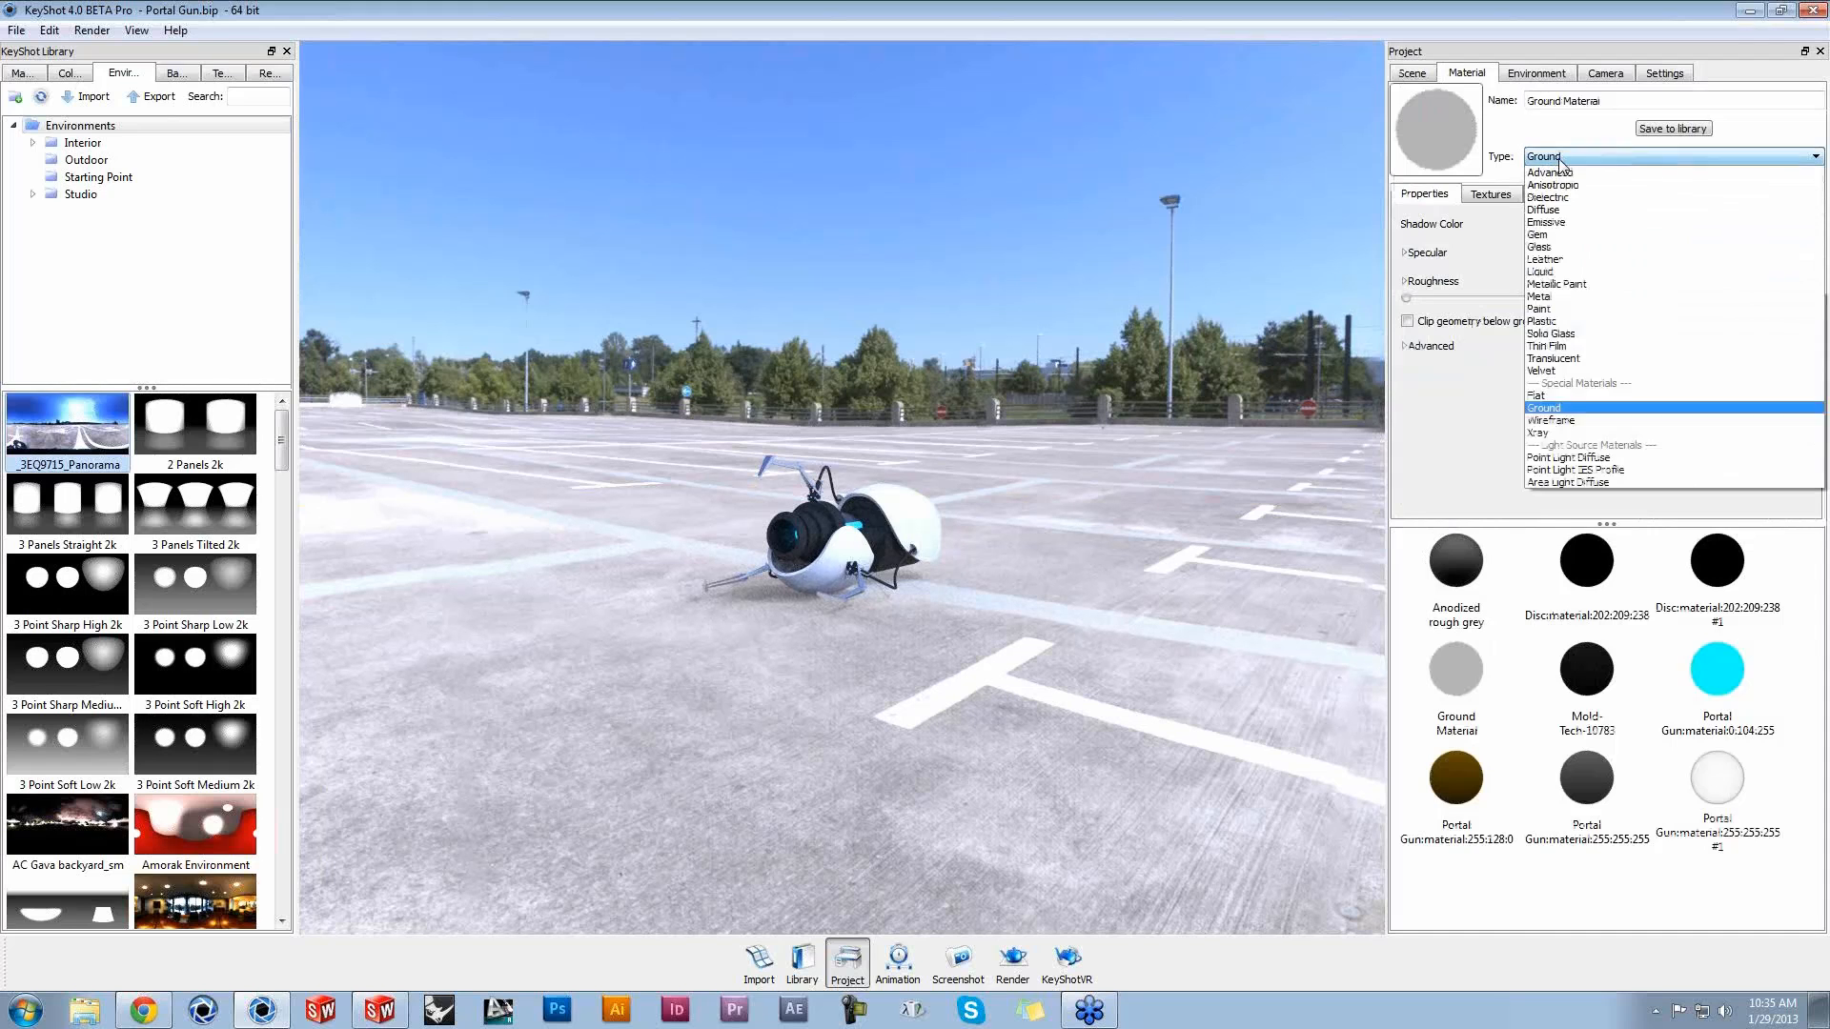
{"action": "left_click", "coordinate": [1563, 409]}
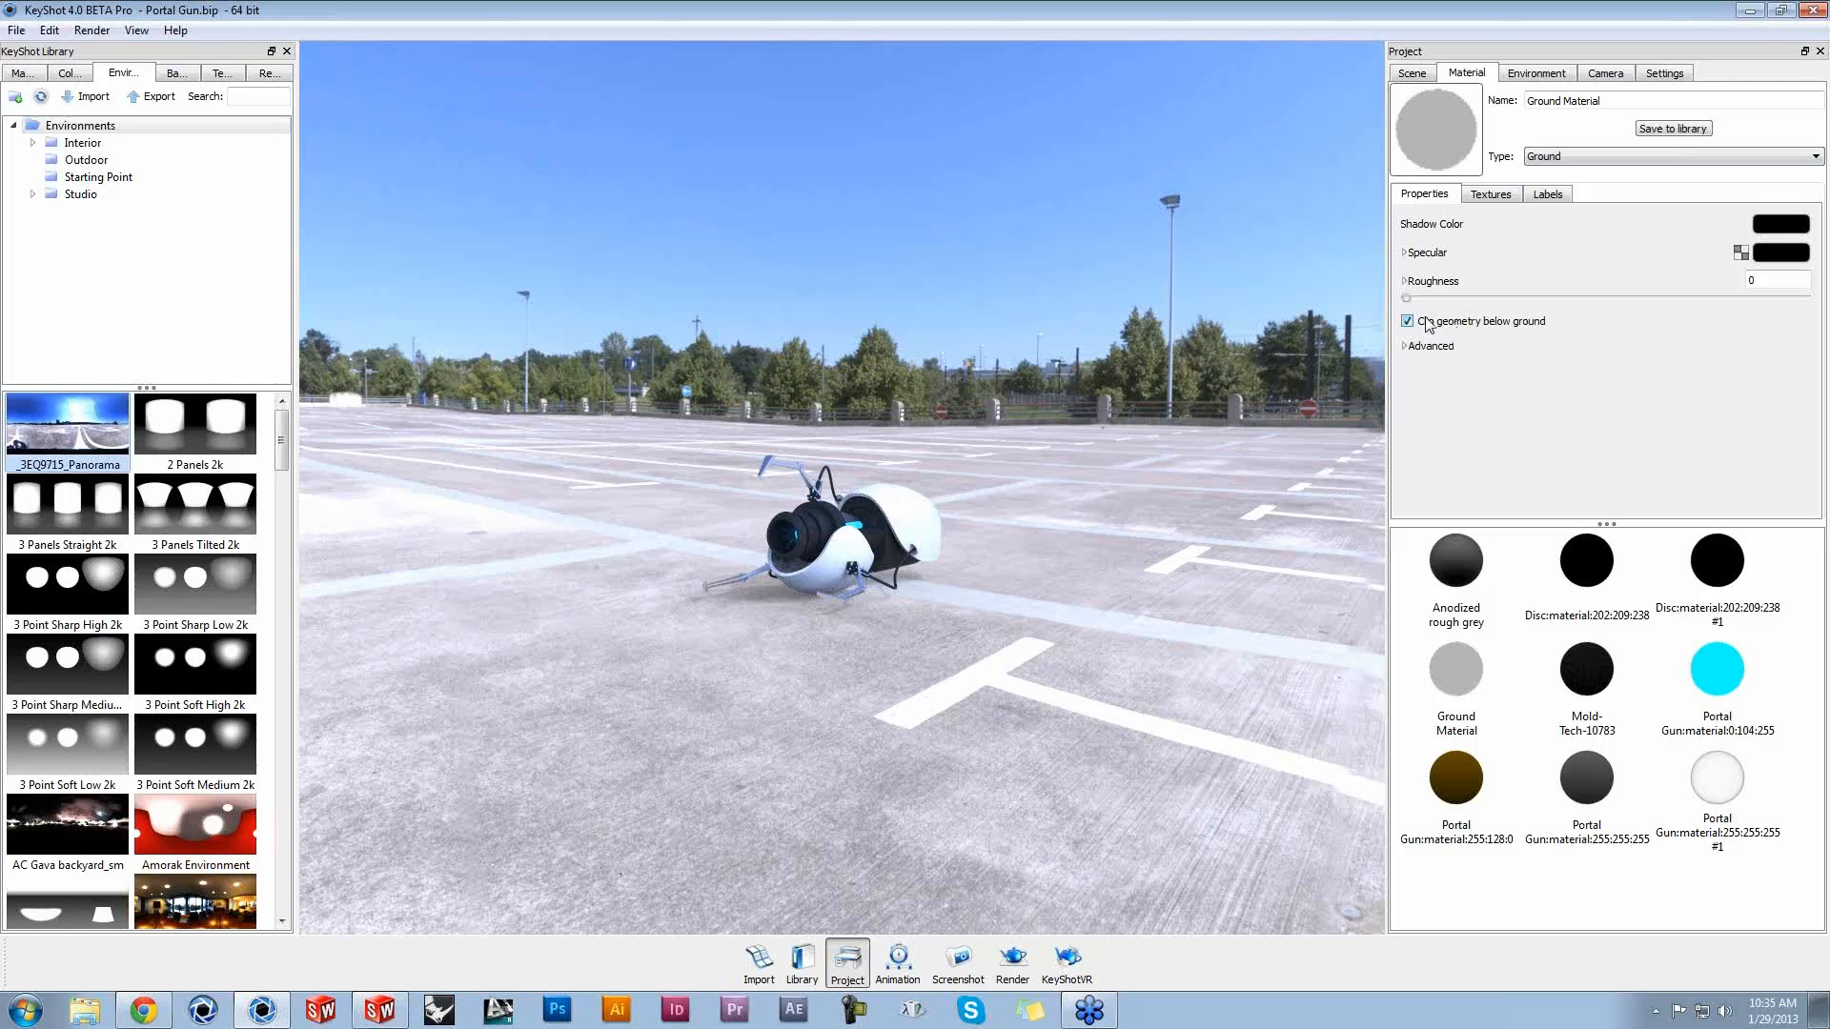
Step: Lower the Portal Gun Asm model with the move tool to about -13.29 in Y and accept the transform
{"action": "left_click", "coordinate": [1413, 73]}
{"action": "left_click", "coordinate": [1484, 136]}
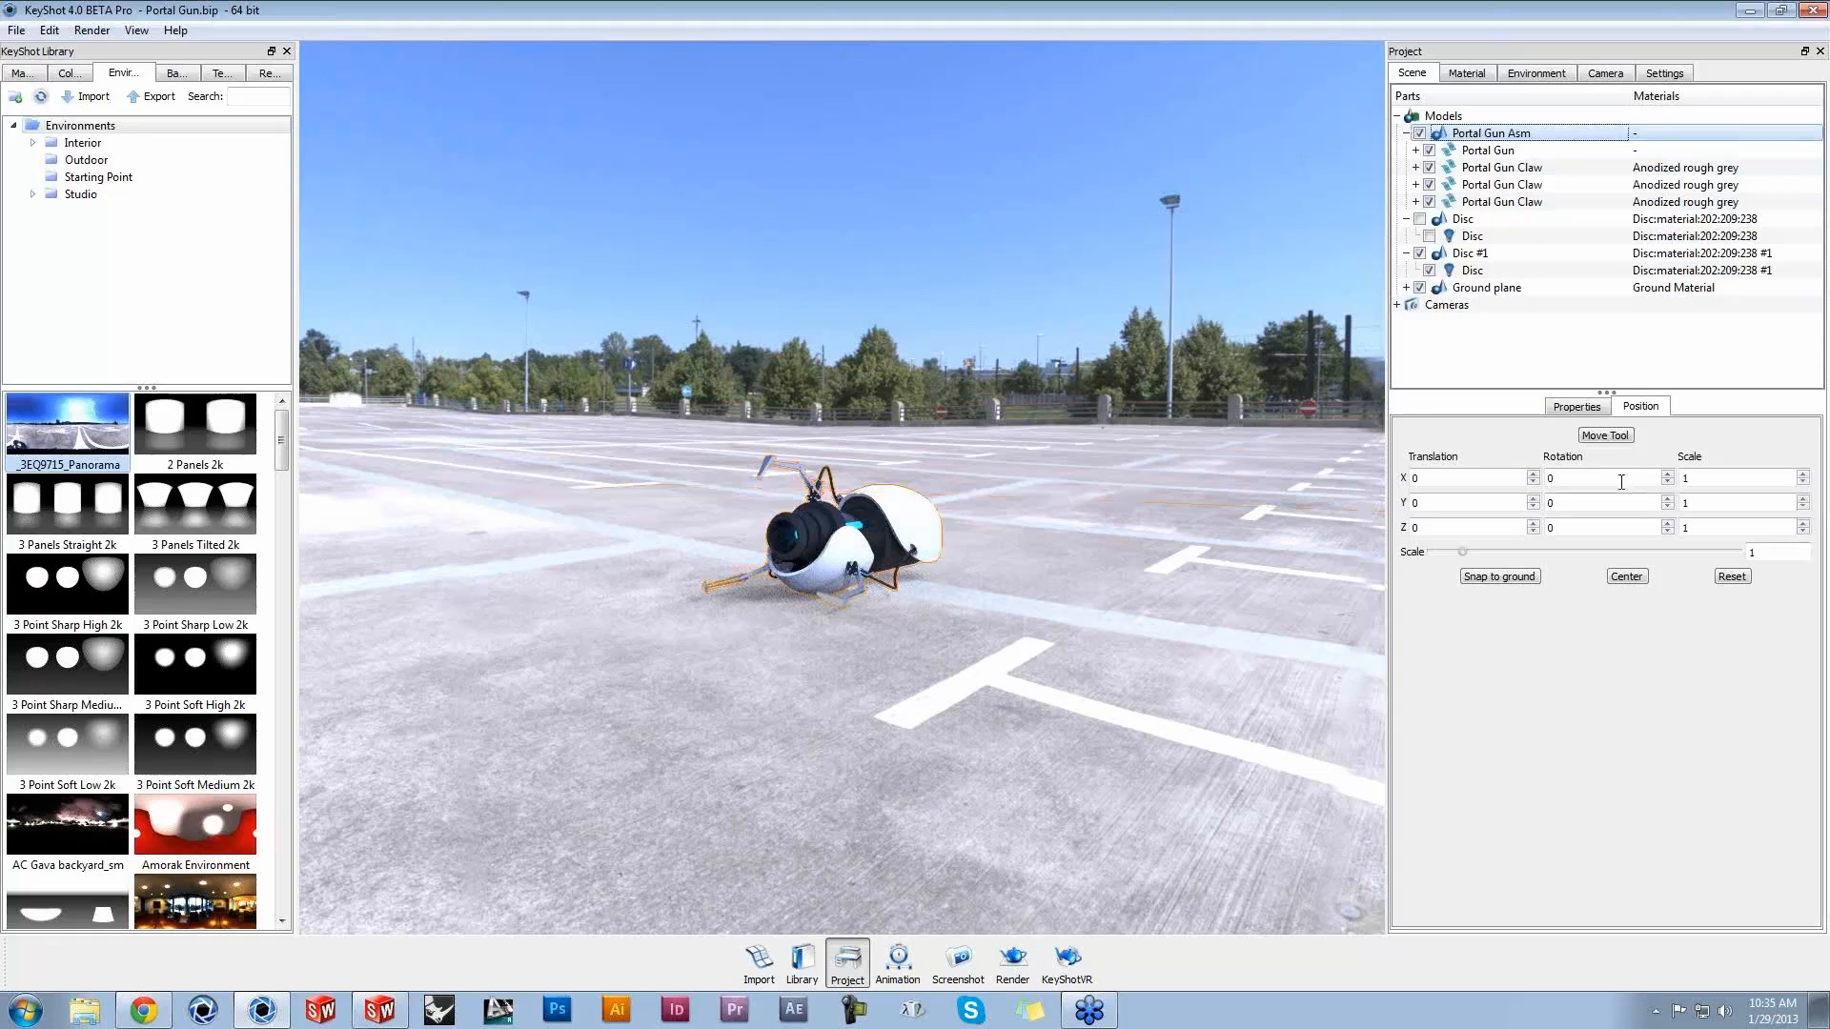
{"action": "left_click", "coordinate": [1605, 436]}
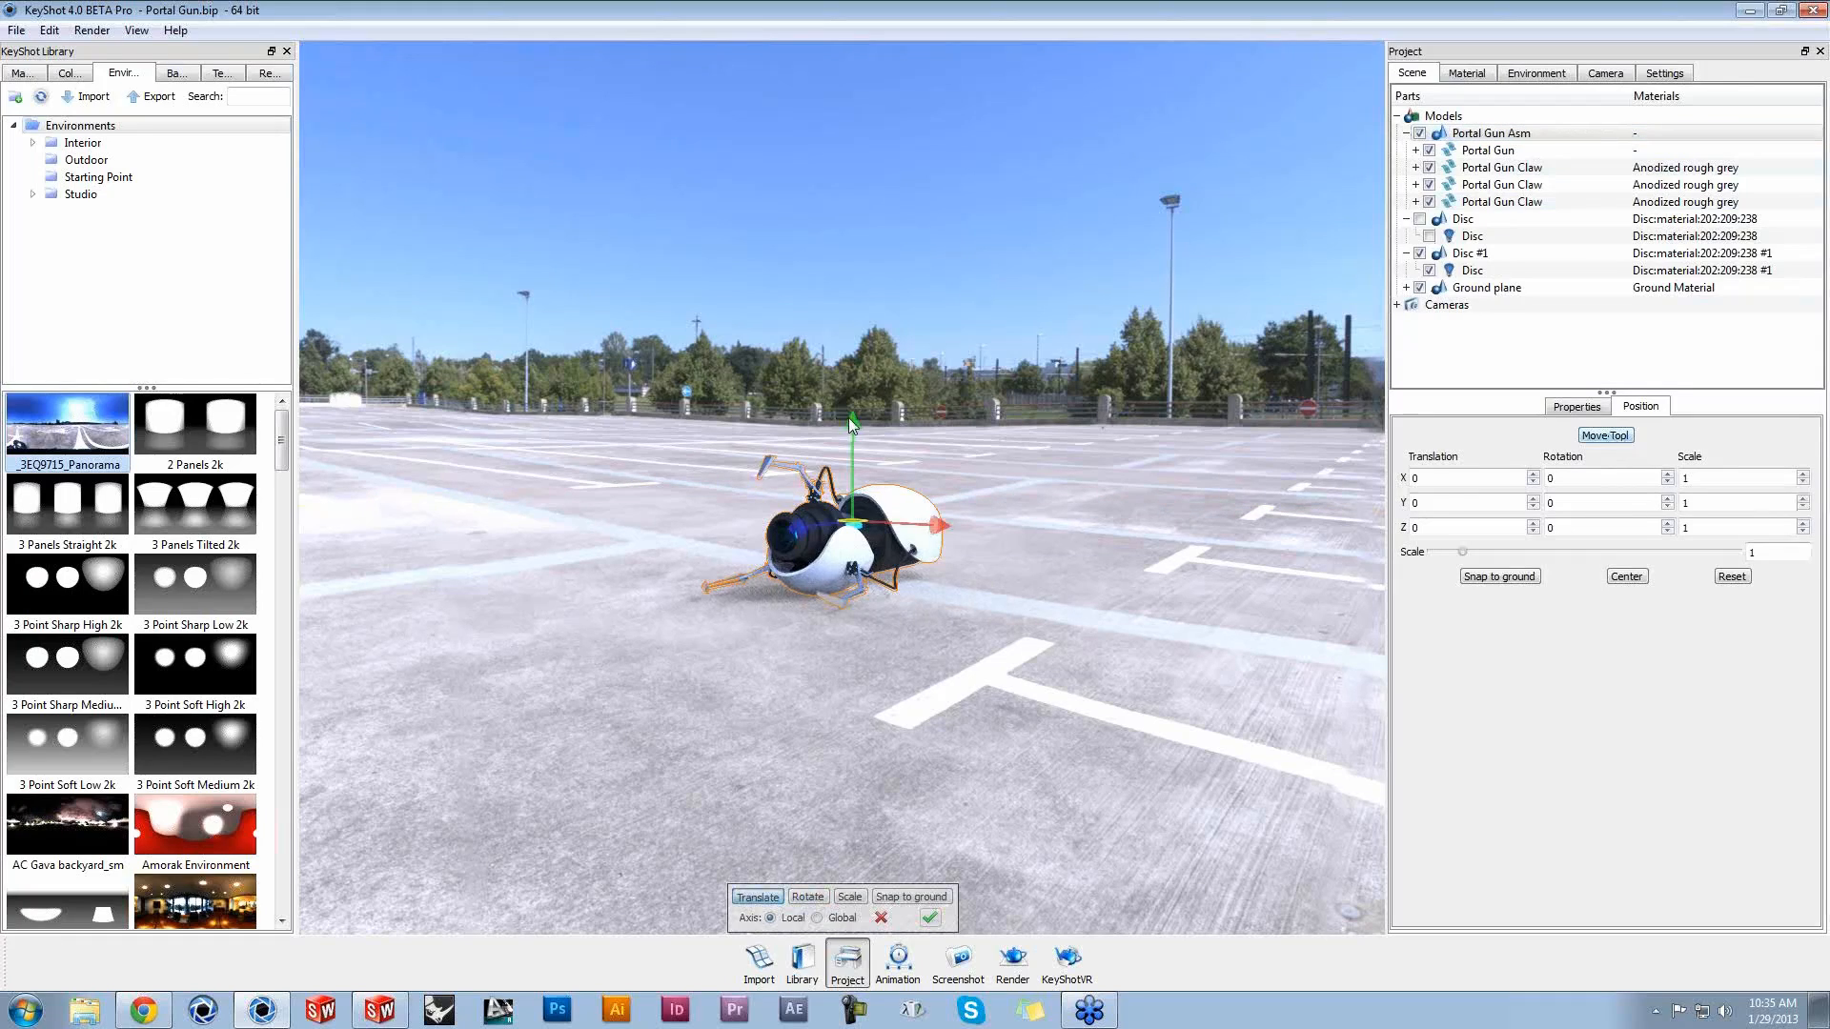
{"action": "left_click_drag", "start_coordinate": [849, 417], "coordinate": [852, 429]}
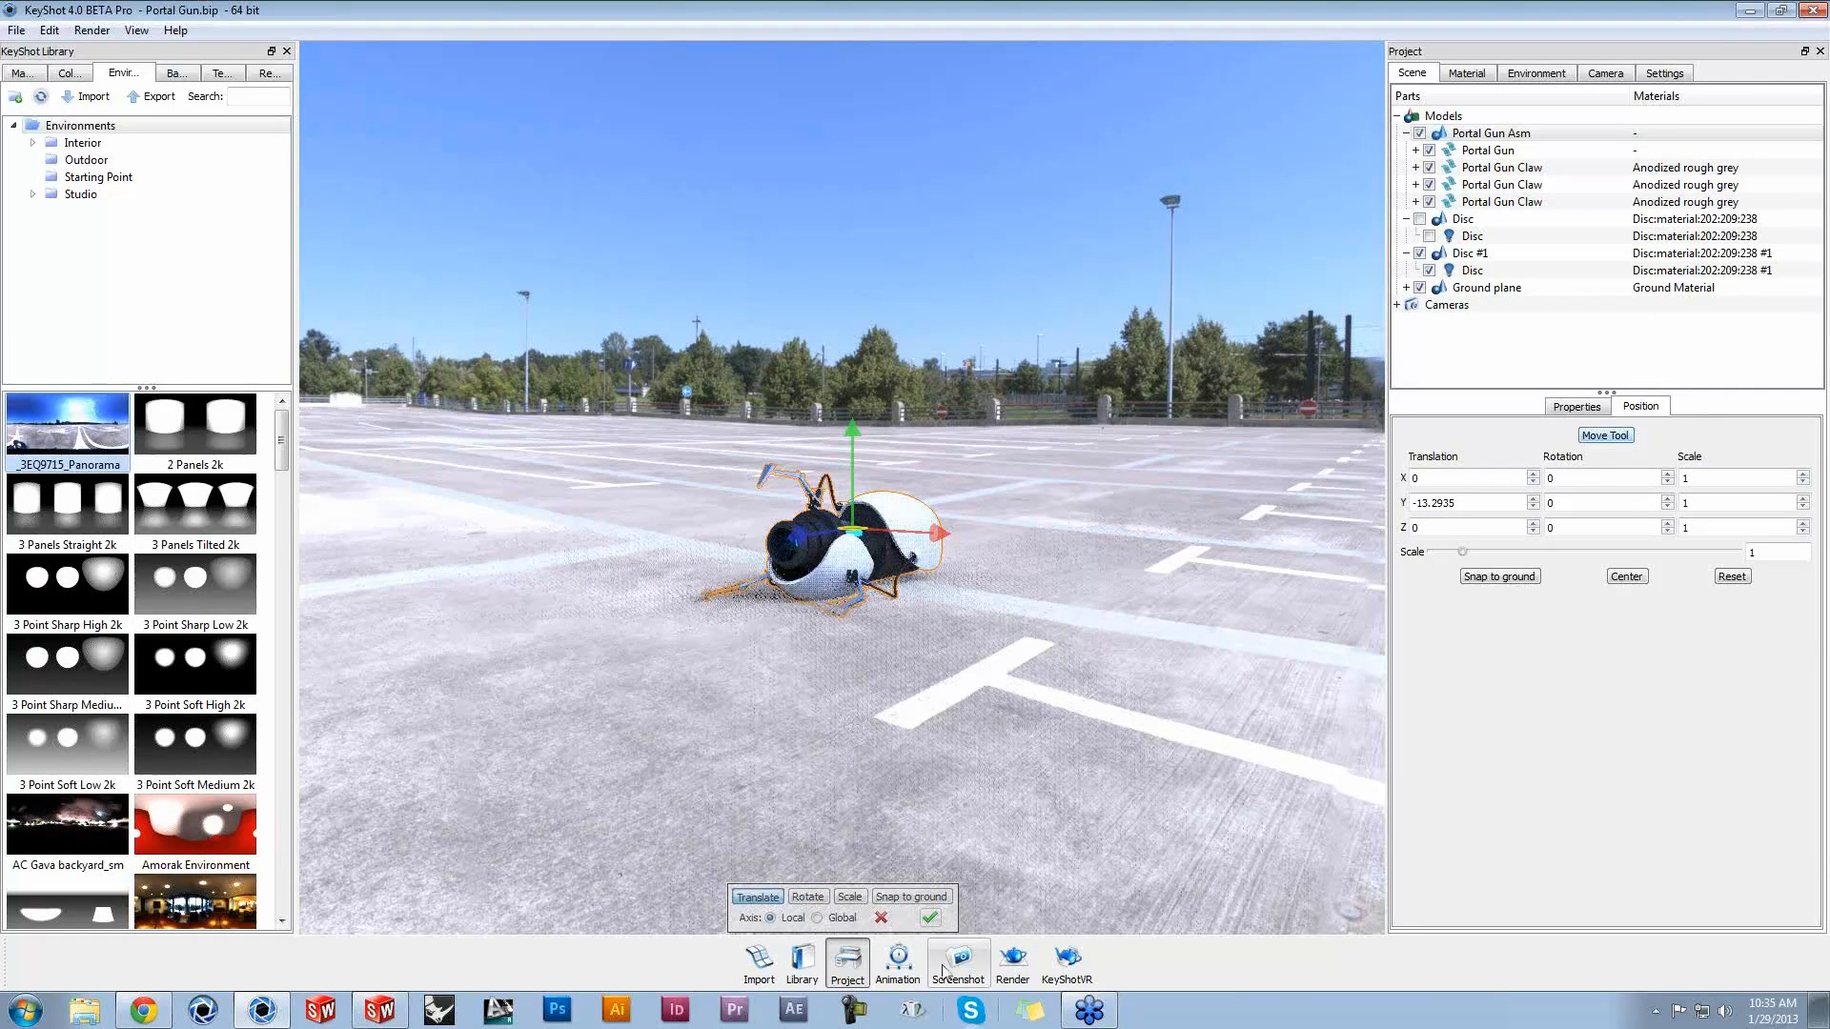
{"action": "left_click", "coordinate": [930, 918]}
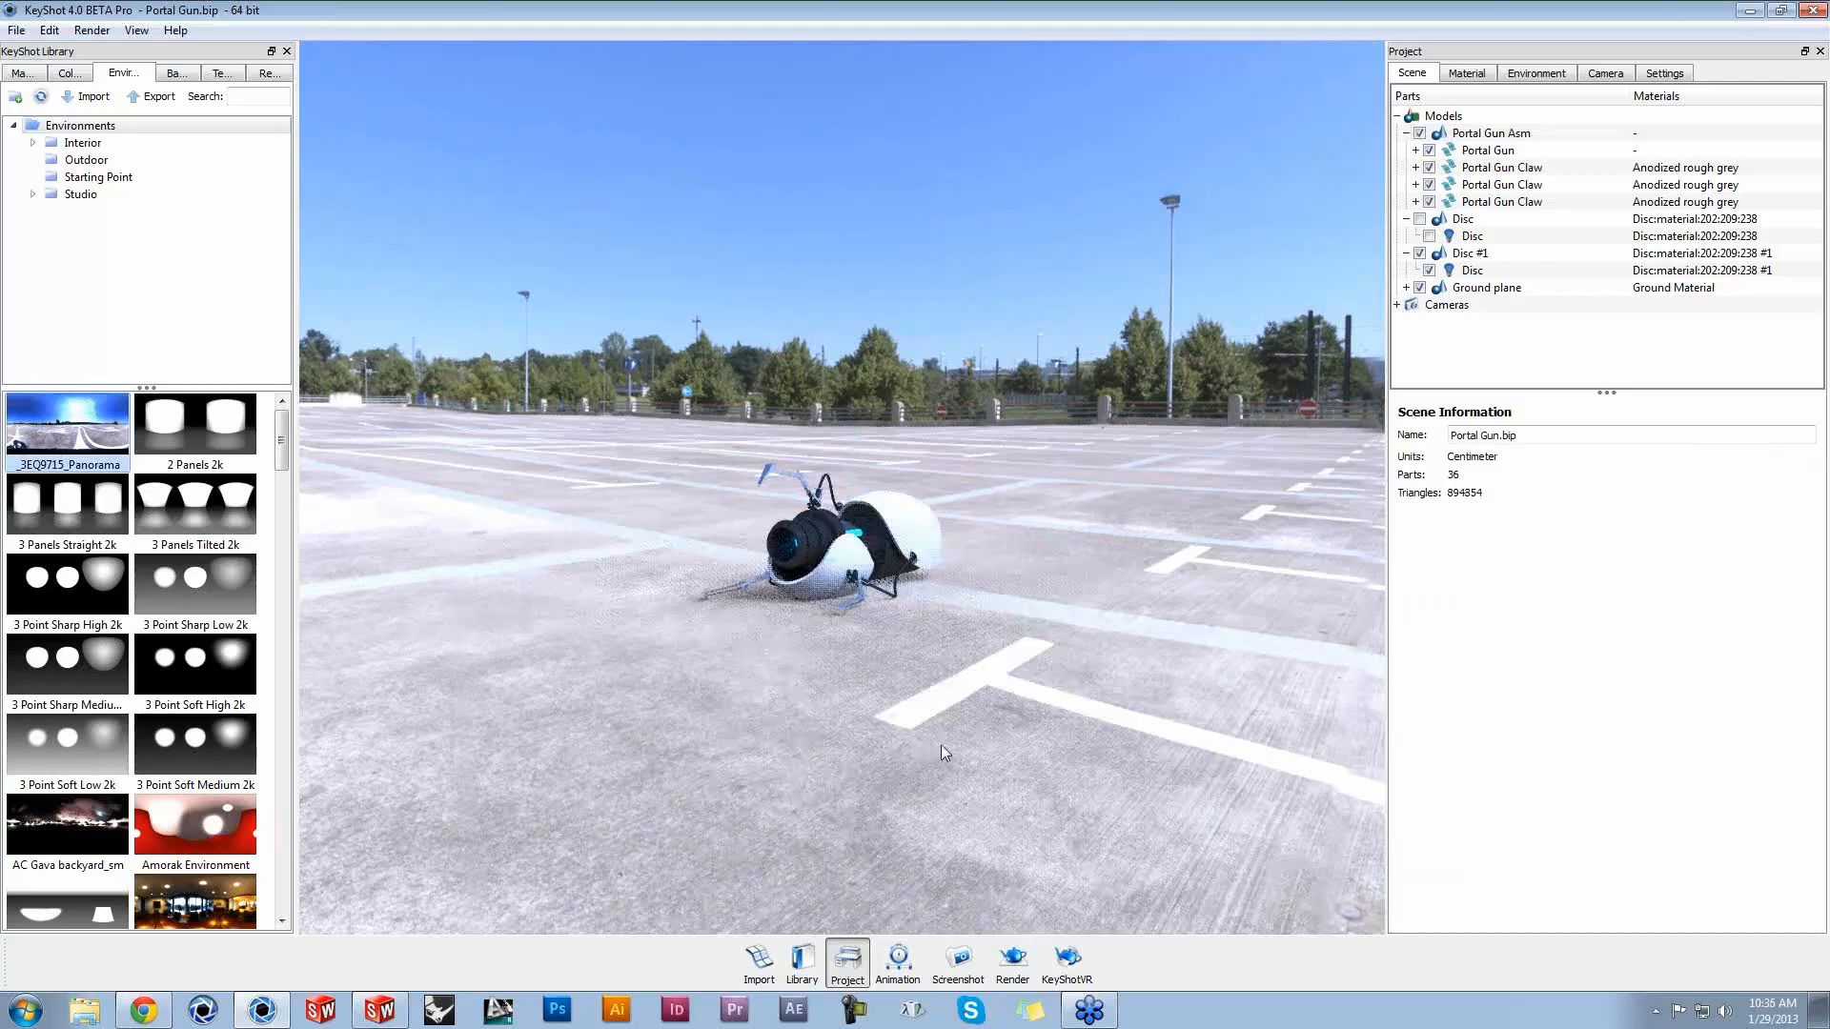
Step: Examine from close and low angles how the lowered portal gun meets the ground plane and where it is clipped
{"action": "scroll", "coordinate": [907, 670], "scroll_direction": "up", "scroll_amount": 4}
{"action": "left_click_drag", "start_coordinate": [1033, 789], "coordinate": [902, 750]}
{"action": "scroll", "coordinate": [1007, 736], "scroll_direction": "up", "scroll_amount": 3}
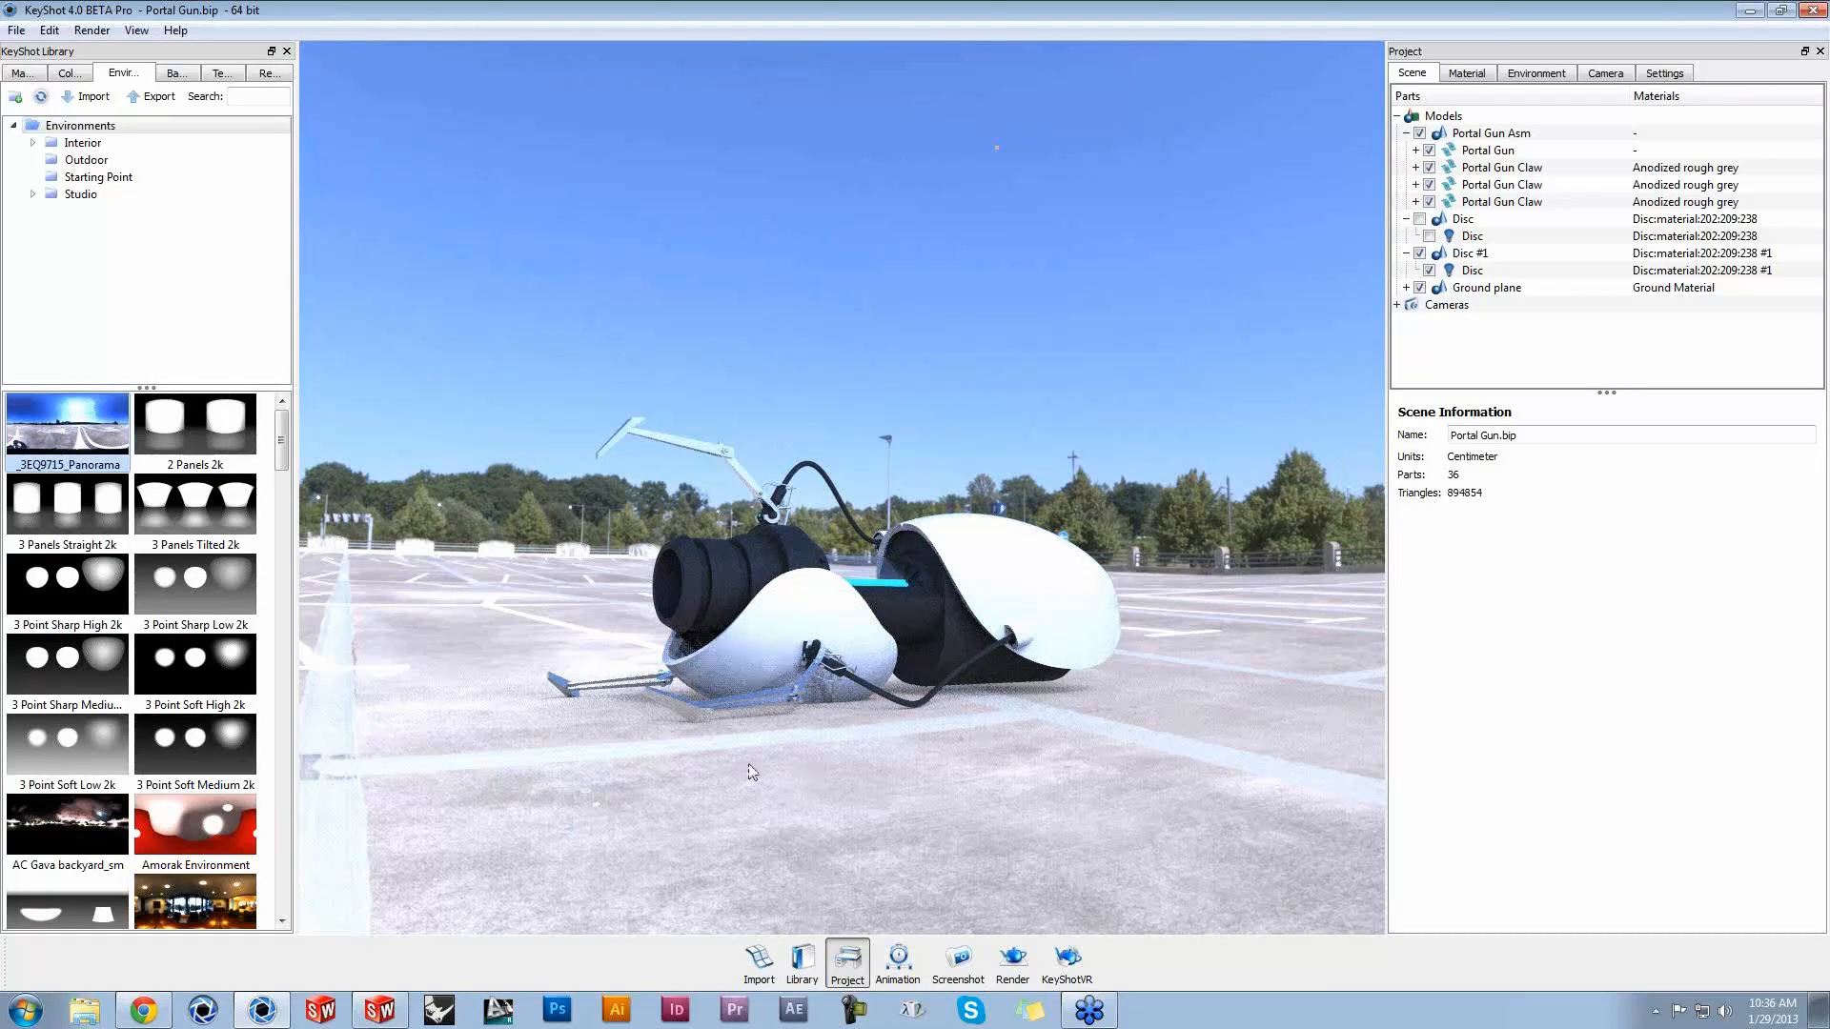
{"action": "left_click_drag", "start_coordinate": [983, 809], "coordinate": [972, 720]}
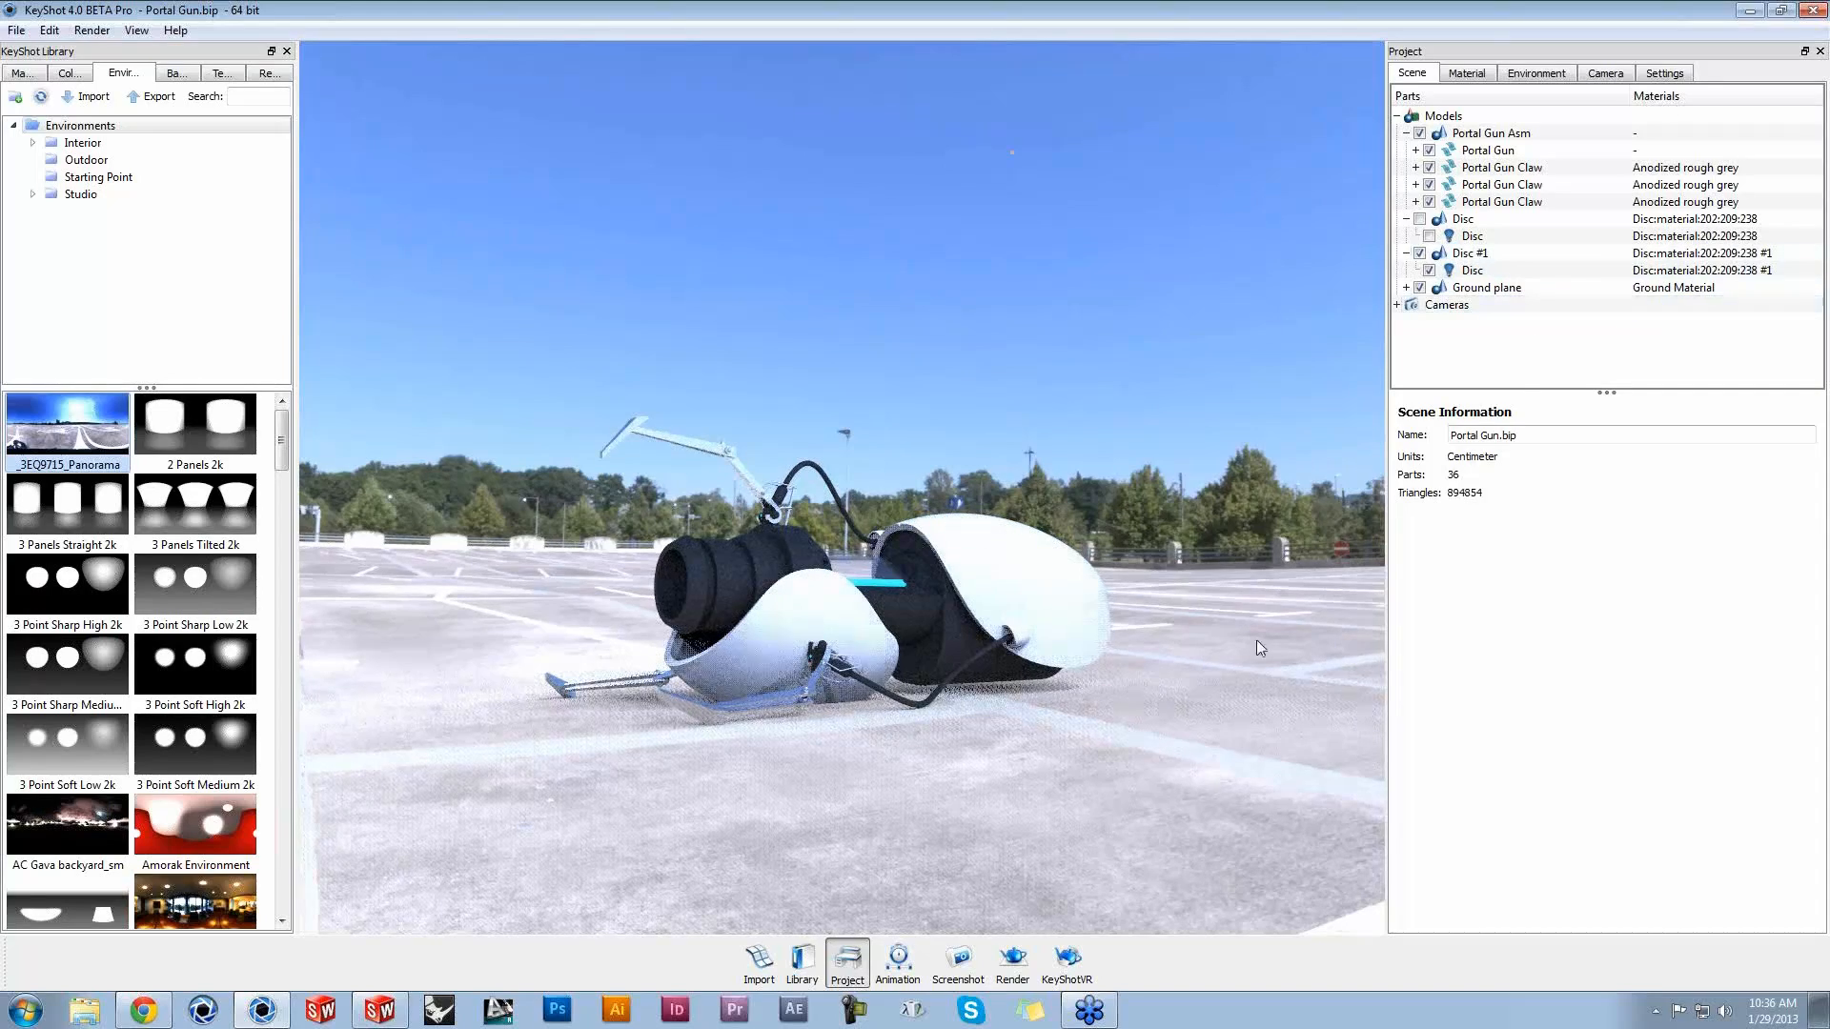
{"action": "left_click_drag", "start_coordinate": [1233, 656], "coordinate": [1232, 678]}
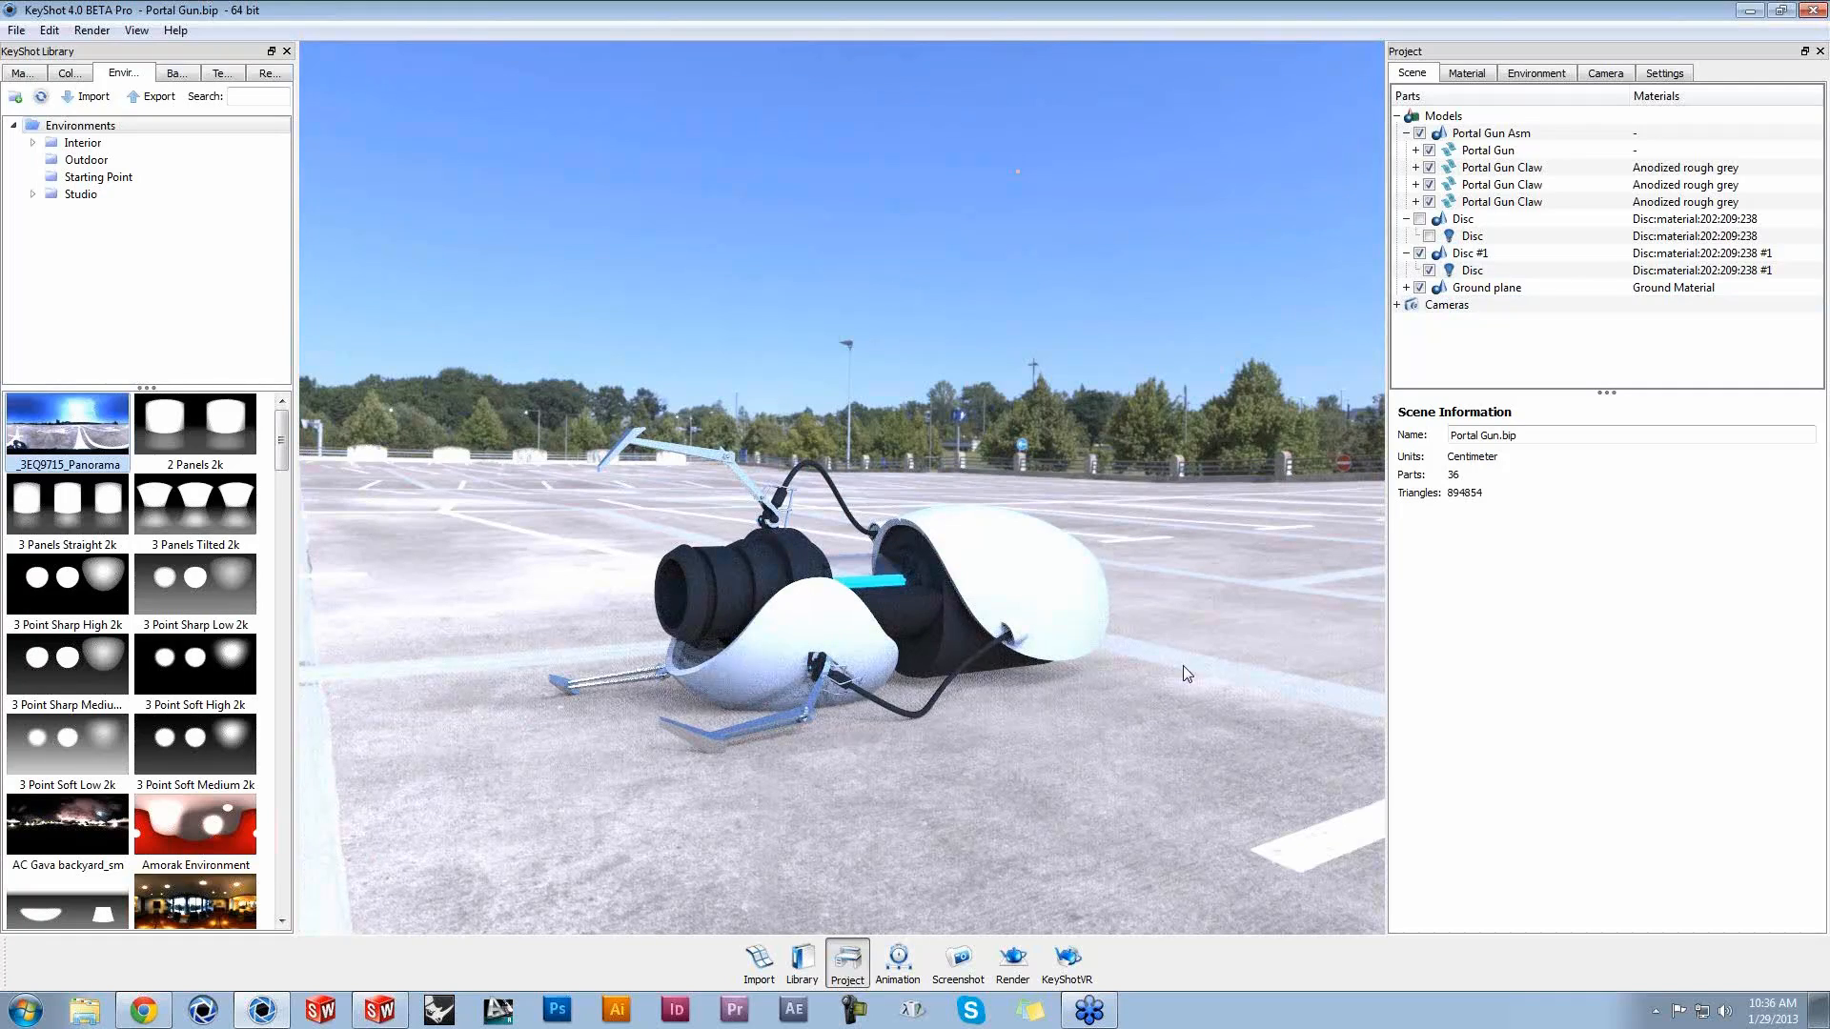
{"action": "left_click_drag", "start_coordinate": [1153, 685], "coordinate": [1144, 717]}
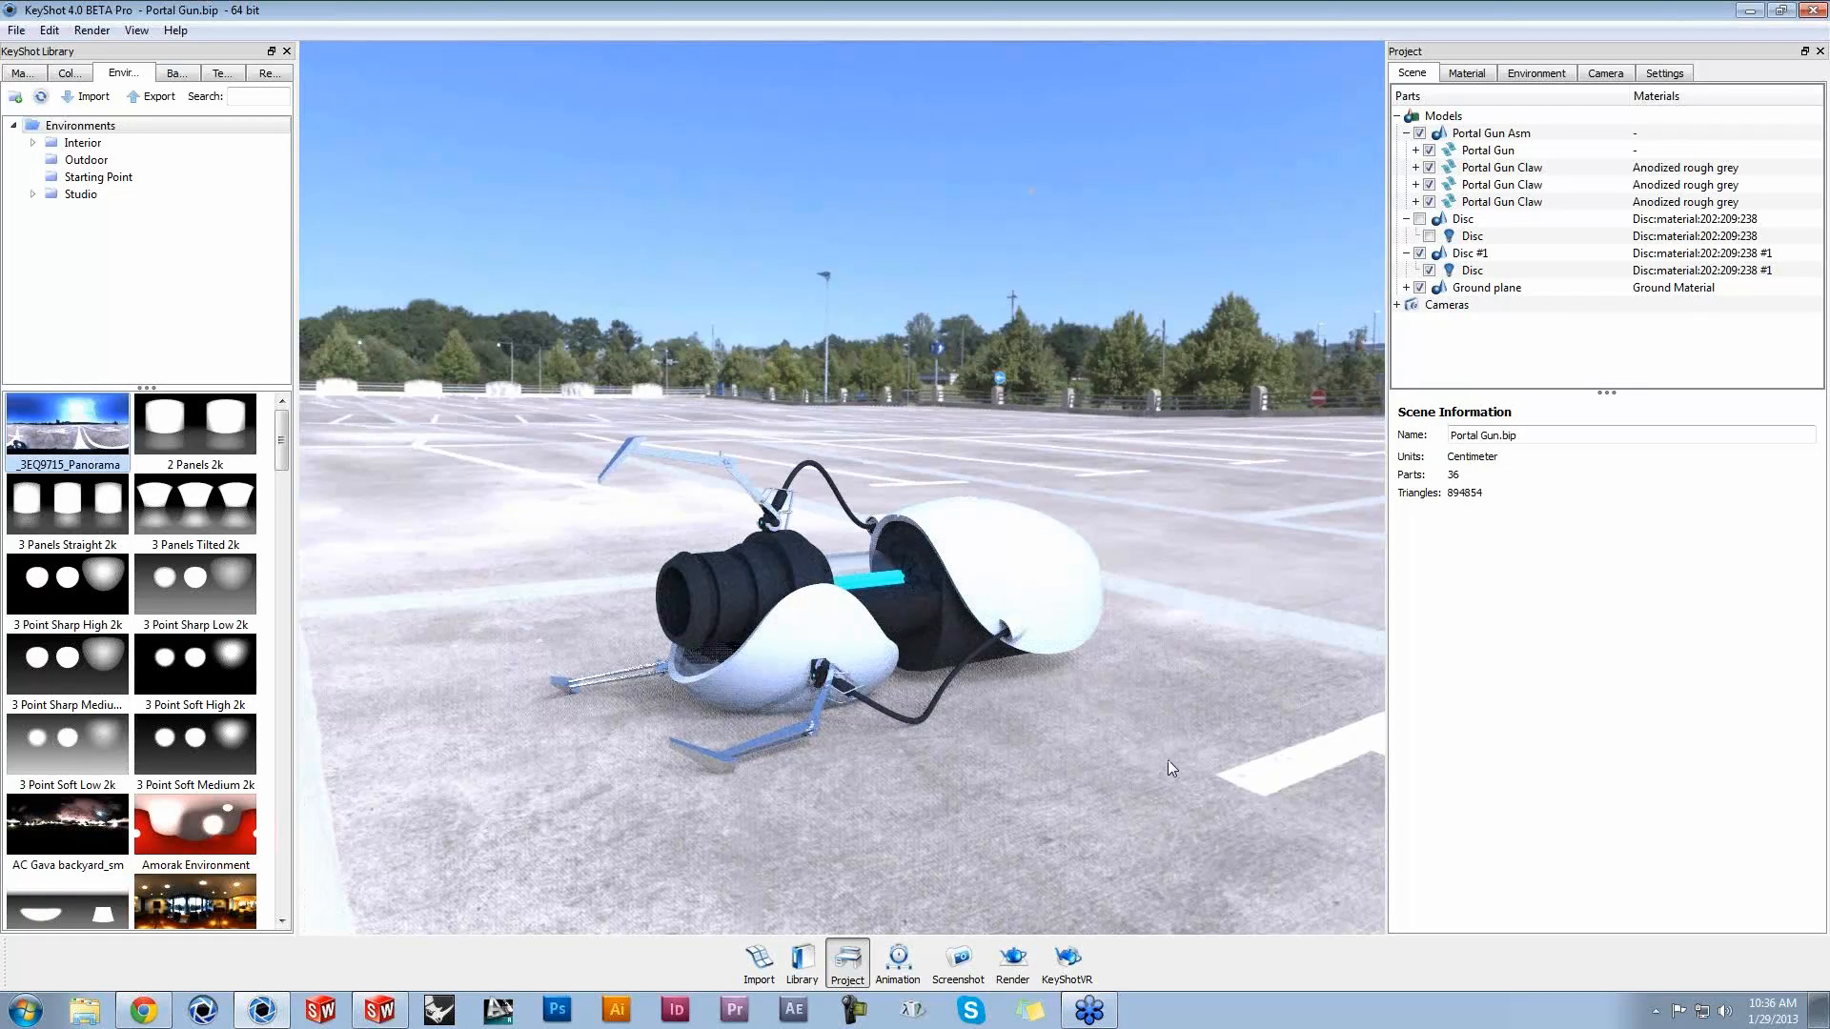
{"action": "scroll", "coordinate": [1168, 759], "scroll_direction": "down", "scroll_amount": 2}
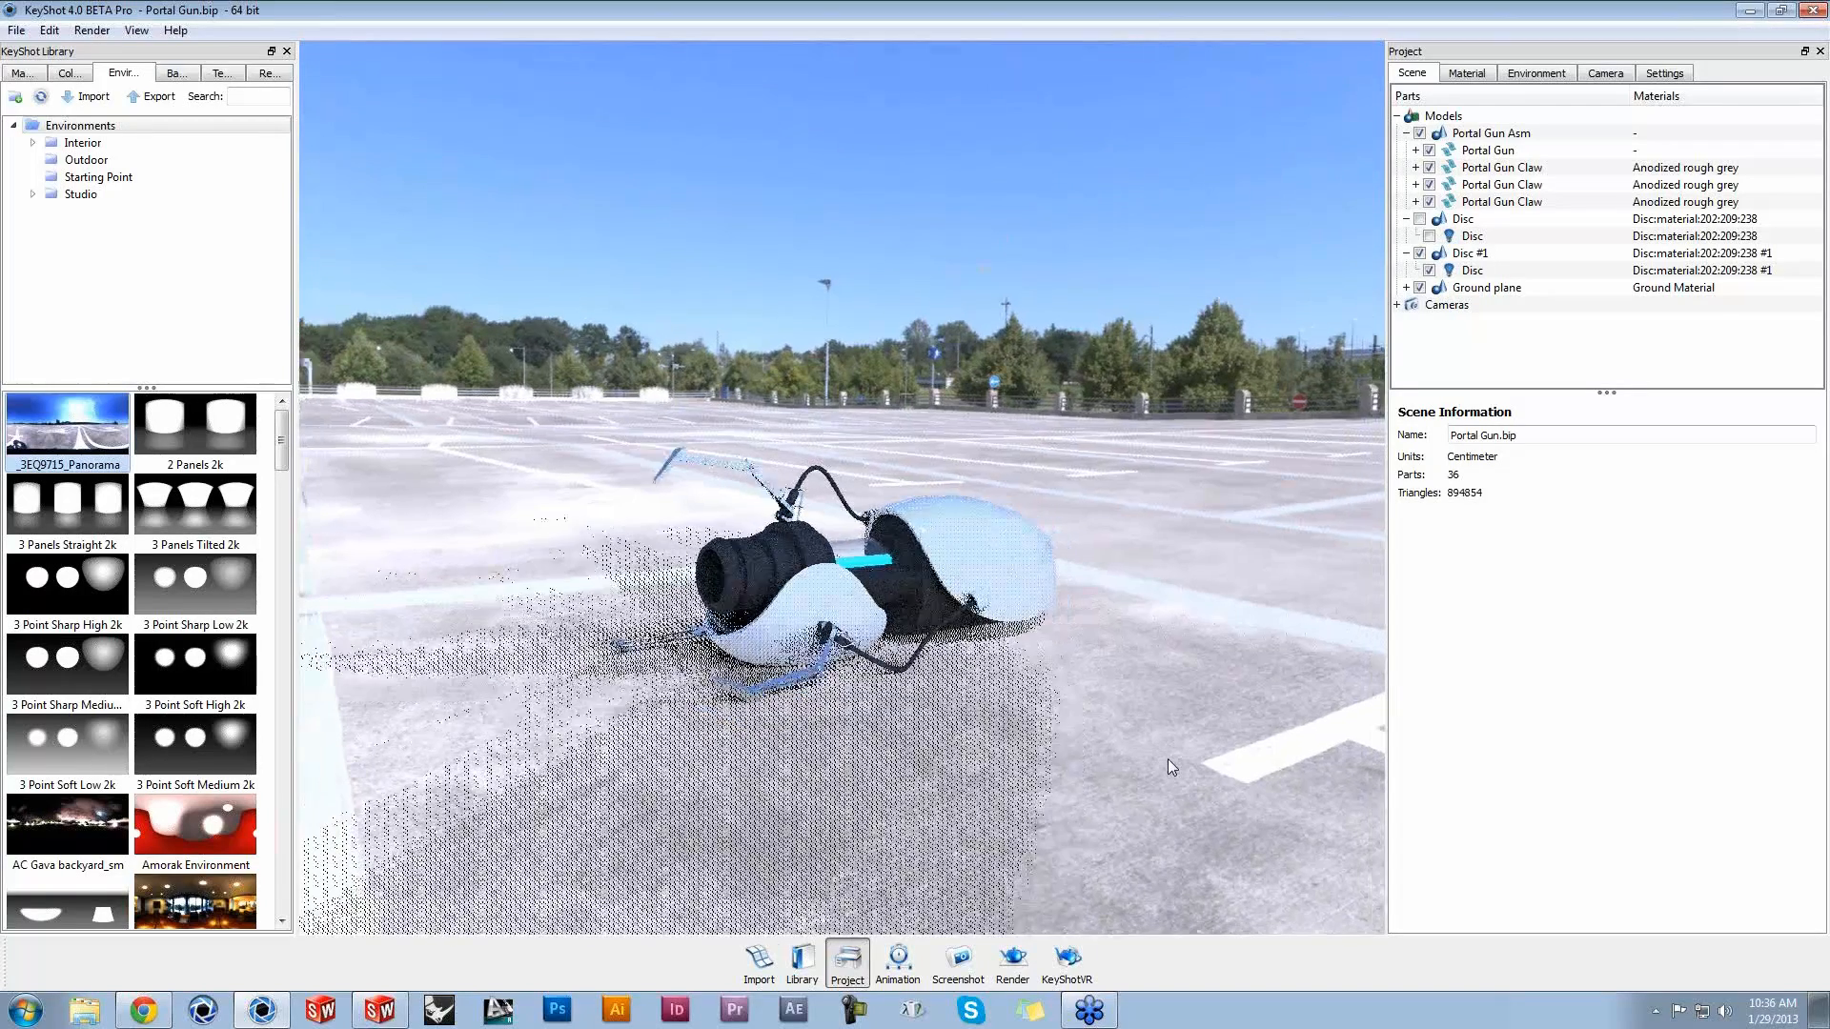
{"action": "scroll", "coordinate": [1168, 759], "scroll_direction": "down", "scroll_amount": 2}
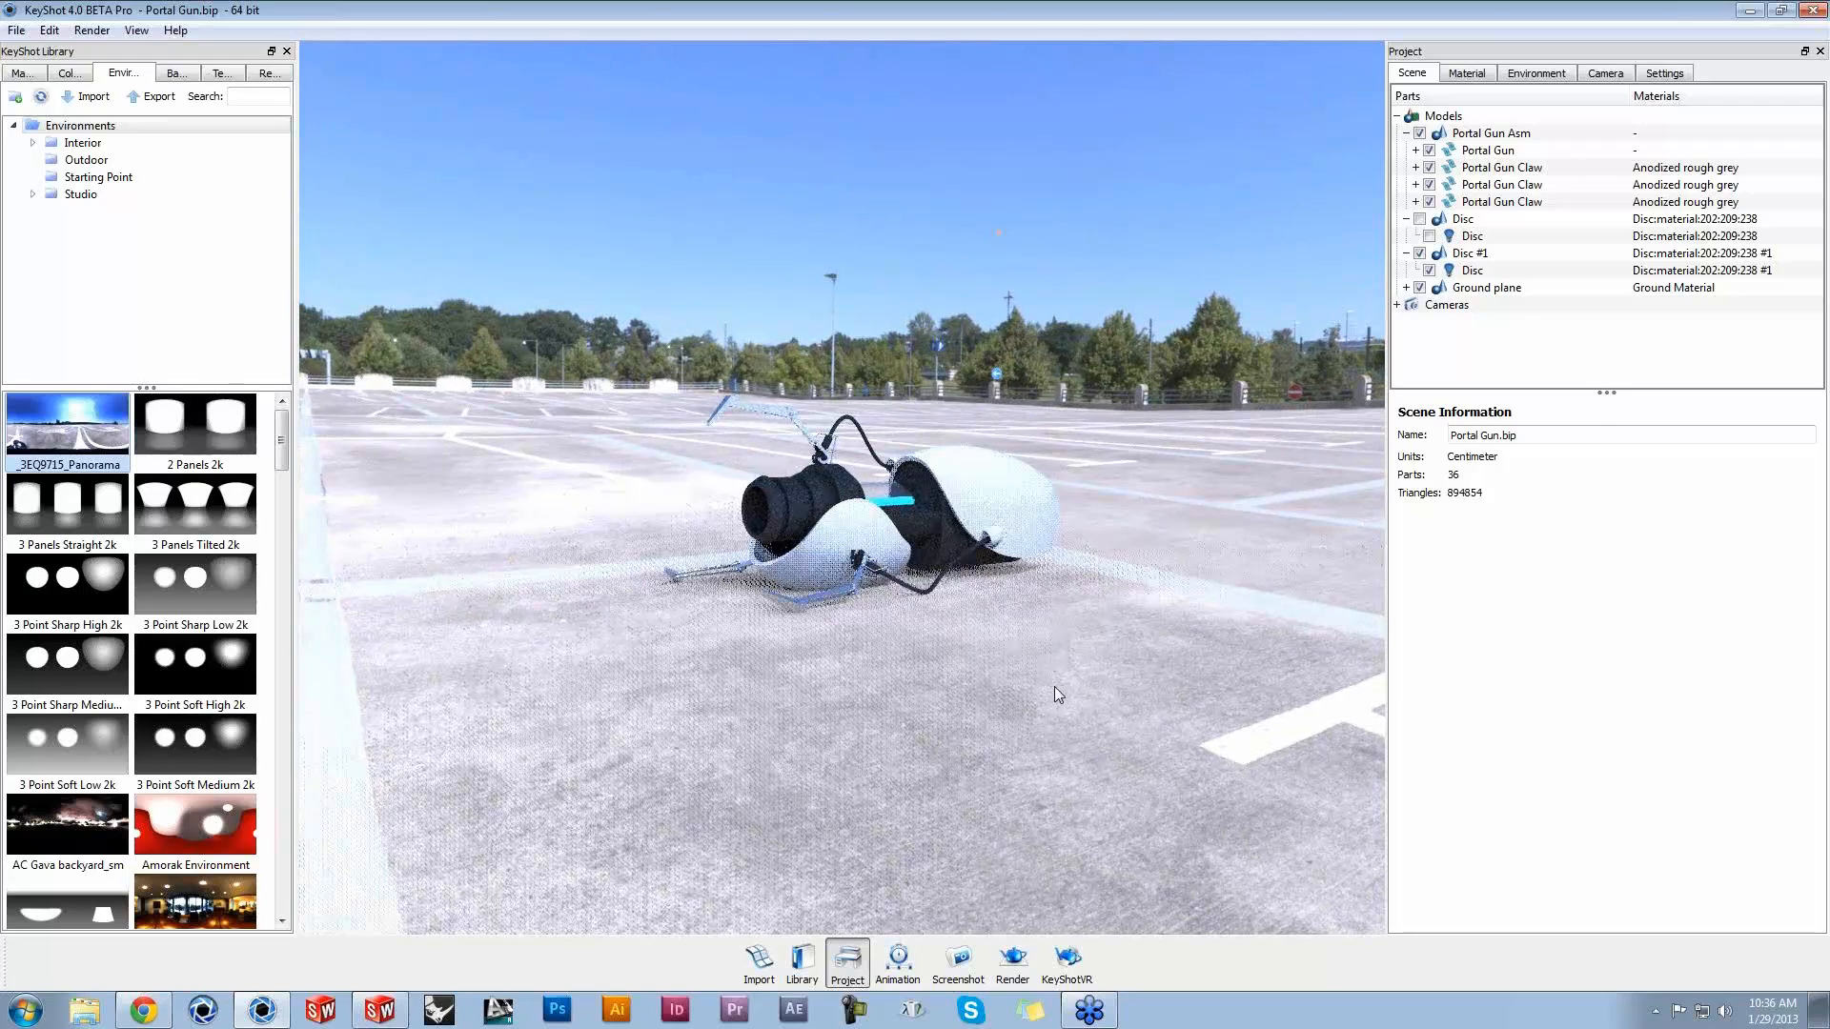
Step: Show the ground material's texture slots and replace the scene's environment with 2 Panels 2k
{"action": "double_click", "coordinate": [1054, 686]}
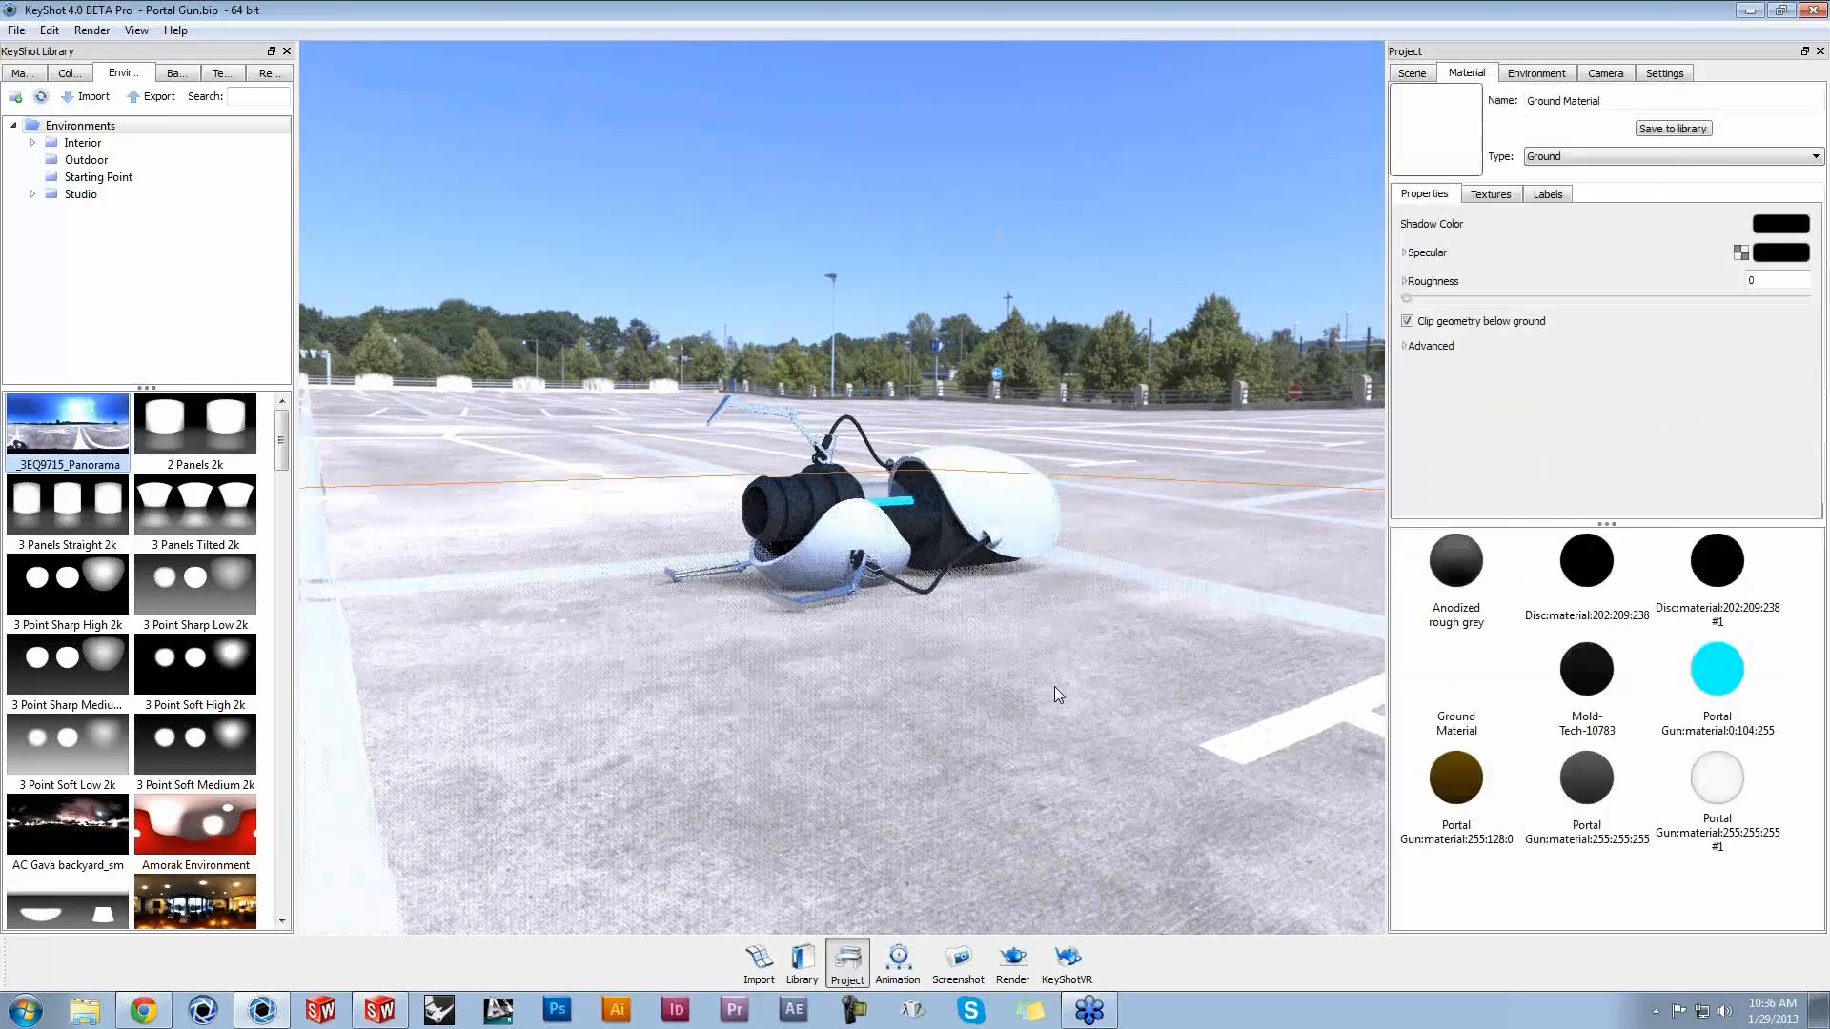
{"action": "left_click", "coordinate": [1510, 194]}
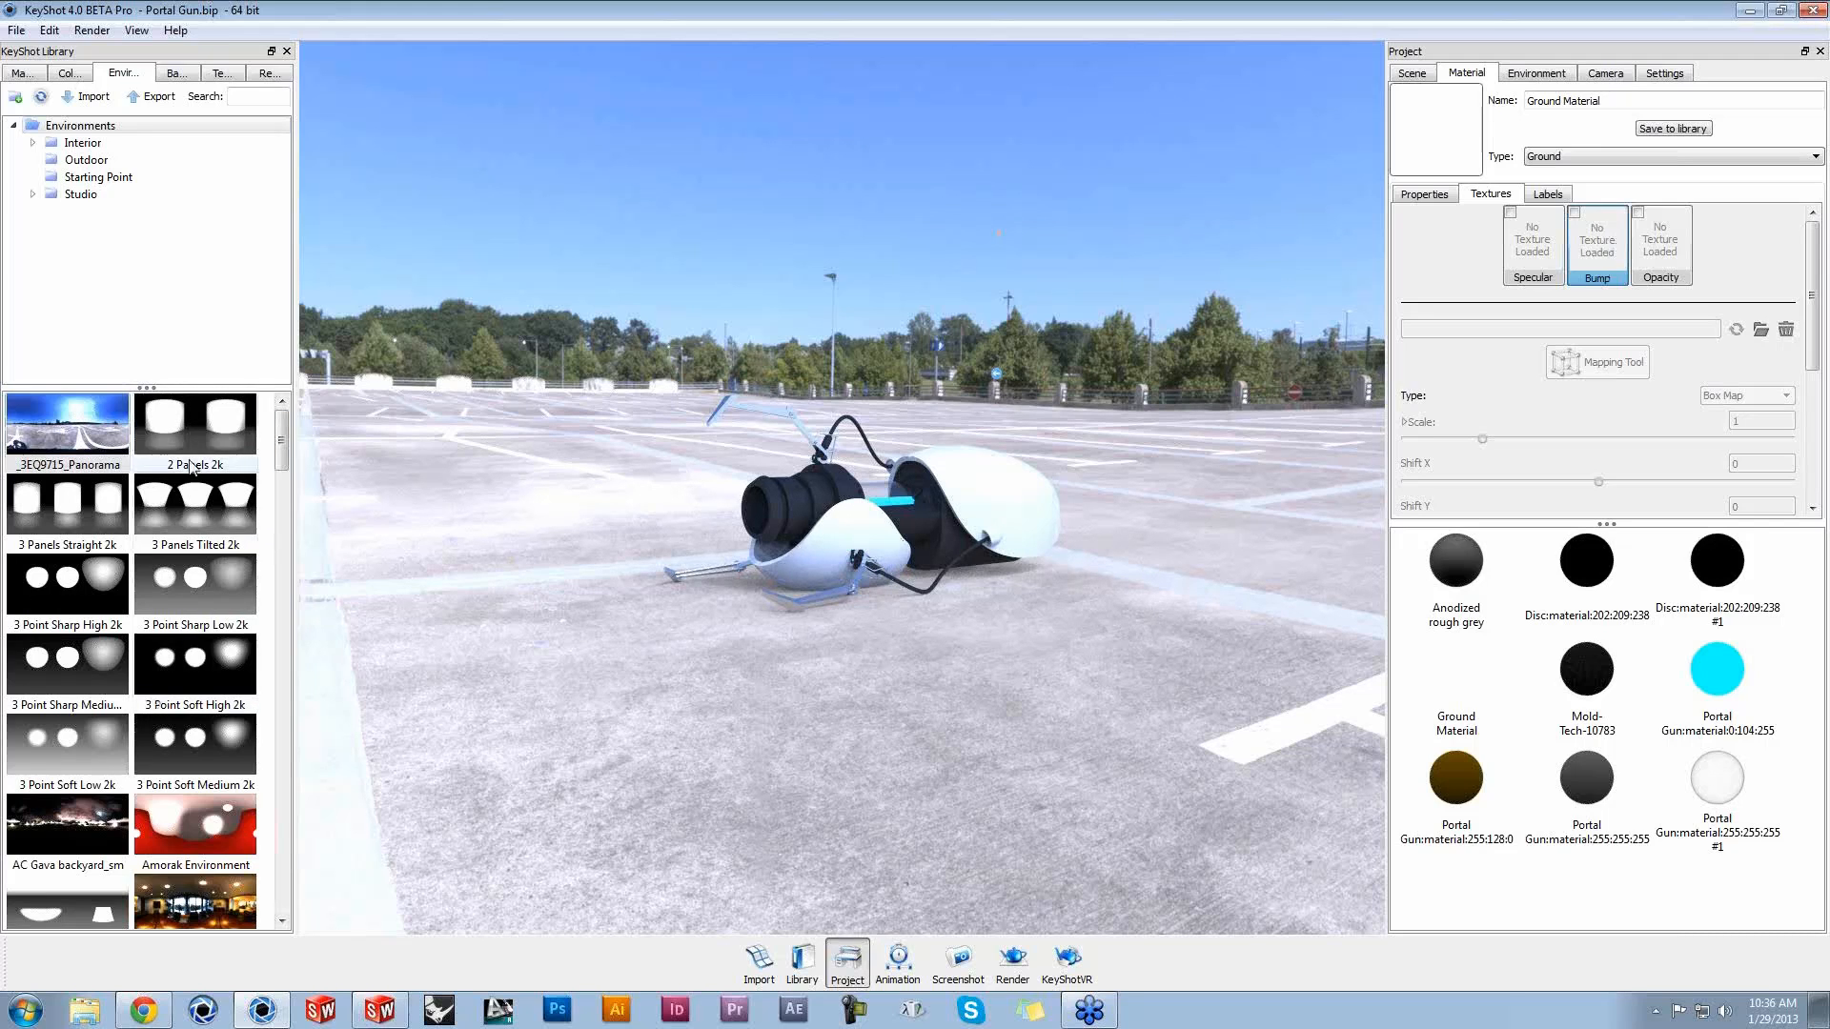
{"action": "left_click_drag", "start_coordinate": [195, 424], "coordinate": [840, 228]}
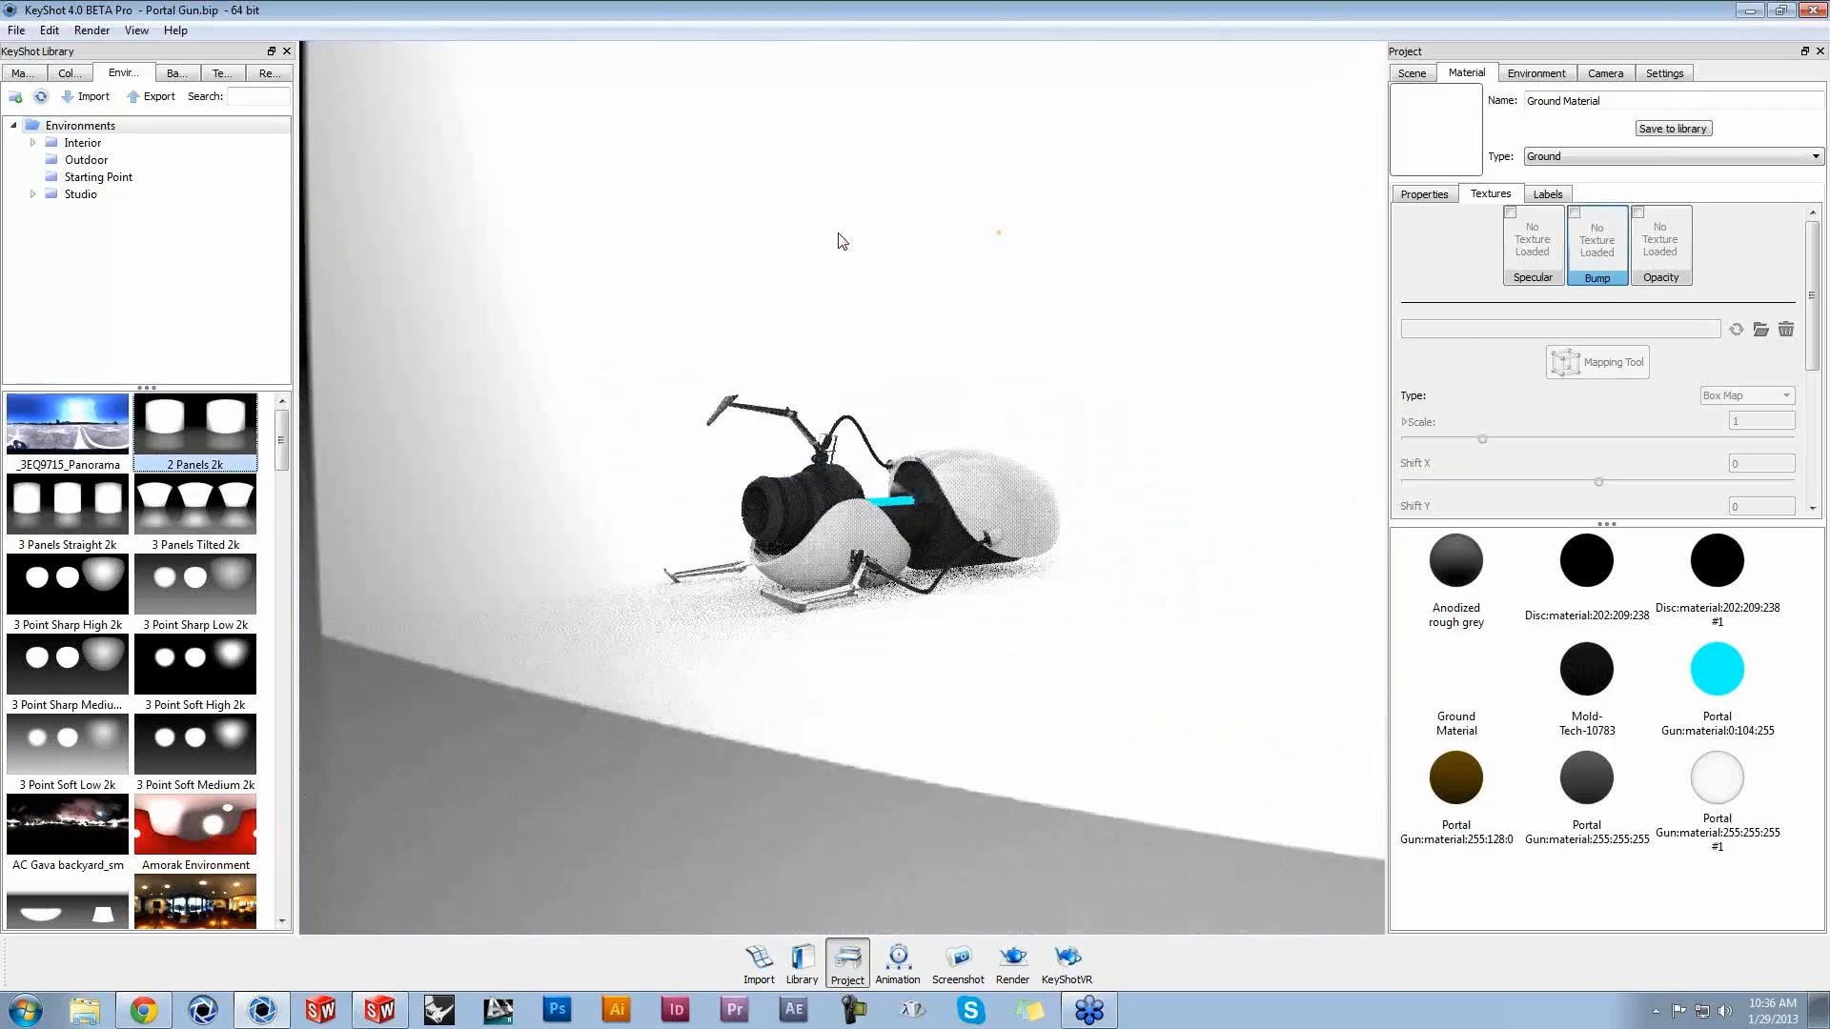
{"action": "scroll", "coordinate": [1130, 560], "scroll_direction": "up", "scroll_amount": 3}
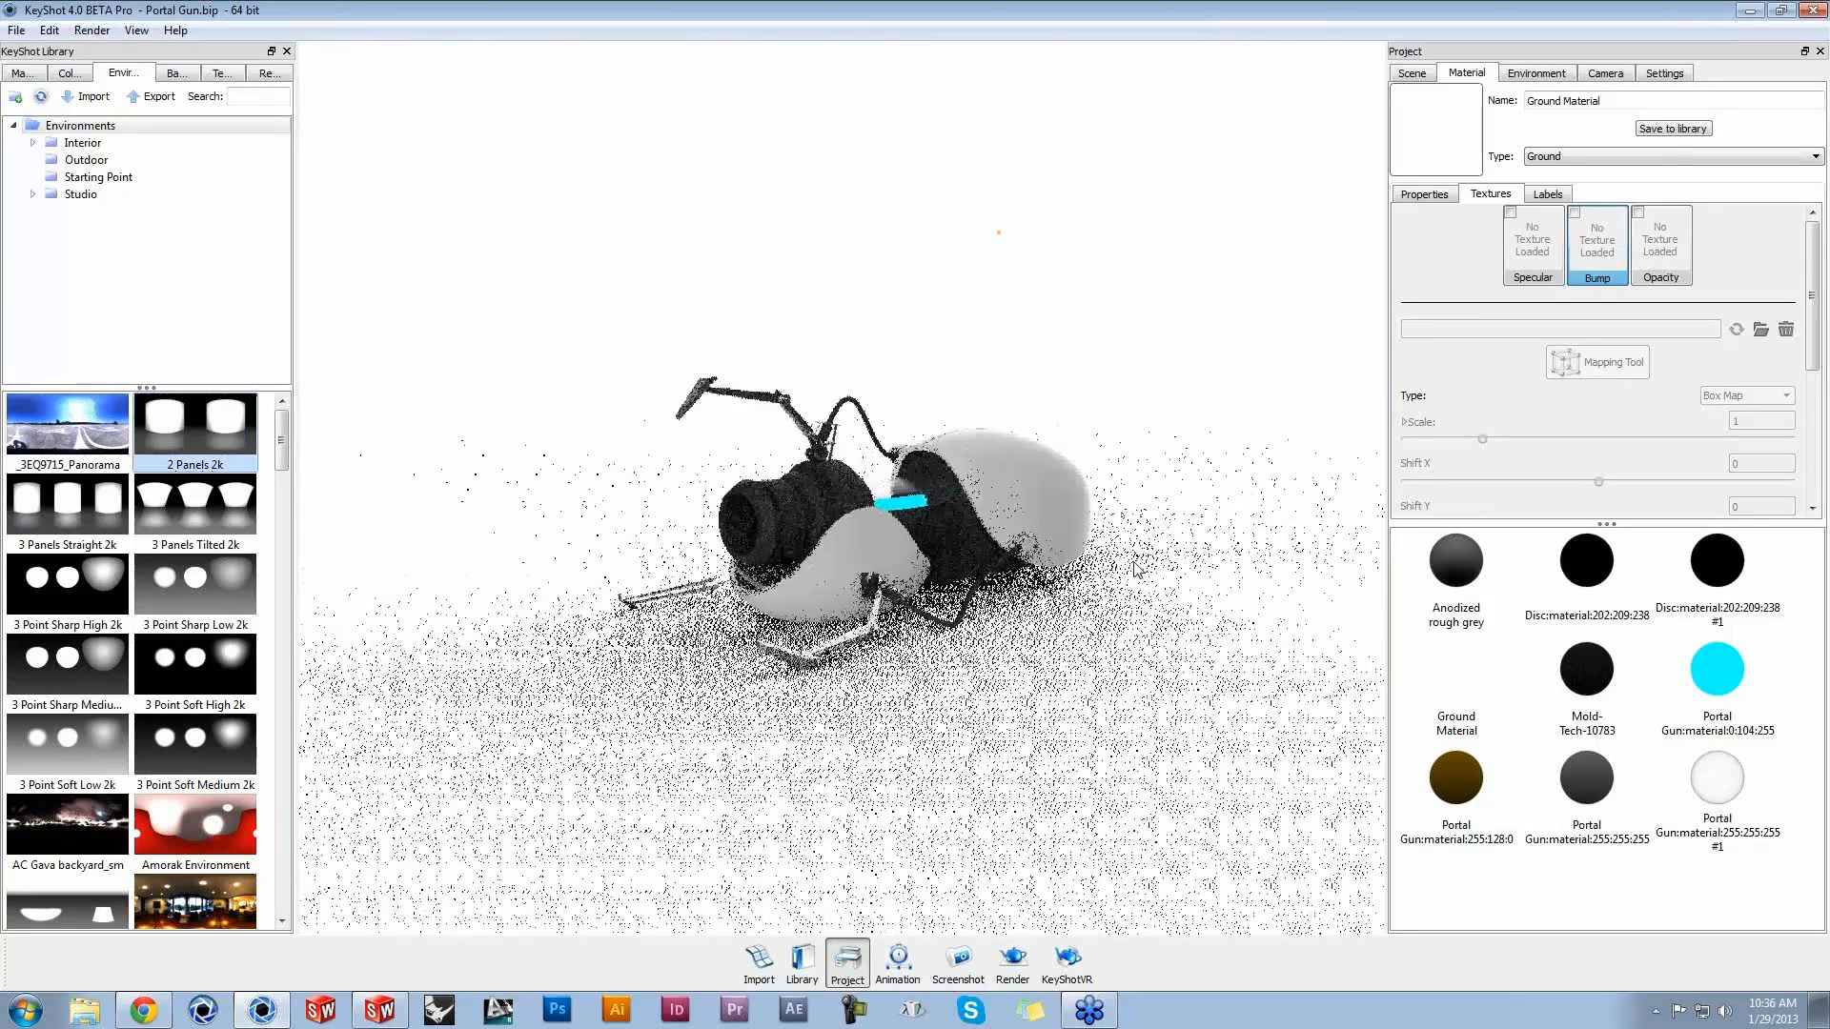
{"action": "middle_click_drag", "start_coordinate": [1109, 624], "coordinate": [1099, 560]}
Step: Return to the ground material's properties, enlarge their area, and set the specular color to white (255, 255, 255)
{"action": "left_click", "coordinate": [1424, 194]}
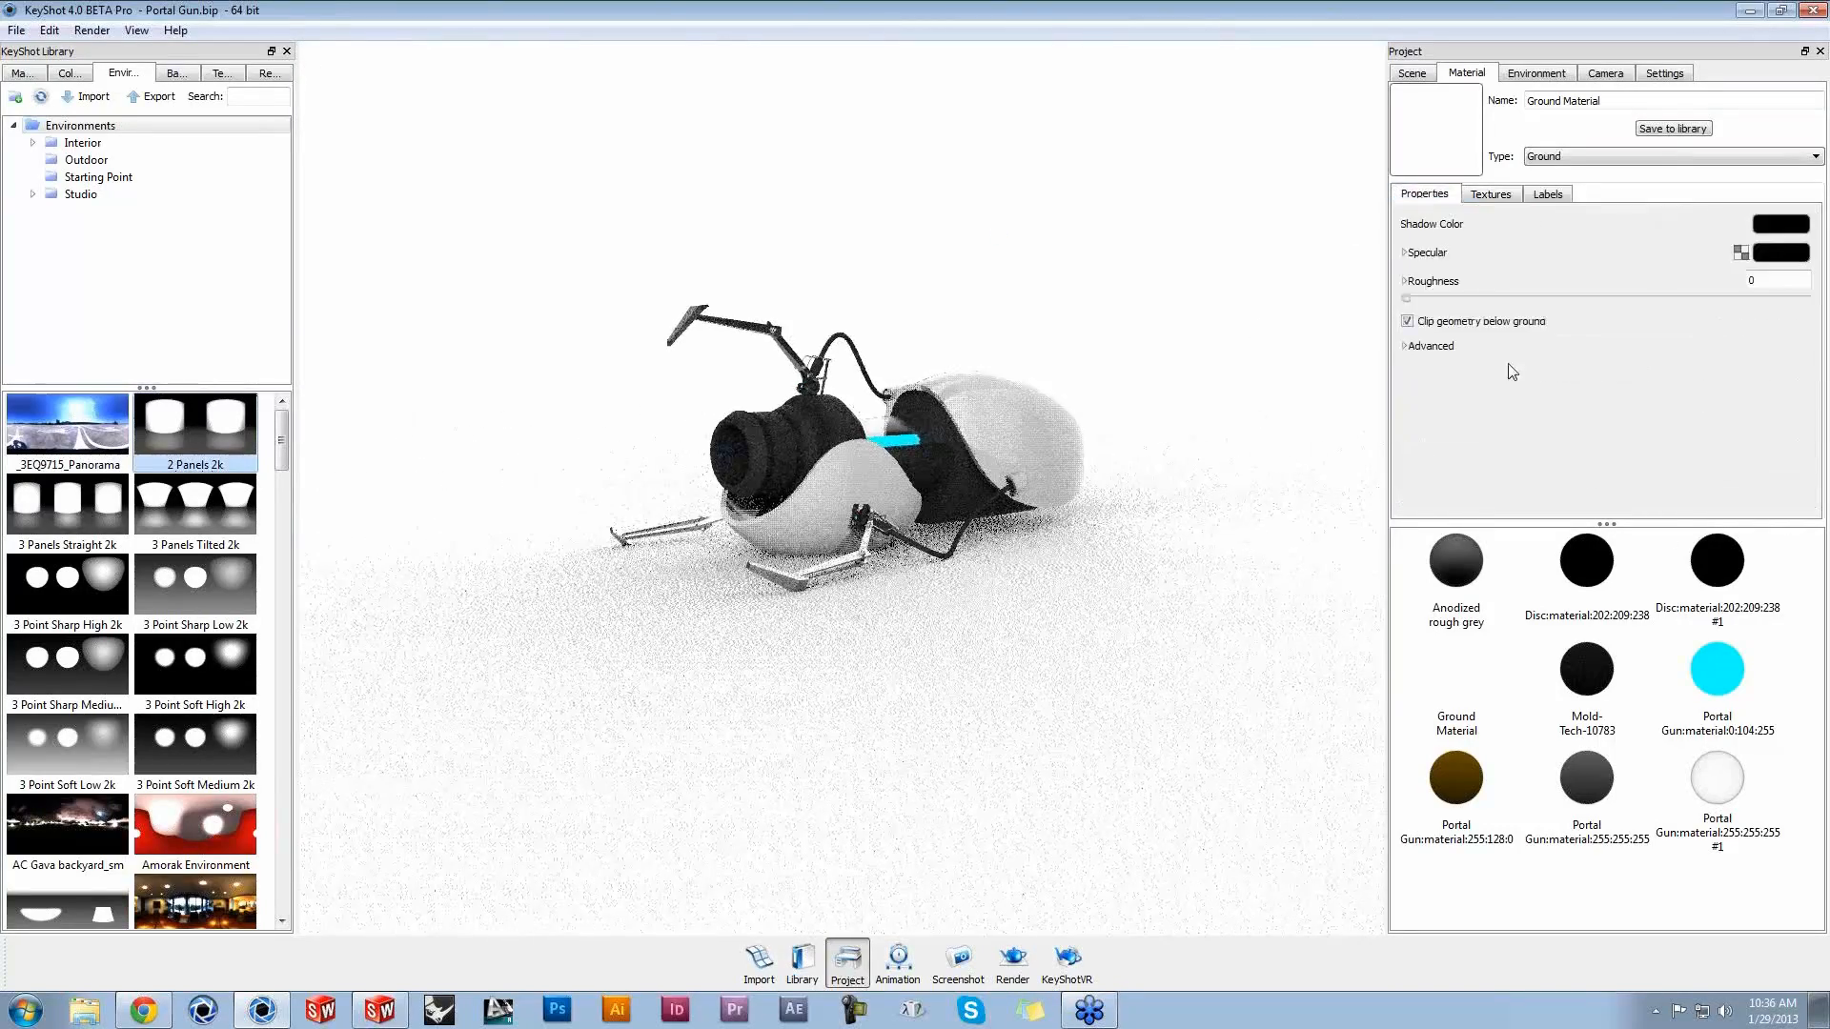
{"action": "left_click_drag", "start_coordinate": [1619, 521], "coordinate": [1607, 928]}
{"action": "scroll", "coordinate": [1128, 651], "scroll_direction": "up", "scroll_amount": 5}
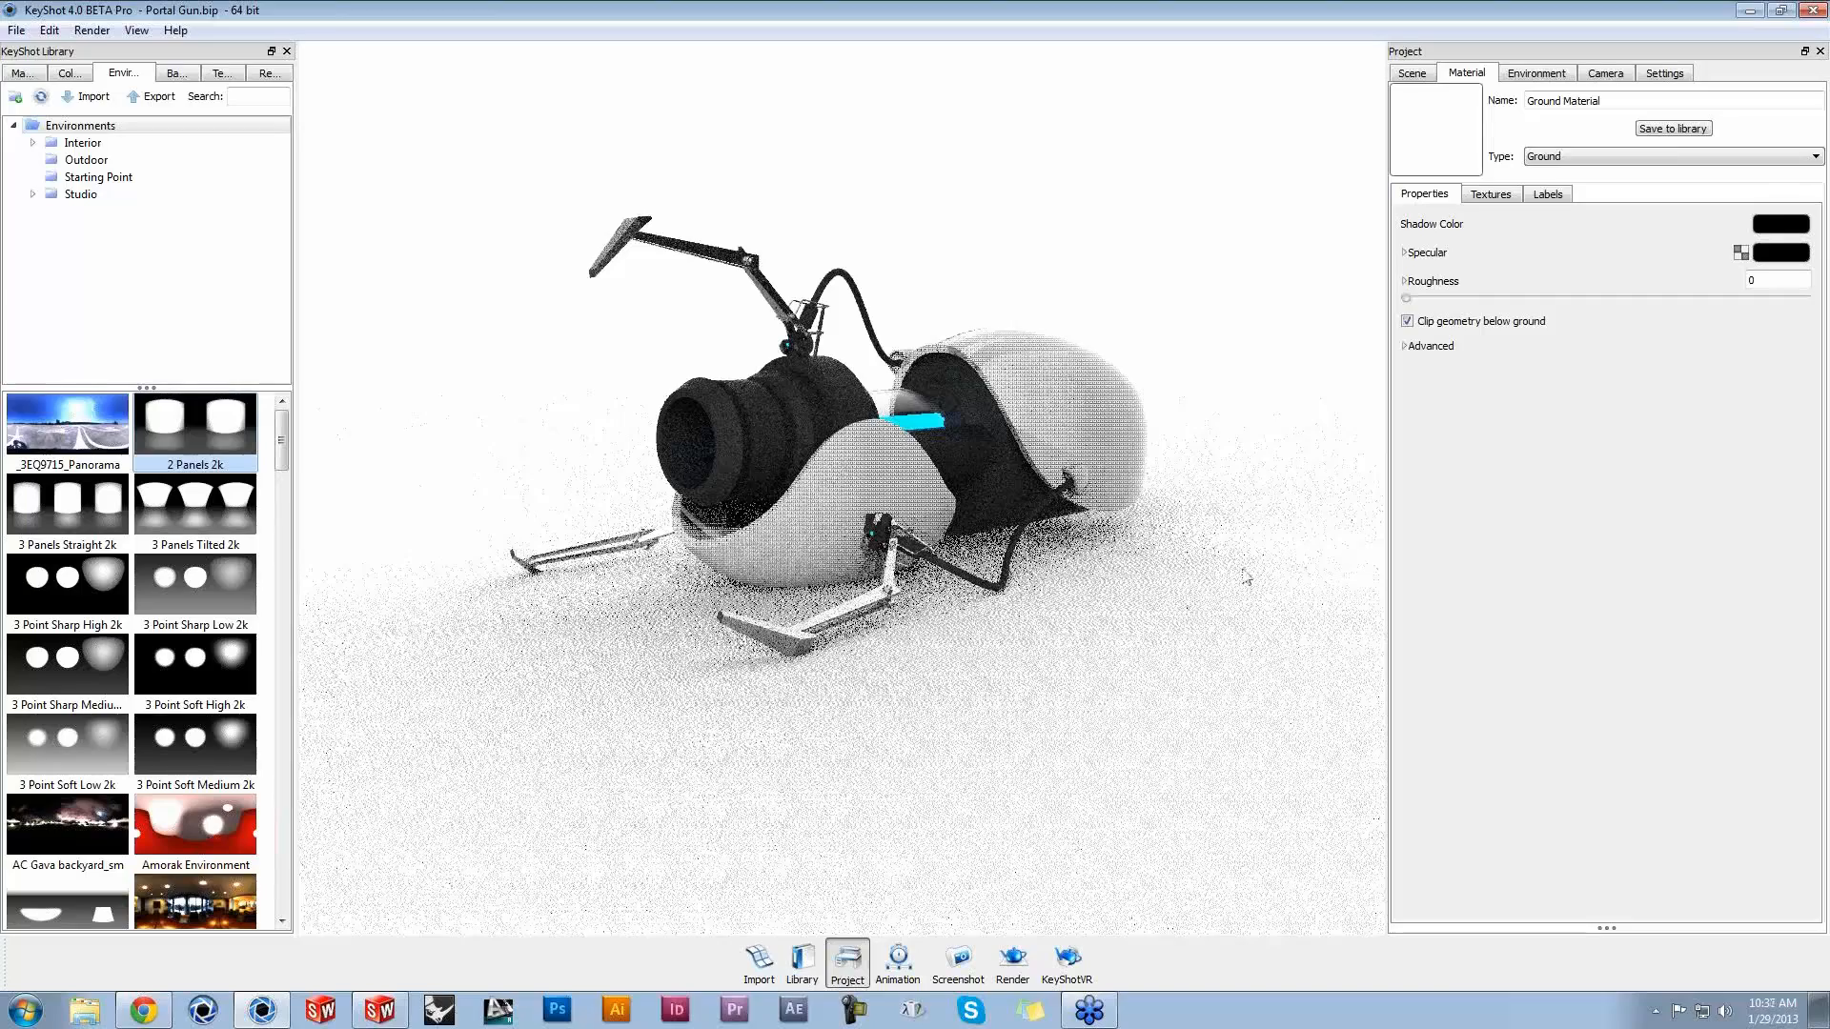
{"action": "left_click", "coordinate": [1778, 259]}
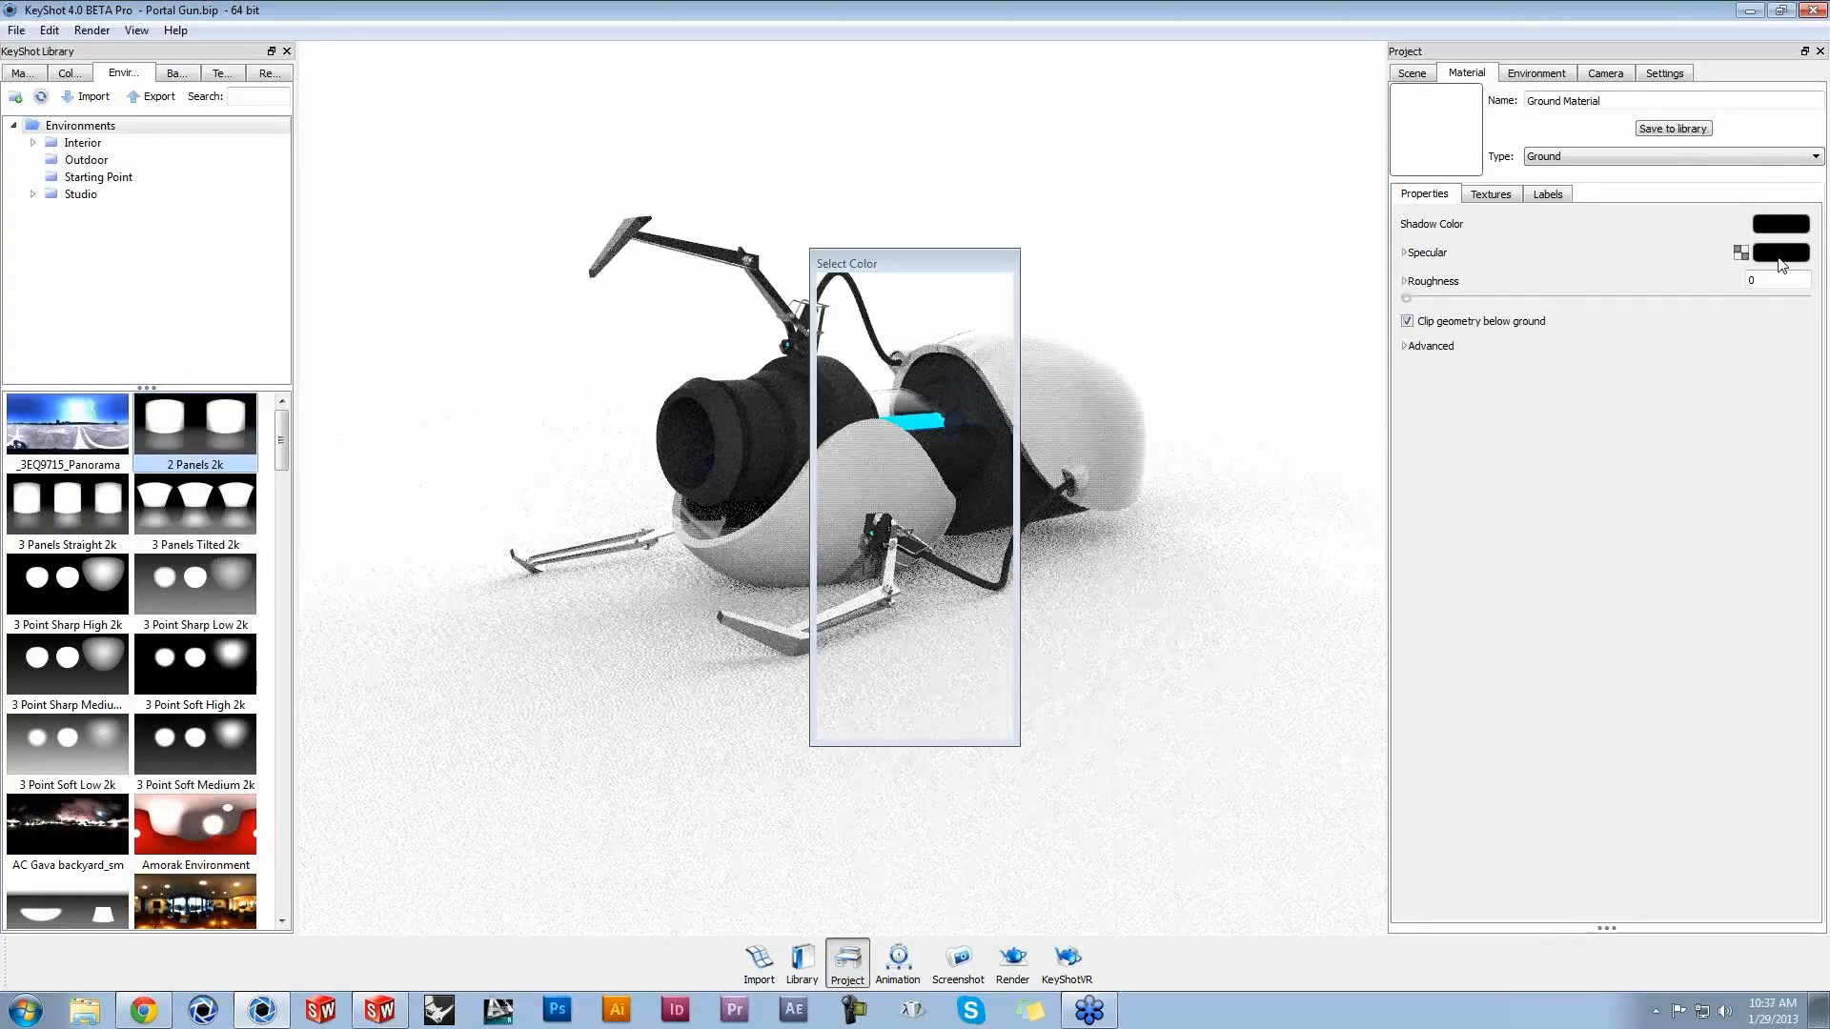
{"action": "left_click_drag", "start_coordinate": [866, 331], "coordinate": [820, 296]}
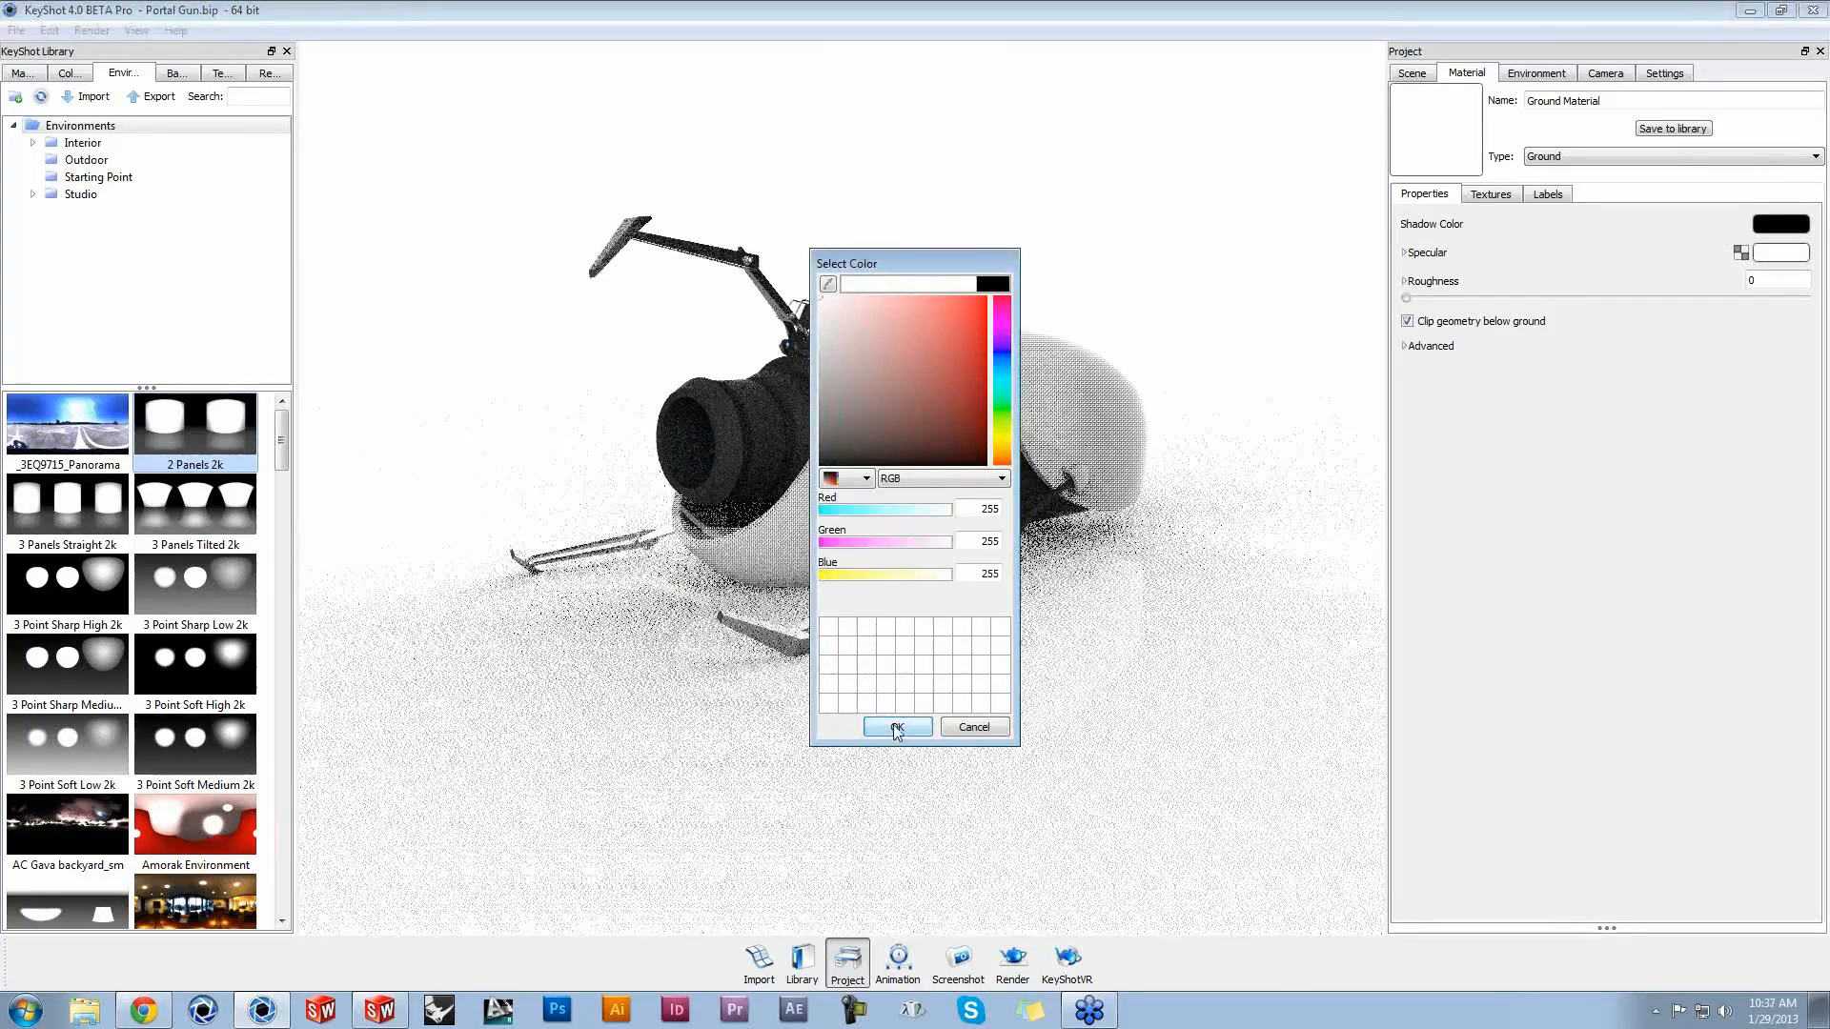
{"action": "left_click", "coordinate": [897, 728]}
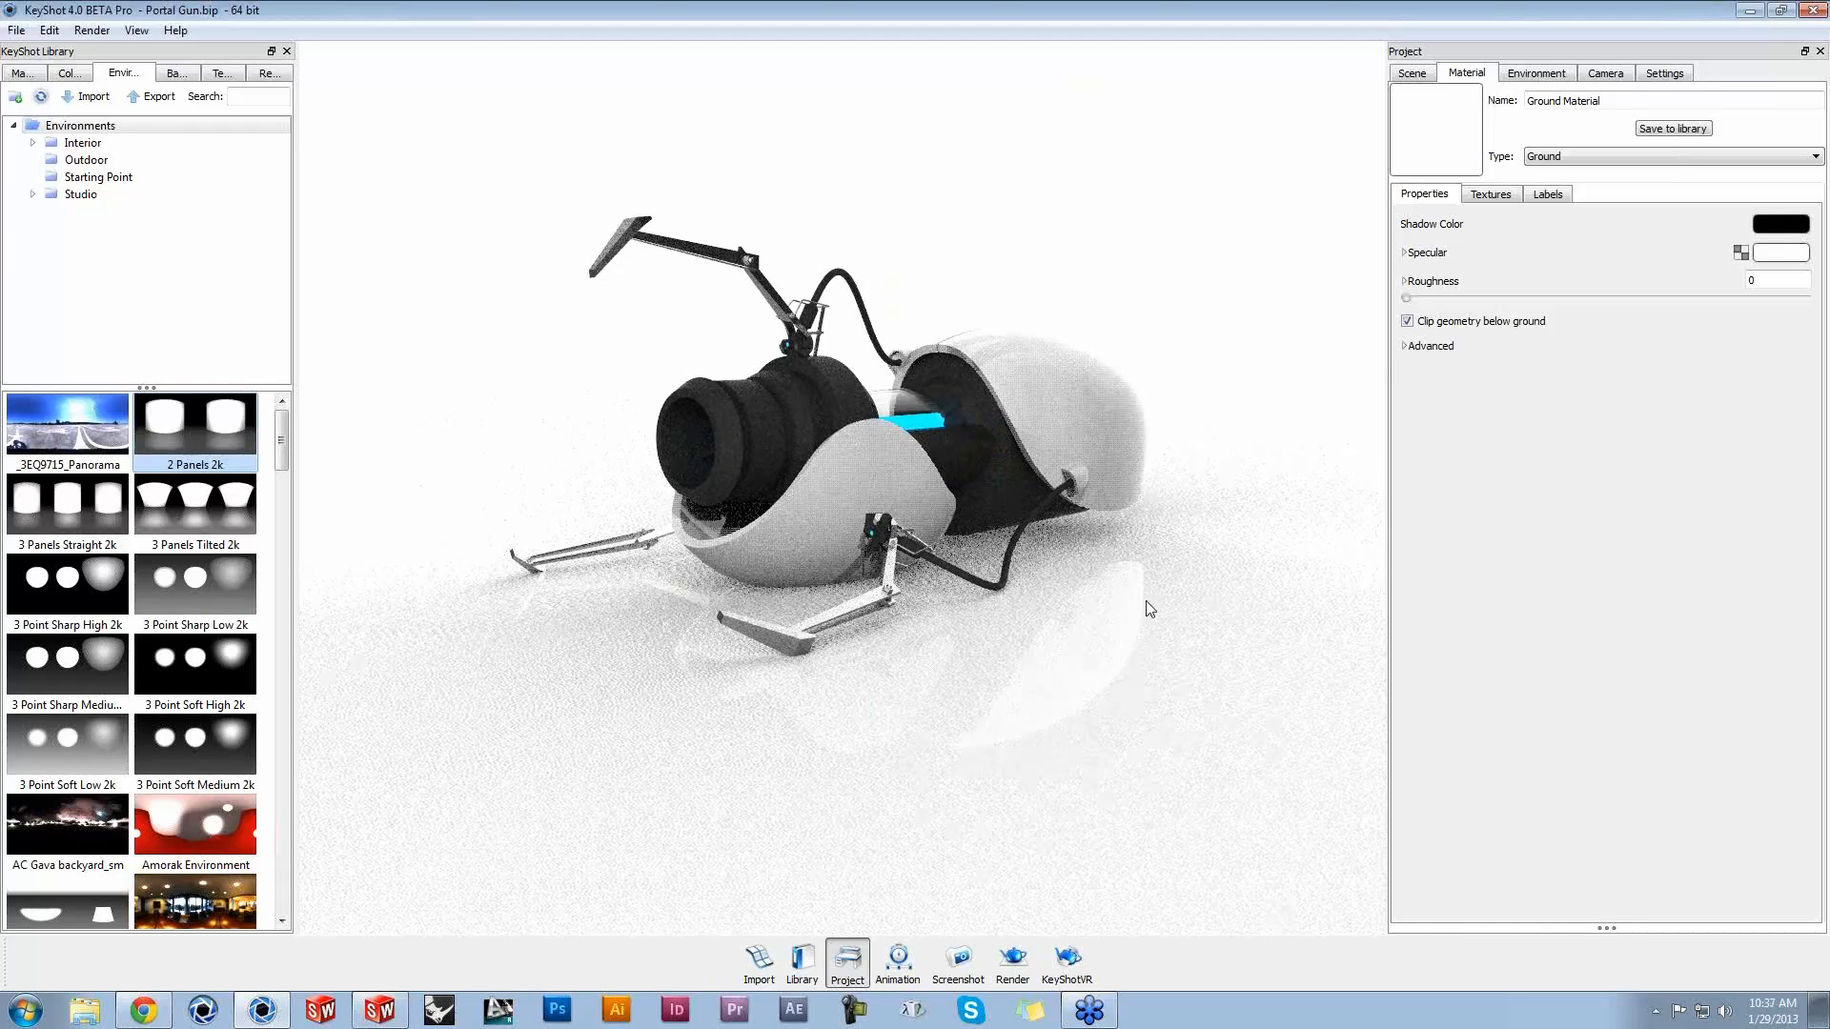
Step: Set the ground material's refraction index to 3 in its advanced settings and view the reflection from another angle
{"action": "left_click", "coordinate": [1416, 346]}
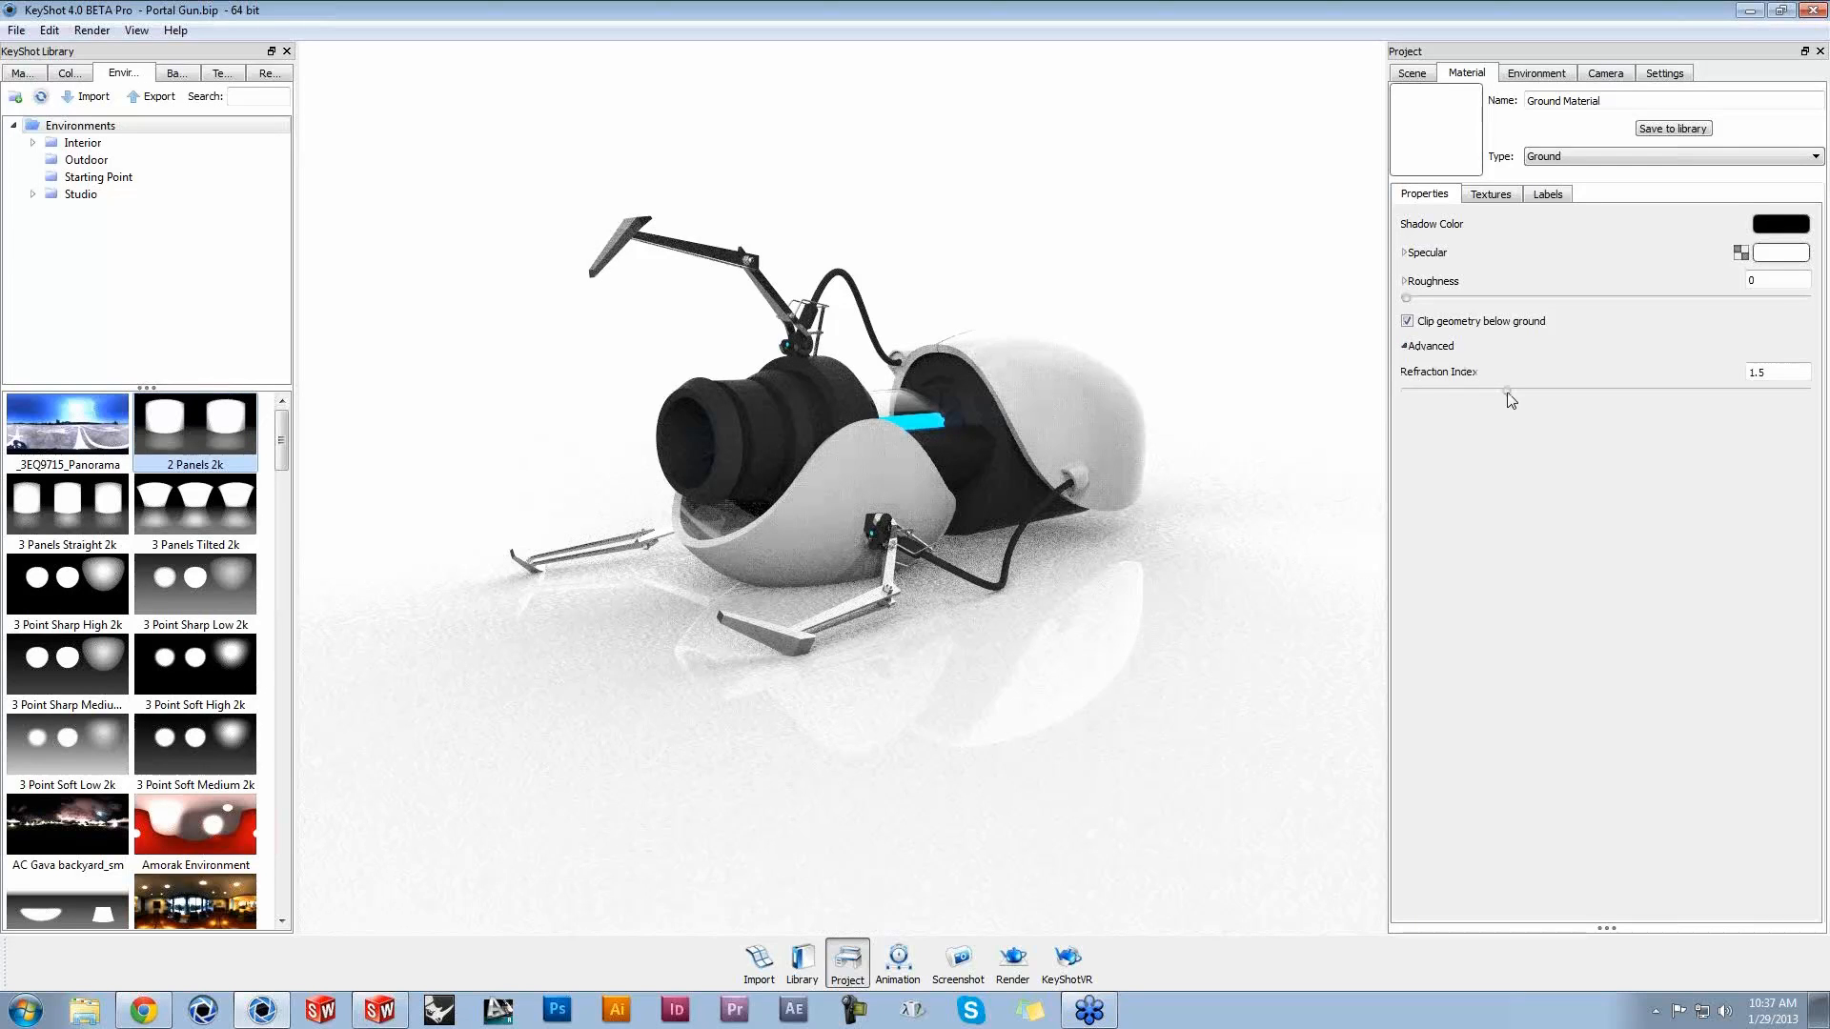
{"action": "left_click_drag", "start_coordinate": [1508, 392], "coordinate": [1825, 408]}
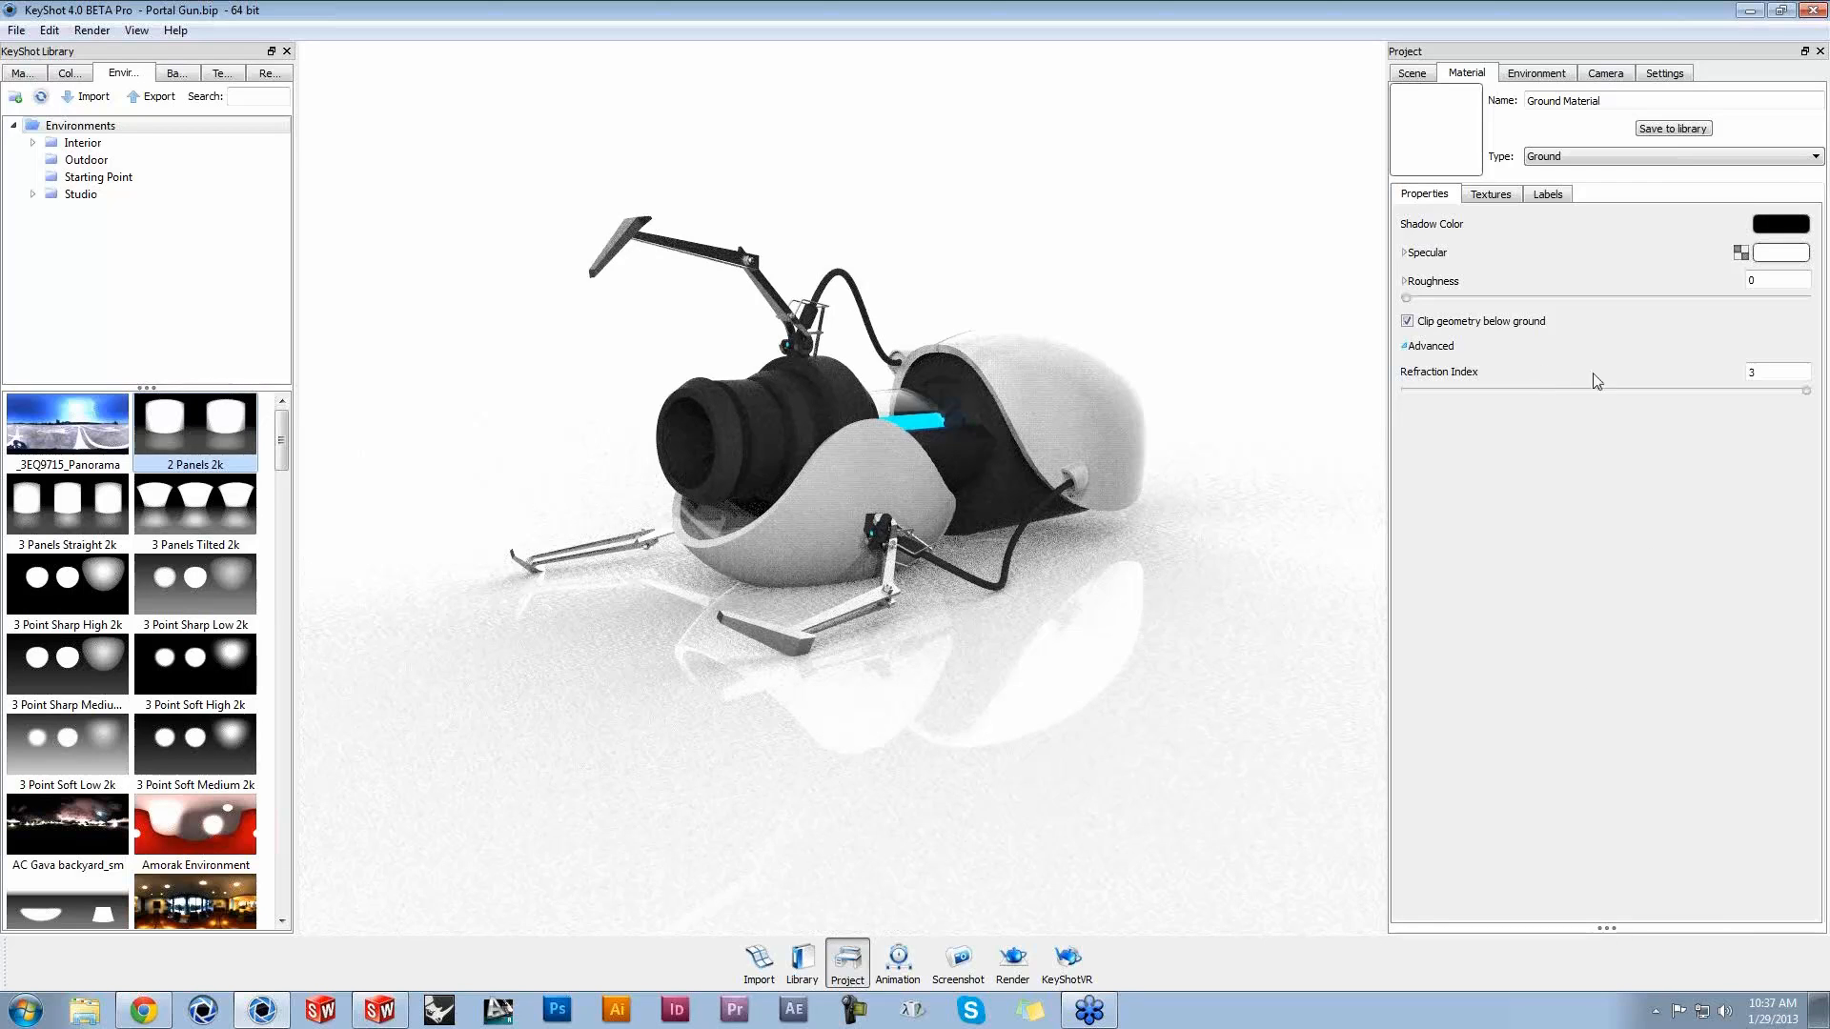
{"action": "left_click_drag", "start_coordinate": [1205, 696], "coordinate": [1104, 474]}
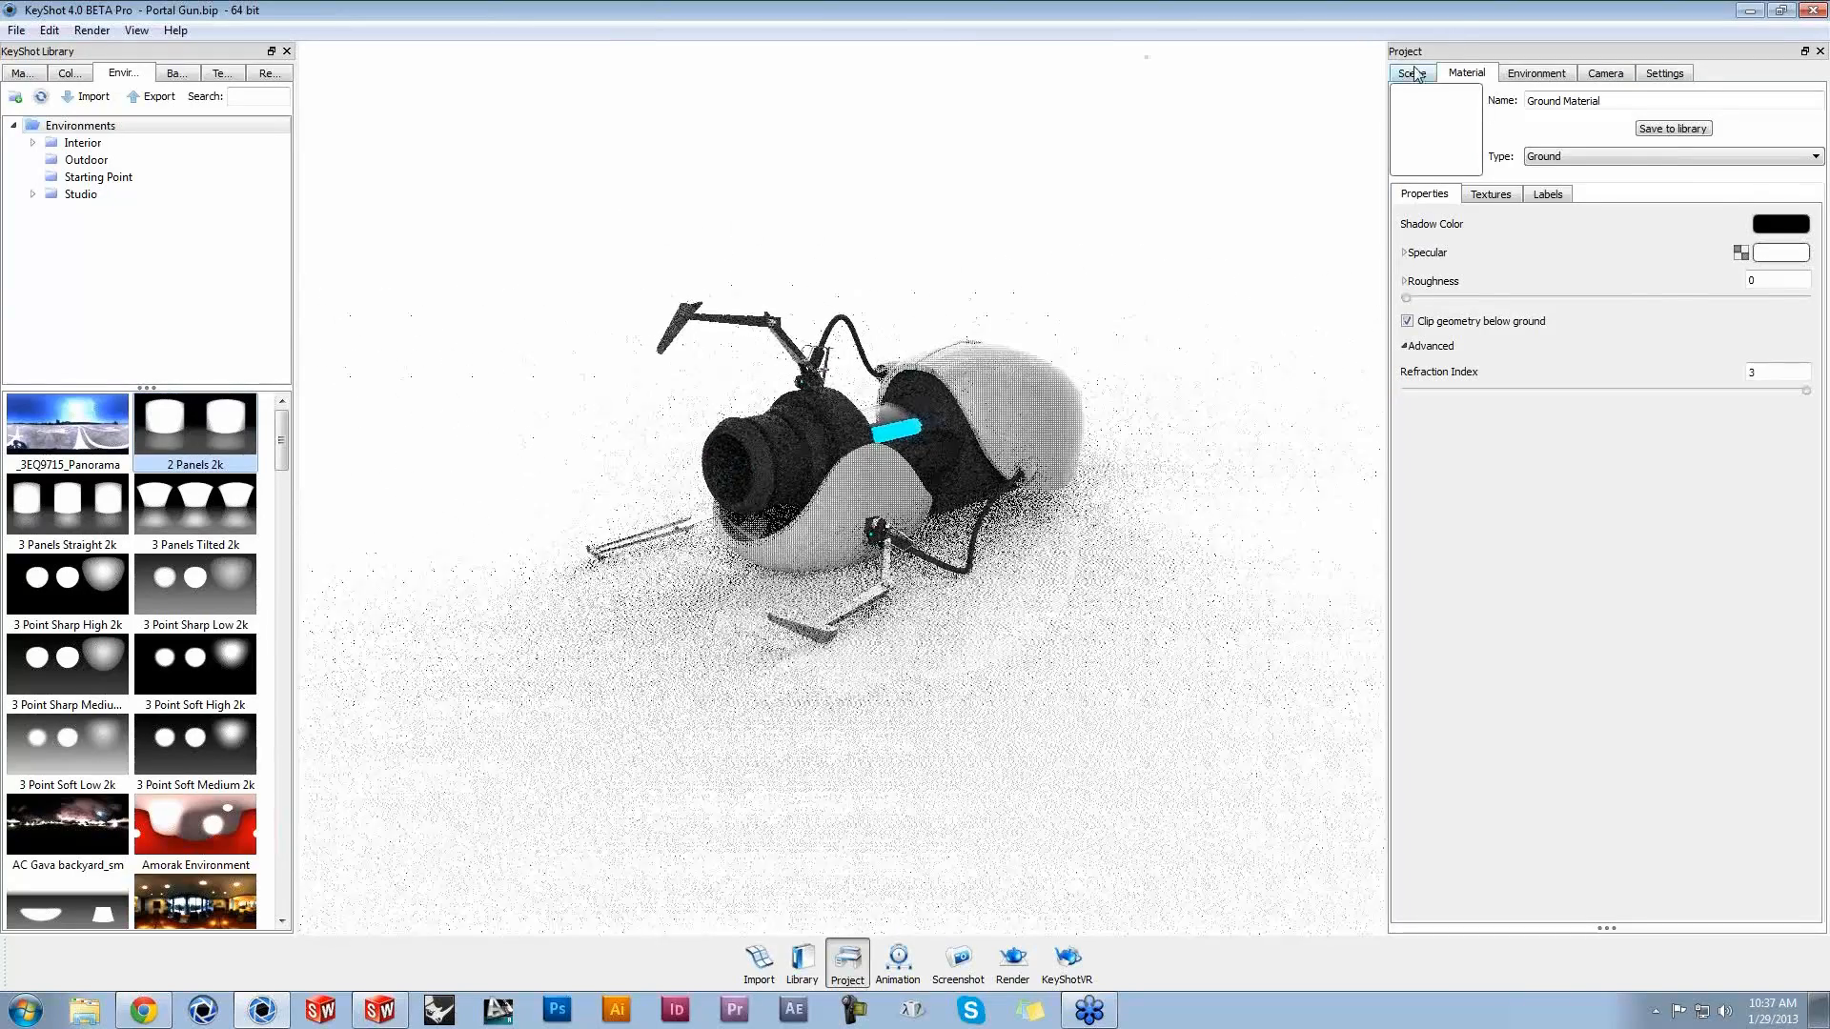
Step: Identify the disc lights in the scene's parts list by selecting Disc and Disc #1, ending with Disc #1 selected
{"action": "left_click", "coordinate": [1411, 72]}
{"action": "left_click", "coordinate": [1506, 252]}
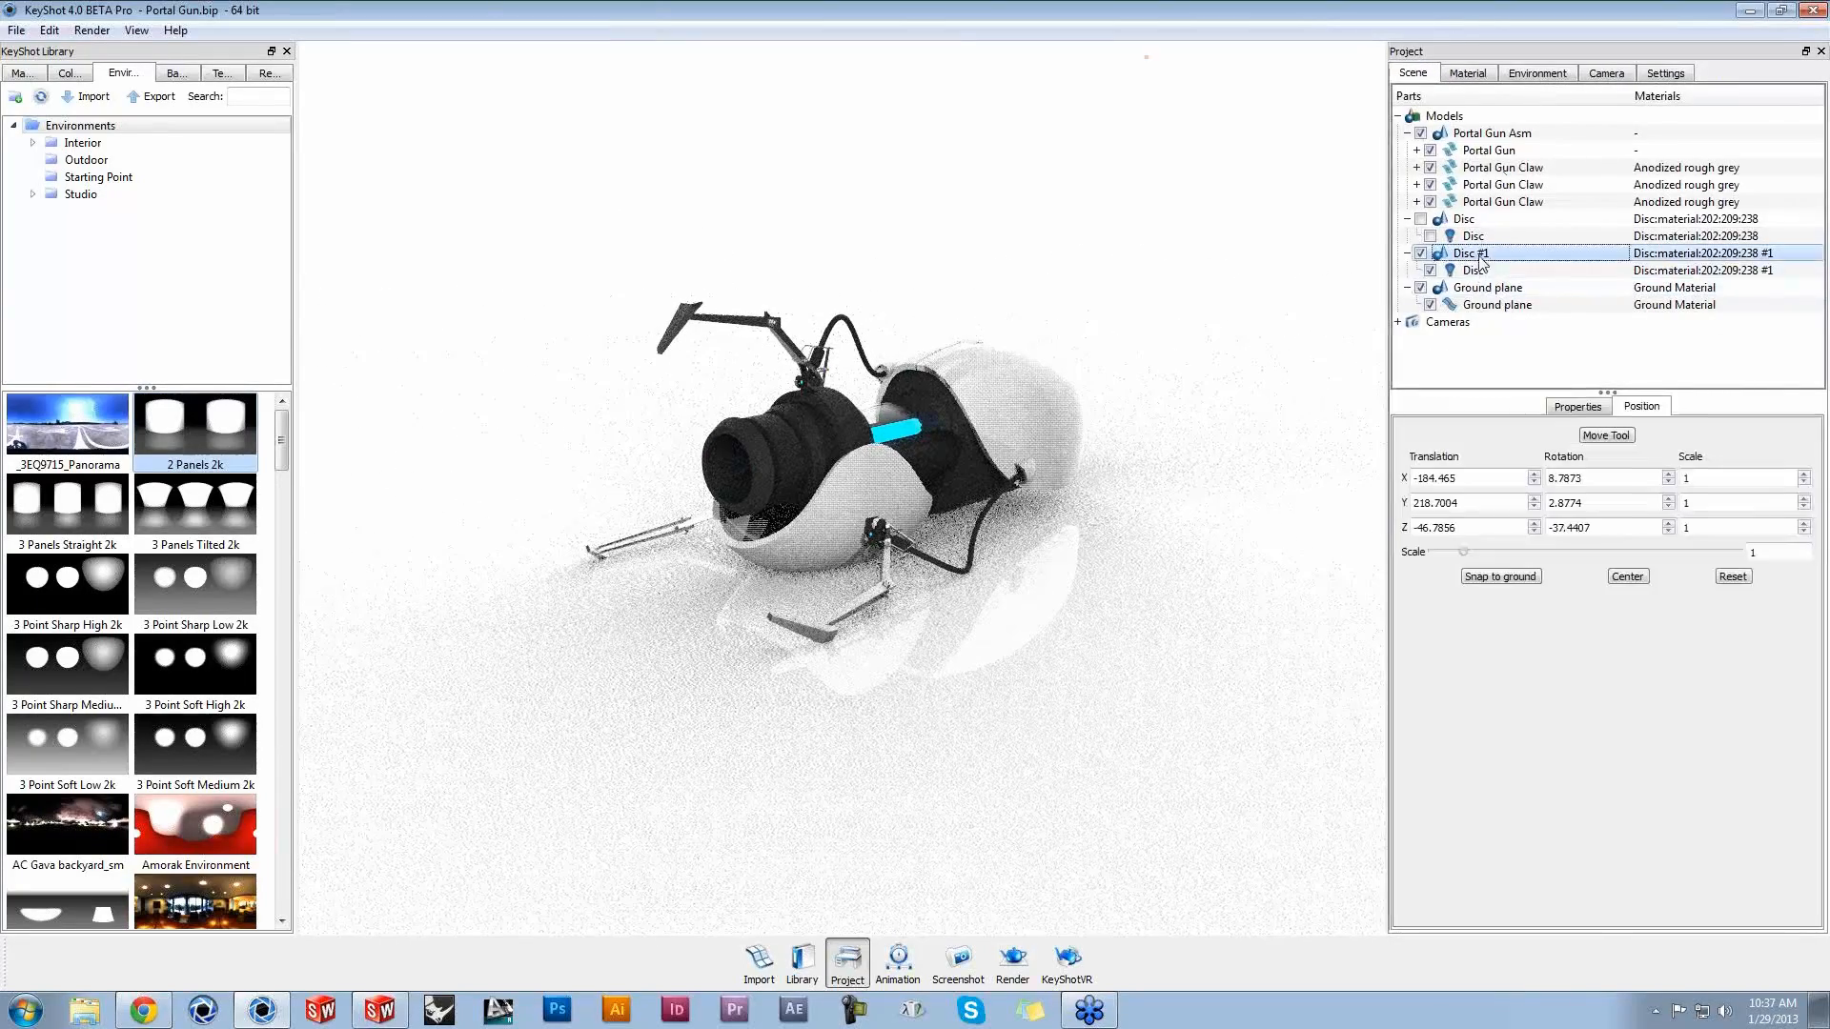
{"action": "left_click", "coordinate": [1479, 225]}
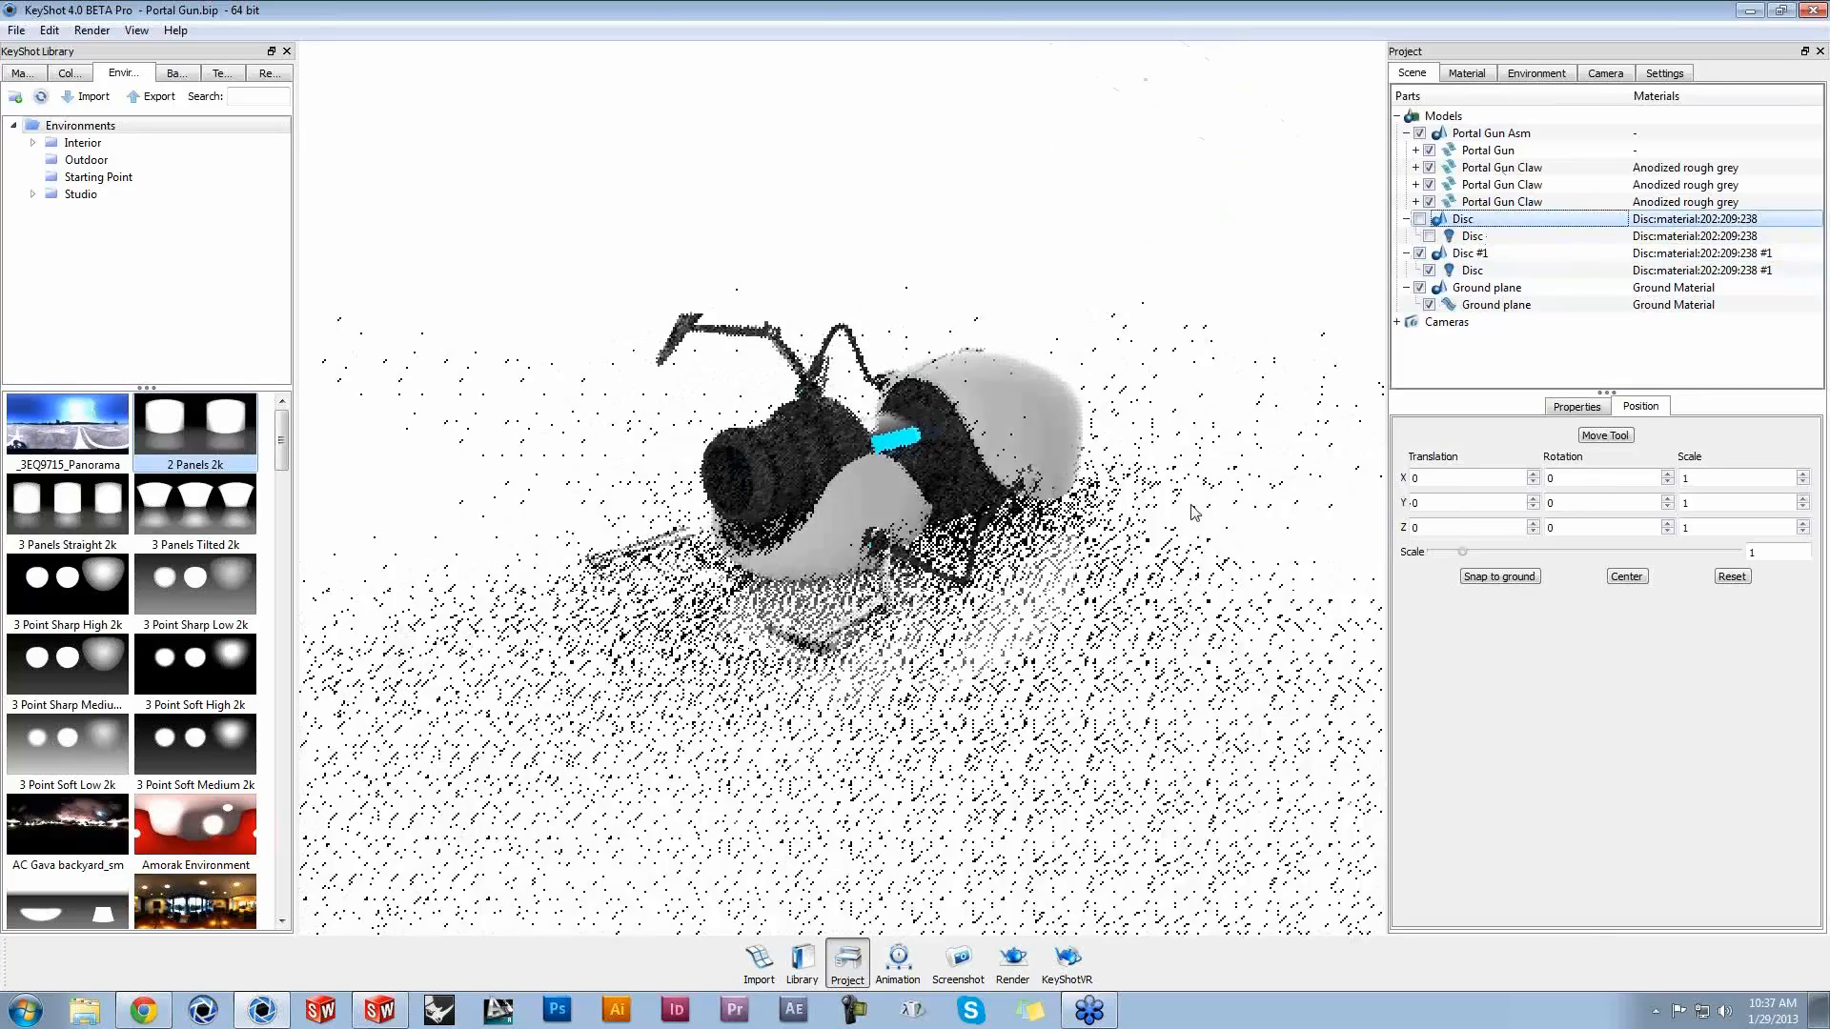
{"action": "left_click", "coordinate": [1472, 253]}
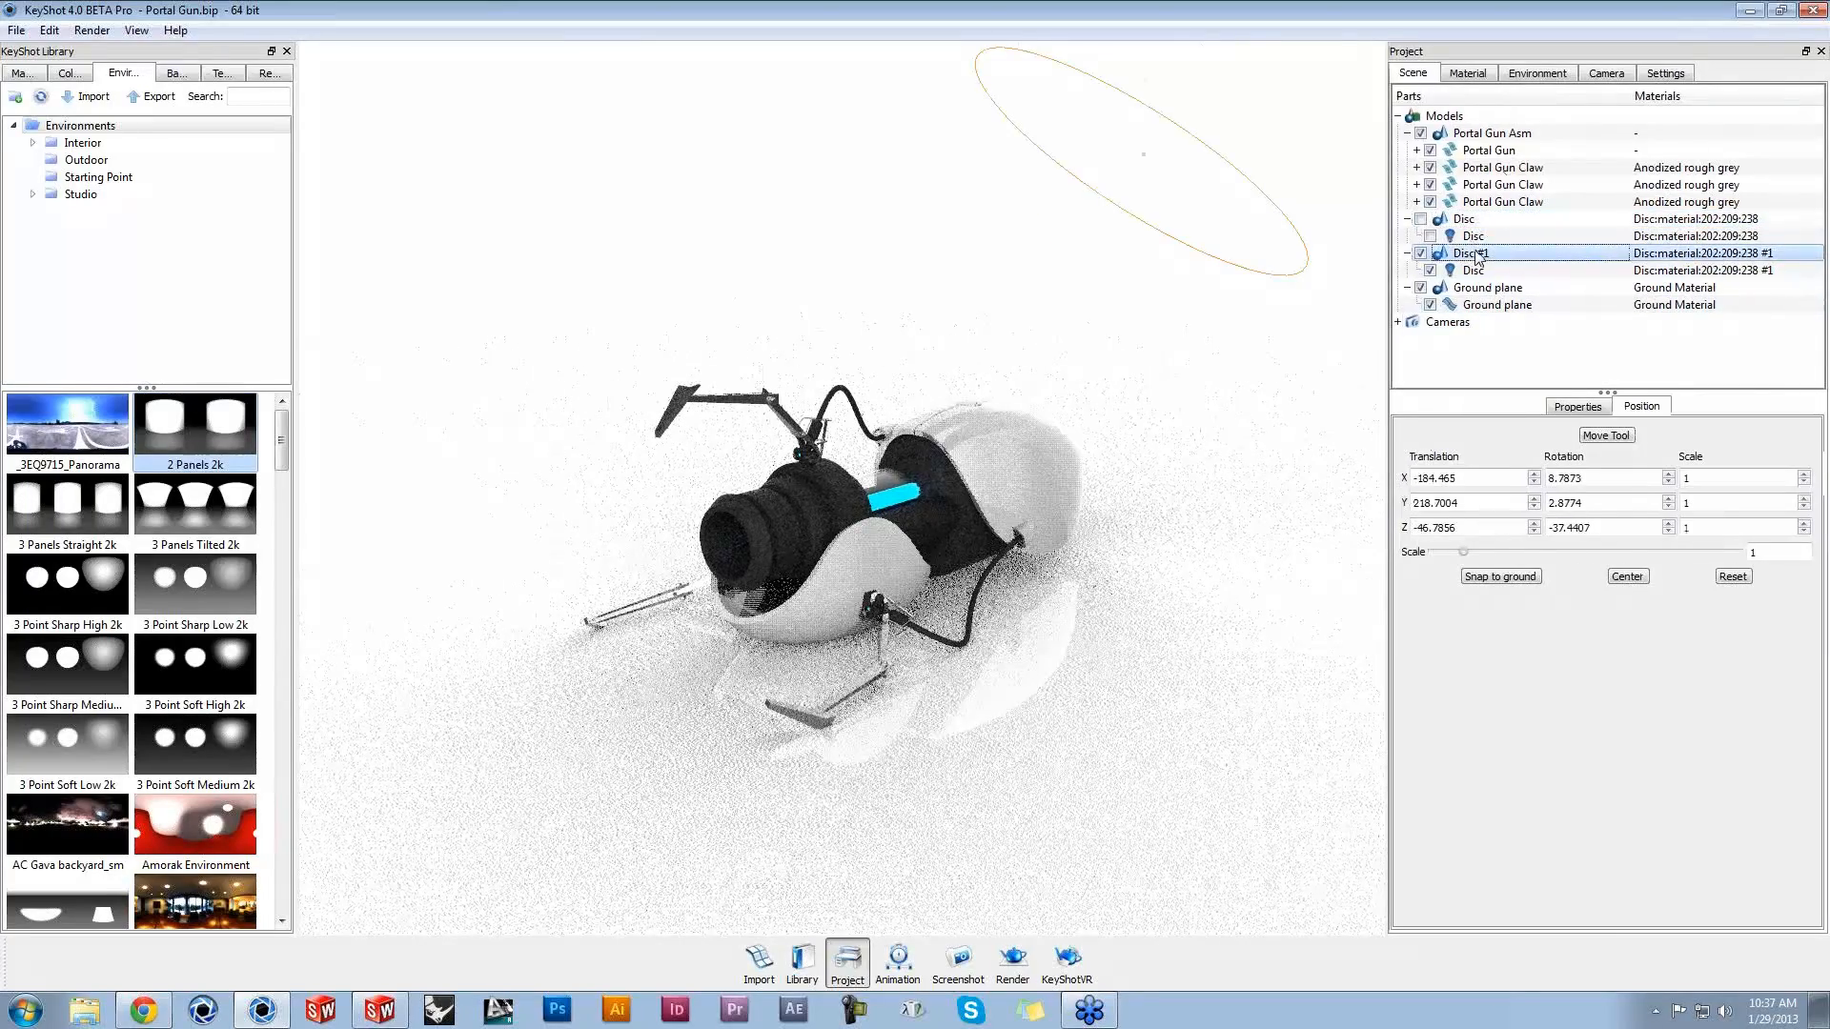
Step: Import Cube.obj by adding it to the scene, keeping its original location and size
{"action": "left_click", "coordinate": [759, 957]}
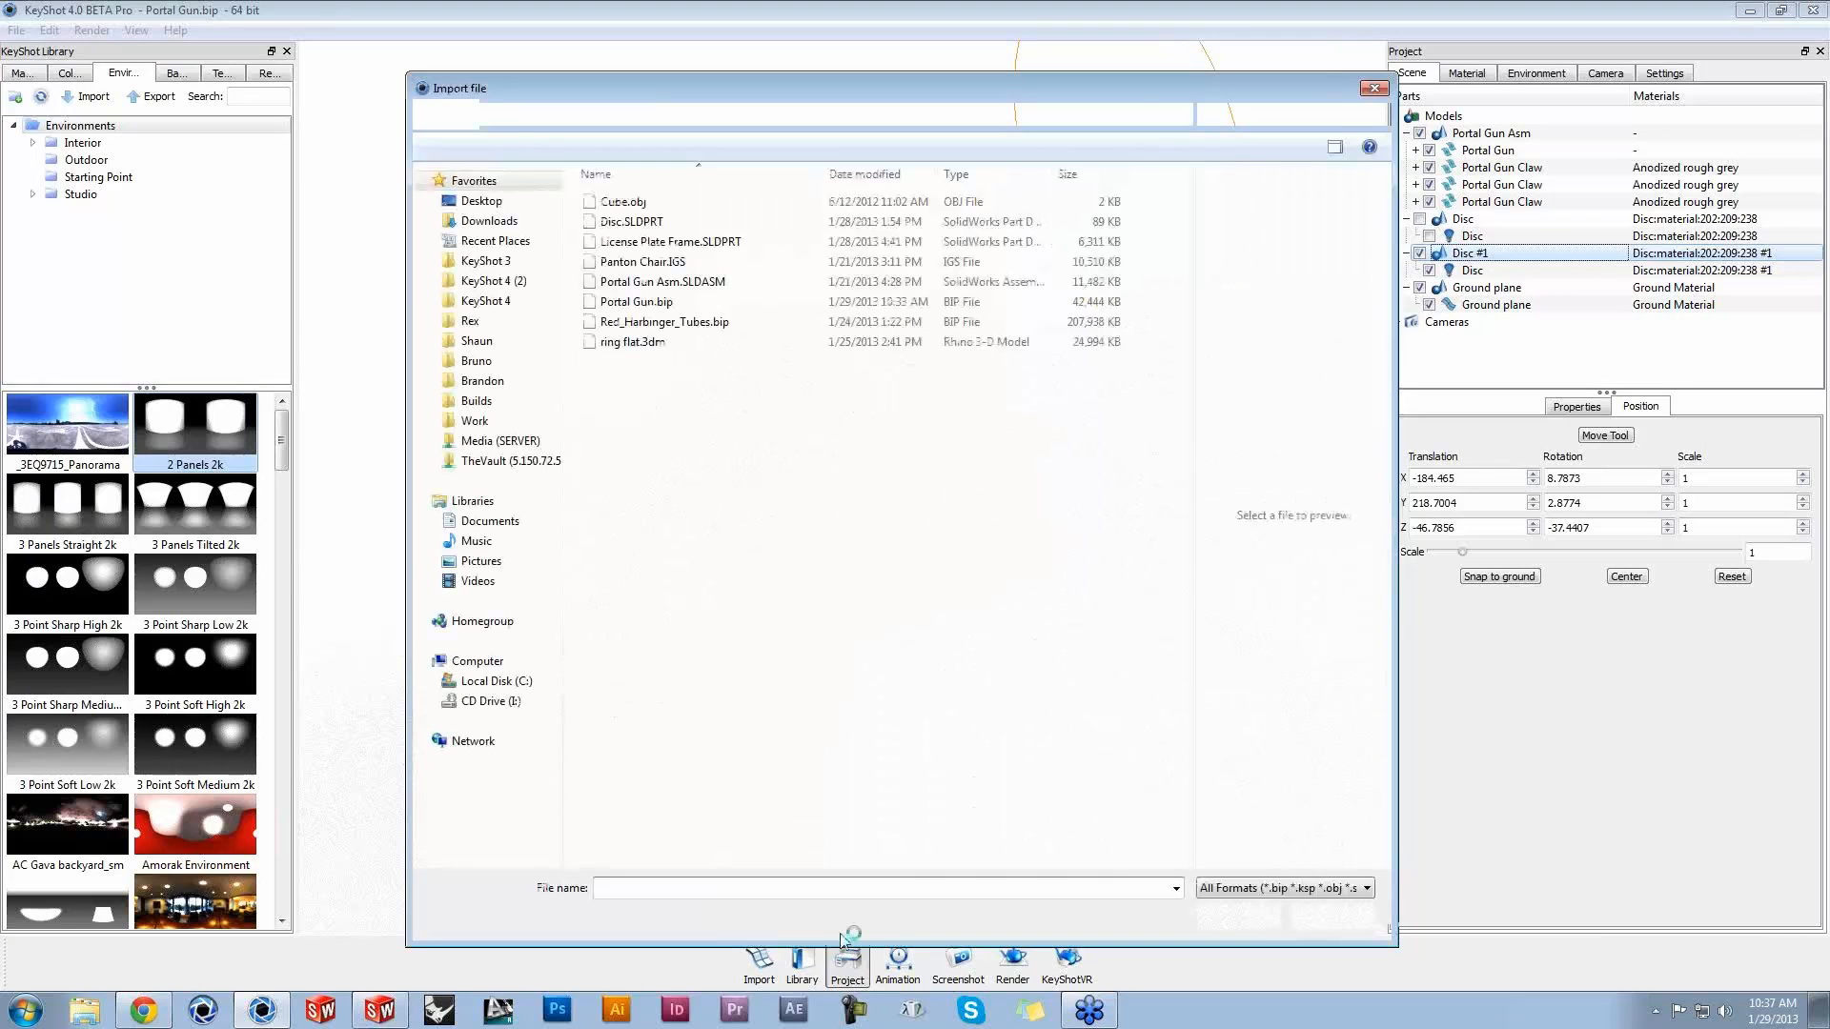
{"action": "left_click", "coordinate": [667, 202]}
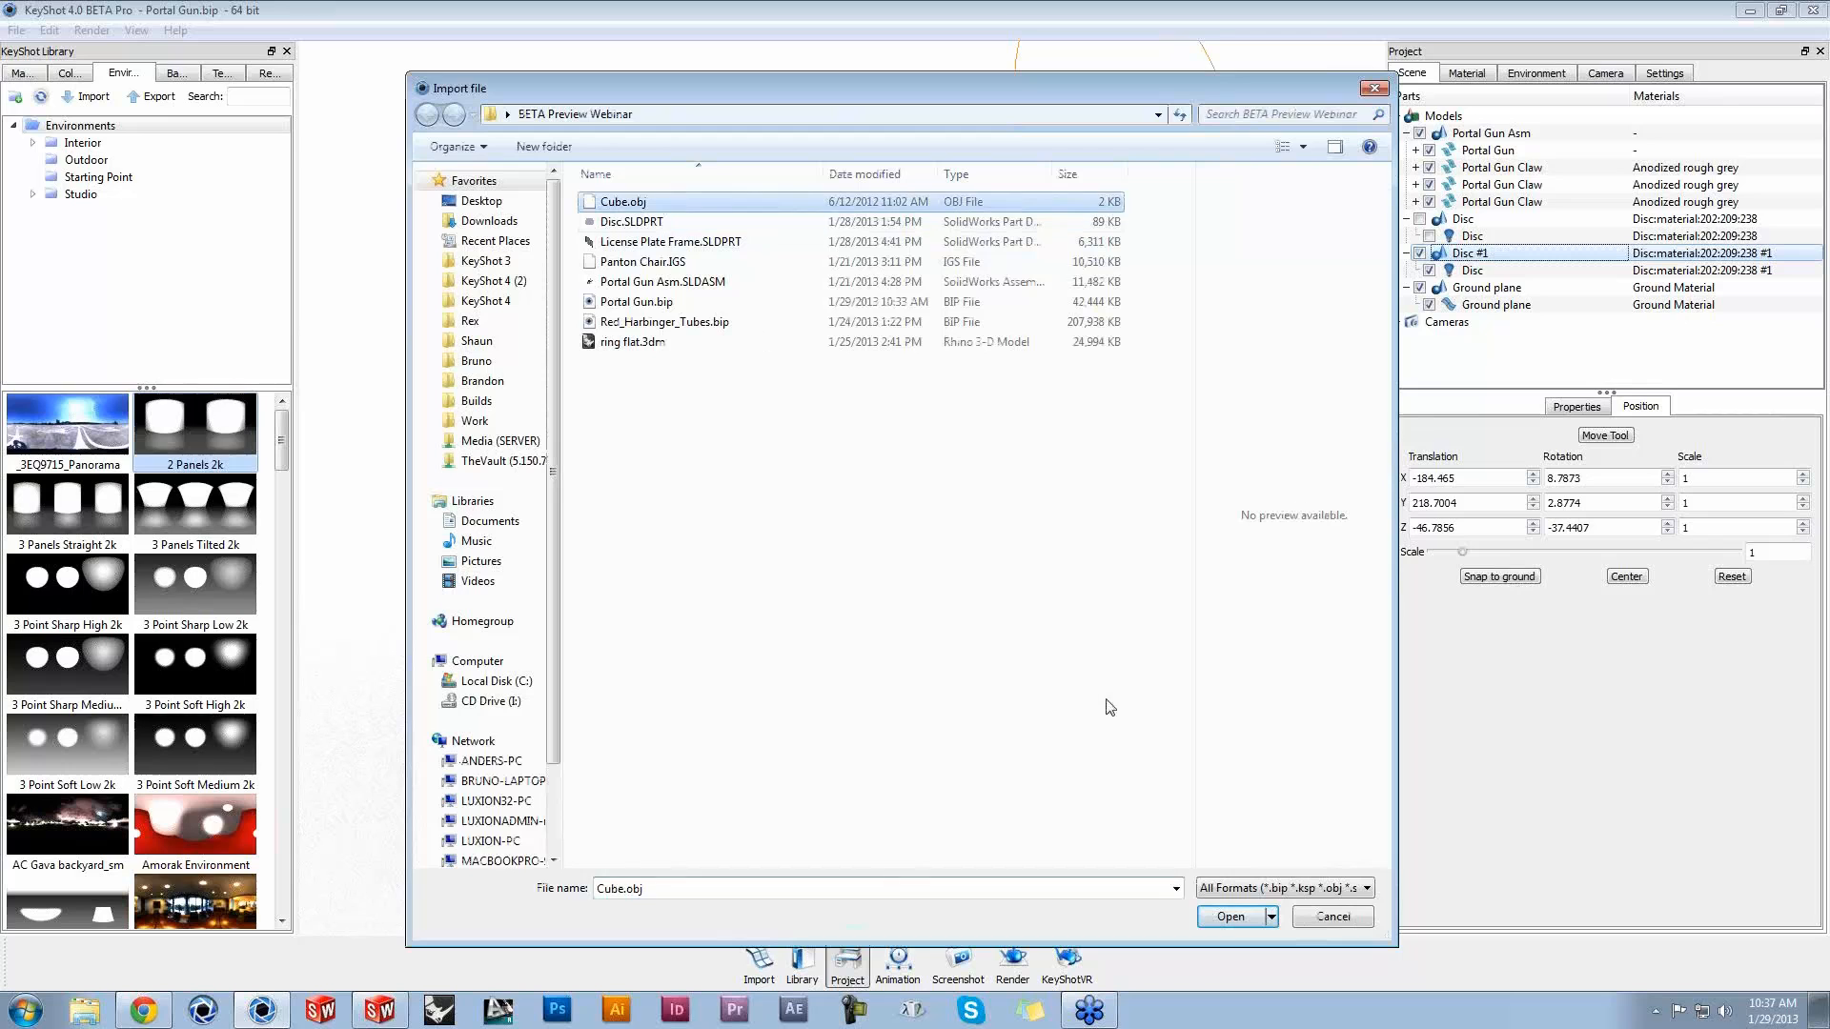
{"action": "left_click", "coordinate": [1231, 918]}
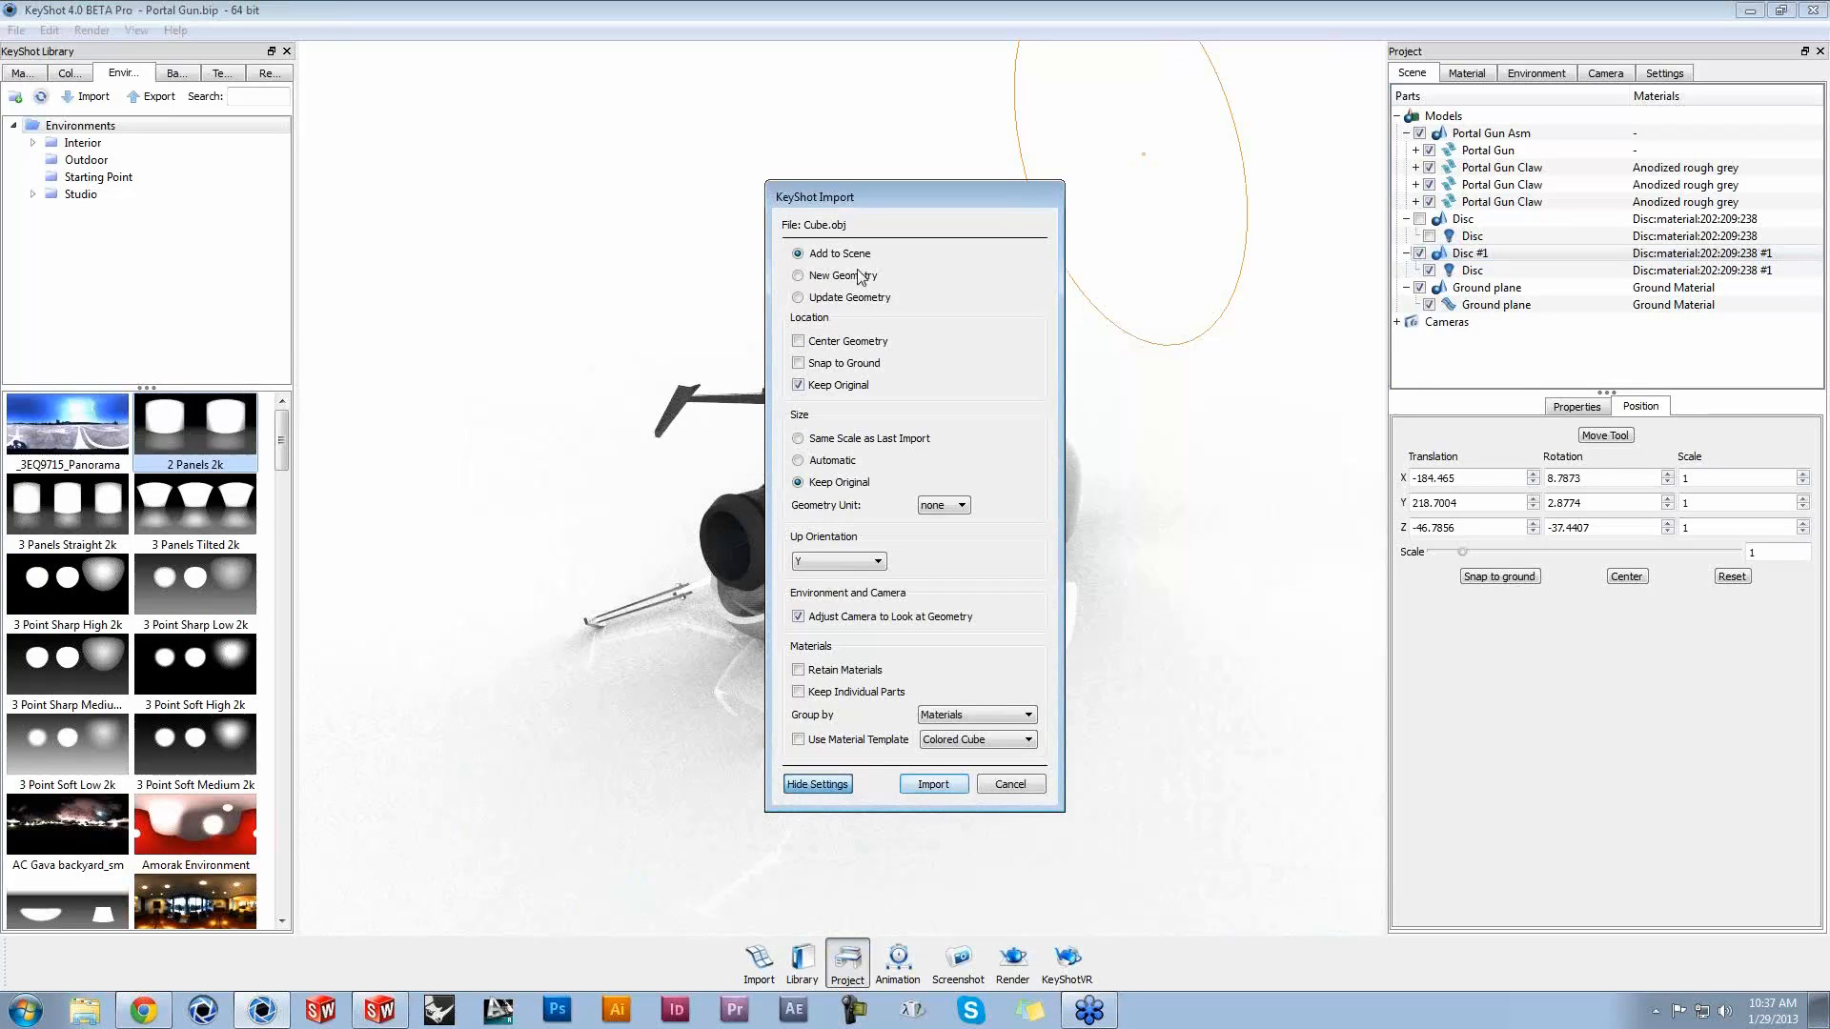
{"action": "left_click", "coordinate": [933, 784]}
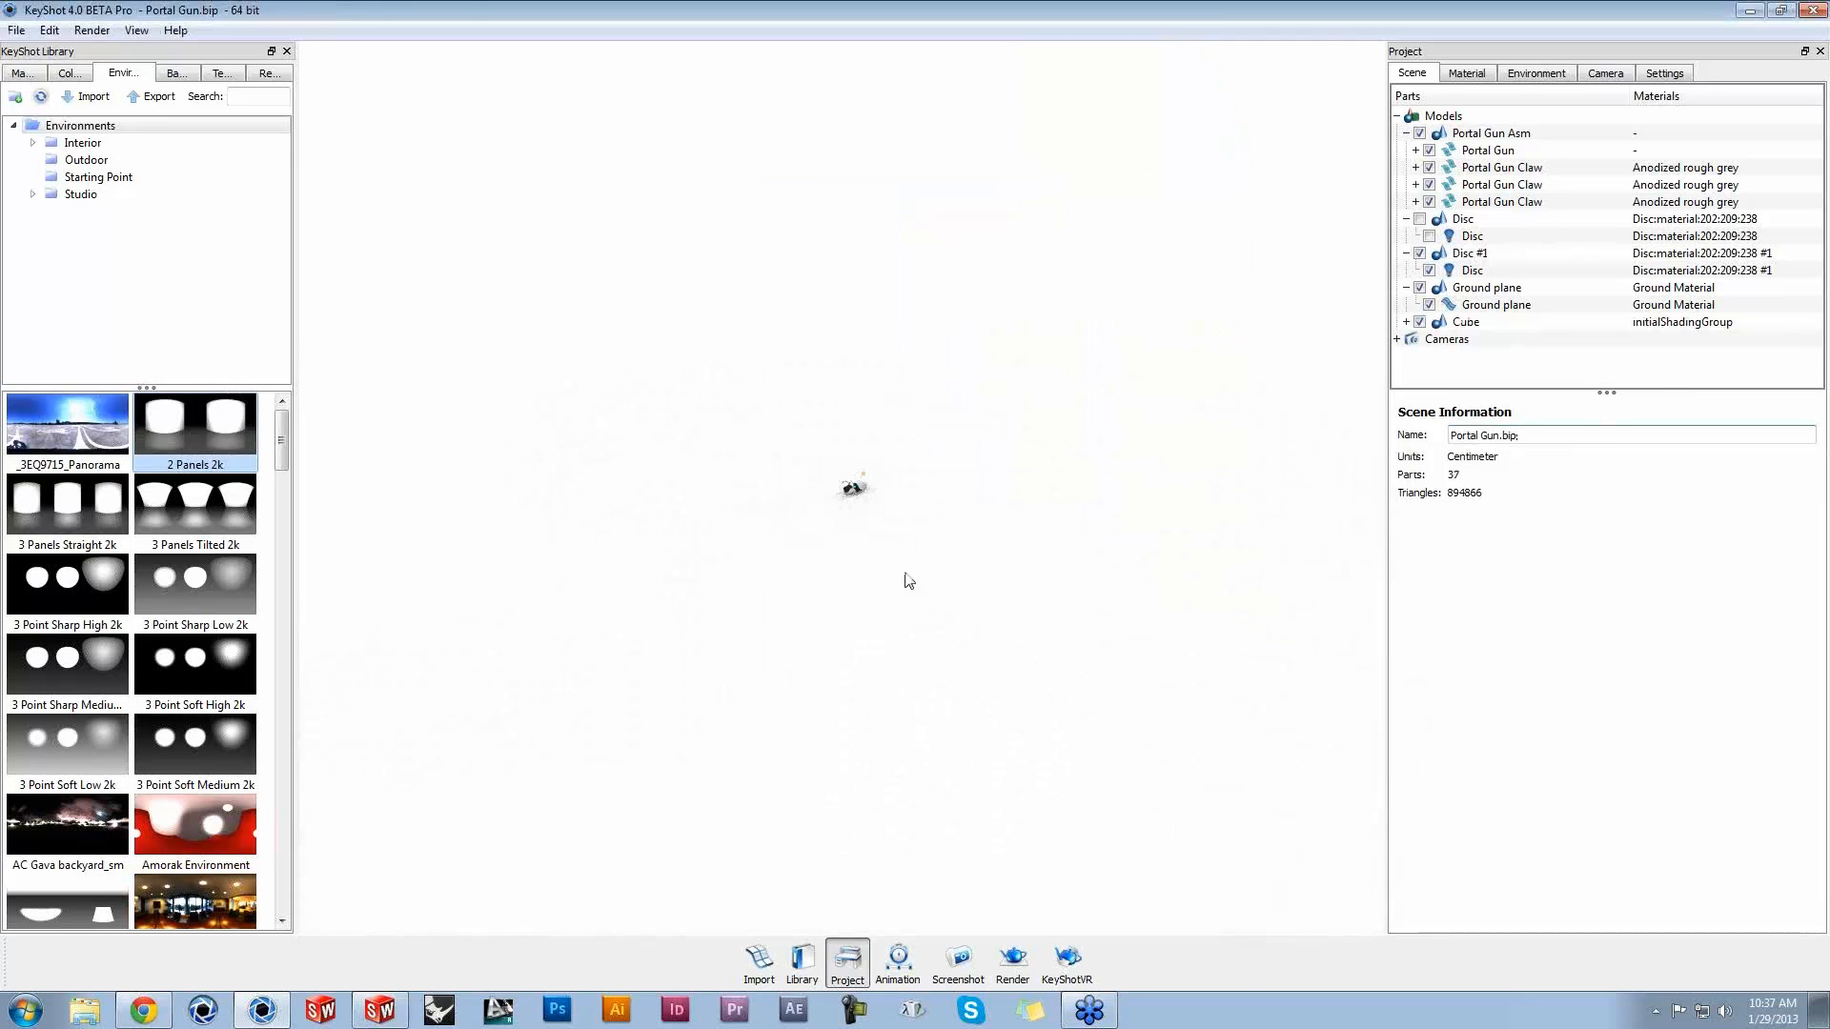
Step: Select the Cube model, center it in the scene and snap it to the ground
{"action": "scroll", "coordinate": [891, 519], "scroll_direction": "up", "scroll_amount": 5}
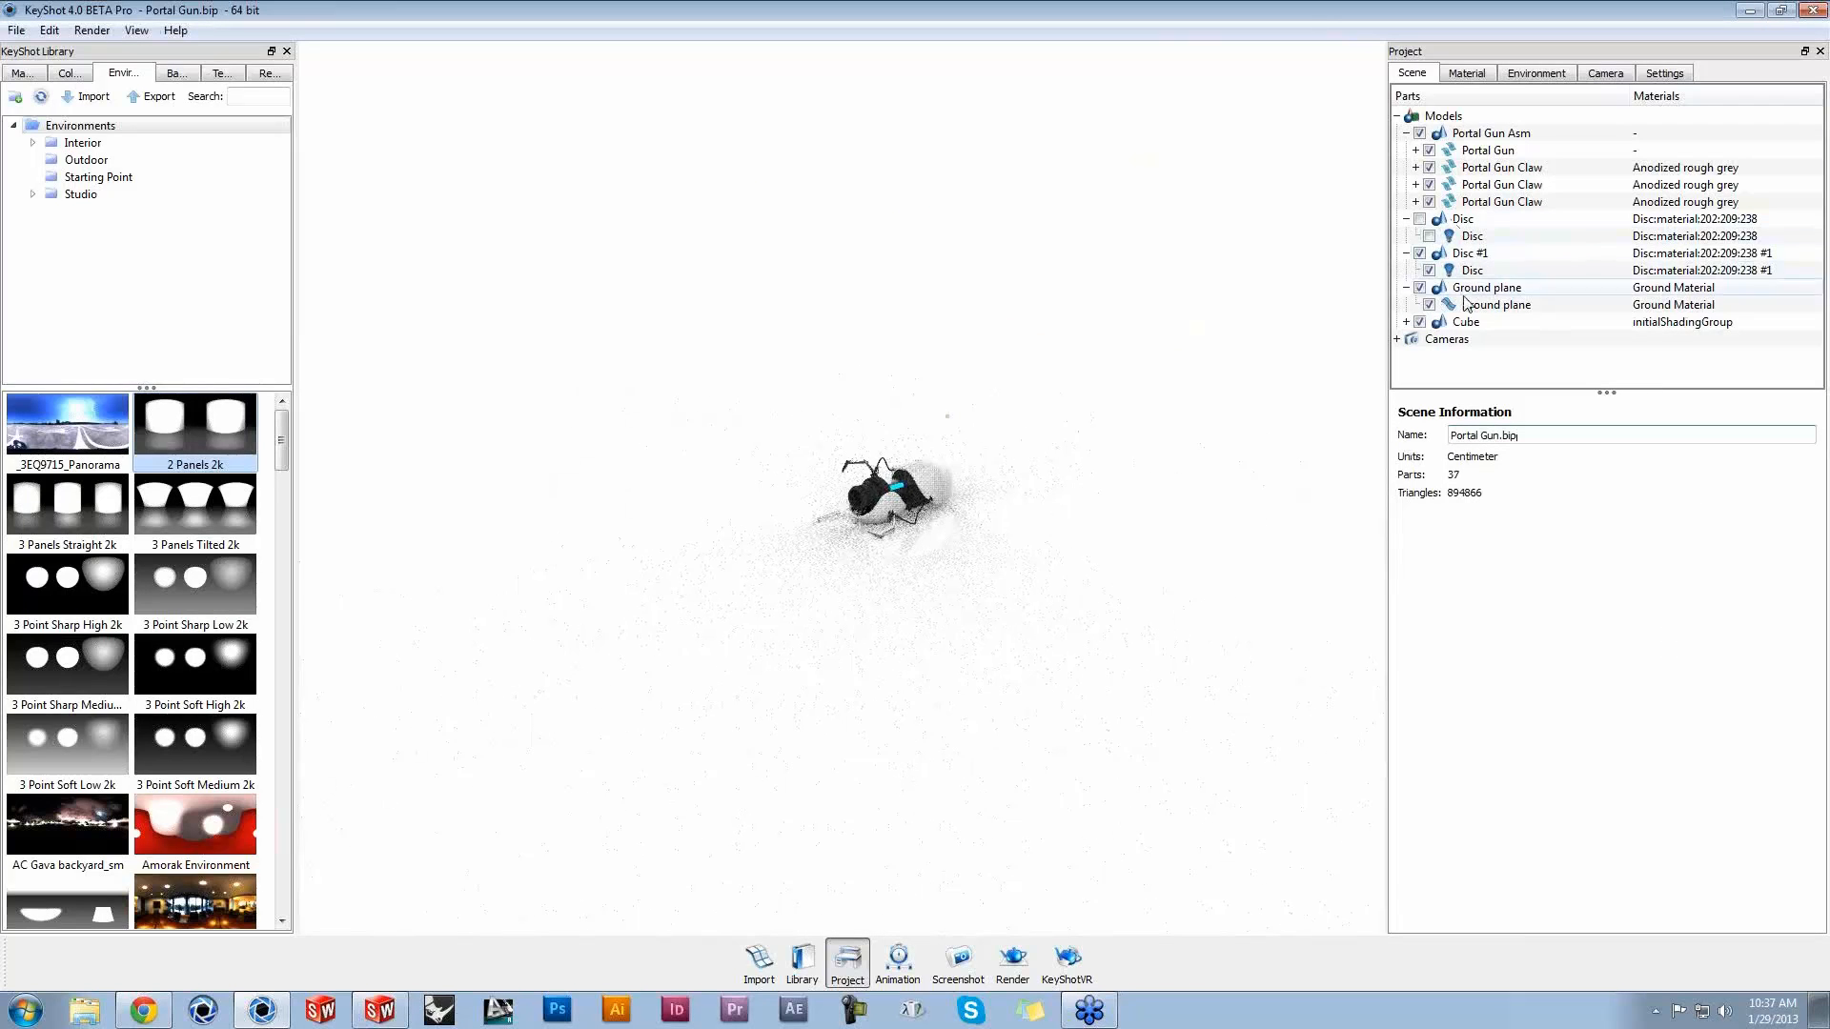
{"action": "left_click", "coordinate": [1464, 321]}
{"action": "scroll", "coordinate": [1092, 578], "scroll_direction": "down", "scroll_amount": 5}
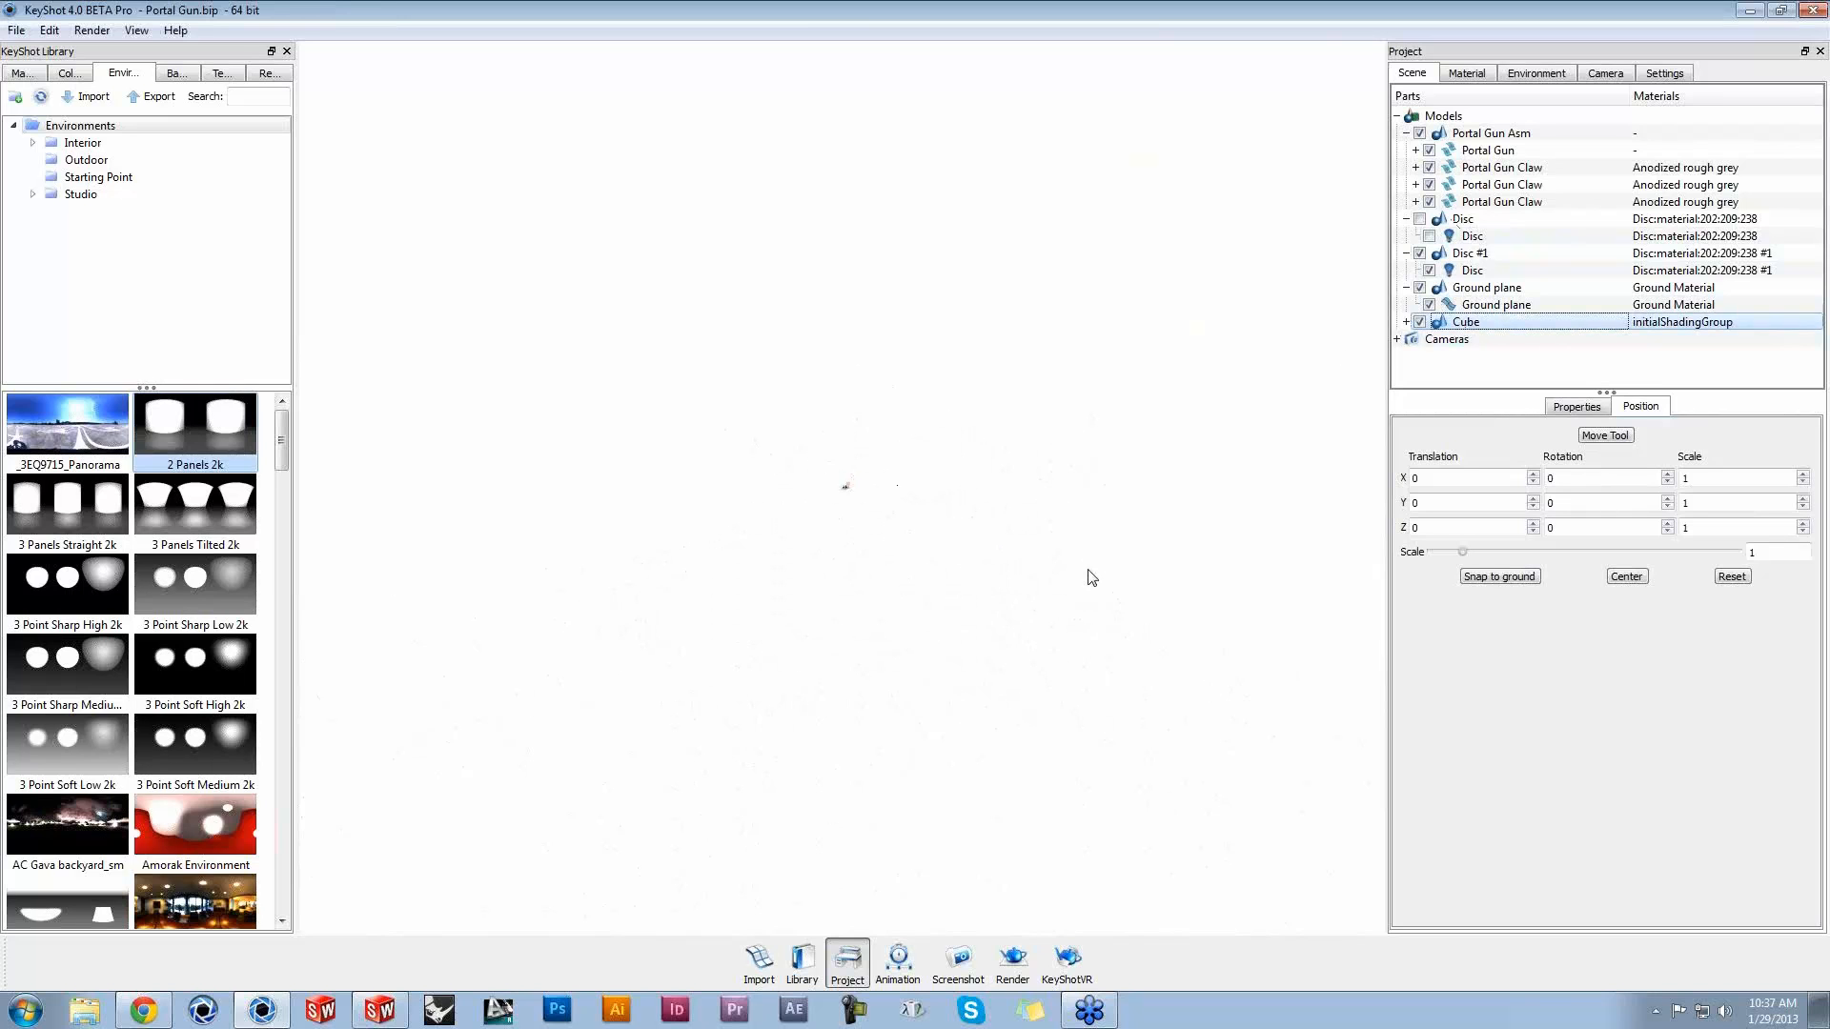
{"action": "scroll", "coordinate": [1092, 578], "scroll_direction": "up", "scroll_amount": 5}
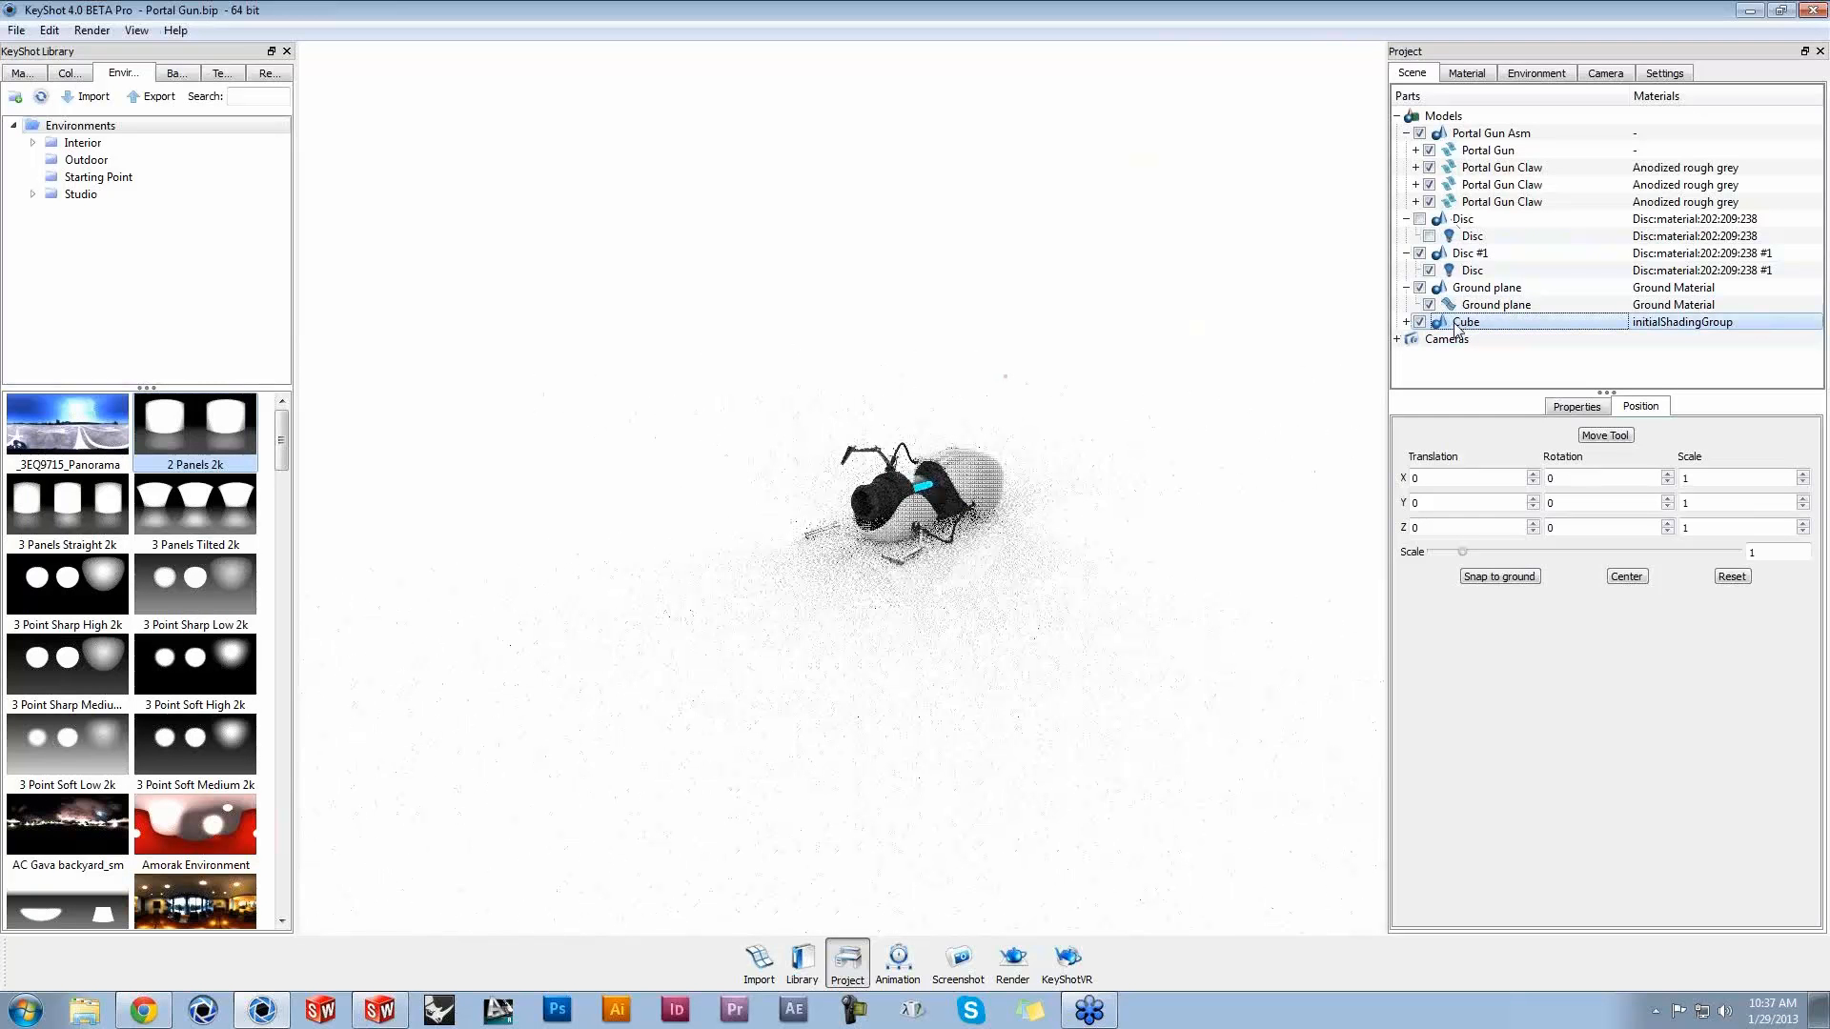
{"action": "left_click", "coordinate": [1624, 578]}
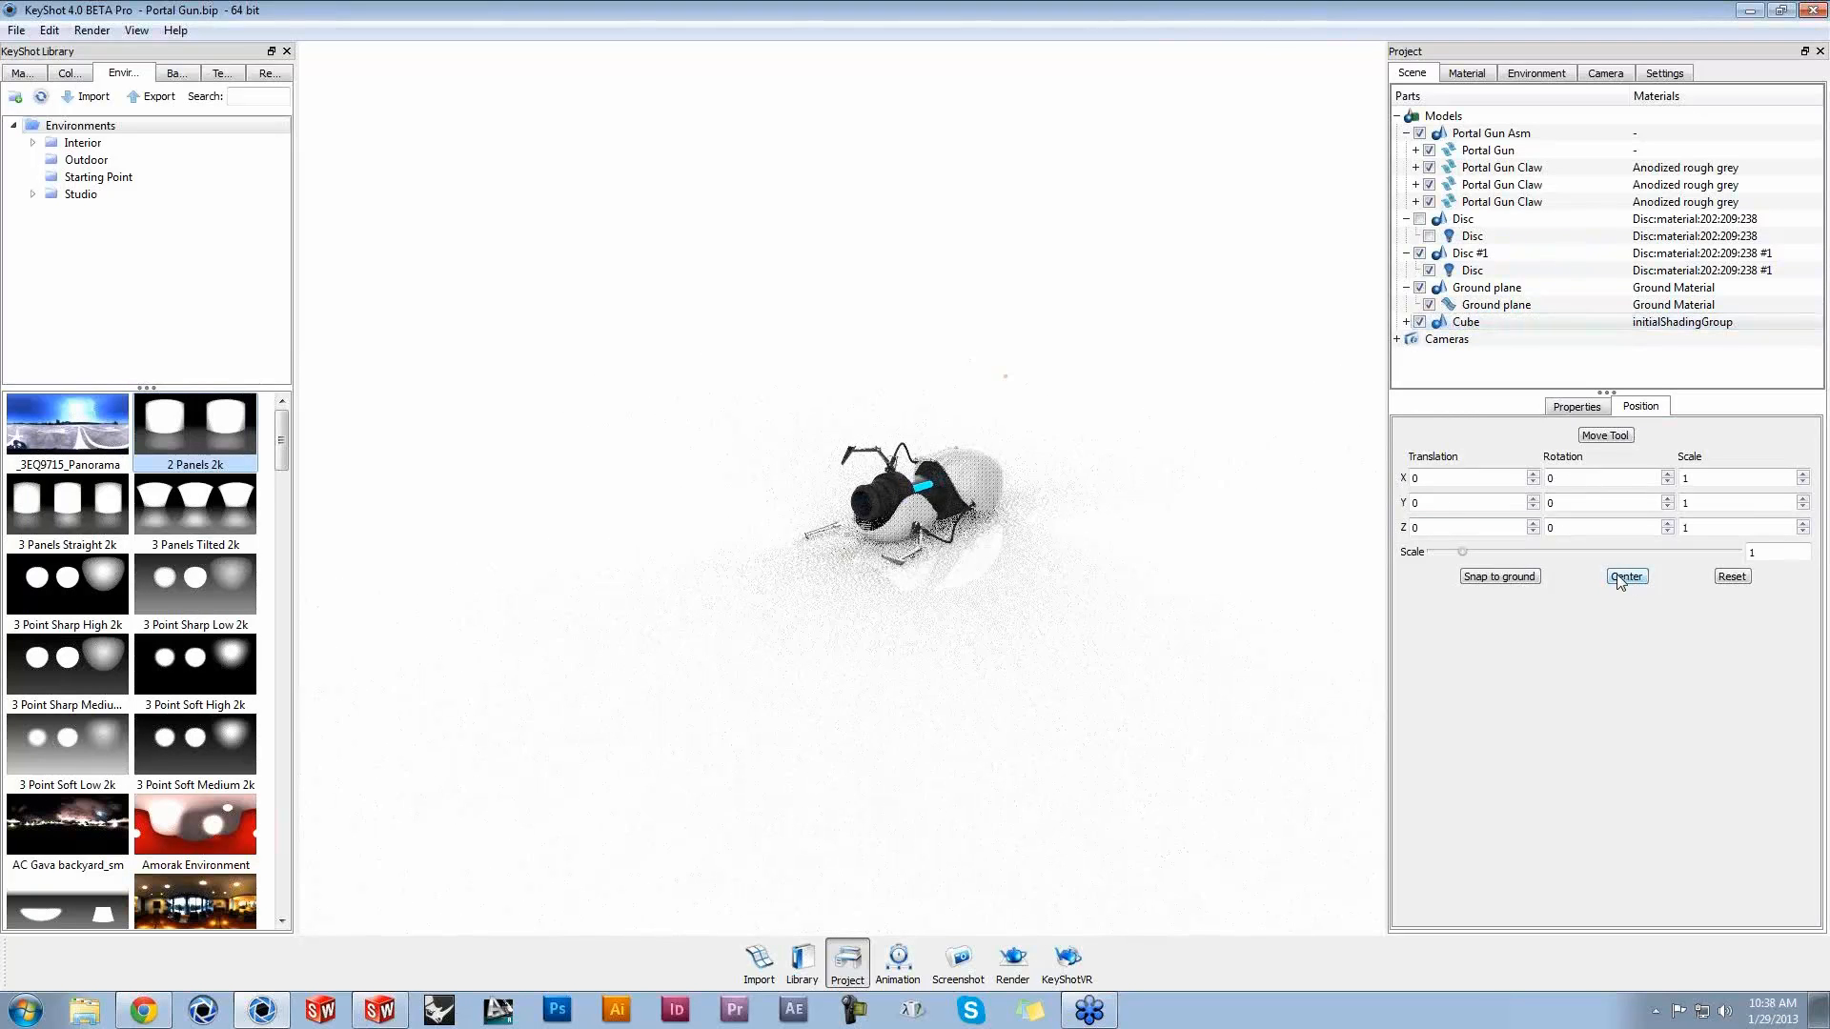
{"action": "left_click", "coordinate": [1512, 578]}
Step: Reduce the cube's overall scale to 0.1698 and make the camera look at the cube
{"action": "left_click_drag", "start_coordinate": [1462, 553], "coordinate": [1437, 553]}
{"action": "left_click", "coordinate": [1466, 323]}
{"action": "right_click", "coordinate": [1466, 324]}
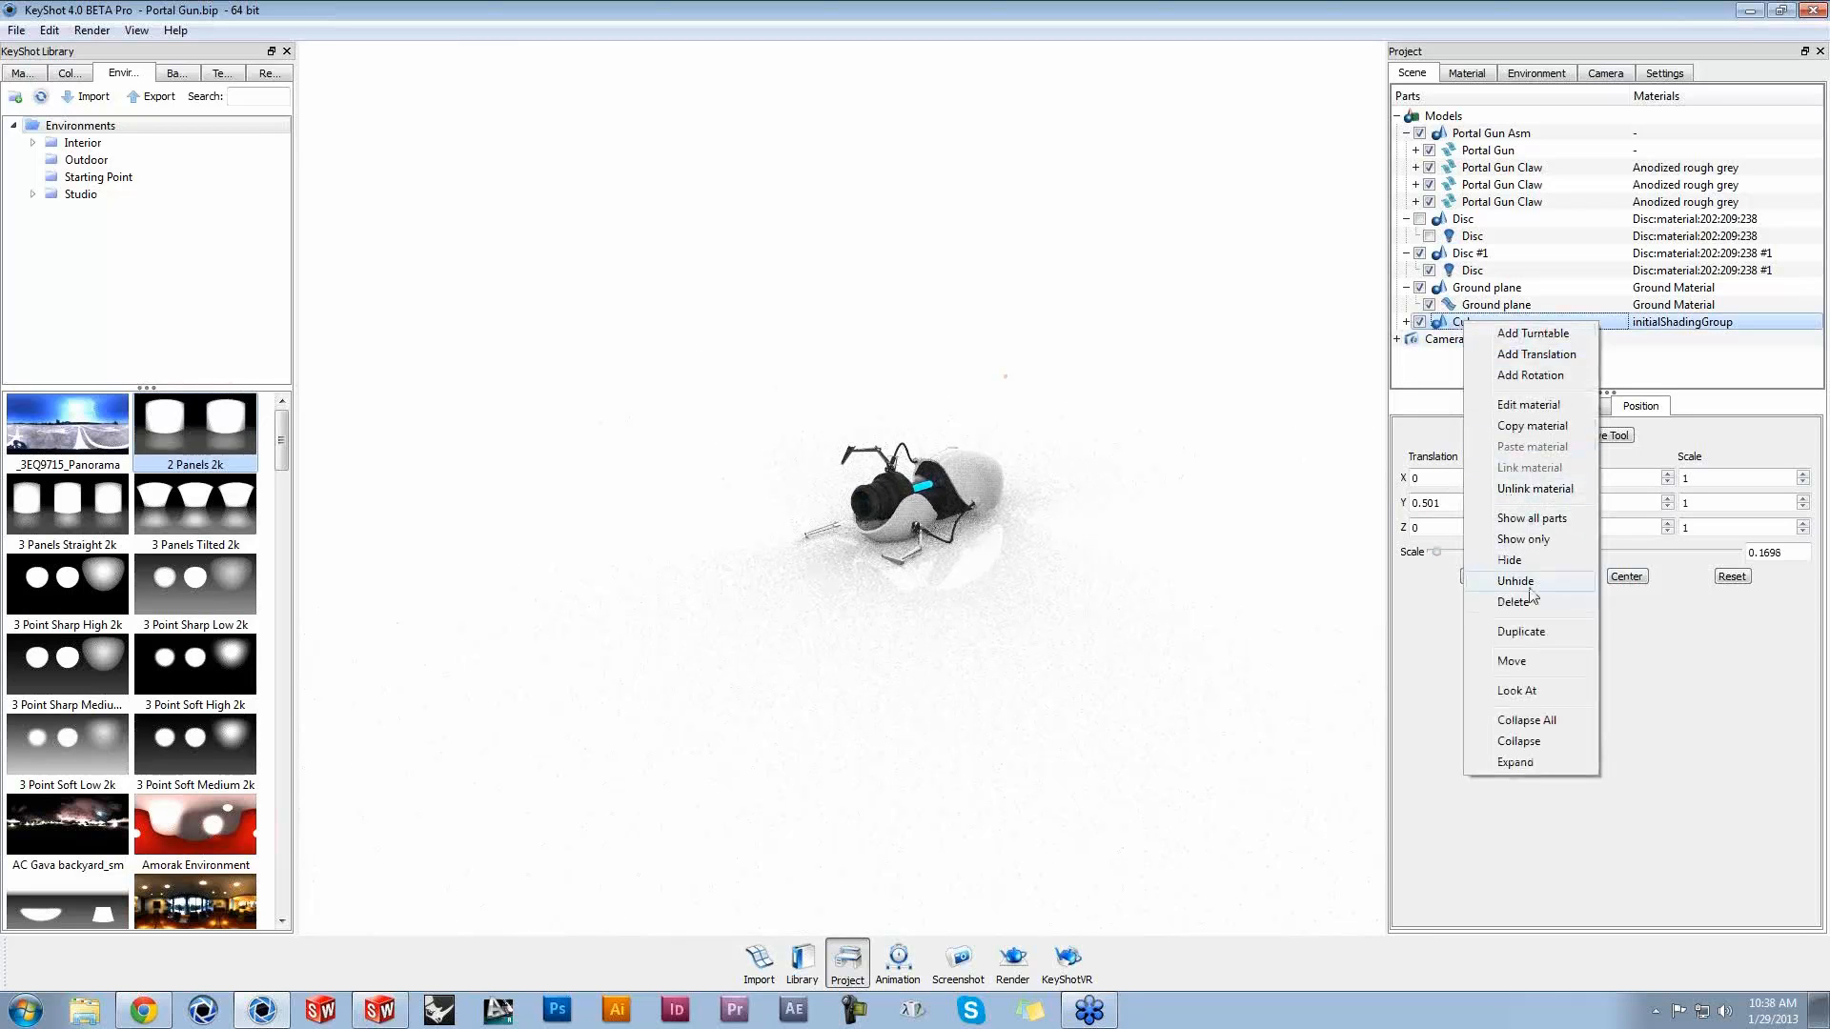
{"action": "left_click", "coordinate": [1535, 682]}
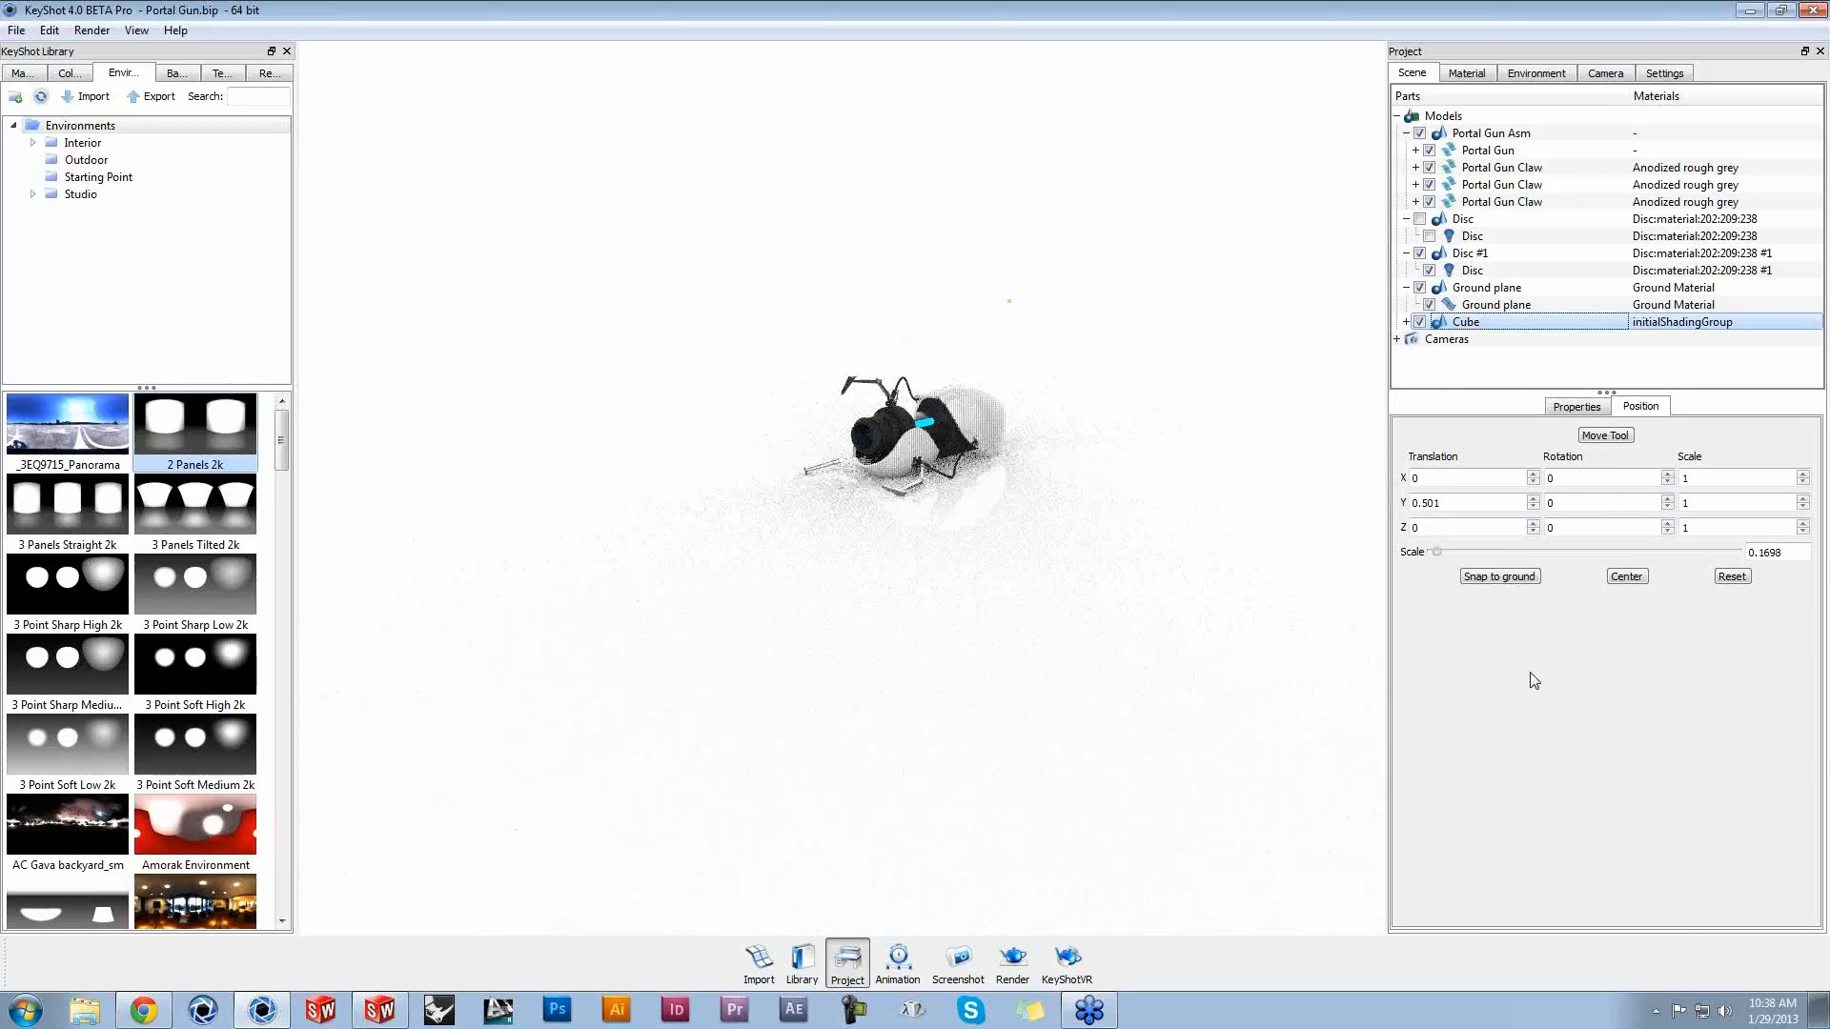
Step: Enlarge the cube's overall scale to 7.013 and select the cube in the real-time view
{"action": "left_click_drag", "start_coordinate": [1437, 554], "coordinate": [1647, 560]}
{"action": "scroll", "coordinate": [936, 526], "scroll_direction": "up", "scroll_amount": 10}
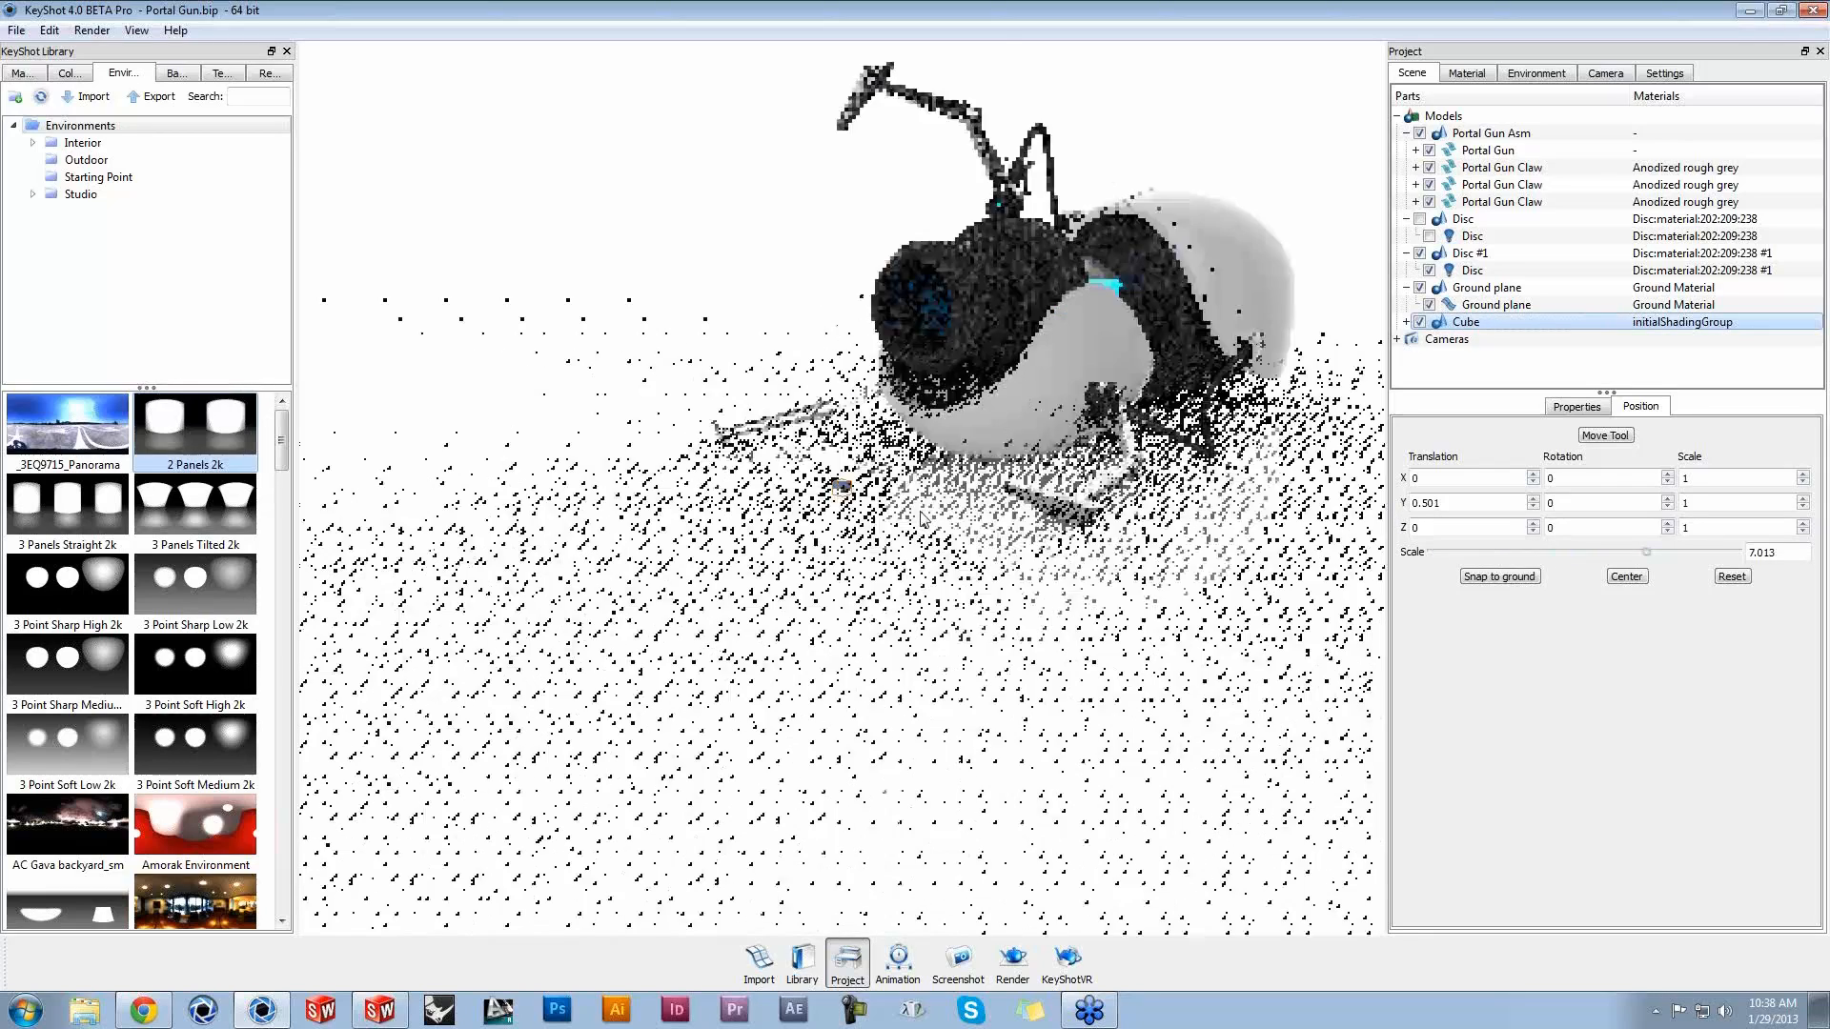
{"action": "left_click", "coordinate": [843, 483]}
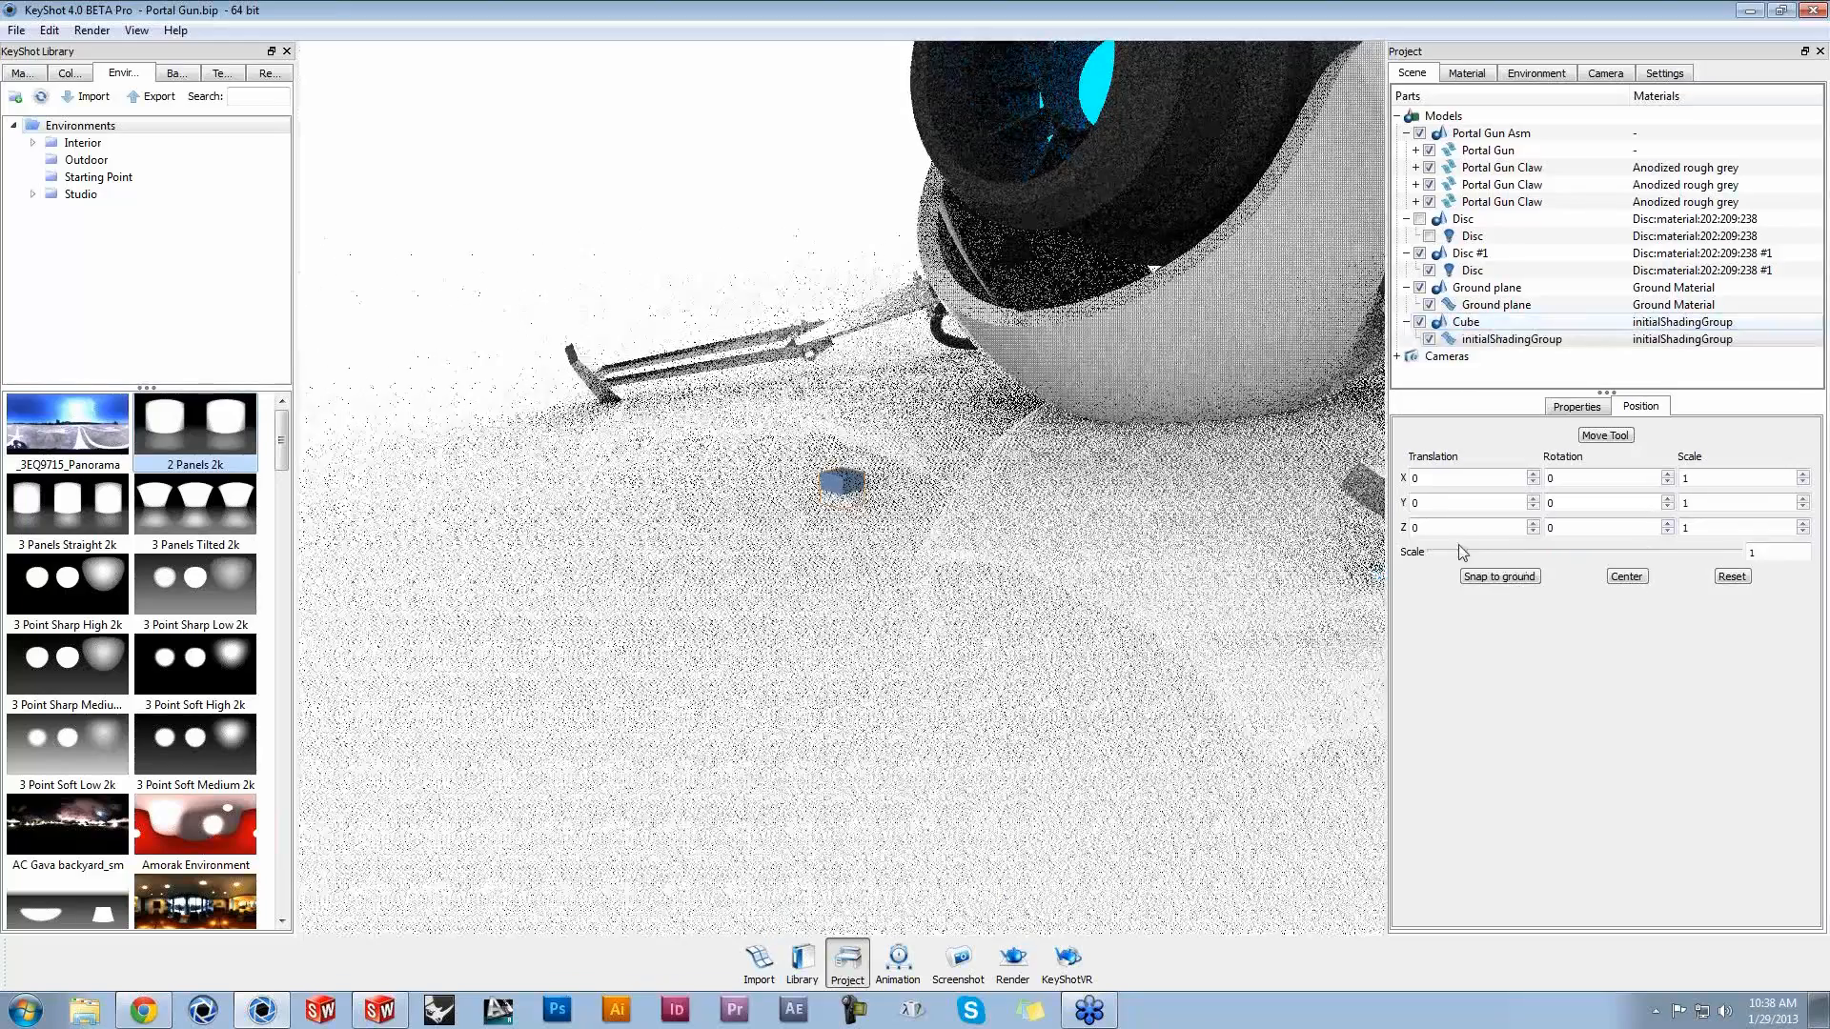
{"action": "left_click", "coordinate": [1459, 341]}
{"action": "left_click", "coordinate": [848, 482]}
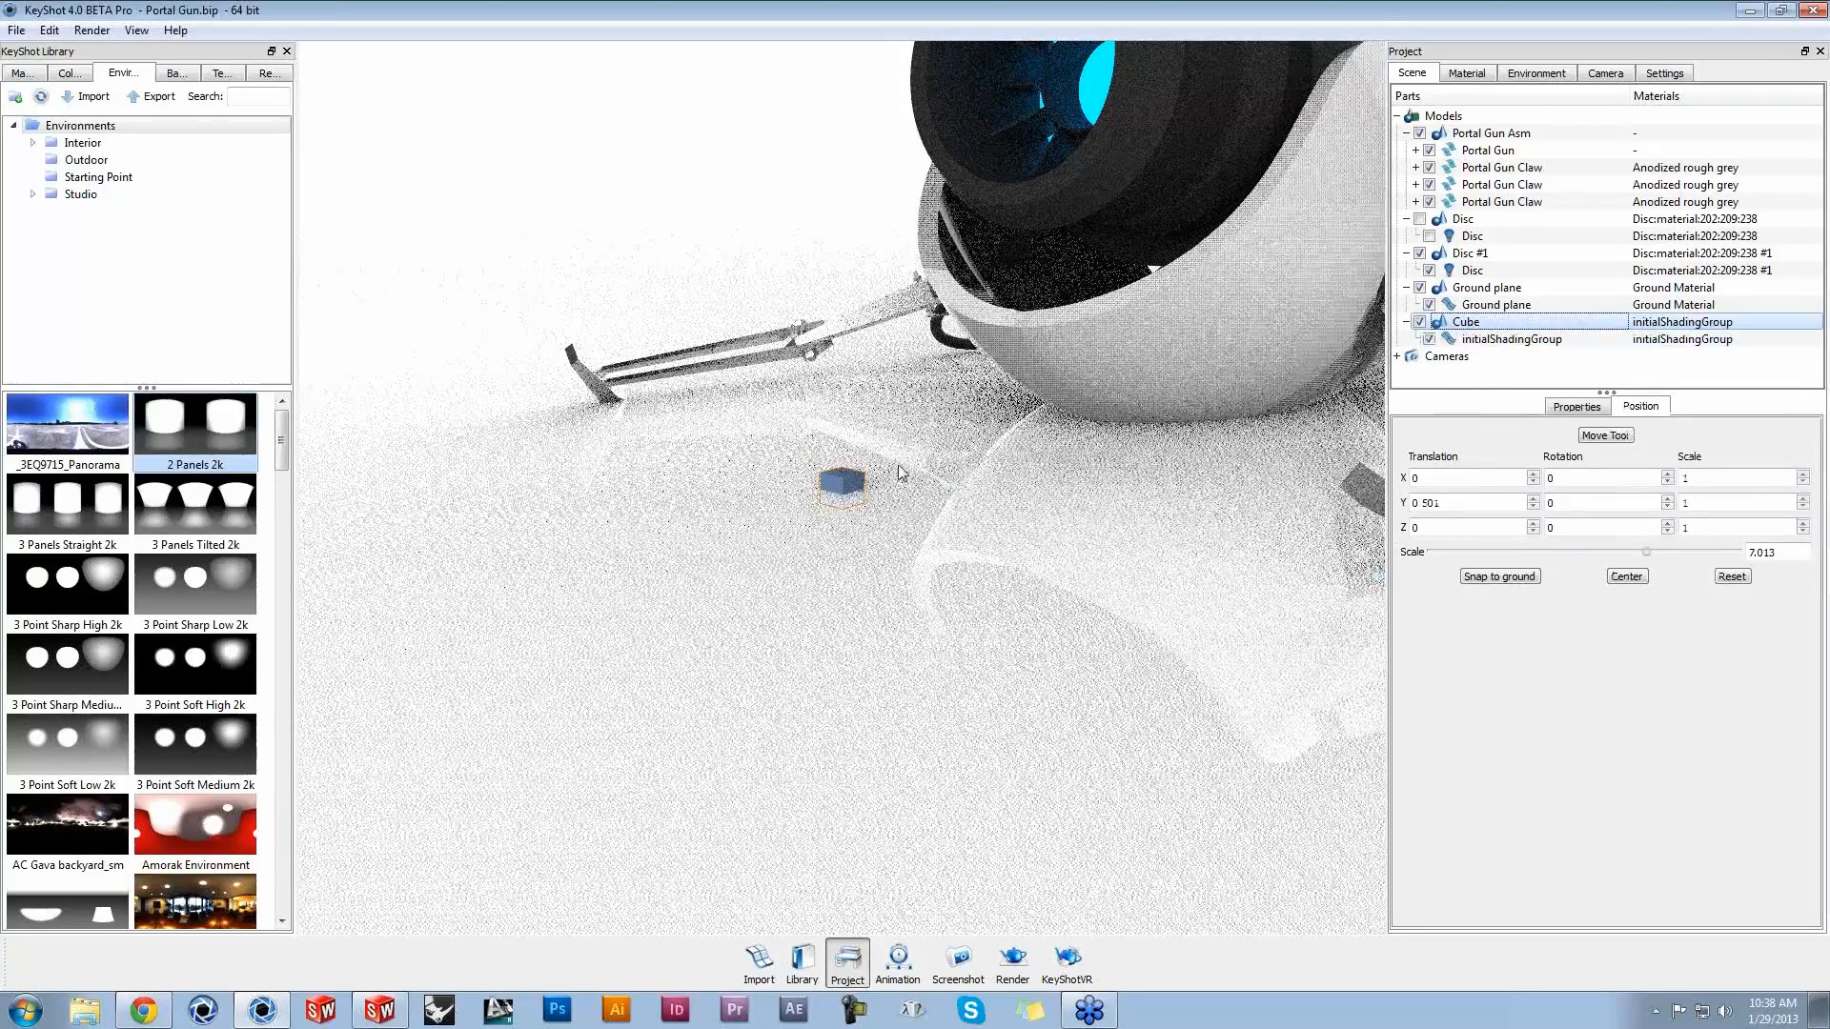
Step: Move the cube model straight up above the portal gun, to a Y translation of 301.0113
{"action": "right_click", "coordinate": [848, 481]}
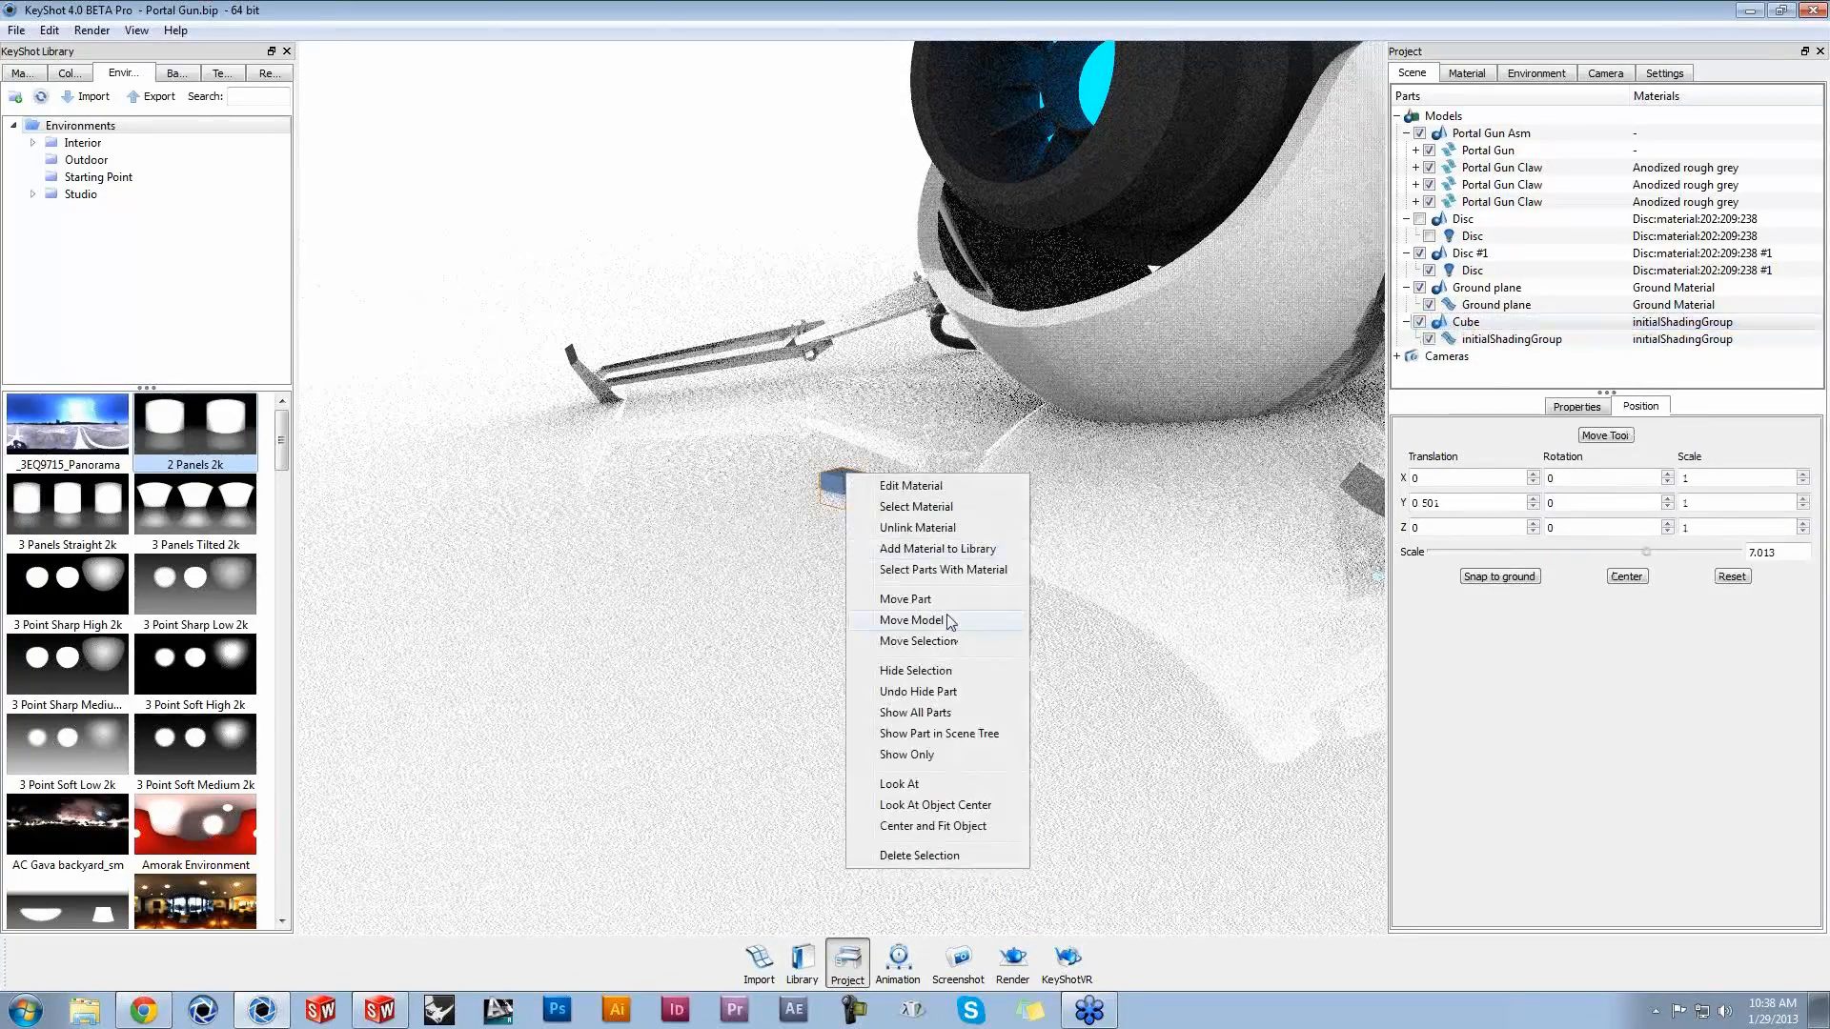
{"action": "left_click", "coordinate": [947, 614]}
{"action": "left_click_drag", "start_coordinate": [839, 401], "coordinate": [842, 157]}
{"action": "scroll", "coordinate": [863, 202], "scroll_direction": "down", "scroll_amount": 8}
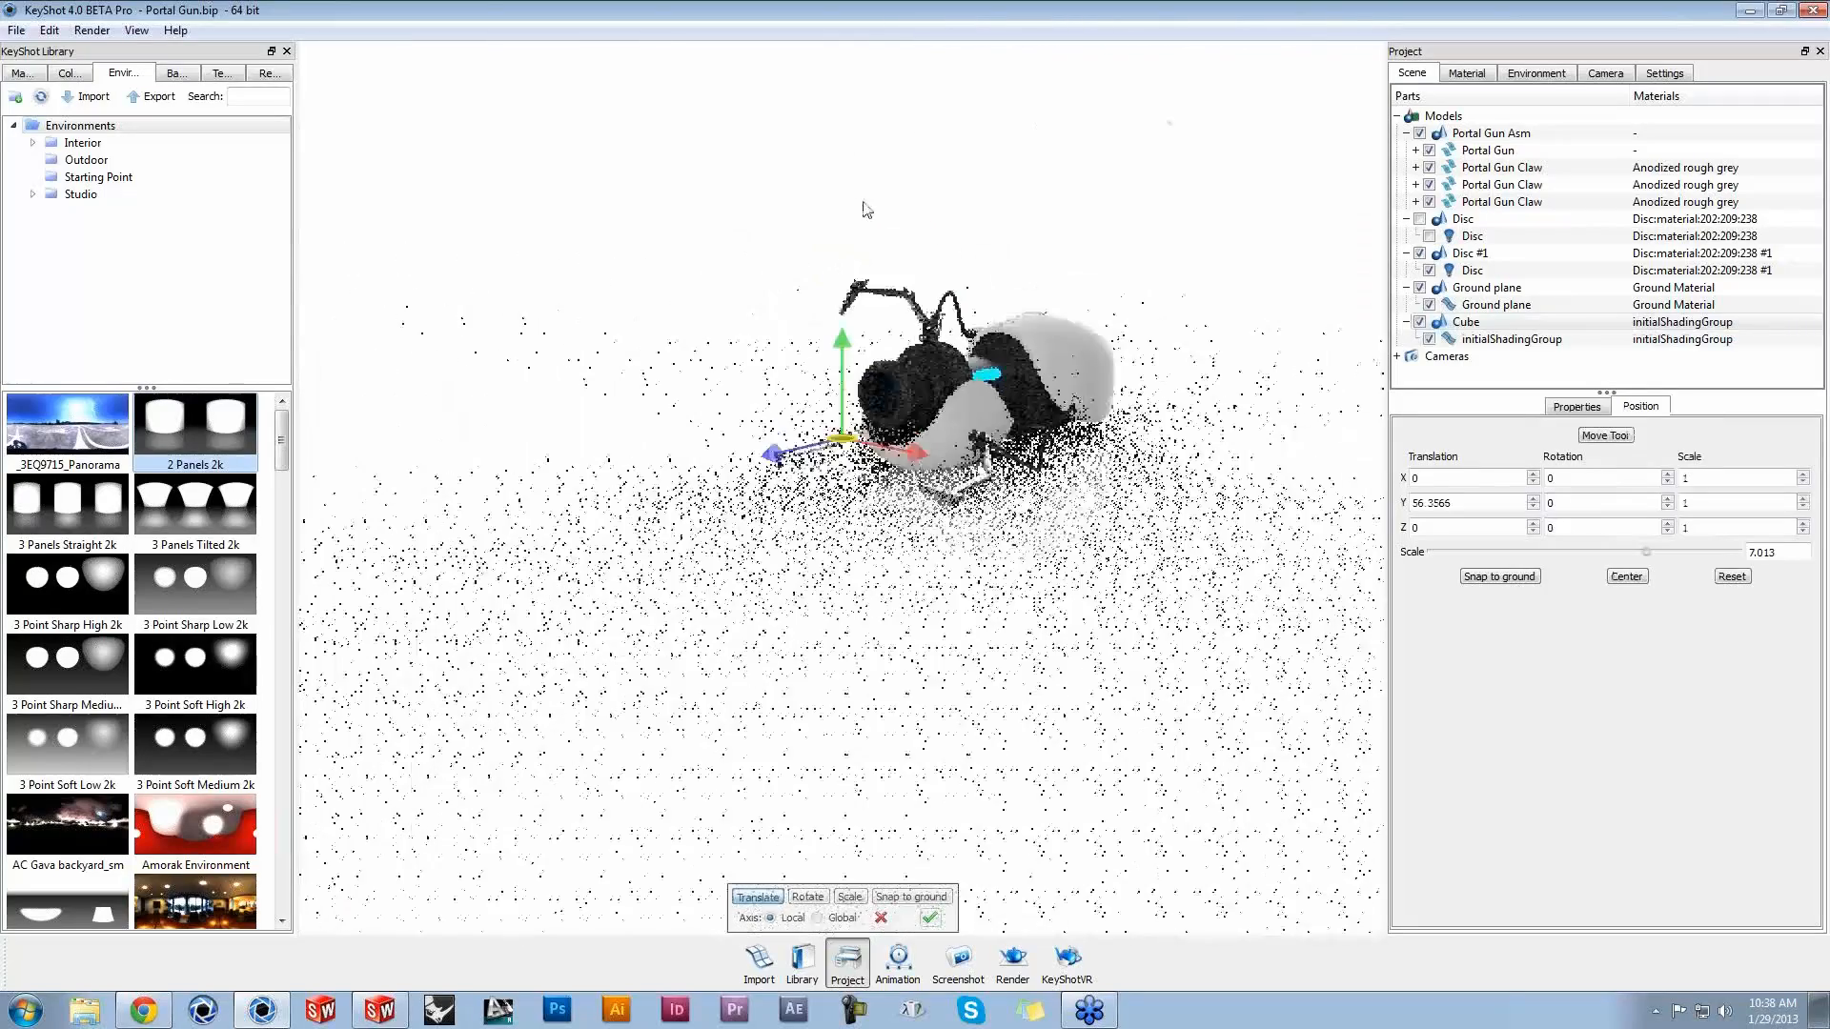
{"action": "left_click_drag", "start_coordinate": [837, 348], "coordinate": [832, 116]}
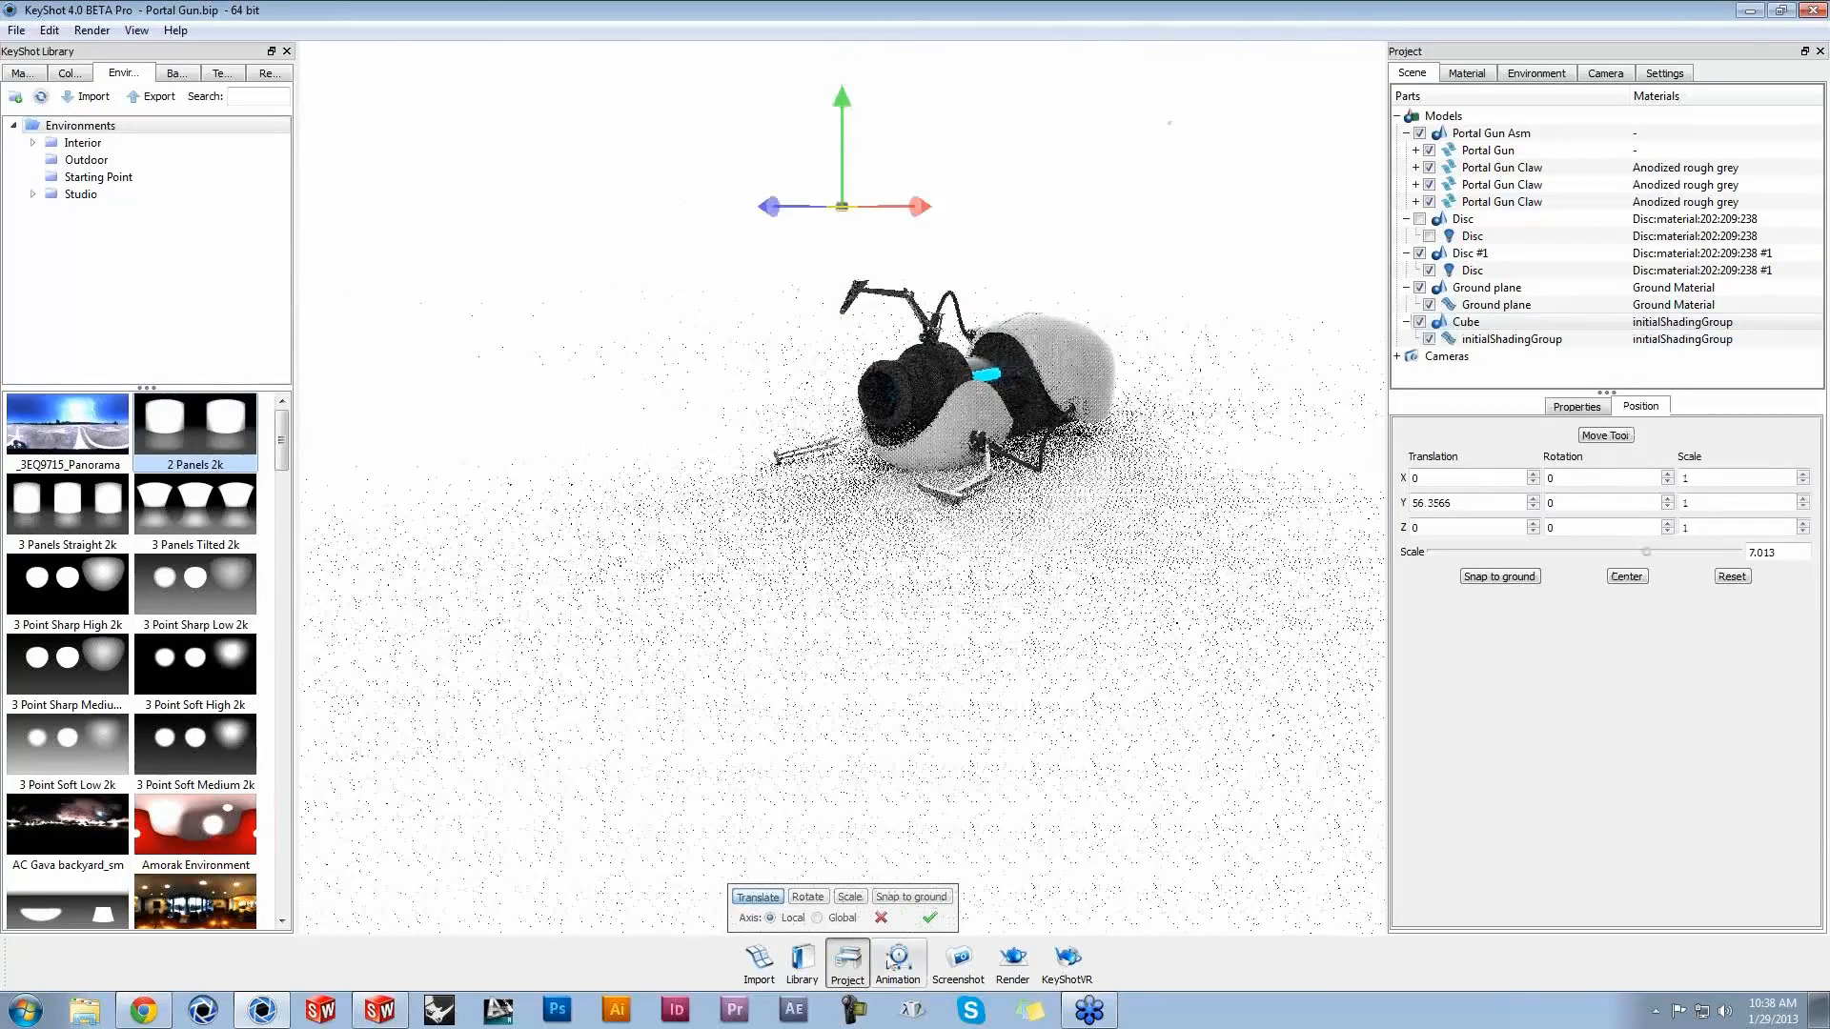
Step: Scale the cube uniformly with the Move Tool to 162.7995 and accept the transformation
{"action": "left_click", "coordinate": [854, 898]}
{"action": "left_click_drag", "start_coordinate": [842, 205], "coordinate": [902, 225]}
{"action": "left_click_drag", "start_coordinate": [1041, 498], "coordinate": [1037, 581]}
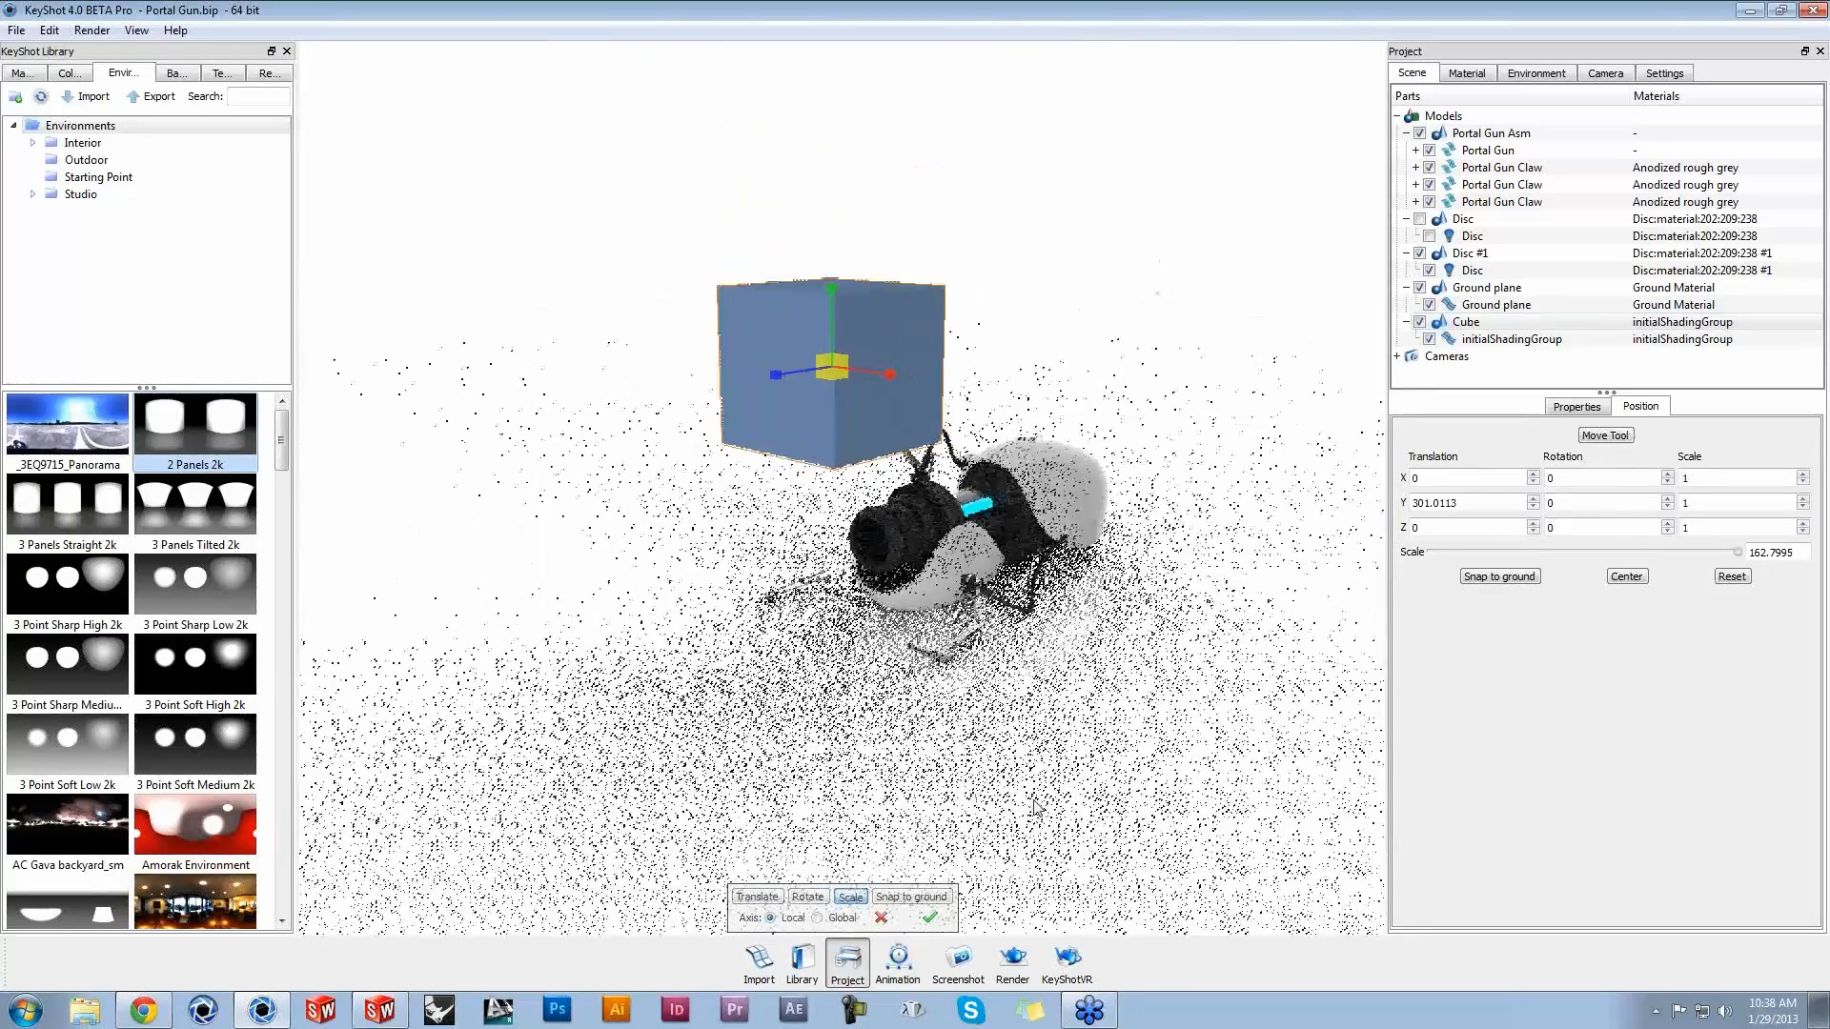
{"action": "left_click", "coordinate": [931, 918]}
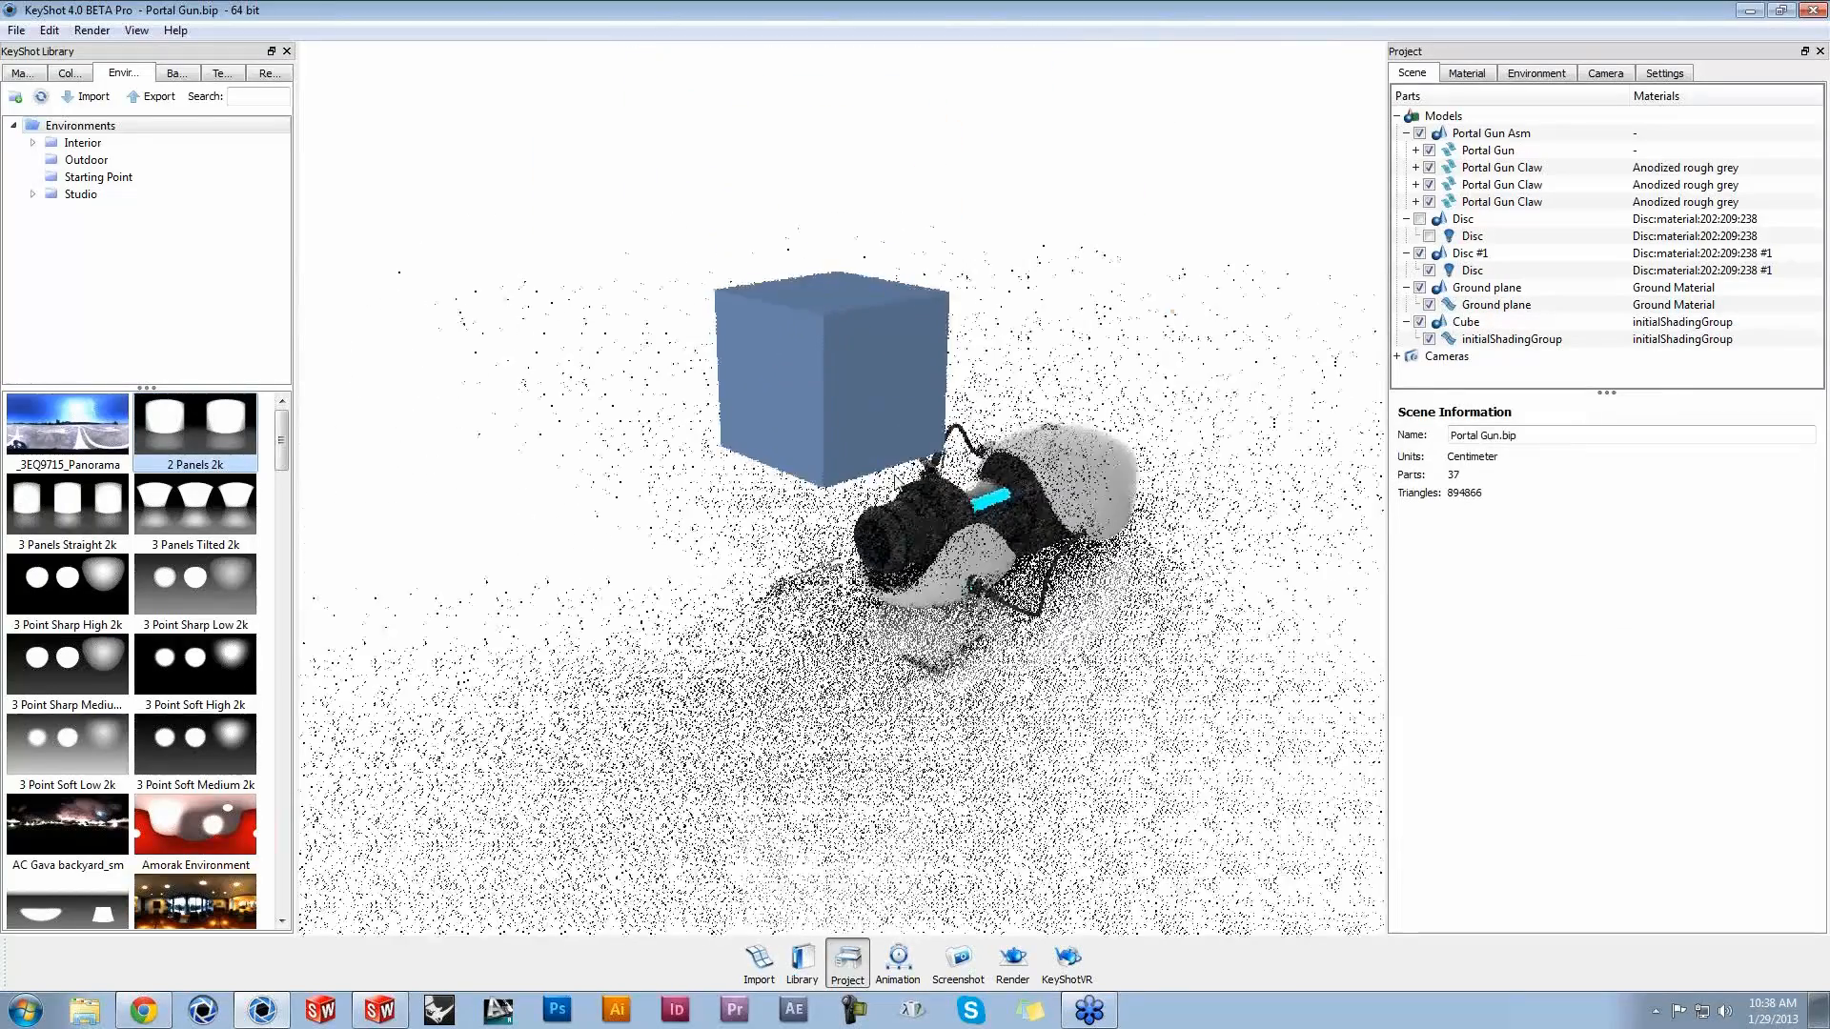
Step: Change the cube's material type to Point Light IES Profile, using Spot.IES from the BETA Preview Webinar folder
{"action": "double_click", "coordinate": [884, 387]}
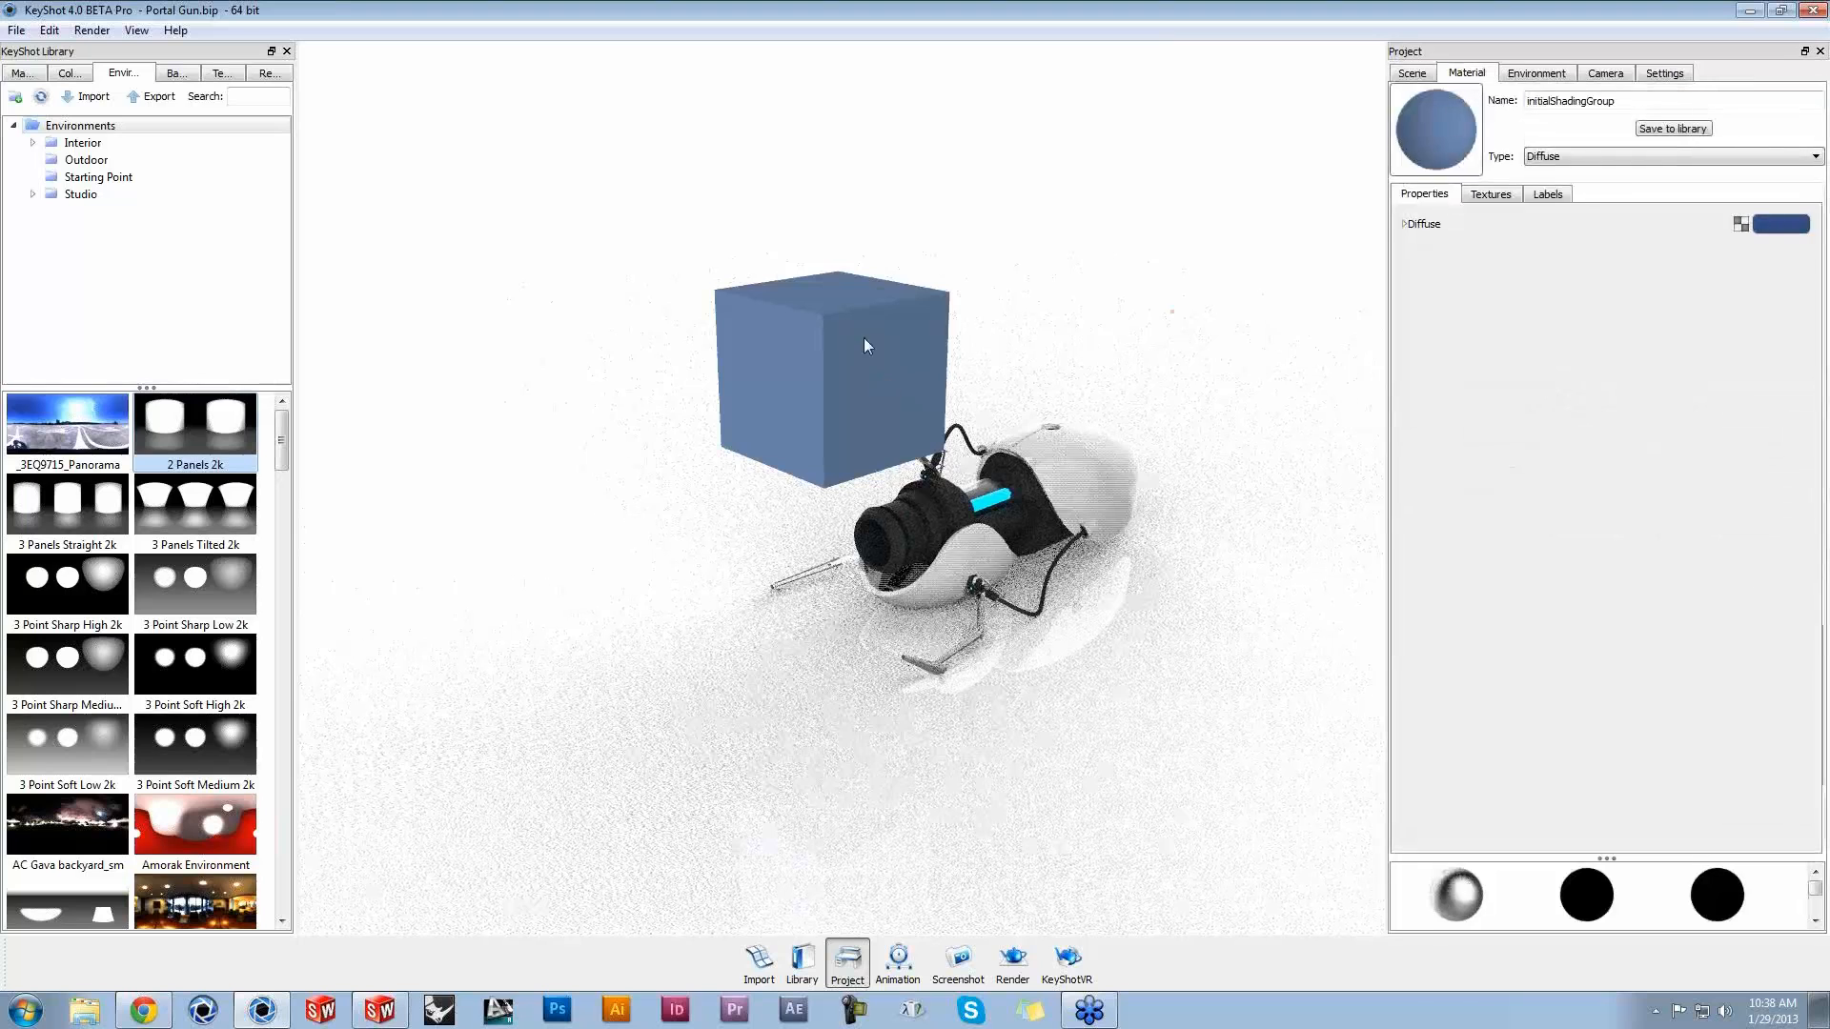
{"action": "left_click", "coordinate": [1611, 159]}
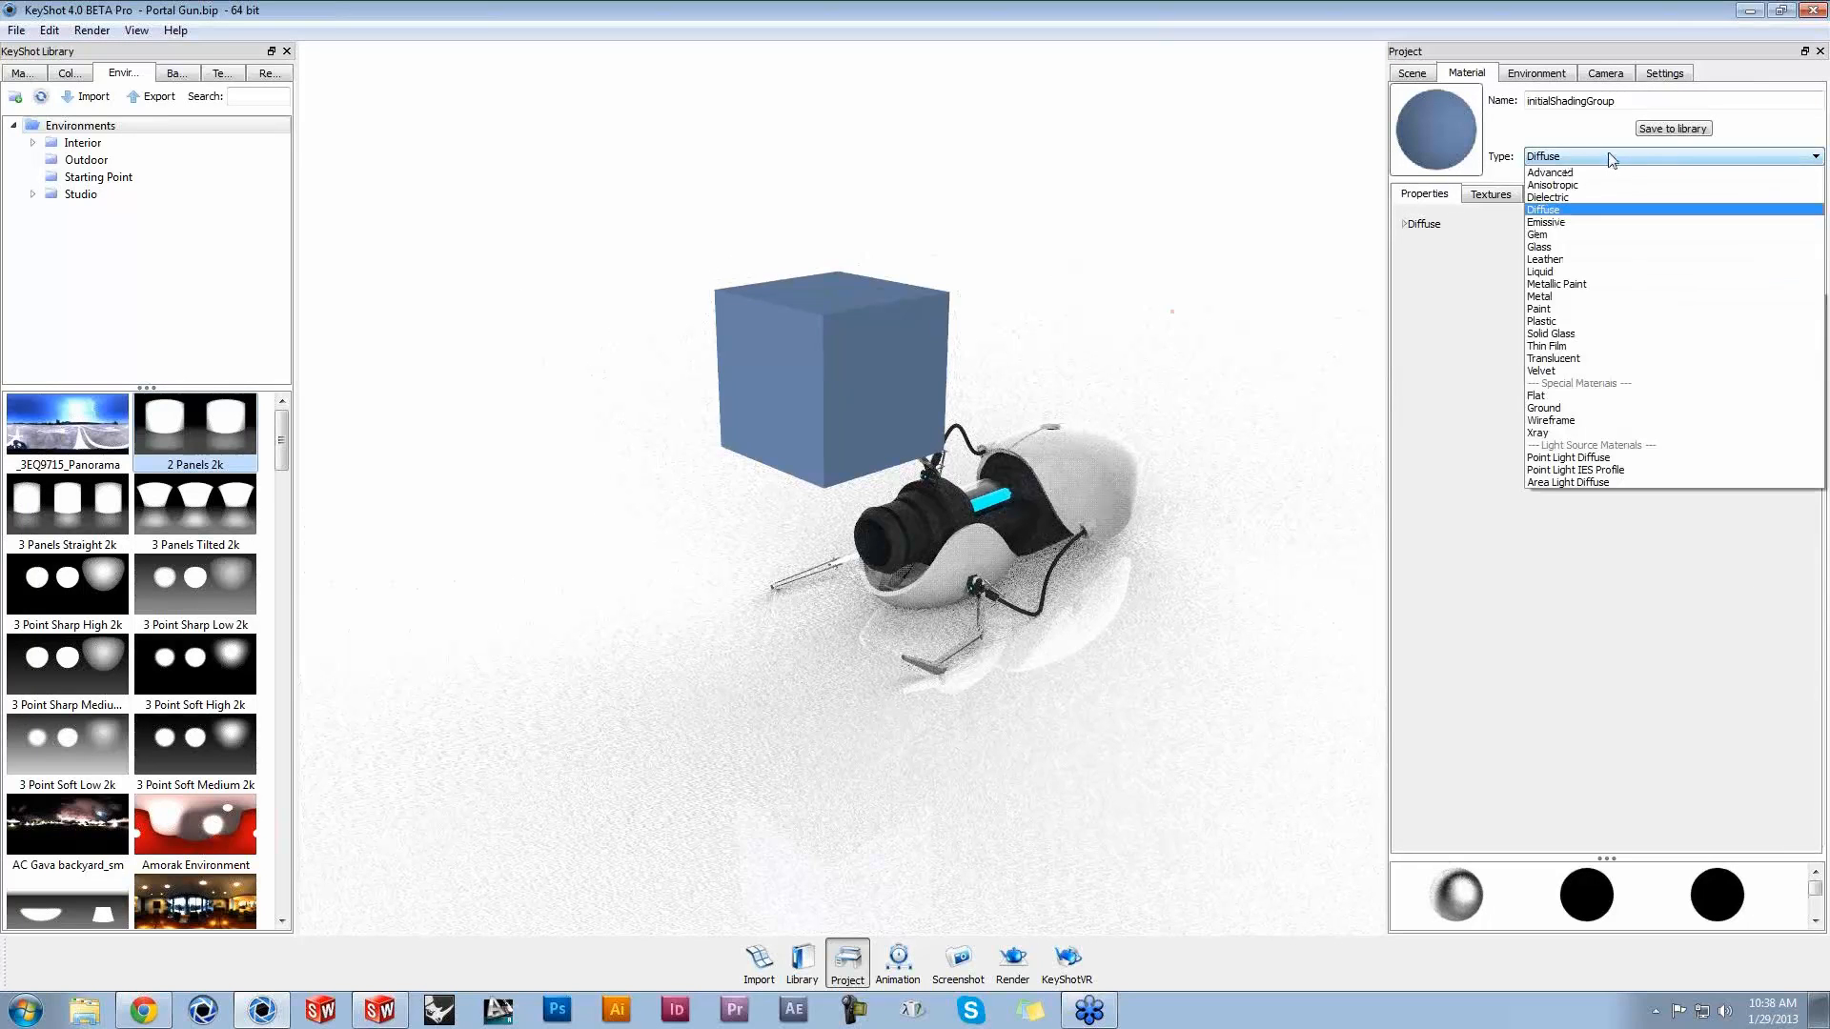
{"action": "left_click", "coordinate": [1614, 472]}
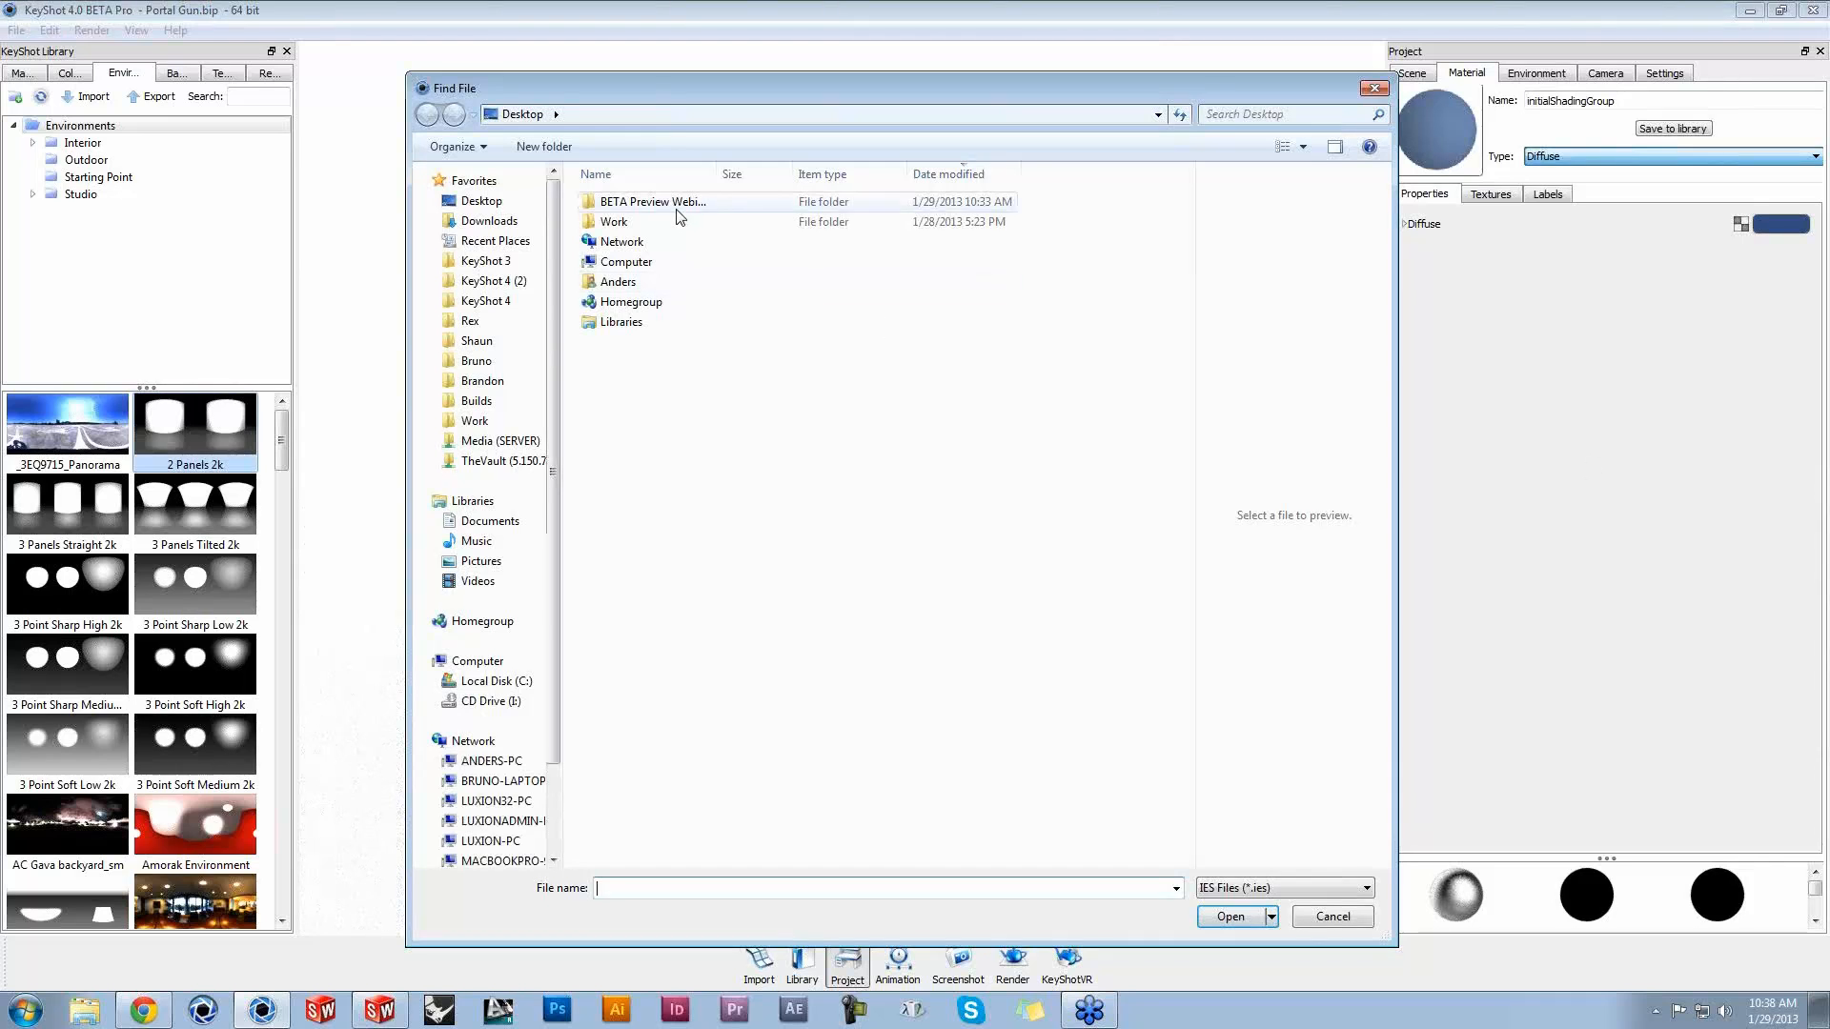
{"action": "left_click", "coordinate": [677, 204]}
{"action": "double_click", "coordinate": [677, 204]}
{"action": "left_click", "coordinate": [677, 204]}
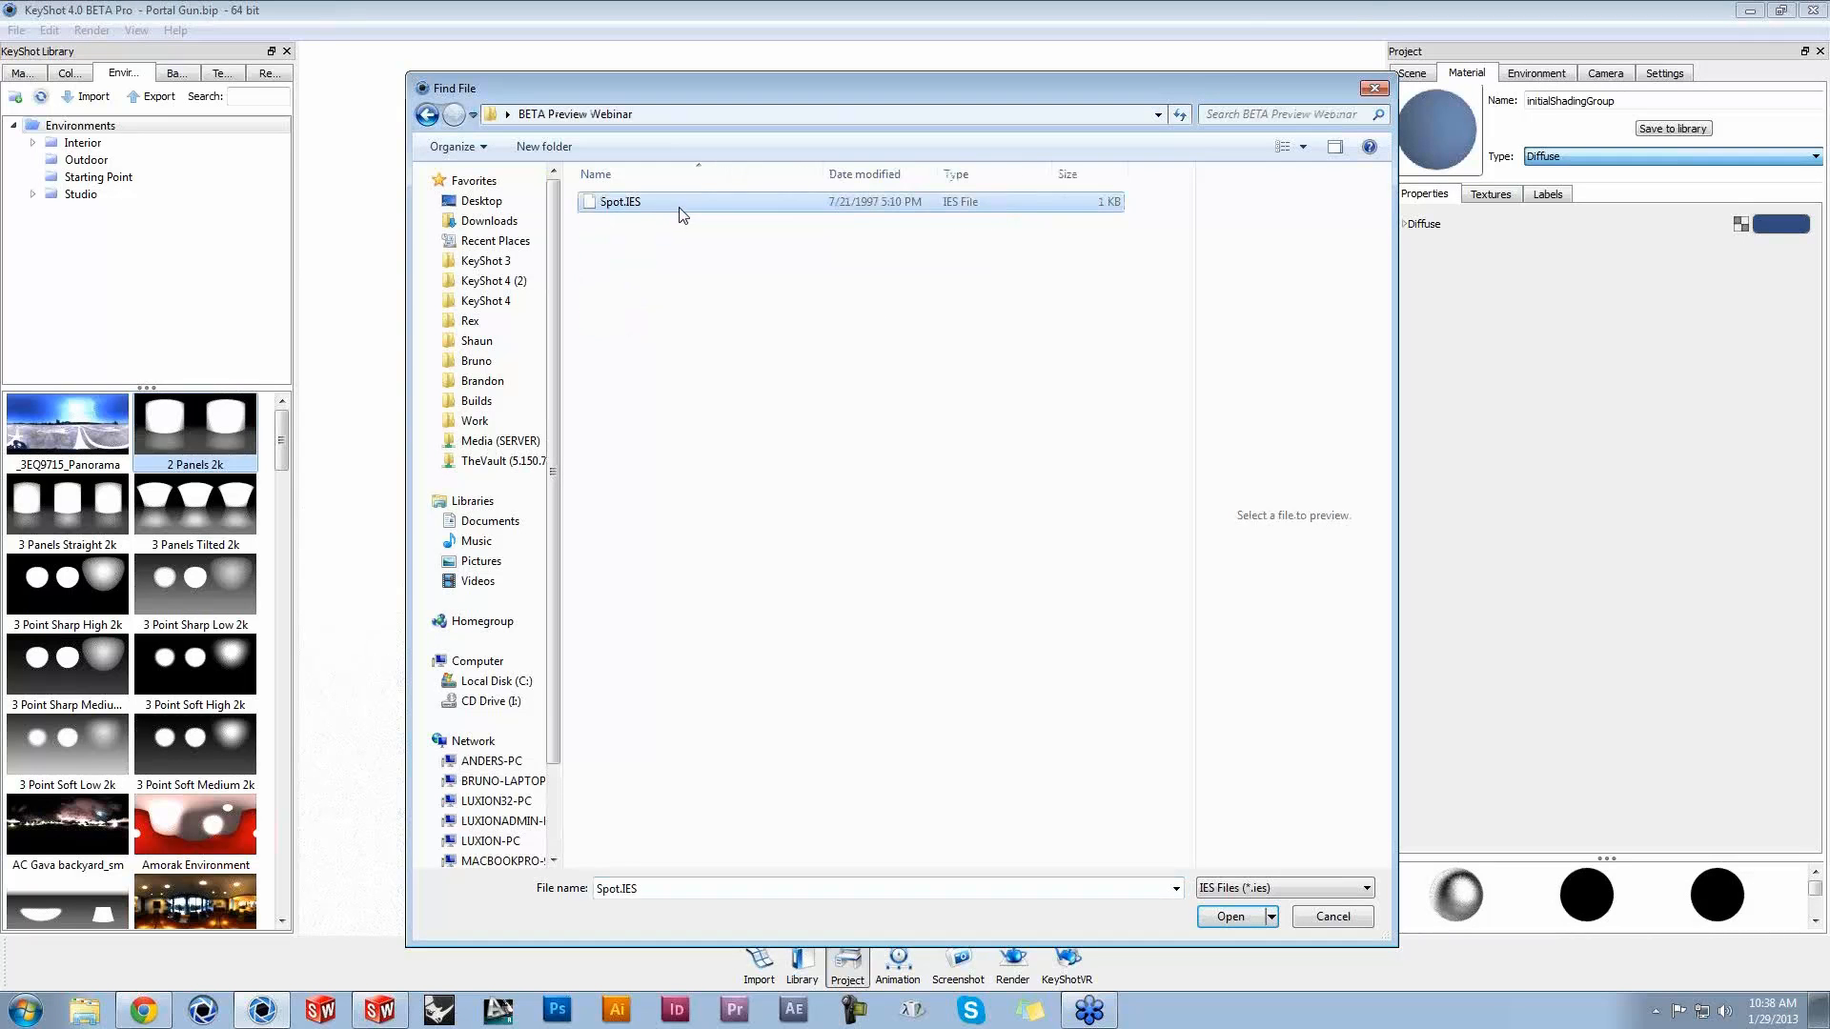
{"action": "left_click", "coordinate": [1241, 916]}
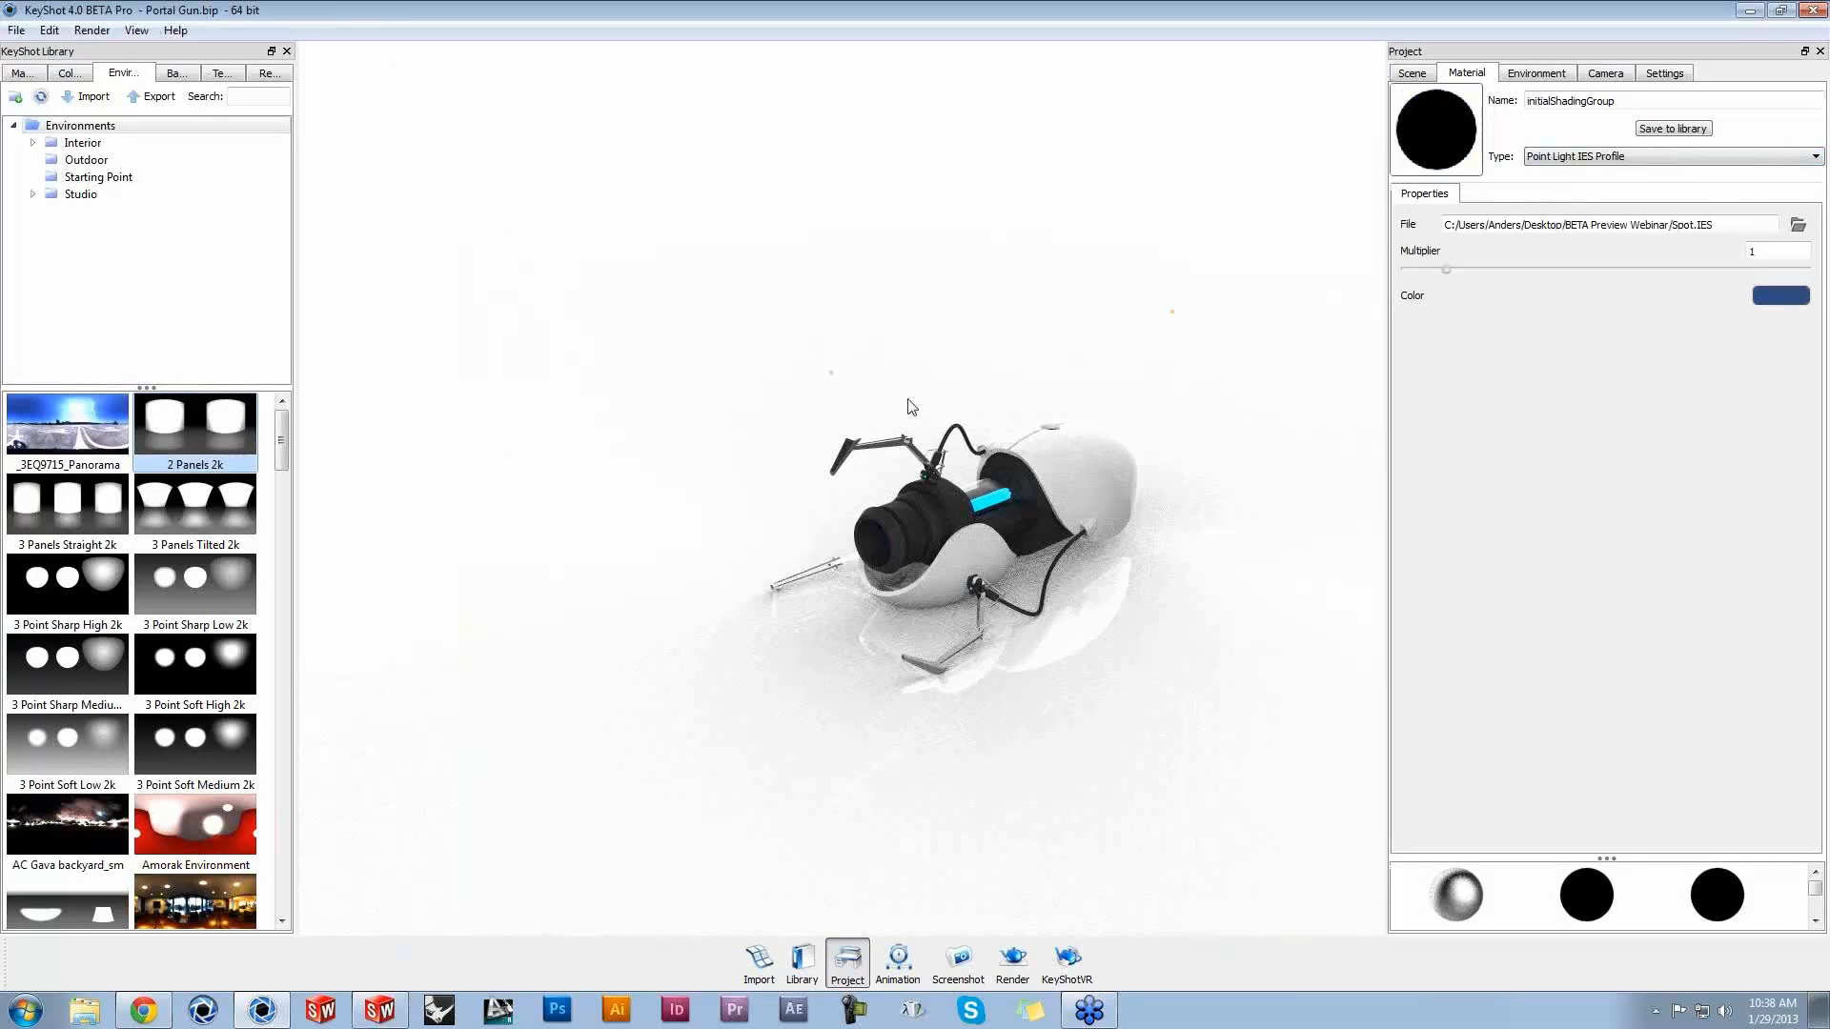
Step: Examine how the IES point light above the portal gun affects the scene from several angles and distances
{"action": "left_click_drag", "start_coordinate": [1092, 753], "coordinate": [878, 368]}
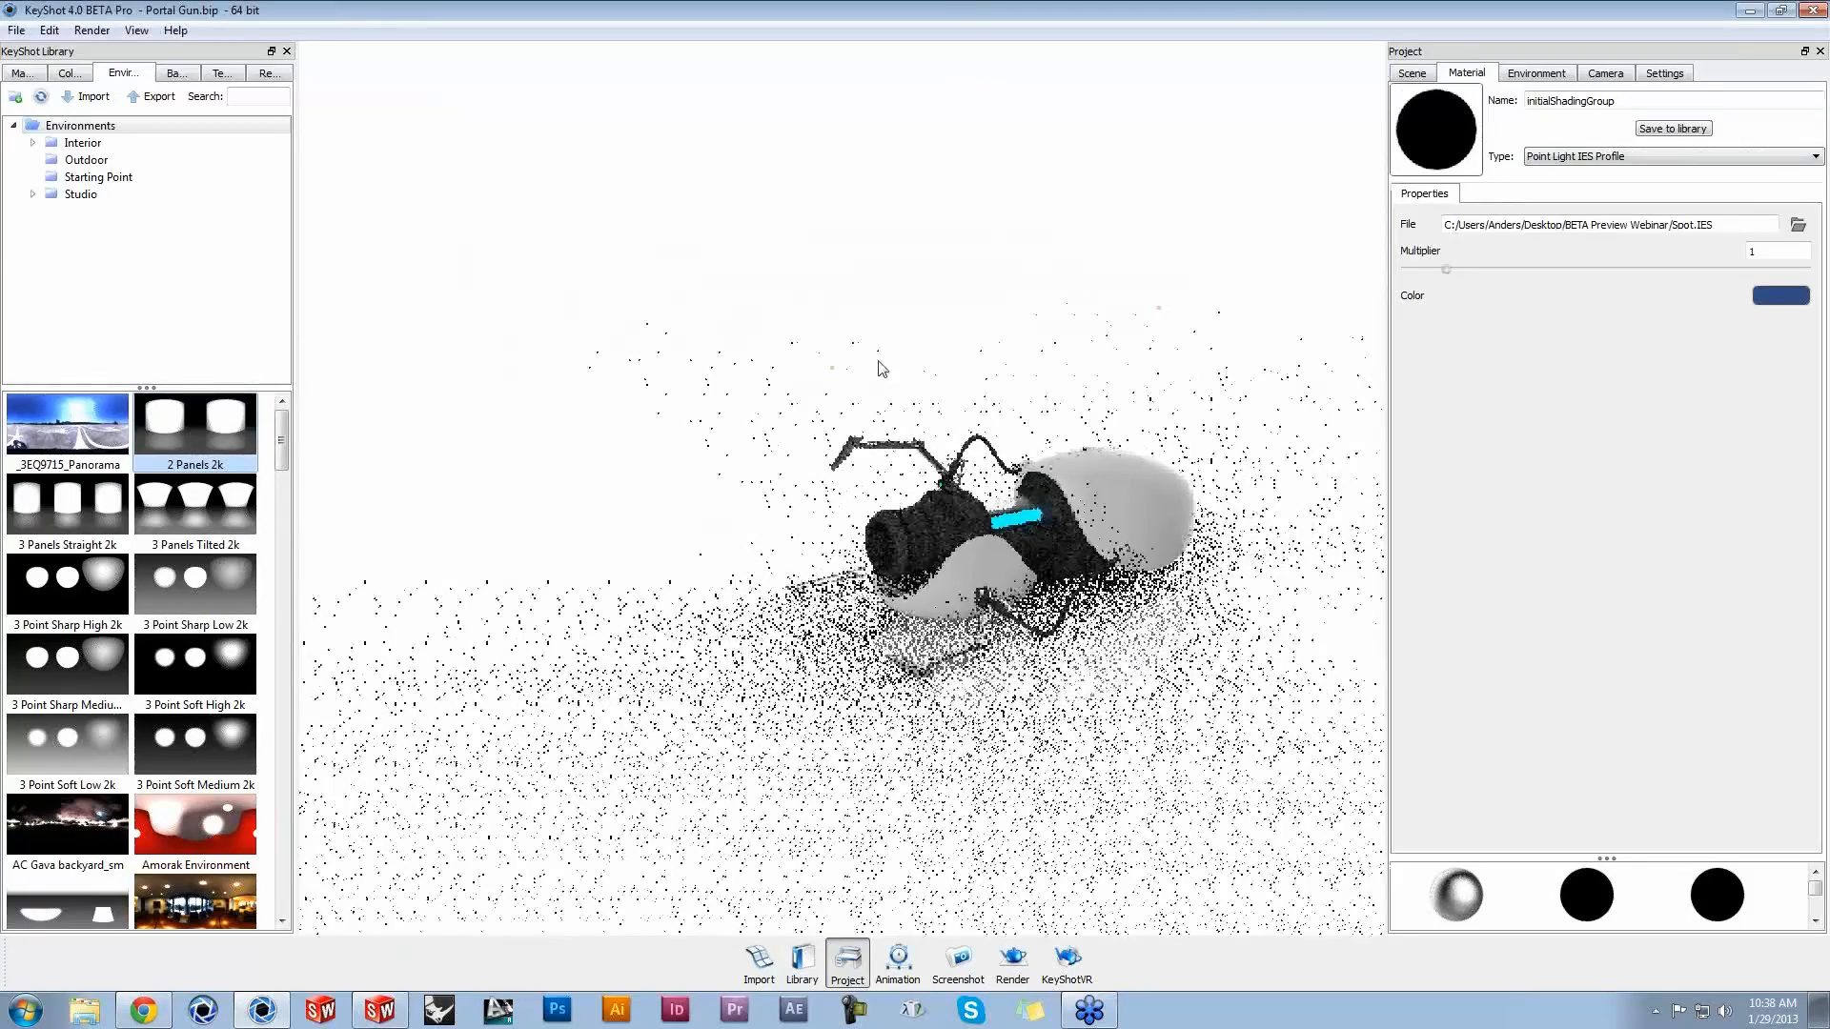
{"action": "scroll", "coordinate": [917, 431], "scroll_direction": "up", "scroll_amount": 5}
{"action": "scroll", "coordinate": [912, 425], "scroll_direction": "down", "scroll_amount": 4}
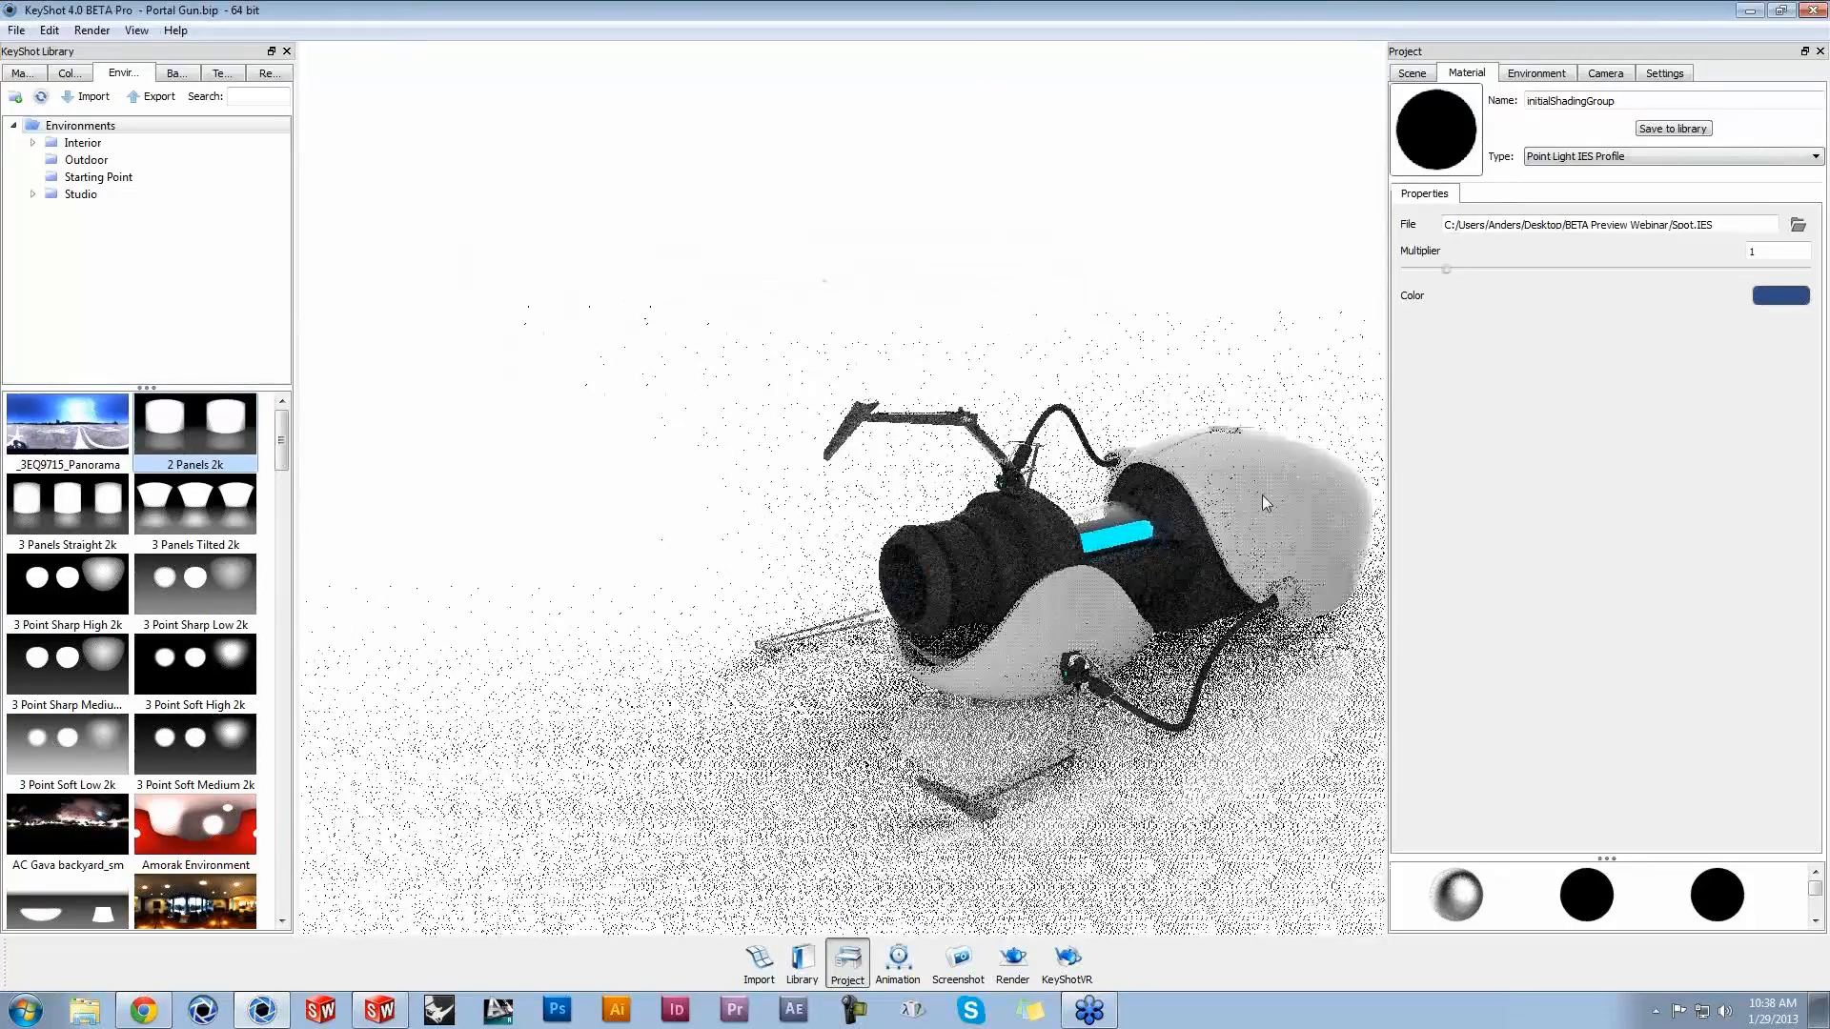
{"action": "middle_click_drag", "start_coordinate": [1260, 490], "coordinate": [852, 394]}
{"action": "left_click_drag", "start_coordinate": [852, 395], "coordinate": [868, 438]}
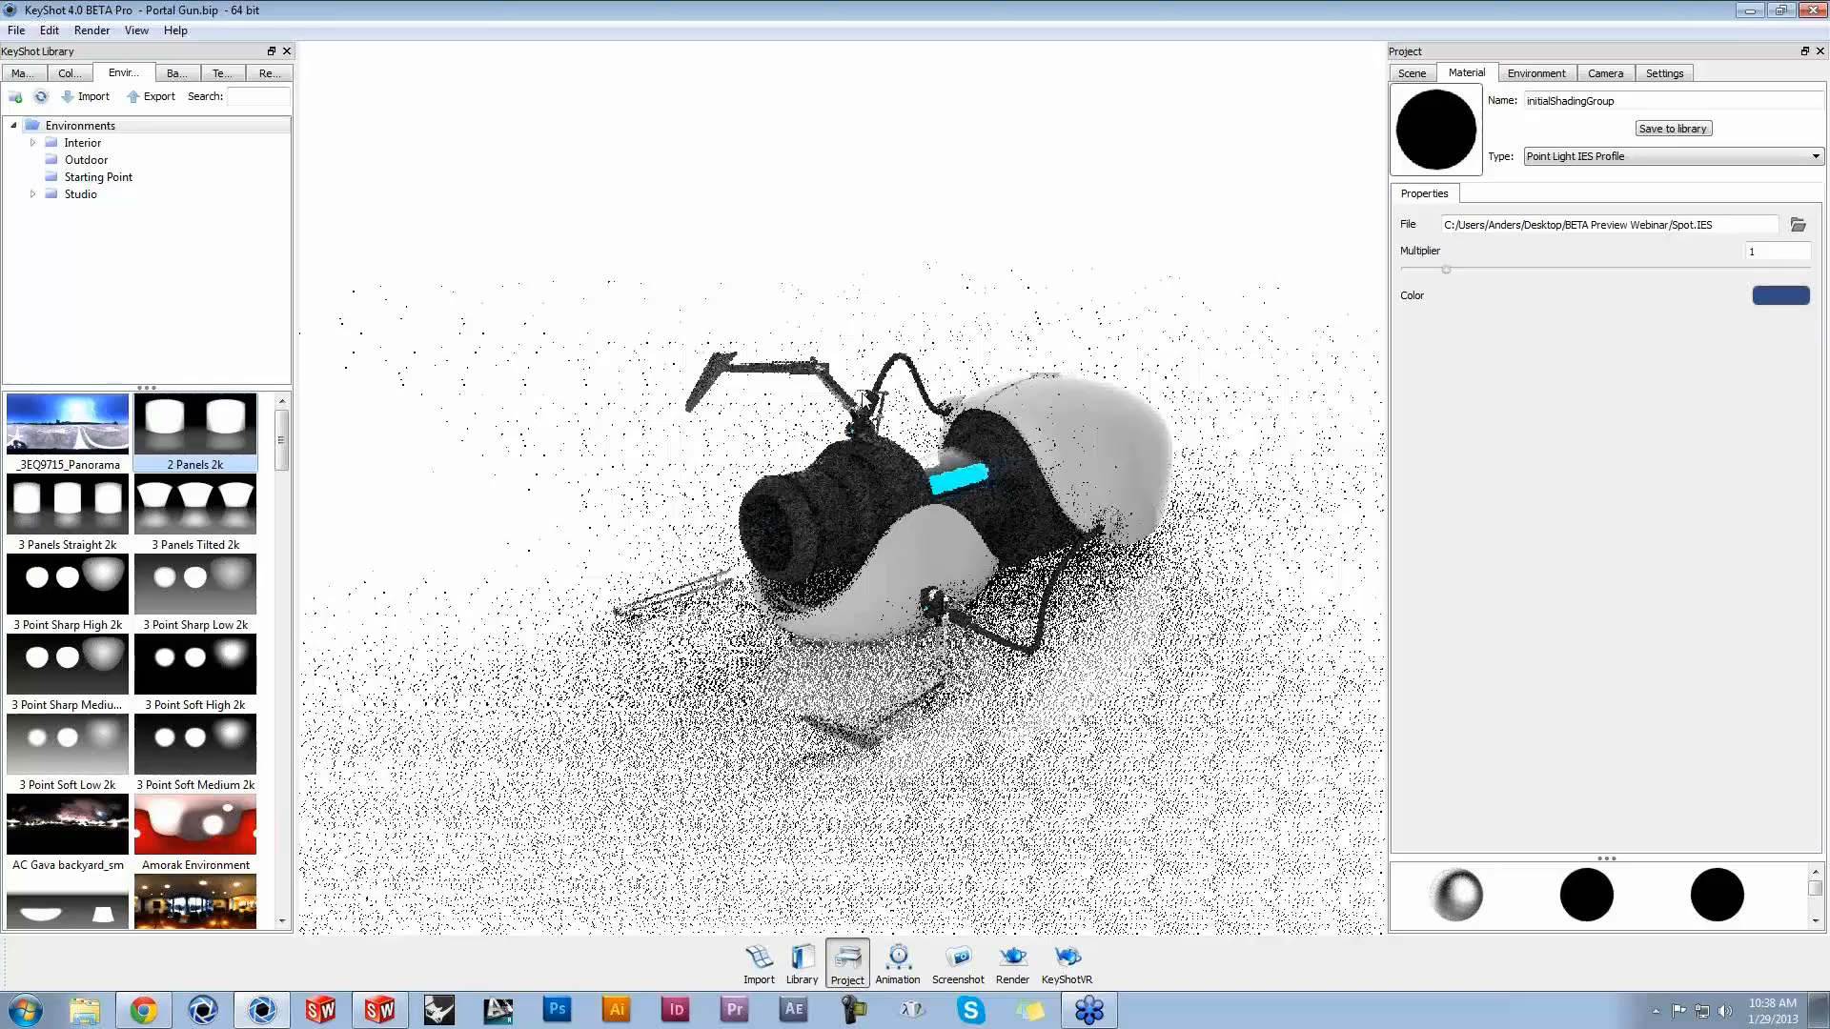
{"action": "left_click_drag", "start_coordinate": [1010, 774], "coordinate": [1037, 738]}
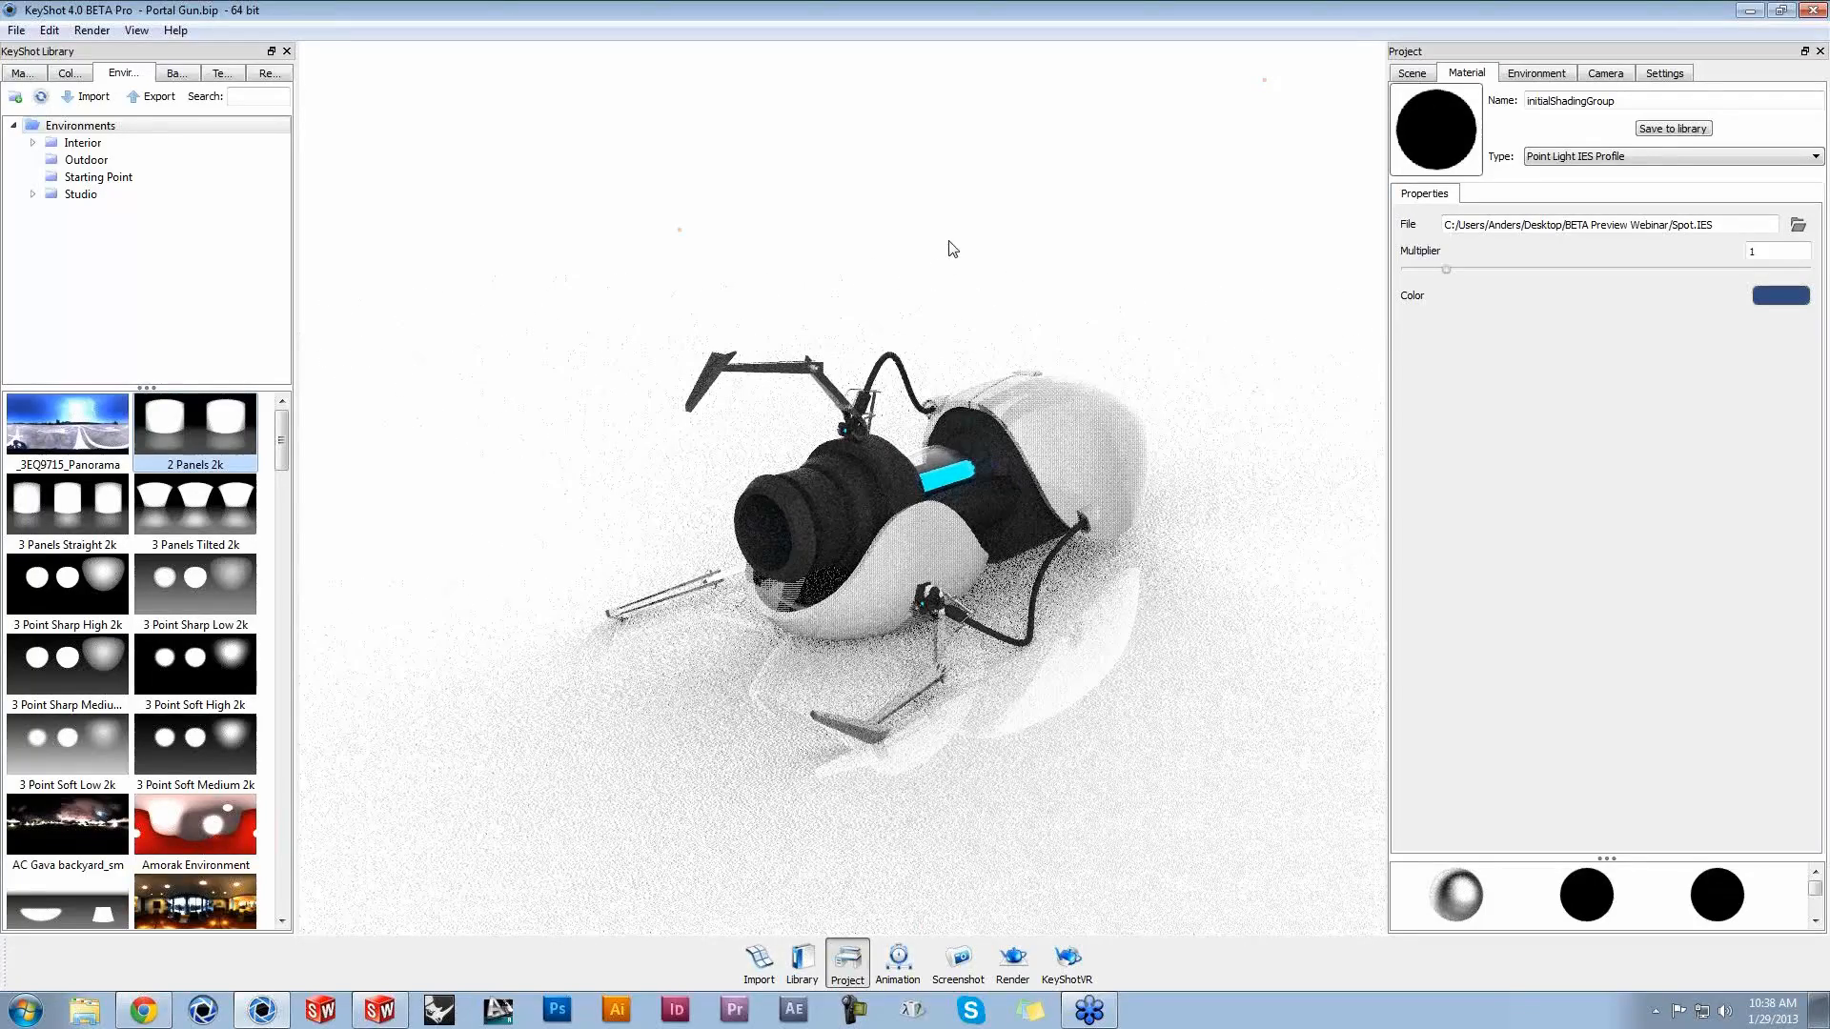
{"action": "left_click_drag", "start_coordinate": [940, 278], "coordinate": [1017, 270]}
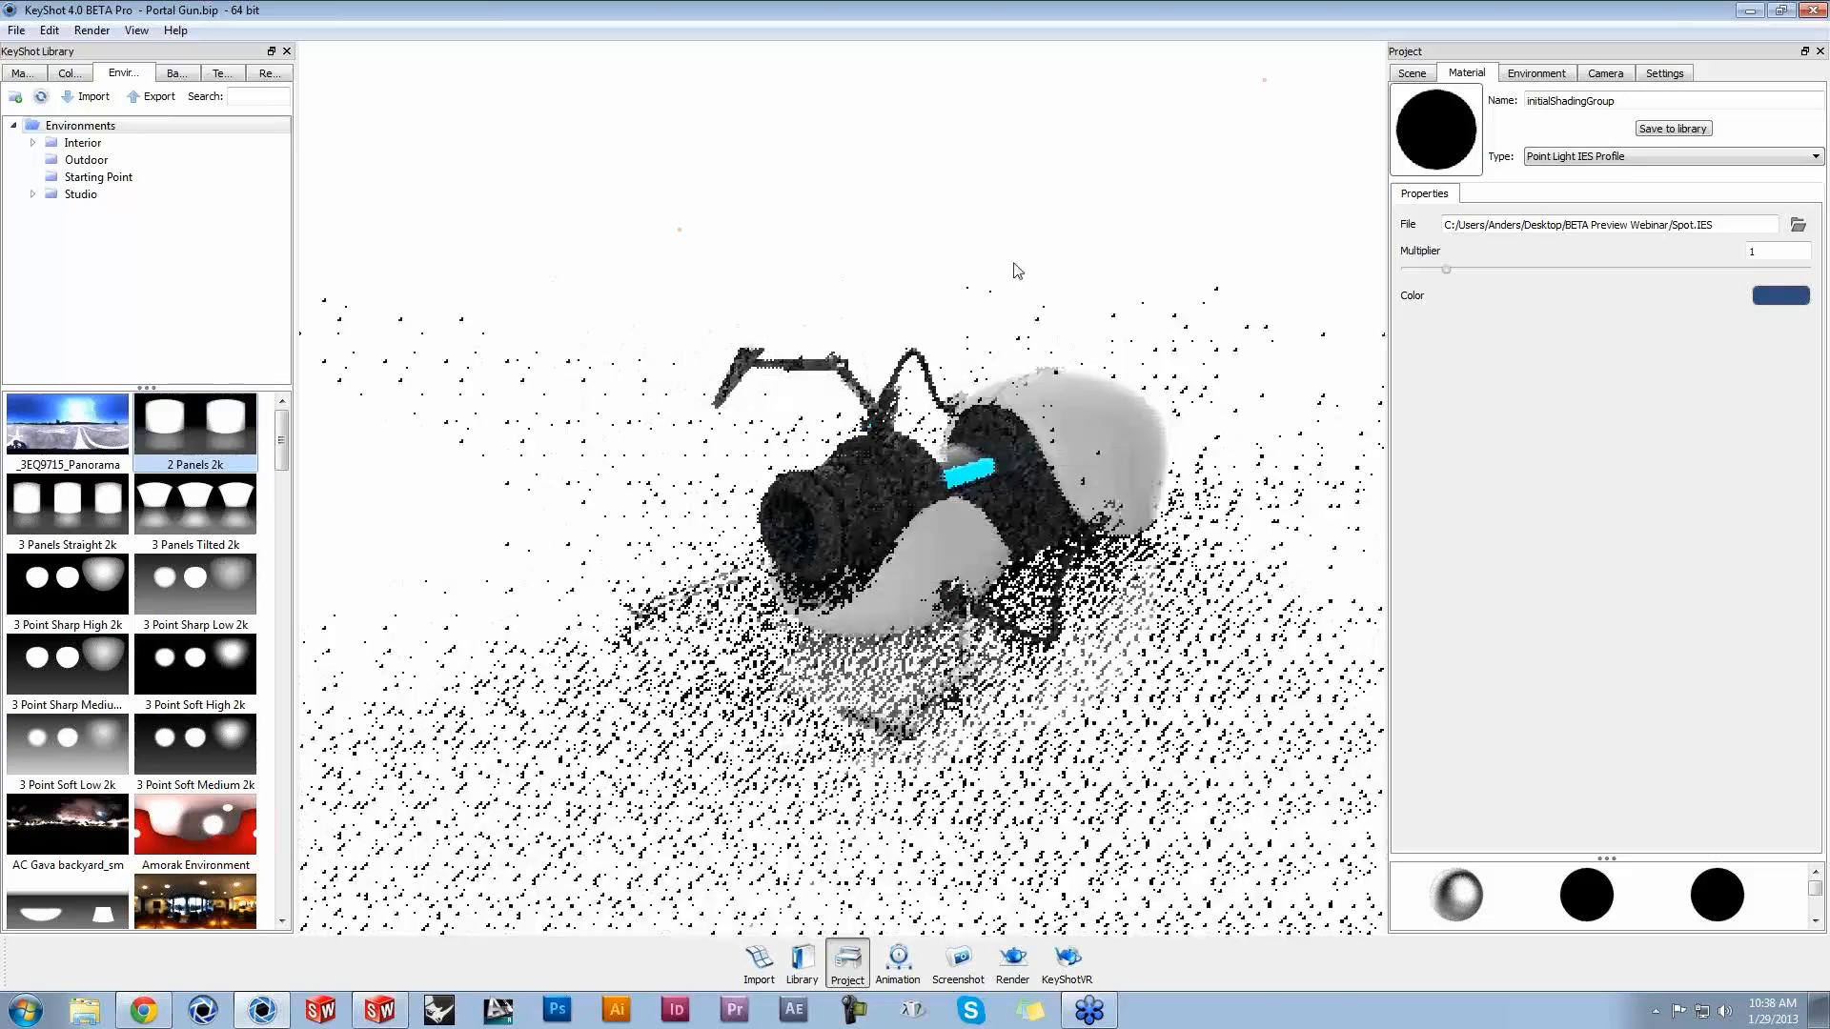
{"action": "left_click_drag", "start_coordinate": [1046, 782], "coordinate": [929, 710]}
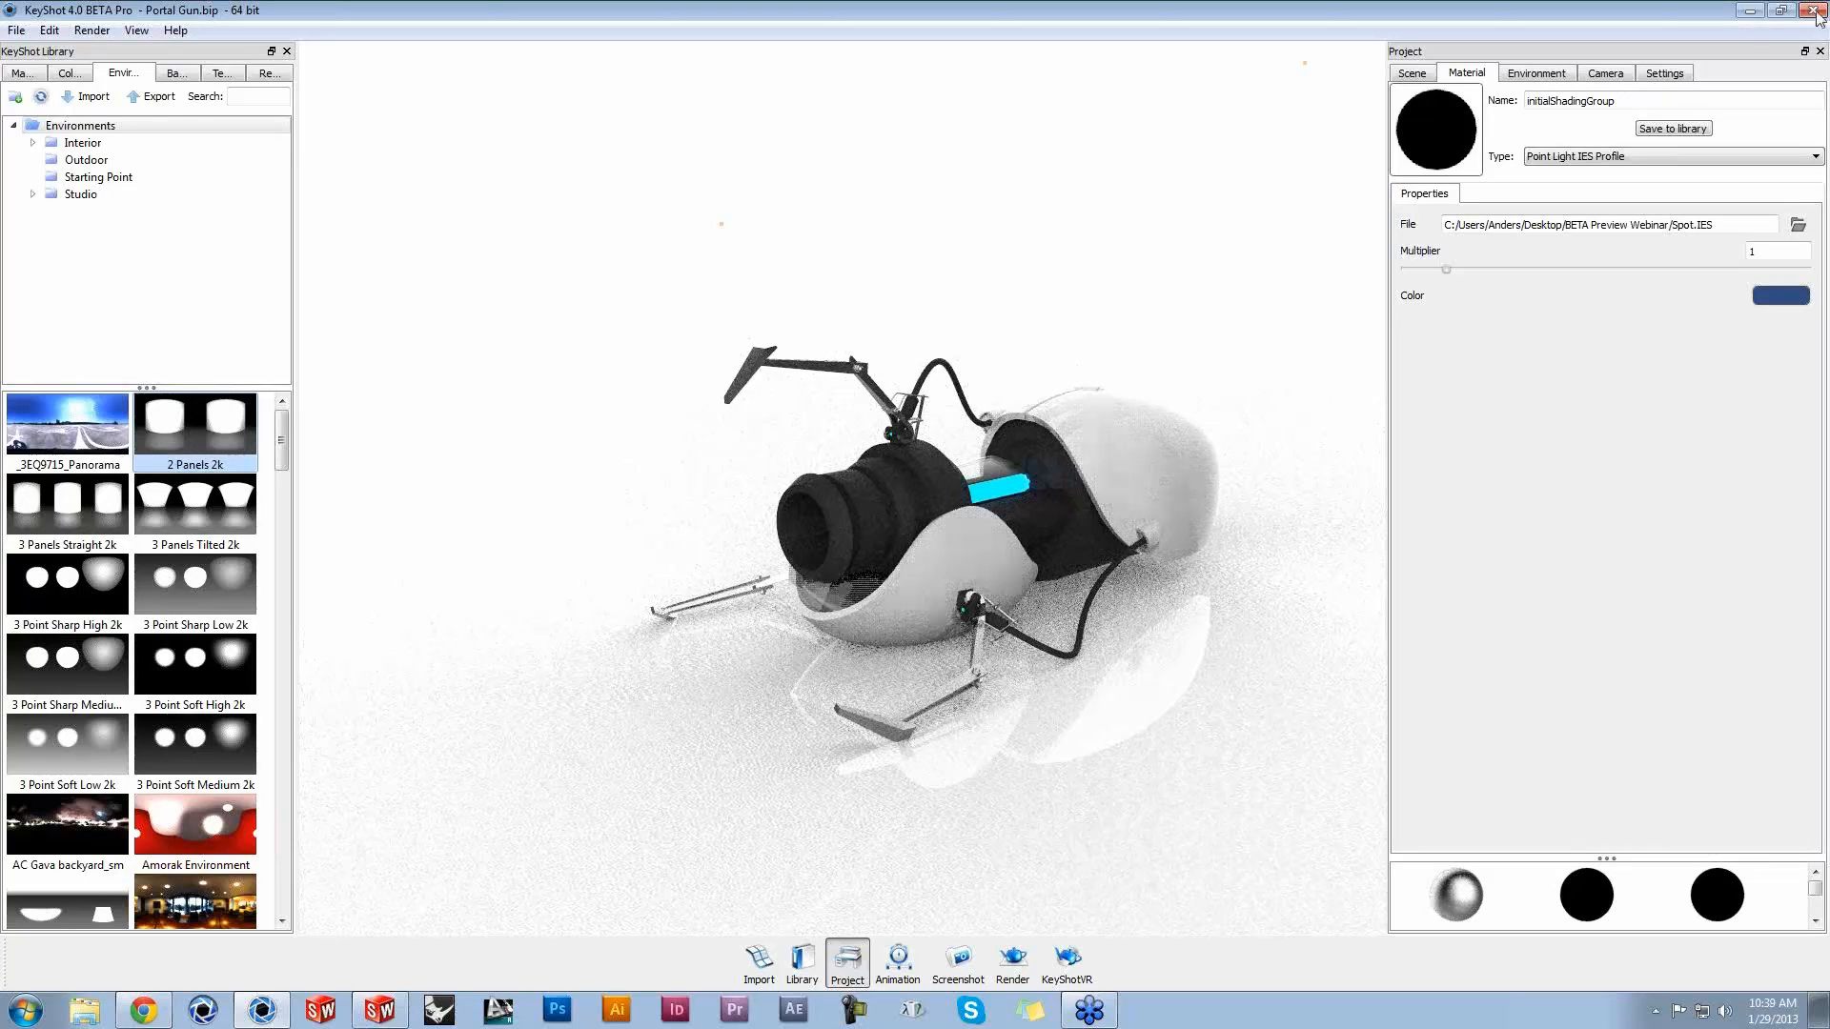
Step: Add a new viewset in the camera settings and orbit around the portal gun to azimuth -33.69 and inclination 14.424
{"action": "left_click", "coordinate": [1596, 77]}
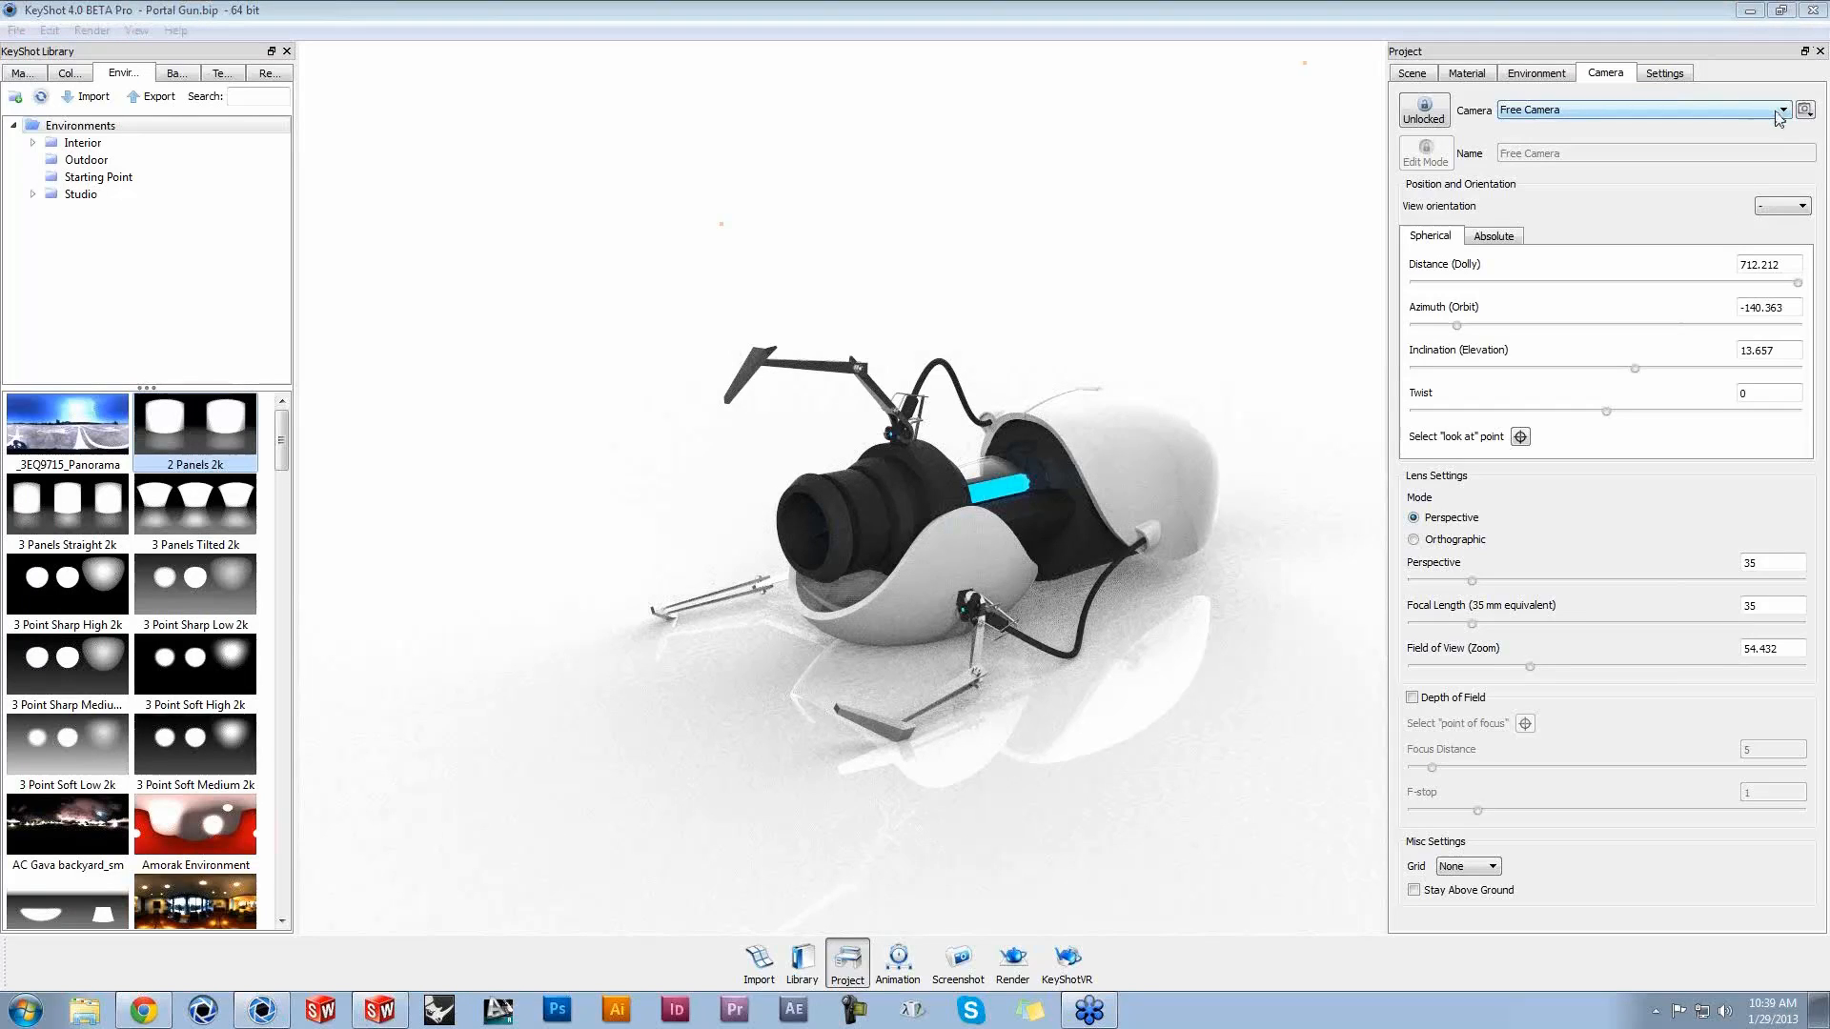
{"action": "left_click", "coordinate": [1807, 113]}
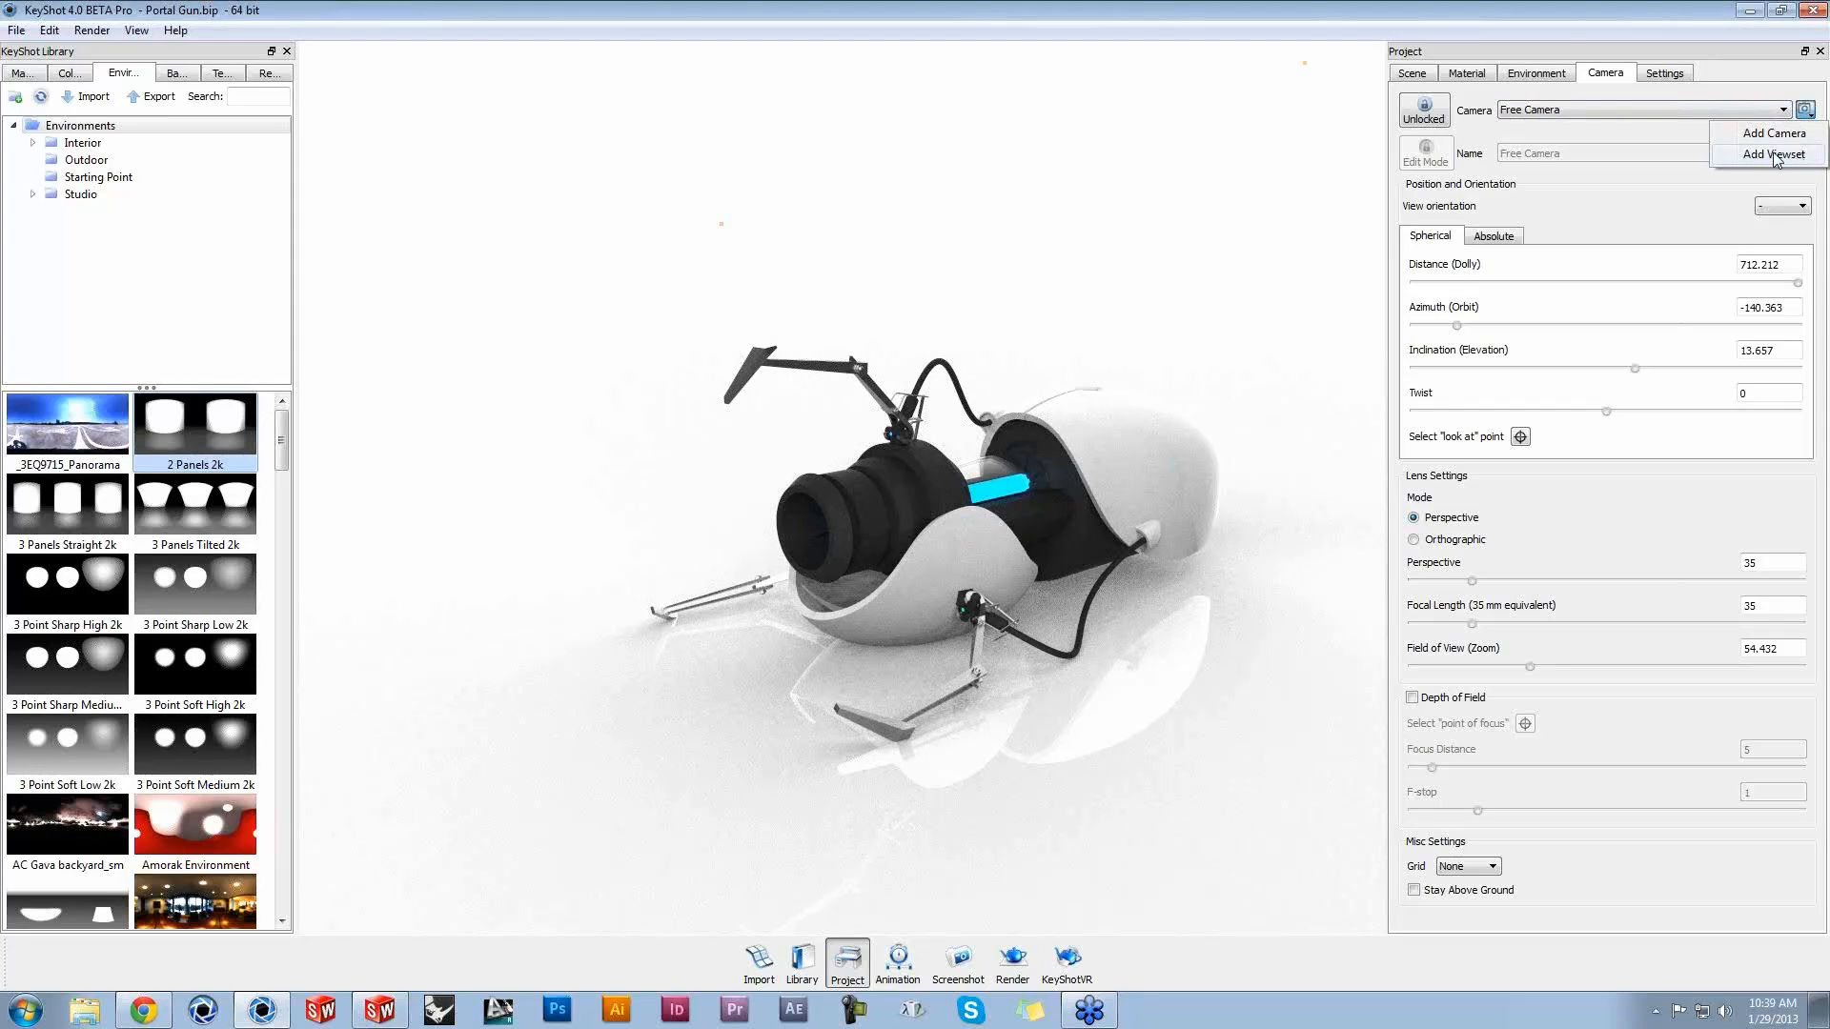
{"action": "left_click", "coordinate": [1775, 155]}
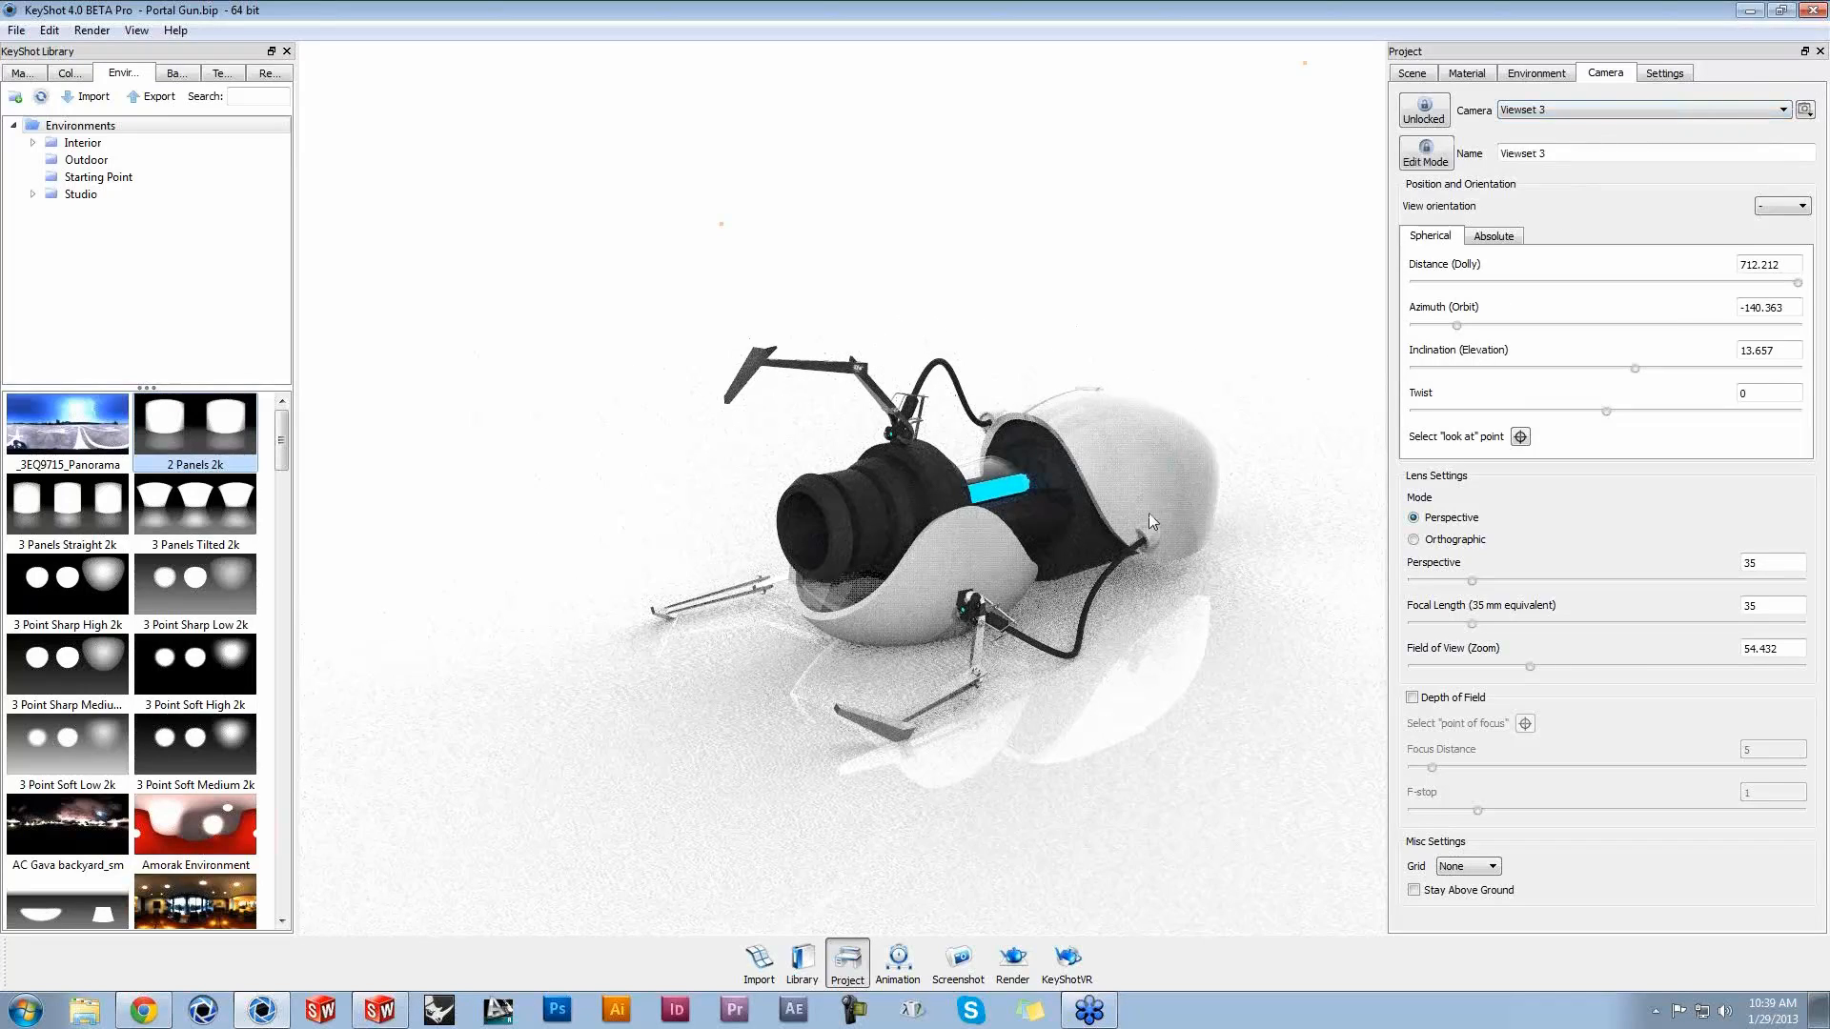
{"action": "left_click_drag", "start_coordinate": [675, 729], "coordinate": [1322, 770]}
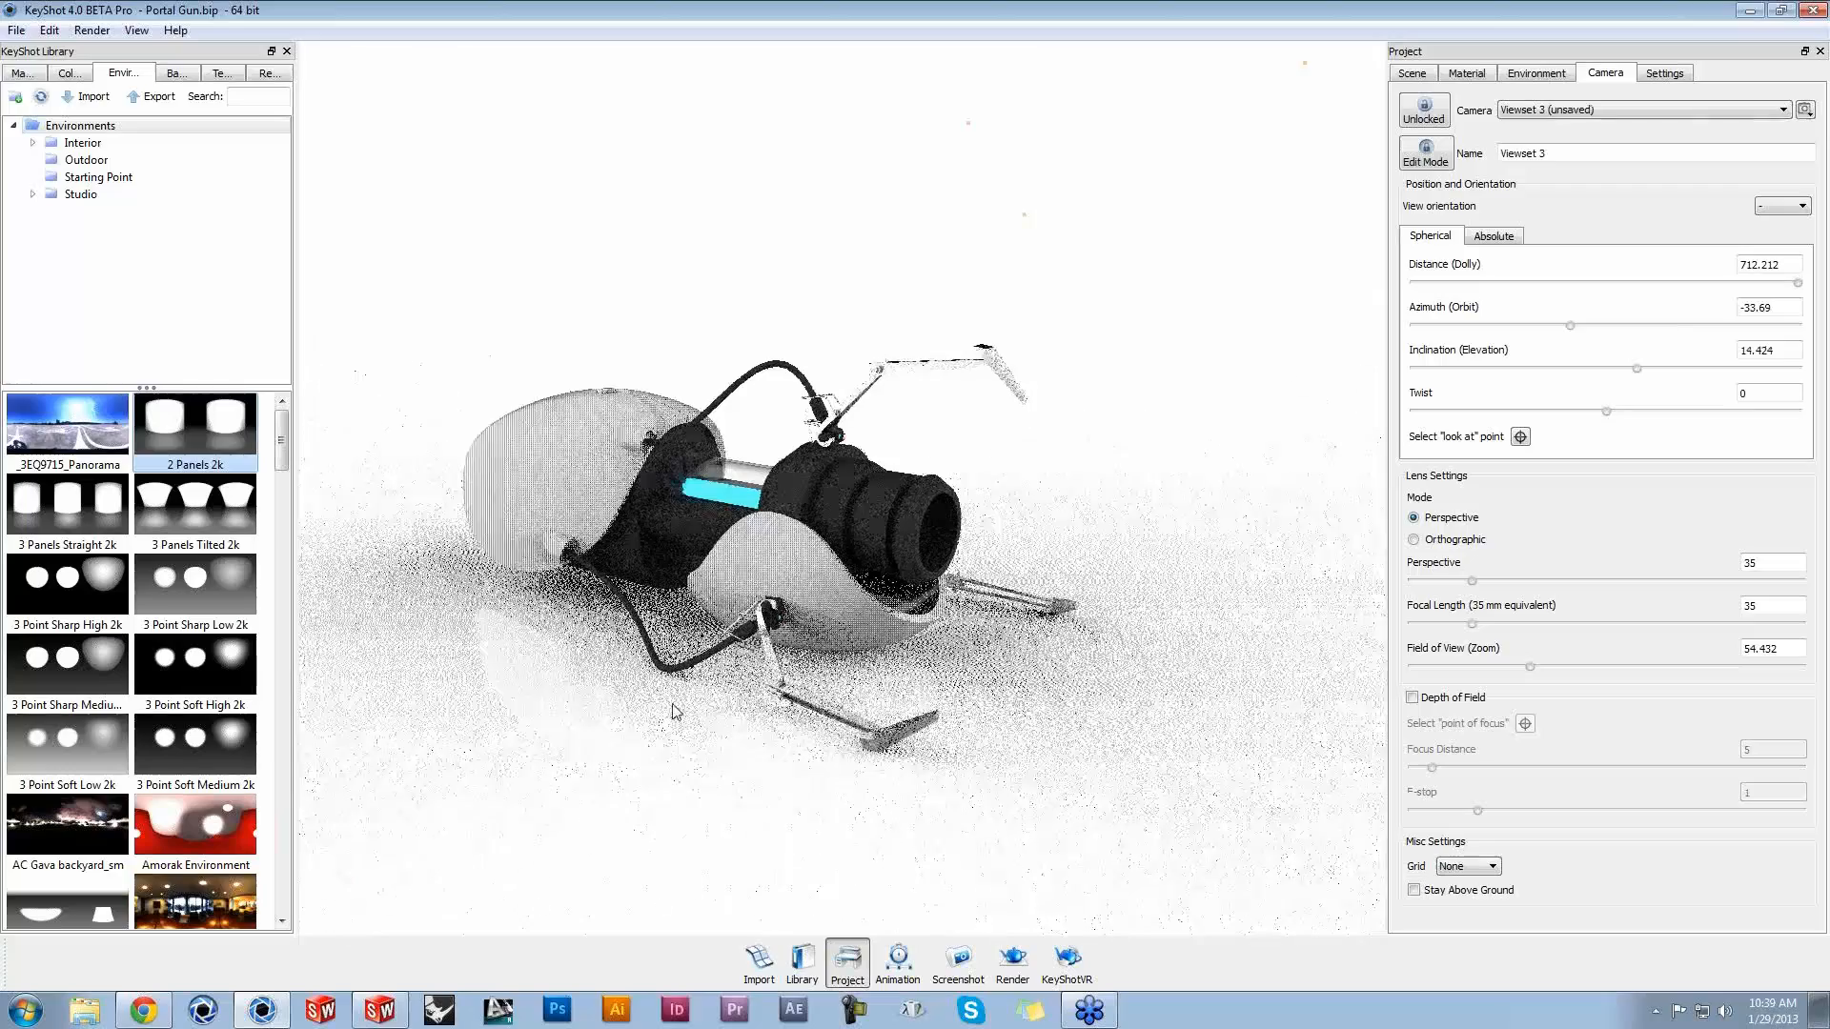
Step: Apply the 3 Panels Straight 2k environment and the Blue solid vignette backplate to the scene, and maximize the window
{"action": "left_click_drag", "start_coordinate": [67, 505], "coordinate": [548, 261]}
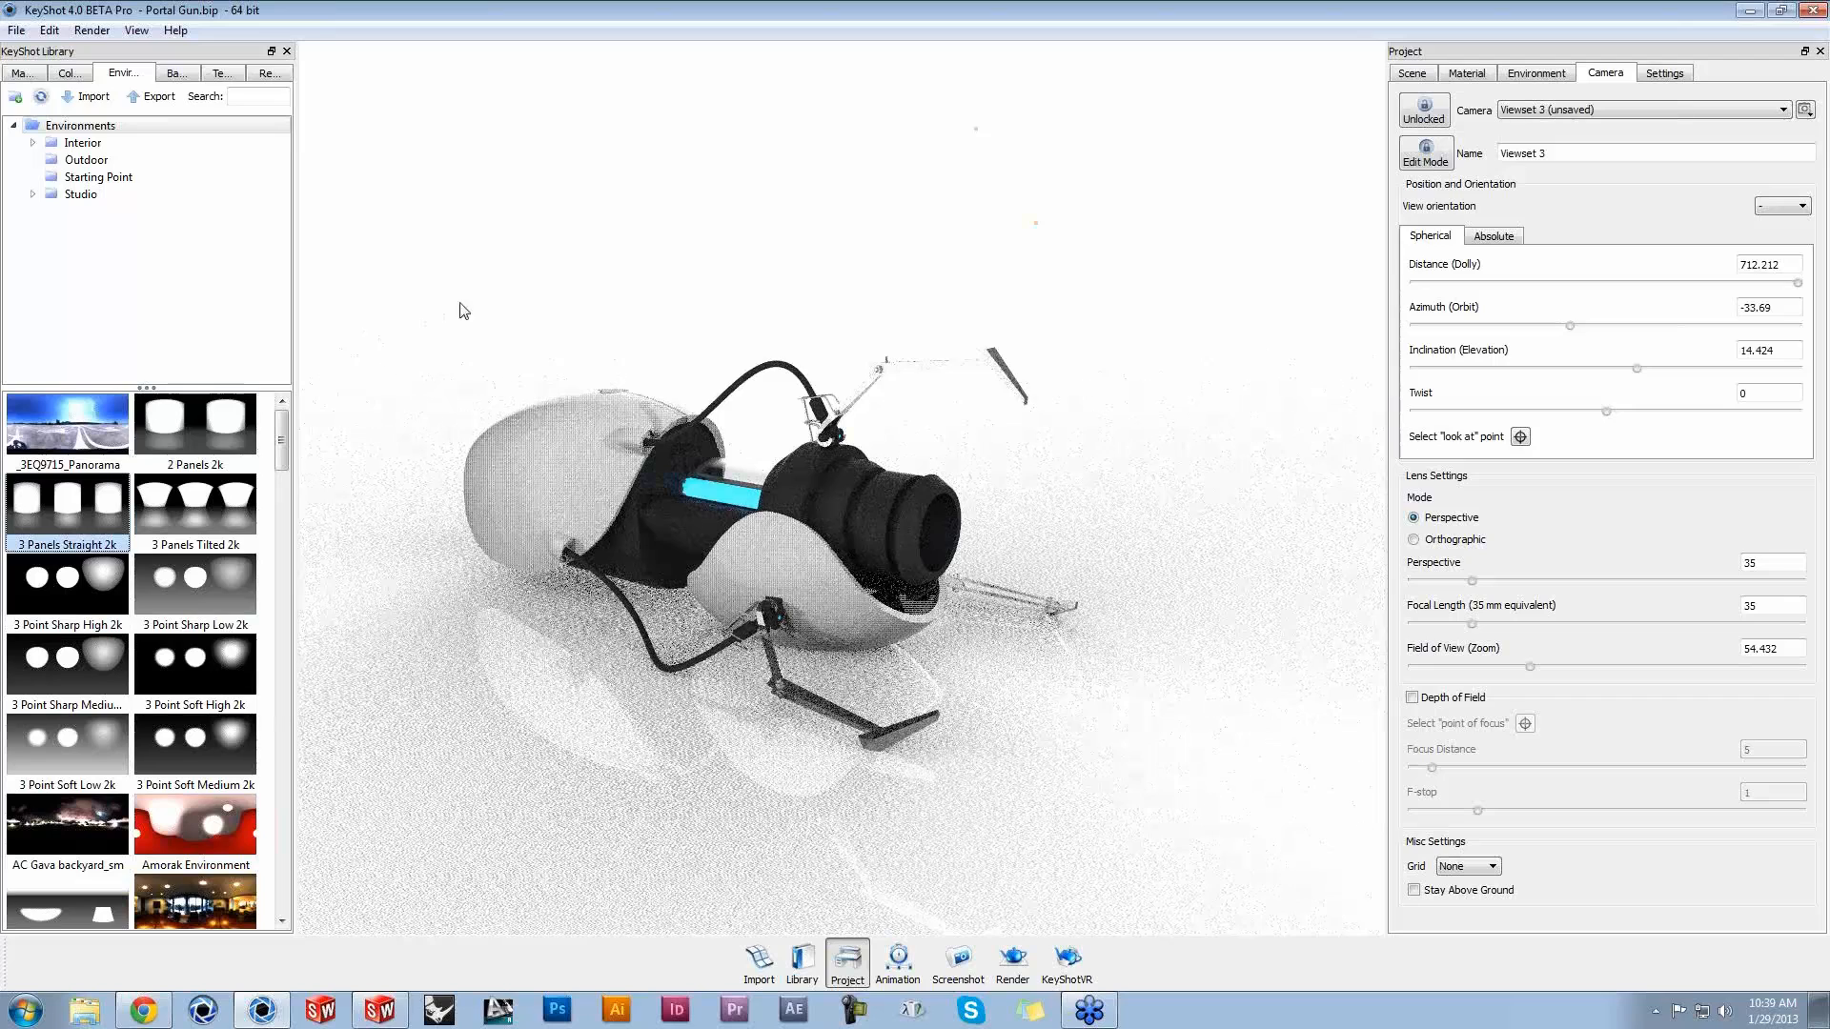
{"action": "left_click", "coordinate": [175, 73]}
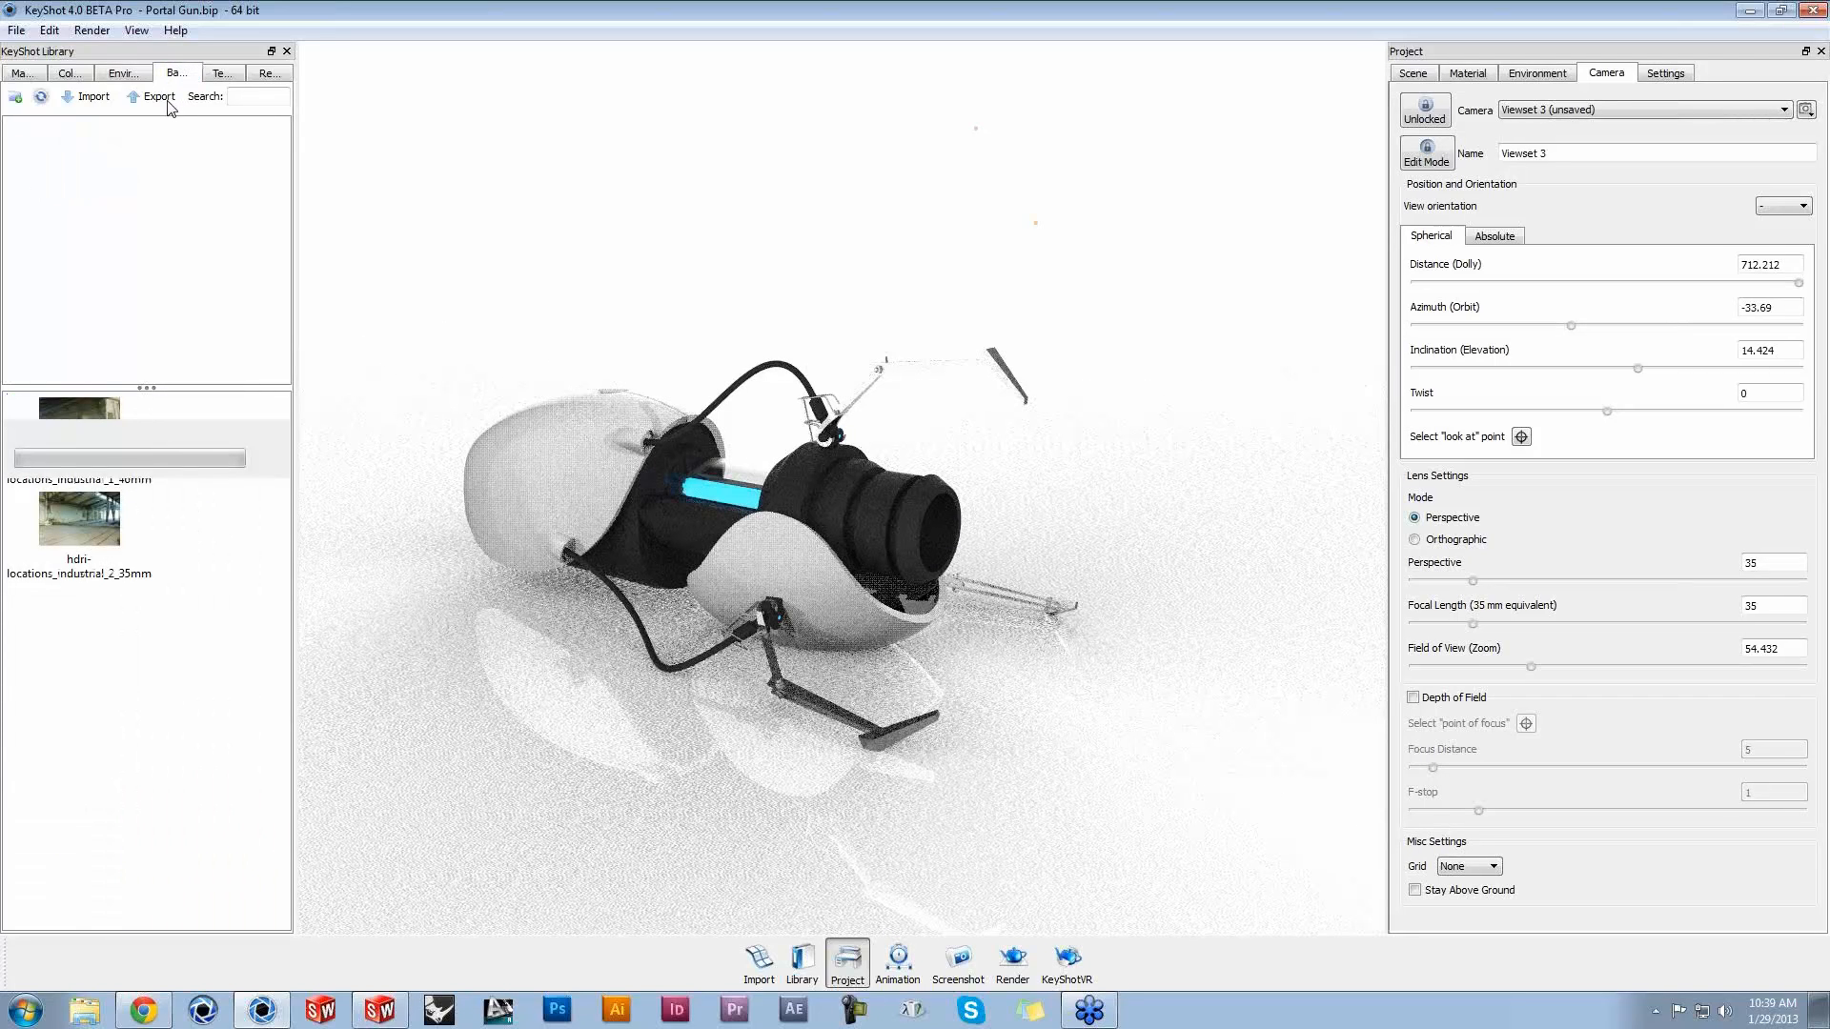
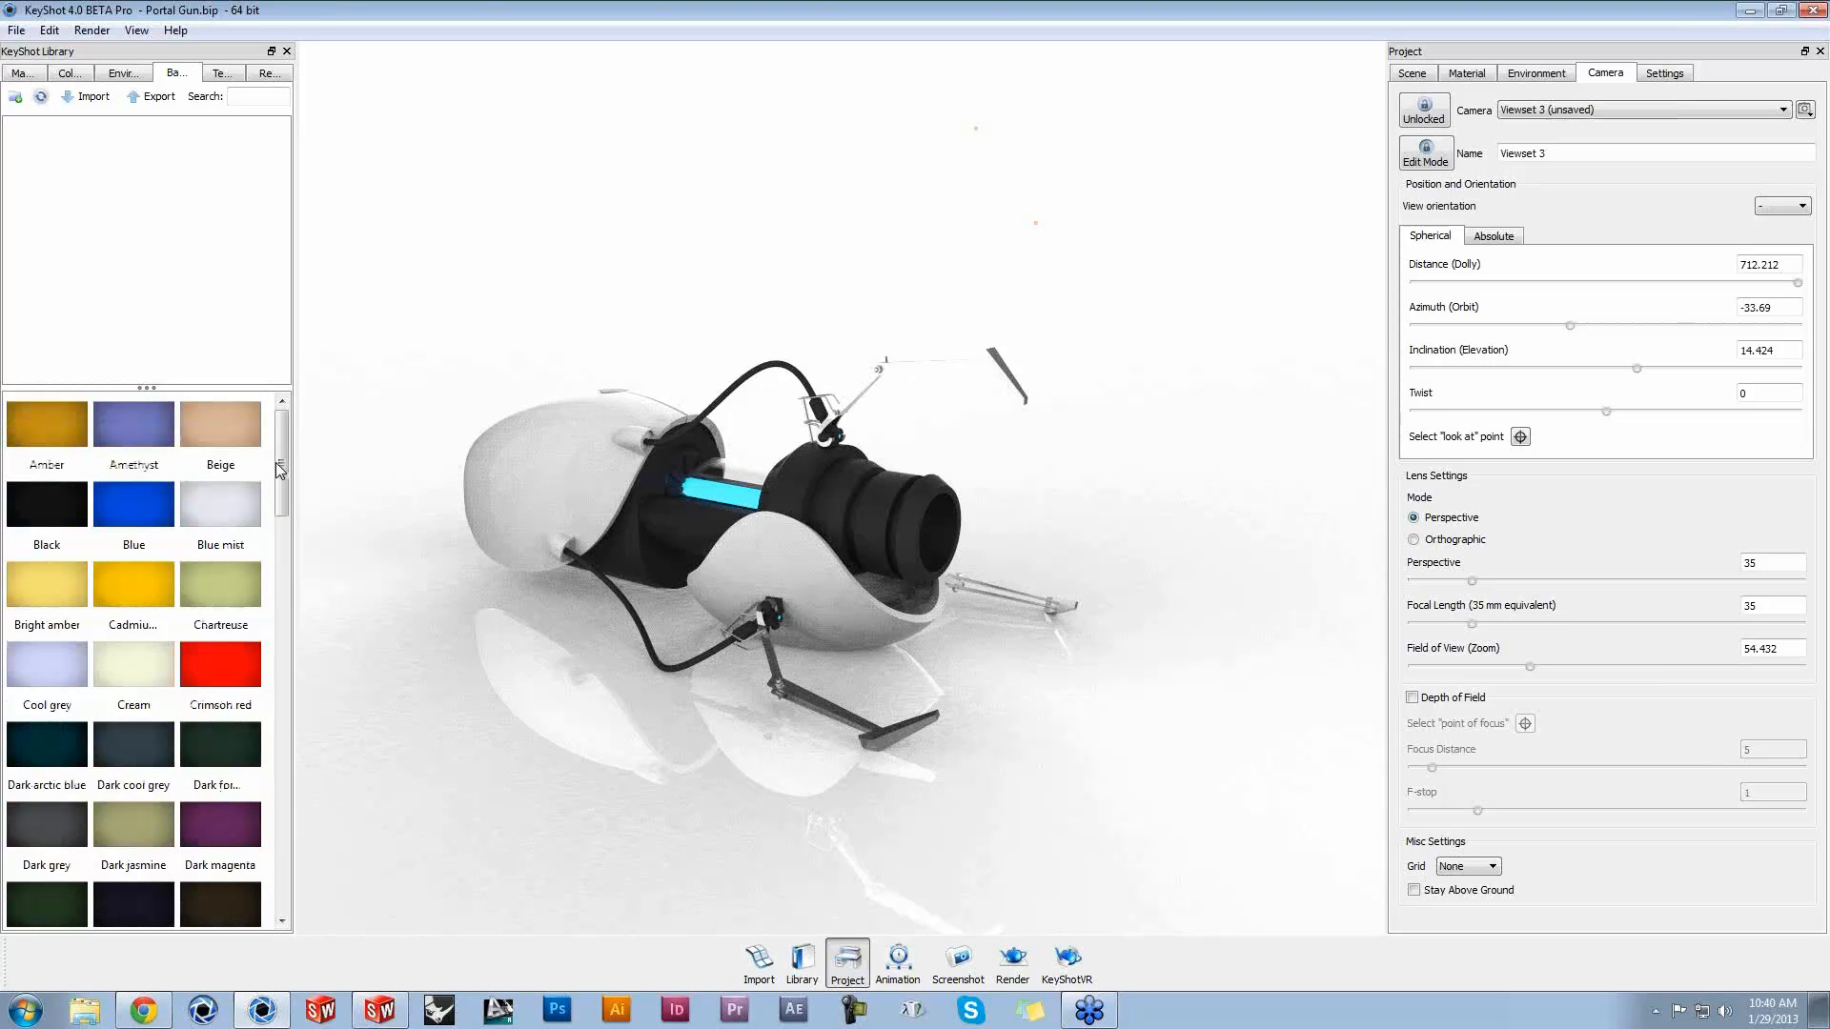
{"action": "left_click_drag", "start_coordinate": [172, 509], "coordinate": [657, 246]}
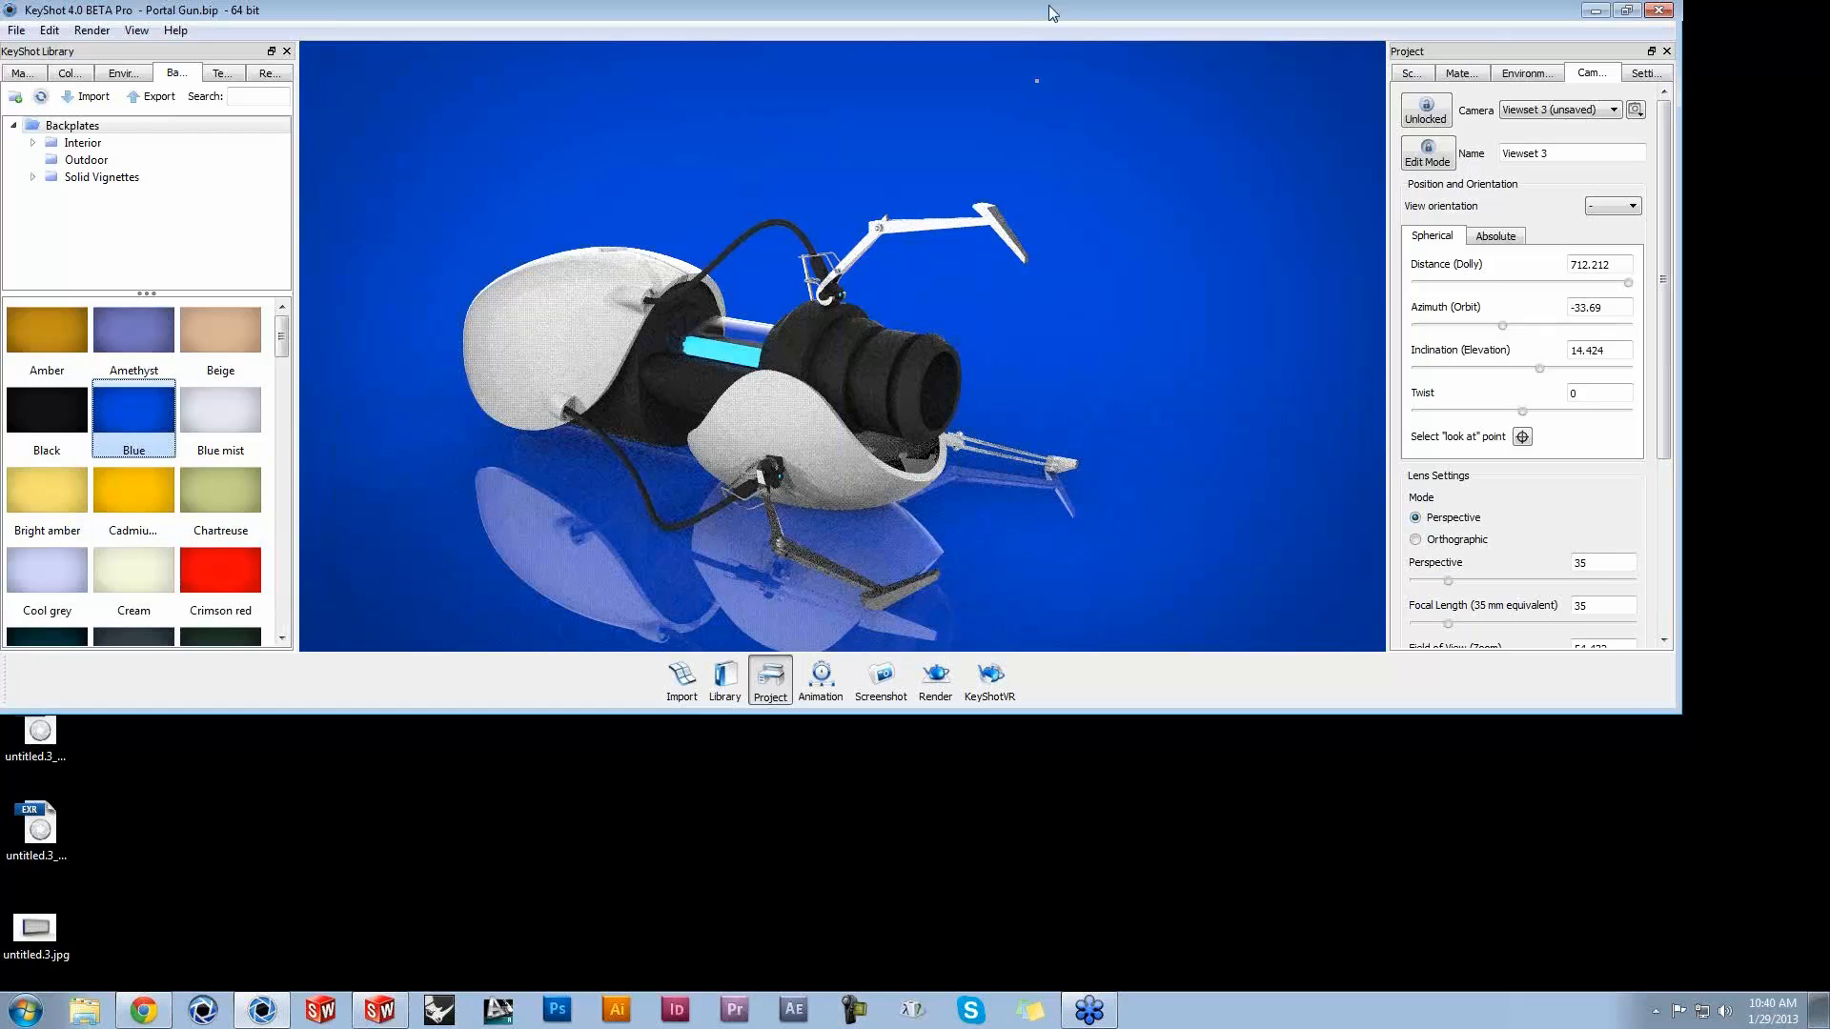
{"action": "double_click", "coordinate": [1084, 13]}
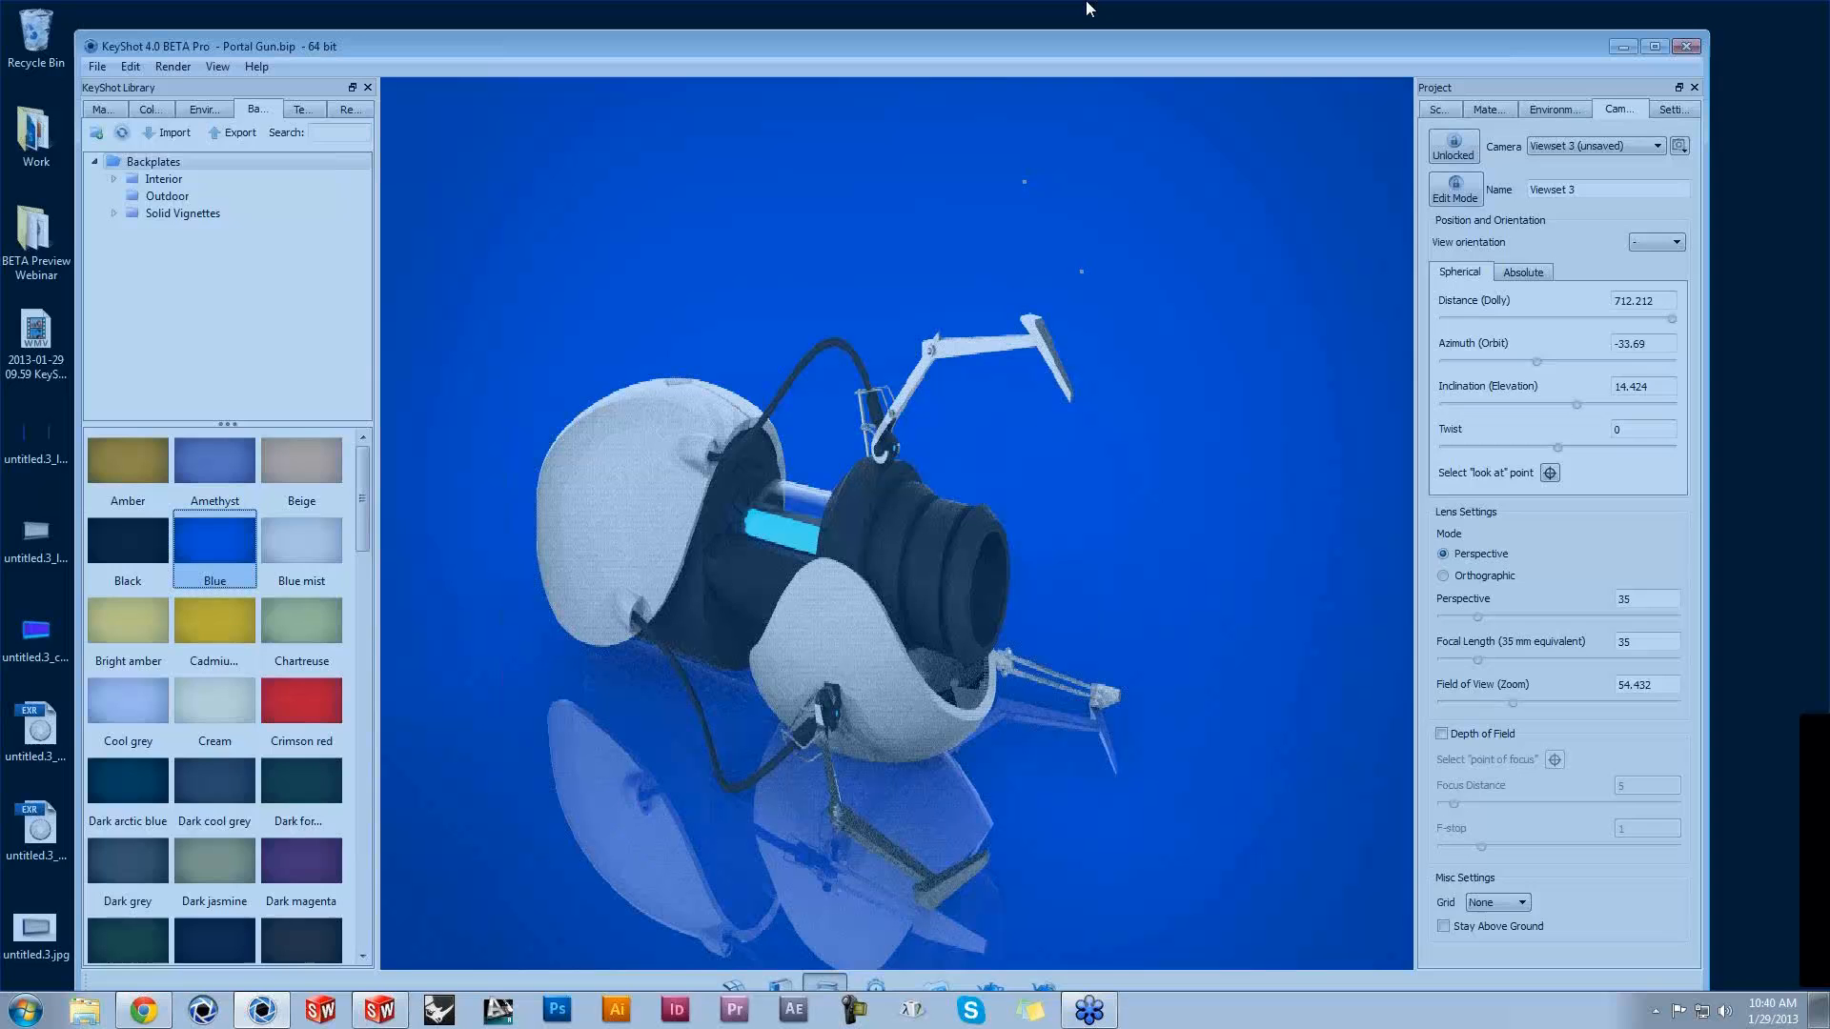
Step: Dolly the camera out to a distance of 1,000.607 and add the current setup as another viewset
{"action": "scroll", "coordinate": [1083, 658], "scroll_direction": "down", "scroll_amount": 1}
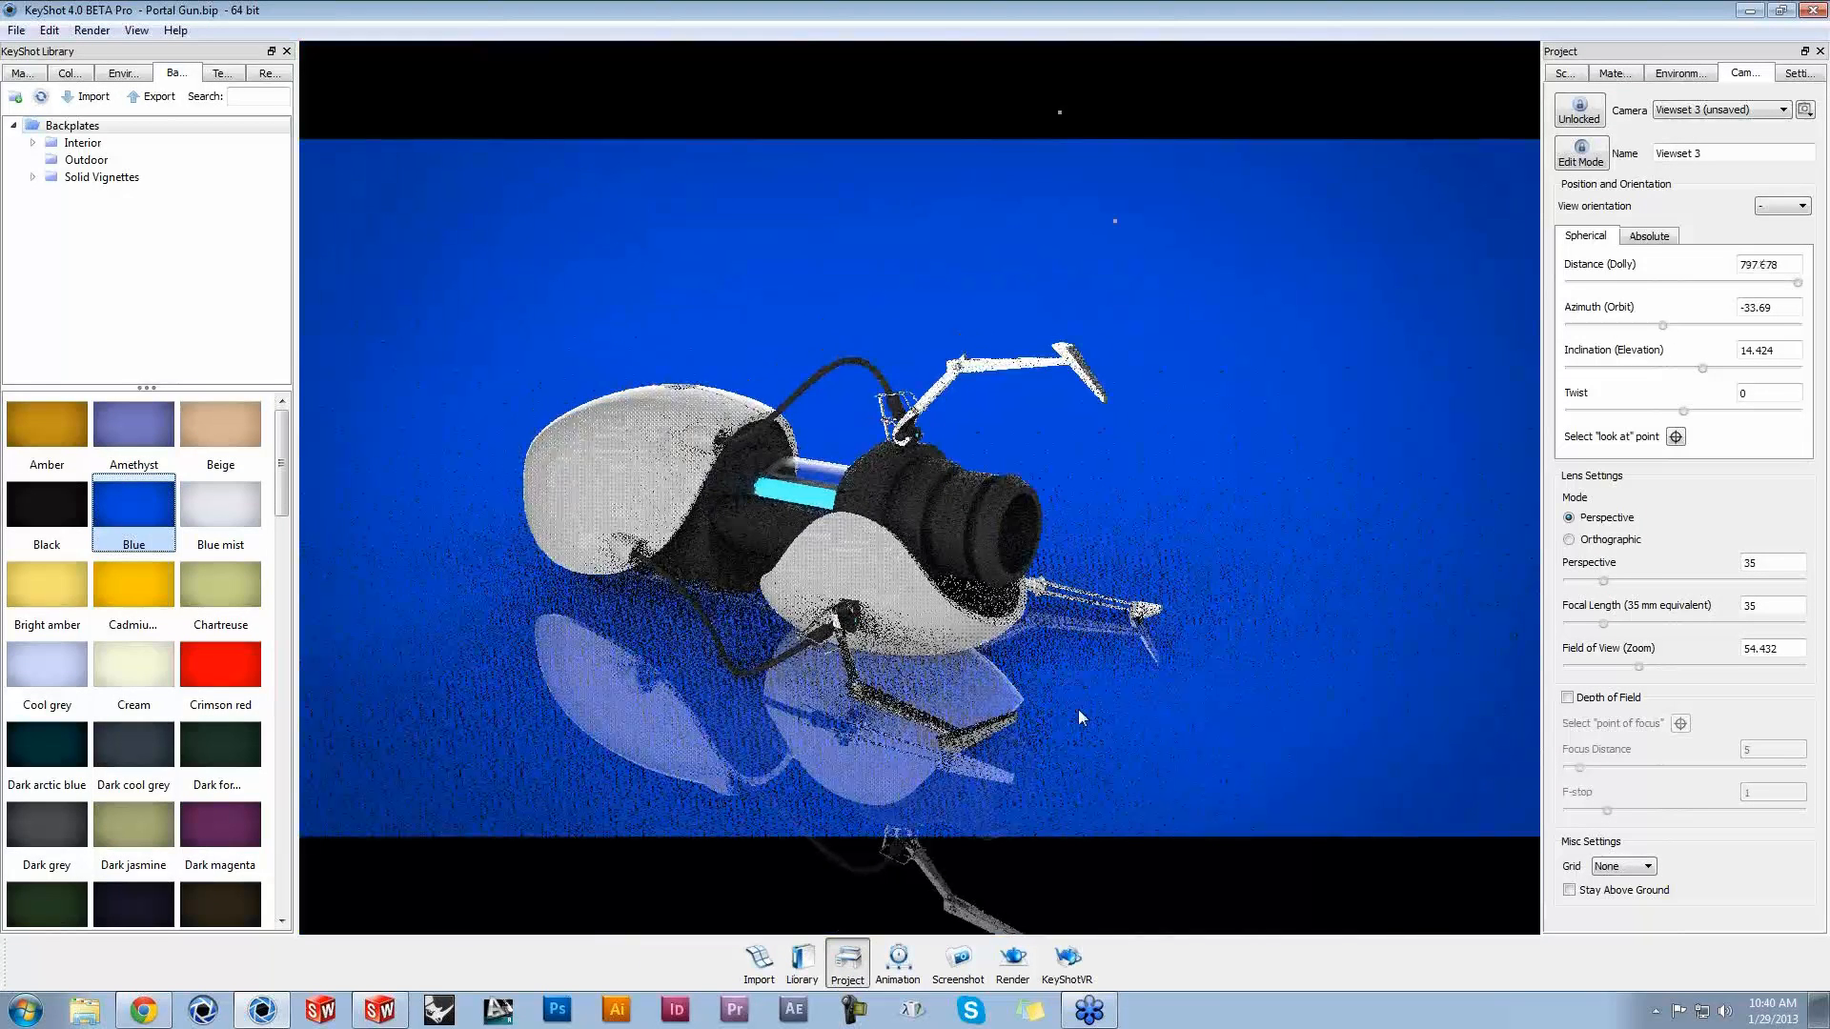
{"action": "scroll", "coordinate": [1065, 550], "scroll_direction": "down", "scroll_amount": 2}
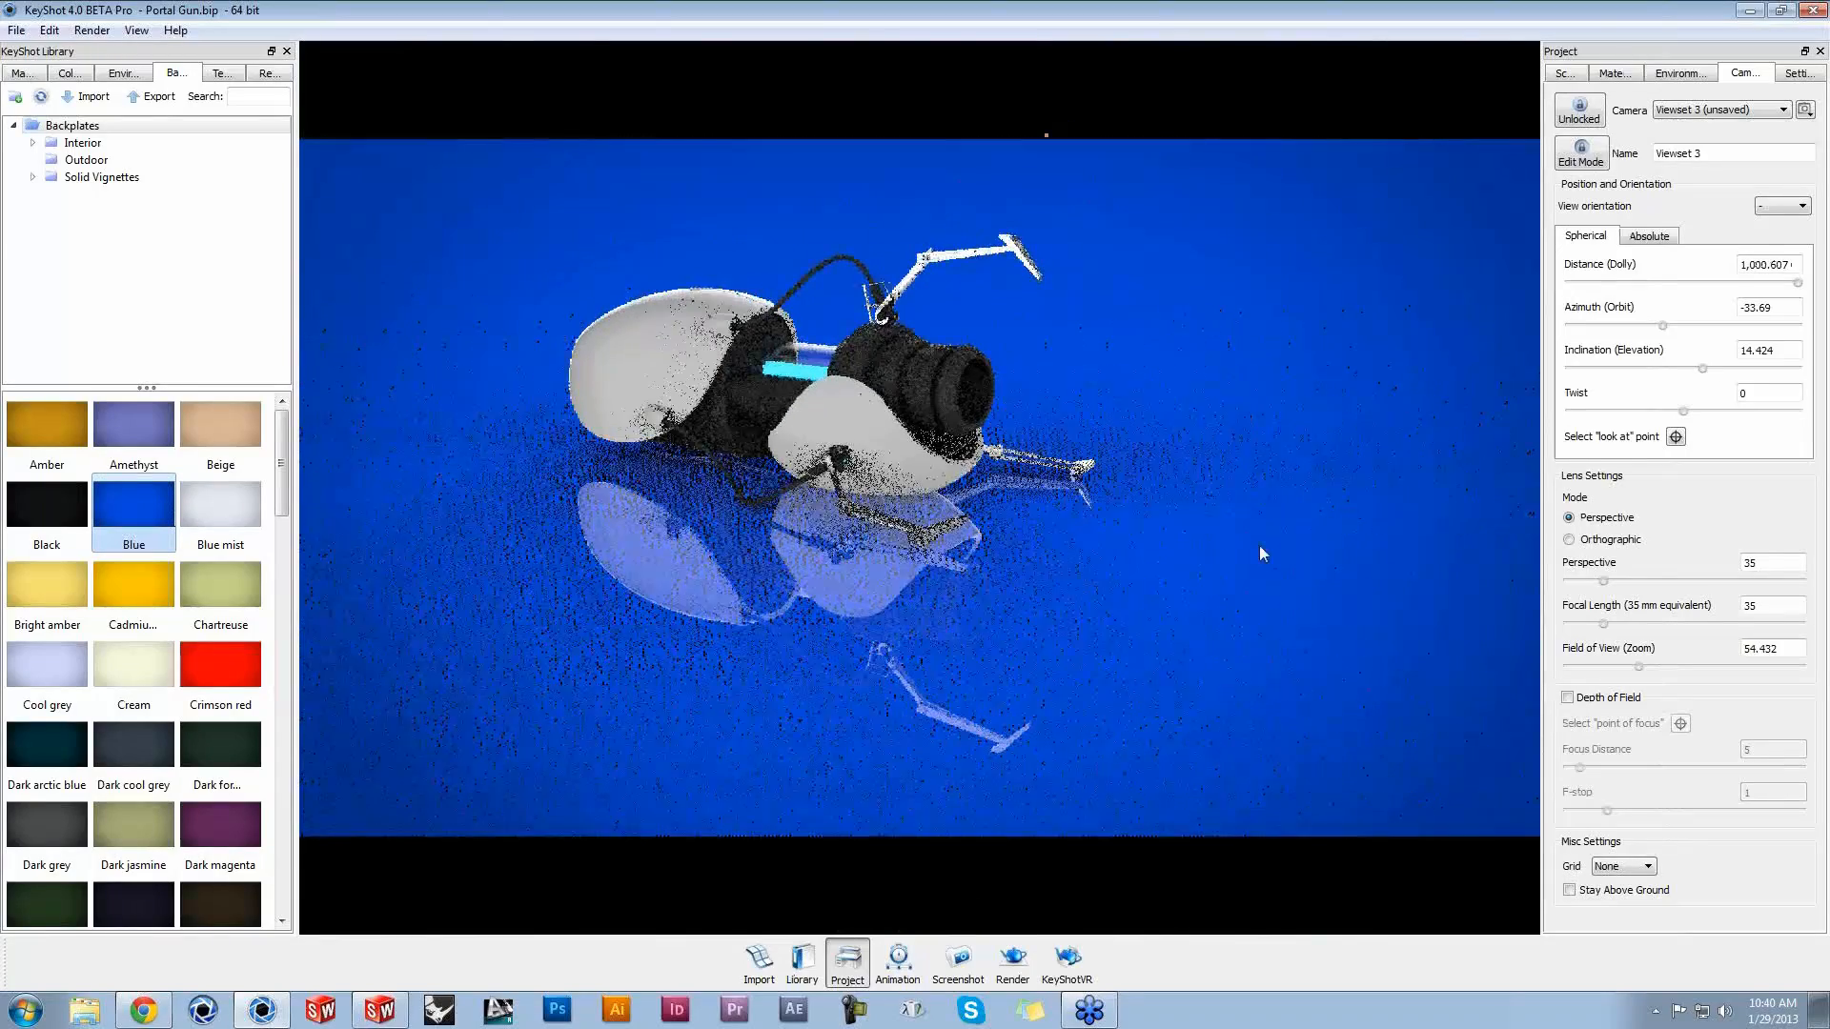
{"action": "left_click", "coordinate": [1808, 114]}
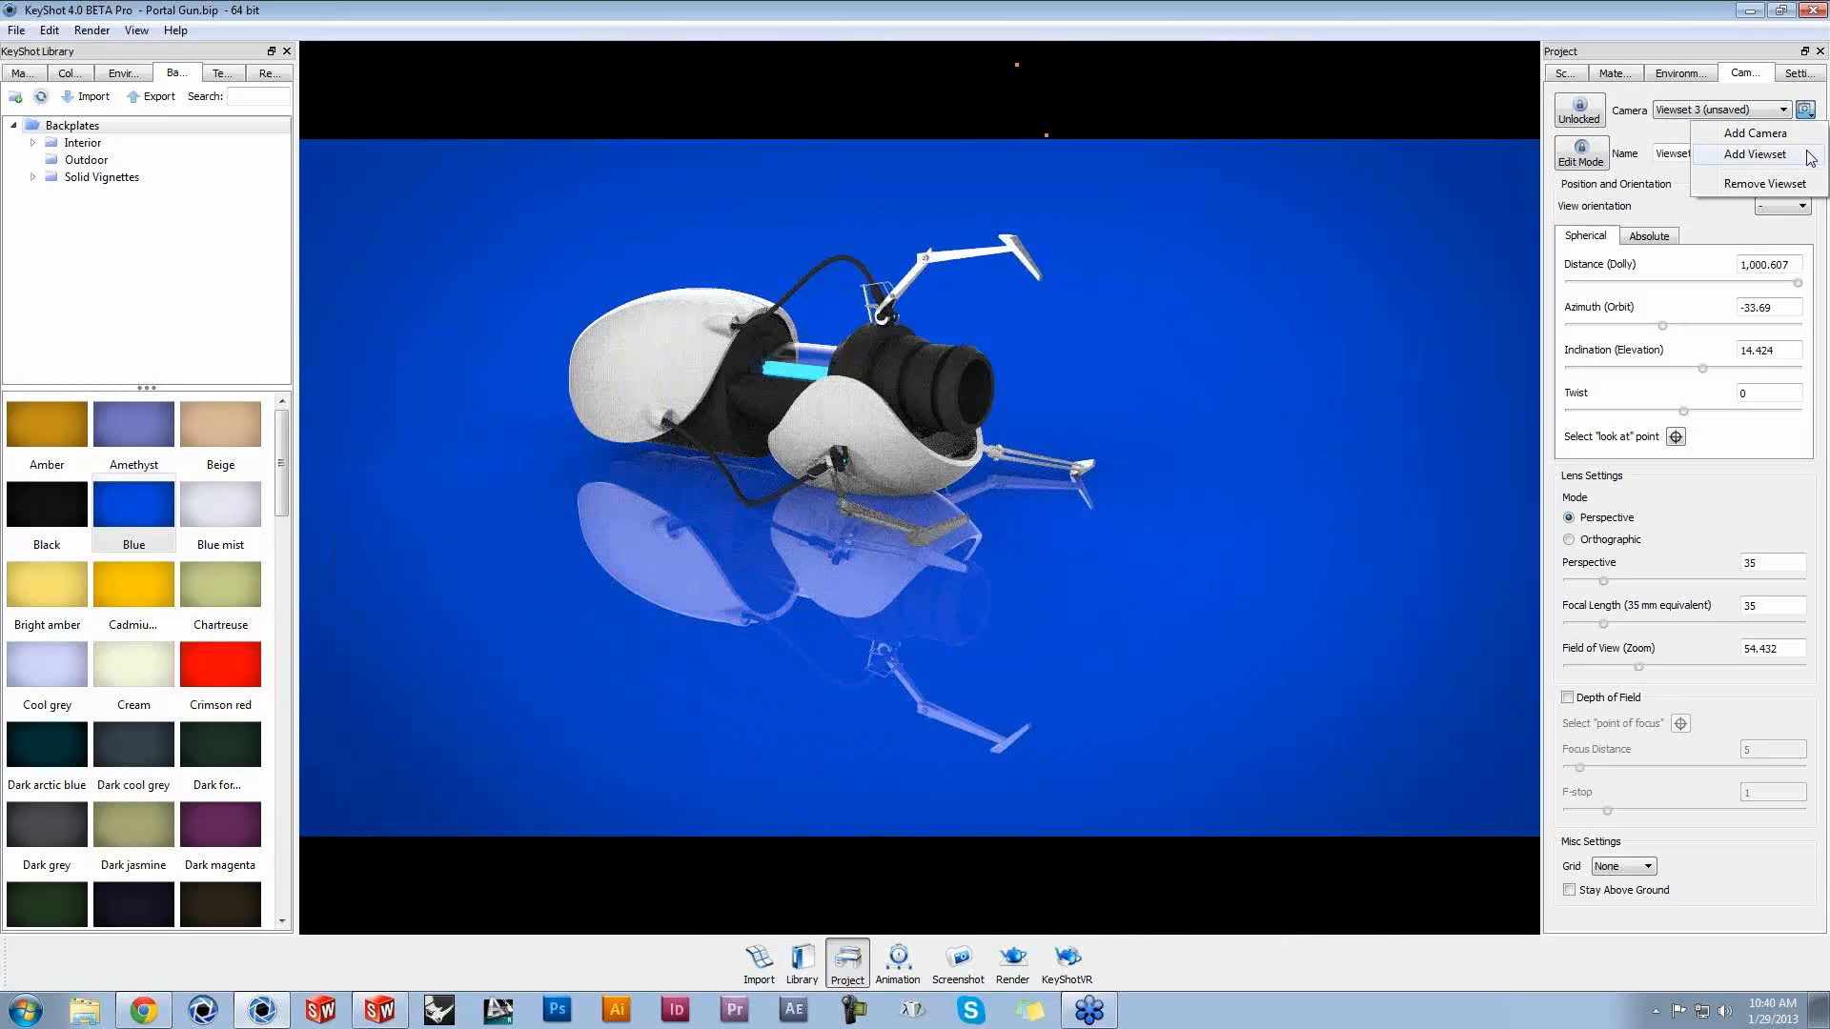
{"action": "left_click", "coordinate": [1809, 155]}
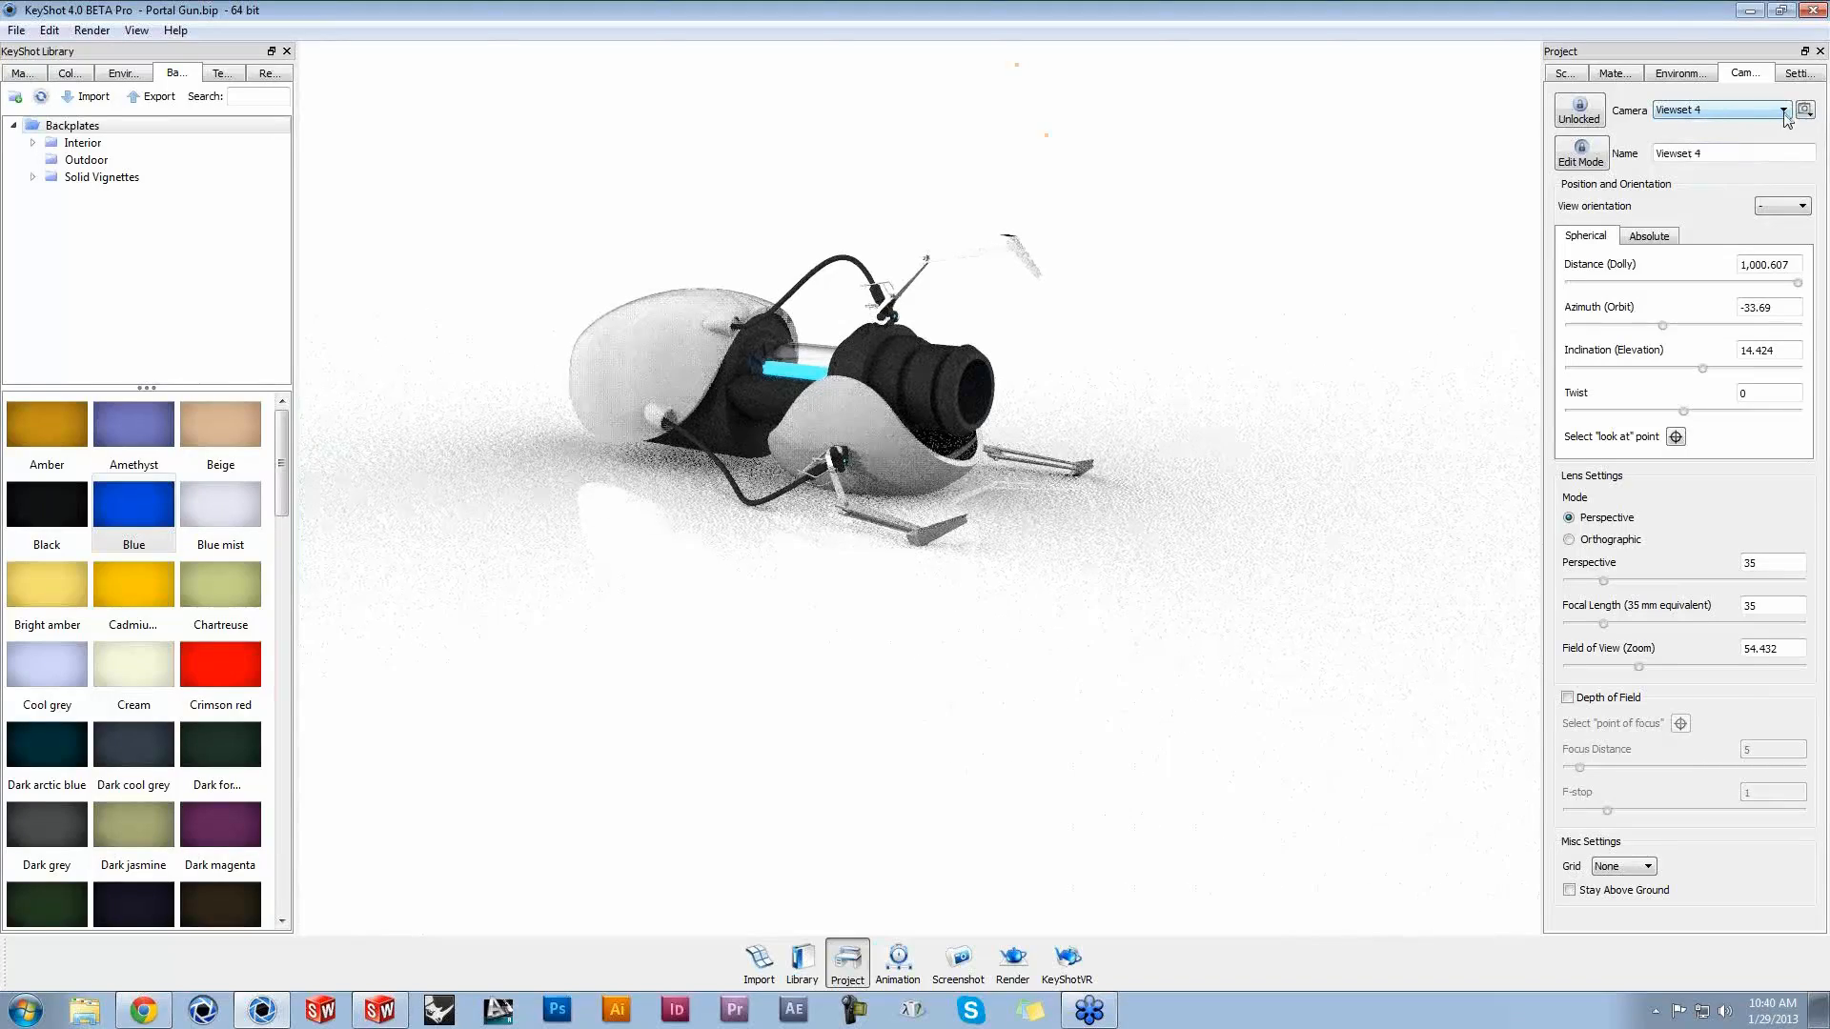
Step: Compare Viewset 3 and Viewset 4 by switching between them several times, ending on Viewset 3
{"action": "left_click", "coordinate": [1785, 115]}
{"action": "left_click", "coordinate": [1776, 147]}
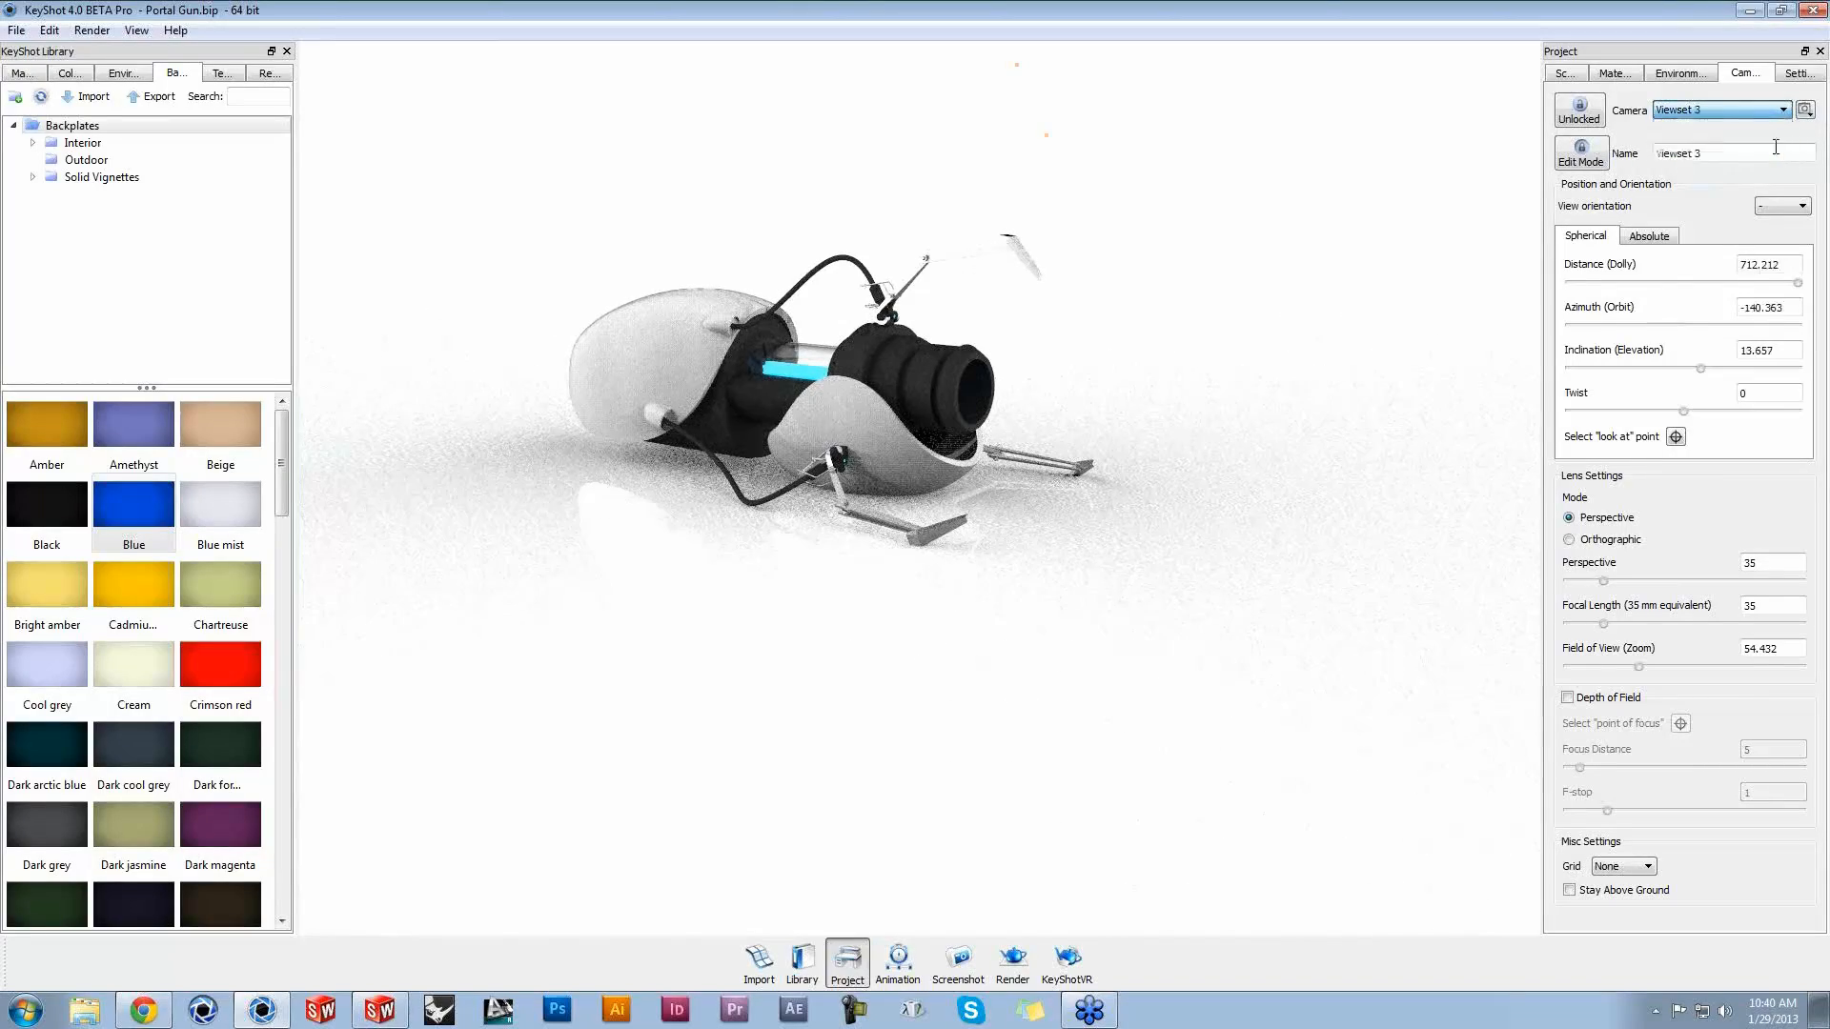
{"action": "left_click", "coordinate": [1778, 110]}
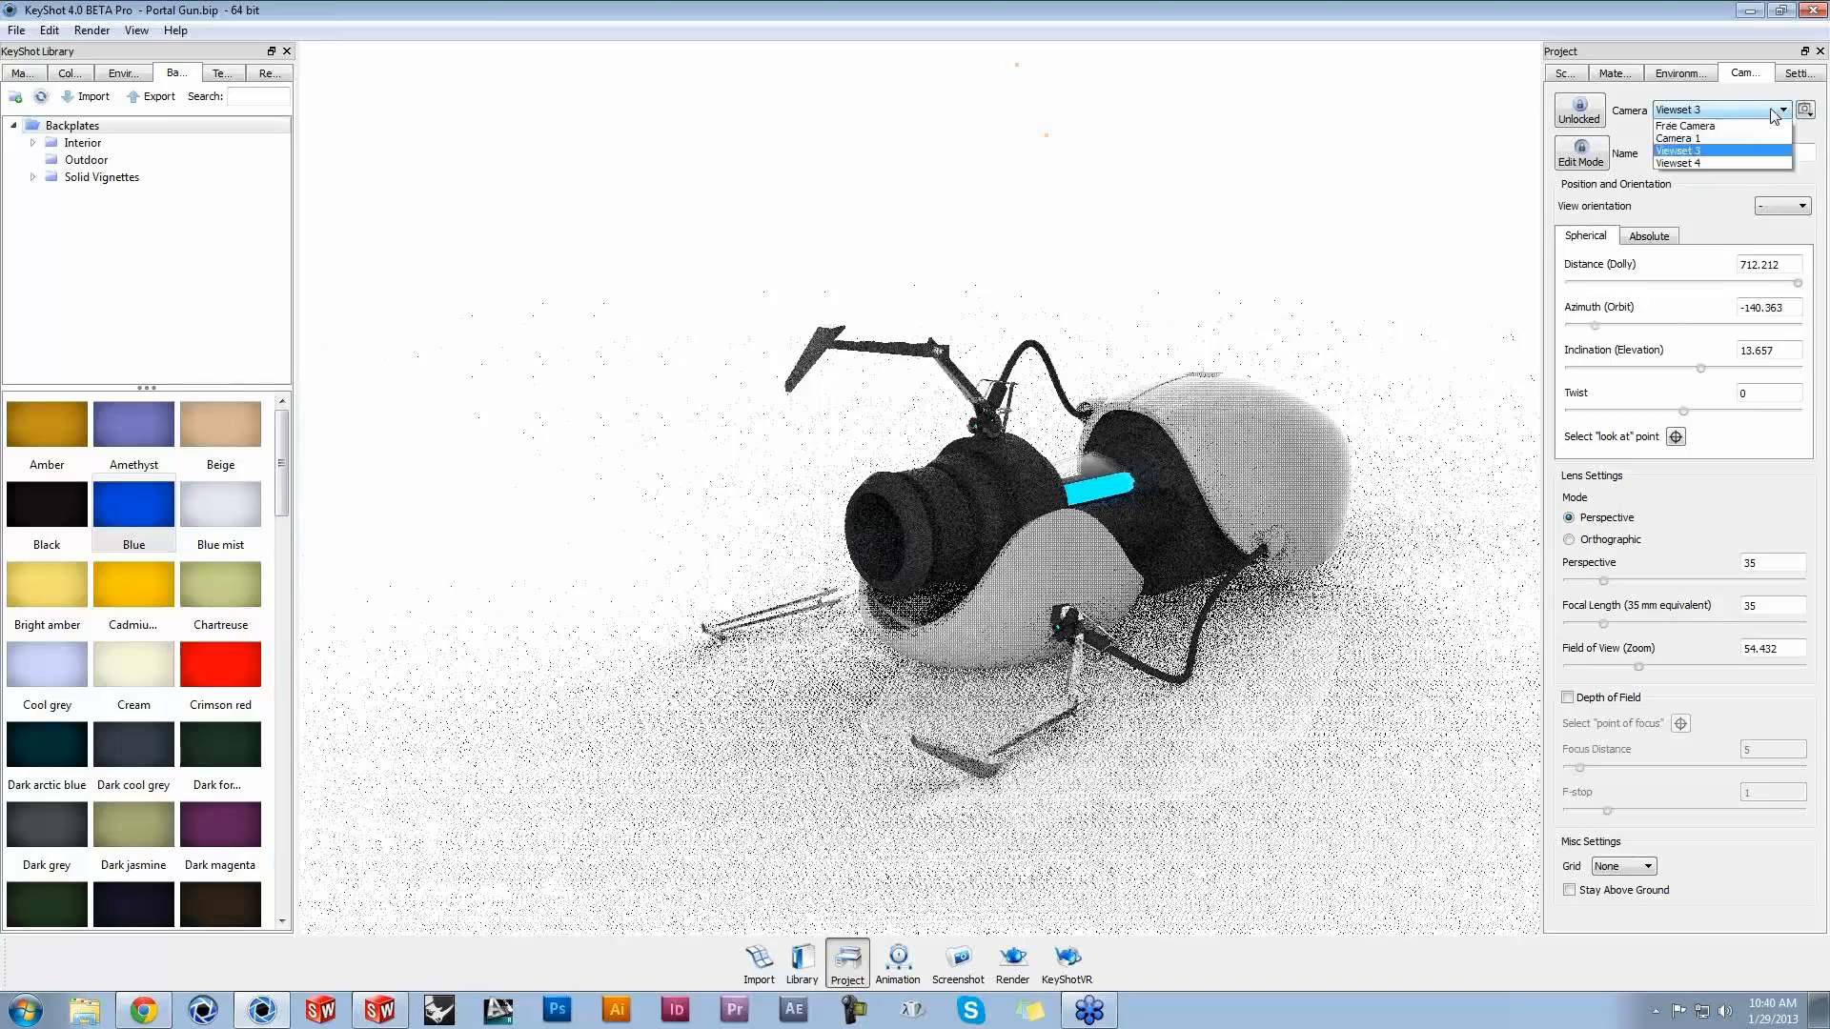
{"action": "left_click", "coordinate": [1772, 164]}
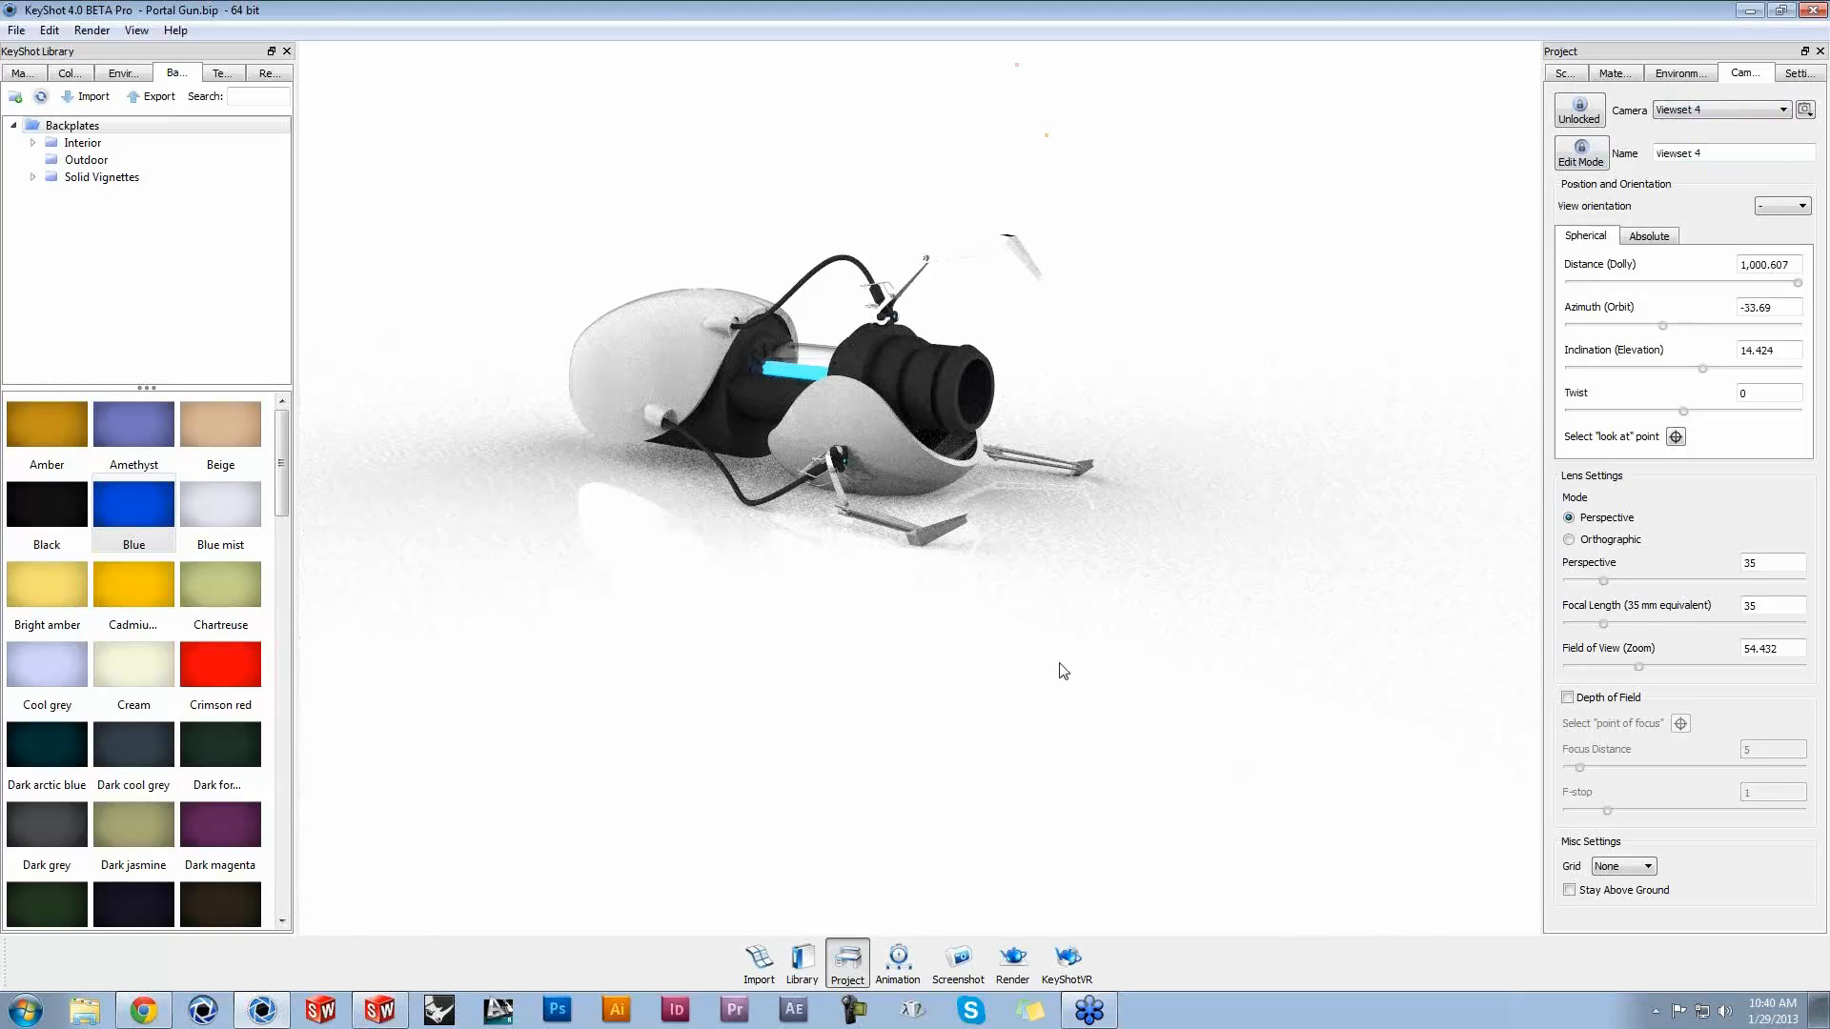
{"action": "left_click", "coordinate": [1803, 112]}
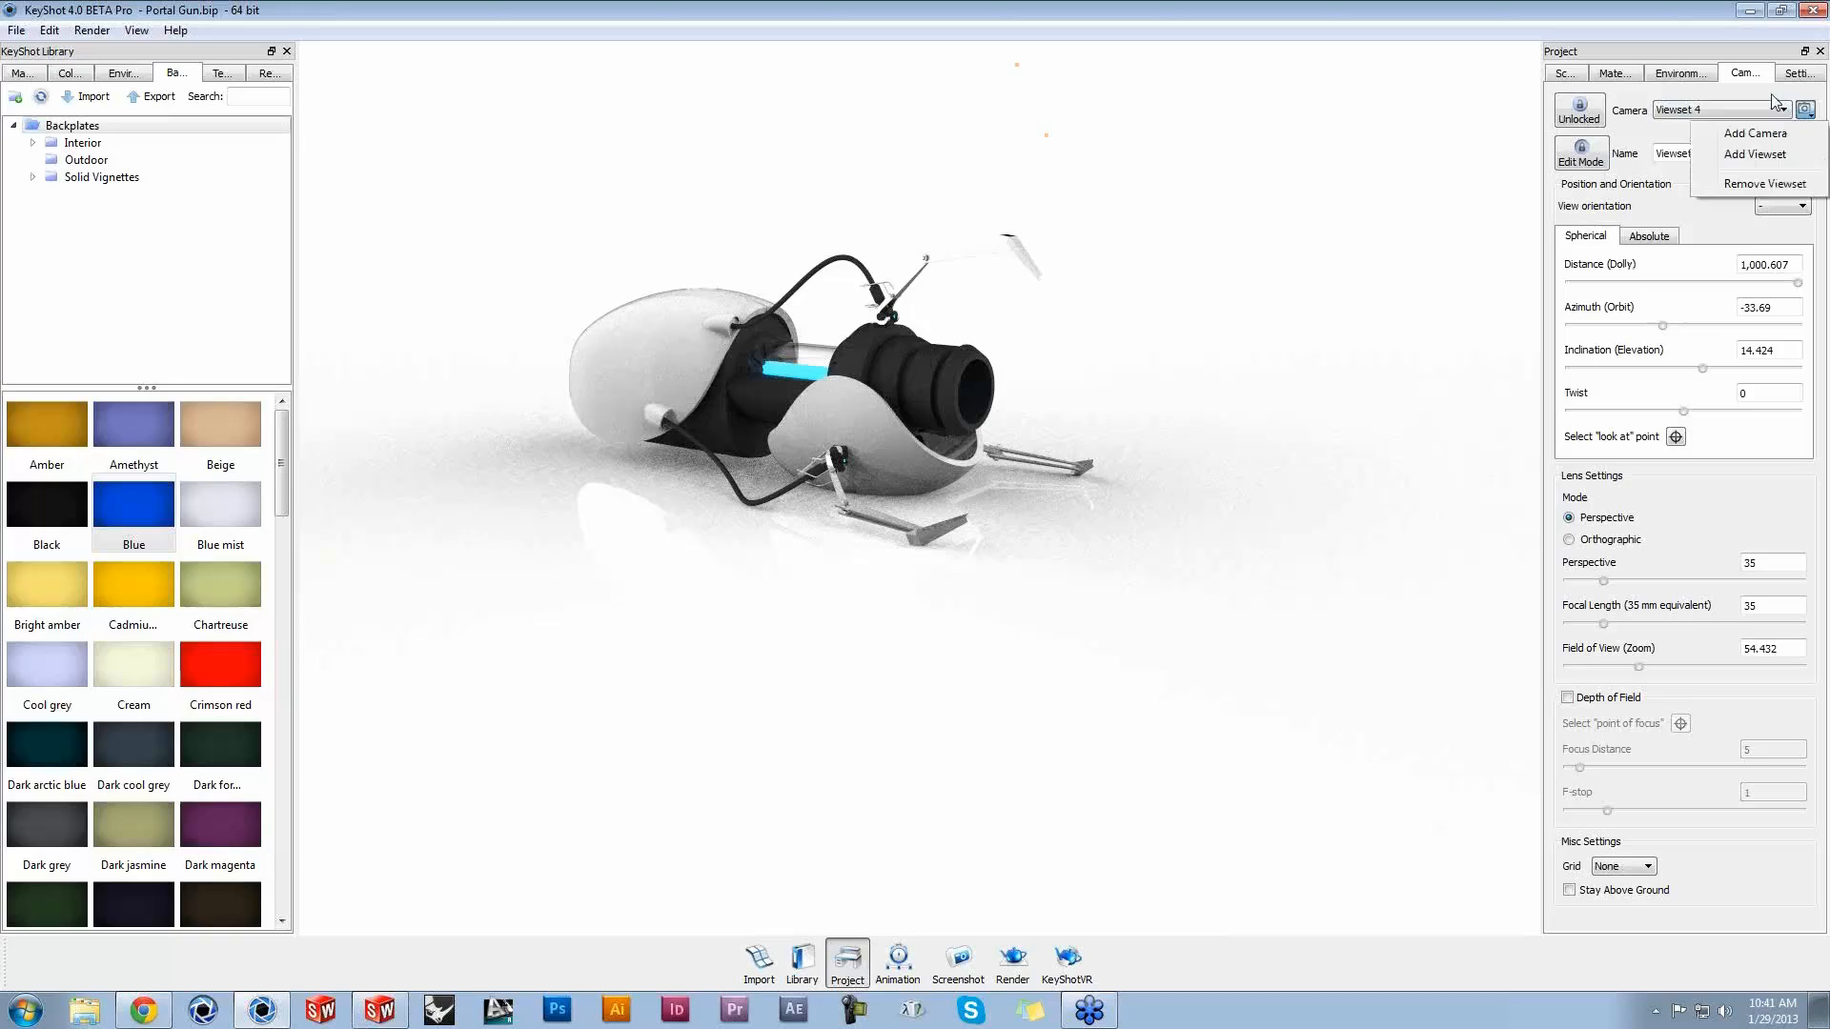
{"action": "left_click", "coordinate": [1772, 102]}
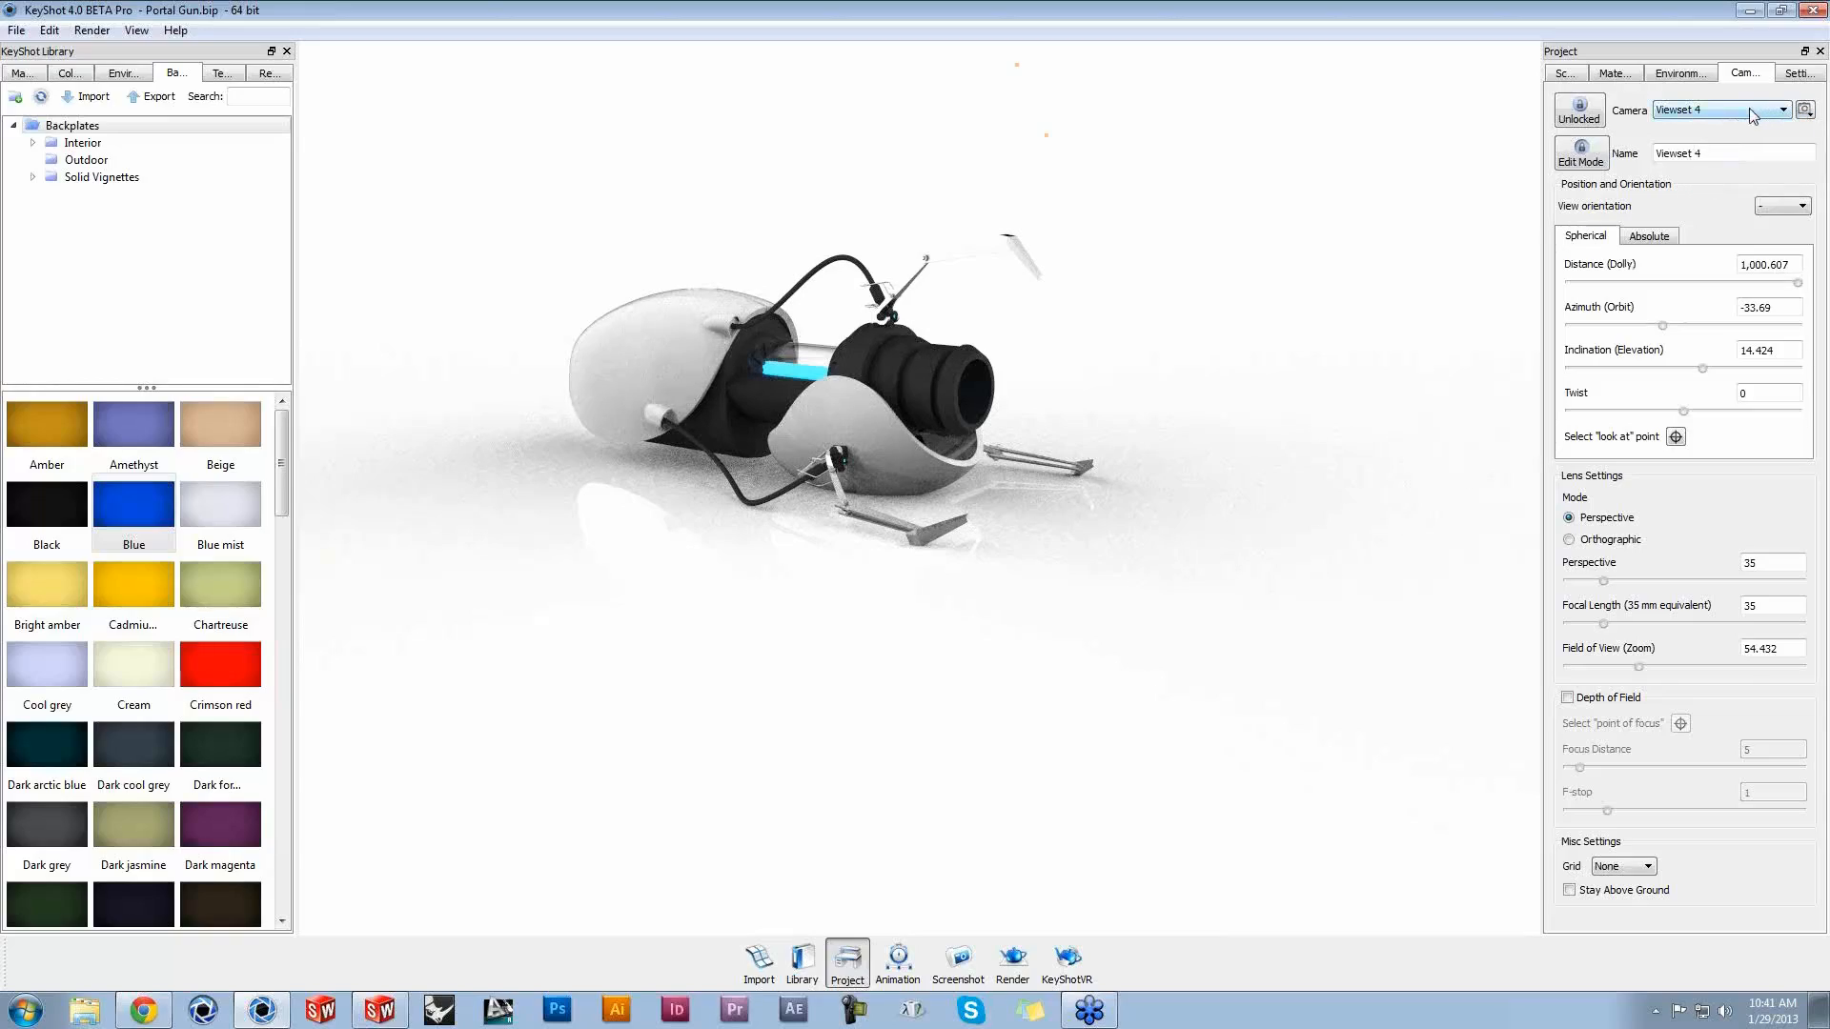
{"action": "scroll", "coordinate": [1748, 110], "scroll_direction": "up", "scroll_amount": 1}
{"action": "scroll", "coordinate": [1752, 114], "scroll_direction": "up", "scroll_amount": 1}
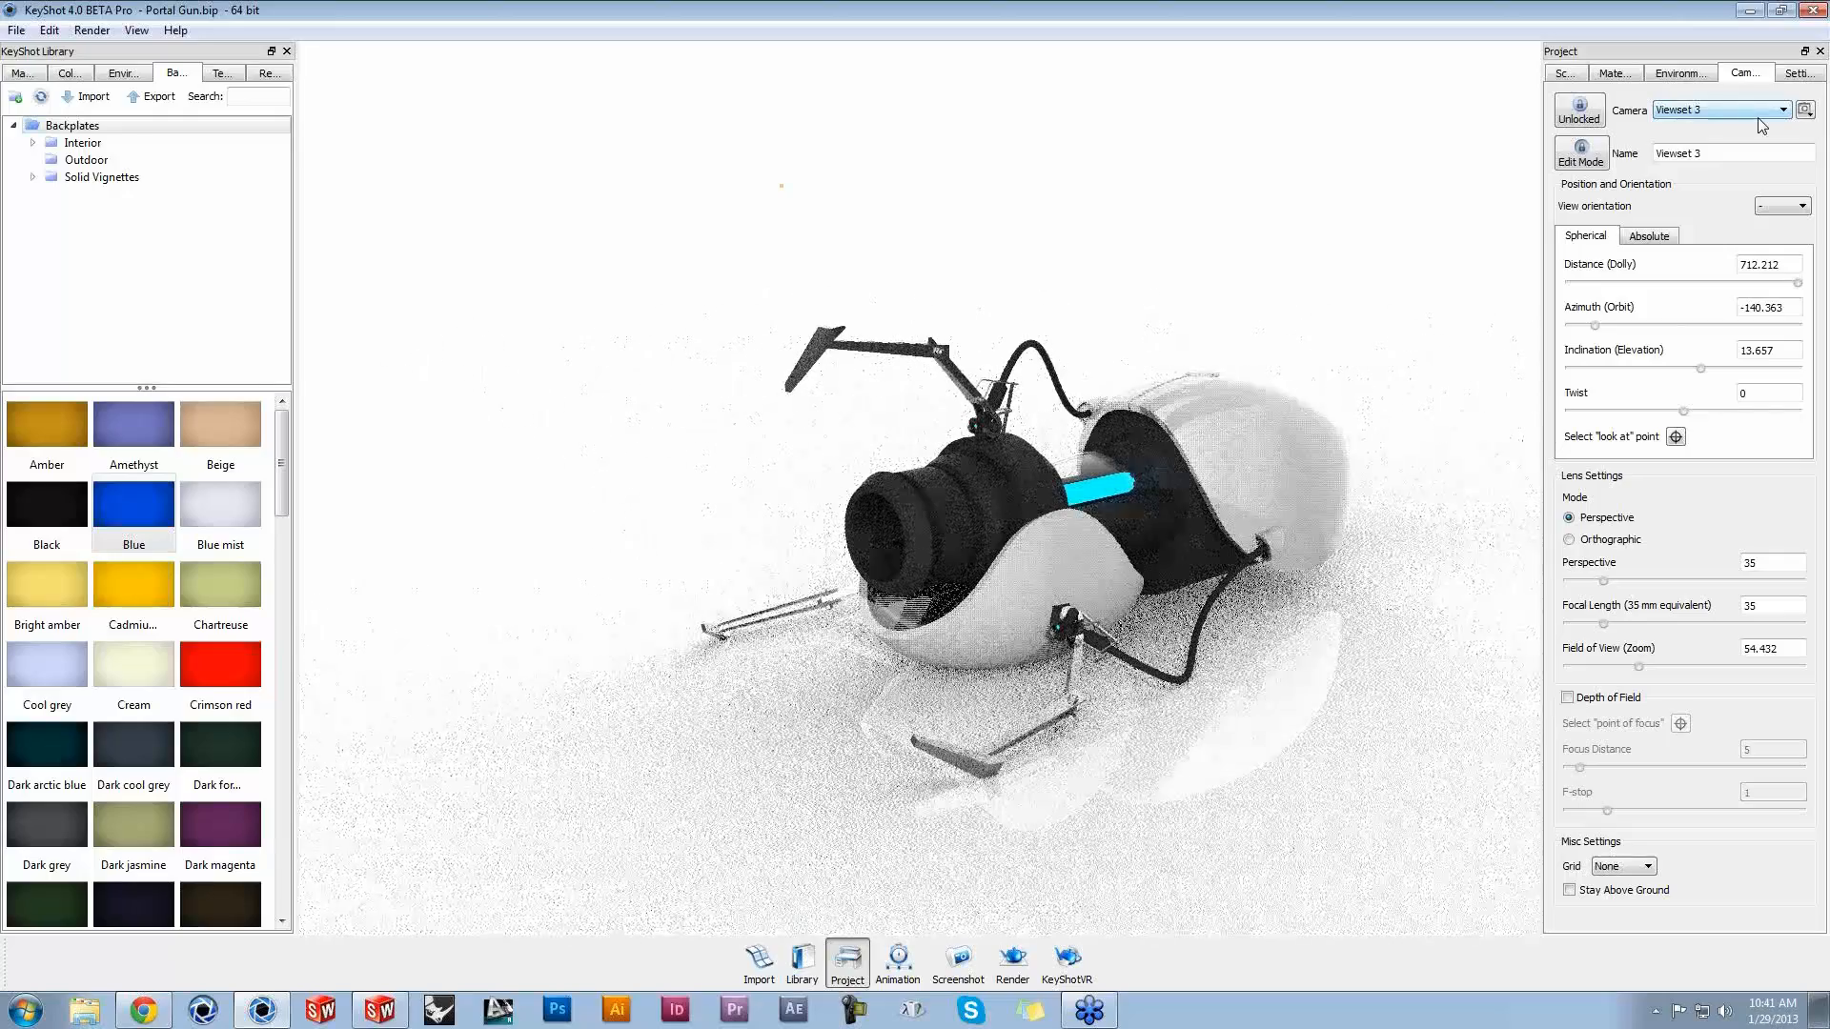
{"action": "scroll", "coordinate": [1761, 112], "scroll_direction": "down", "scroll_amount": 2}
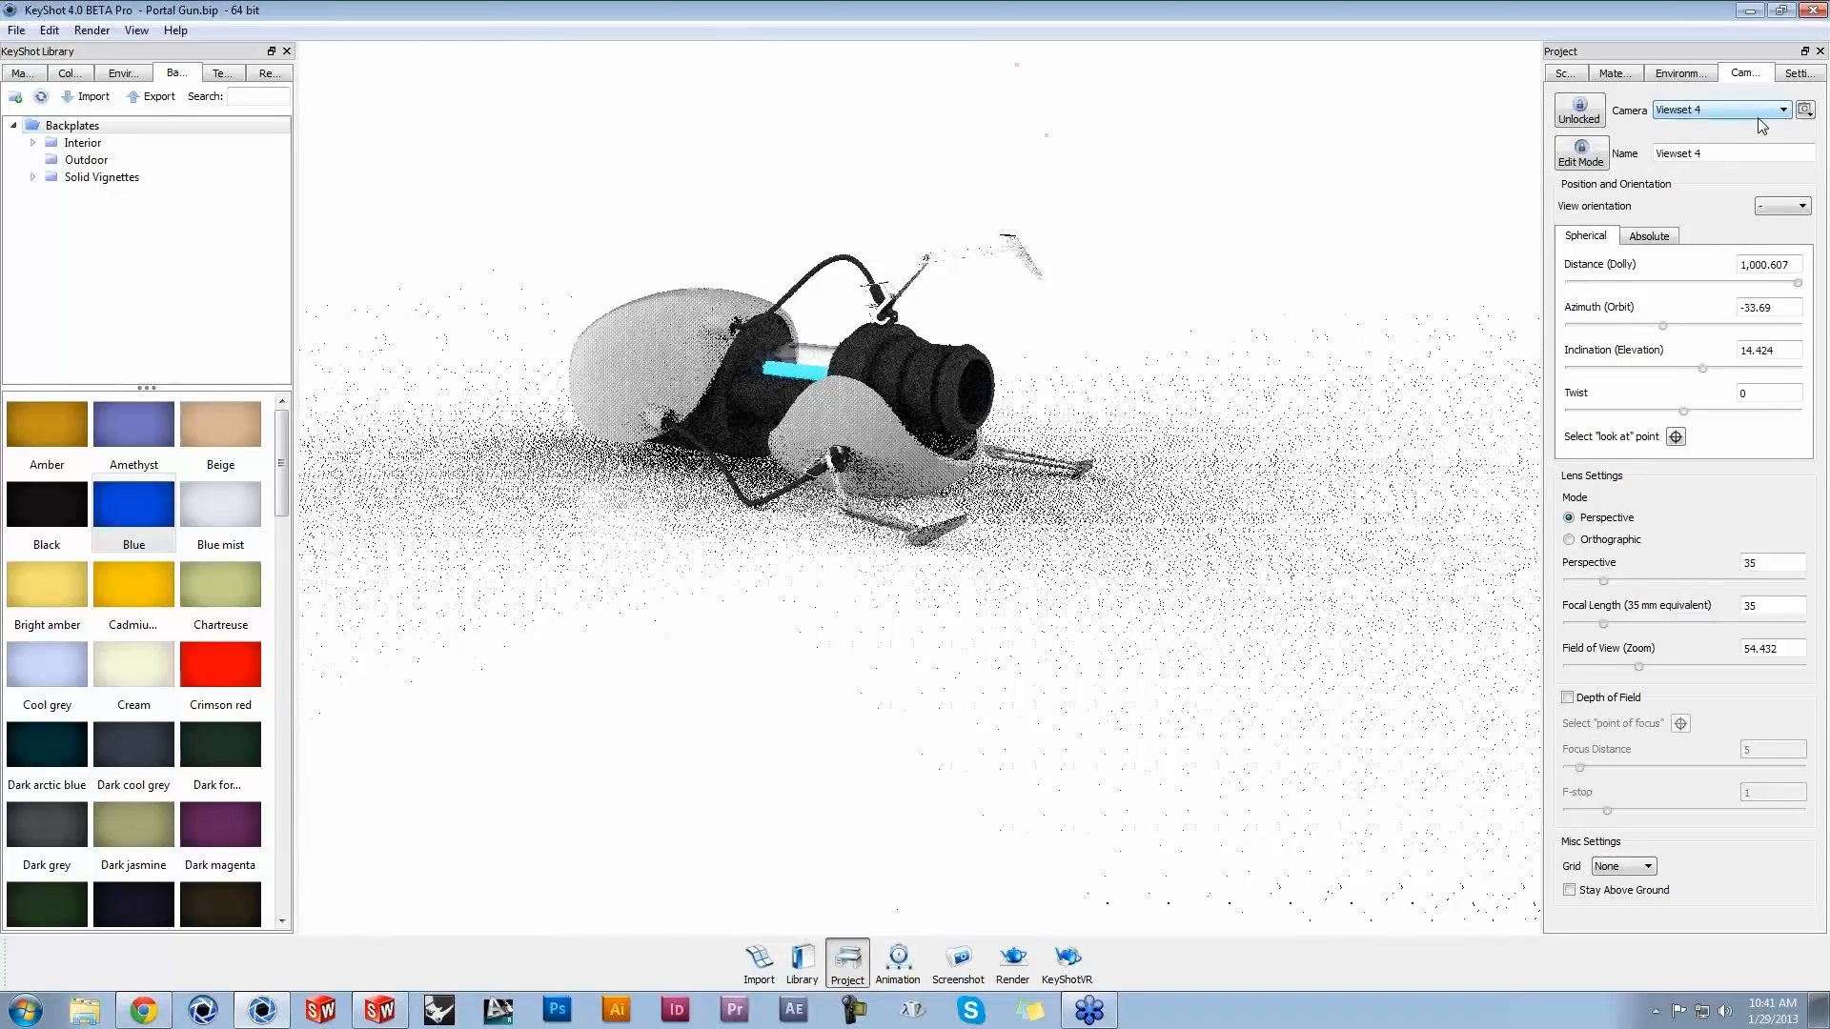
{"action": "scroll", "coordinate": [1762, 120], "scroll_direction": "up", "scroll_amount": 2}
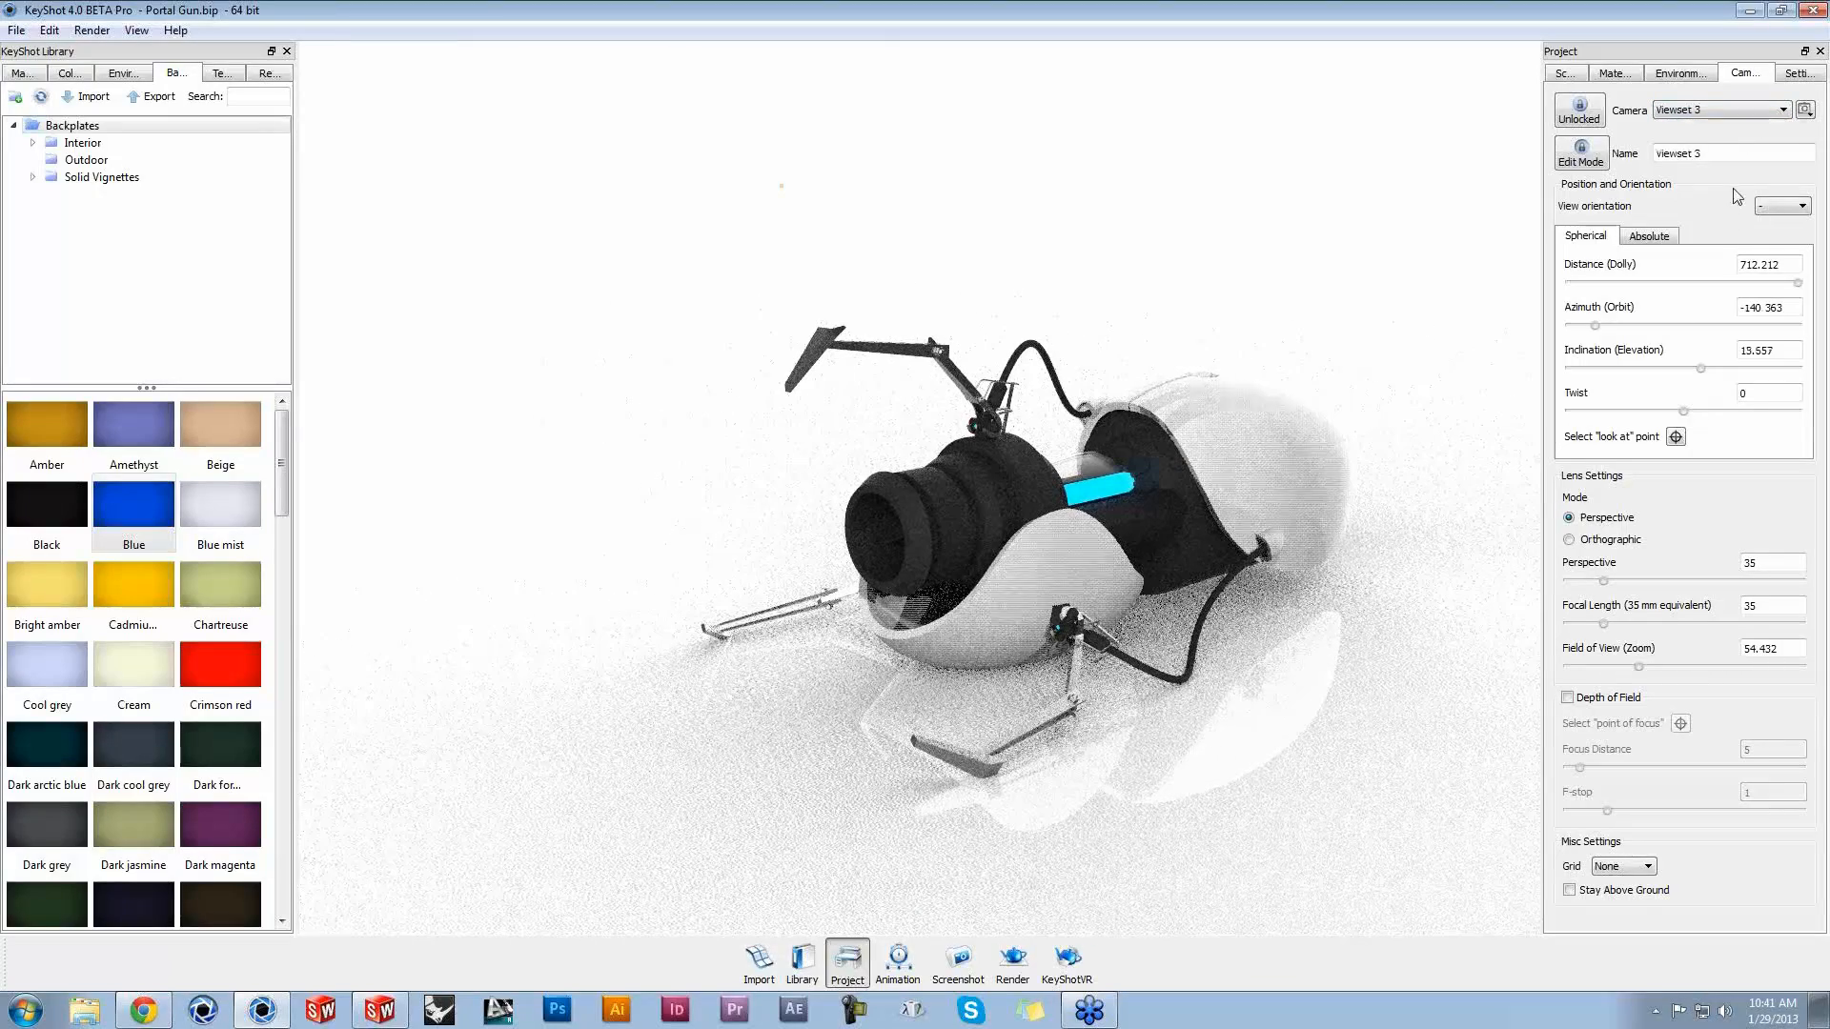
Step: Show the camera's absolute coordinates, increase its X direction value and reframe the portal gun
{"action": "left_click", "coordinate": [1652, 241]}
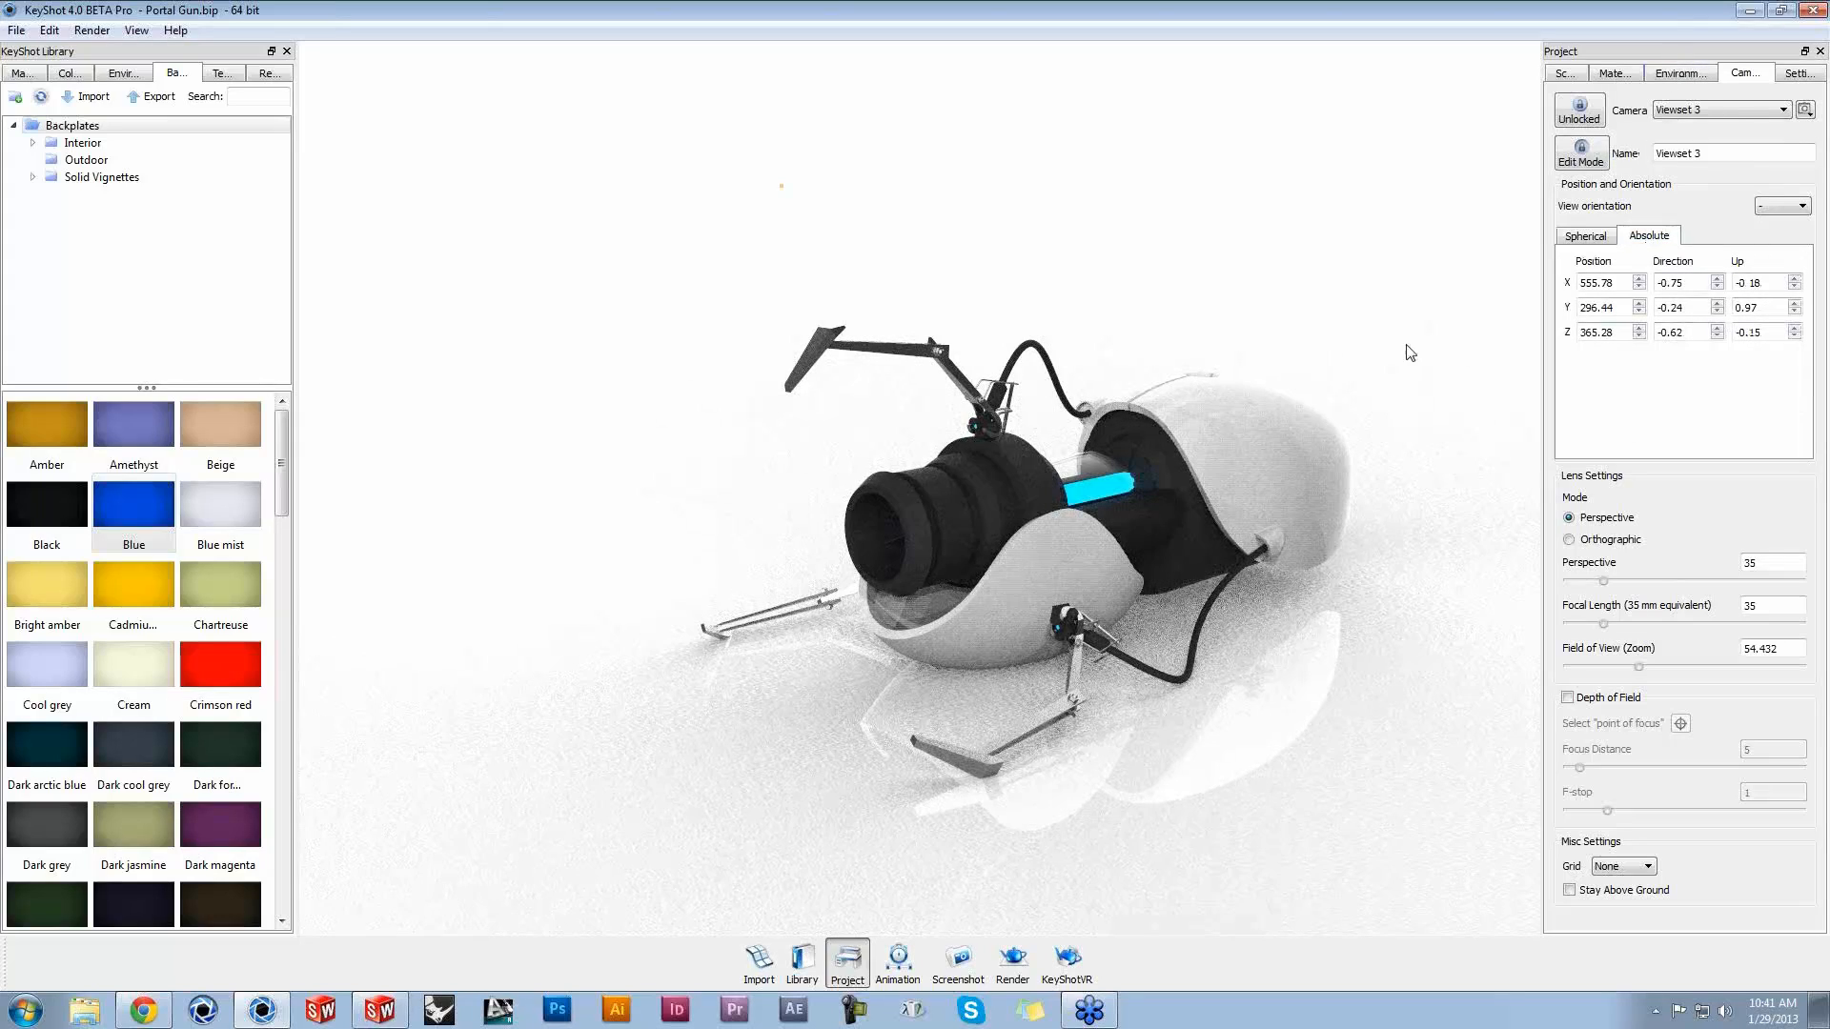
{"action": "left_click_drag", "start_coordinate": [1411, 353], "coordinate": [1411, 589]}
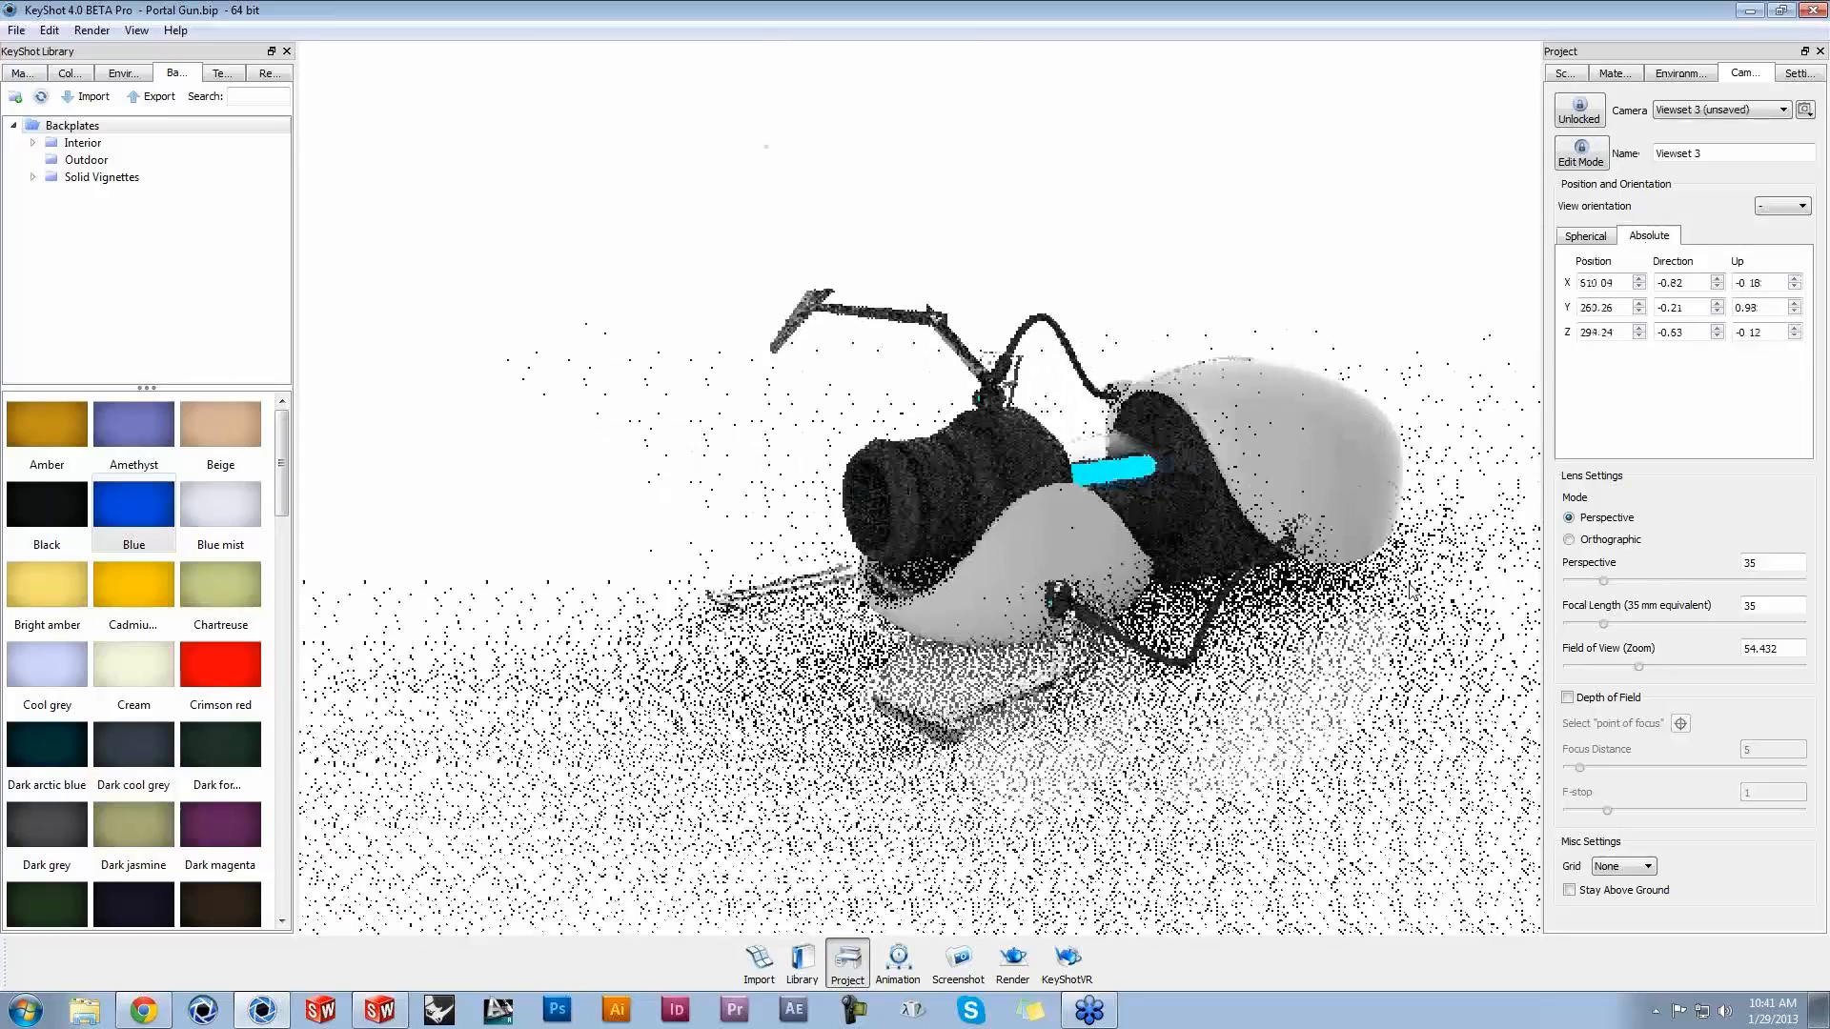
{"action": "scroll", "coordinate": [1411, 591], "scroll_direction": "up", "scroll_amount": 2}
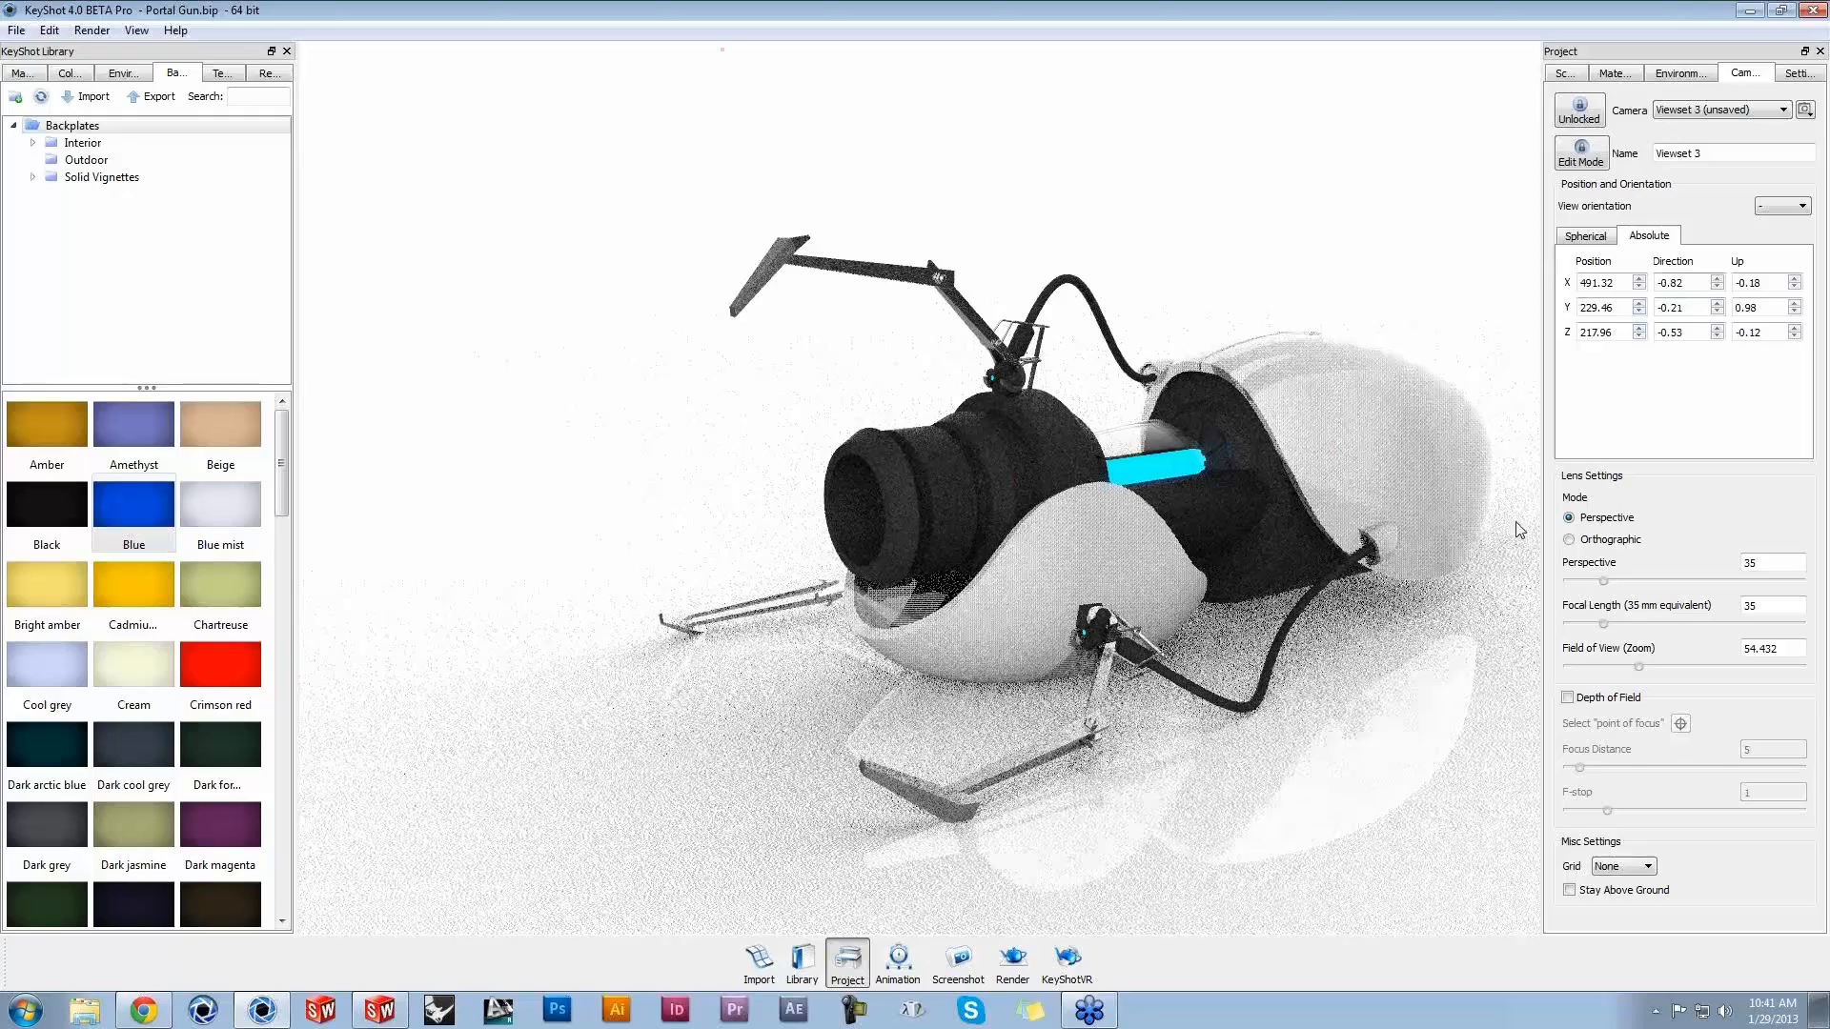
{"action": "left_click", "coordinate": [1717, 280]}
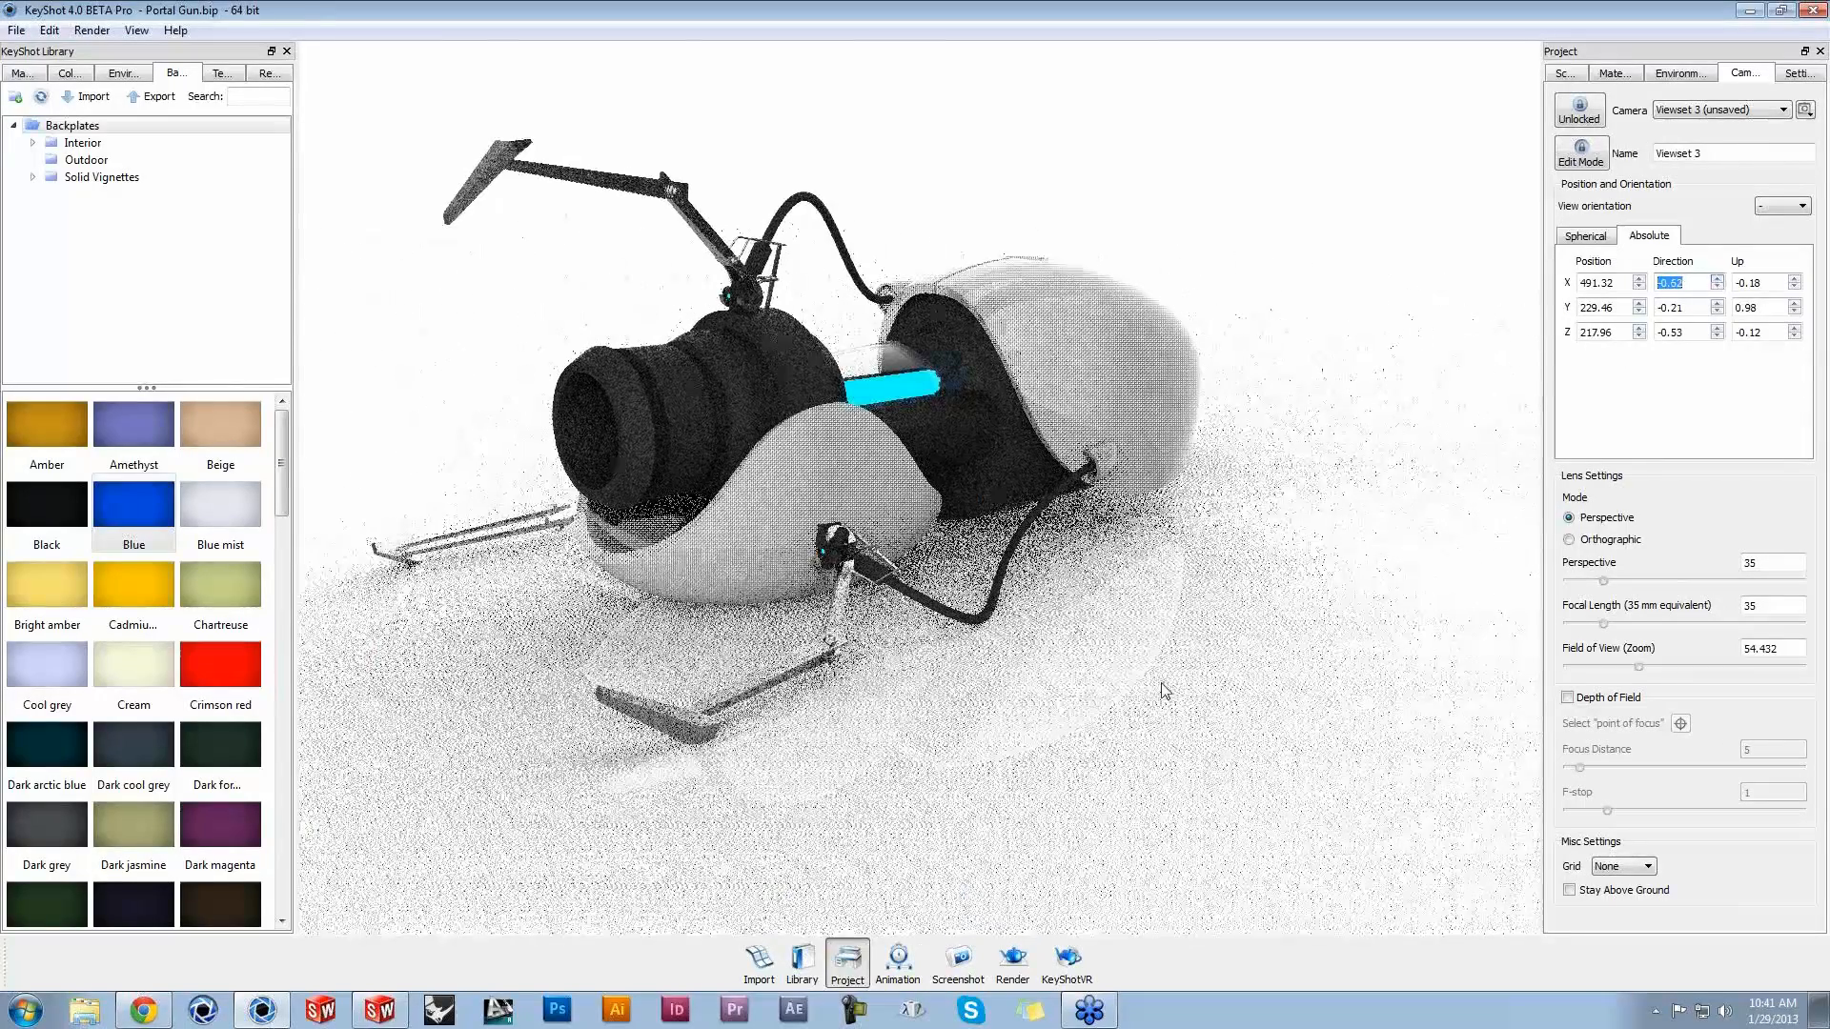
{"action": "scroll", "coordinate": [1167, 690], "scroll_direction": "down", "scroll_amount": 1}
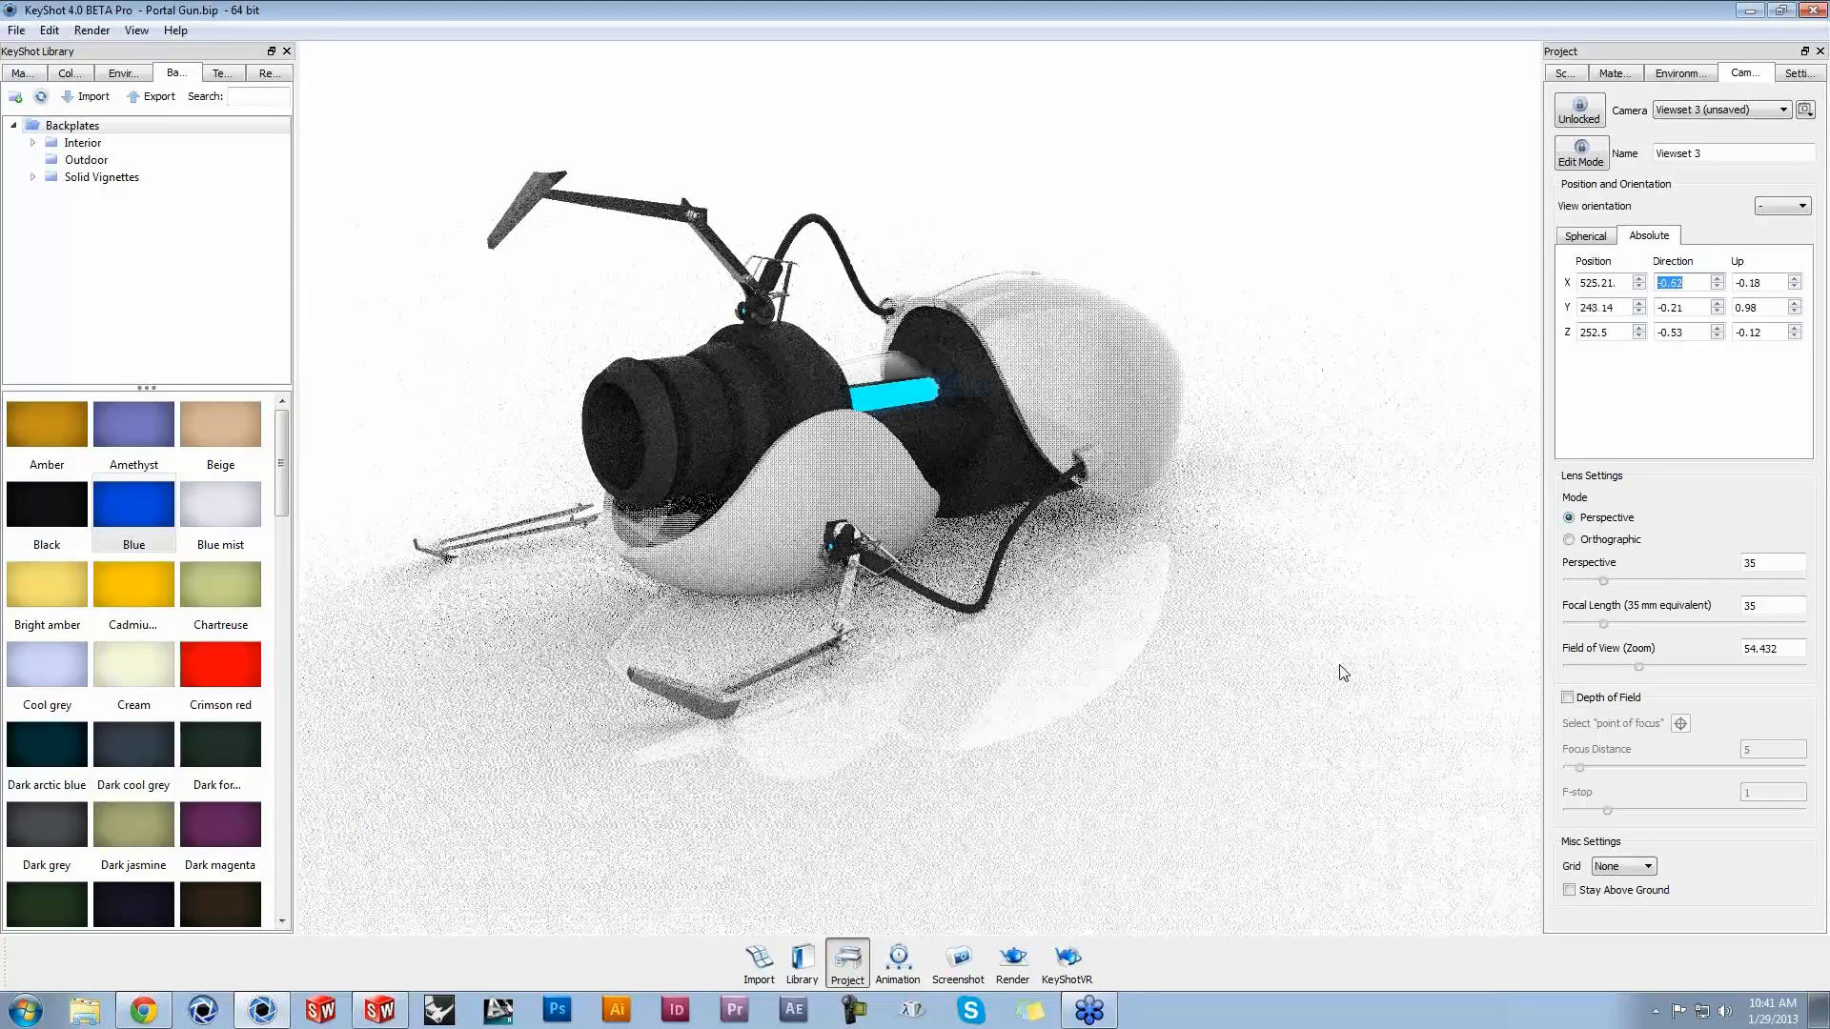
{"action": "scroll", "coordinate": [1233, 693], "scroll_direction": "up", "scroll_amount": 2}
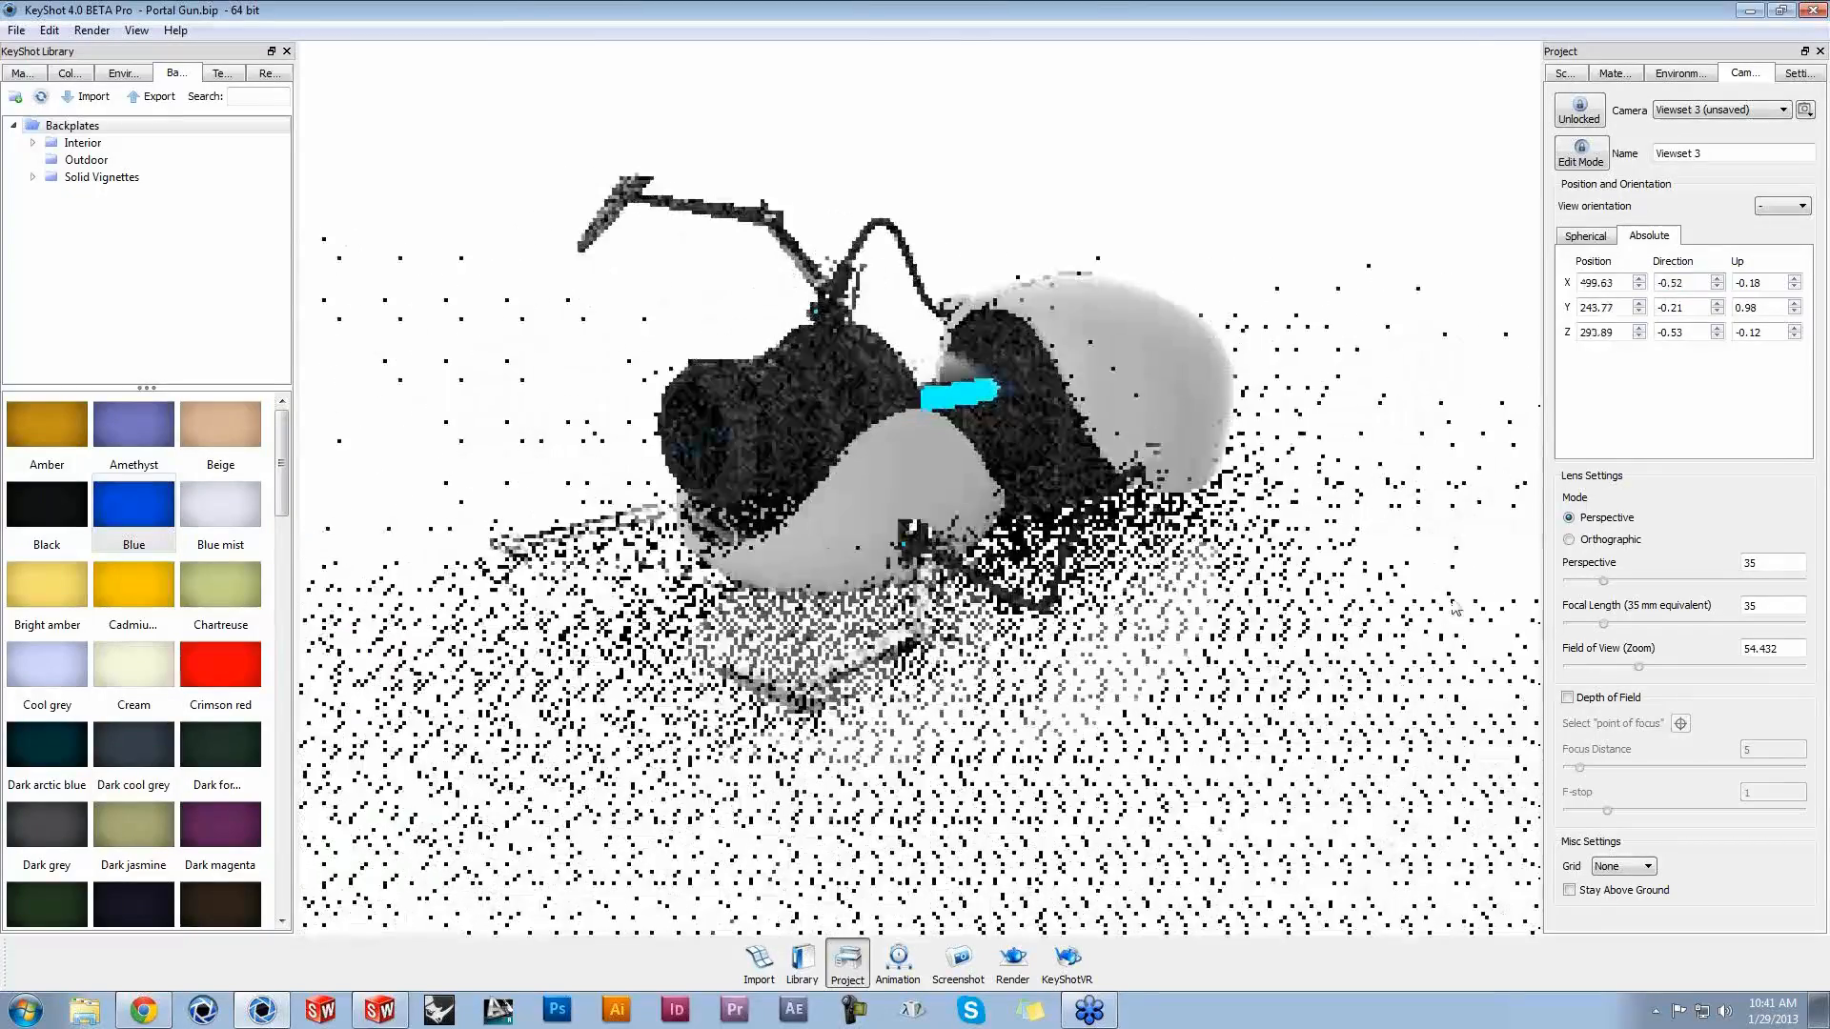
Step: Open the 2 Panels 2k.hdr environment in the Luxion KeyShot HDR Editor
{"action": "left_click", "coordinate": [1682, 74]}
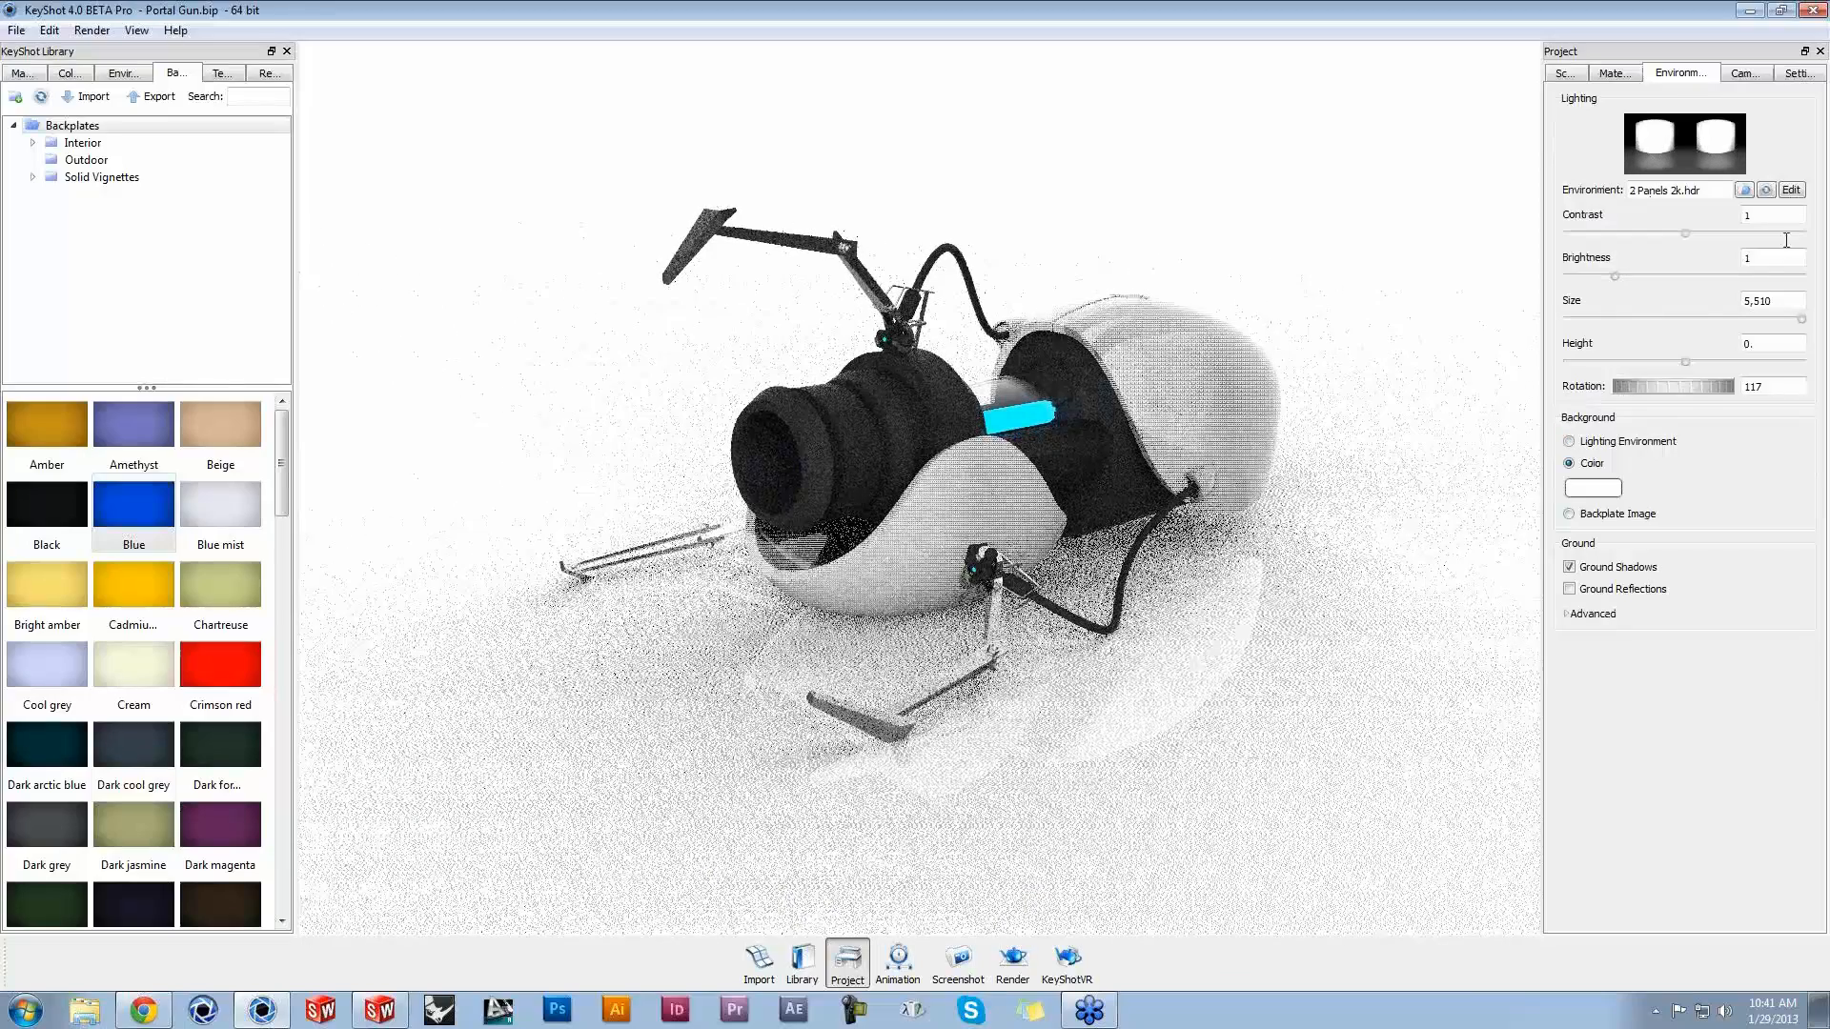
{"action": "left_click", "coordinate": [1792, 191]}
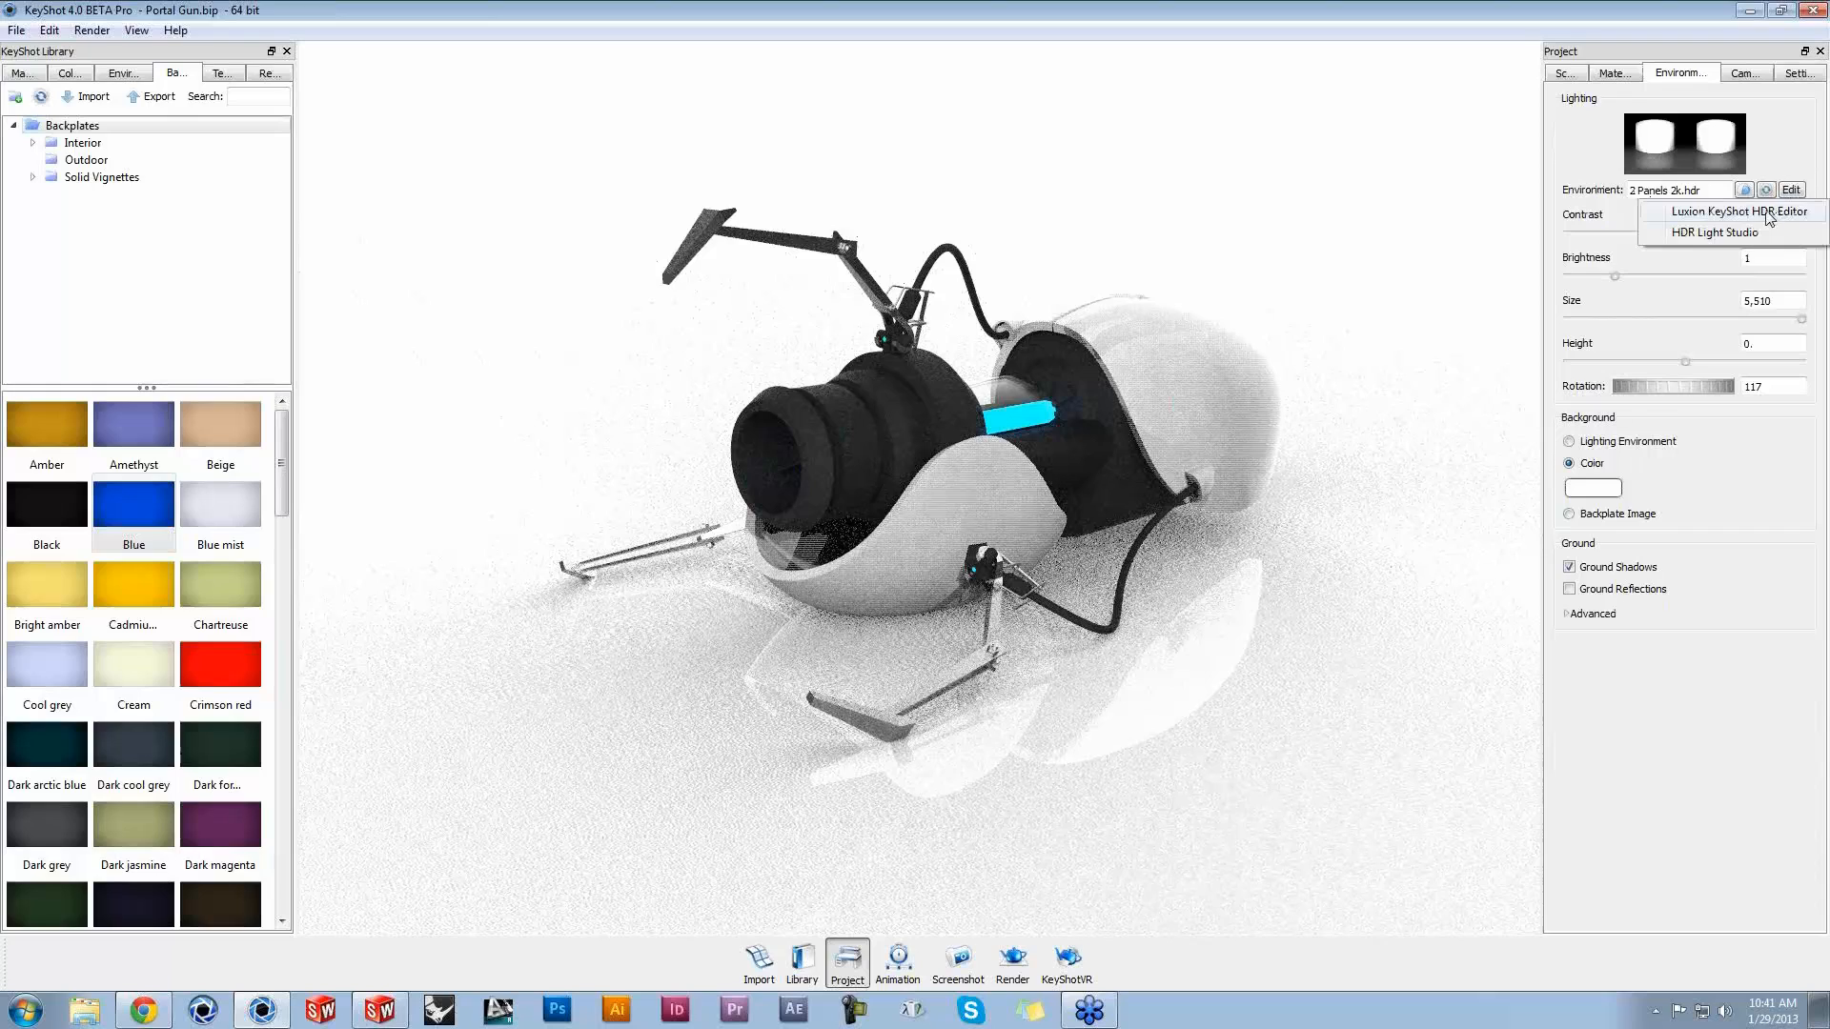
{"action": "left_click", "coordinate": [1766, 211]}
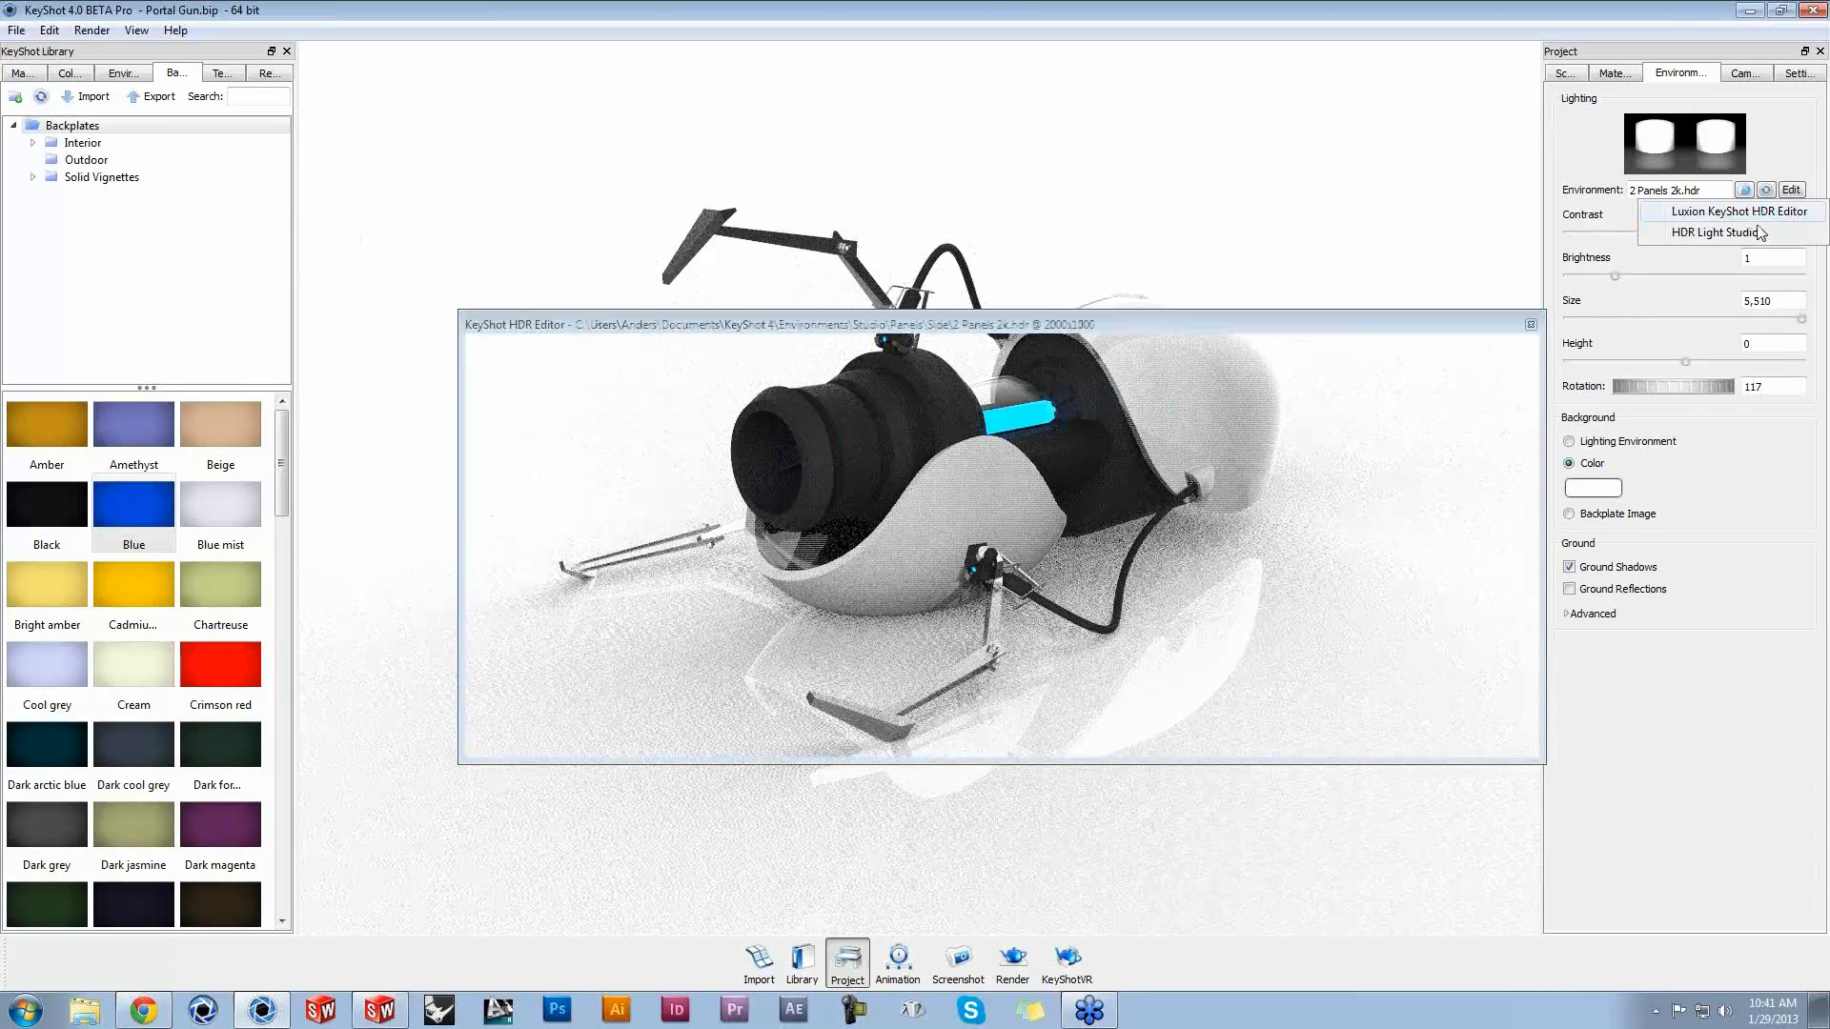
Step: Shrink the main window and arrange it with the HDR editor so the portal gun and environment image are both visible
{"action": "left_click_drag", "start_coordinate": [1428, 323], "coordinate": [1383, 500]}
{"action": "left_click_drag", "start_coordinate": [1546, 10], "coordinate": [1318, 32]}
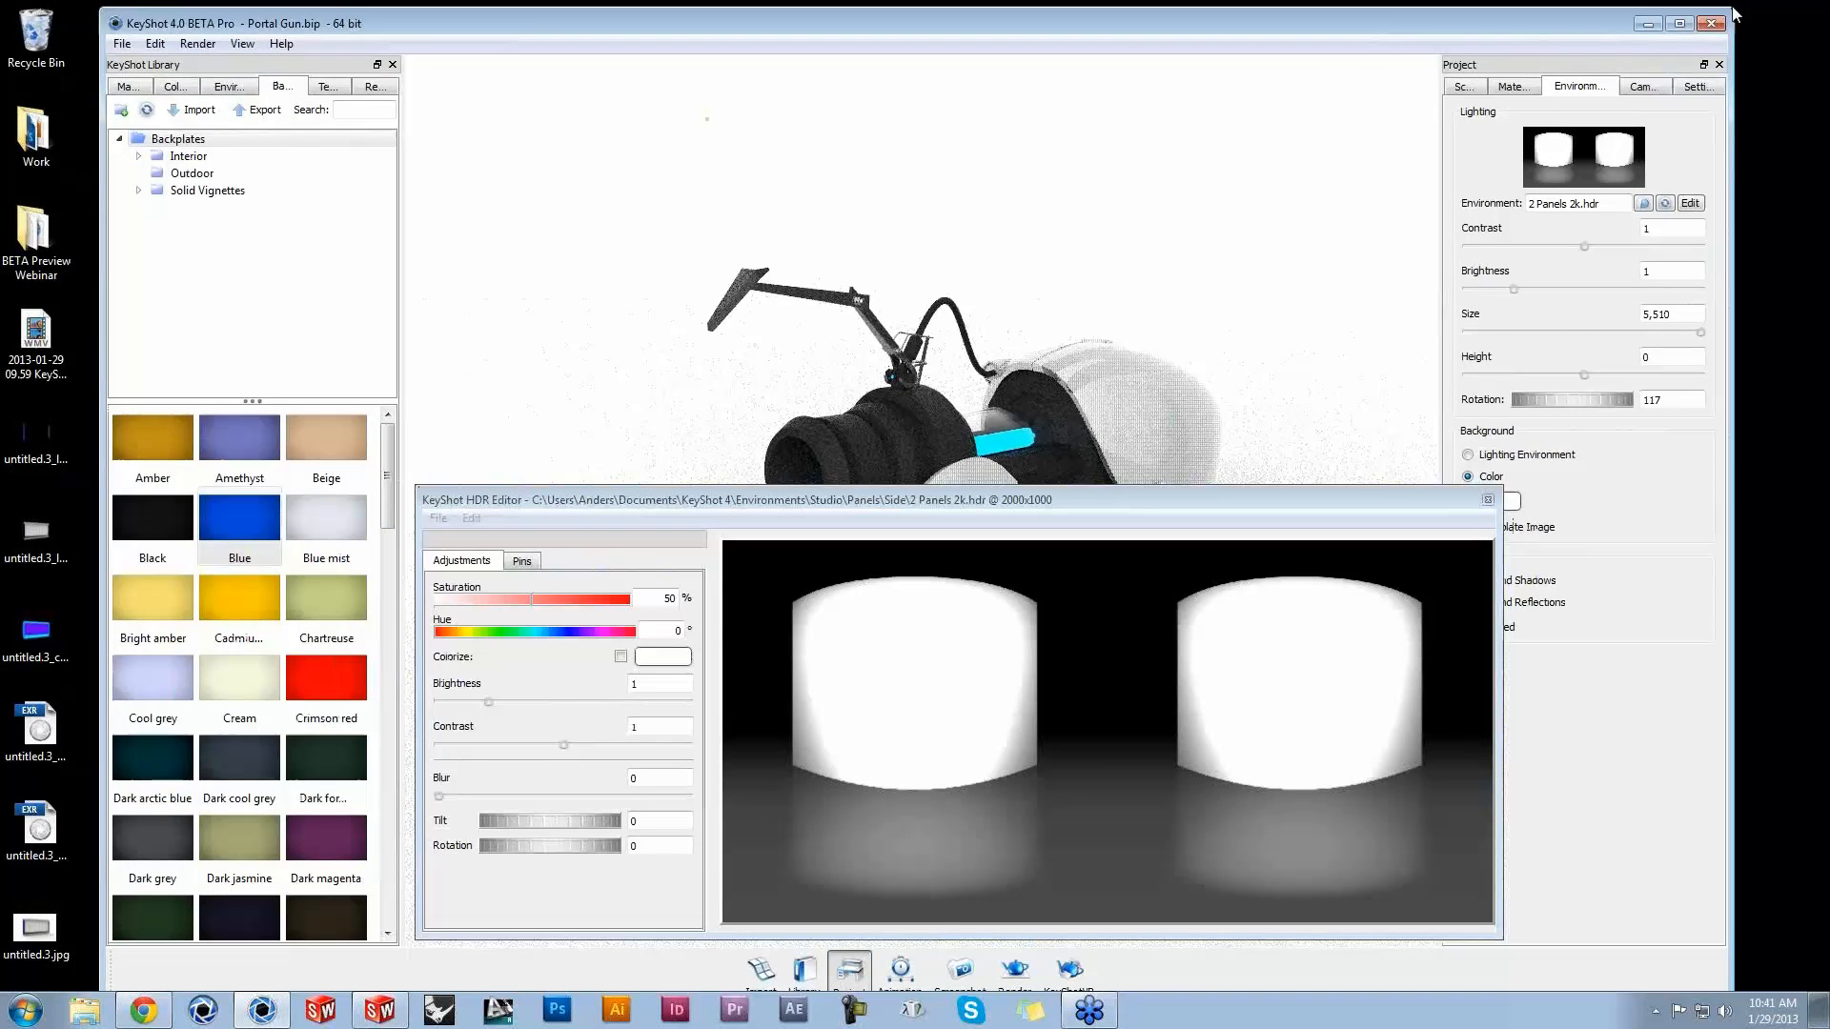
{"action": "left_click_drag", "start_coordinate": [1736, 13], "coordinate": [1490, 312]}
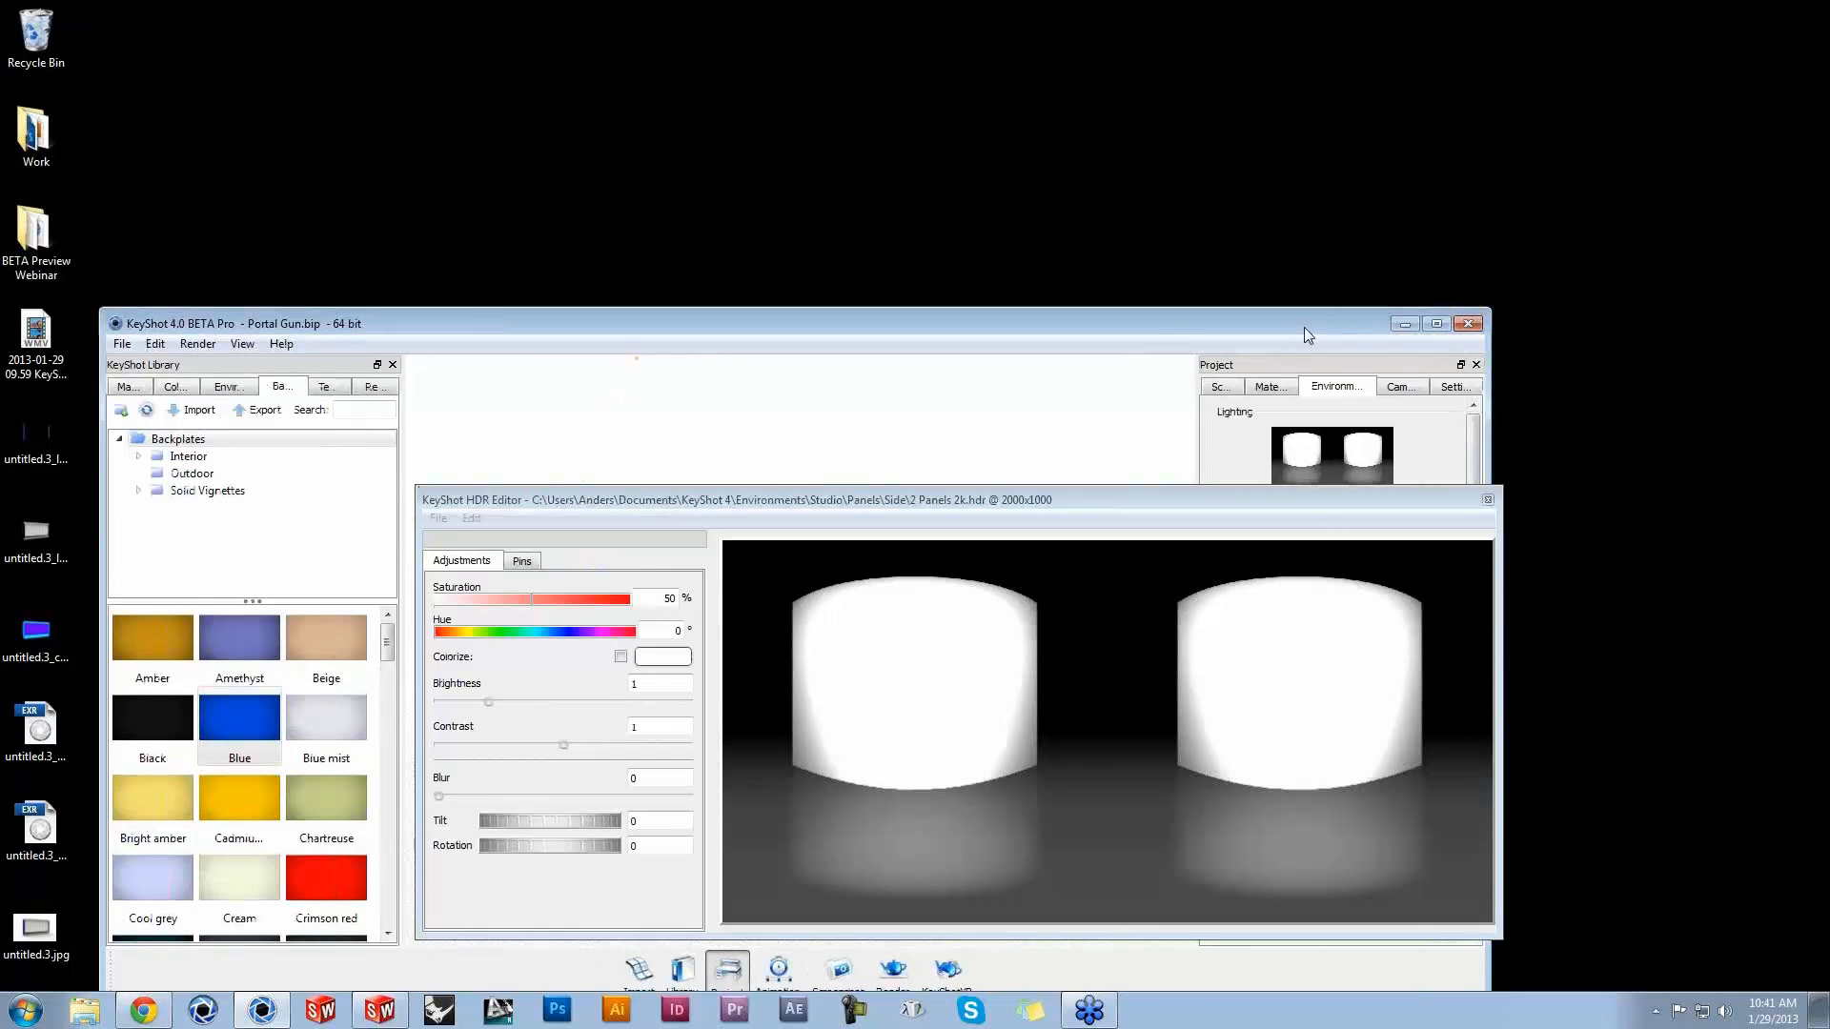
{"action": "left_click_drag", "start_coordinate": [1308, 335], "coordinate": [1514, 36]}
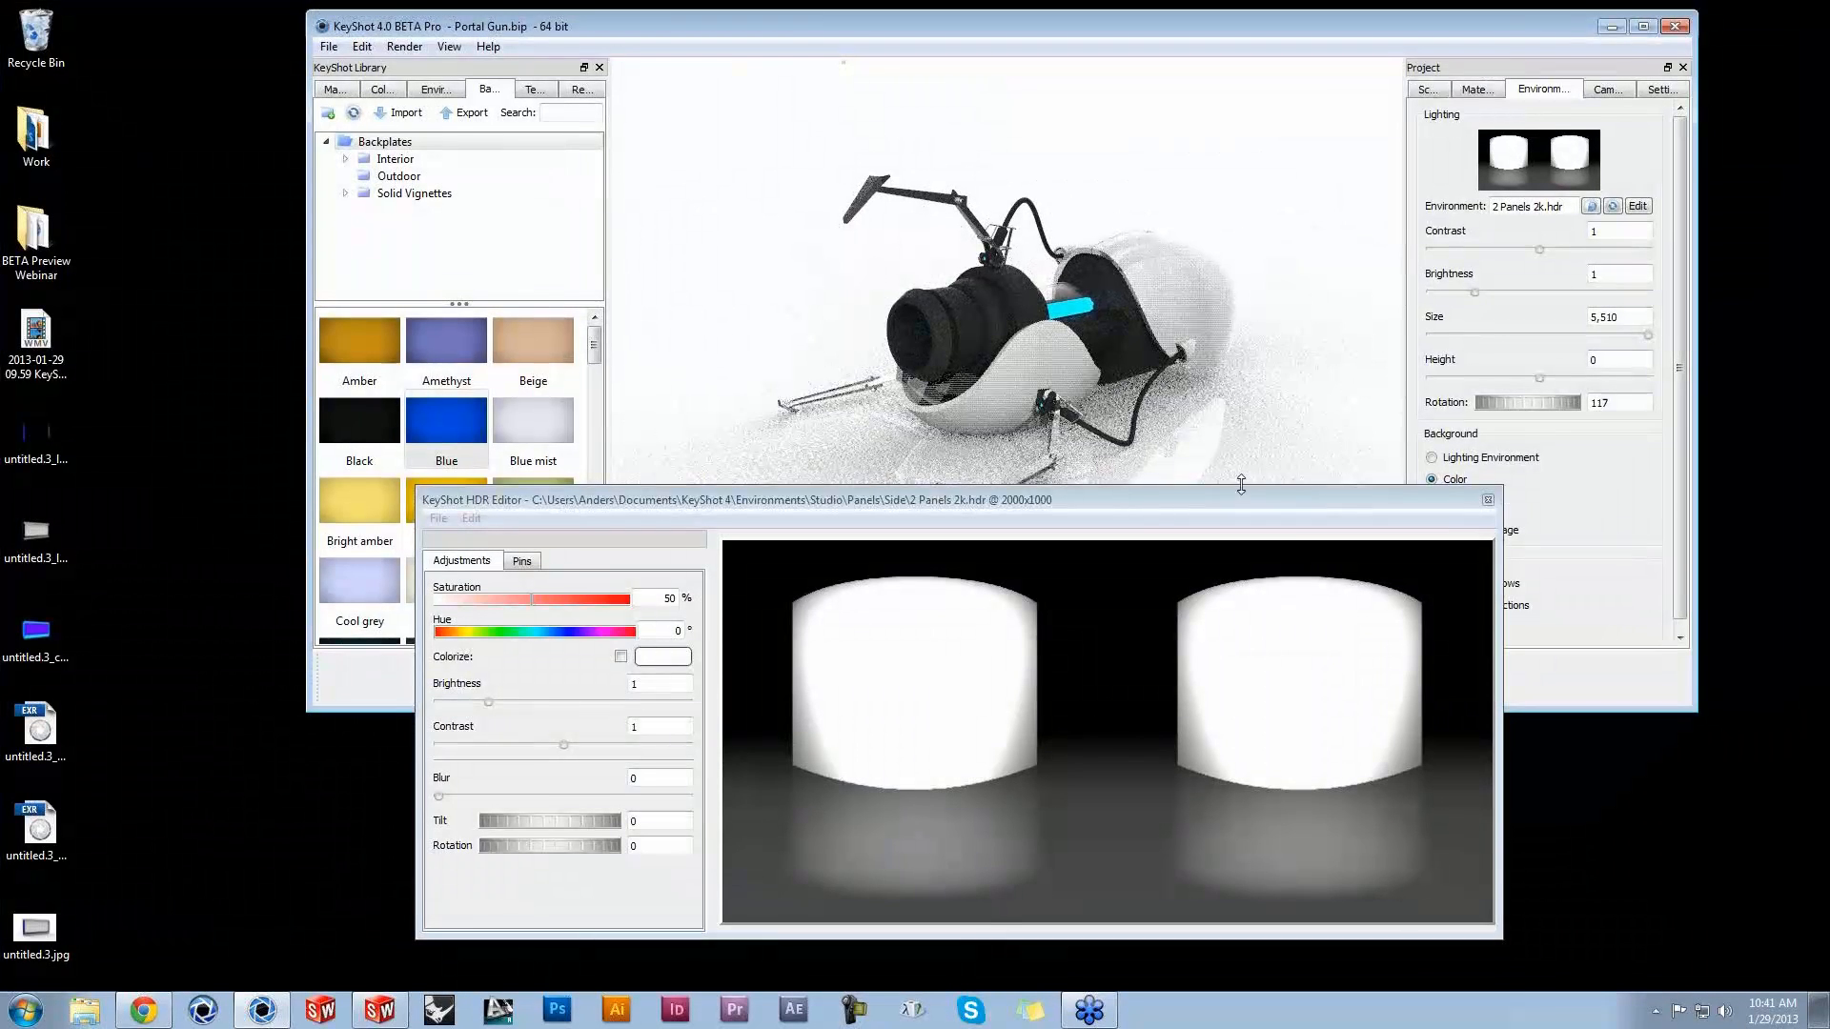
{"action": "left_click_drag", "start_coordinate": [1249, 503], "coordinate": [1320, 530]}
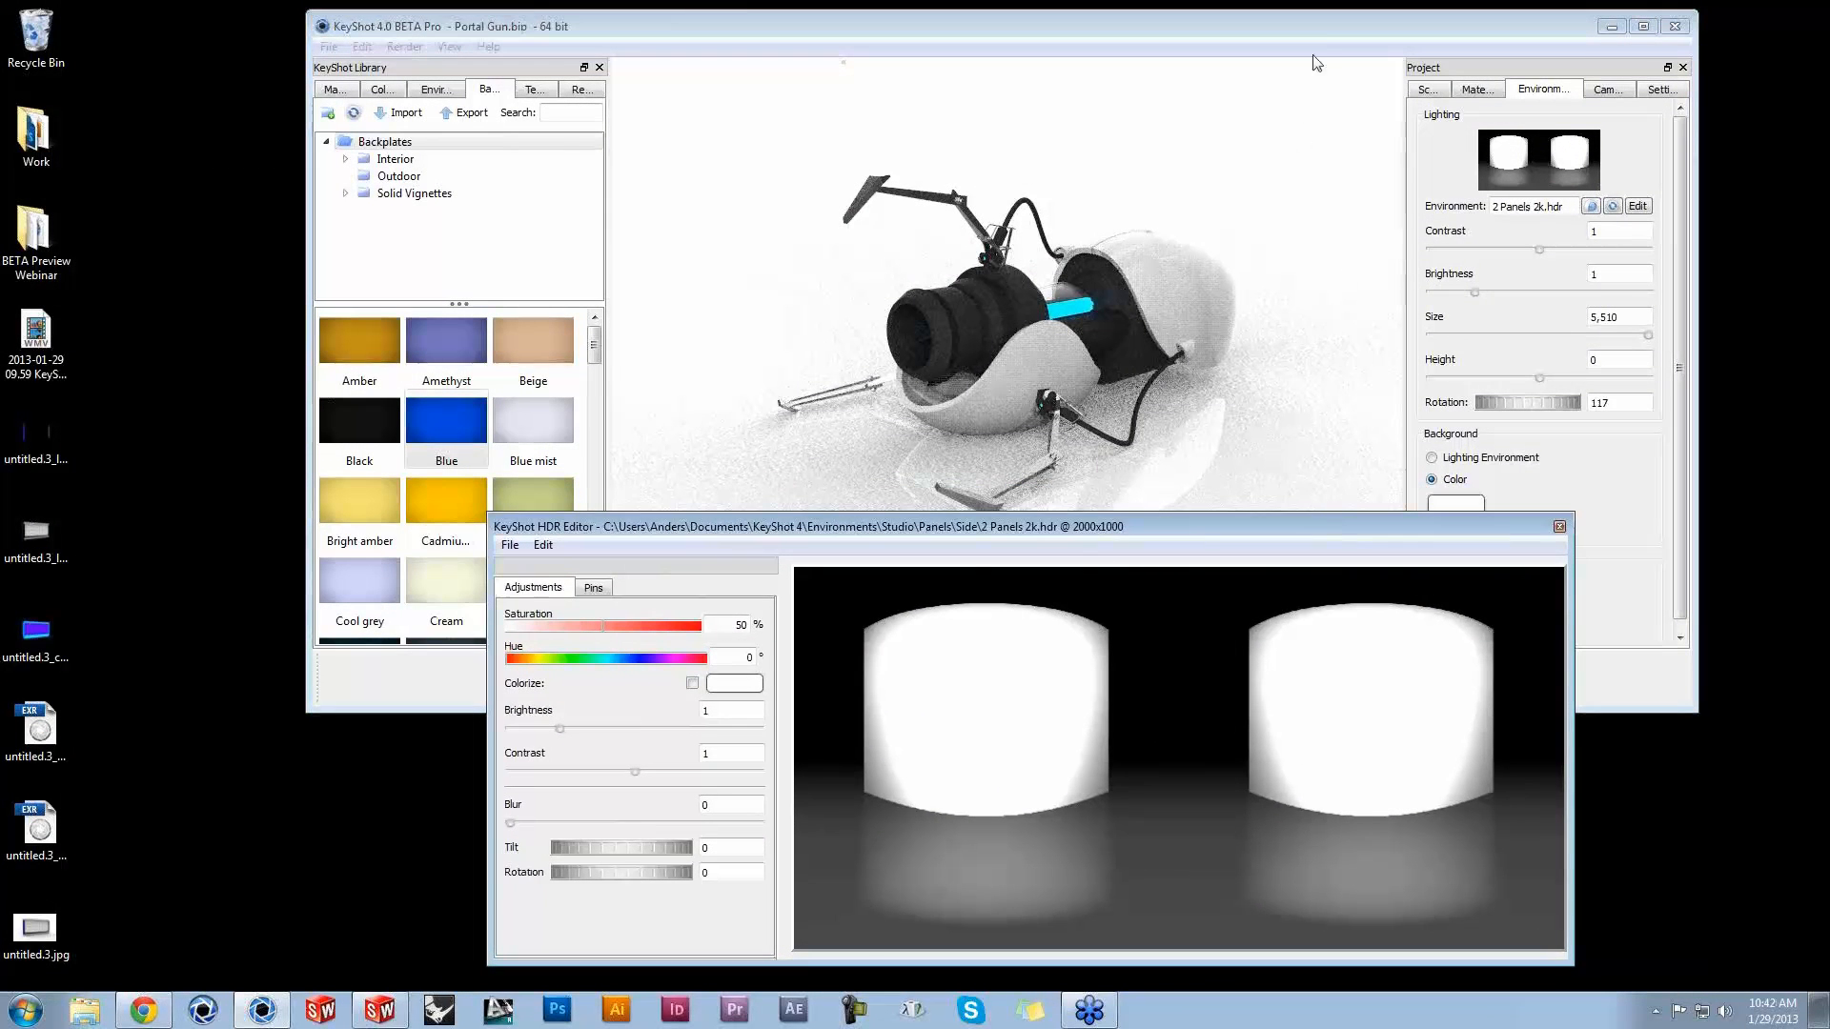
{"action": "left_click_drag", "start_coordinate": [1311, 26], "coordinate": [1266, 25]}
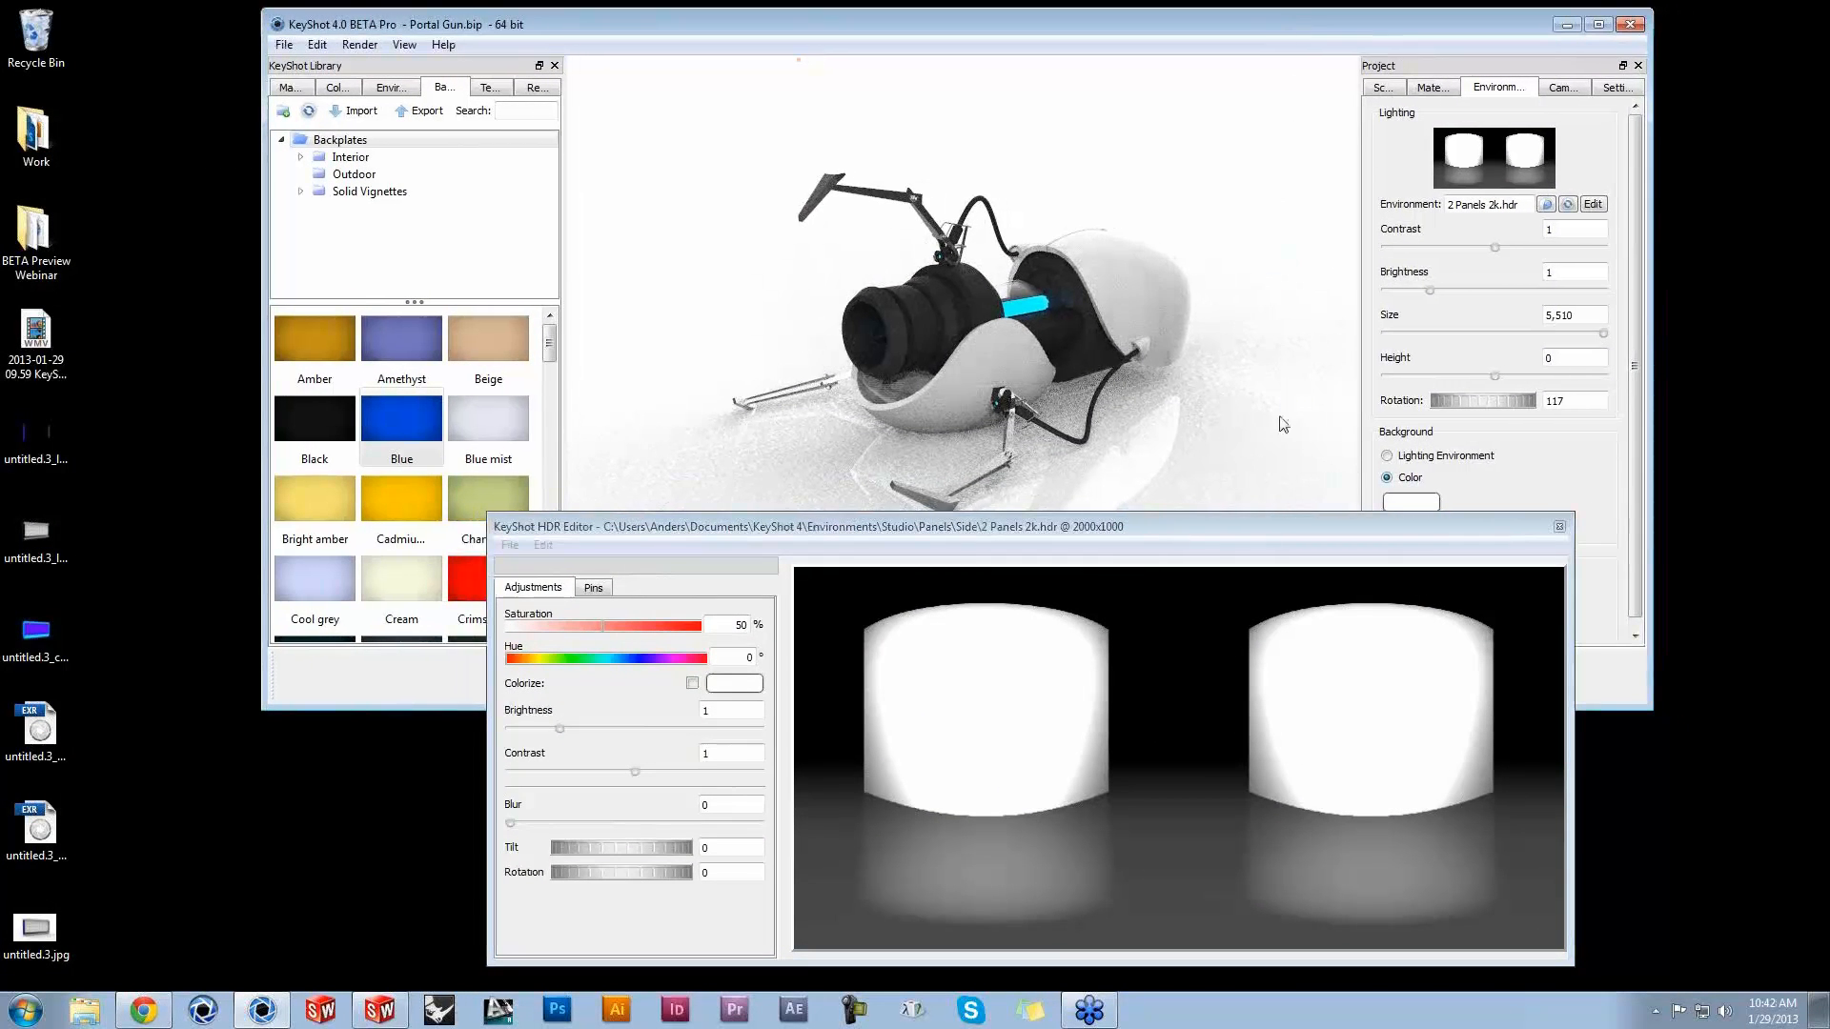
{"action": "left_click_drag", "start_coordinate": [1247, 530], "coordinate": [1272, 531]}
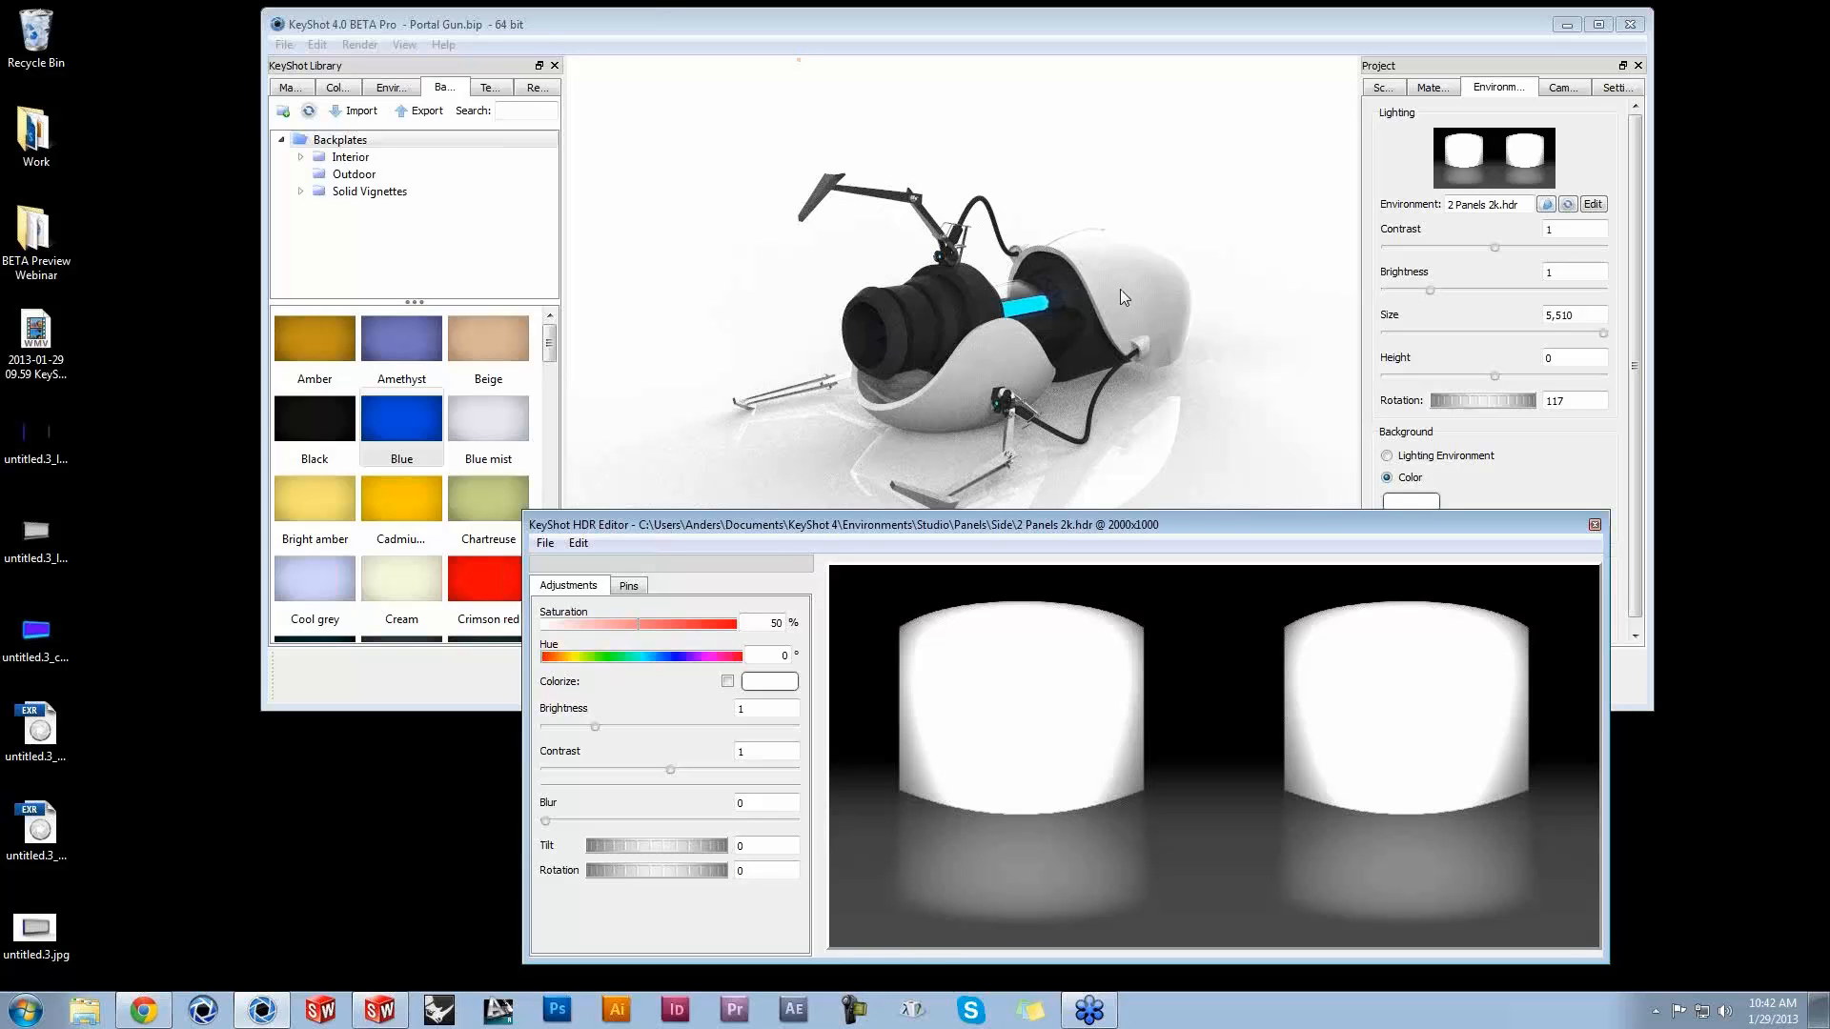
Step: Start Set highlight on the portal gun and place a highlight on its dark barrel, keeping the HDR editor clear of the model
{"action": "right_click", "coordinate": [922, 317]}
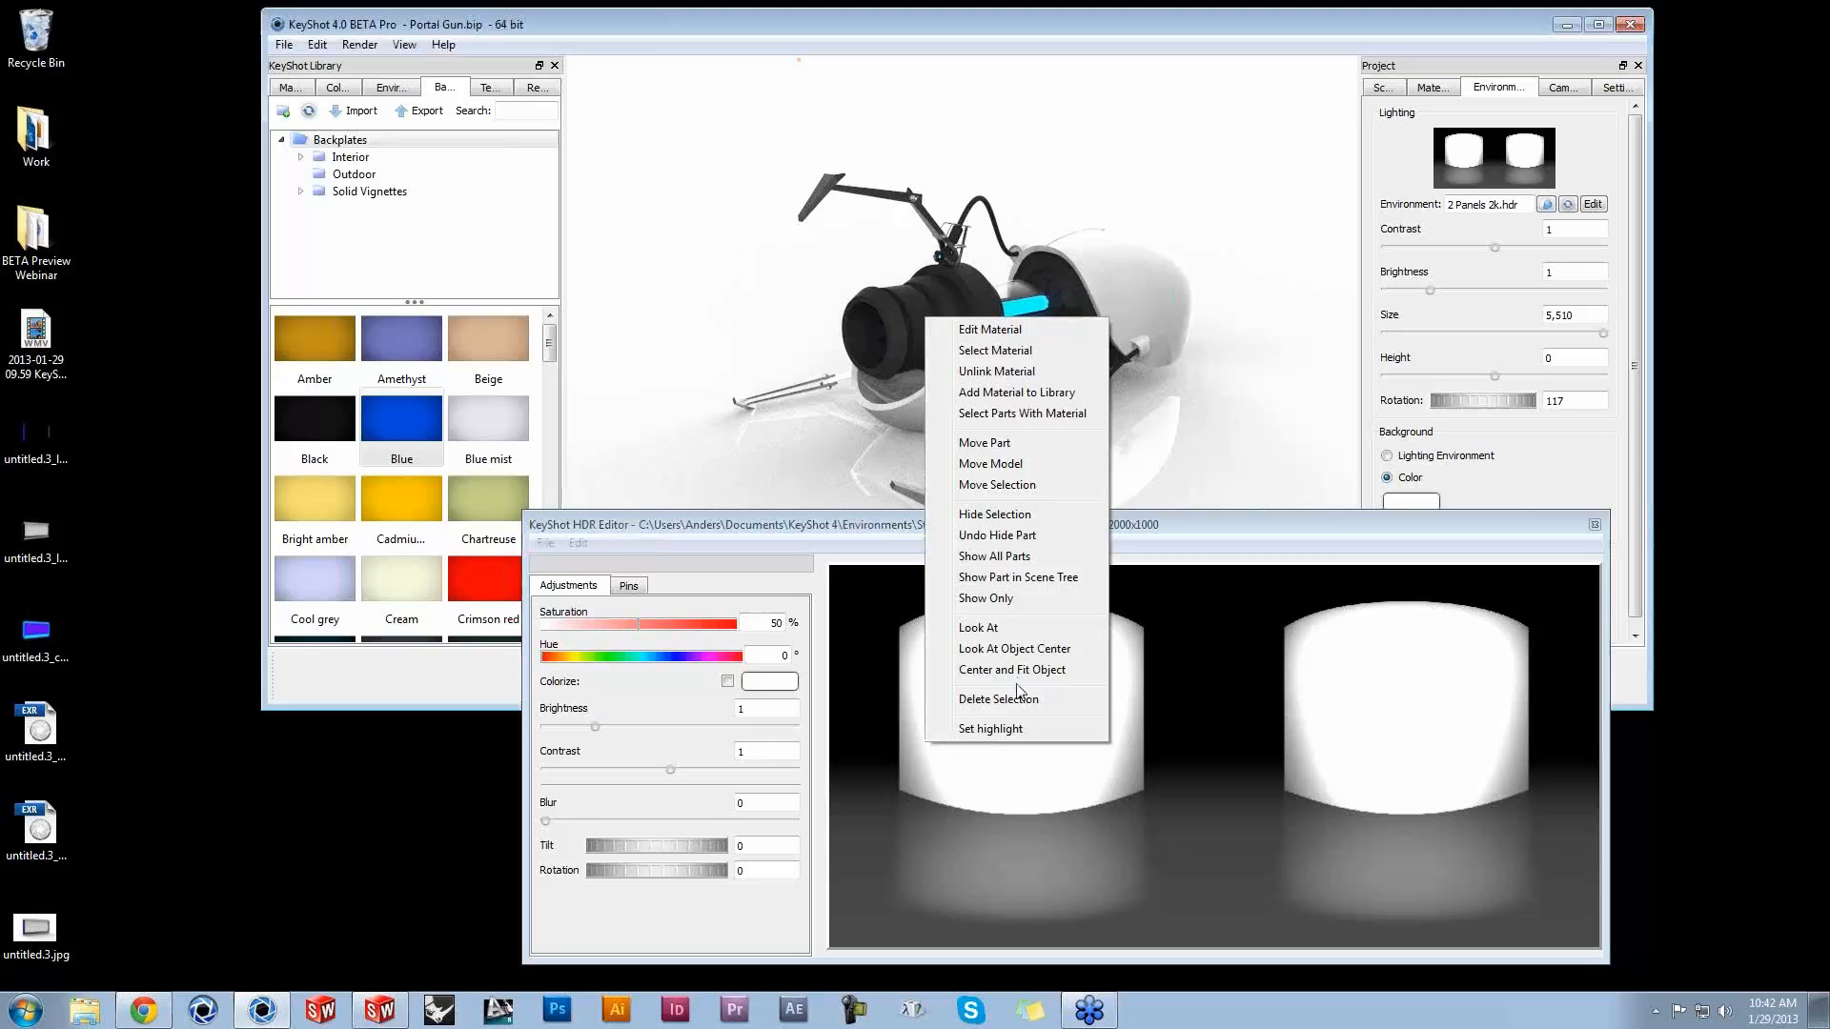
{"action": "left_click", "coordinate": [991, 729]}
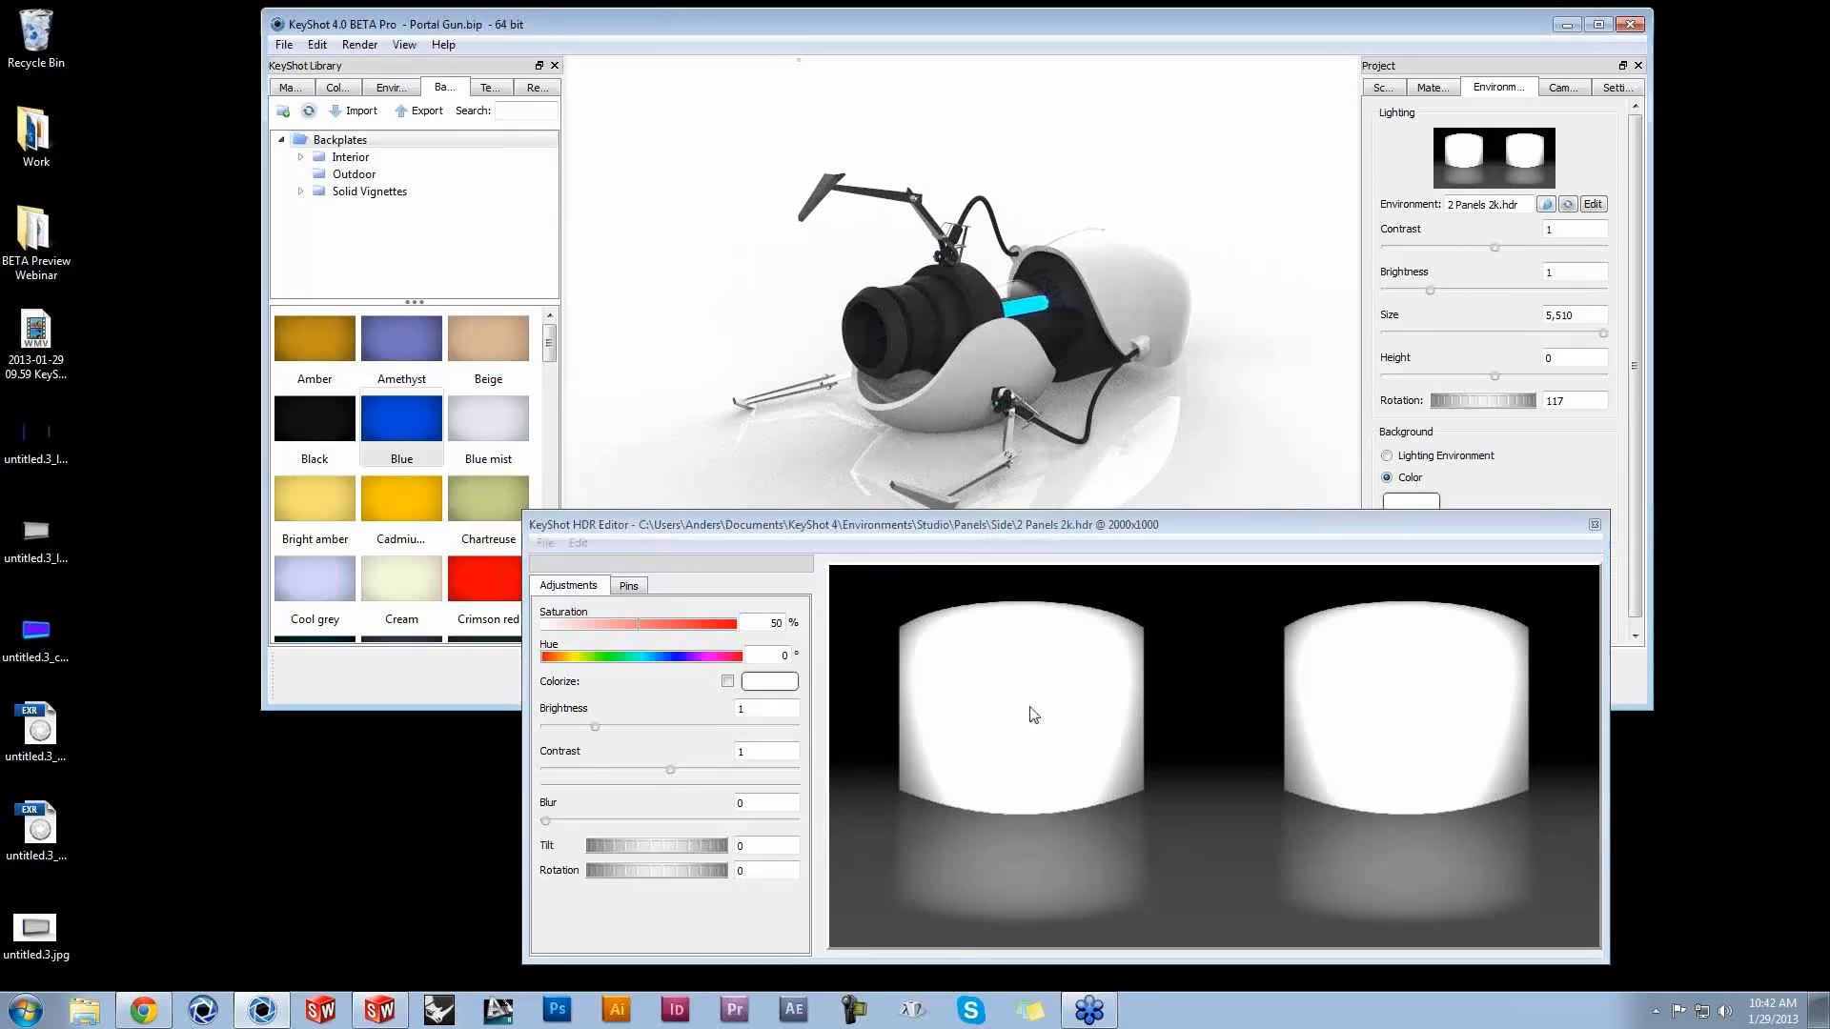
{"action": "left_click_drag", "start_coordinate": [1089, 541], "coordinate": [1238, 471]}
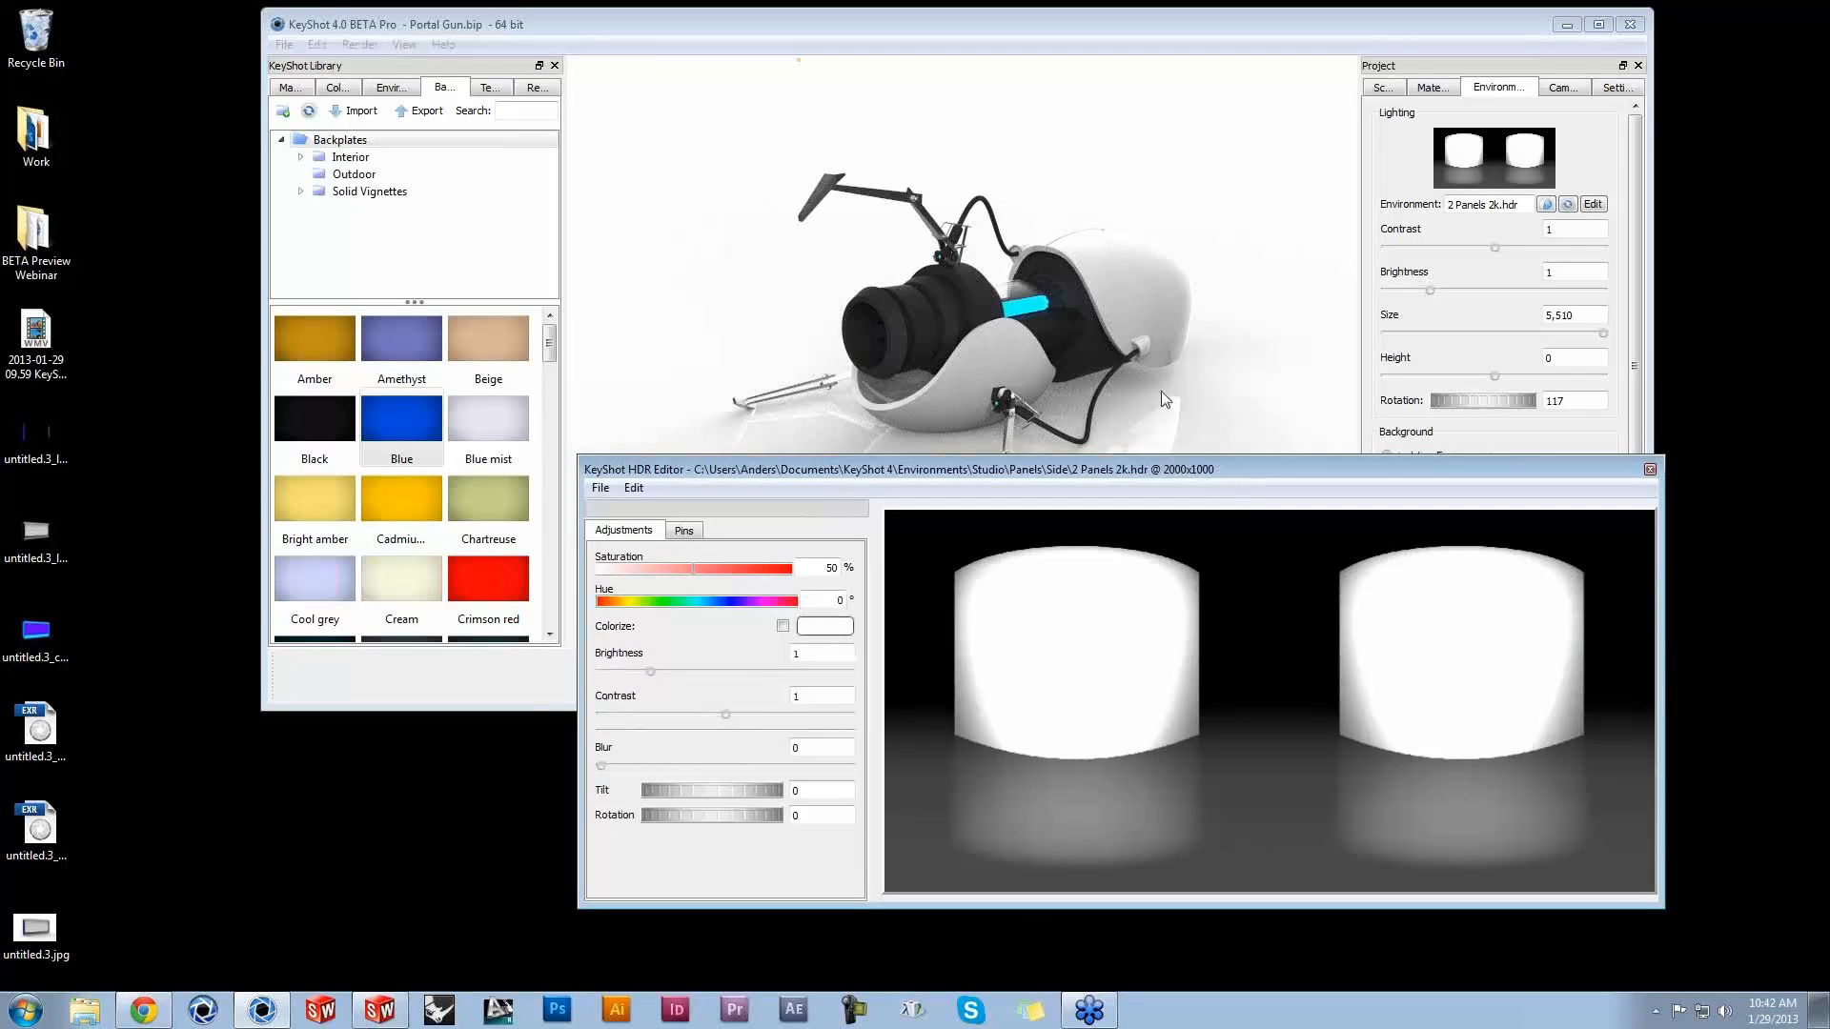
{"action": "left_click", "coordinate": [914, 306]}
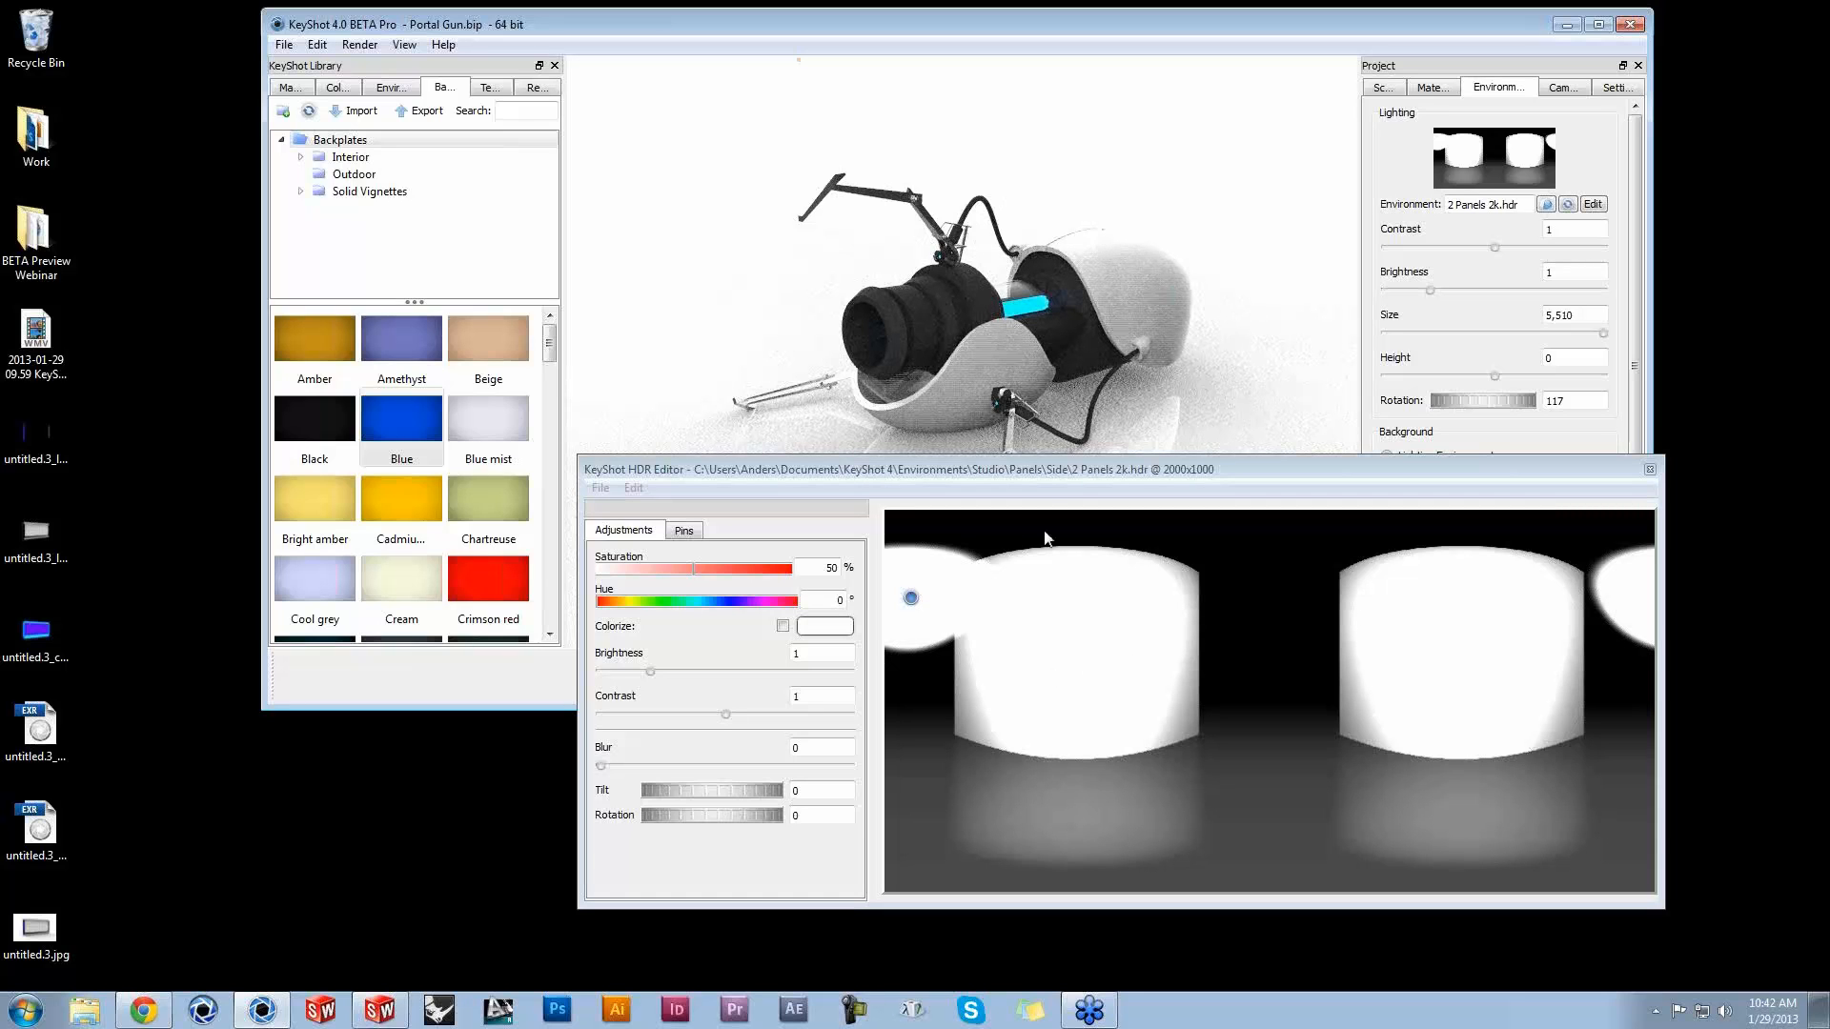
{"action": "left_click_drag", "start_coordinate": [1060, 471], "coordinate": [1046, 471]}
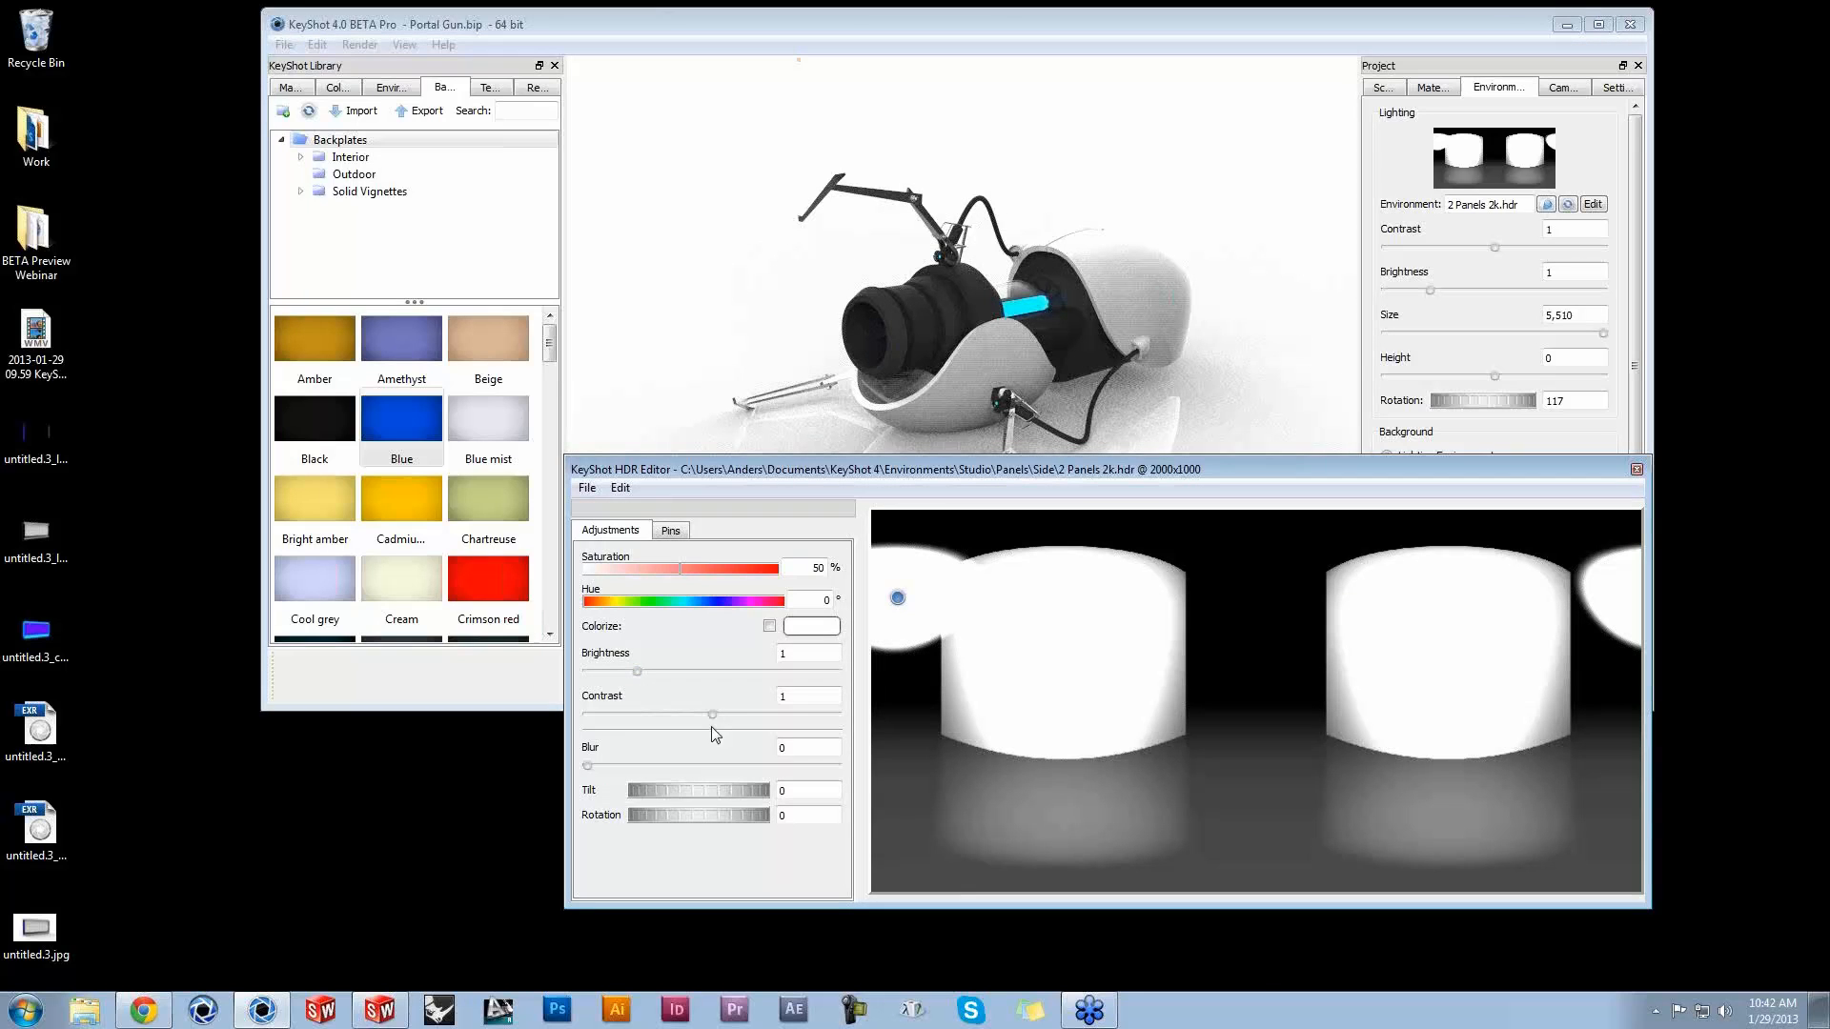
Step: Set the highlight pin's radius to 14.86 and its brightness to 19.663
{"action": "left_click", "coordinate": [669, 531]}
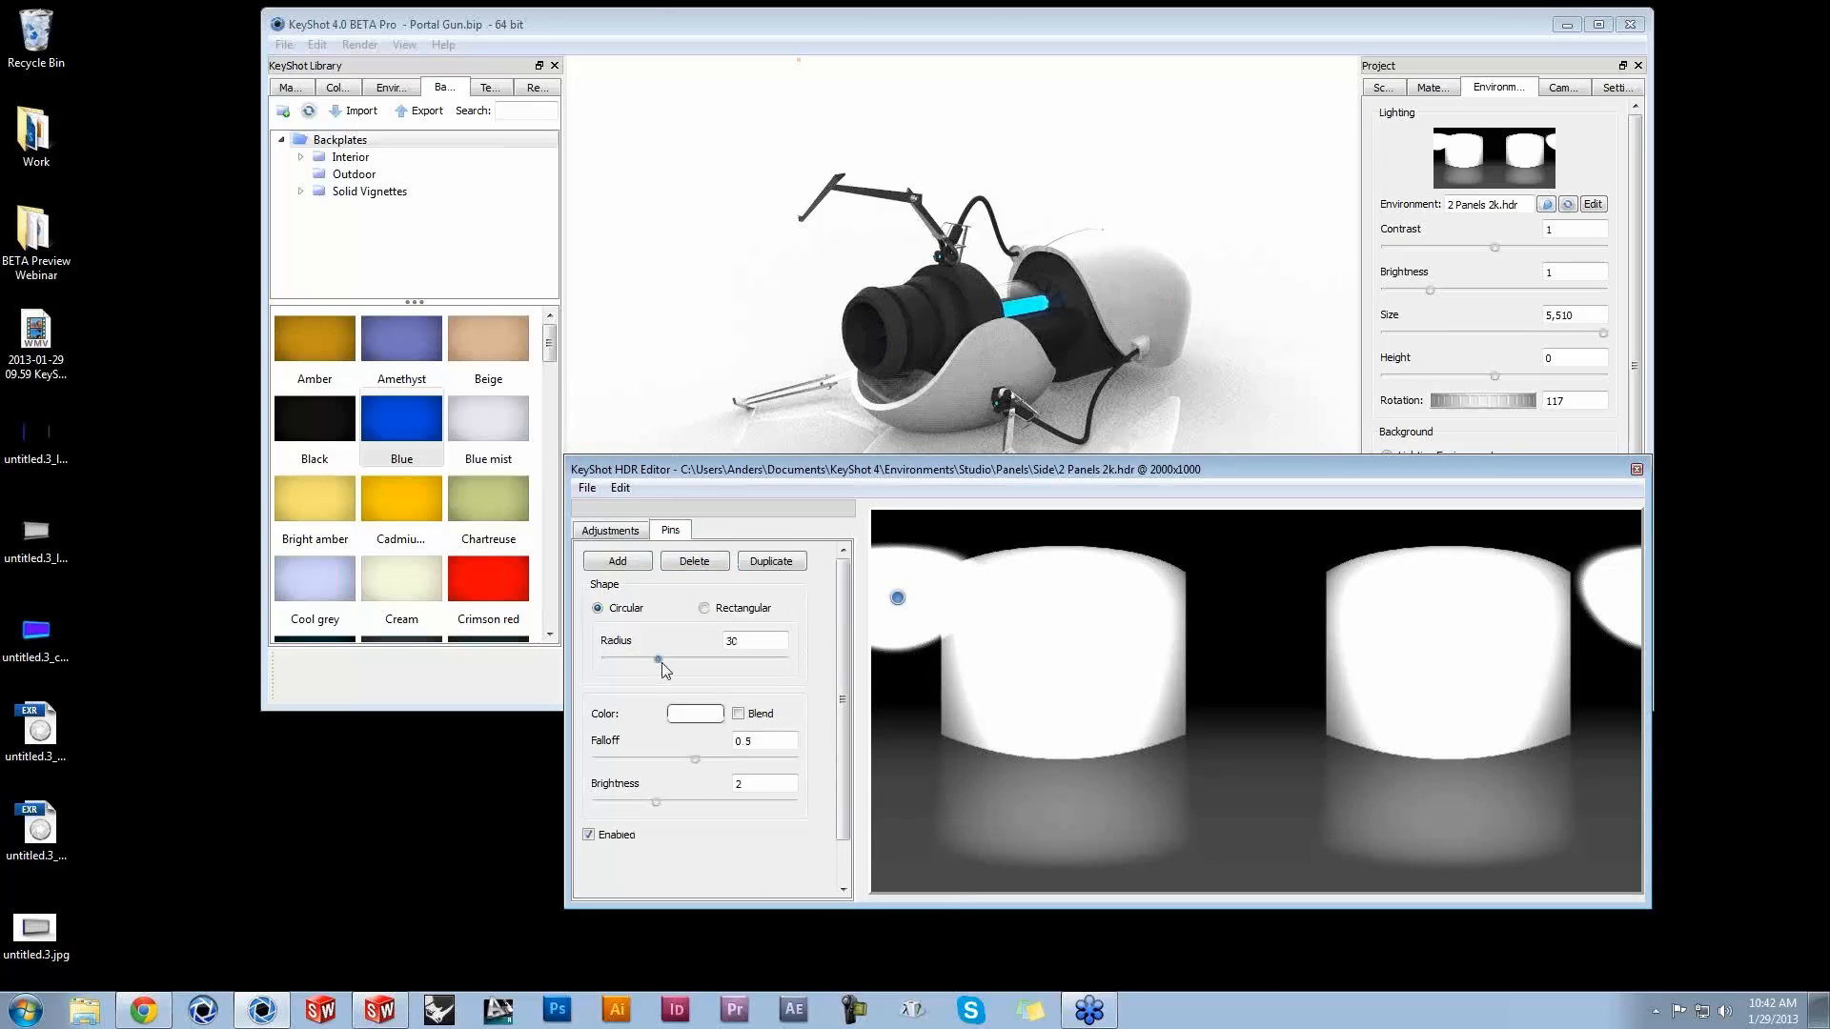
{"action": "left_click_drag", "start_coordinate": [642, 666], "coordinate": [631, 659]}
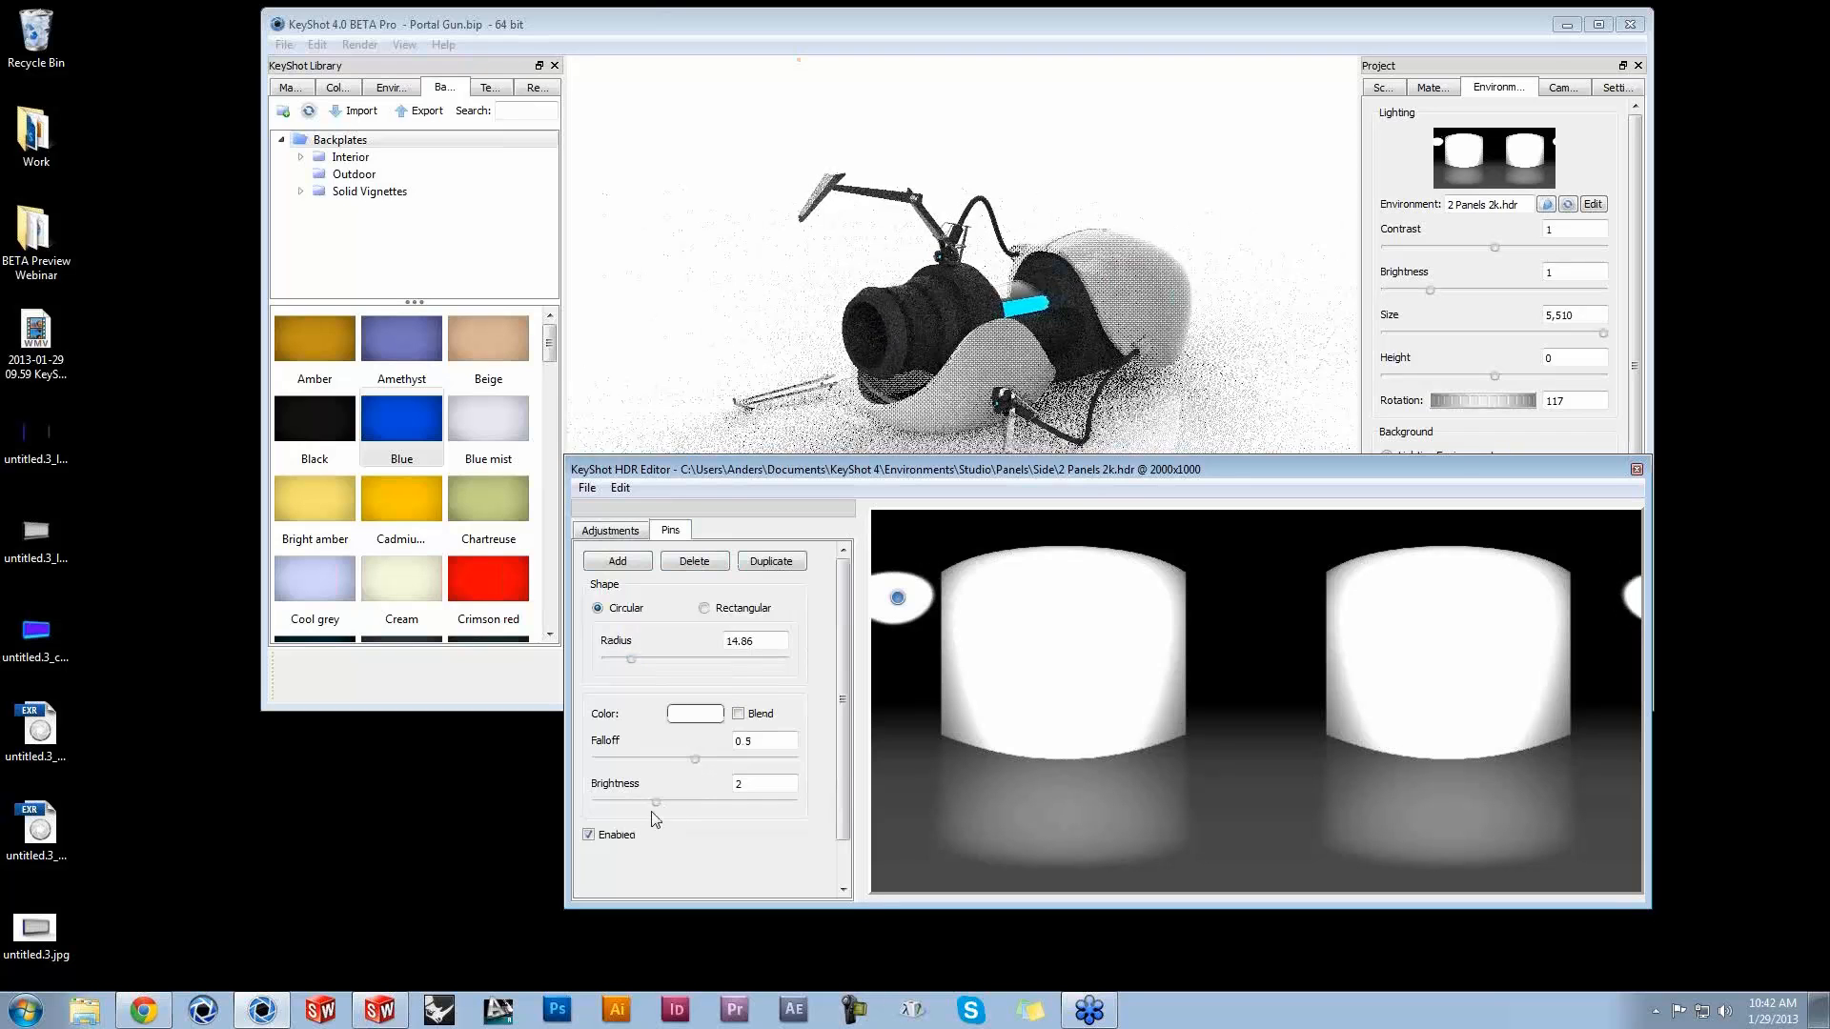
{"action": "left_click_drag", "start_coordinate": [677, 801], "coordinate": [729, 811]}
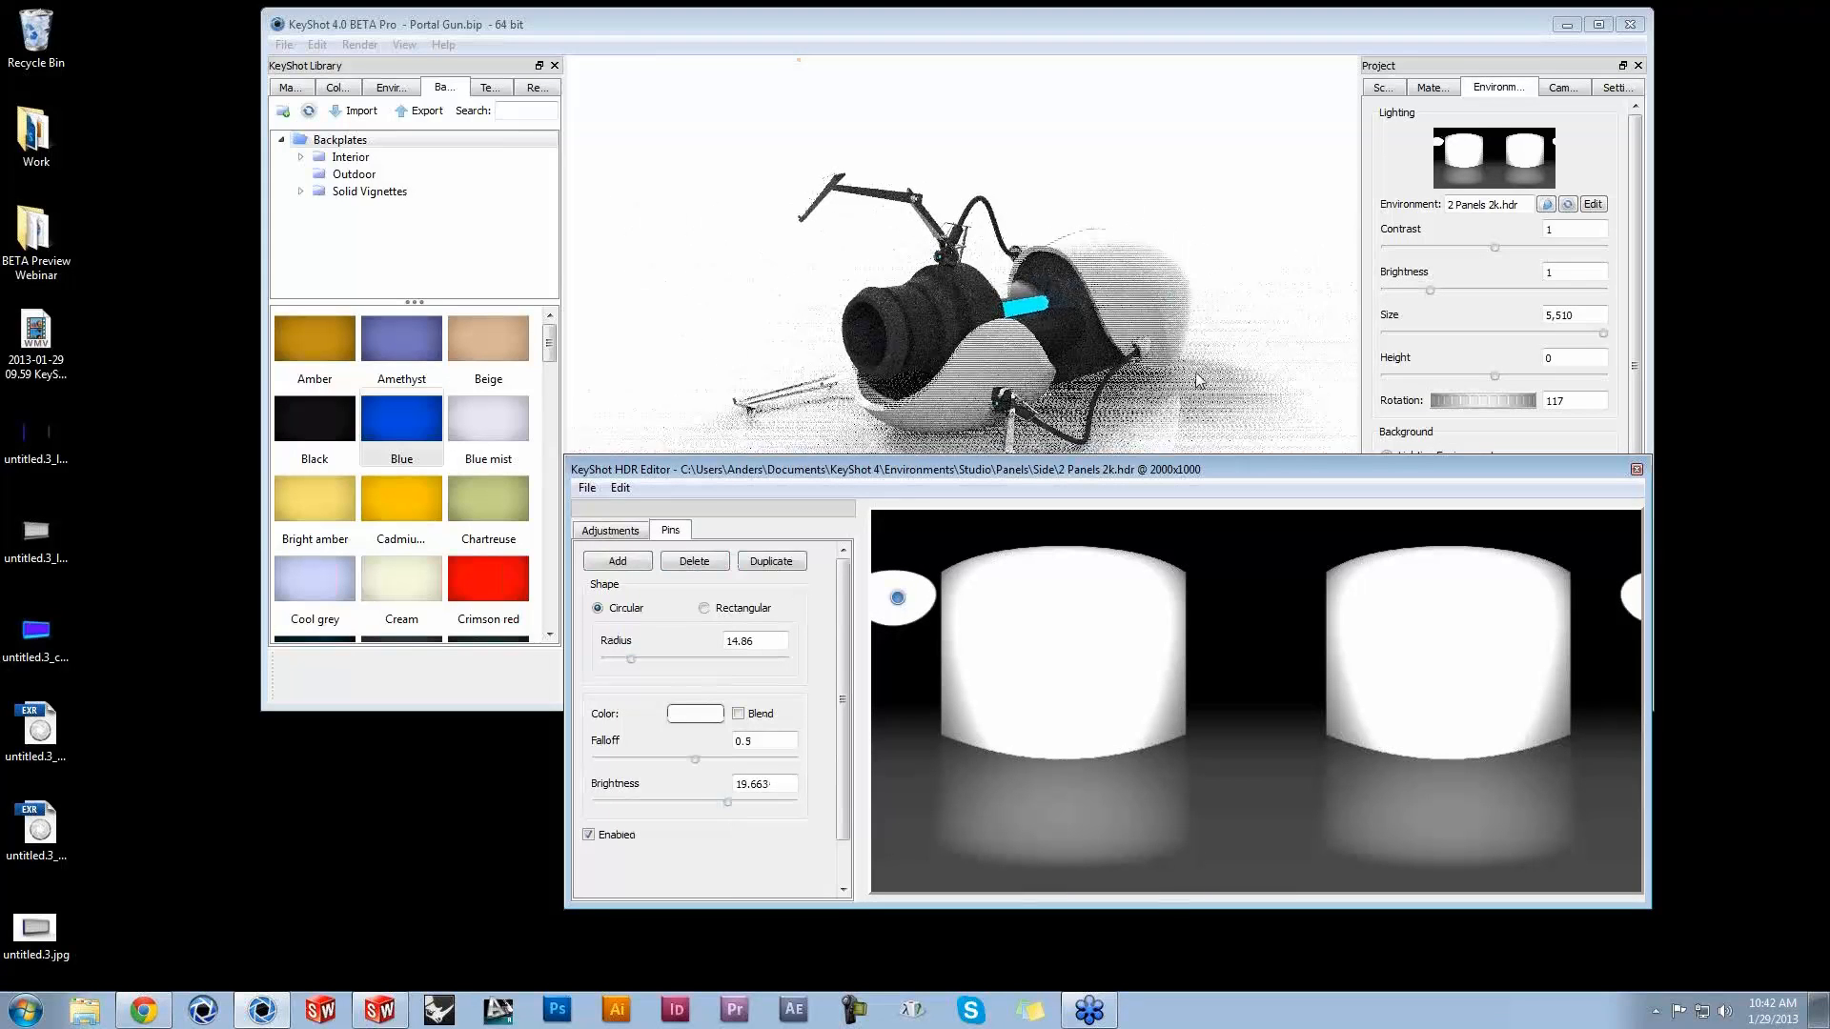
Step: Reposition the highlight using points on the ground and the rear white shell, and add a second highlight on that shell
{"action": "left_click", "coordinate": [1228, 373]}
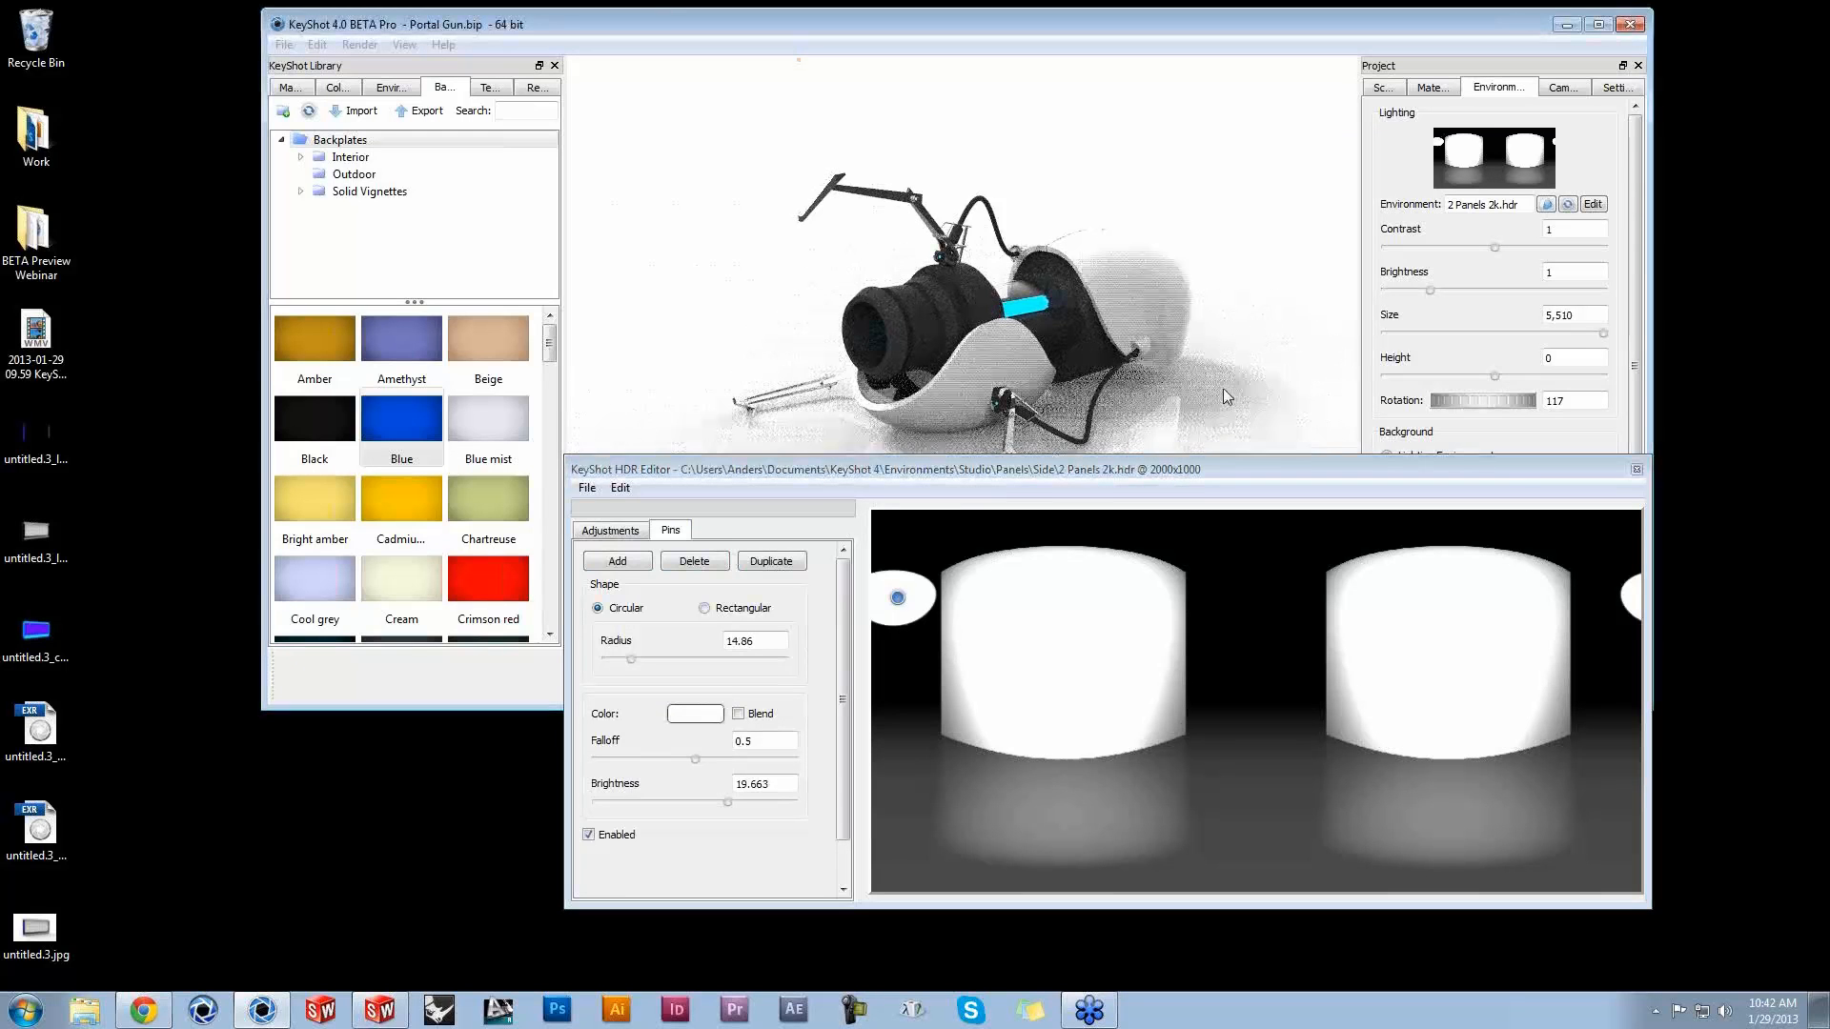
{"action": "left_click", "coordinate": [1222, 386]}
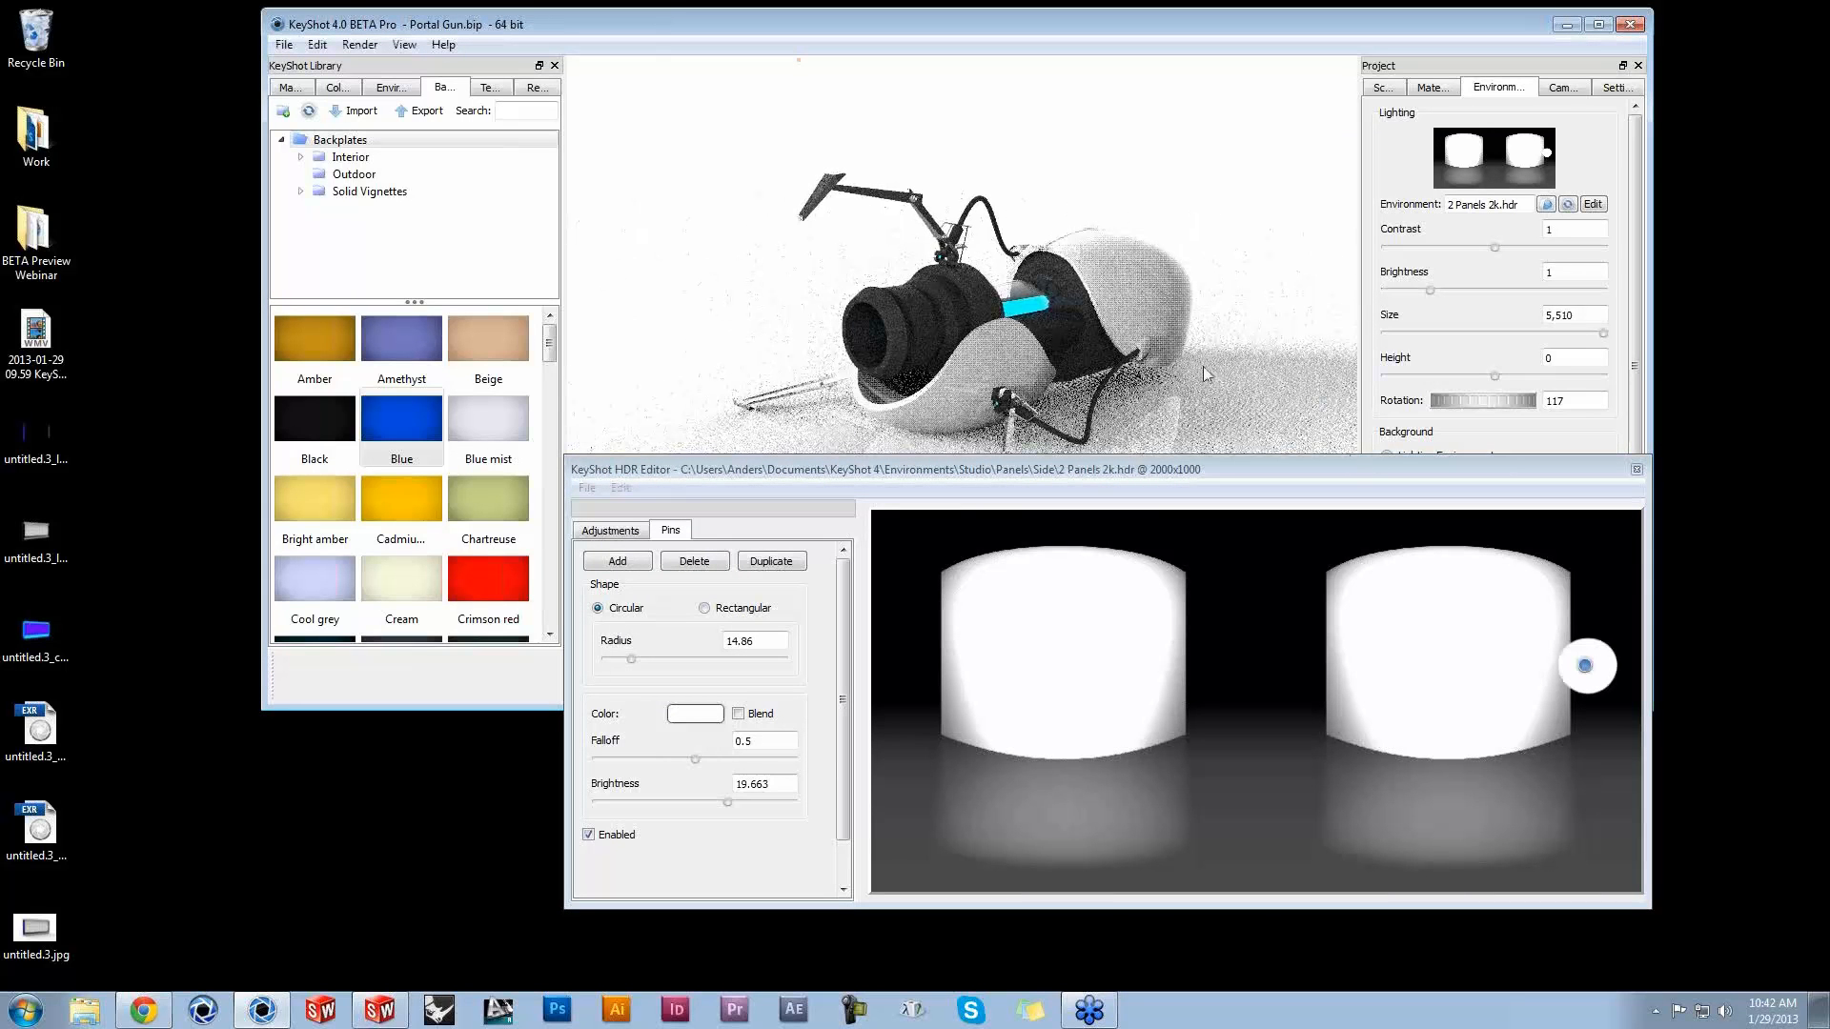
{"action": "mouse_move", "coordinate": [1126, 286]}
{"action": "left_mouse_down"}
{"action": "mouse_move", "coordinate": [1146, 306]}
{"action": "mouse_move", "coordinate": [1136, 289]}
{"action": "left_mouse_up"}
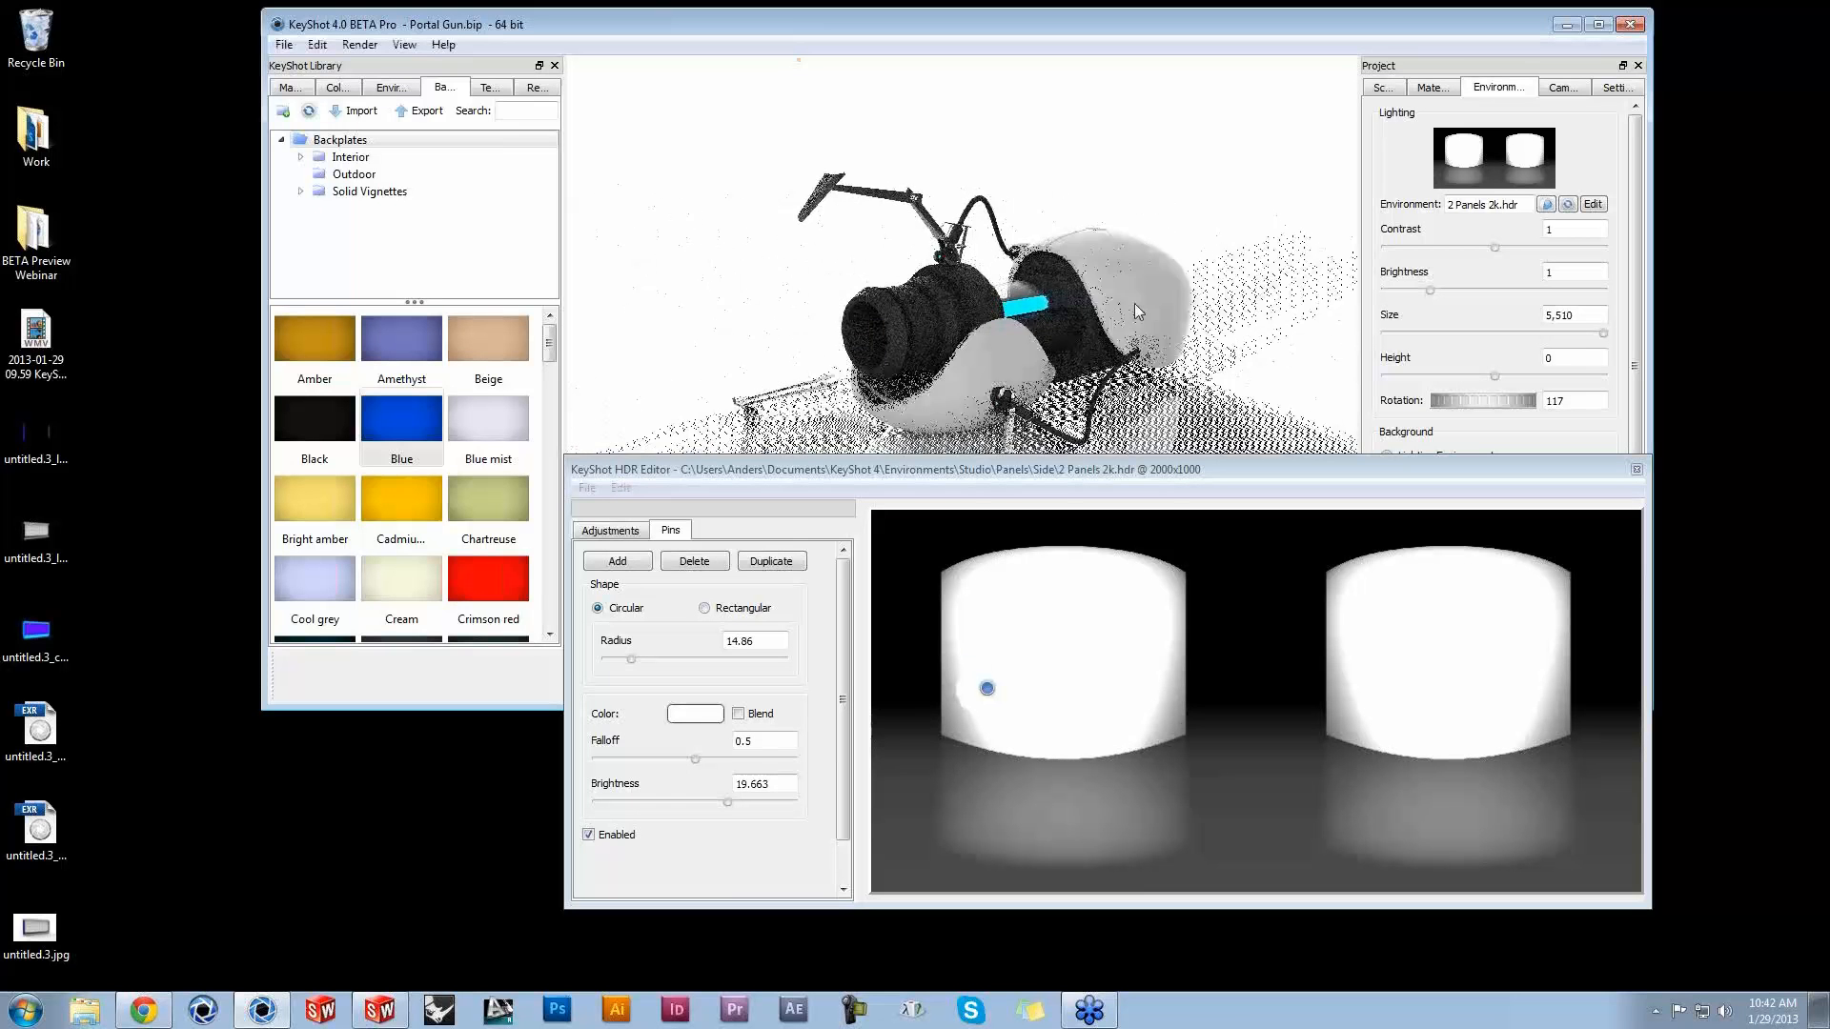
{"action": "left_click_drag", "start_coordinate": [1135, 303], "coordinate": [1039, 345]}
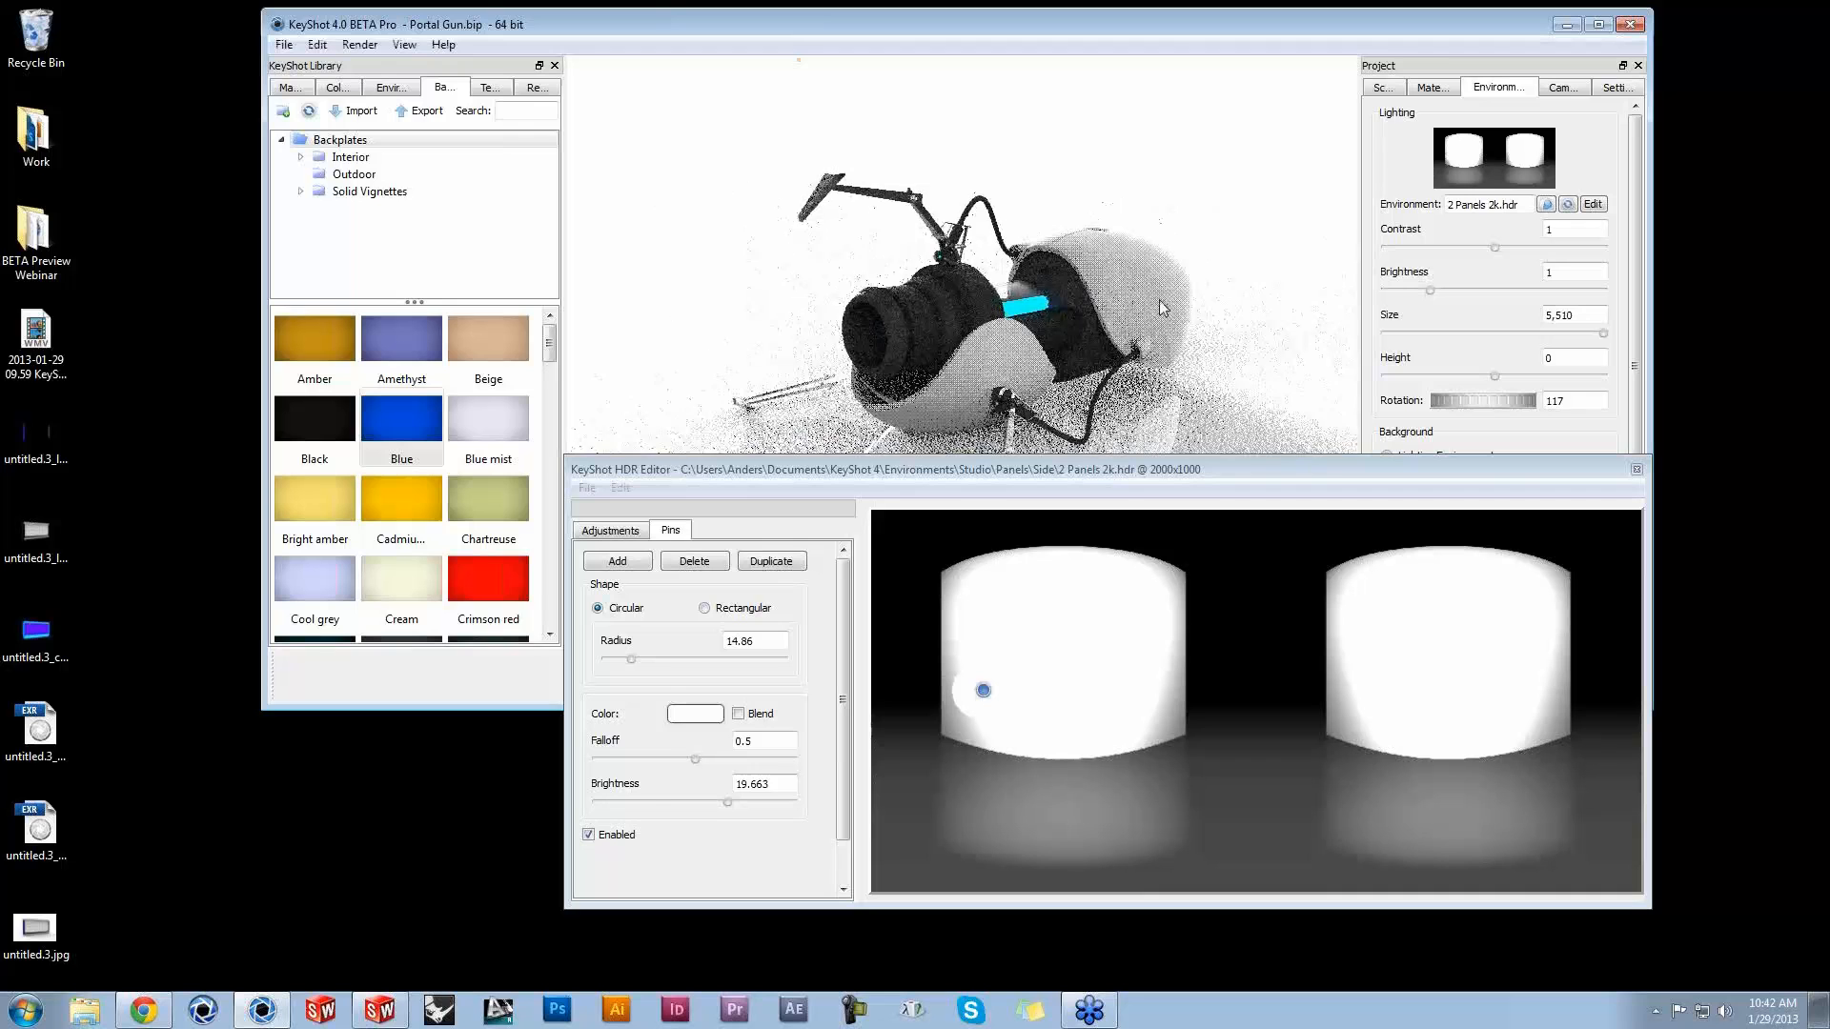
{"action": "left_click", "coordinate": [1156, 270]}
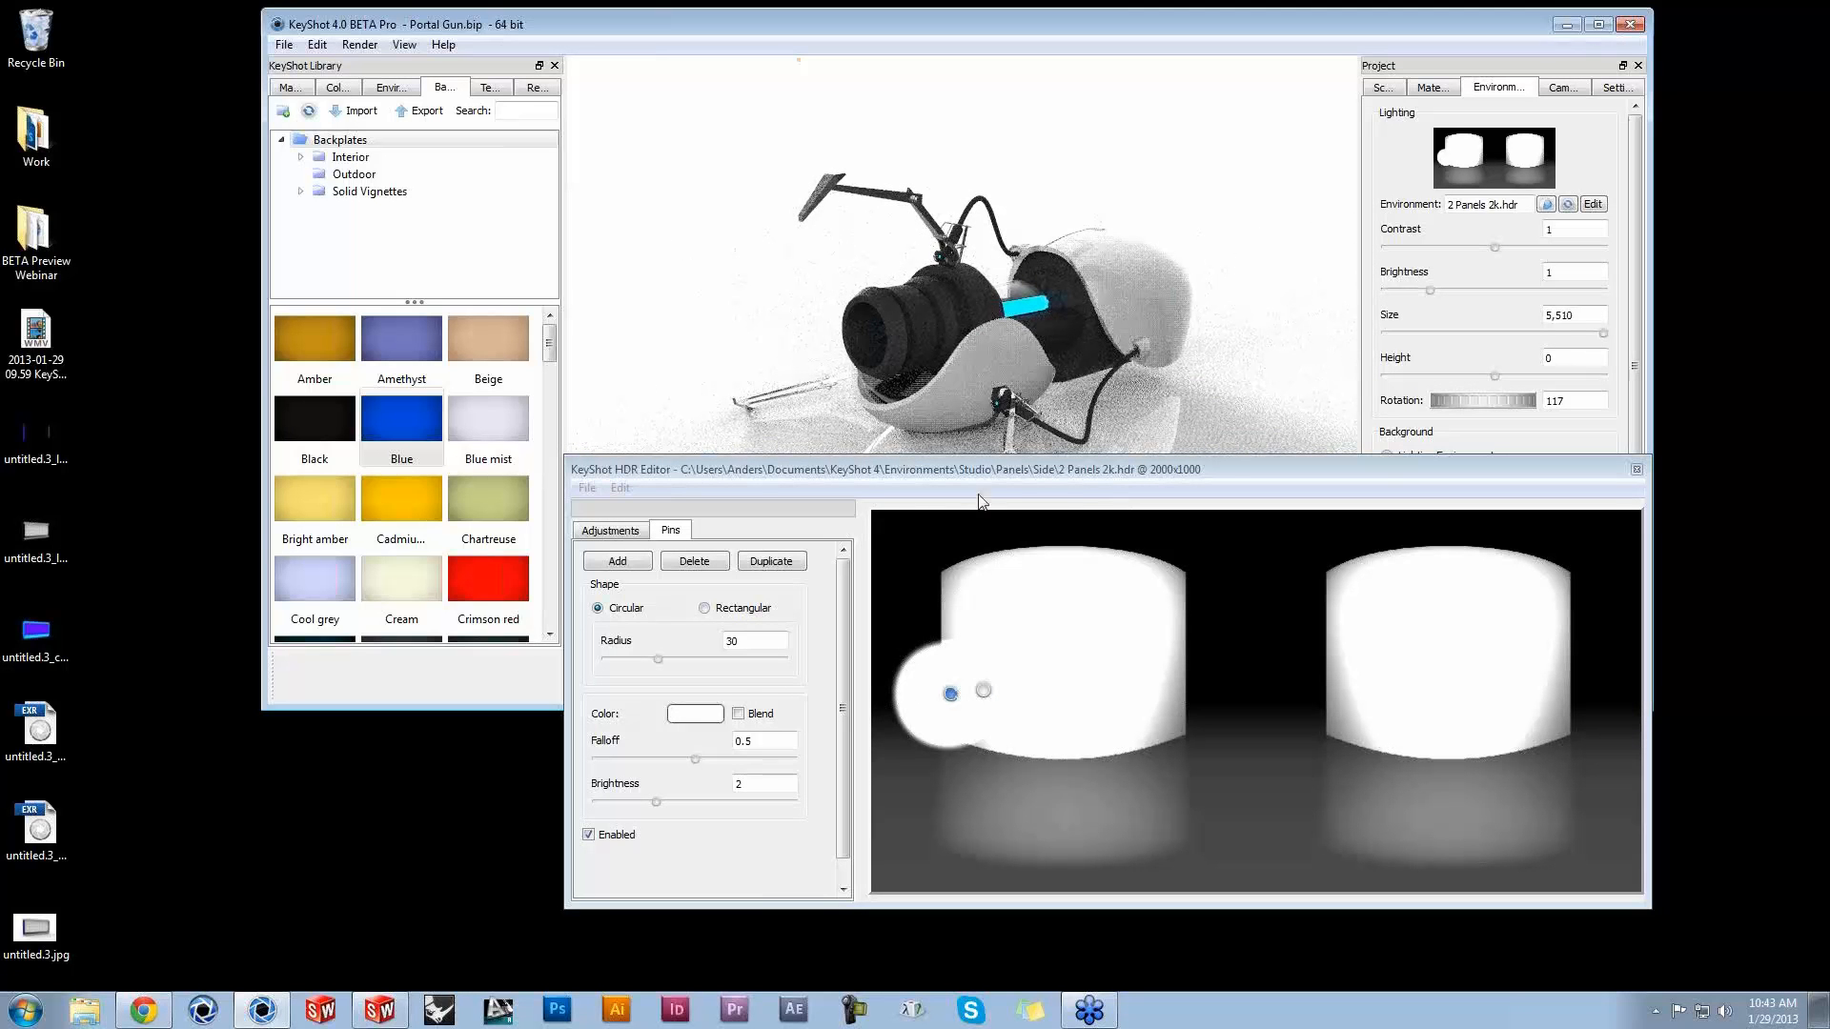
Step: Set the environment image's blur to 1 and its tilt to 40 in the HDR editor's adjustments
{"action": "left_click", "coordinate": [632, 530]}
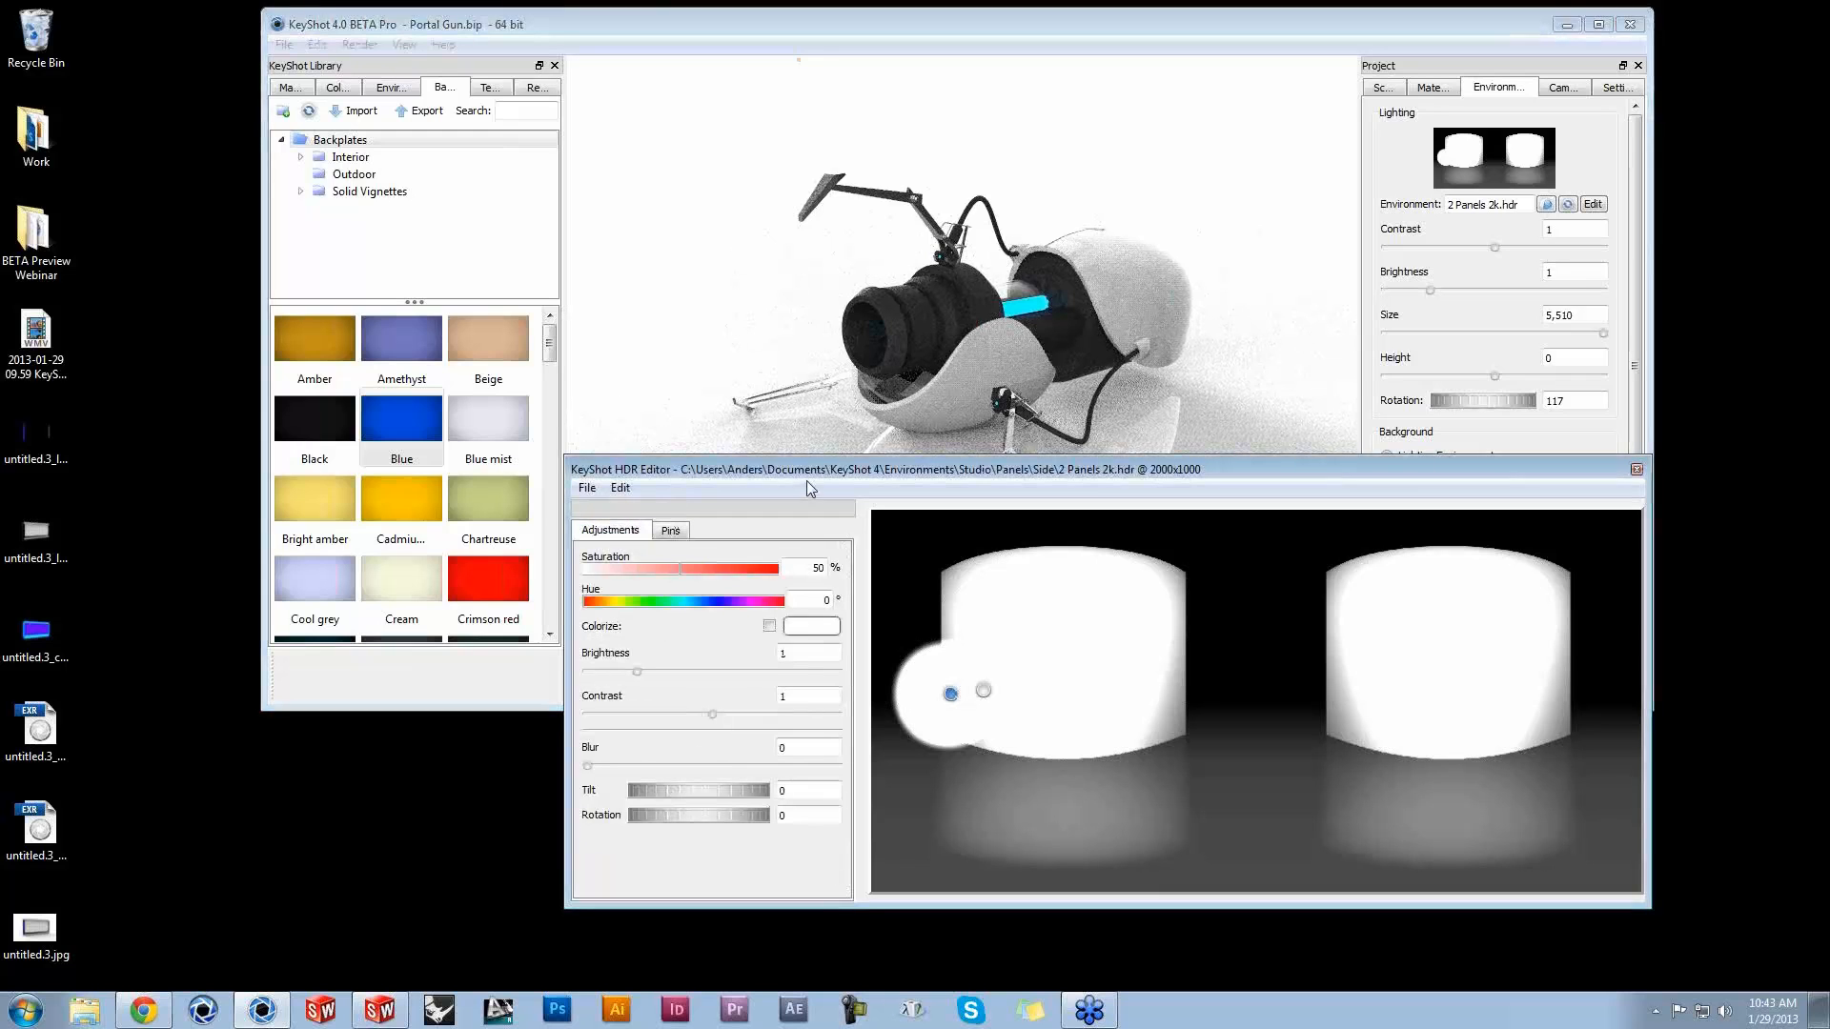
{"action": "left_click_drag", "start_coordinate": [832, 476], "coordinate": [809, 490]}
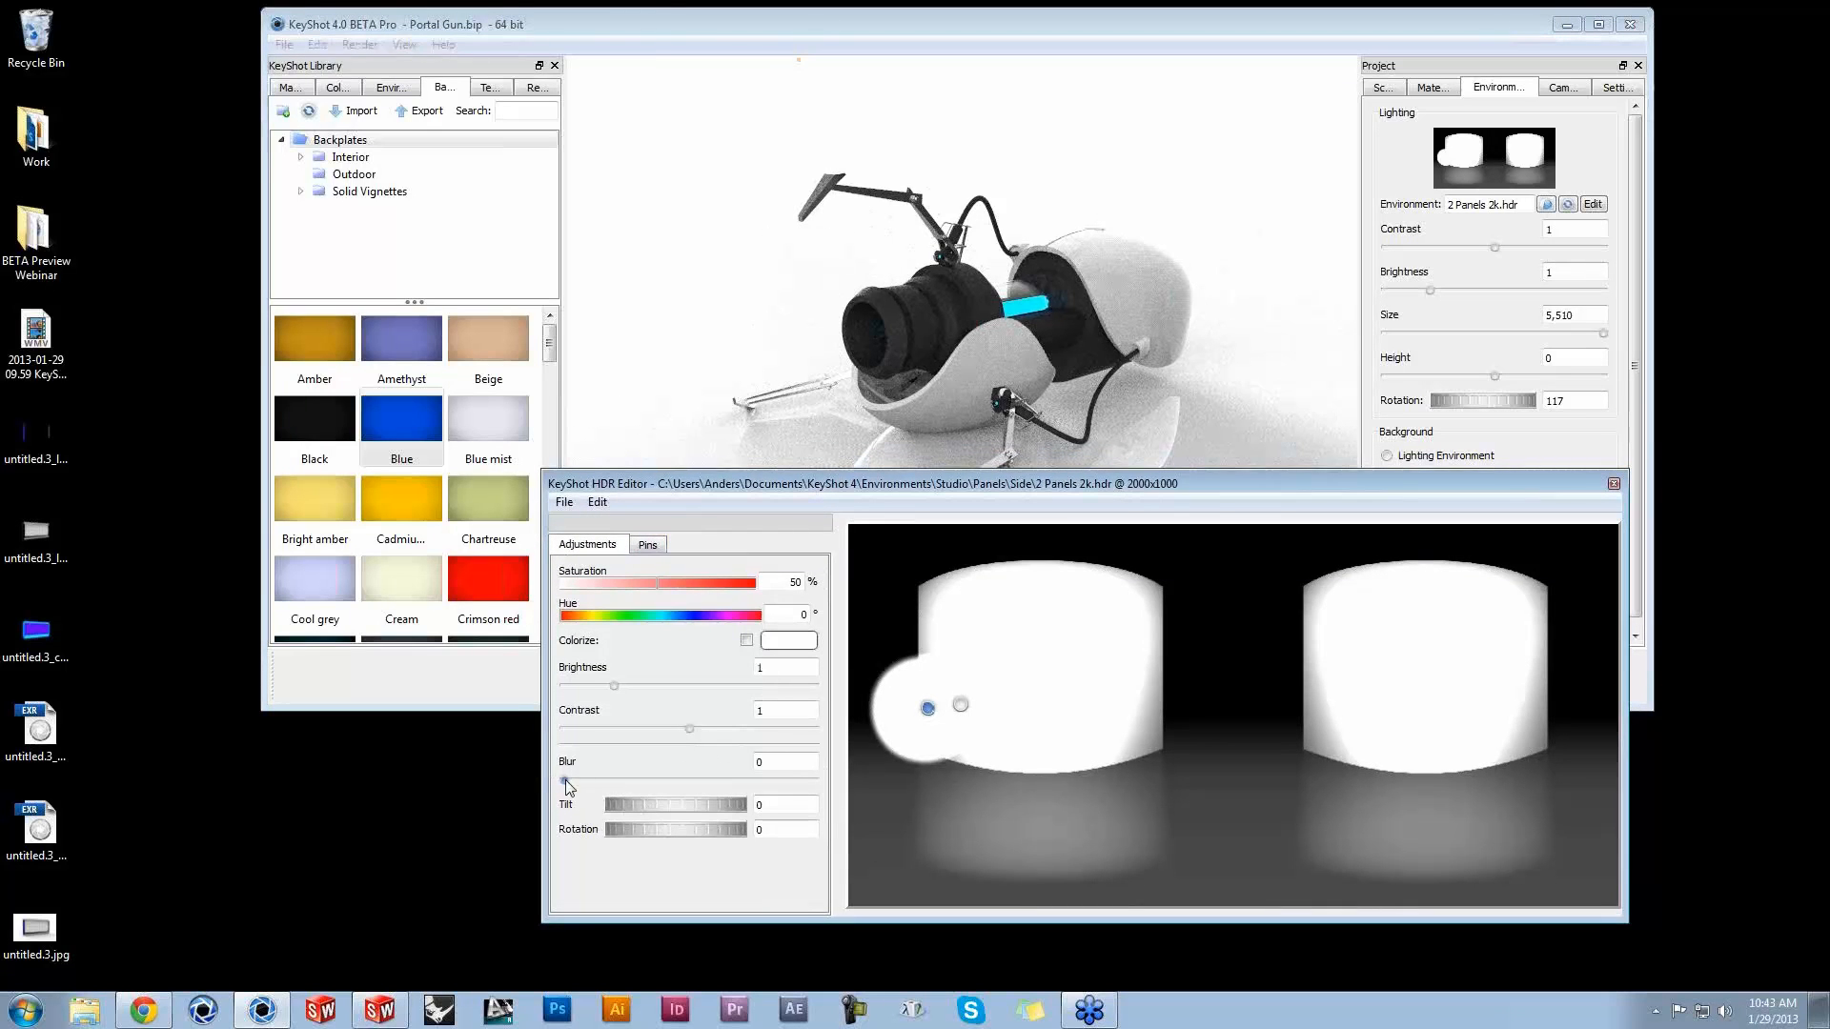
{"action": "left_click_drag", "start_coordinate": [643, 780], "coordinate": [823, 797]}
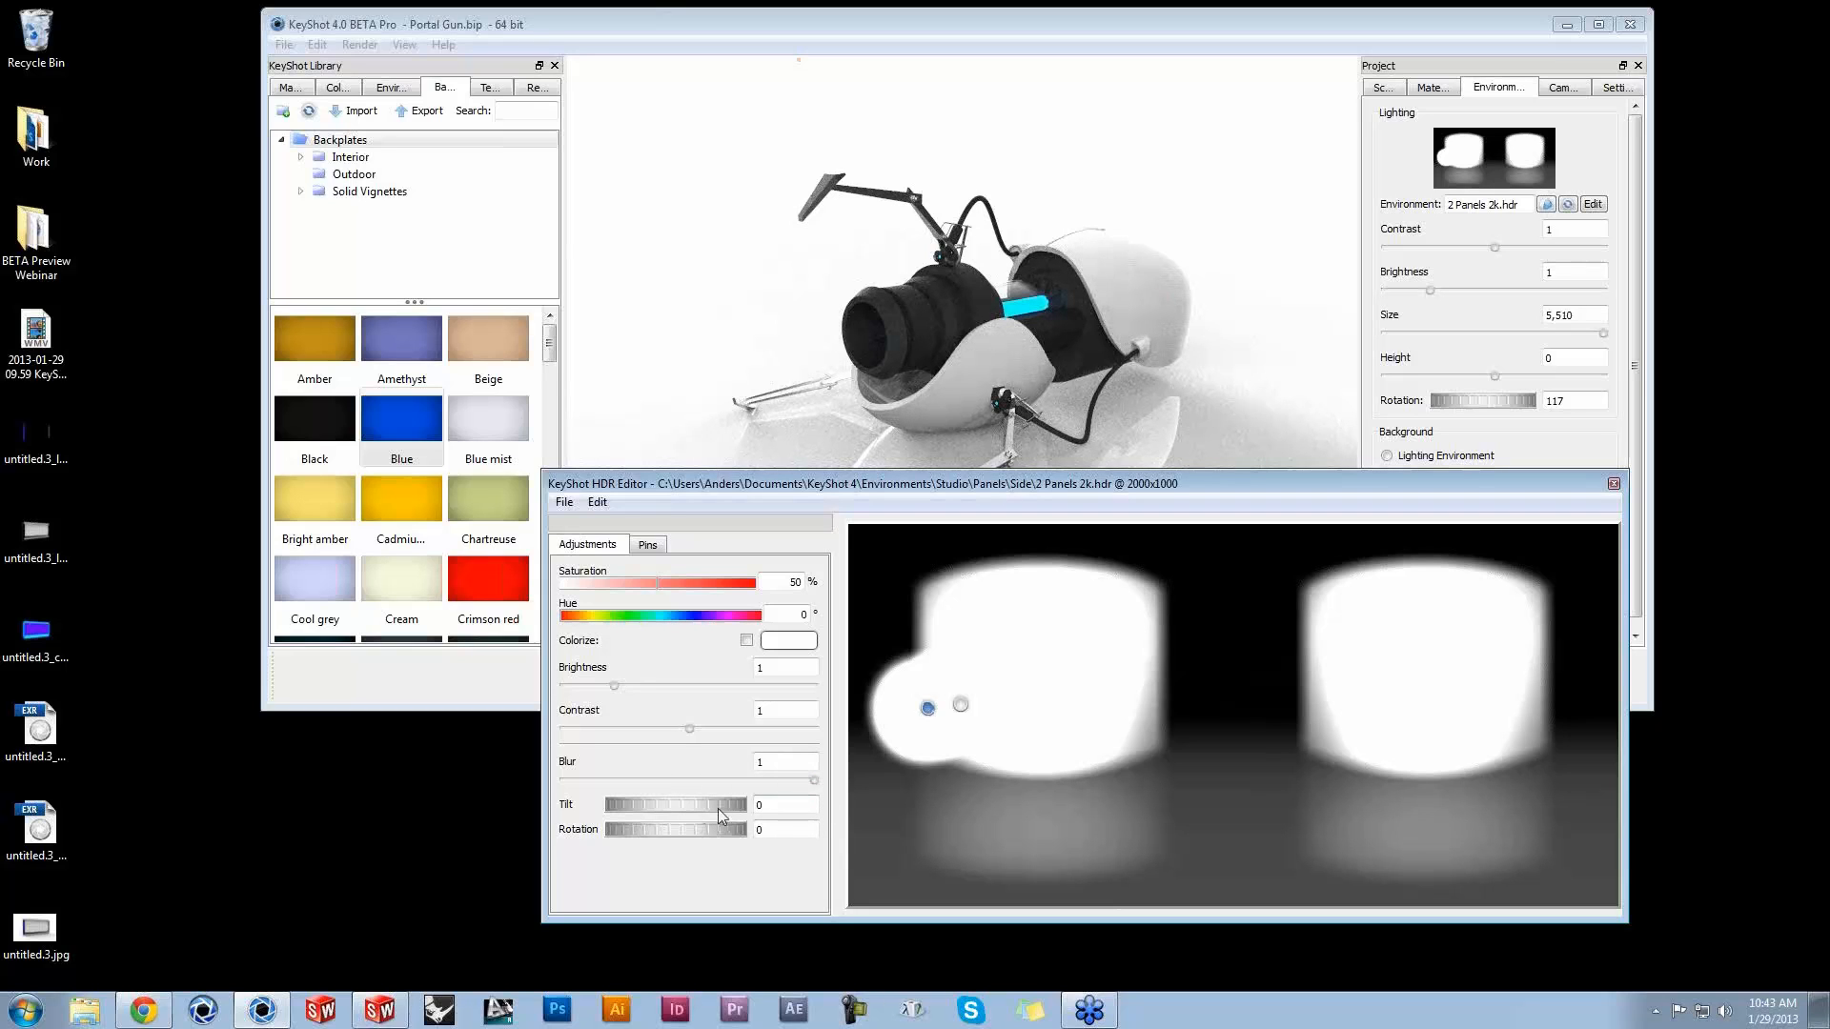
{"action": "left_click_drag", "start_coordinate": [677, 808], "coordinate": [742, 809]}
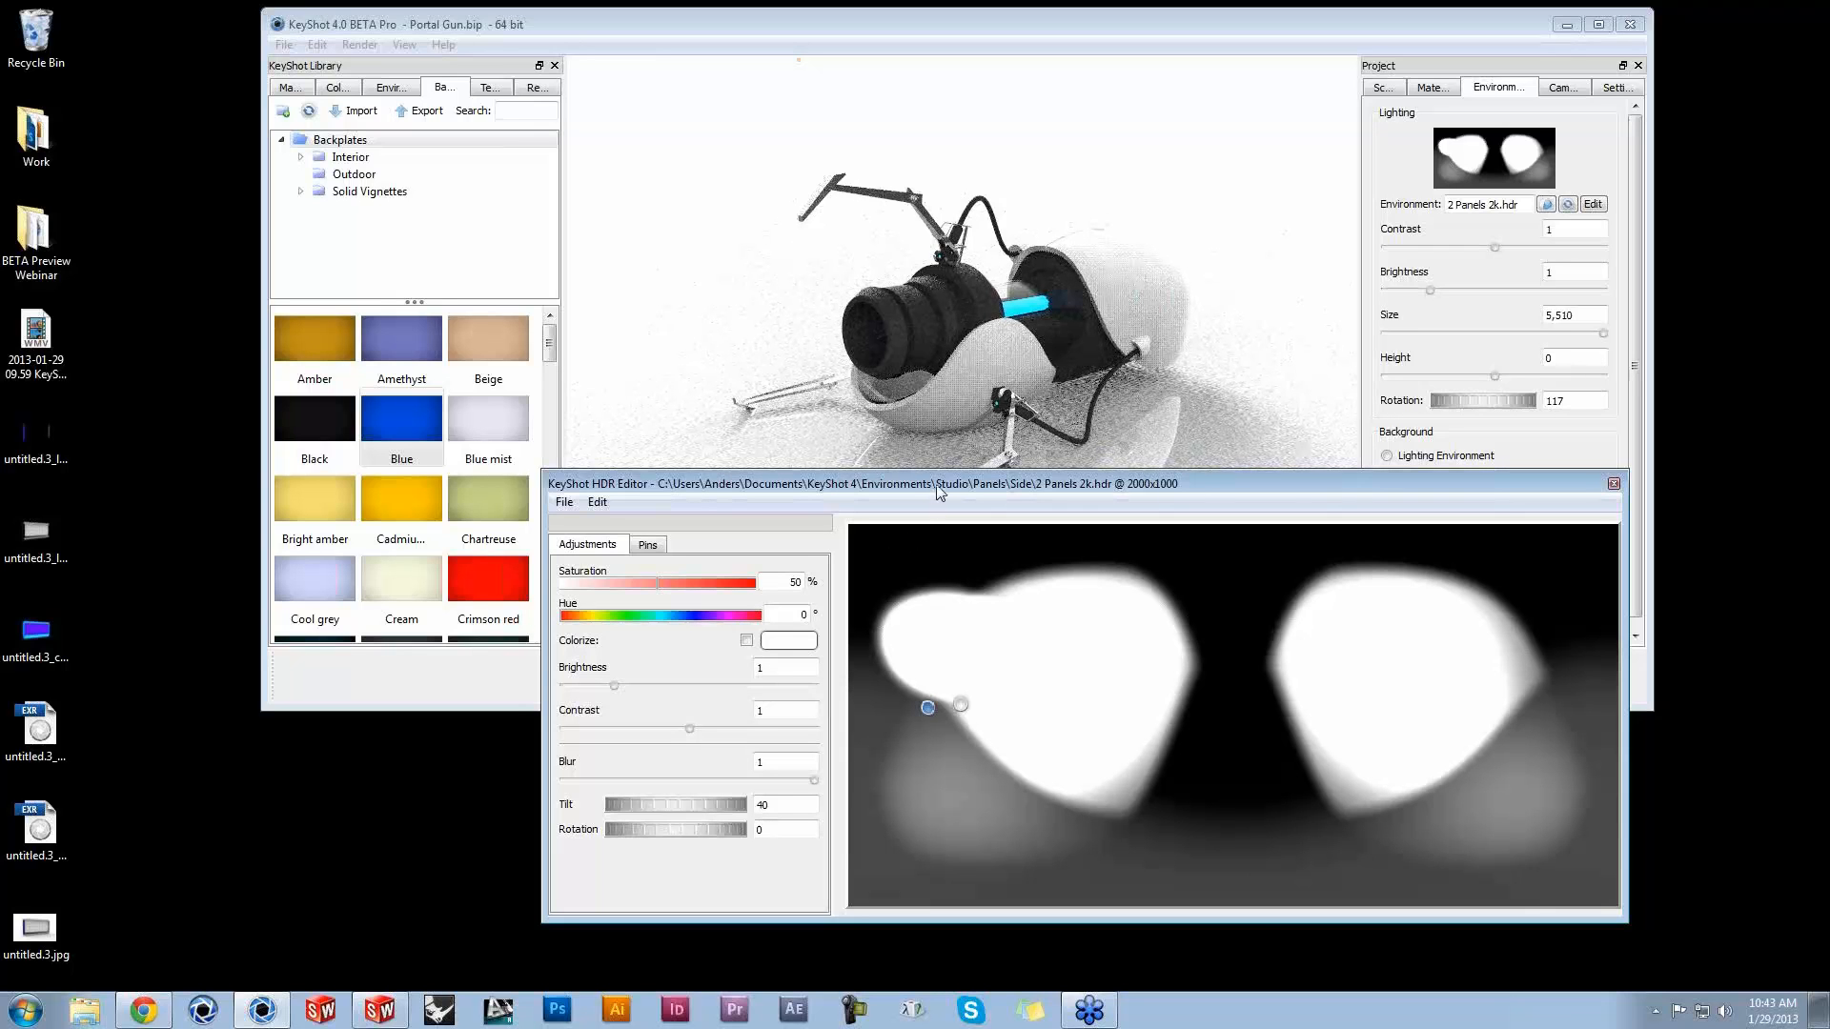
Step: Close the HDR editor and maximize the main window
{"action": "left_click_drag", "start_coordinate": [940, 486], "coordinate": [1050, 488]}
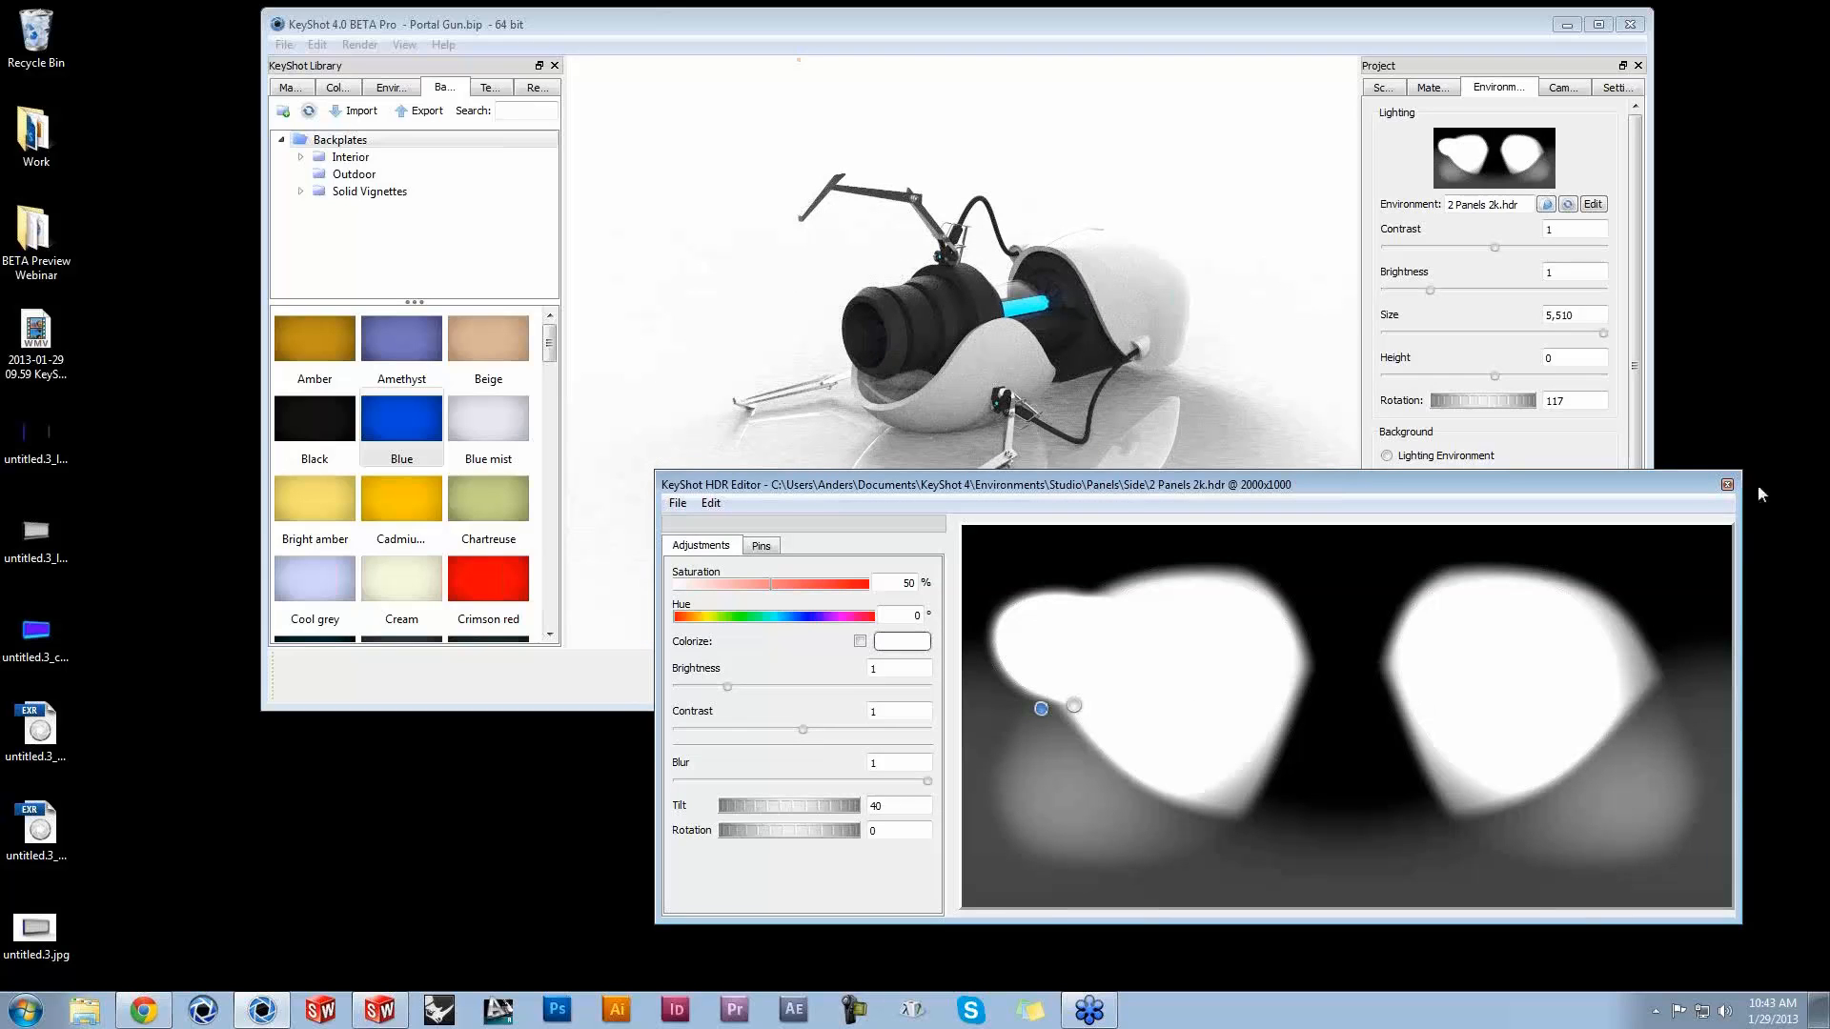
{"action": "left_click", "coordinate": [1726, 487]}
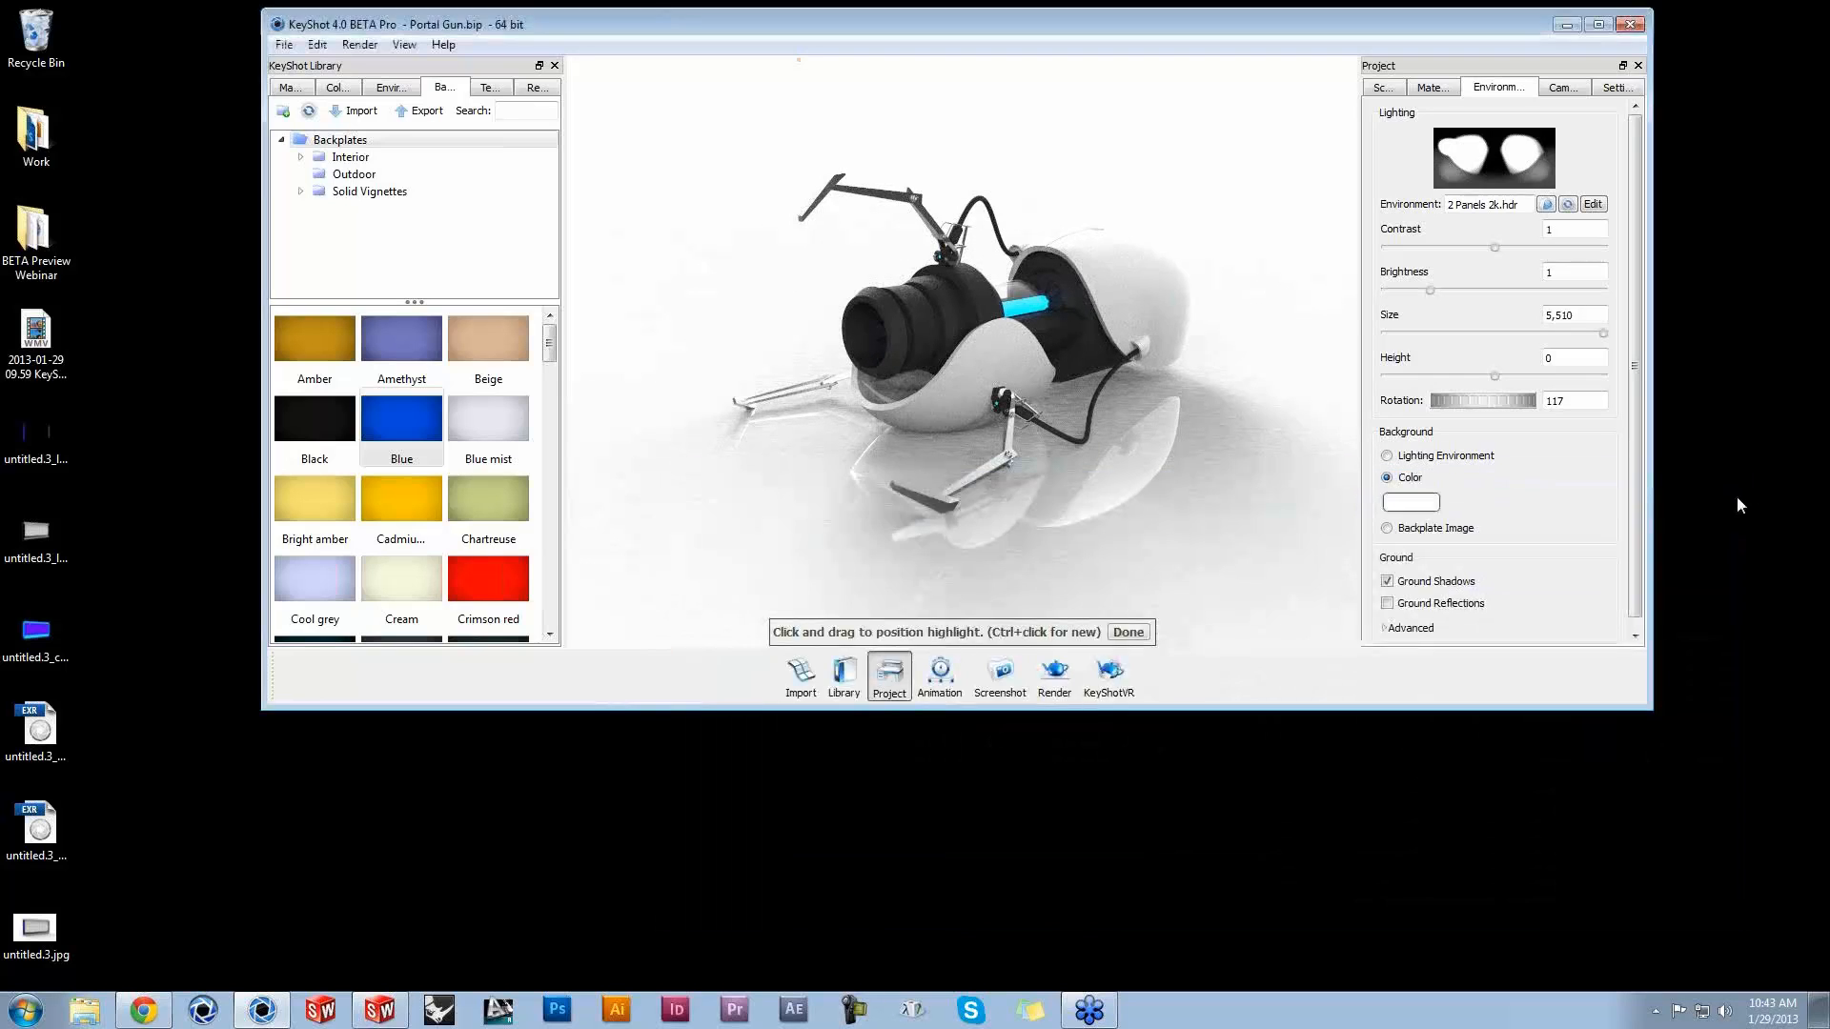
{"action": "left_click_drag", "start_coordinate": [1134, 32], "coordinate": [1060, 81]}
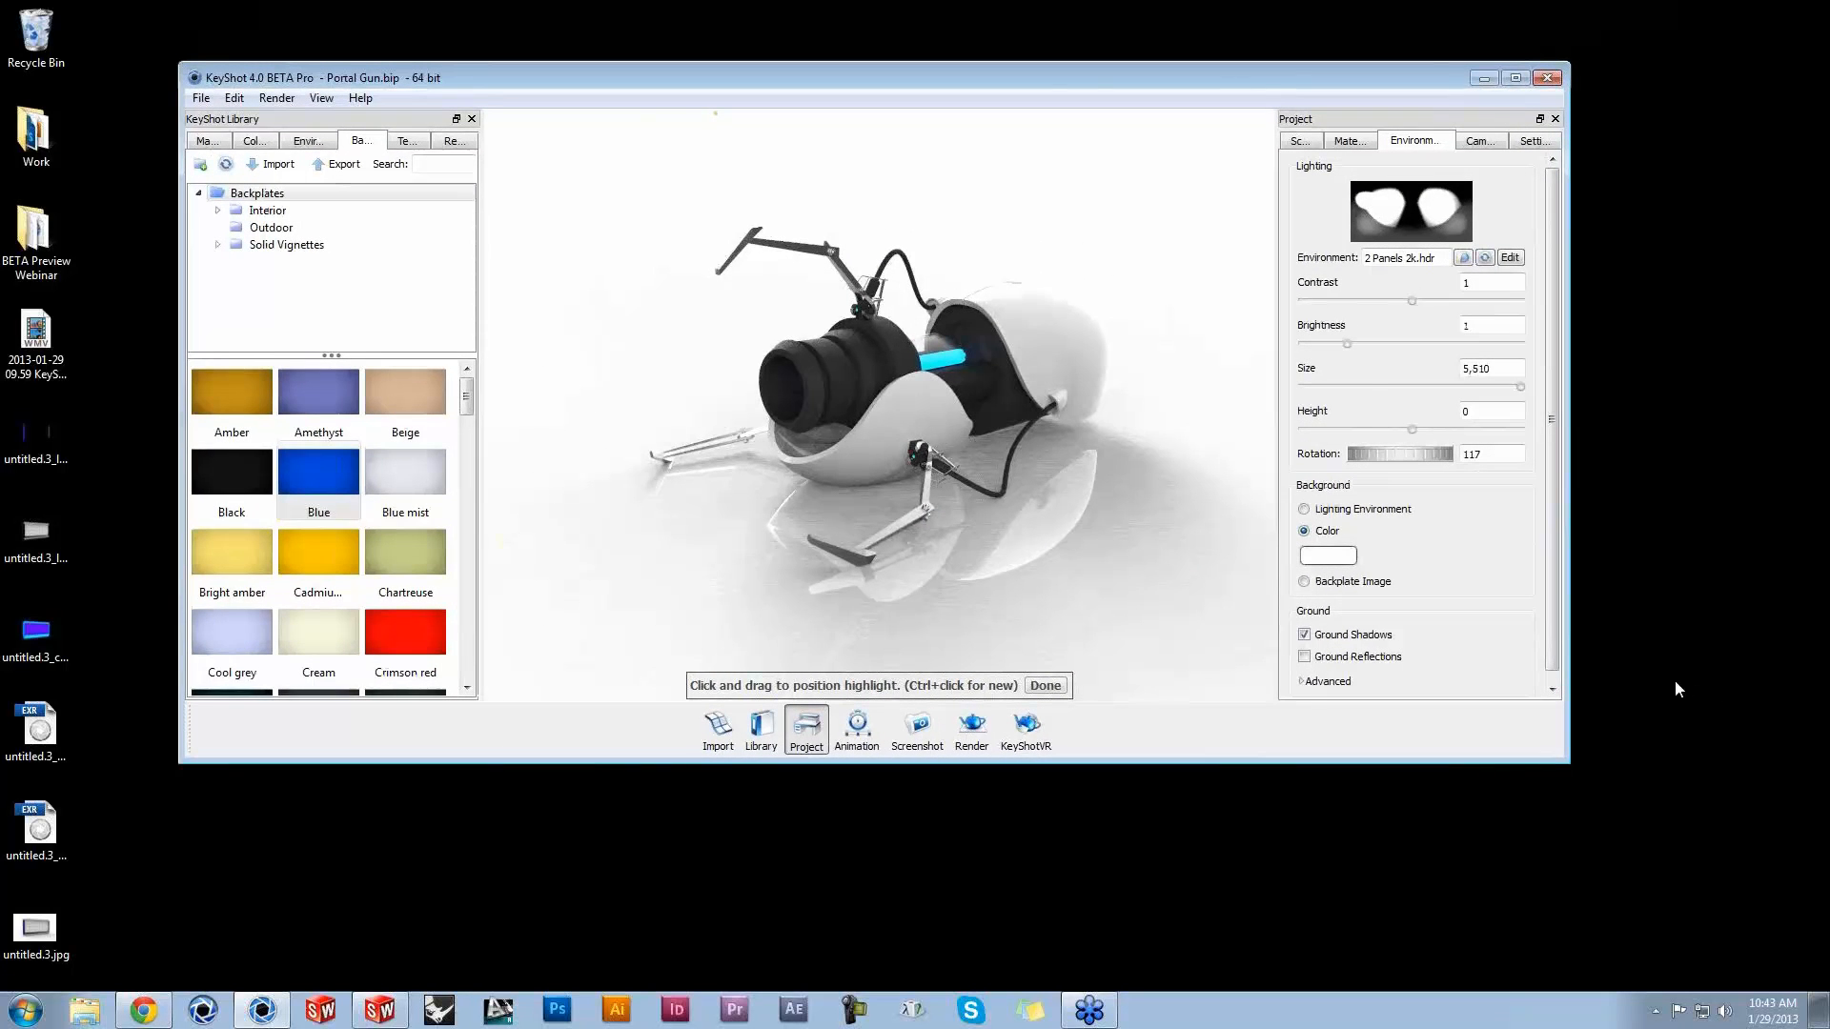
{"action": "left_click_drag", "start_coordinate": [1034, 73], "coordinate": [1058, 3]}
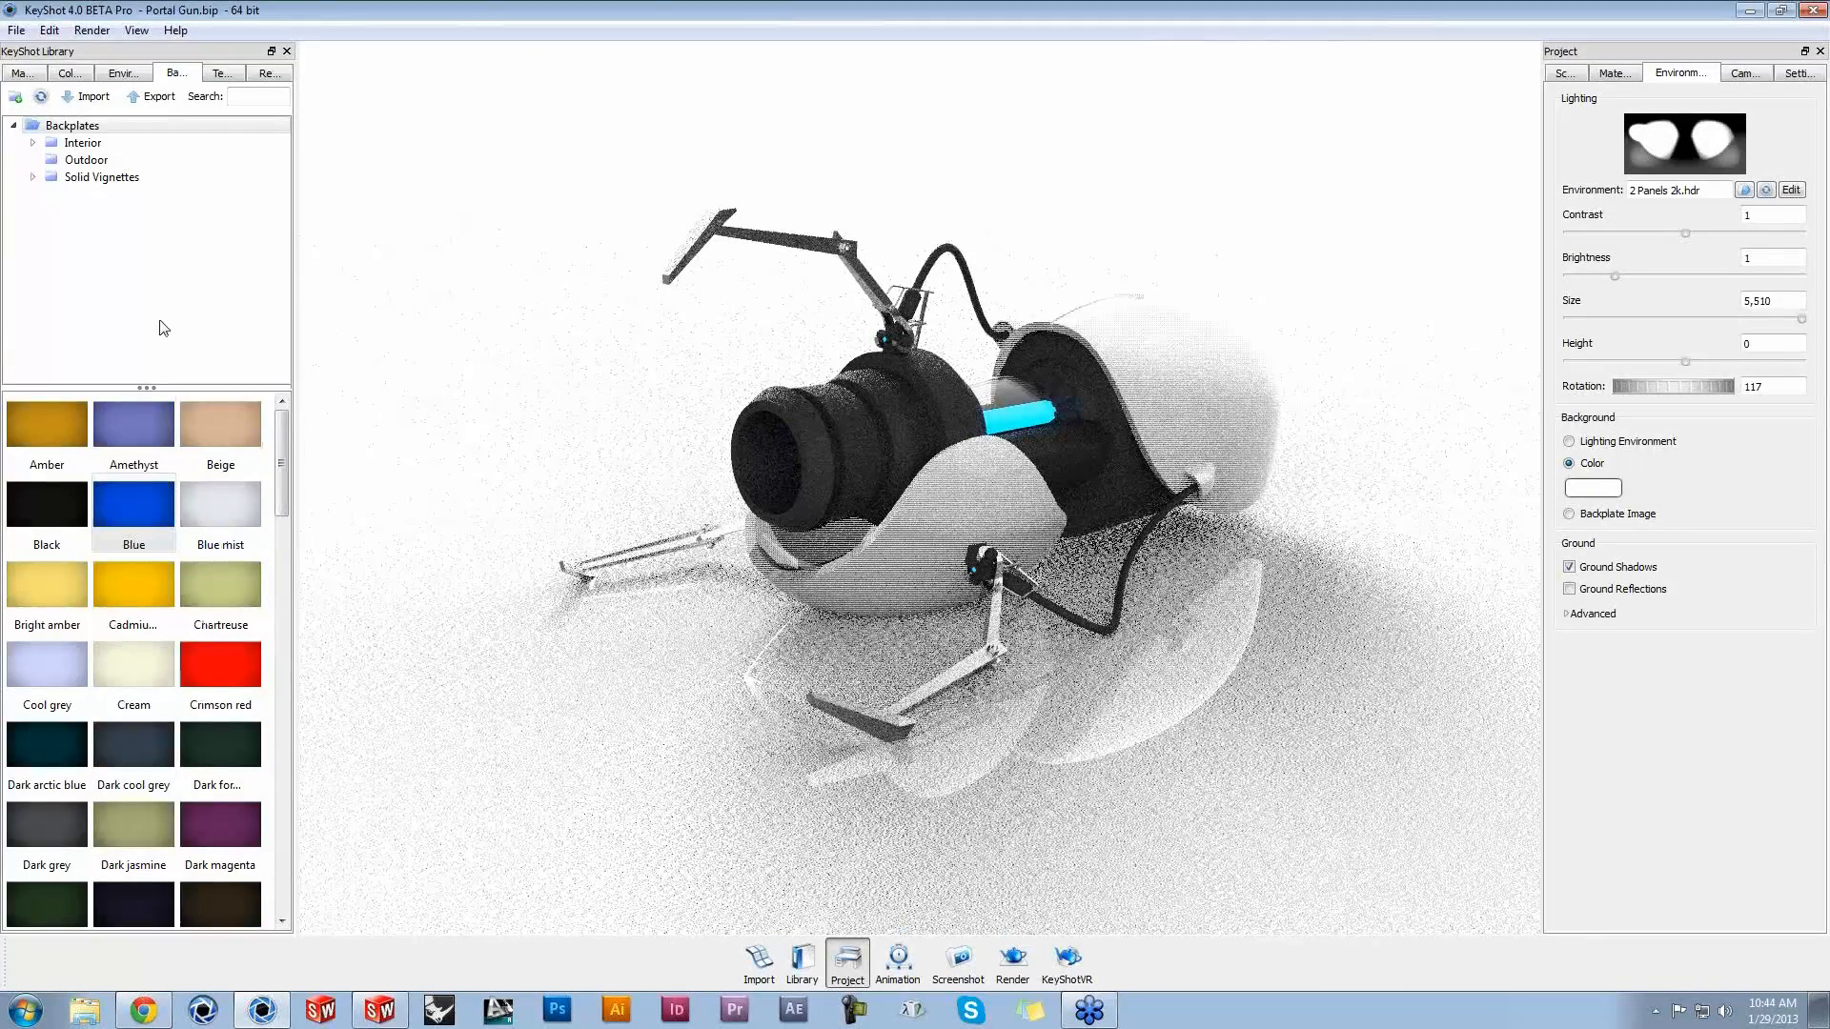
Step: Export the scene as an OBJ file named Portal Gun into the BETA Preview Webinar folder on the desktop
{"action": "left_click", "coordinate": [51, 35]}
{"action": "mouse_move", "coordinate": [27, 35]}
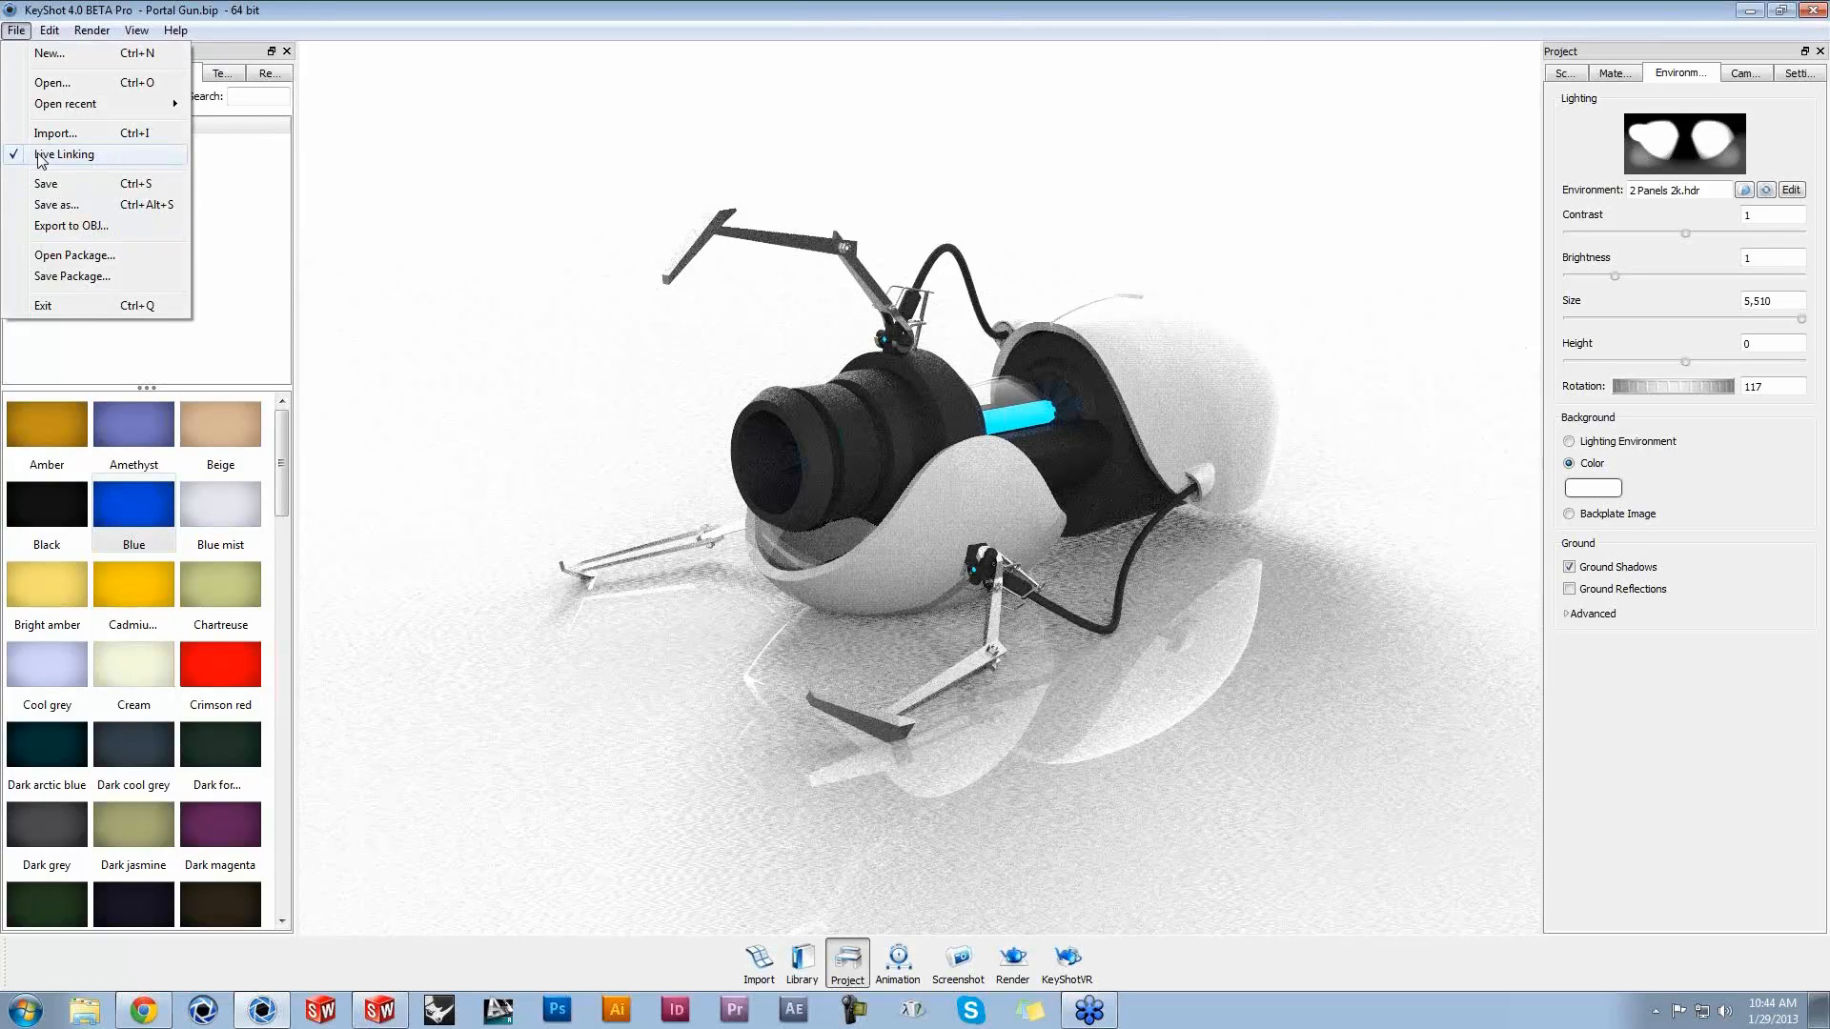
{"action": "left_click", "coordinate": [82, 226]}
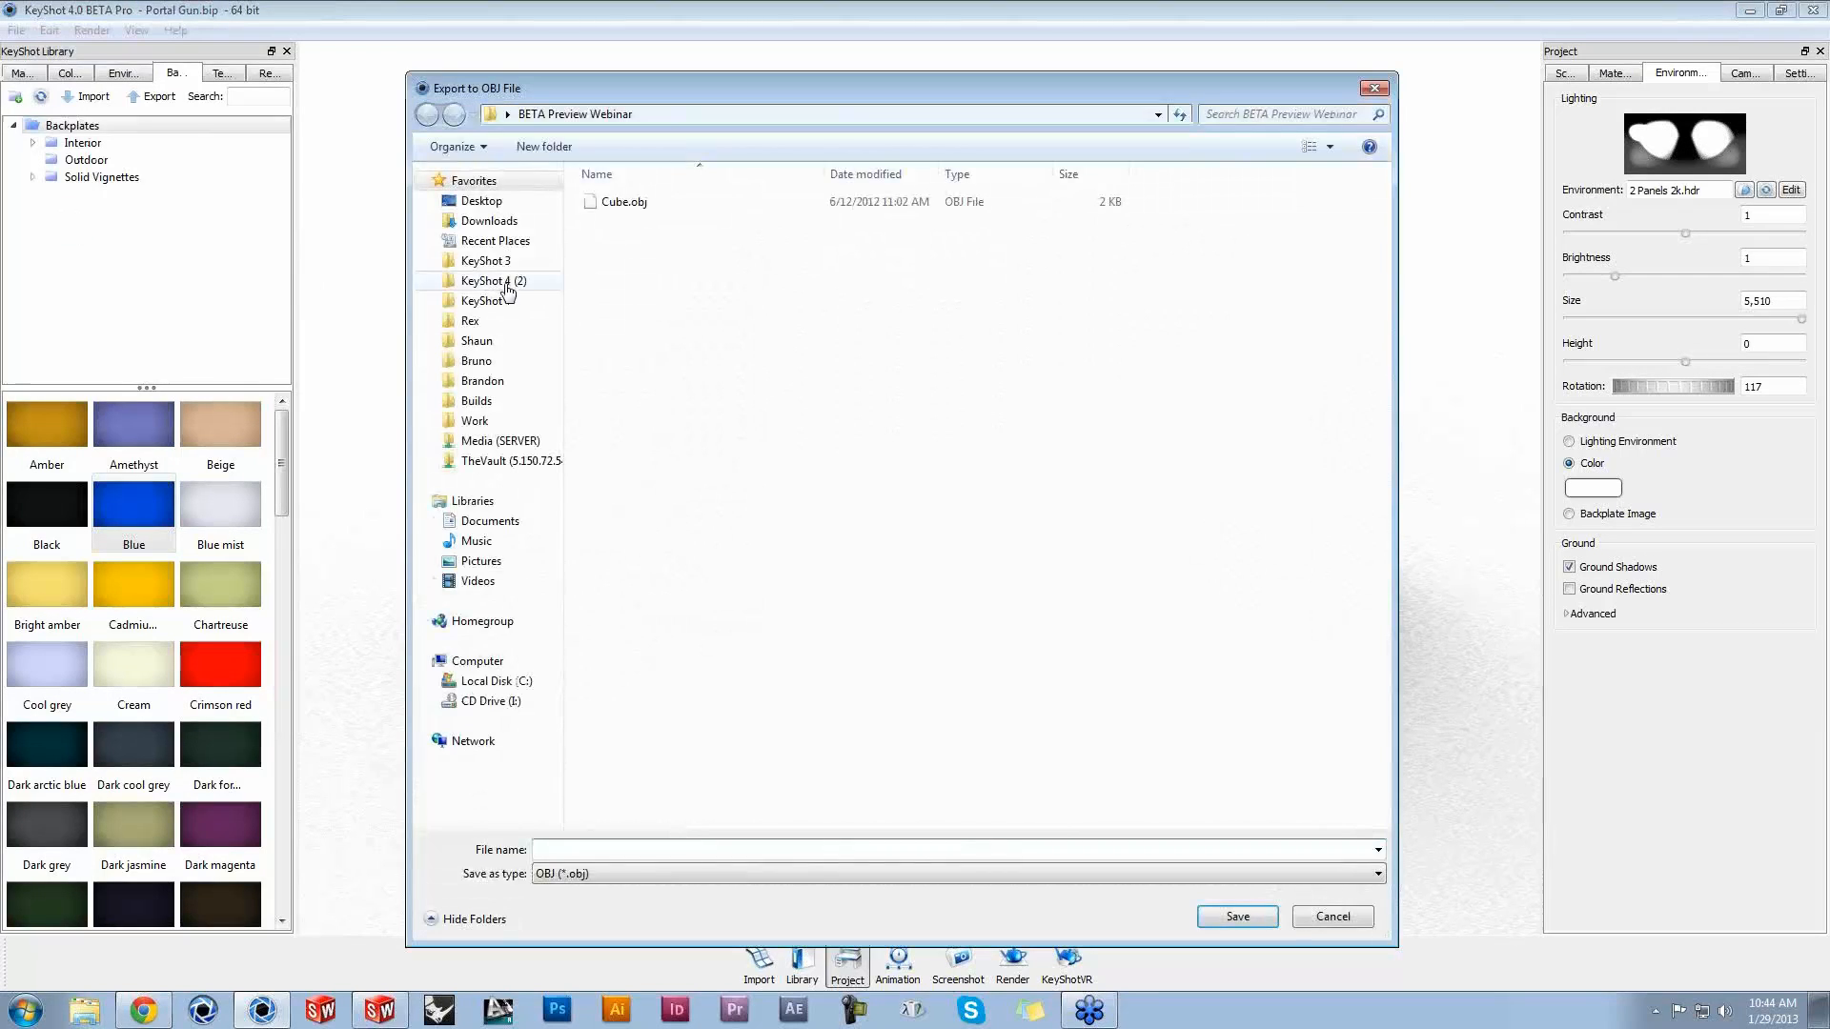
{"action": "left_click", "coordinate": [519, 208]}
{"action": "double_click", "coordinate": [656, 204]}
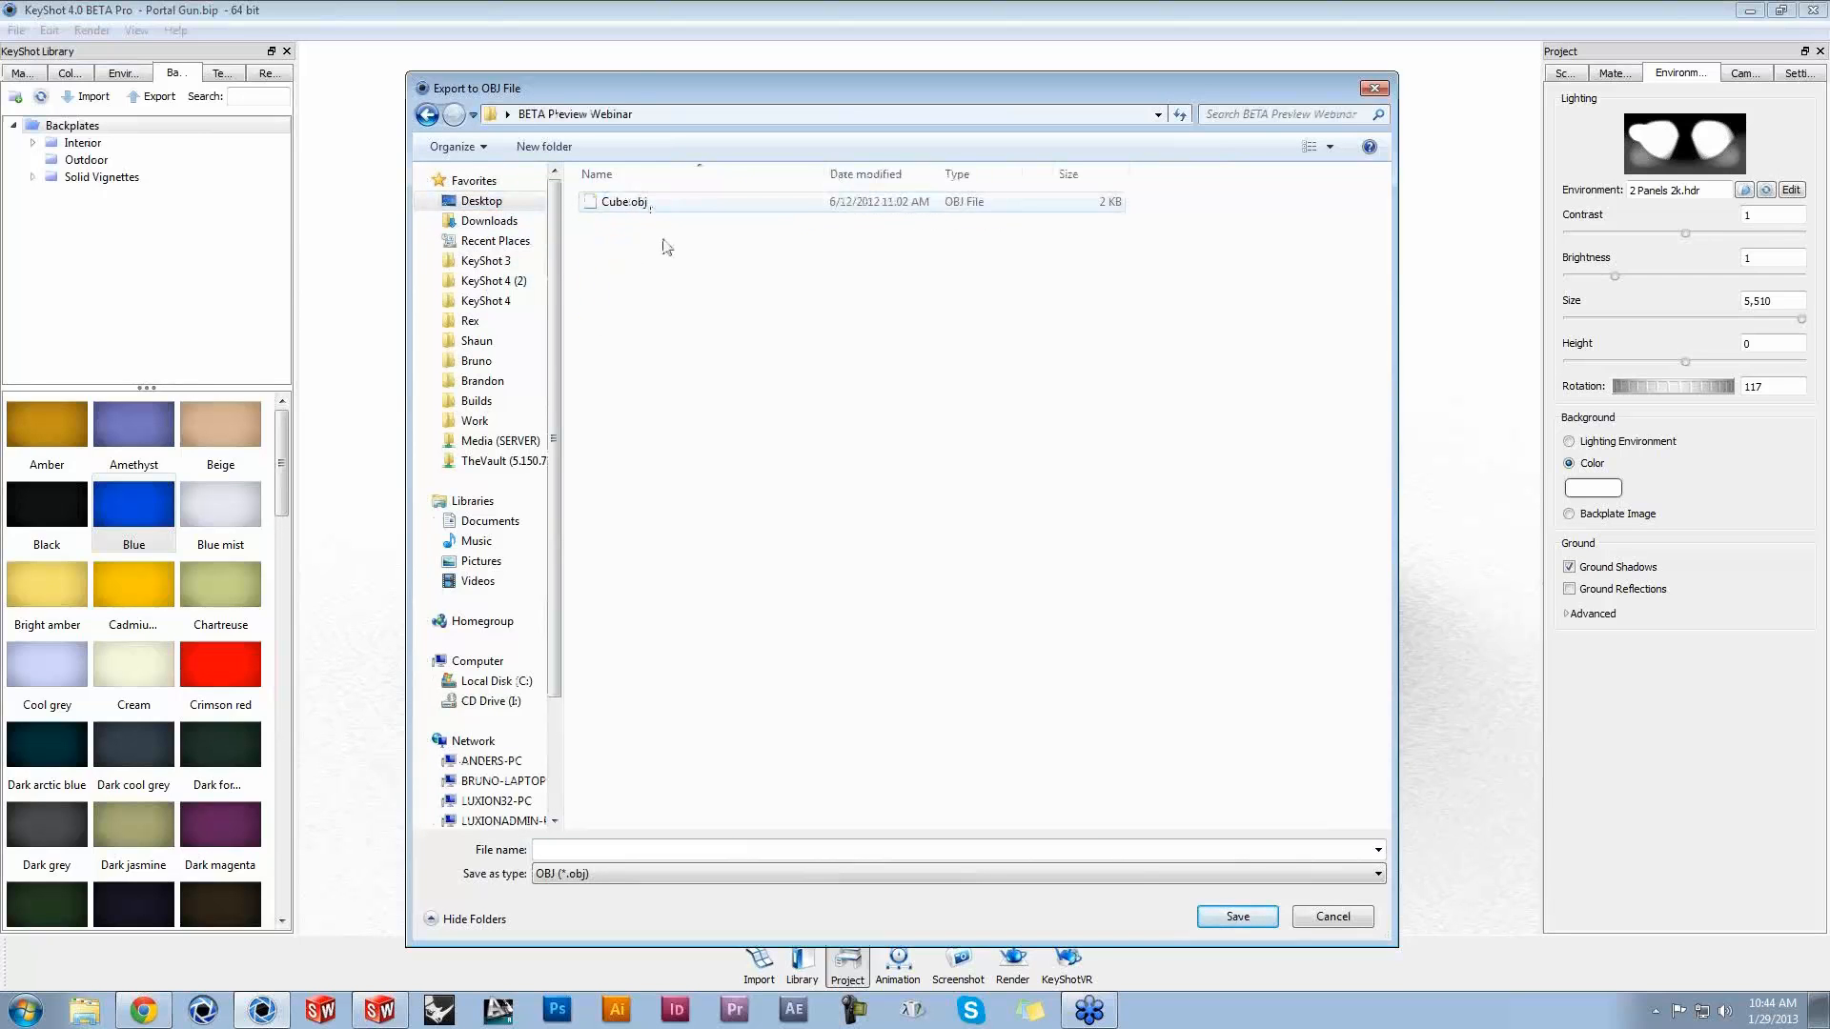
{"action": "left_click", "coordinate": [652, 853]}
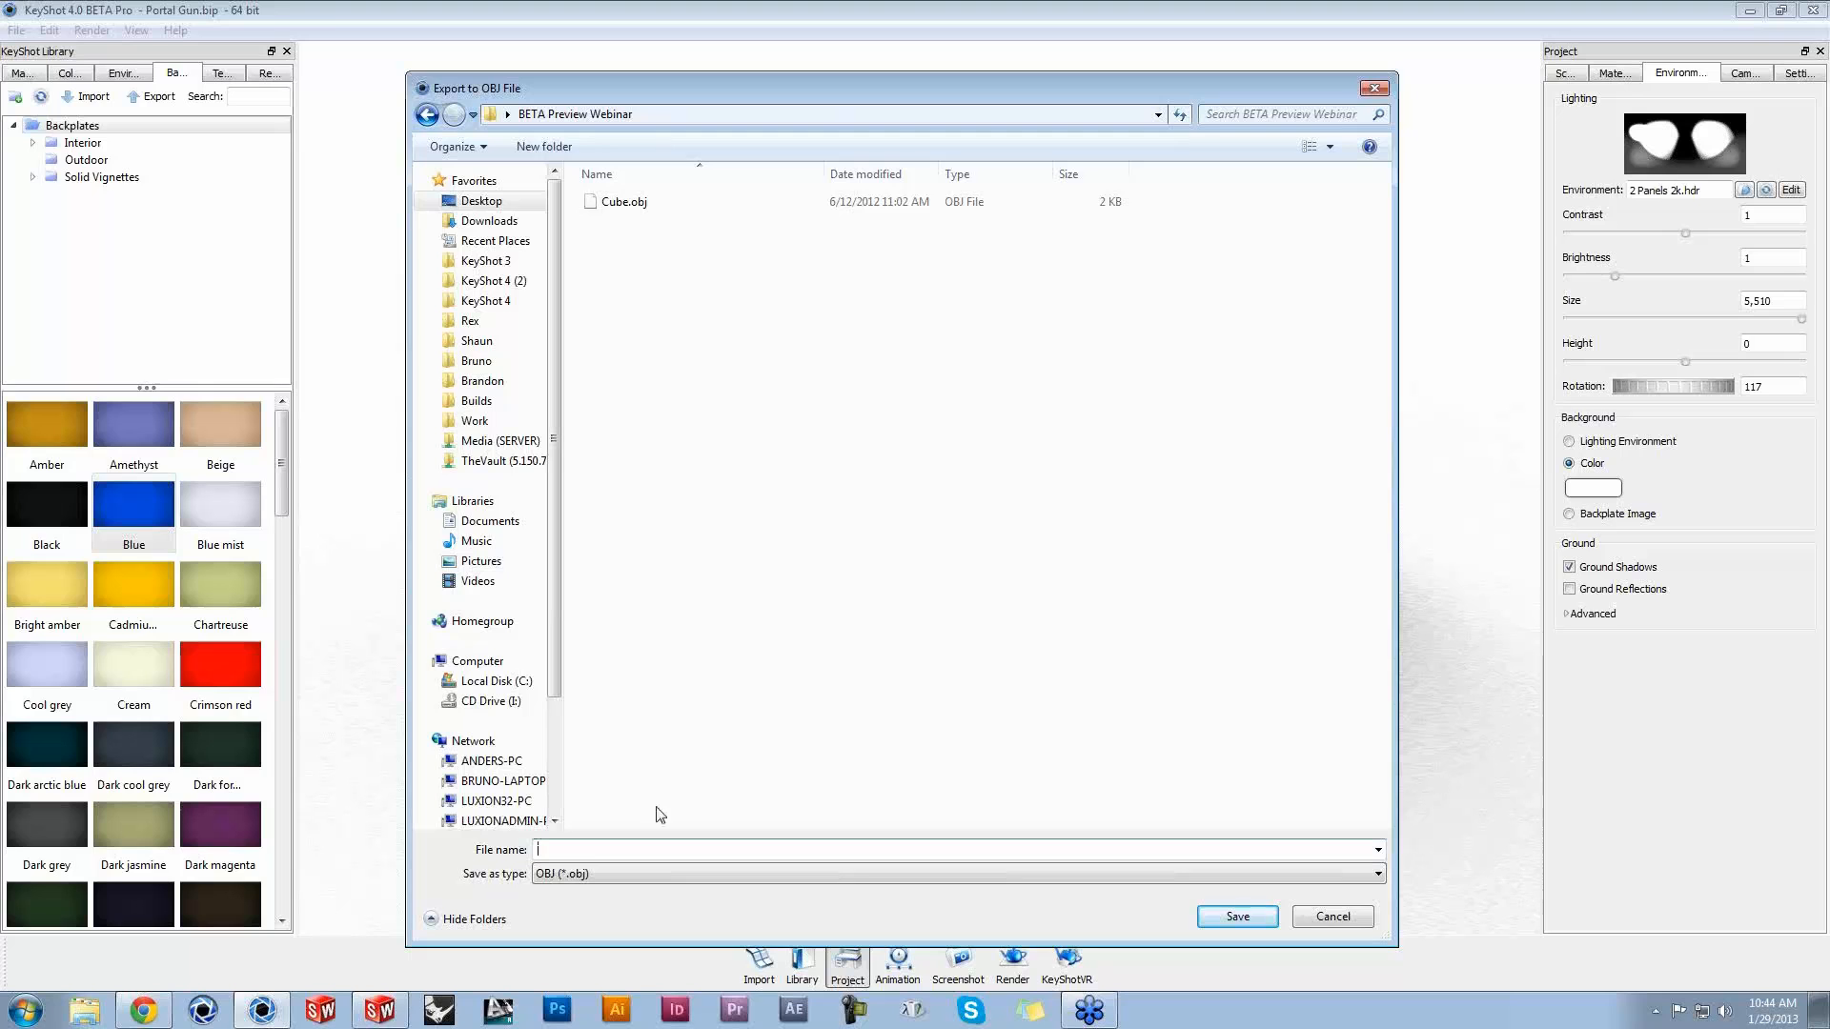
{"action": "type", "text": "Portal Gun"}
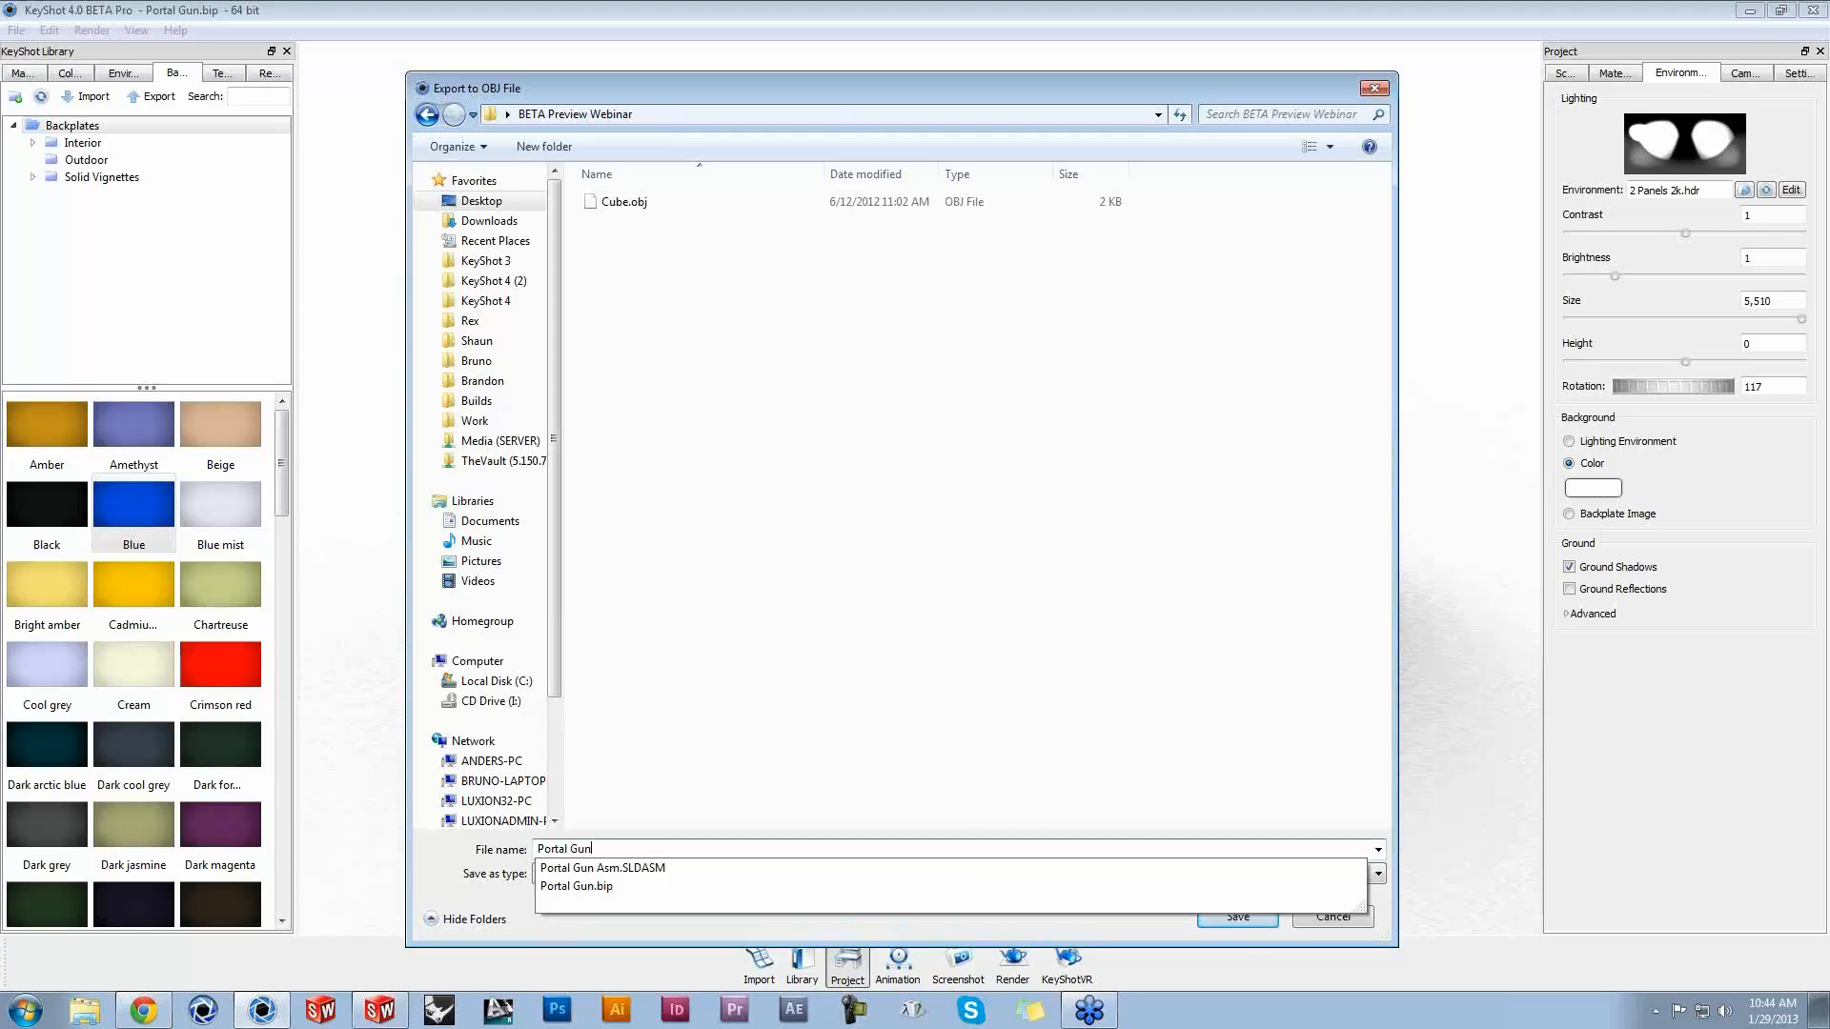
{"action": "key", "text": "Return"}
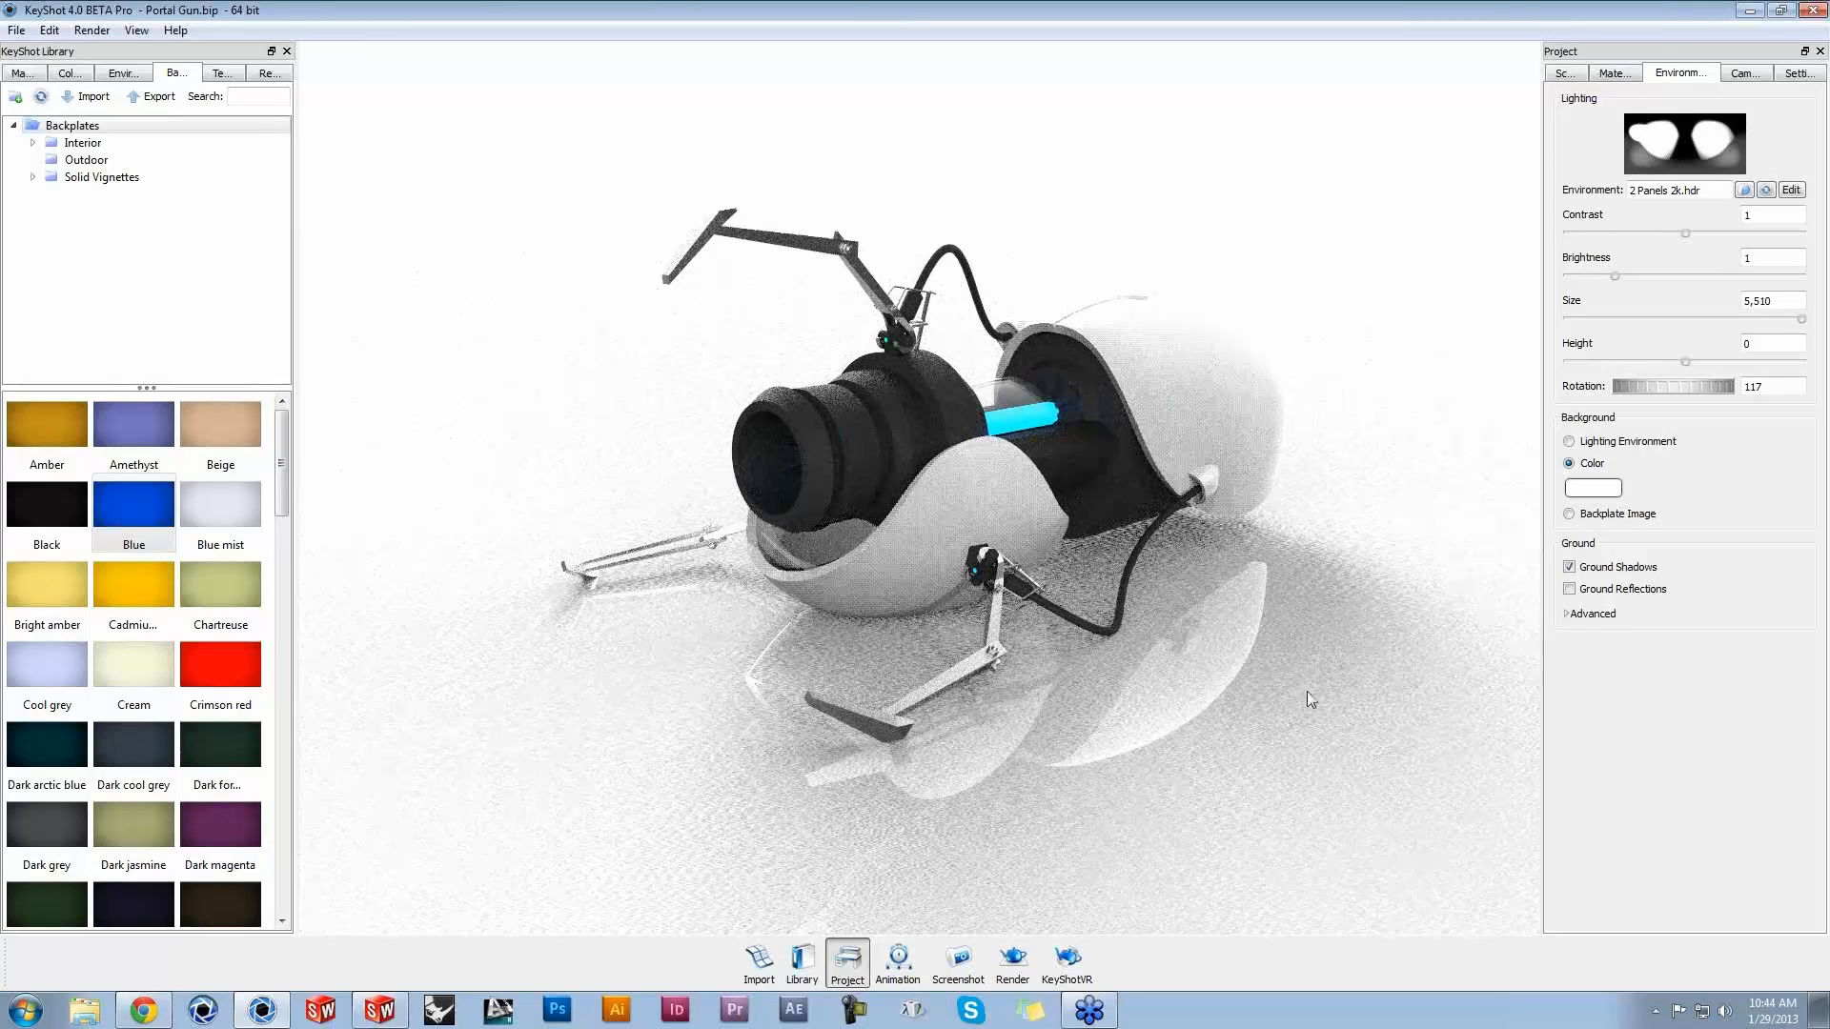
Step: Preview the Tumble mode in the KeyShotVR Wizard, view the rotation center options, and close the wizard
{"action": "left_click", "coordinate": [1068, 961]}
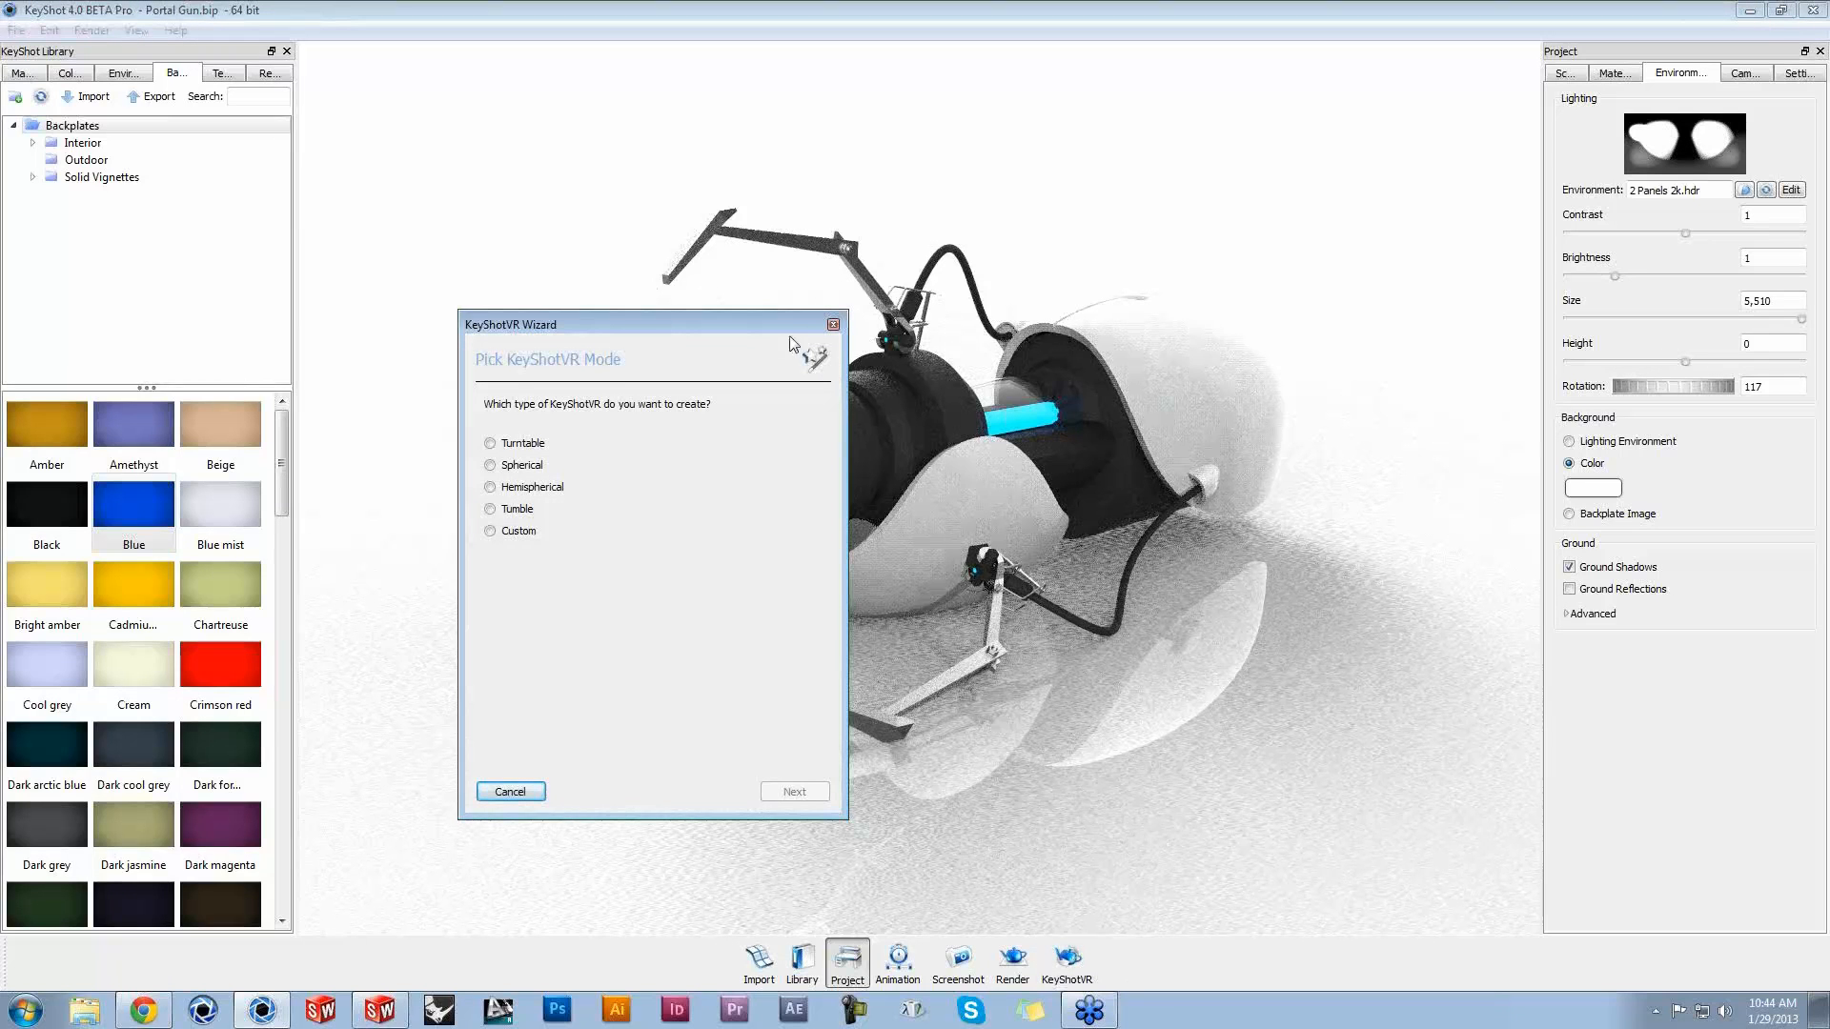
{"action": "left_click_drag", "start_coordinate": [786, 329], "coordinate": [1423, 324]}
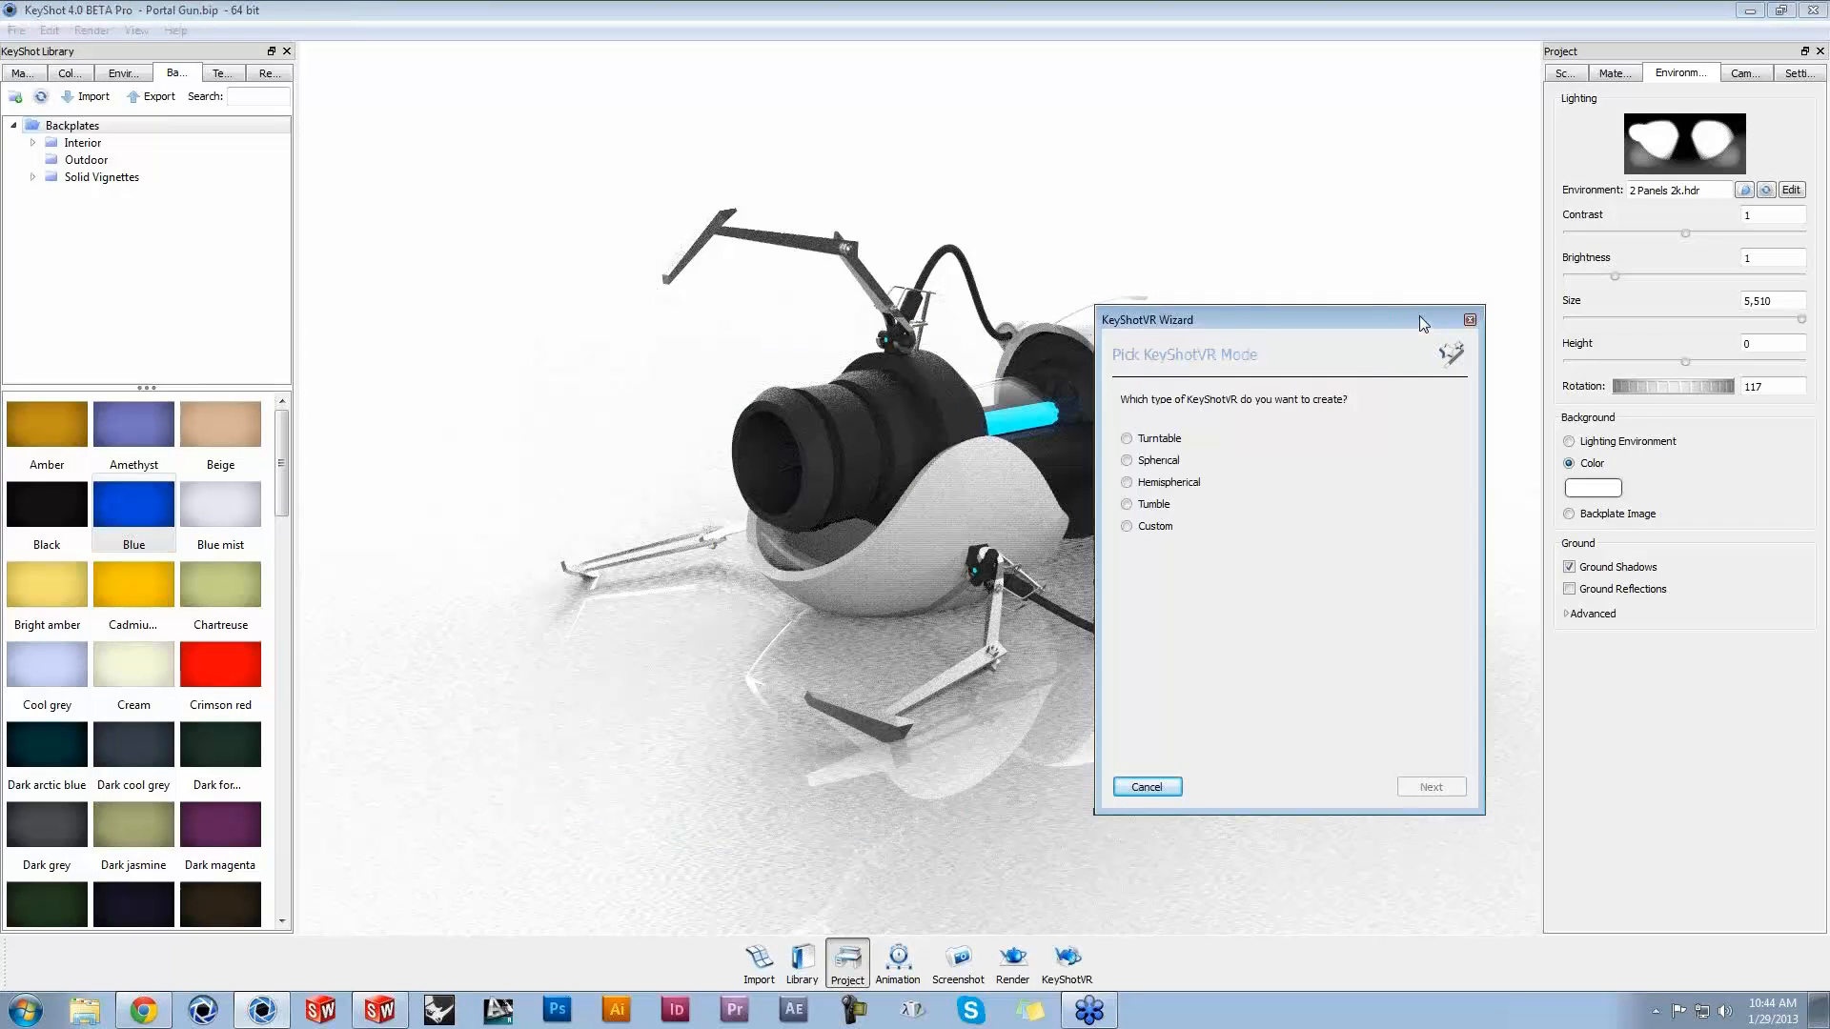
{"action": "left_click", "coordinate": [1159, 506]}
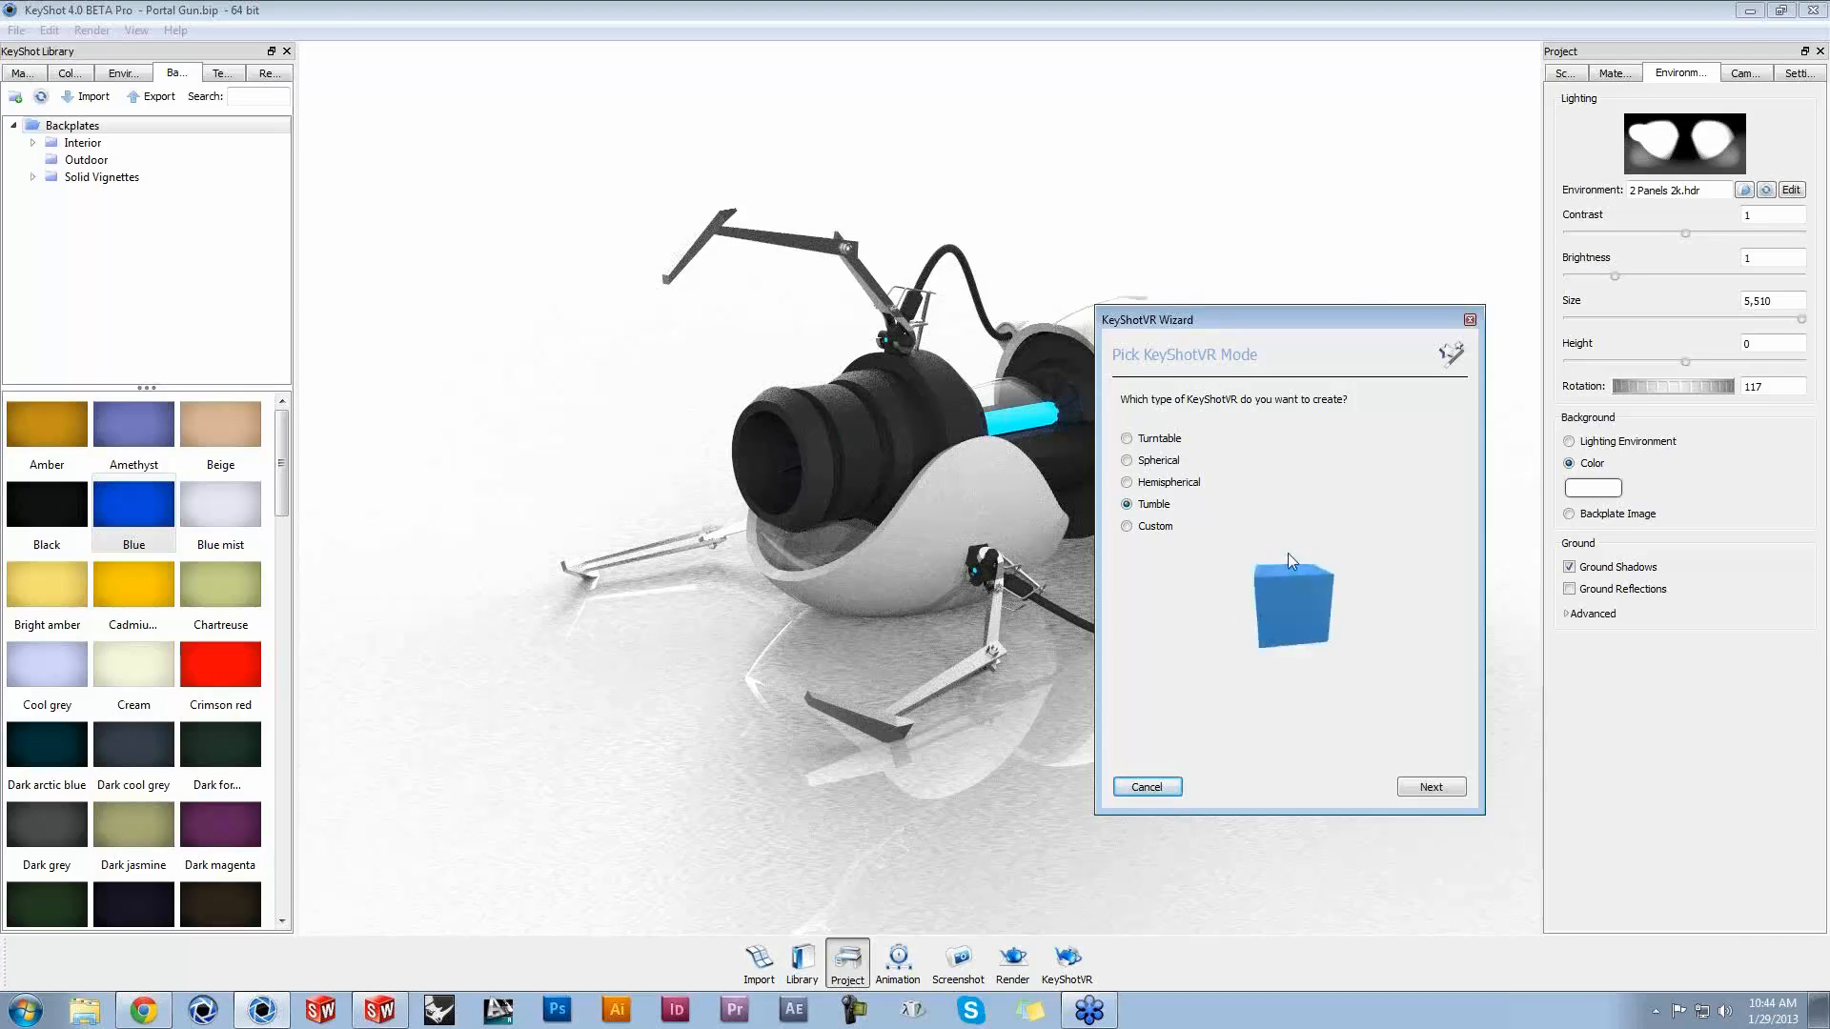
{"action": "left_click", "coordinate": [1433, 788]}
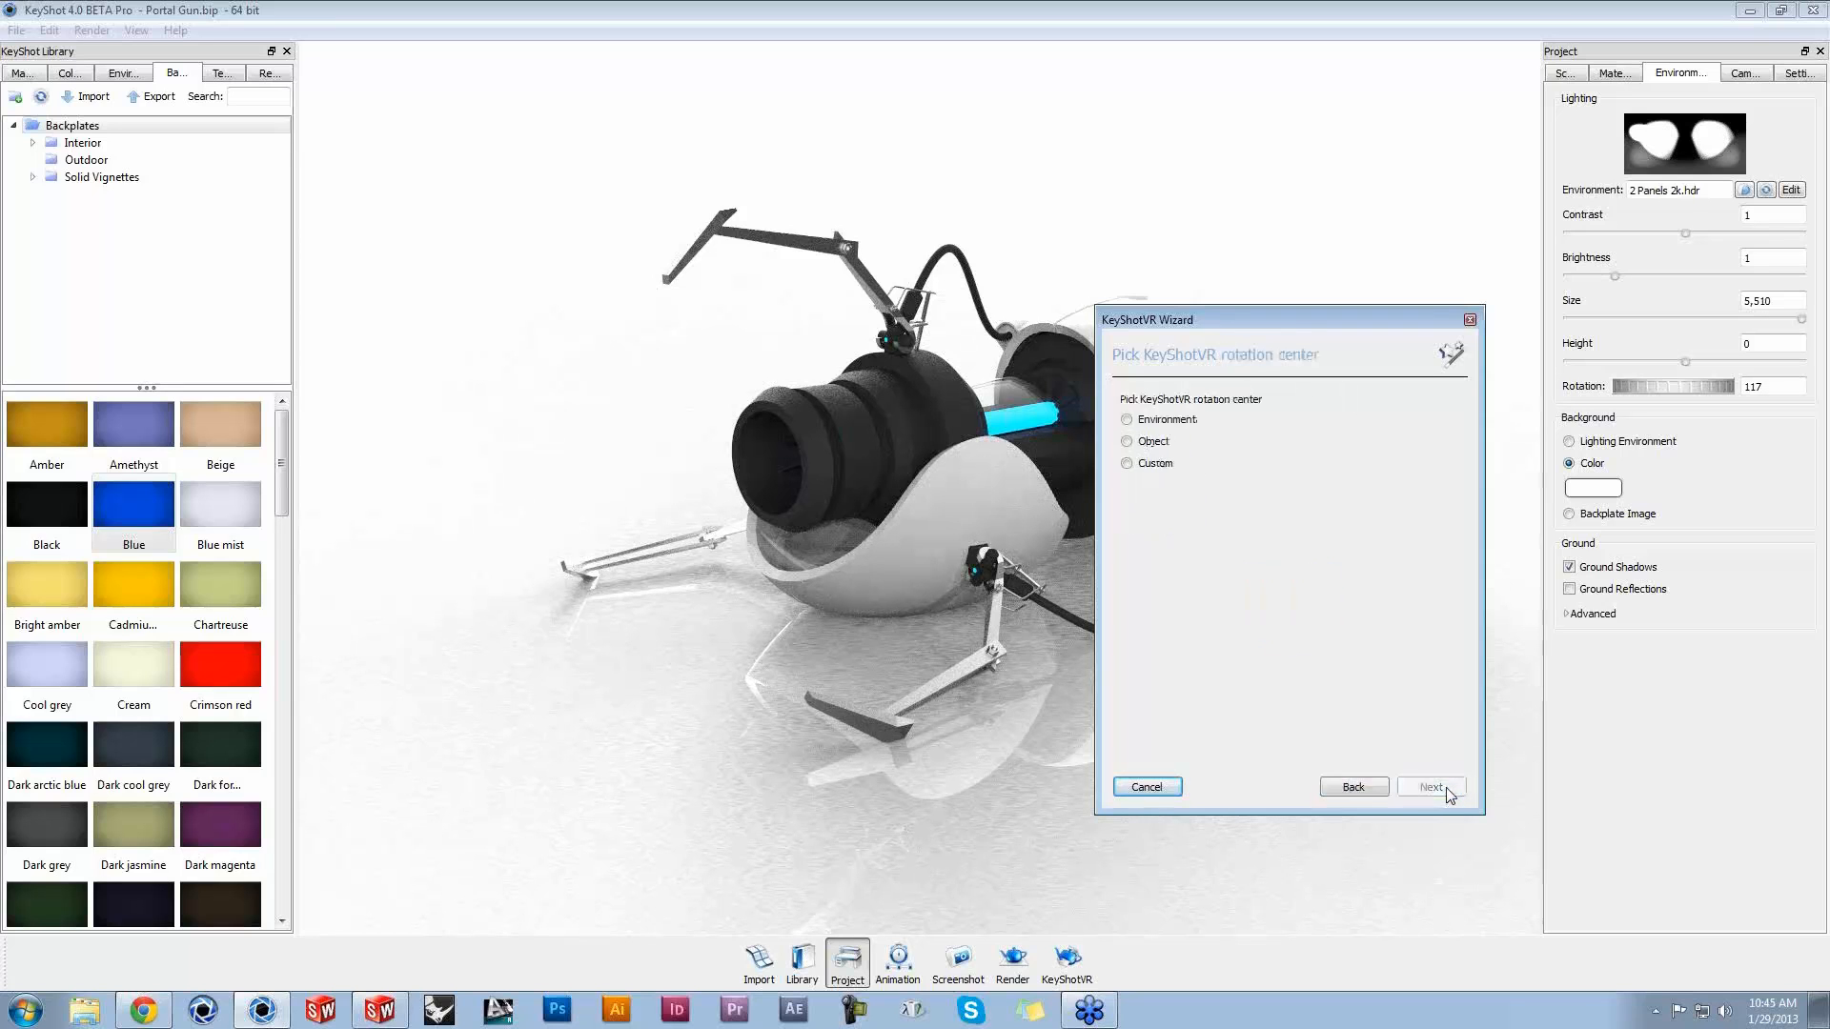
{"action": "left_click", "coordinate": [1470, 321]}
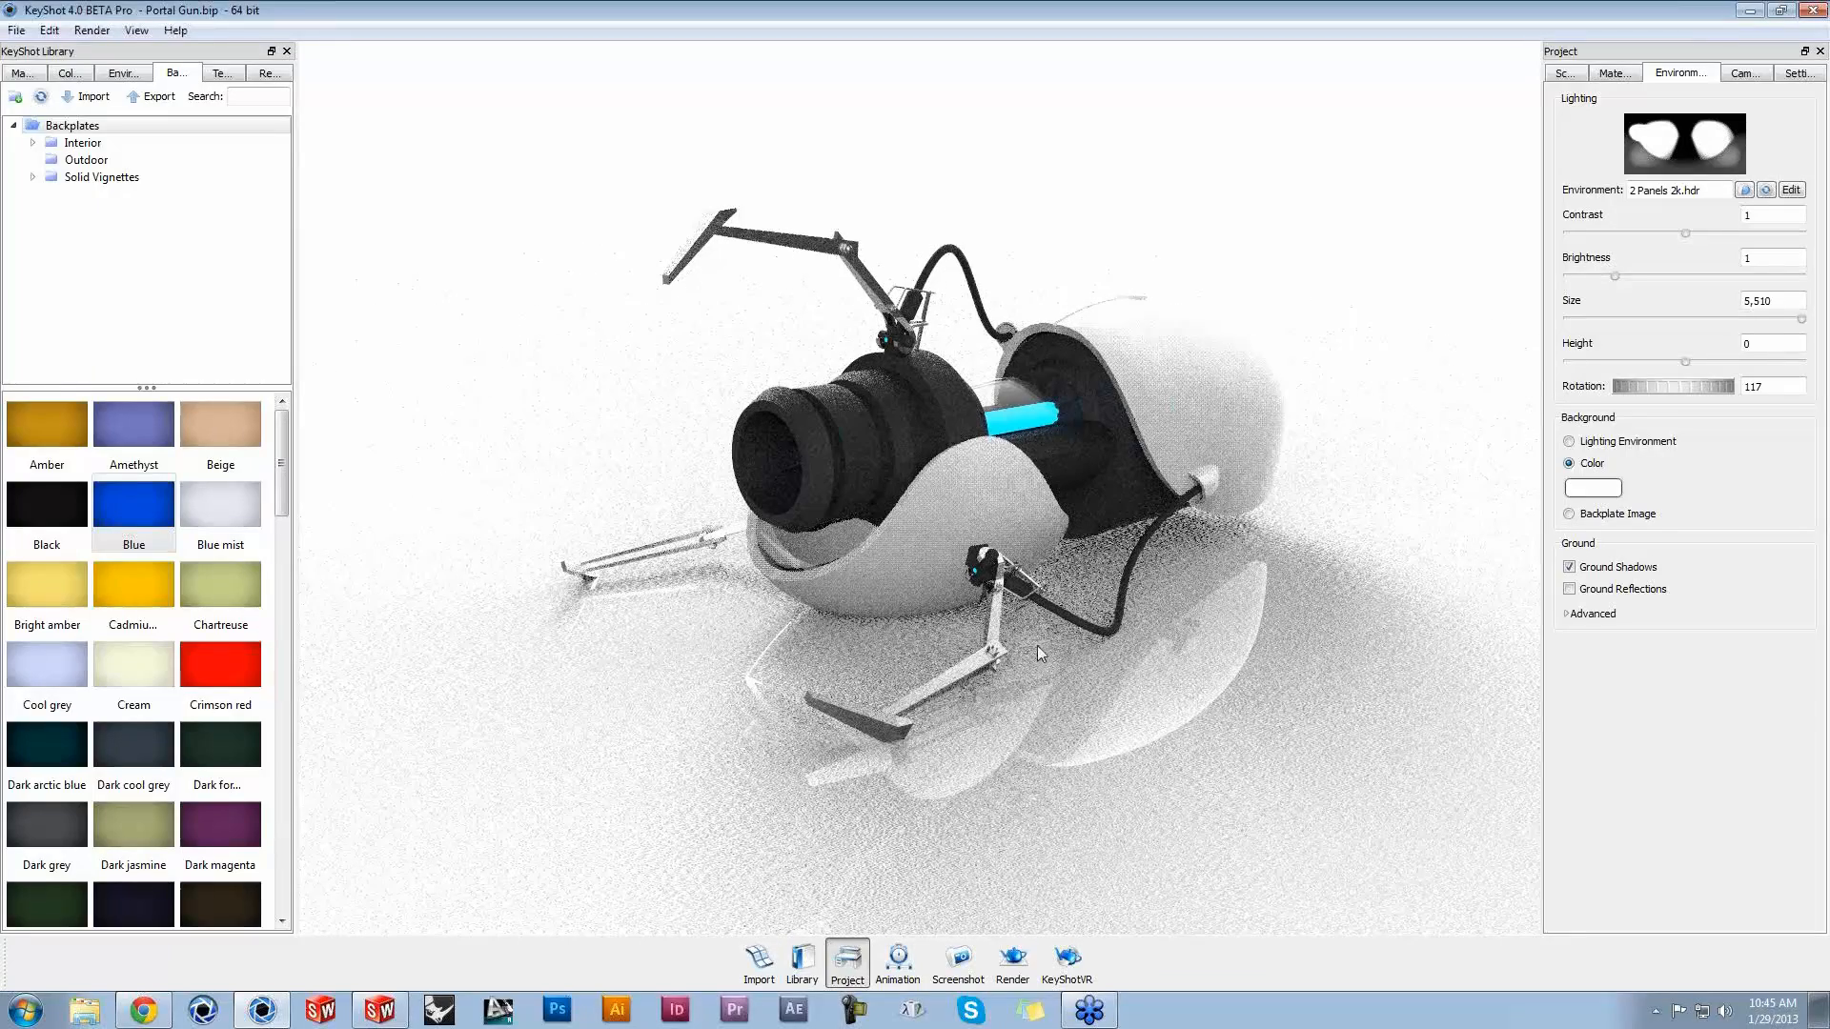
Step: Try enabling Stereoscopic Mode in the advanced preferences, then discard the preference changes
{"action": "left_click", "coordinate": [50, 31]}
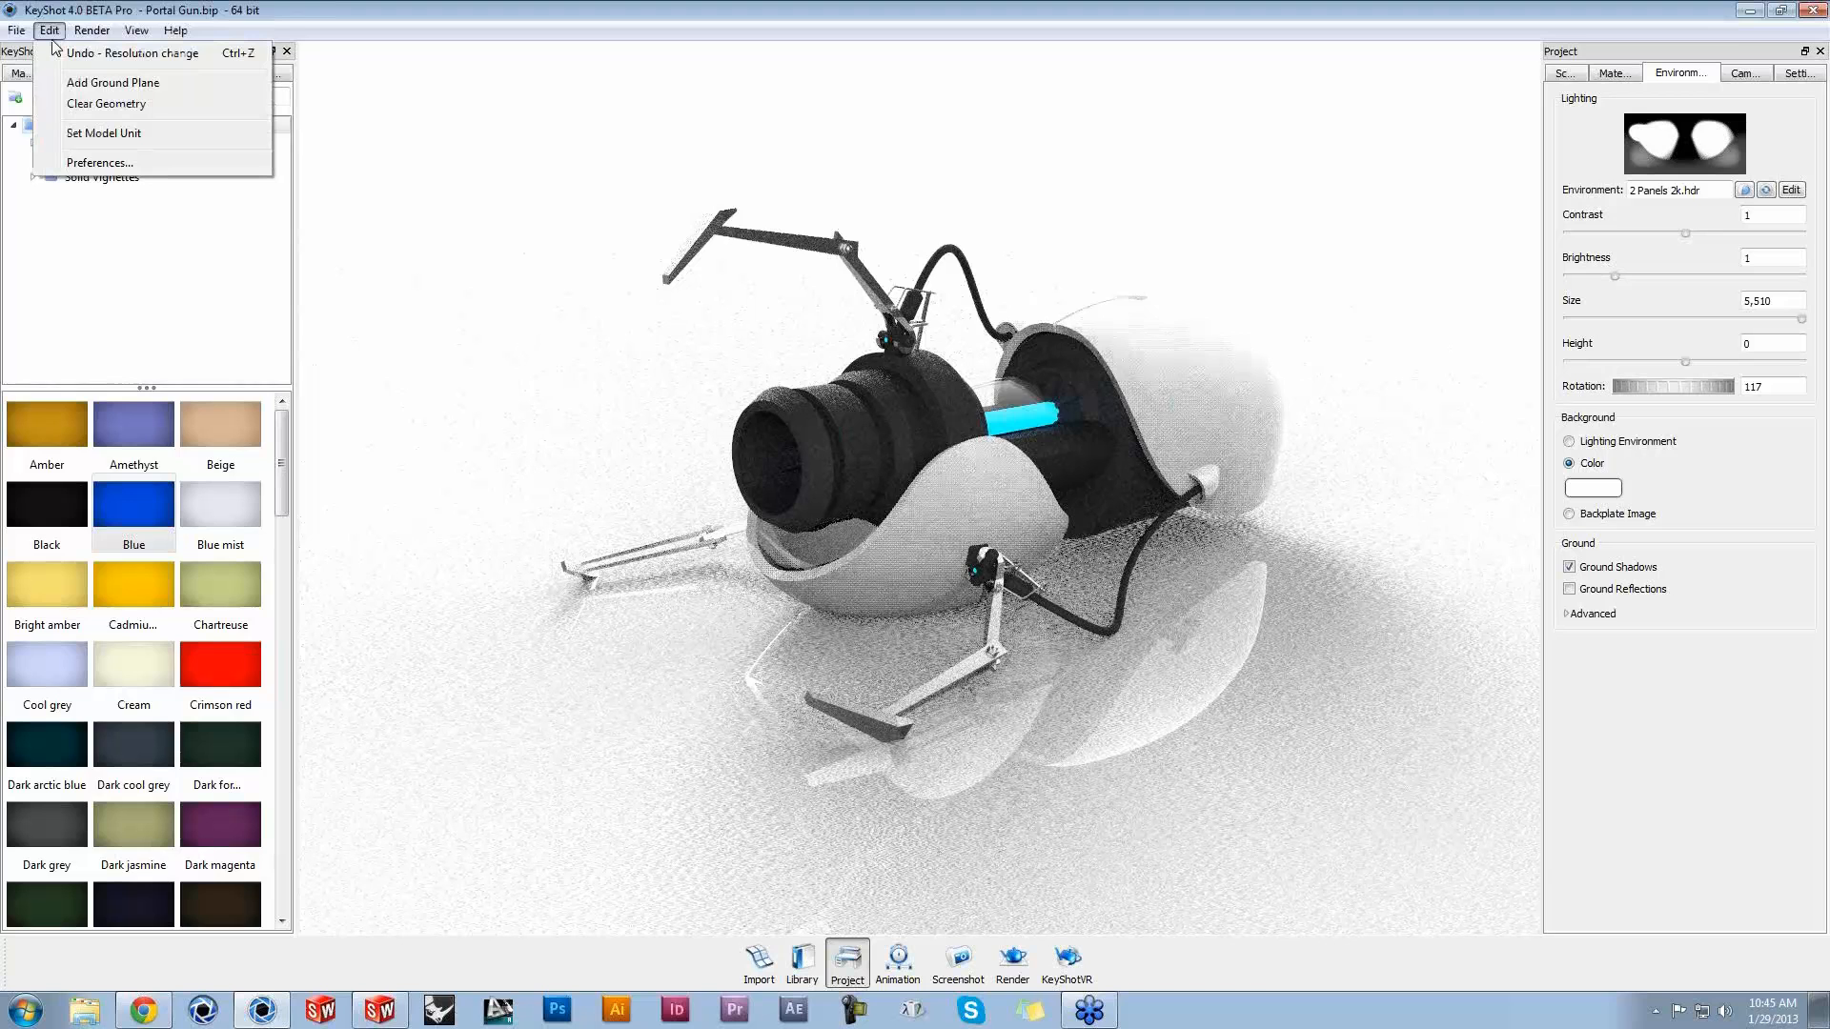
{"action": "left_click", "coordinate": [103, 163]}
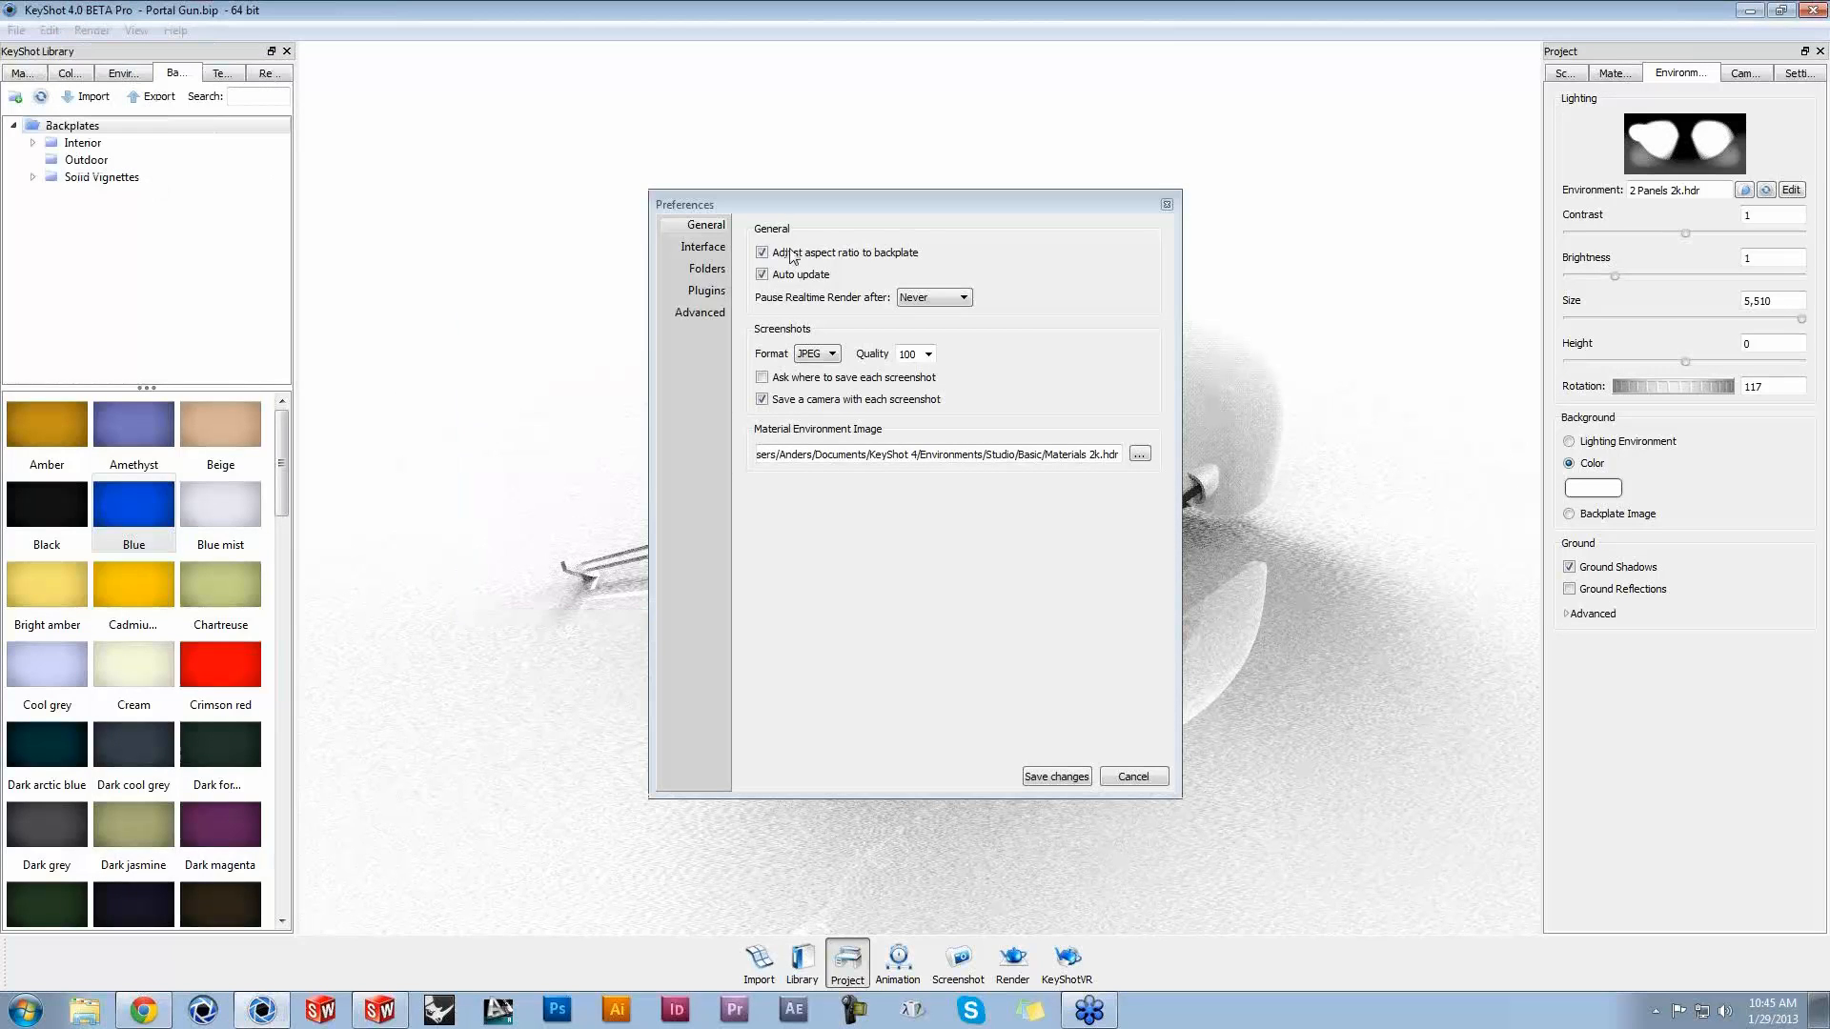
{"action": "left_click", "coordinate": [716, 316]}
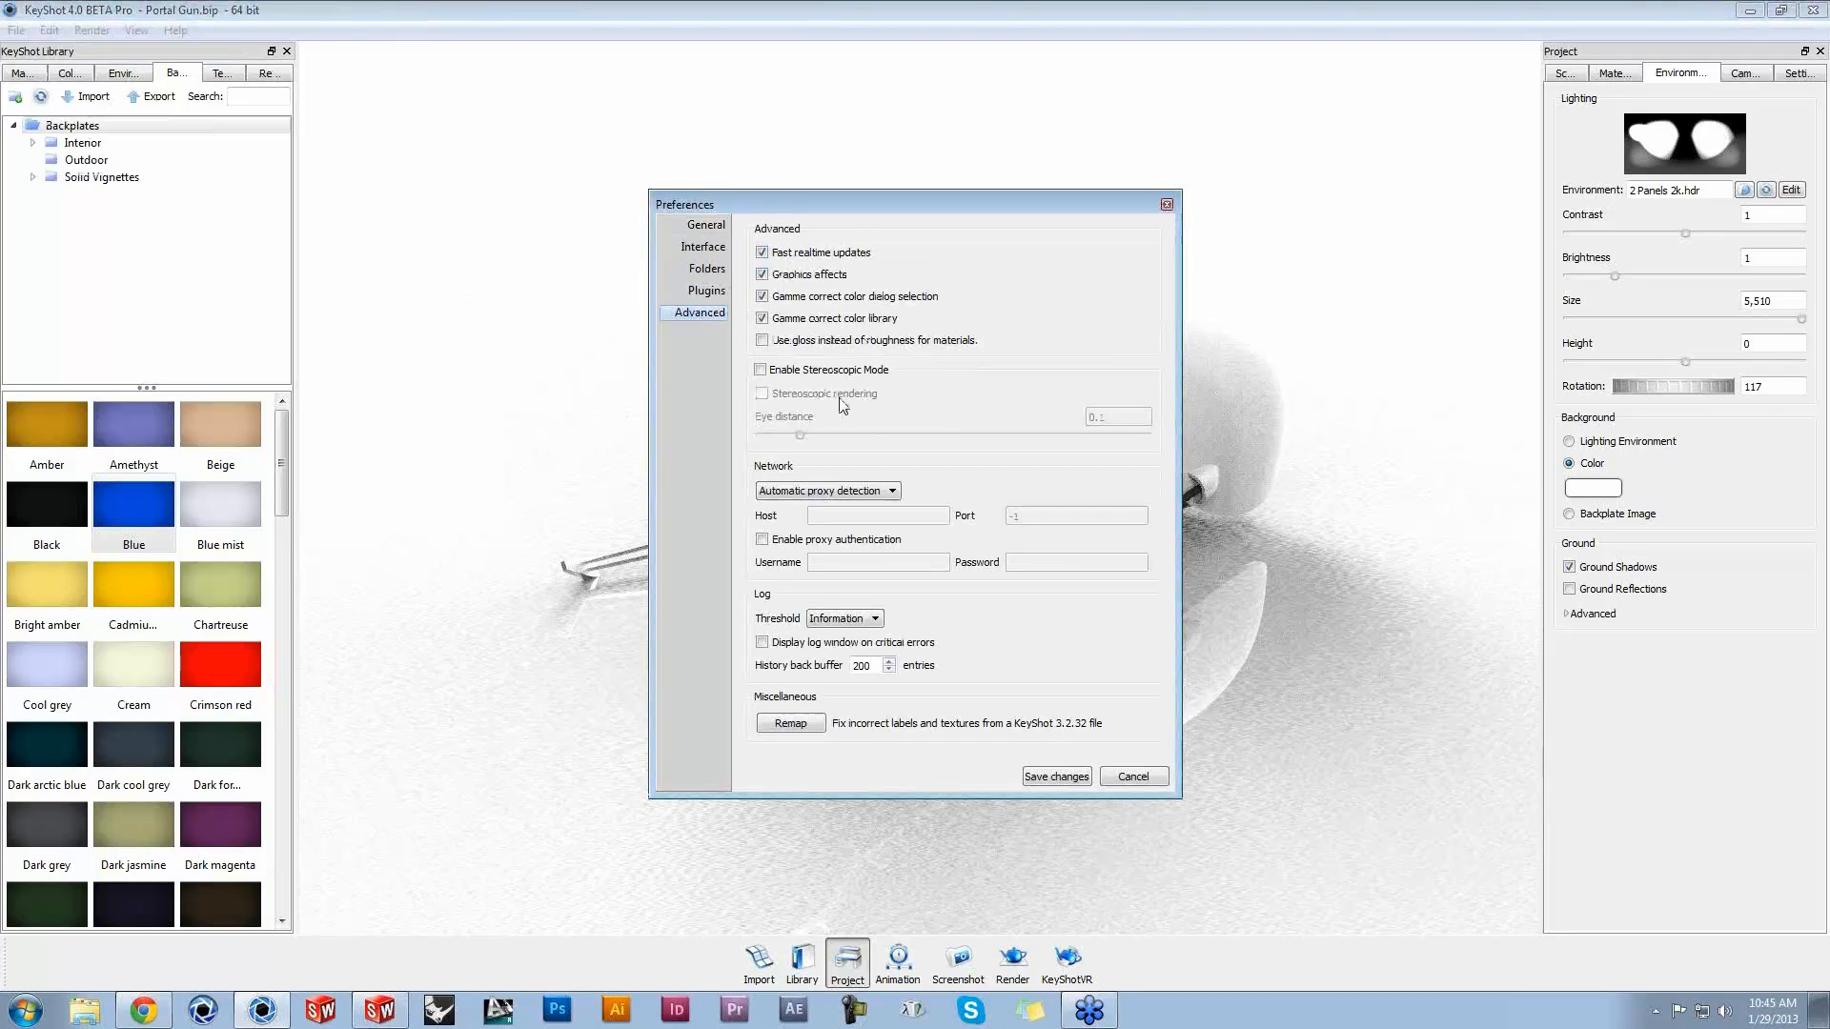
{"action": "left_click", "coordinate": [760, 370]}
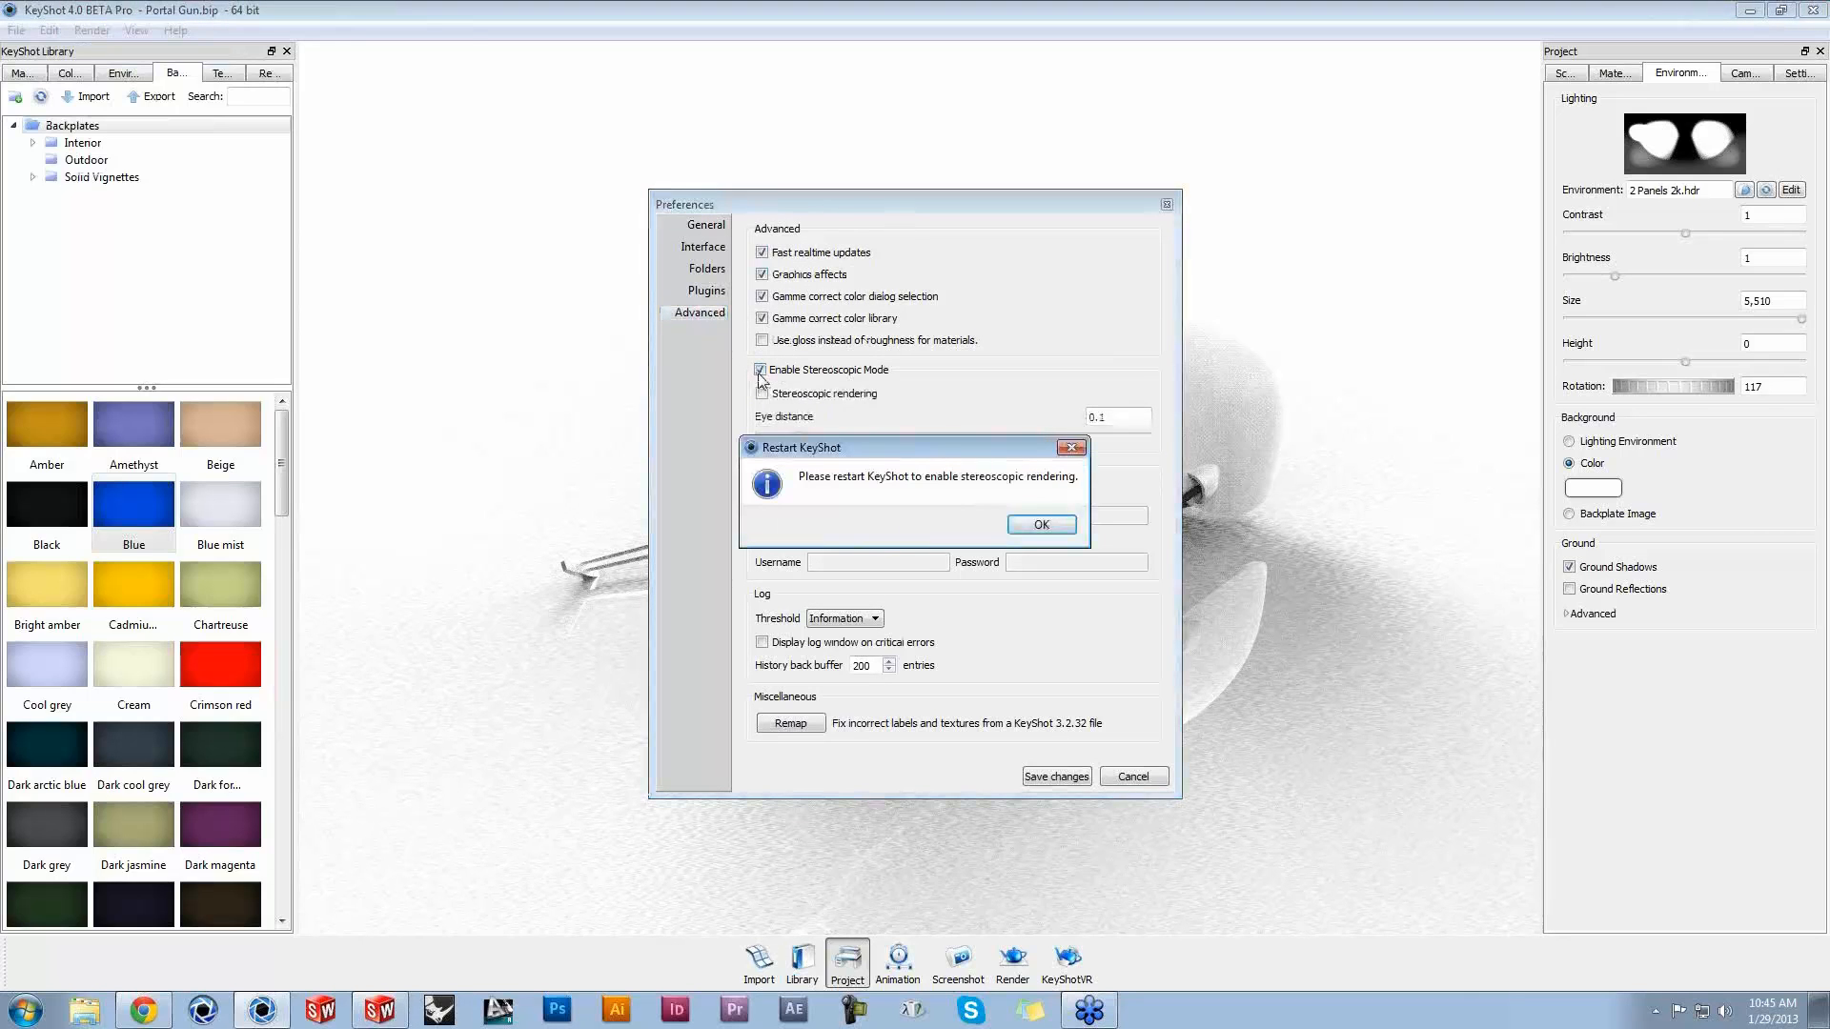
{"action": "left_click", "coordinate": [1042, 526]}
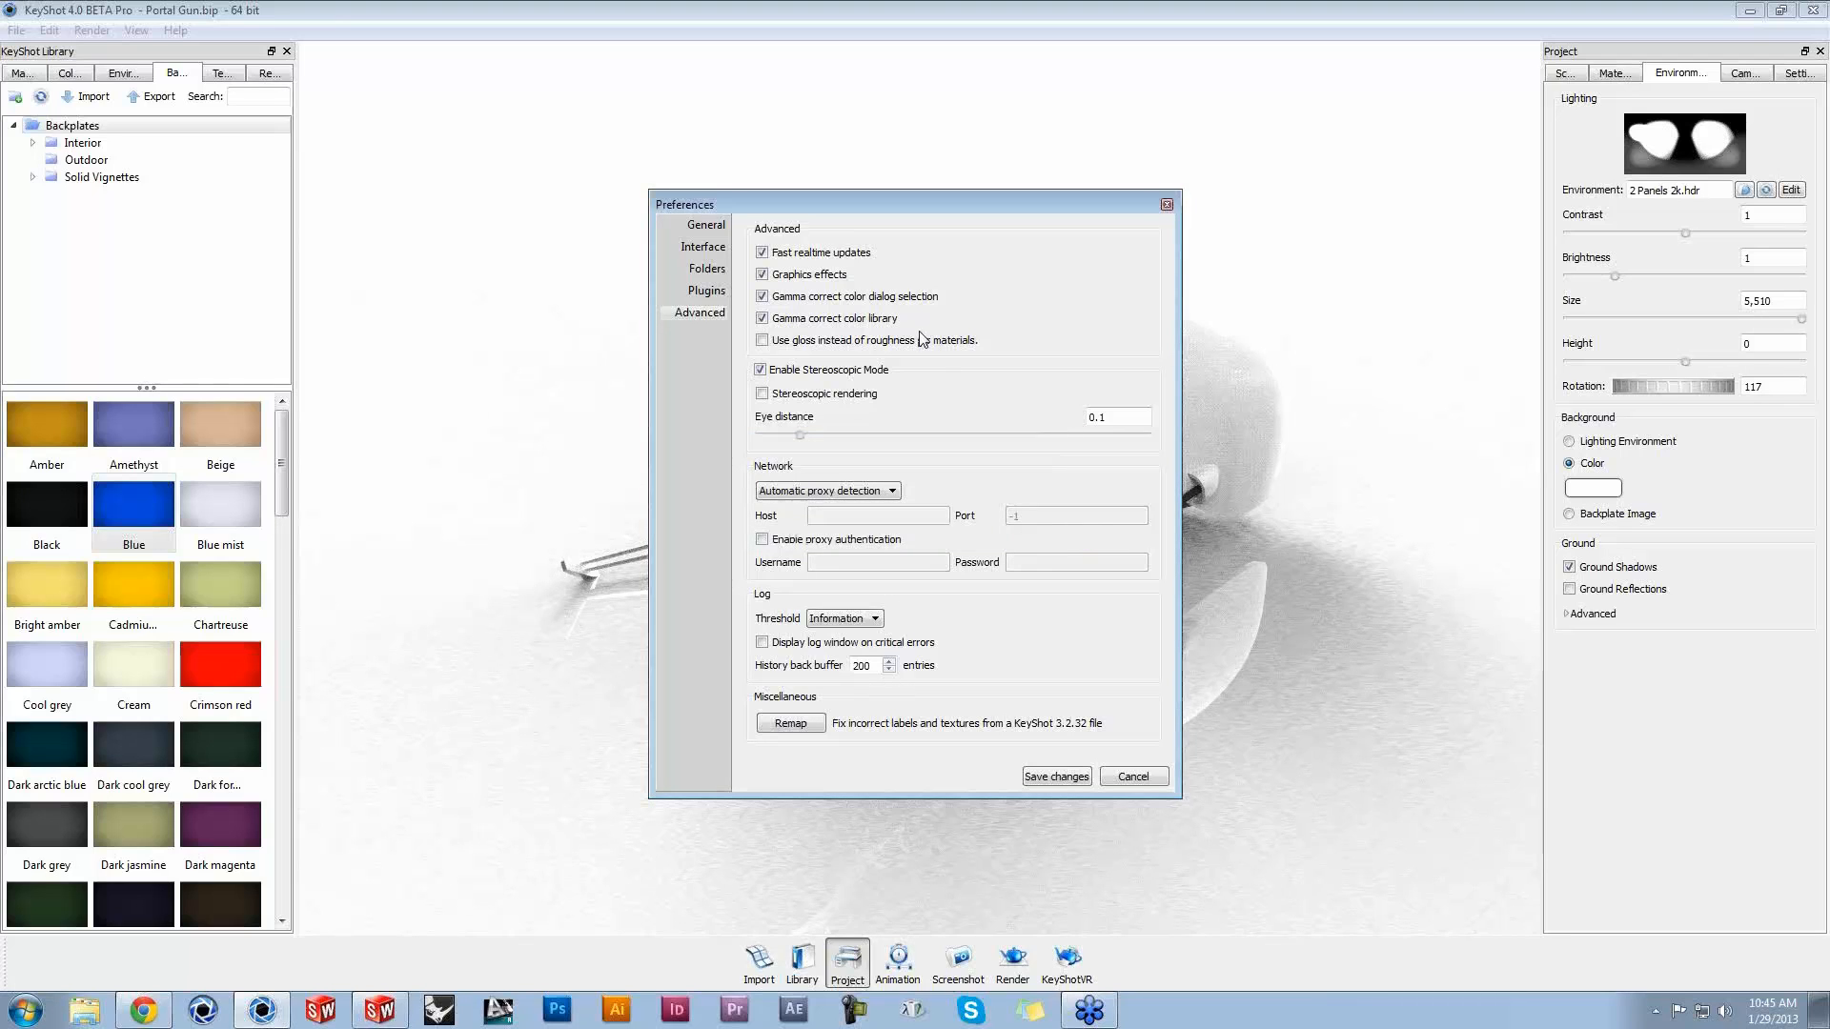
{"action": "left_click", "coordinate": [1132, 777]}
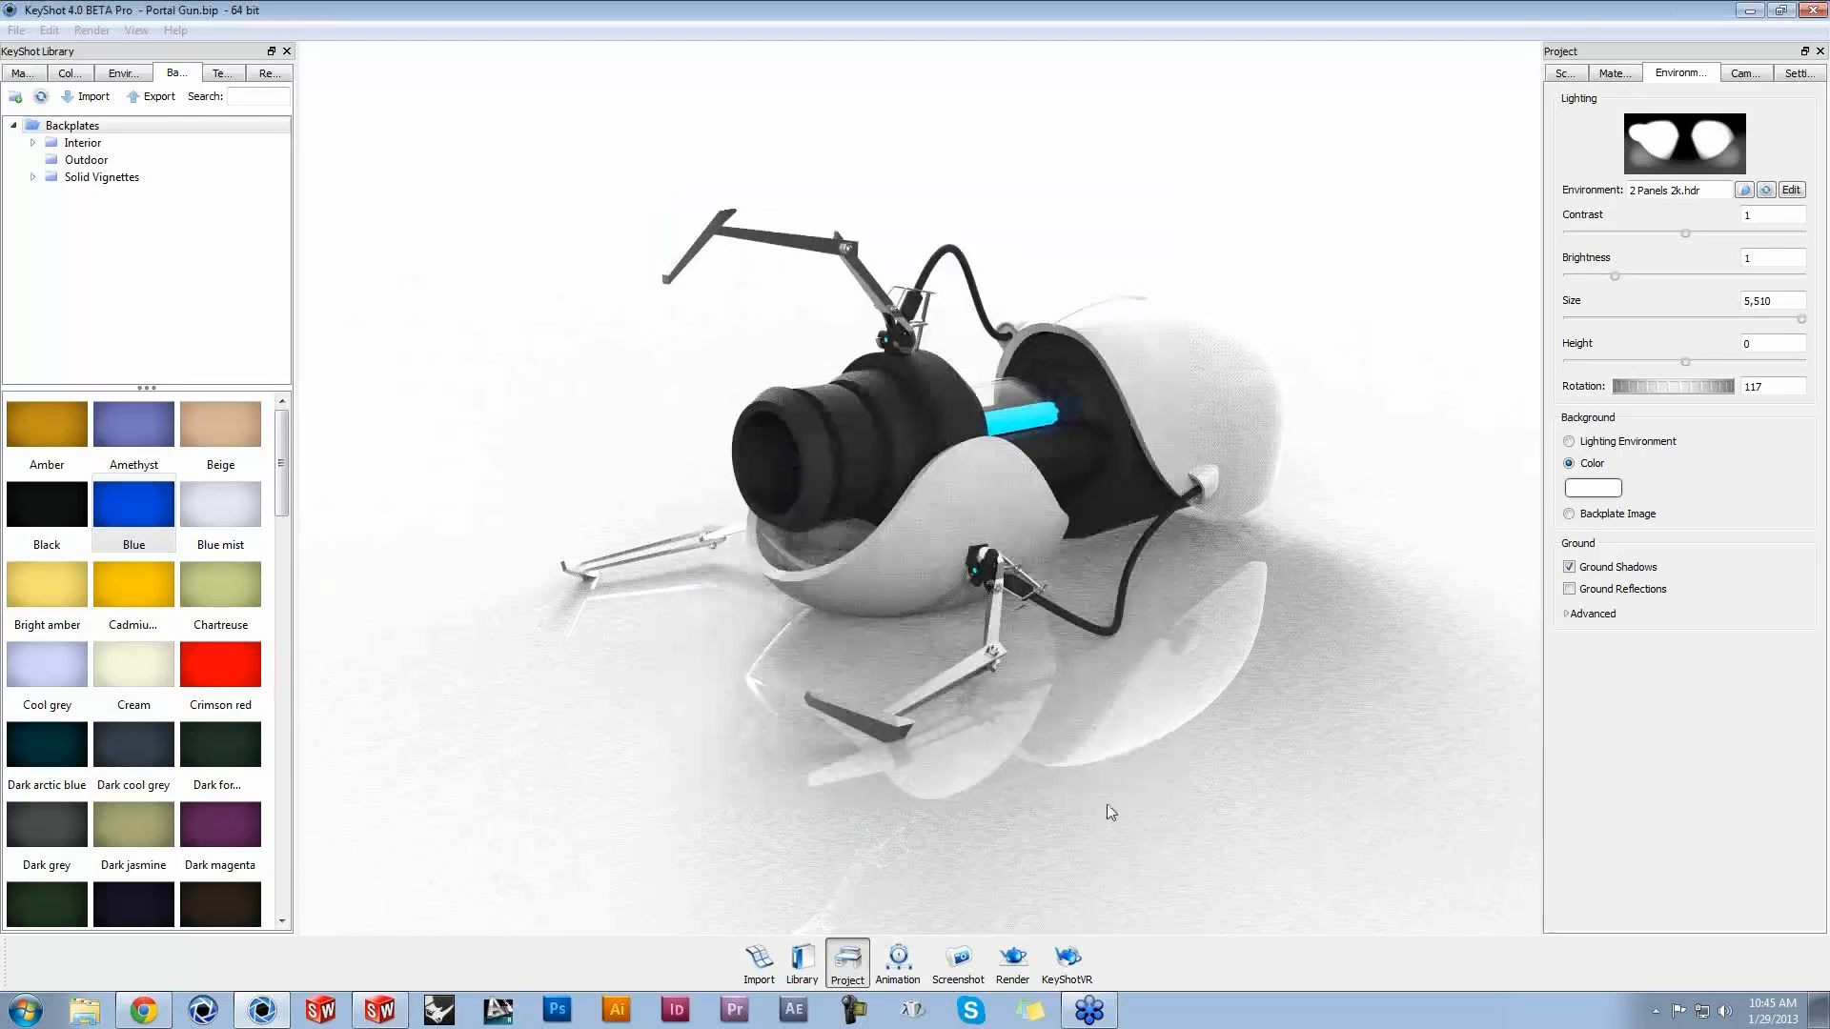
Step: Restore the maximized KeyShot window to a smaller floating window over the desktop
{"action": "left_click", "coordinate": [1749, 13]}
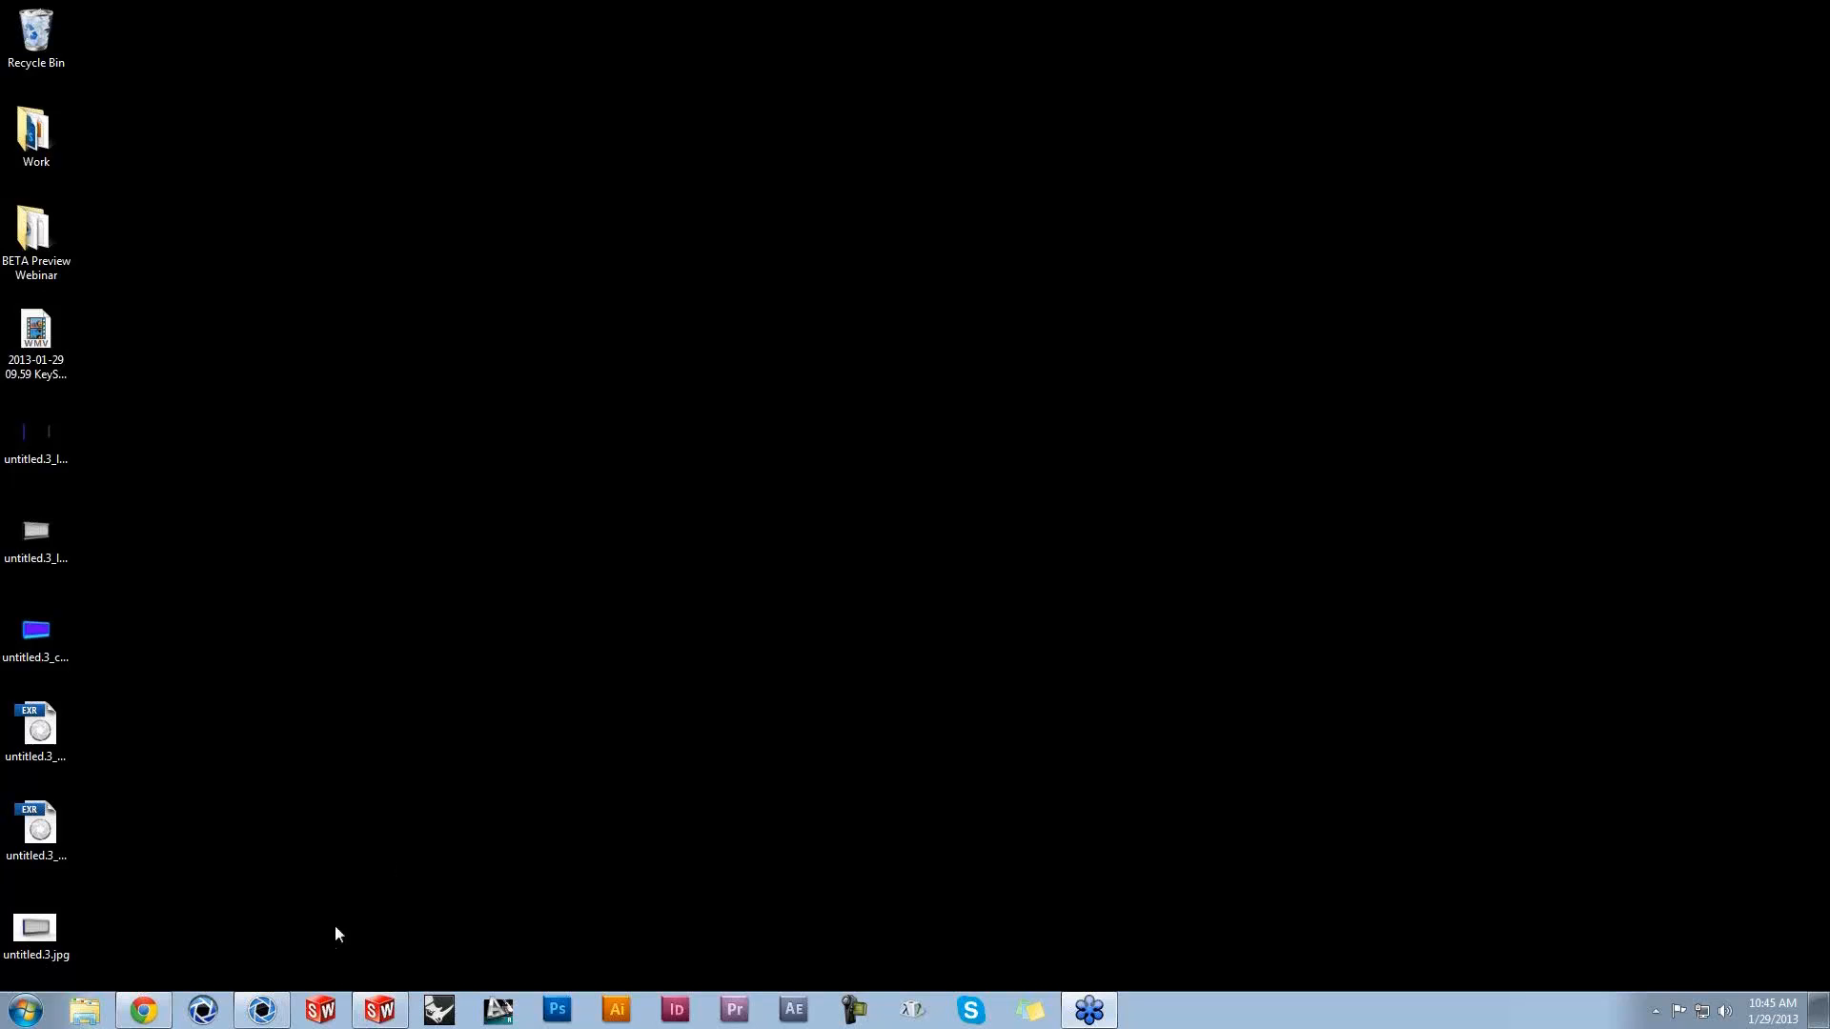
{"action": "left_click", "coordinate": [264, 1011]}
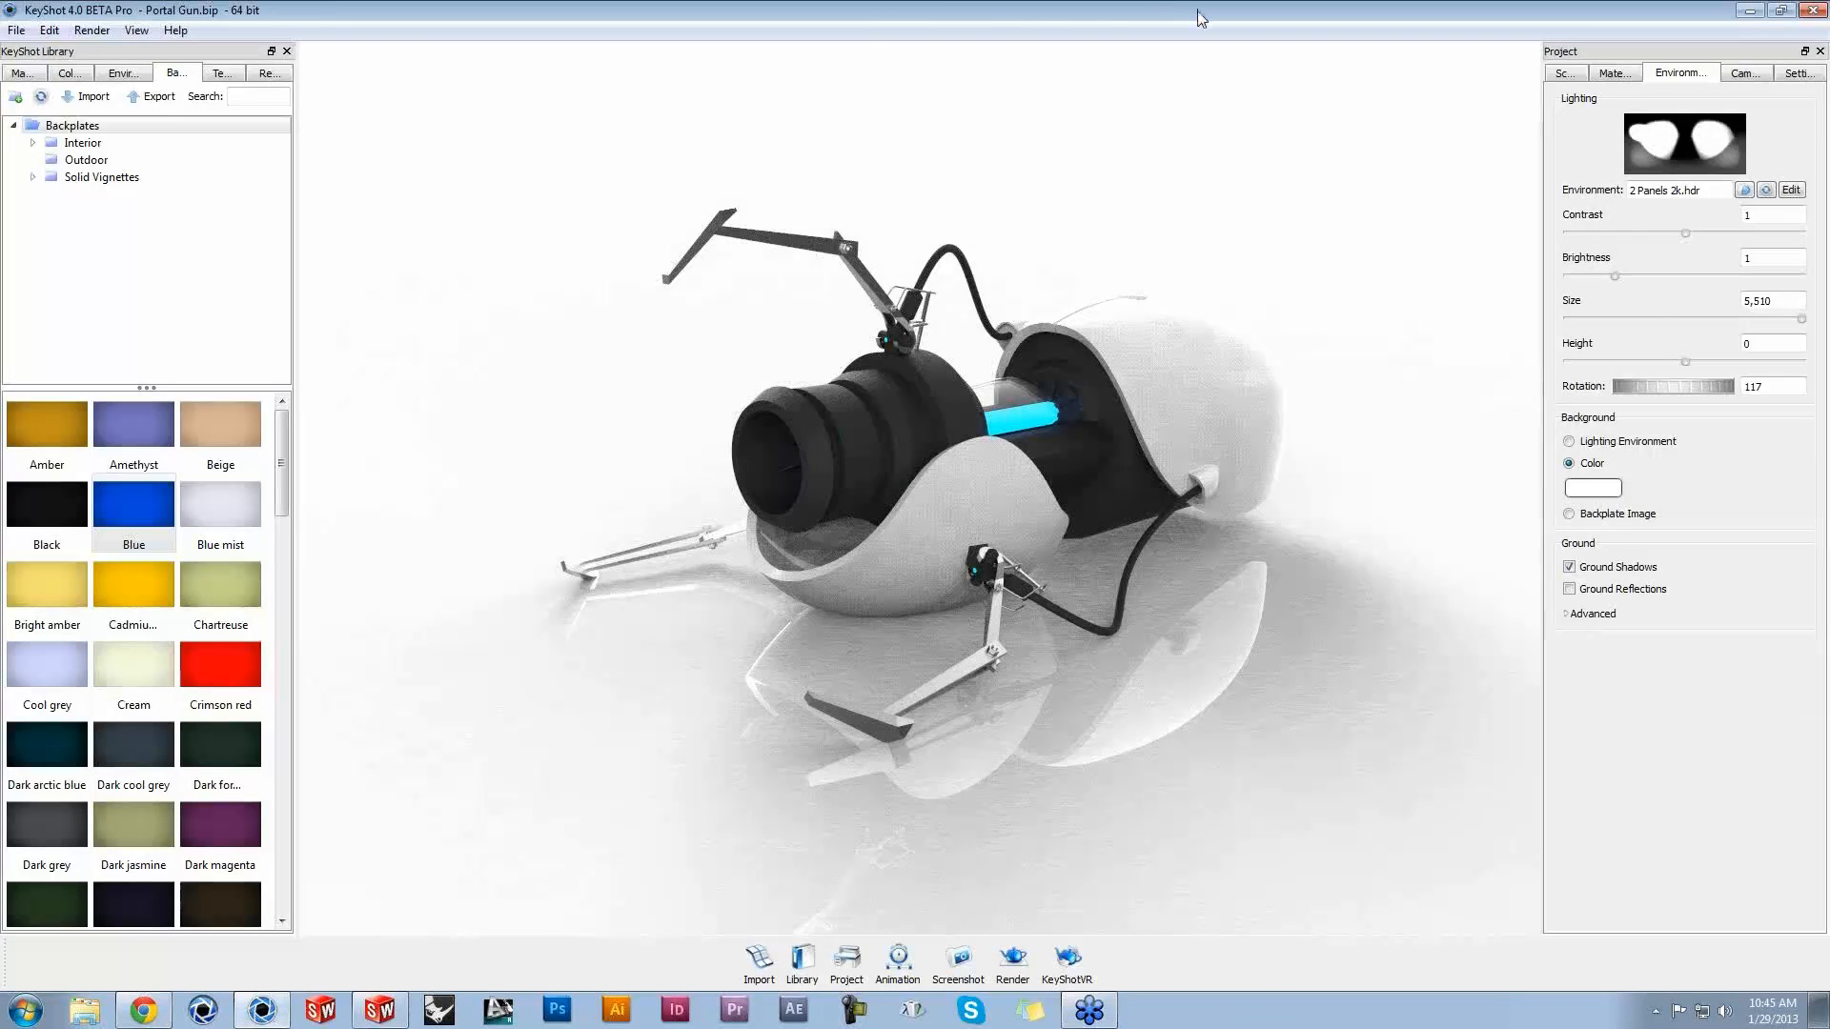
{"action": "mouse_move", "coordinate": [1198, 13]}
{"action": "left_mouse_down"}
{"action": "mouse_move", "coordinate": [905, 116]}
{"action": "mouse_move", "coordinate": [870, 91]}
{"action": "left_mouse_up"}
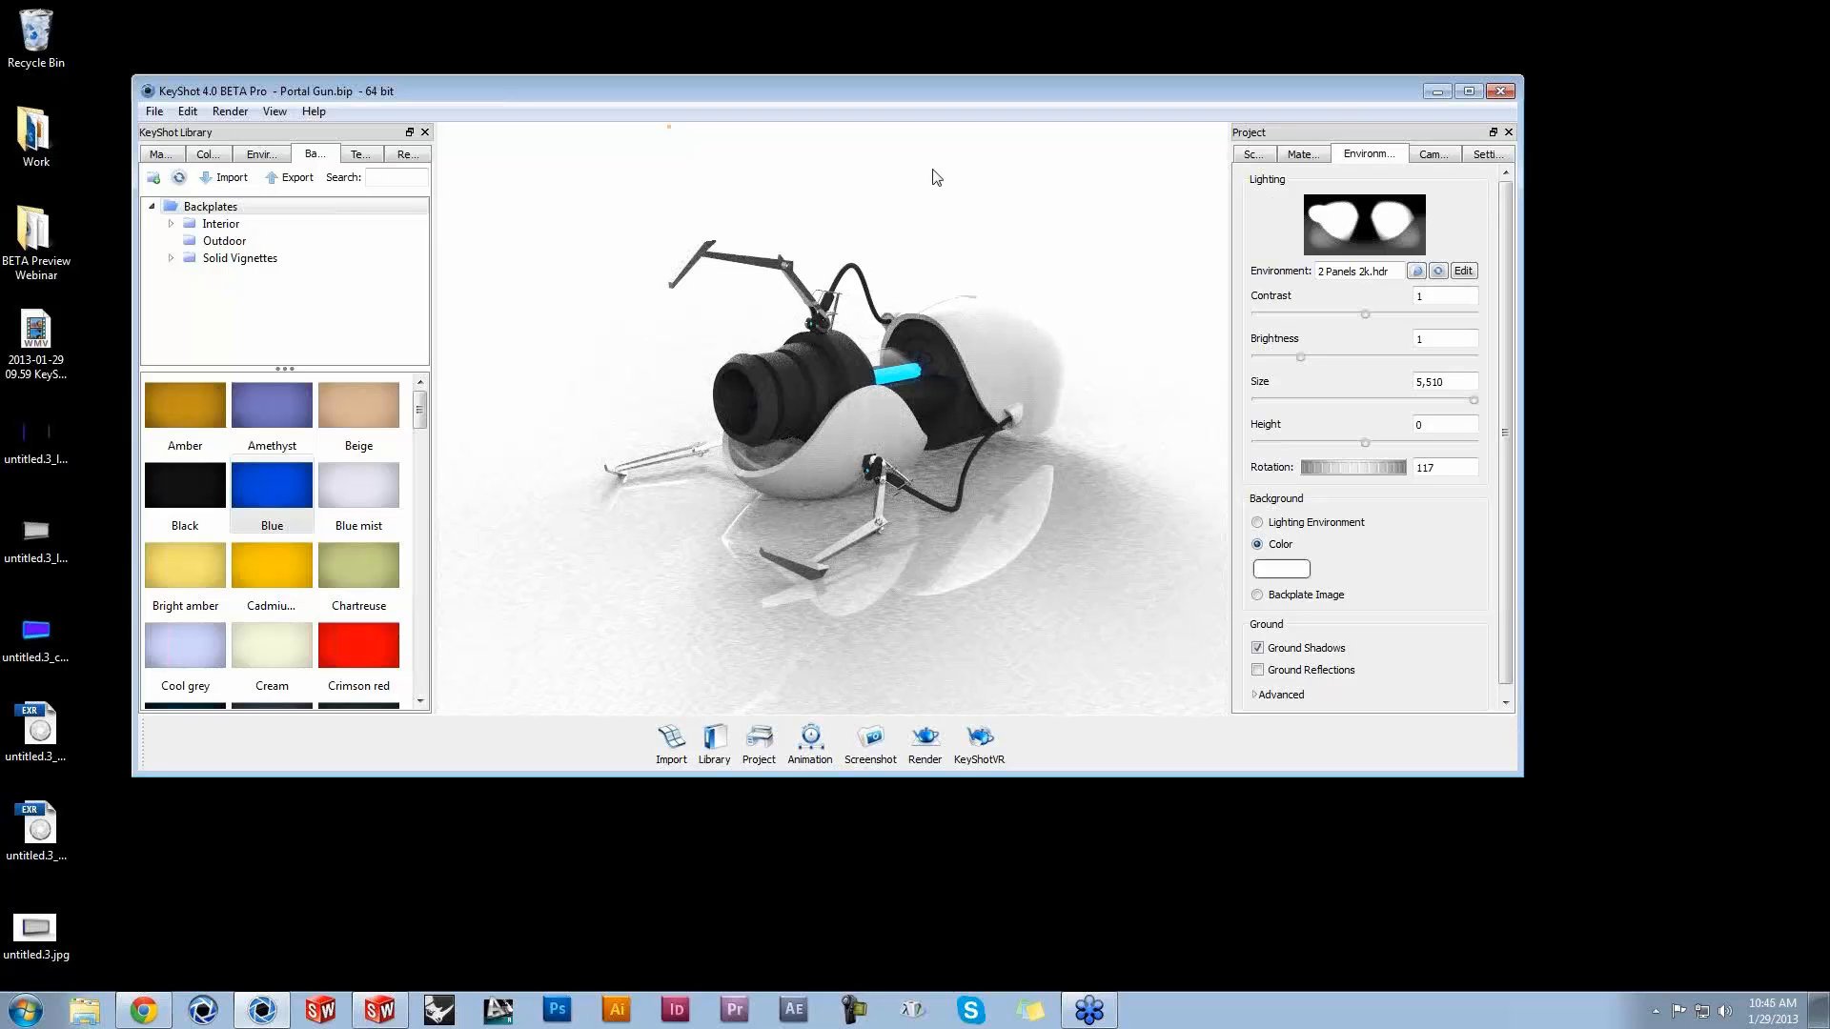
{"action": "left_click", "coordinate": [1637, 603]}
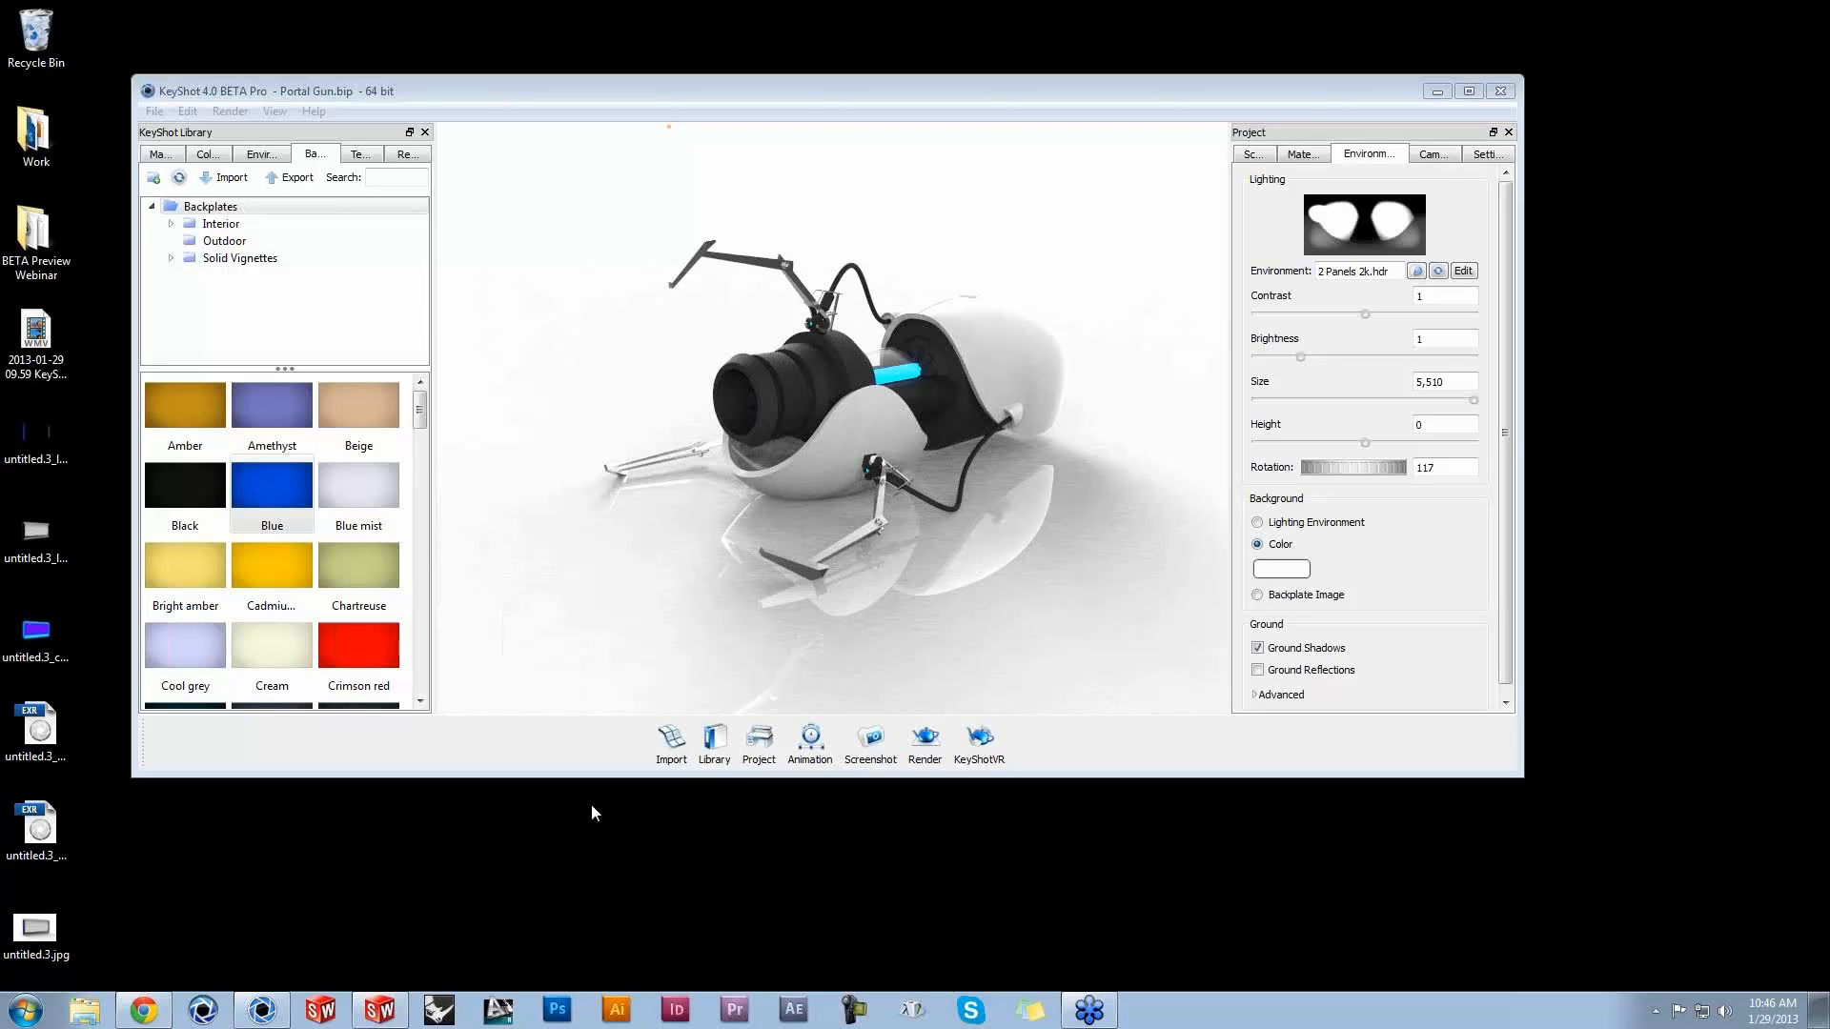
Step: Switch to Chrome and search the web for "free ies pack download" in a new tab
{"action": "left_click", "coordinate": [145, 1011]}
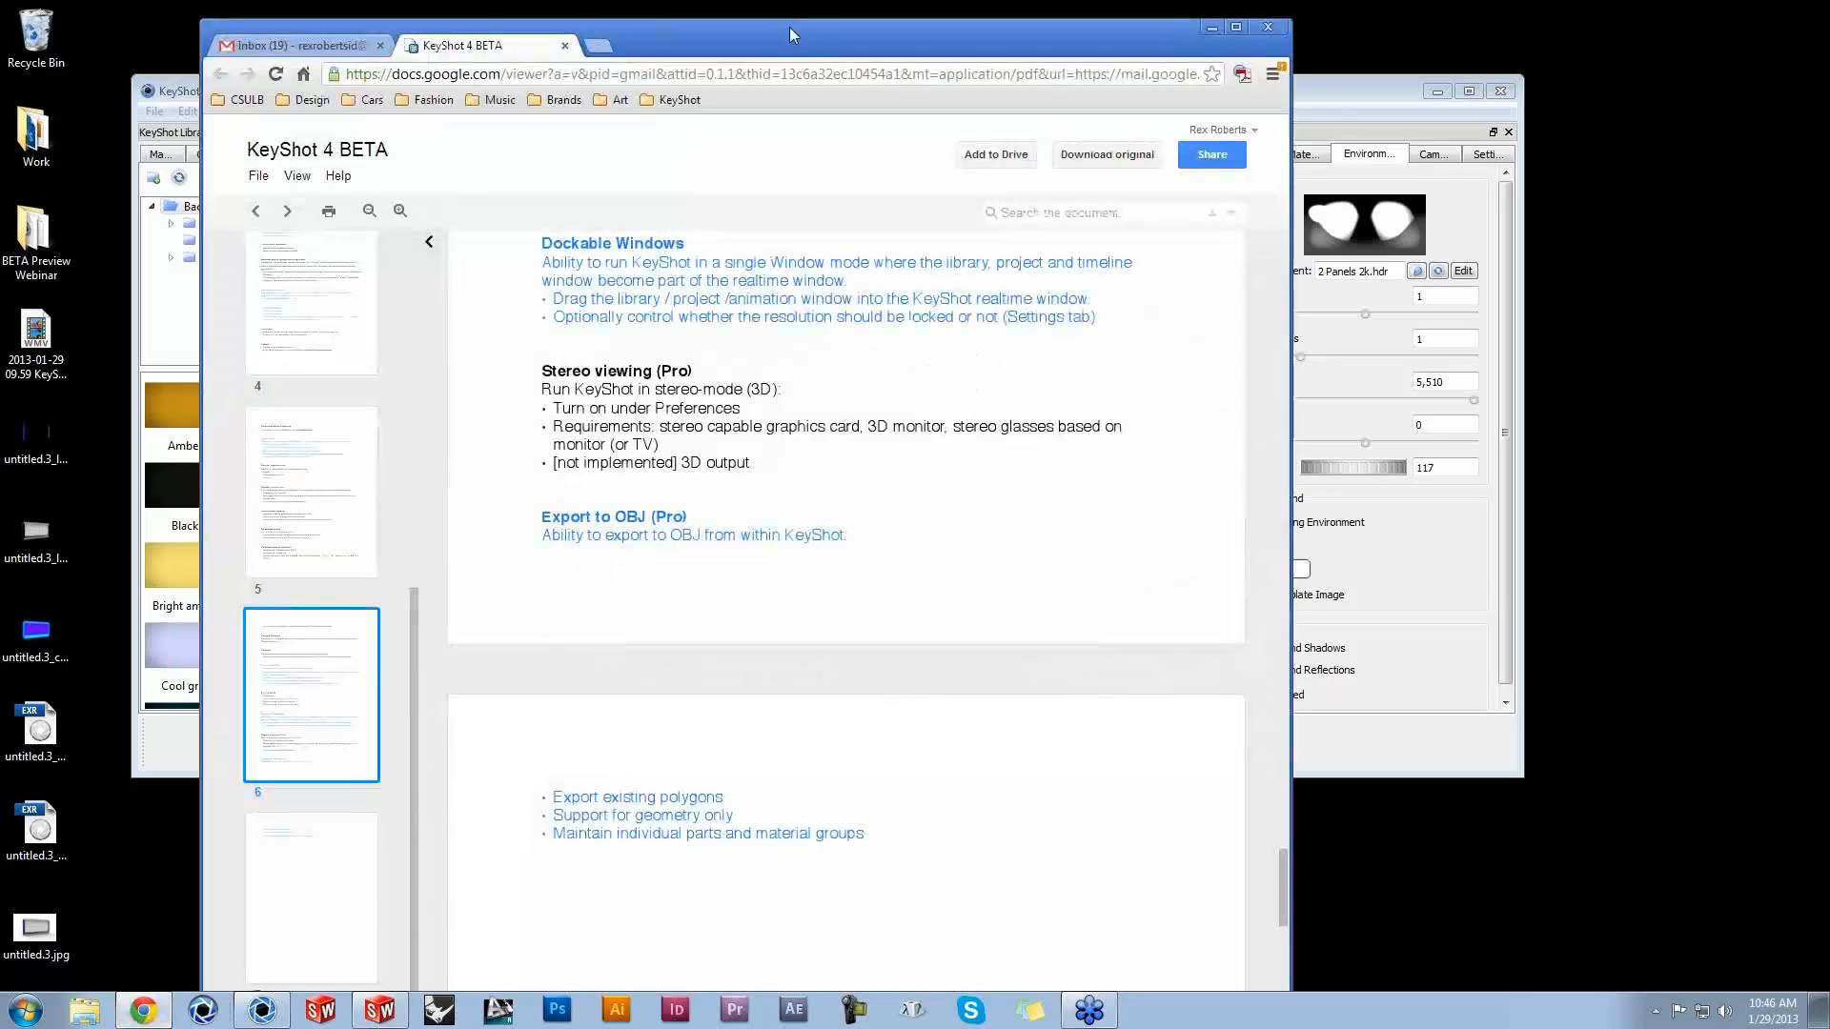
{"action": "left_click", "coordinate": [599, 47]}
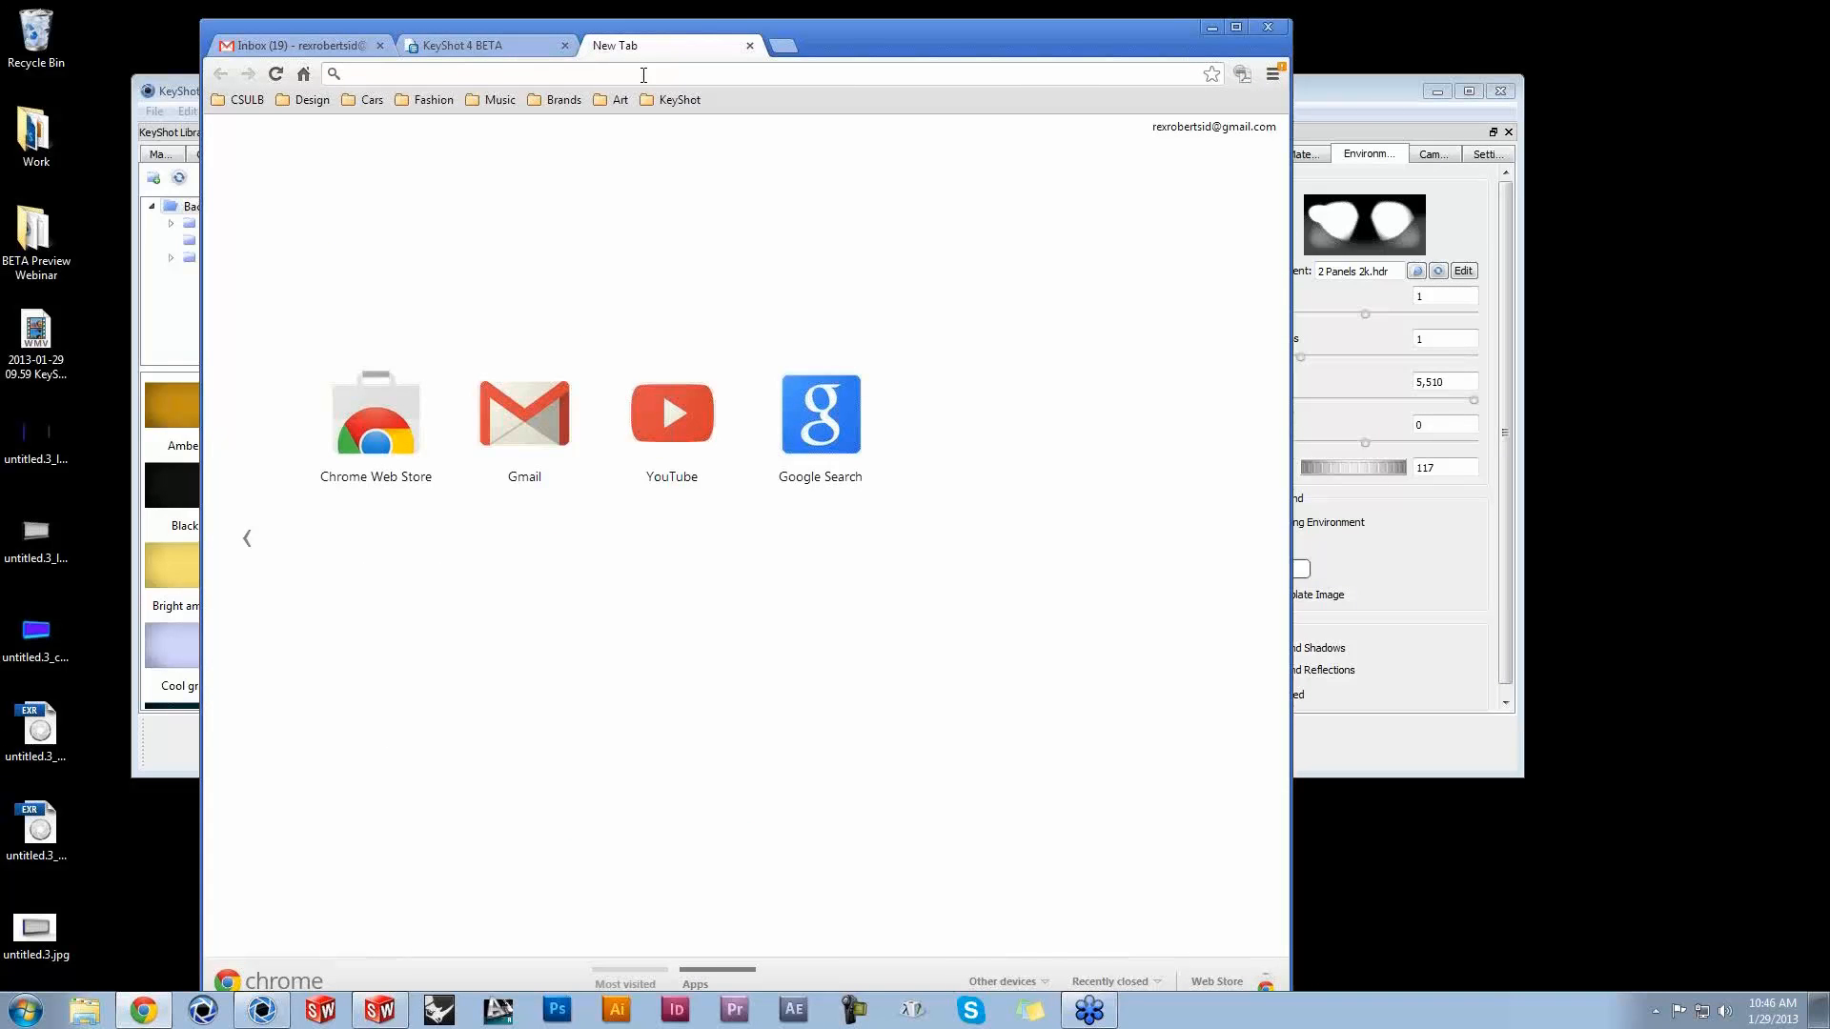
{"action": "type", "text": "free ies pac"}
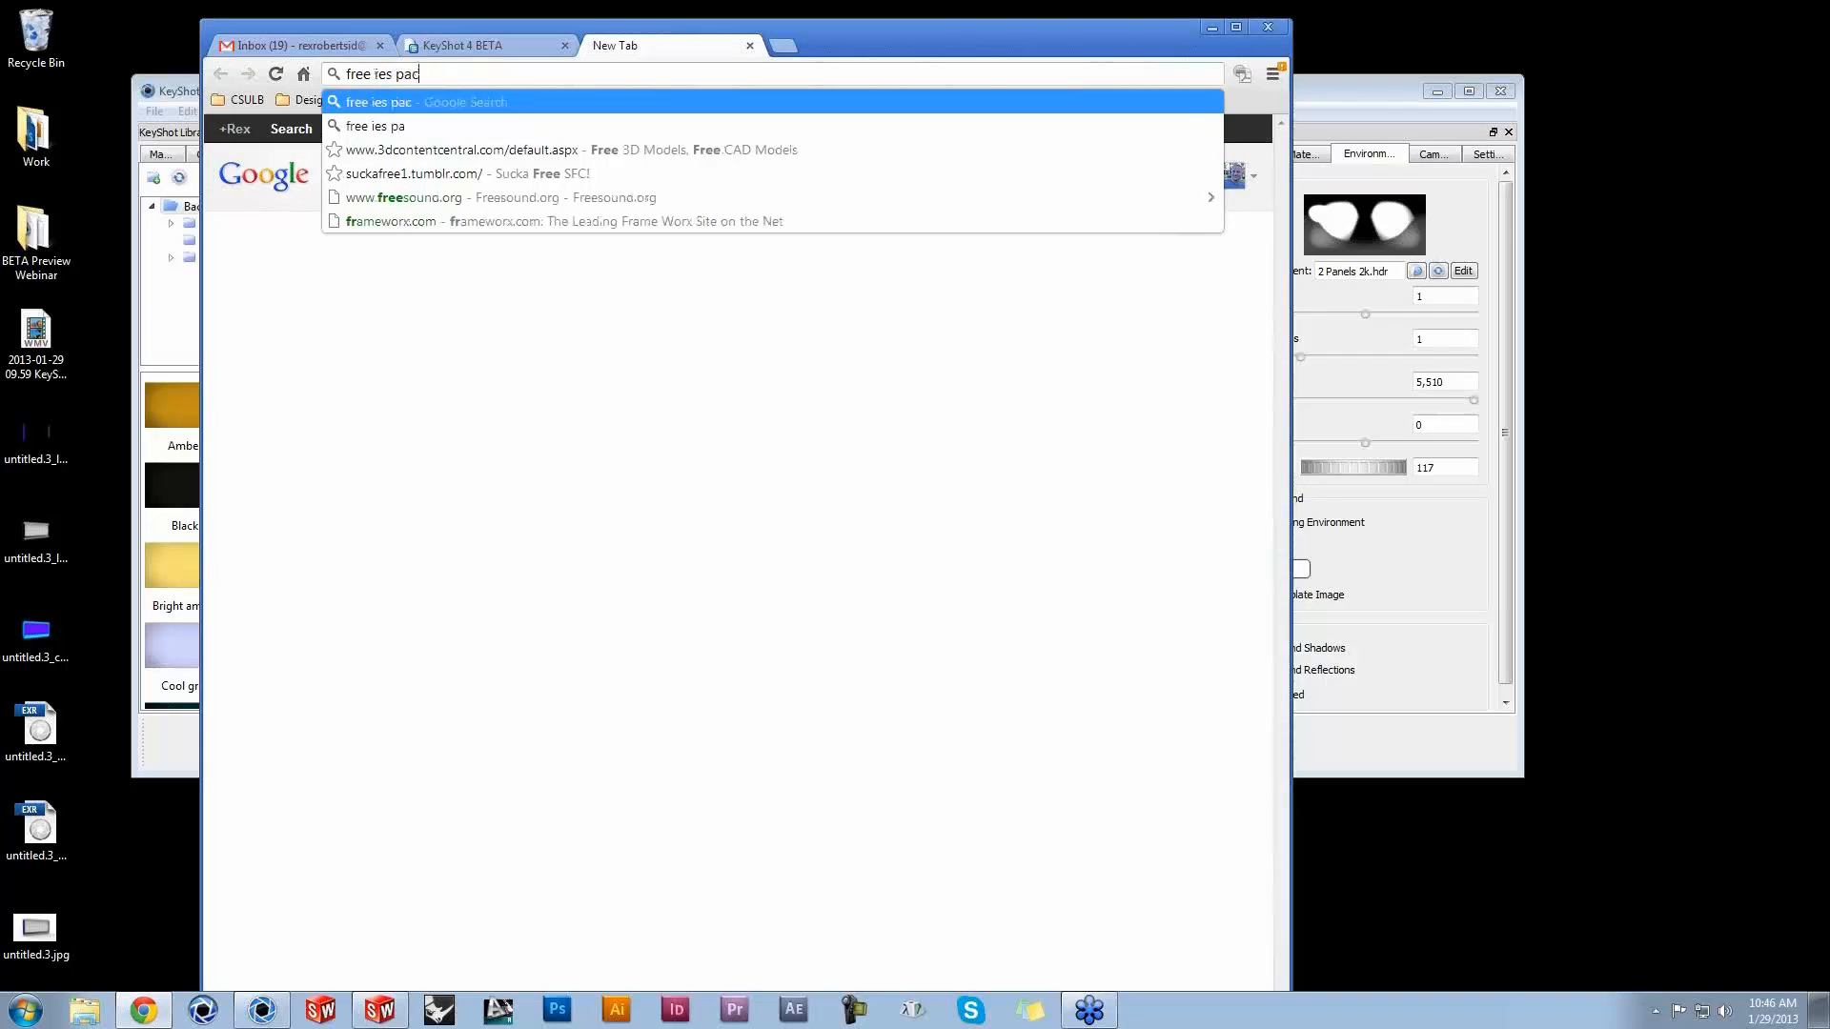
{"action": "type", "text": "k download"}
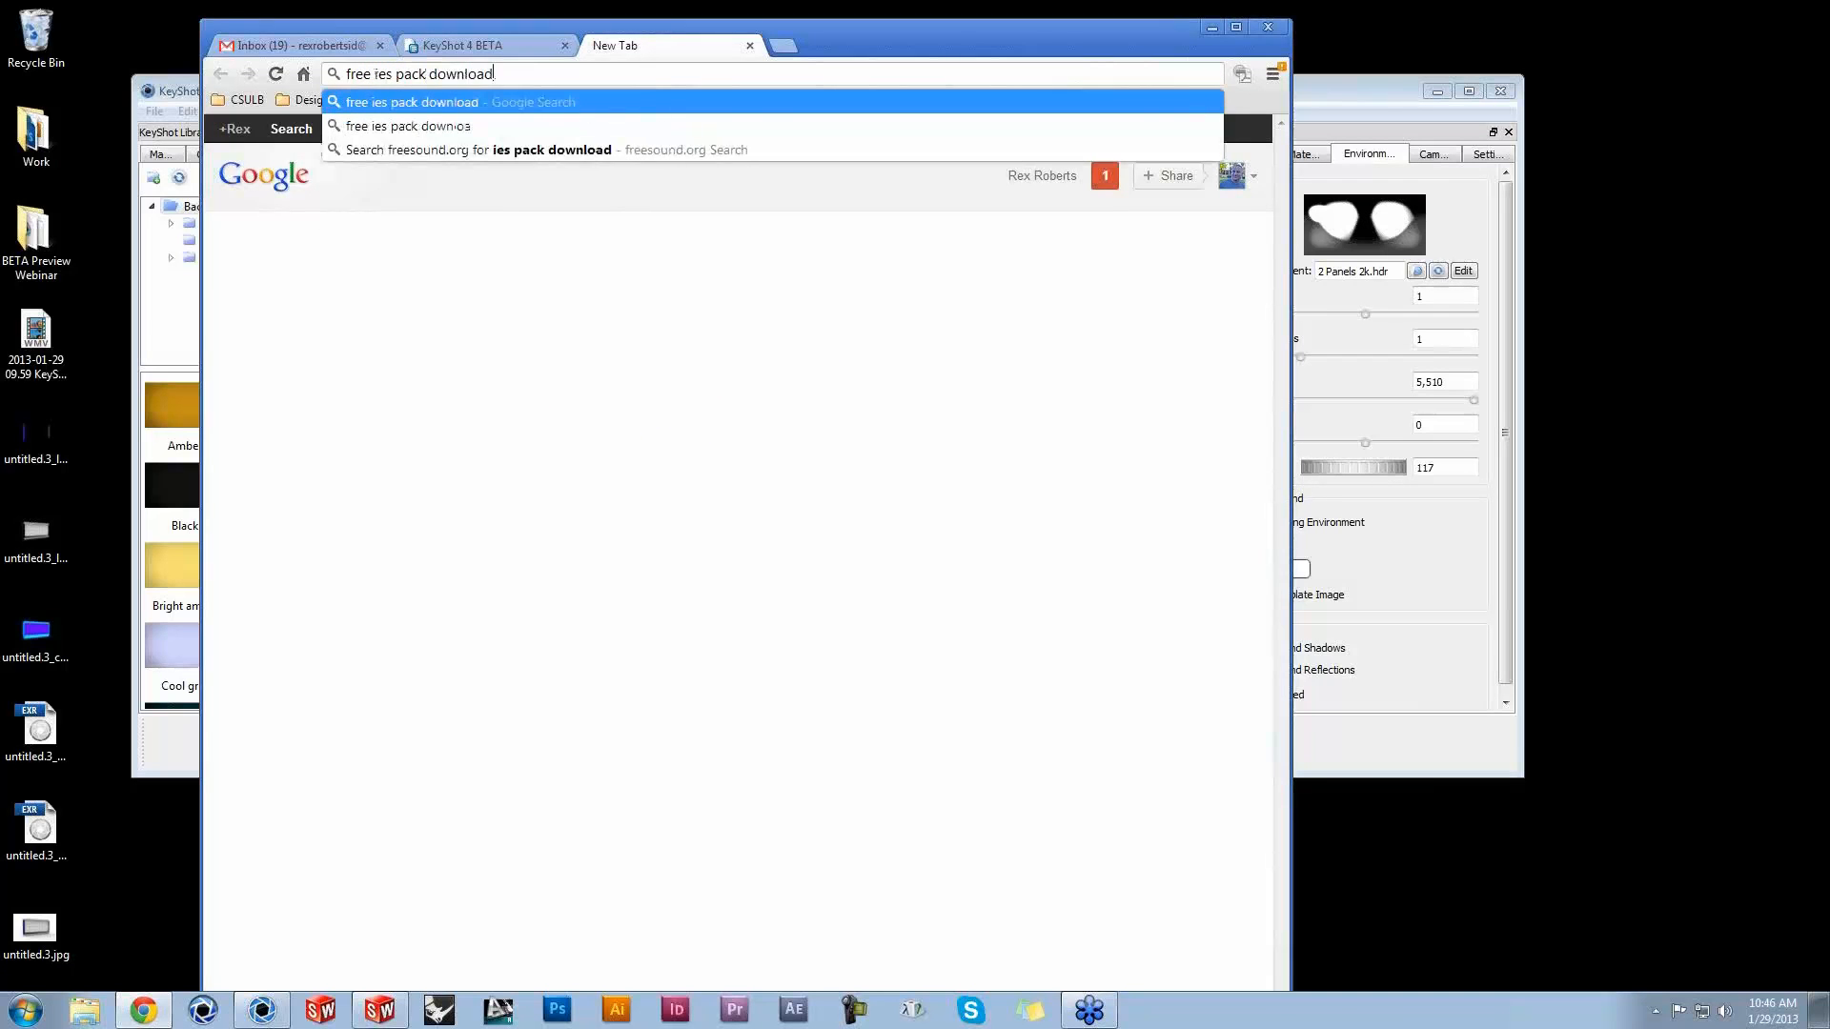
{"action": "key", "text": "Return"}
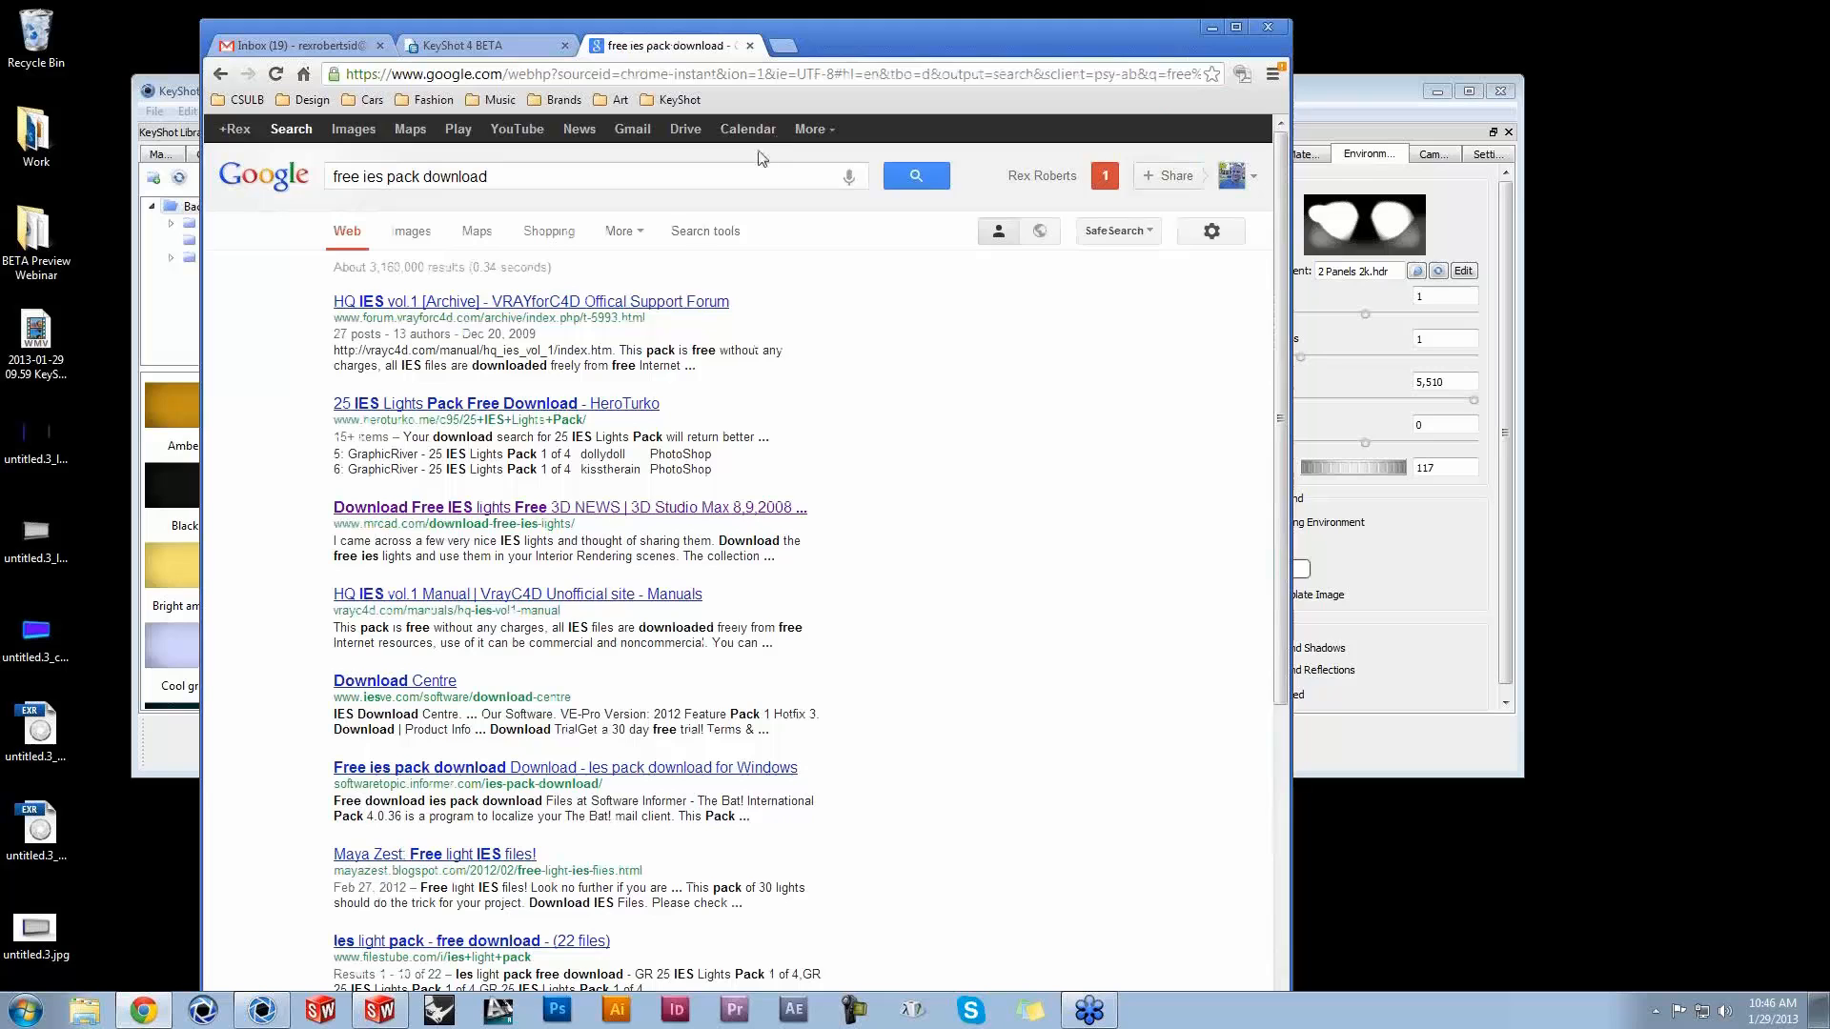
Step: Open the "25 IES Lights Pack Free Download" result, examine the light packs it offers, and minimize the browser
{"action": "left_click", "coordinate": [482, 409]}
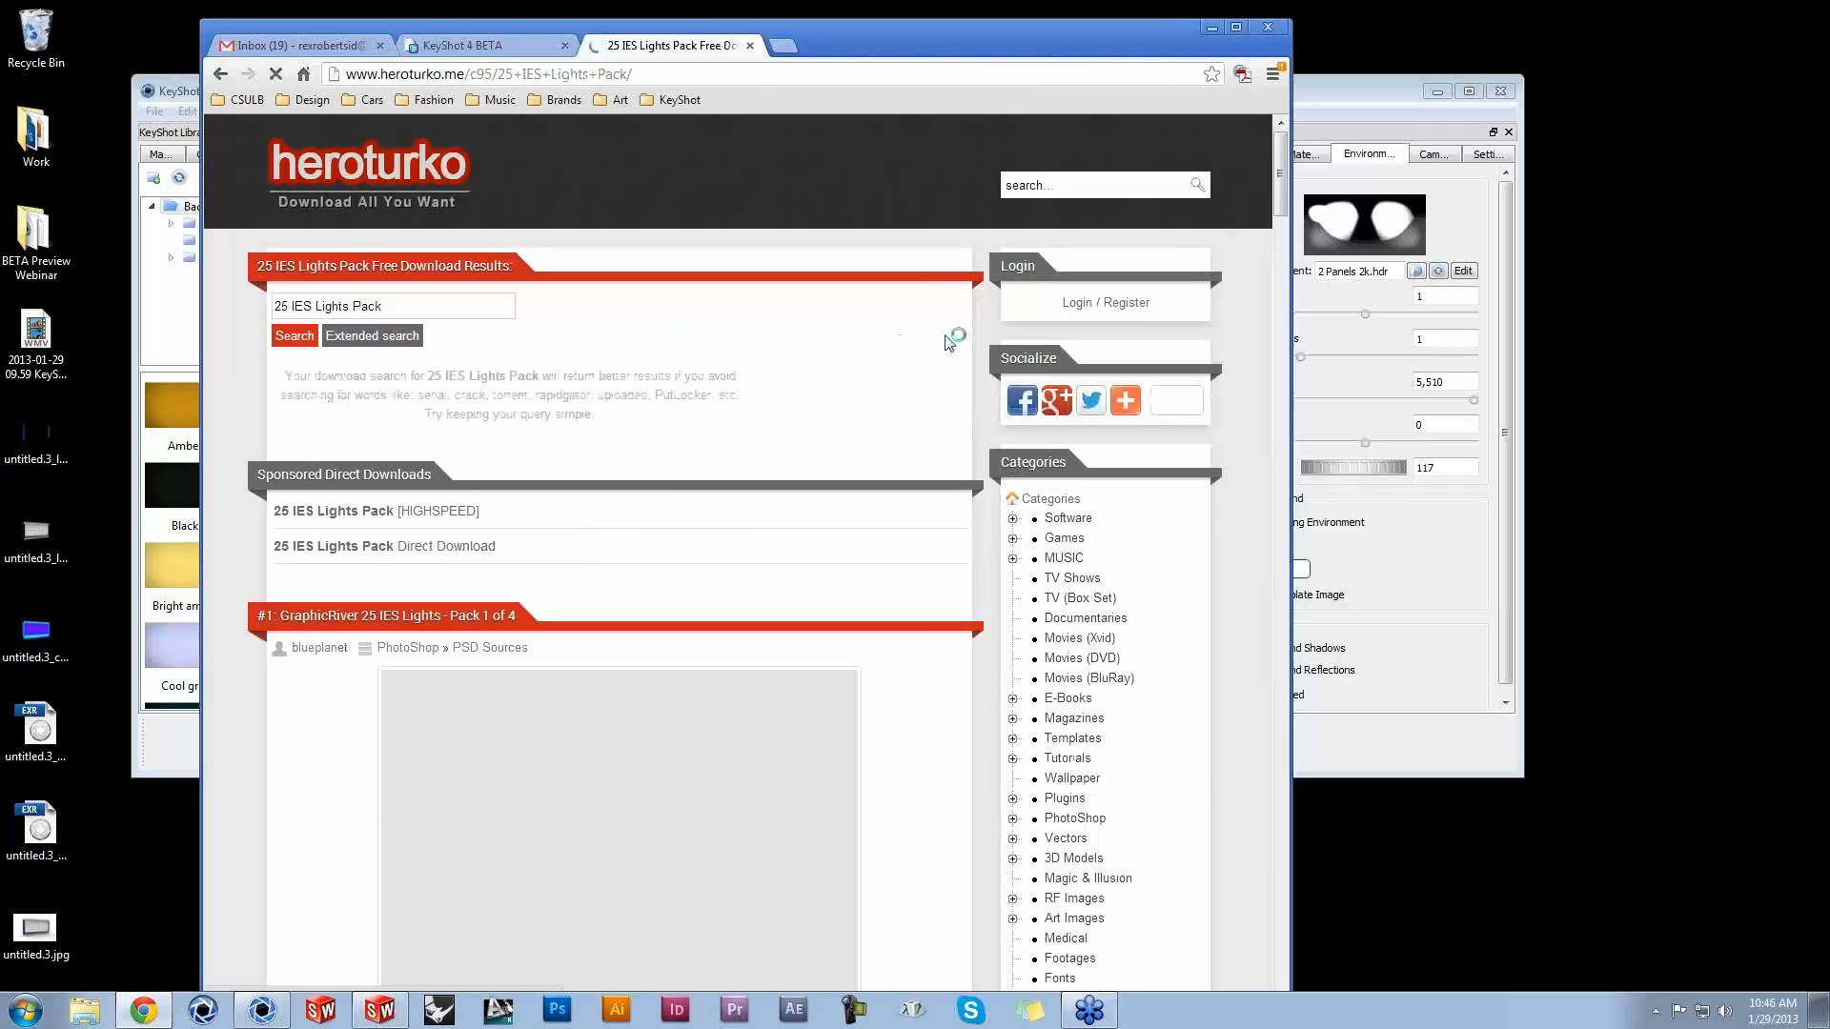
{"action": "left_click_drag", "start_coordinate": [1055, 38], "coordinate": [1088, 34]}
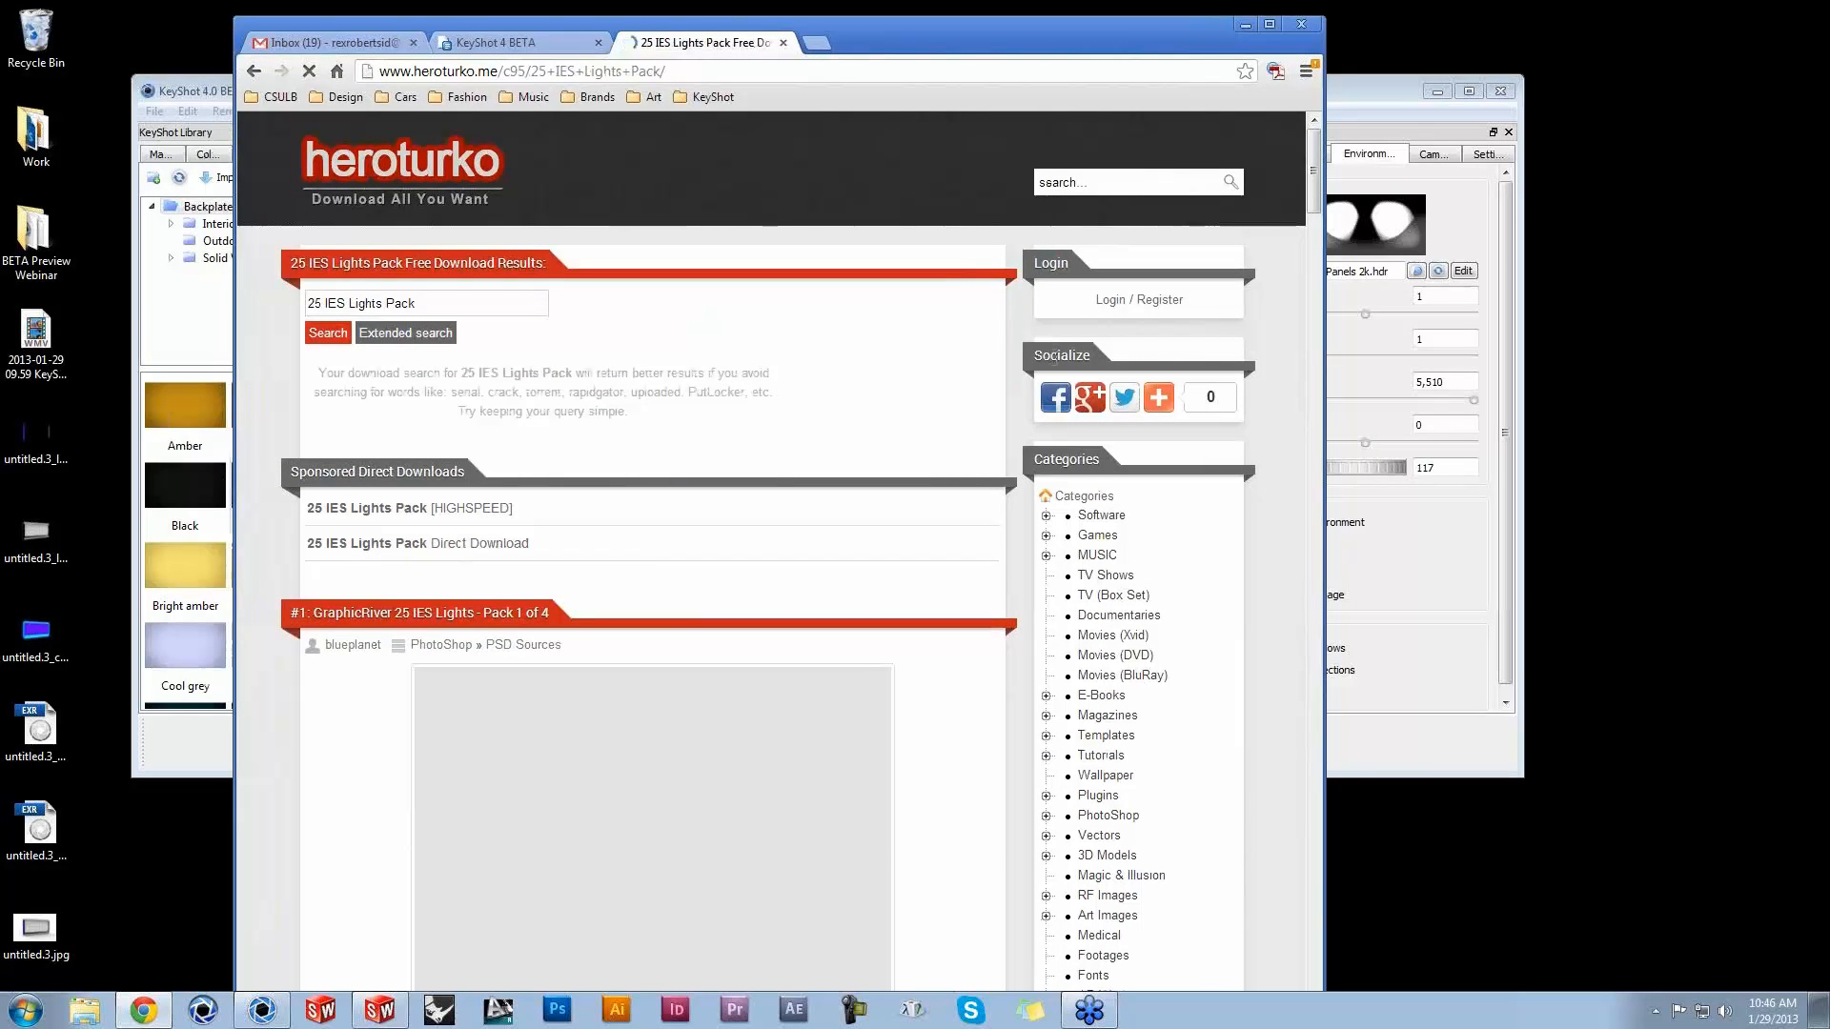
{"action": "scroll", "coordinate": [1055, 352], "scroll_direction": "down", "scroll_amount": 15}
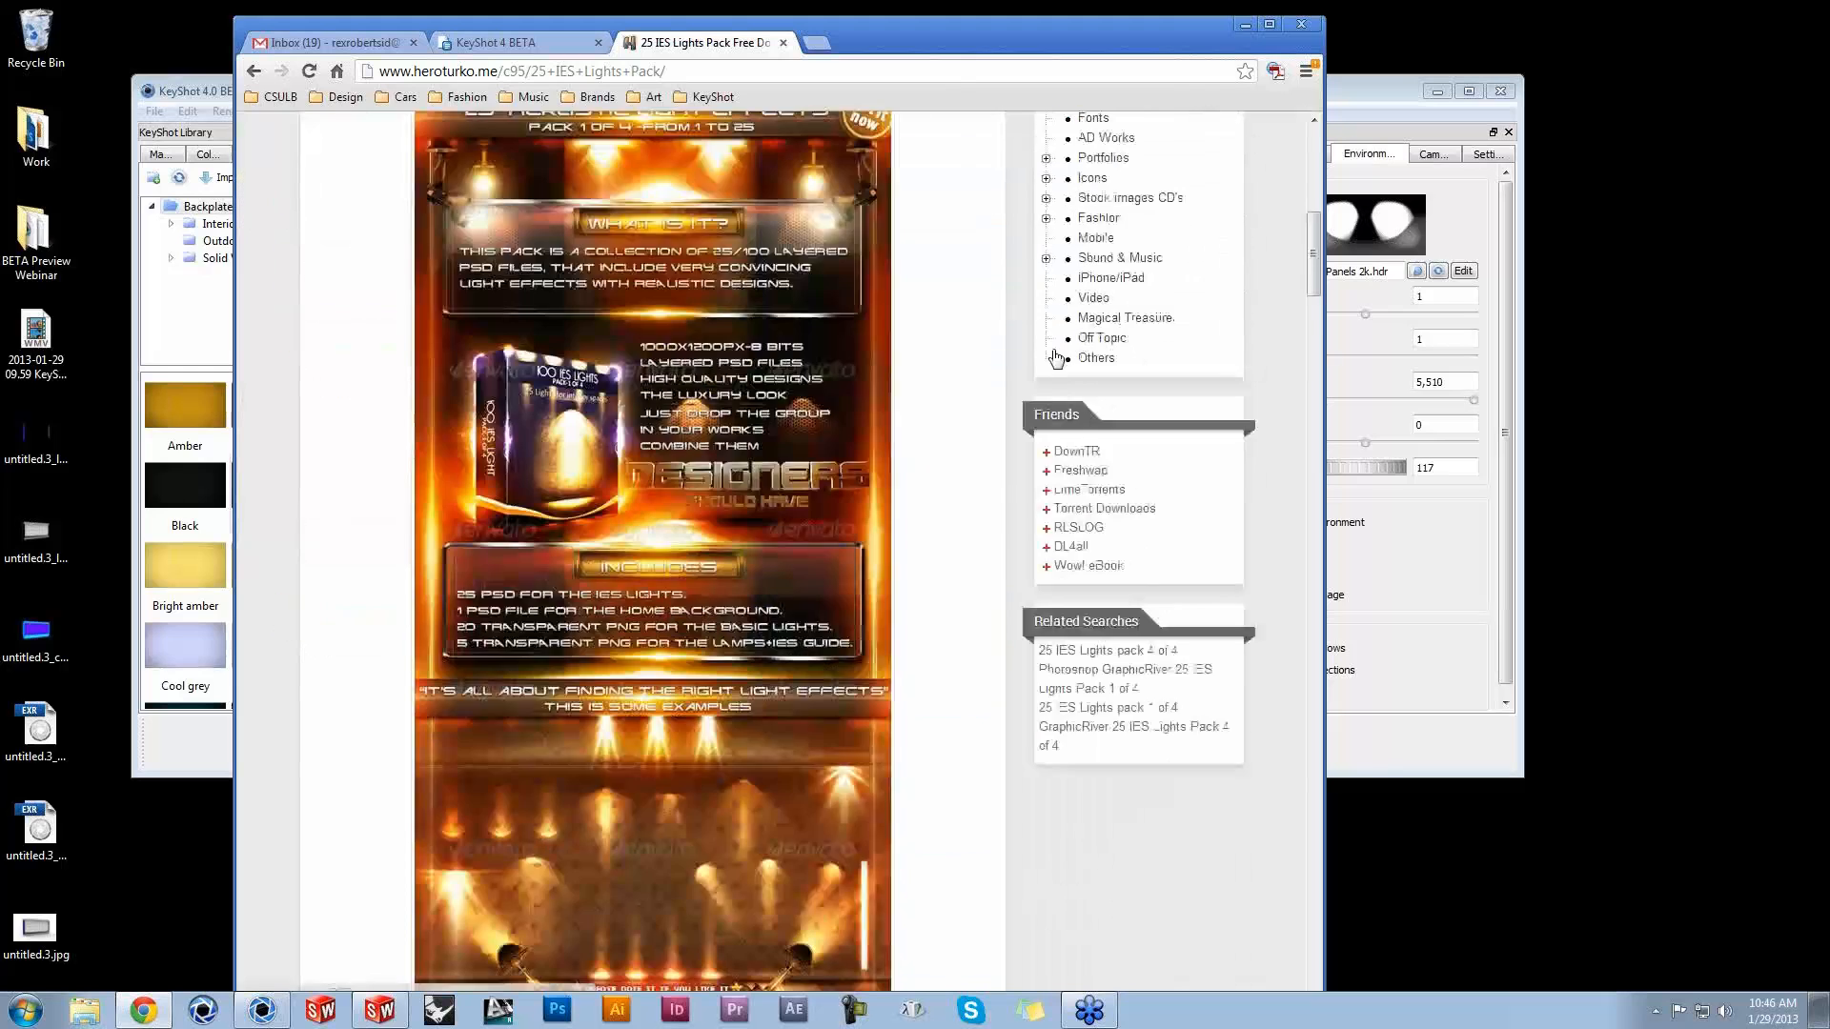
{"action": "scroll", "coordinate": [1052, 349], "scroll_direction": "down", "scroll_amount": 10}
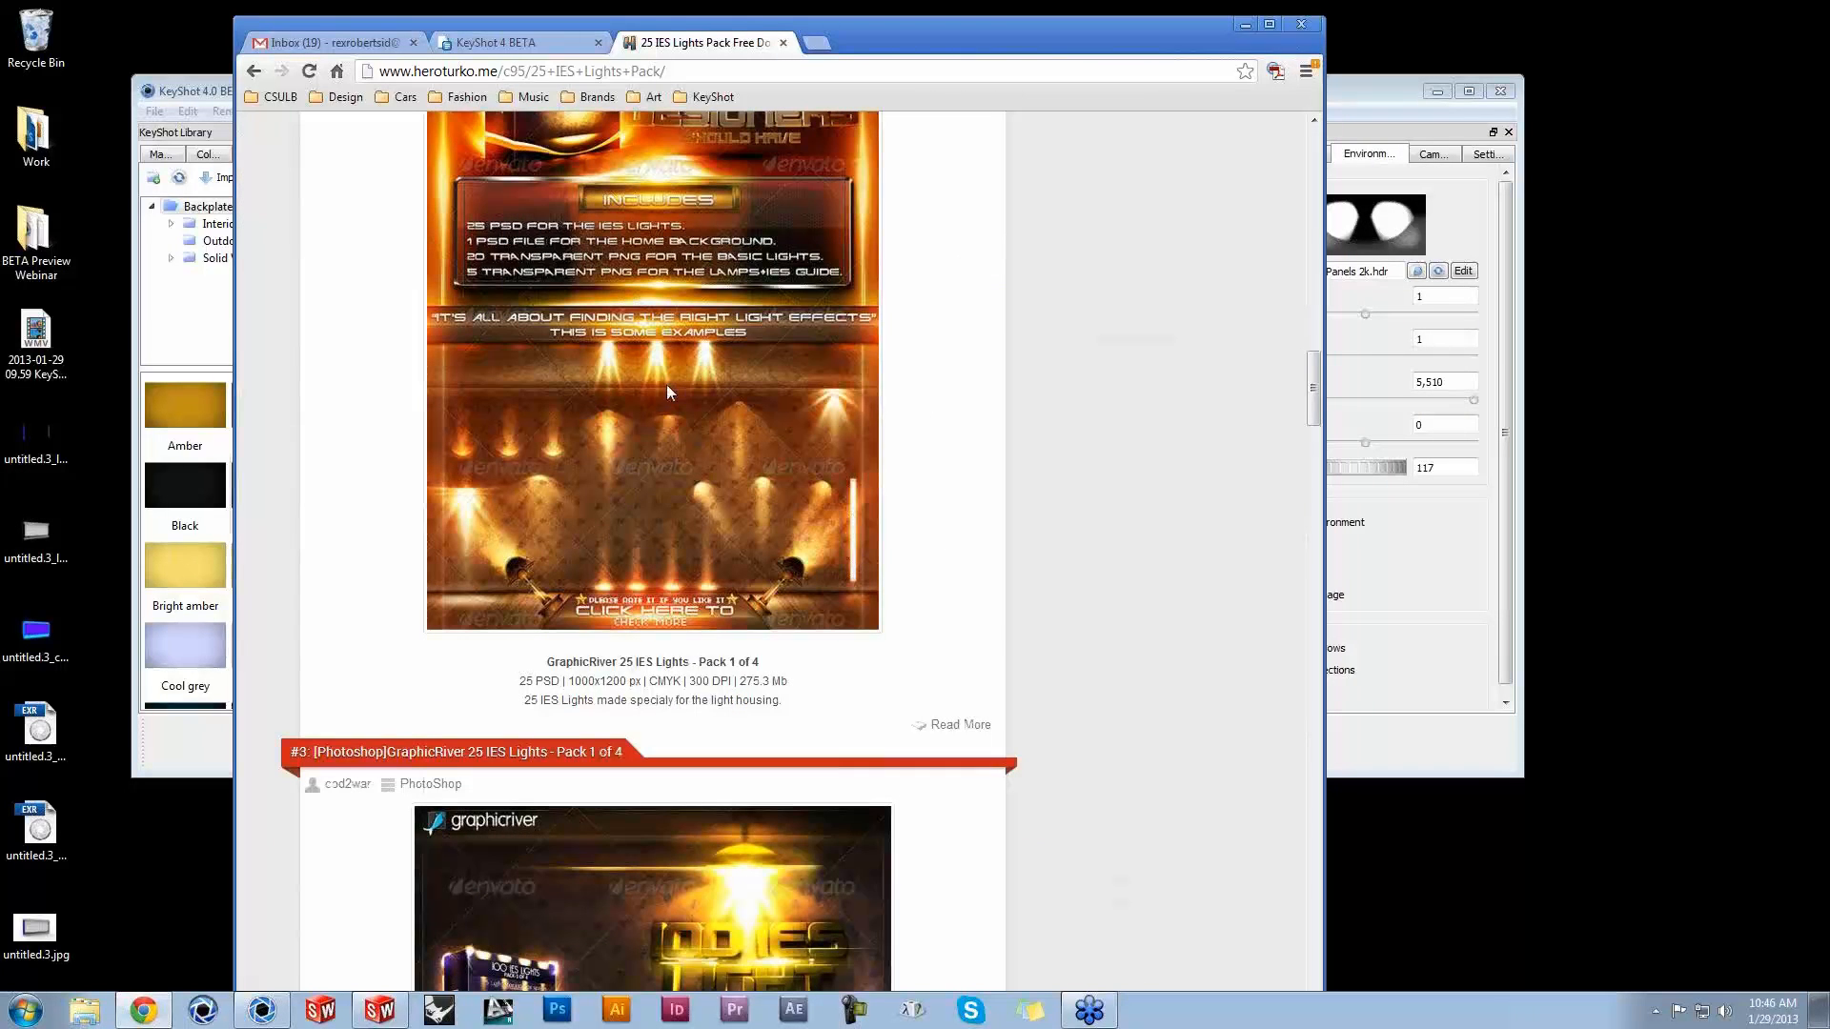
{"action": "scroll", "coordinate": [669, 385], "scroll_direction": "down", "scroll_amount": 3}
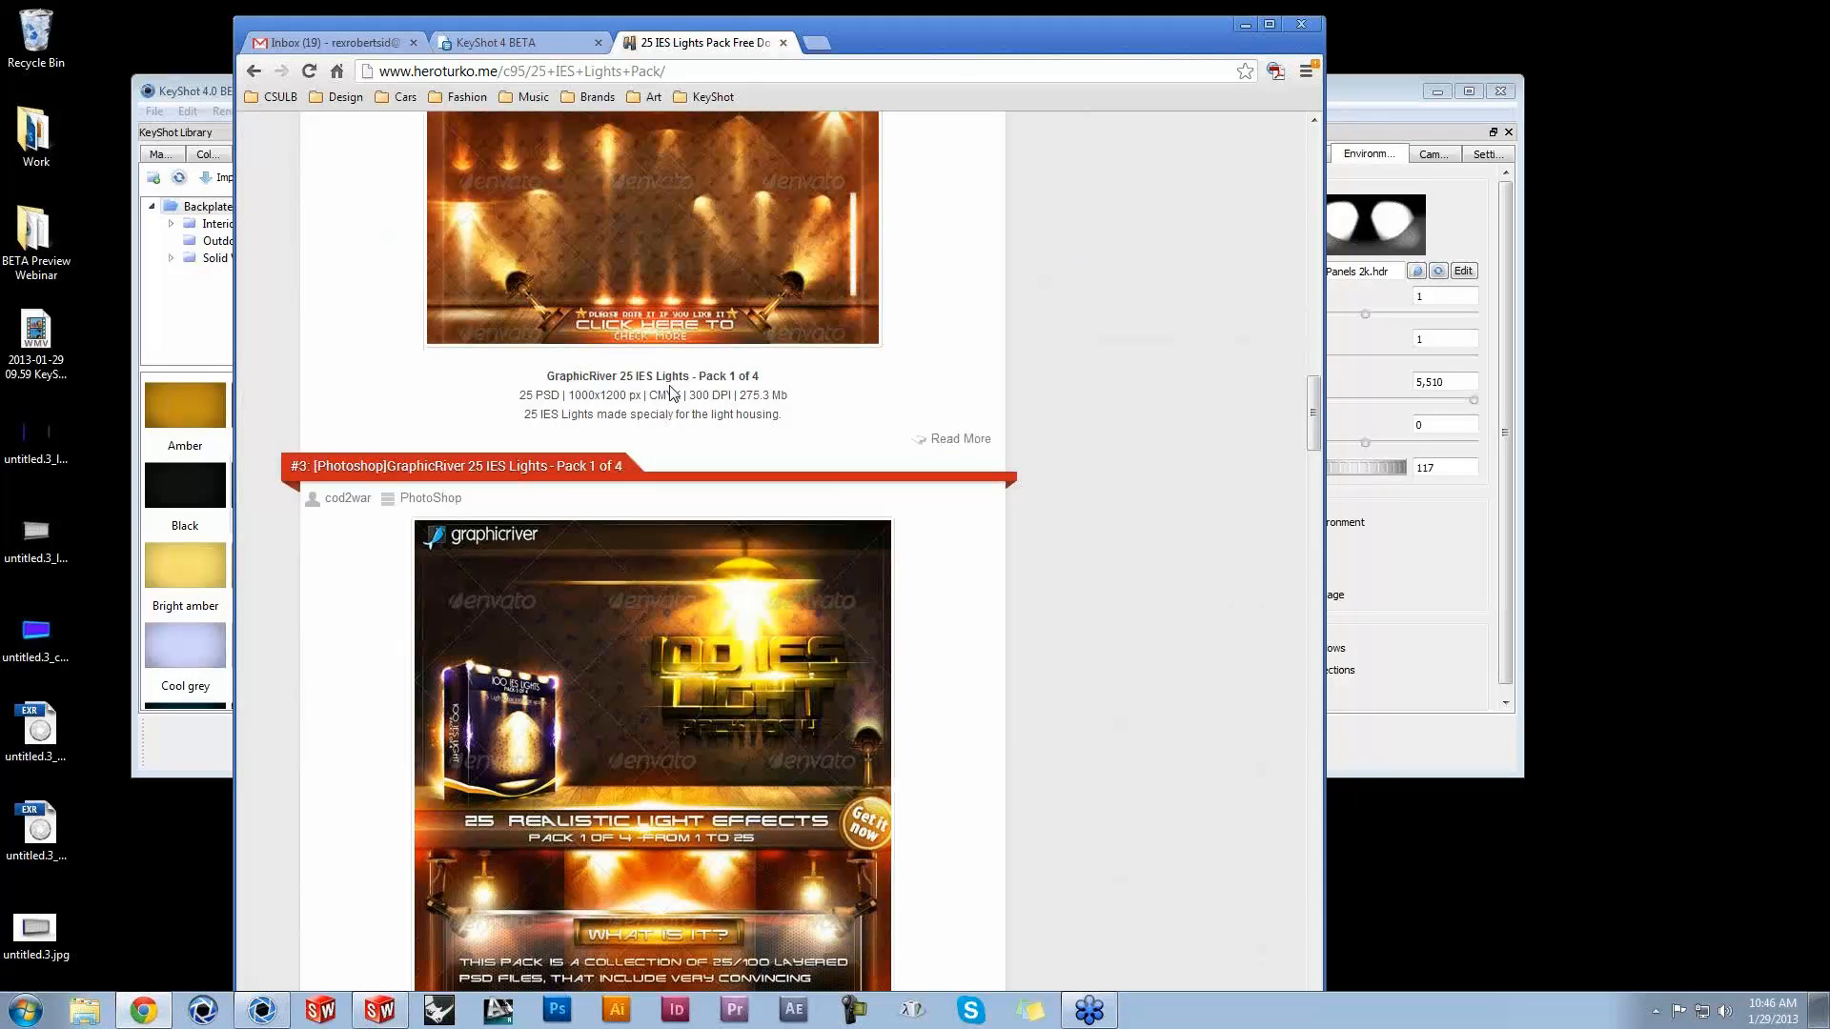
{"action": "scroll", "coordinate": [672, 391], "scroll_direction": "up", "scroll_amount": 3}
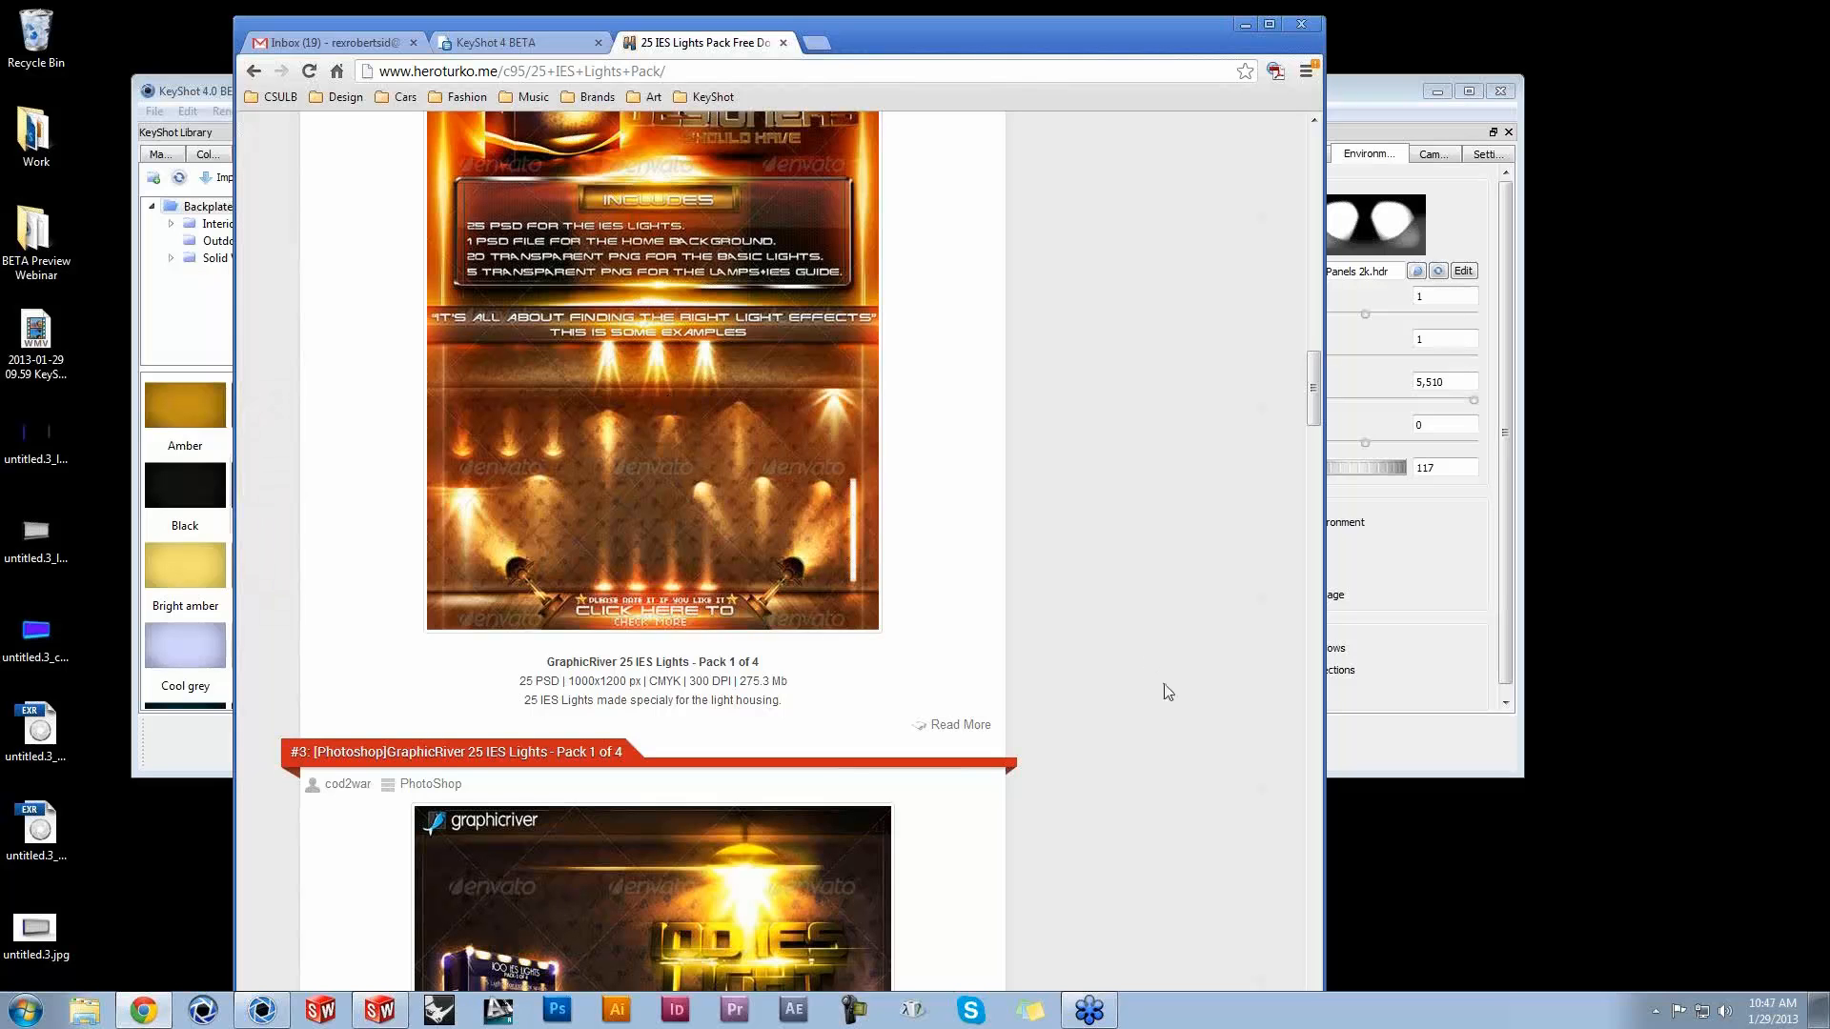
{"action": "scroll", "coordinate": [1120, 721], "scroll_direction": "down", "scroll_amount": 3}
{"action": "scroll", "coordinate": [1120, 721], "scroll_direction": "down", "scroll_amount": 3}
{"action": "scroll", "coordinate": [1118, 715], "scroll_direction": "down", "scroll_amount": 3}
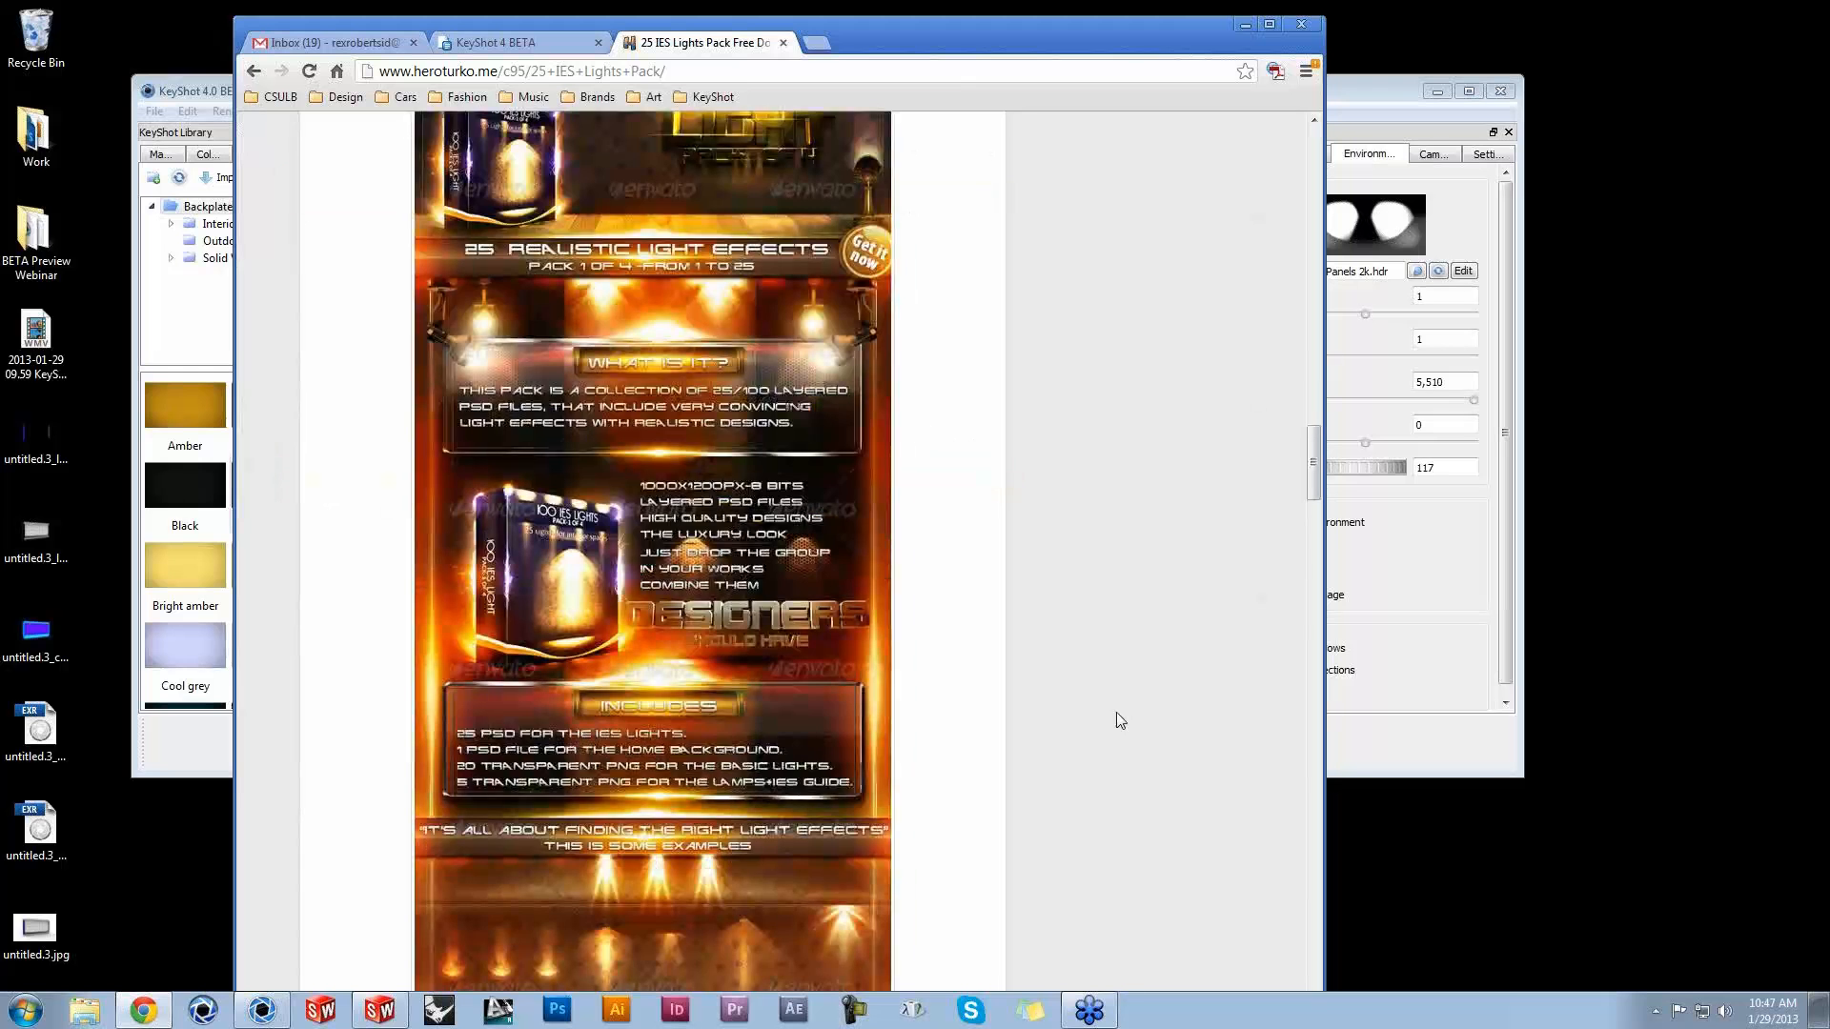
{"action": "scroll", "coordinate": [1118, 714], "scroll_direction": "down", "scroll_amount": 3}
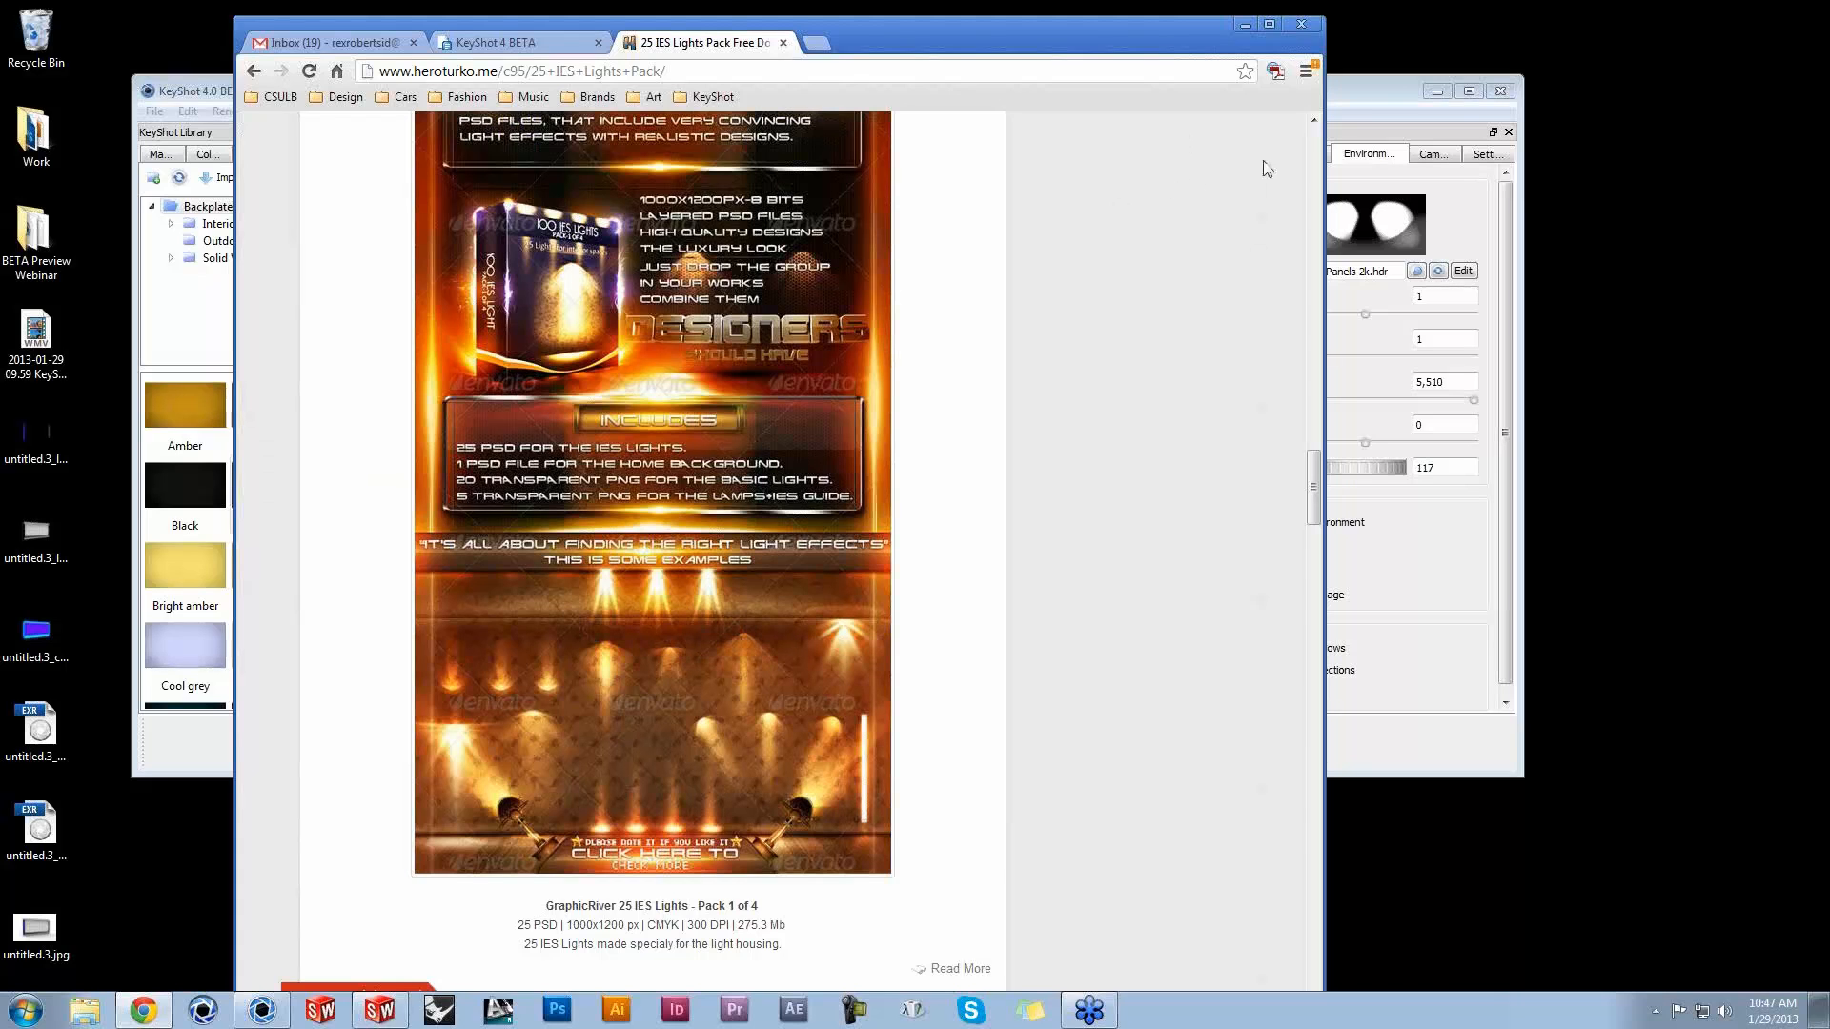
{"action": "left_click", "coordinate": [1247, 25]}
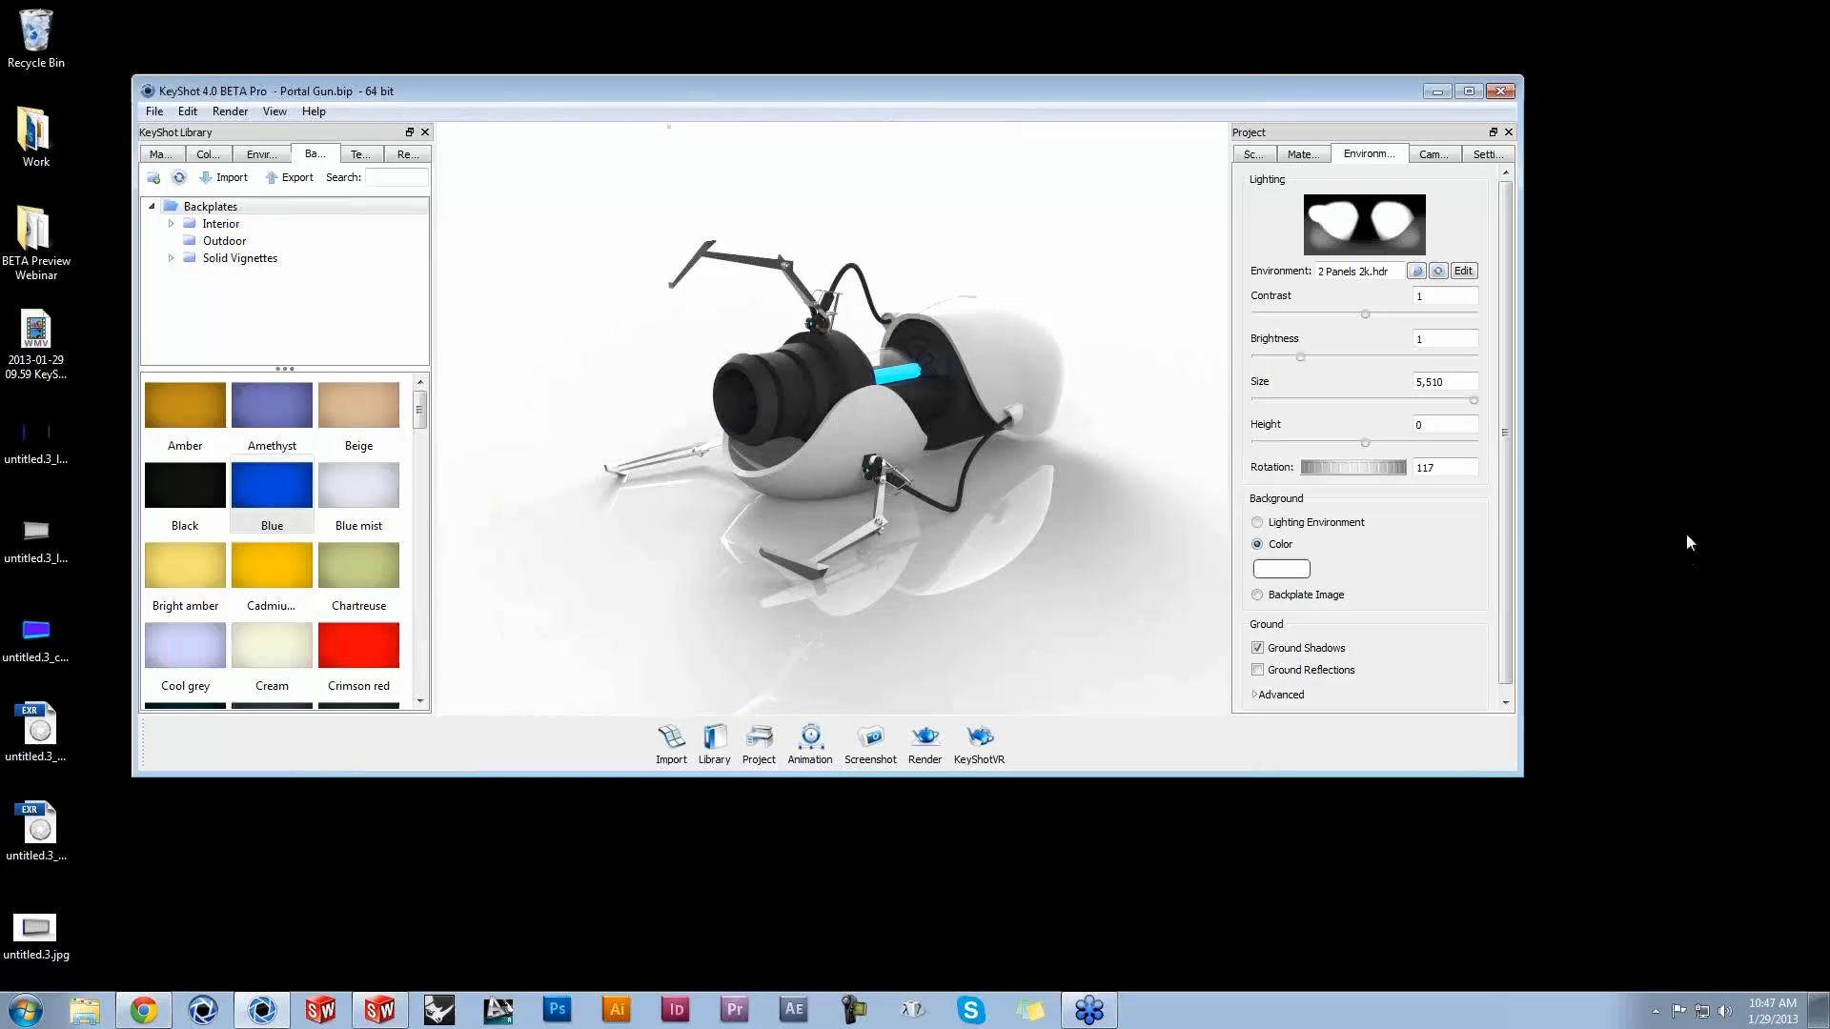
Step: Move all the untitled.3 render output files from the desktop to the Recycle Bin
{"action": "left_click", "coordinate": [1689, 748]}
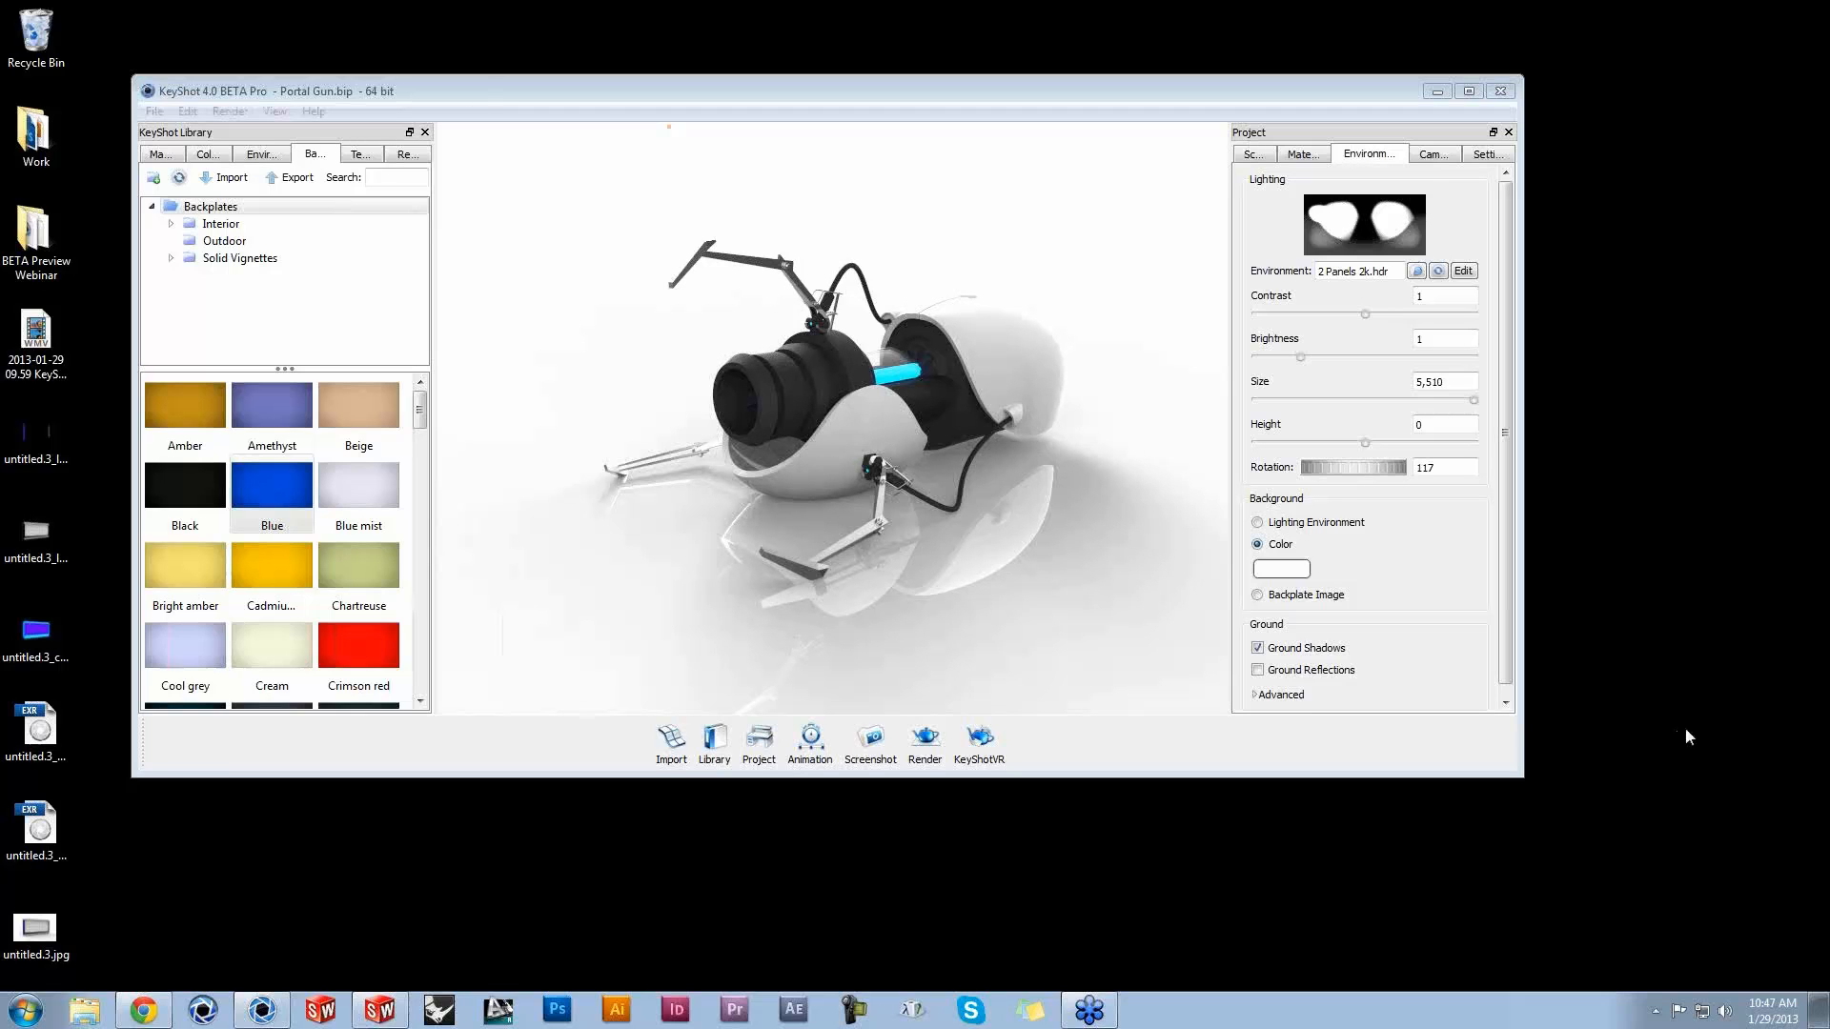
{"action": "left_click_drag", "start_coordinate": [93, 416], "coordinate": [15, 948]}
{"action": "left_click_drag", "start_coordinate": [35, 440], "coordinate": [29, 77]}
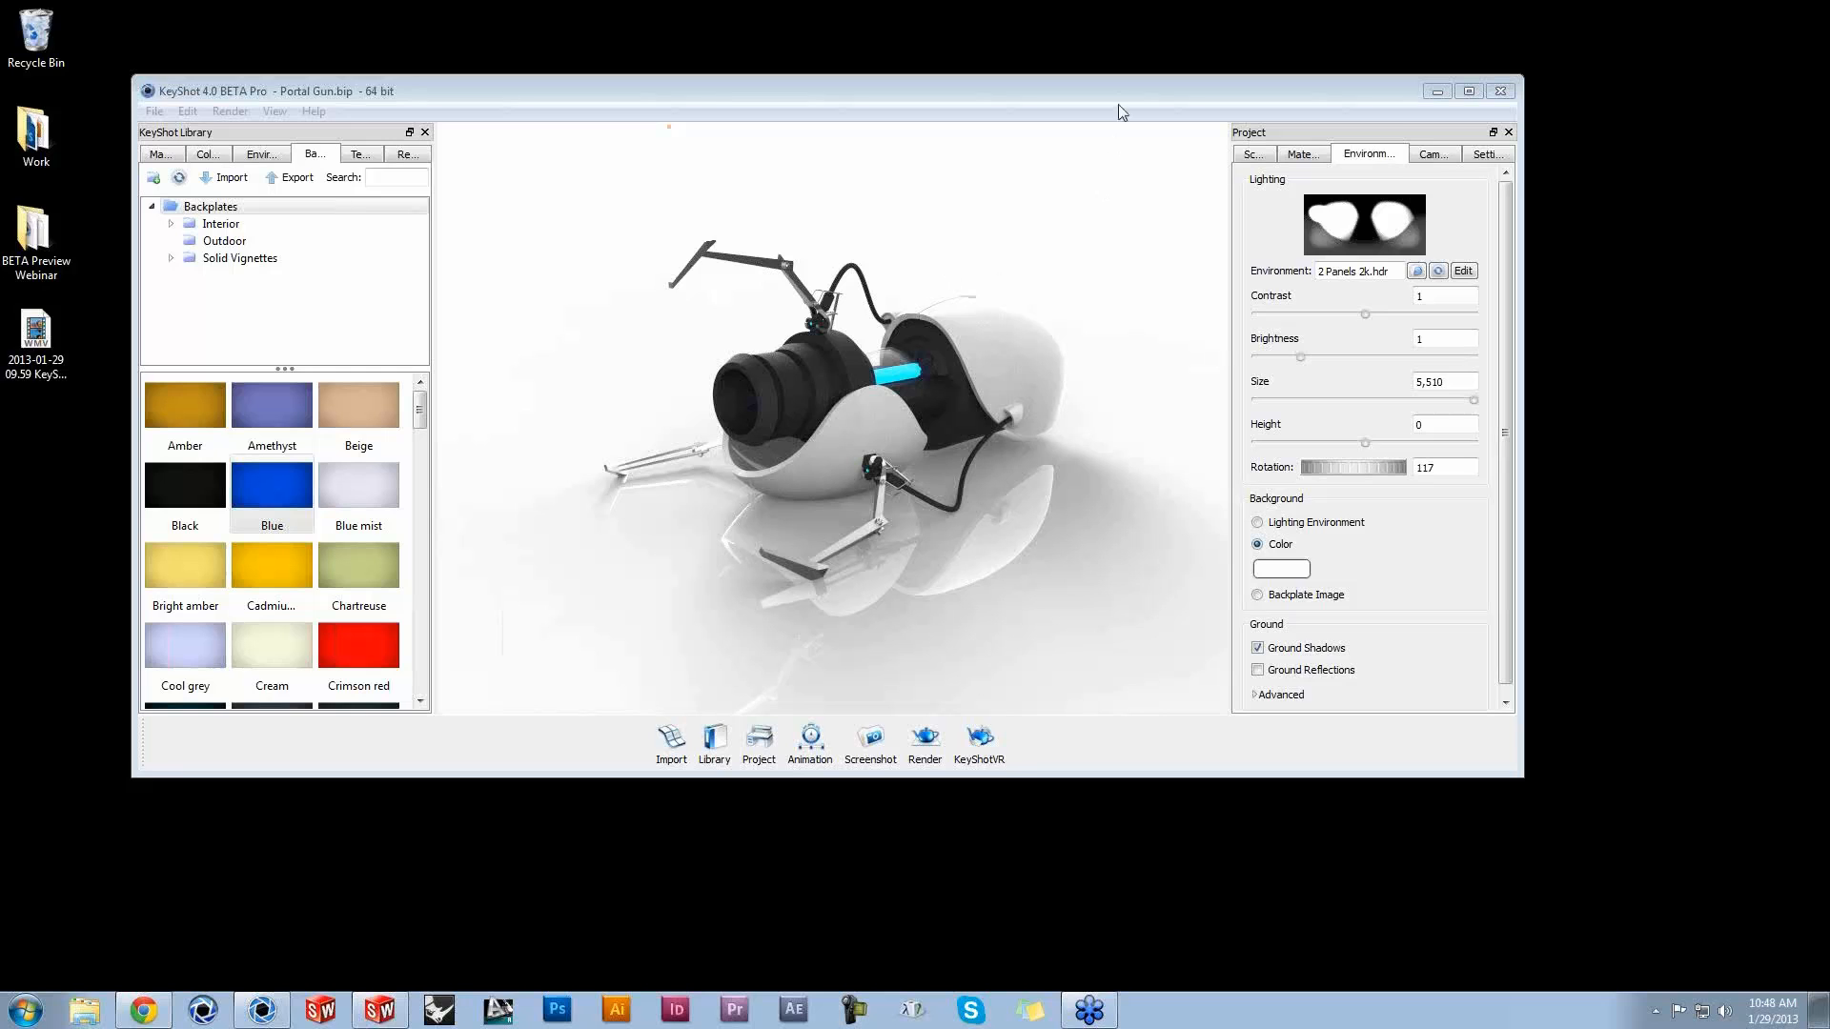
{"action": "mouse_move", "coordinate": [1101, 76]}
{"action": "left_mouse_down"}
{"action": "mouse_move", "coordinate": [1107, 112]}
{"action": "mouse_move", "coordinate": [1098, 101]}
{"action": "left_mouse_up"}
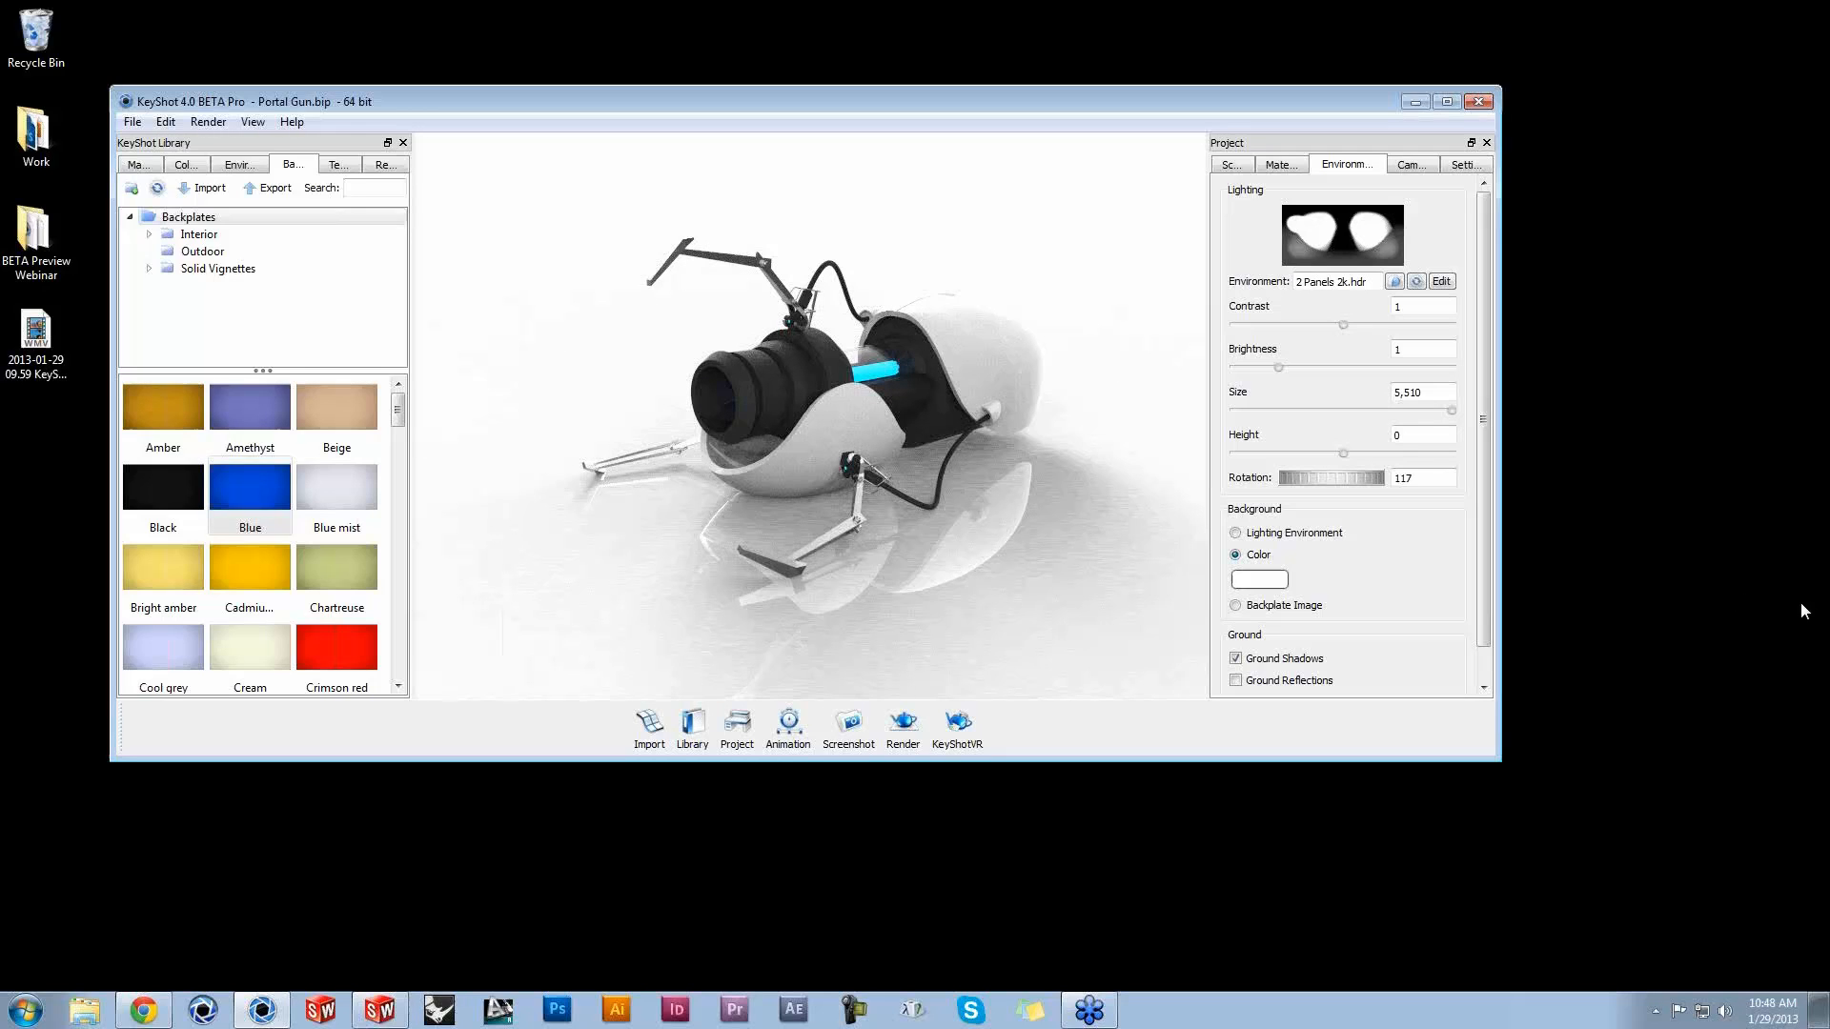
{"action": "left_click", "coordinate": [1812, 608]}
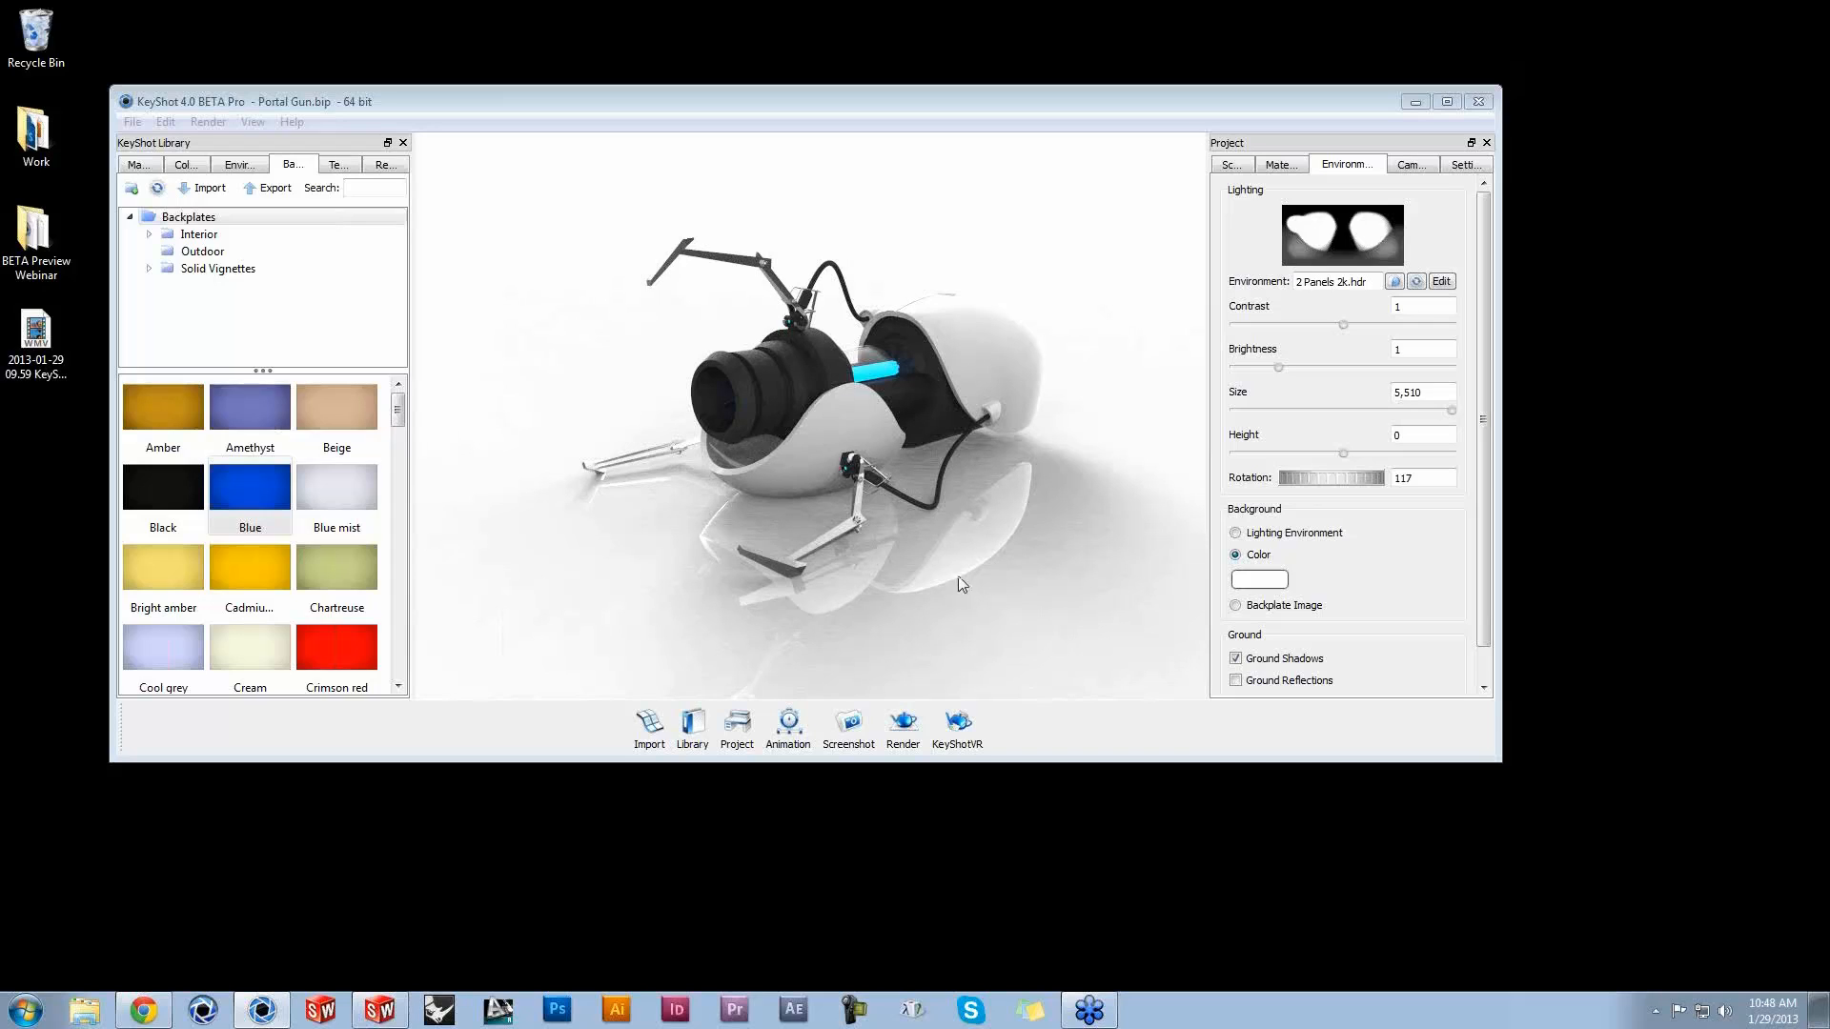
Step: Open the properties of the portal gun's white shell material and view the available material types, keeping Translucent
{"action": "left_click_drag", "start_coordinate": [935, 598], "coordinate": [982, 362]}
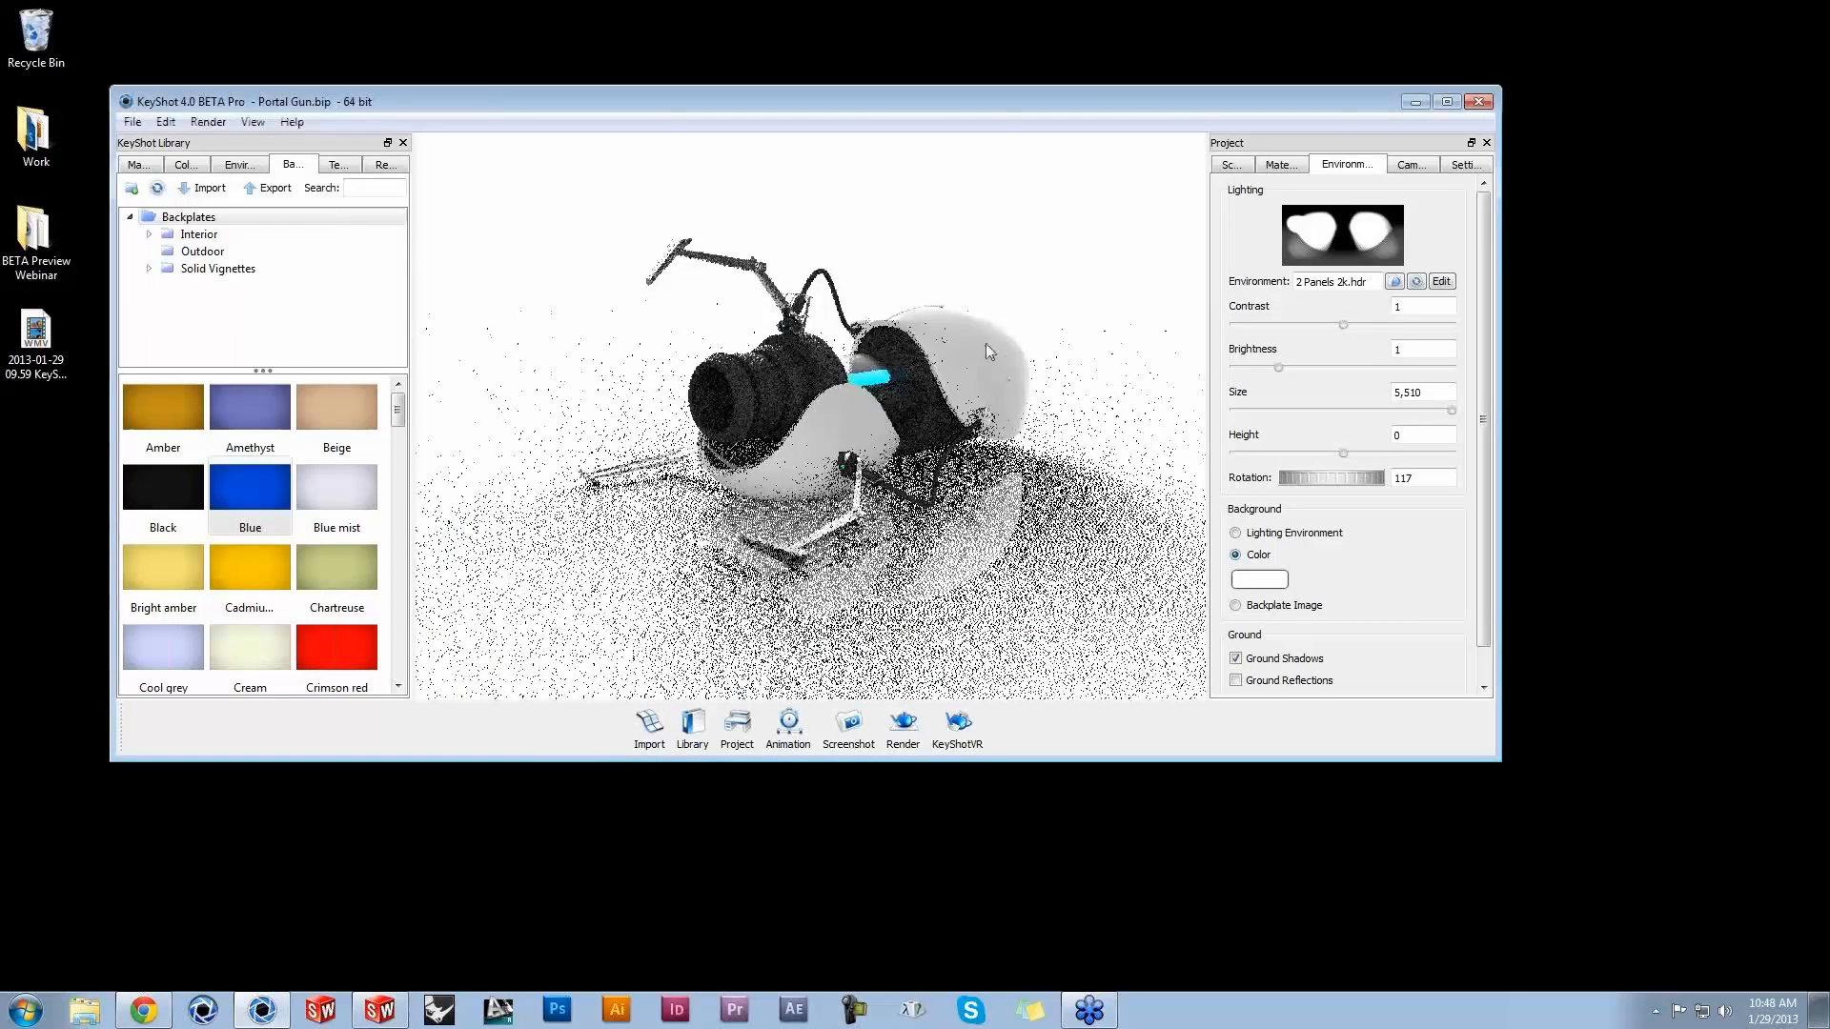
{"action": "double_click", "coordinate": [978, 362]}
{"action": "scroll", "coordinate": [978, 363], "scroll_direction": "up", "scroll_amount": 3}
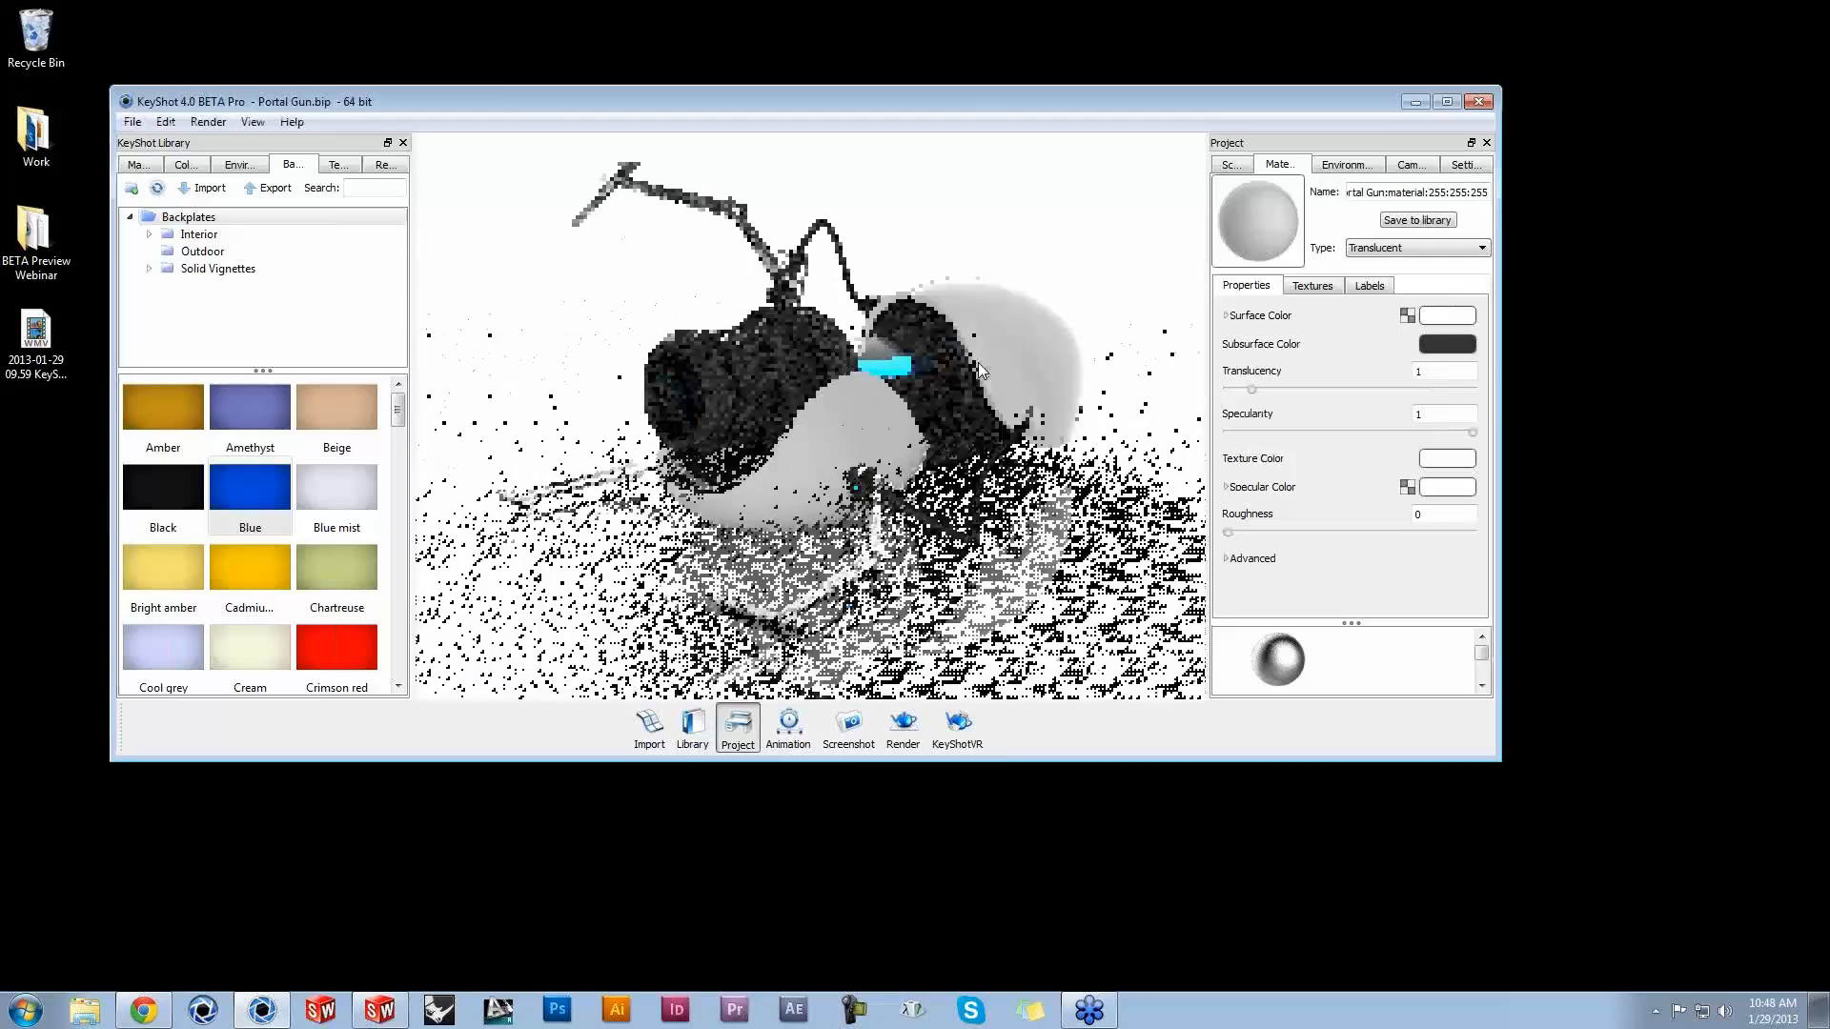
{"action": "scroll", "coordinate": [1040, 531], "scroll_direction": "up", "scroll_amount": 5}
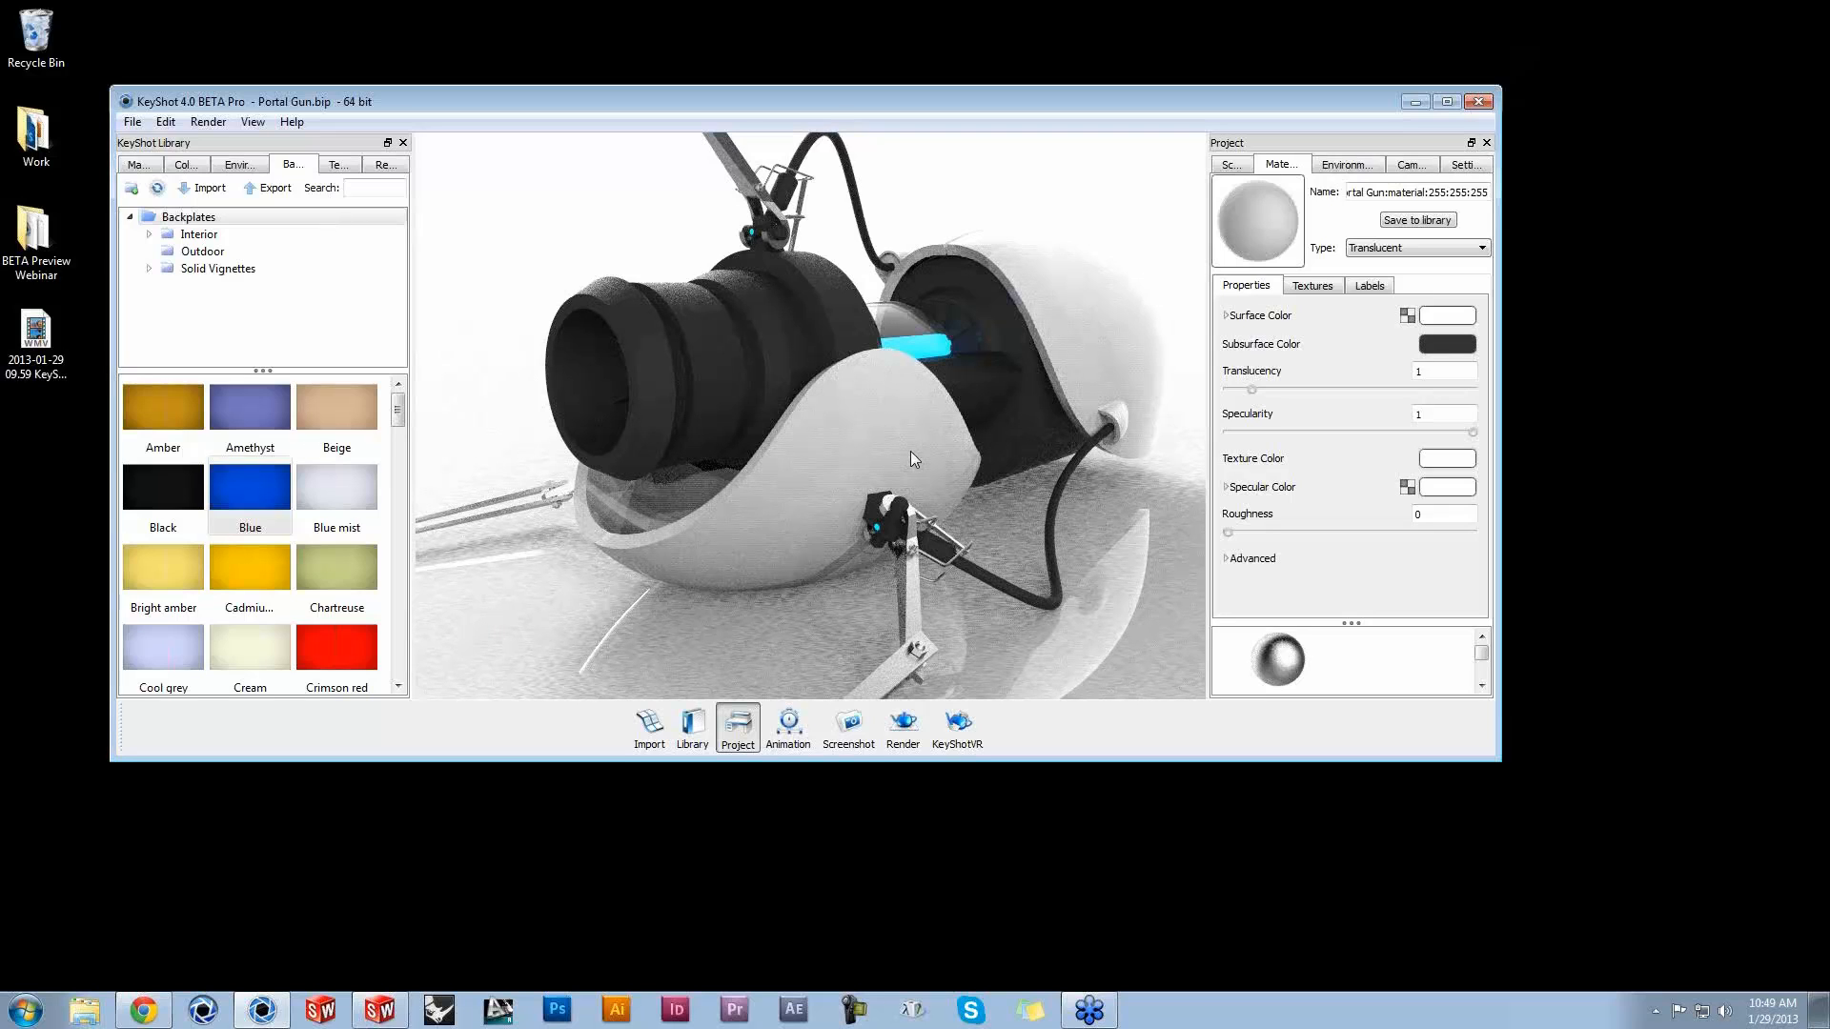
{"action": "scroll", "coordinate": [911, 450], "scroll_direction": "down", "scroll_amount": 1}
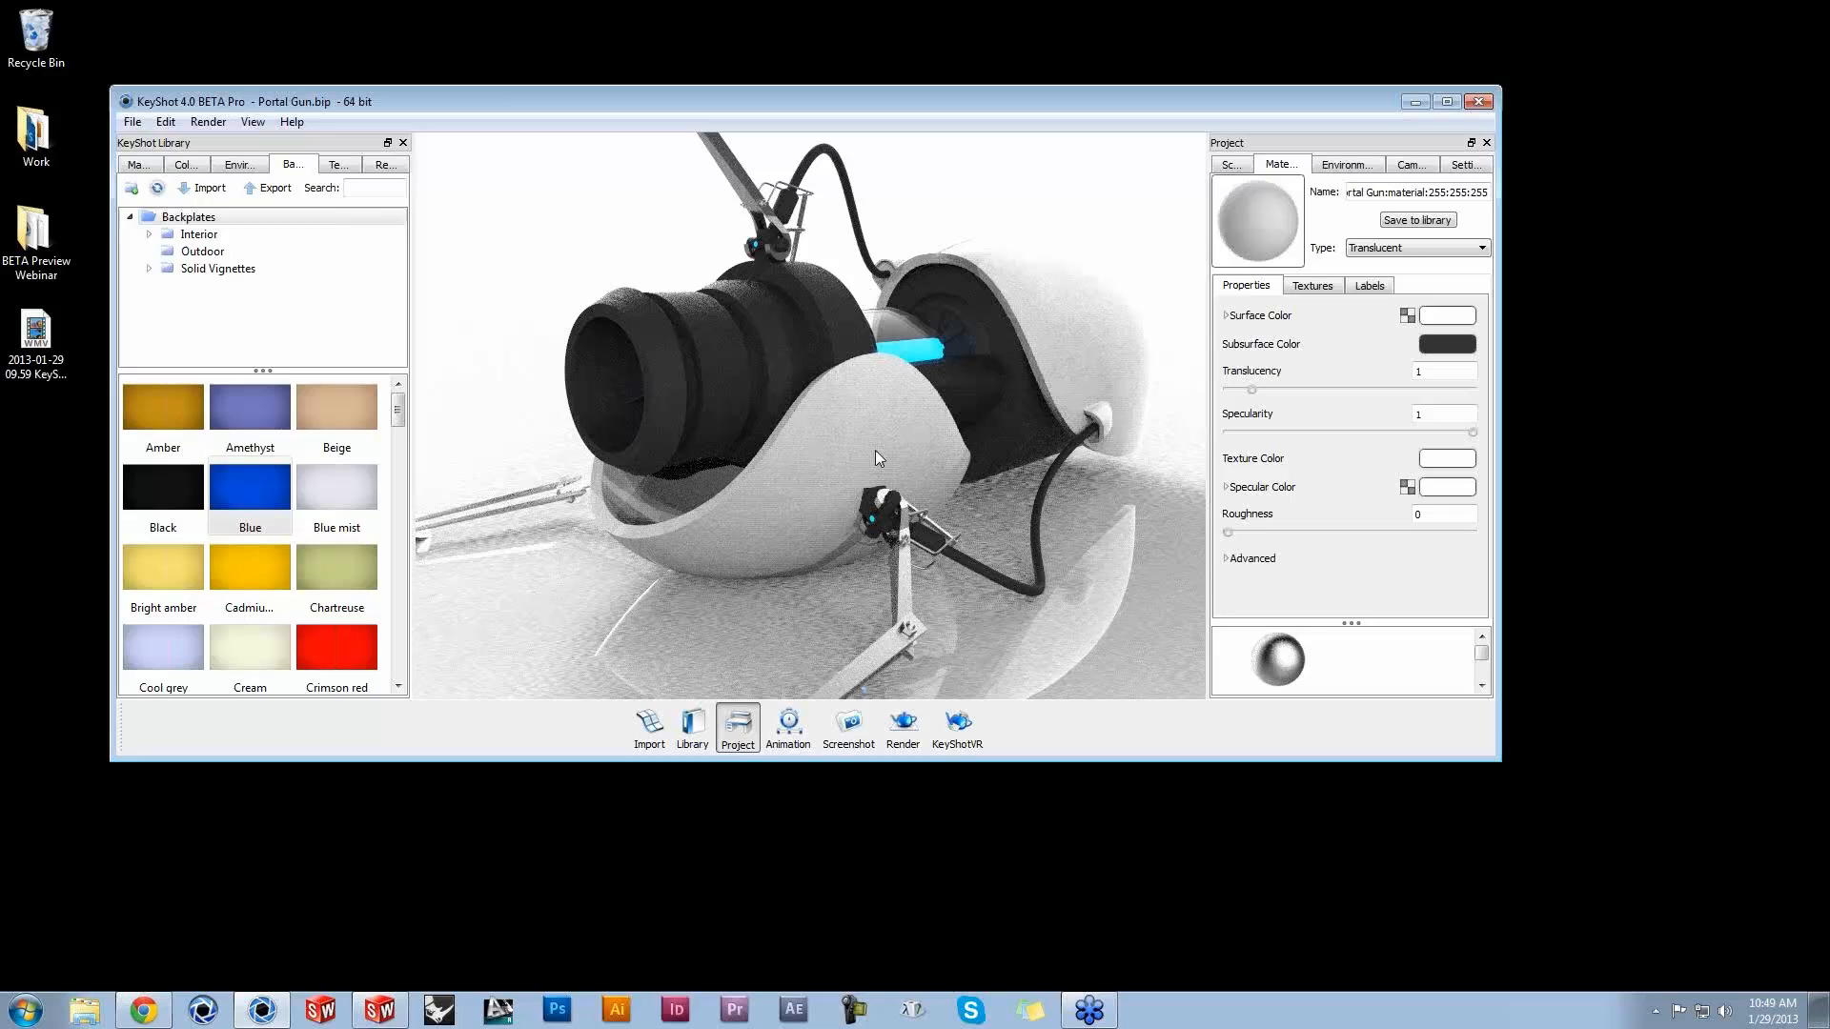
{"action": "left_click", "coordinate": [1417, 248]}
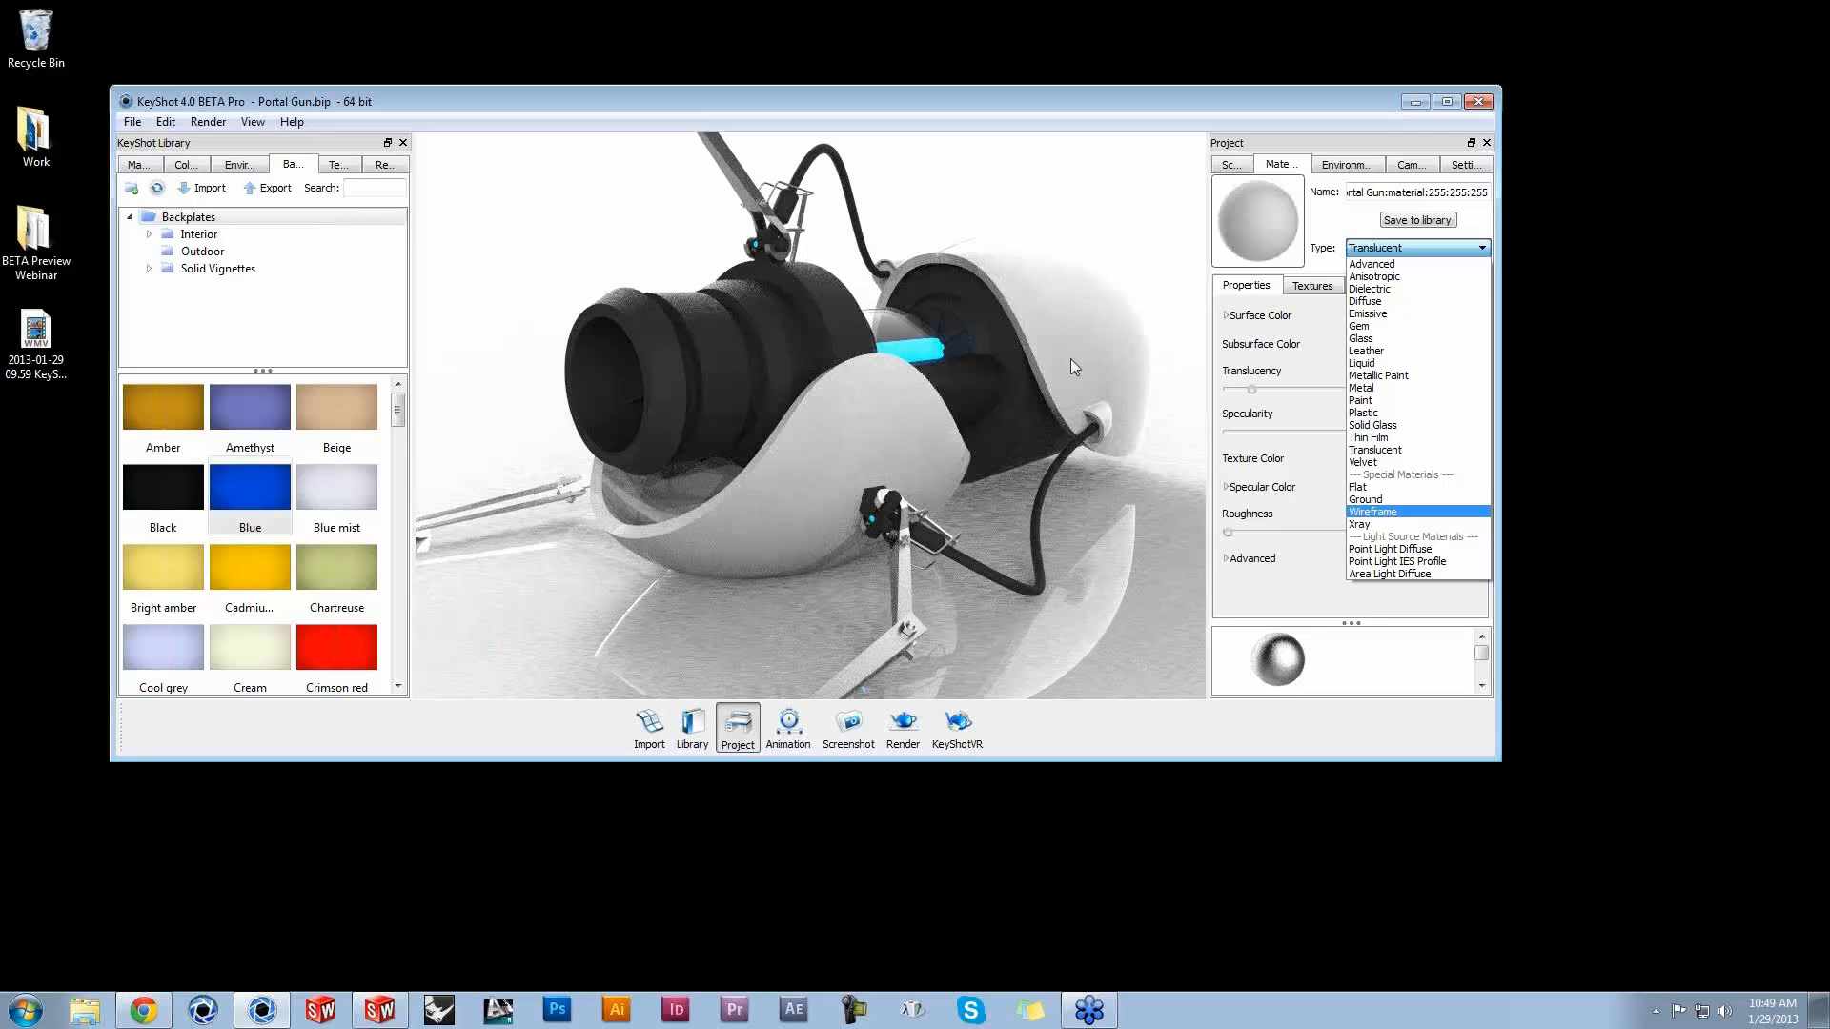
{"action": "left_click", "coordinate": [1056, 382]}
{"action": "scroll", "coordinate": [1056, 382], "scroll_direction": "down", "scroll_amount": 4}
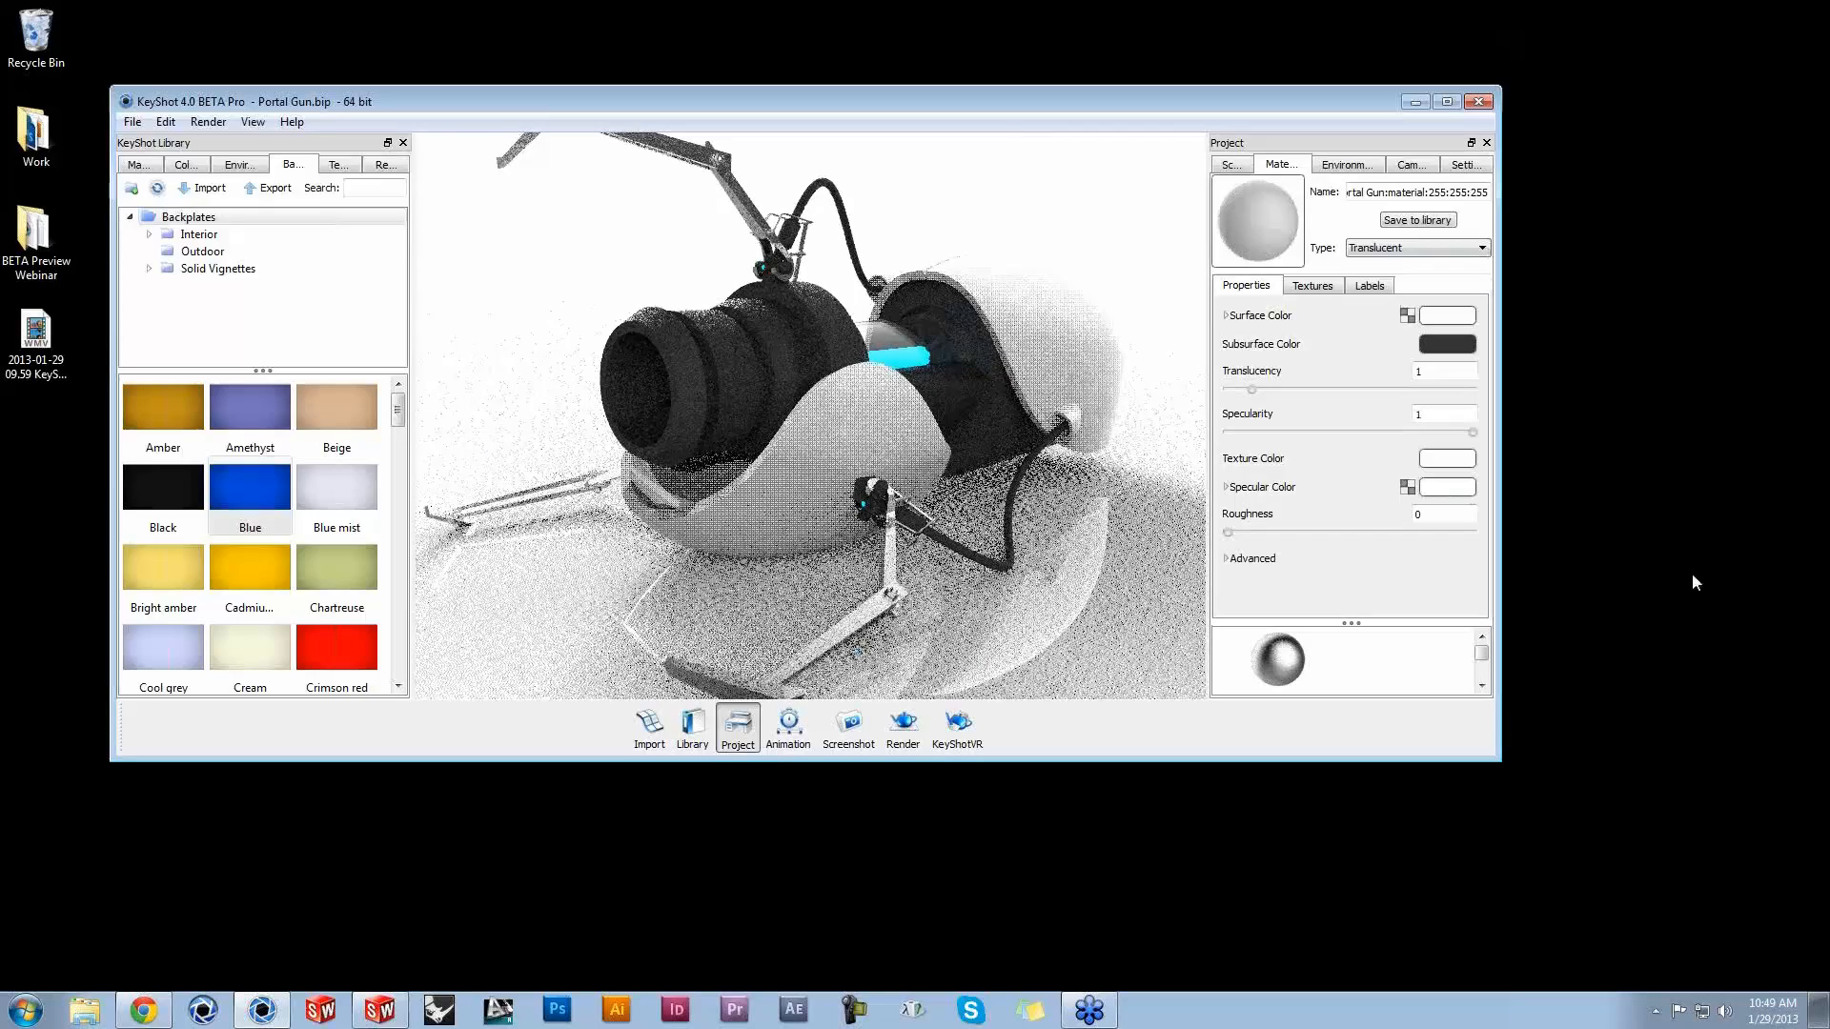
{"action": "left_click", "coordinate": [1818, 588]}
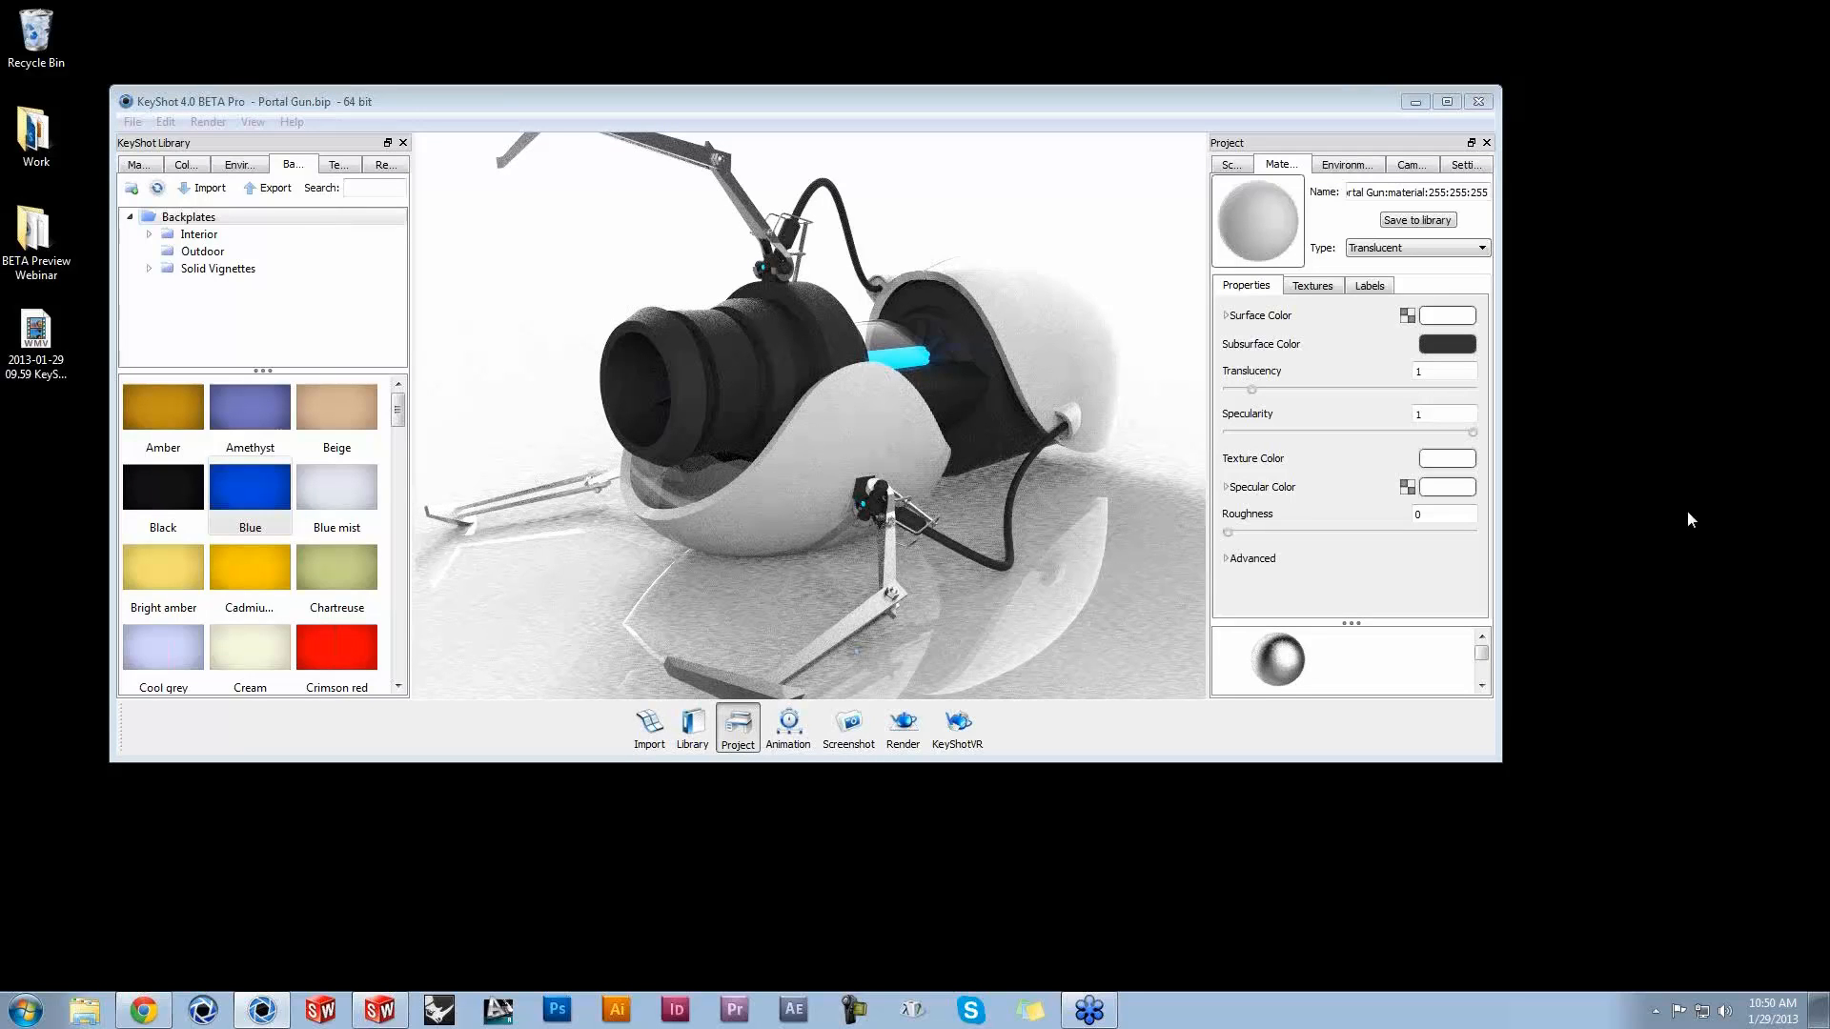
Step: Maximize the KeyShot window and collapse the Cube, Ground plane and Disc #1 models in the scene tree
{"action": "left_click", "coordinate": [1266, 104]}
{"action": "left_click_drag", "start_coordinate": [1267, 104], "coordinate": [1239, 2]}
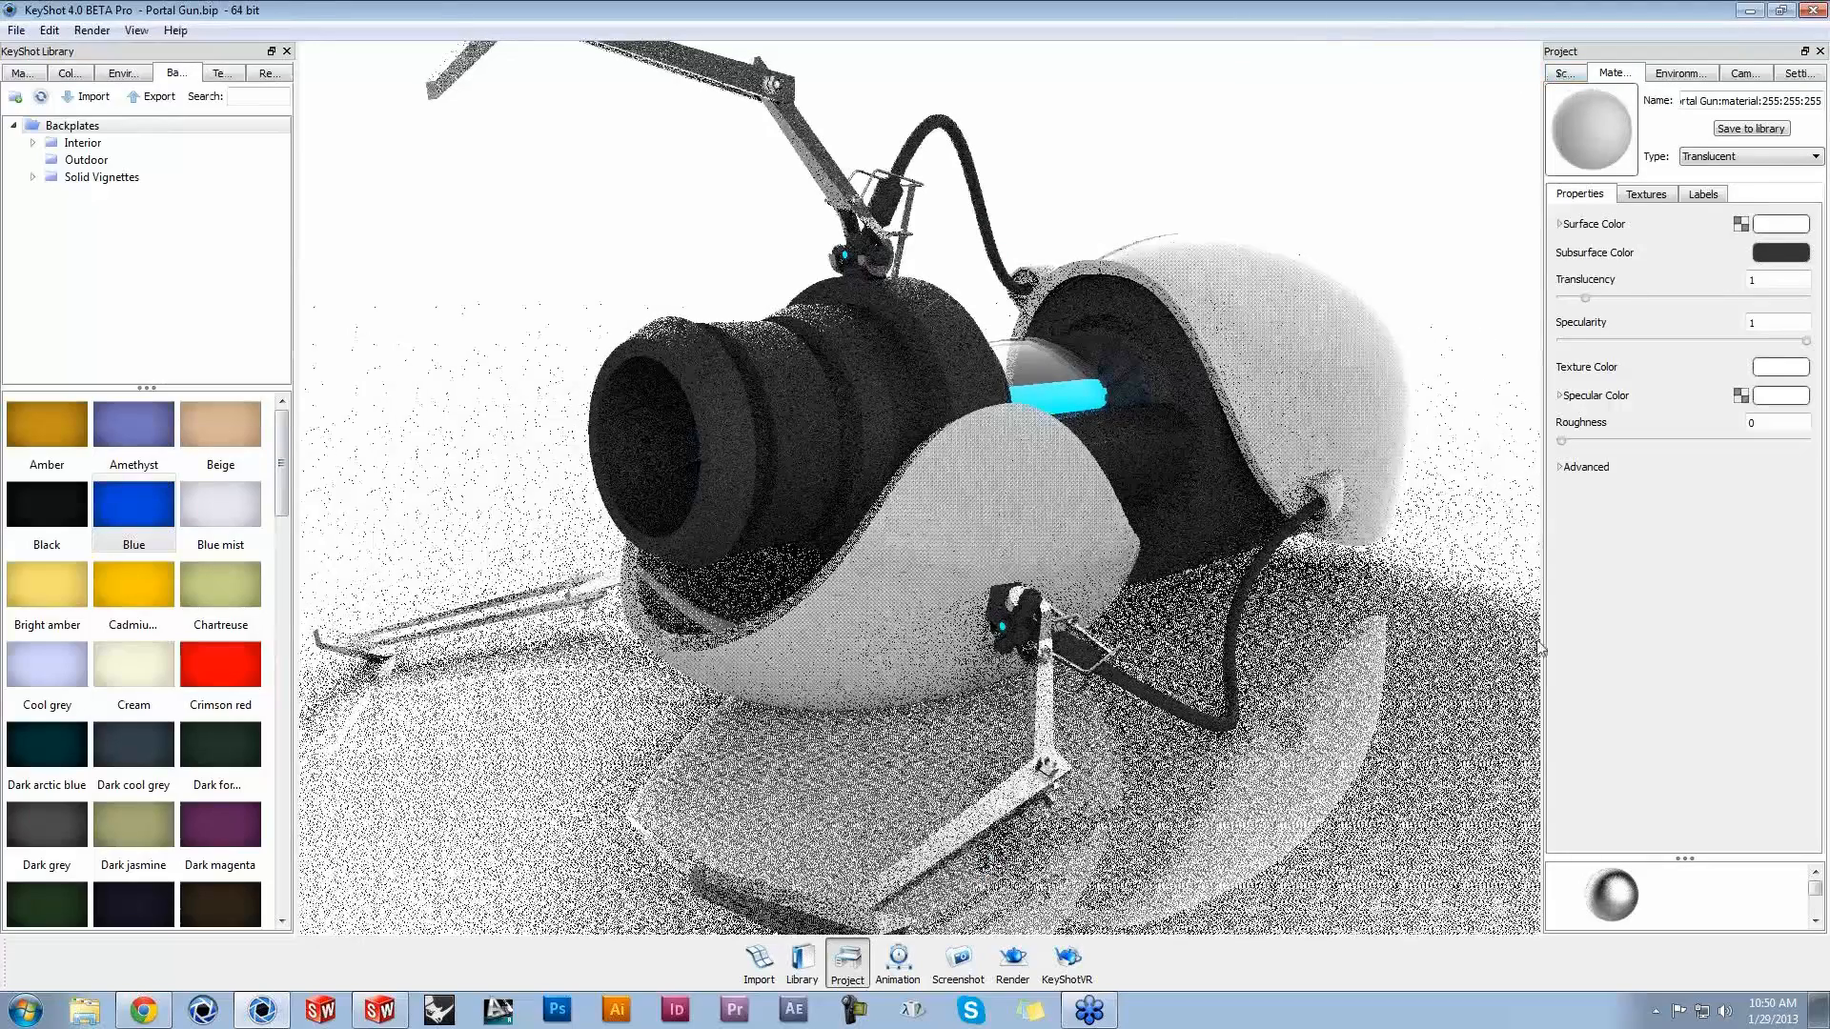
{"action": "left_click", "coordinate": [1564, 74]}
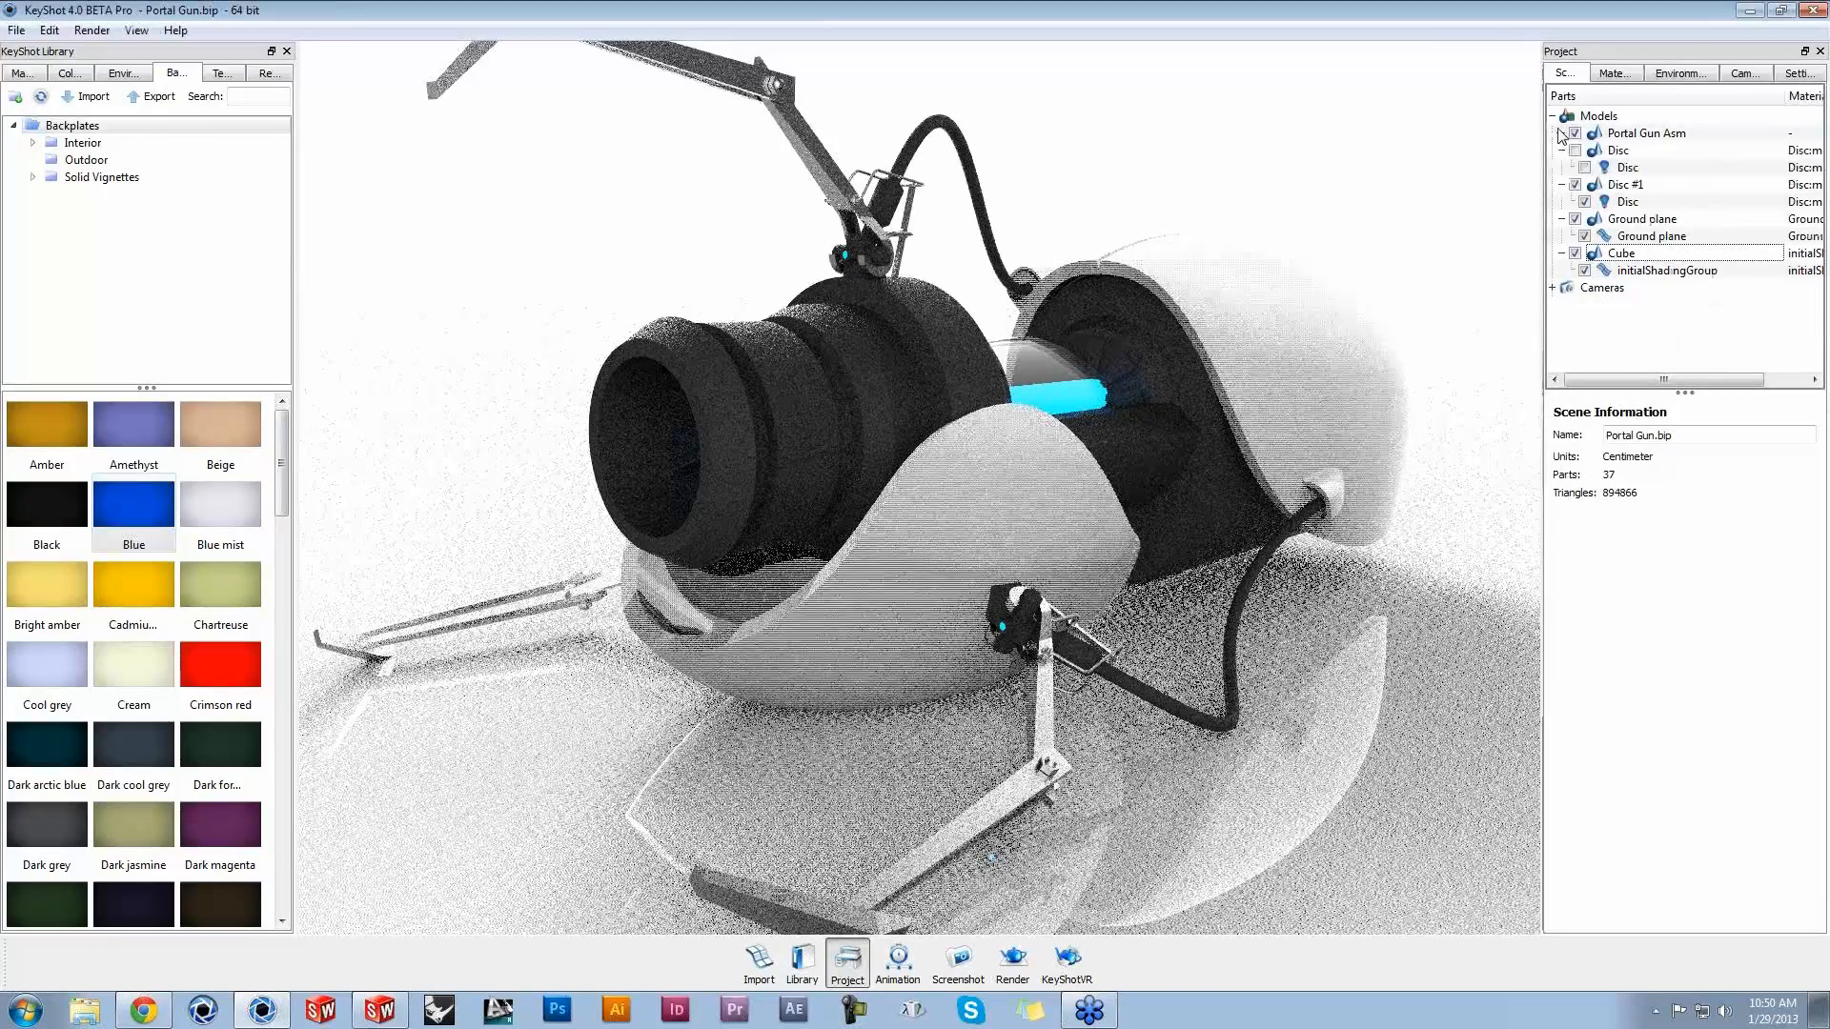
{"action": "left_click", "coordinate": [1561, 253]}
{"action": "left_click", "coordinate": [1567, 219]}
{"action": "left_click", "coordinate": [1561, 184]}
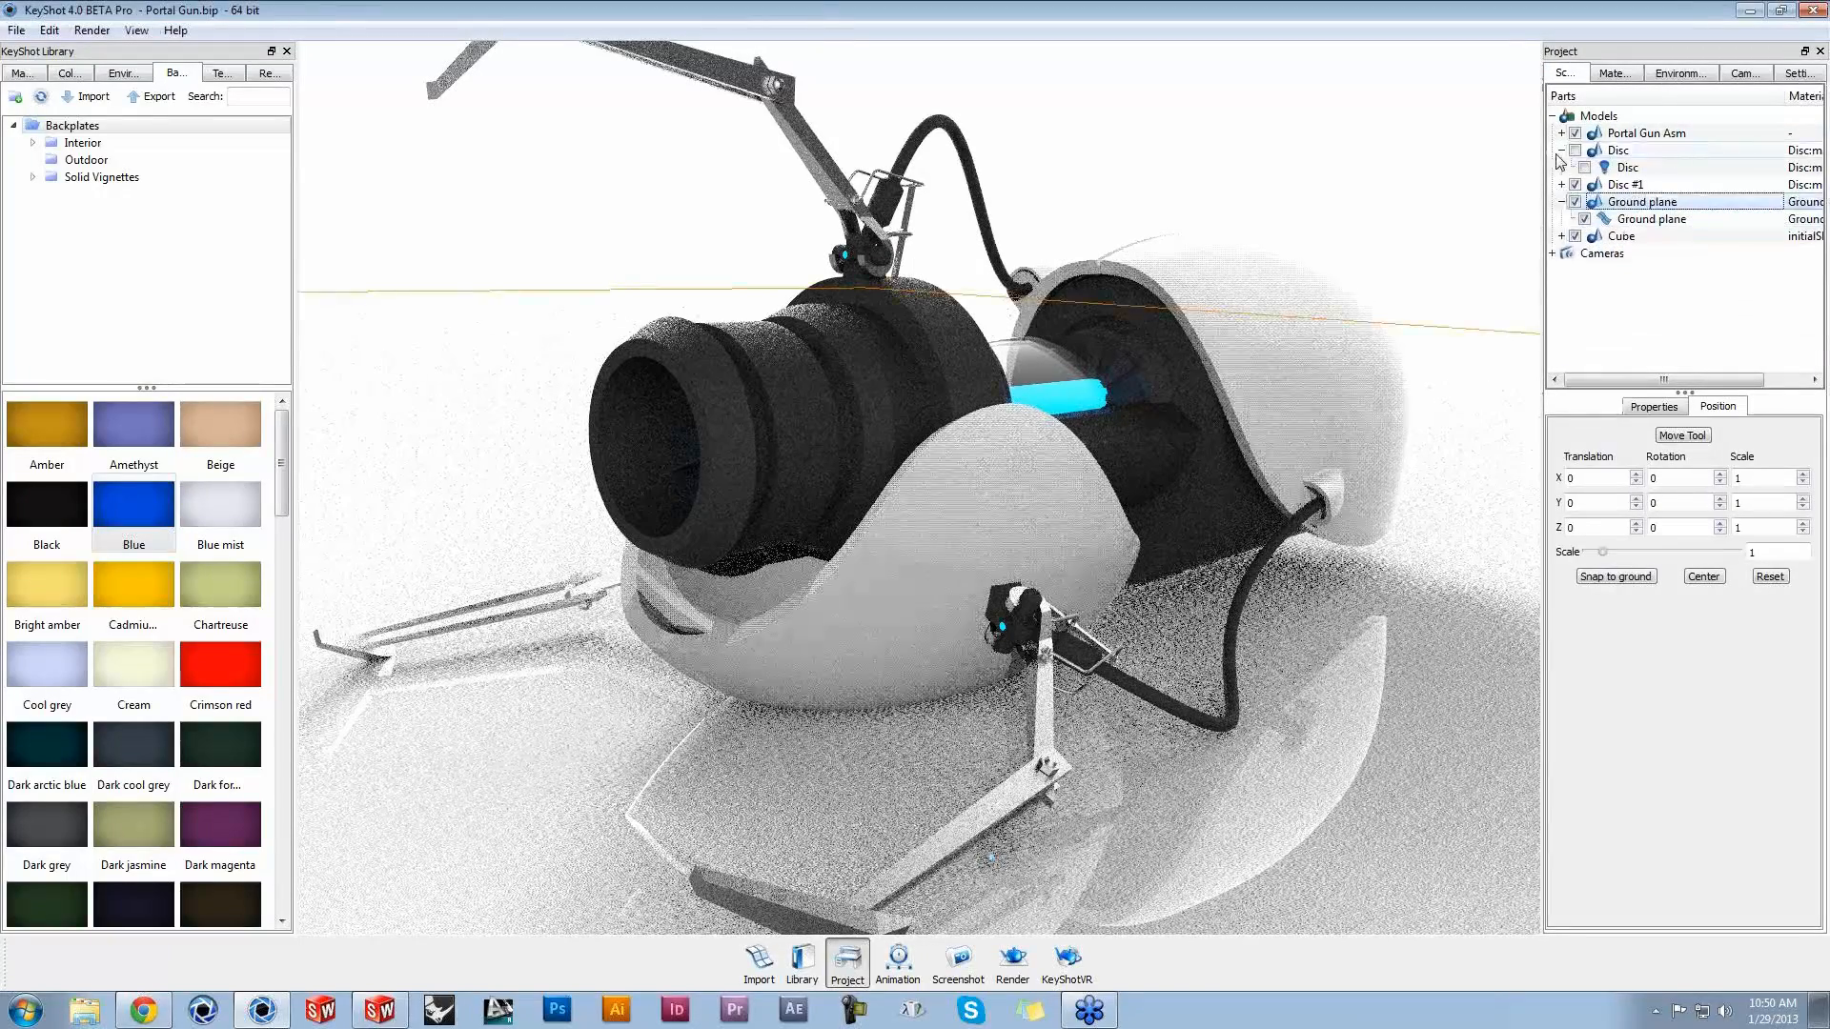
{"action": "left_click", "coordinate": [1646, 134]}
{"action": "left_click", "coordinate": [1561, 201]}
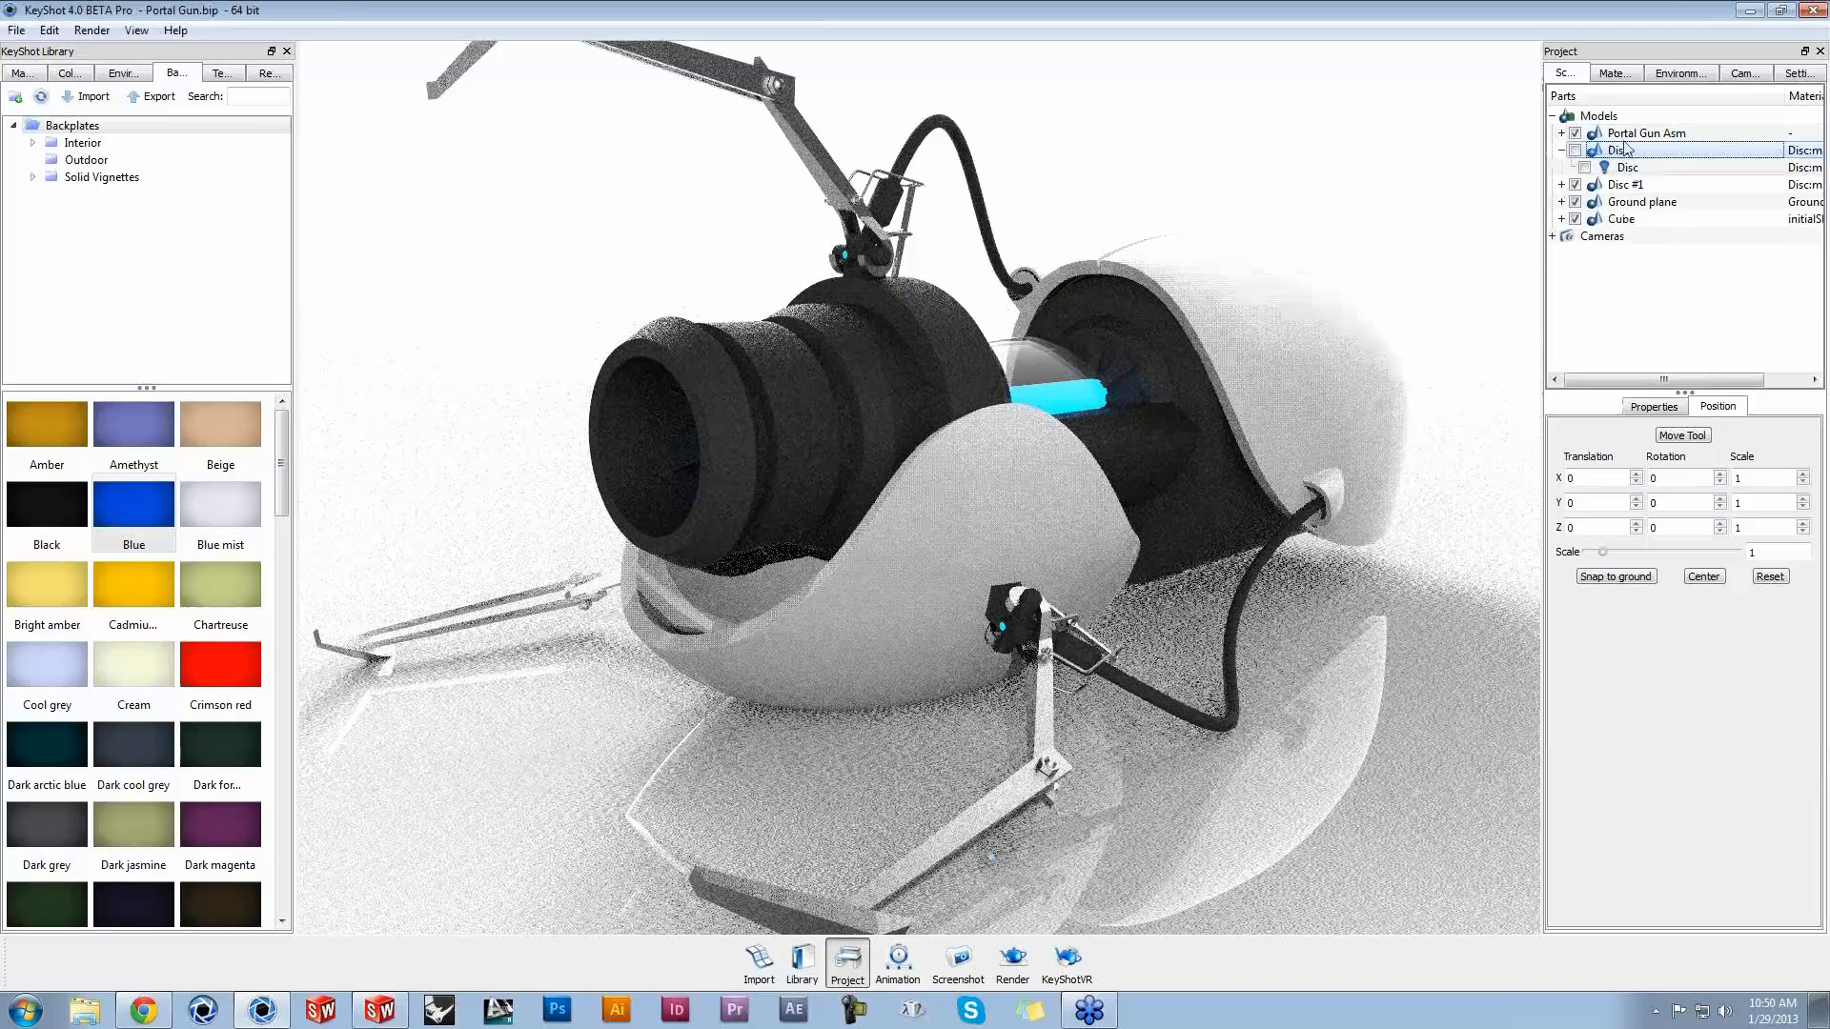
Step: Try to move all models from Portal Gun Asm through Cube together along the vertical axis with the Move Tool, and discard the move
{"action": "left_click", "coordinate": [1626, 220], "text": "shift"}
{"action": "left_click", "coordinate": [1682, 435]}
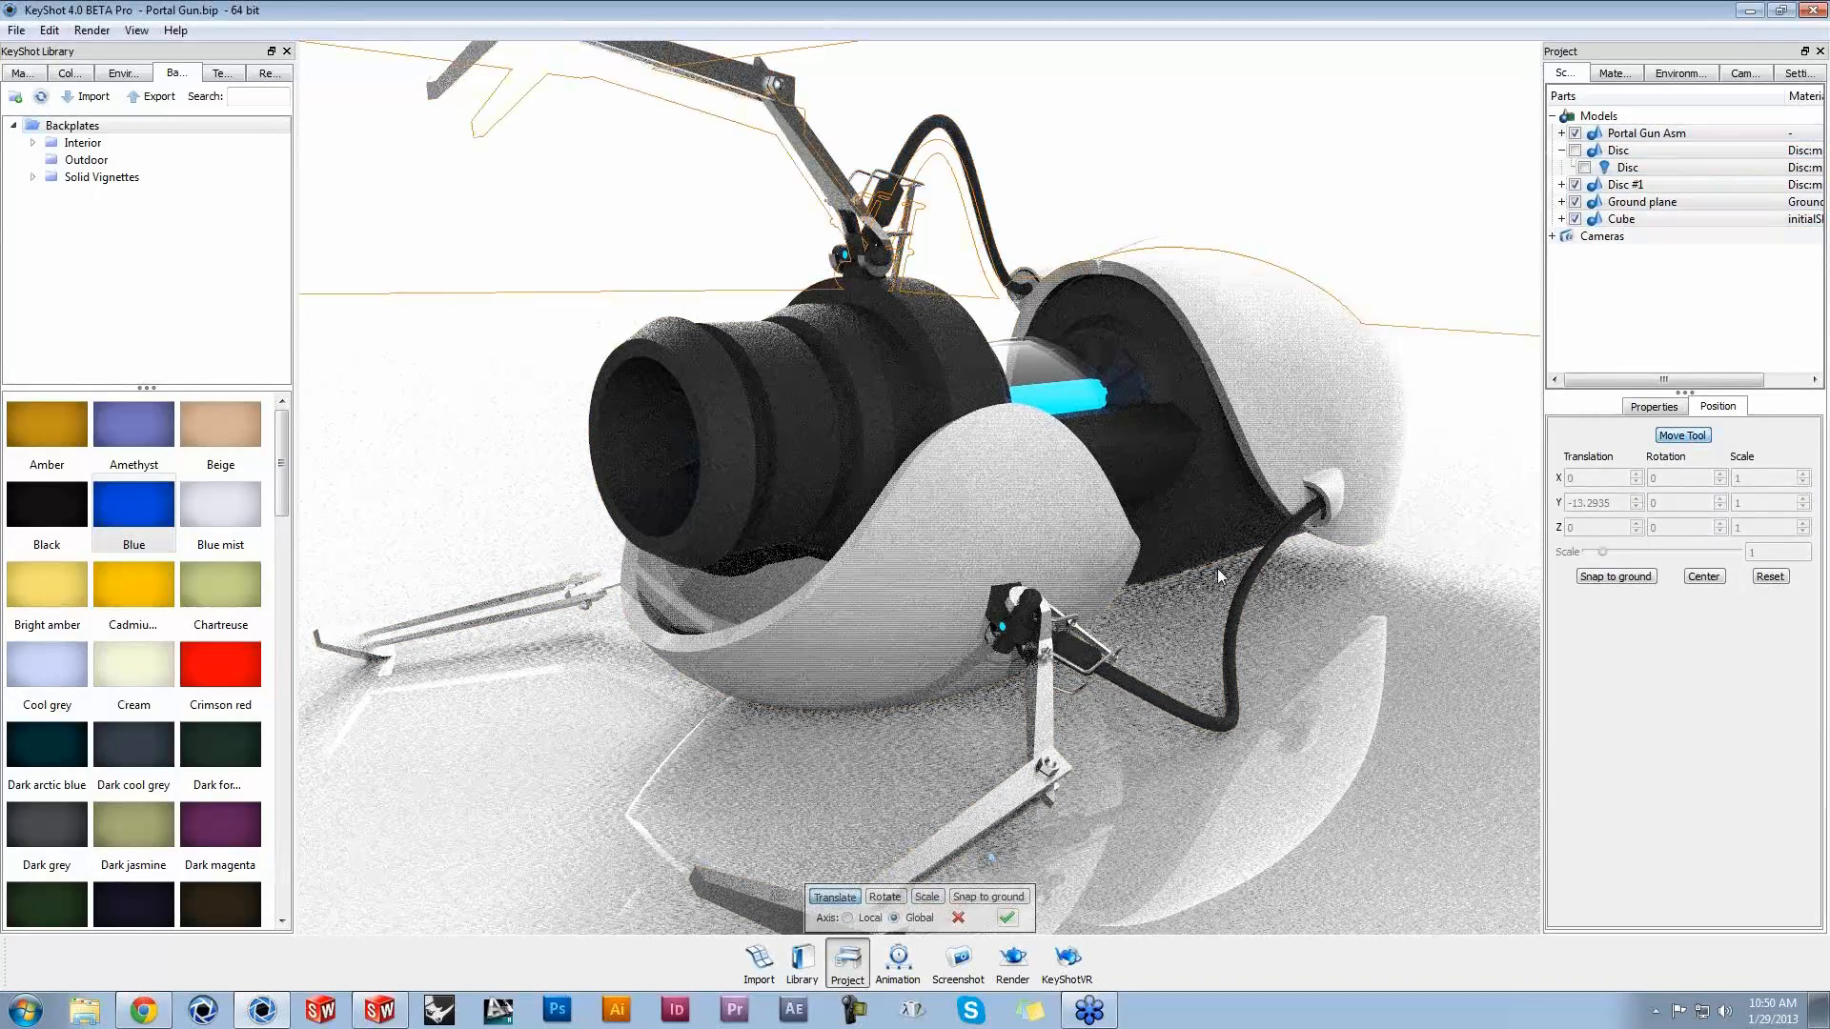
{"action": "scroll", "coordinate": [1218, 570], "scroll_direction": "down", "scroll_amount": 5}
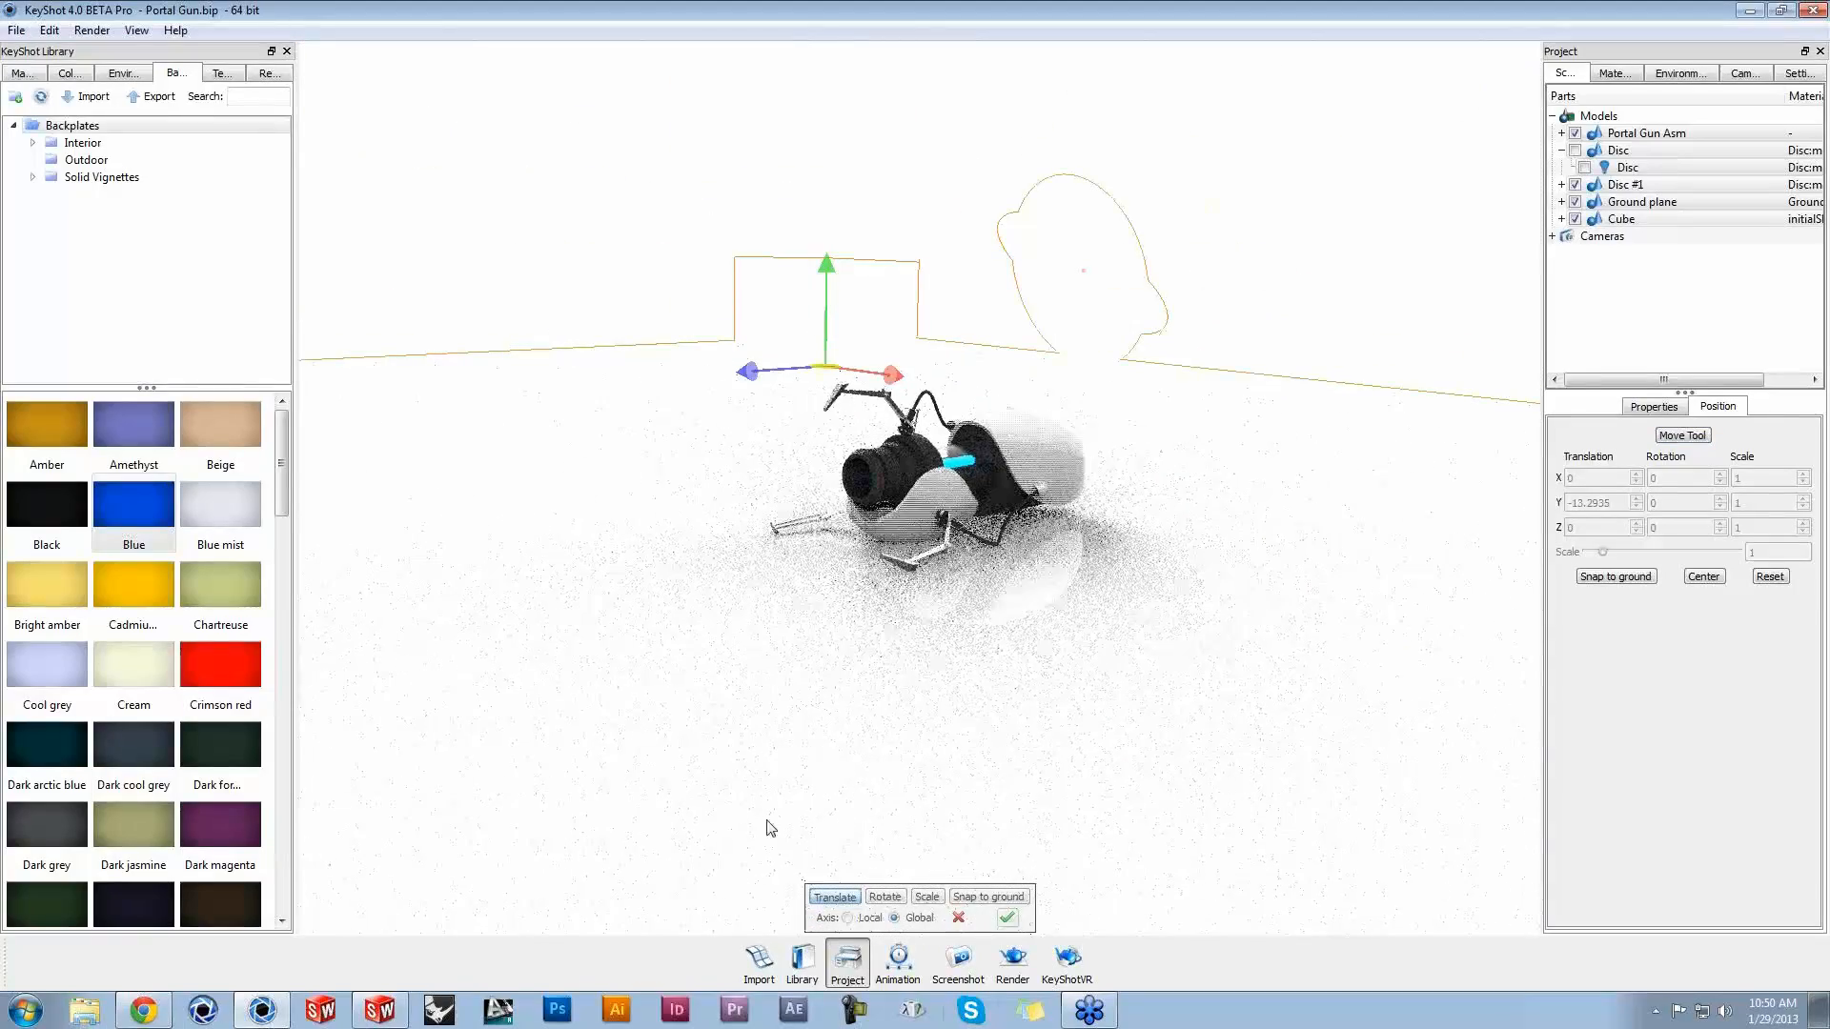
{"action": "left_click_drag", "start_coordinate": [828, 267], "coordinate": [831, 165]}
{"action": "left_click_drag", "start_coordinate": [831, 165], "coordinate": [844, 232]}
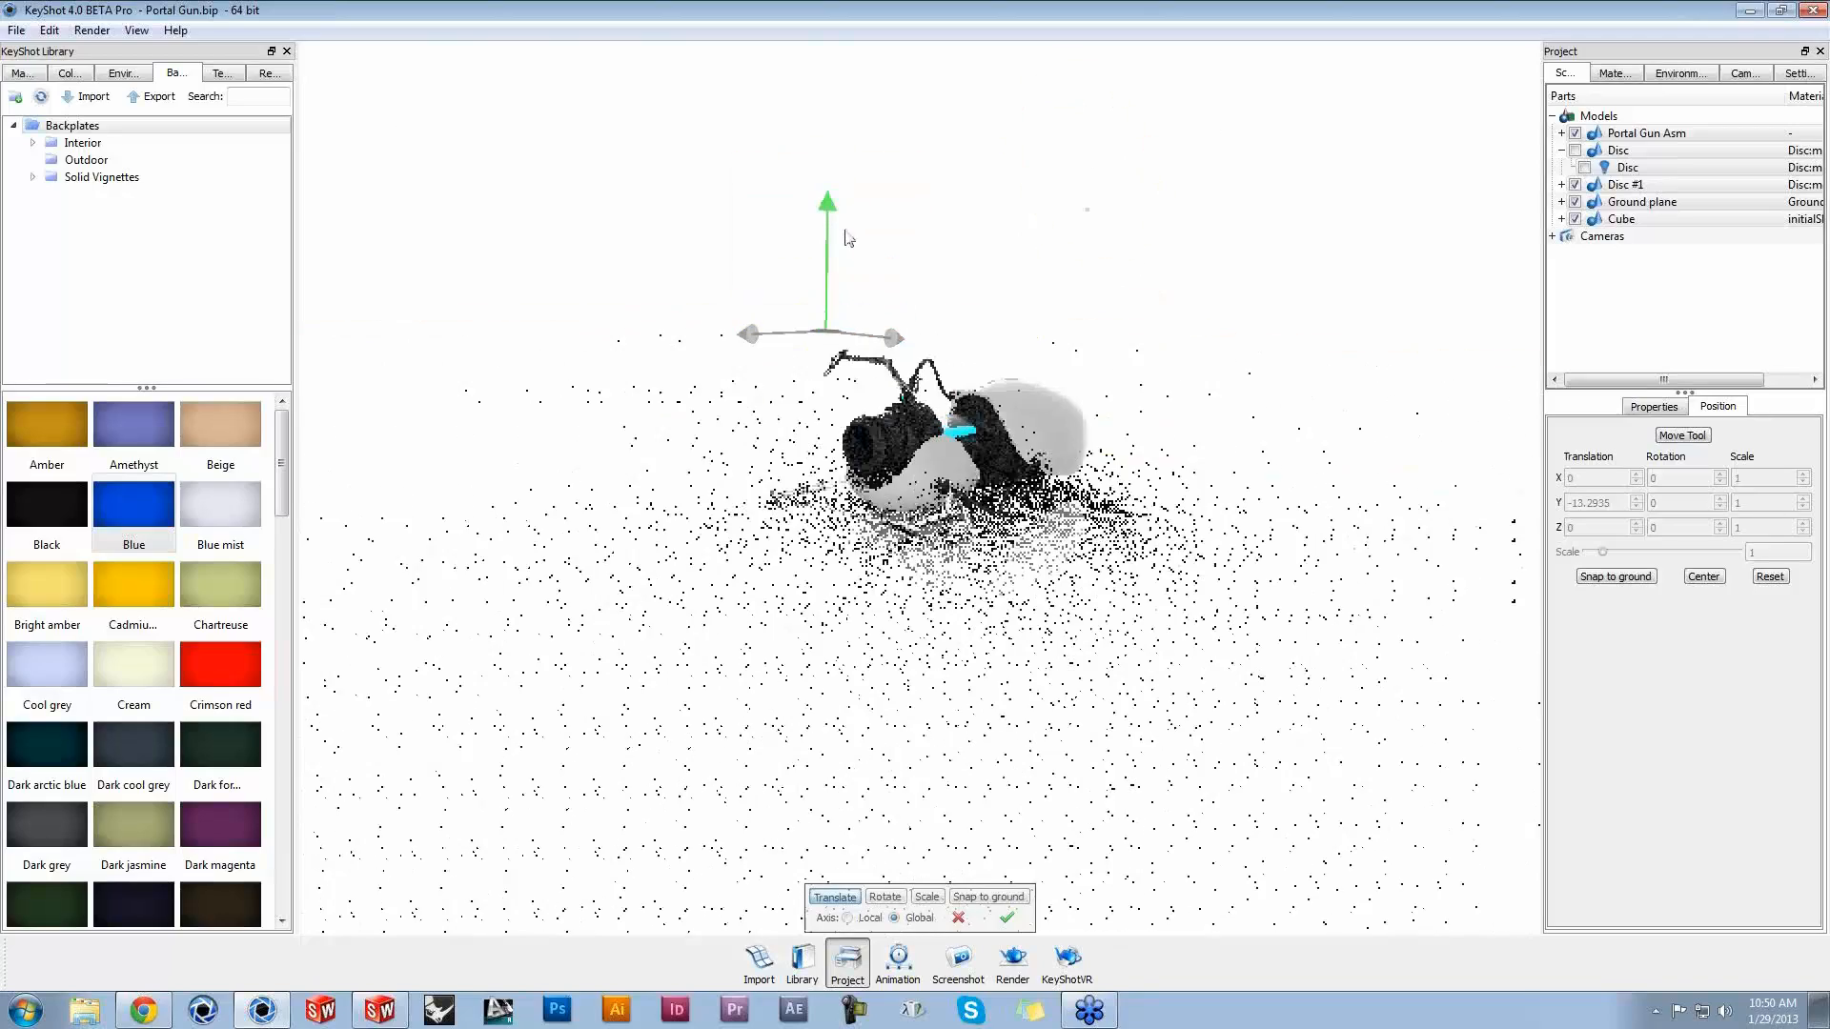
{"action": "left_click", "coordinate": [958, 917]}
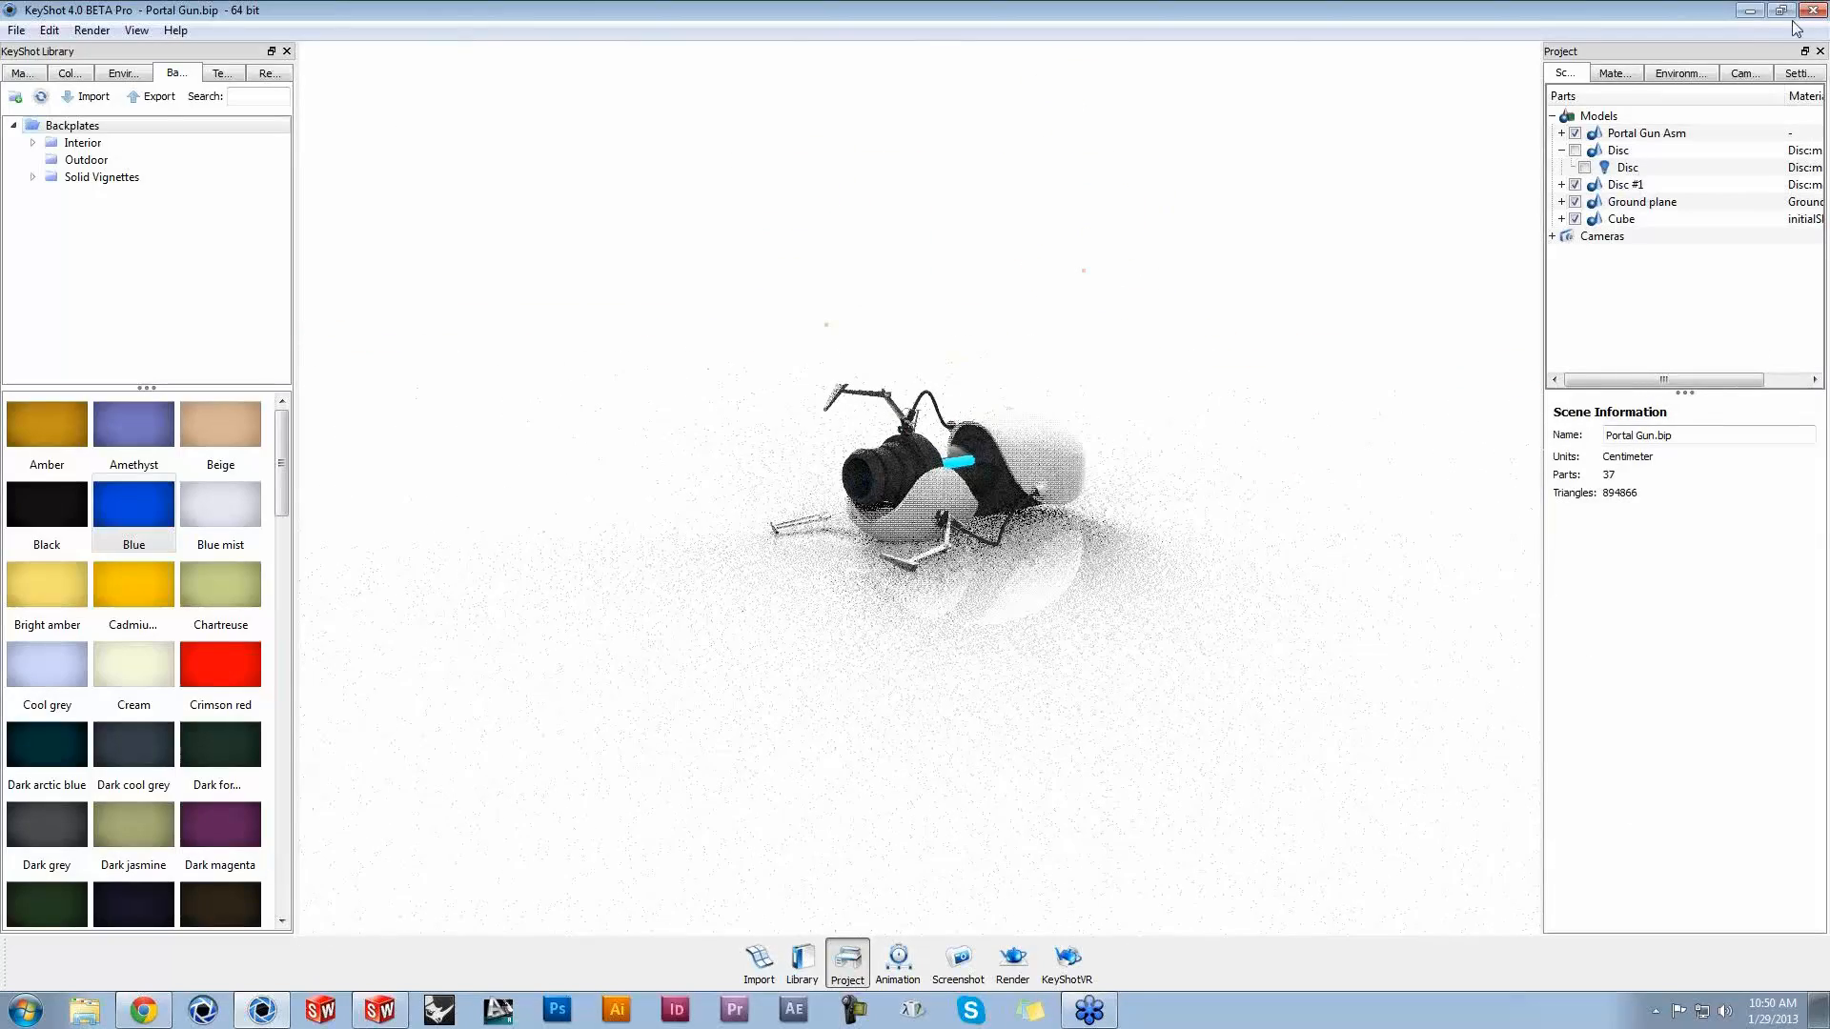